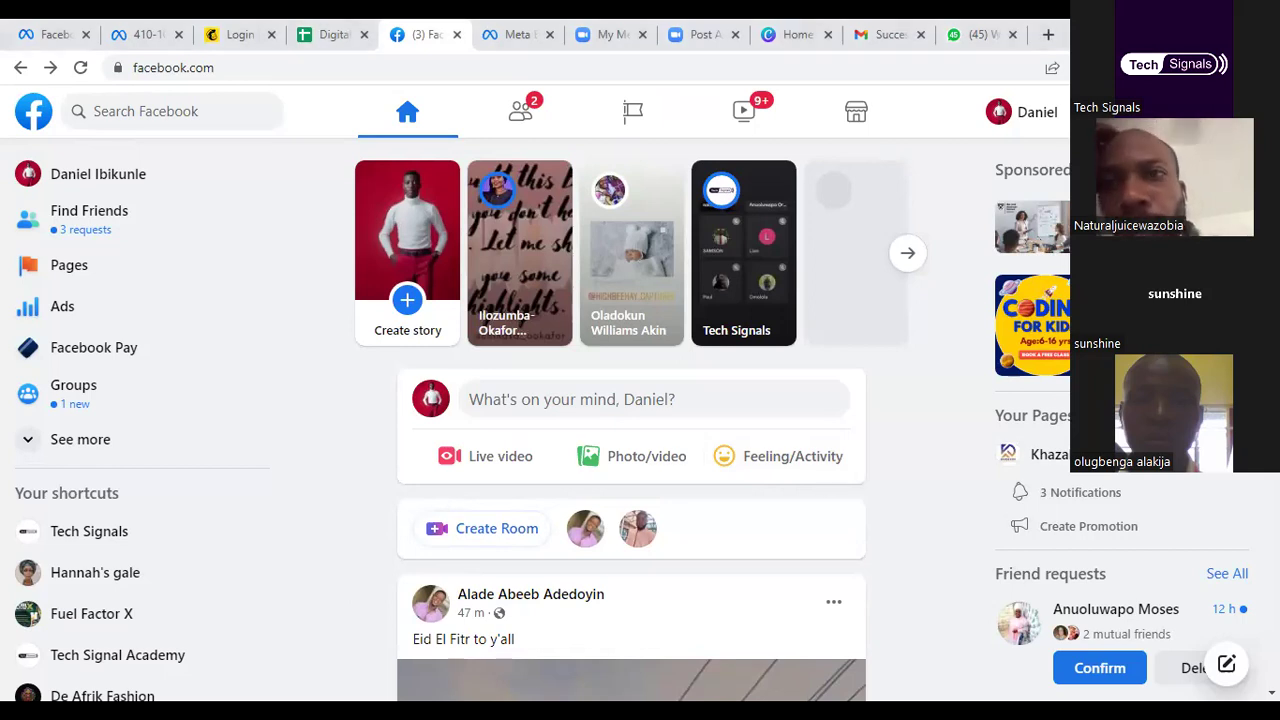
Scroll down the home news feed and back up to the top.
scroll(631, 420, "down", 2)
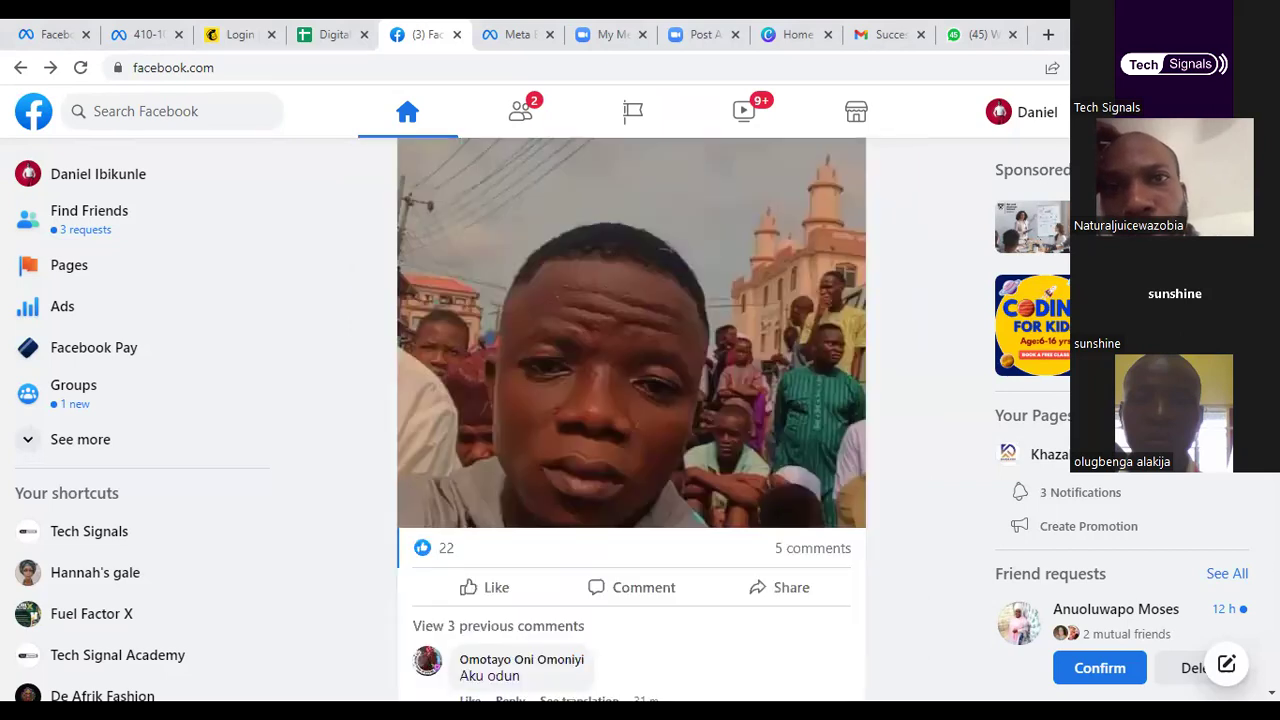
scroll(631, 420, "down", 12)
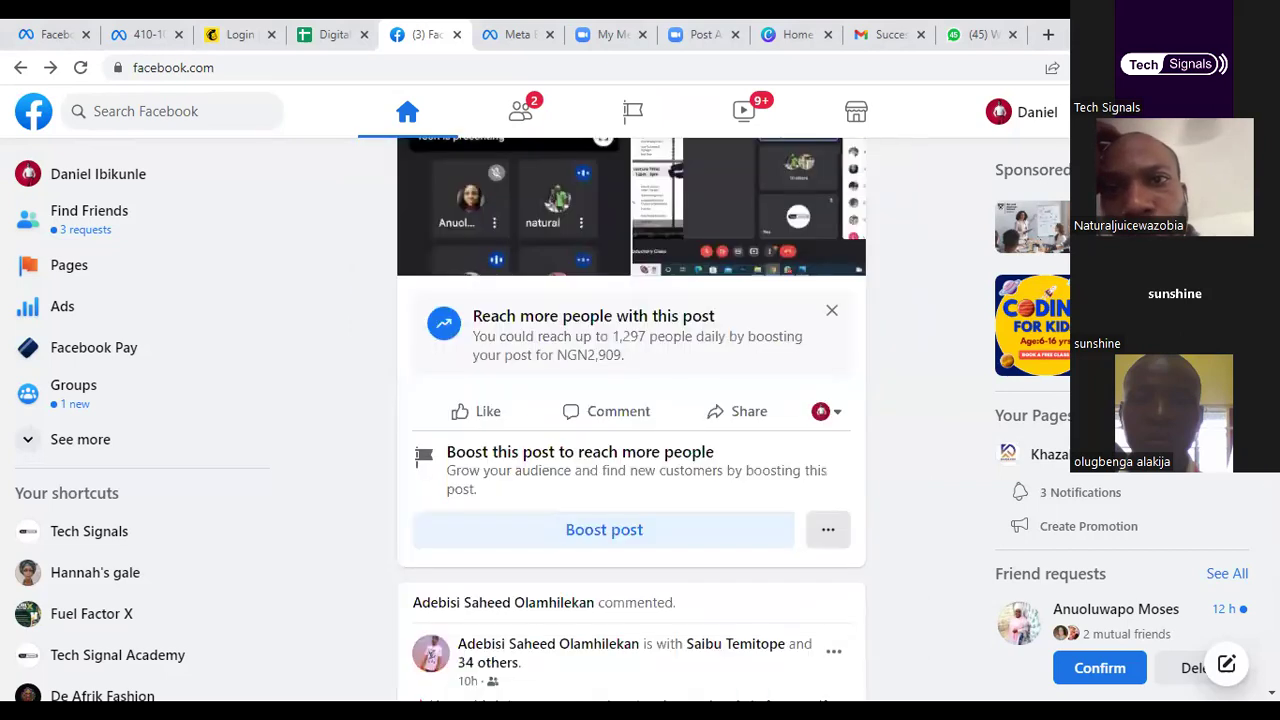
scroll(631, 420, "up", 10)
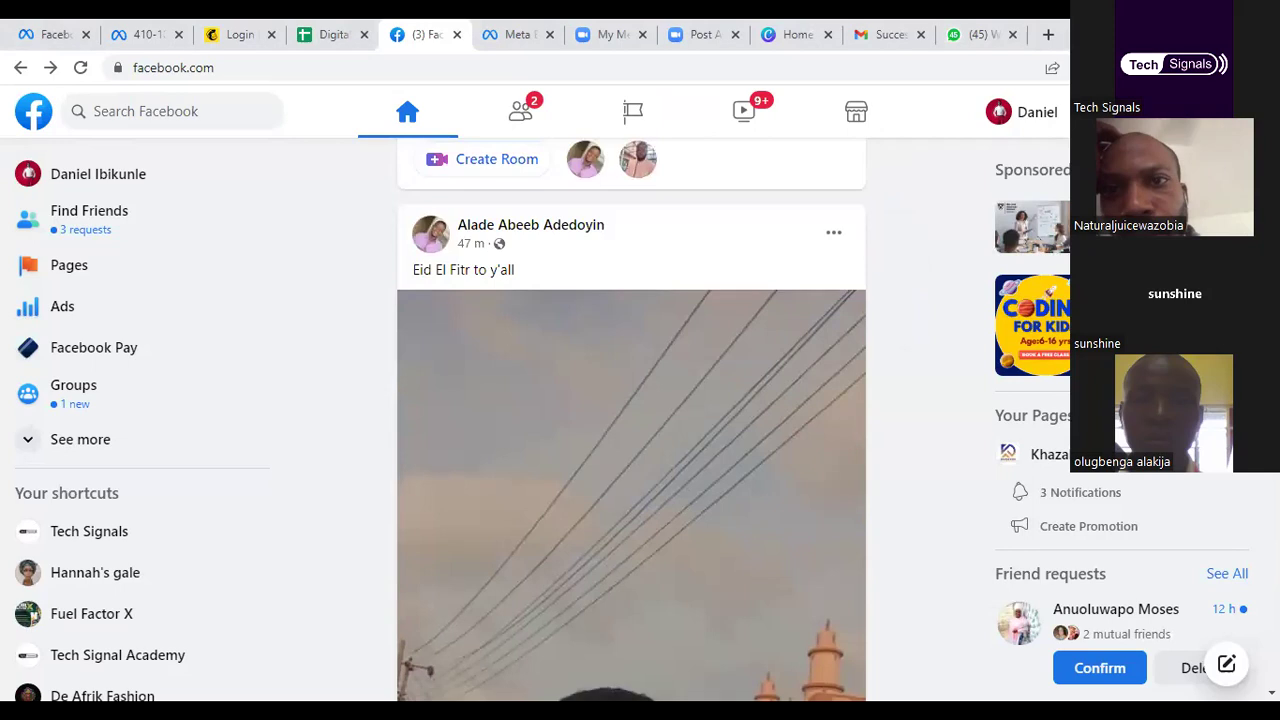
scroll(631, 420, "up", 2)
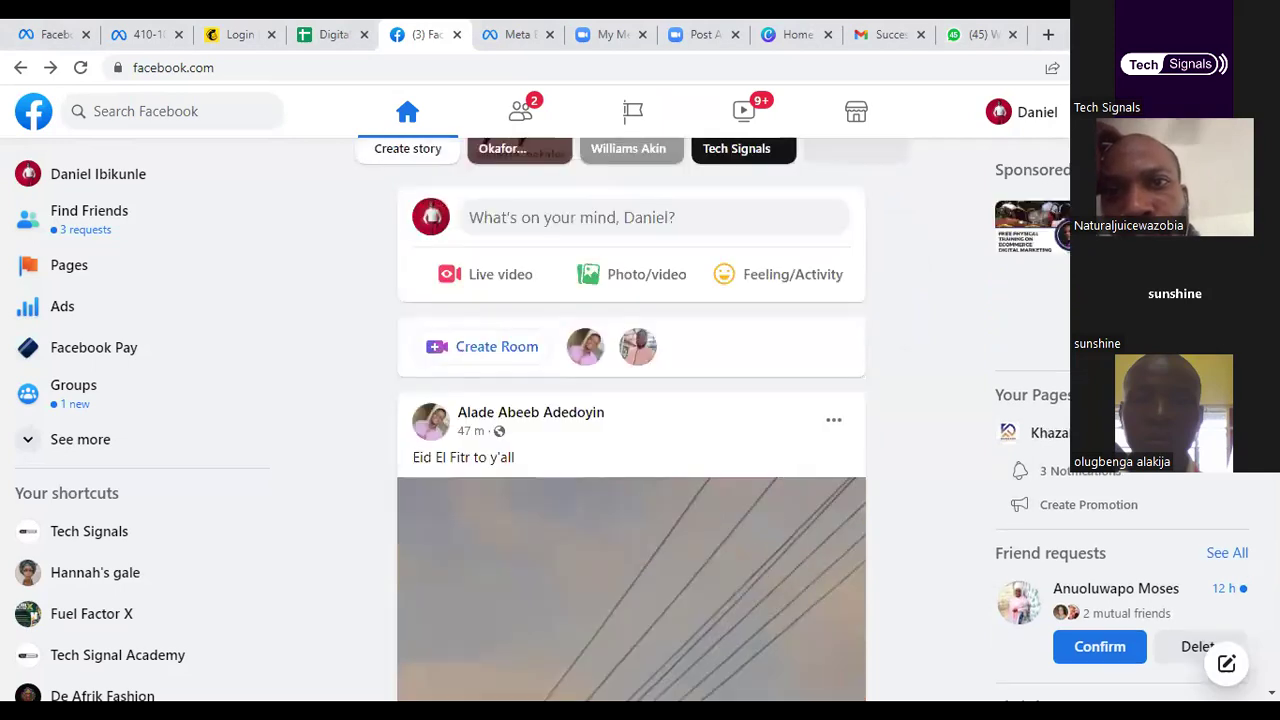
scroll(631, 420, "up", 2)
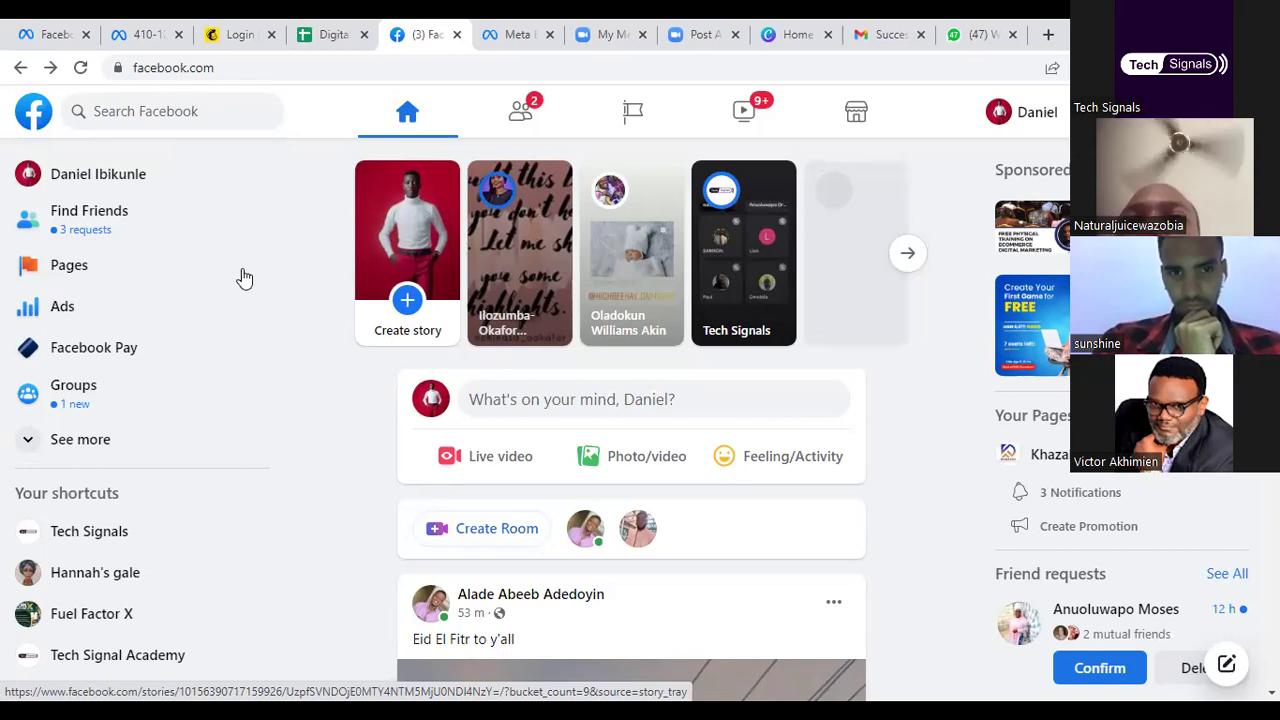
Open Pages and scroll through all 13 managed Pages, then return to the top.
left_click(115, 276)
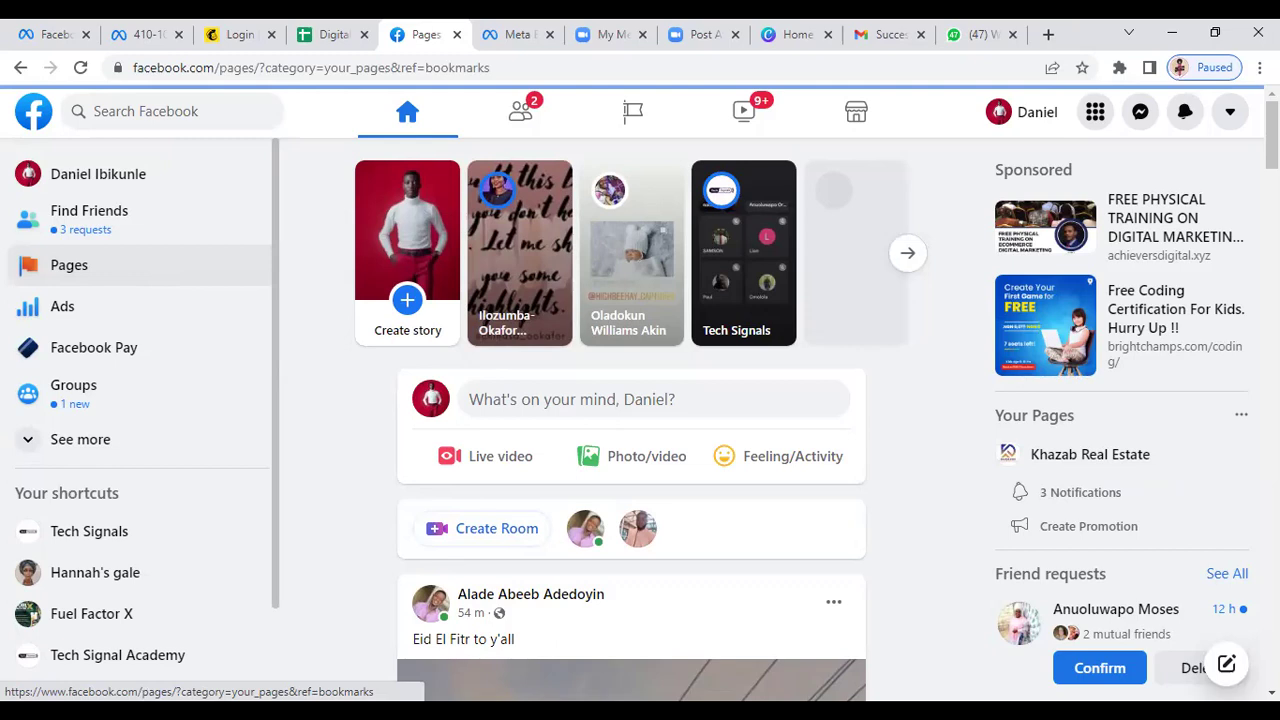
scroll(800, 400, "down", 1)
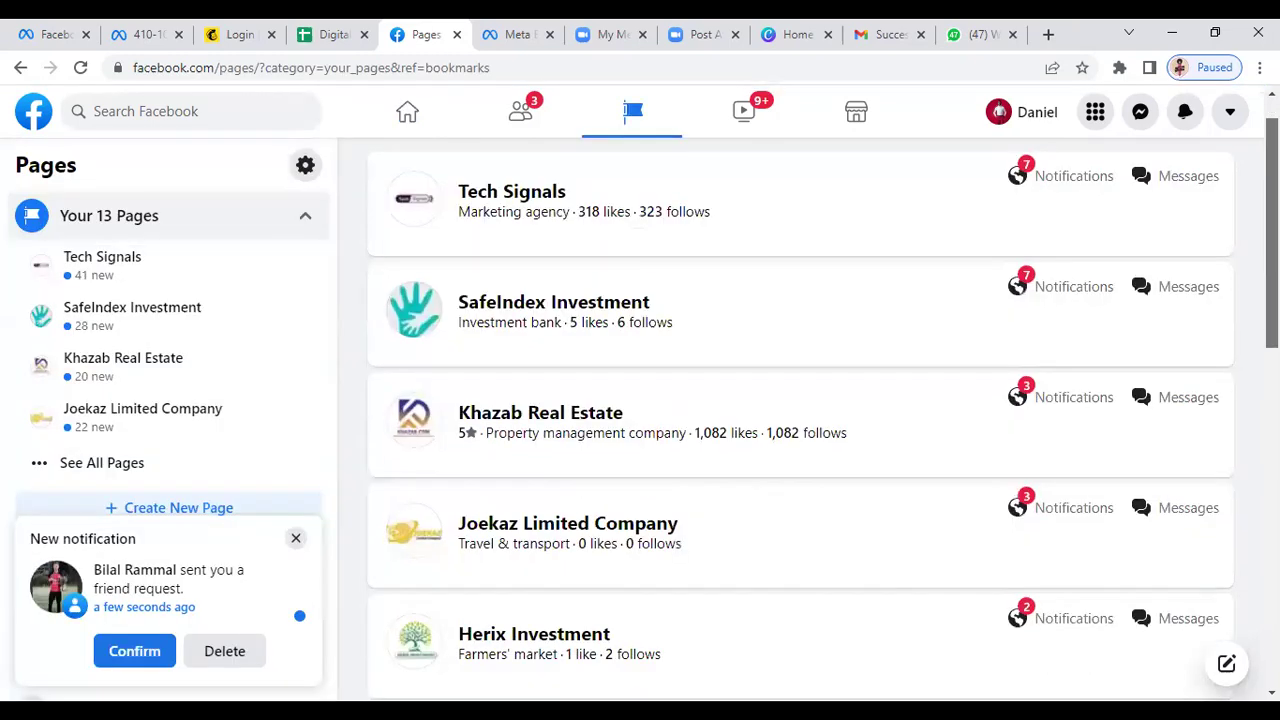
scroll(800, 420, "down", 3)
scroll(800, 420, "down", 1)
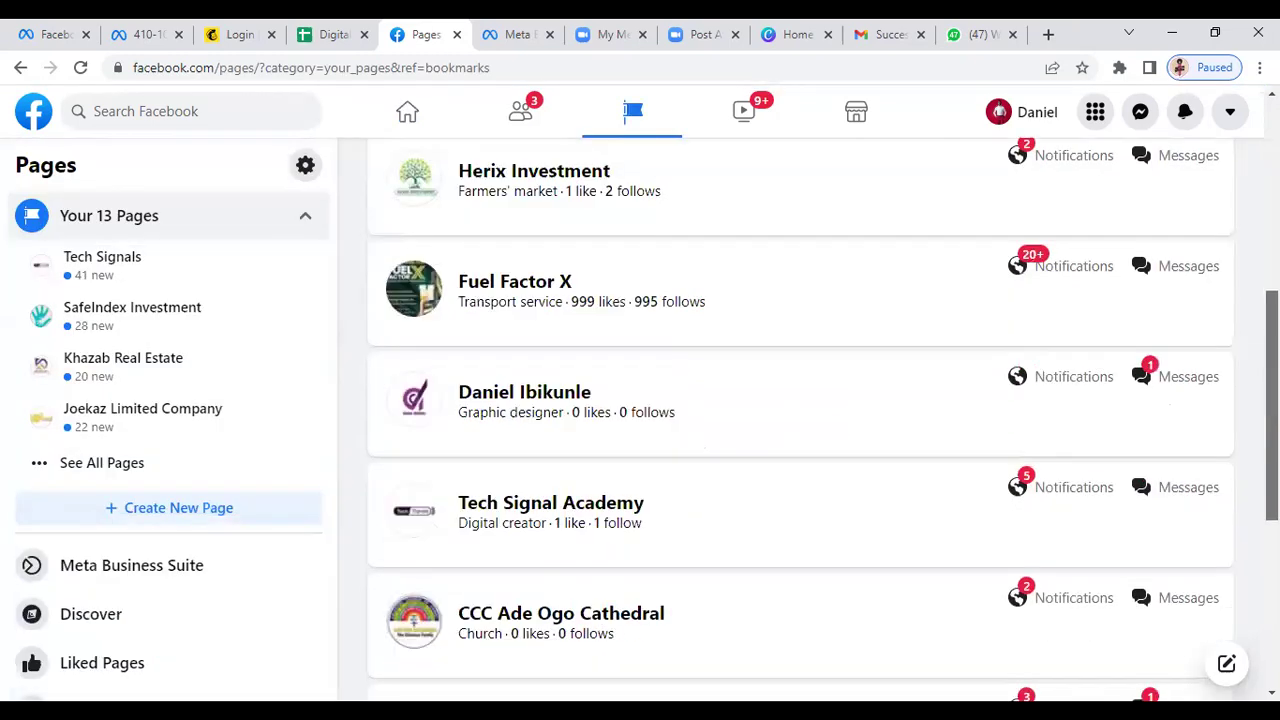
scroll(800, 420, "down", 1)
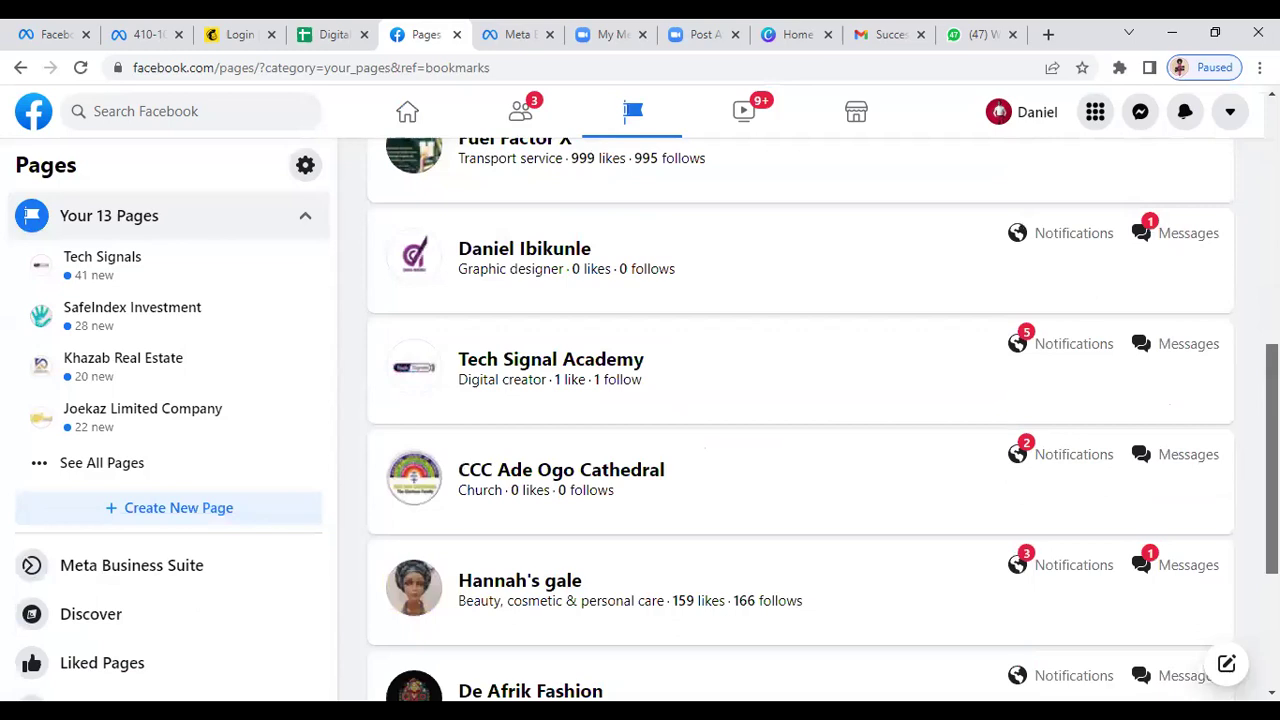
scroll(800, 420, "down", 2)
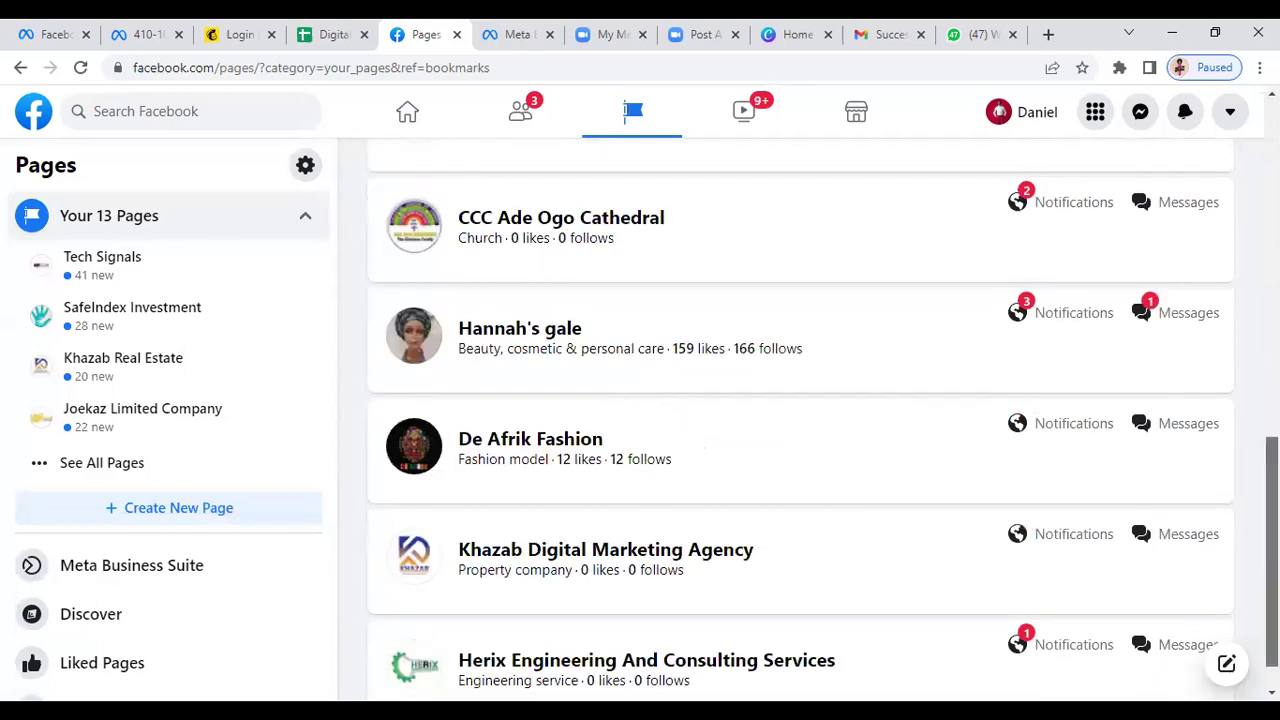
scroll(800, 420, "down", 1)
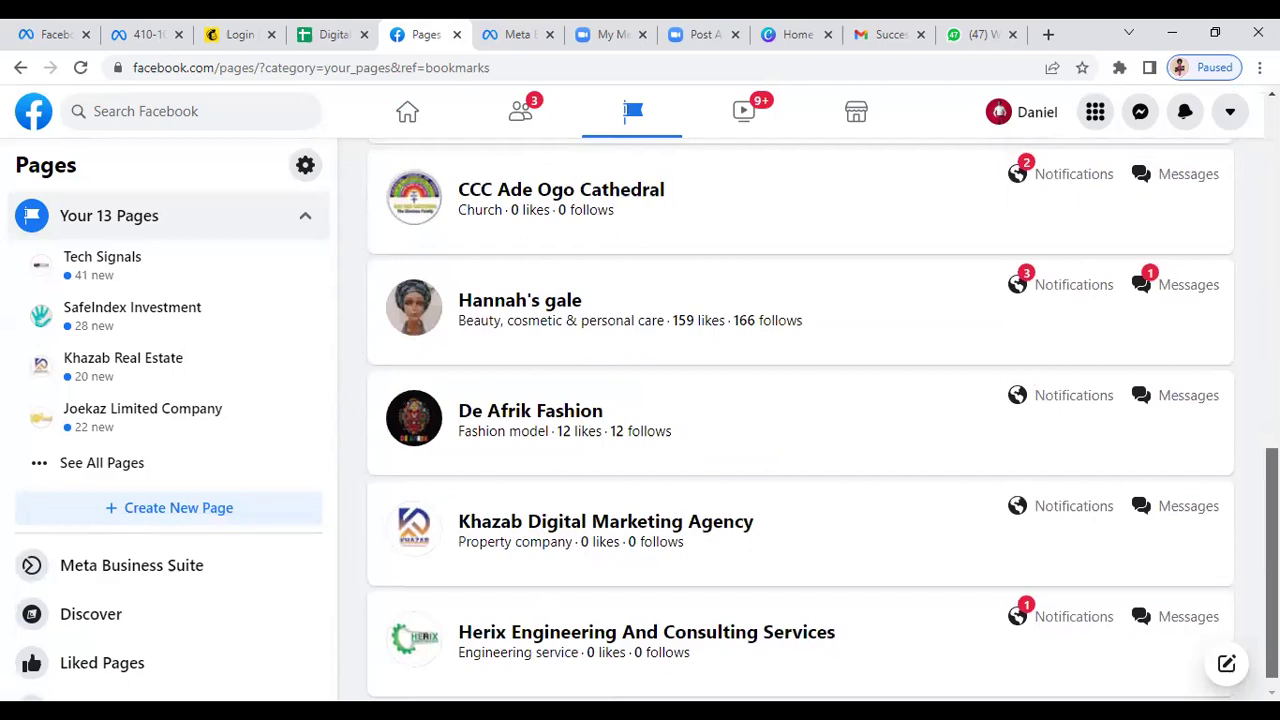
scroll(800, 420, "up", 5)
scroll(800, 420, "up", 1)
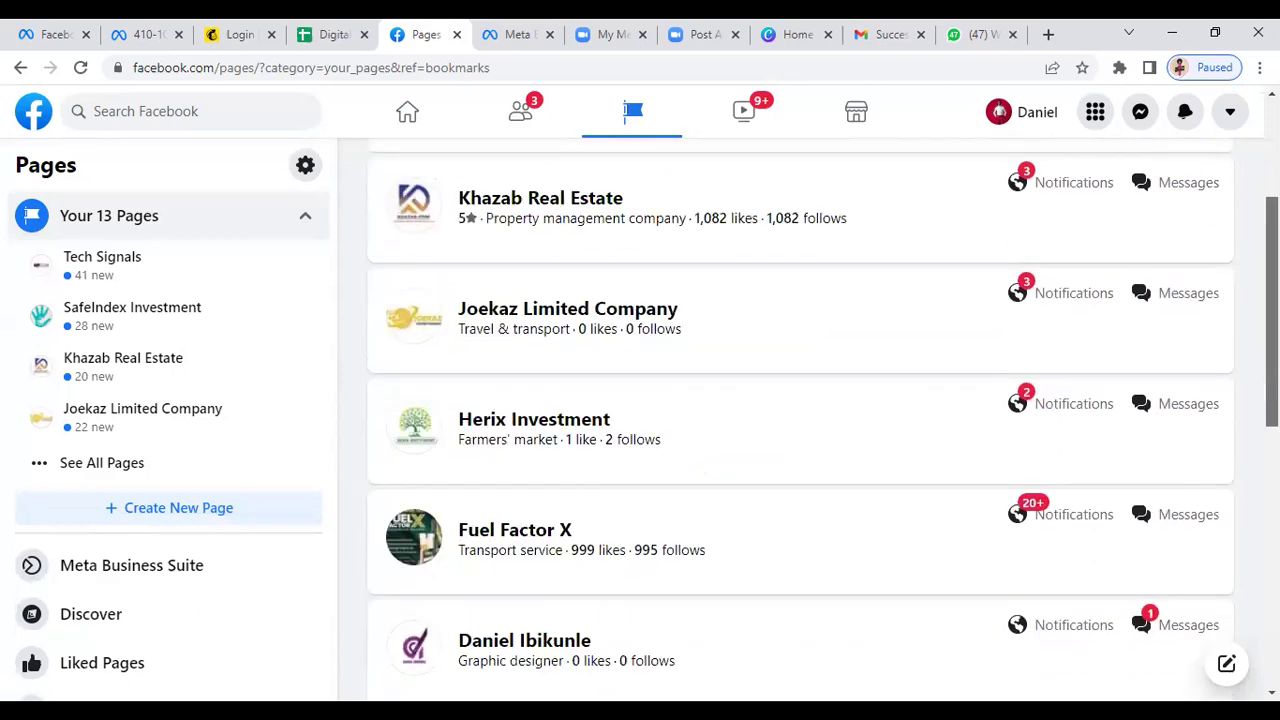
scroll(800, 420, "up", 2)
scroll(800, 420, "up", 1)
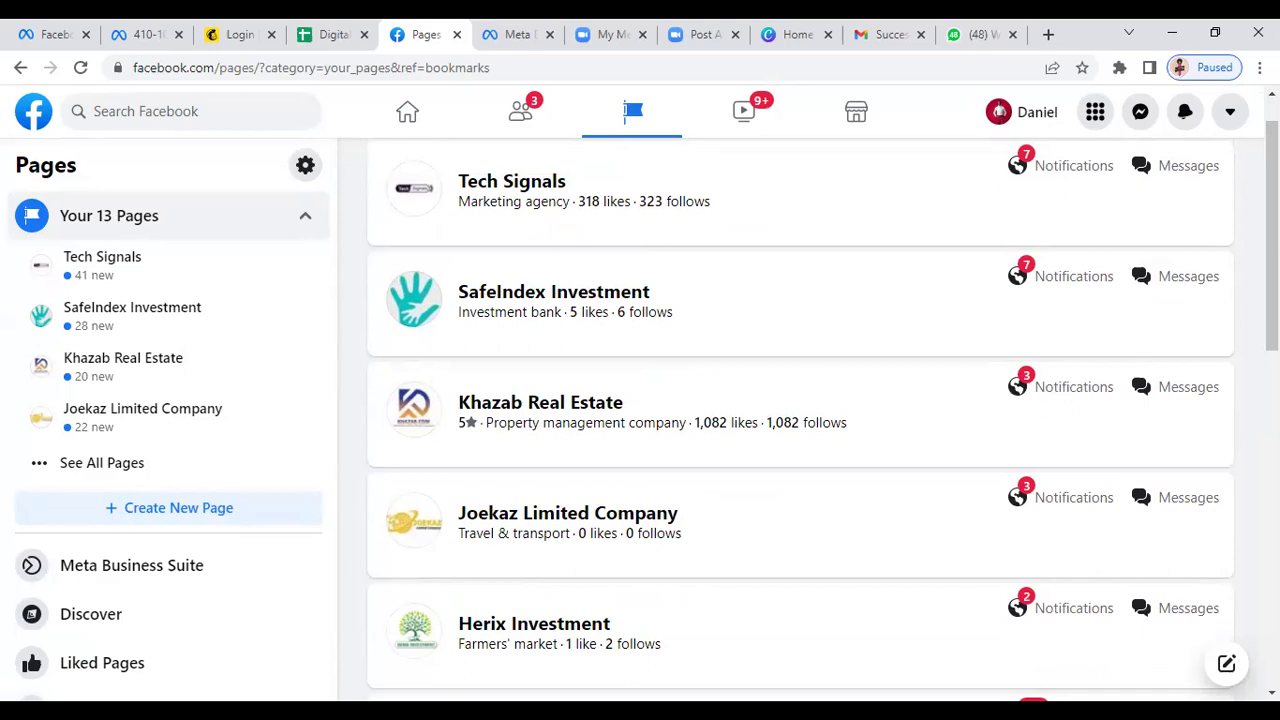
scroll(1270, 240, "up", 1)
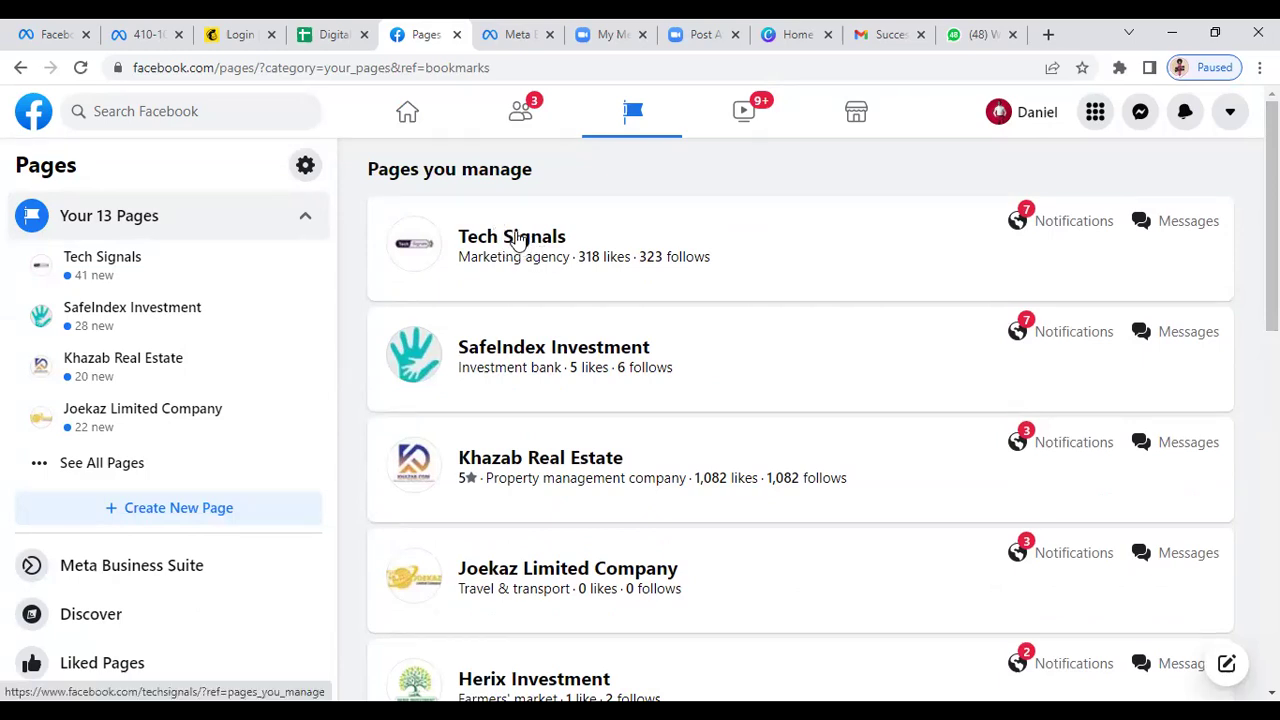
Open the Tech Signals Page and scroll up to its cover banner and profile.
left_click(518, 243)
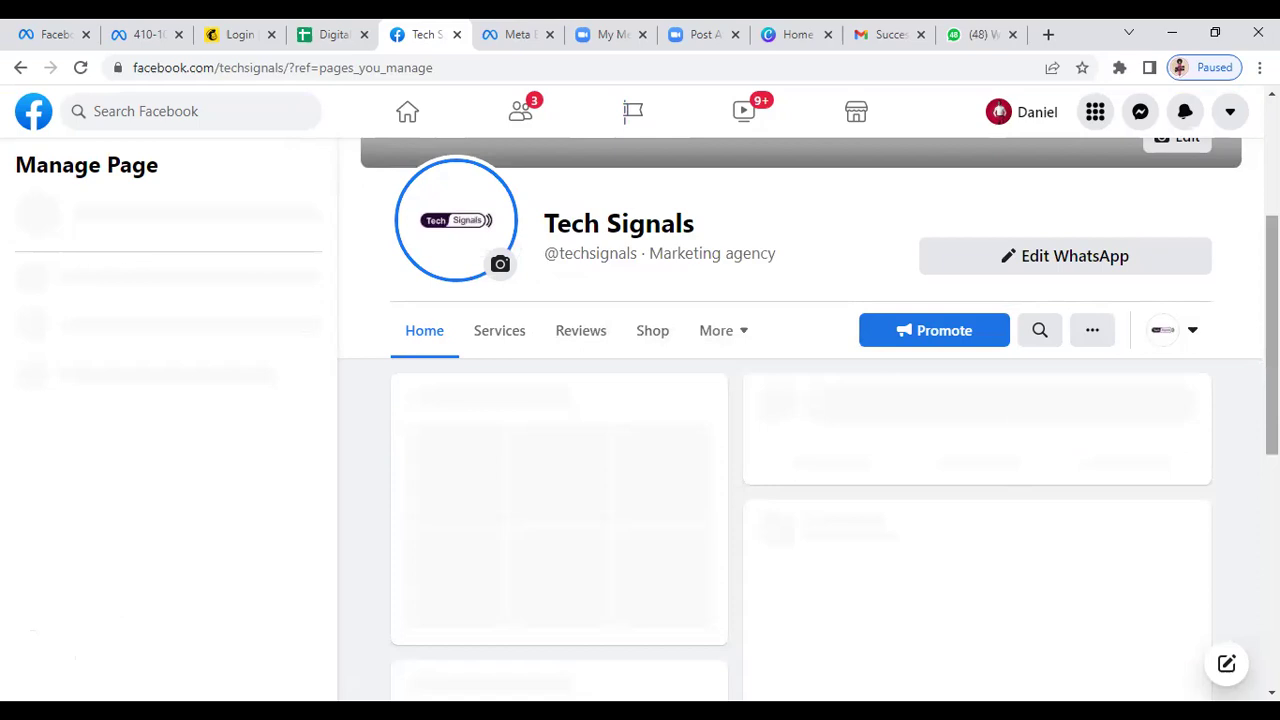
scroll(800, 420, "up", 2)
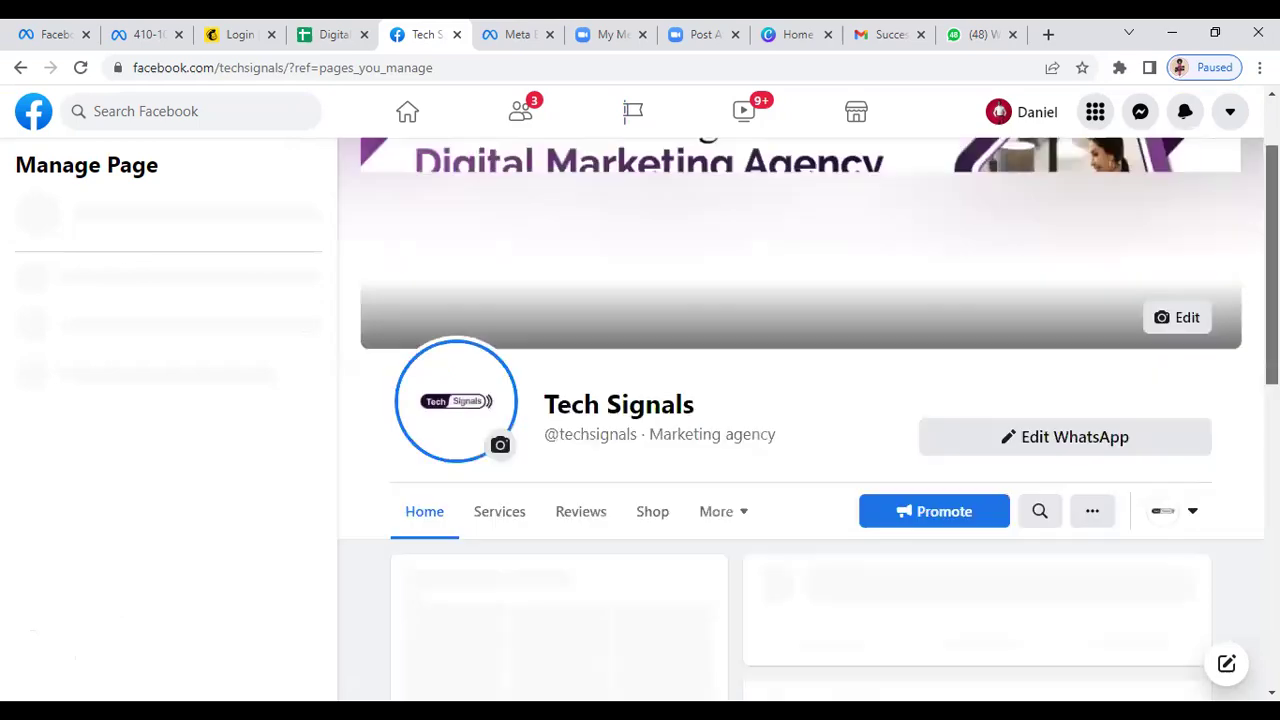
scroll(800, 400, "up", 1)
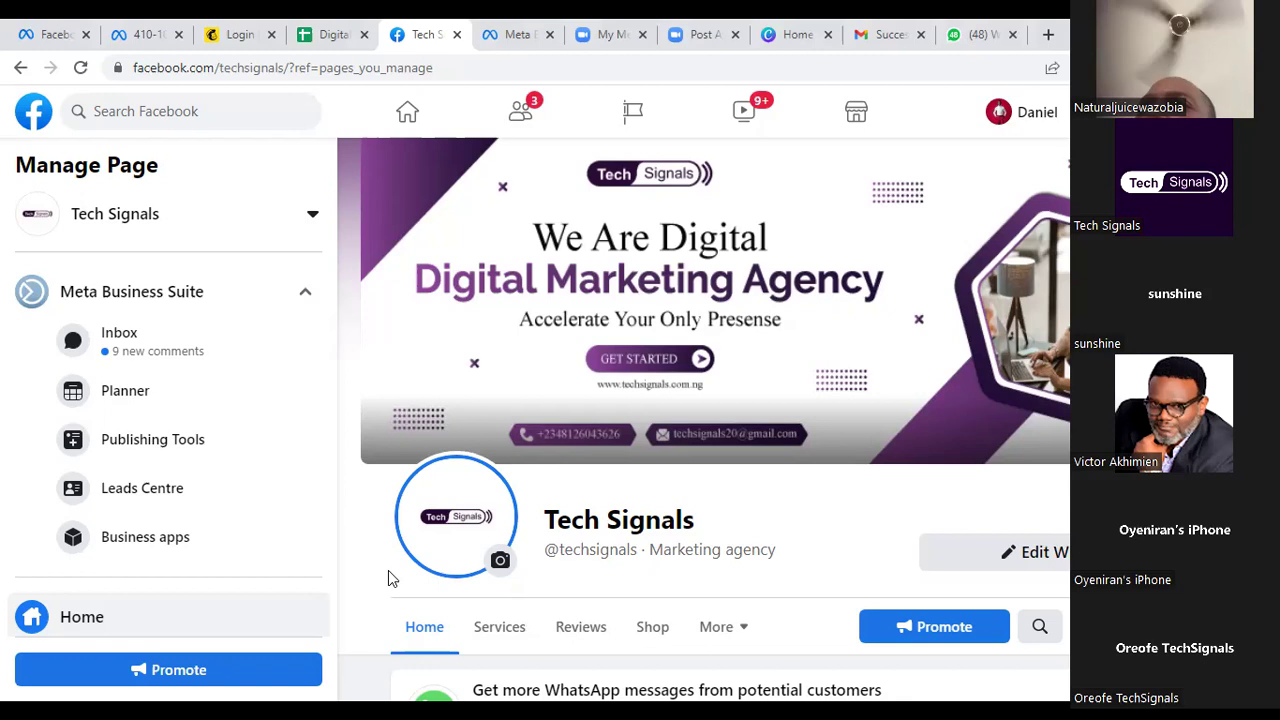
left_click(17, 70)
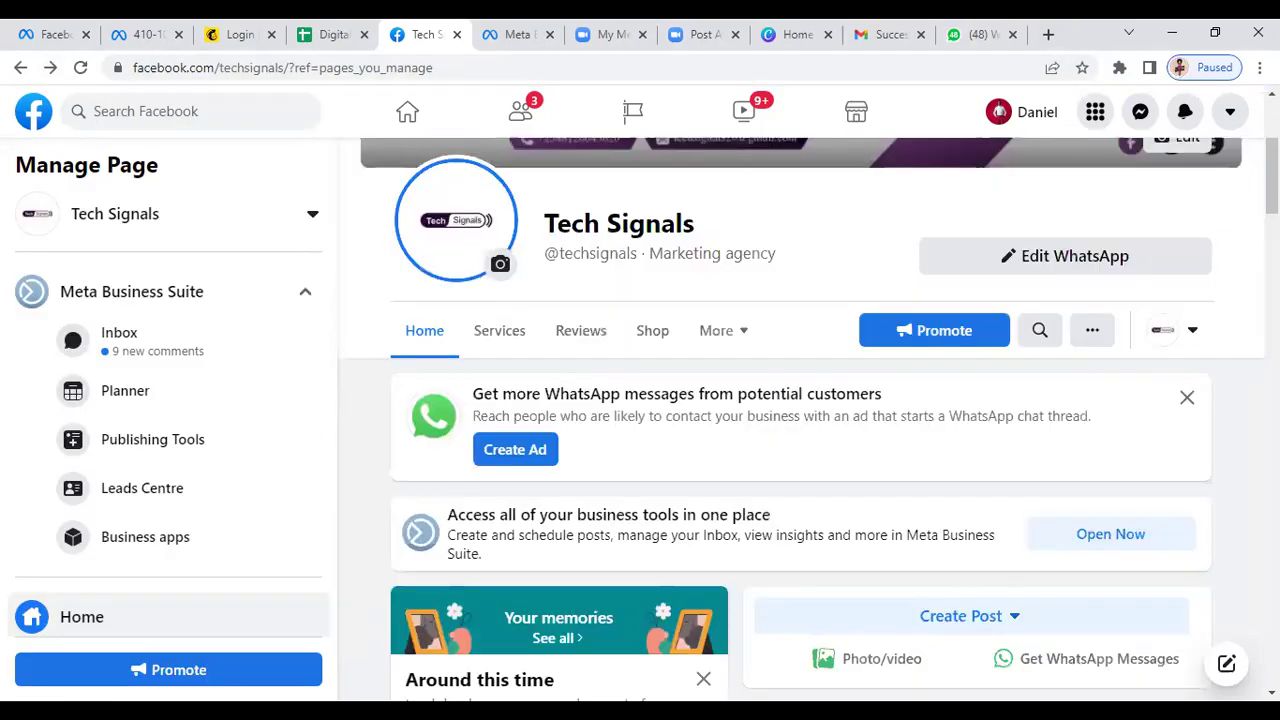
scroll(809, 419, "down", 1)
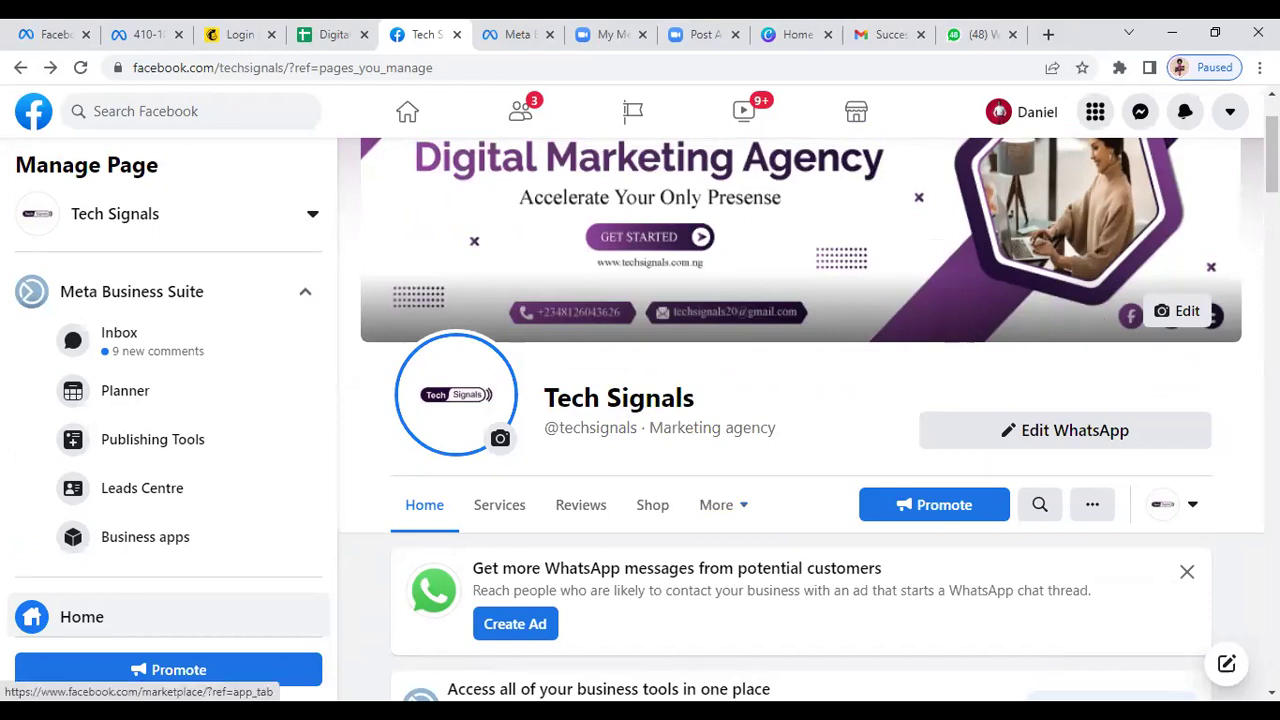
scroll(800, 420, "down", 10)
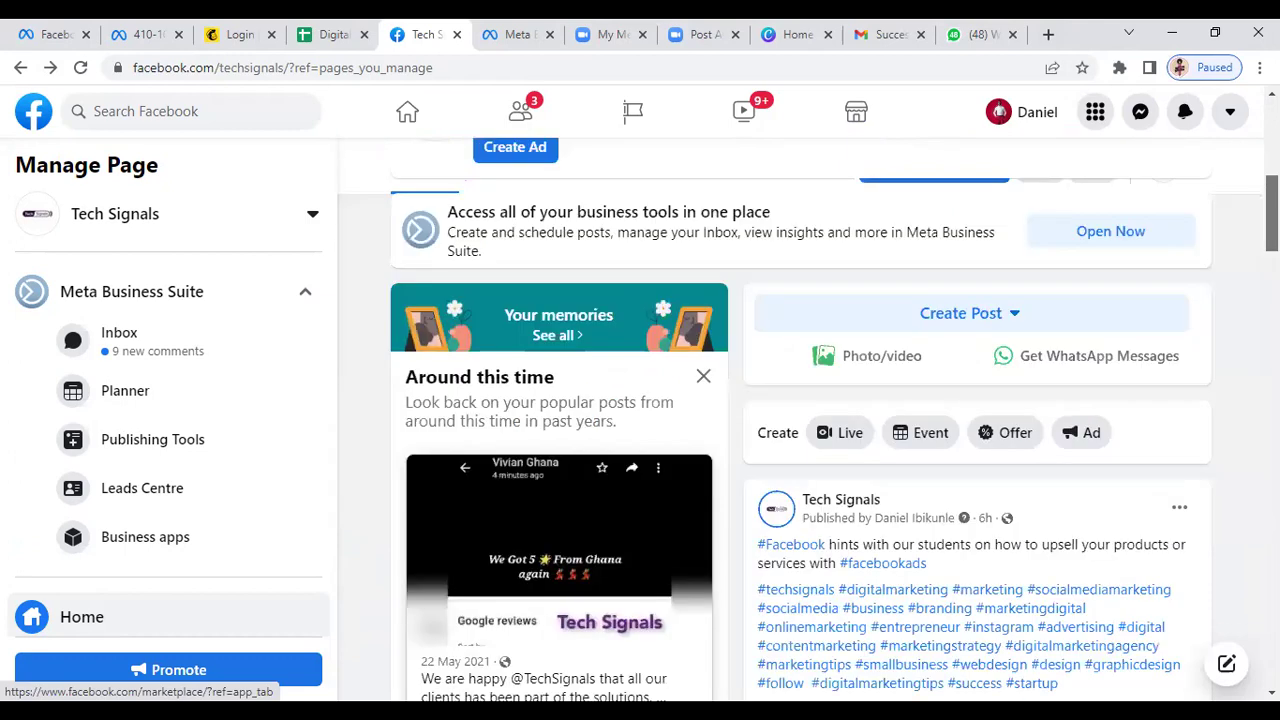
scroll(800, 420, "up", 4)
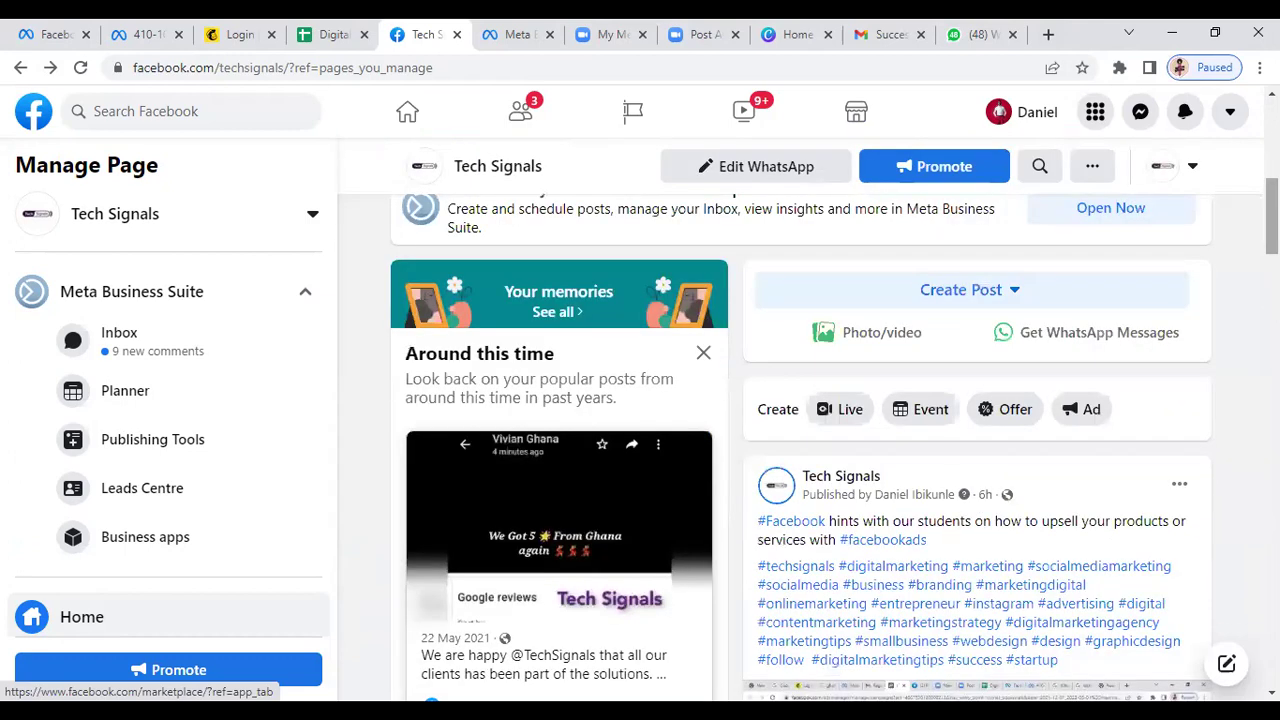
scroll(834, 438, "up", 1)
scroll(800, 420, "up", 3)
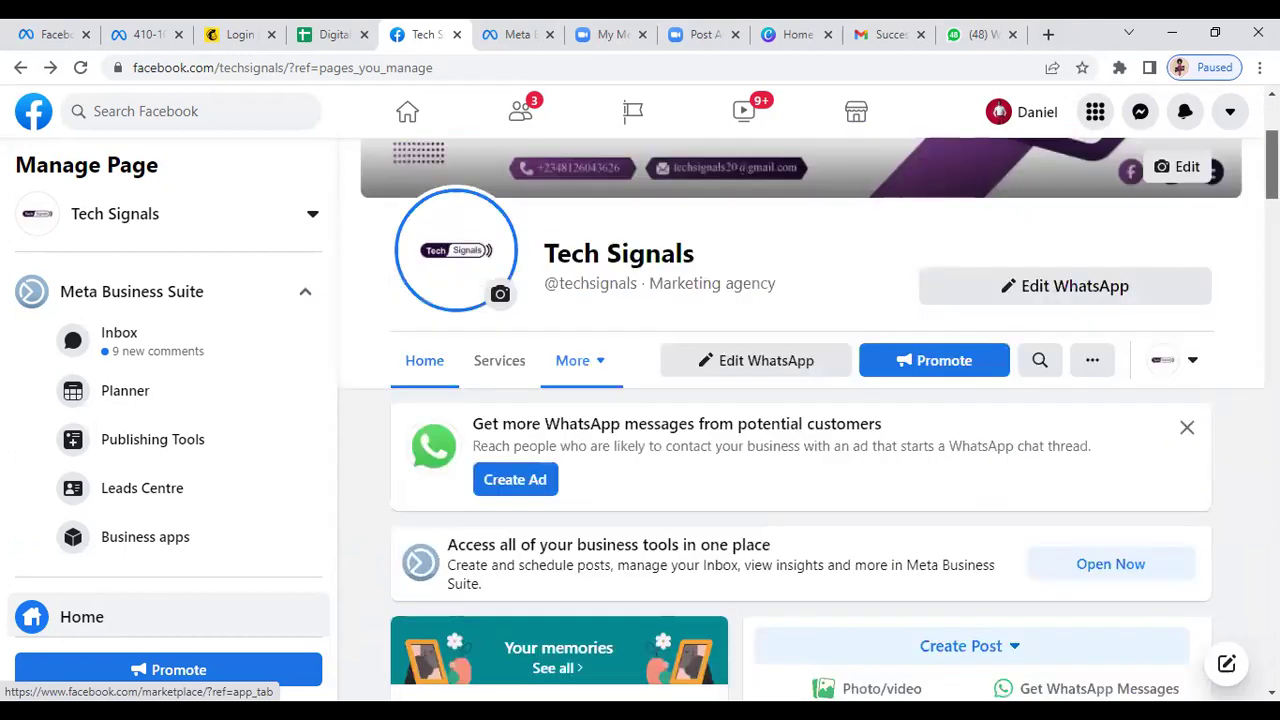
scroll(800, 420, "up", 1)
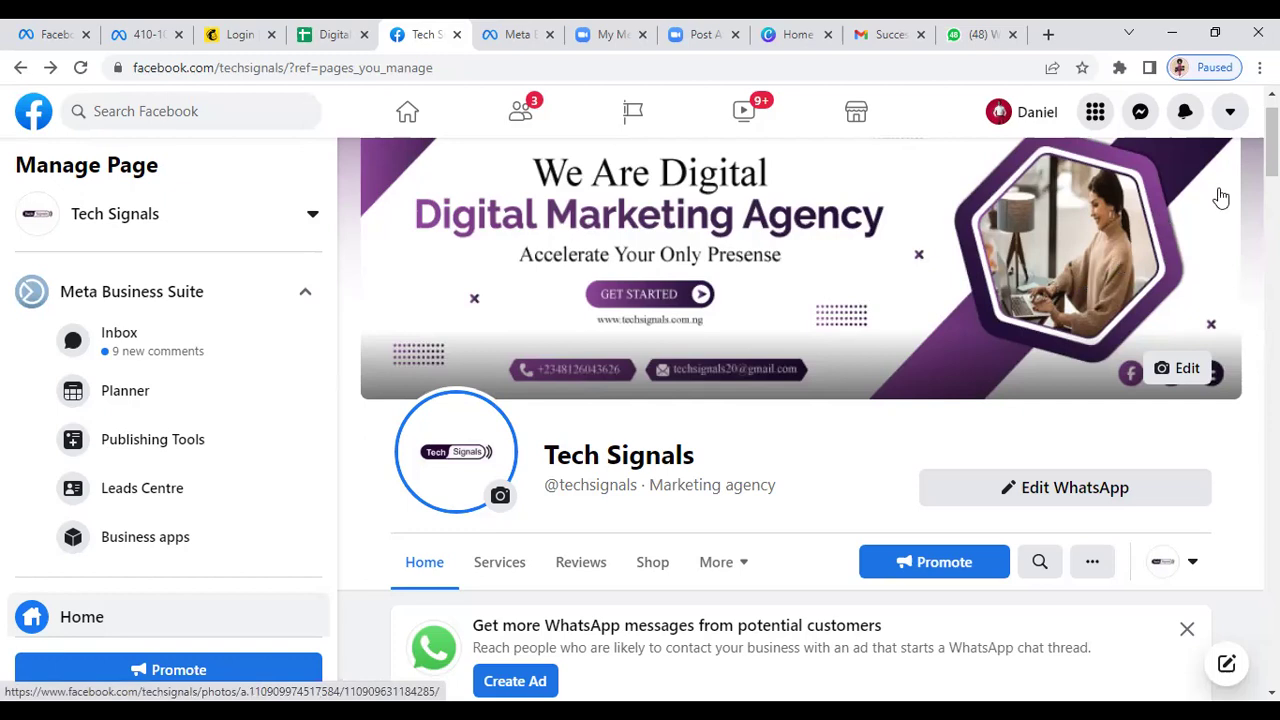
scroll(1221, 197, "down", 5)
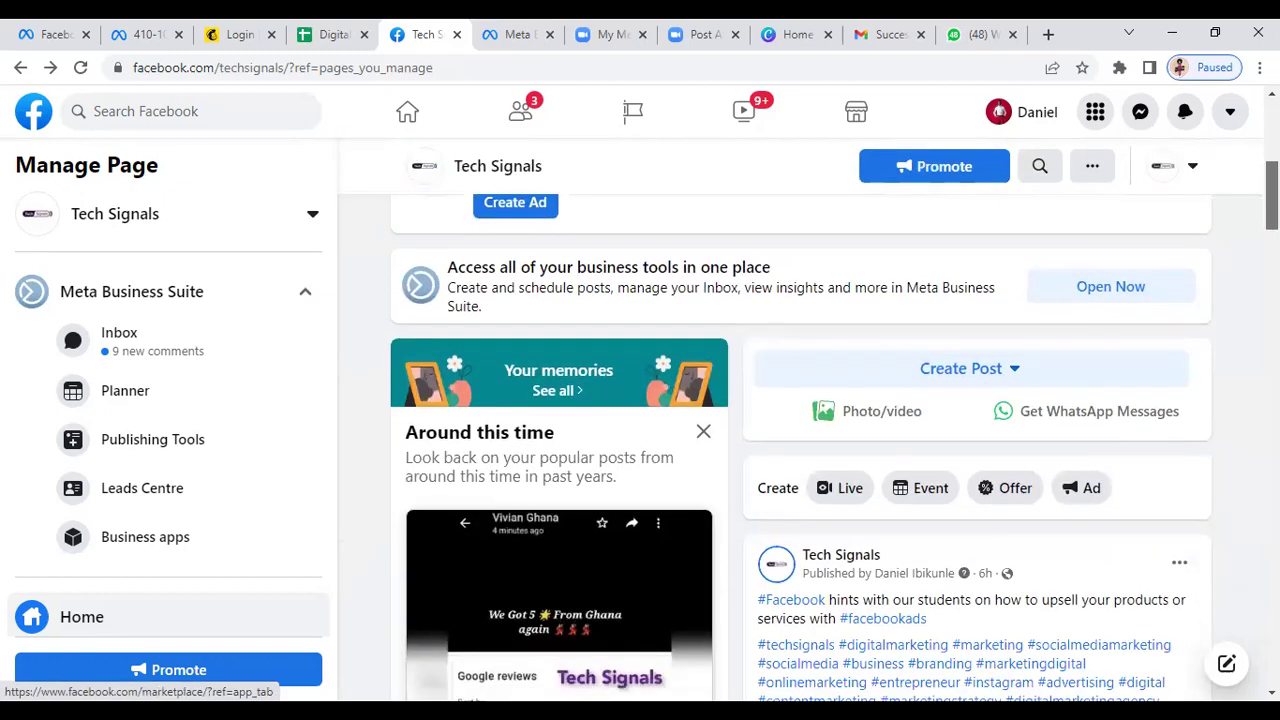
scroll(834, 430, "down", 5)
scroll(834, 430, "down", 4)
scroll(834, 430, "up", 3)
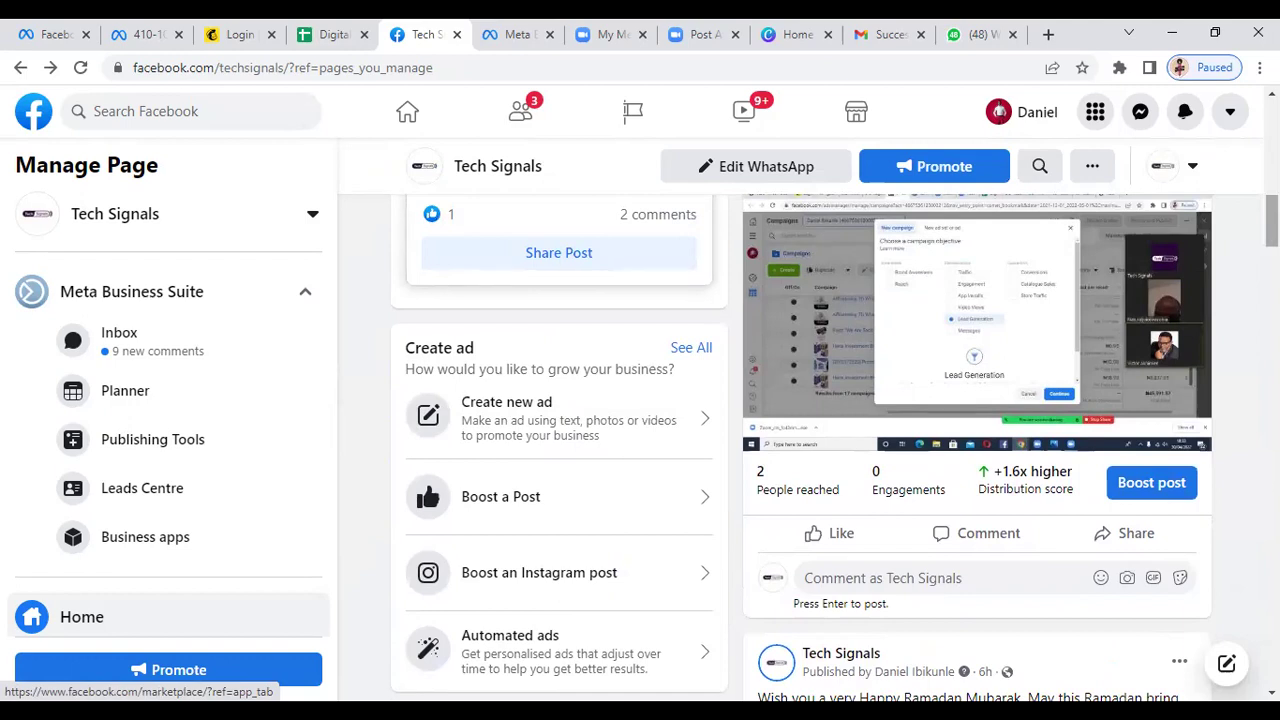
scroll(800, 440, "down", 5)
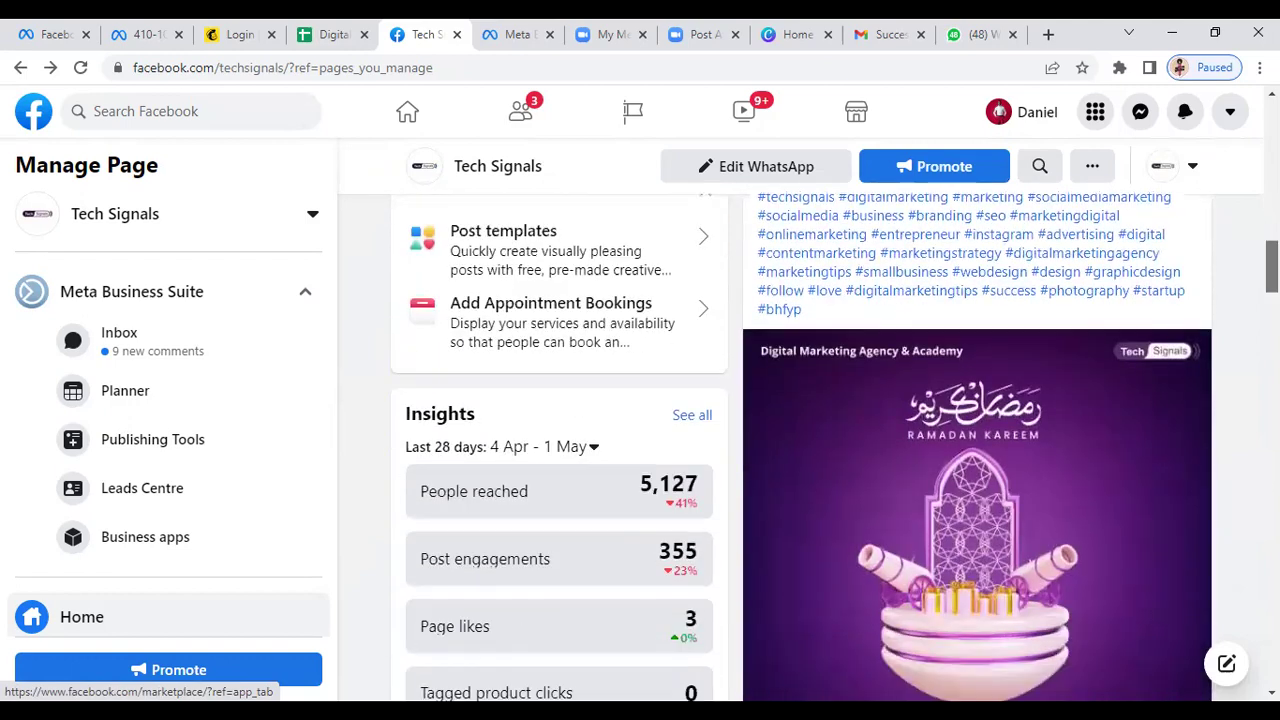
scroll(800, 440, "down", 4)
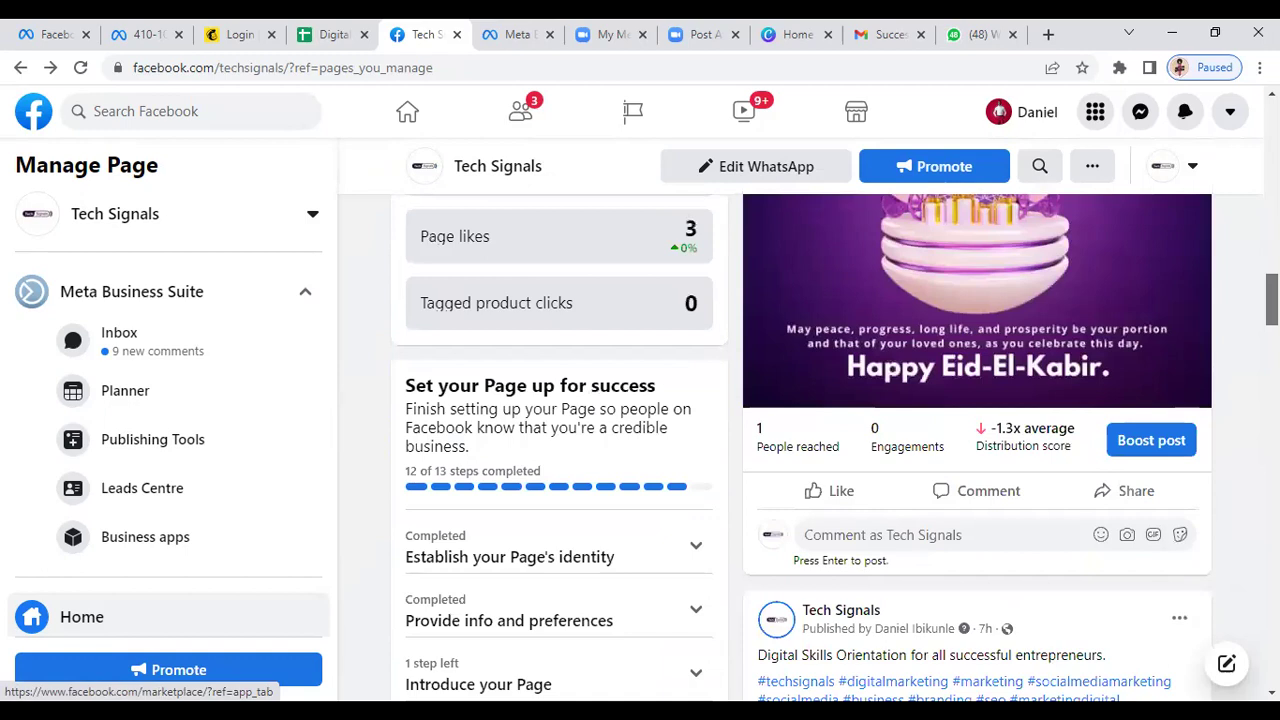
scroll(800, 440, "down", 8)
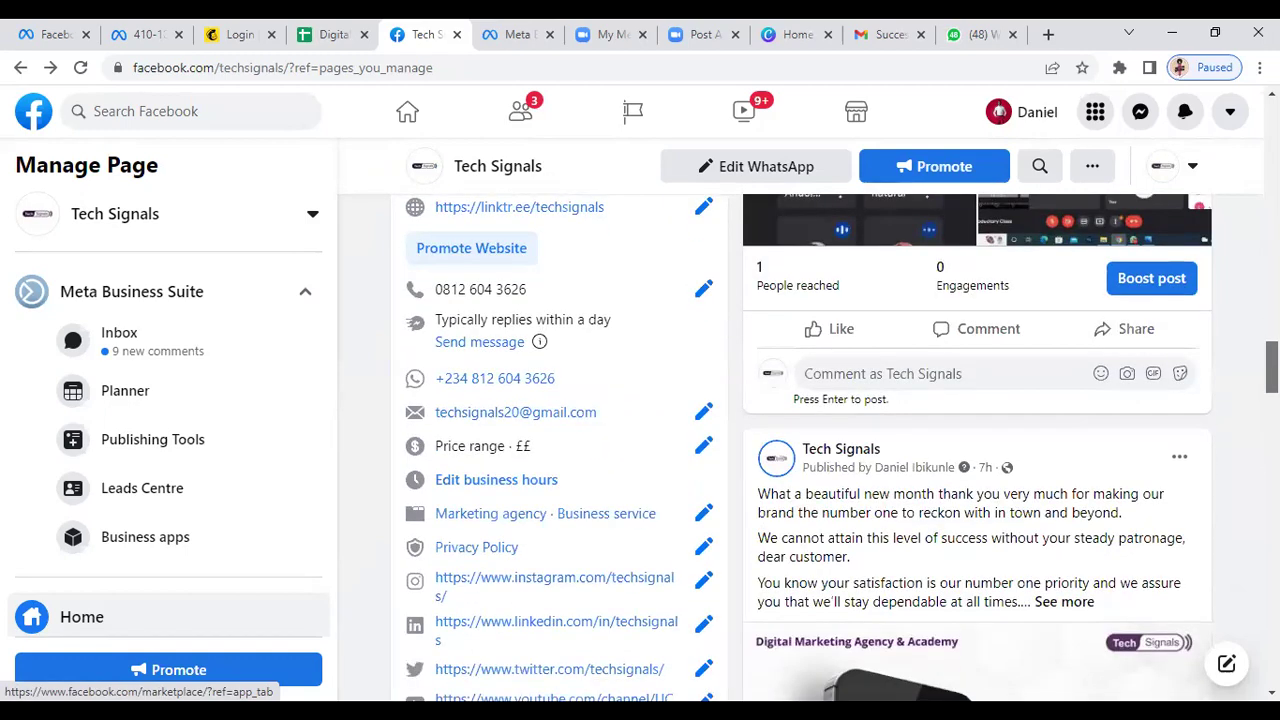
scroll(800, 440, "down", 4)
scroll(800, 440, "down", 1)
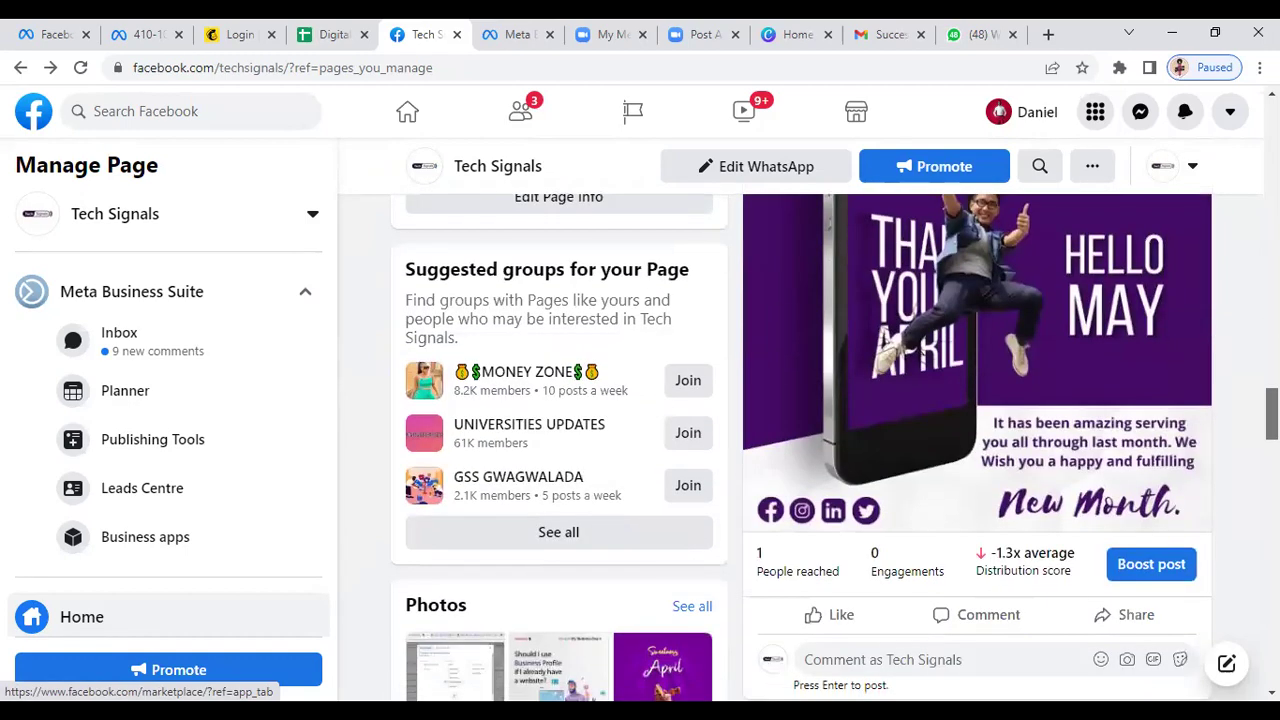
scroll(800, 440, "up", 10)
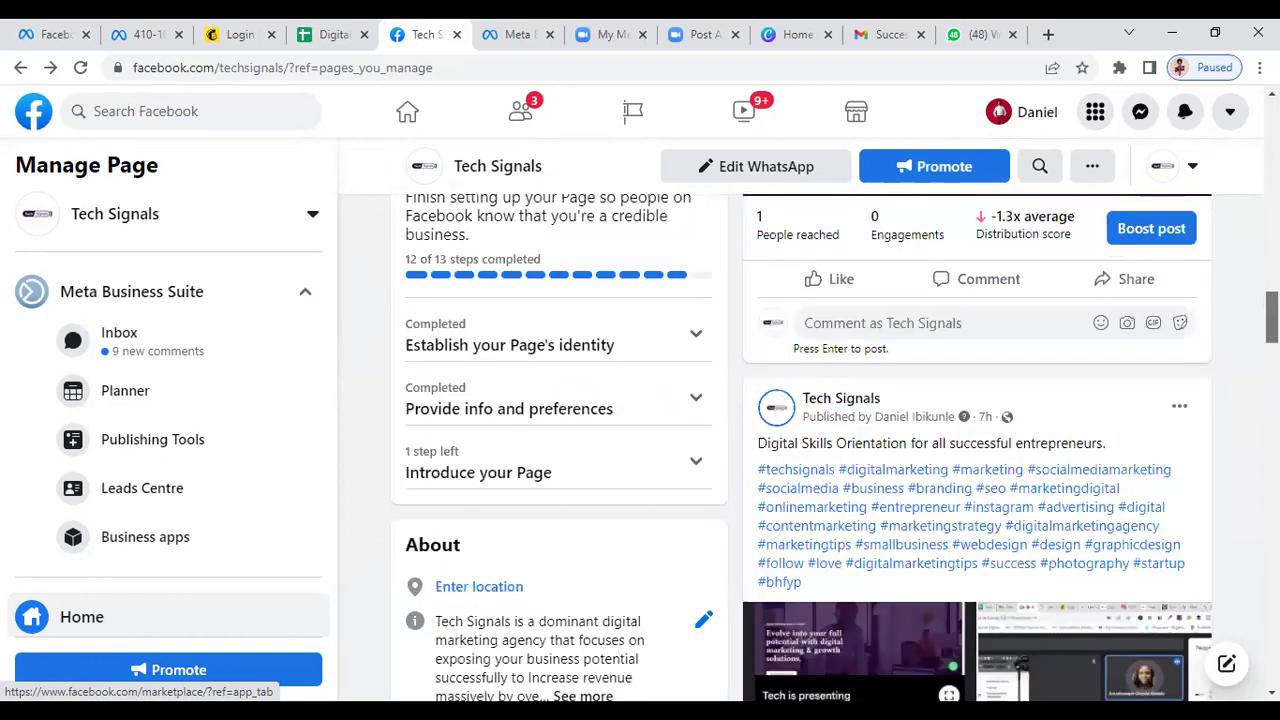
scroll(800, 440, "up", 3)
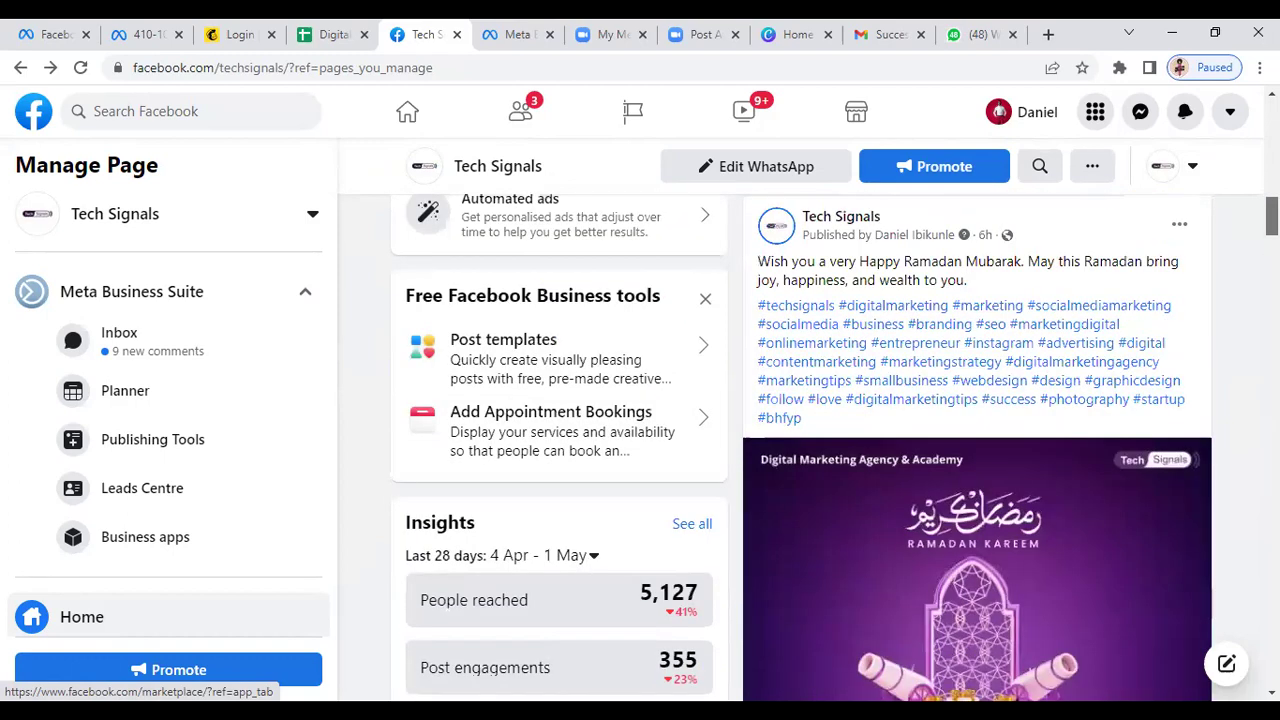
scroll(800, 440, "up", 5)
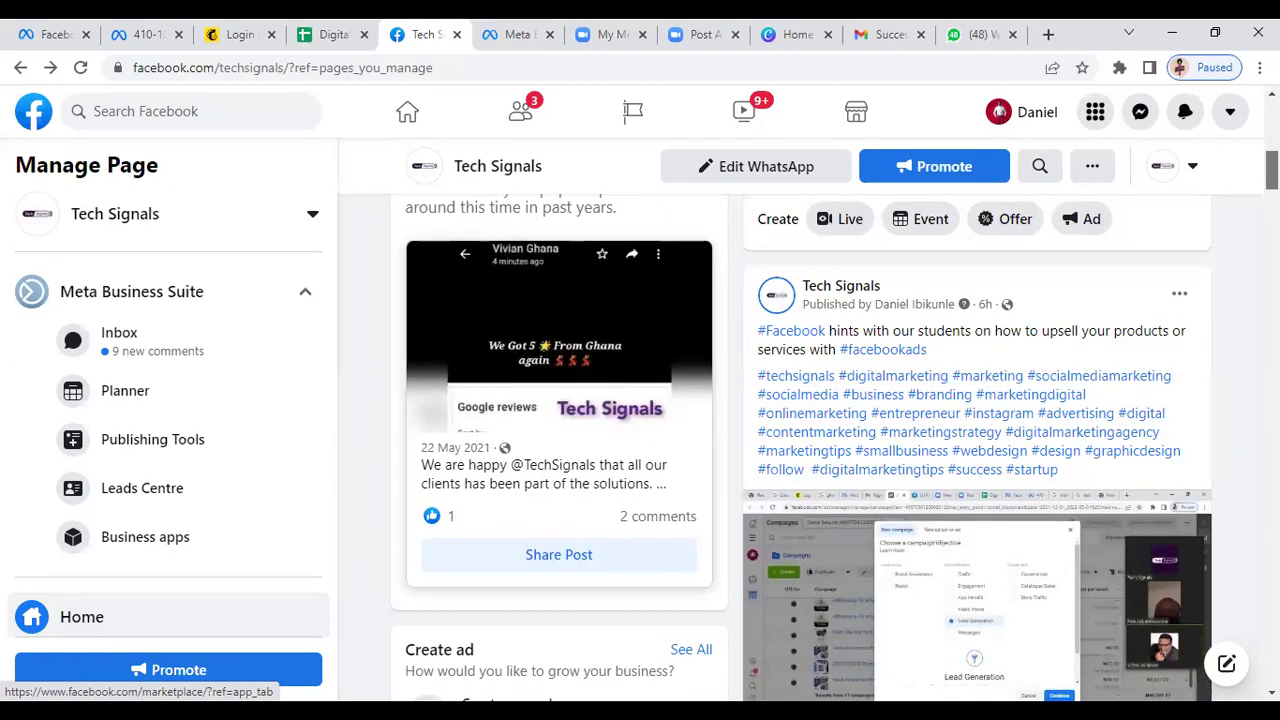
scroll(834, 426, "down", 1)
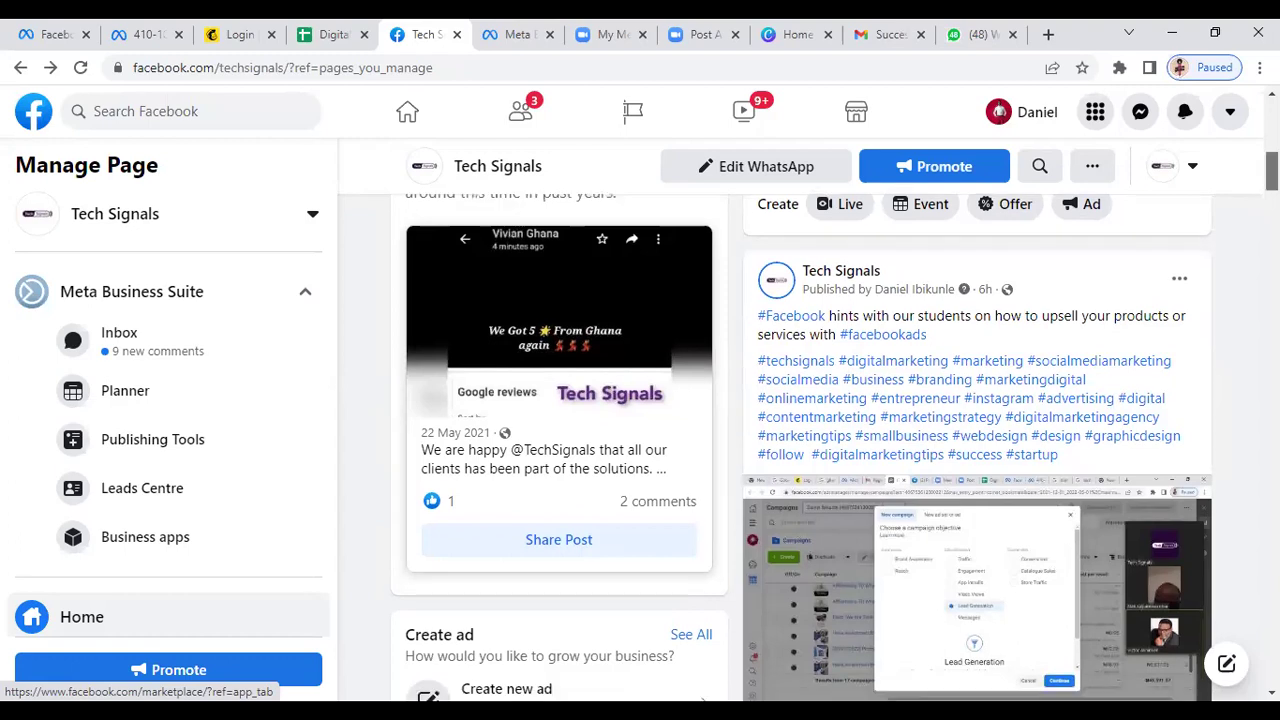
scroll(800, 430, "down", 6)
scroll(800, 430, "up", 3)
scroll(800, 430, "up", 5)
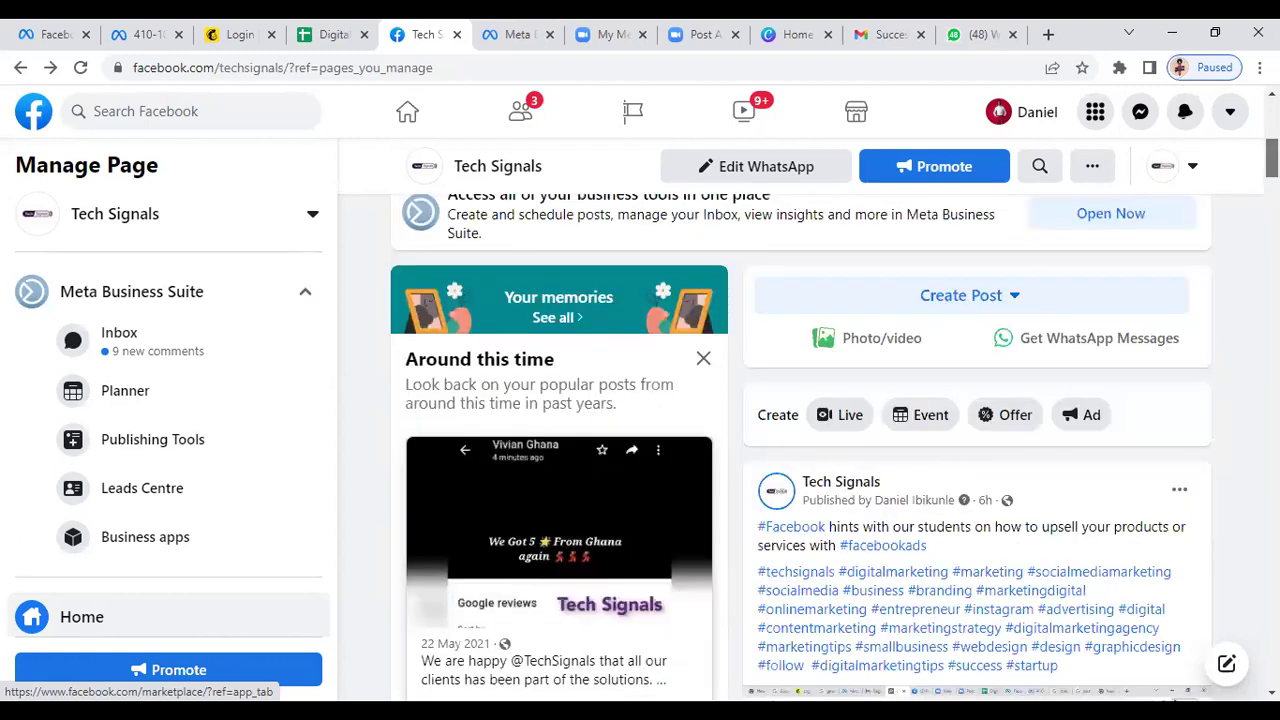
scroll(800, 447, "up", 2)
scroll(800, 430, "up", 2)
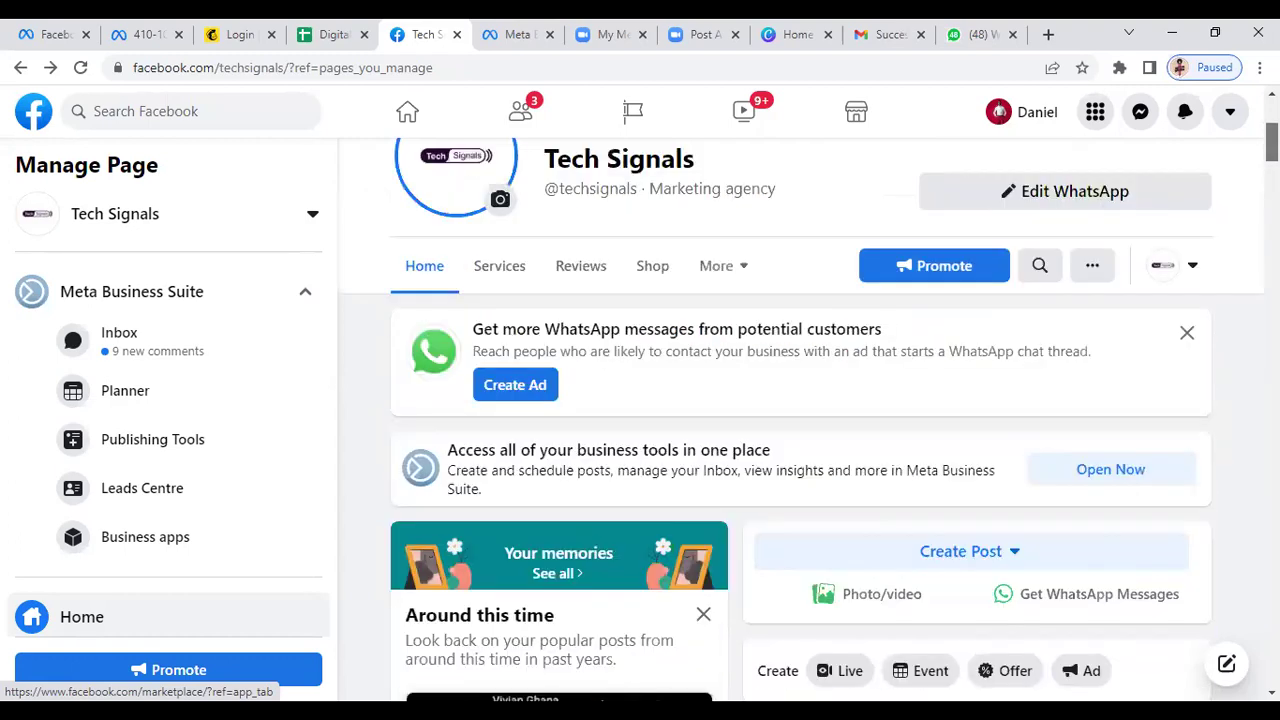
scroll(800, 430, "up", 1)
scroll(800, 430, "up", 3)
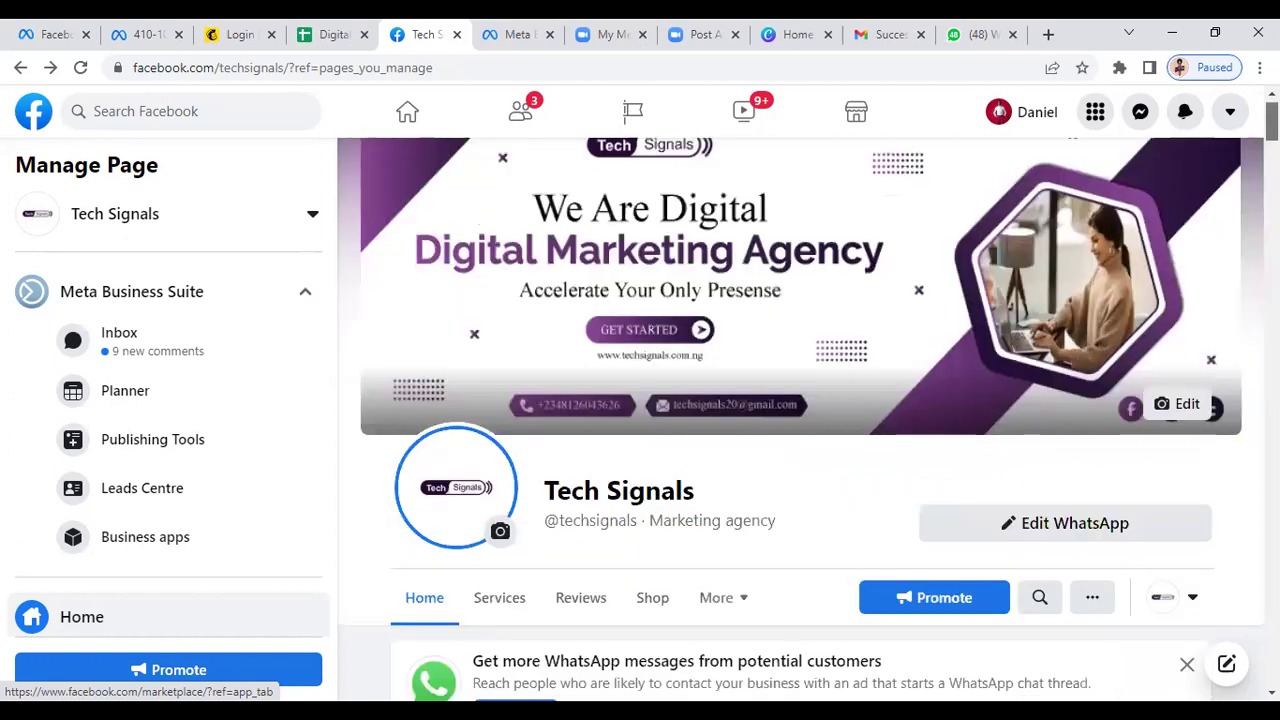
scroll(800, 420, "down", 1)
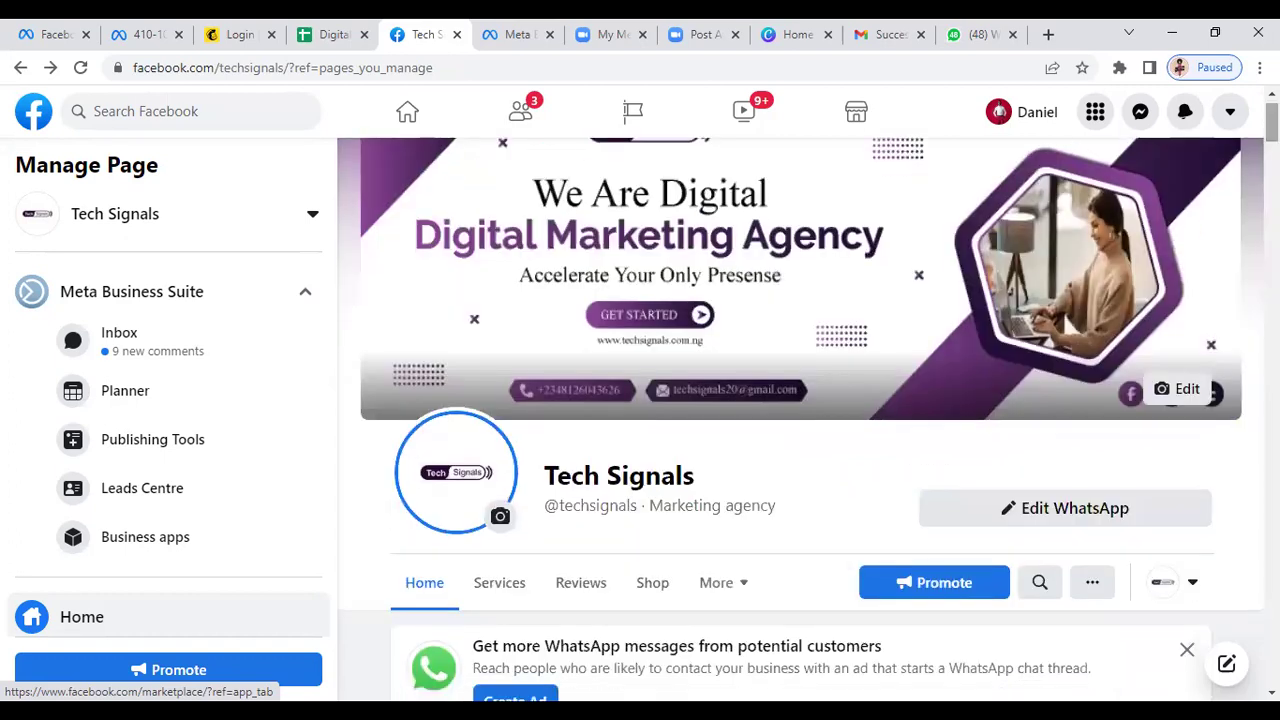
scroll(800, 420, "down", 5)
scroll(800, 420, "up", 5)
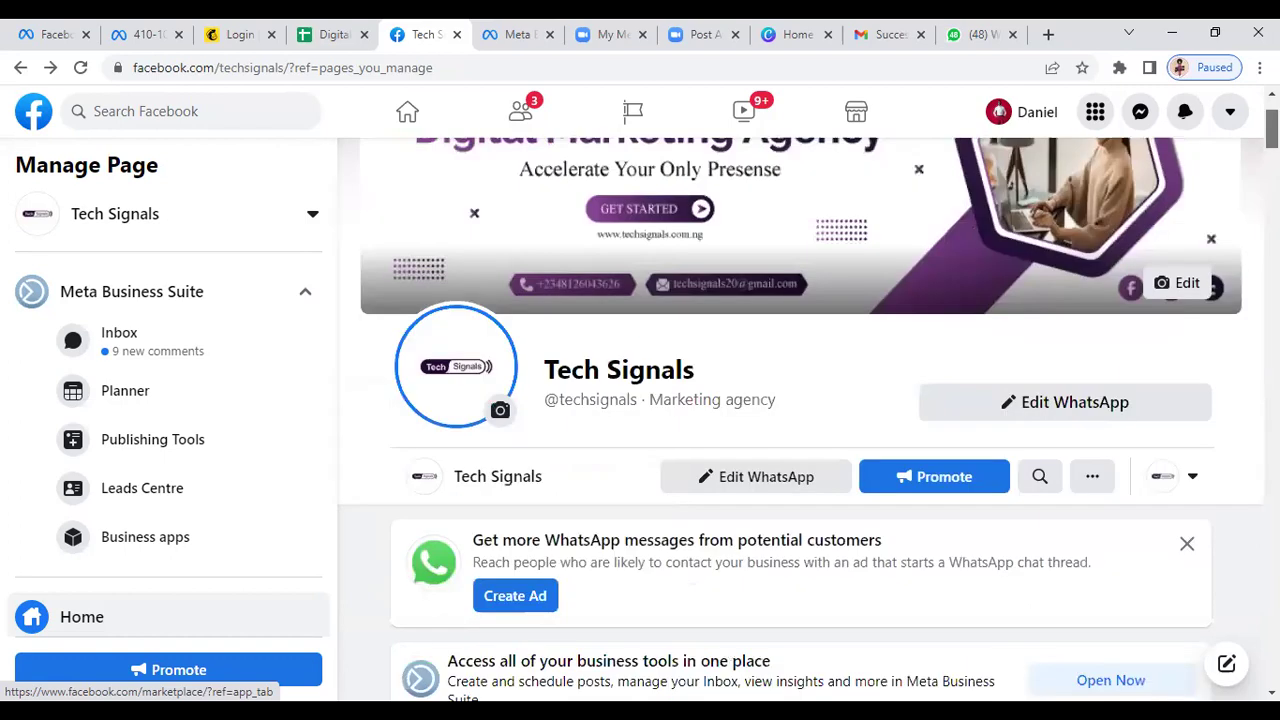
scroll(1000, 220, "down", 2)
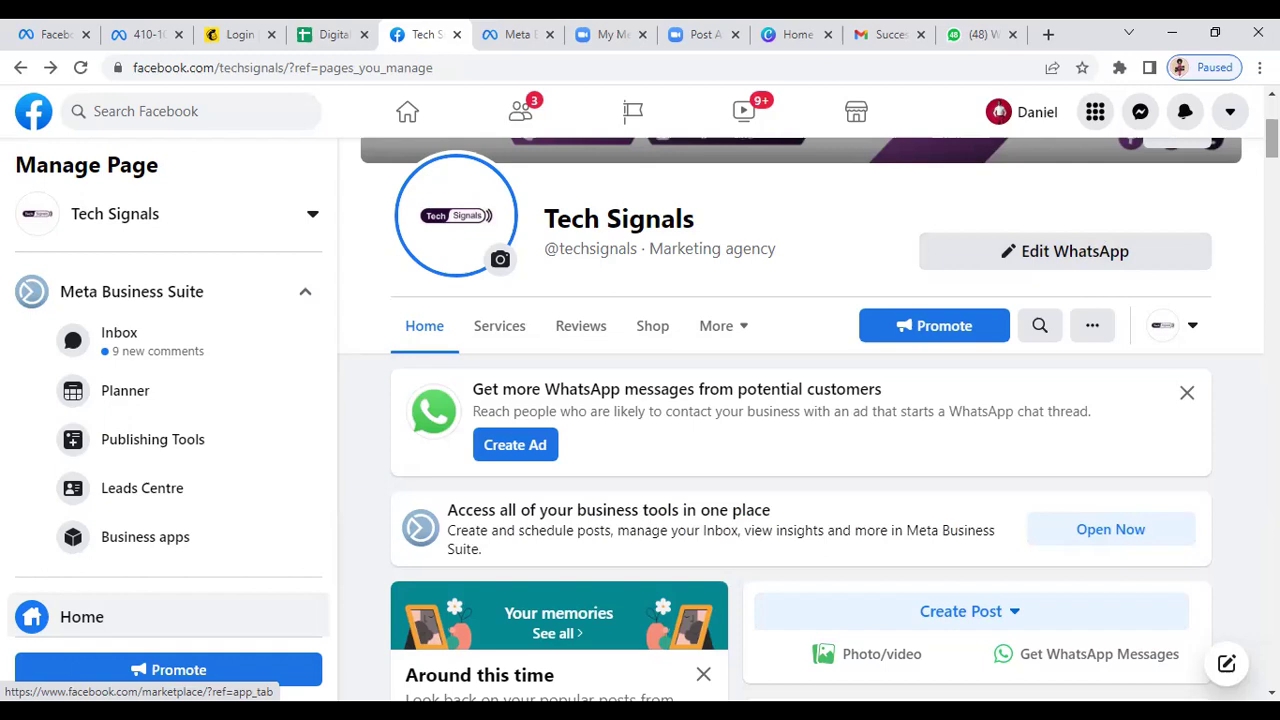
scroll(800, 430, "down", 1)
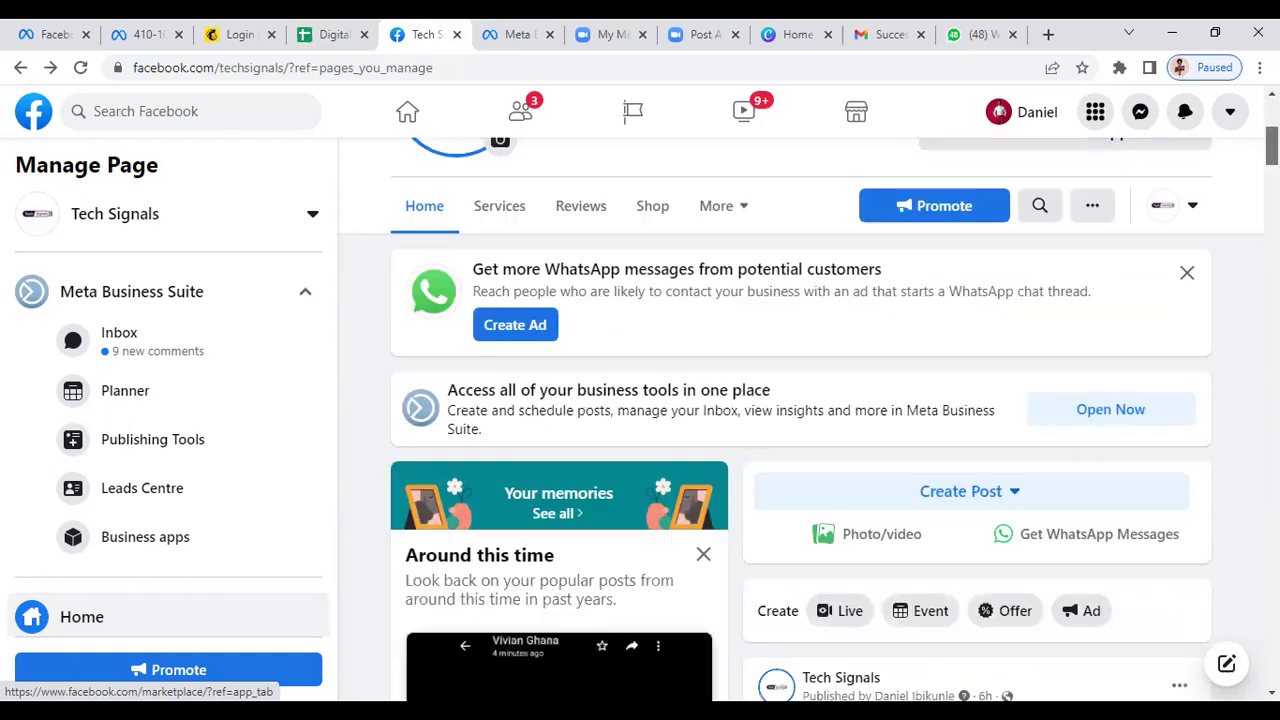
scroll(800, 430, "down", 4)
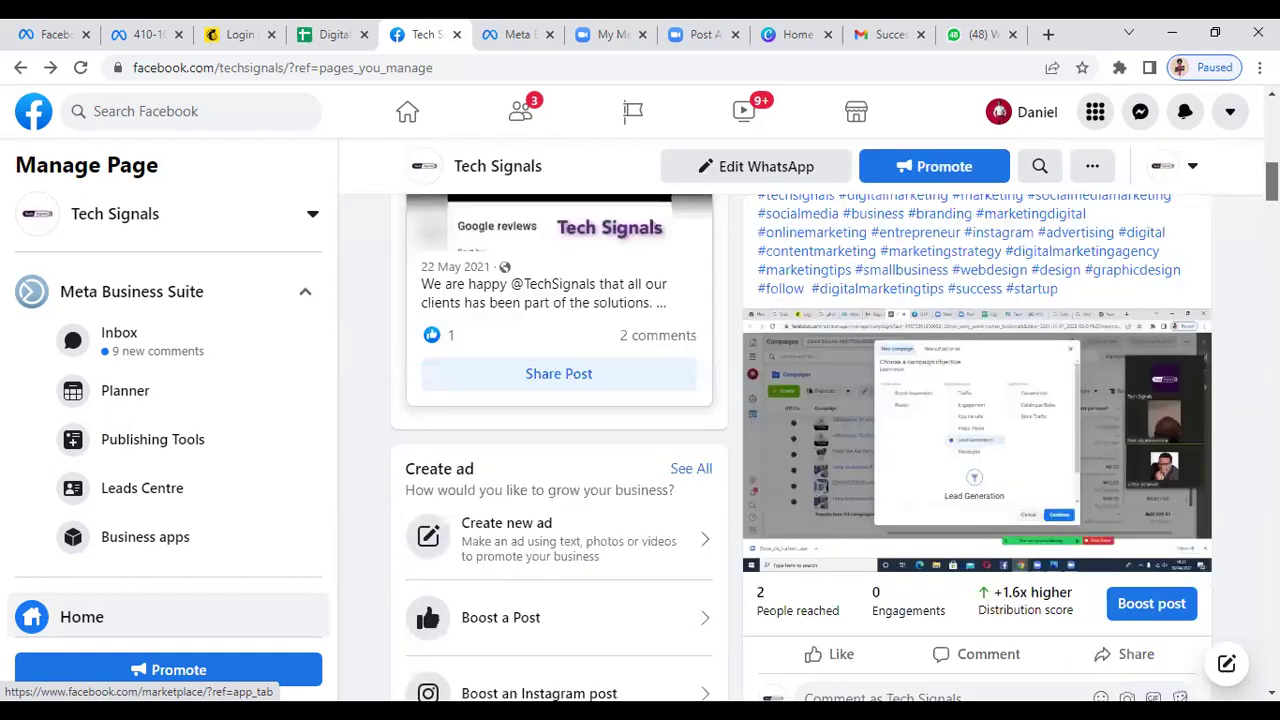
scroll(800, 430, "down", 2)
scroll(800, 430, "down", 8)
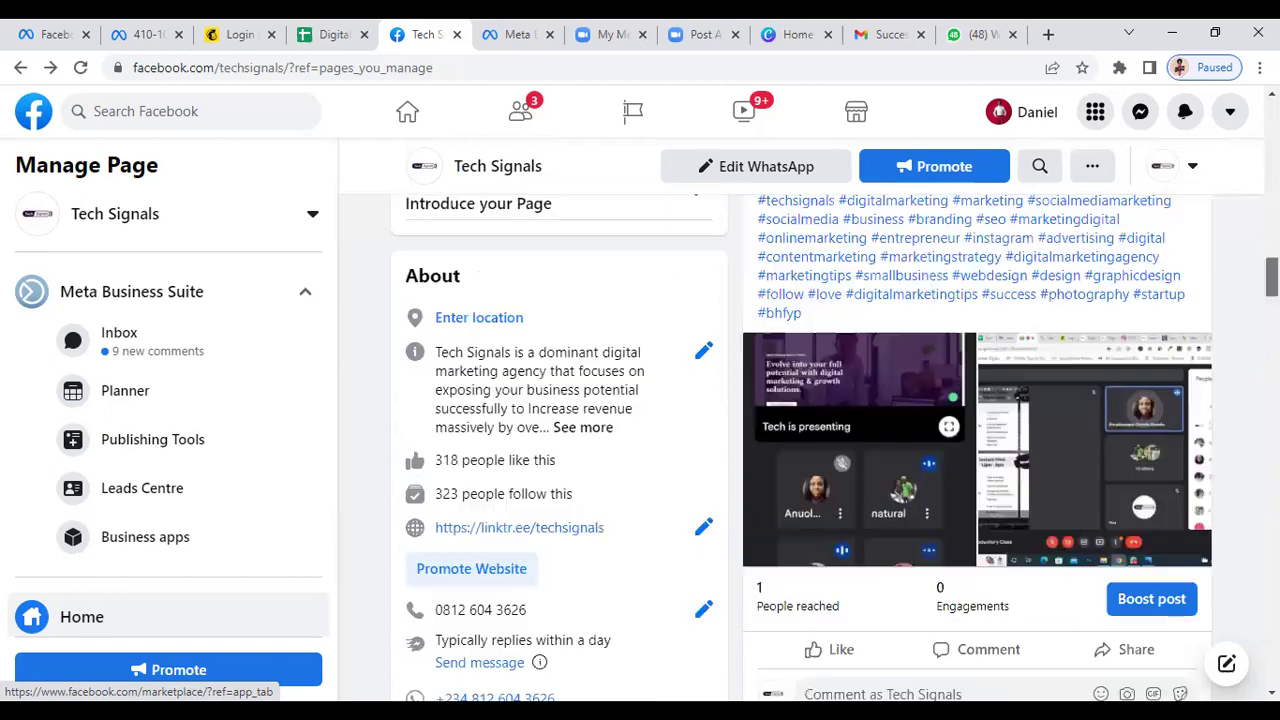
scroll(800, 430, "down", 5)
scroll(800, 430, "down", 1)
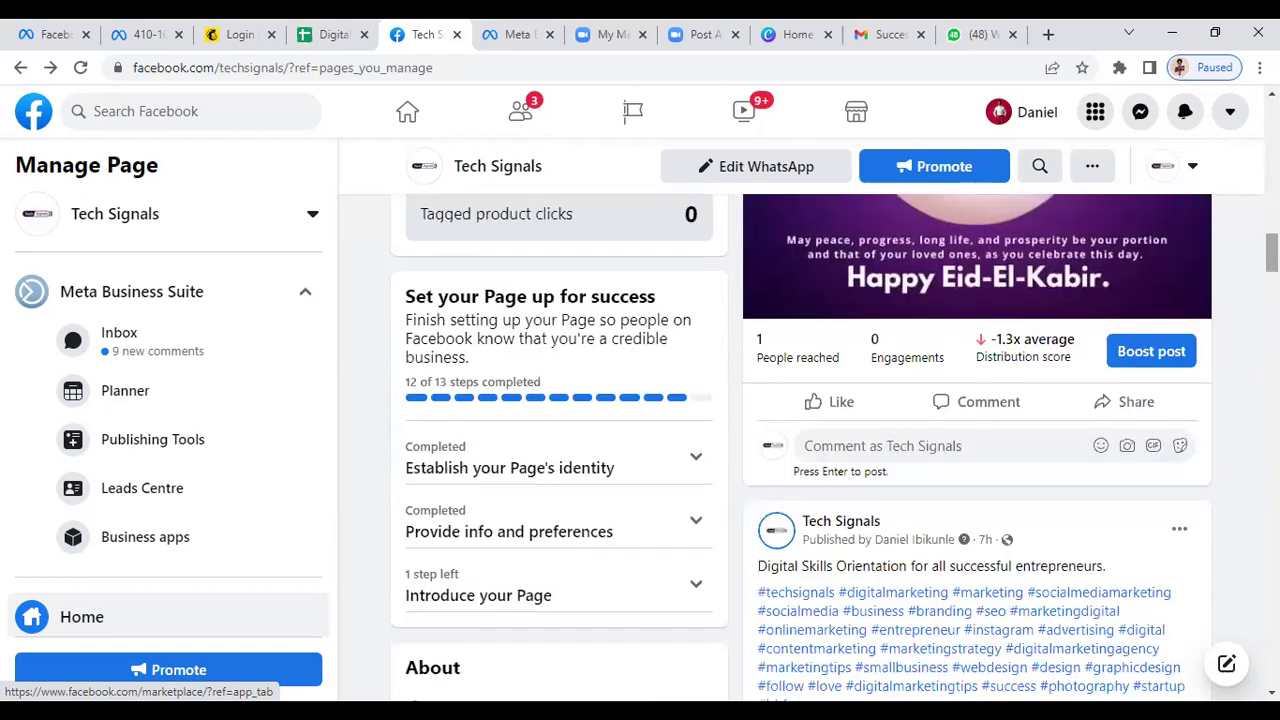
scroll(800, 430, "down", 1)
scroll(800, 430, "down", 2)
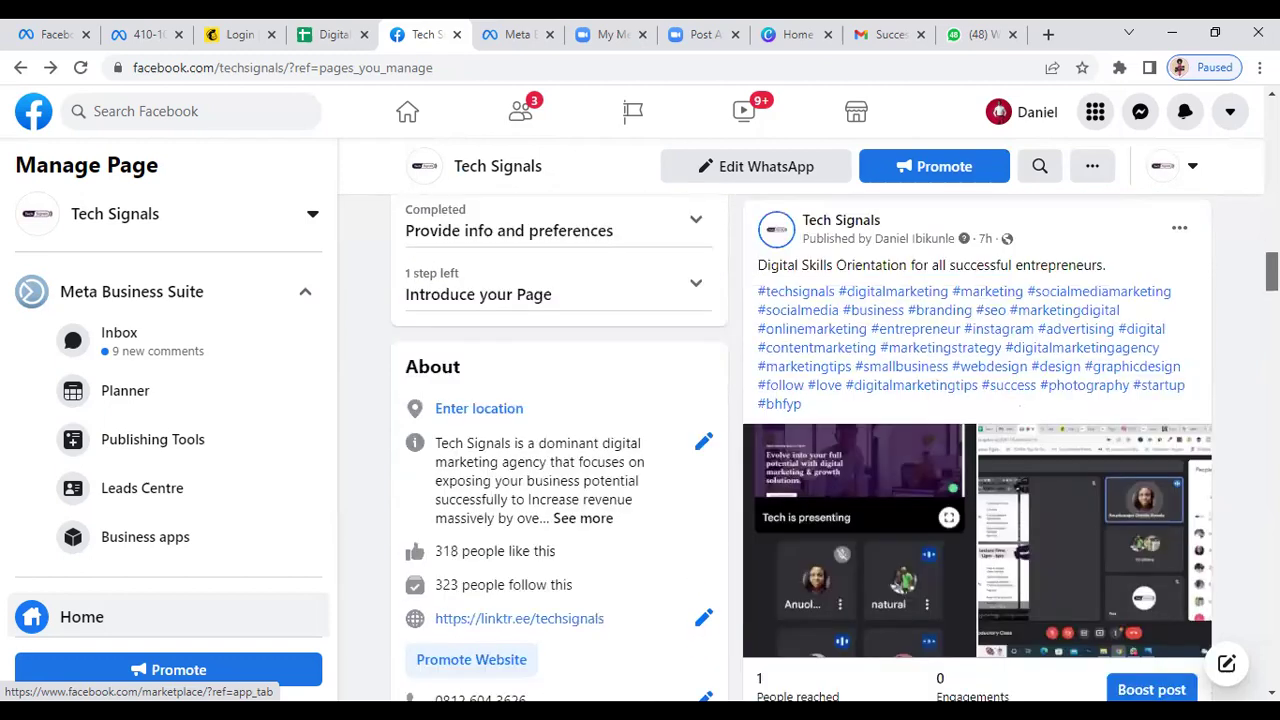
scroll(800, 430, "down", 3)
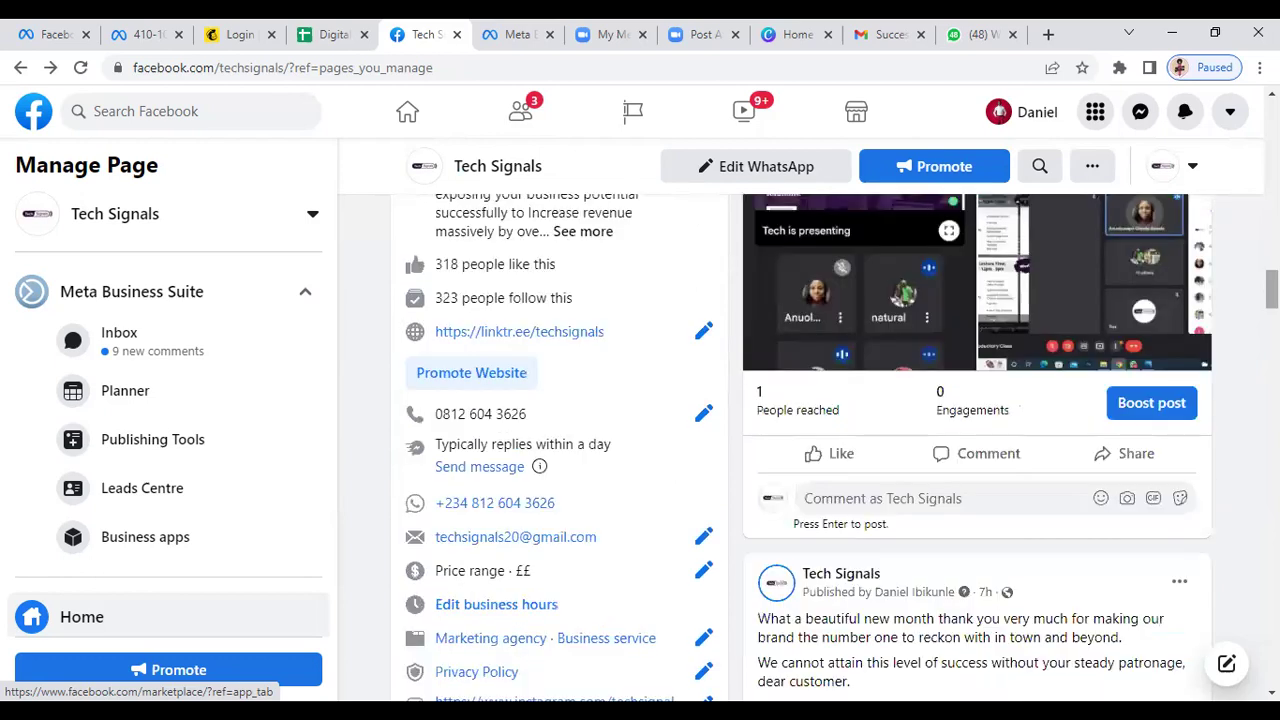
scroll(495, 362, "up", 2)
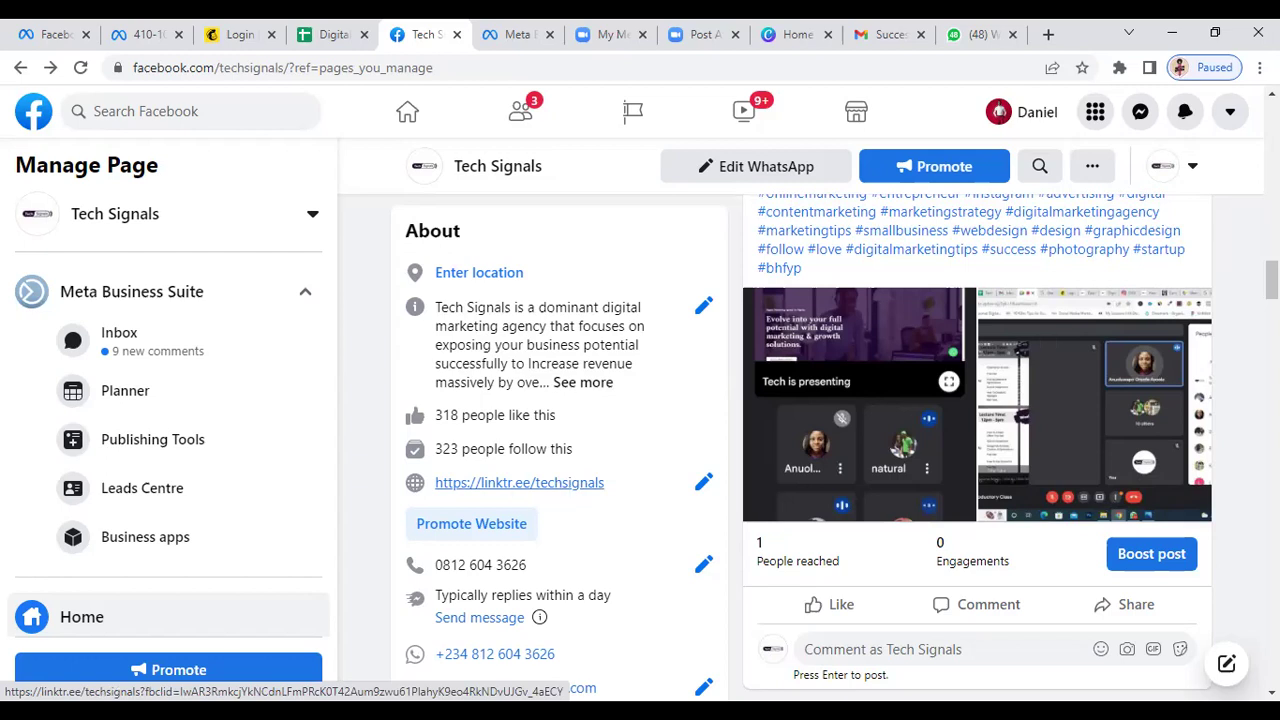
scroll(517, 332, "down", 3)
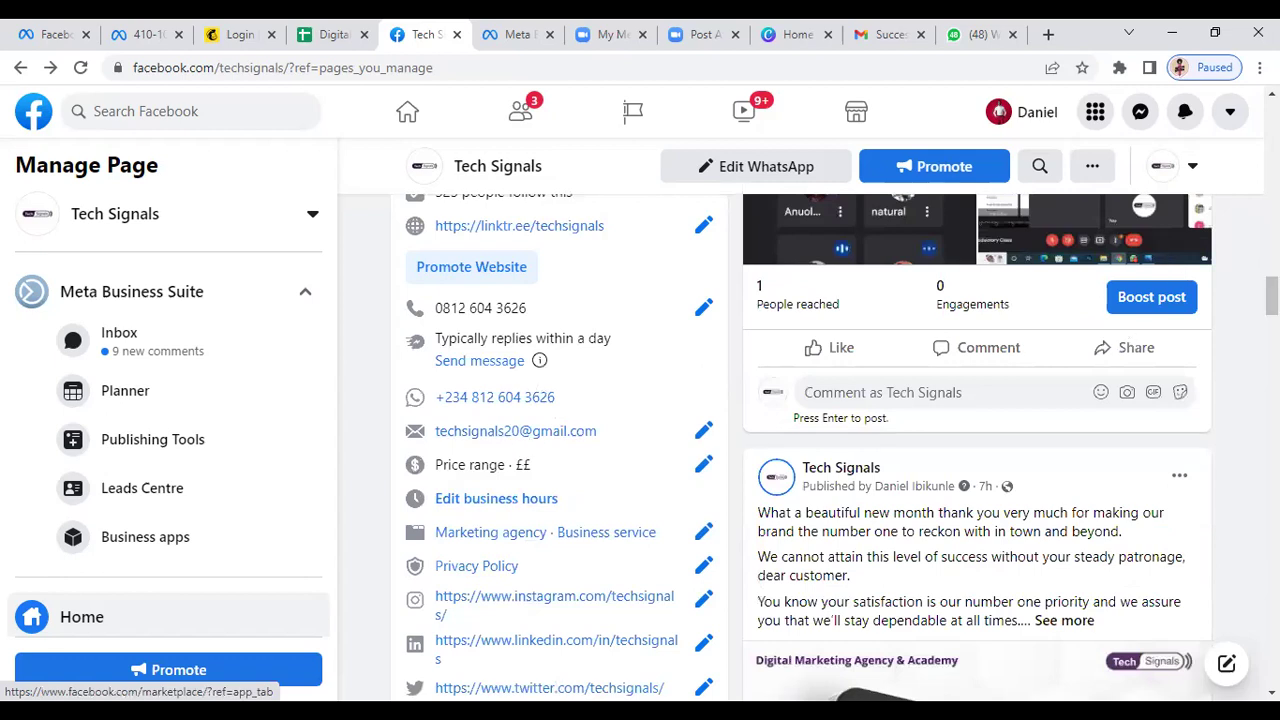
scroll(500, 388, "down", 3)
scroll(500, 388, "up", 1)
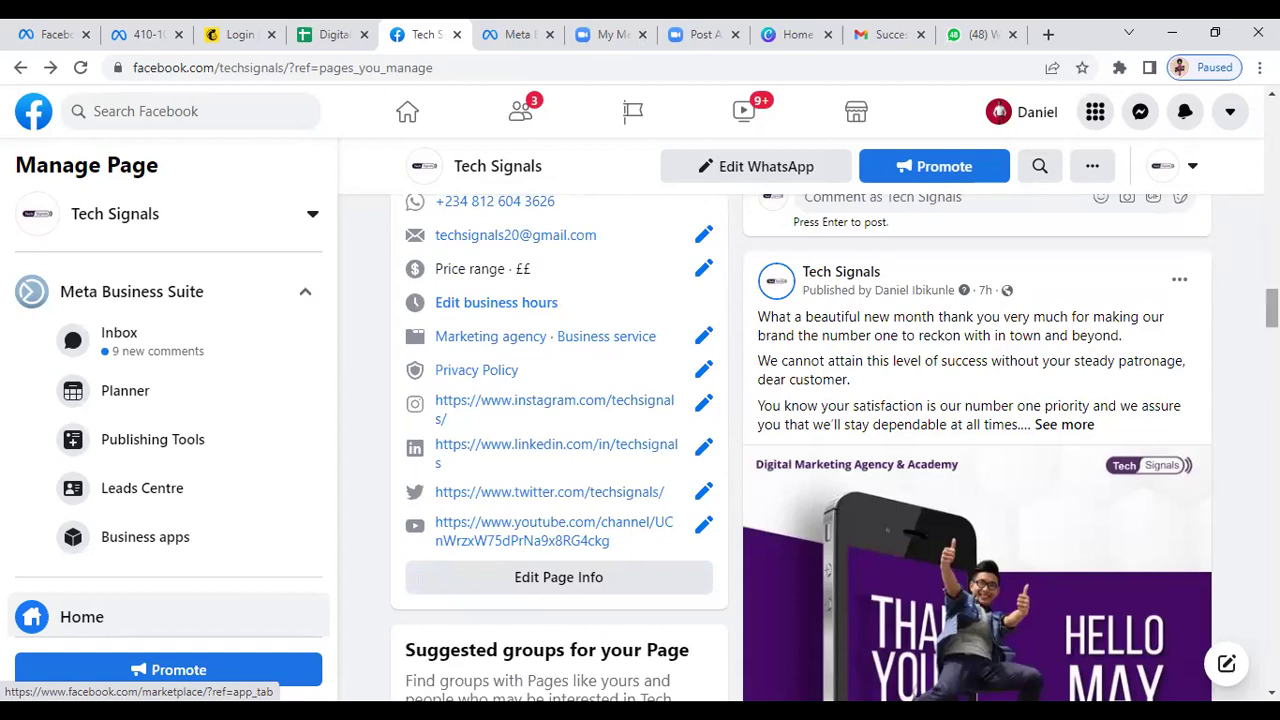
scroll(1270, 307, "up", 1)
scroll(1270, 307, "up", 10)
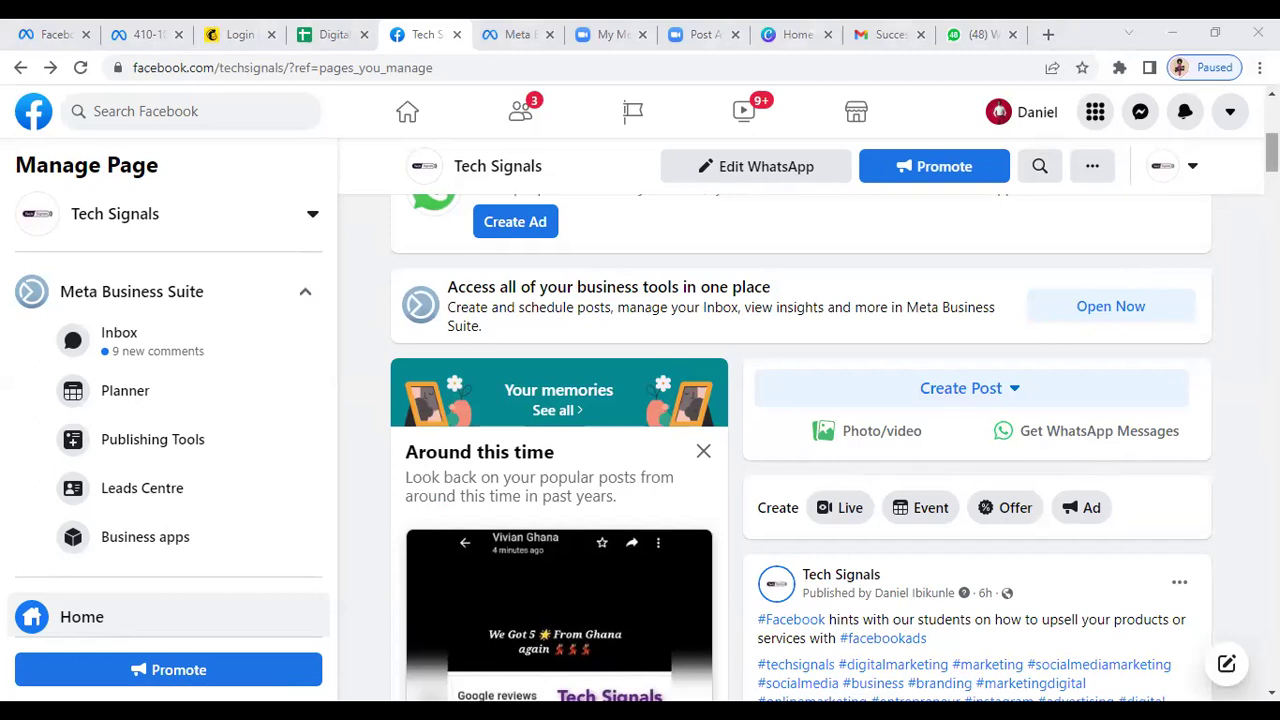
scroll(800, 420, "up", 5)
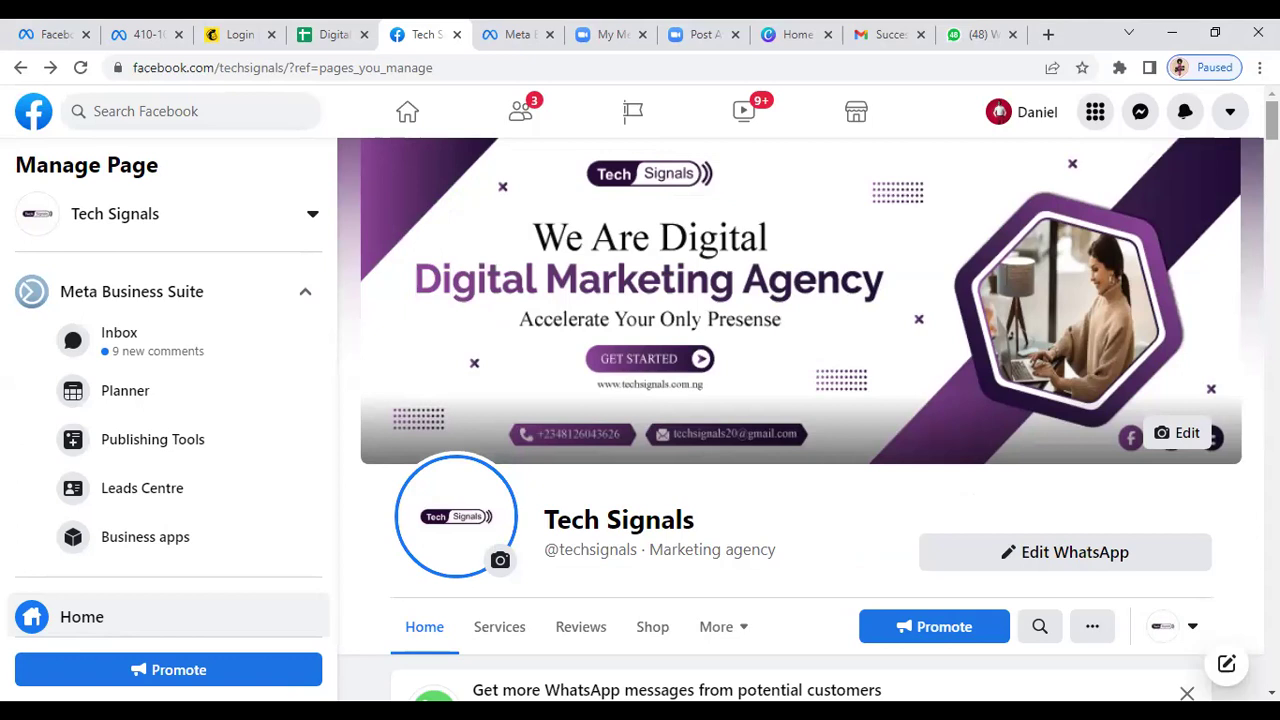
scroll(800, 419, "down", 3)
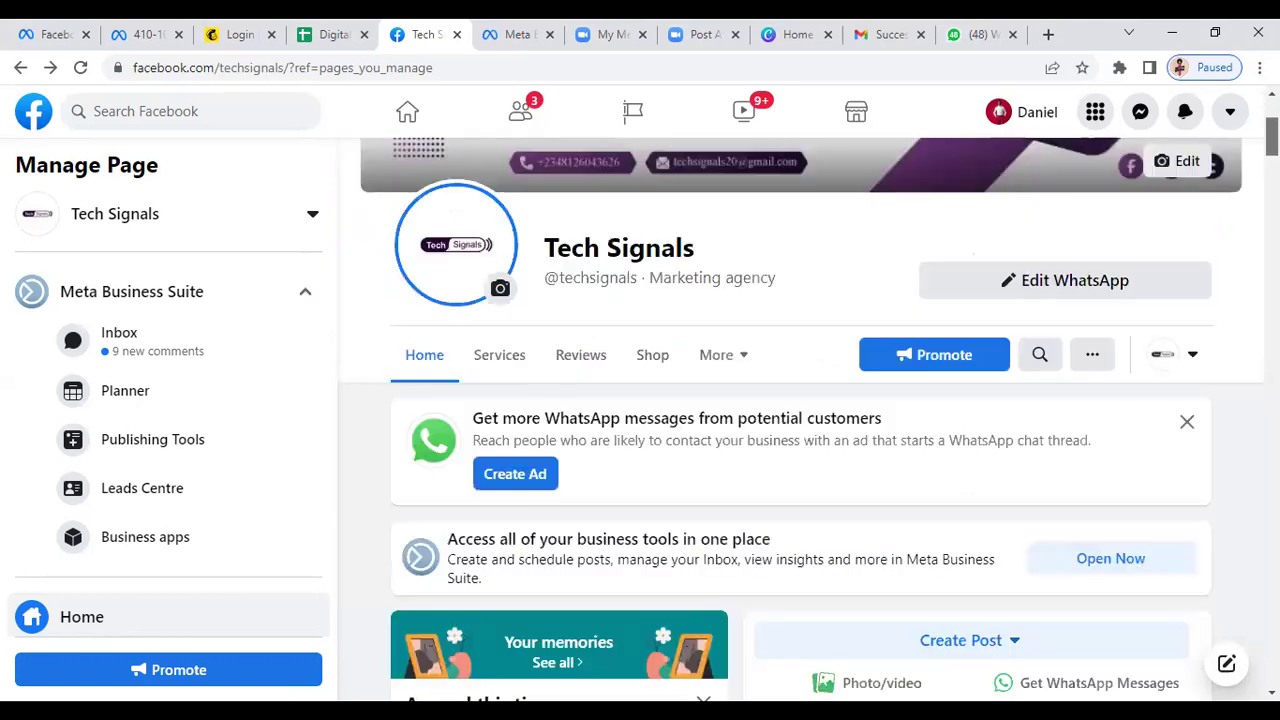
scroll(800, 419, "down", 5)
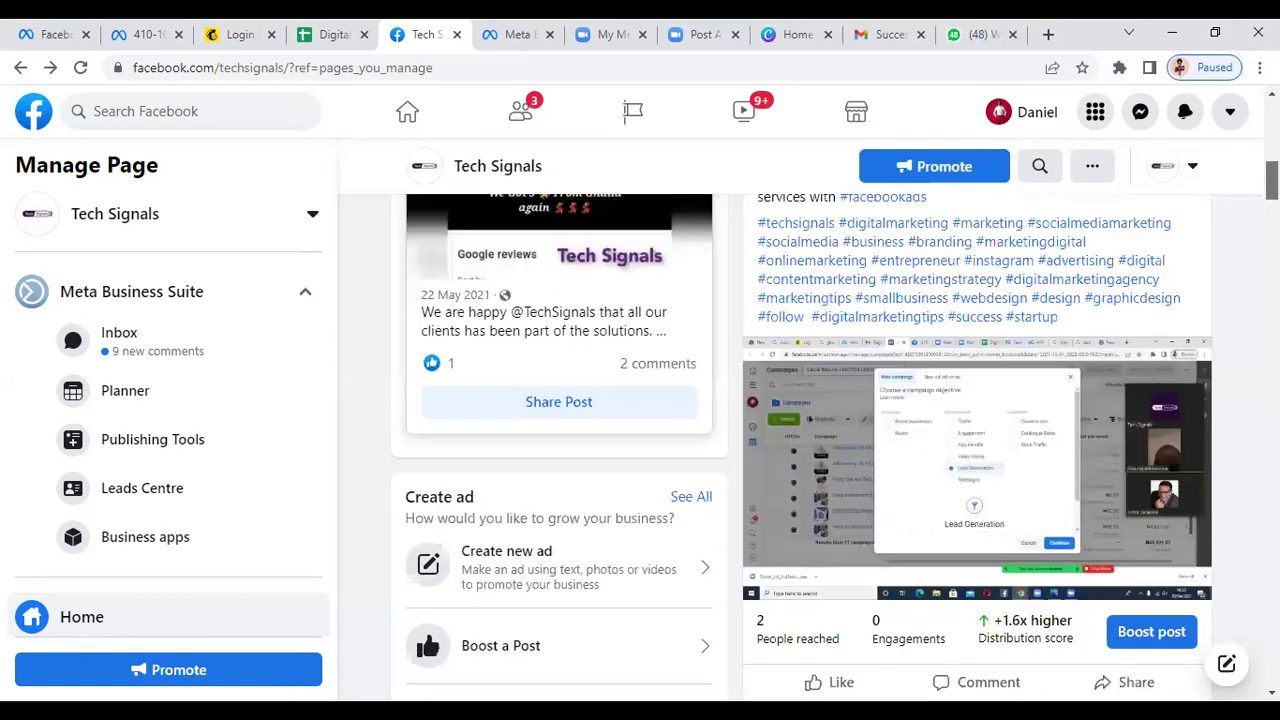
scroll(800, 419, "down", 5)
scroll(800, 419, "down", 4)
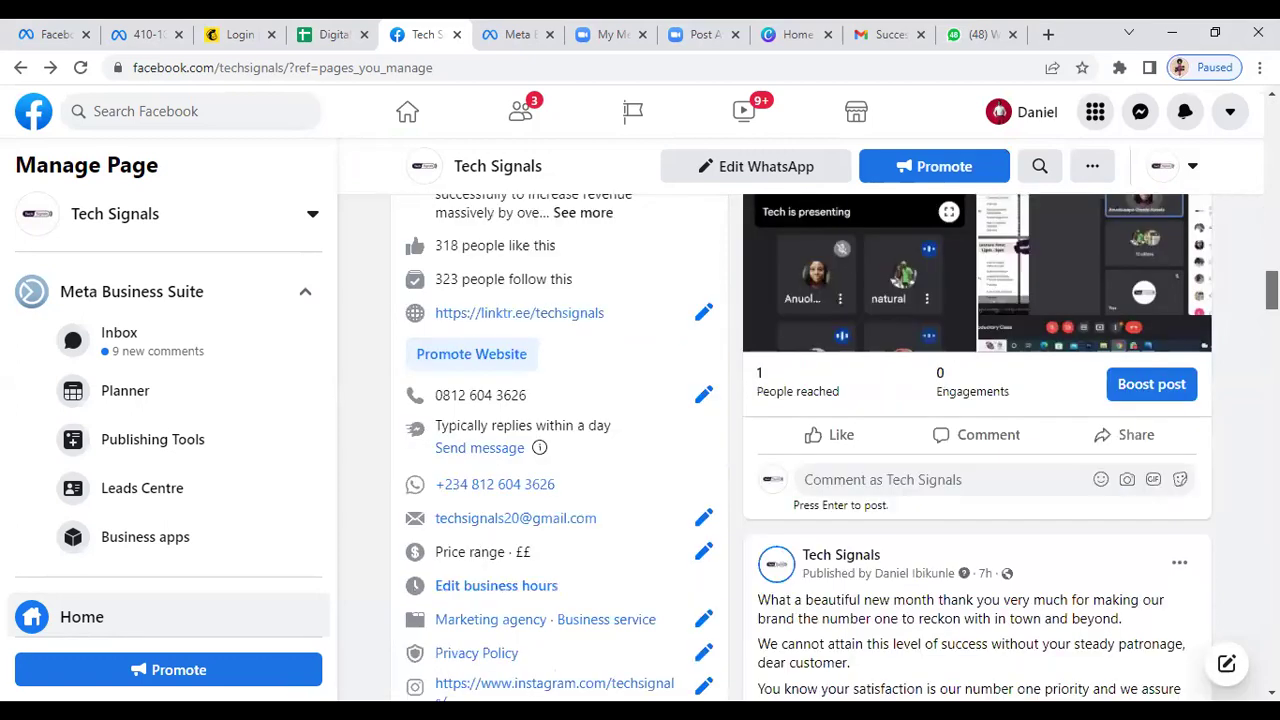
scroll(800, 419, "down", 1)
scroll(800, 419, "down", 5)
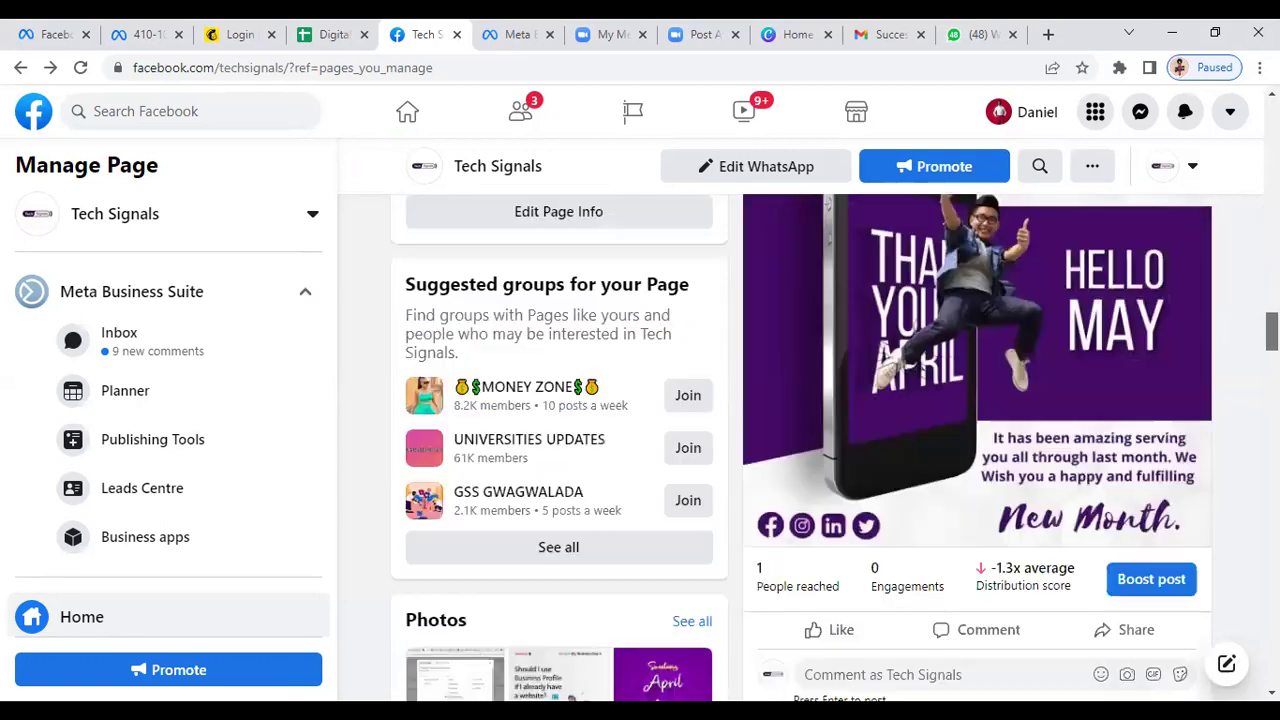
scroll(800, 419, "down", 2)
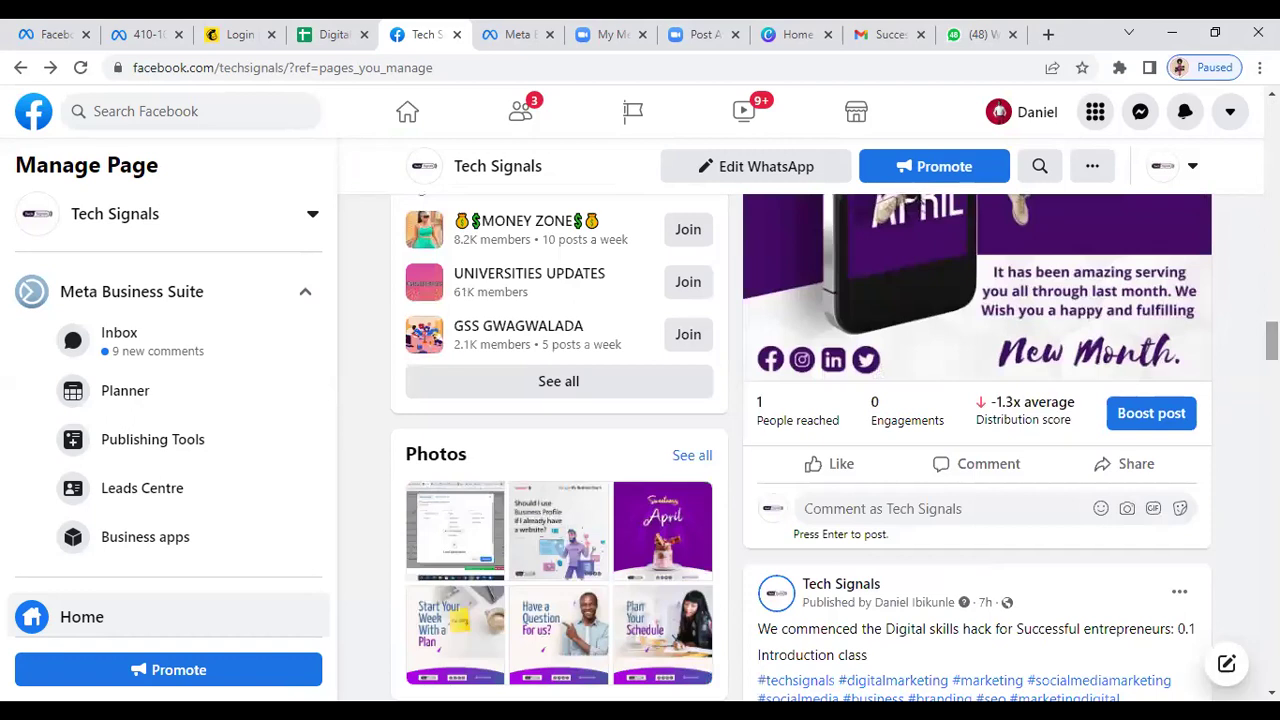
scroll(800, 419, "down", 2)
scroll(800, 419, "down", 3)
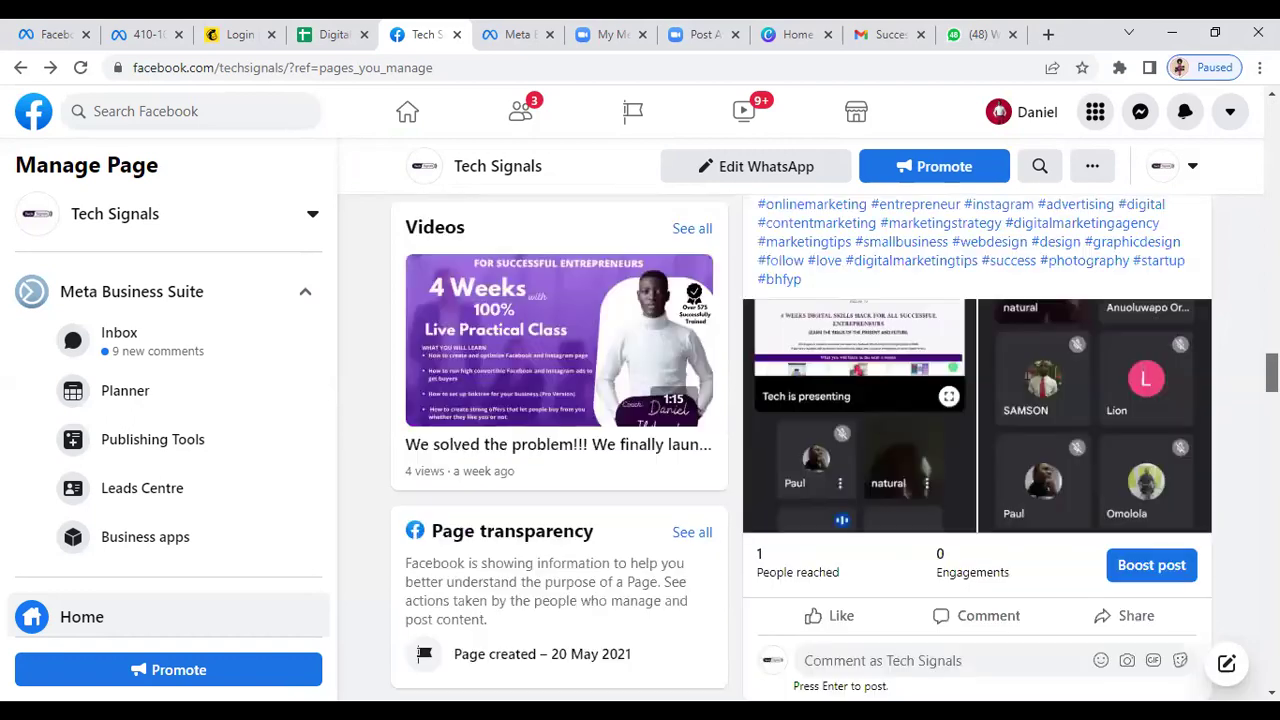
scroll(800, 419, "down", 1)
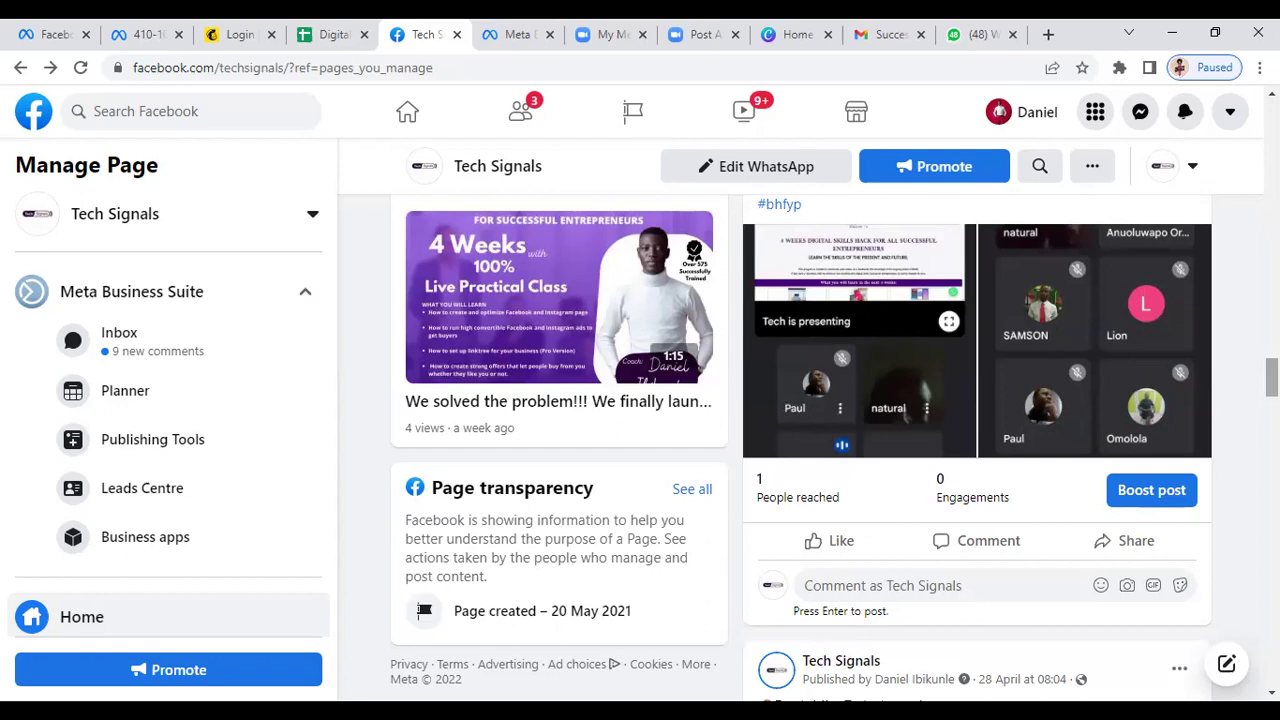
scroll(1271, 378, "up", 1)
scroll(1271, 378, "up", 15)
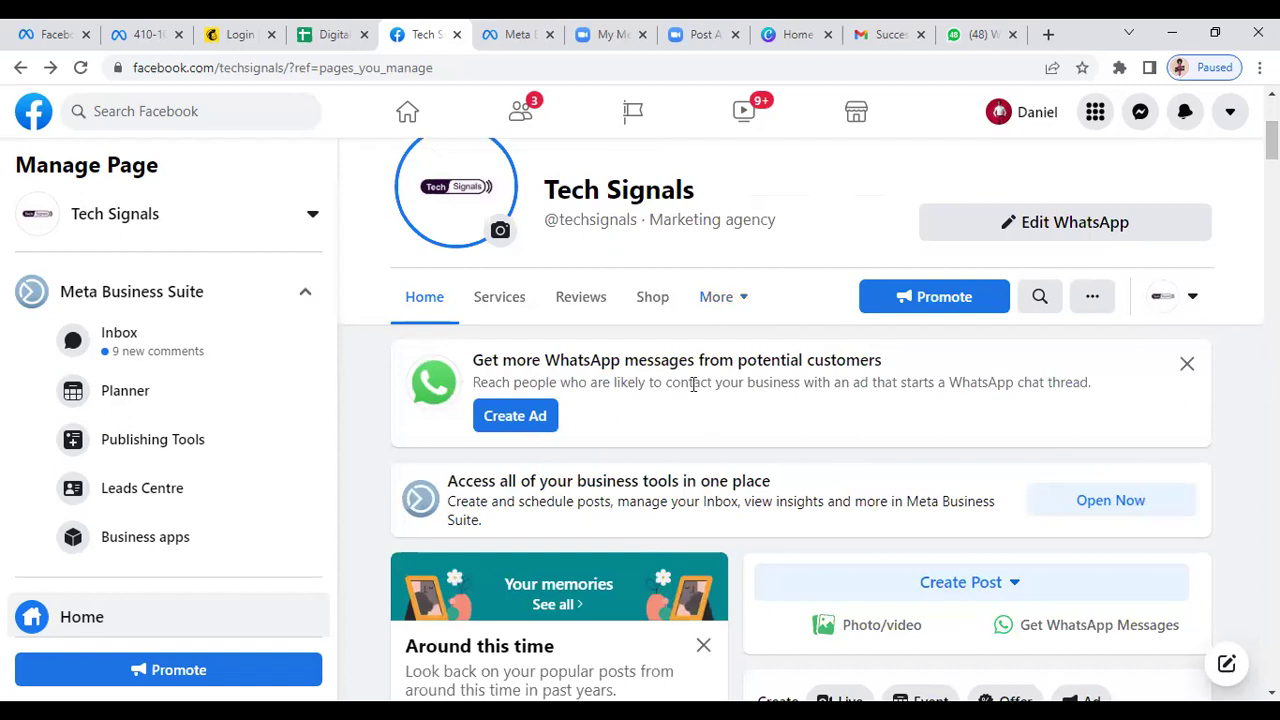
Paste 'niranedge digitals' into Facebook search and open its search results.
left_click(211, 101)
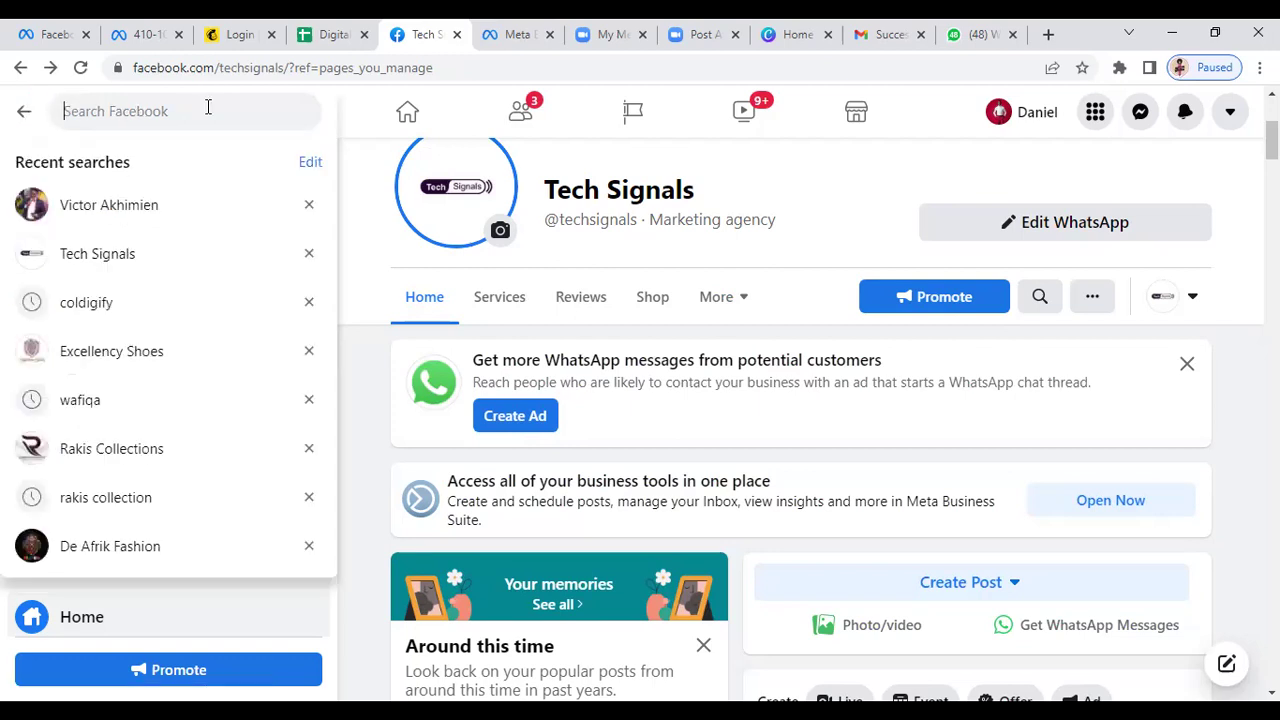
type("NiranEdge digitals")
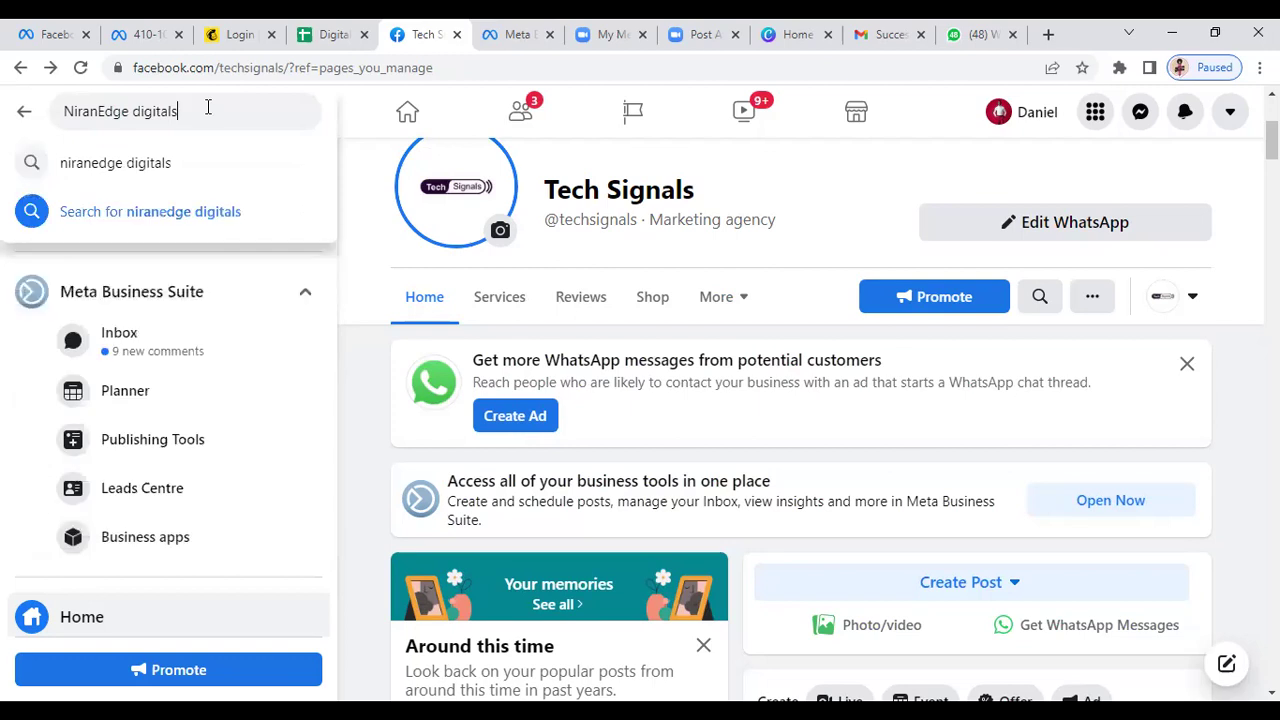
left_click(148, 172)
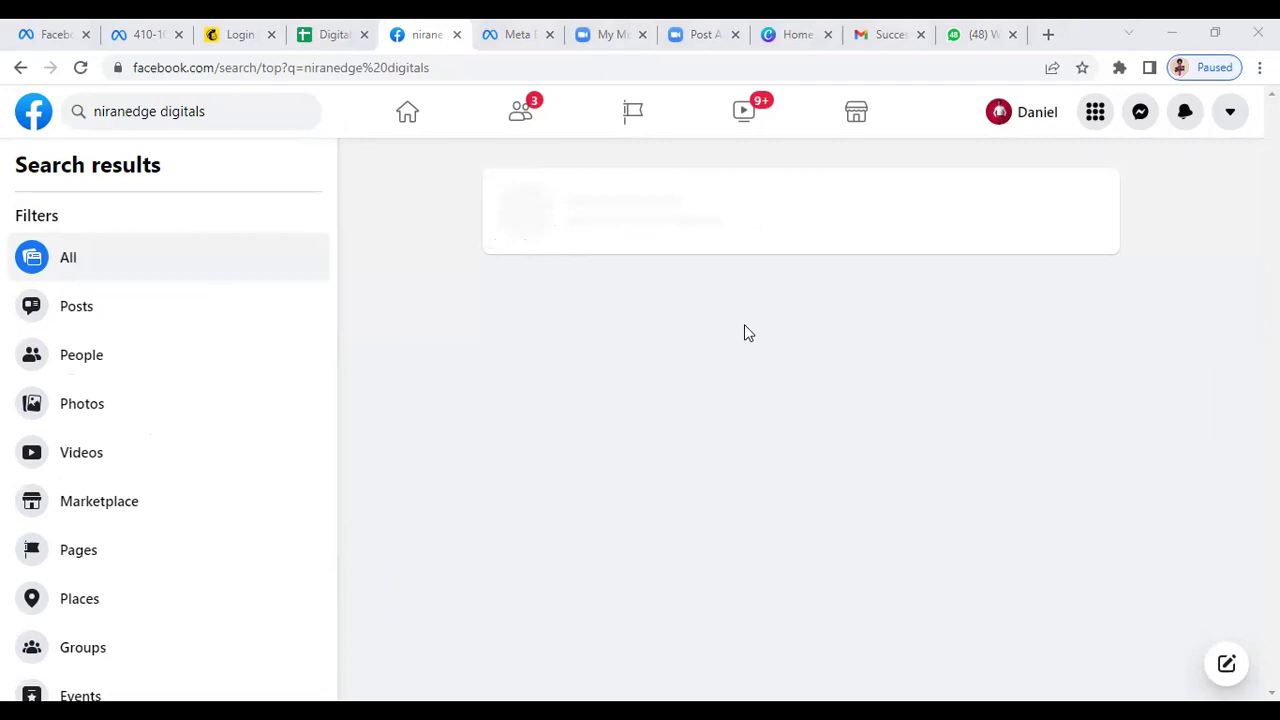
left_click(213, 105)
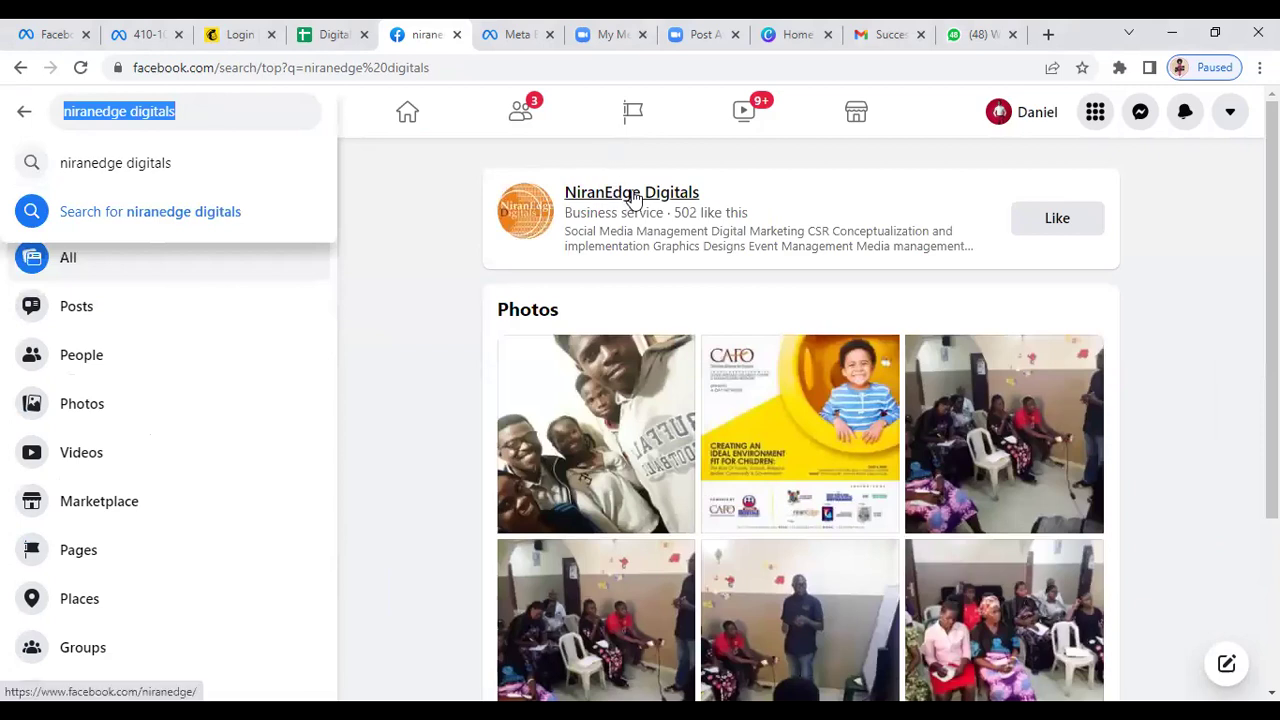
left_click(632, 196)
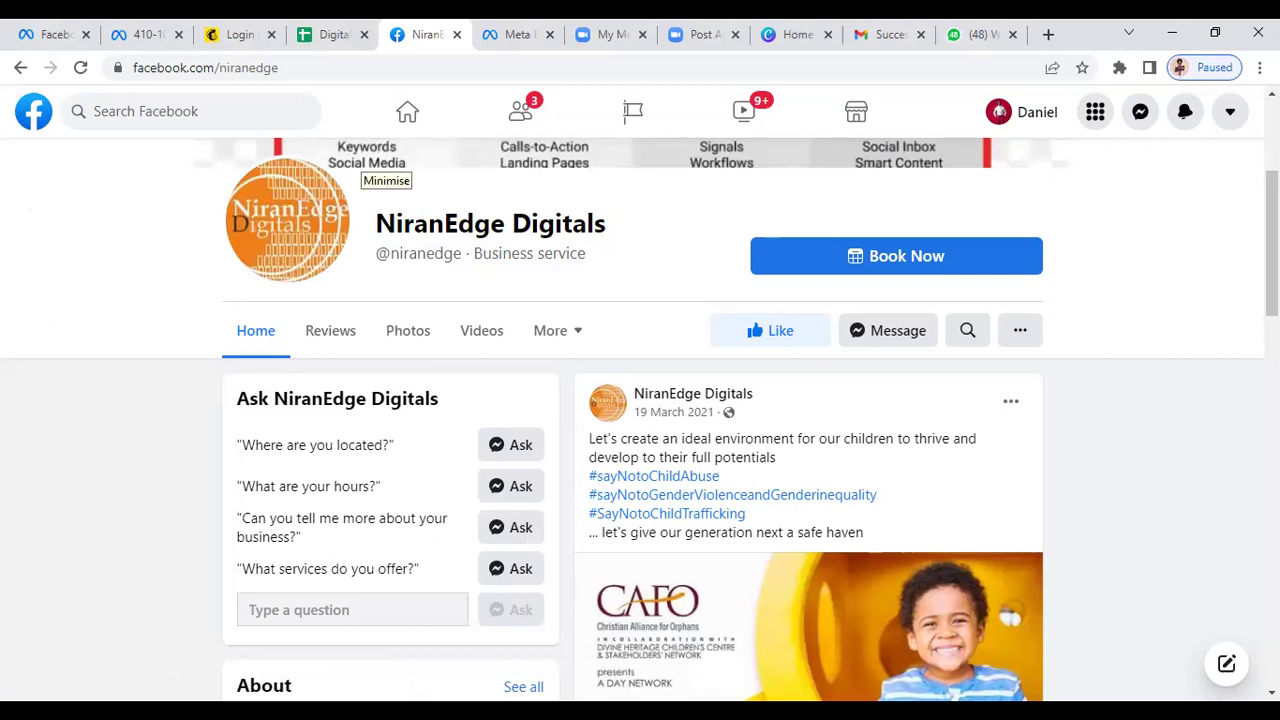
scroll(640, 420, "up", 3)
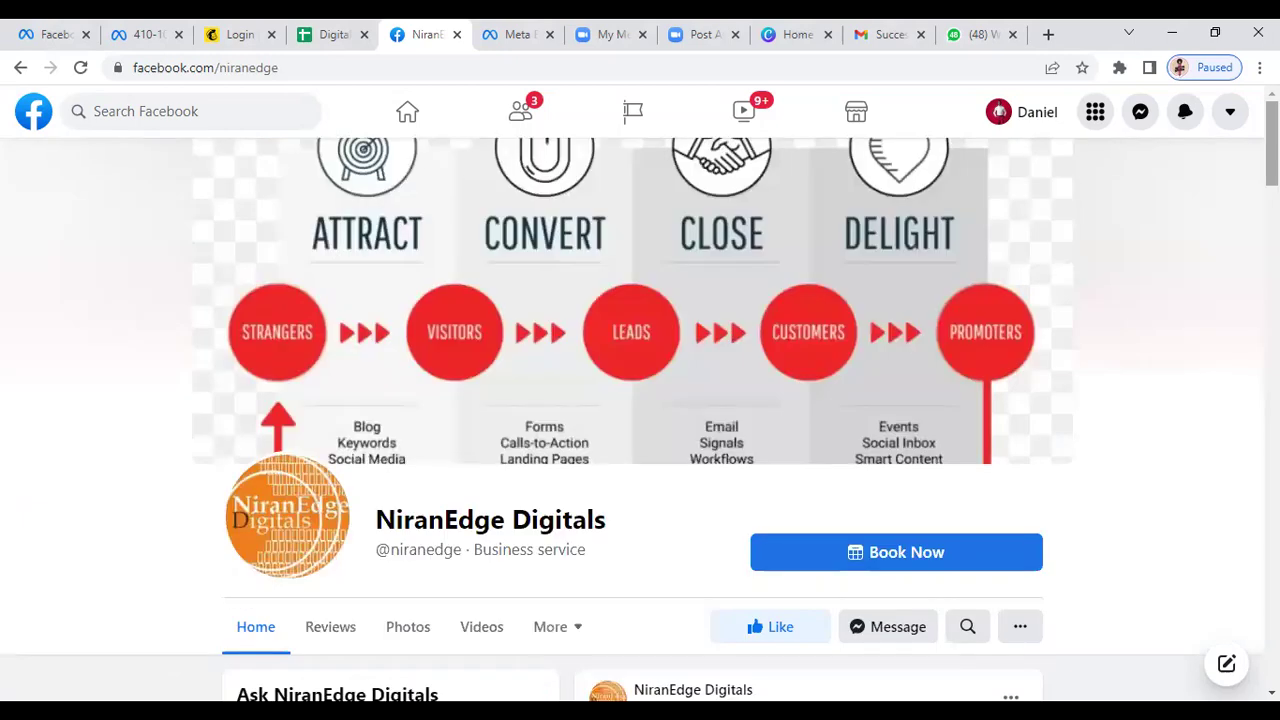
scroll(640, 400, "down", 1)
scroll(640, 420, "down", 5)
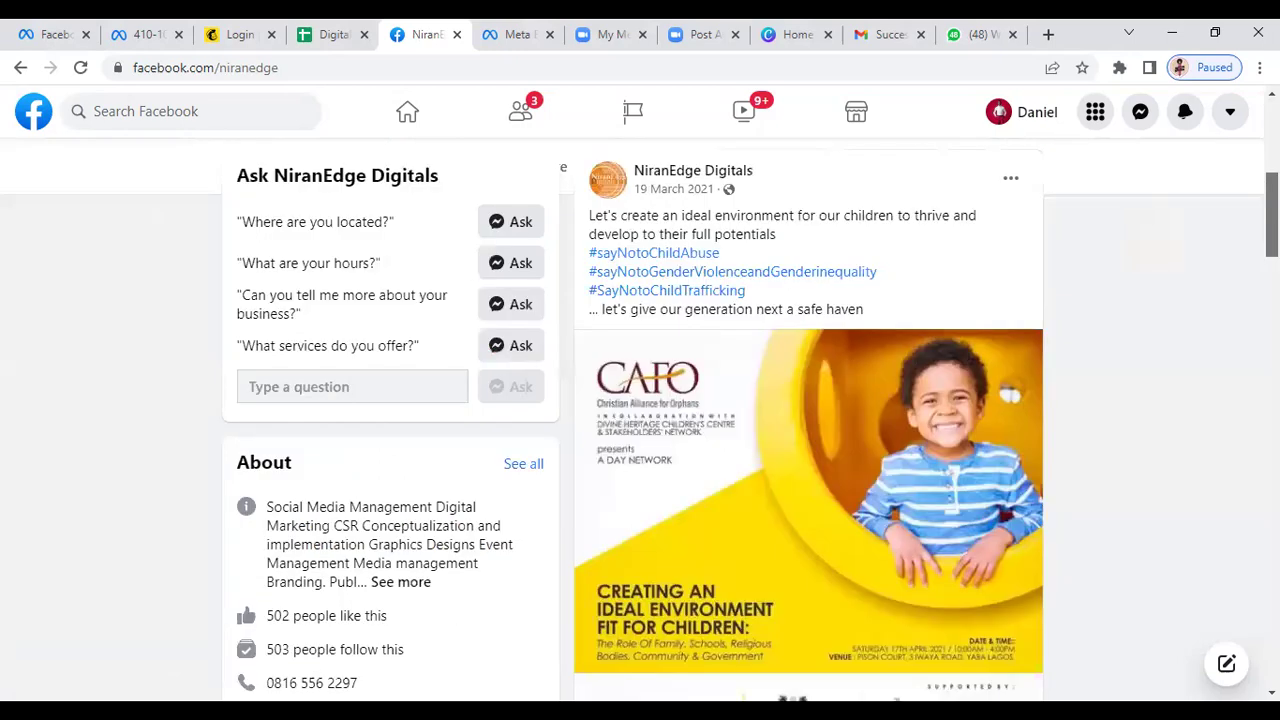
scroll(640, 420, "down", 1)
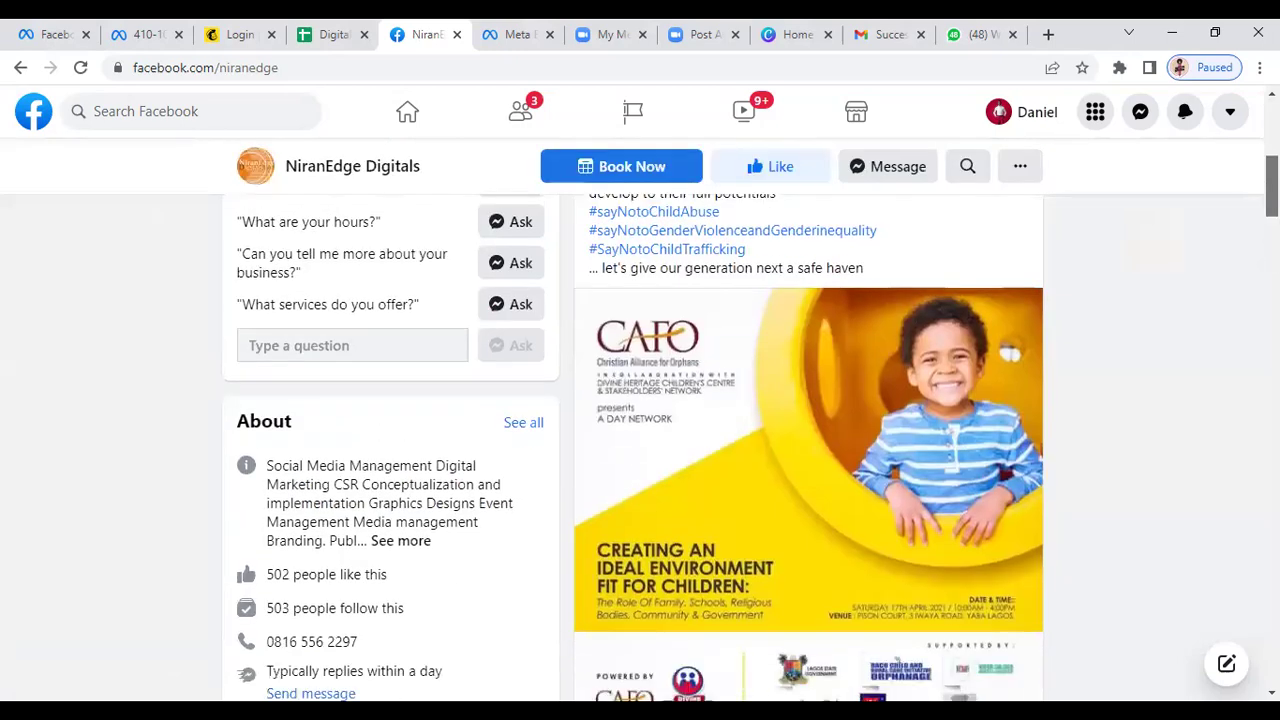
scroll(640, 420, "down", 3)
scroll(640, 420, "up", 8)
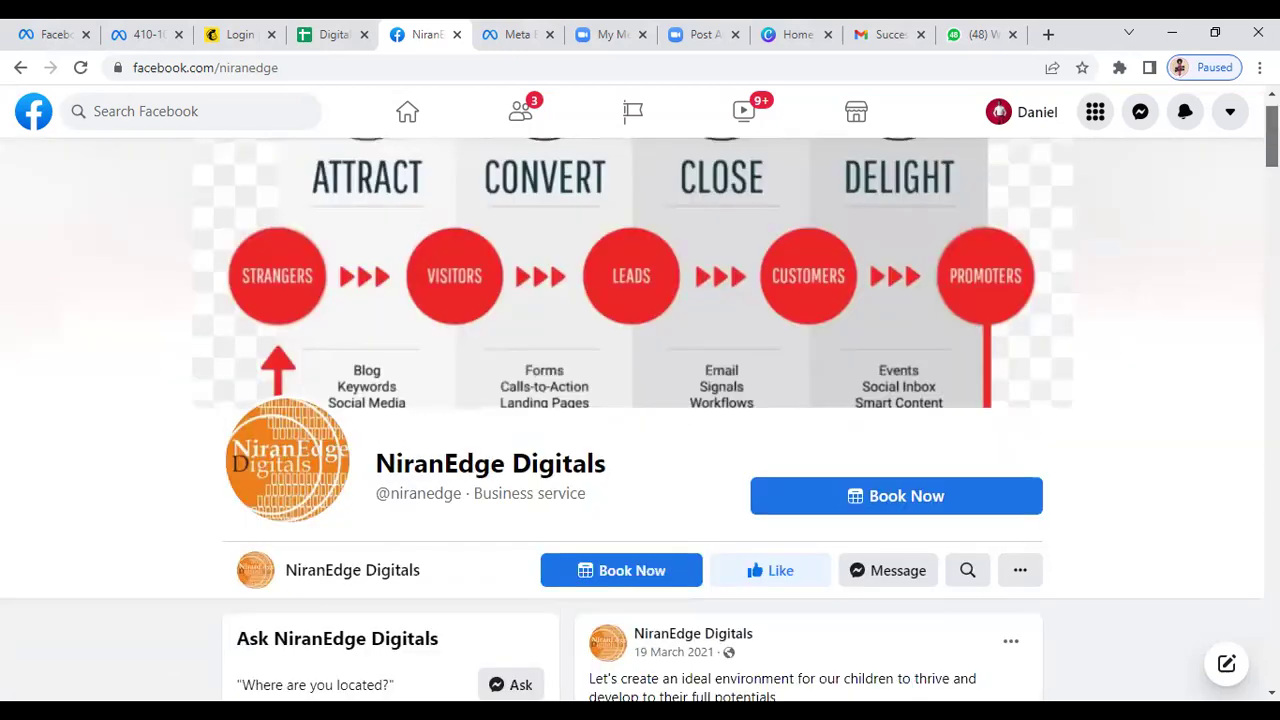
scroll(640, 420, "up", 1)
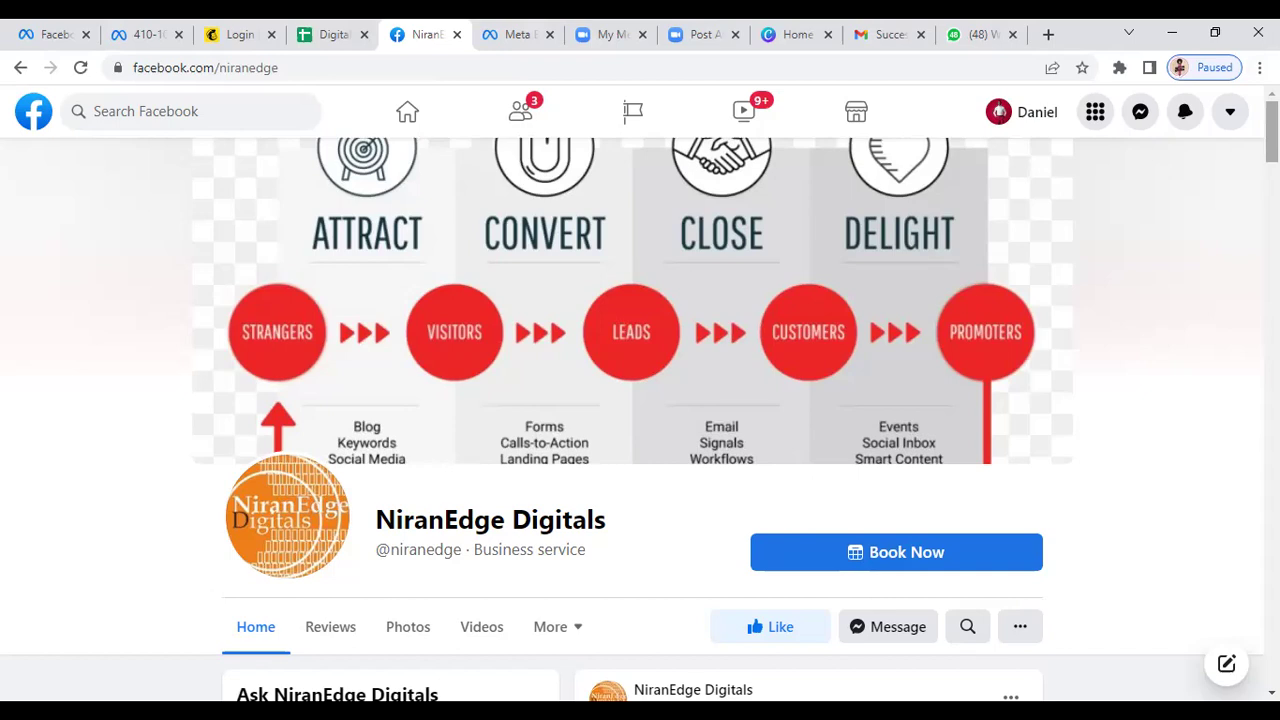
scroll(1271, 130, "down", 1)
scroll(1000, 330, "down", 2)
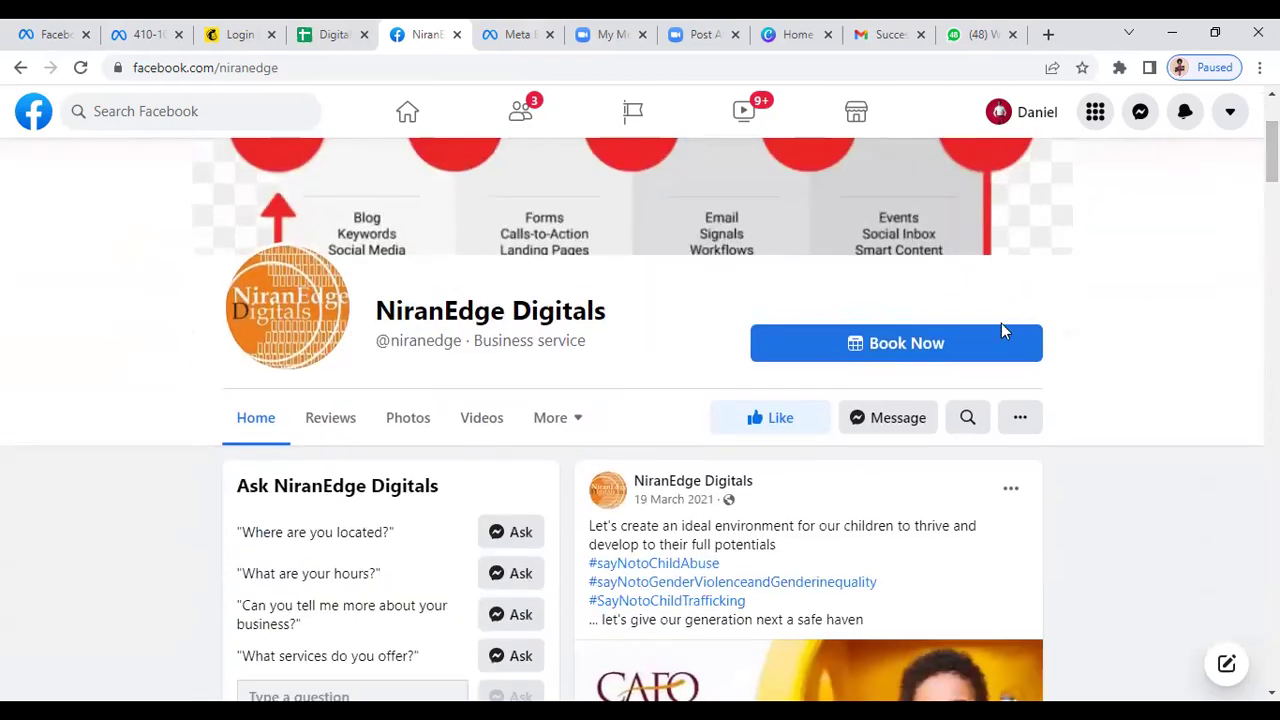
Book NiranEdge Digitals for Tuesday 3 May at 6:30 AM, reaching the phone and notes fields.
left_click(868, 350)
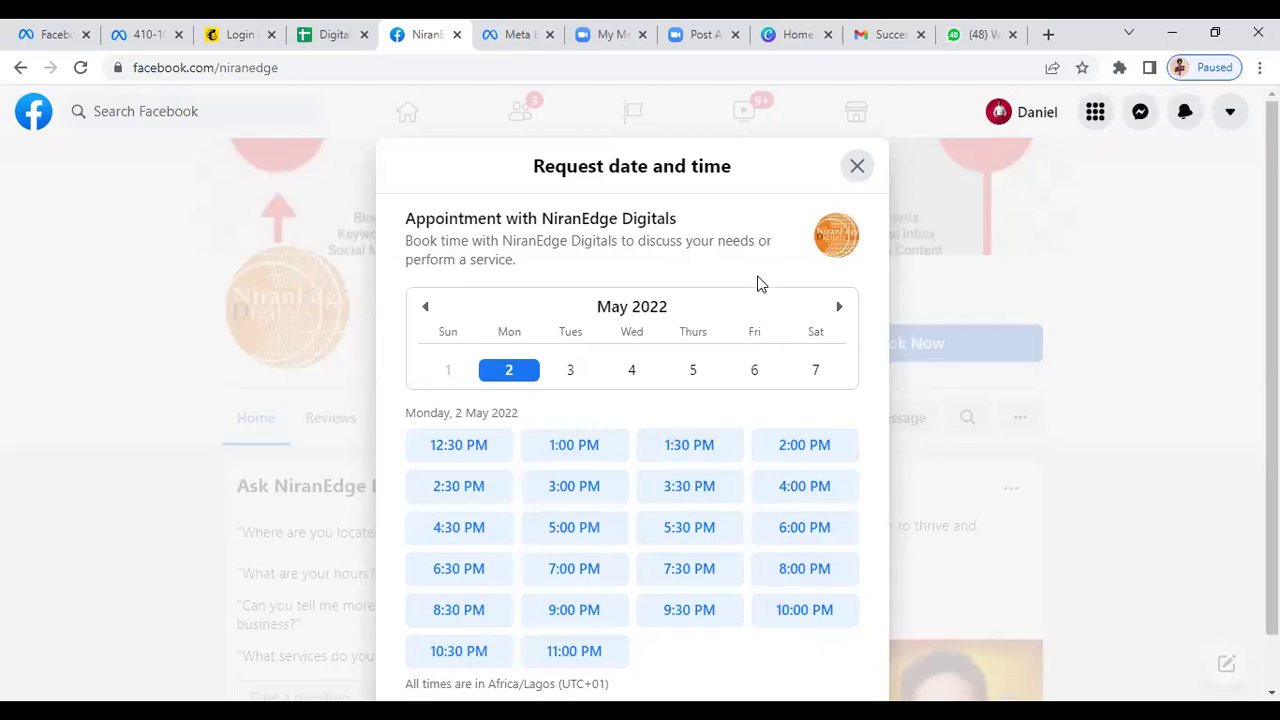
left_click_drag(720, 261, 639, 242)
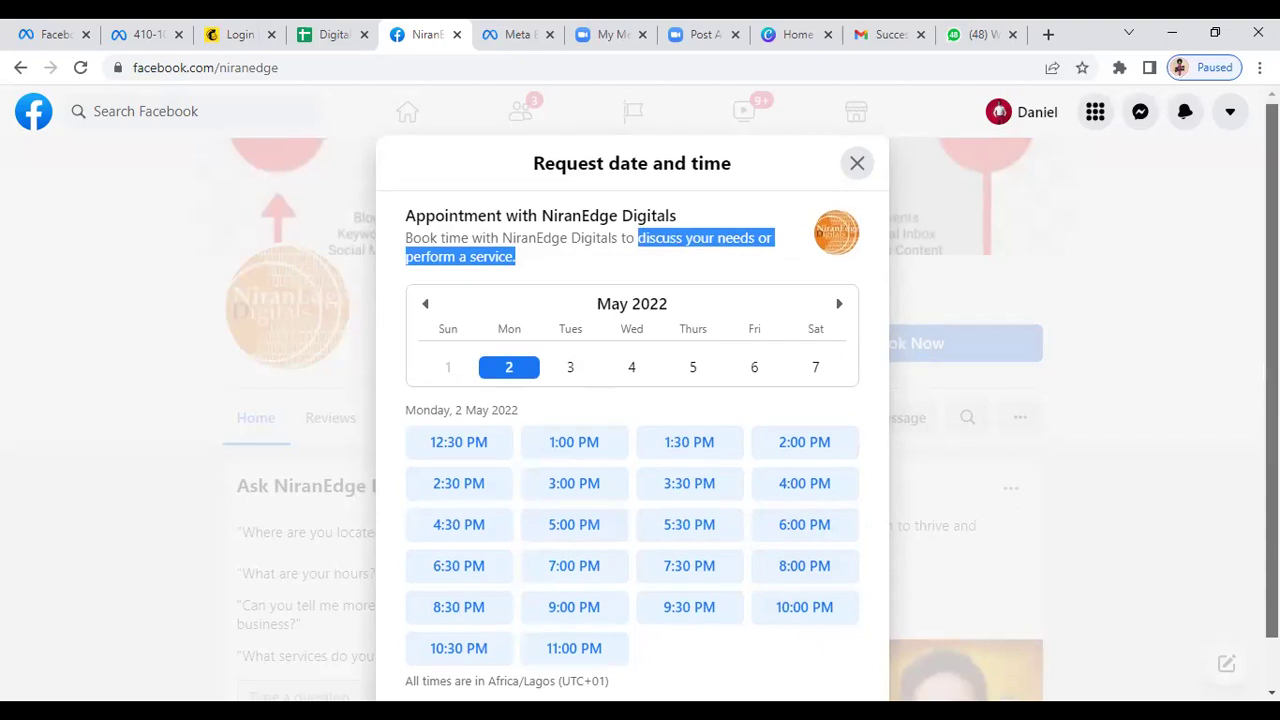
scroll(632, 400, "down", 1)
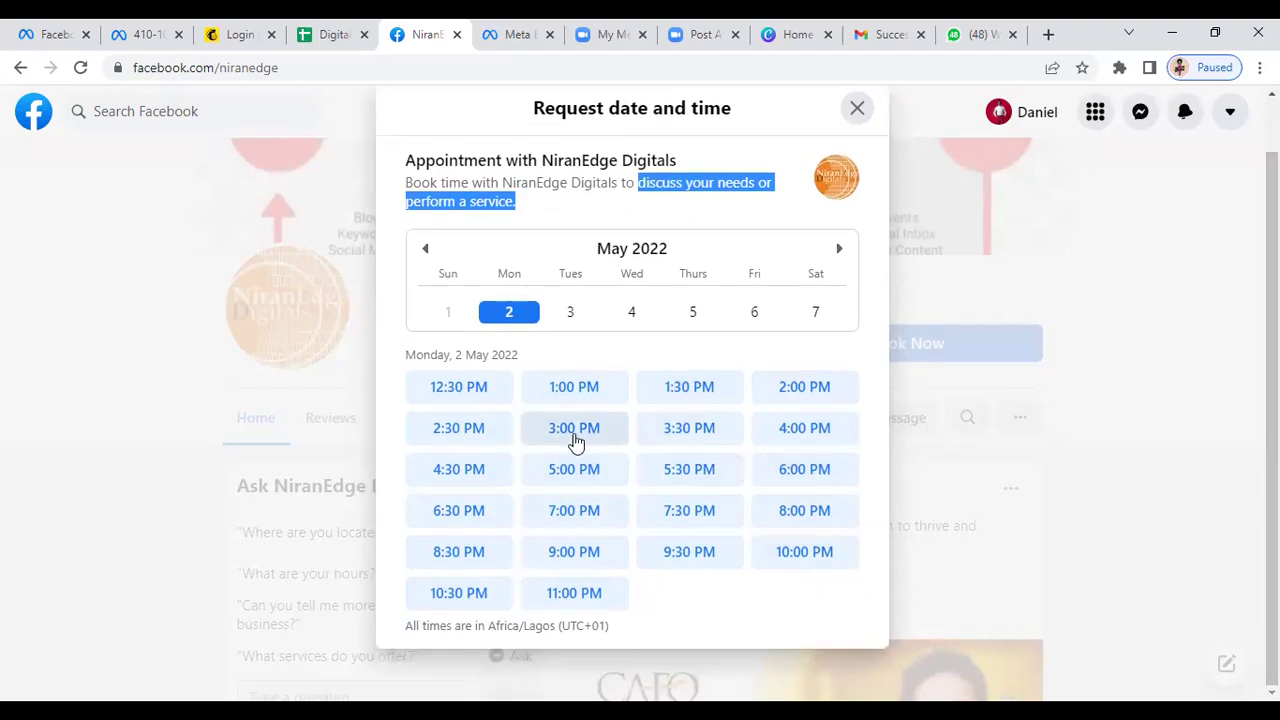
left_click(568, 312)
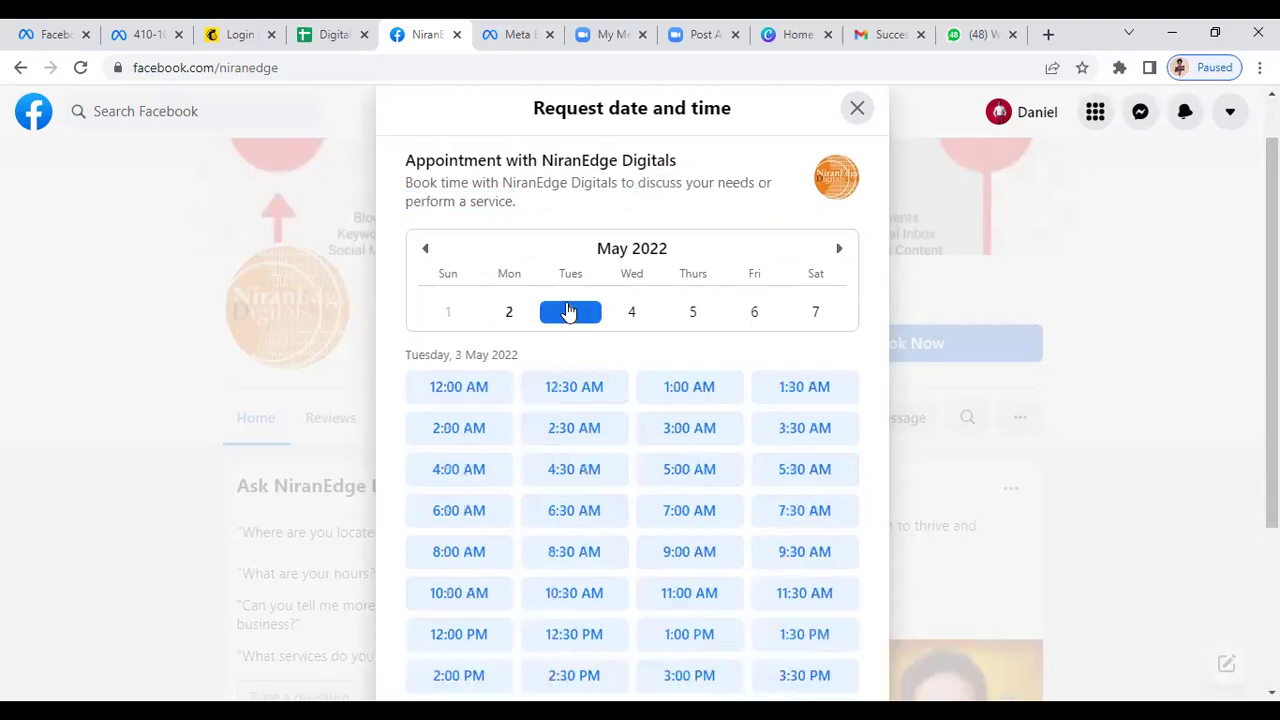
left_click(584, 528)
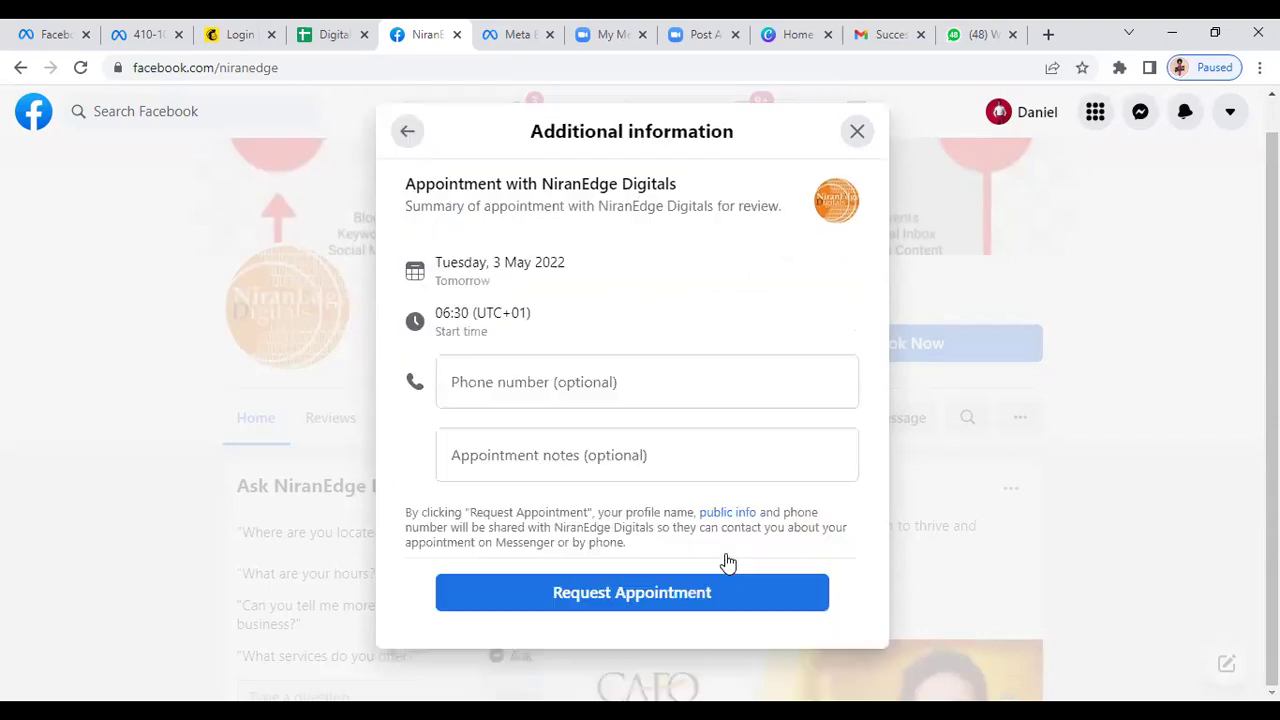
left_click(540, 390)
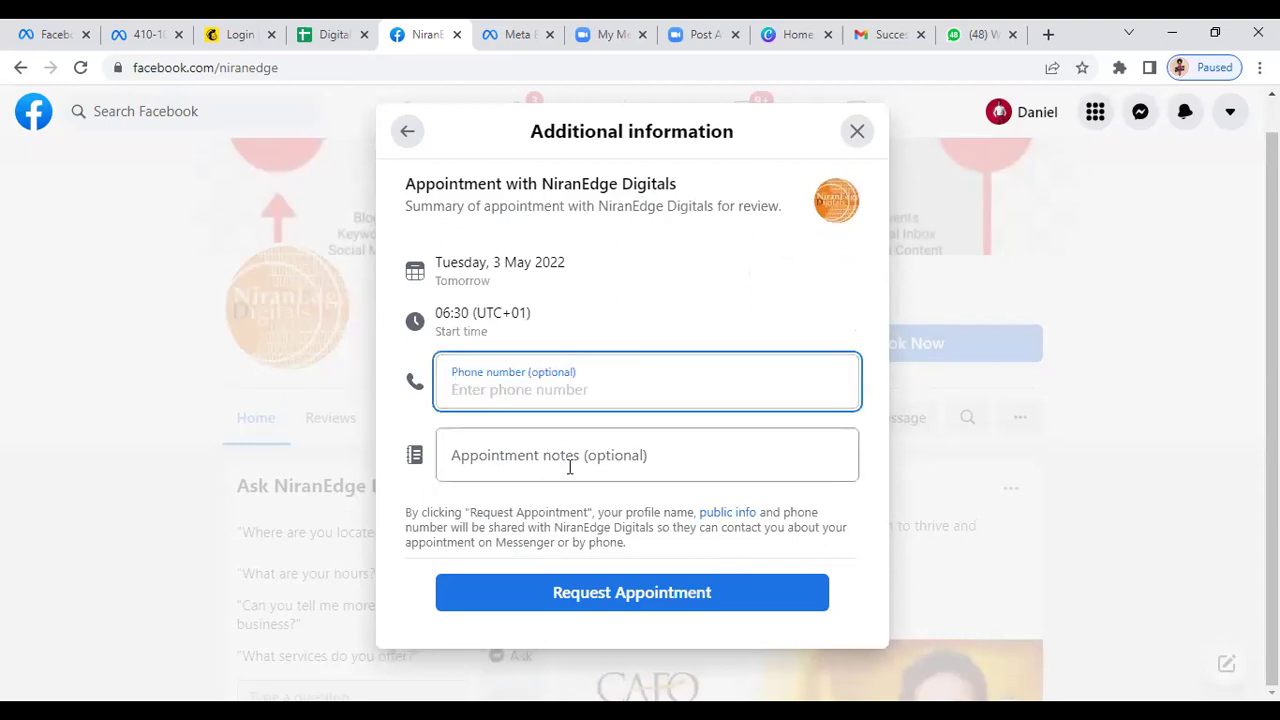
key("Tab")
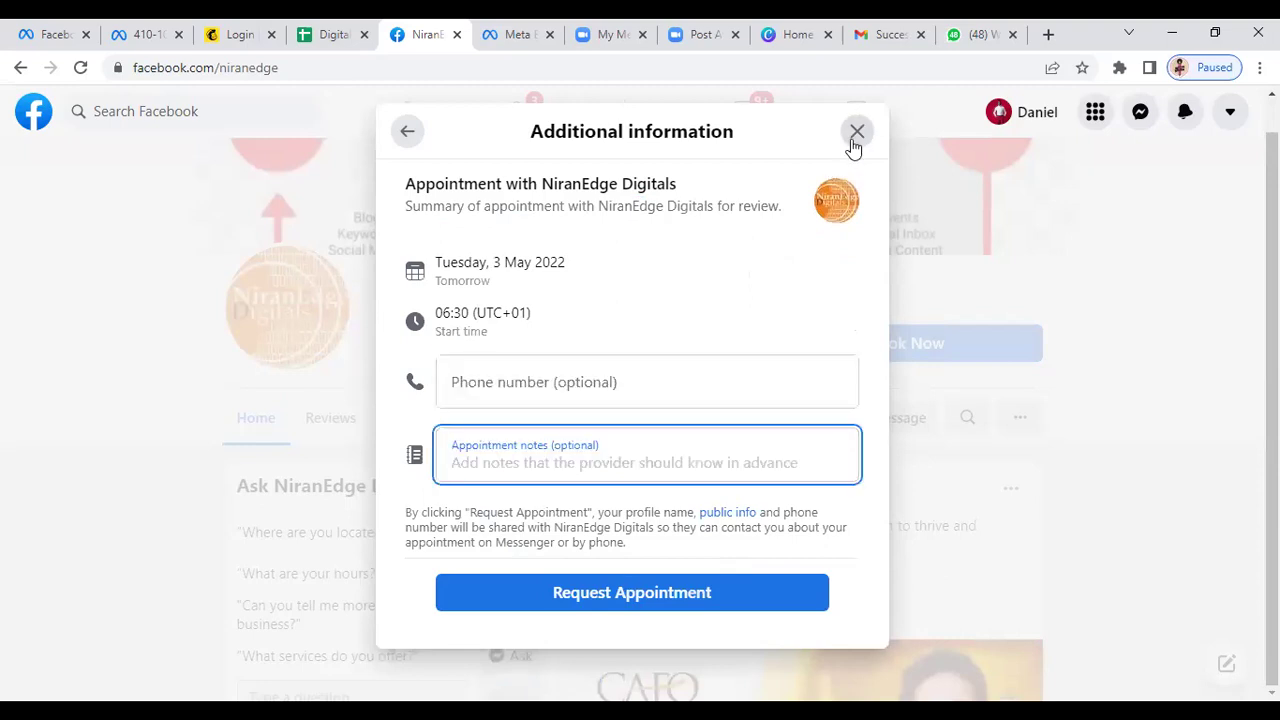
left_click(857, 138)
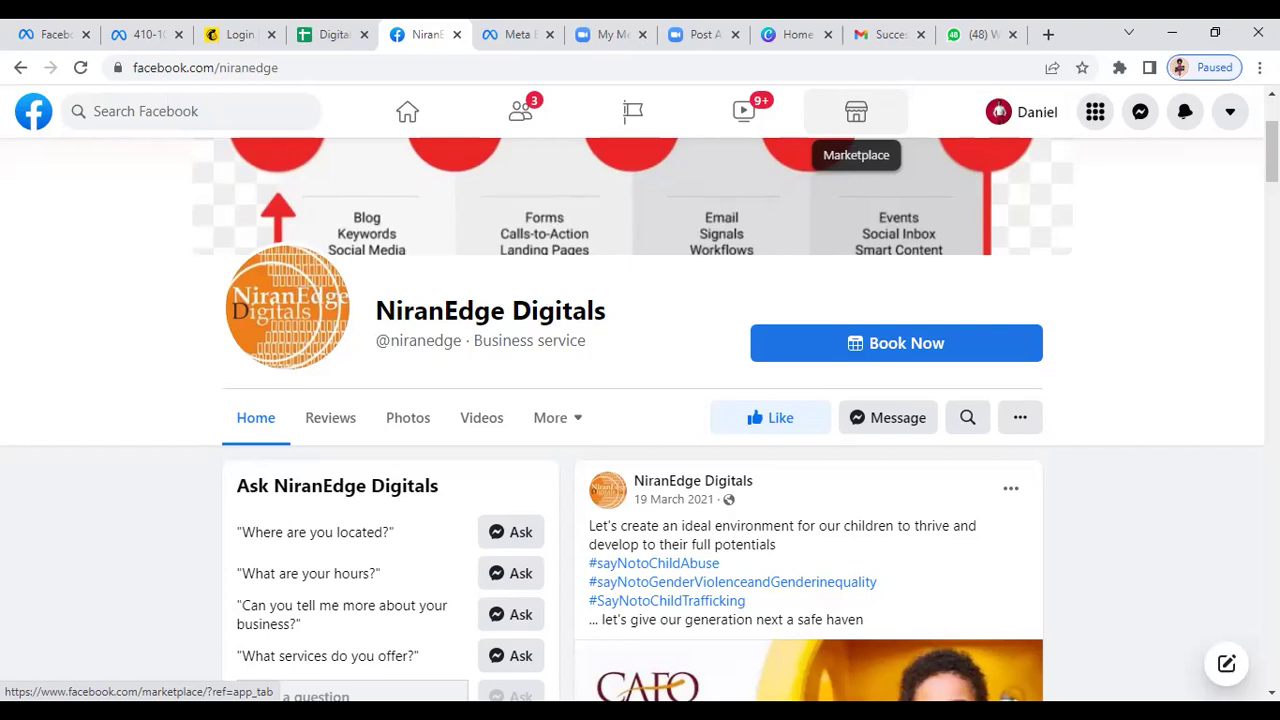
scroll(563, 162, "down", 4)
scroll(563, 162, "up", 1)
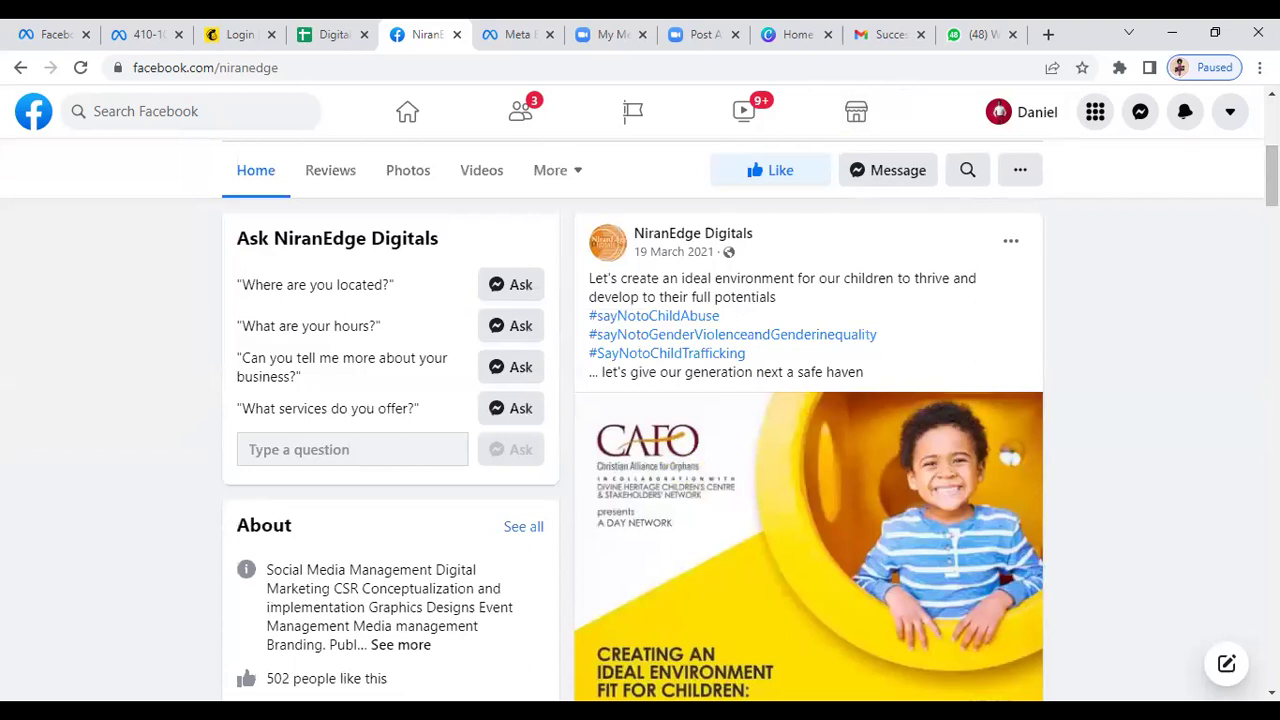
scroll(640, 450, "down", 2)
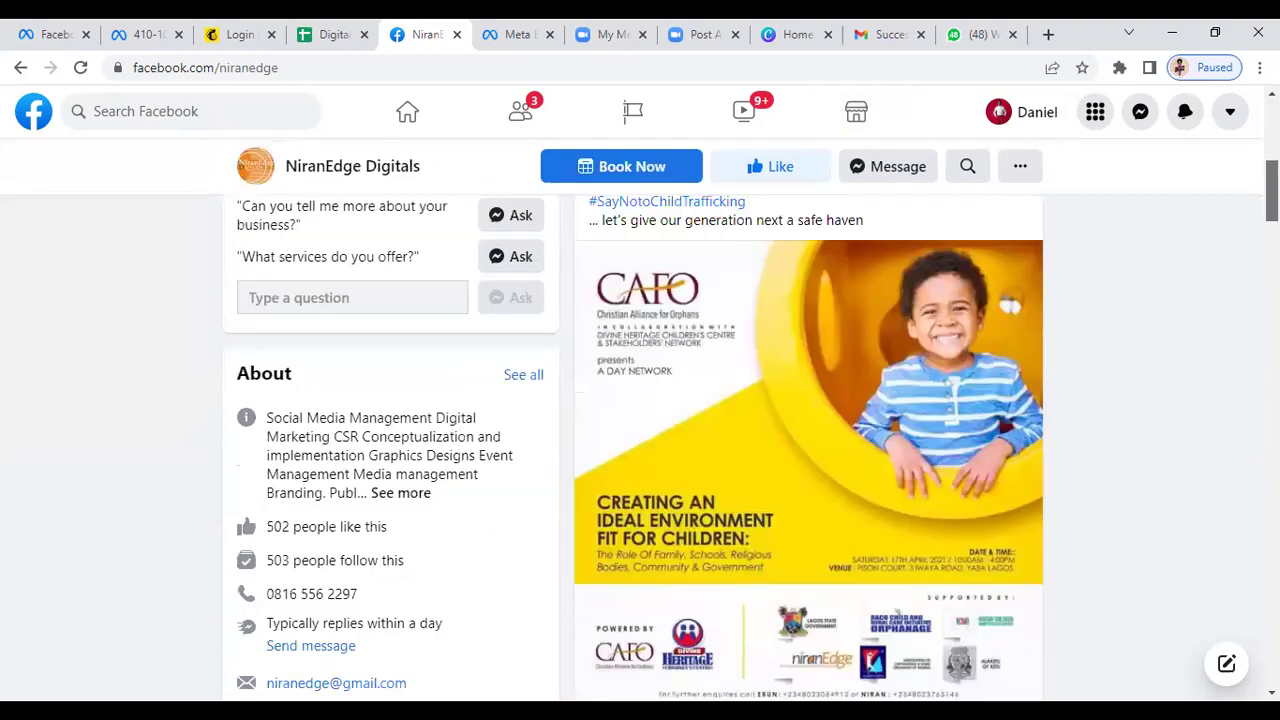
scroll(640, 450, "down", 1)
scroll(640, 420, "up", 5)
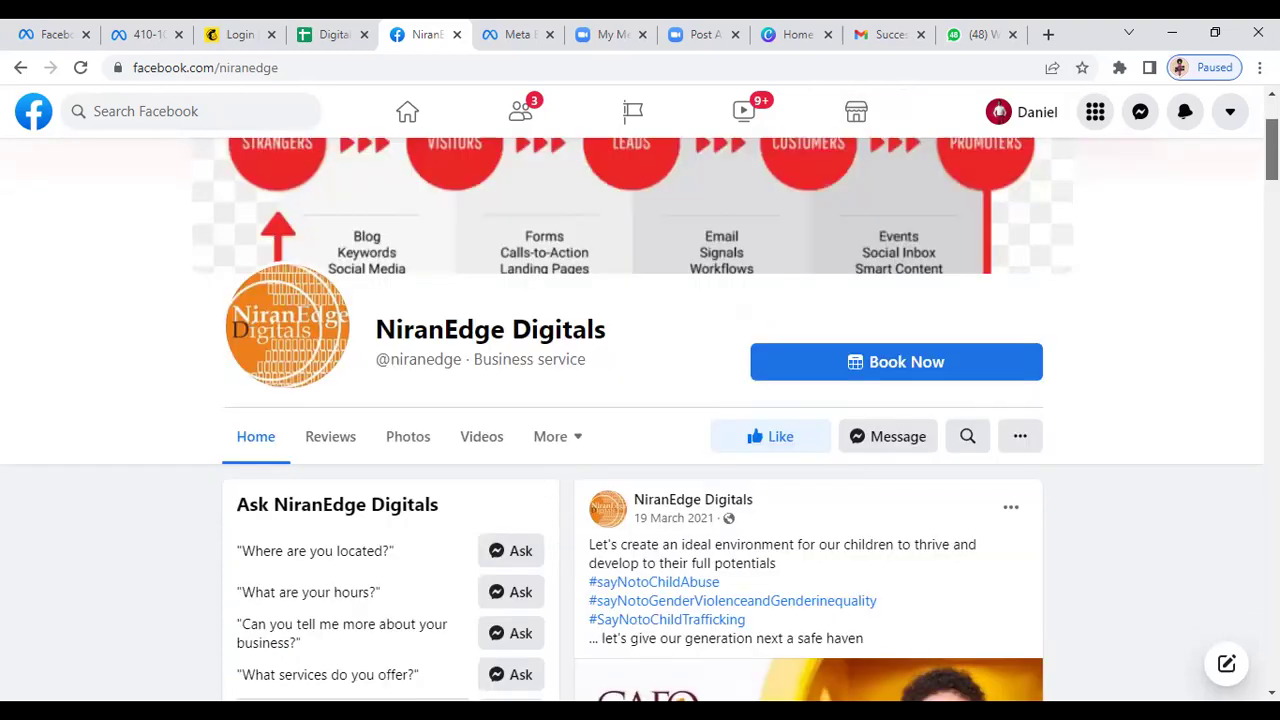
scroll(640, 420, "down", 1)
scroll(640, 420, "down", 1)
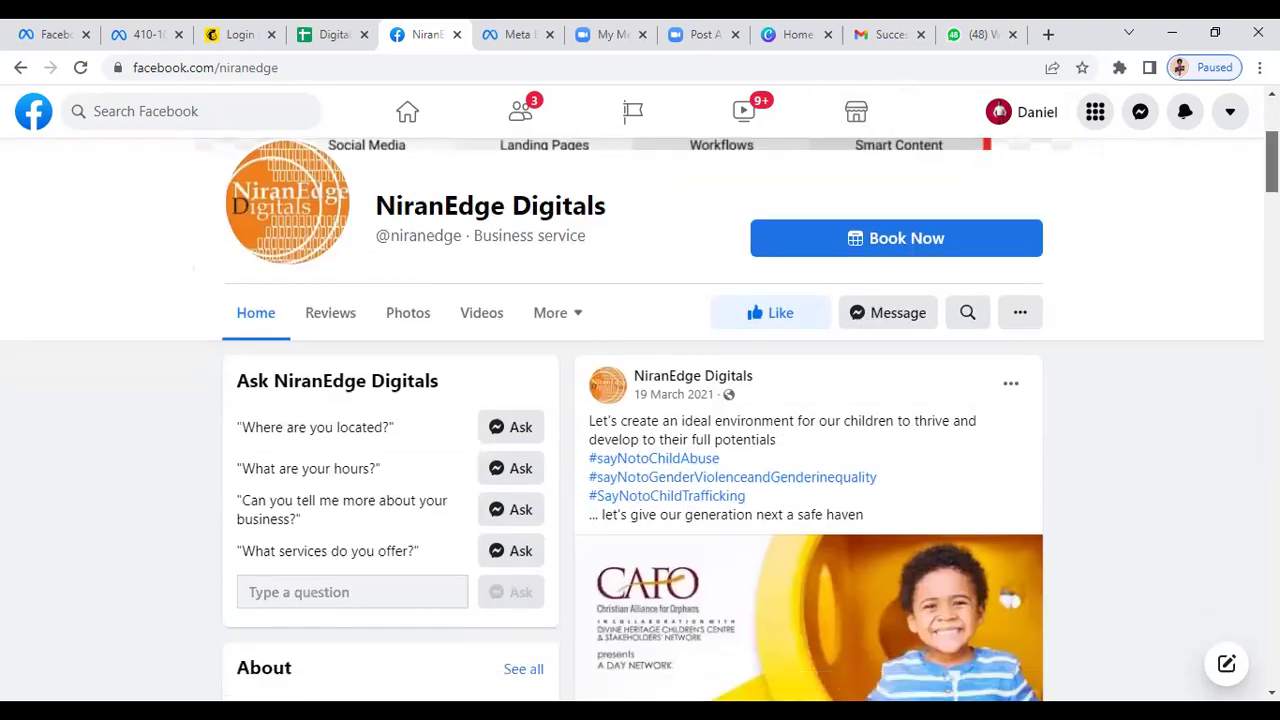
scroll(640, 420, "down", 2)
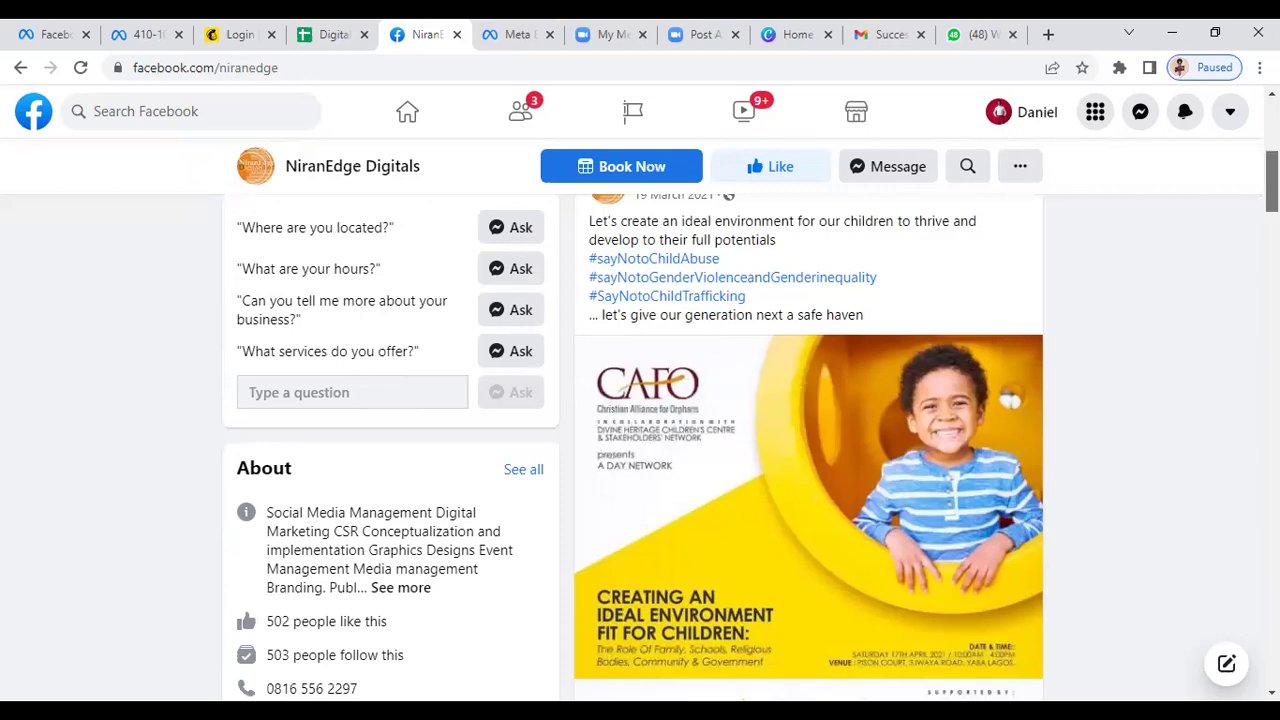
scroll(640, 420, "down", 1)
scroll(640, 420, "down", 1)
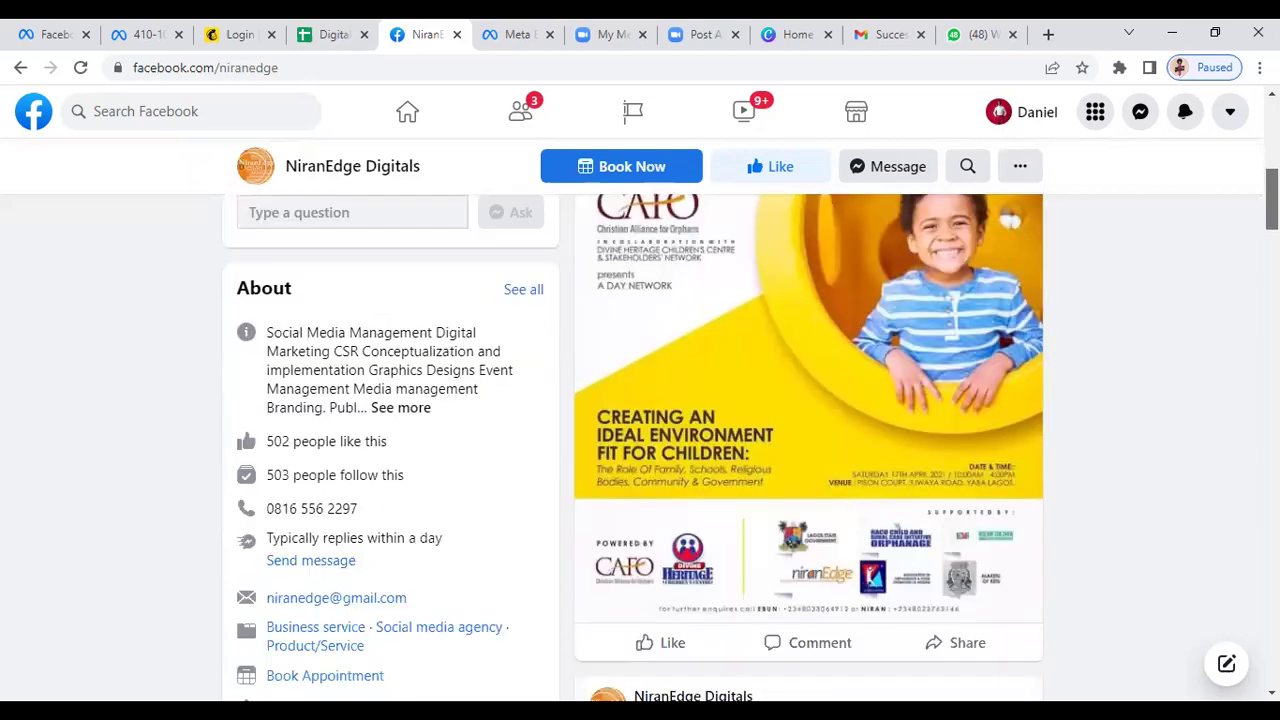
scroll(640, 420, "down", 4)
scroll(640, 420, "down", 5)
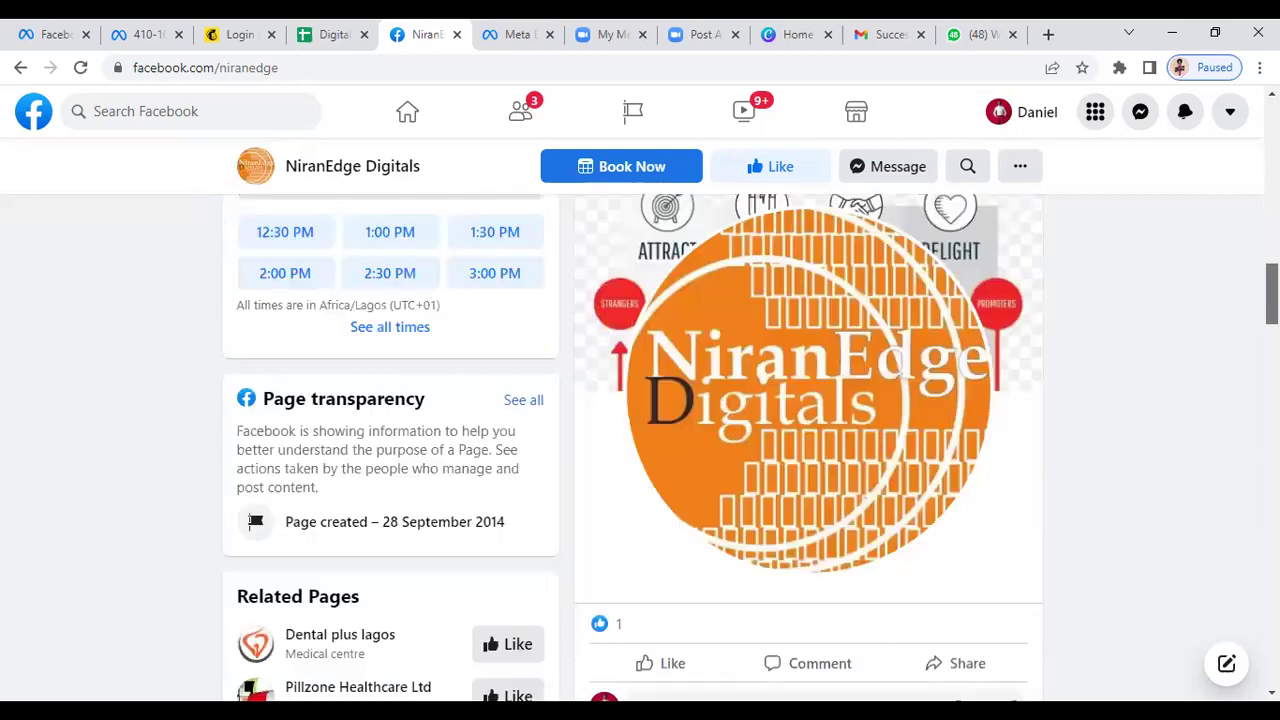
scroll(640, 420, "down", 3)
scroll(808, 447, "down", 3)
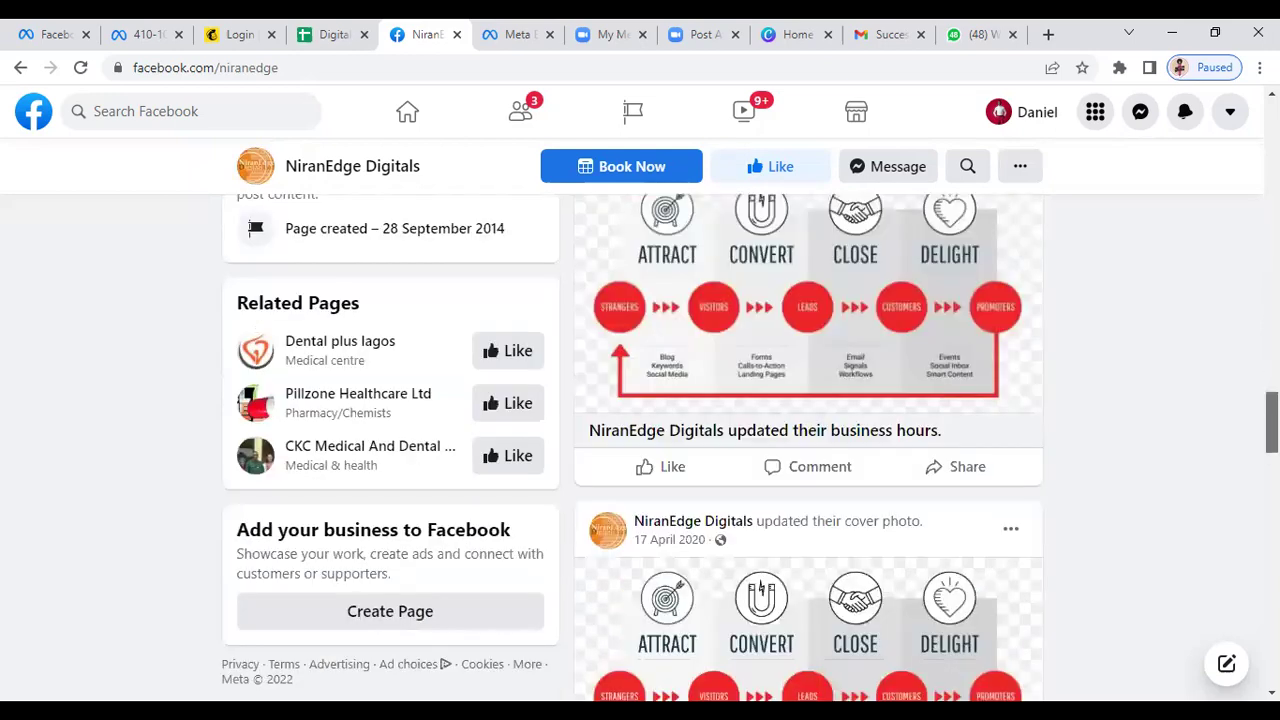
scroll(808, 447, "down", 3)
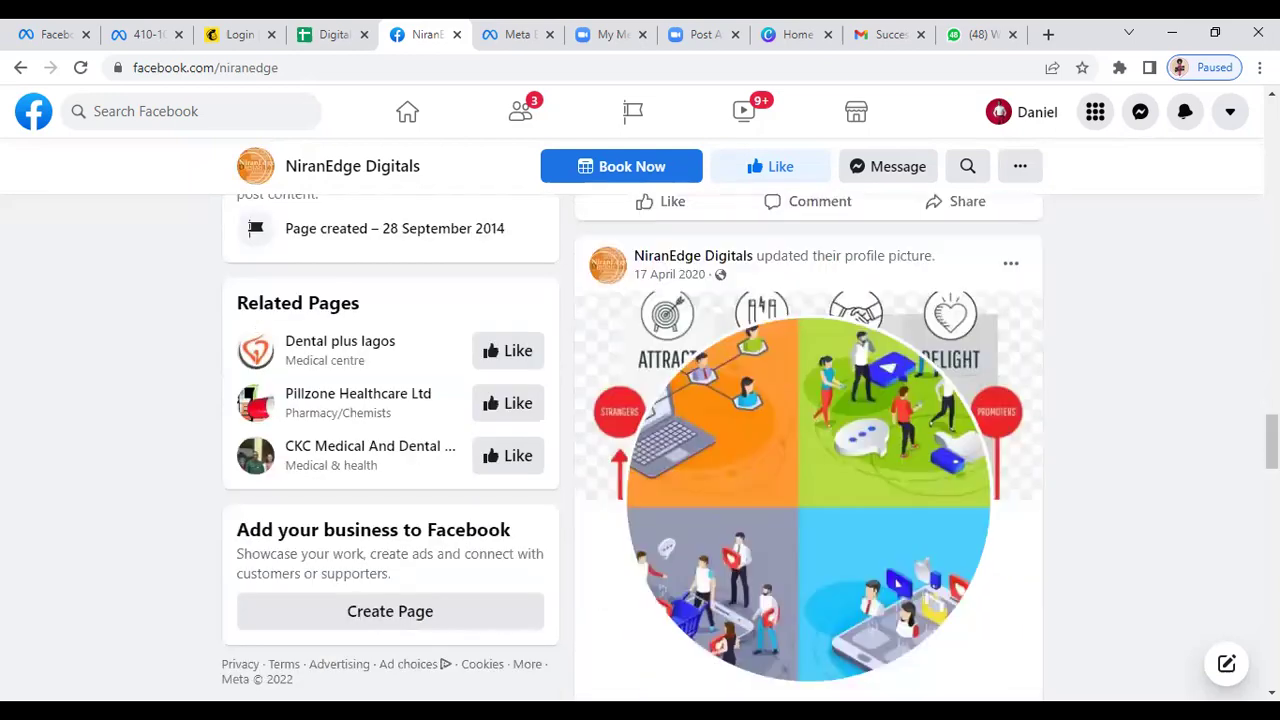
scroll(808, 447, "down", 5)
scroll(808, 447, "up", 1)
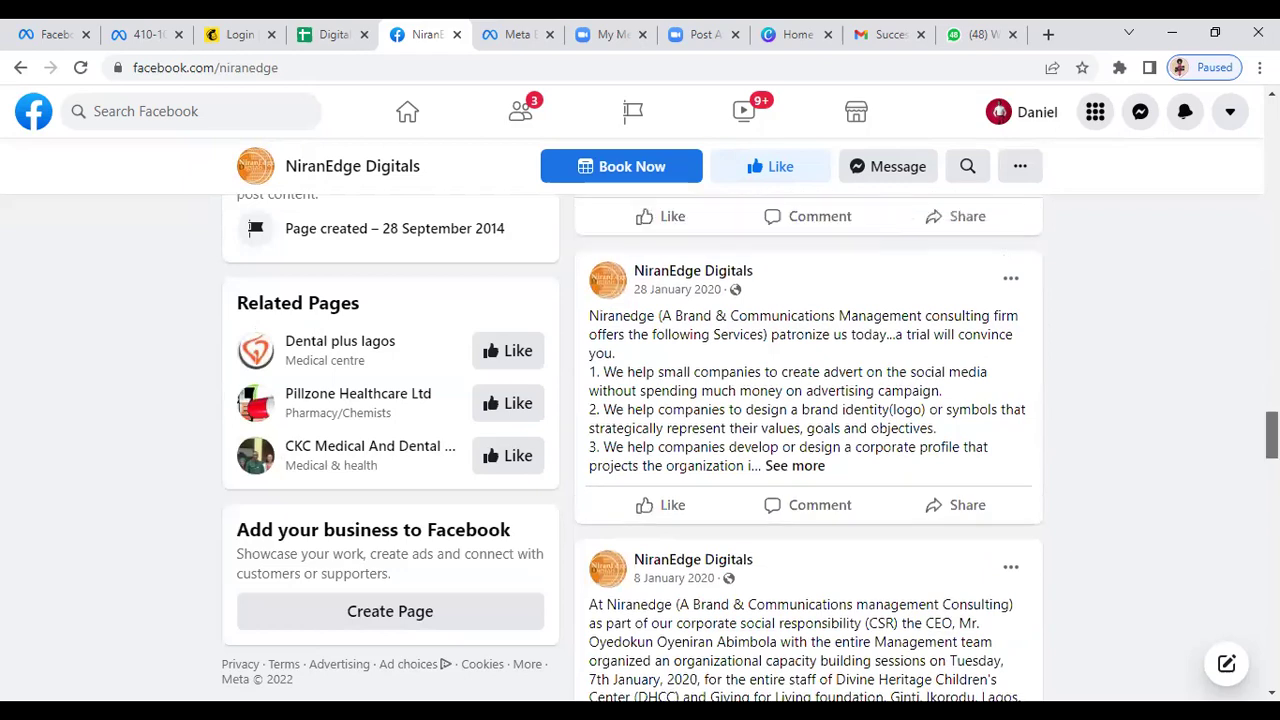
scroll(808, 447, "up", 10)
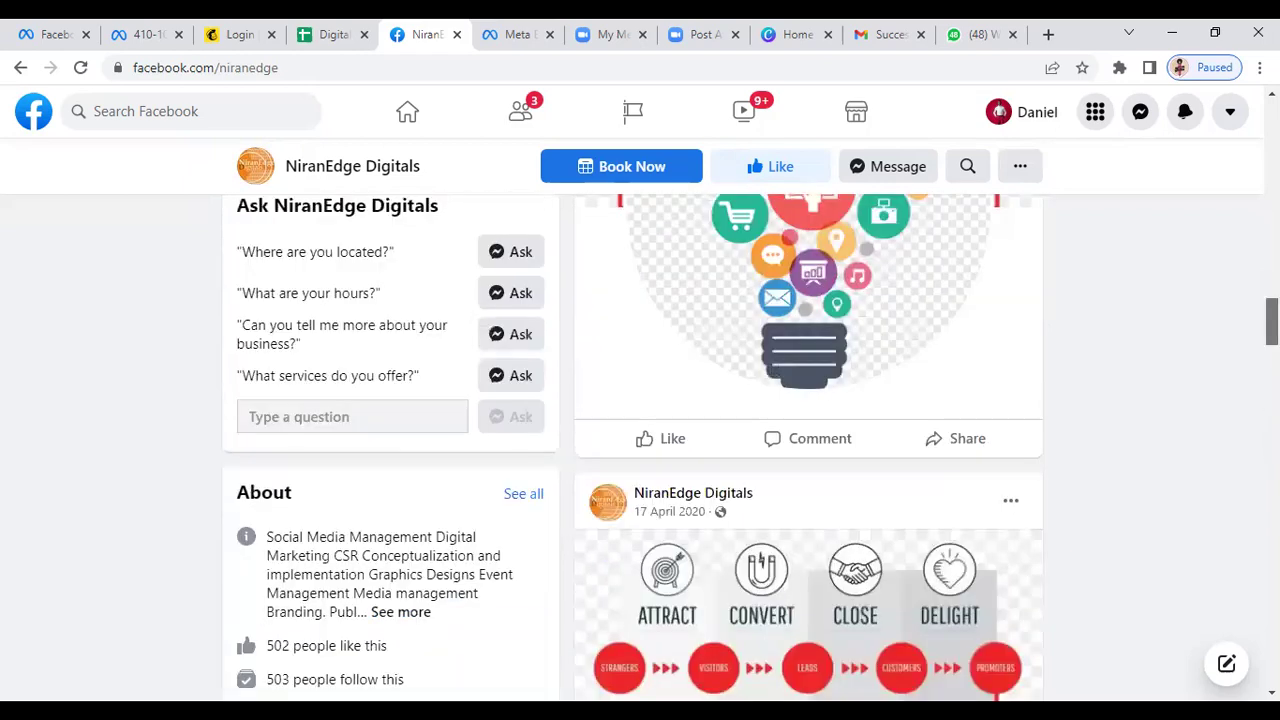
scroll(808, 447, "up", 2)
scroll(808, 447, "up", 4)
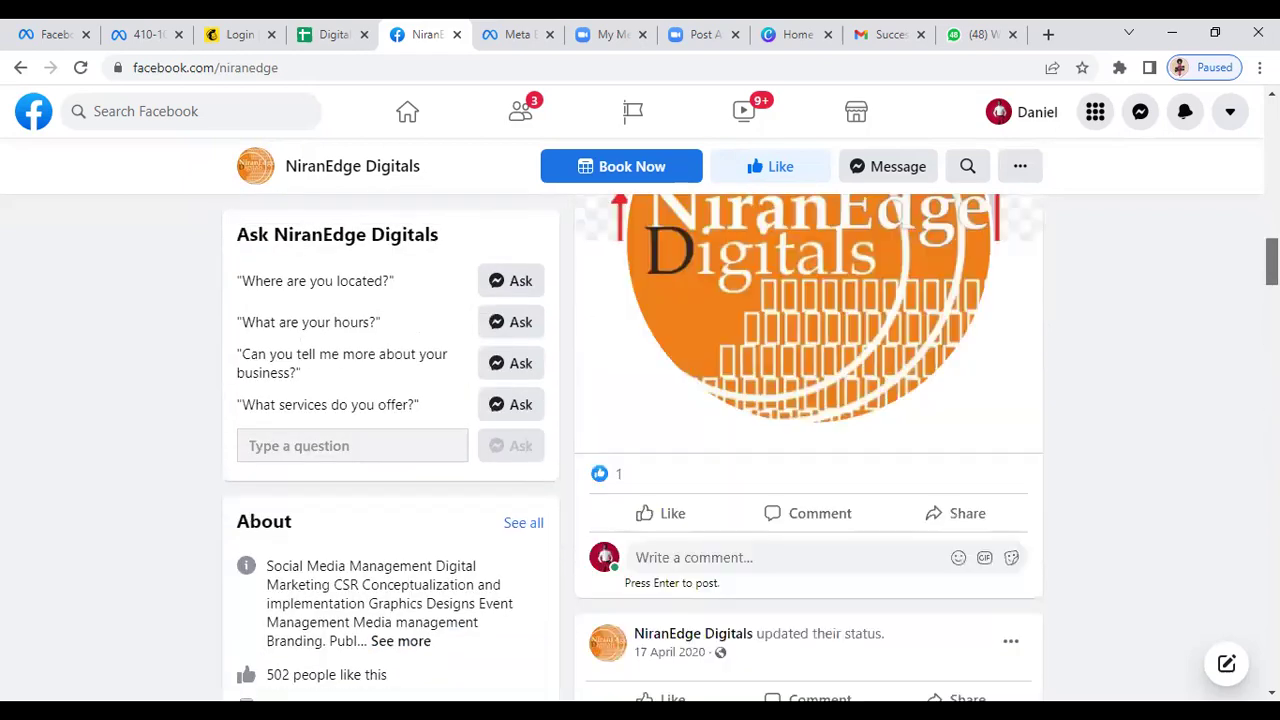
scroll(808, 447, "up", 4)
scroll(808, 447, "up", 2)
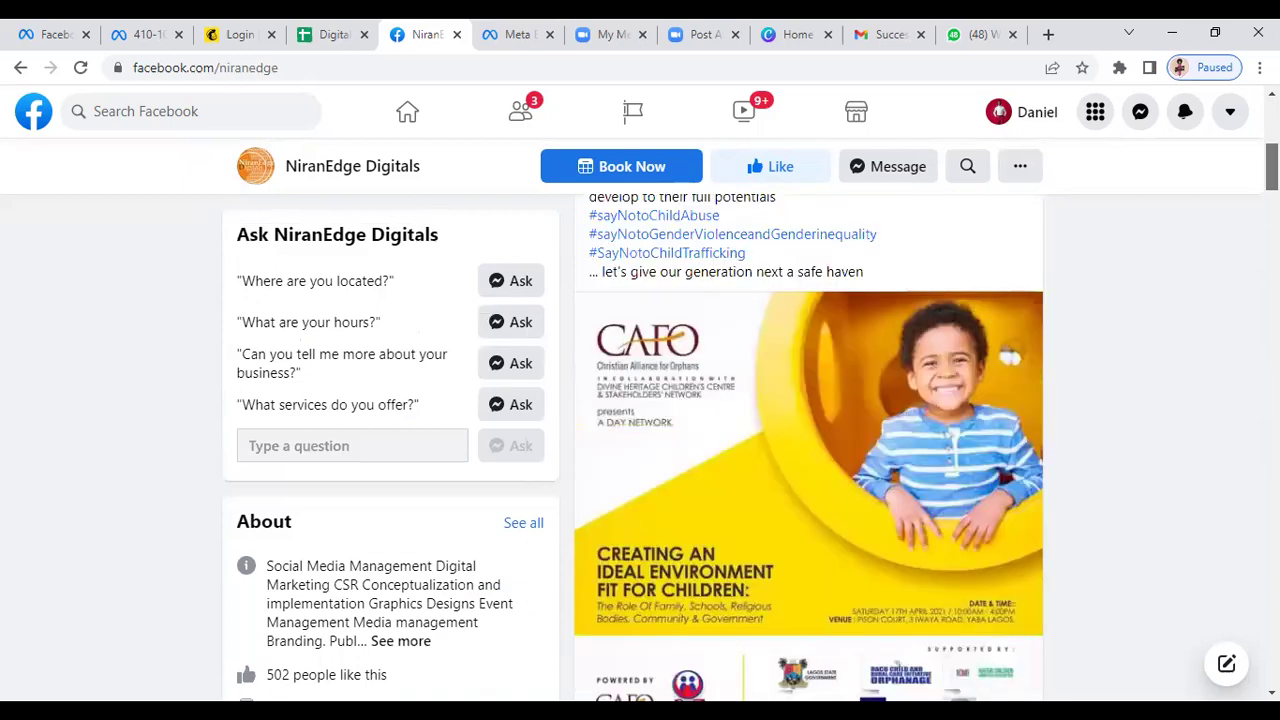
scroll(808, 447, "down", 1)
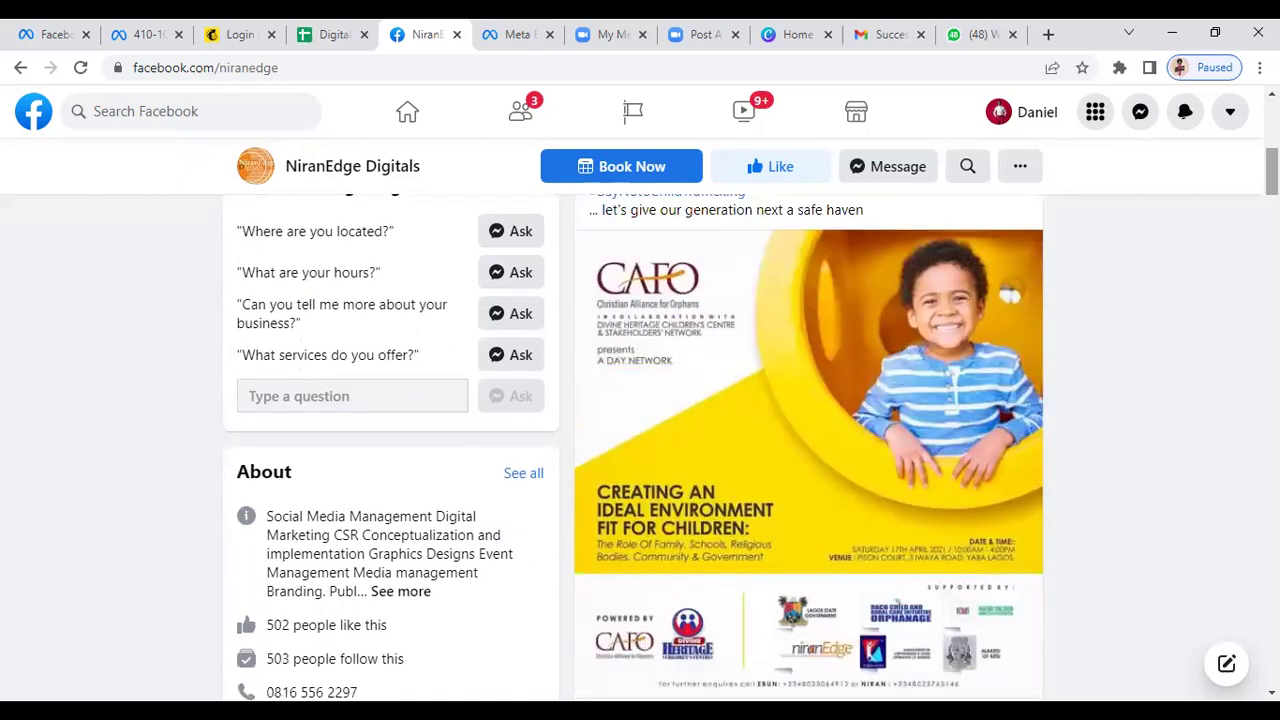
scroll(808, 447, "up", 2)
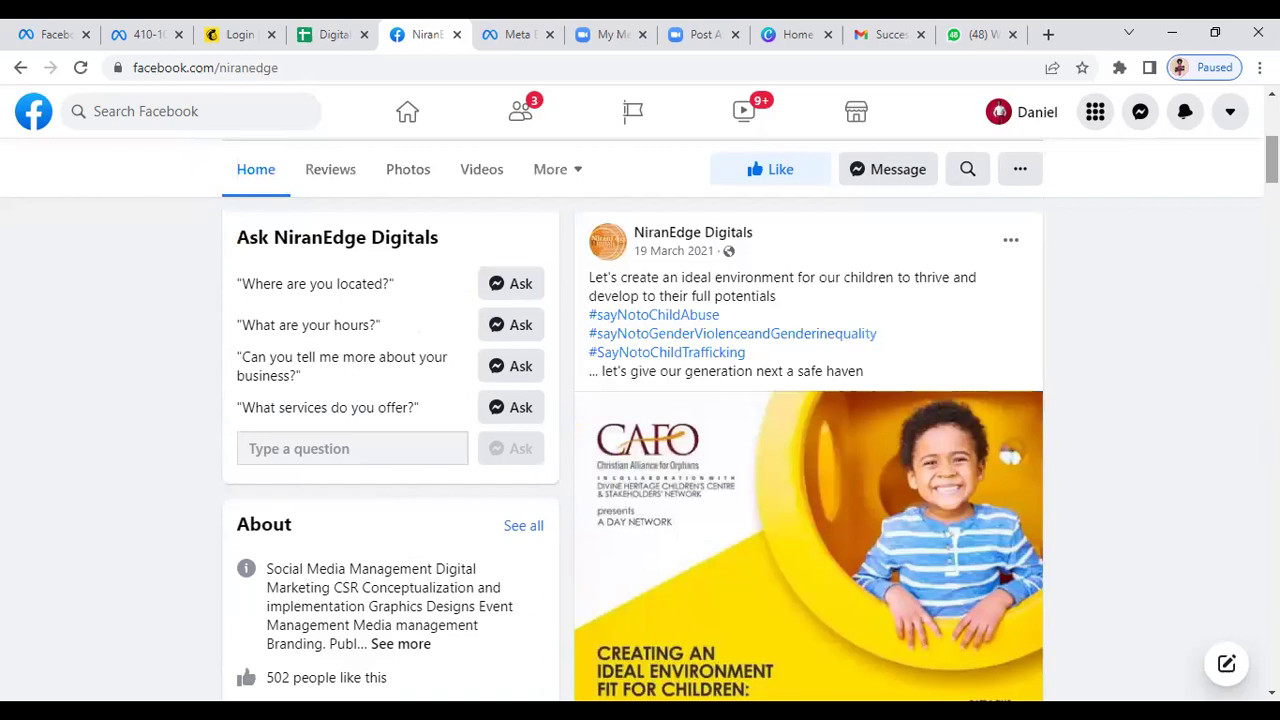
scroll(726, 398, "down", 1)
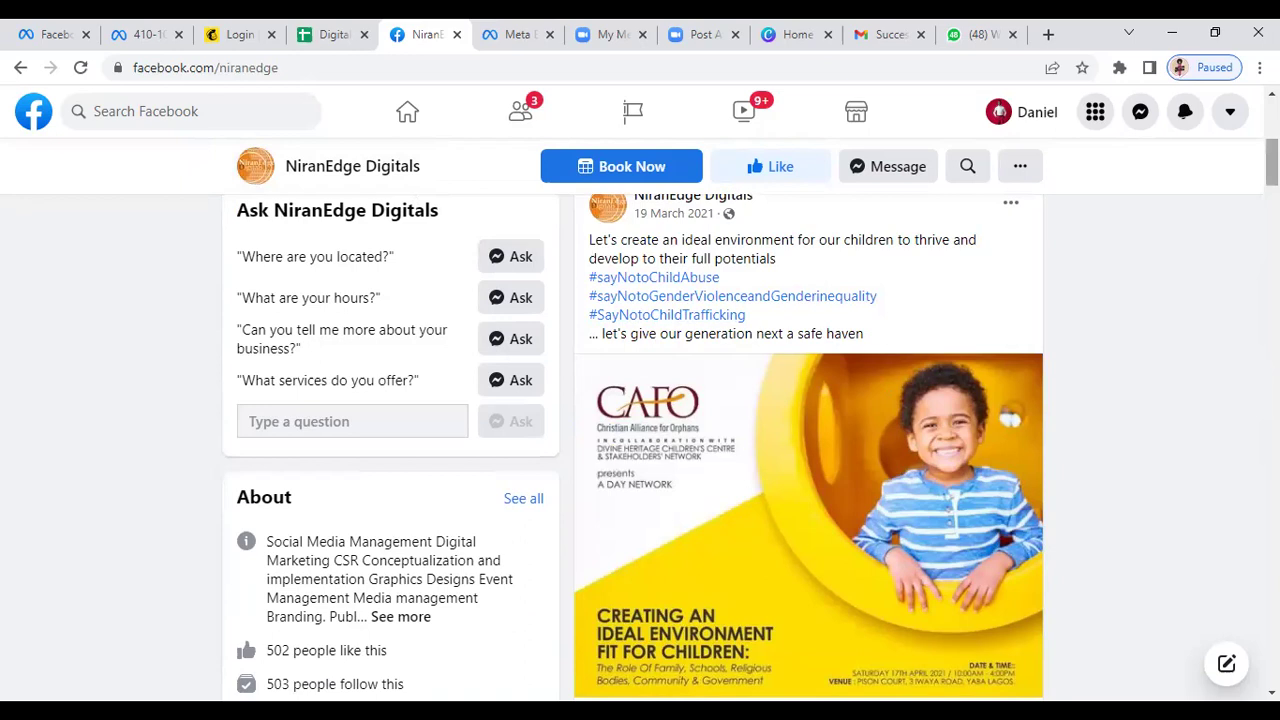
scroll(808, 450, "down", 5)
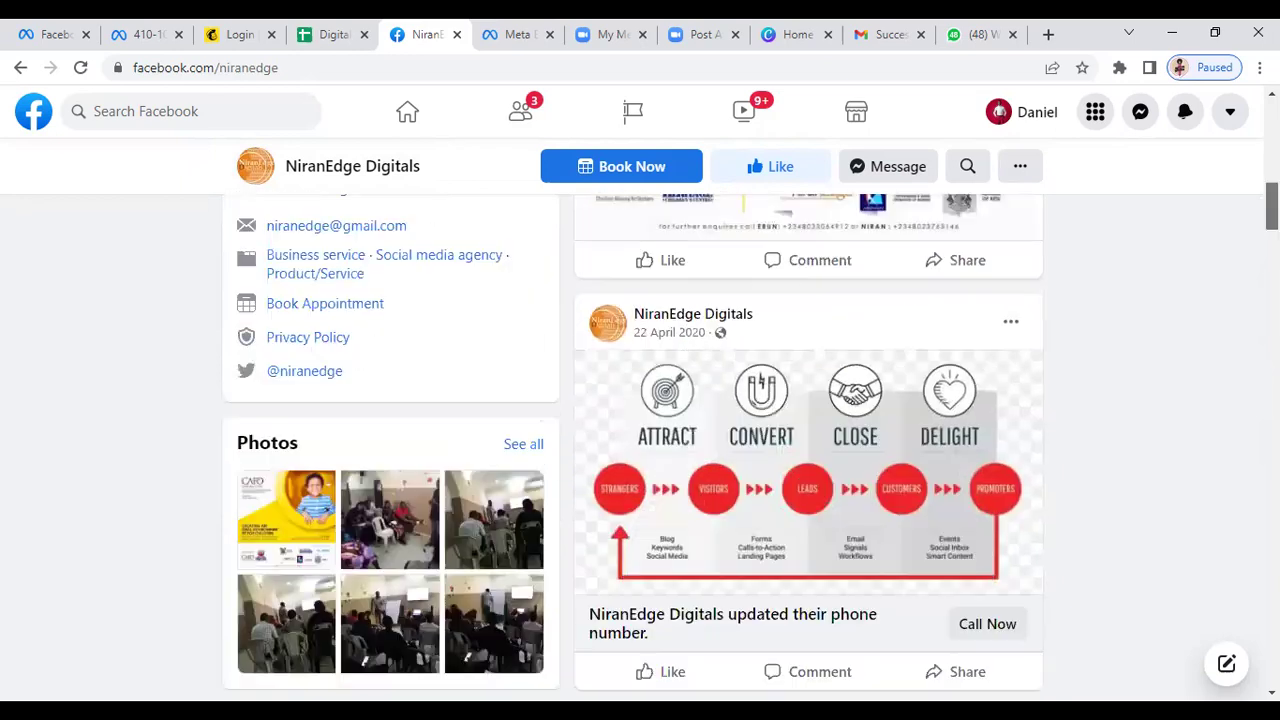
scroll(808, 450, "up", 3)
scroll(896, 290, "down", 1)
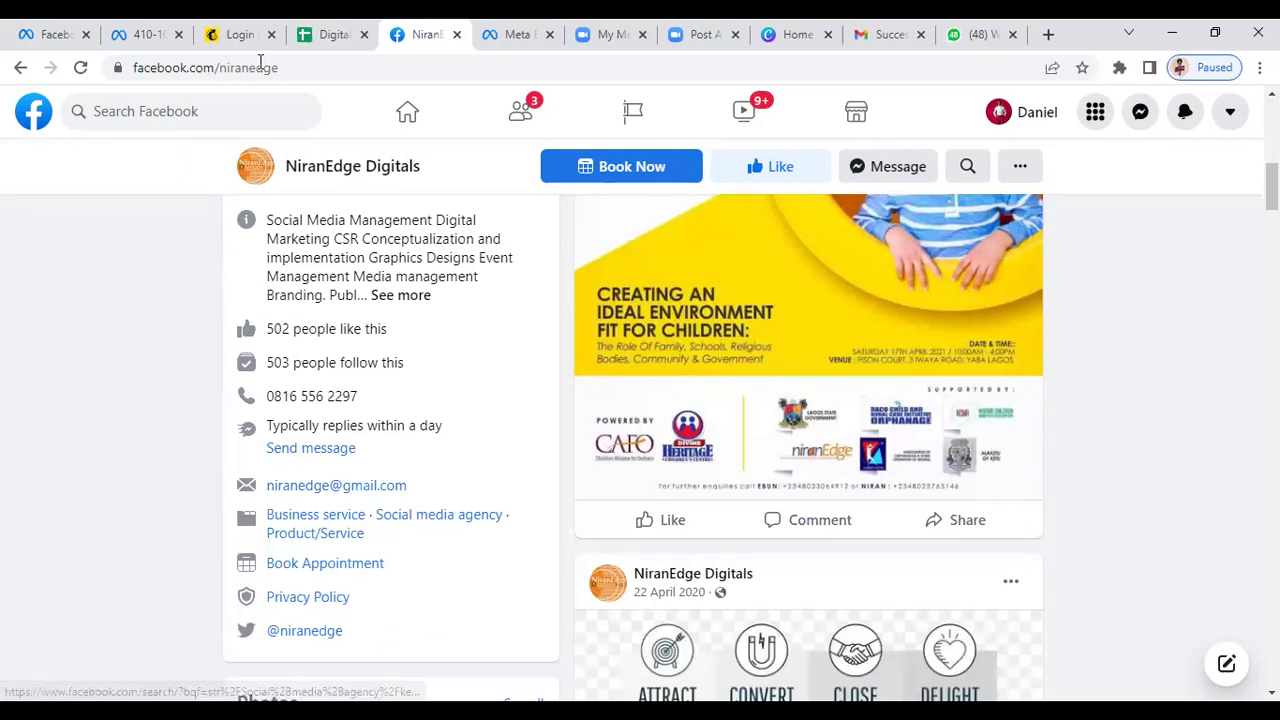
Return to the Home feed, scroll through the posts and back to the top.
left_click(410, 116)
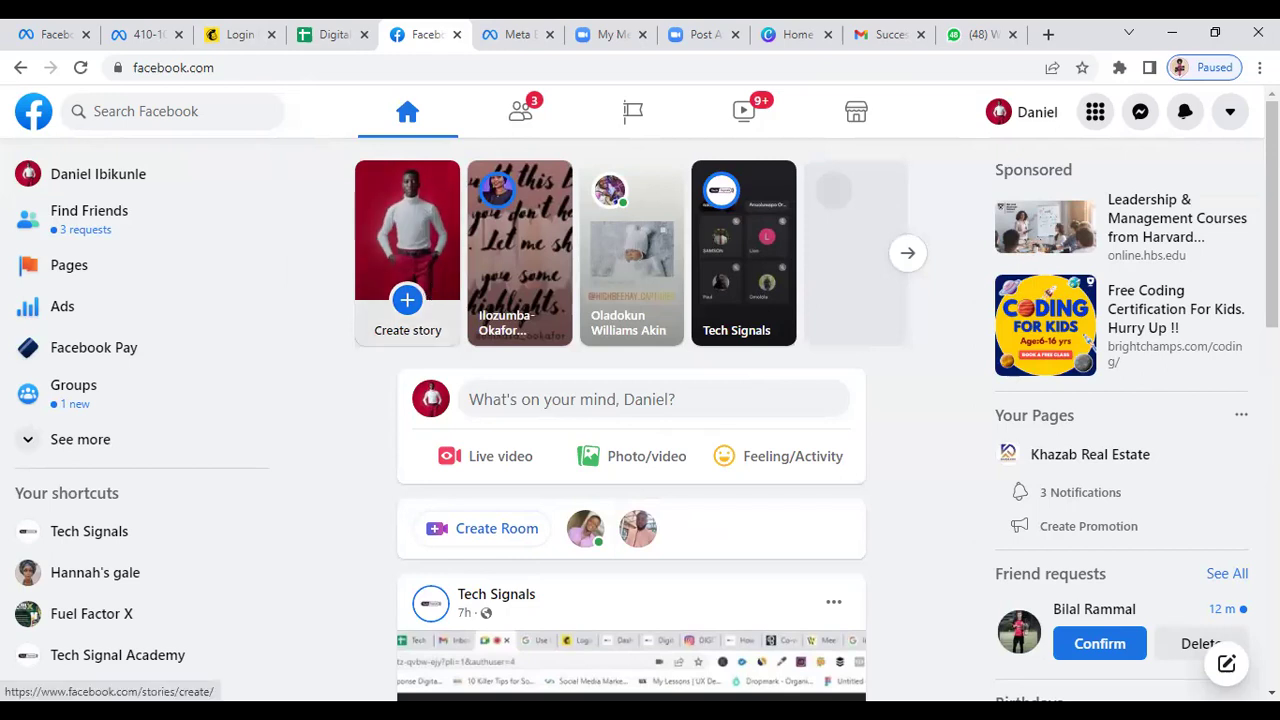
scroll(631, 400, "down", 6)
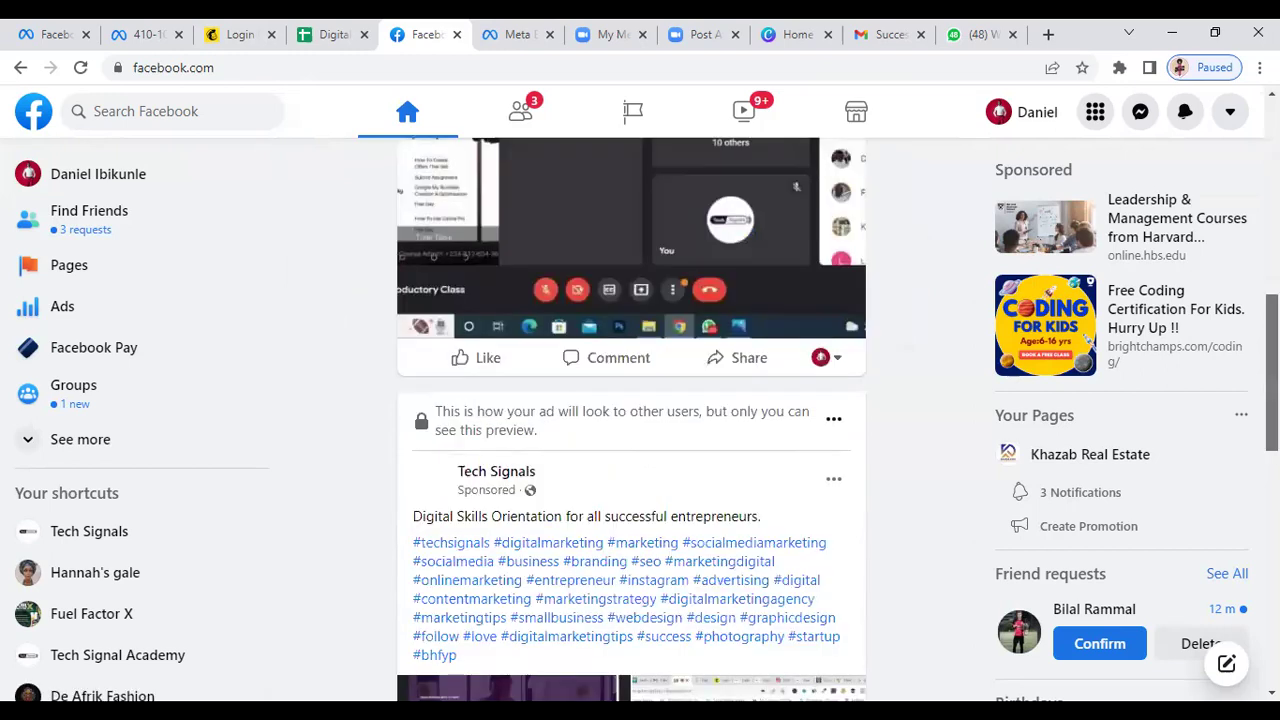
scroll(631, 400, "down", 5)
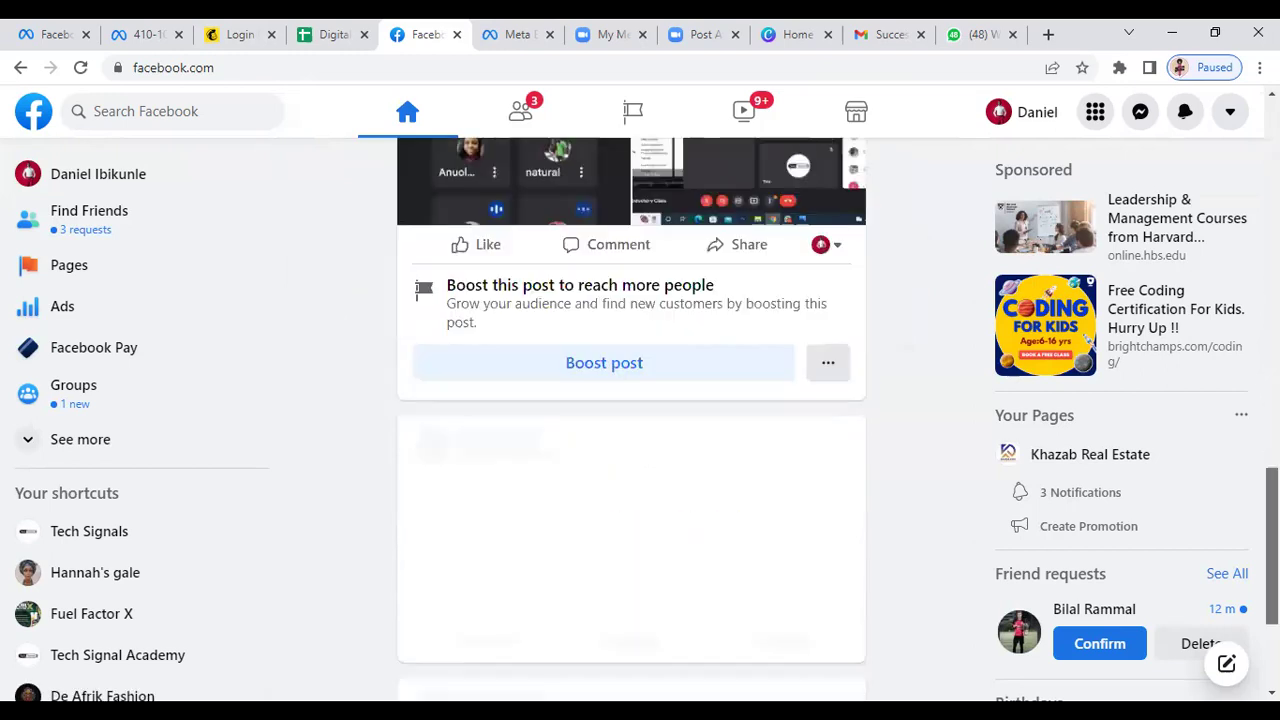
scroll(631, 400, "down", 1)
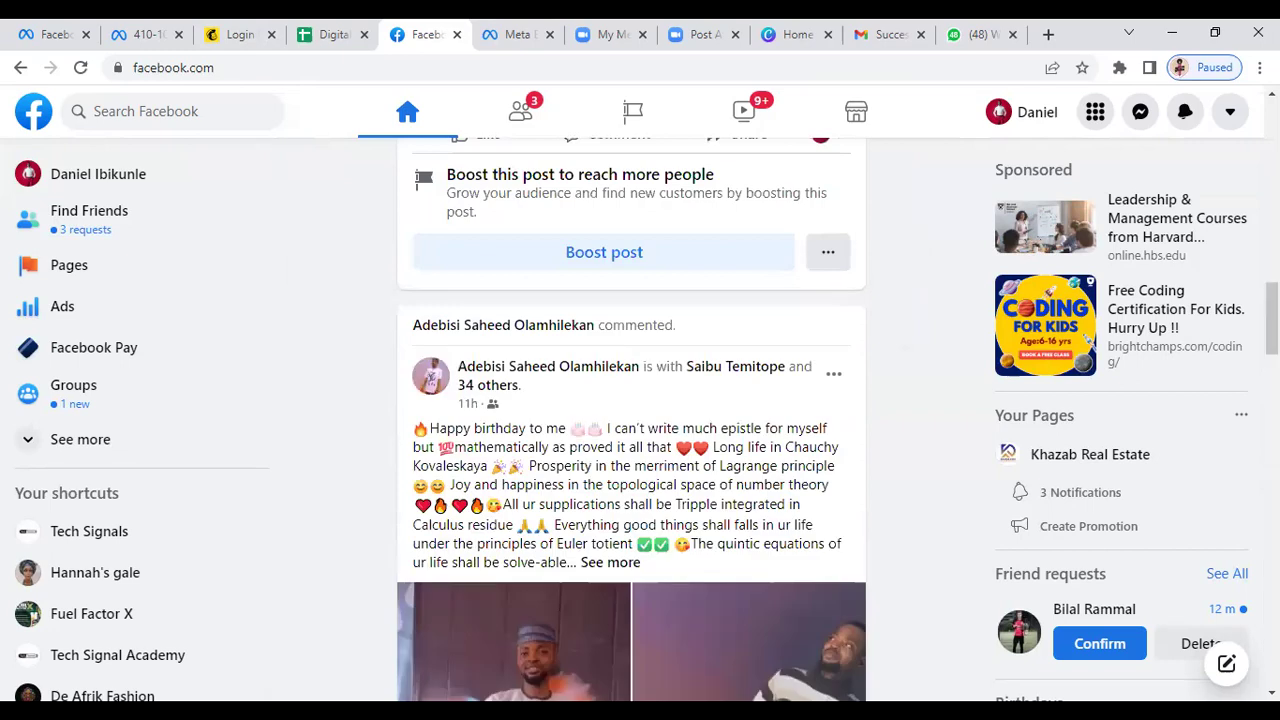
scroll(631, 420, "up", 5)
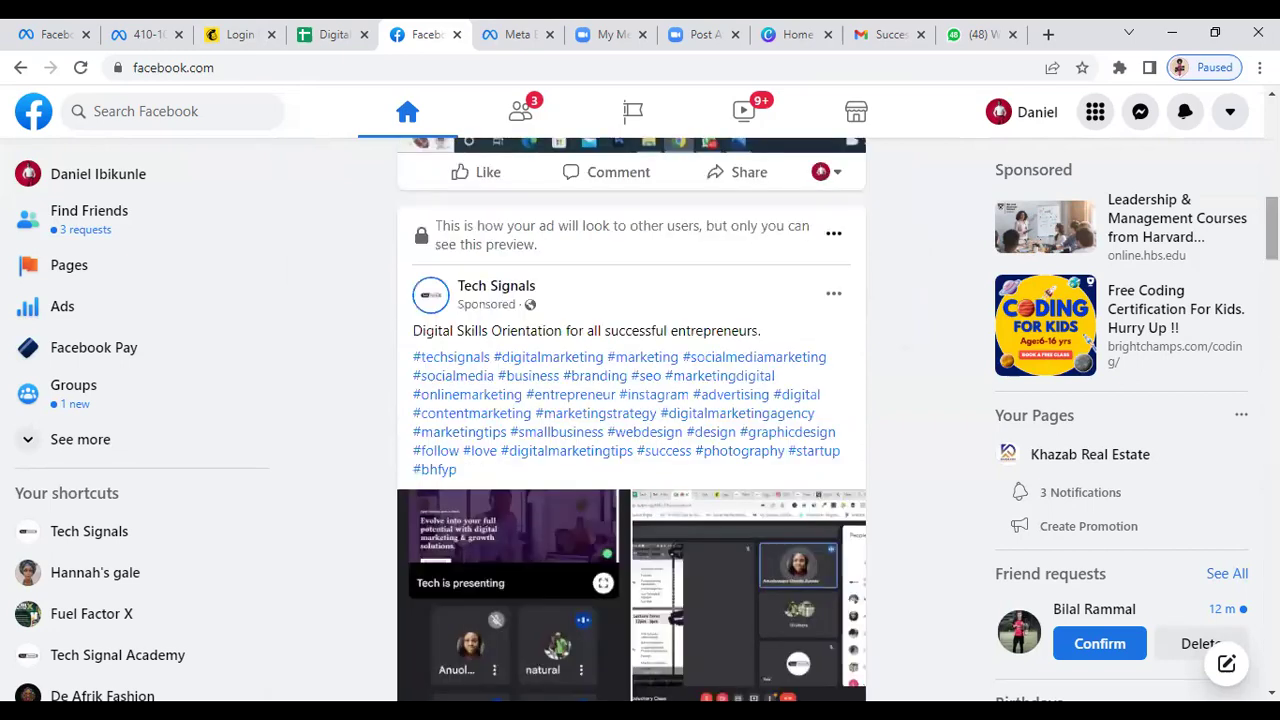
scroll(631, 420, "up", 5)
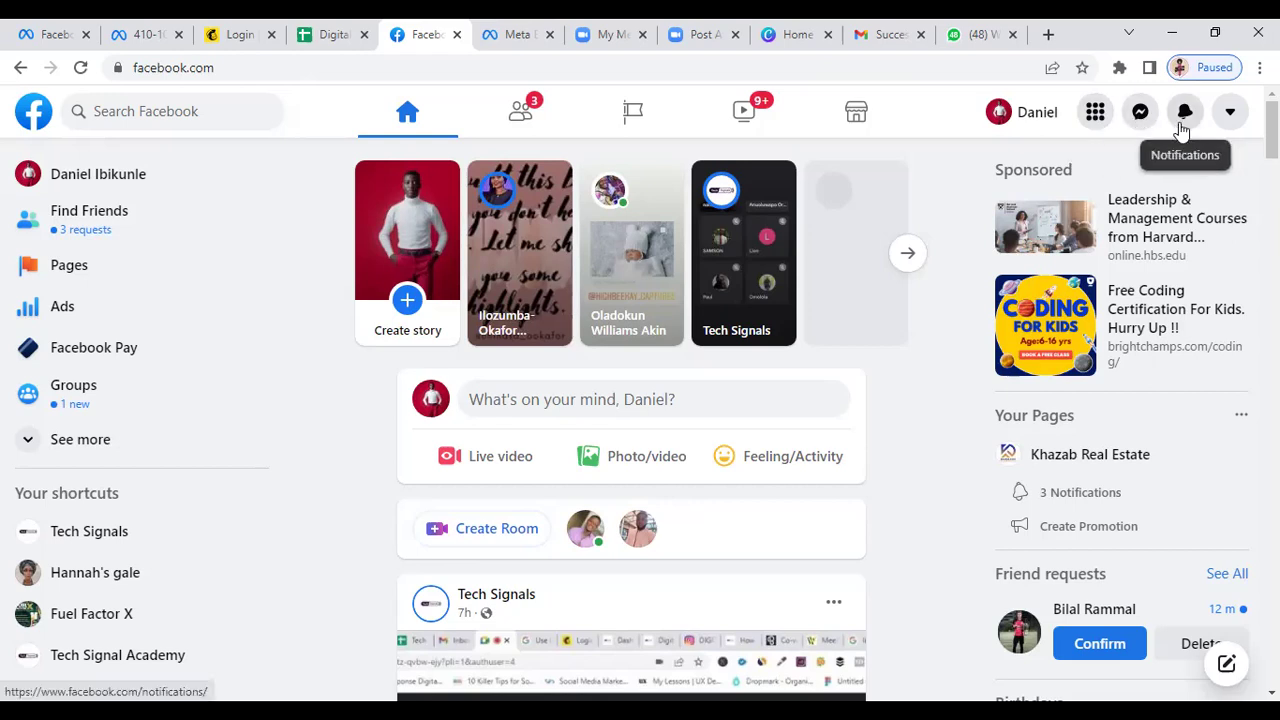
From the Menu panel's Create list, start creating a new Page.
left_click(1228, 113)
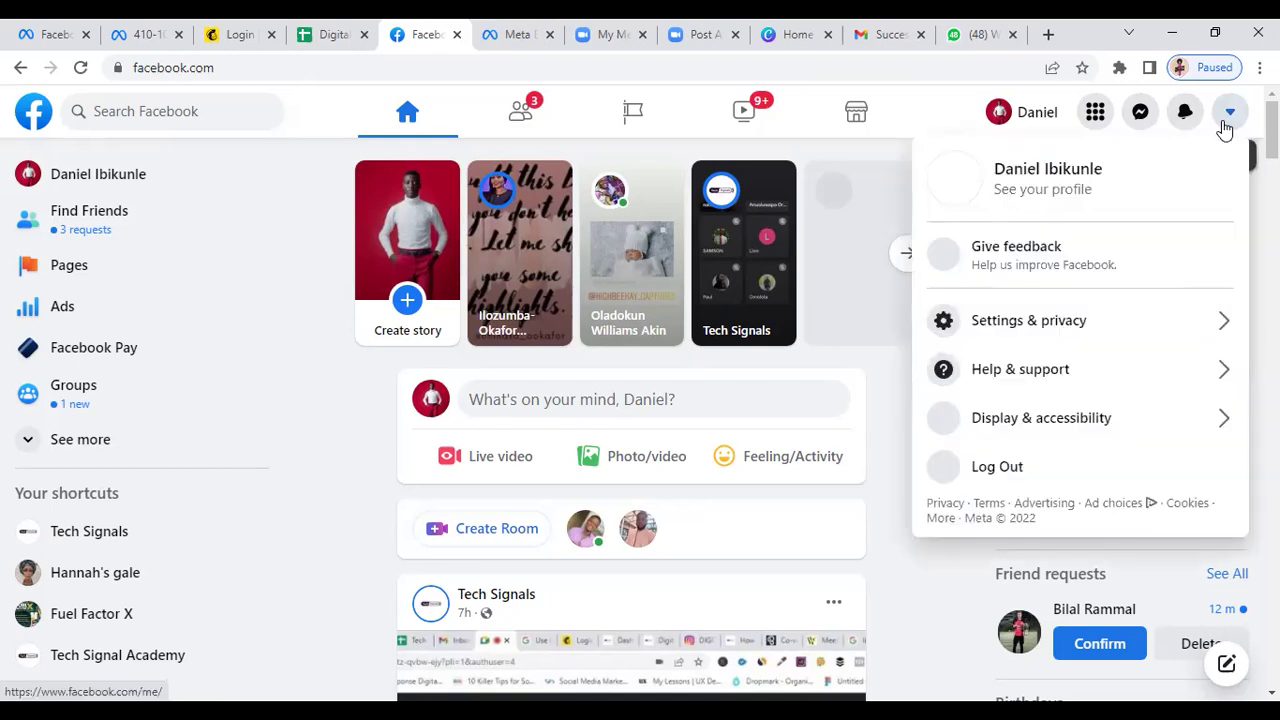
left_click(1226, 125)
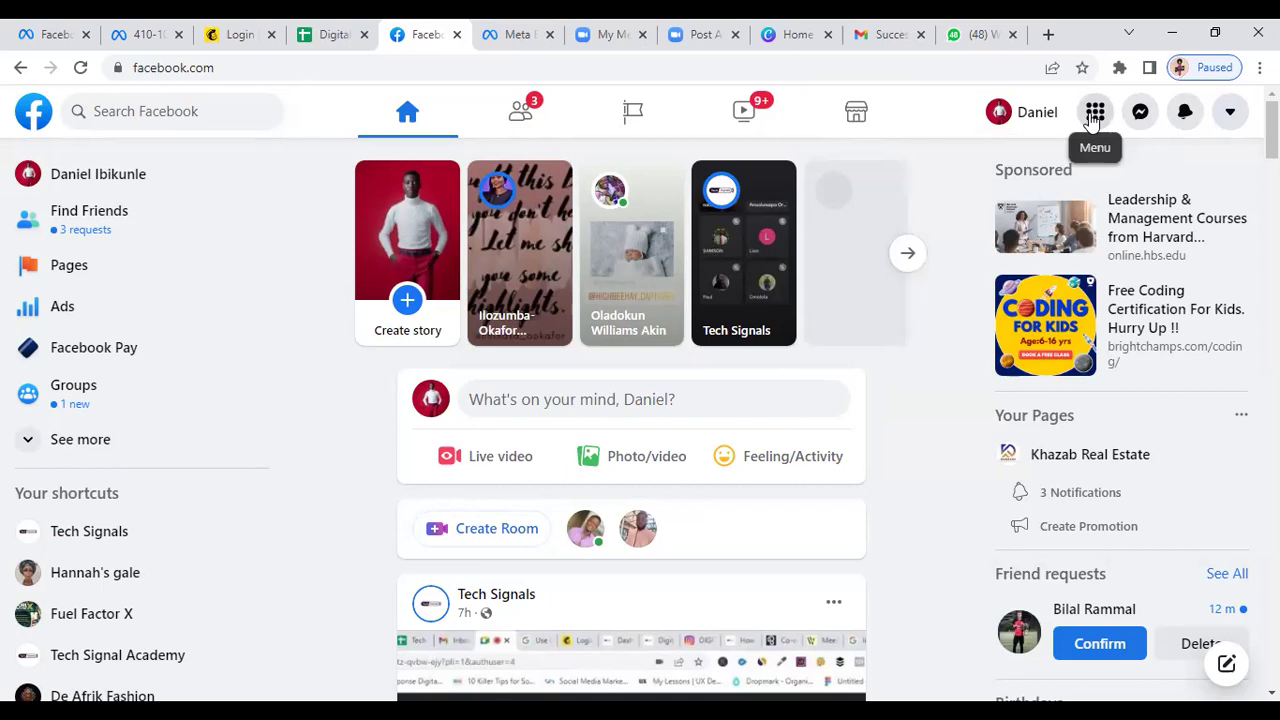
left_click(1093, 115)
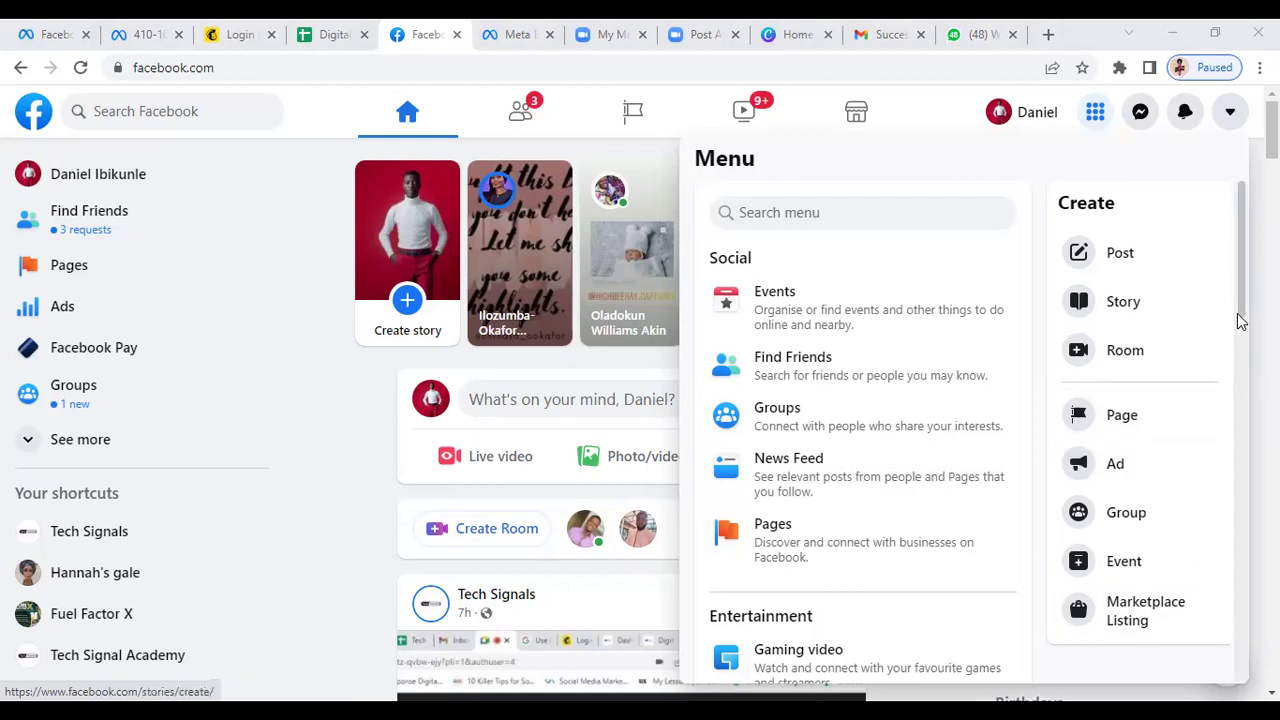
scroll(1240, 352, "down", 1)
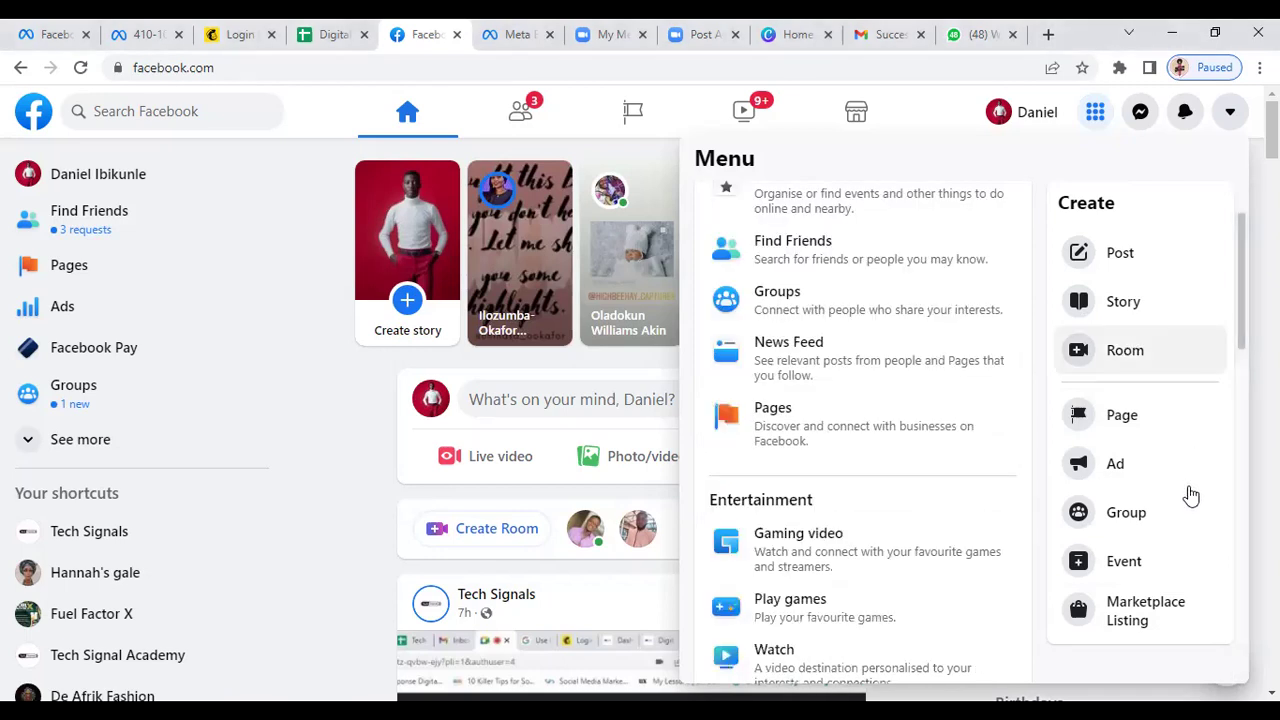
left_click(1122, 420)
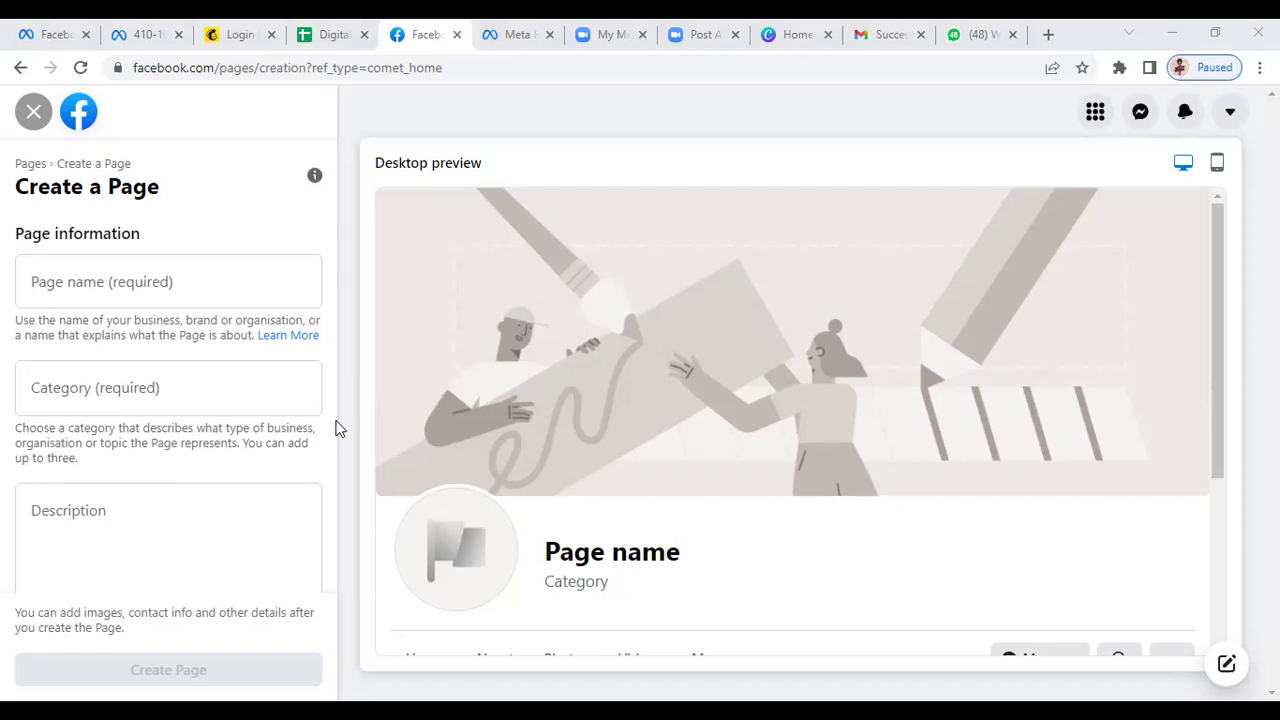
Place the cursor in the required Page name field.
left_click(71, 273)
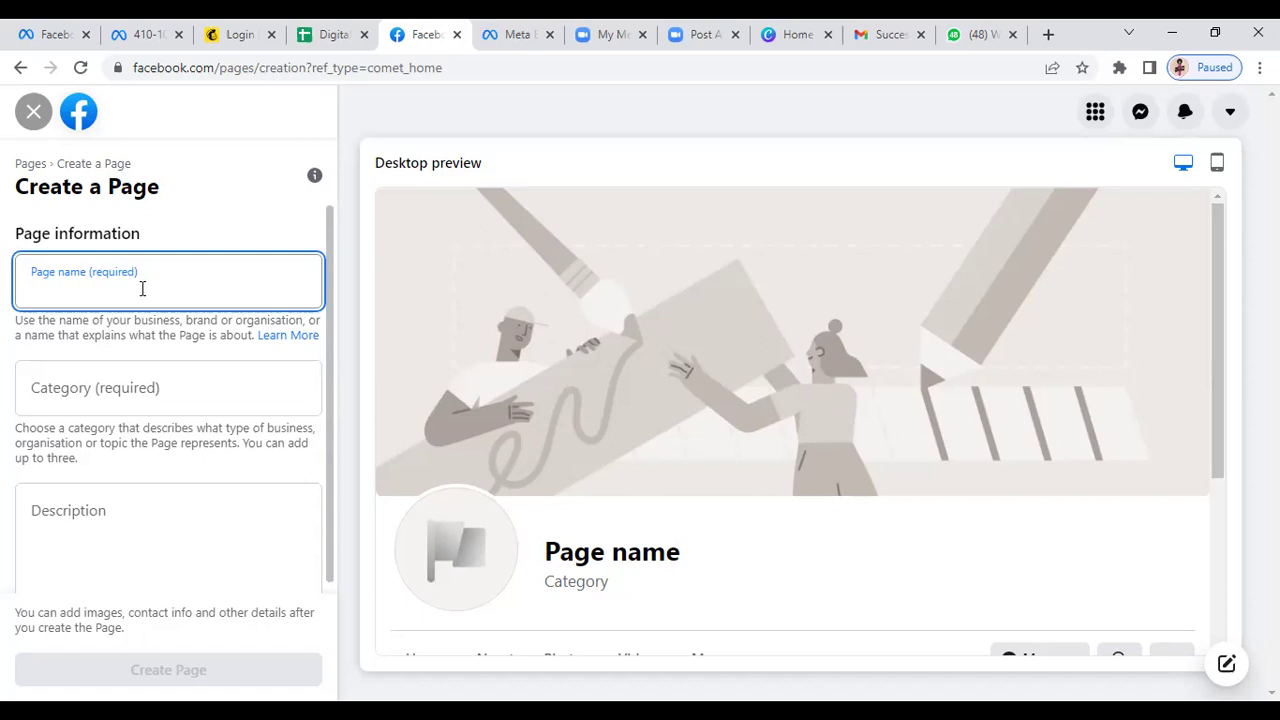
Enter 'Ibrand Tshirt' as the Page name, correcting the typos.
type("d")
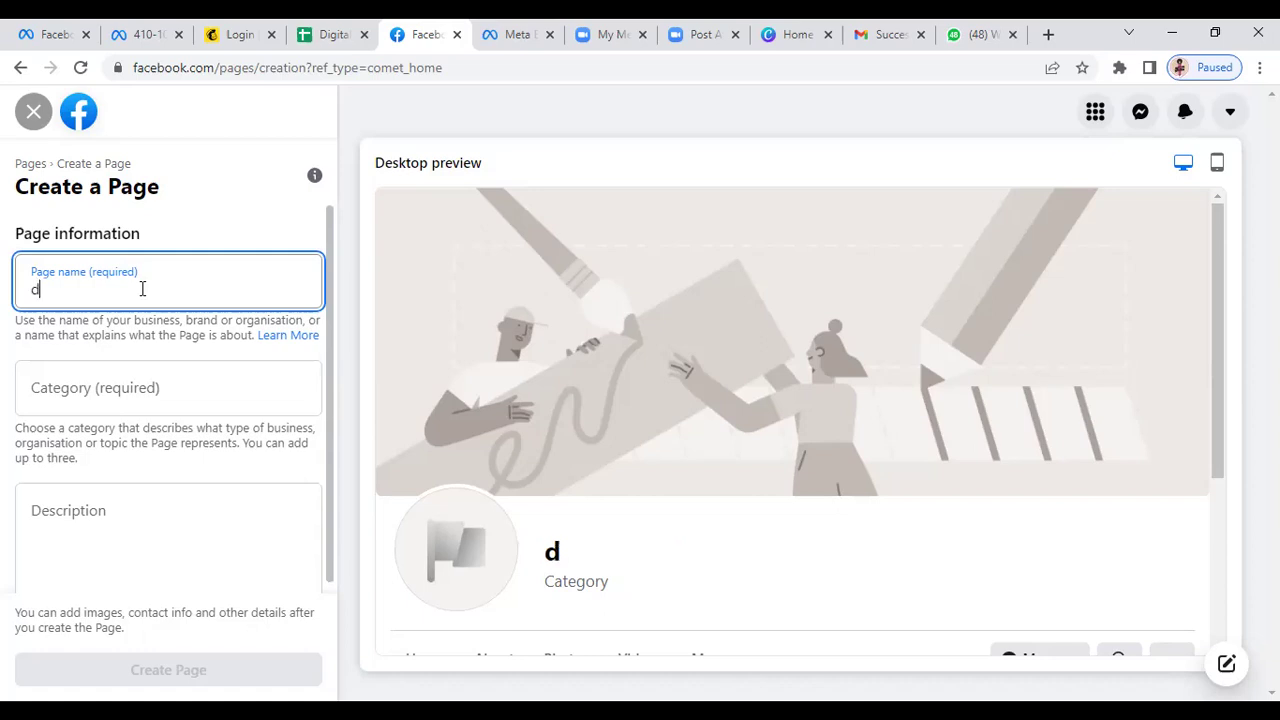
key("BackSpace")
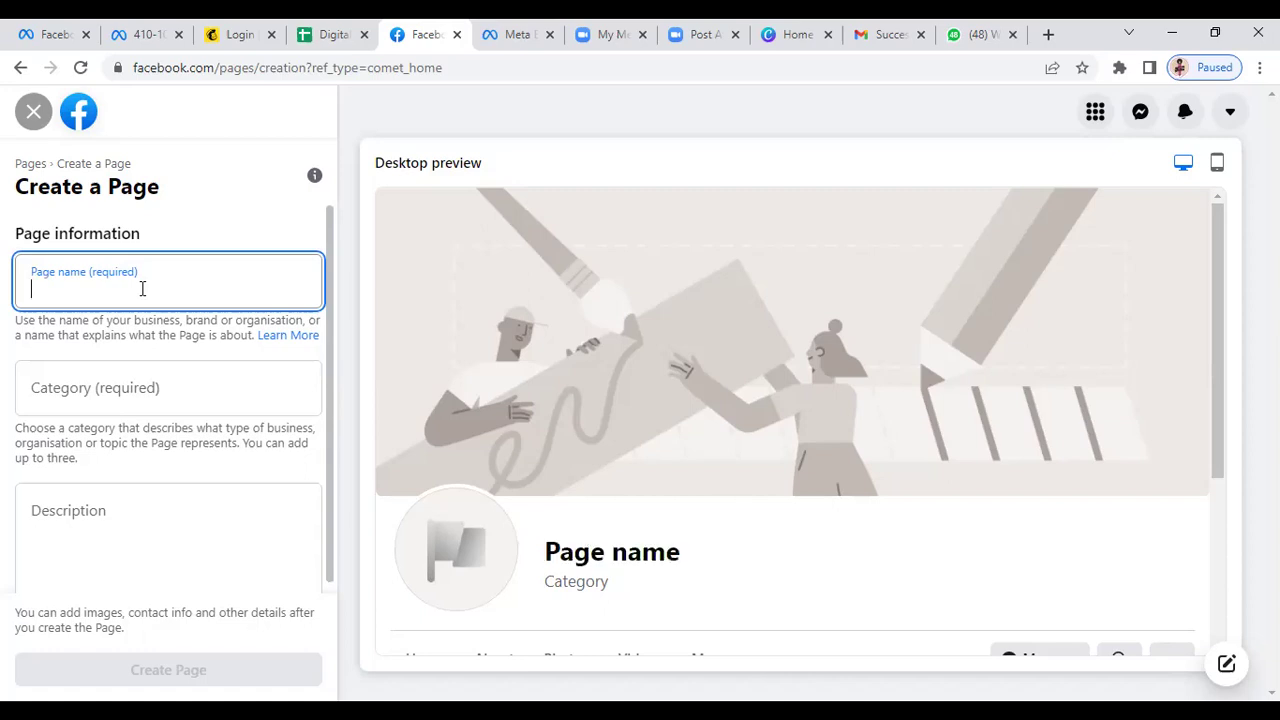
type("iBR")
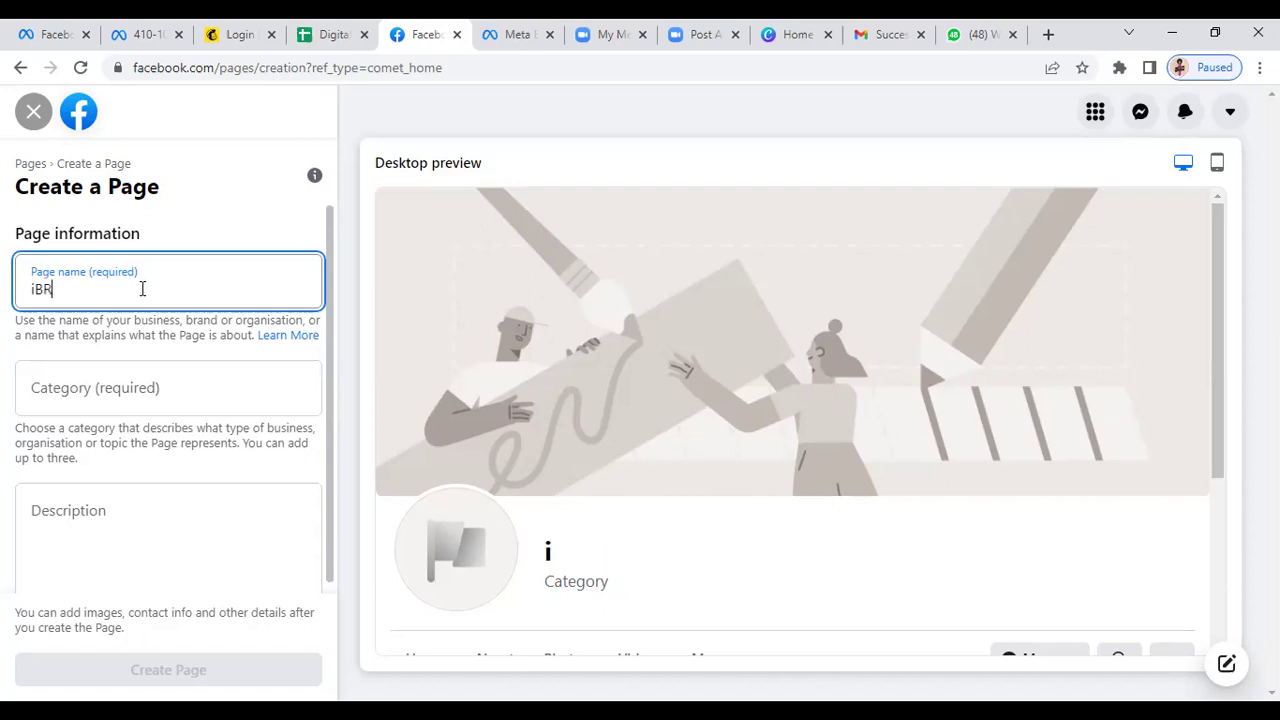
type("ABD")
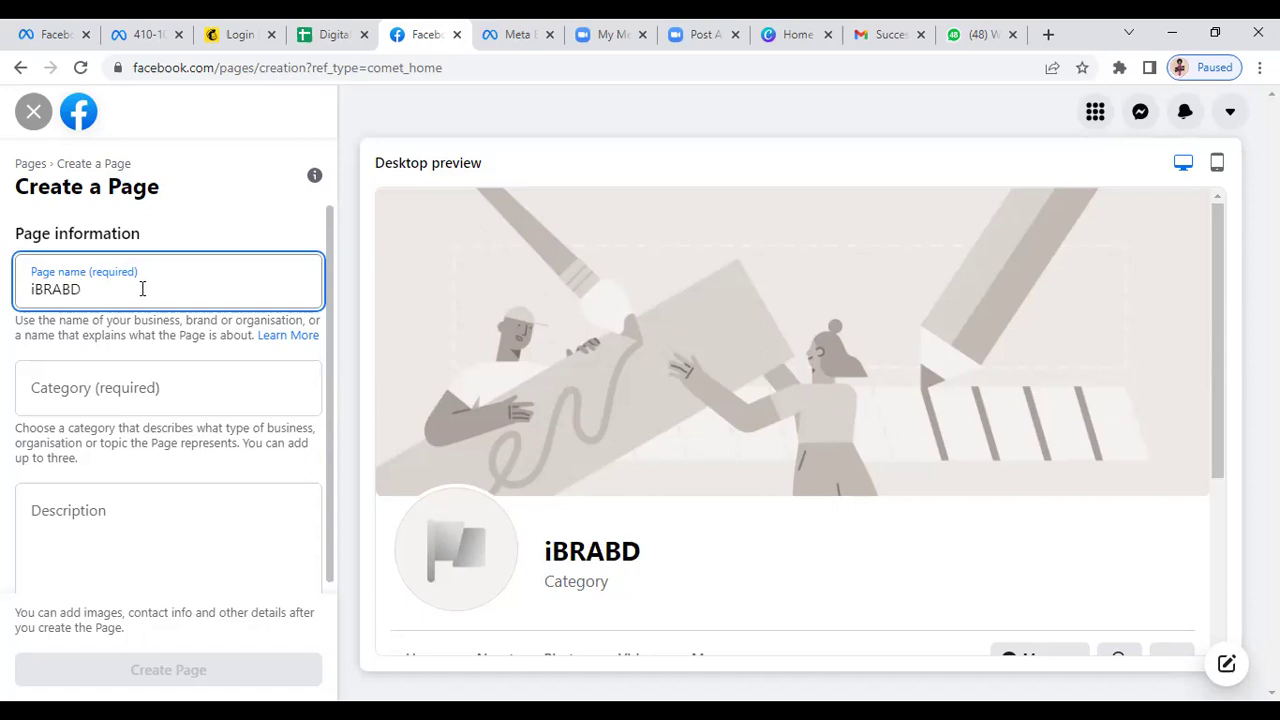
key("BackSpace")
key("BackSpace")
key("BackSpace")
key("BackSpace")
key("BackSpace")
key("BackSpace")
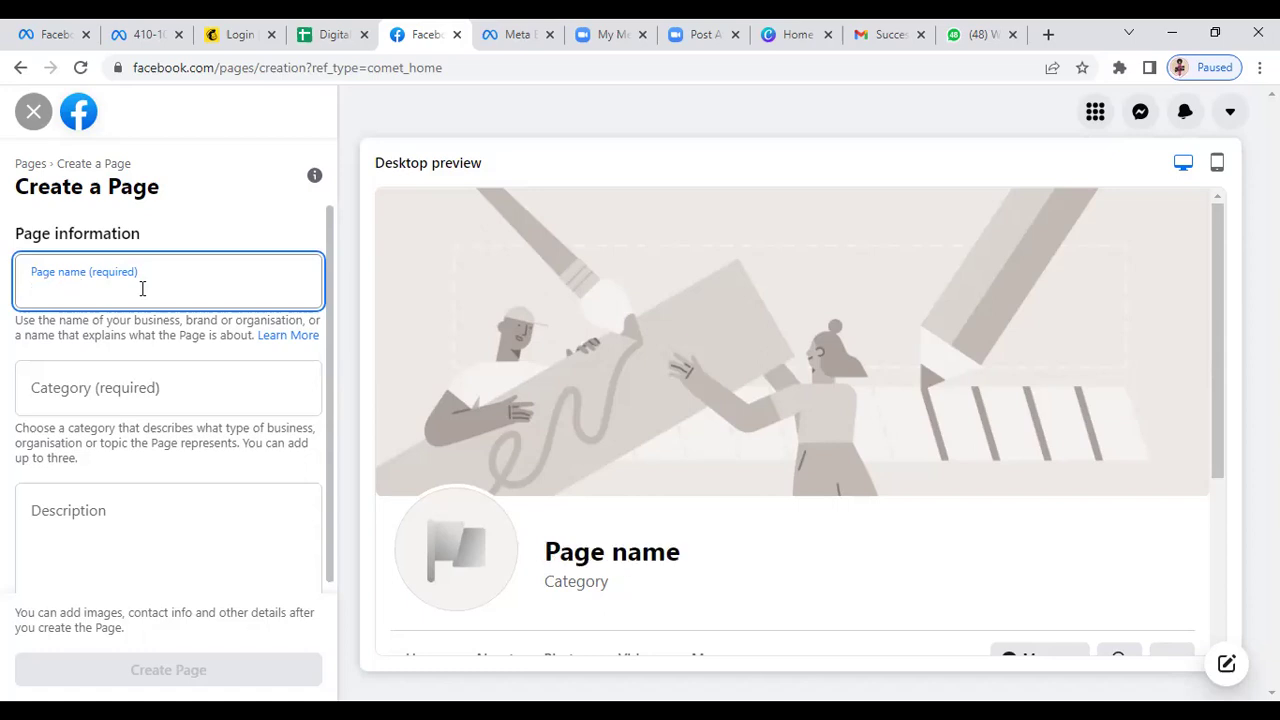
type("Ir")
key("BackSpace")
type("b")
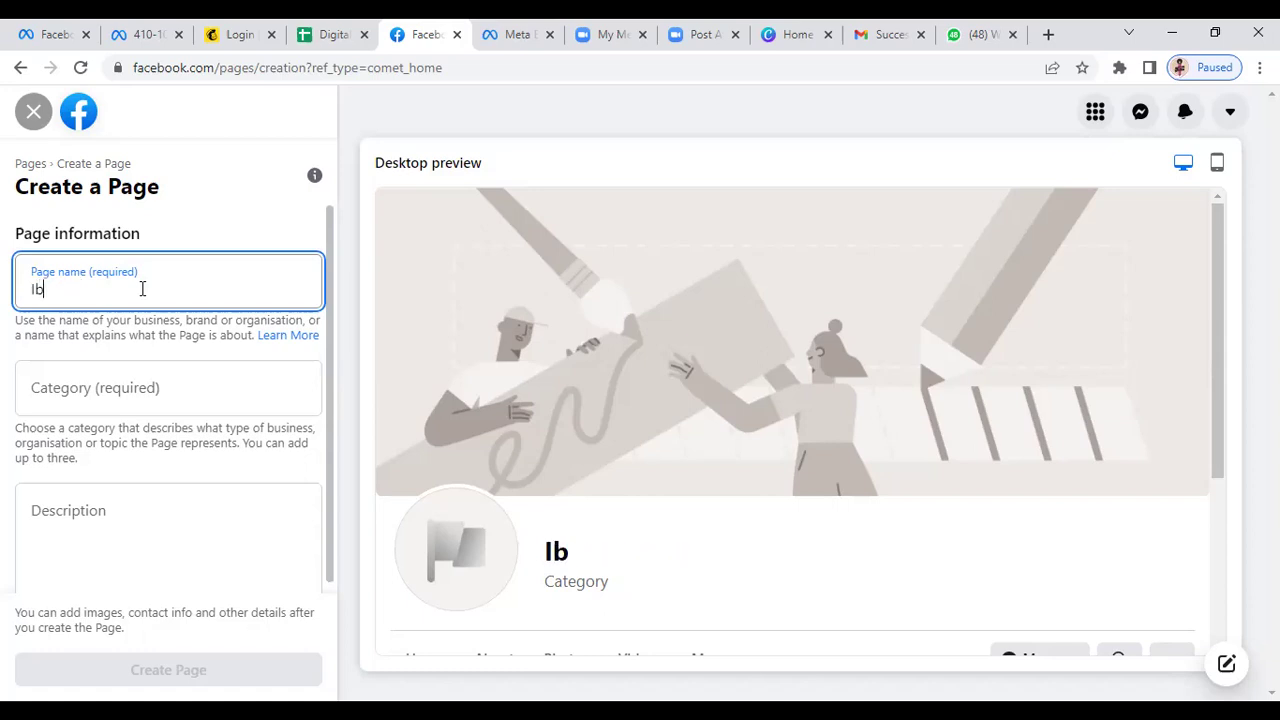
type("rand T")
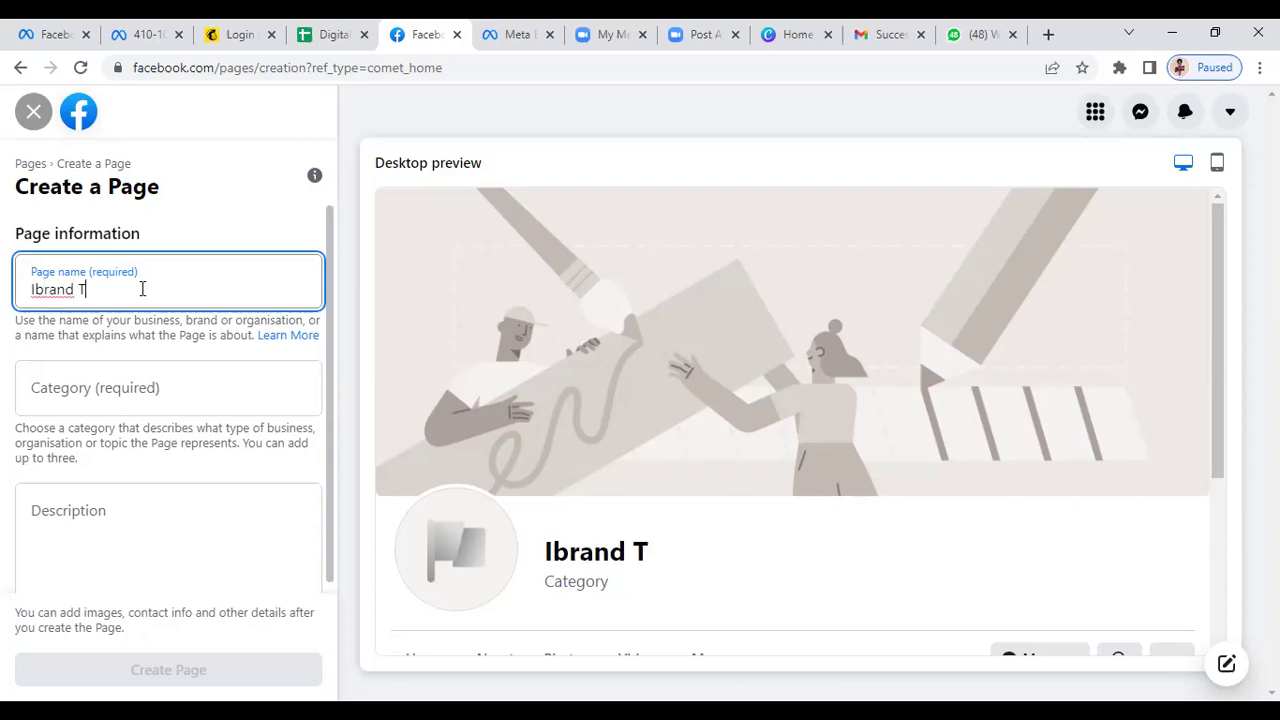
type("shirt")
Search 'clothin' and set the Page category to Clothing (brand).
left_click(112, 384)
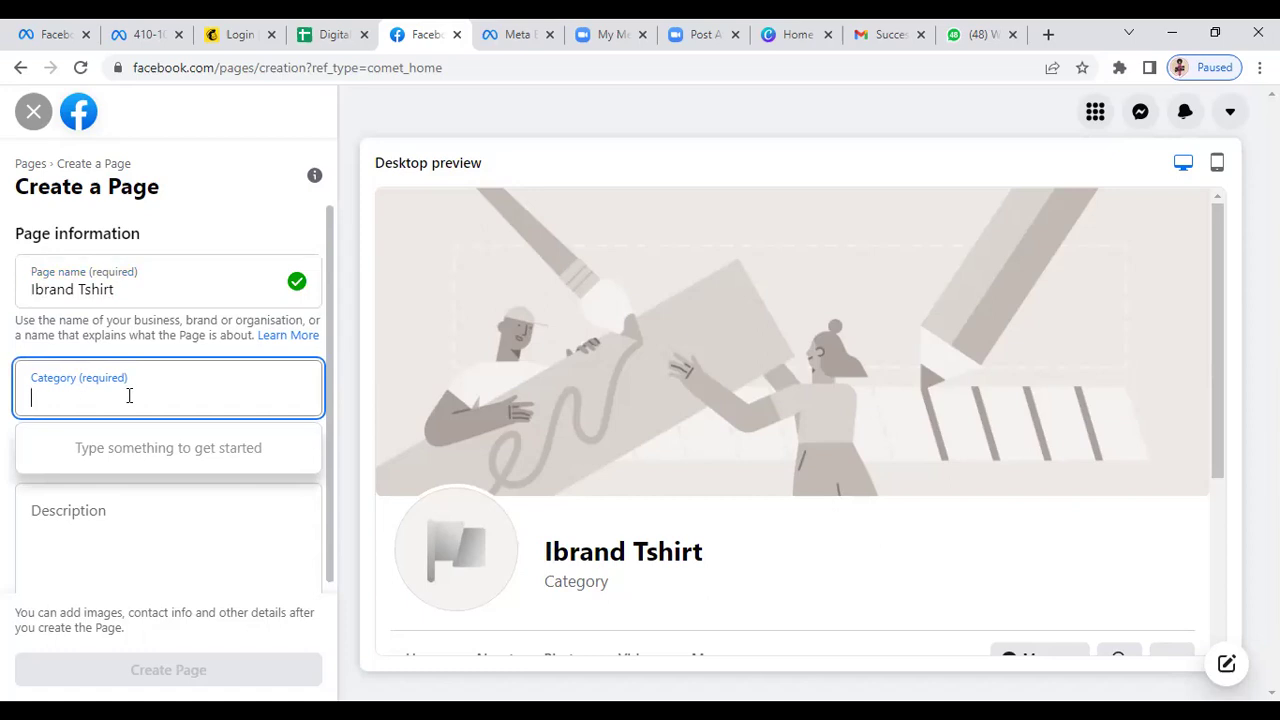
type("clothin")
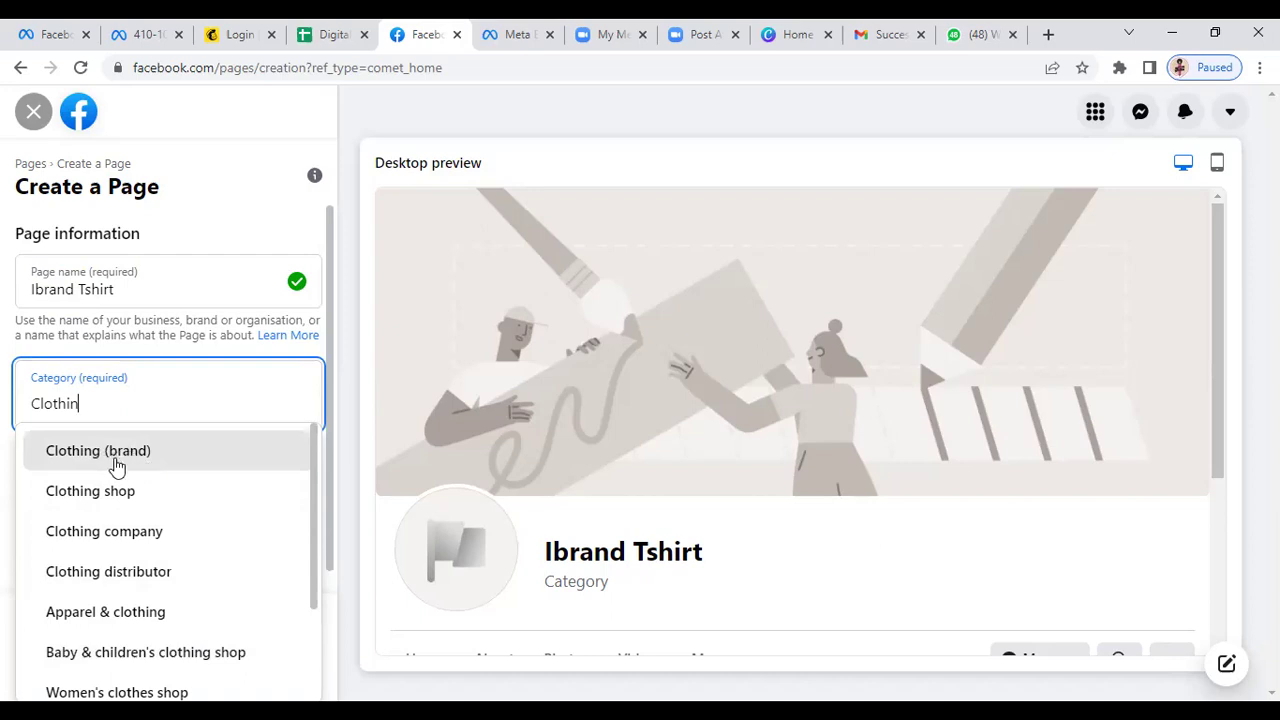
left_click(115, 462)
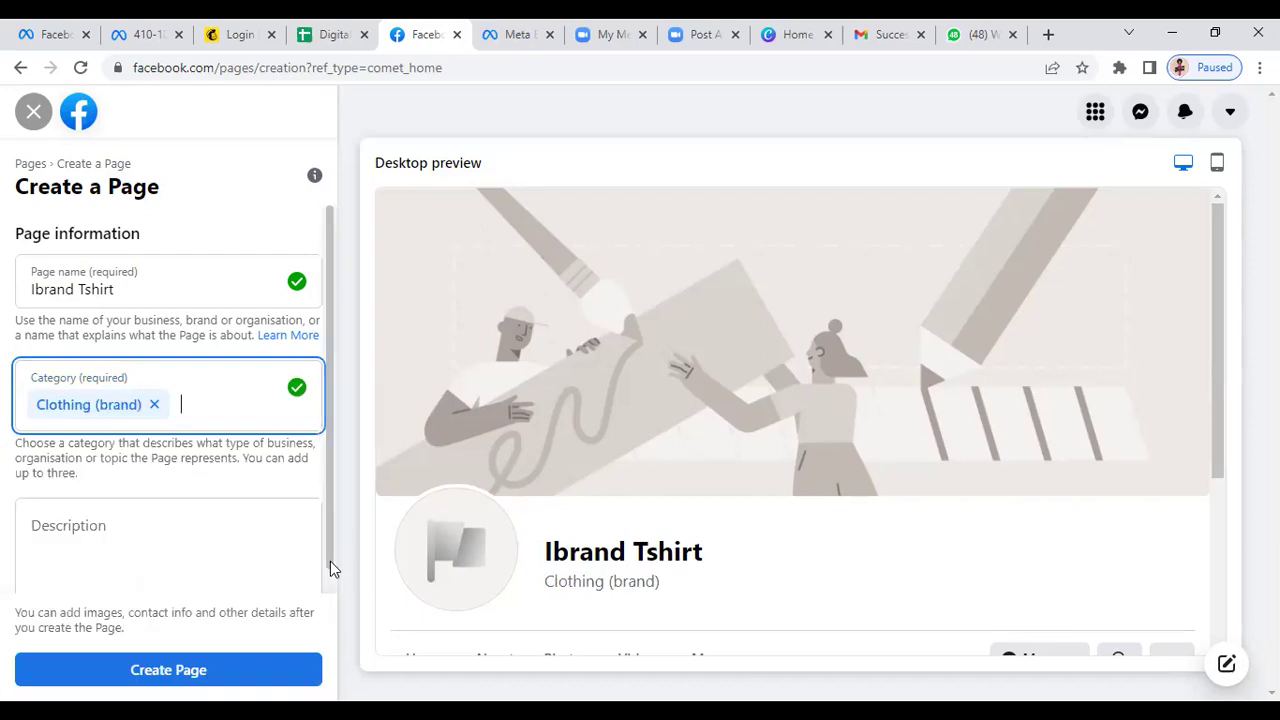
scroll(114, 475, "down", 1)
Write the description 'Ibrand Tshirt is a clothing that deals with a unique designs', fixing 'designs'.
left_click(109, 498)
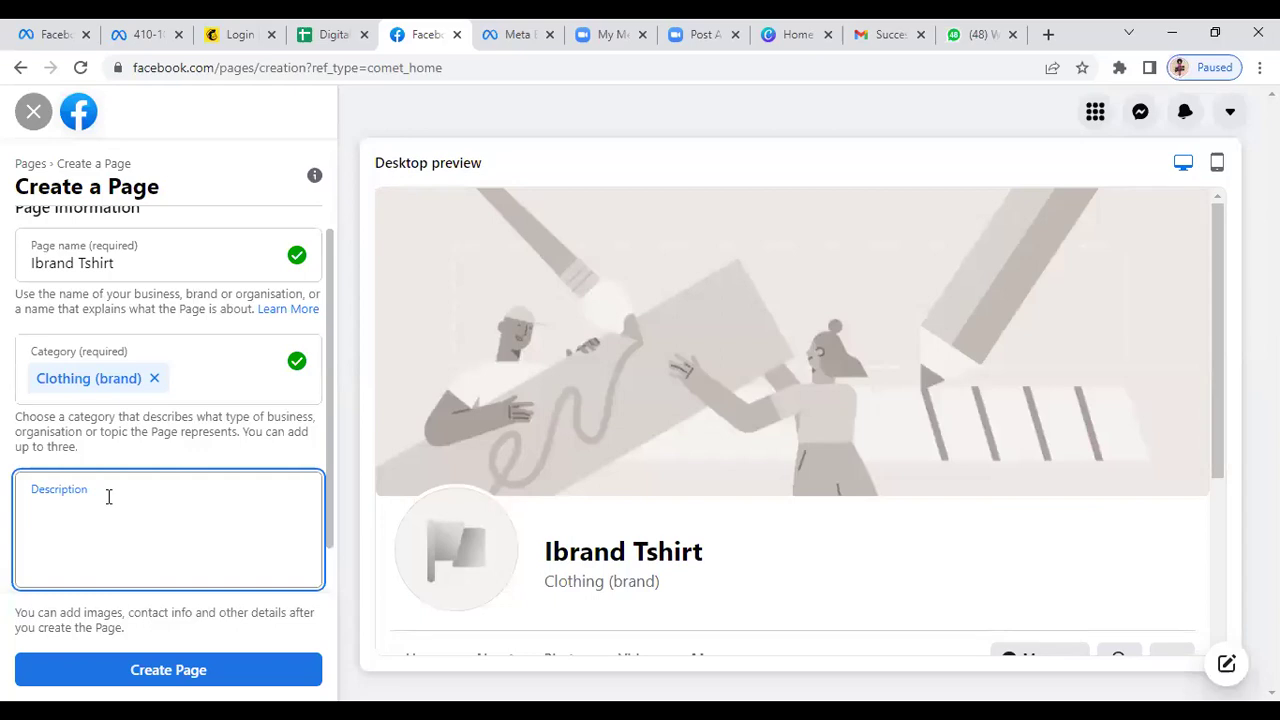
type("Ibrand Tshirt is a c")
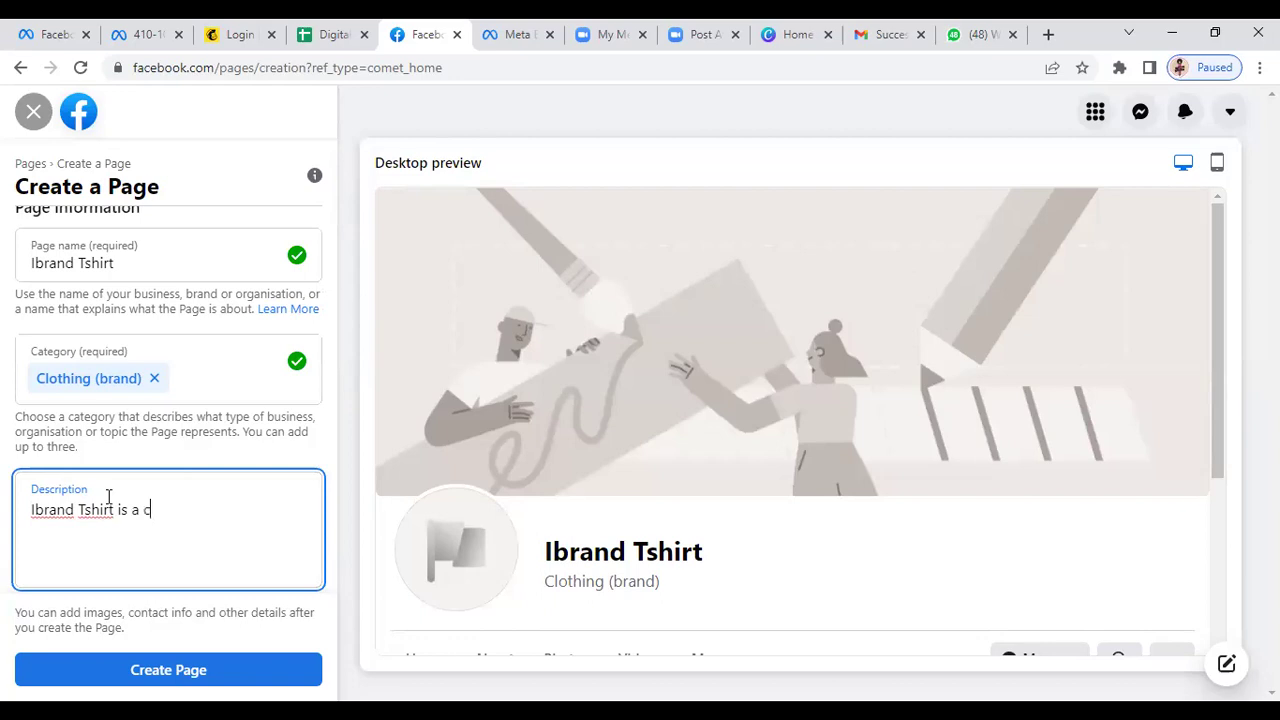
type("lothing that deals ")
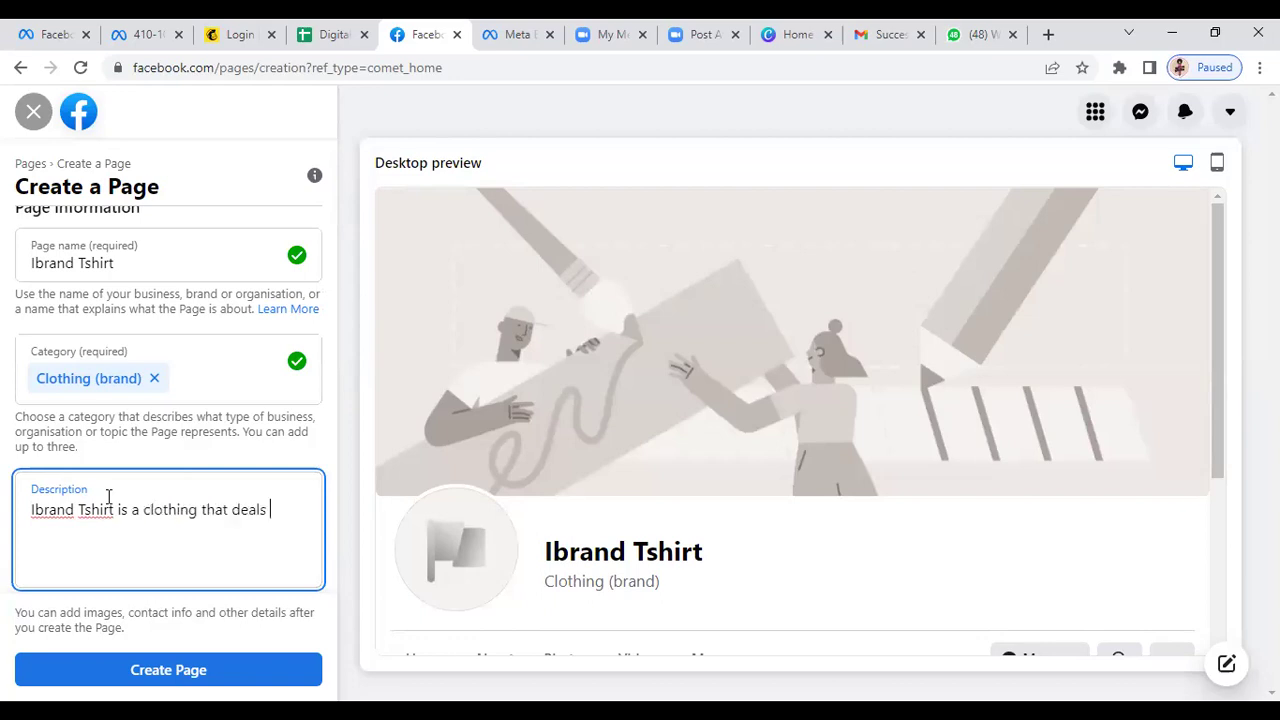
type("w")
type("ith")
type(" a")
type(" uni")
type("q")
type("ue ")
type("desi")
type("ng")
type("s")
key("BackSpace")
key("BackSpace")
key("BackSpace")
key("BackSpace")
key("BackSpace")
type("sigh")
key("BackSpace")
type("gns")
key("BackSpace")
key("BackSpace")
key("BackSpace")
type("ns")
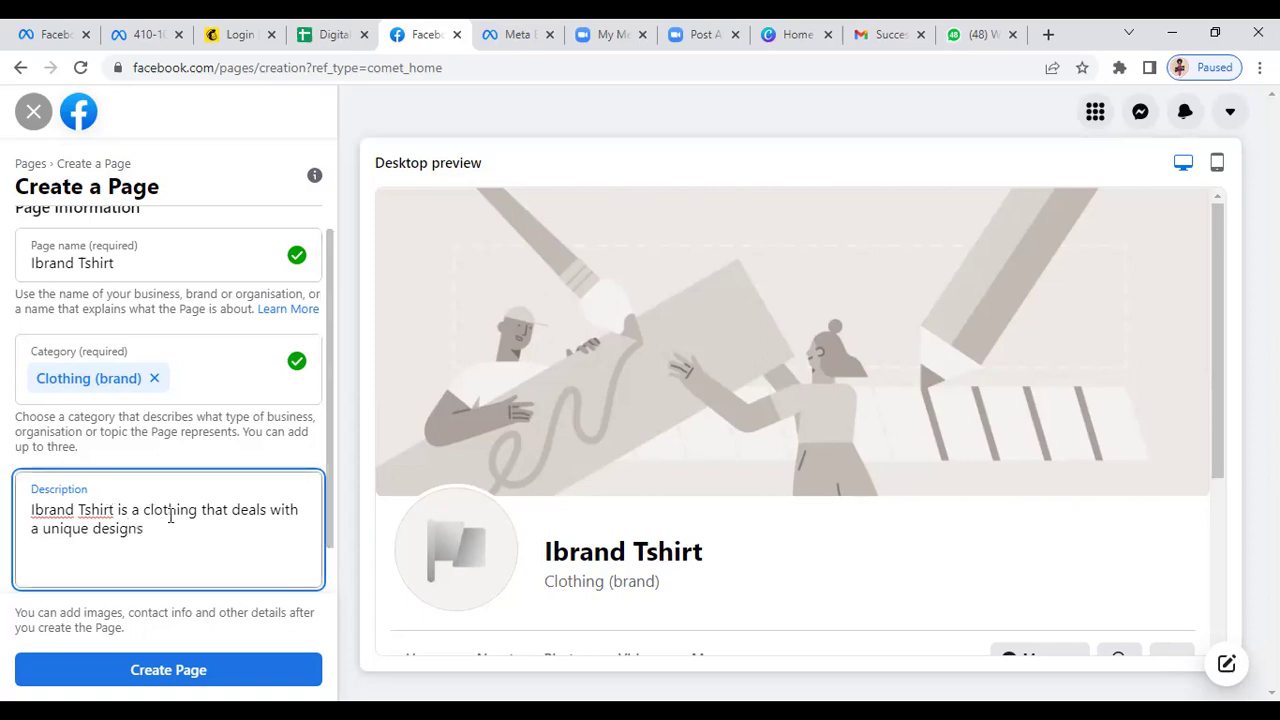
Correct 'Tshirt' to 'T shirt' in the description using the spelling suggestion.
left_click(170, 513)
right_click(155, 510)
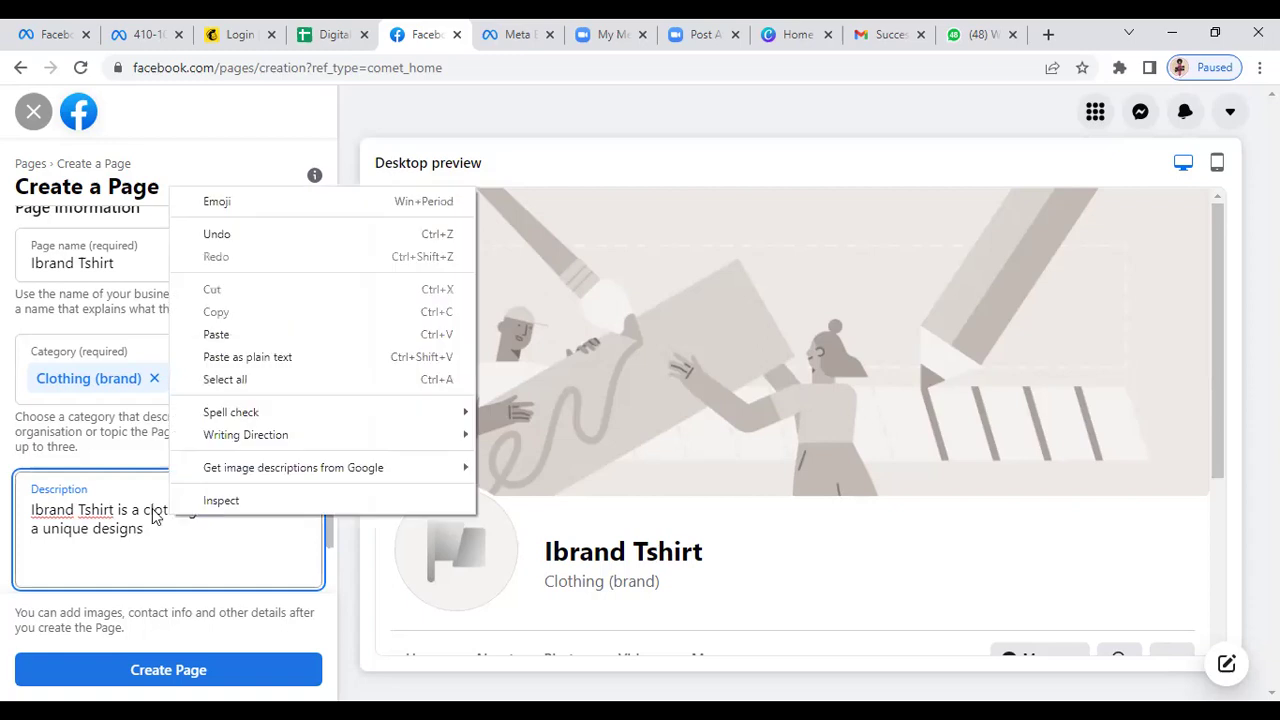
left_click(152, 510)
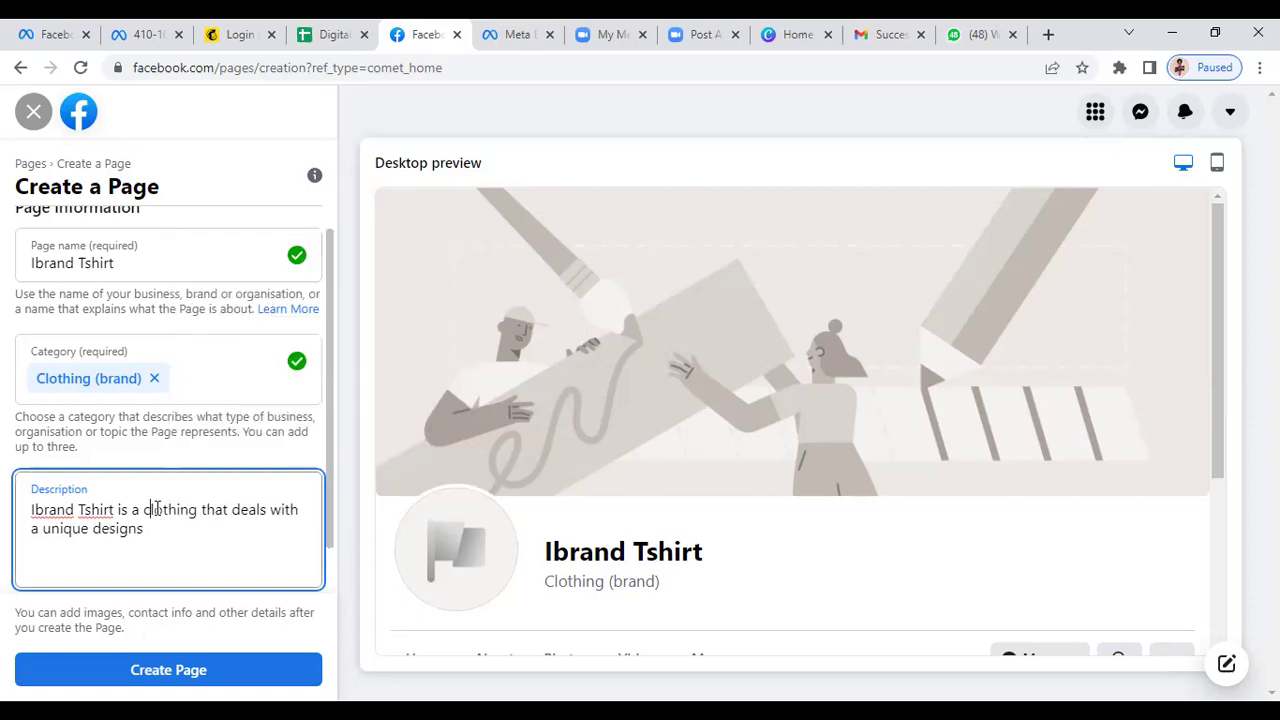
left_click(91, 512)
key("shift+F10")
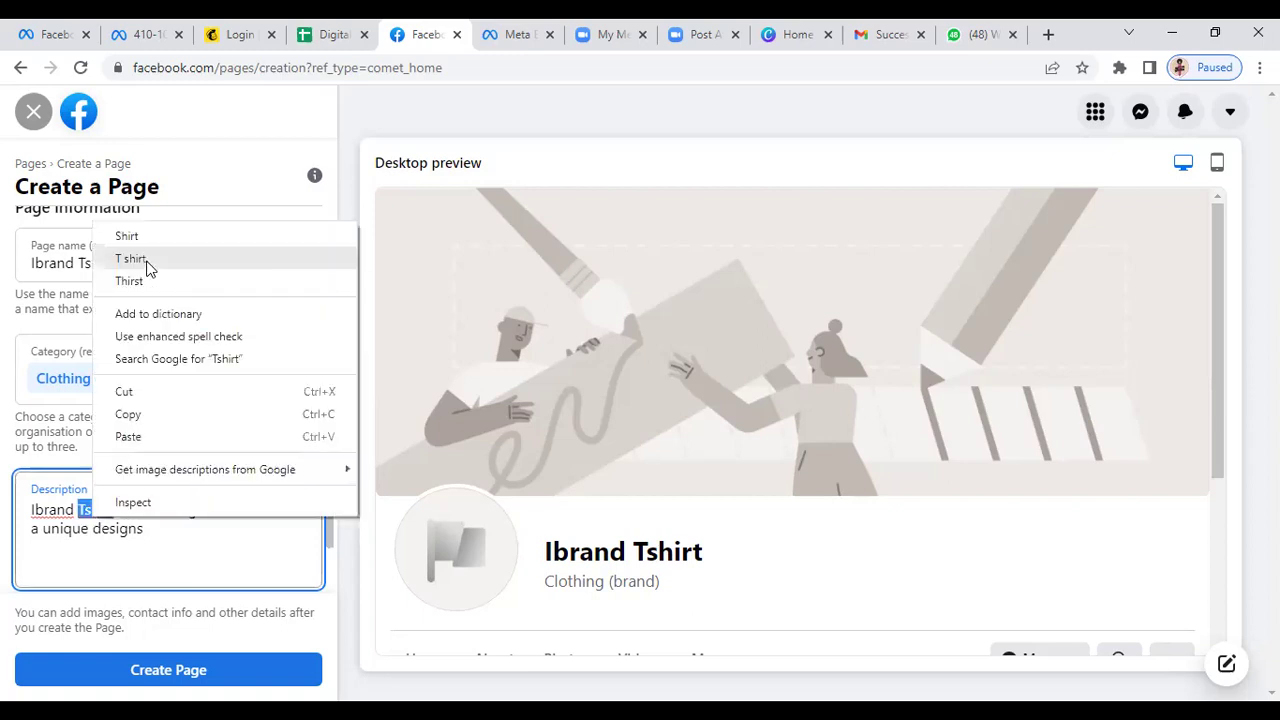
key("Return")
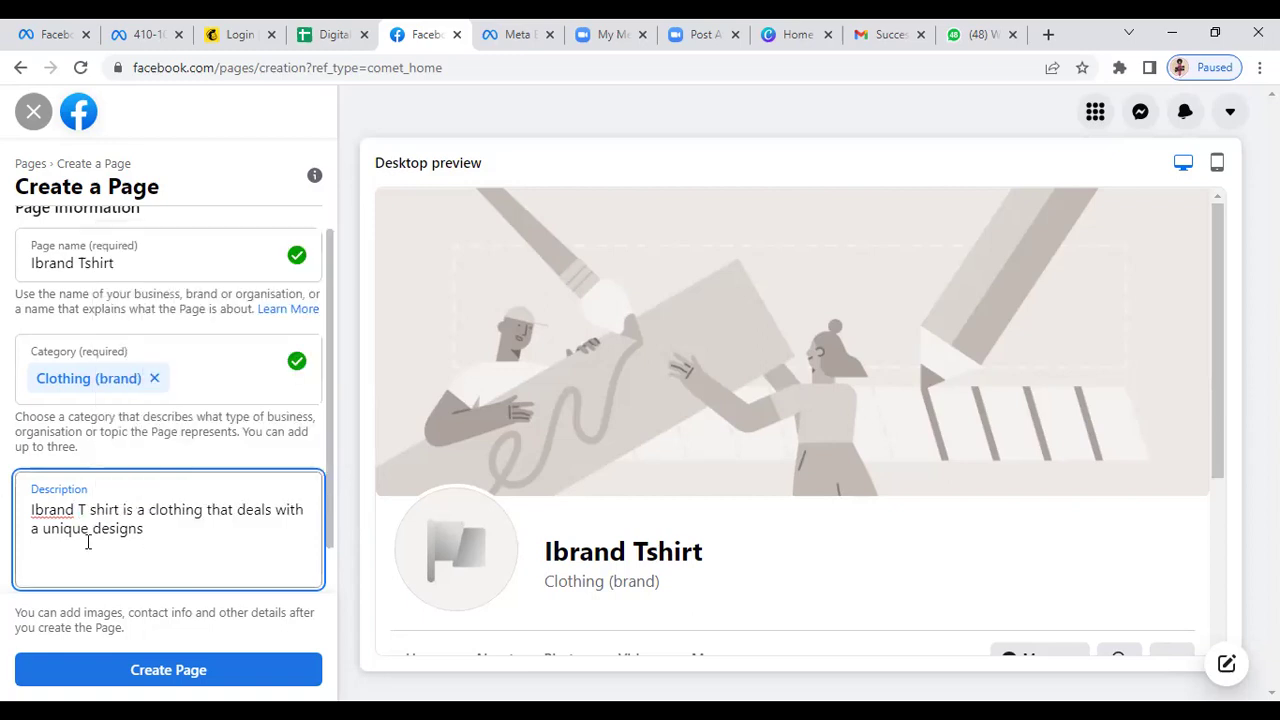
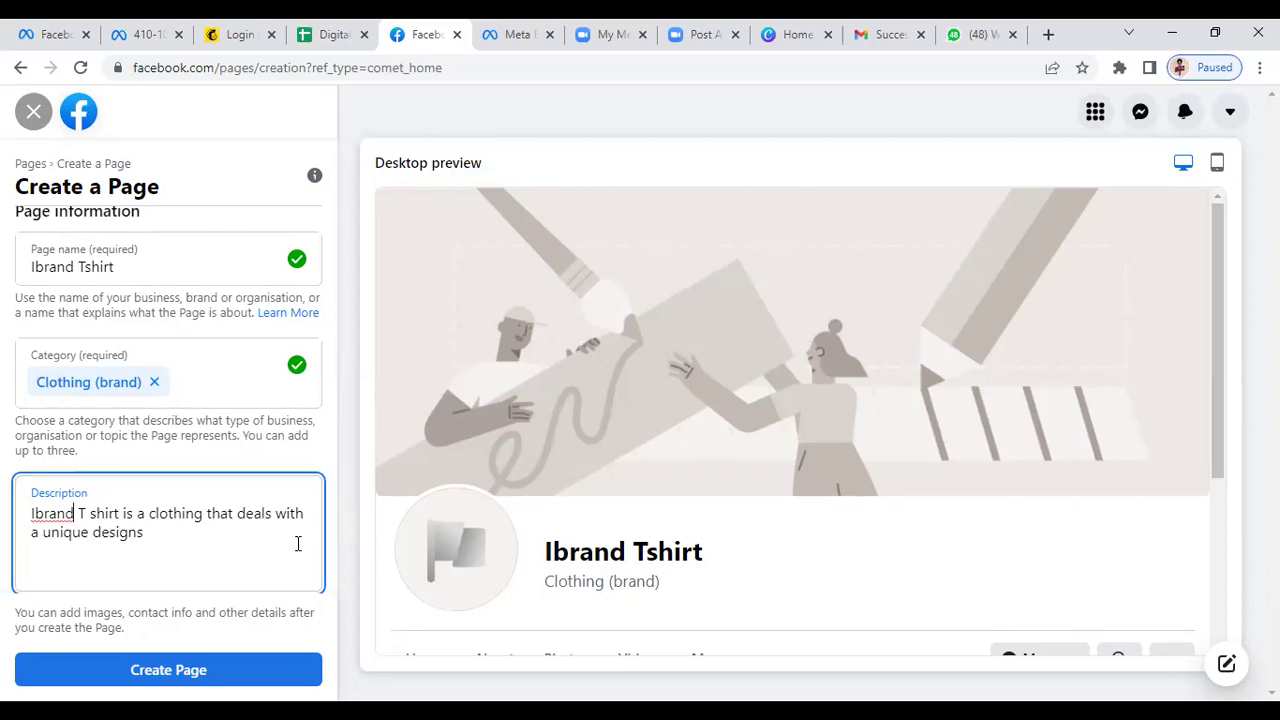
Select the word 'Ibrand' at the start of the description to begin rewording it.
key("ctrl+shift+Right")
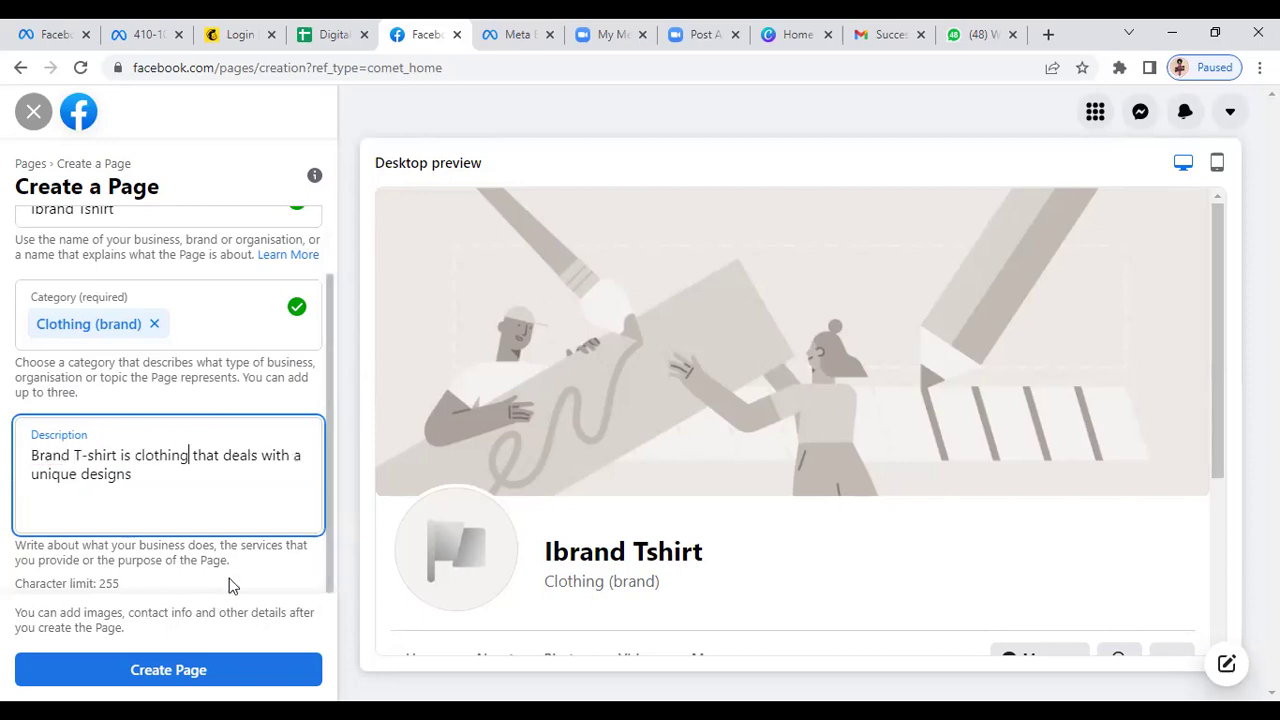
Create the Ibrand Tshirt page, scroll to the Images section and cancel the profile-picture file choice.
left_click(201, 679)
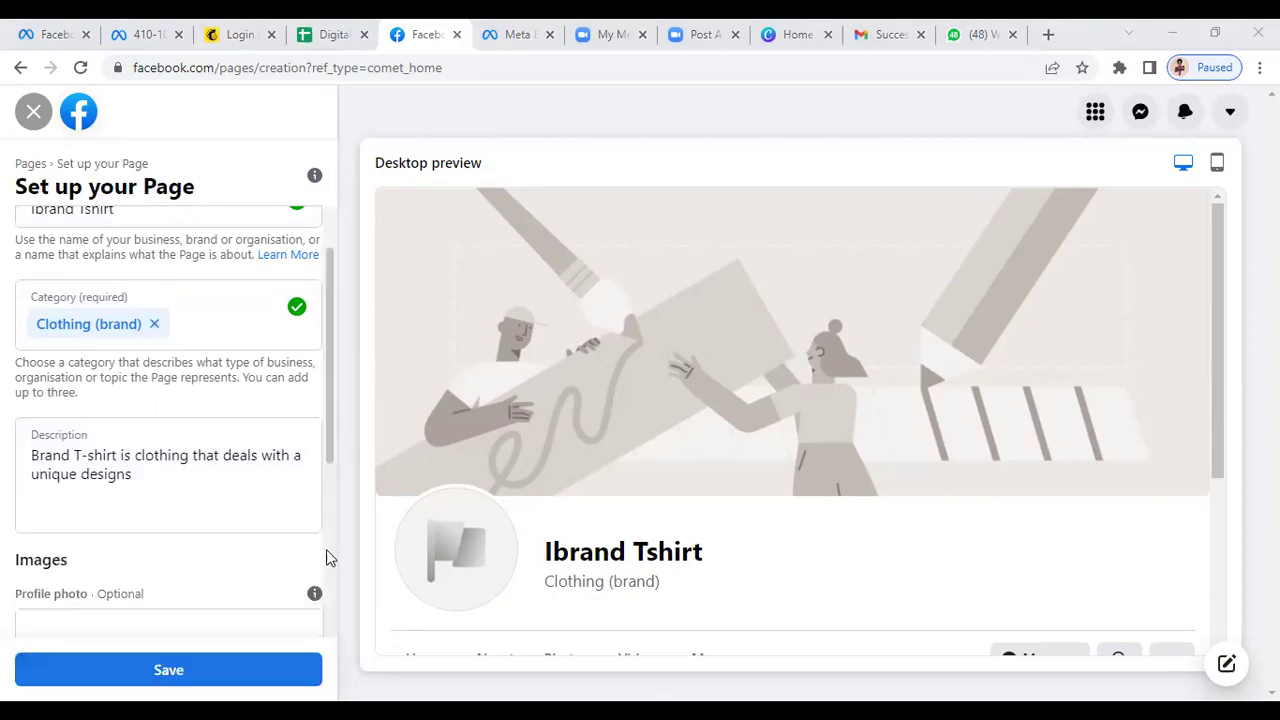
scroll(322, 622, "down", 3)
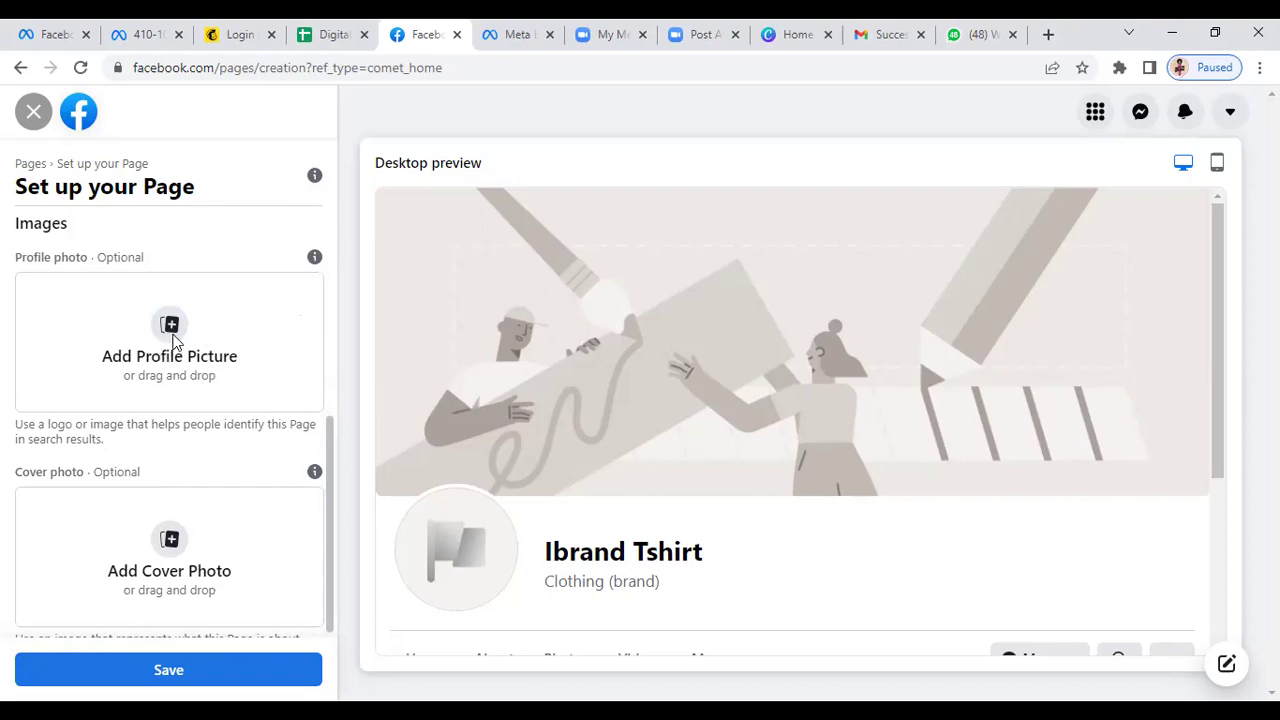
left_click(172, 340)
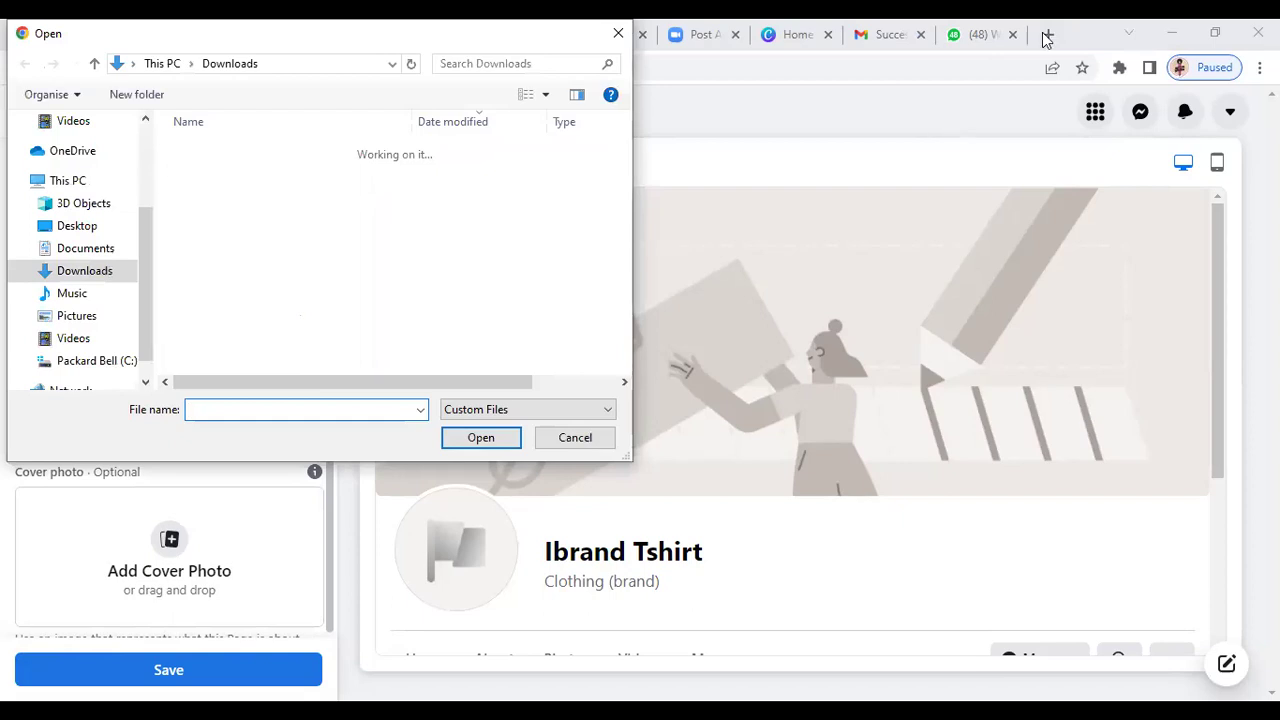
key("Escape")
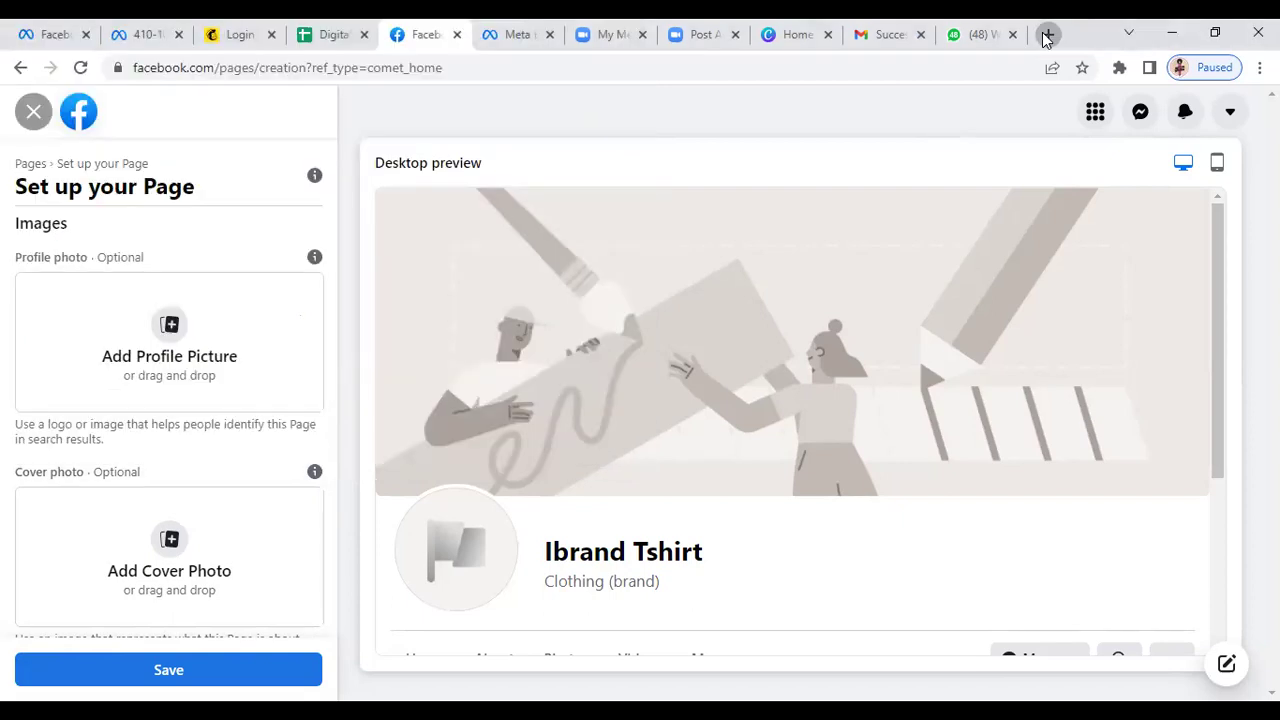
left_click(1045, 36)
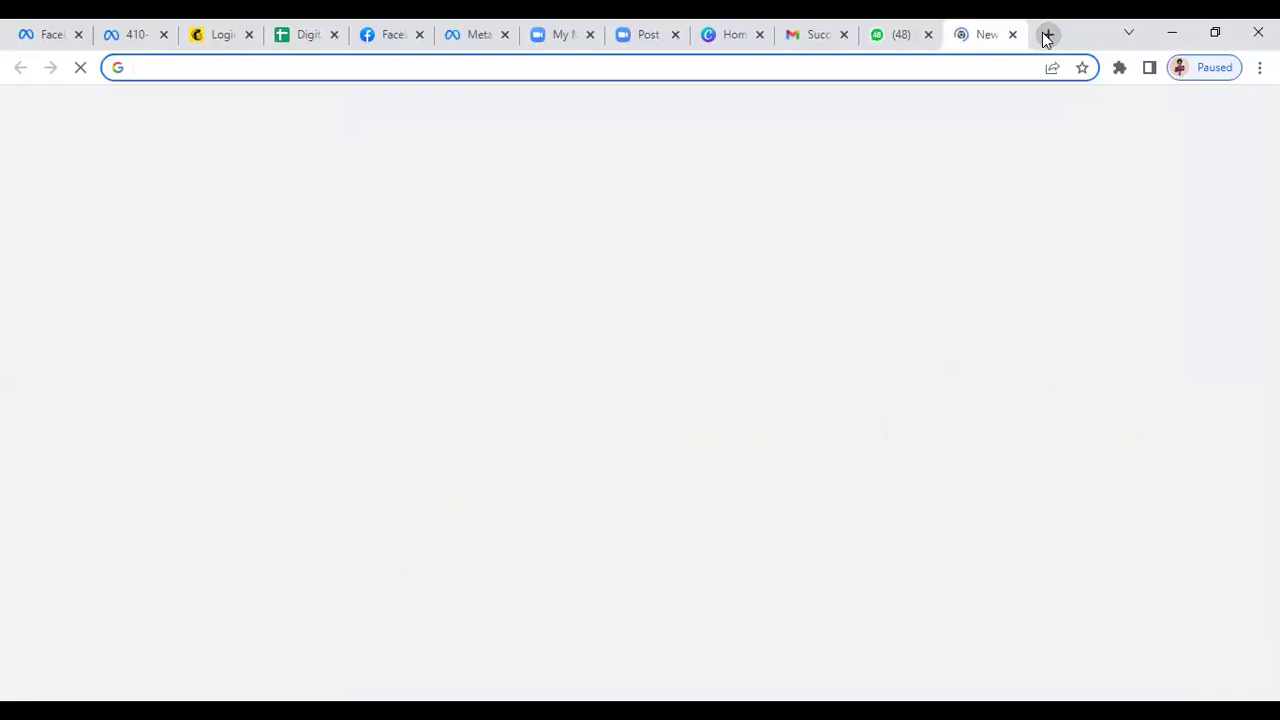
Search Google for 't shirt' from the new tab's address bar.
type("t shi")
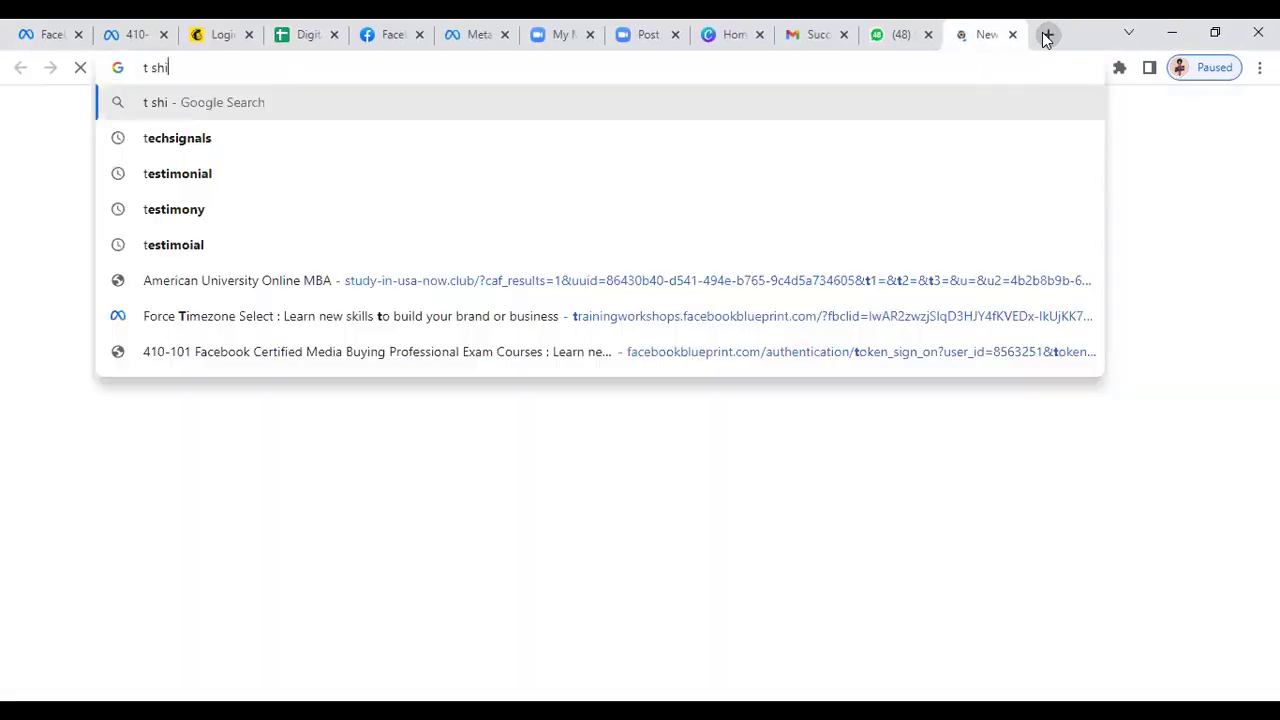
type("rt")
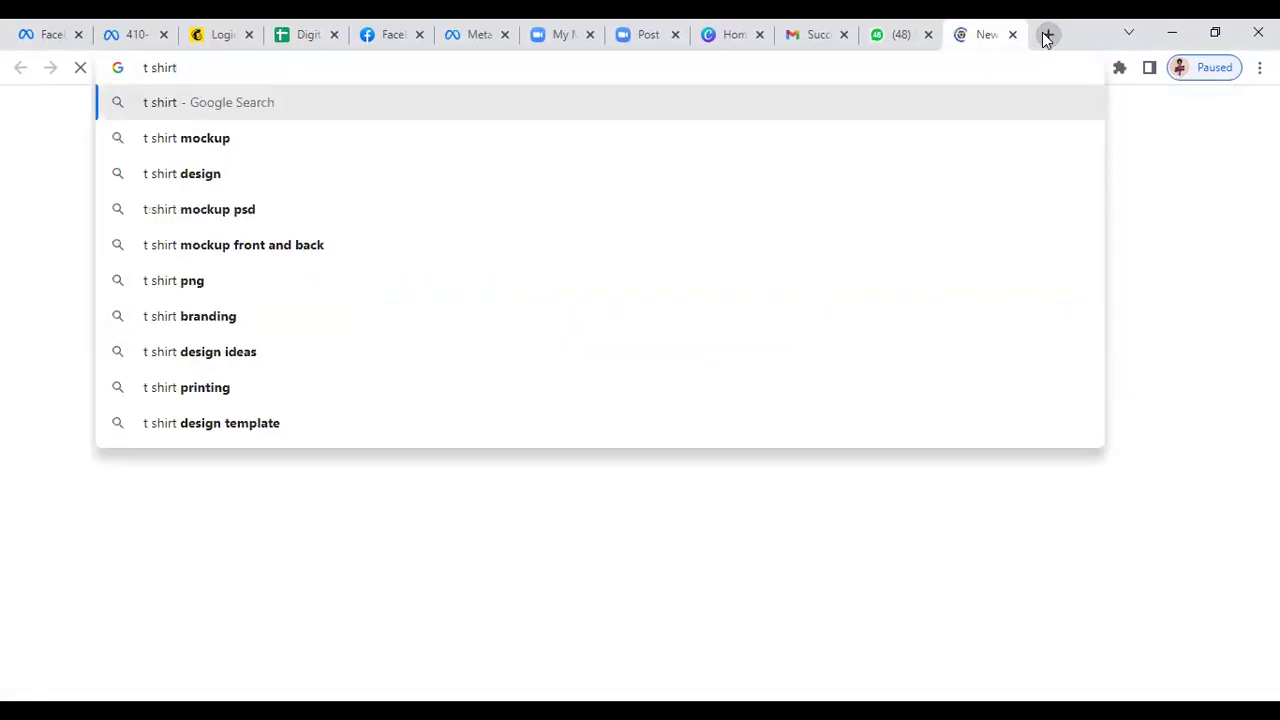
key("Return")
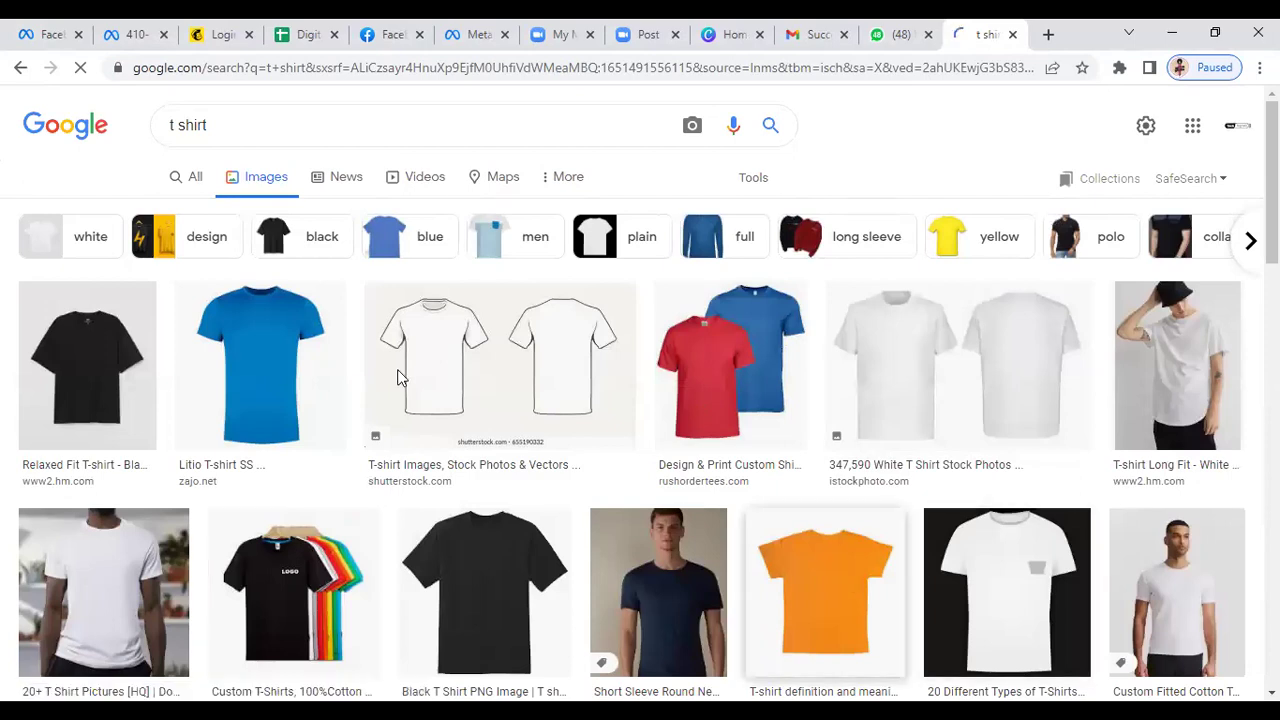
Save the orange T-shirt image from its preview into Downloads.
left_click(624, 404)
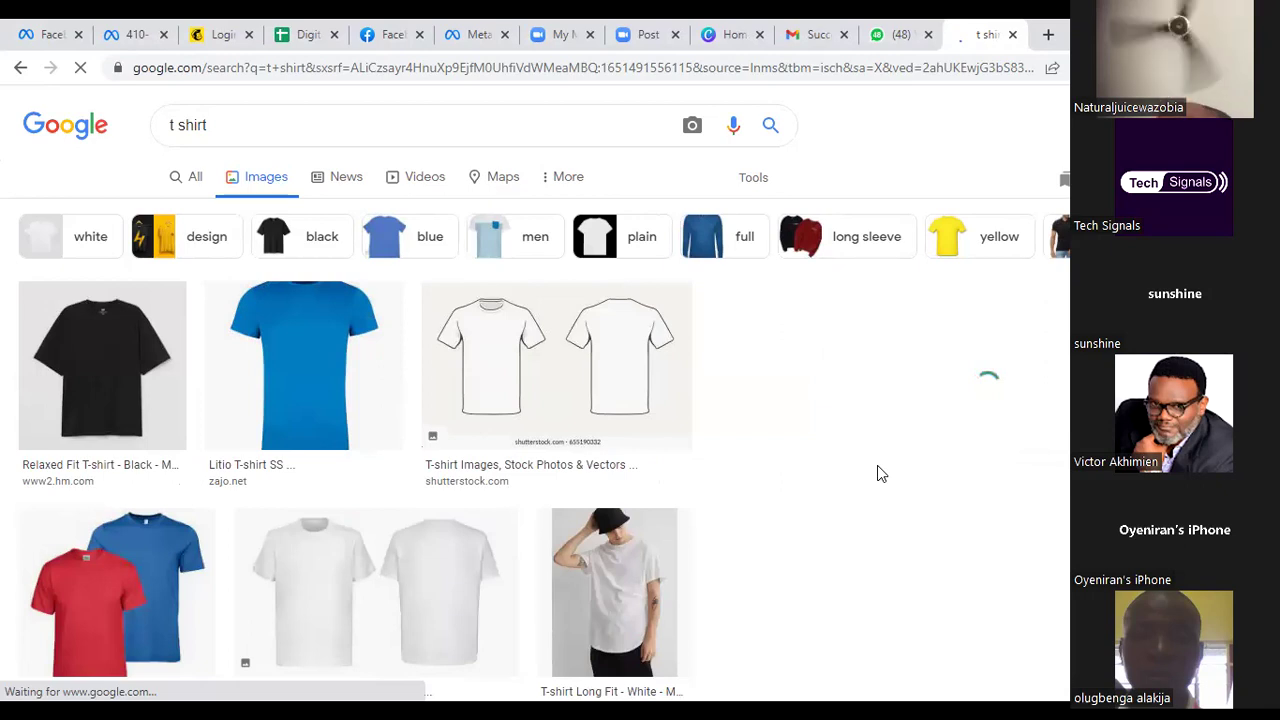
scroll(583, 545, "down", 2)
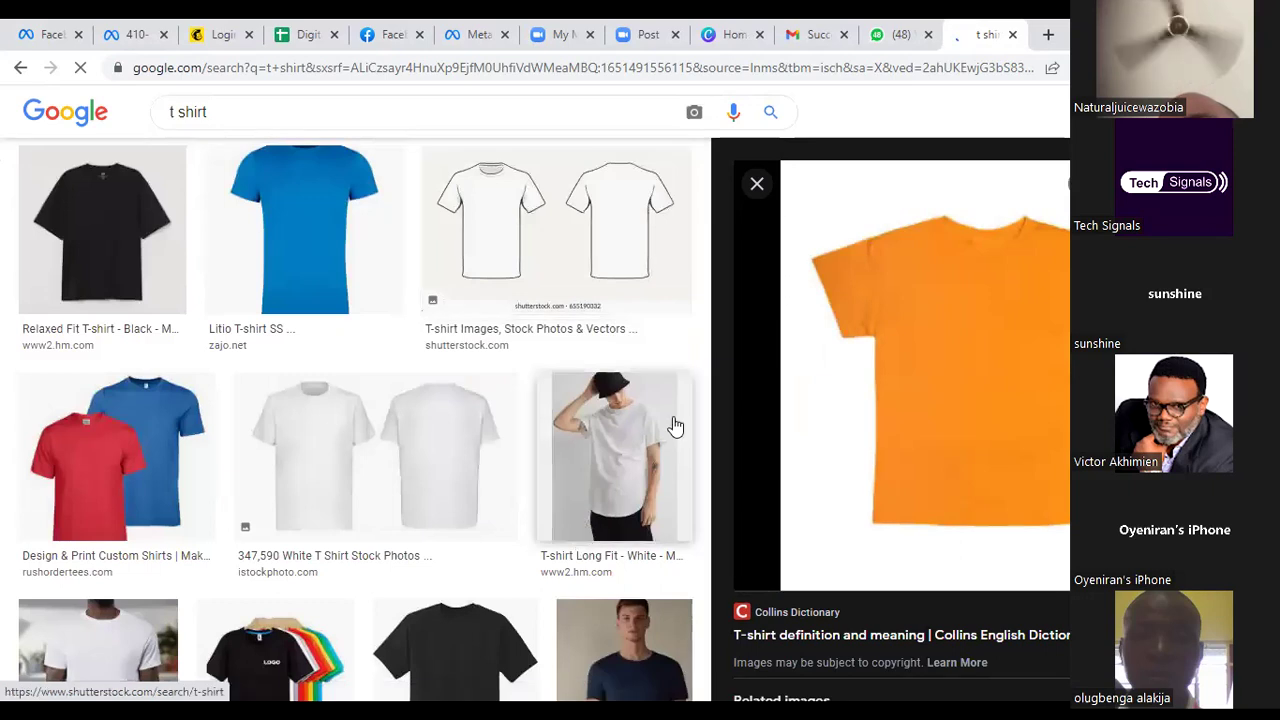
right_click(798, 245)
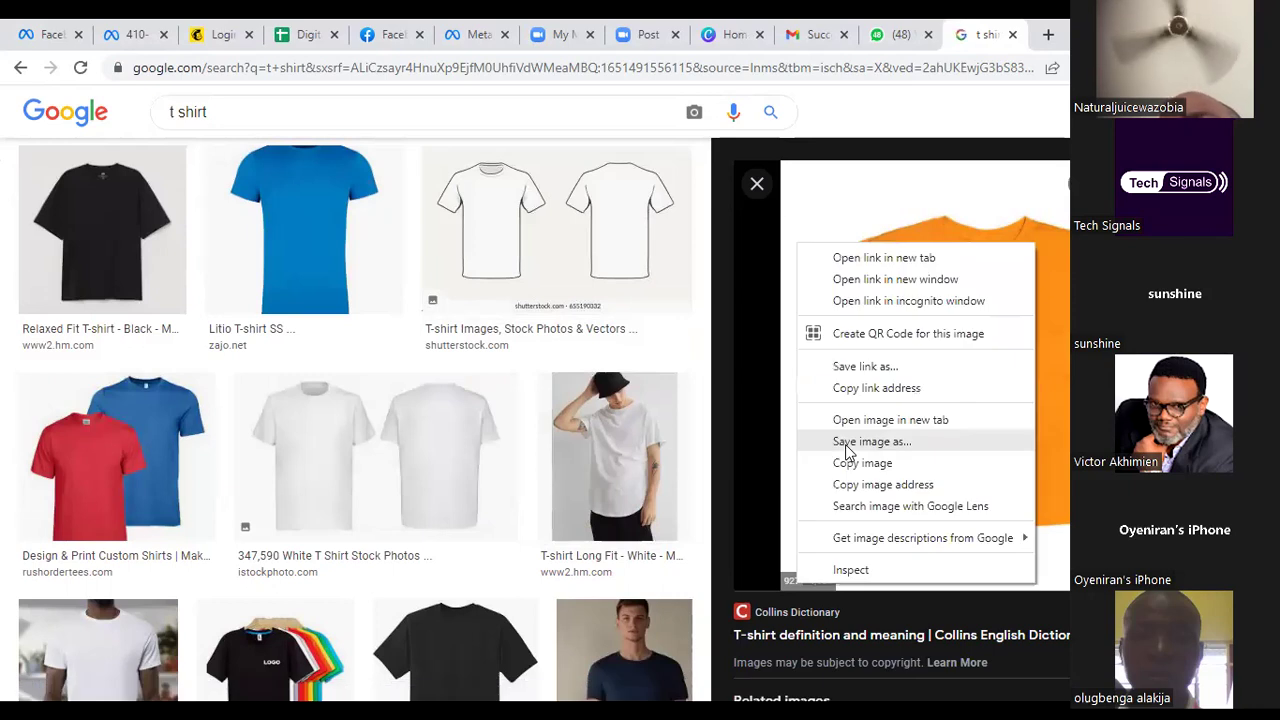
left_click(848, 452)
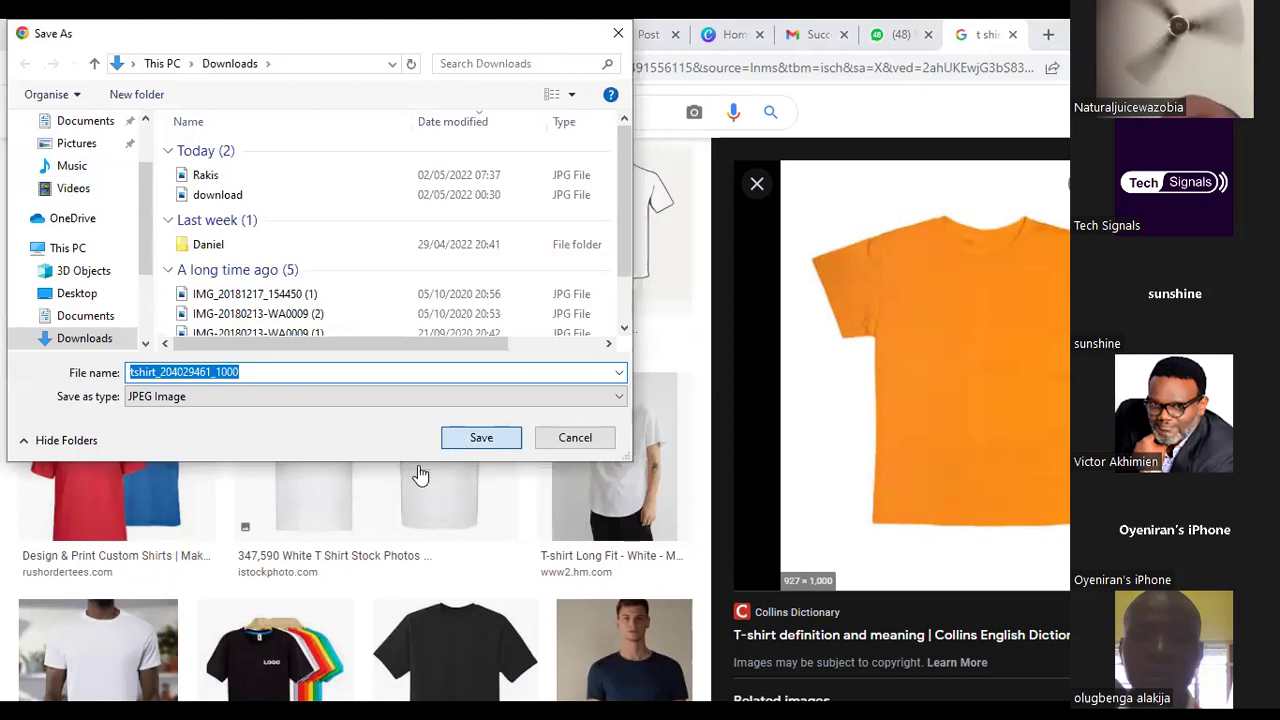
key("Return")
left_click(508, 491)
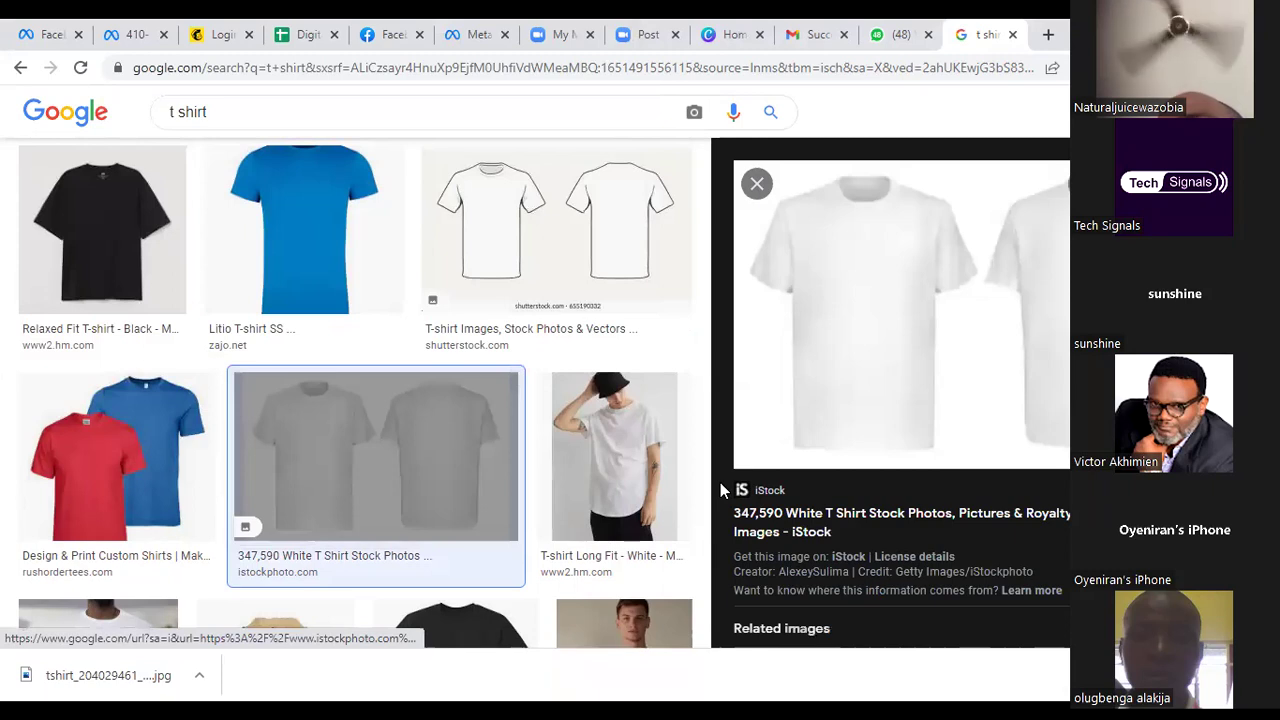
right_click(760, 347)
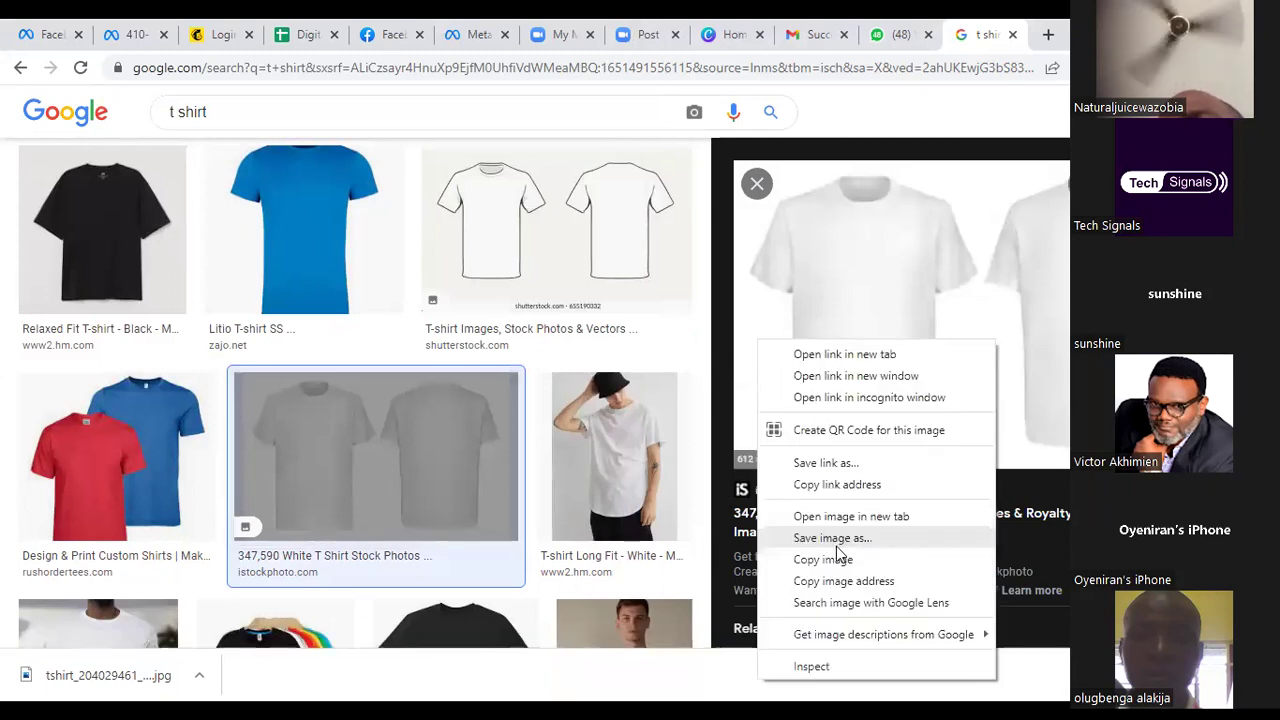
left_click(712, 349)
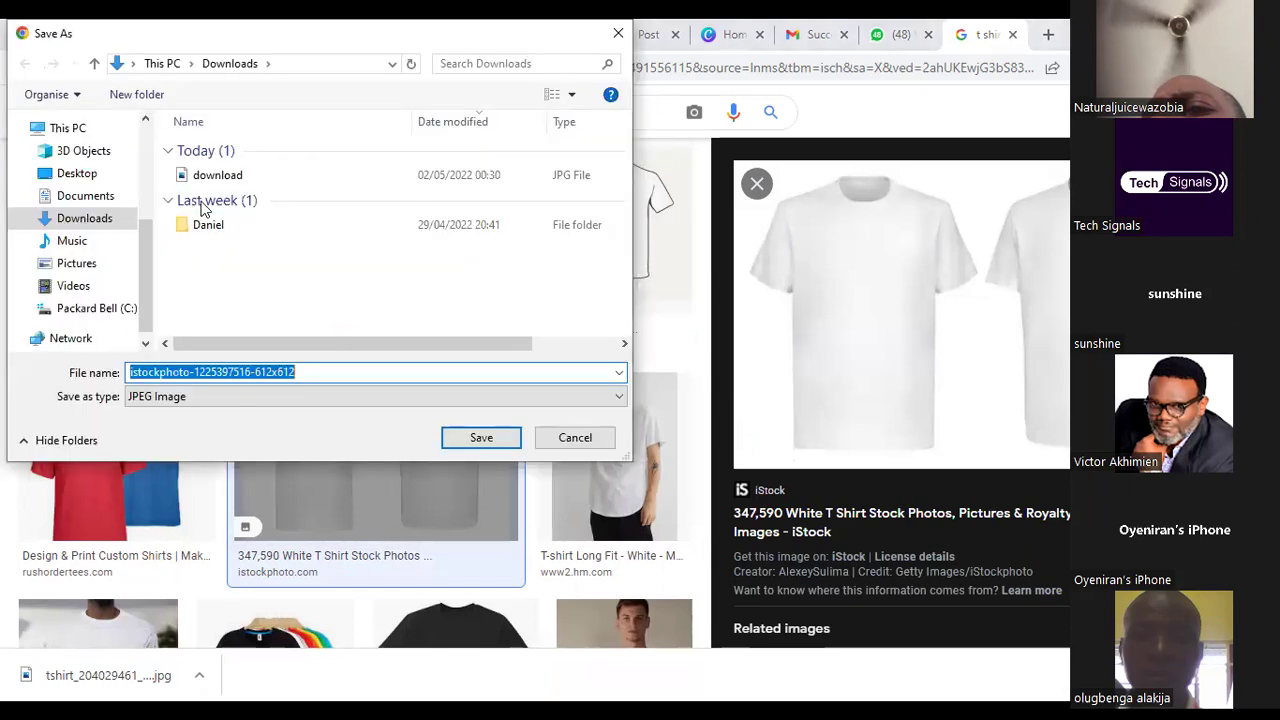
left_click(478, 440)
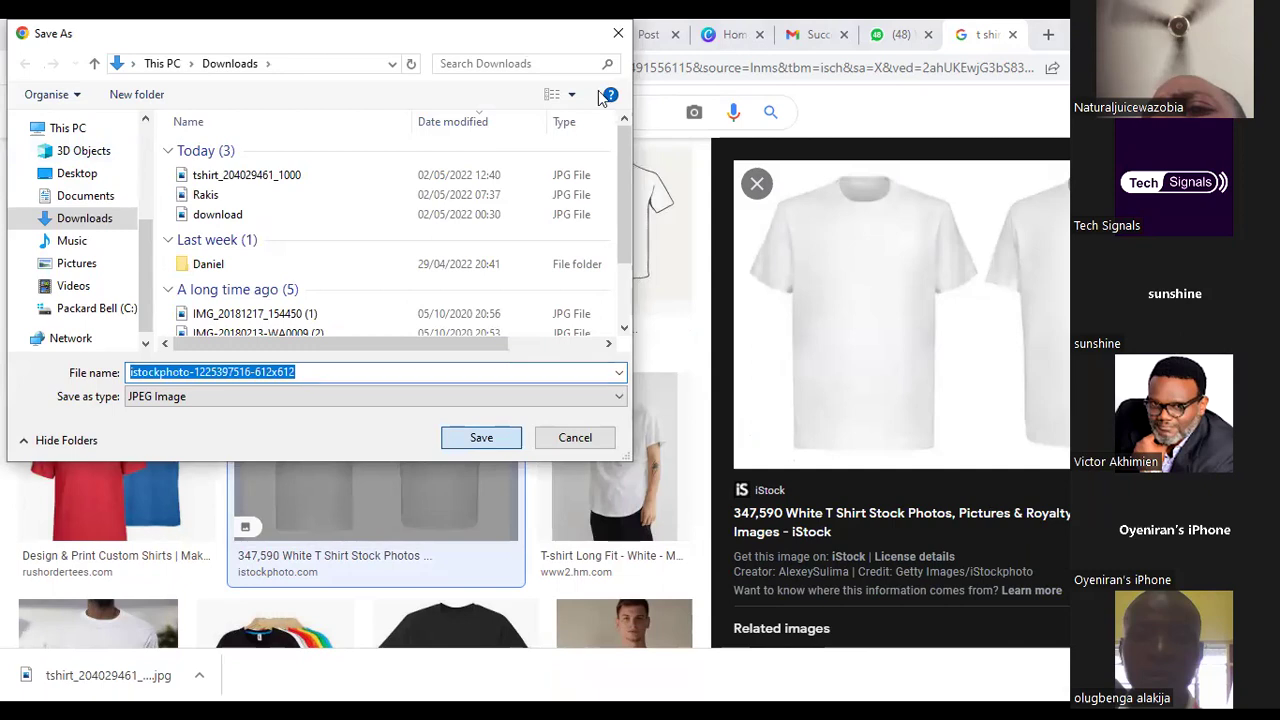
key("Return")
left_click(370, 31)
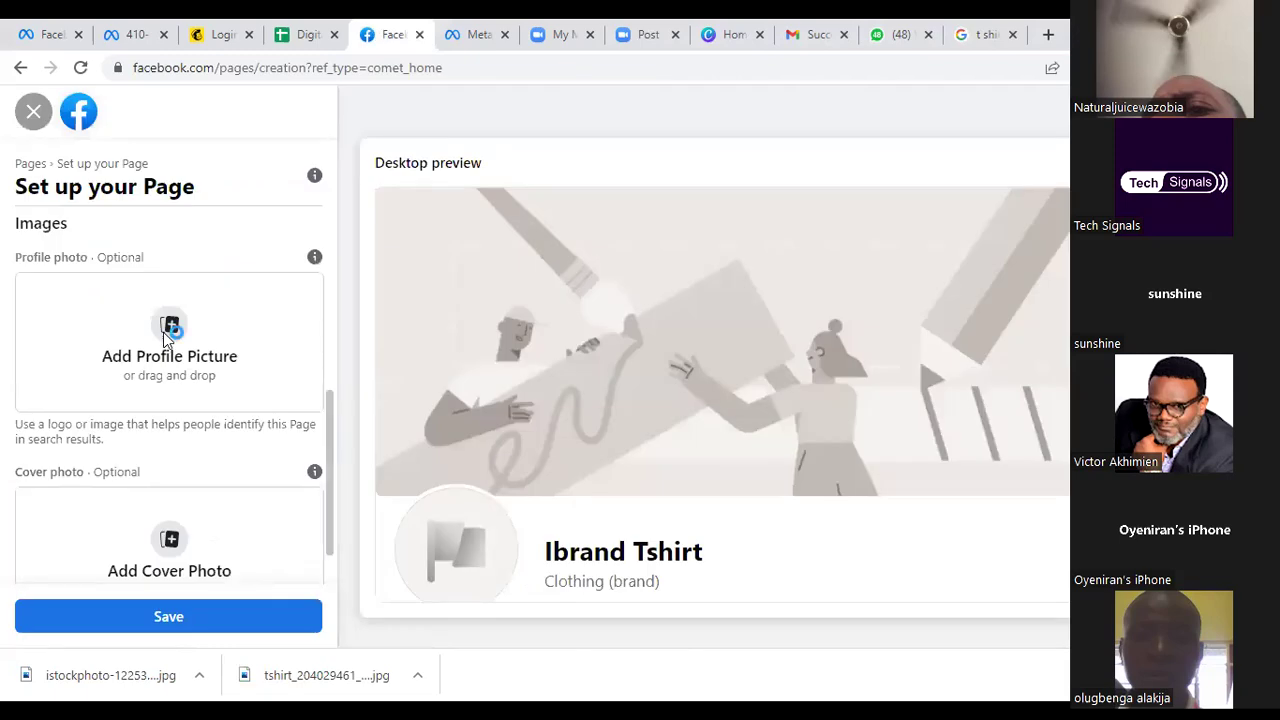
Upload tshirt_204029461_1000 as the profile photo and the istockphoto white T-shirts image as cover.
left_click(165, 340)
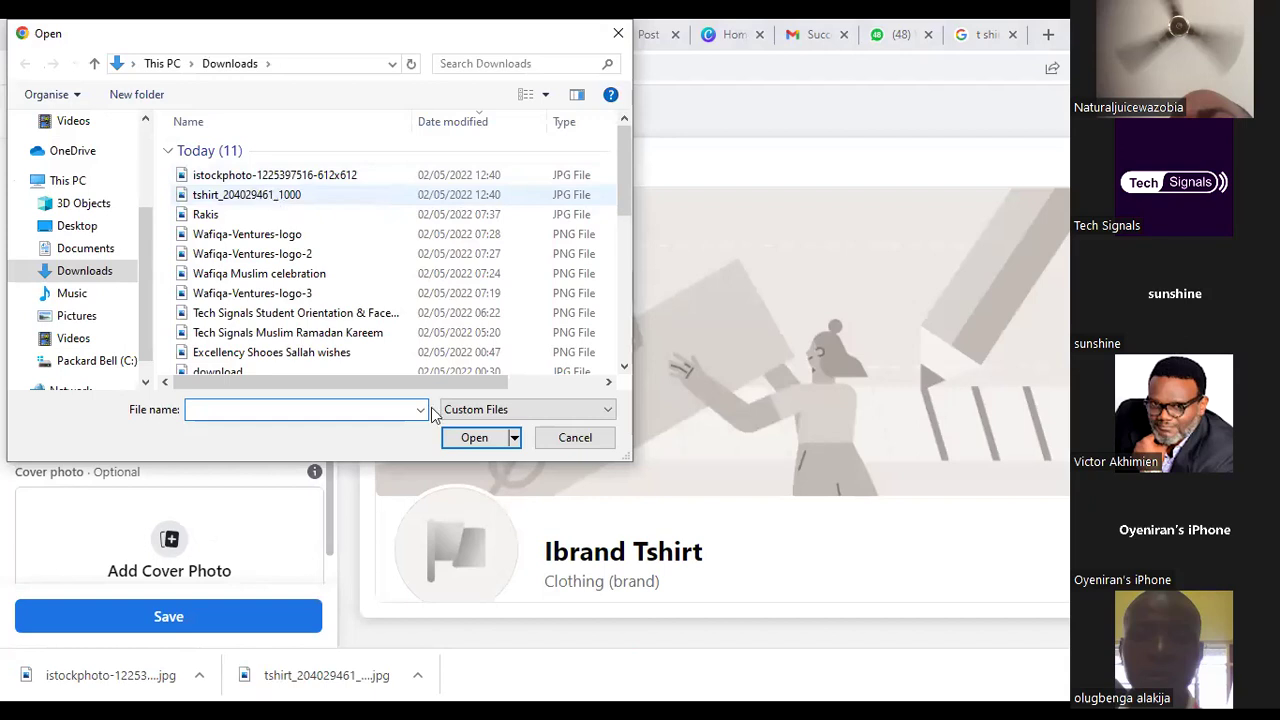
key("Down")
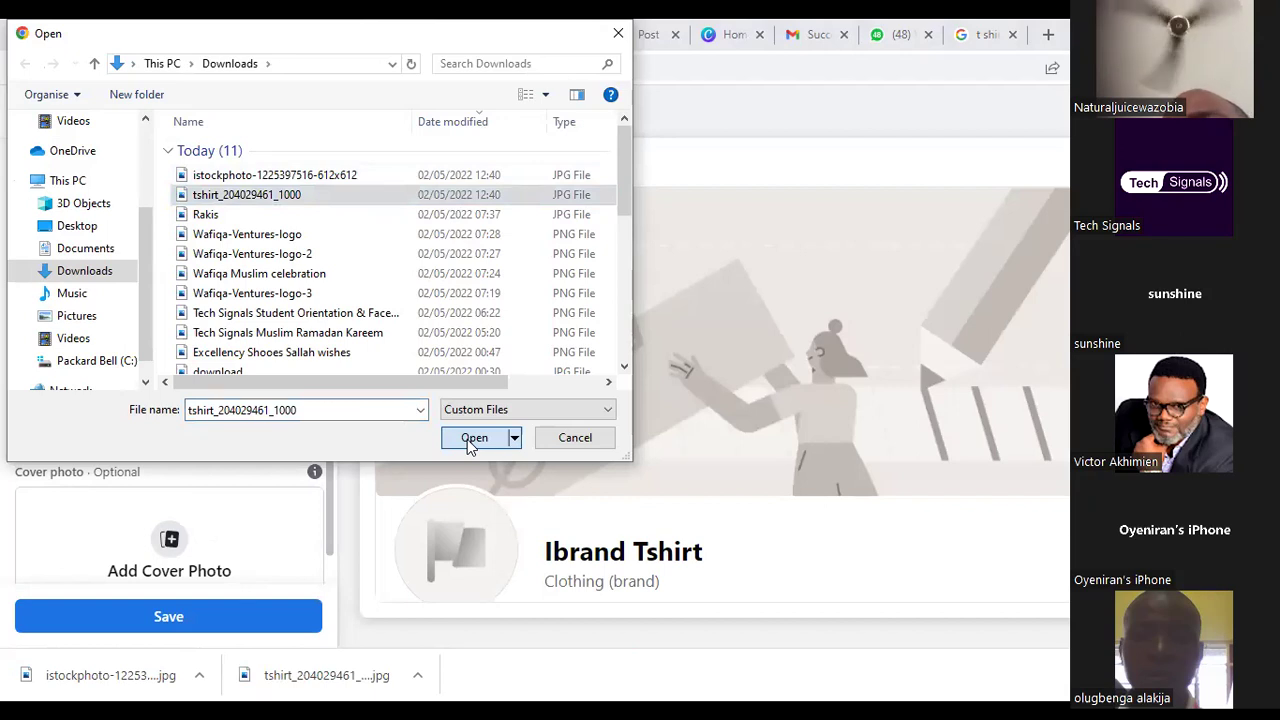
left_click(467, 439)
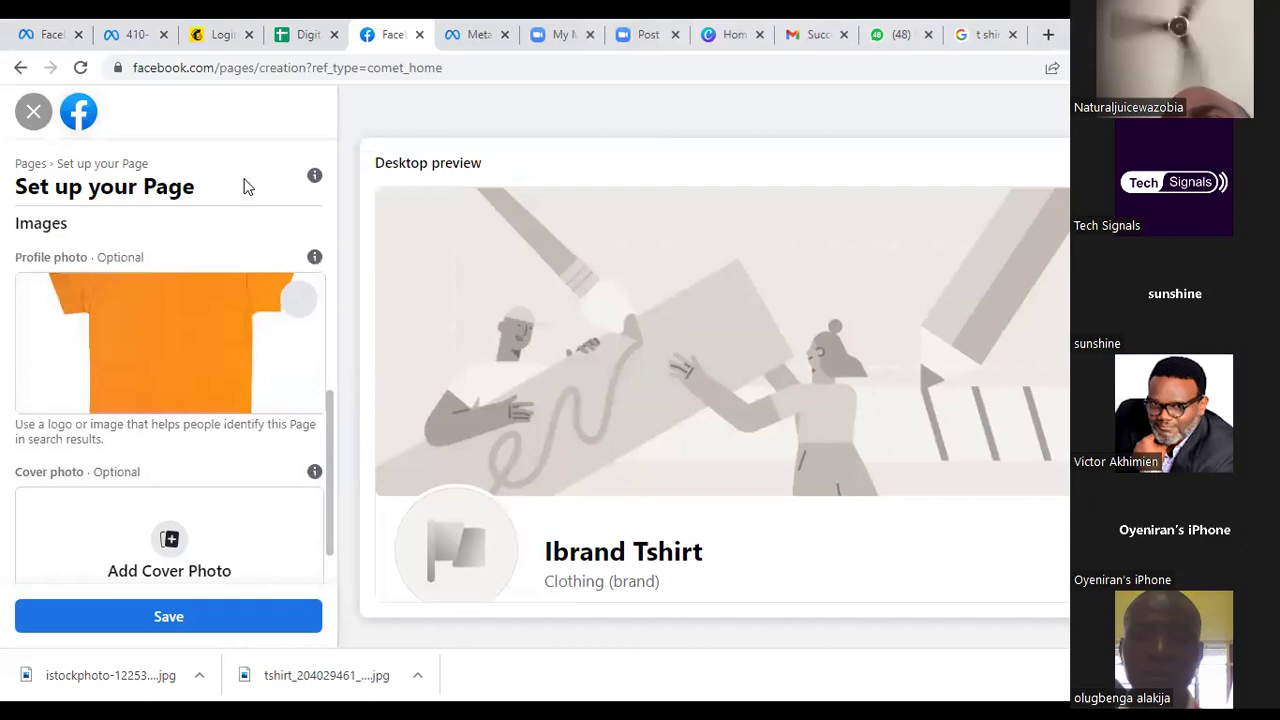
left_click(399, 444)
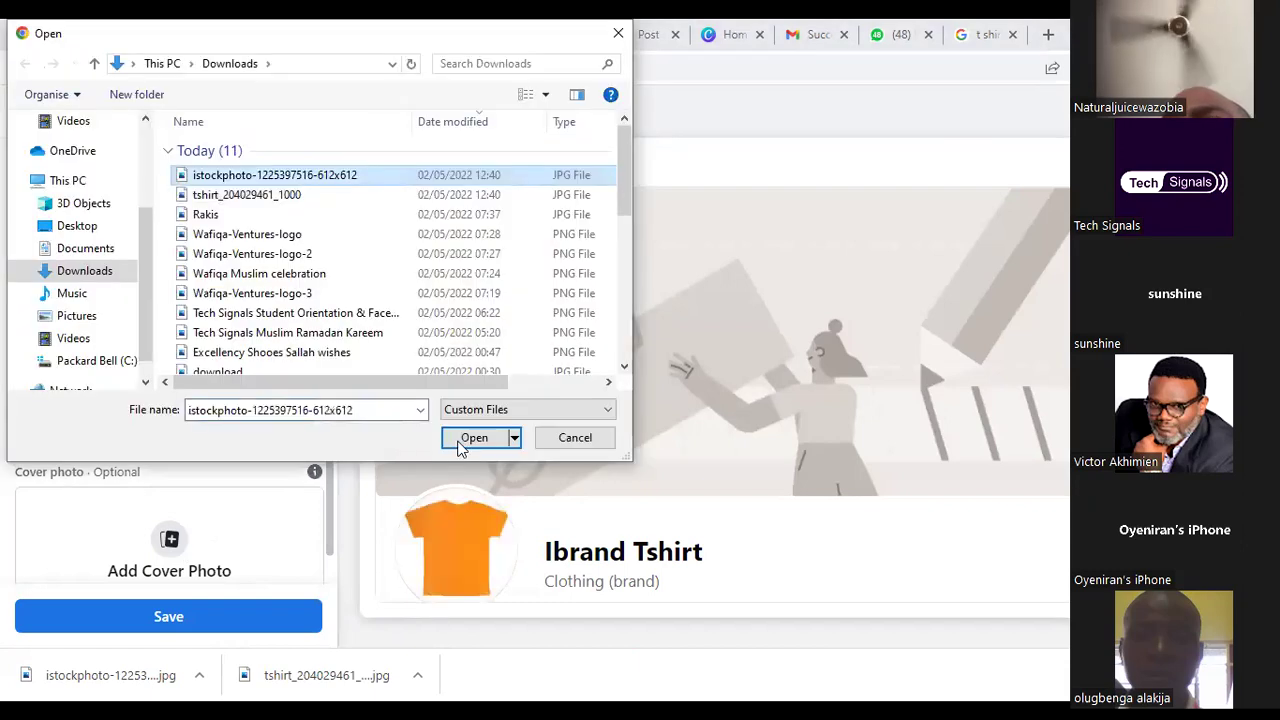
left_click(468, 438)
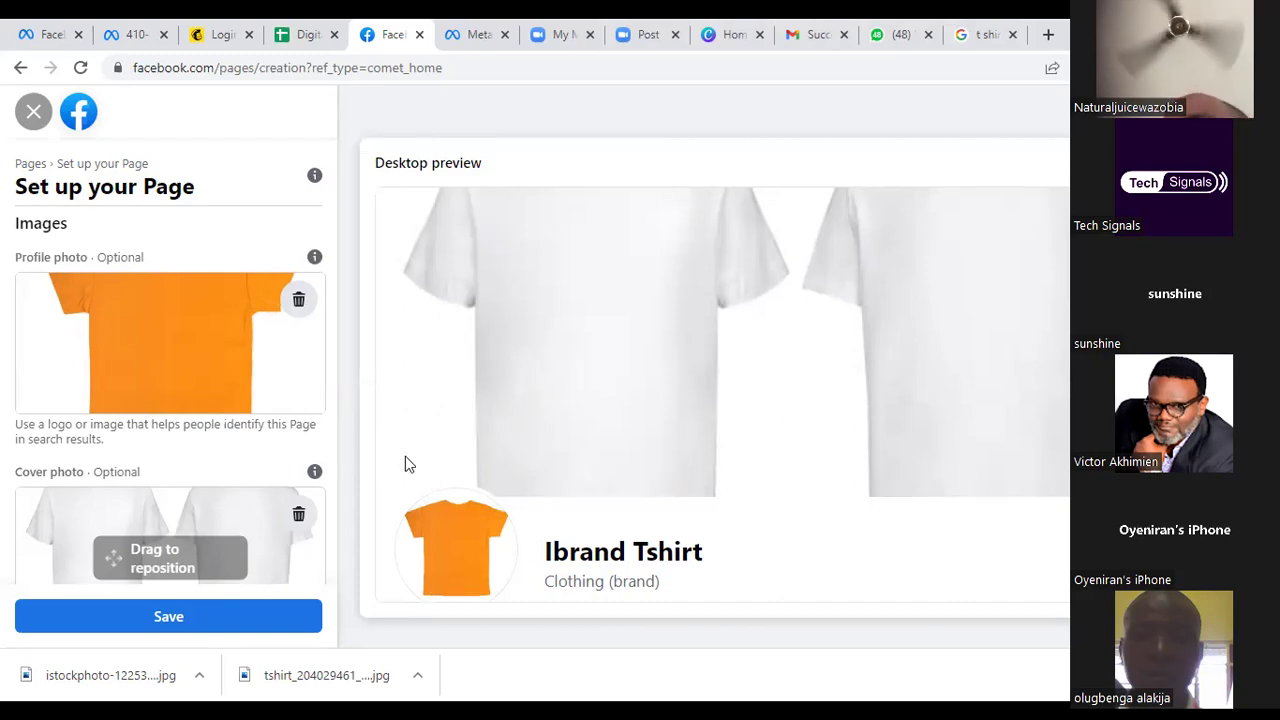
Save the new photos, then close the WhatsApp connection prompt and leave without adding a number.
left_click(176, 619)
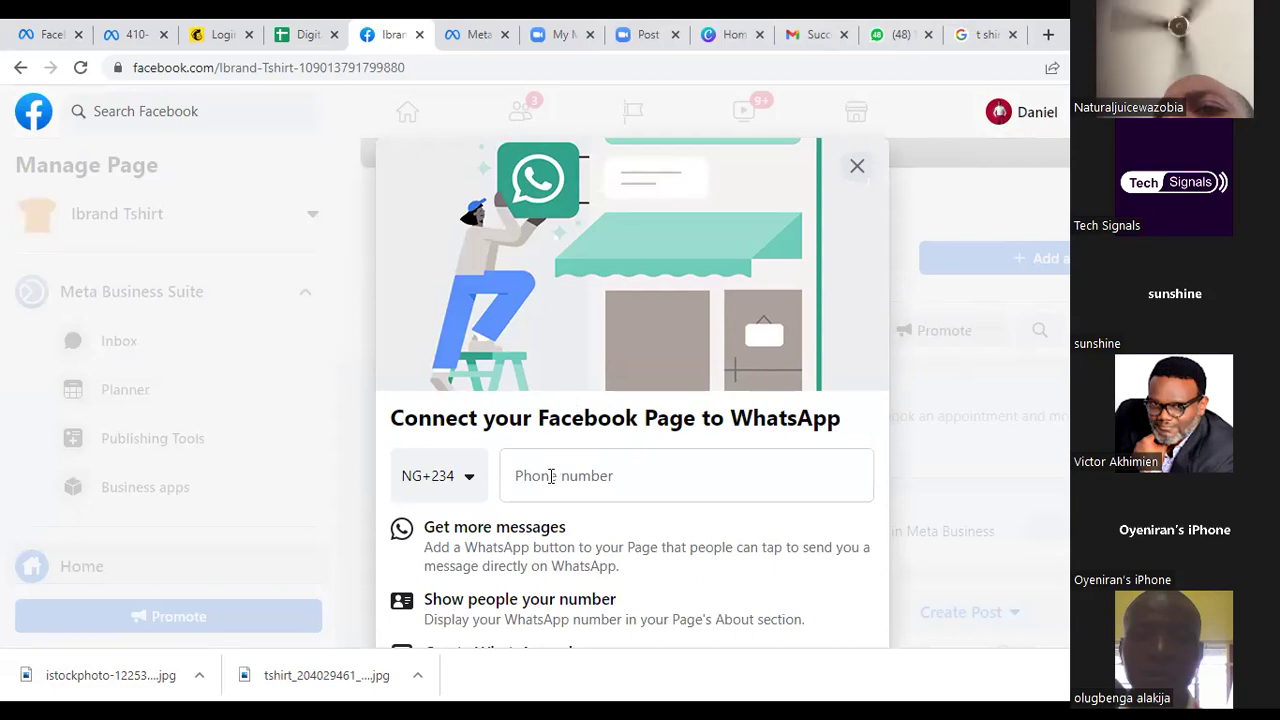
left_click(558, 474)
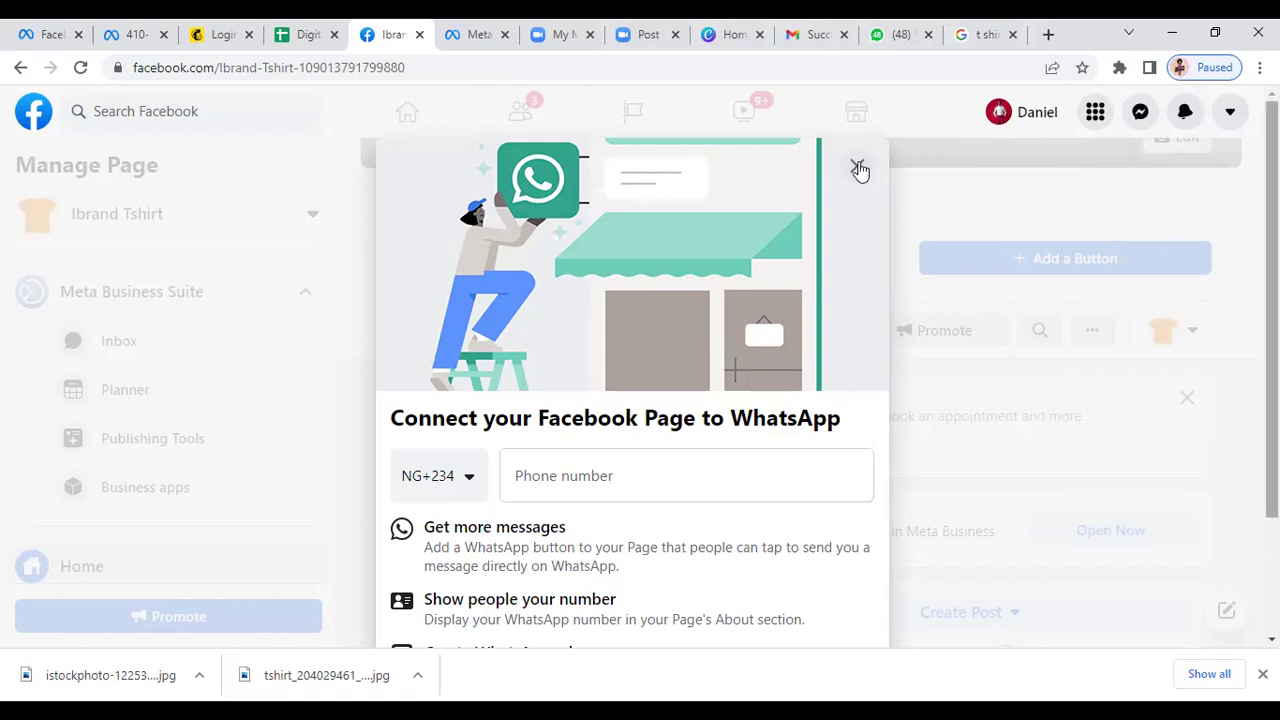
left_click(639, 473)
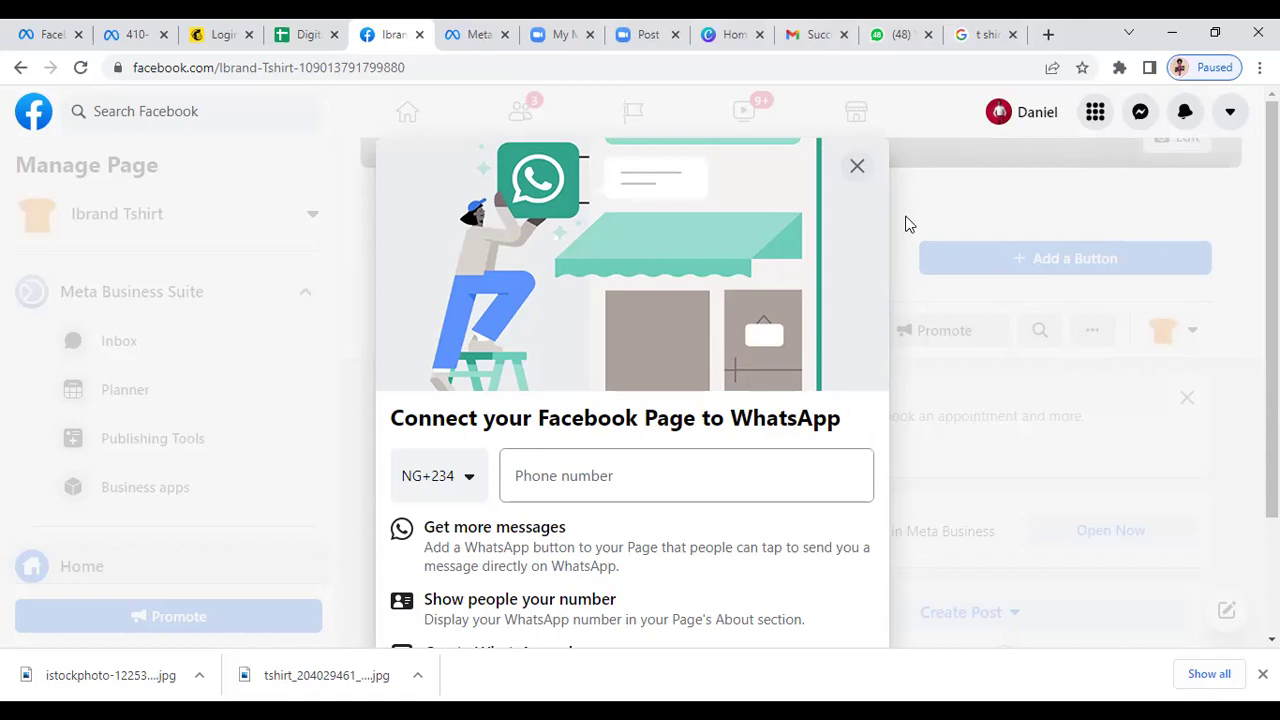
left_click(908, 224)
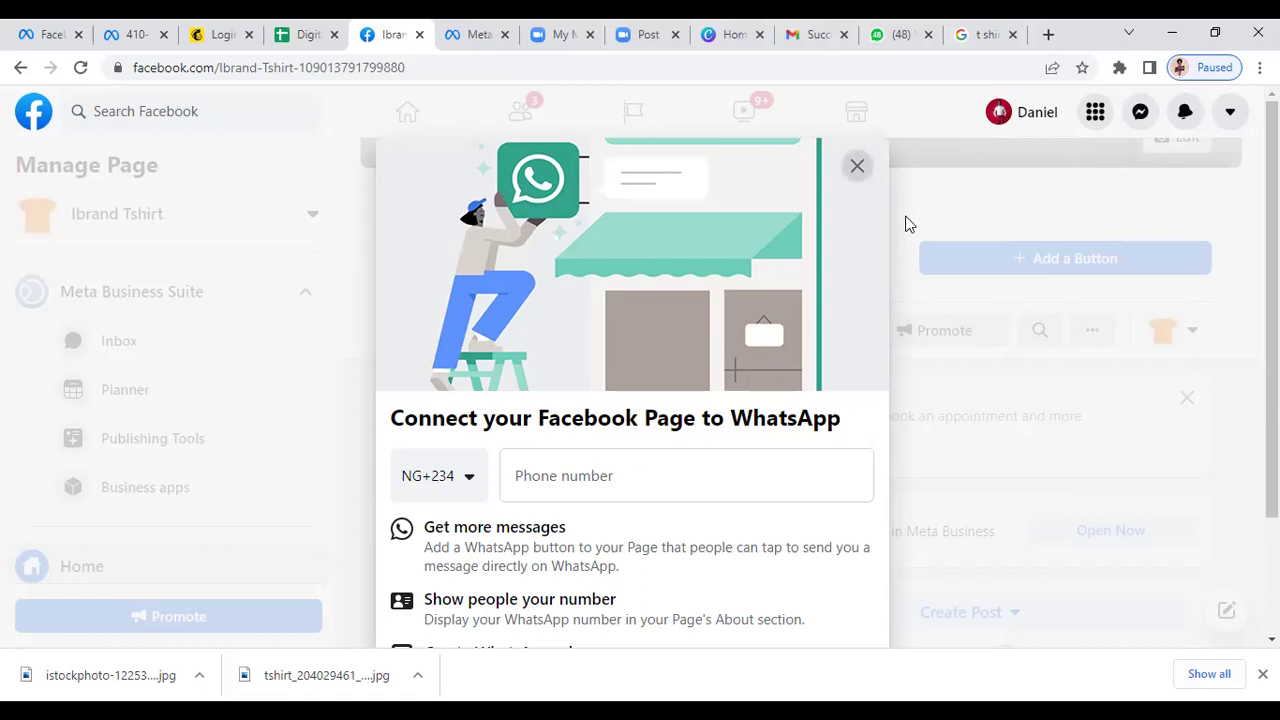
left_click(1100, 292)
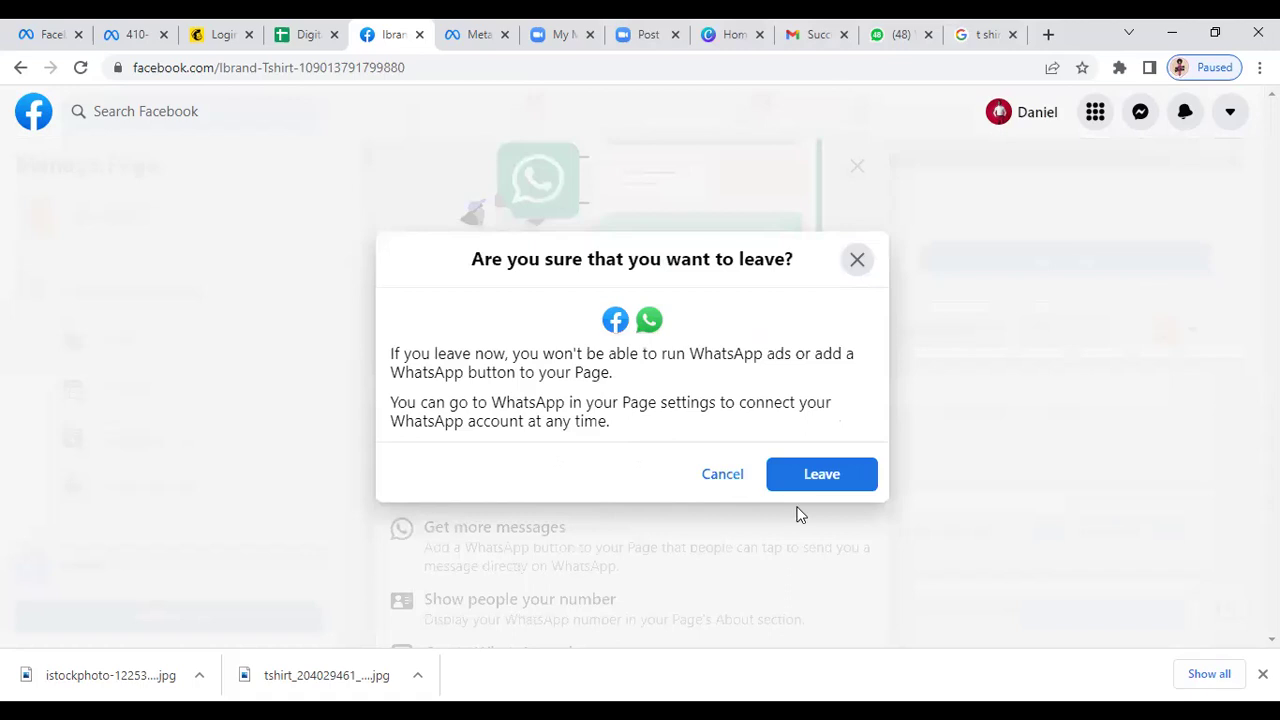
left_click(822, 477)
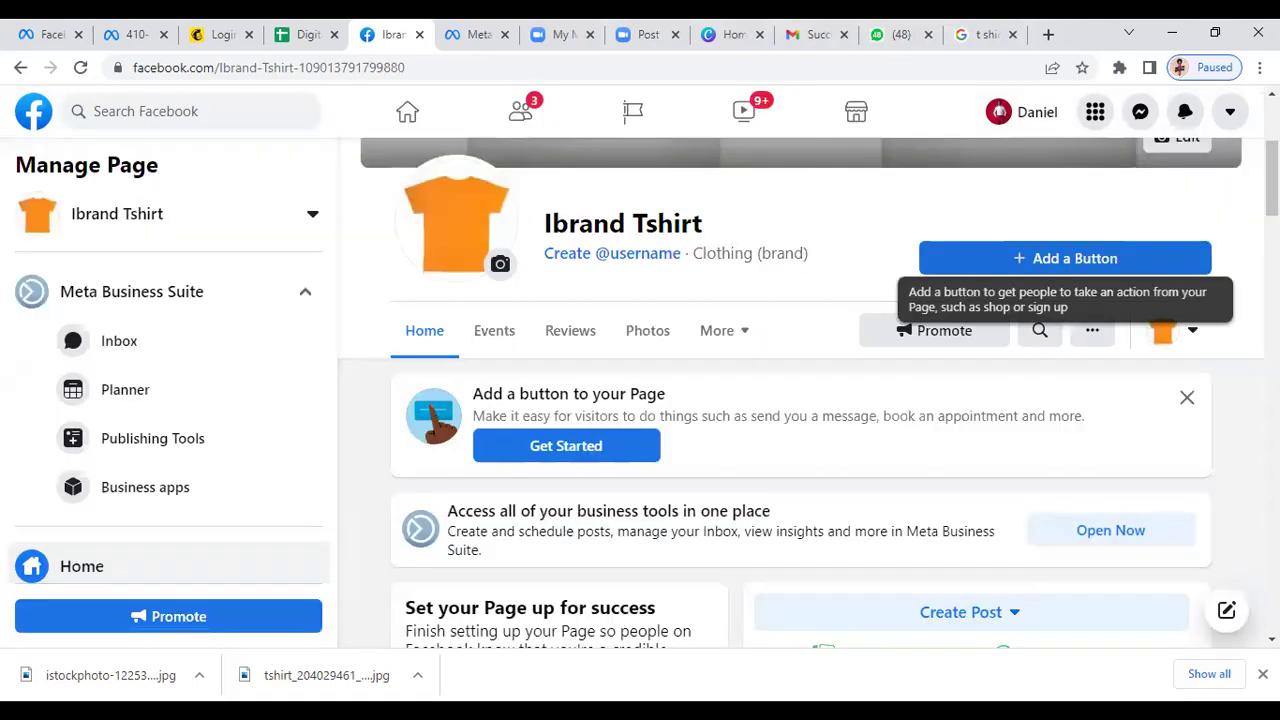
Select the Page title 'Ibrand Tshirt' on the newly created Page.
scroll(1243, 174, "up", 3)
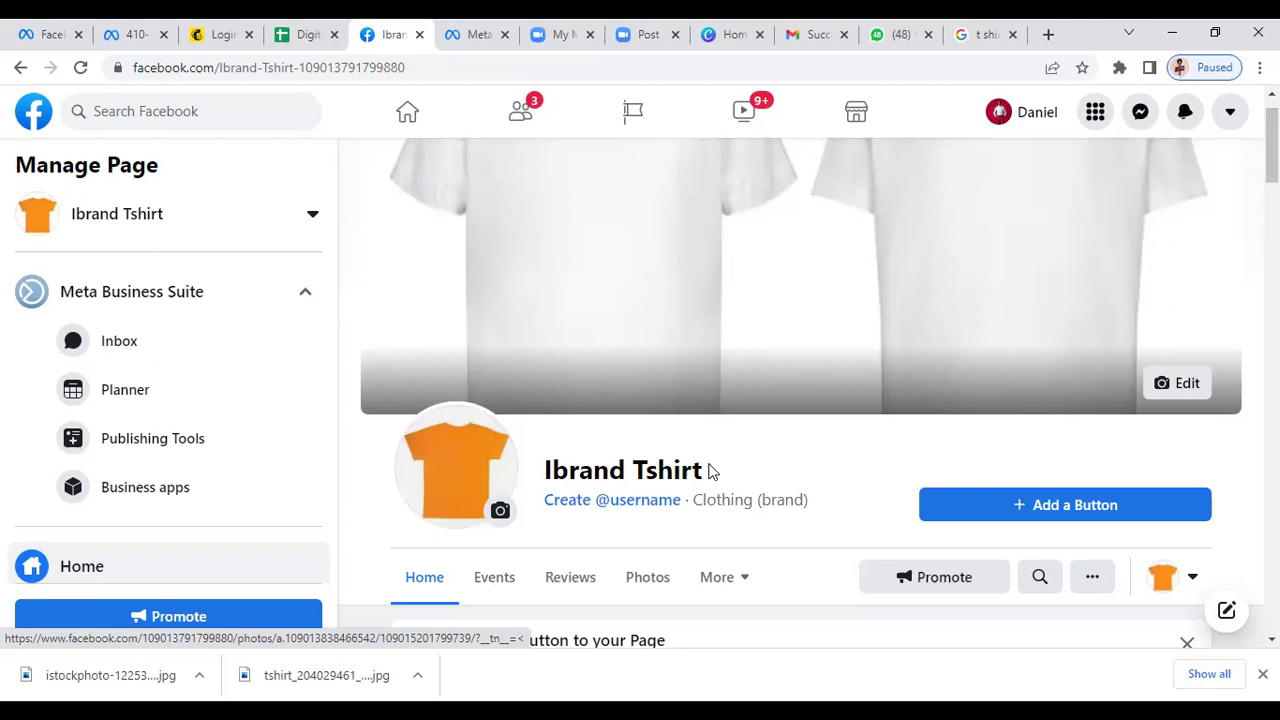
left_click_drag(705, 470, 550, 472)
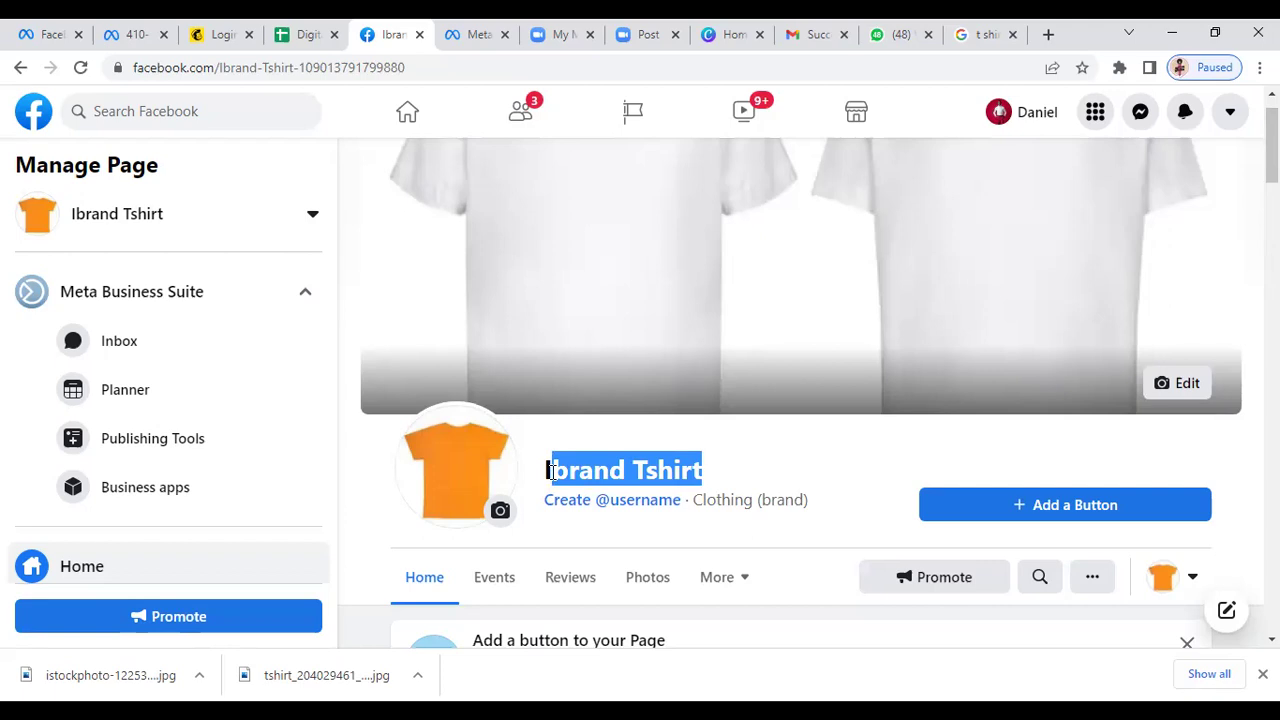
left_click(600, 480)
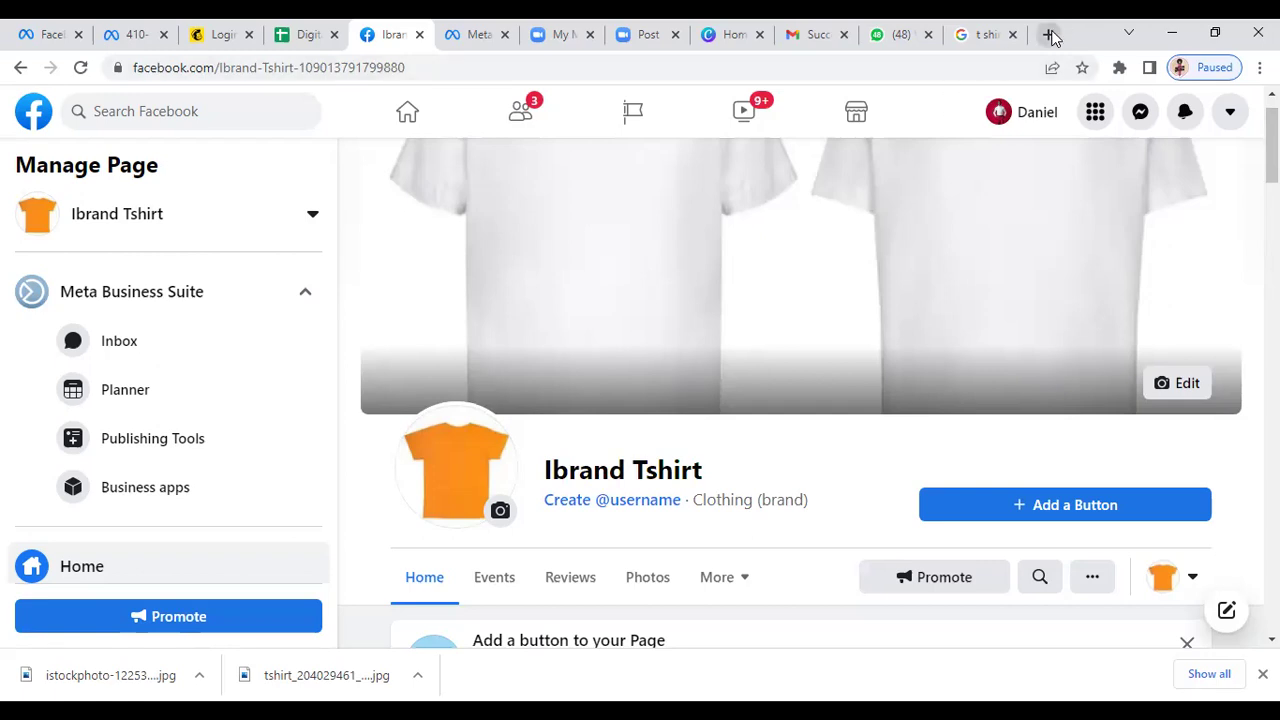
Search Google for 'ibrand tshiirt' in a new tab and allow location access.
left_click(1048, 35)
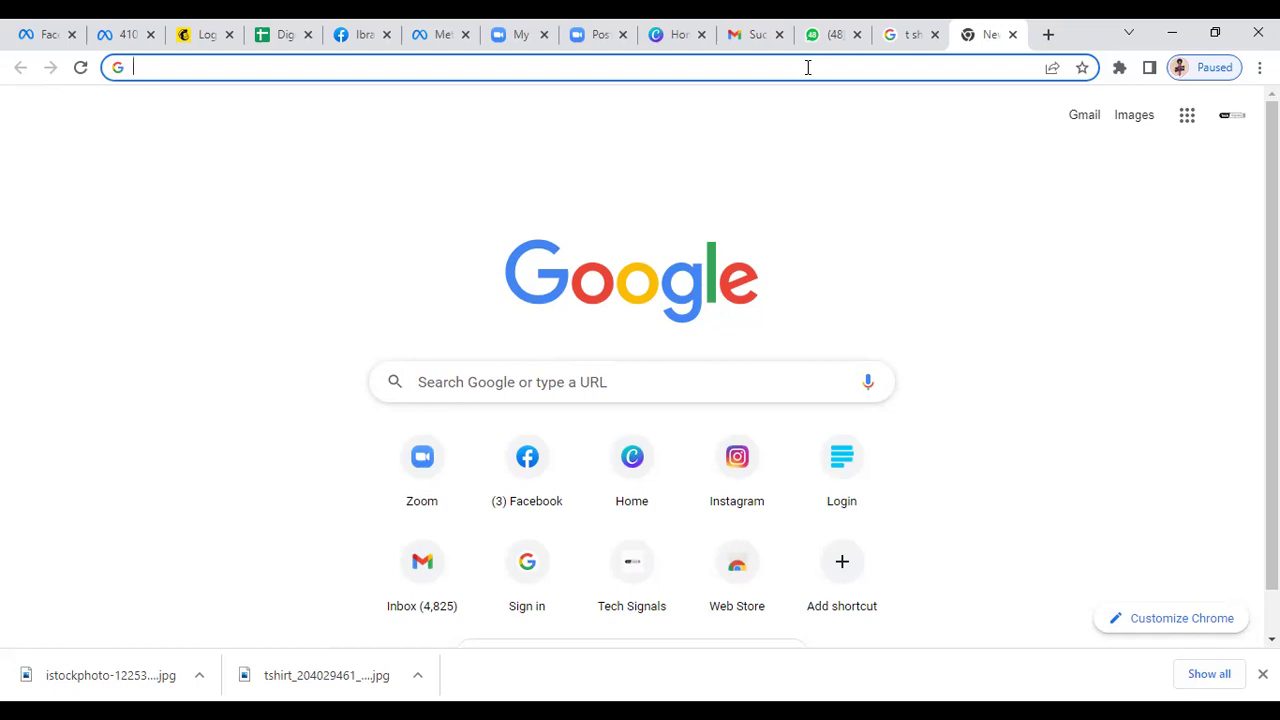
left_click(745, 69)
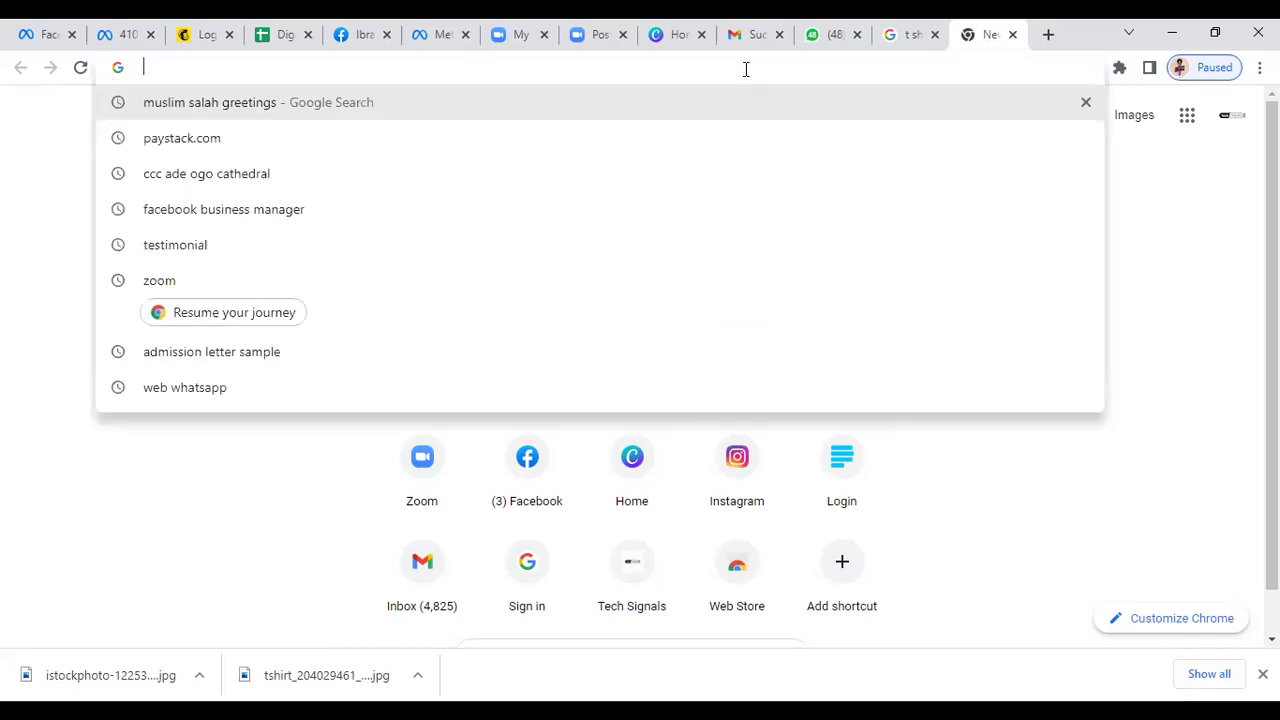
type("ibran")
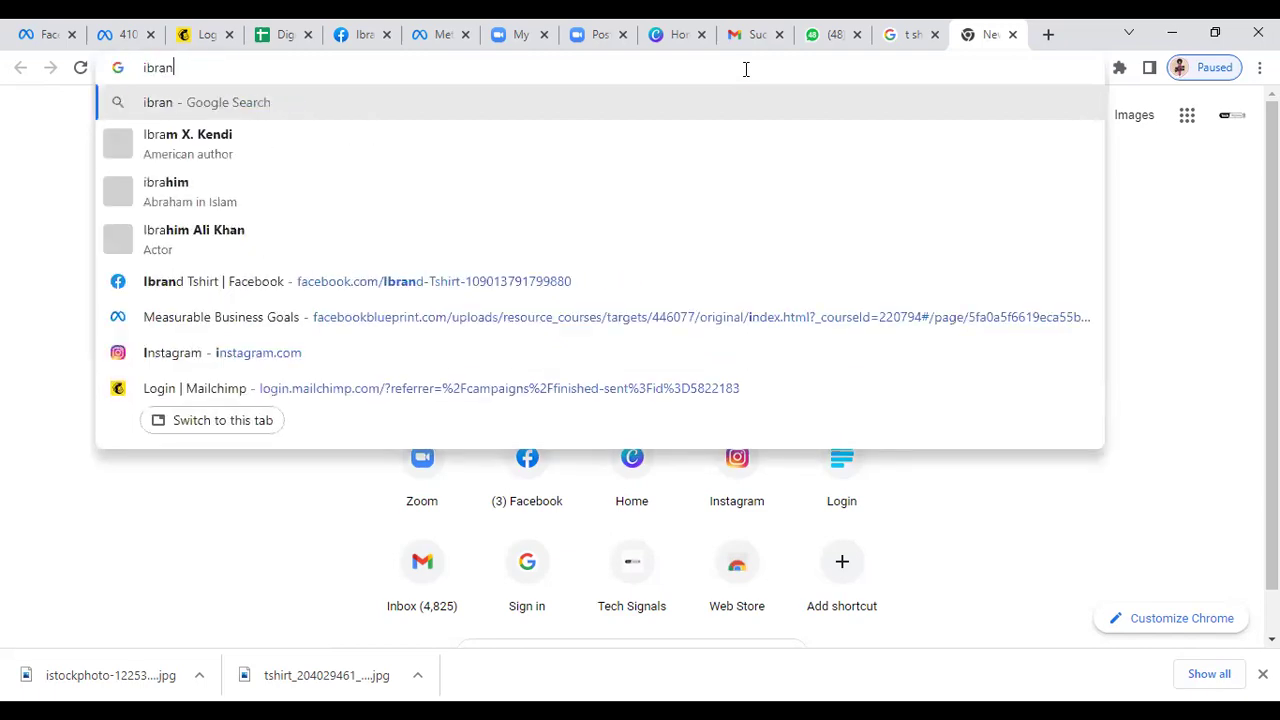
type("d ts")
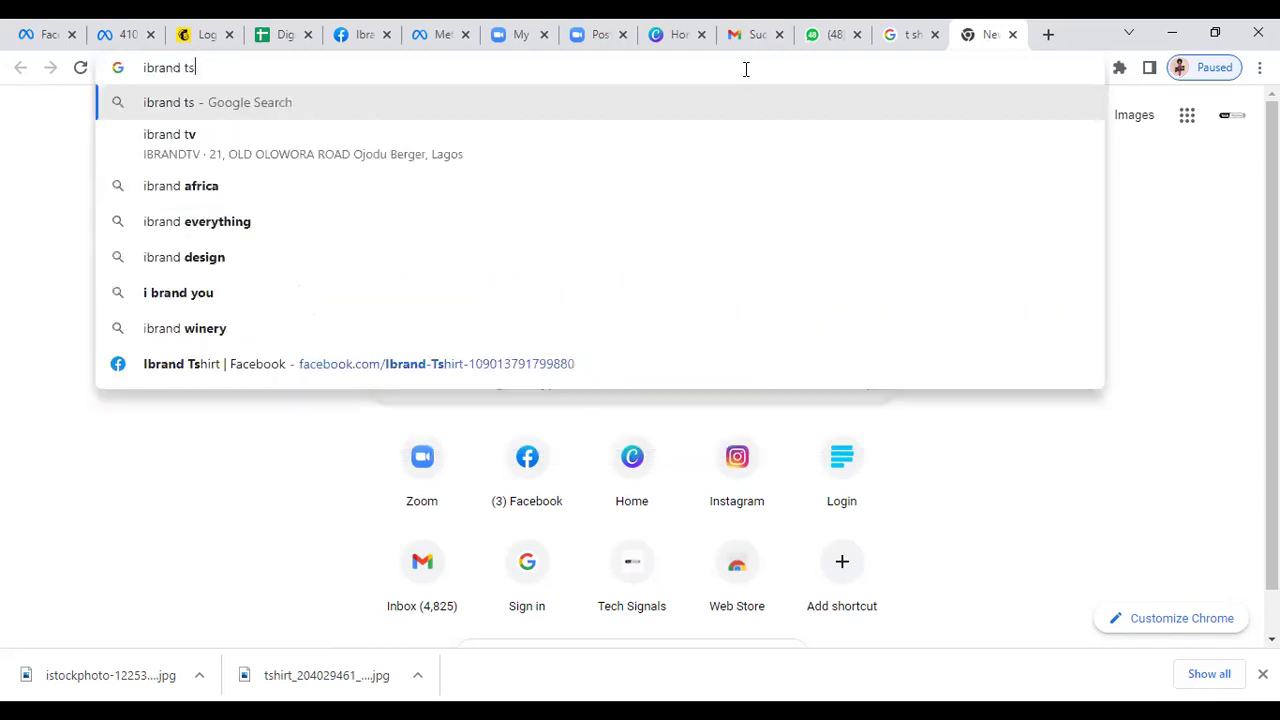
type("hiir")
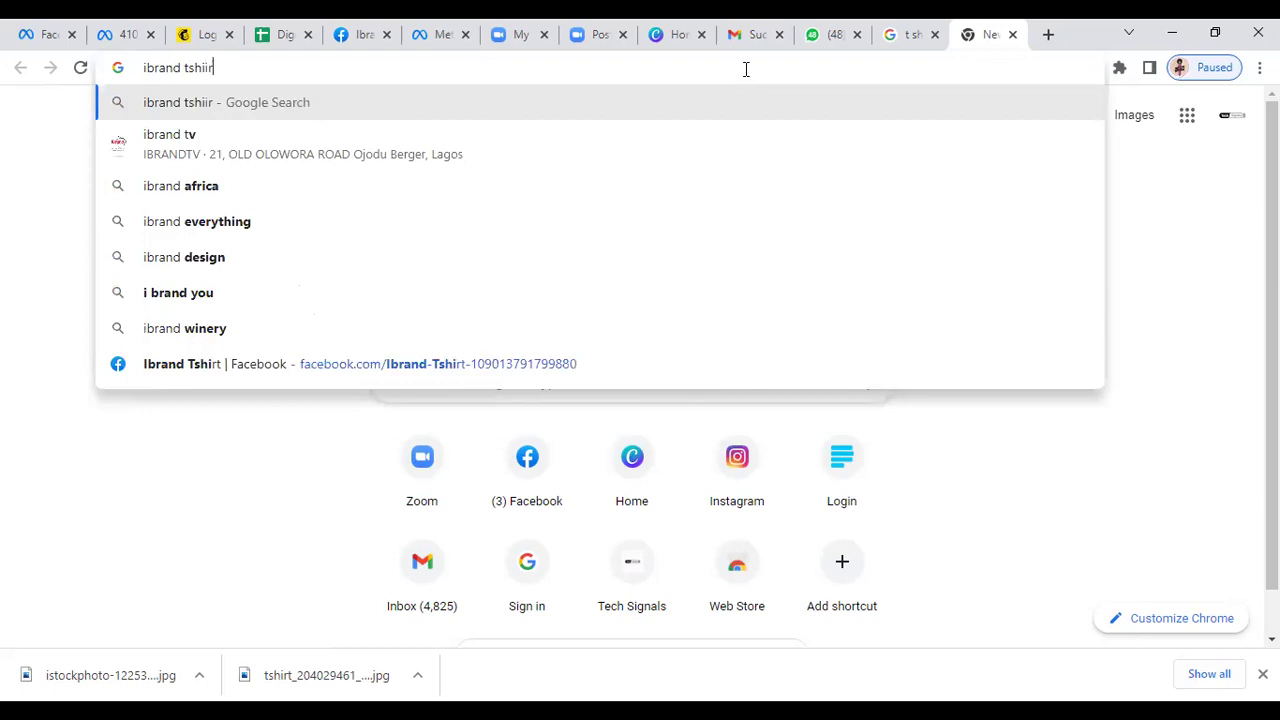
type("t")
key("Return")
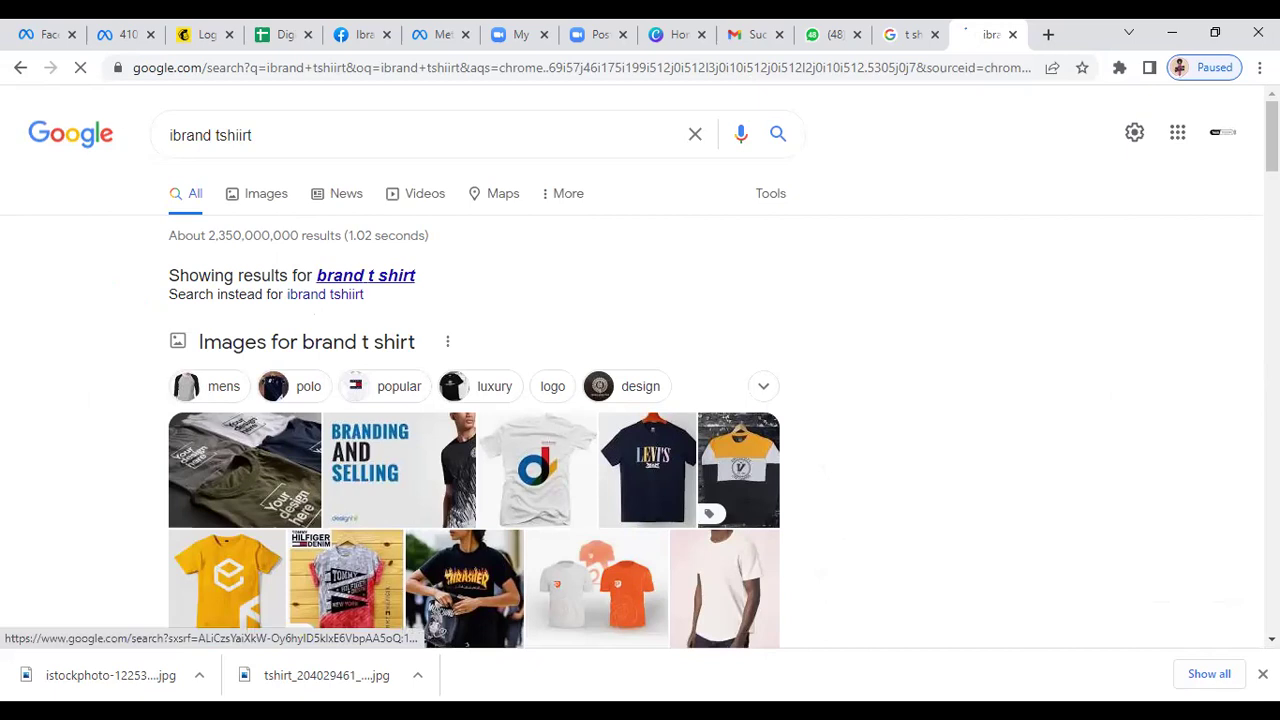
scroll(366, 280, "down", 10)
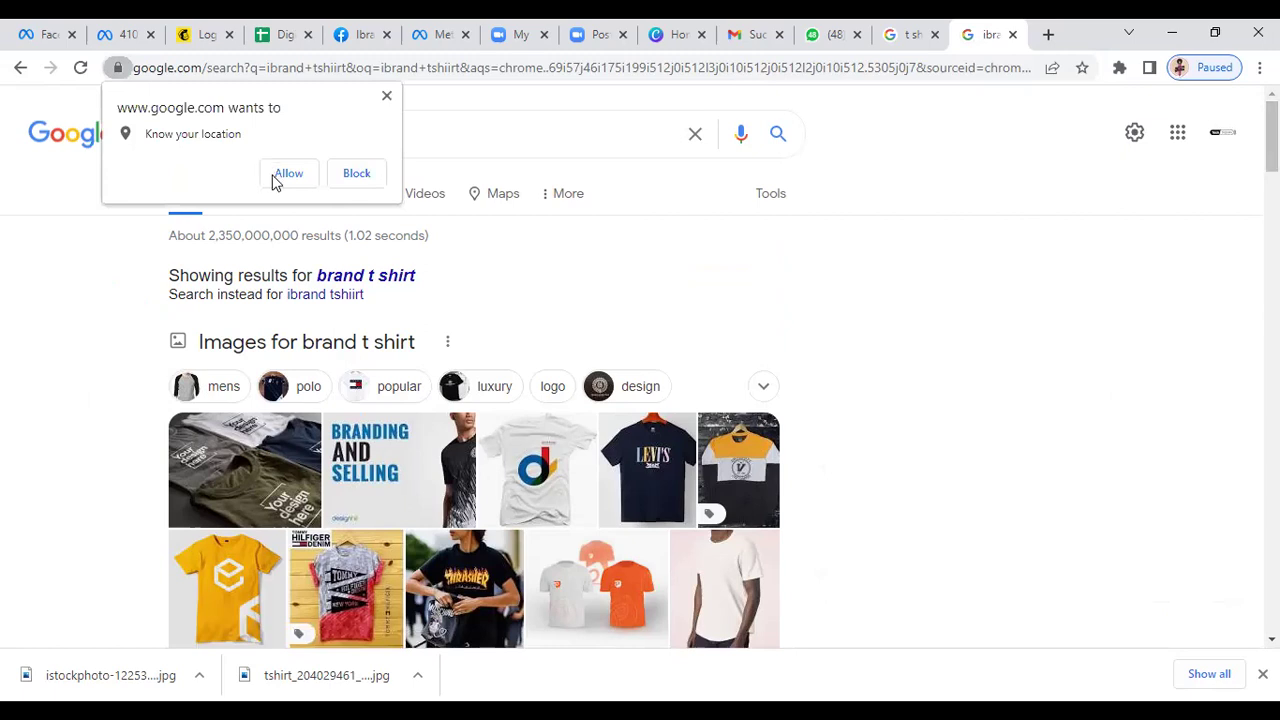
left_click(288, 173)
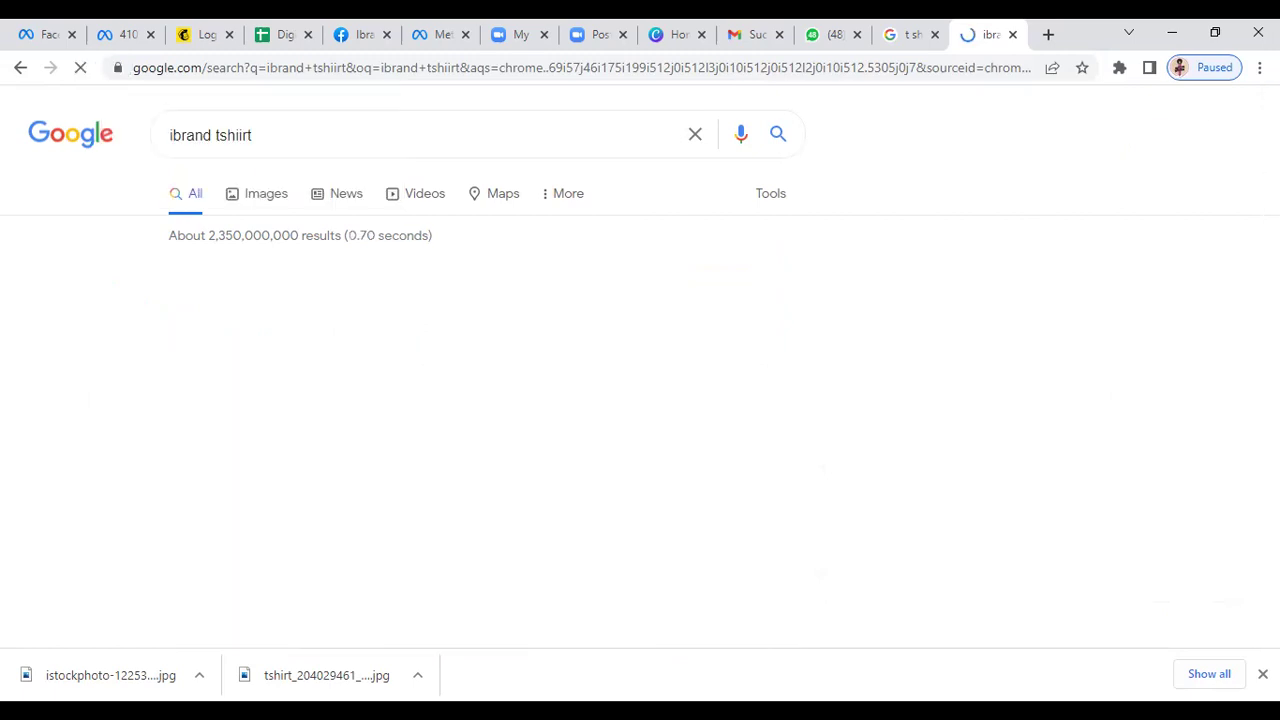
Inspect the misspelled 'tshiirt' in the search query and dismiss the suggestions.
key("ctrl+a")
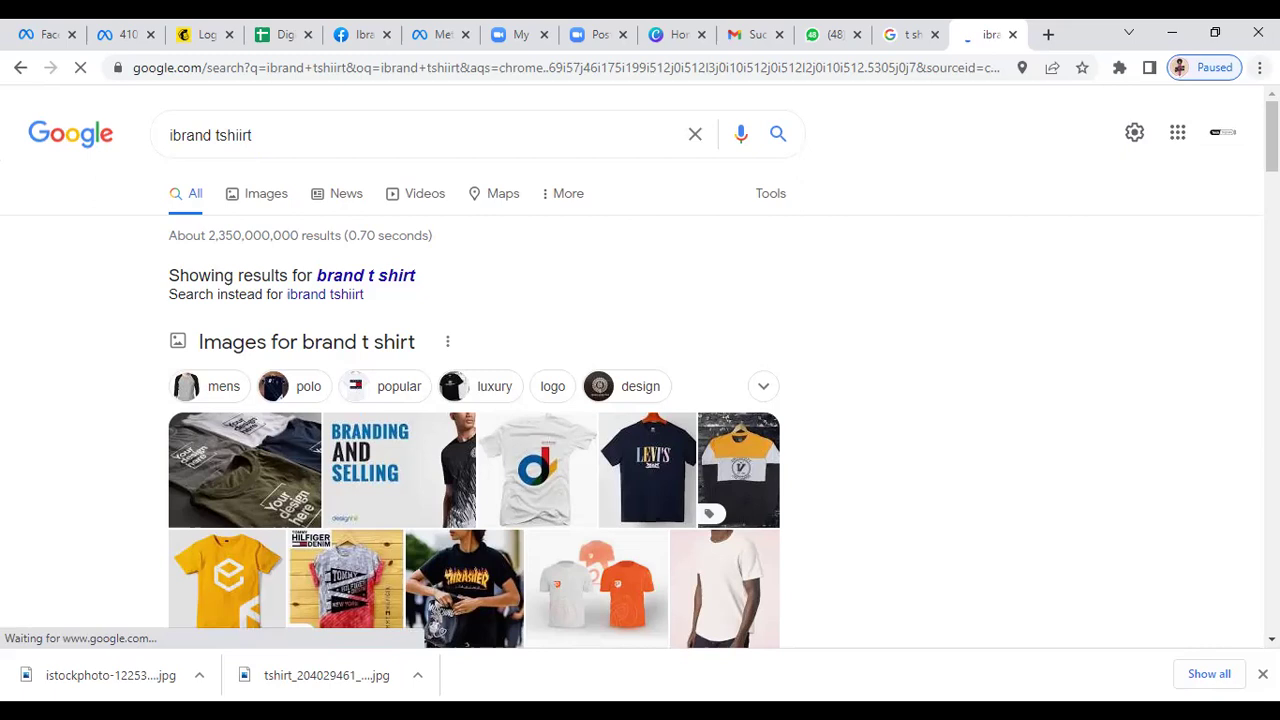
scroll(640, 380, "down", 10)
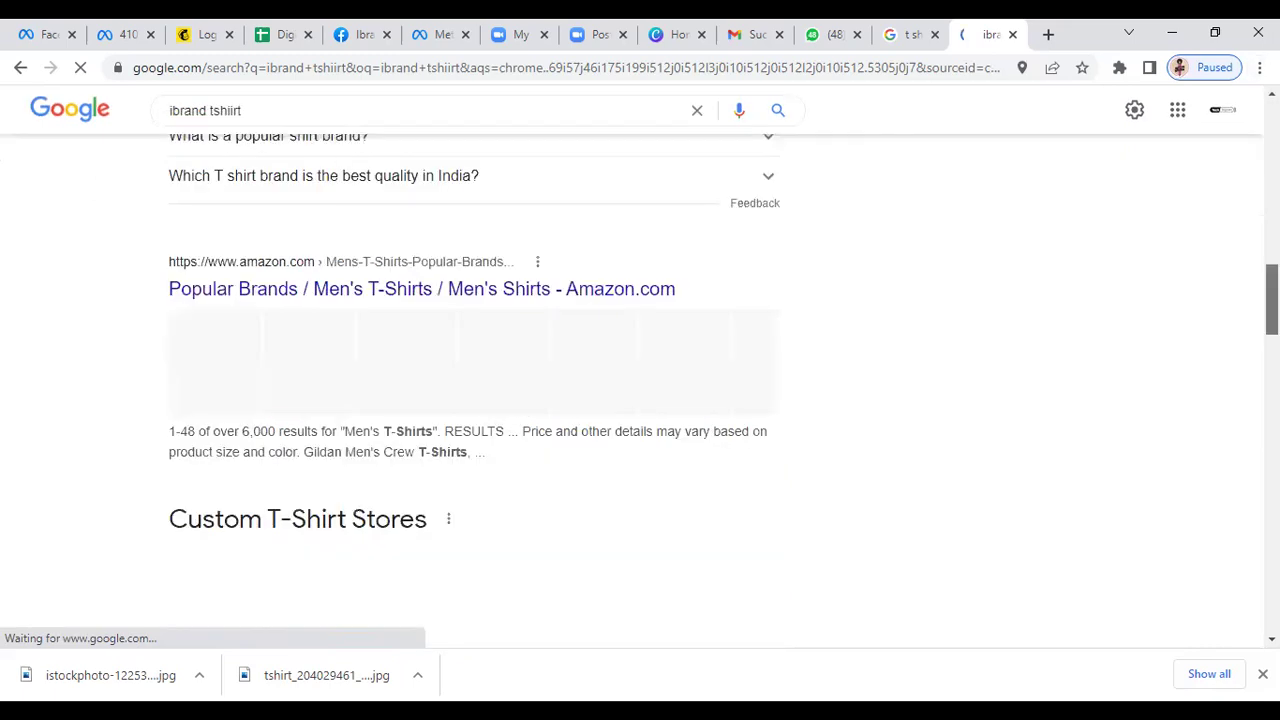
scroll(640, 380, "up", 3)
scroll(640, 380, "up", 3)
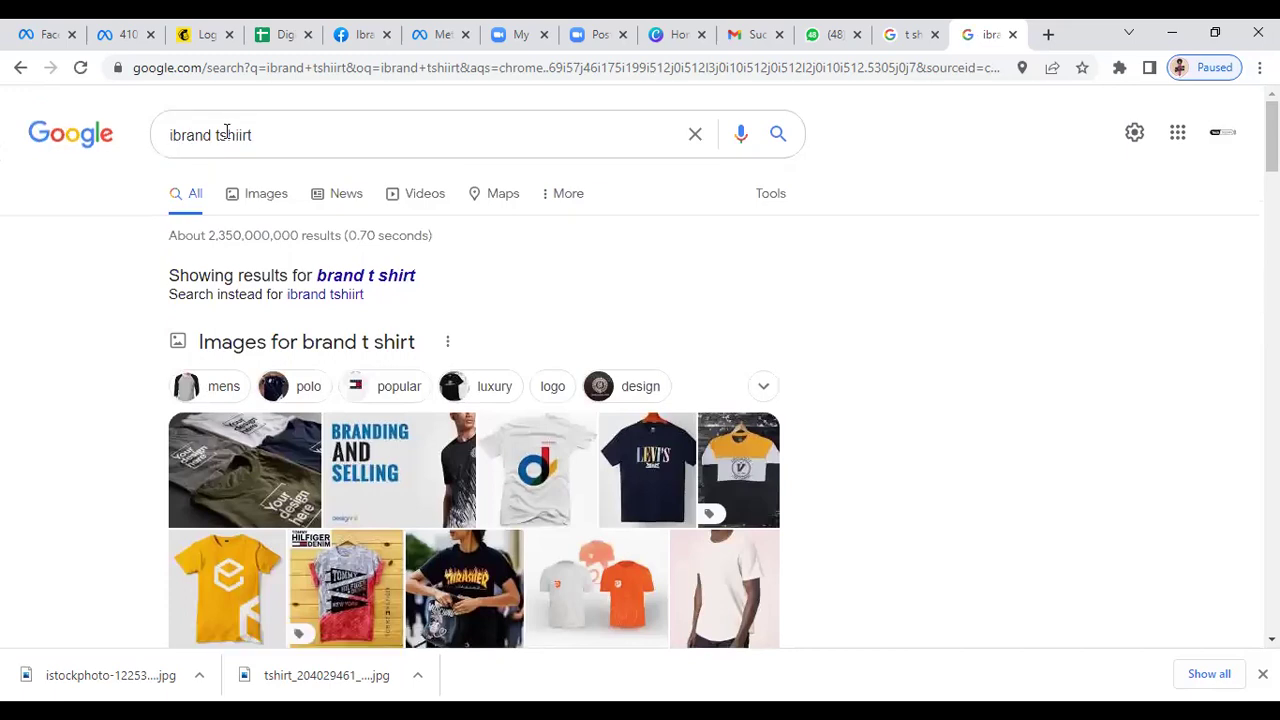
double_click(227, 133)
left_click(227, 135)
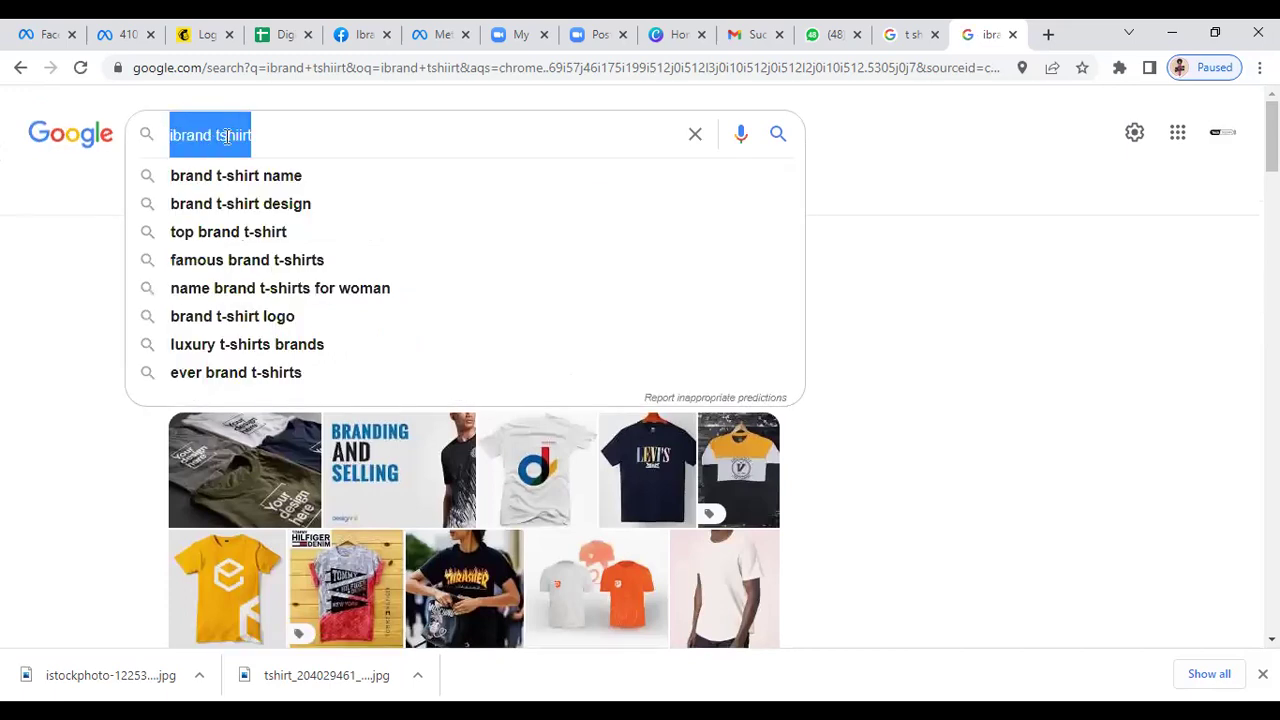
left_click(227, 135)
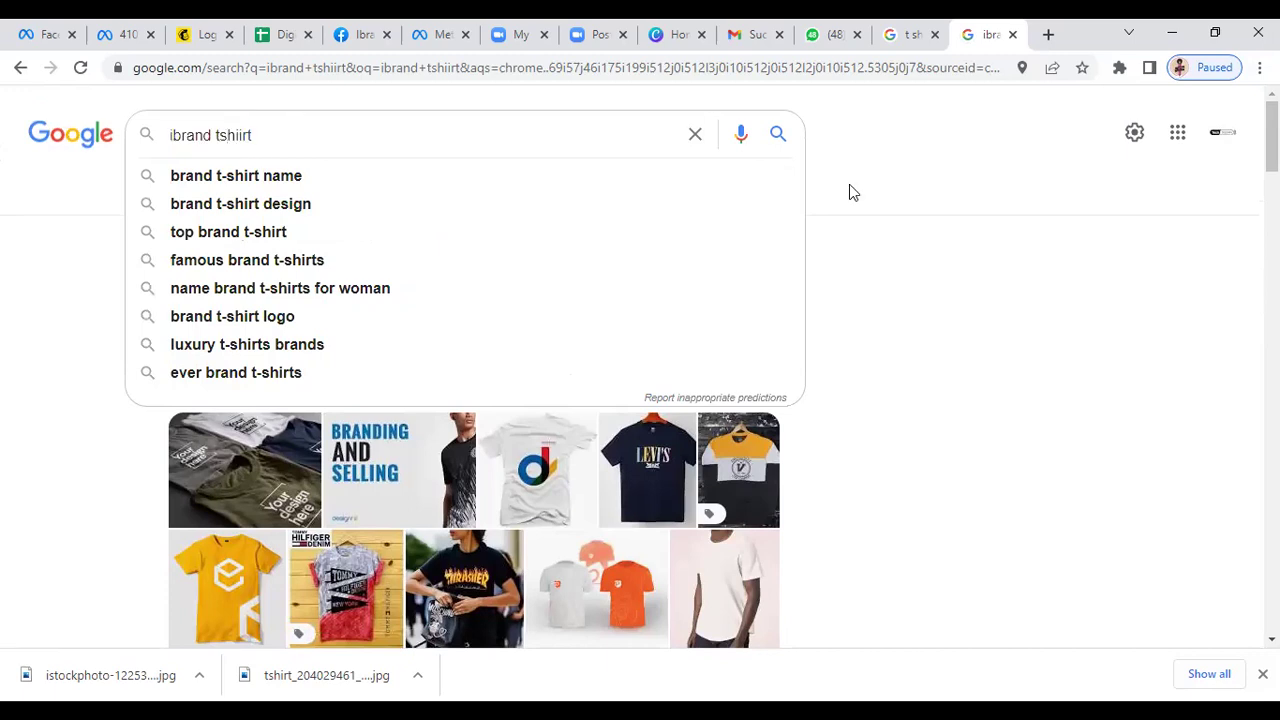
key("Escape")
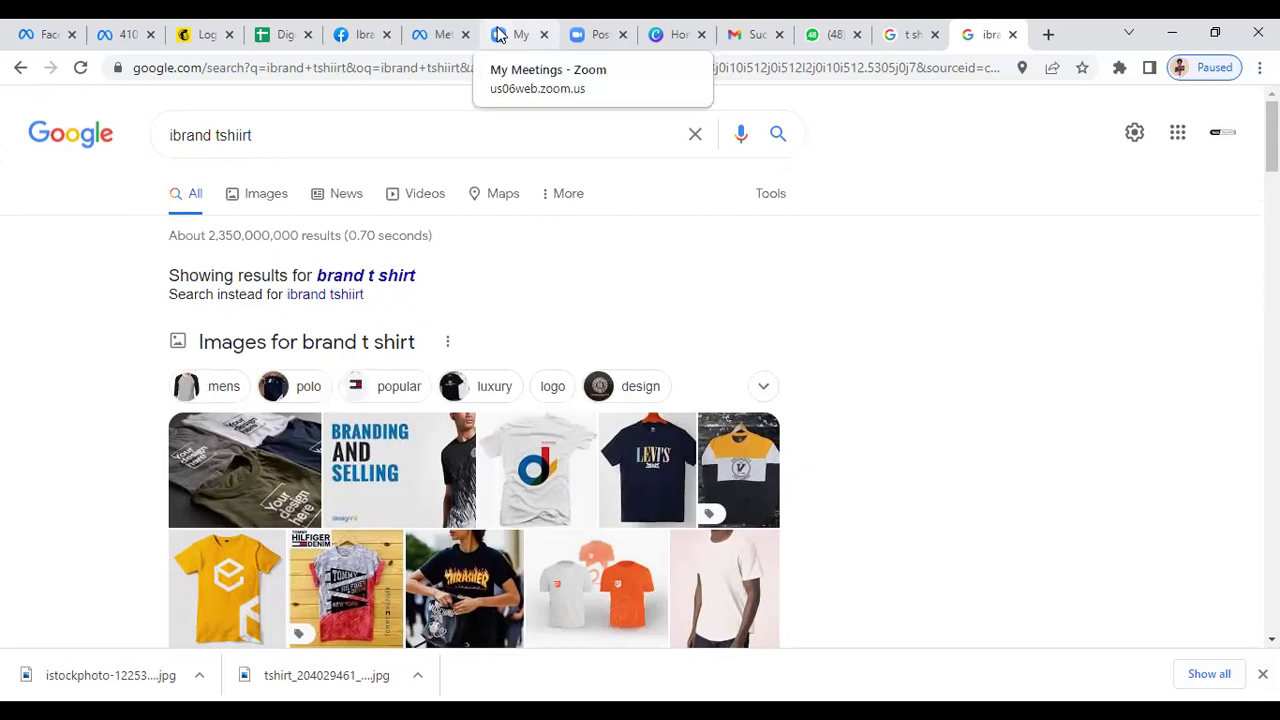
Return to the Ibrand Tshirt Facebook tab and scroll until the Add a Button option shows.
left_click(346, 43)
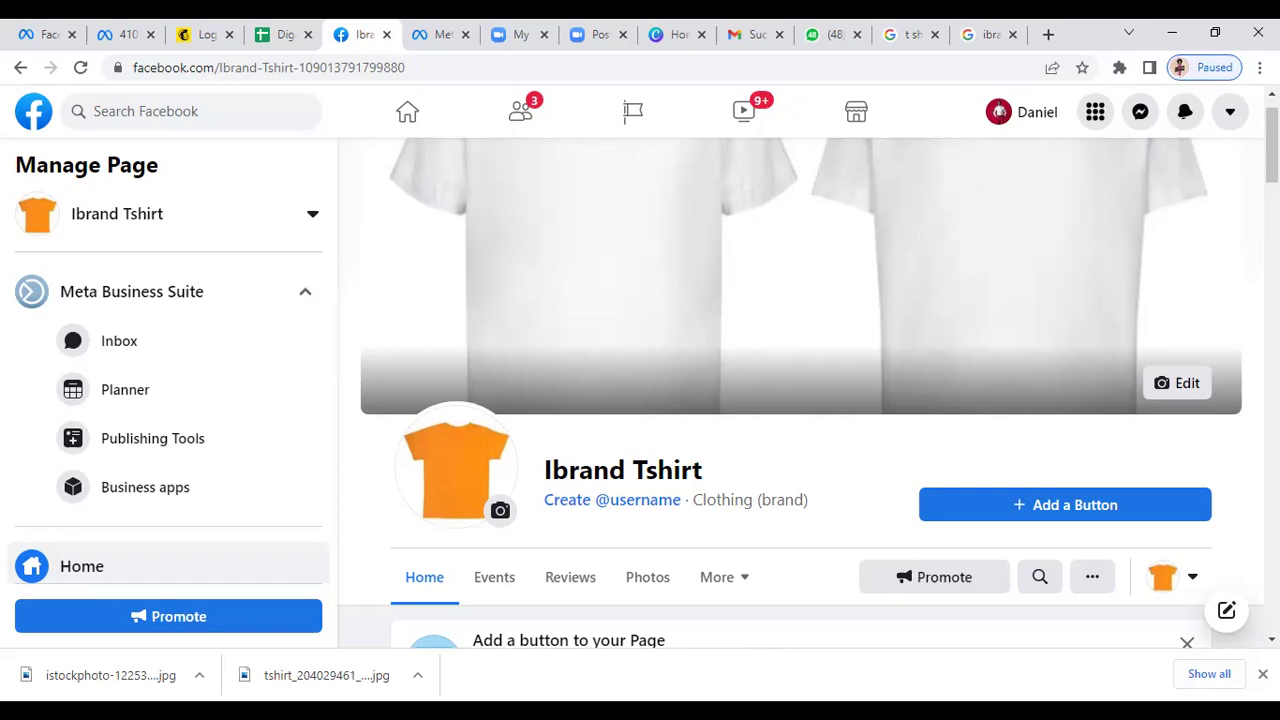
scroll(800, 390, "down", 1)
scroll(800, 390, "up", 2)
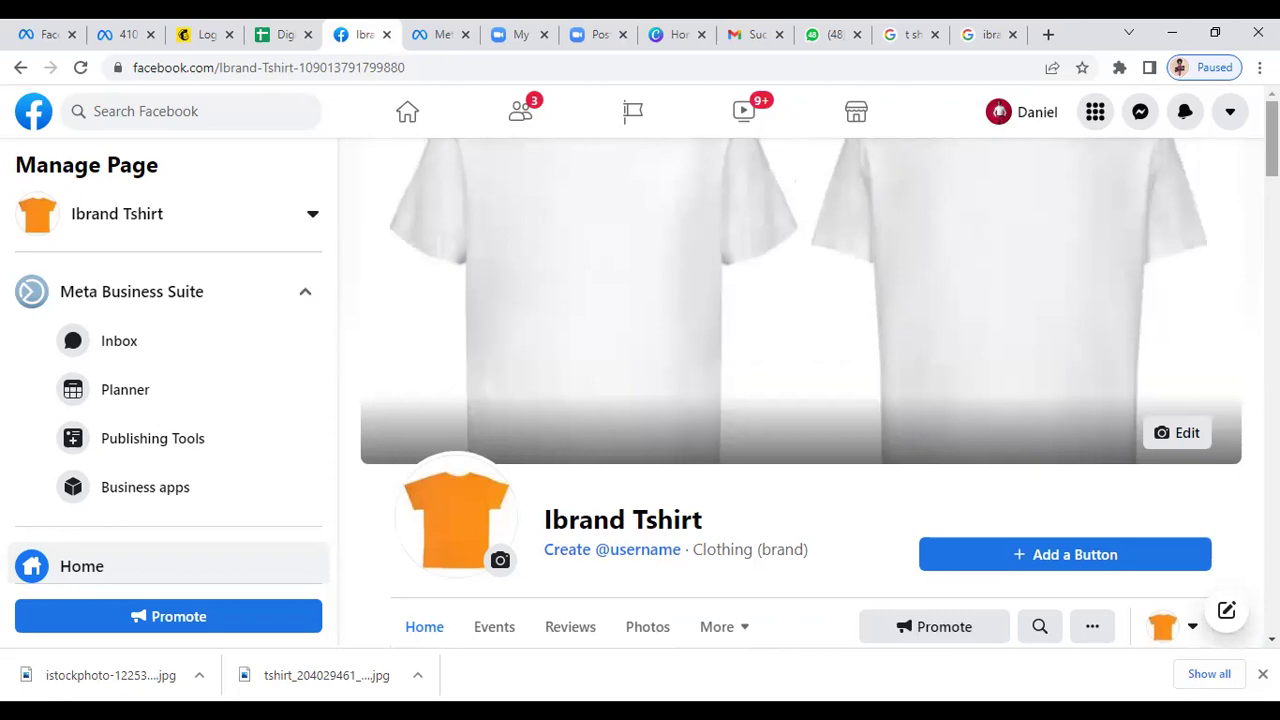
scroll(800, 390, "down", 1)
scroll(800, 390, "down", 1)
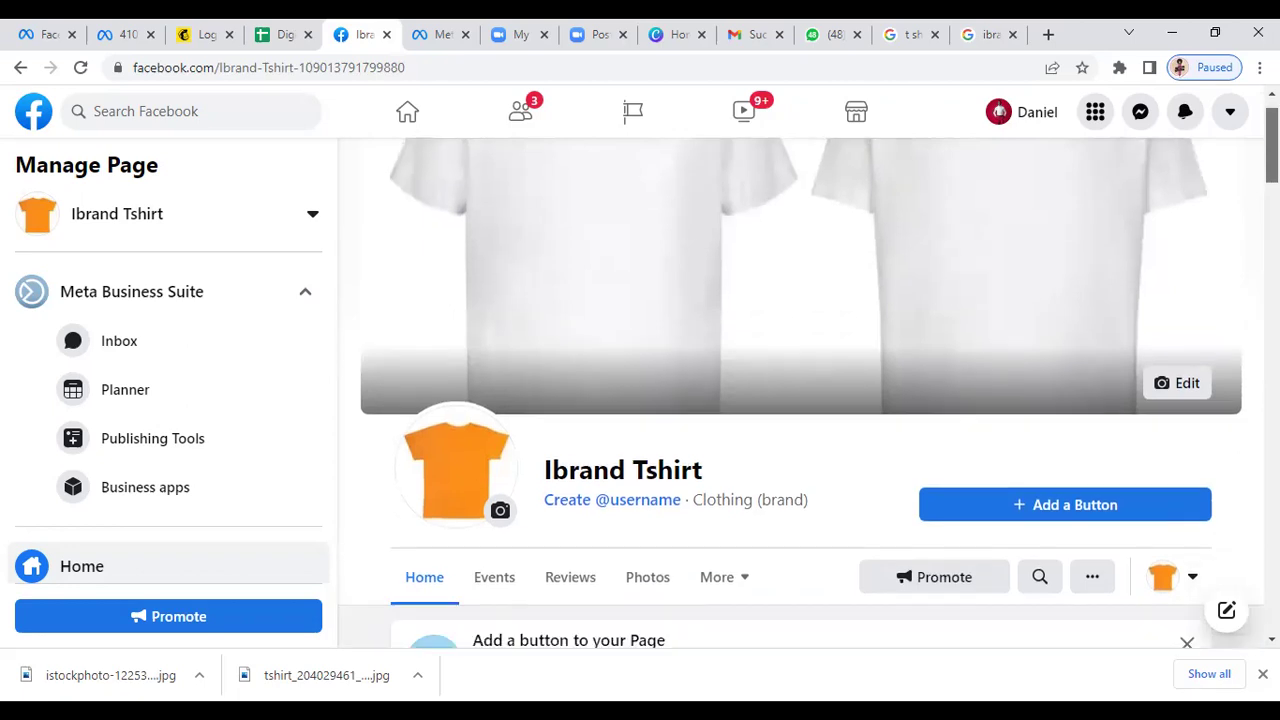
scroll(800, 390, "up", 2)
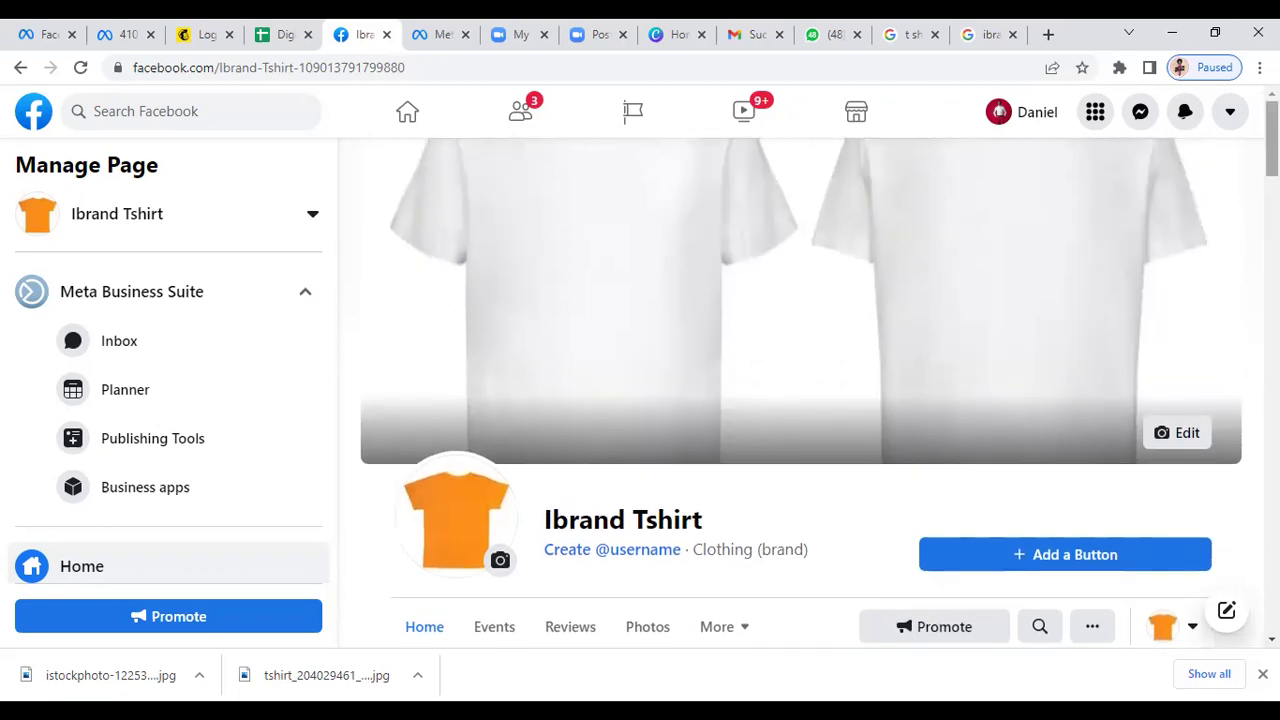
scroll(1048, 304, "down", 3)
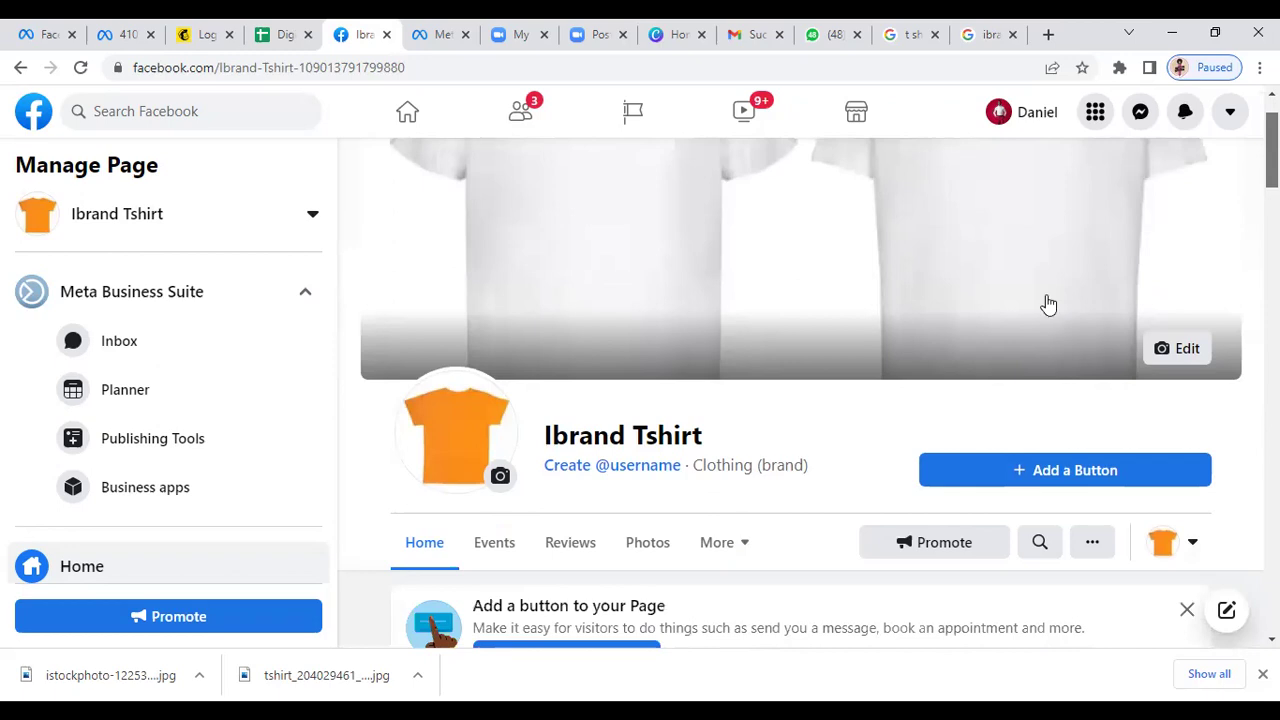
scroll(1048, 304, "down", 3)
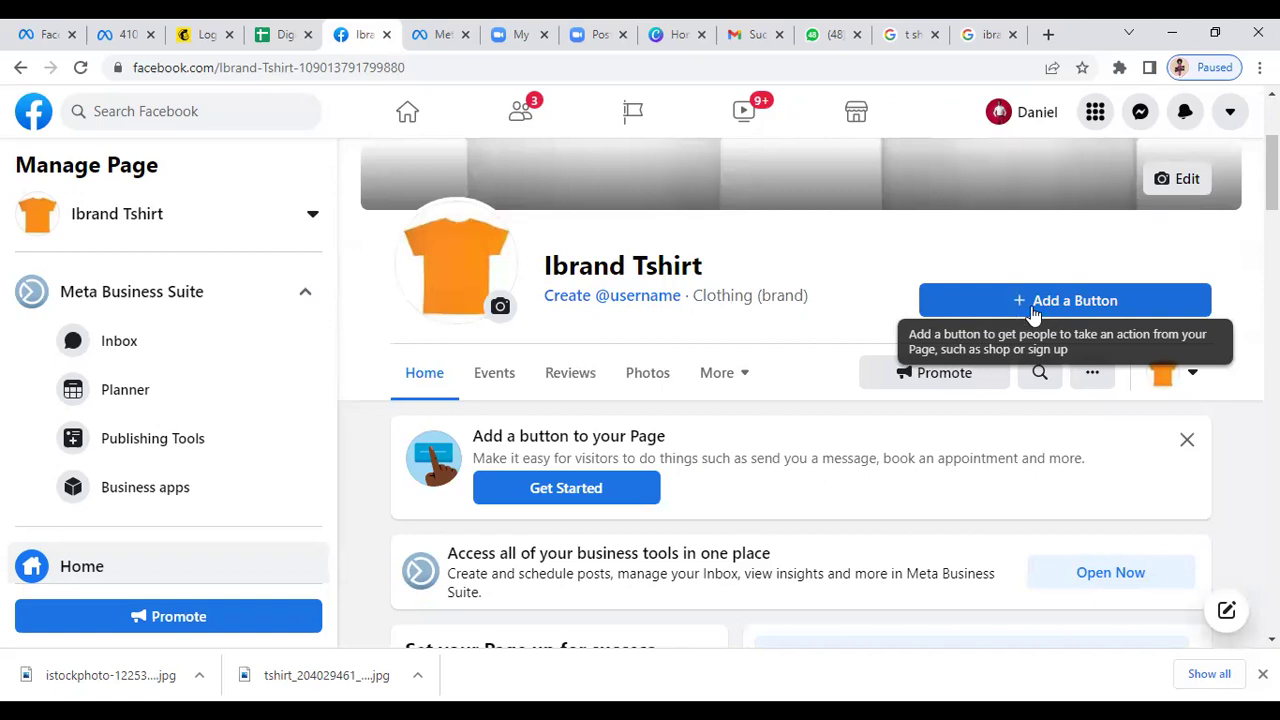
Add a Send Message action button to the Ibrand Tshirt Page.
left_click(1047, 304)
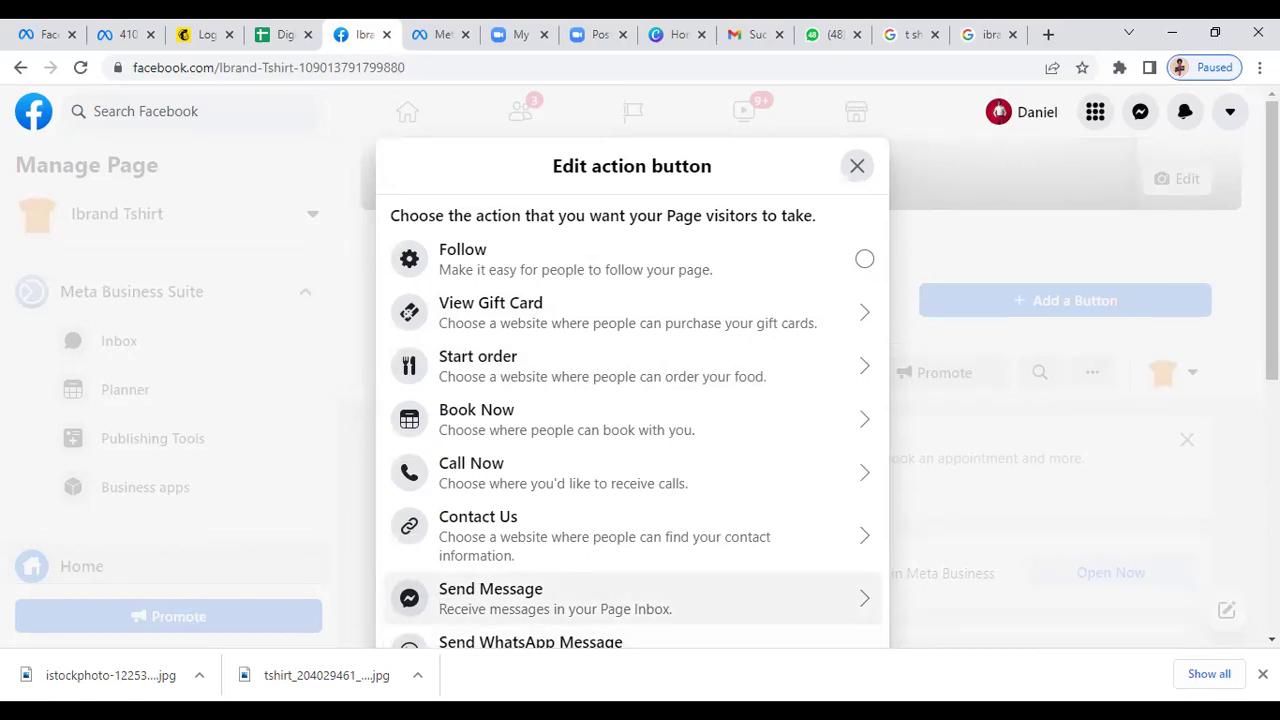
left_click(630, 598)
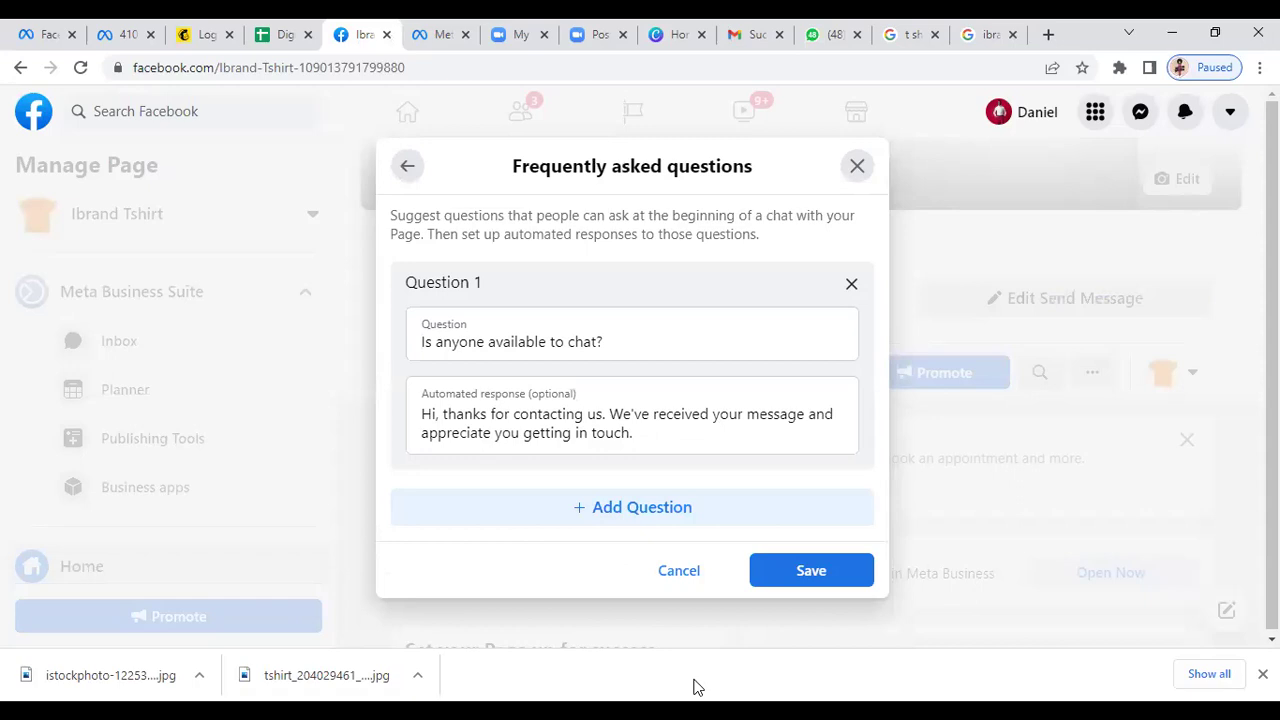
Replace FAQ Question 1 with 'Can i be a distributor?', correcting the typos.
left_click(644, 346)
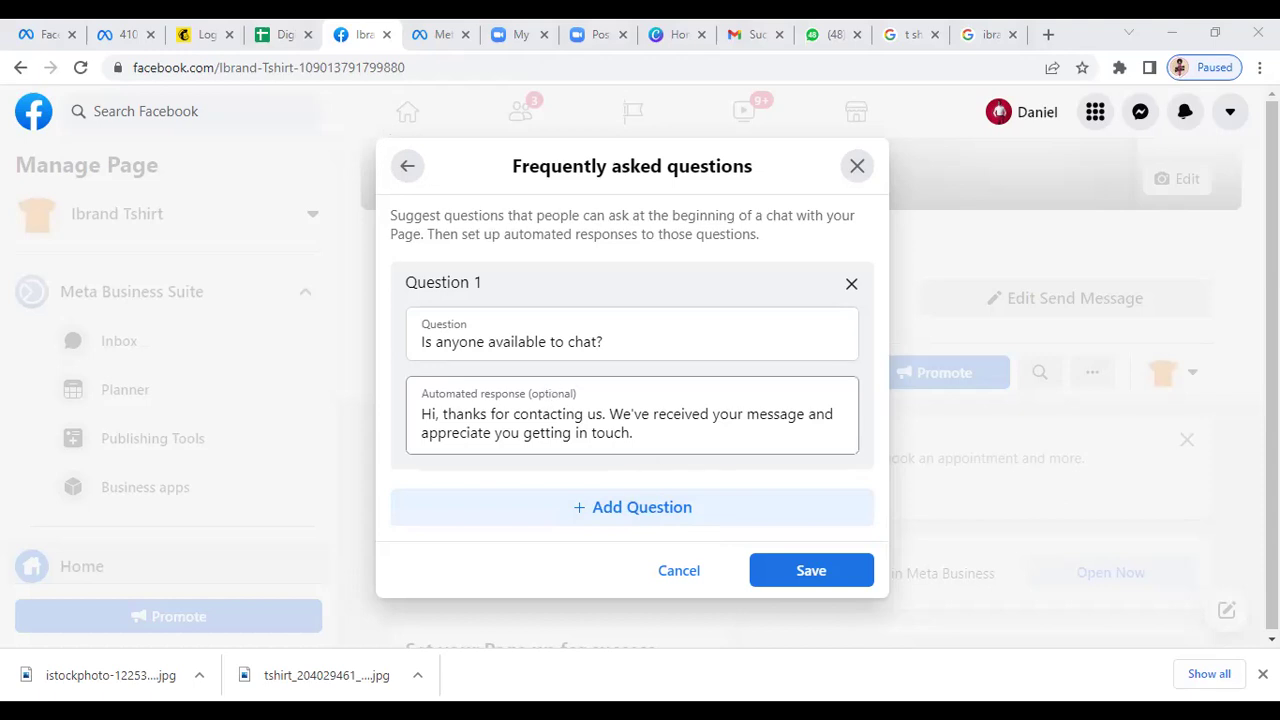
left_click(656, 448)
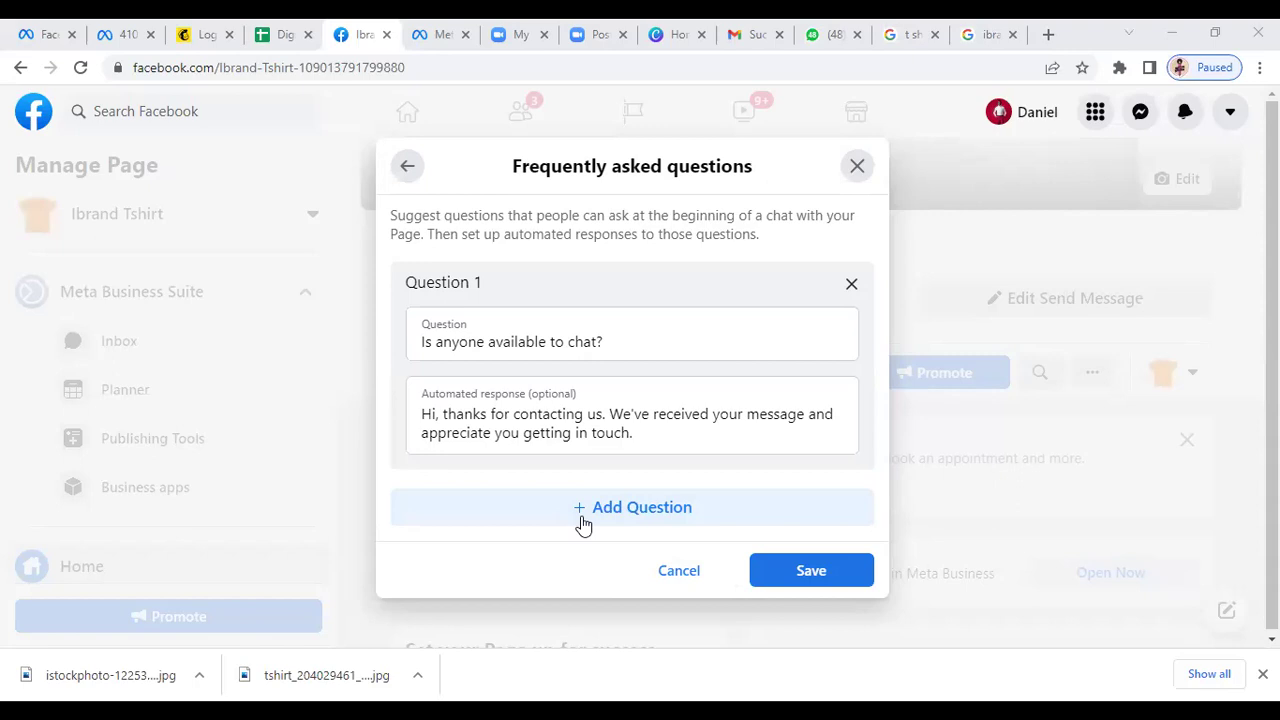
triple_click(637, 340)
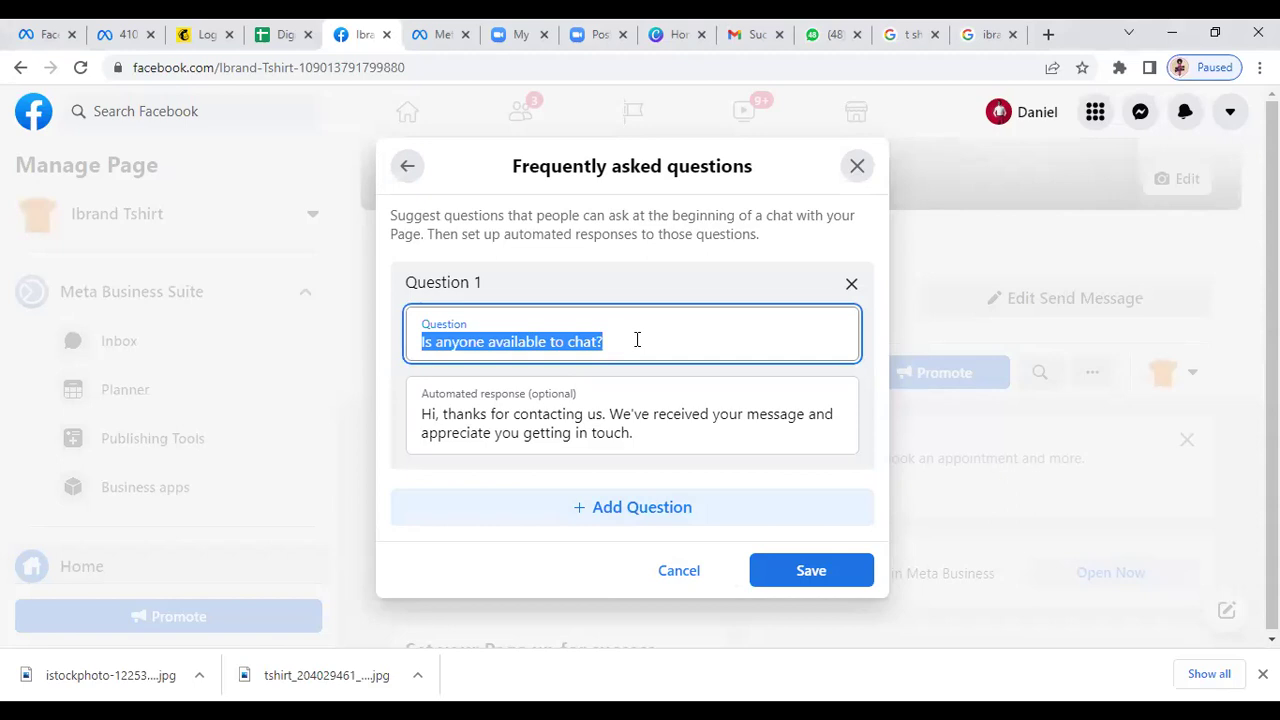
type("How")
key("BackSpace")
key("BackSpace")
key("BackSpace")
type("Can i ")
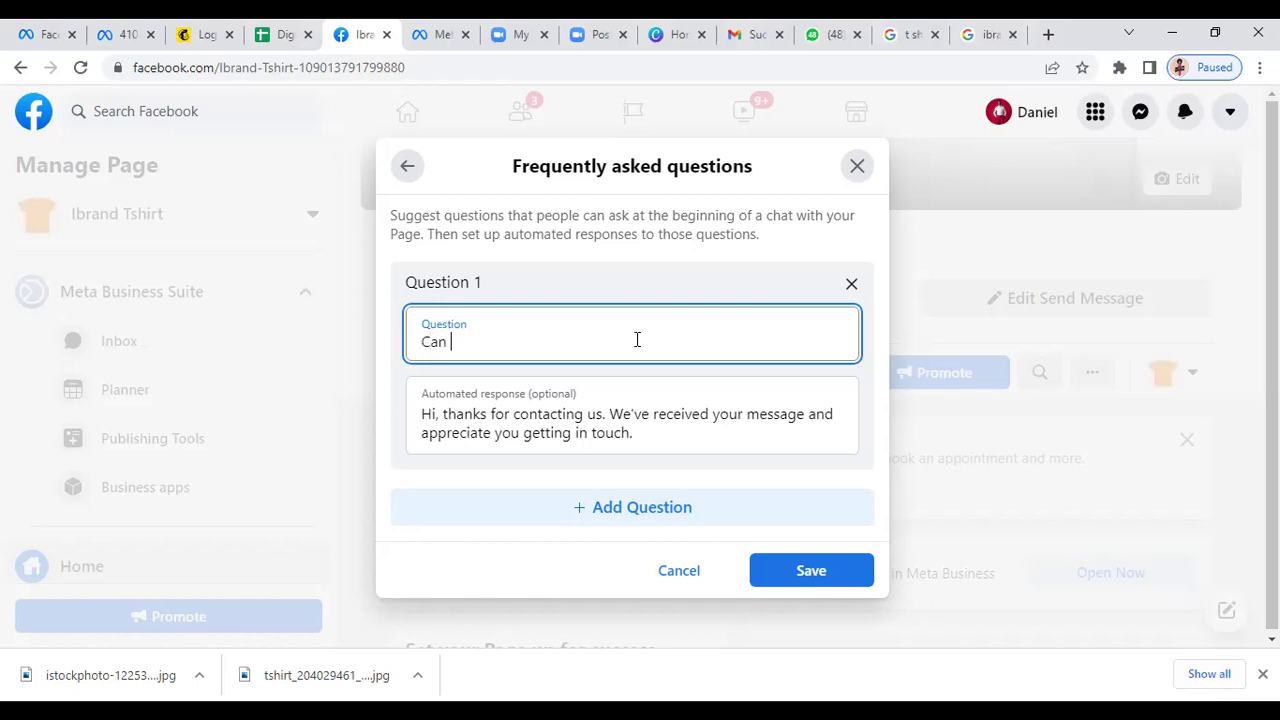
type("be sa distributoor")
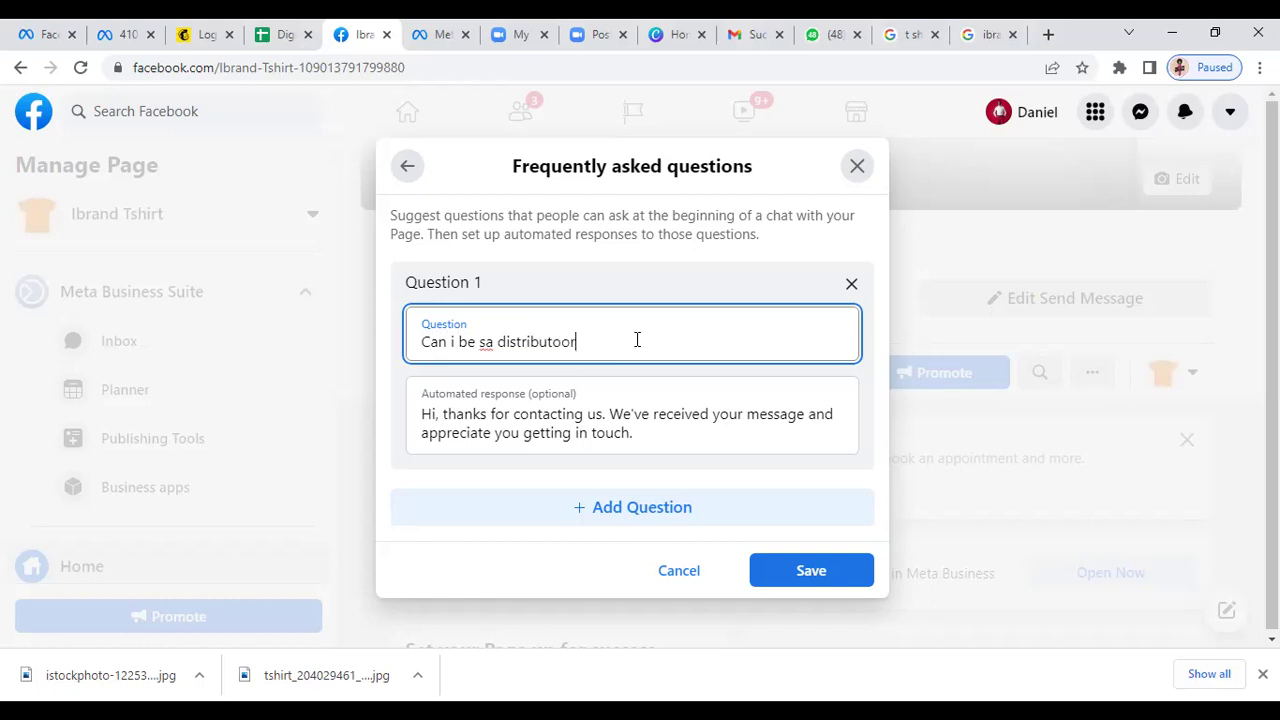
key("BackSpace")
key("BackSpace")
type("?")
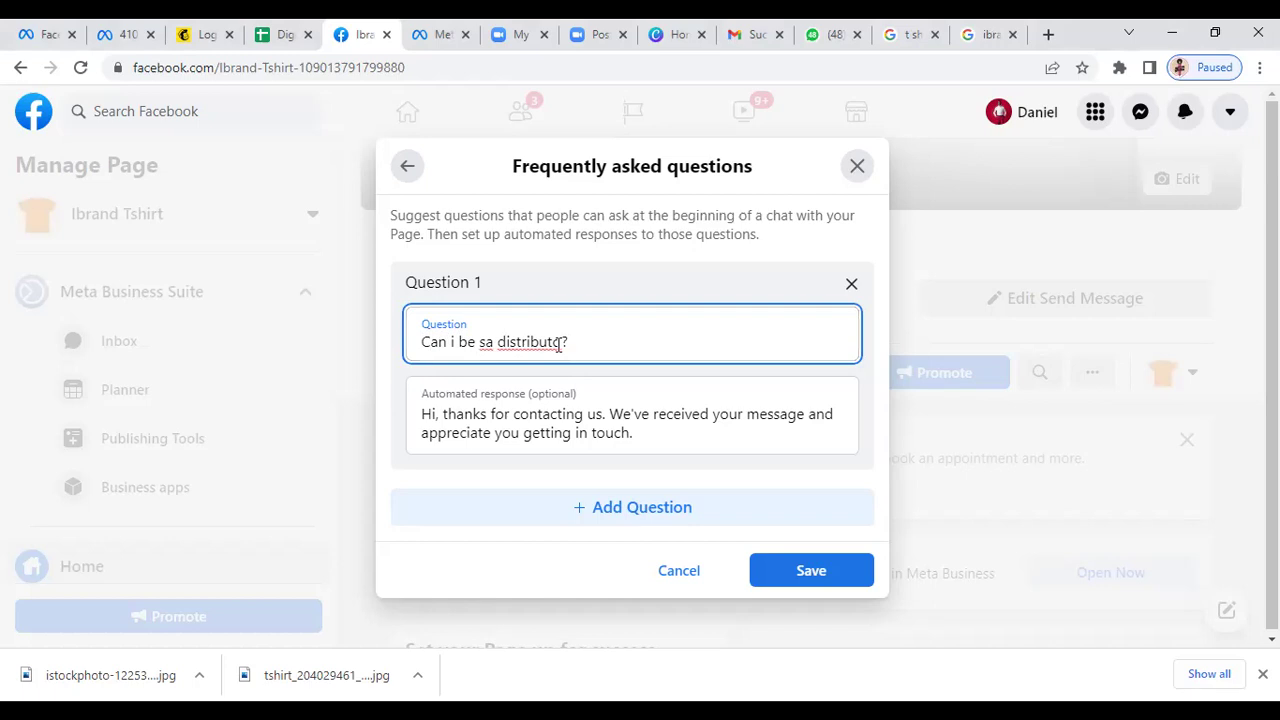
left_click(563, 341)
type("r")
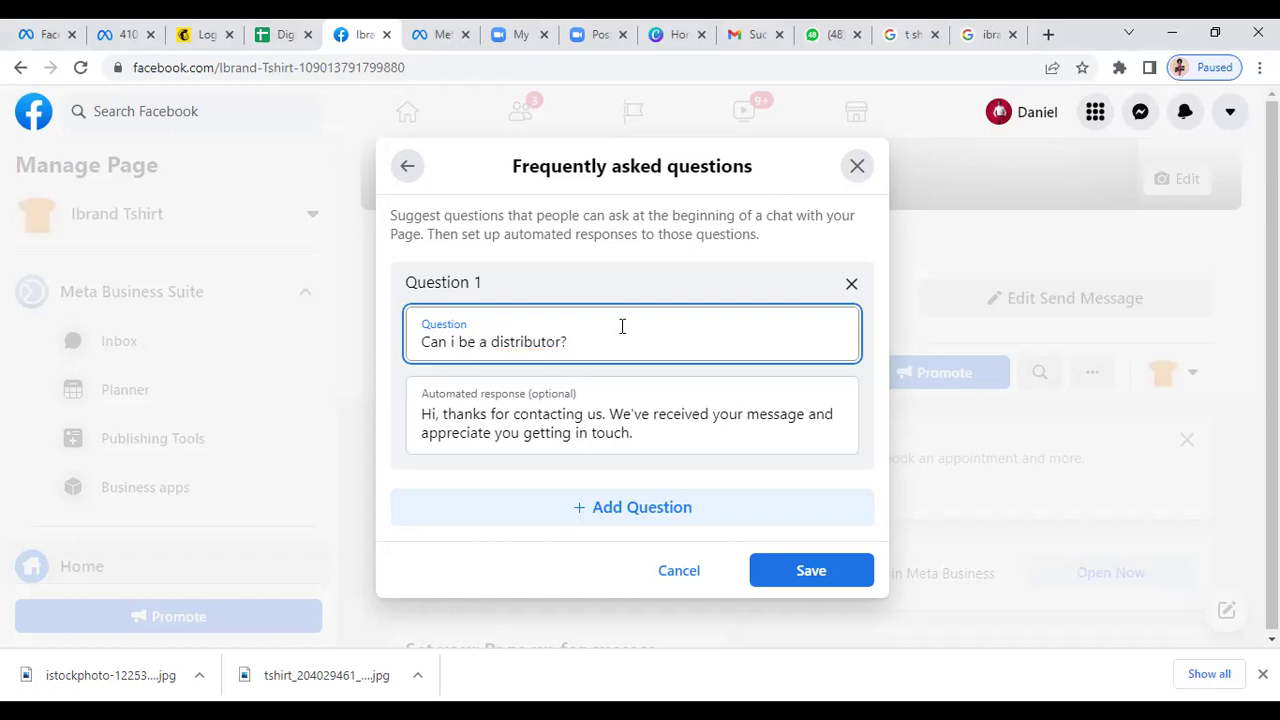
Delete the default automated response text for Question 1.
left_click(654, 440)
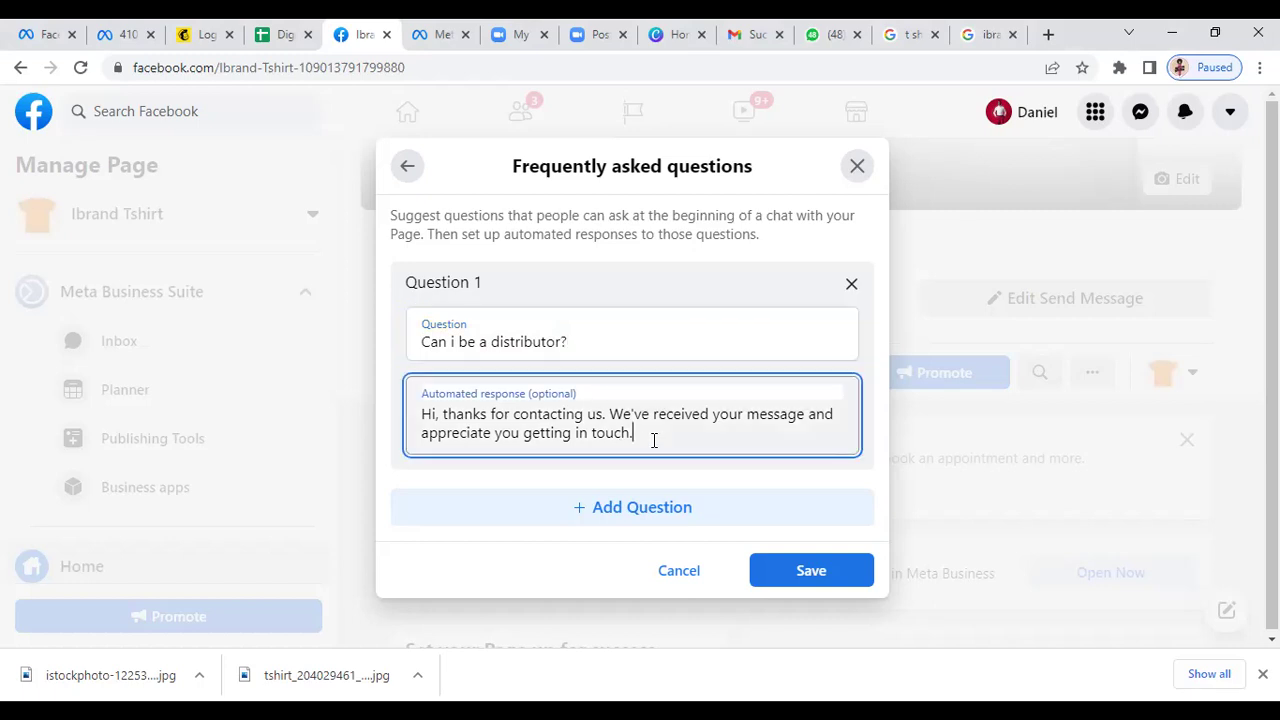
key("ctrl+a")
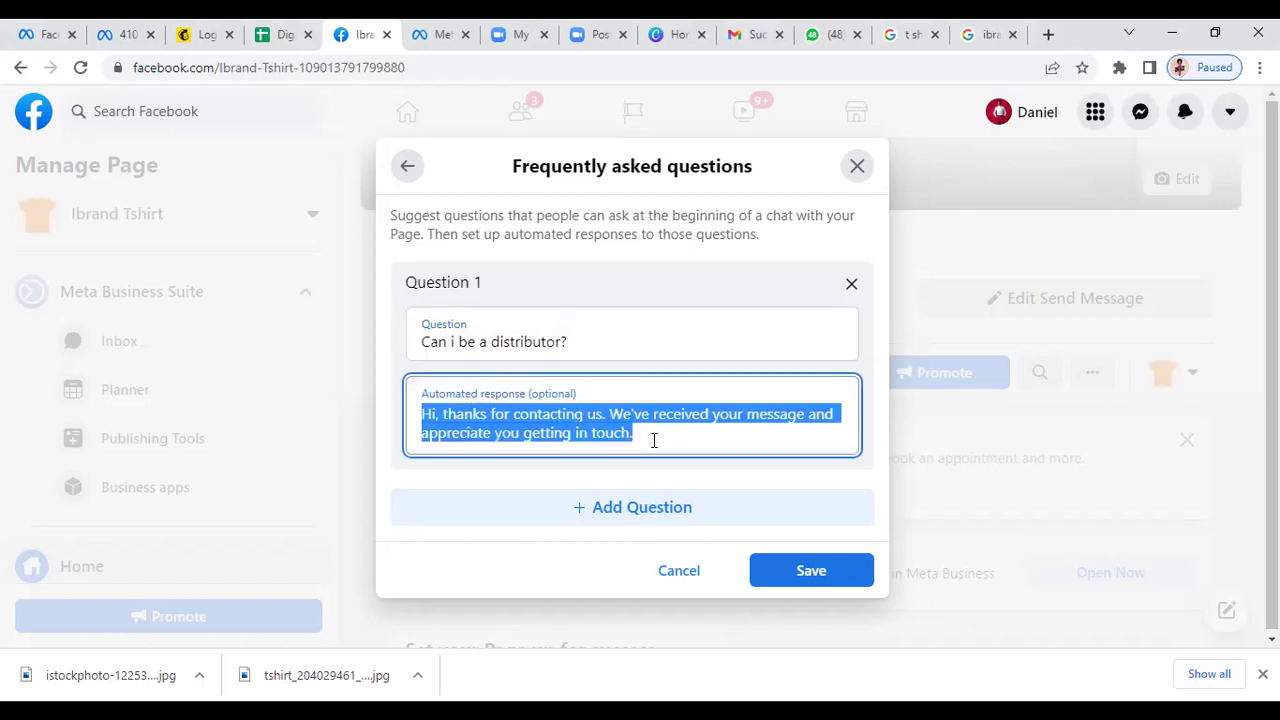
key("BackSpace")
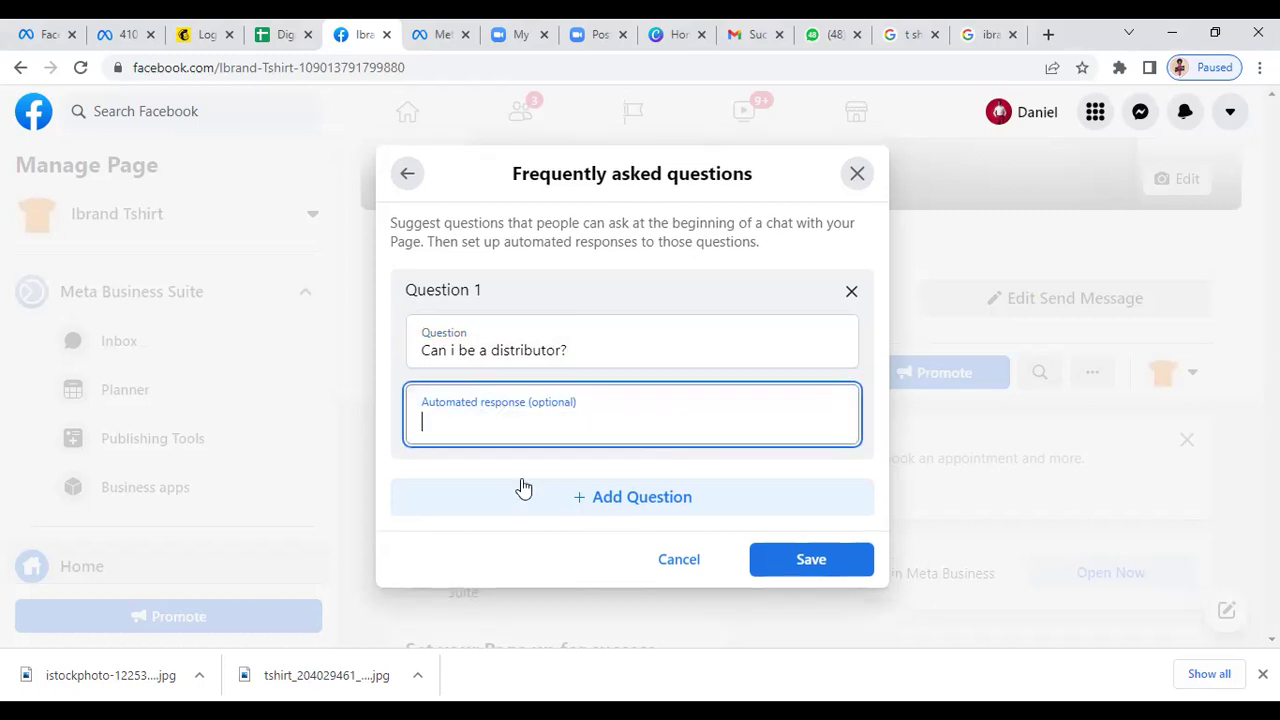
Enter 'Can i be a distributor?' as FAQ Question 1, leaving its automated response empty.
left_click(491, 468)
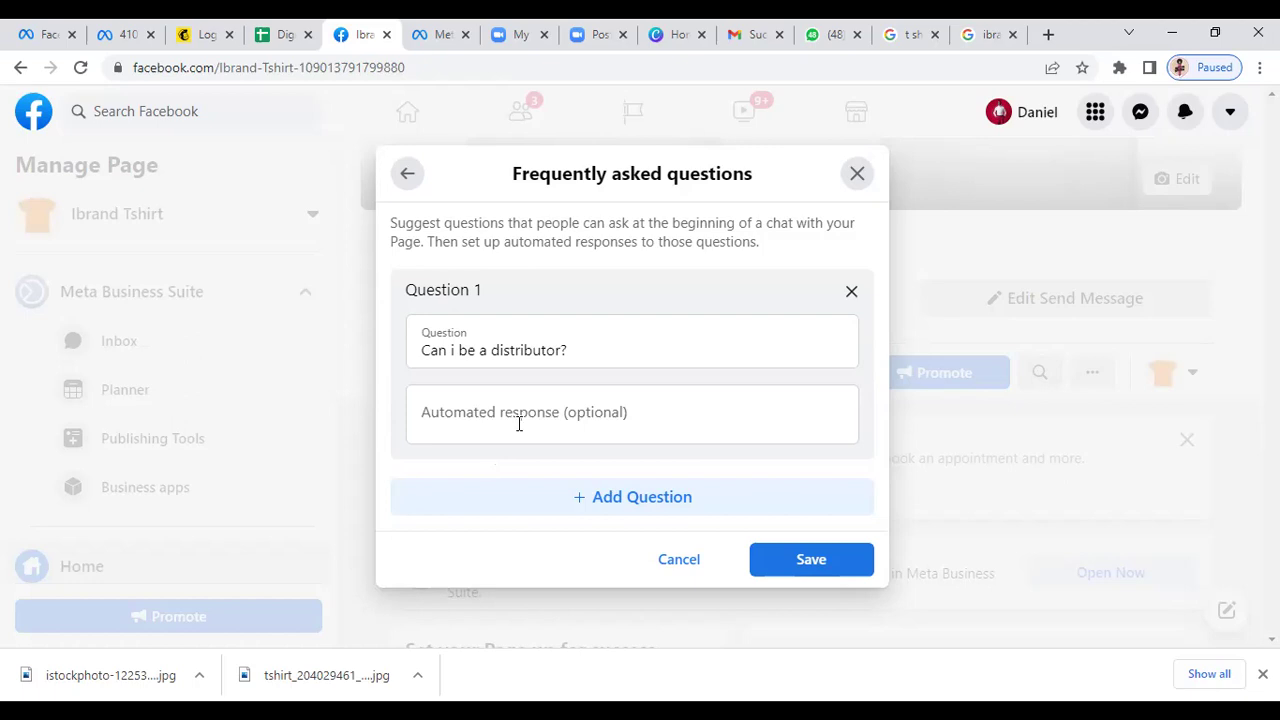
left_click(519, 424)
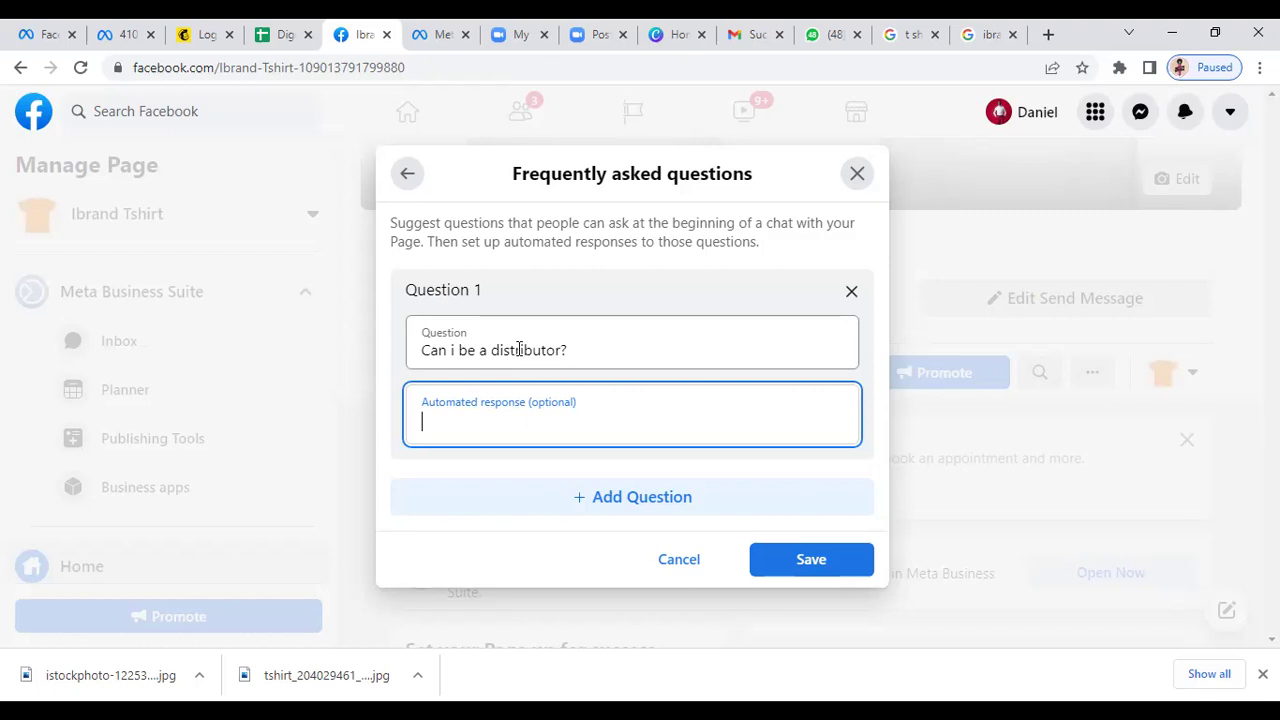
left_click(519, 349)
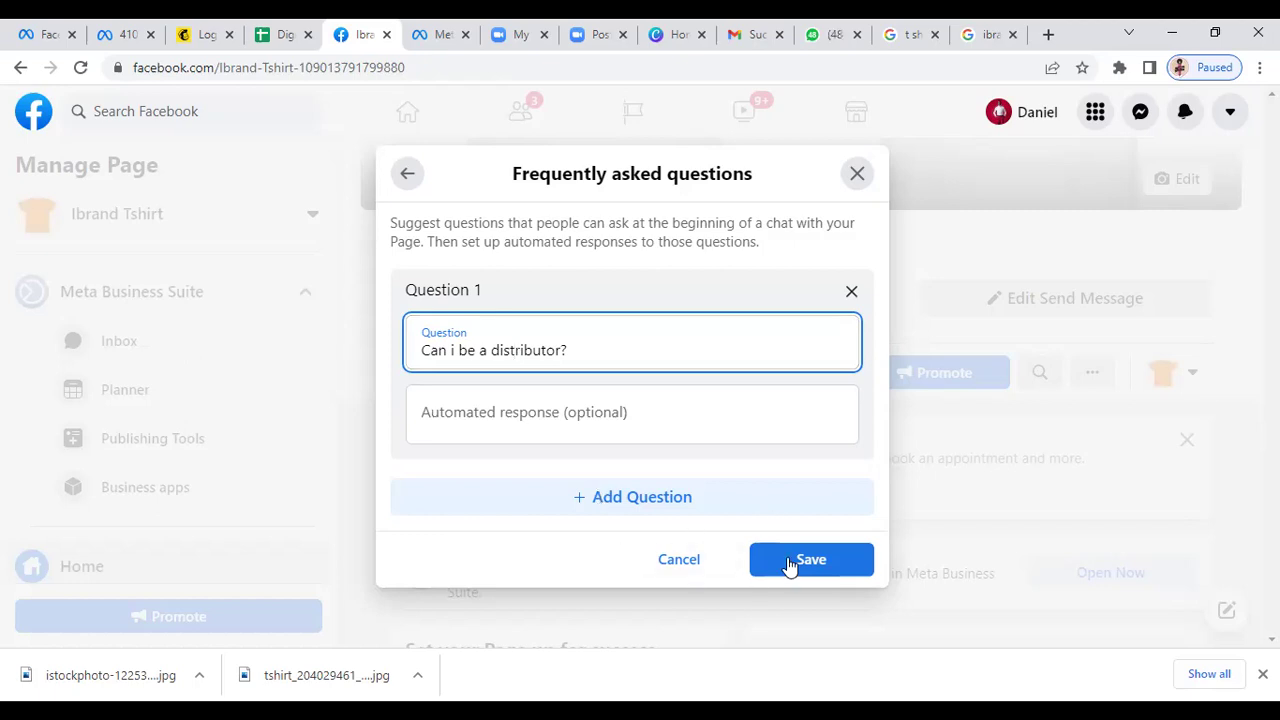
Add a second FAQ entry and enter 'Can i purchase in bulk?' as Question 2.
left_click(603, 500)
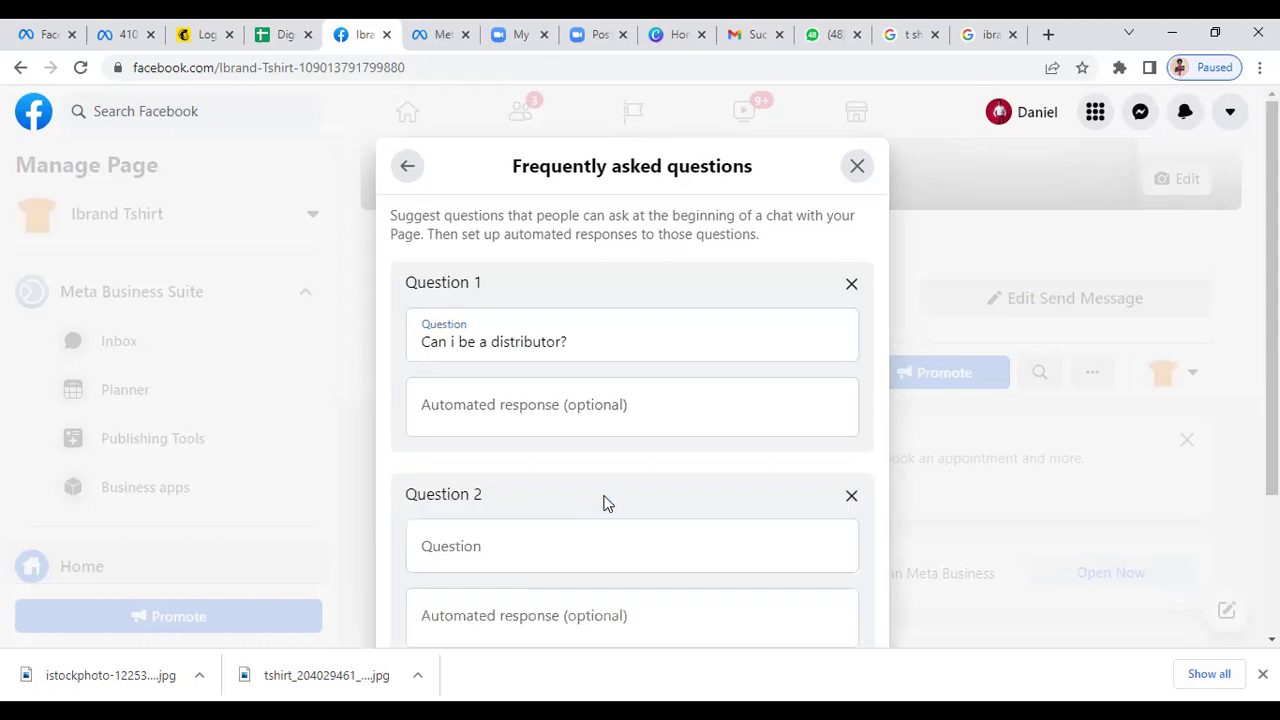
scroll(680, 395, "down", 2)
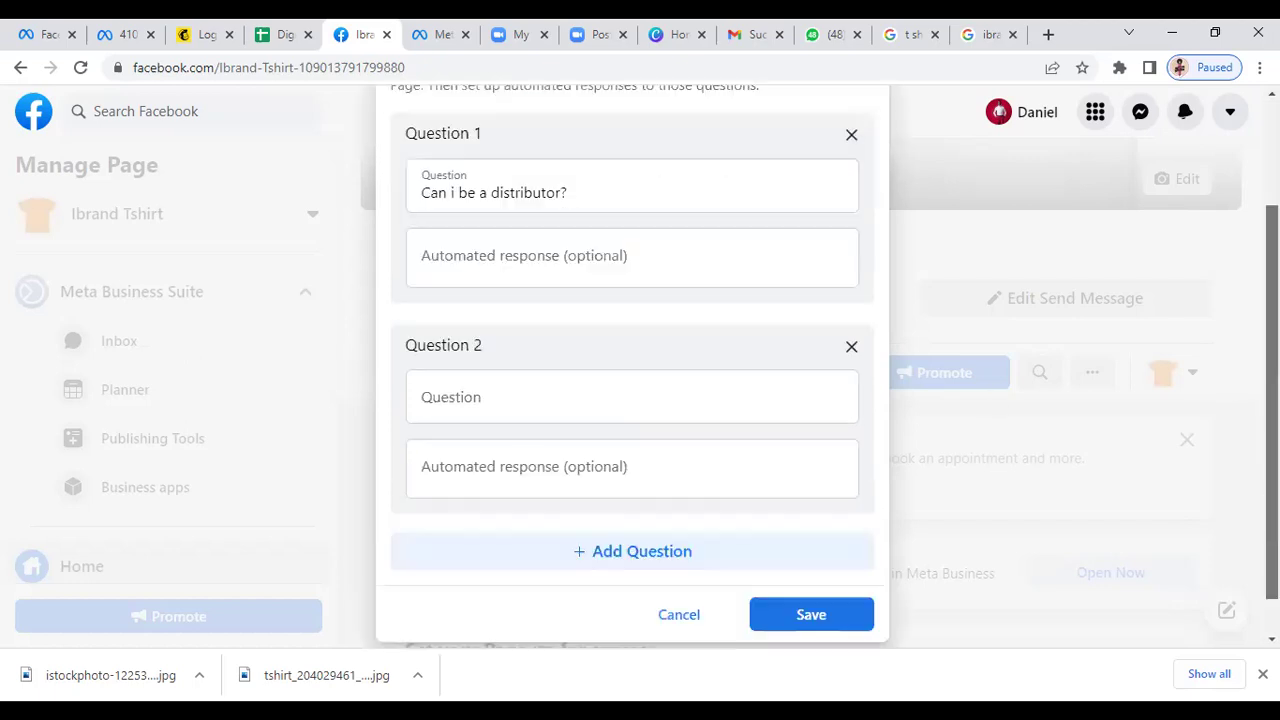
left_click(510, 369)
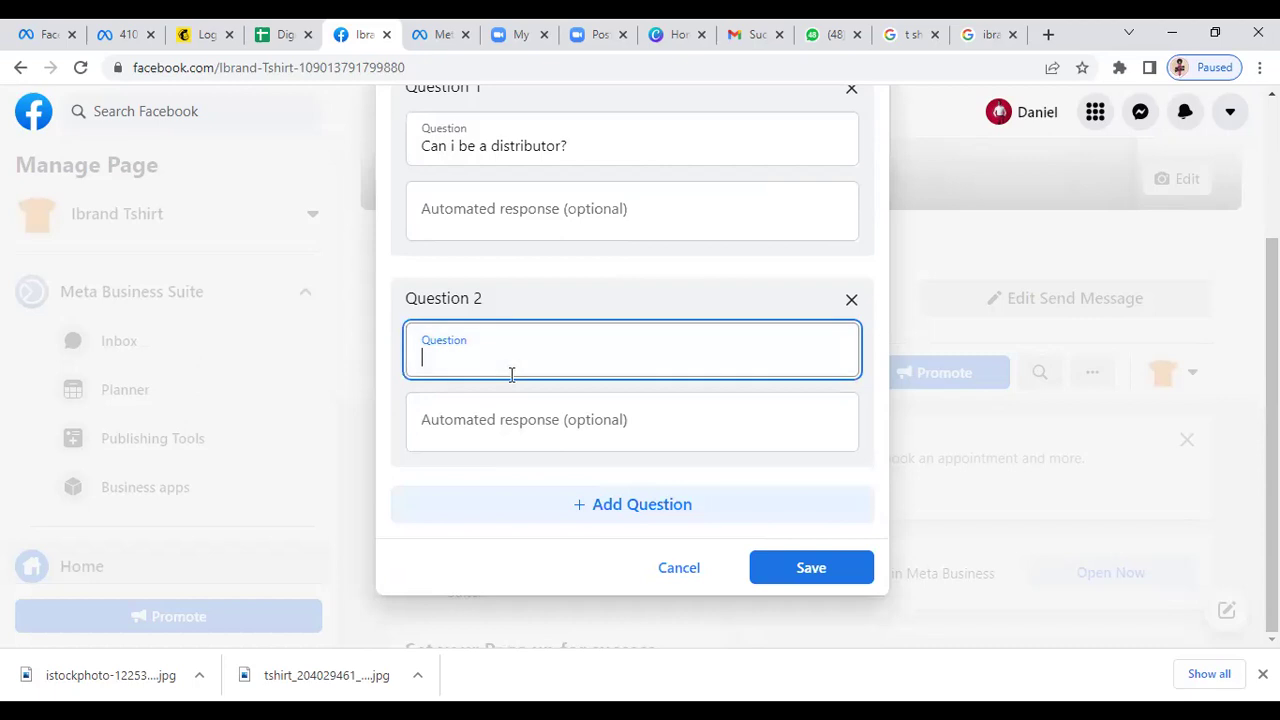
type("Ca")
key("BackSpace")
type("an i be")
key("BackSpace")
type("uy")
key("BackSpace")
key("BackSpace")
key("BackSpace")
key("BackSpace")
type("purchase in bulk?")
Add a third FAQ entry and enter 'Can i see your designs?' as Question 3.
left_click(632, 502)
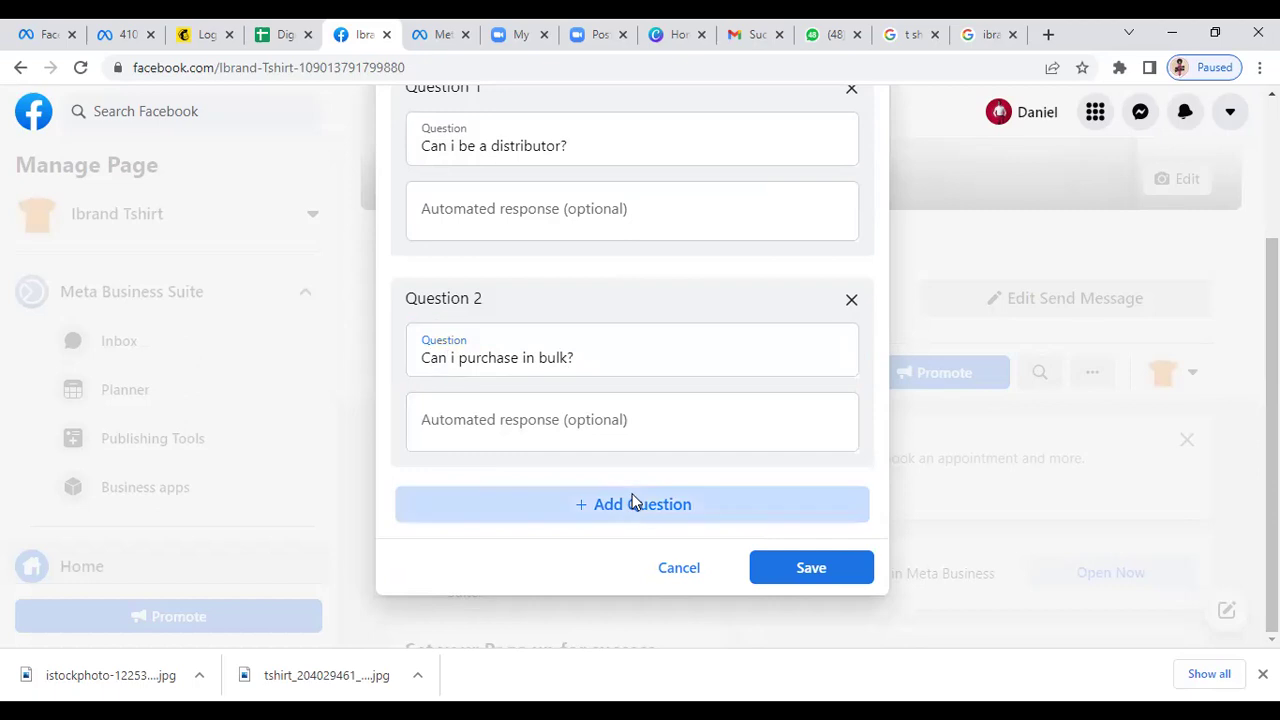
left_click(631, 566)
type("Can i see your")
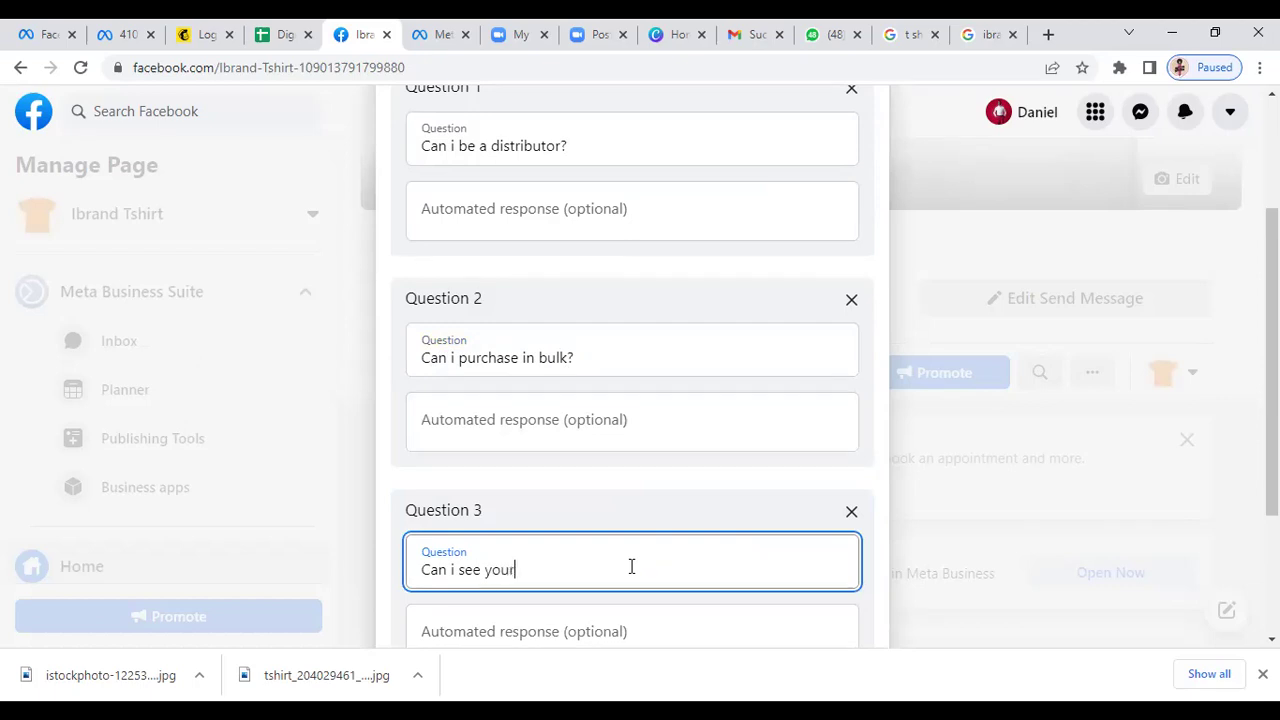
type(" designs?")
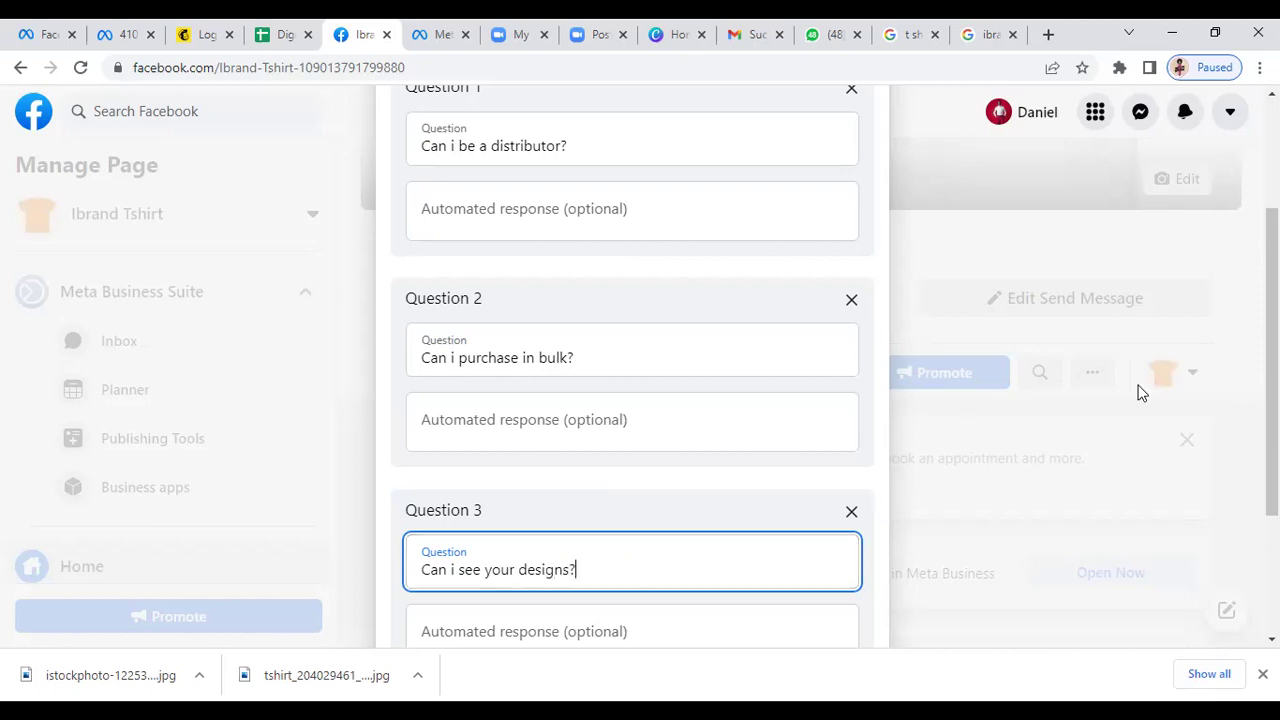
Leave Question 3's automated response blank and review the three listed questions.
scroll(1272, 360, "down", 2)
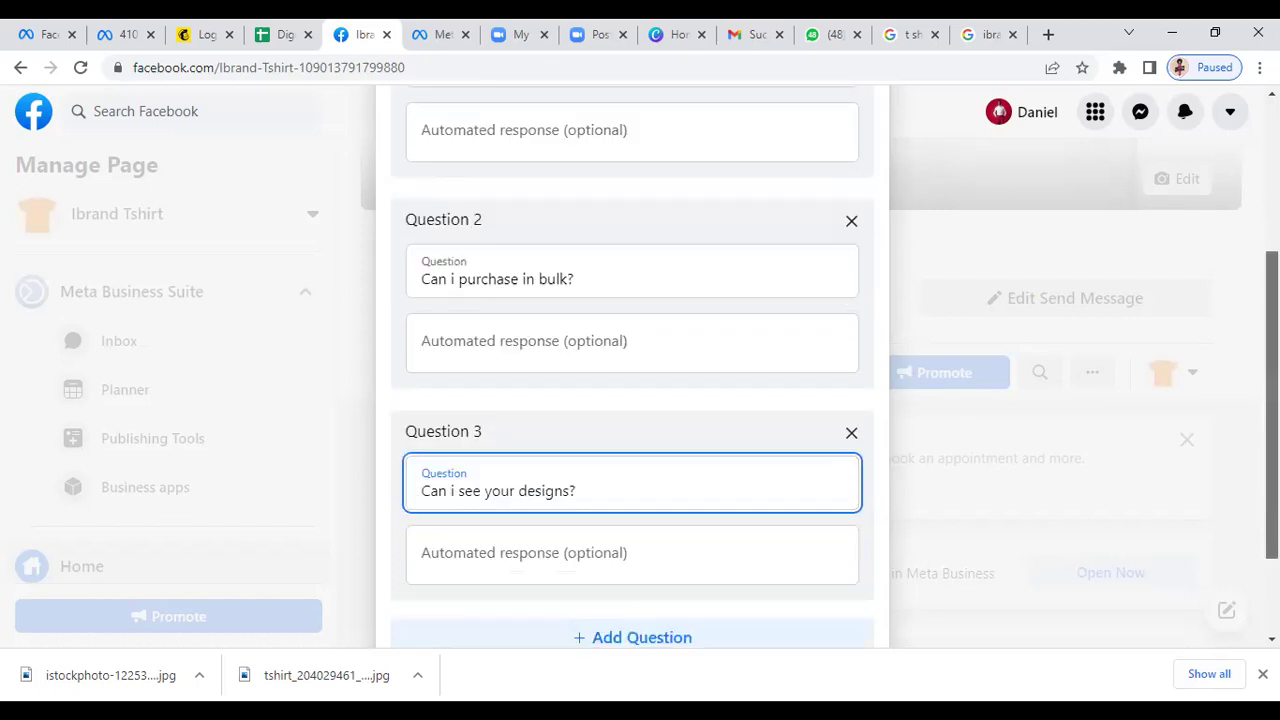
left_click(607, 421)
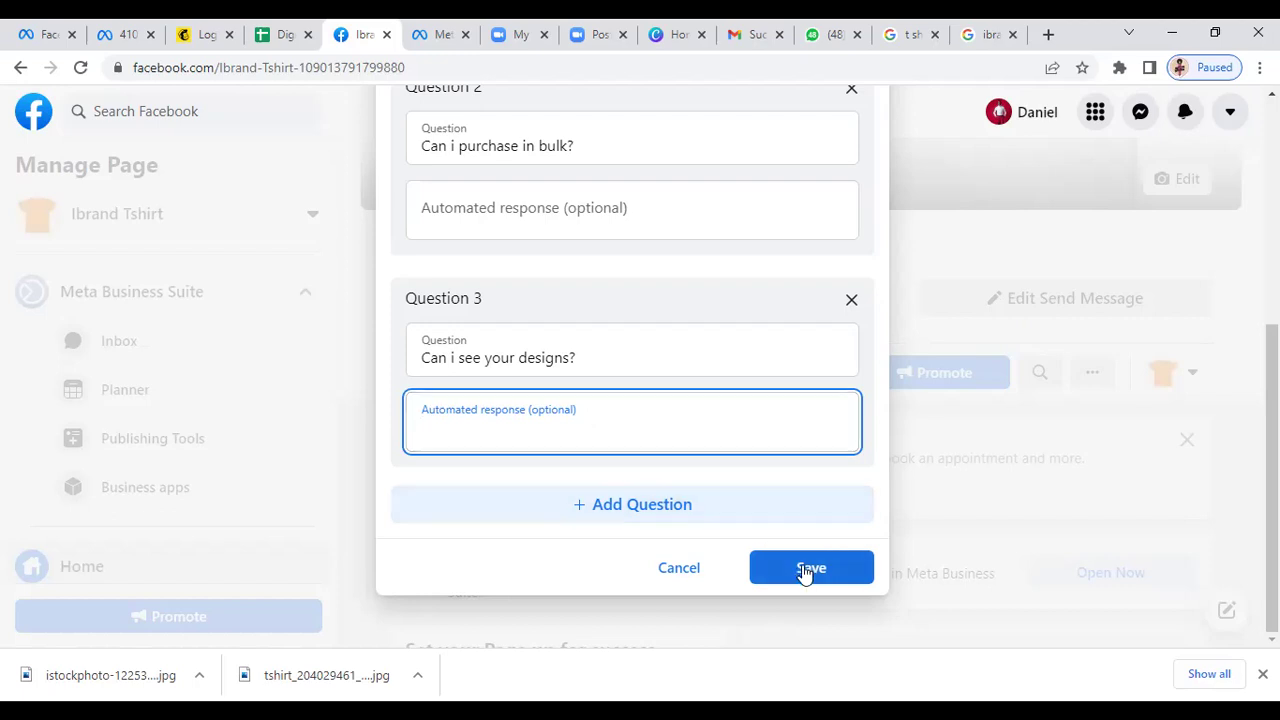
left_click(864, 270)
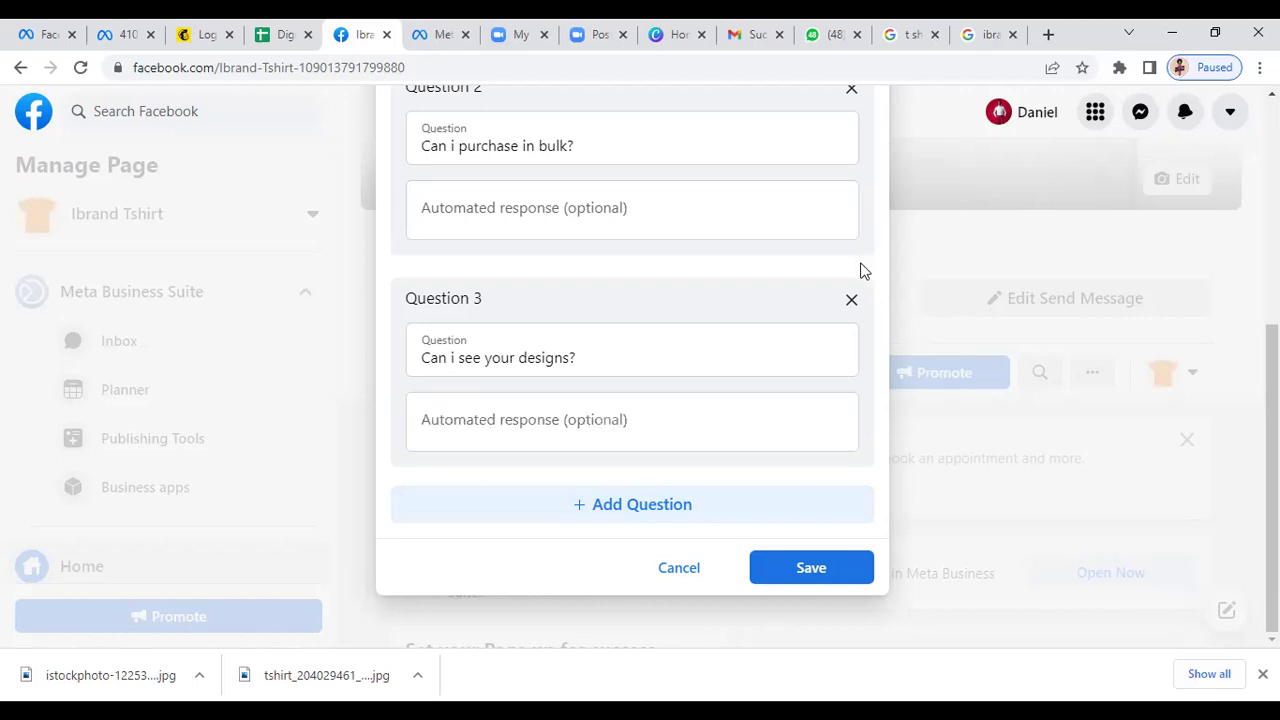
scroll(864, 270, "up", 1)
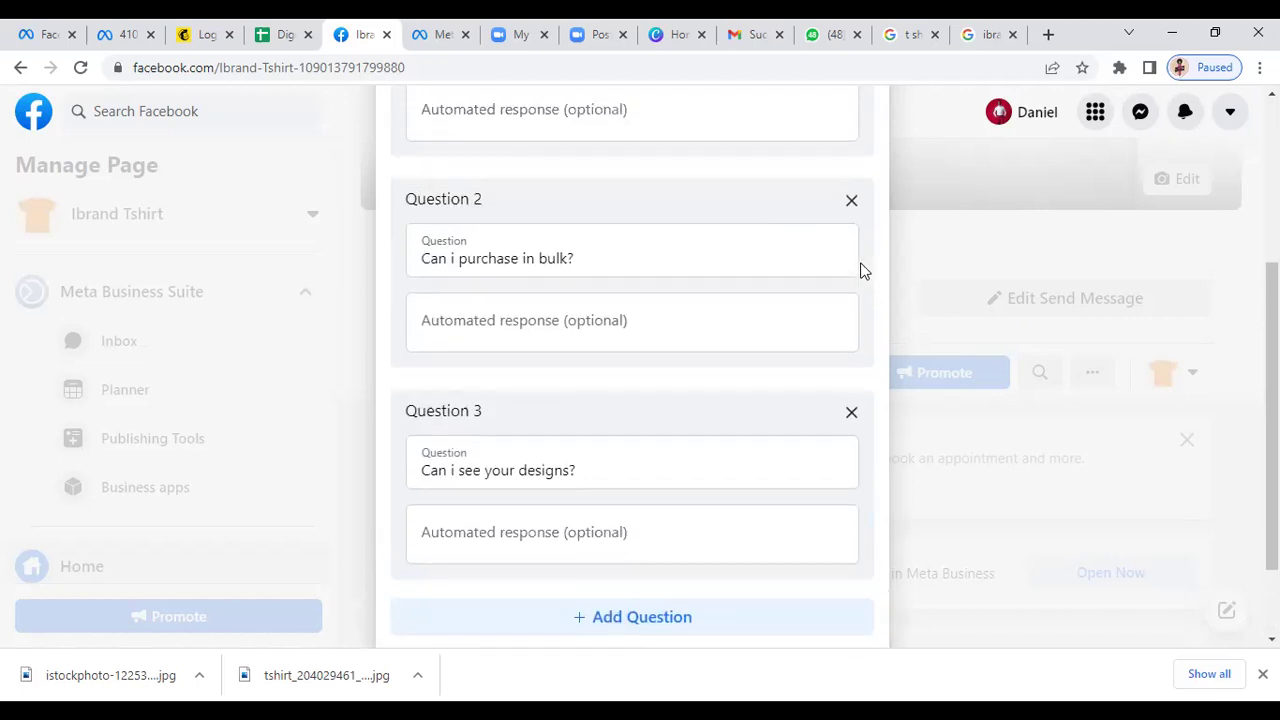
scroll(864, 270, "up", 1)
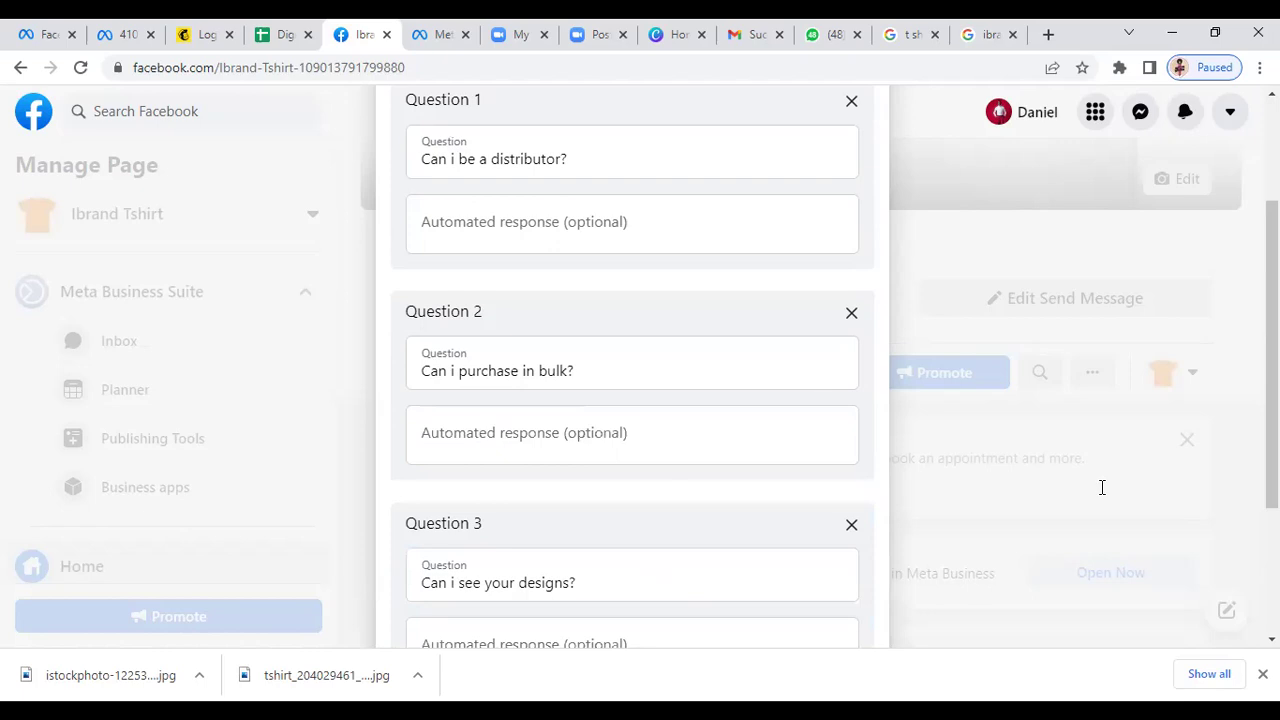
scroll(1272, 450, "down", 2)
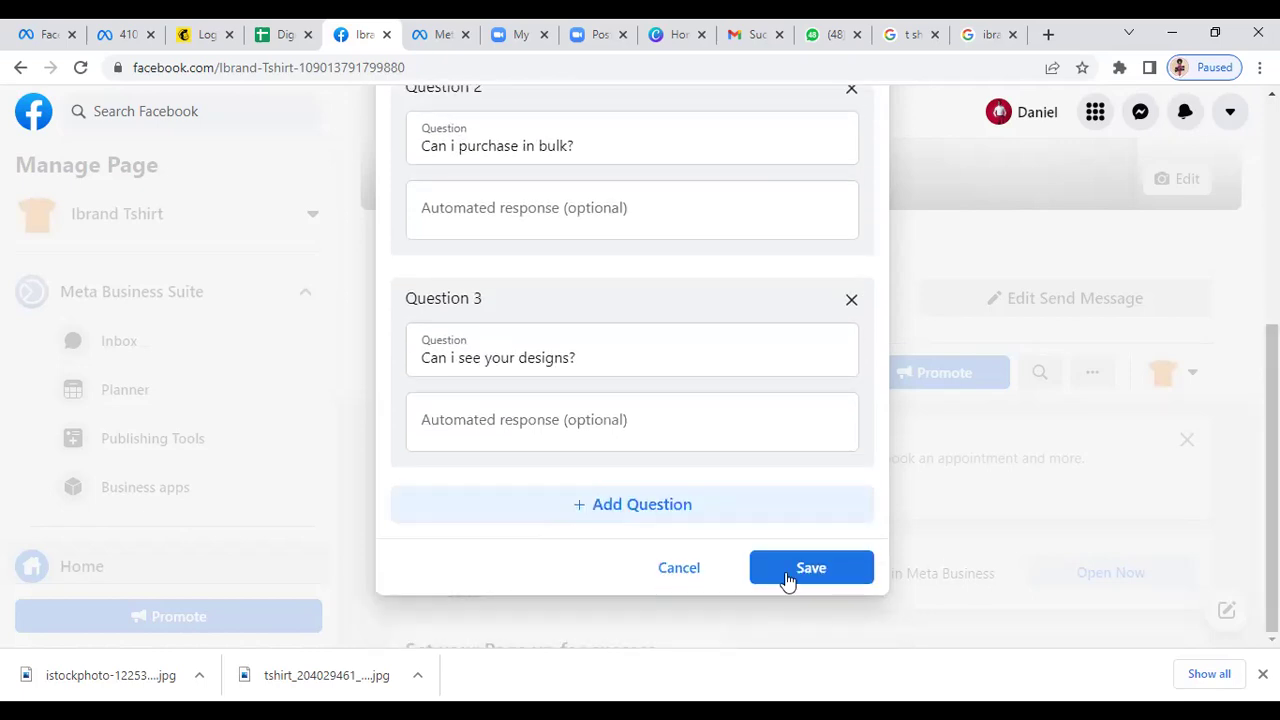
Save the FAQ dialog with its three questions.
left_click(826, 567)
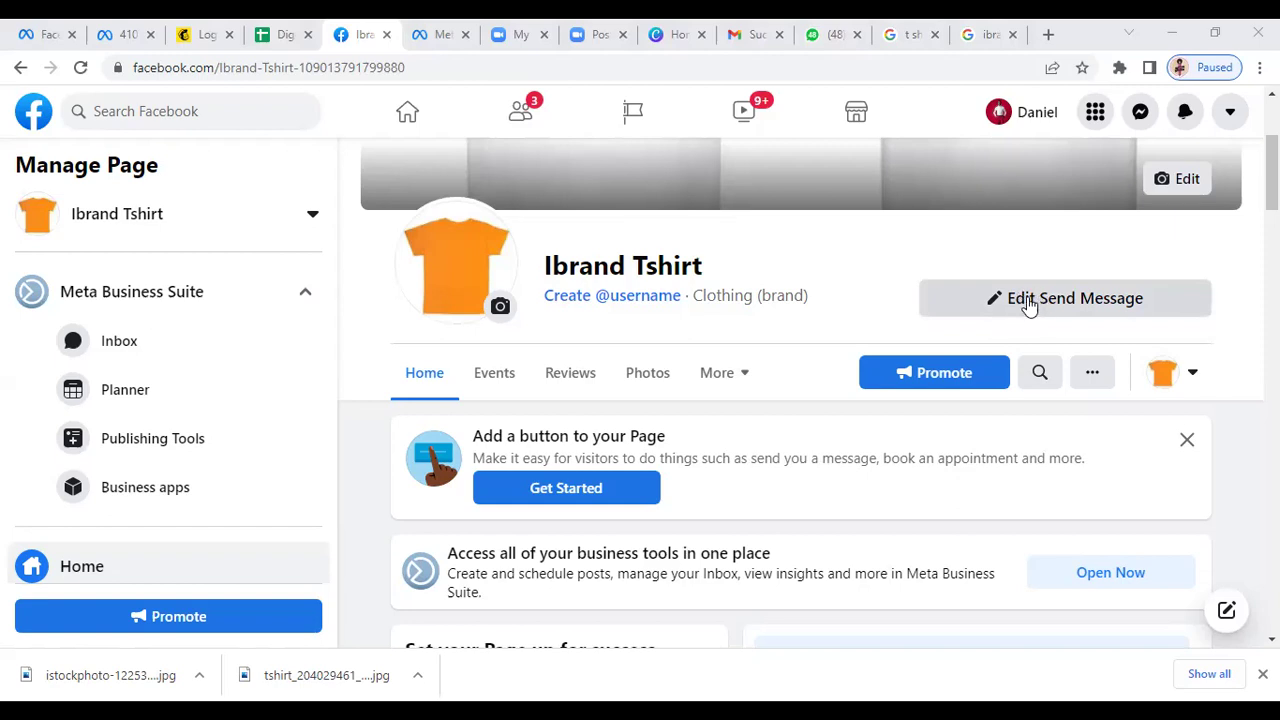
Dismiss the browser context menu and open the Edit Send Message dropdown.
right_click(955, 300)
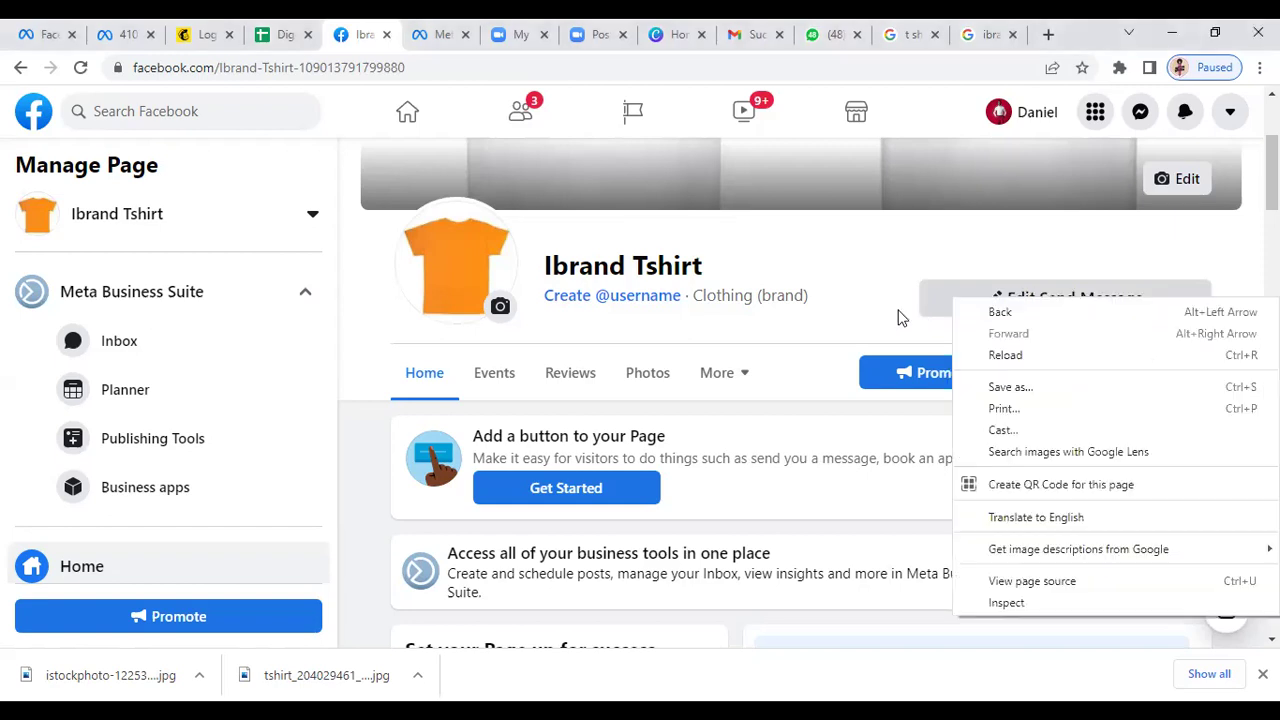
left_click(1014, 300)
left_click(1016, 301)
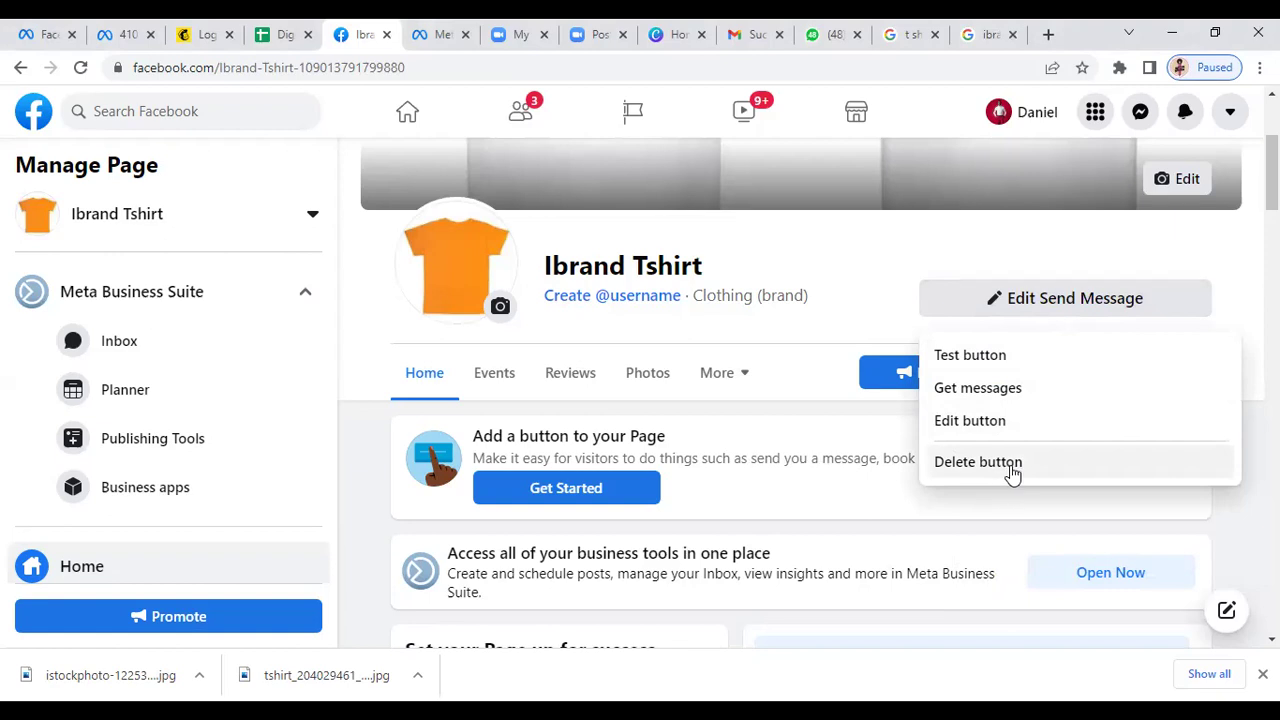
Test the Send Message button and inspect the Messenger preview's tap-to-send FAQ prompts.
left_click(983, 368)
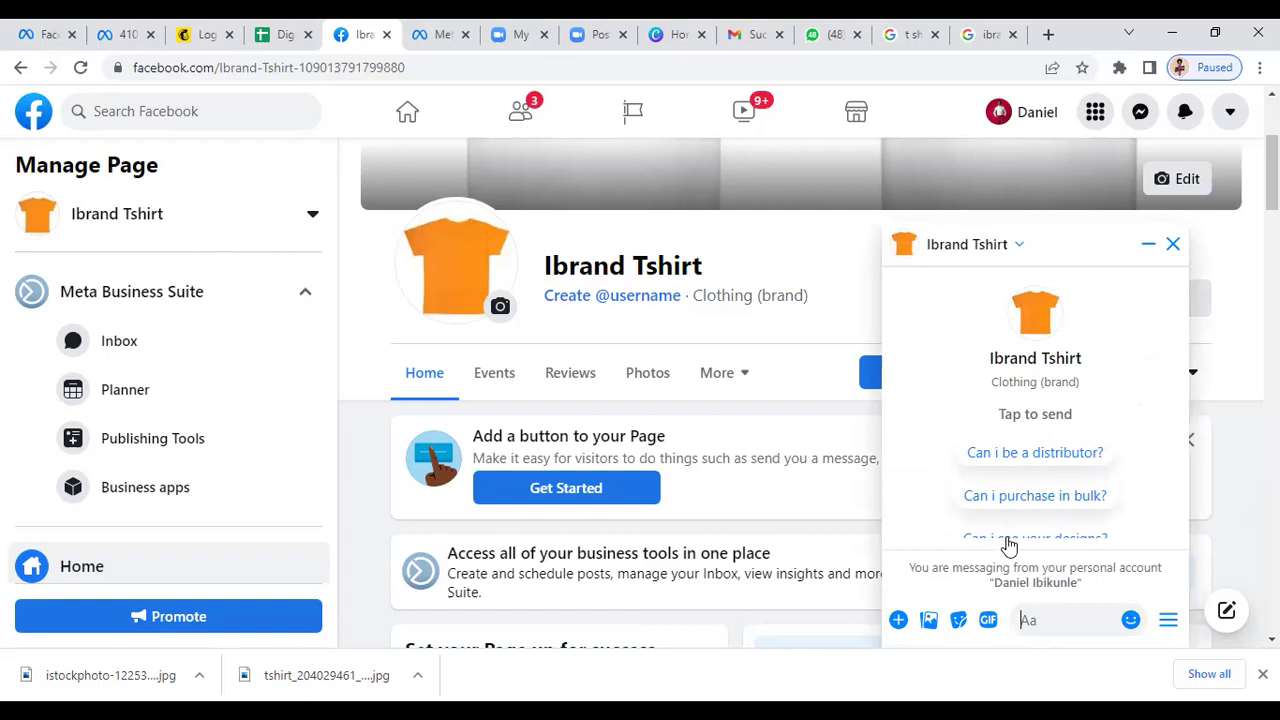
key("Tab")
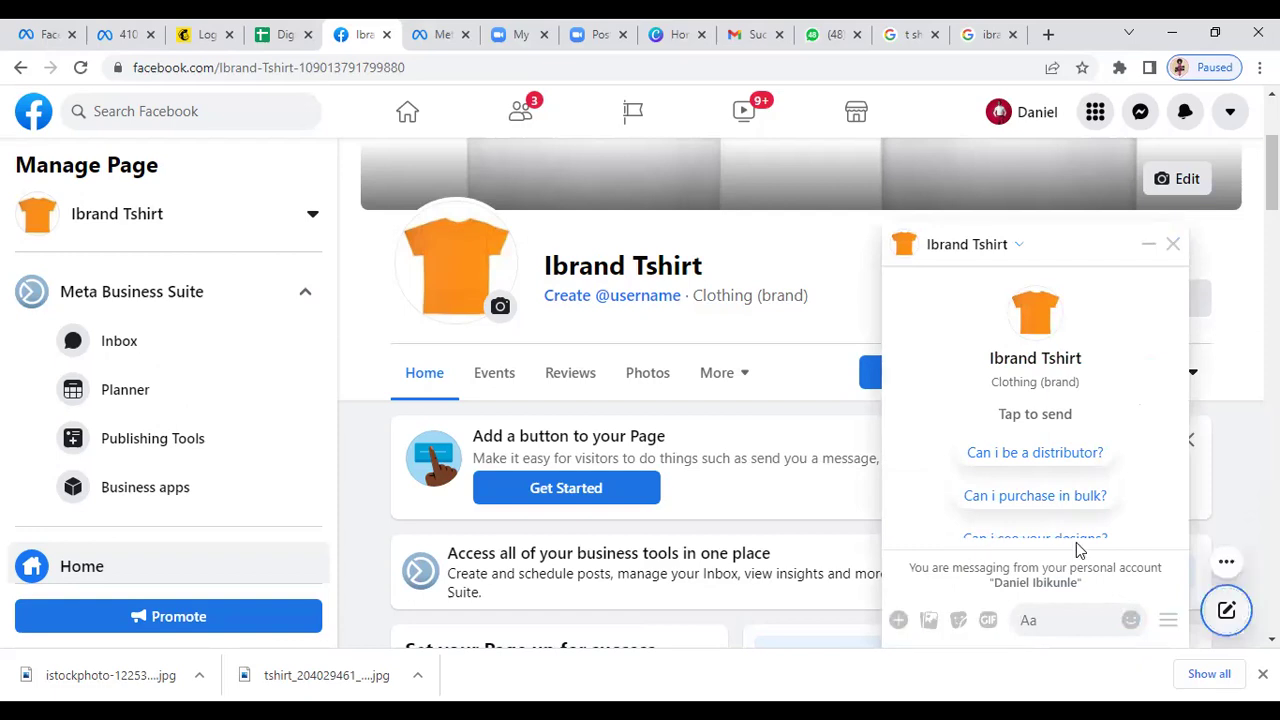
key("Tab")
key("Tab")
key("Tab")
key("Tab")
key("Tab")
key("Tab")
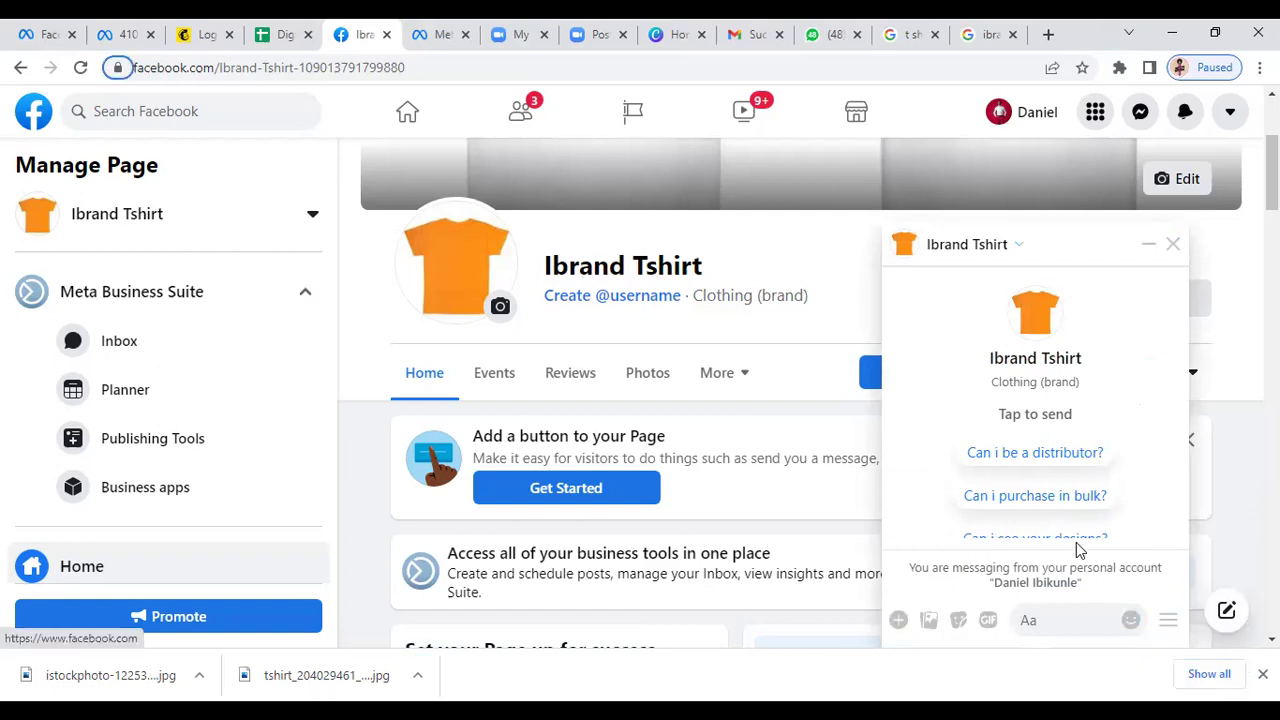
key("Tab")
key("Tab")
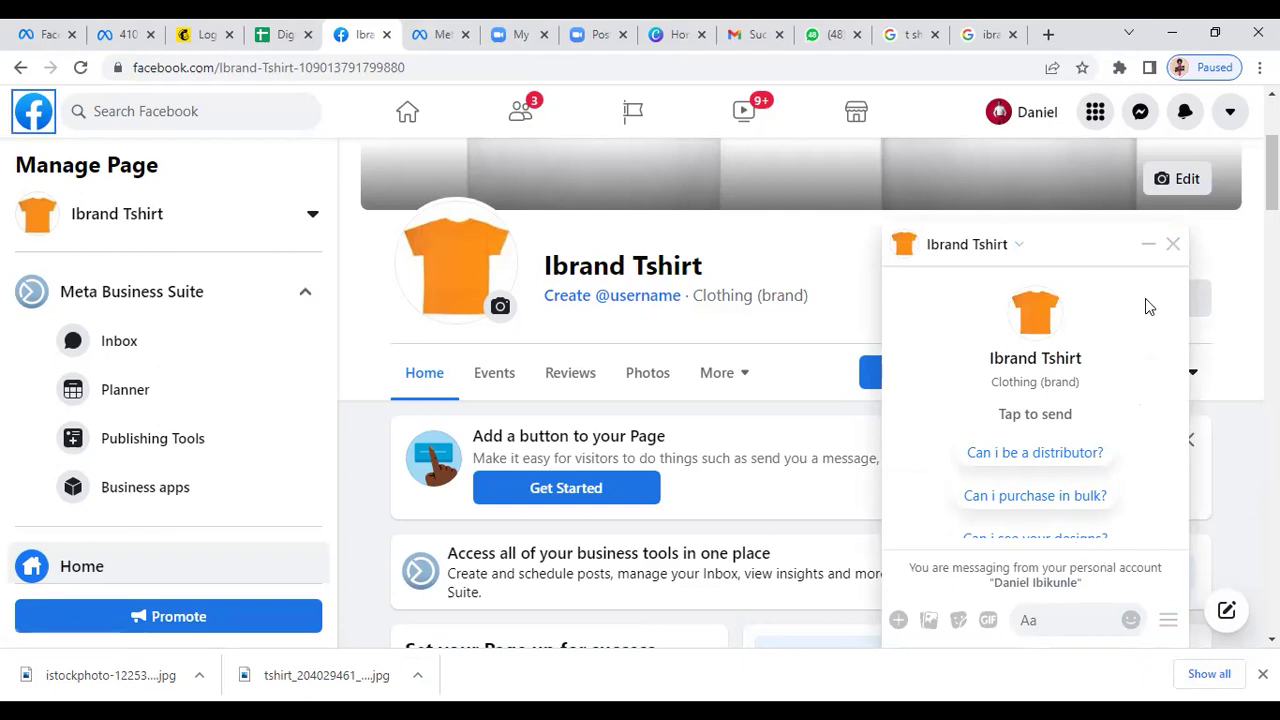
left_click(1179, 471)
triple_click(1038, 416)
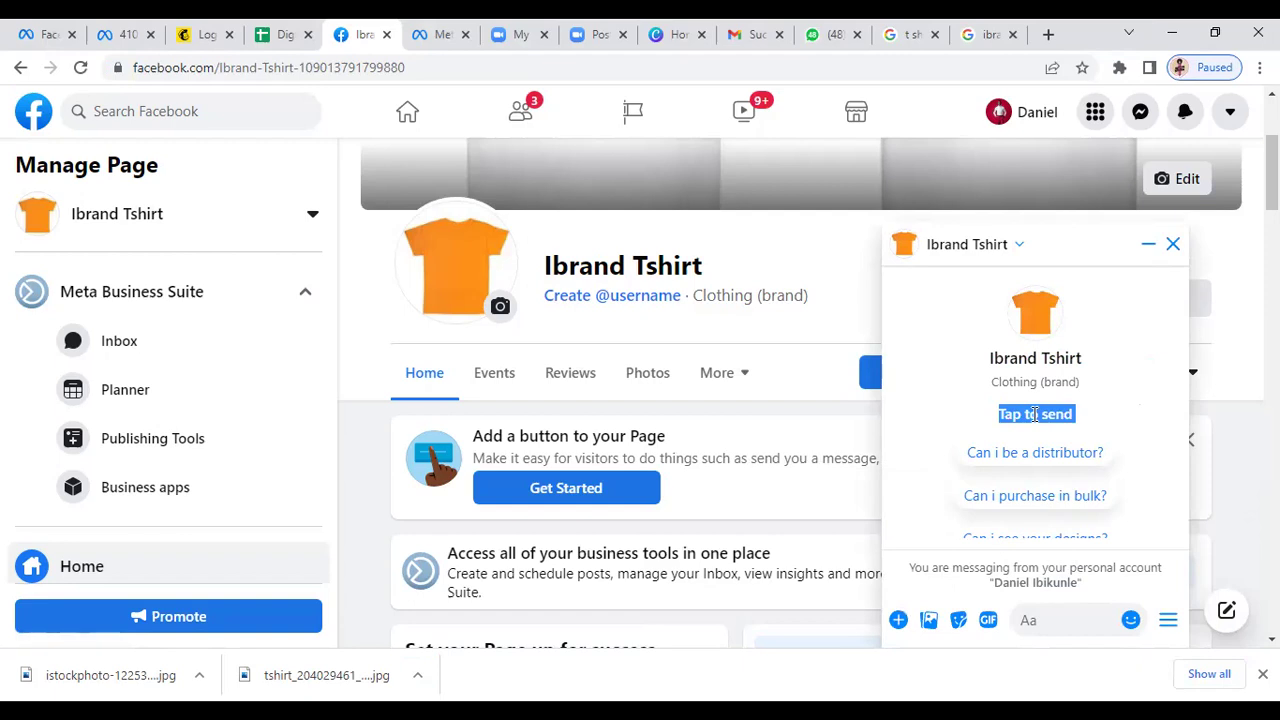
scroll(1035, 415, "down", 1)
scroll(1035, 415, "down", 2)
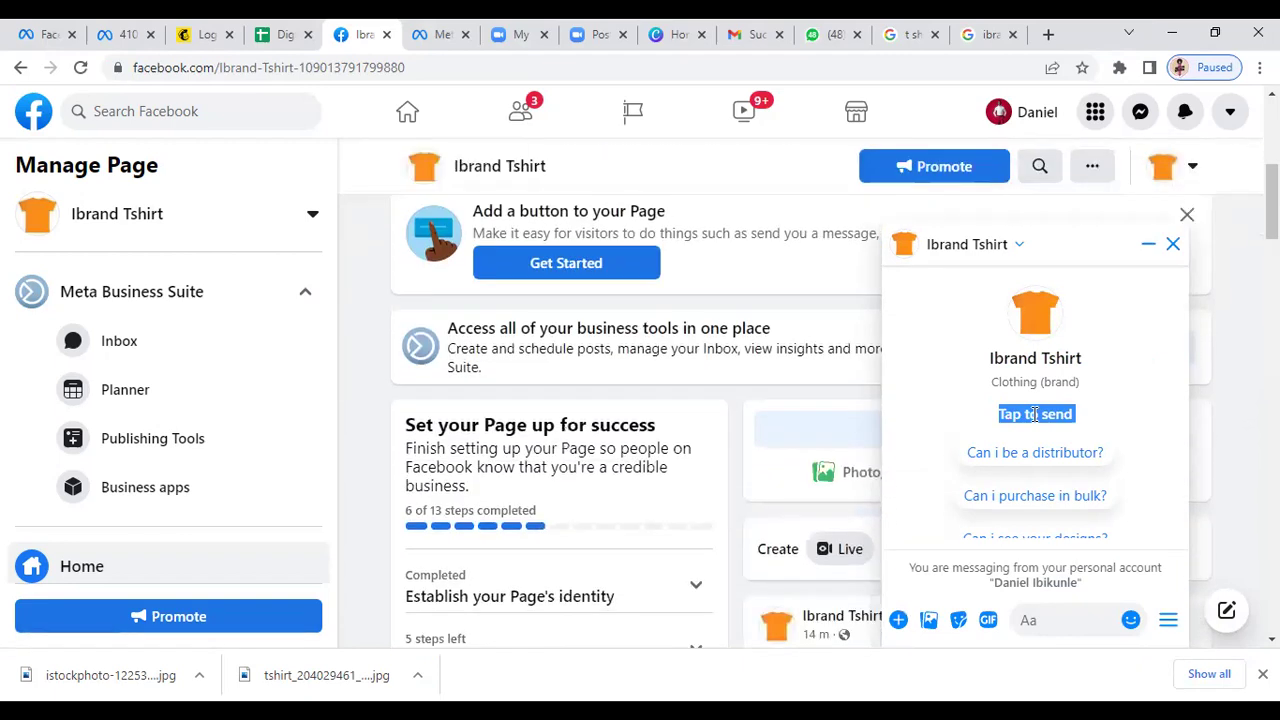
scroll(1035, 415, "up", 2)
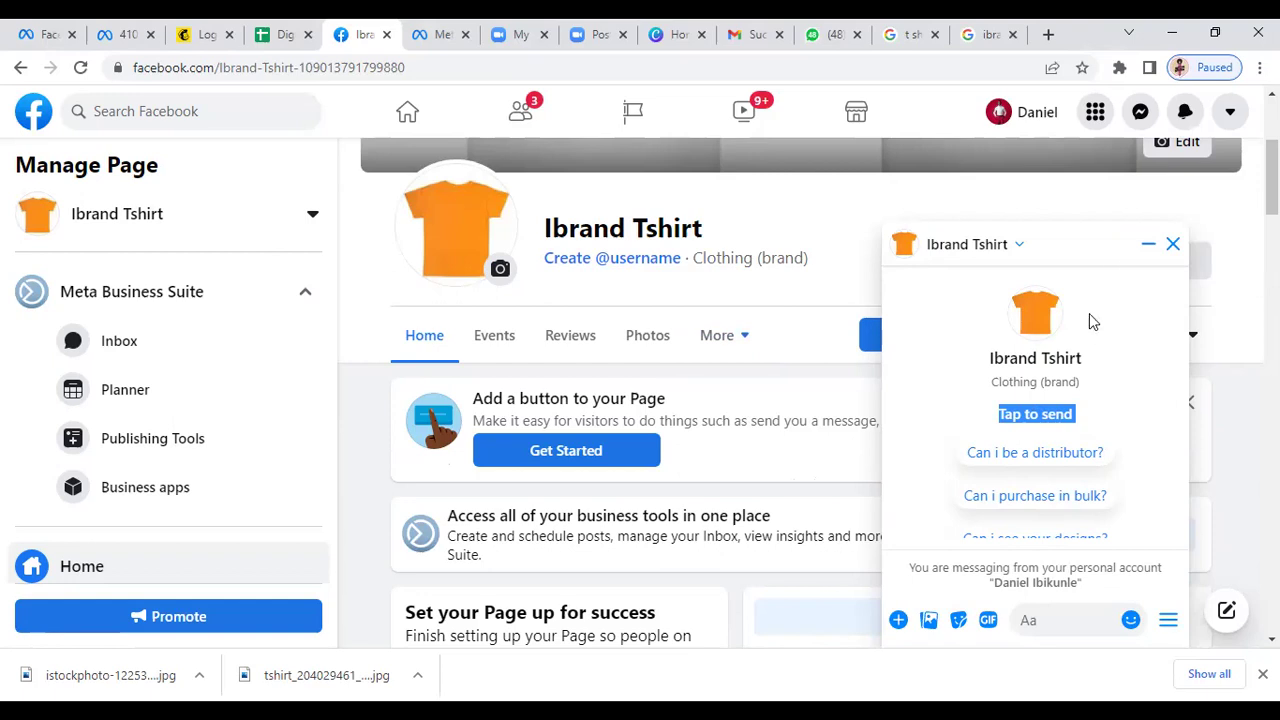
Close the Messenger chat preview.
left_click(1172, 246)
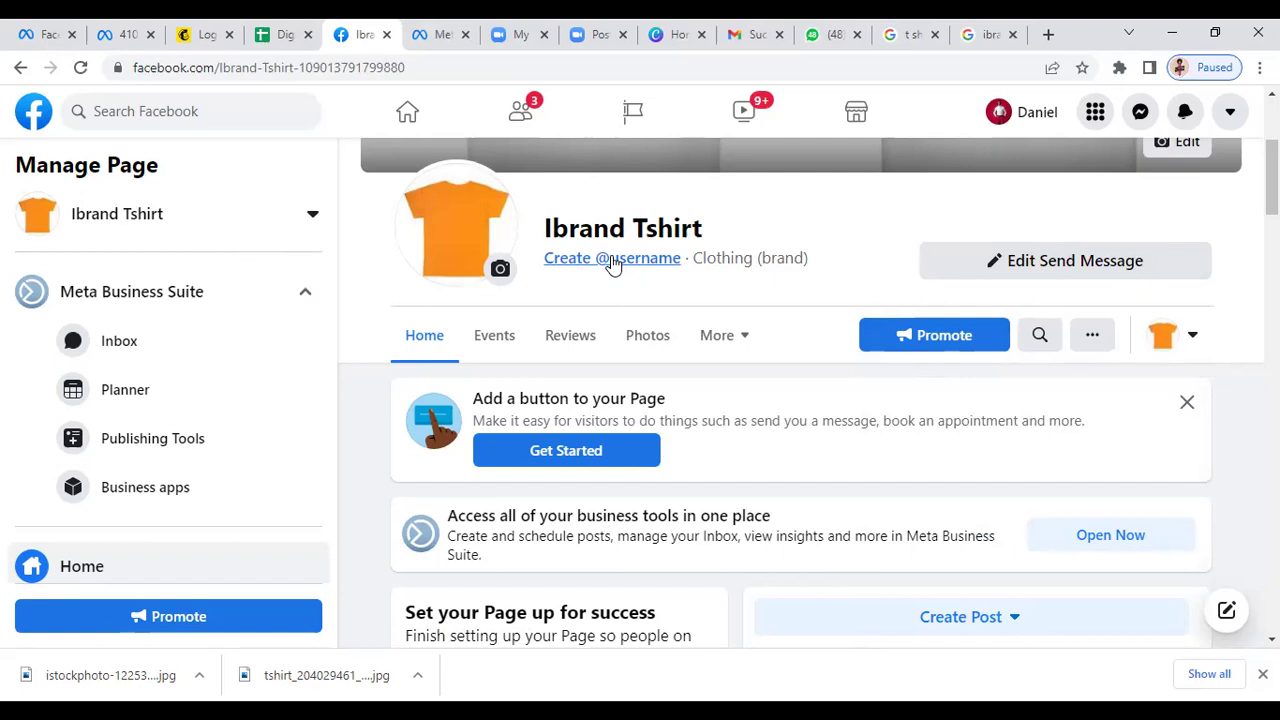
Create the Page username 'ibrandtshirt' and confirm it with Done.
left_click(613, 260)
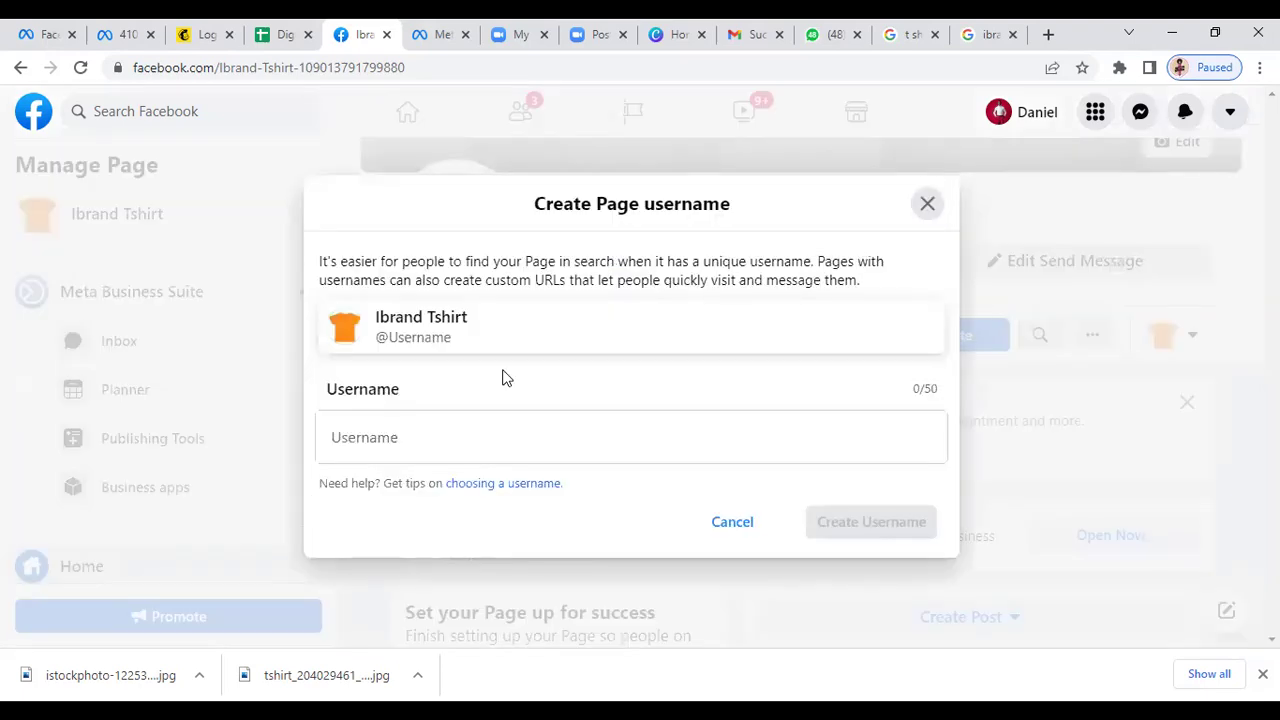
left_click(434, 443)
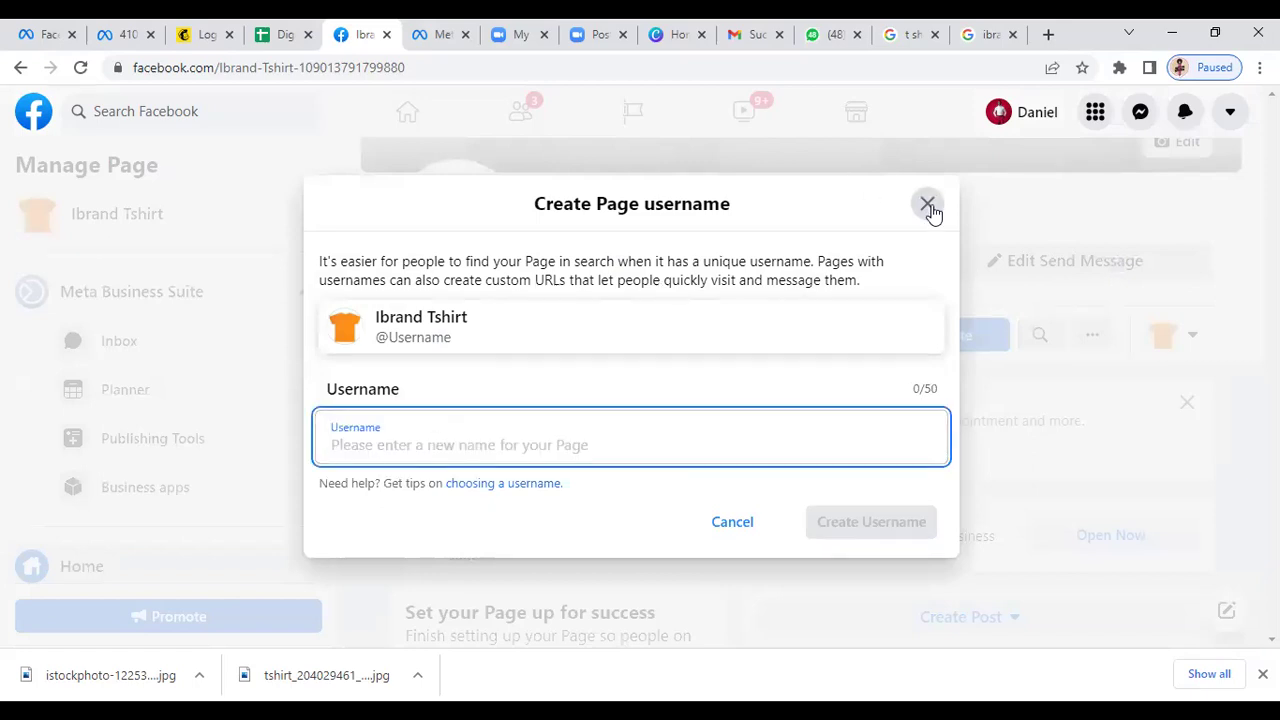
left_click(586, 306)
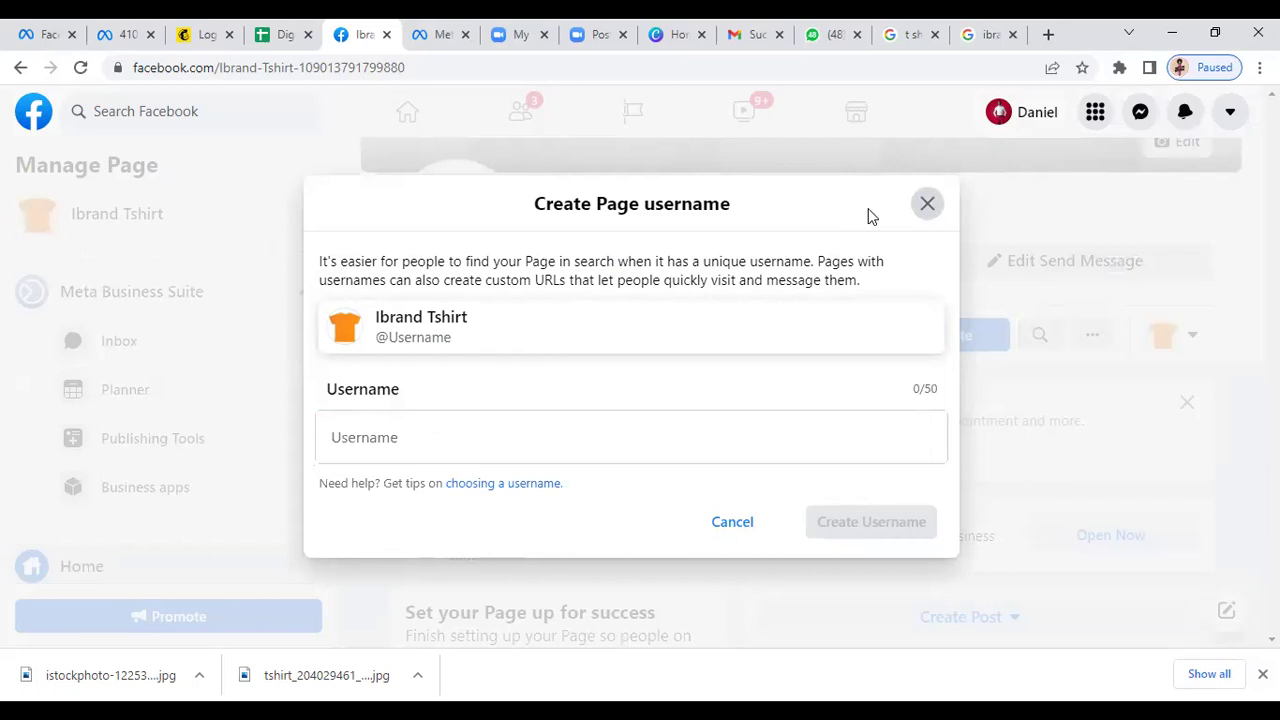
left_click(927, 203)
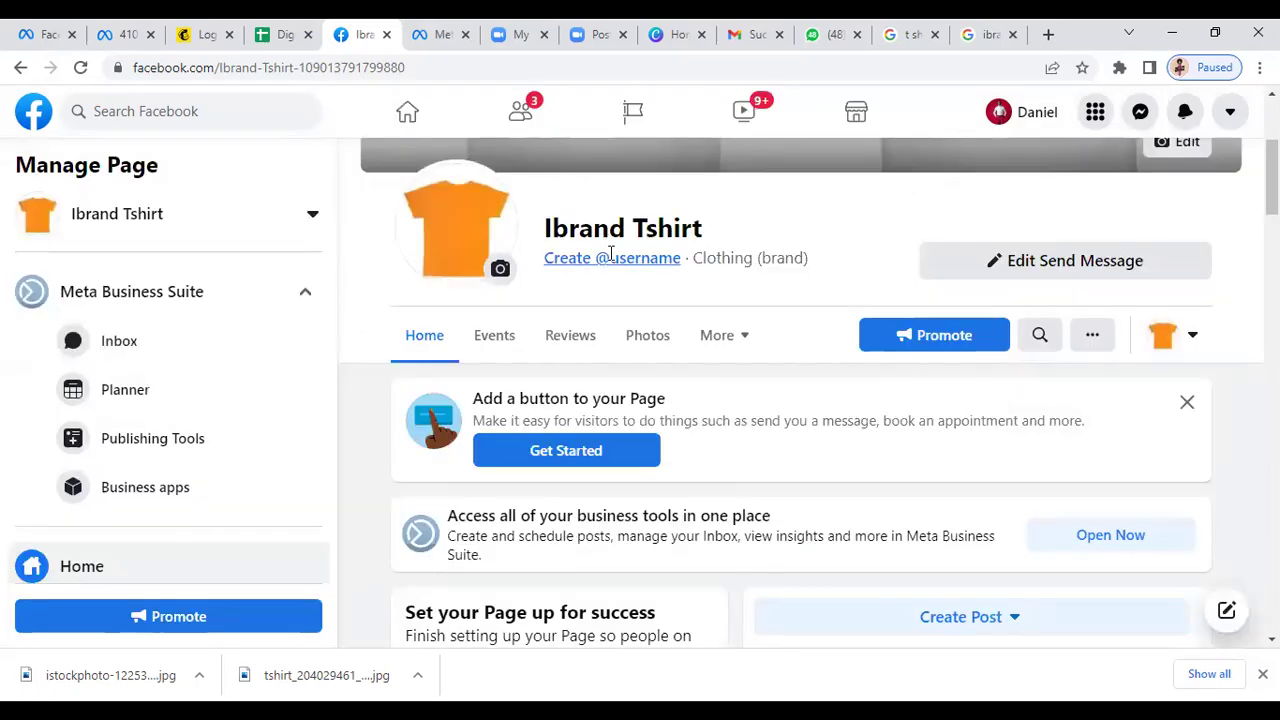
left_click(609, 254)
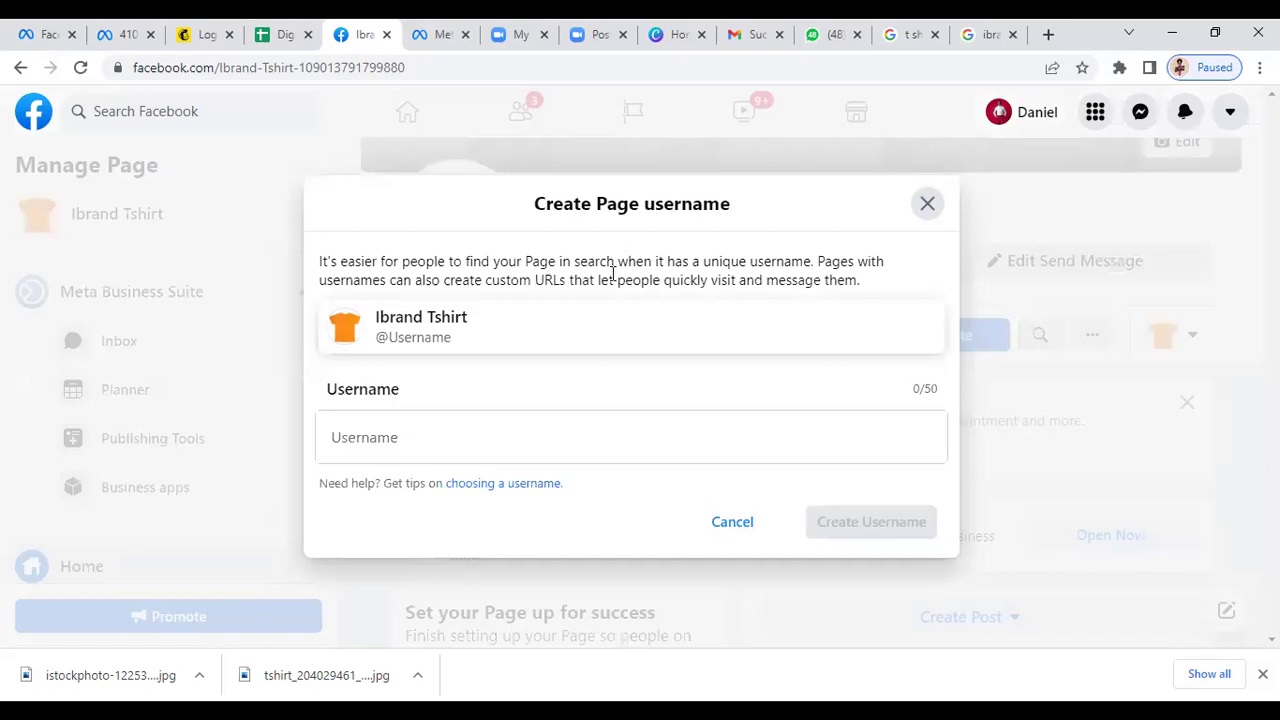
left_click(519, 450)
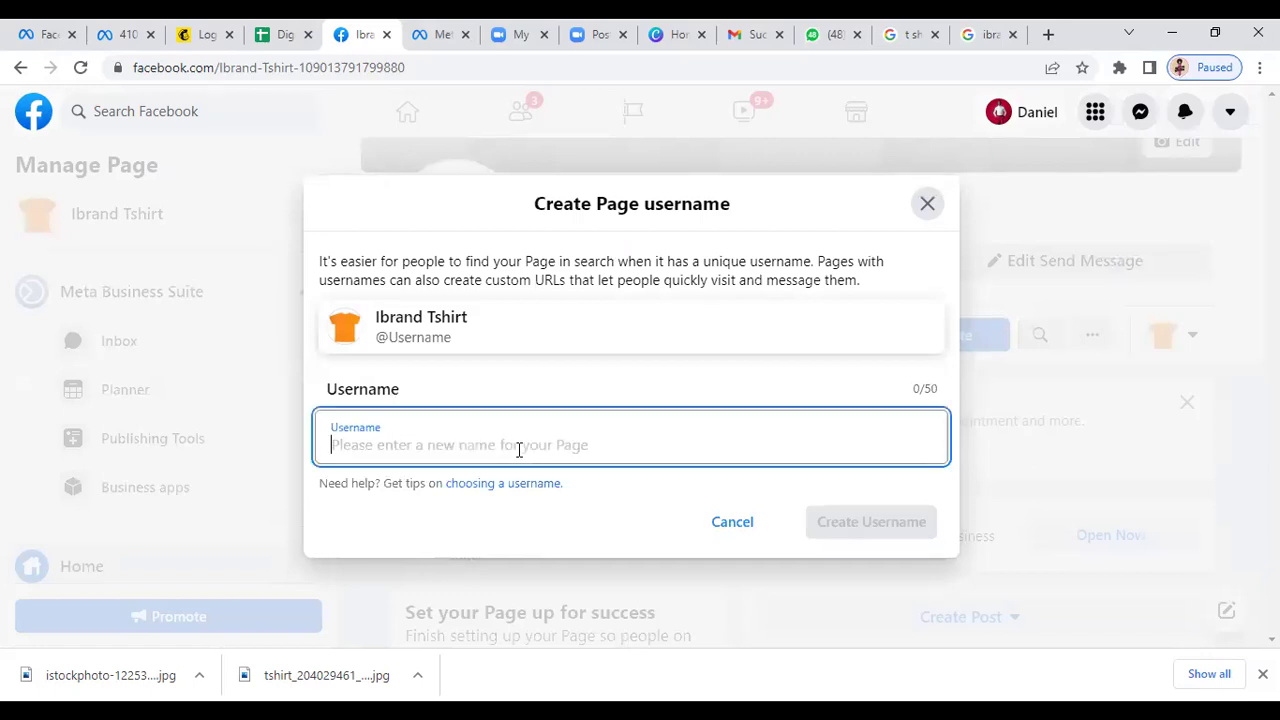
type("i")
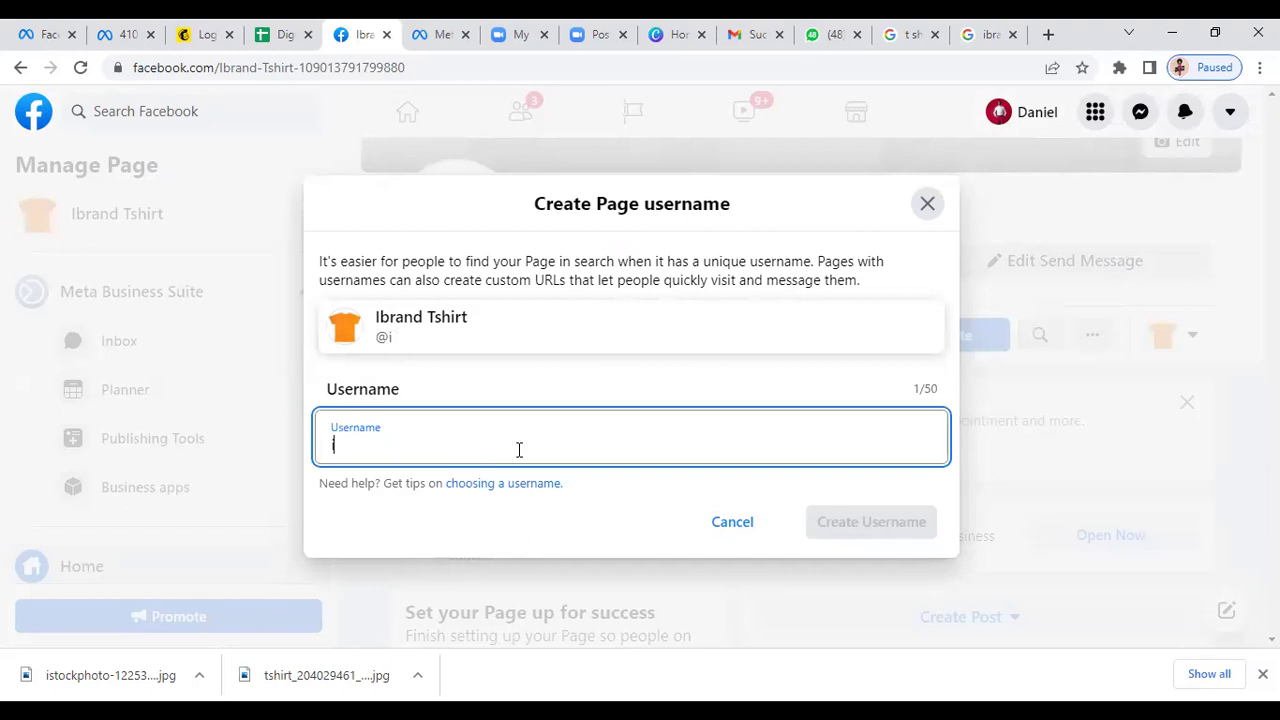
type("brandtshi")
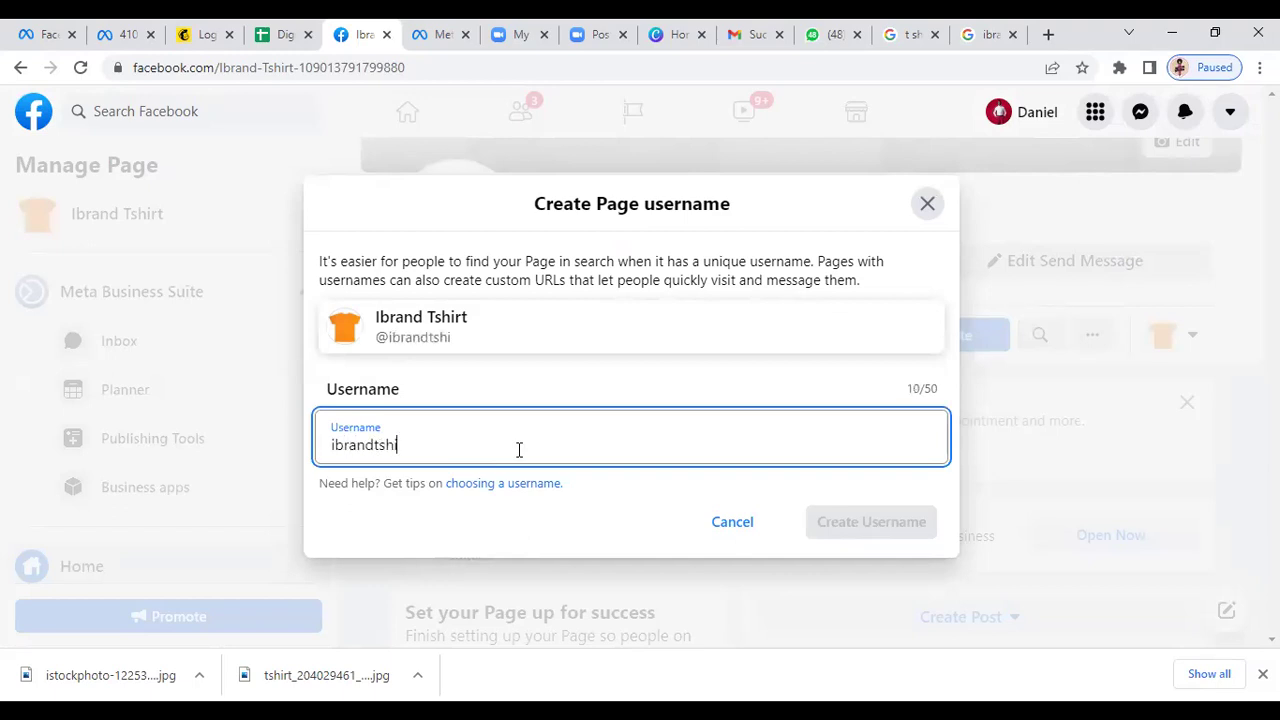
type("rt")
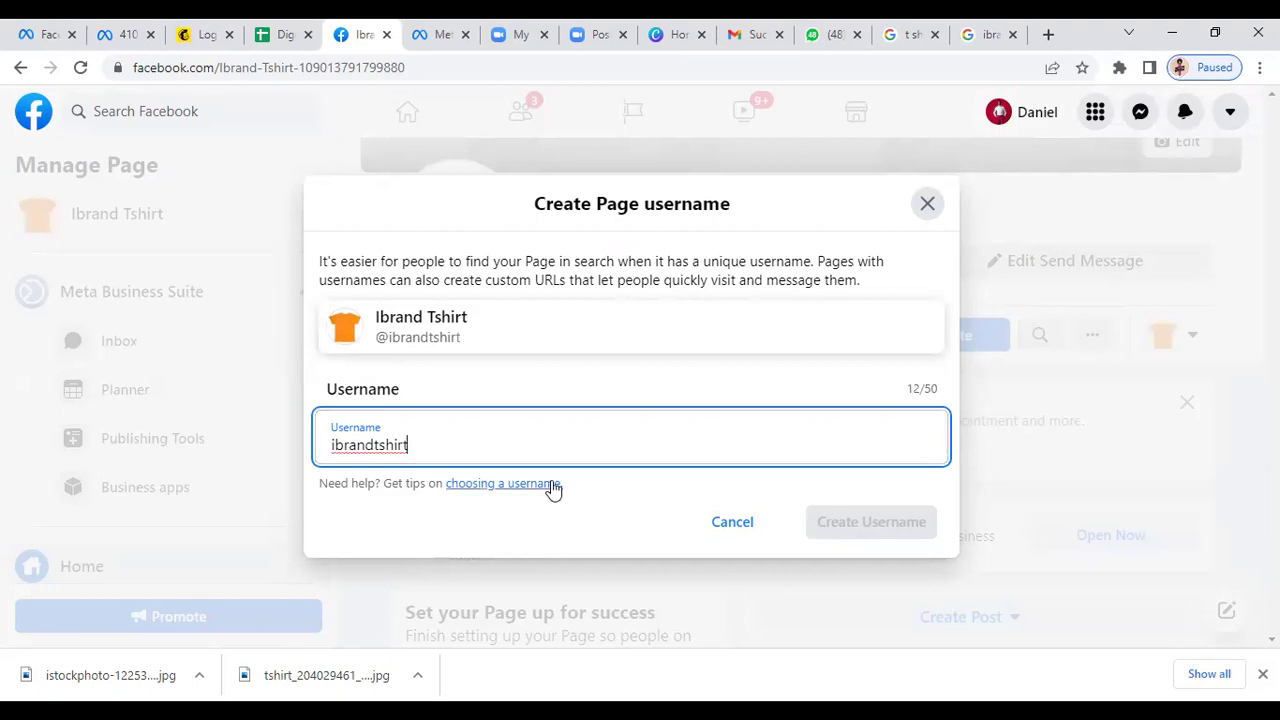
key("Tab")
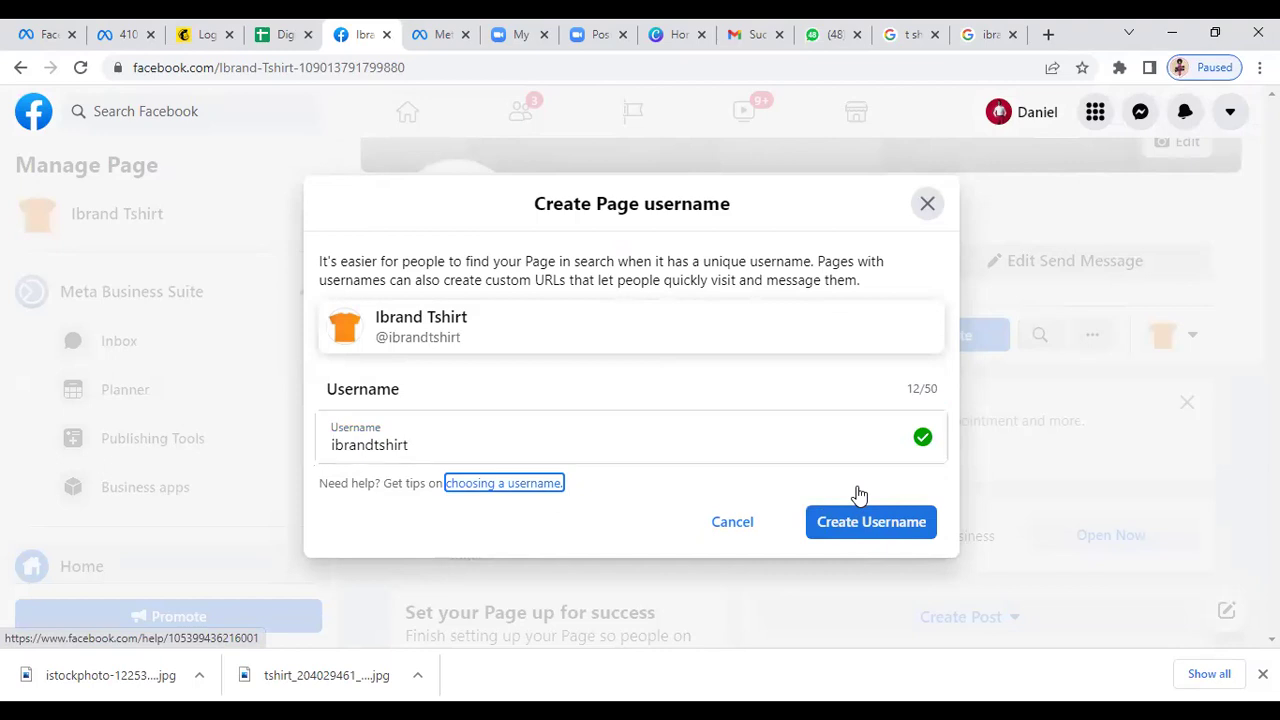
left_click(858, 494)
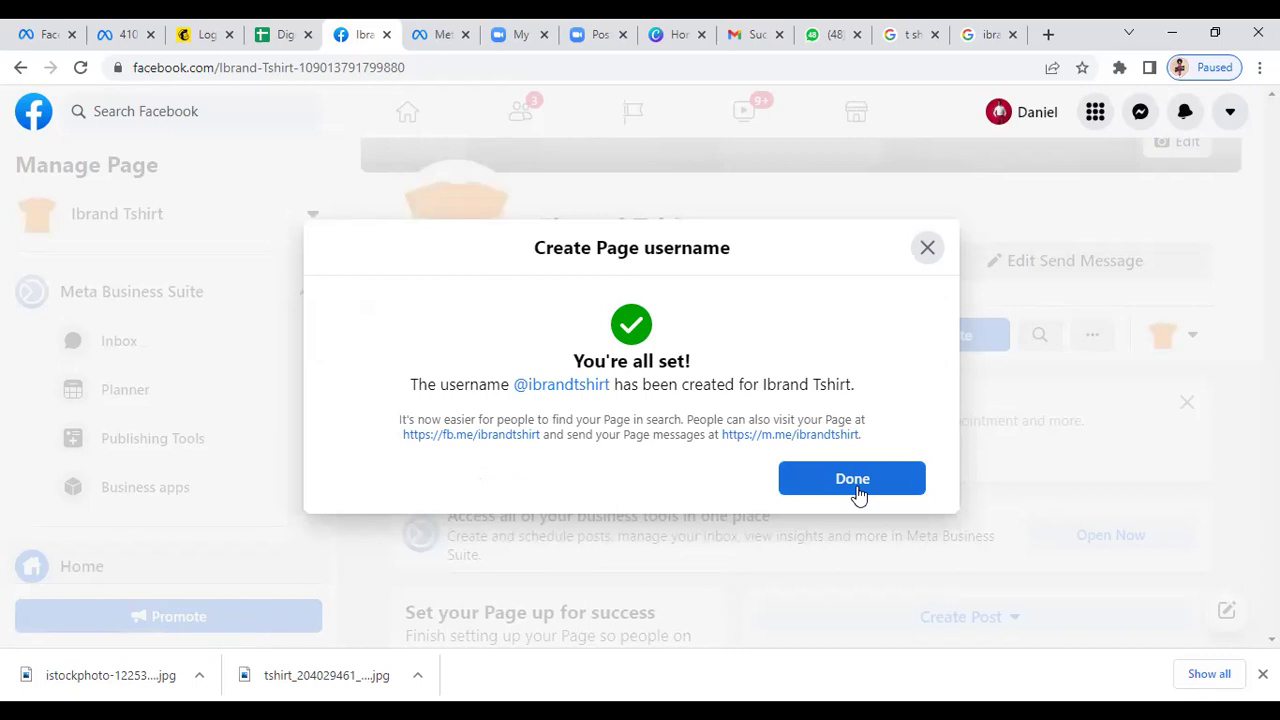
left_click(848, 484)
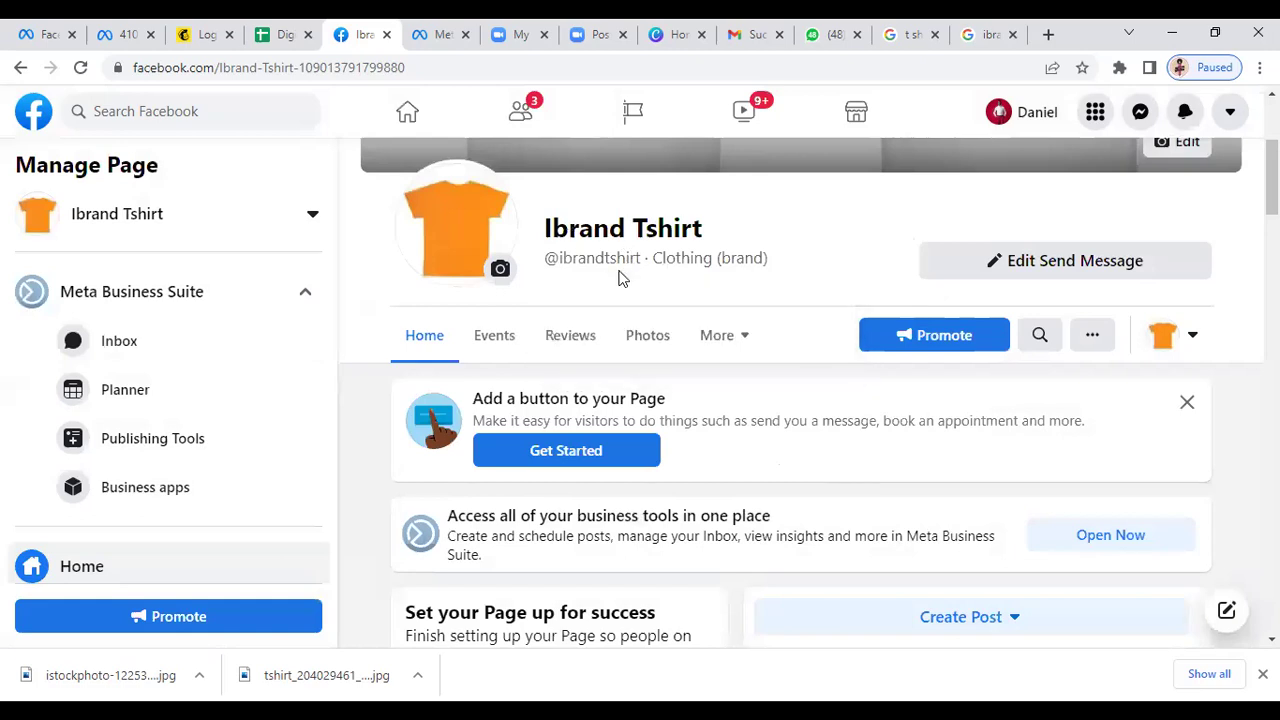
Reload the browser page so it shows the new facebook.com/ibrandtshirt address.
left_click(82, 69)
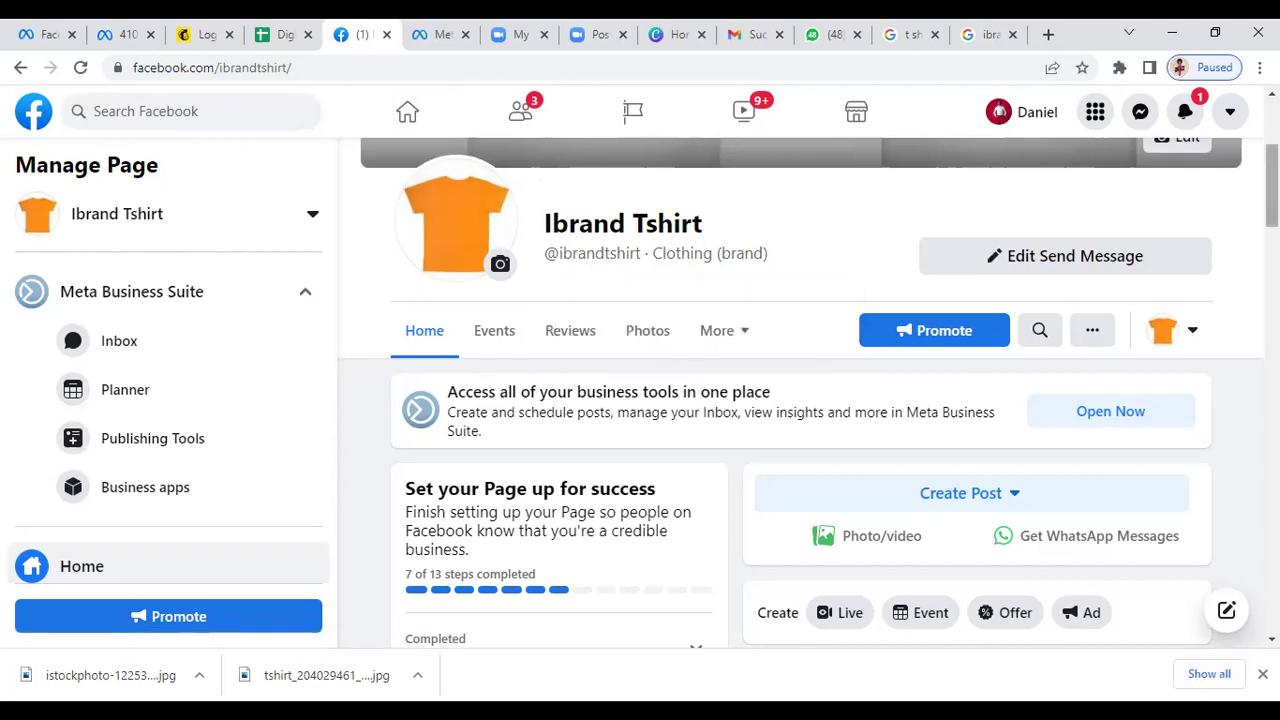
scroll(1166, 137, "up", 3)
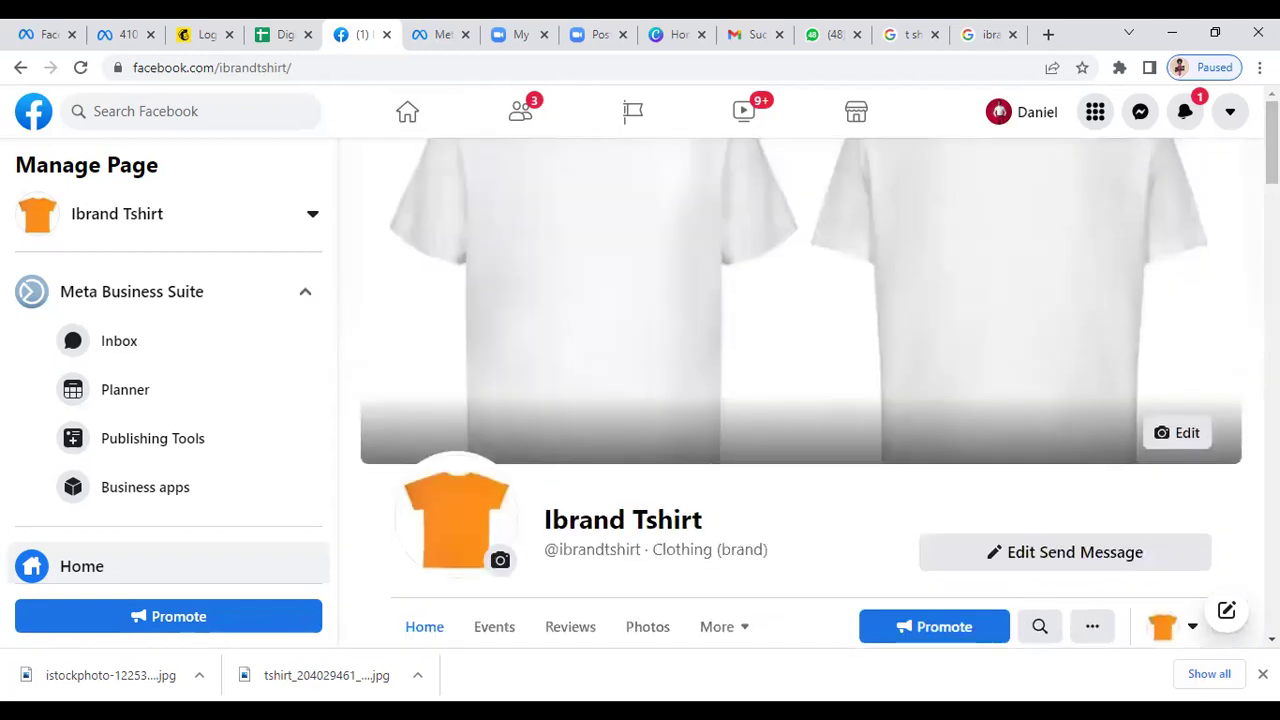
scroll(800, 392, "down", 4)
scroll(800, 392, "up", 1)
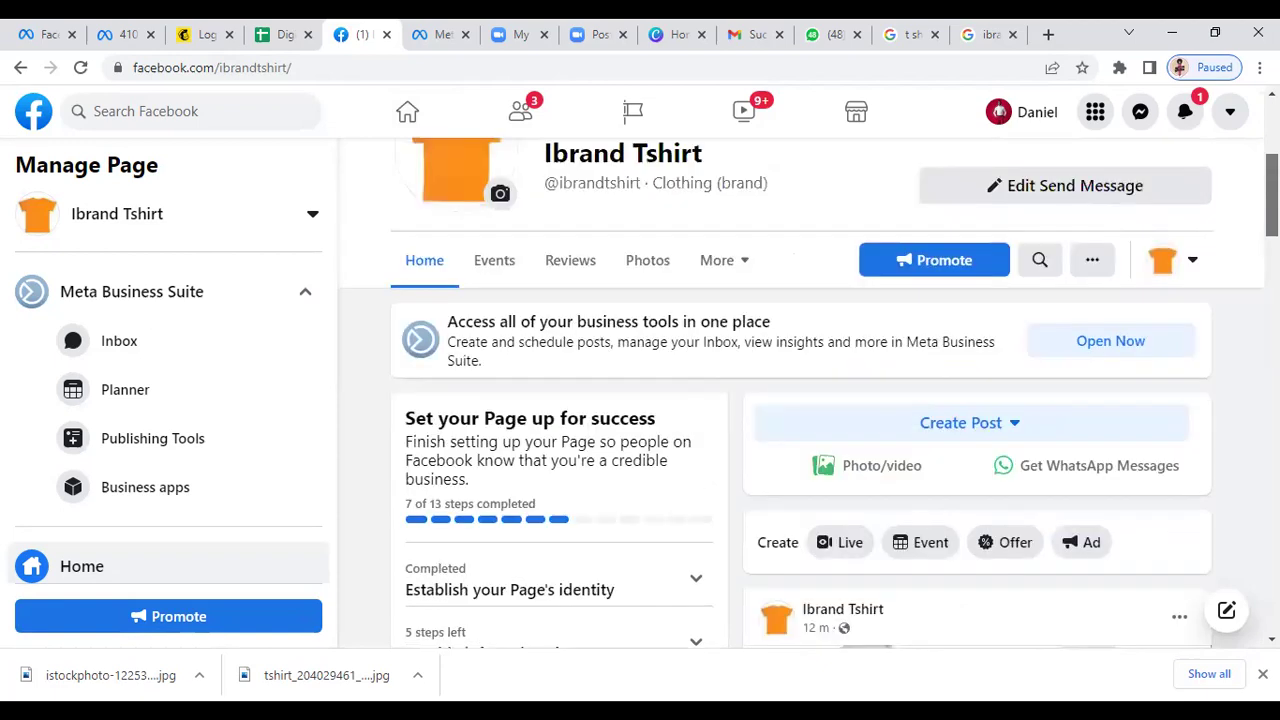
scroll(1049, 291, "up", 1)
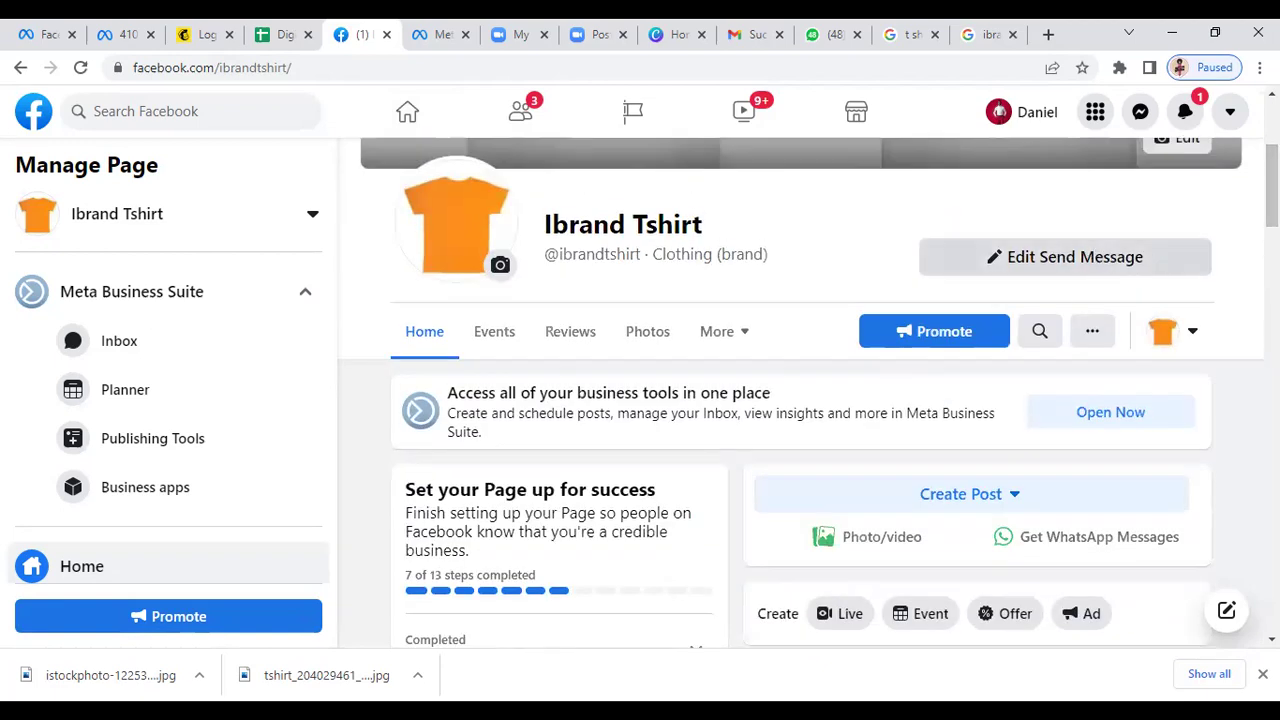
scroll(865, 346, "up", 2)
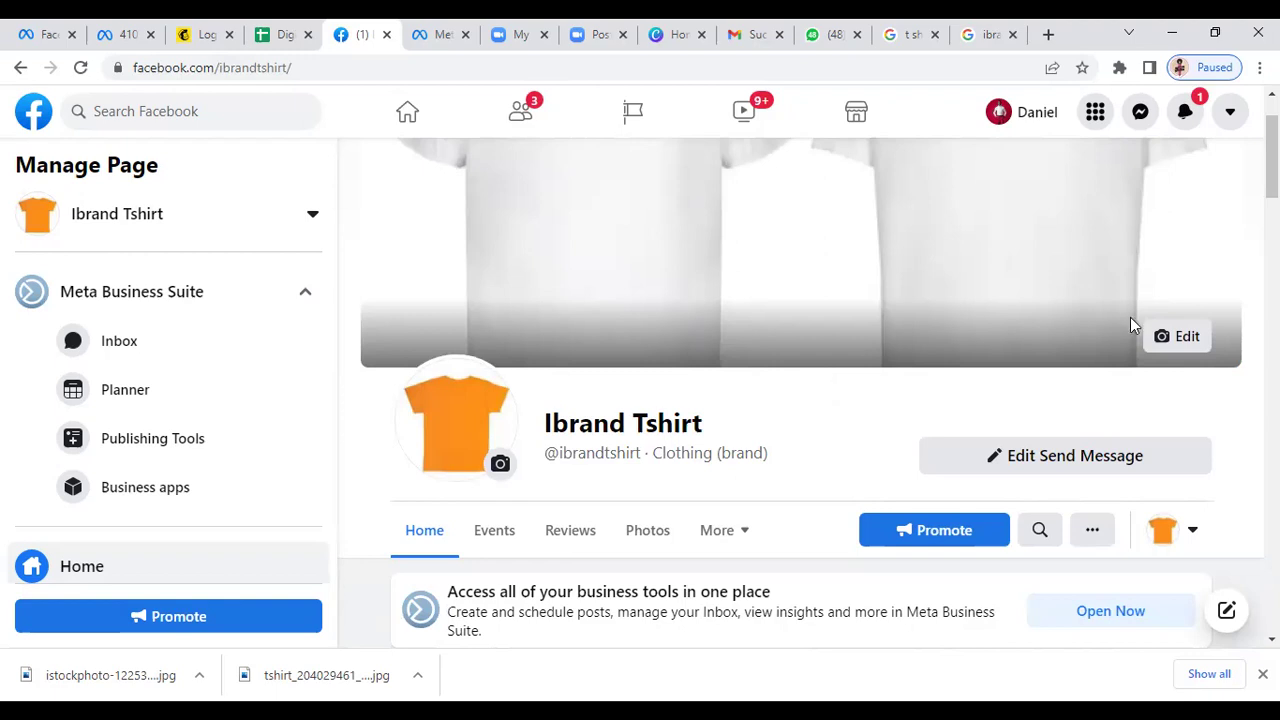
left_click_drag(1272, 155, 1272, 240)
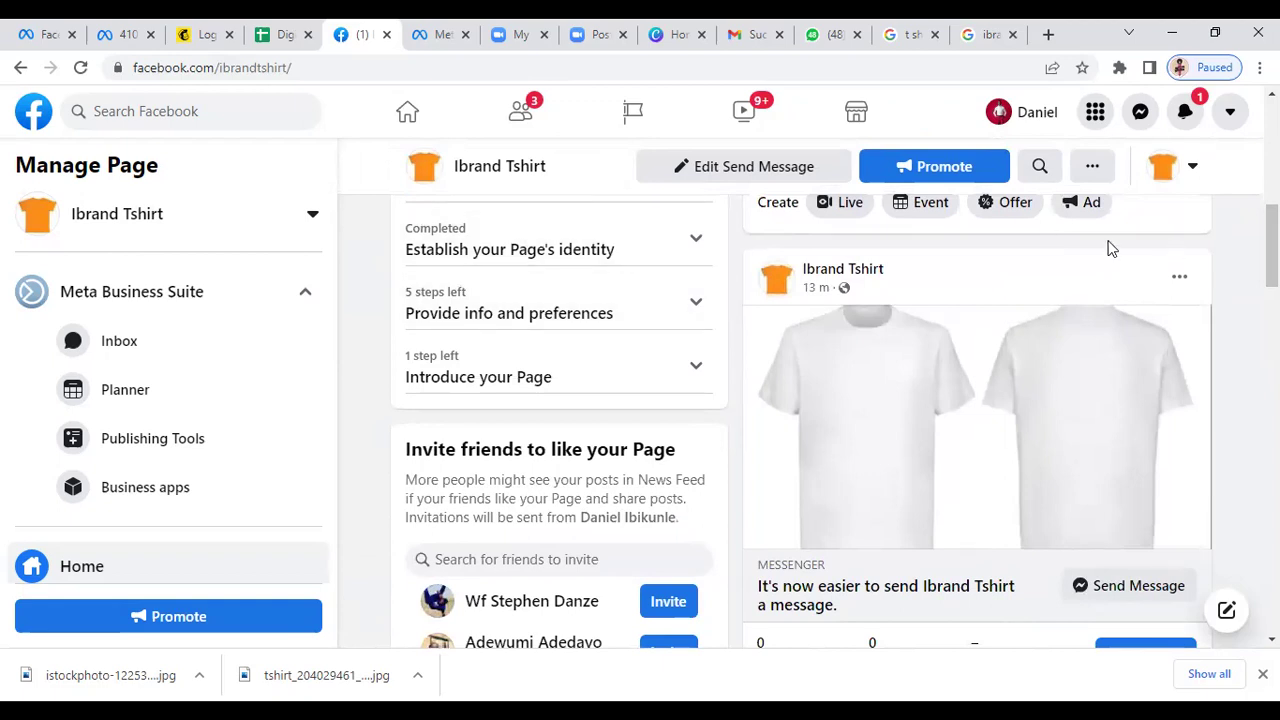
left_click_drag(1272, 240, 1272, 227)
scroll(834, 419, "up", 1)
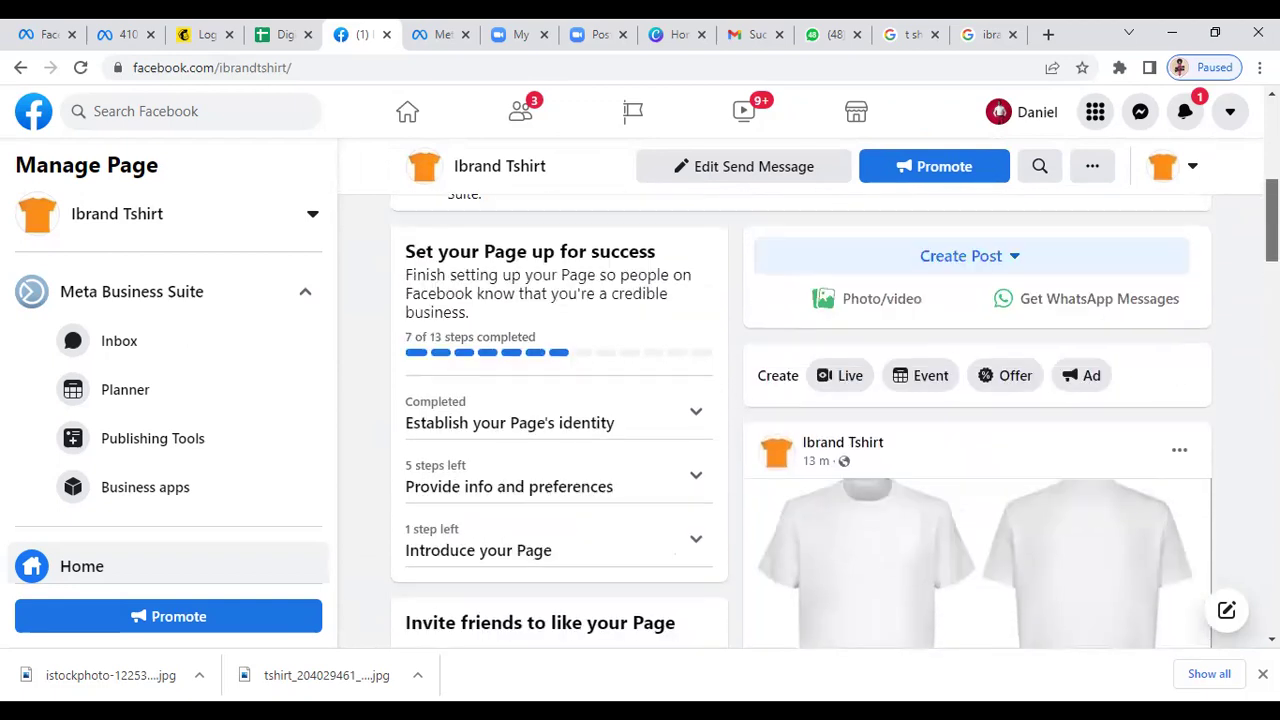
scroll(800, 420, "down", 2)
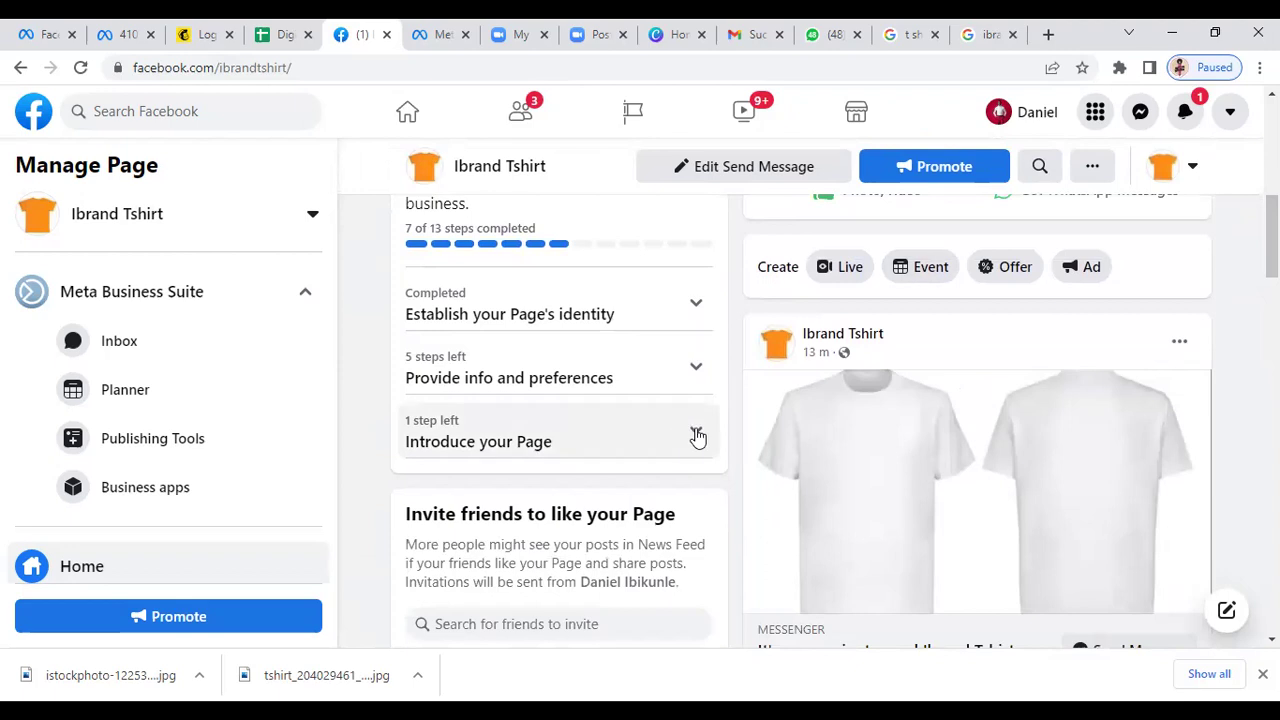
left_click(697, 372)
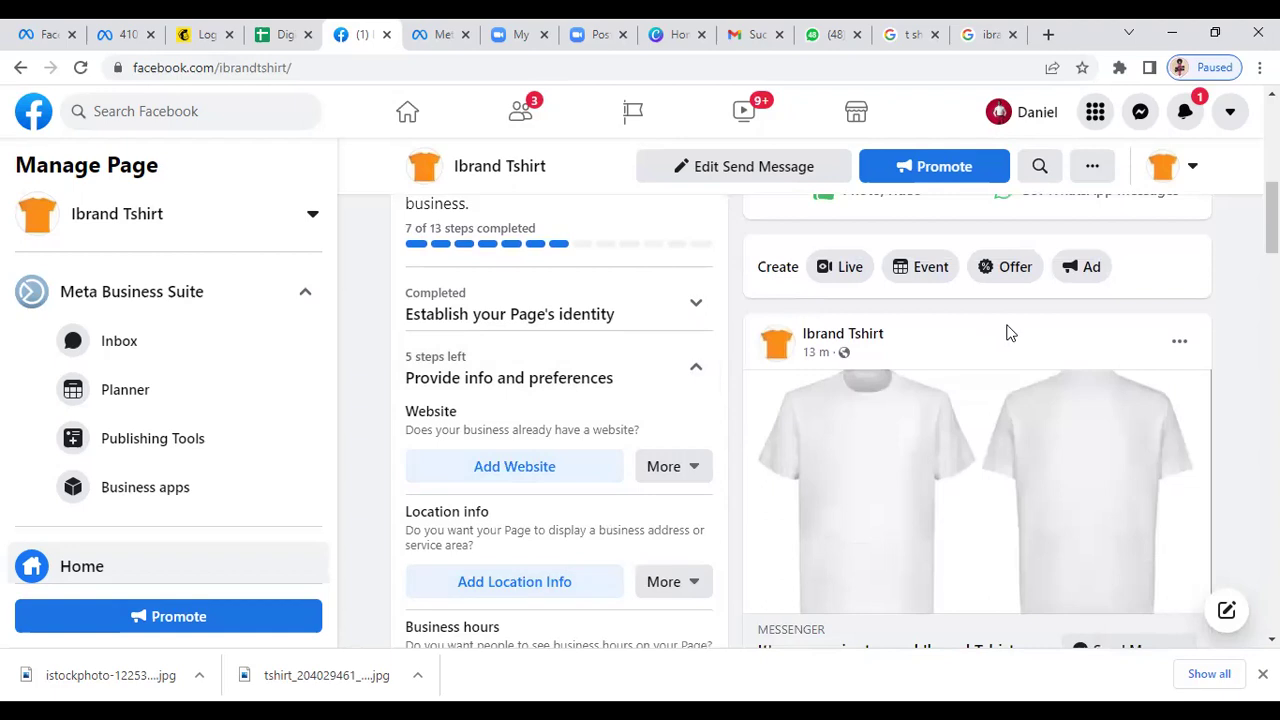
left_click(694, 370)
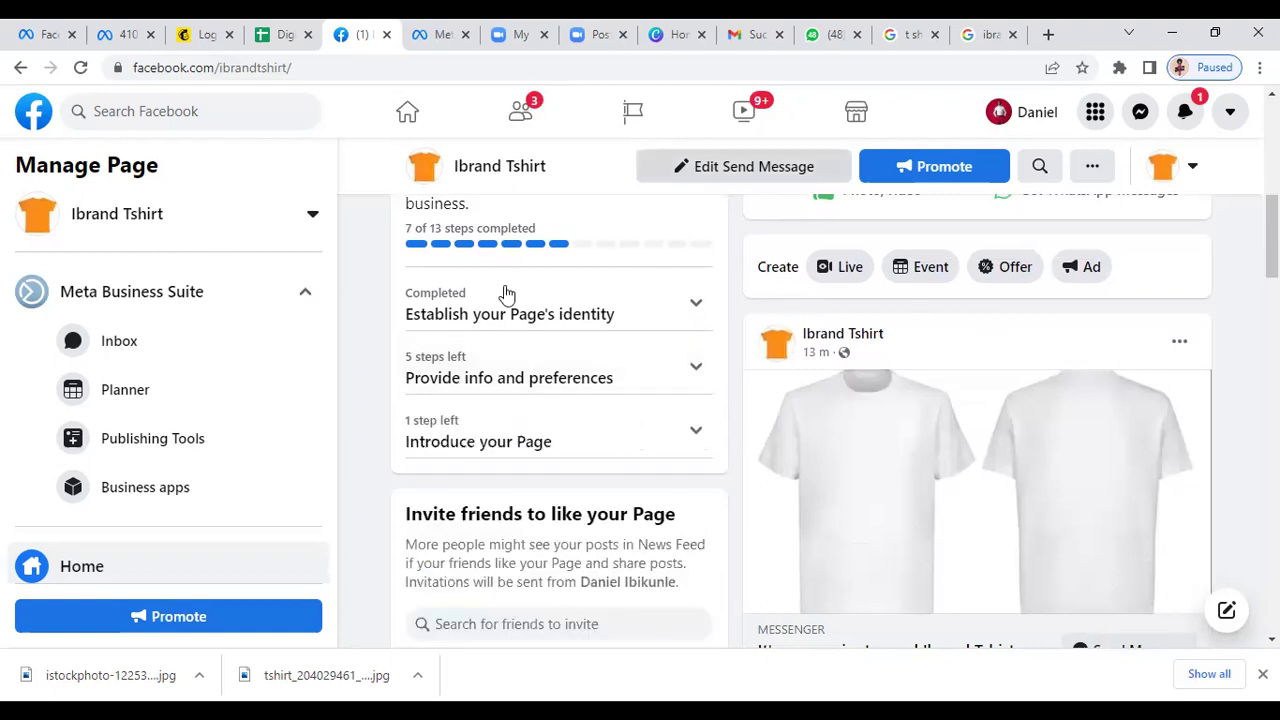
left_click(177, 355)
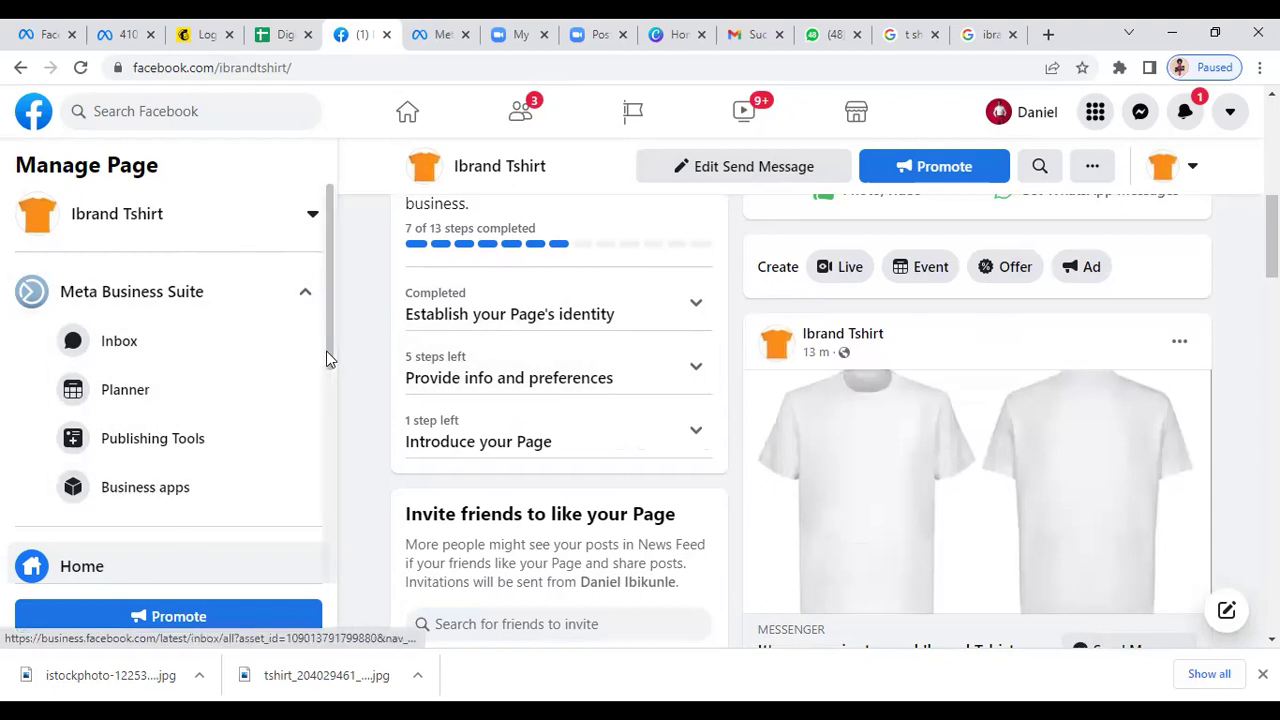
Scroll the Manage Page sidebar and open Settings to its General section.
left_click_drag(328, 339, 333, 600)
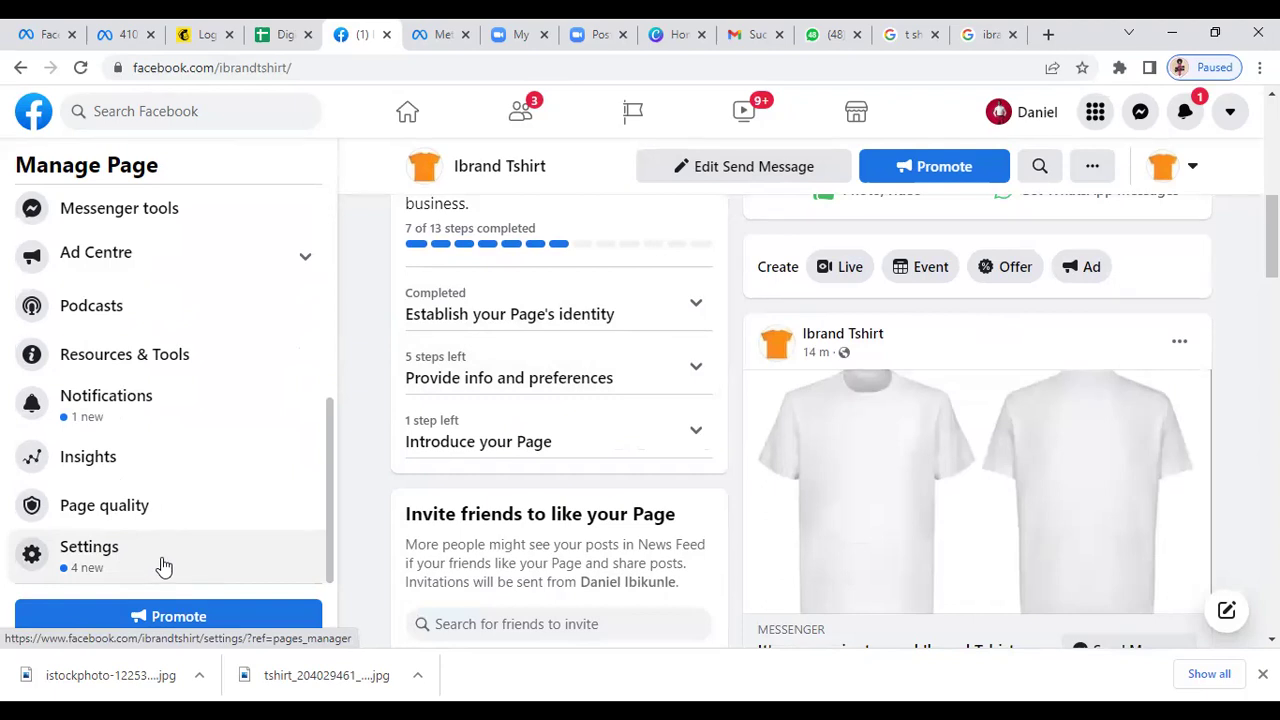
left_click(164, 567)
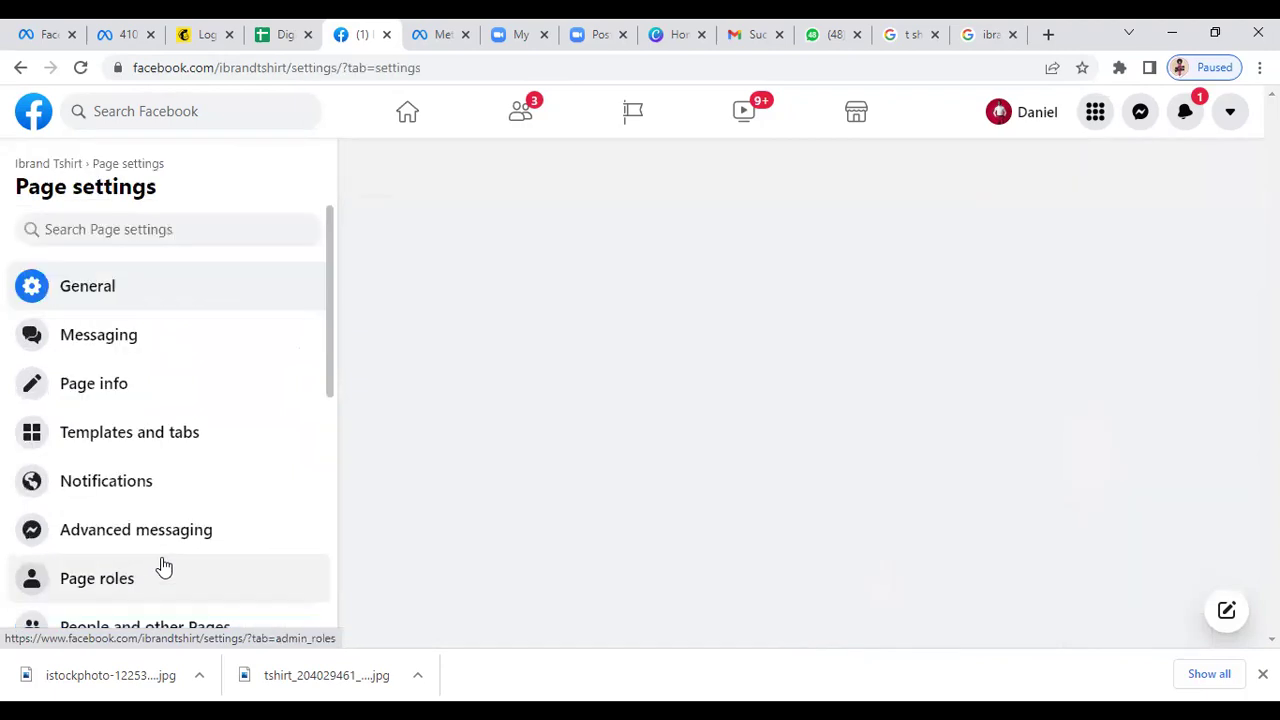
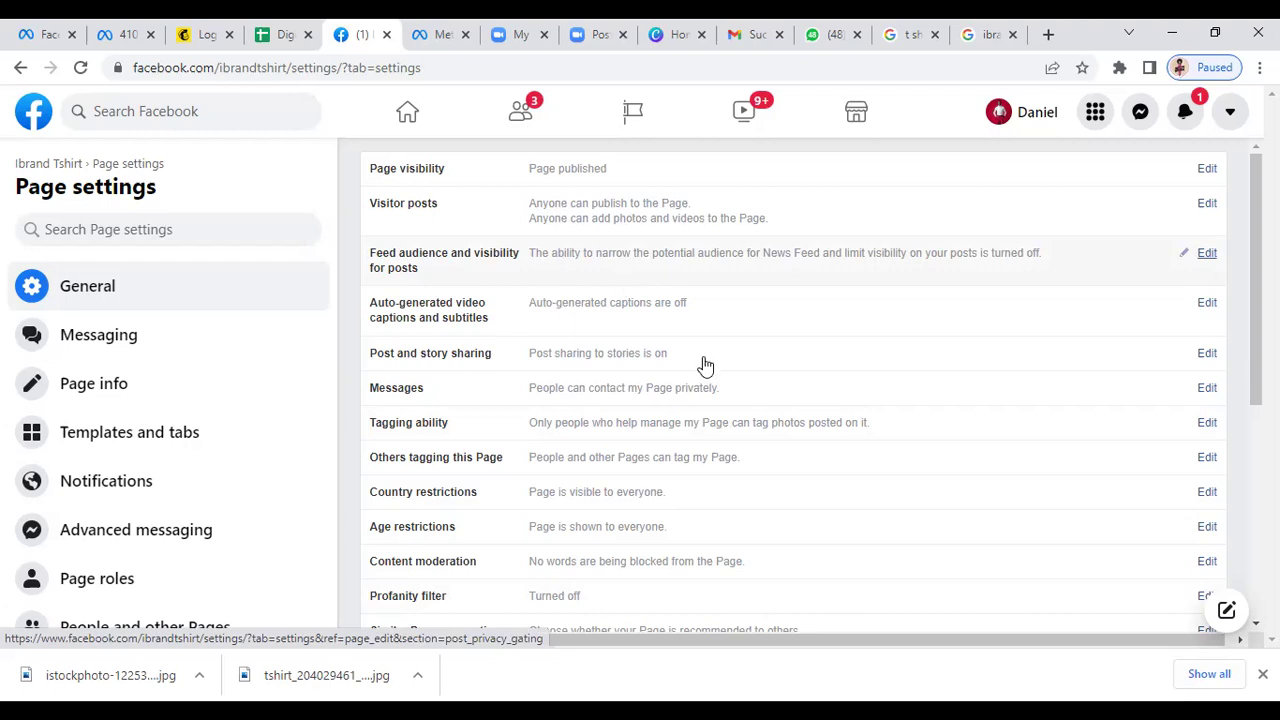
Open the Tagging ability setting and leave tagging of the Page's photos by others off.
scroll(800, 390, "down", 2)
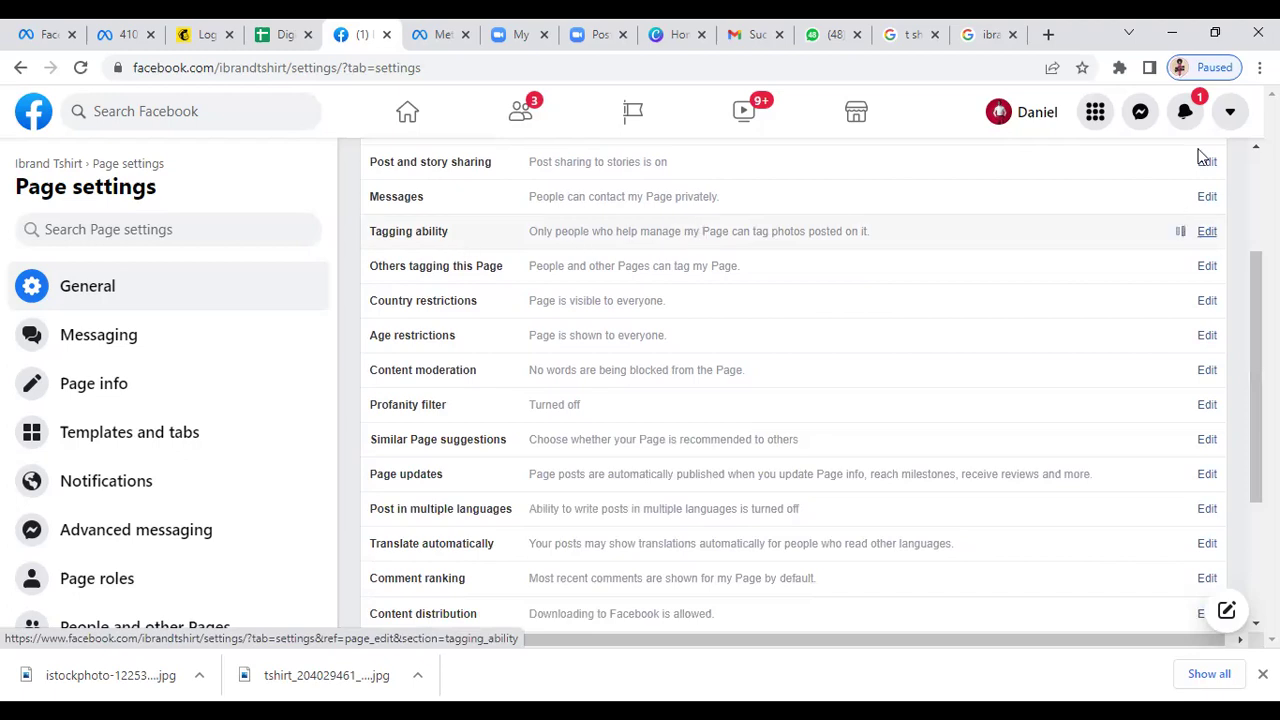
left_click(622, 234)
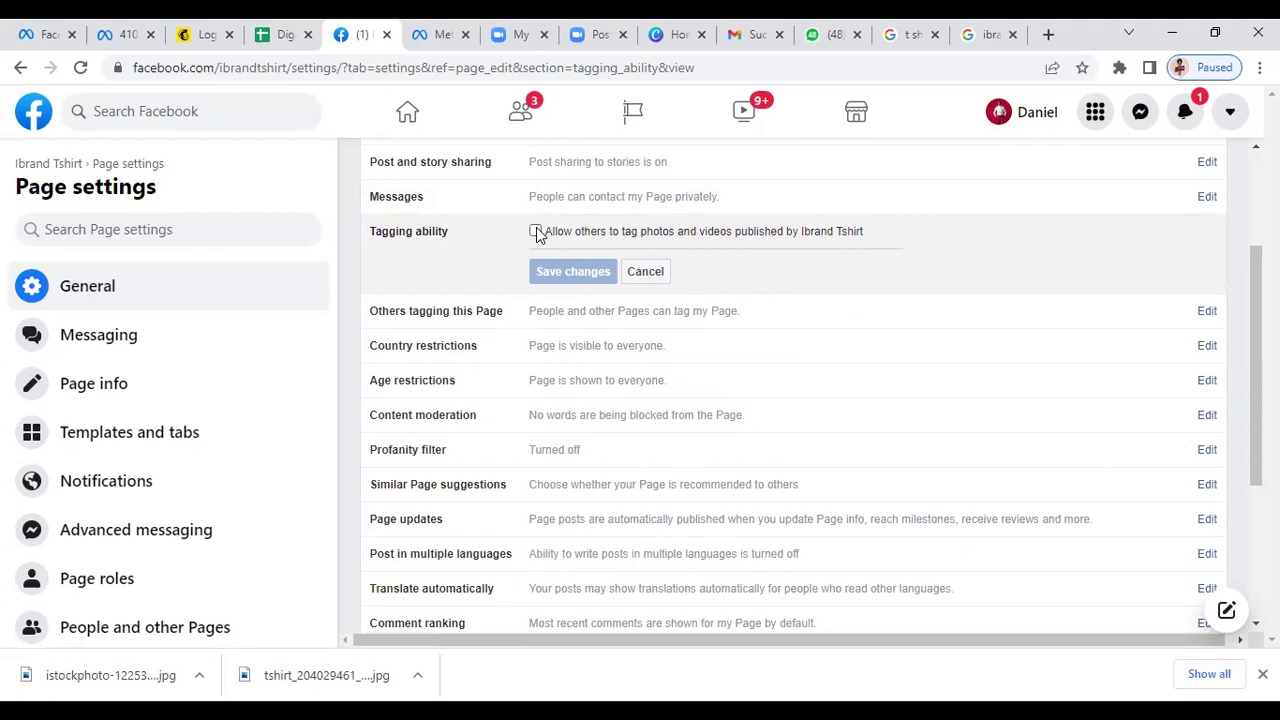
left_click(536, 231)
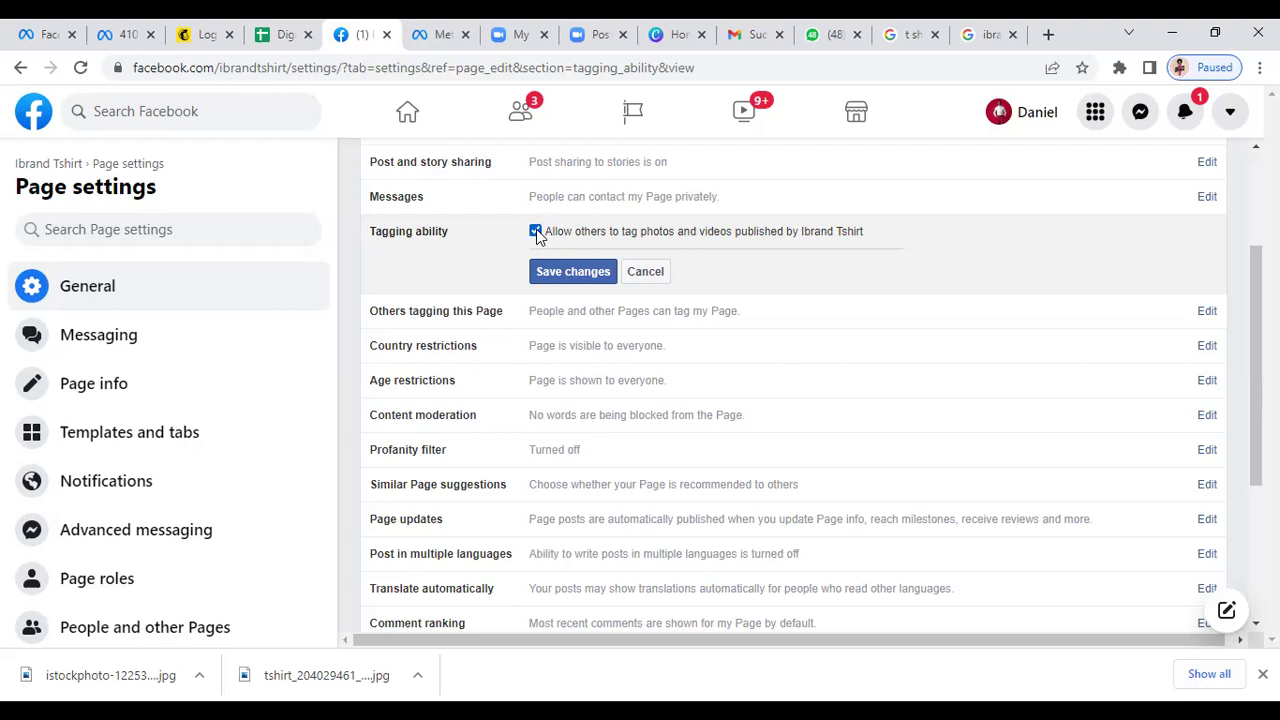
left_click(536, 232)
Uncheck letting people and other Pages tag Ibrand Tshirt, then save the change.
left_click(557, 317)
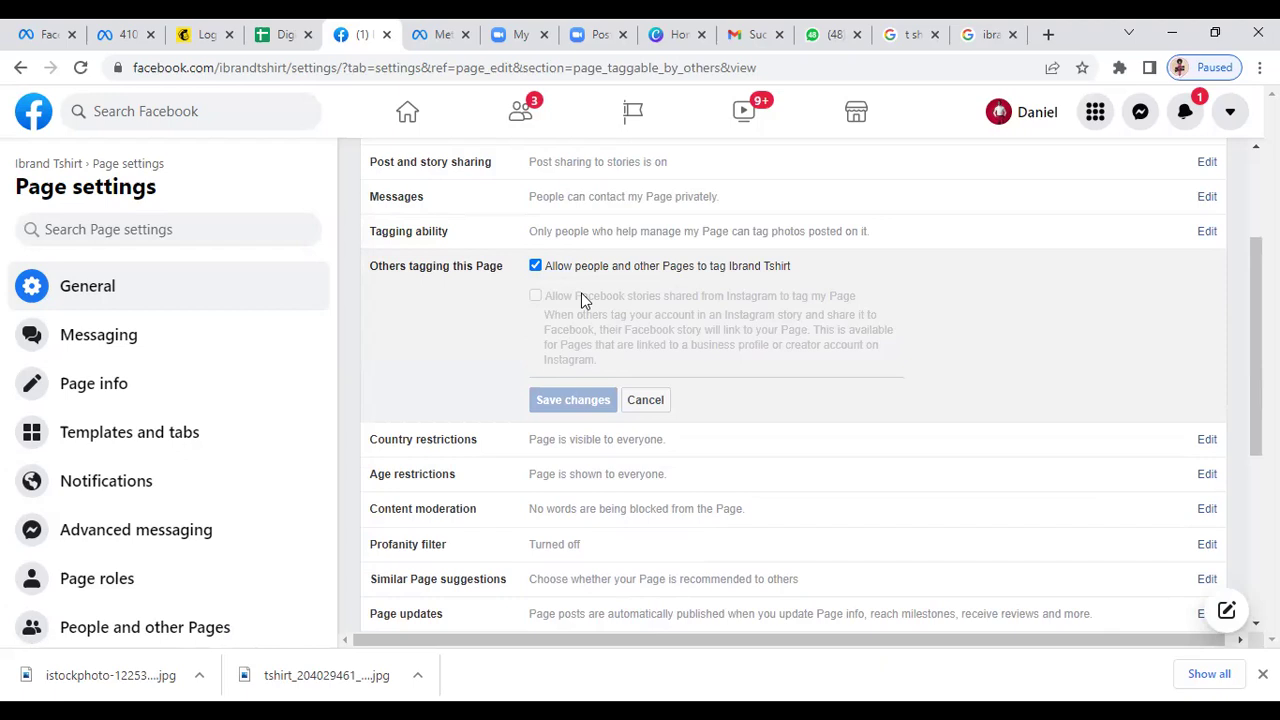
left_click(536, 266)
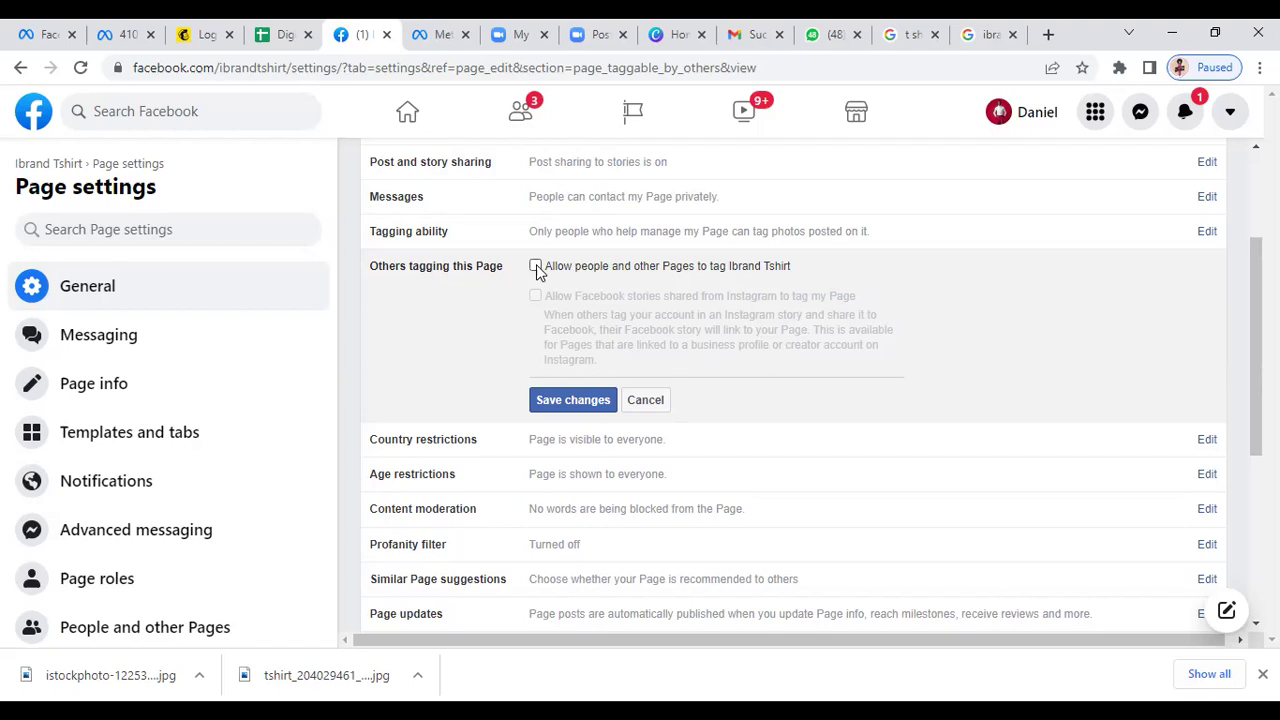
left_click(536, 266)
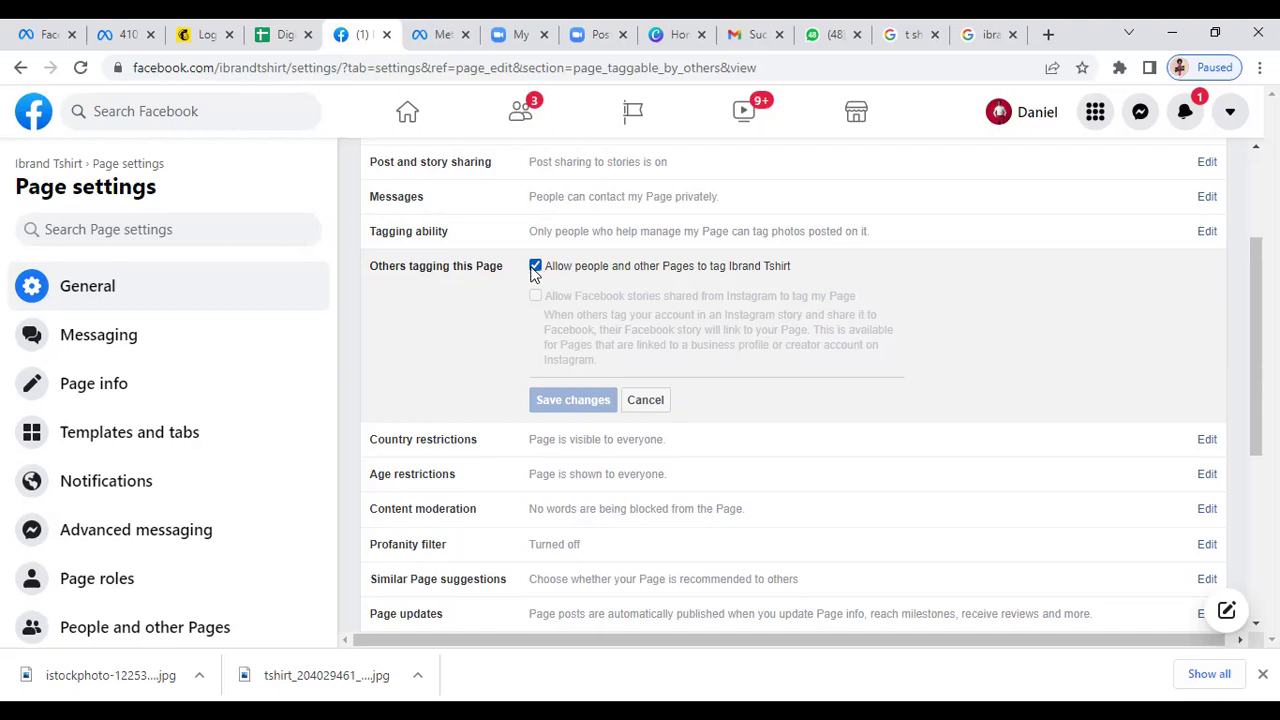
left_click(536, 267)
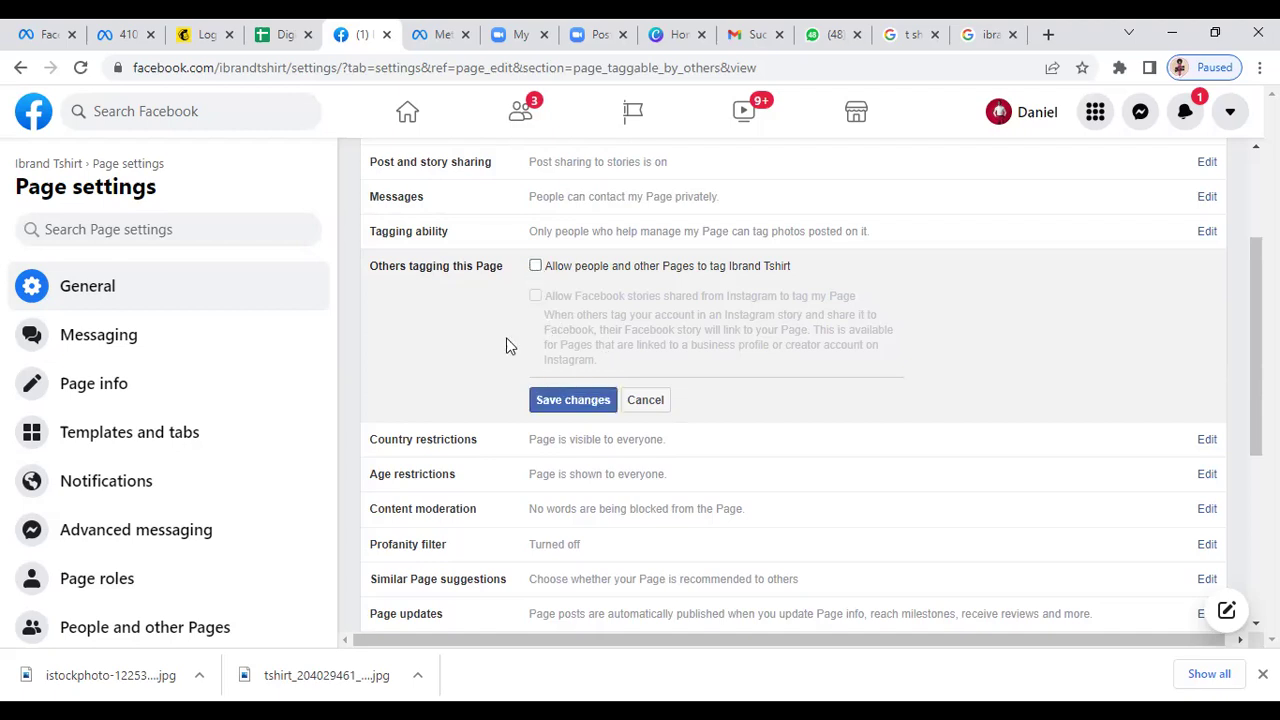
left_click(566, 403)
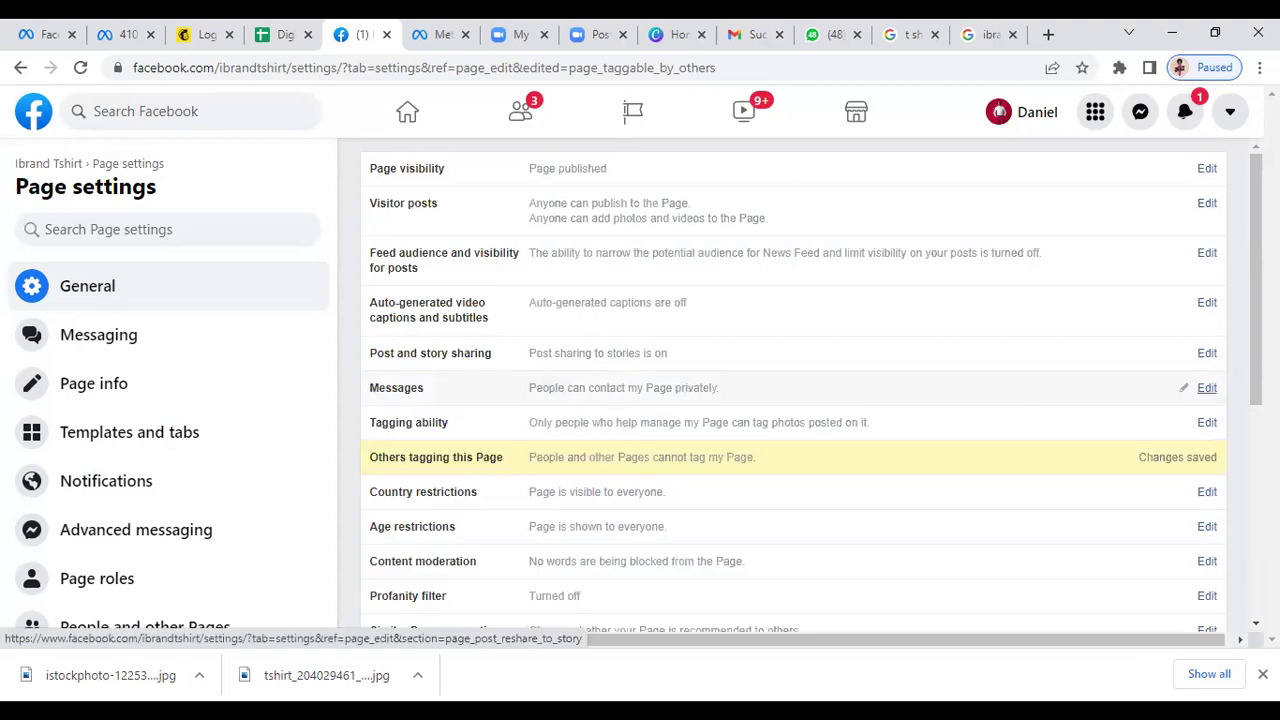
scroll(790, 390, "down", 3)
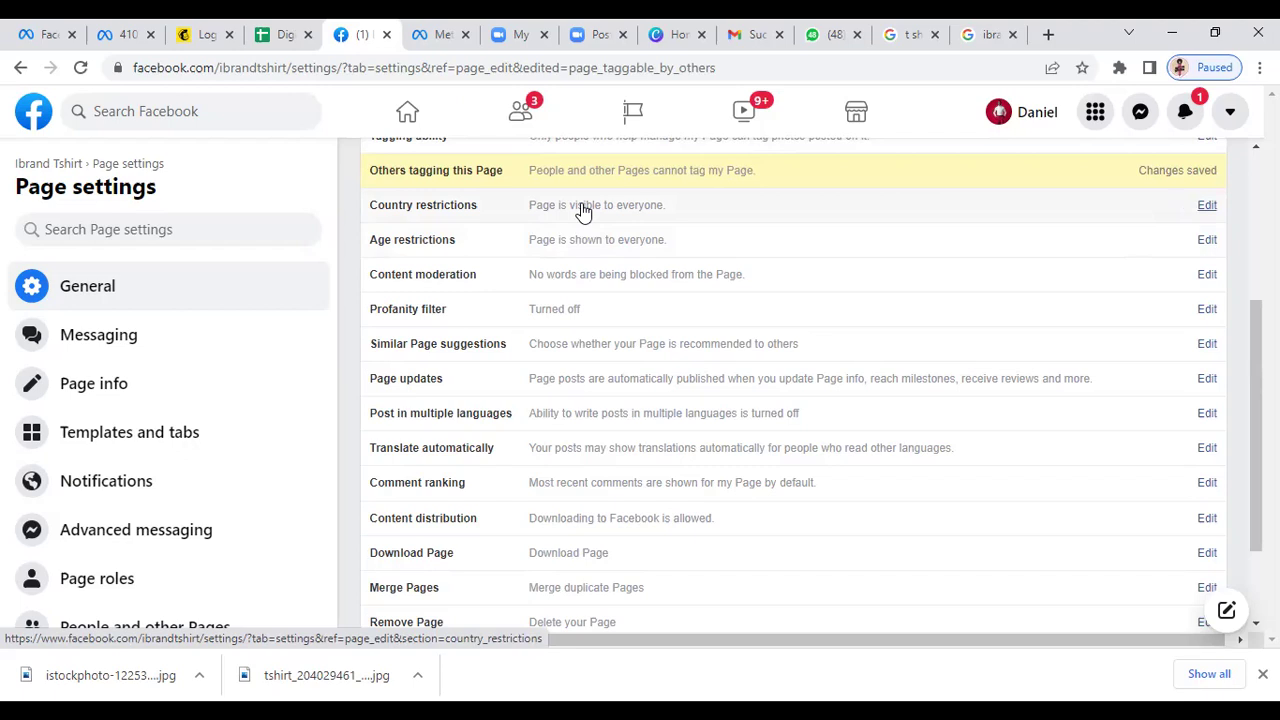
Add Nigeria and Ghana to Country restrictions, show the Page only there, and save.
left_click(584, 210)
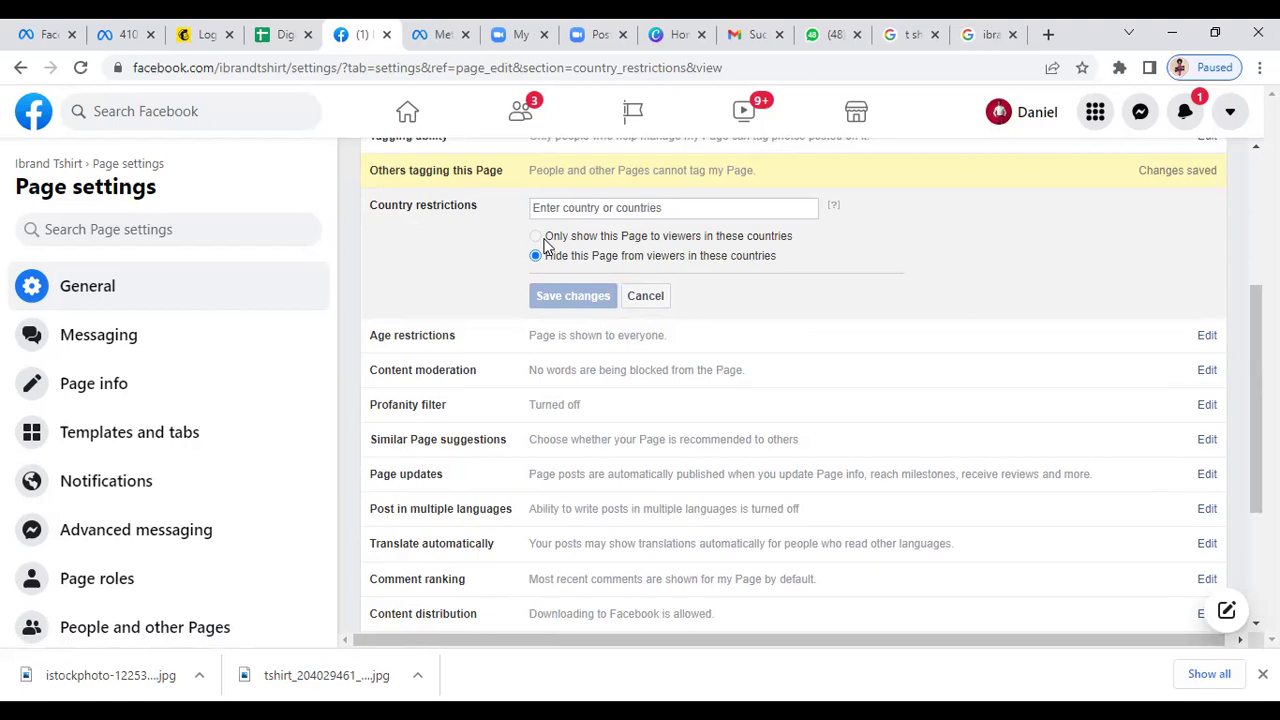
left_click(564, 210)
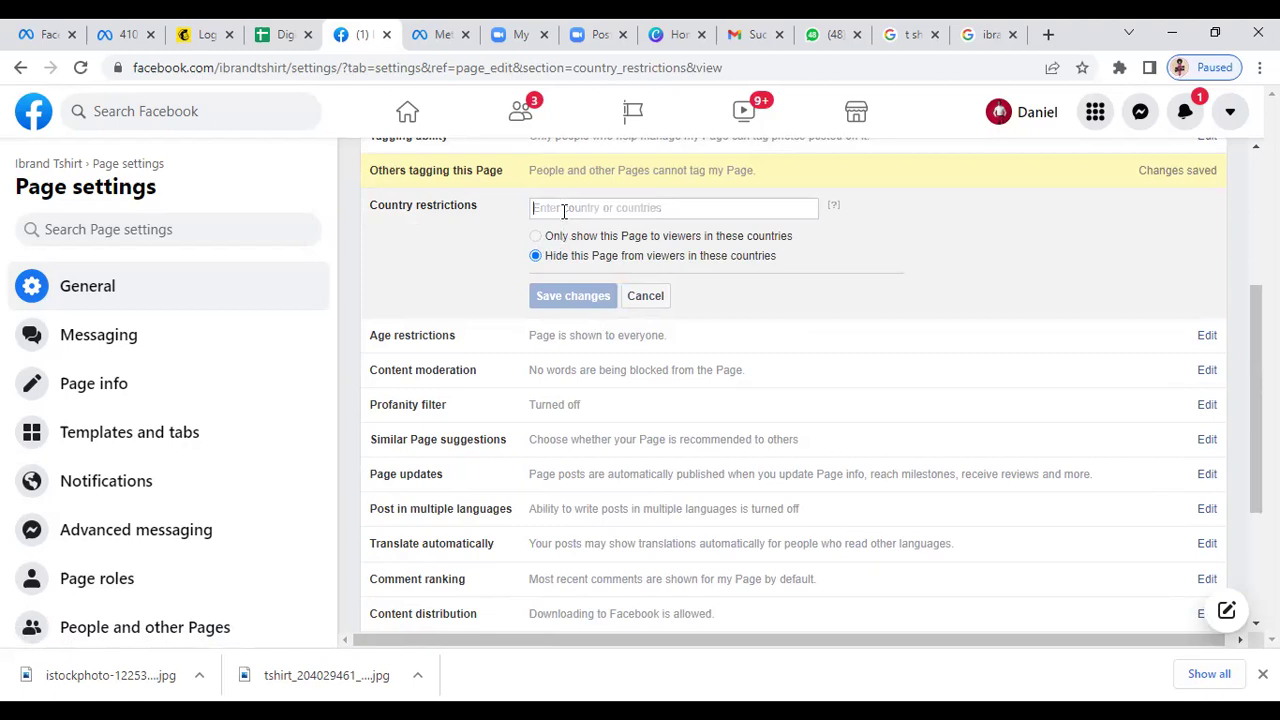
type("Niger")
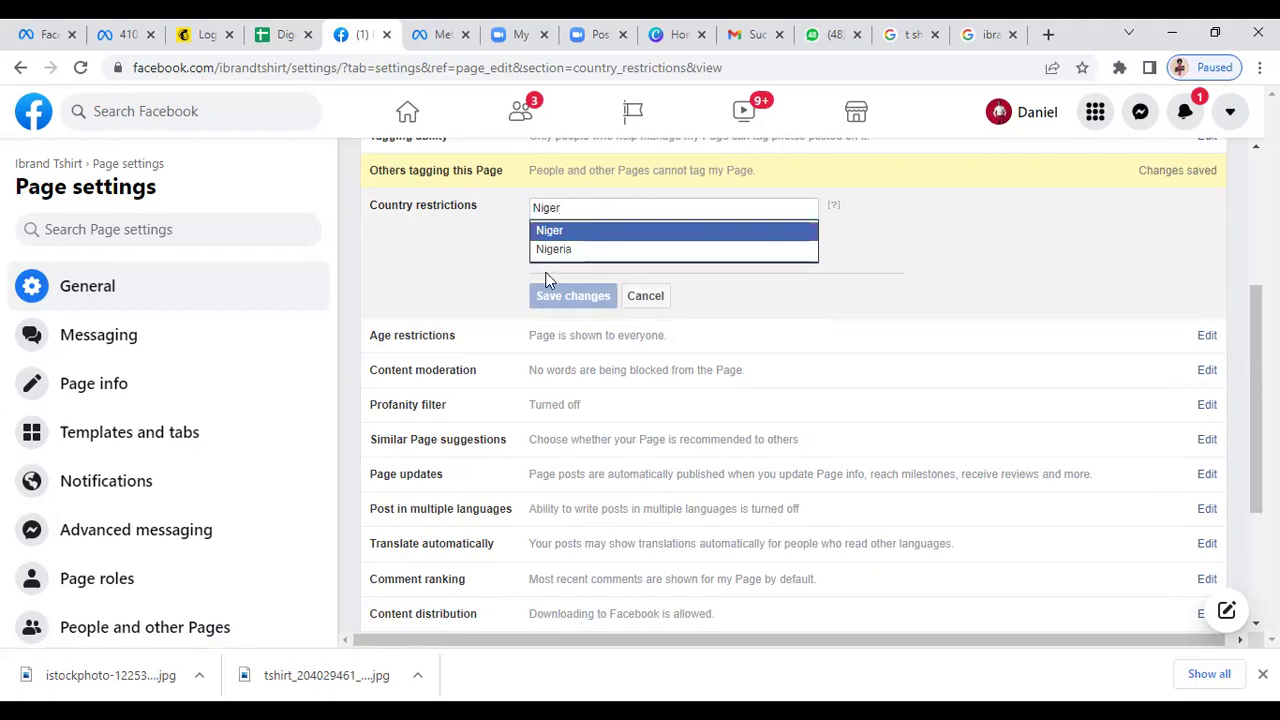
left_click(549, 256)
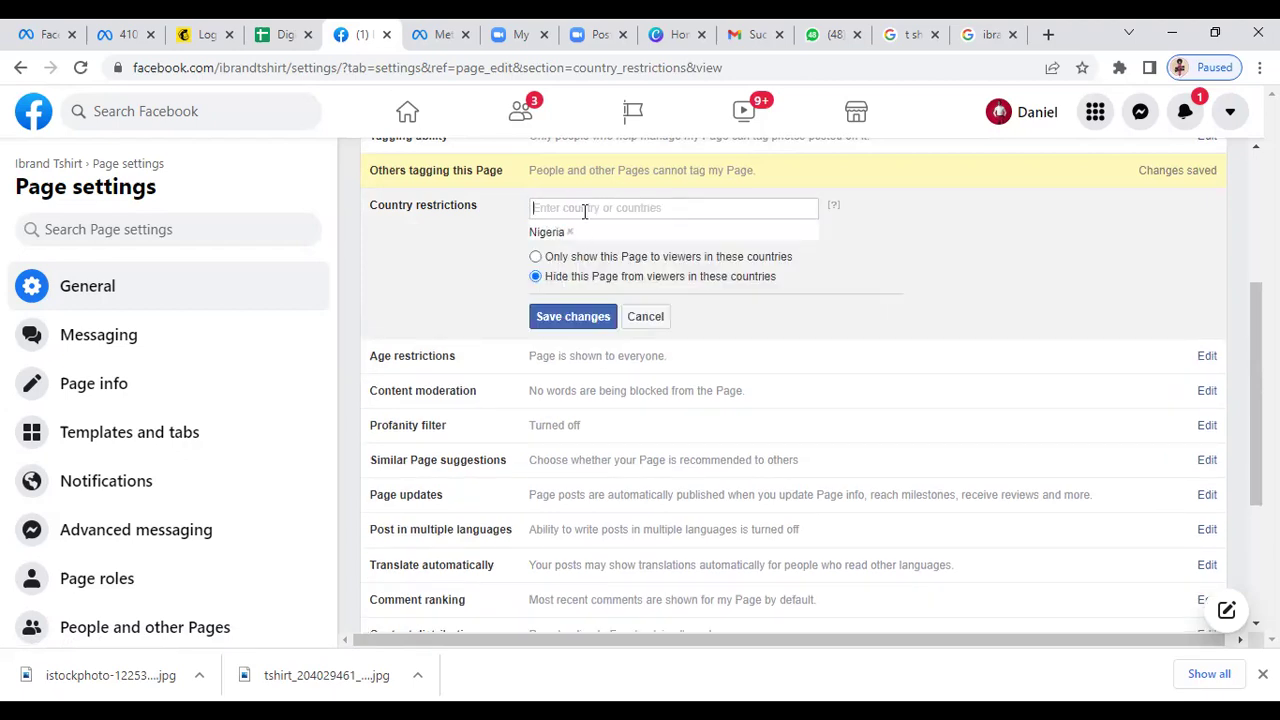
type("Gha")
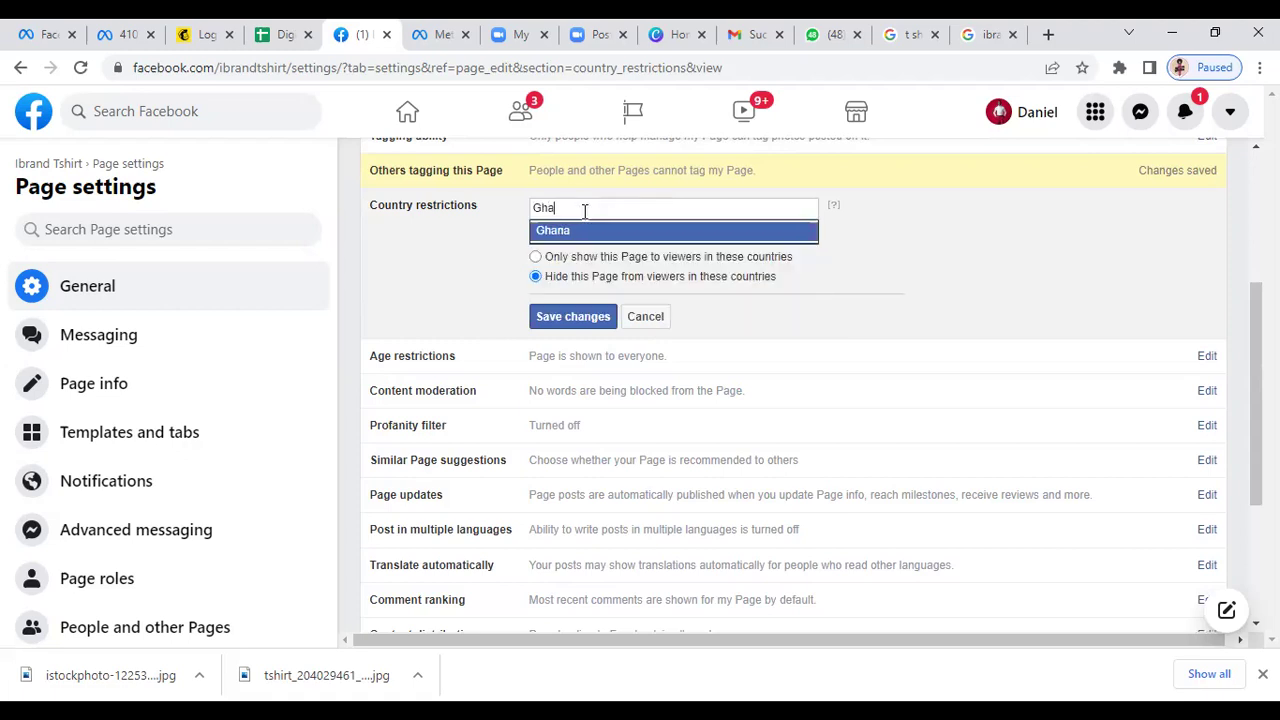
type("na")
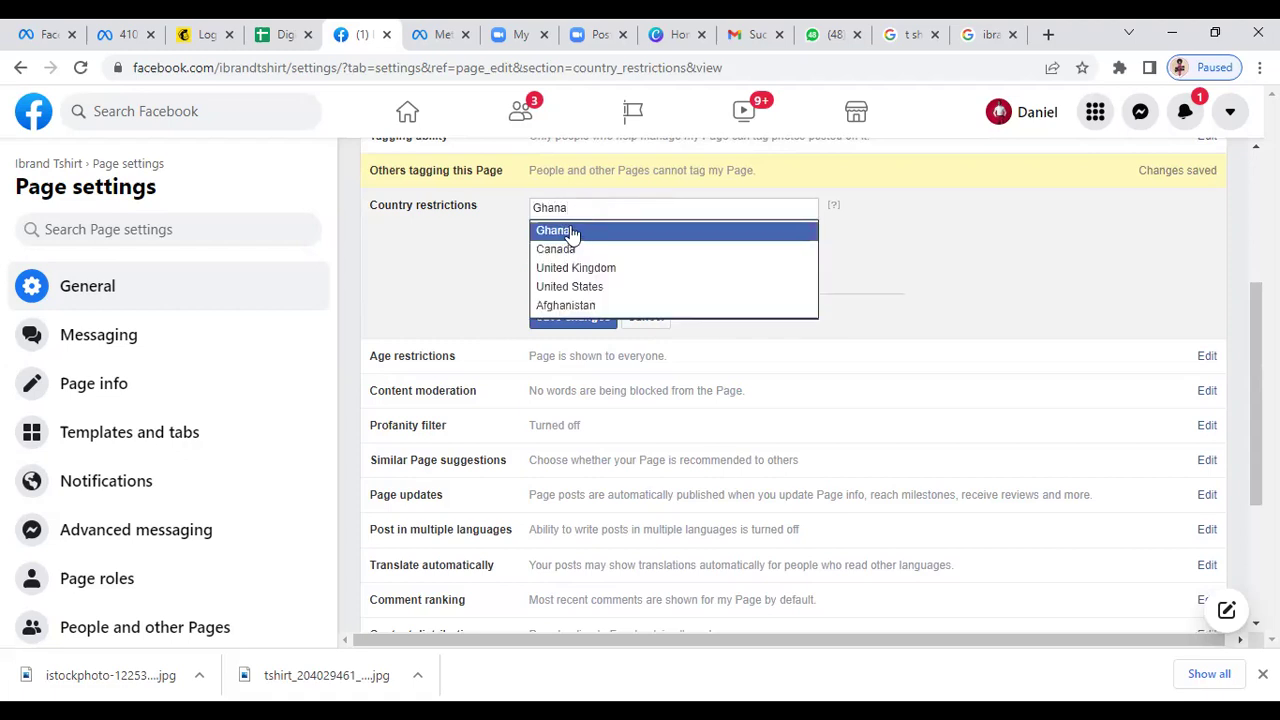
key("Return")
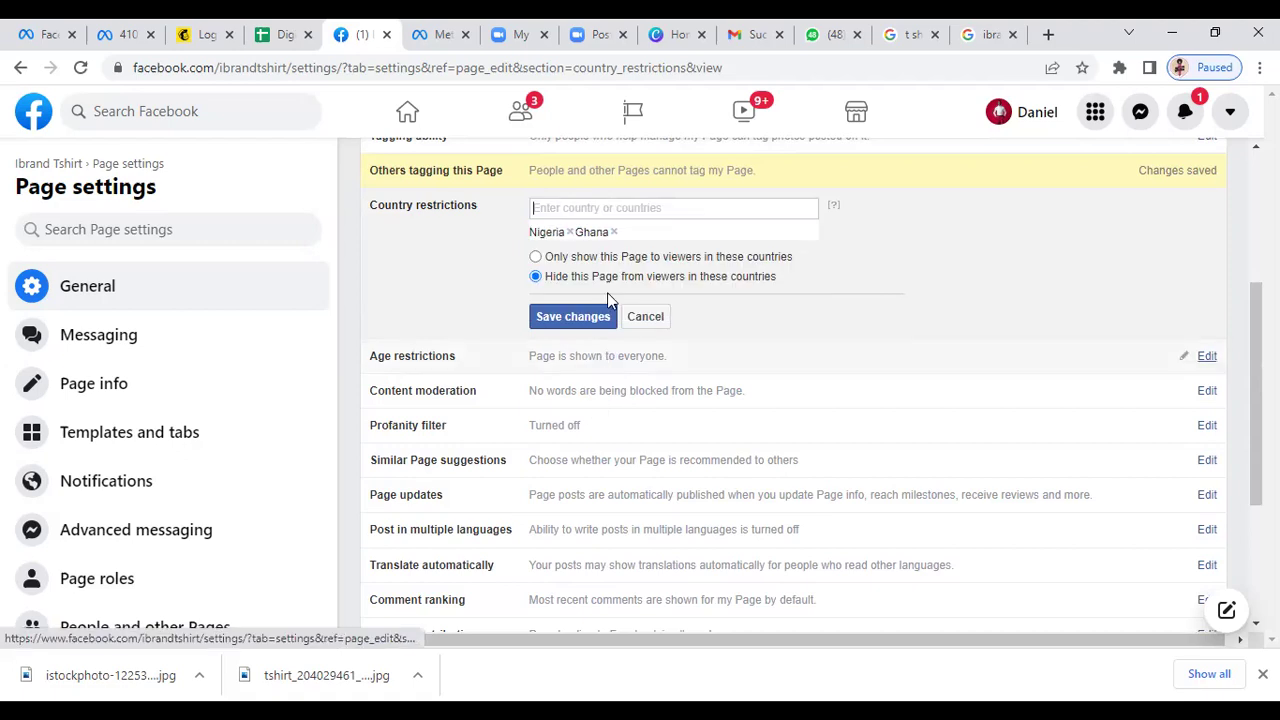
left_click(535, 259)
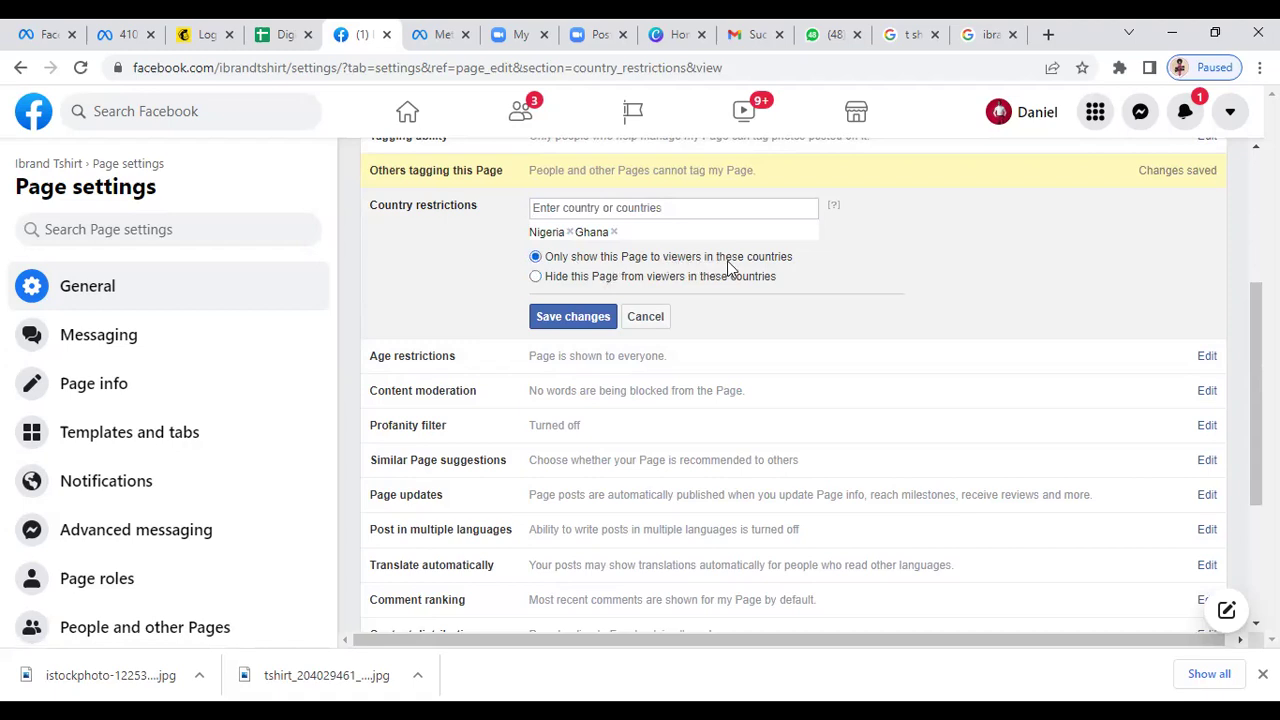
left_click(546, 327)
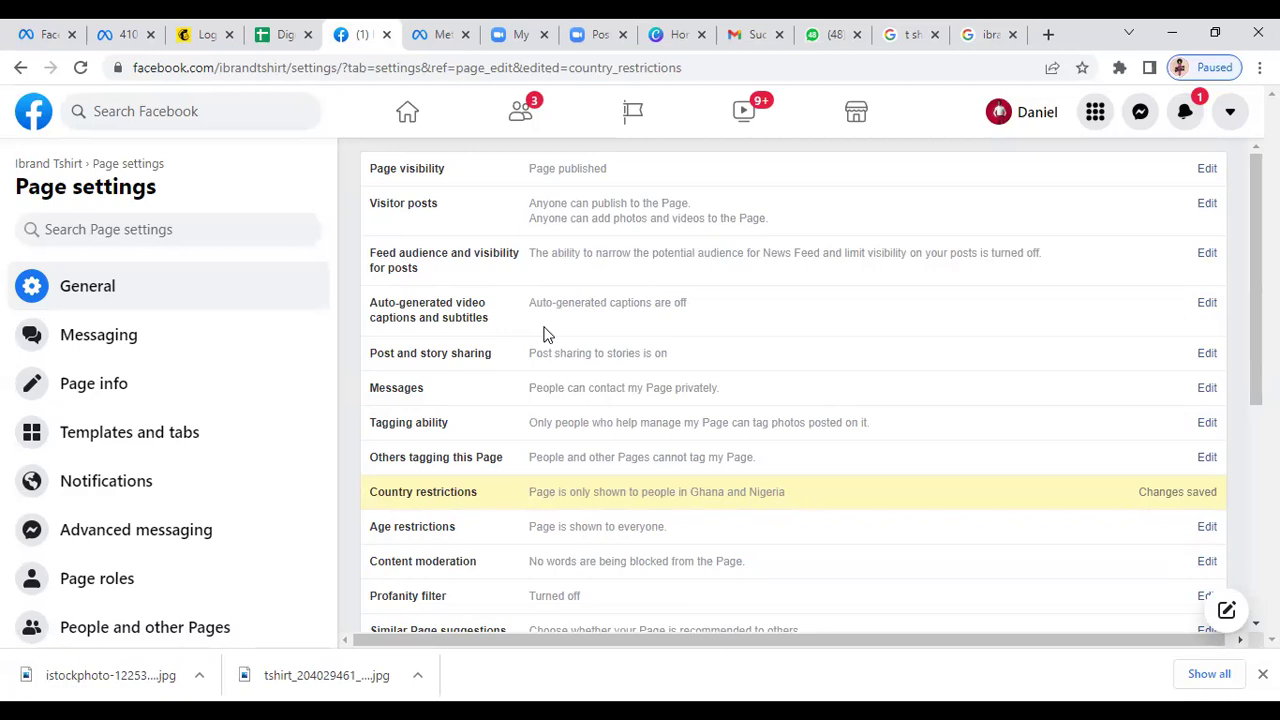
Remove the Nigeria and Ghana tags from Country restrictions and save.
left_click(582, 498)
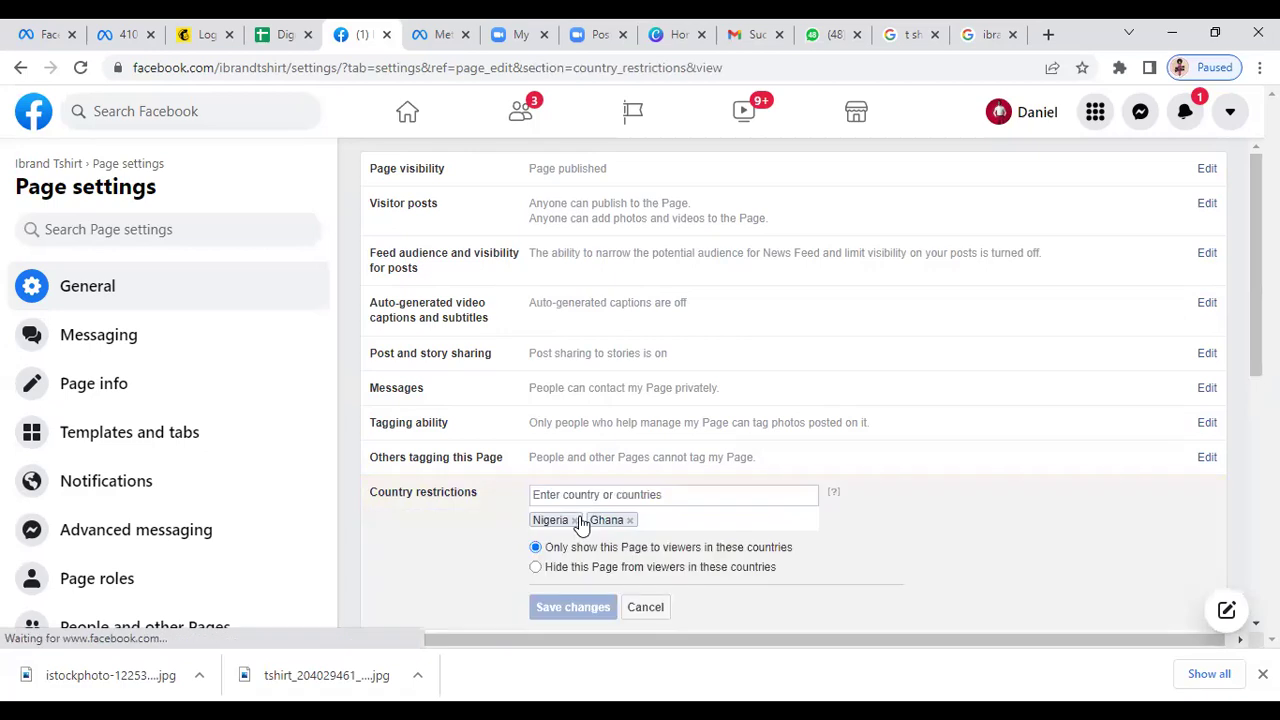
left_click(571, 523)
left_click(570, 522)
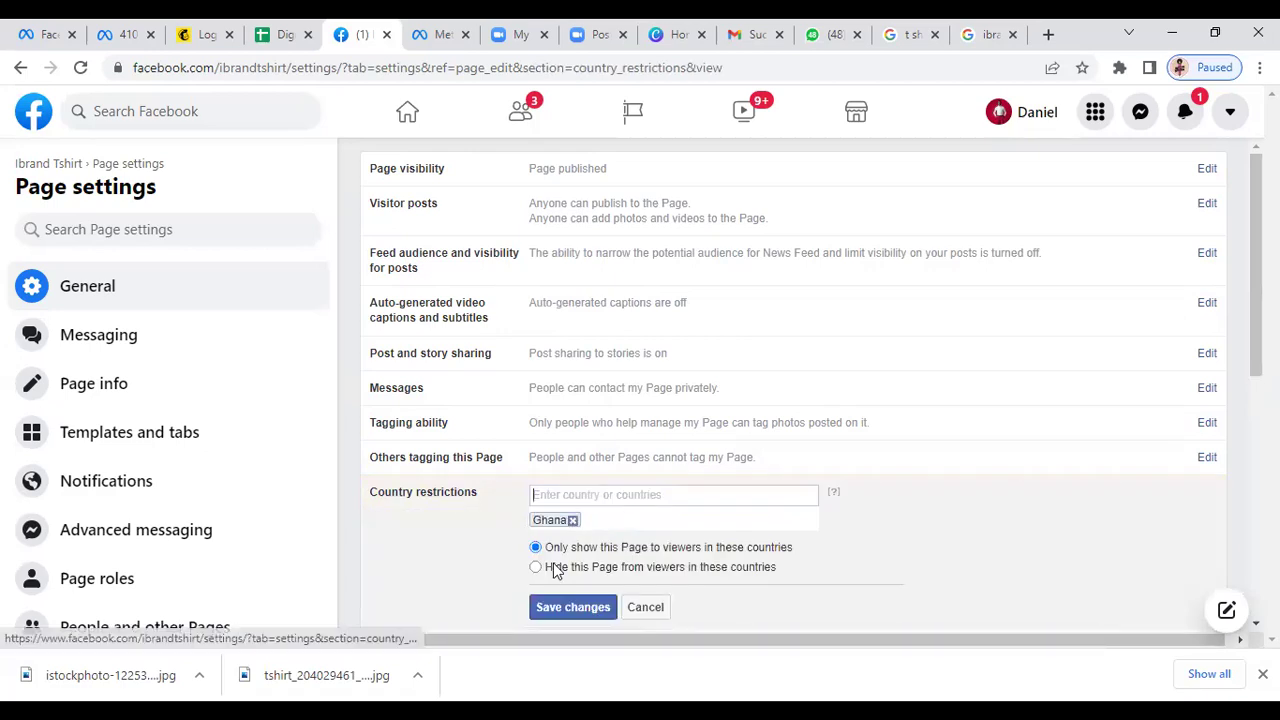
left_click(552, 564)
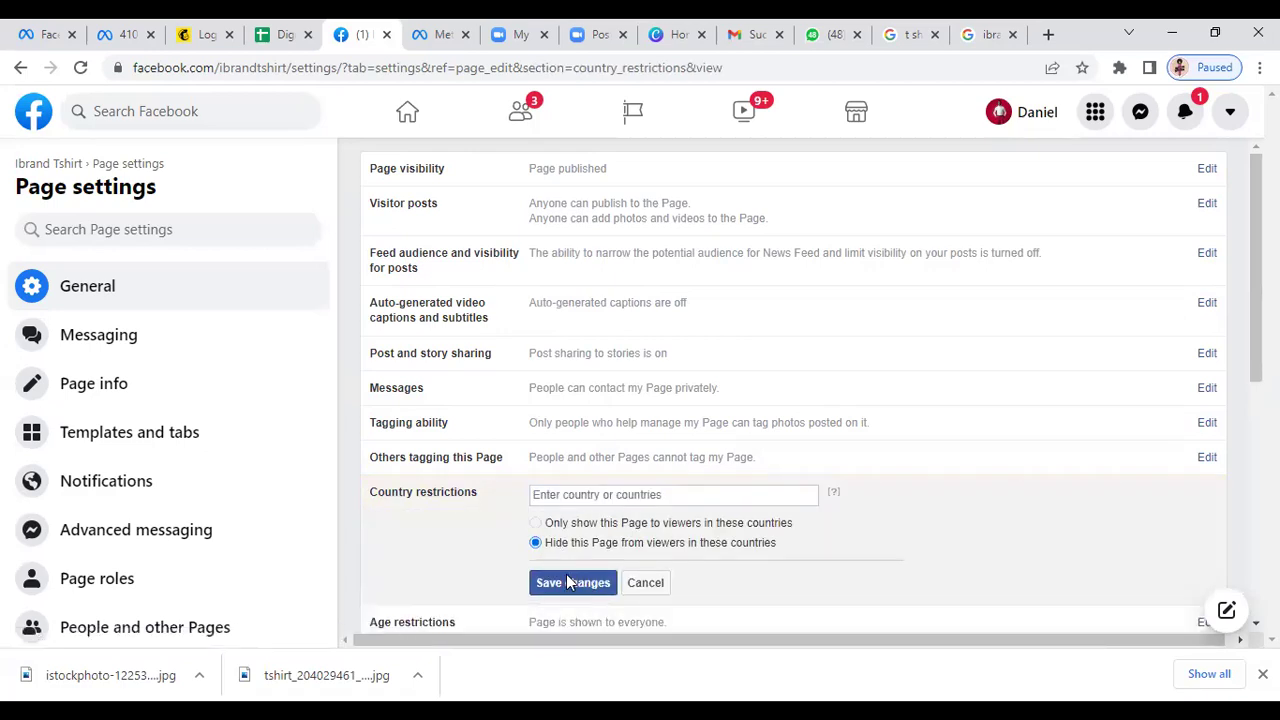
left_click(566, 580)
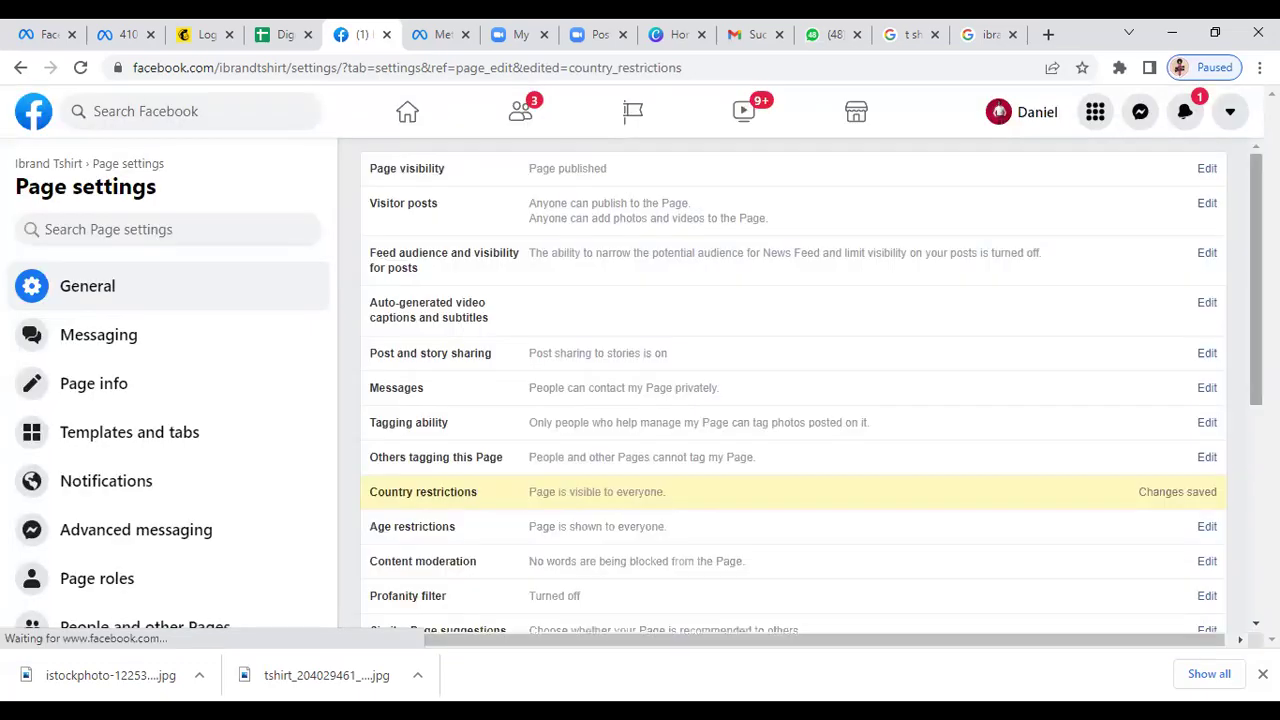
Reopen Country restrictions and save them with no countries listed.
scroll(812, 385, "down", 1)
scroll(793, 385, "down", 2)
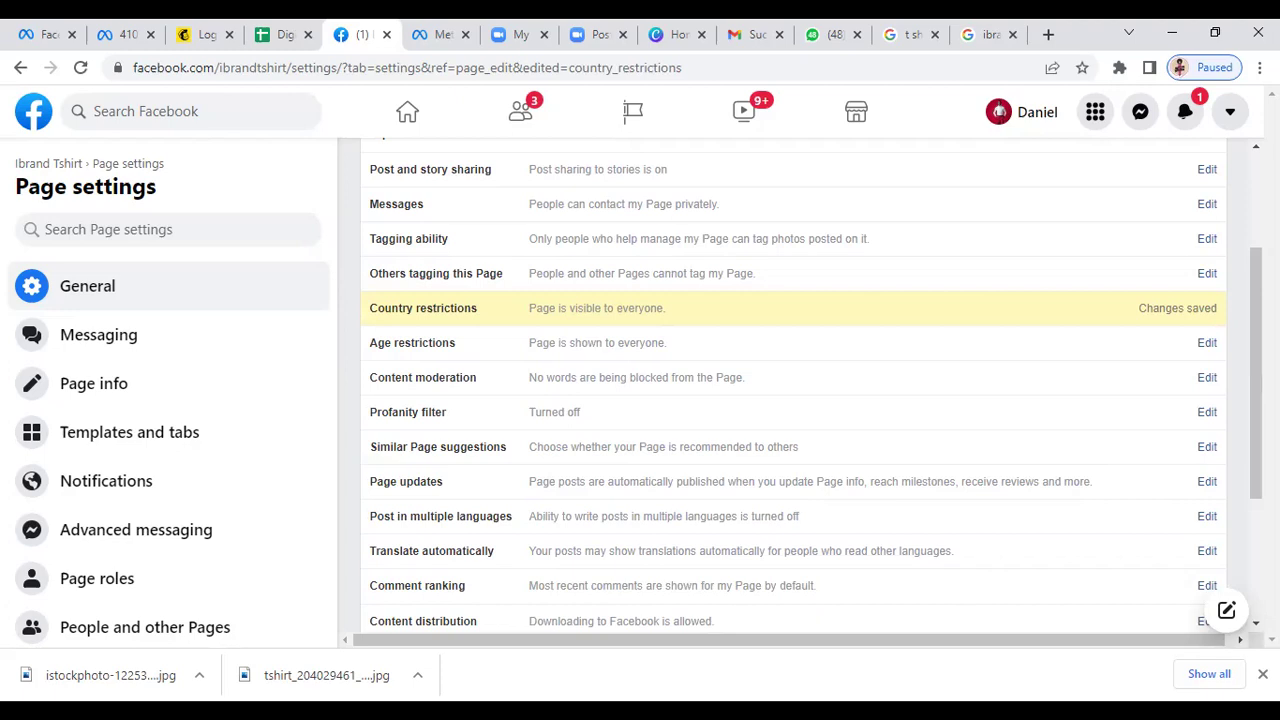
left_click(564, 316)
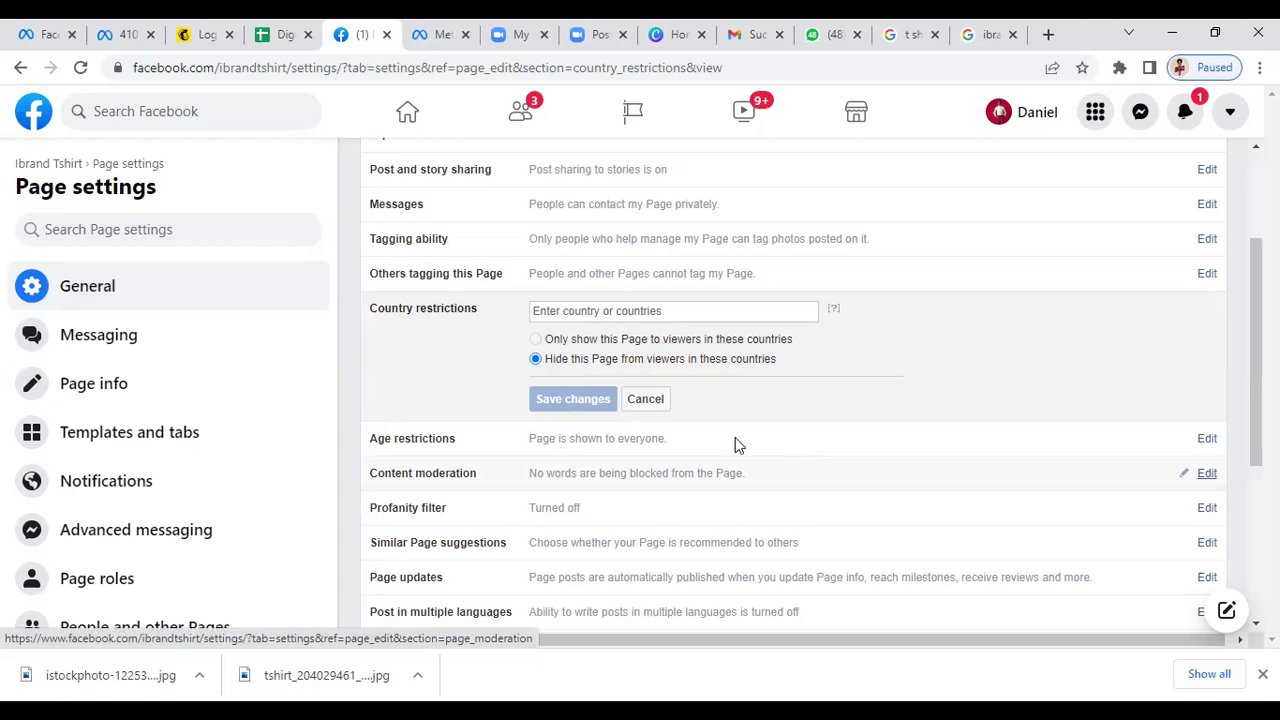
left_click(645, 400)
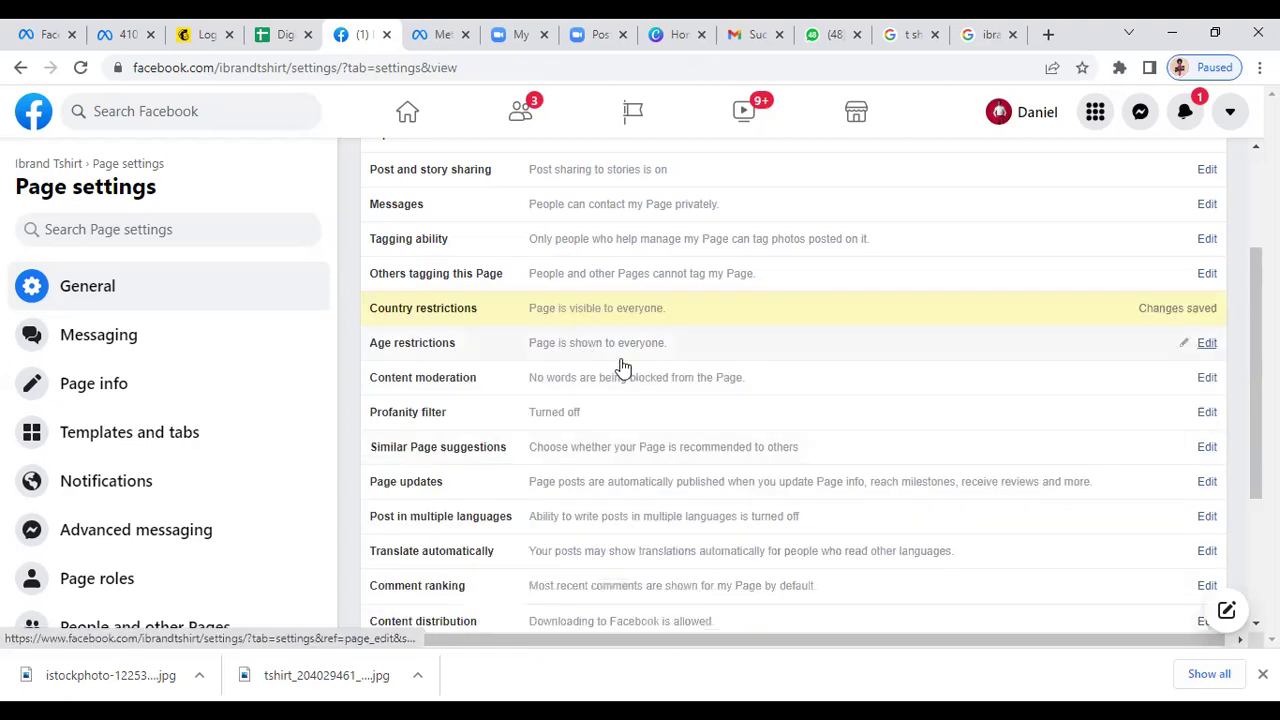
Open the Content moderation editor for listing words, phrases or emojis to hide.
left_click(696, 377)
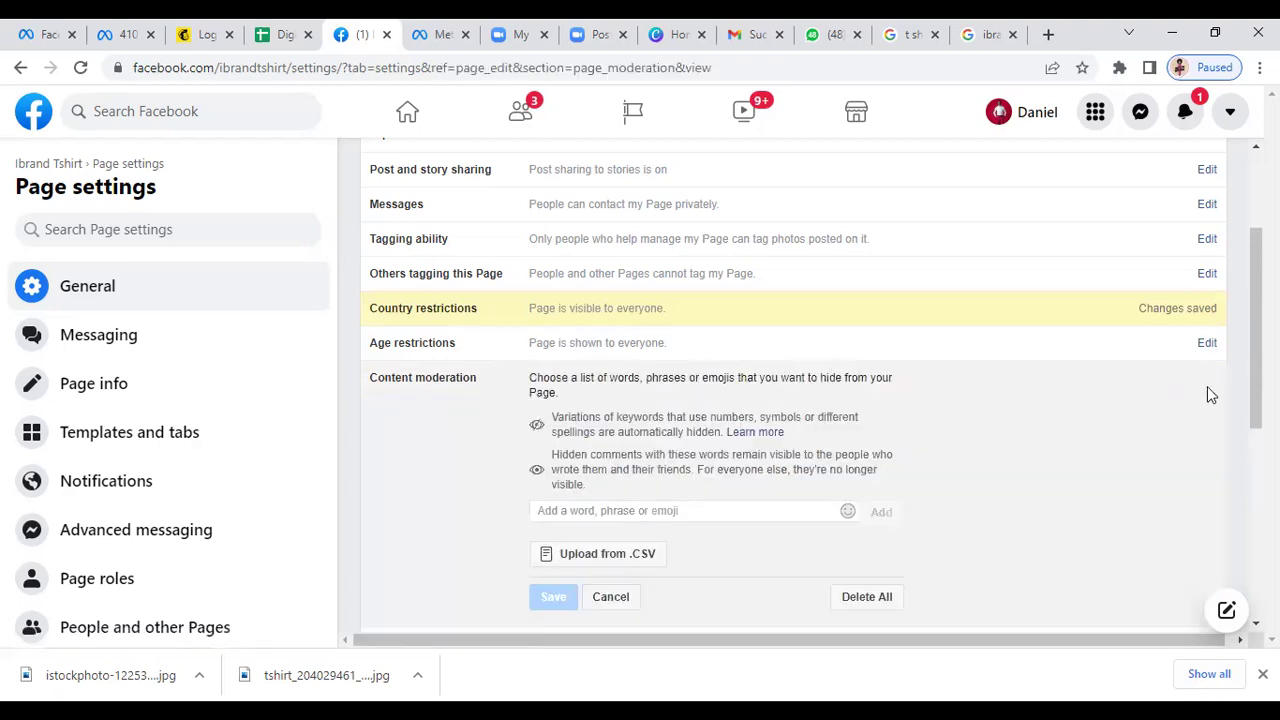
scroll(1250, 390, "down", 1)
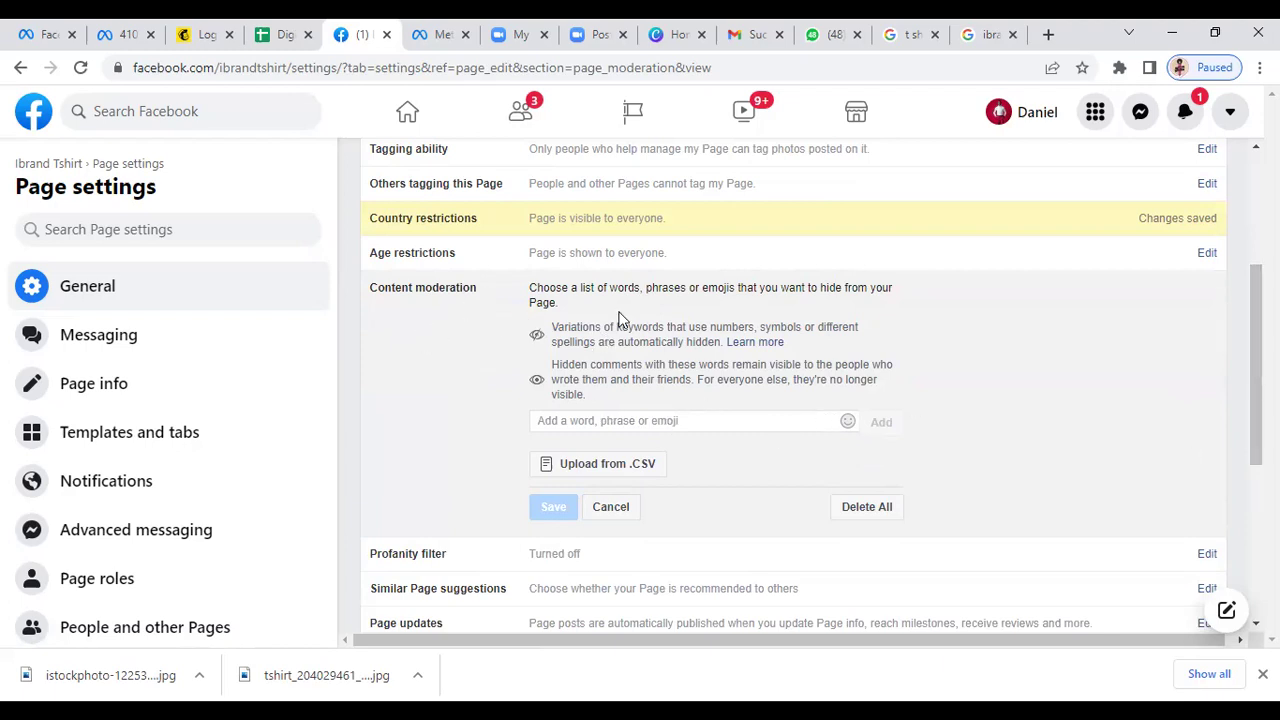
Add the blocked keywords sex, mad and crazy to Content moderation and save.
left_click(615, 421)
type("sex")
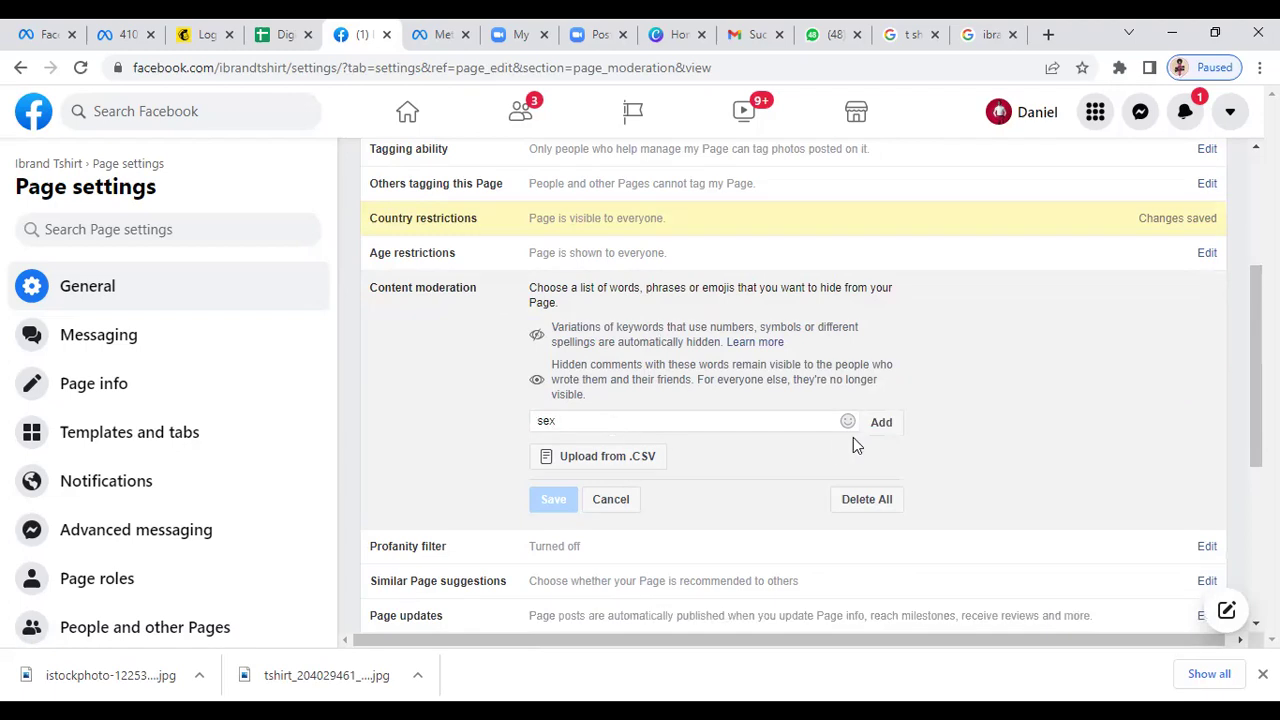
left_click(881, 424)
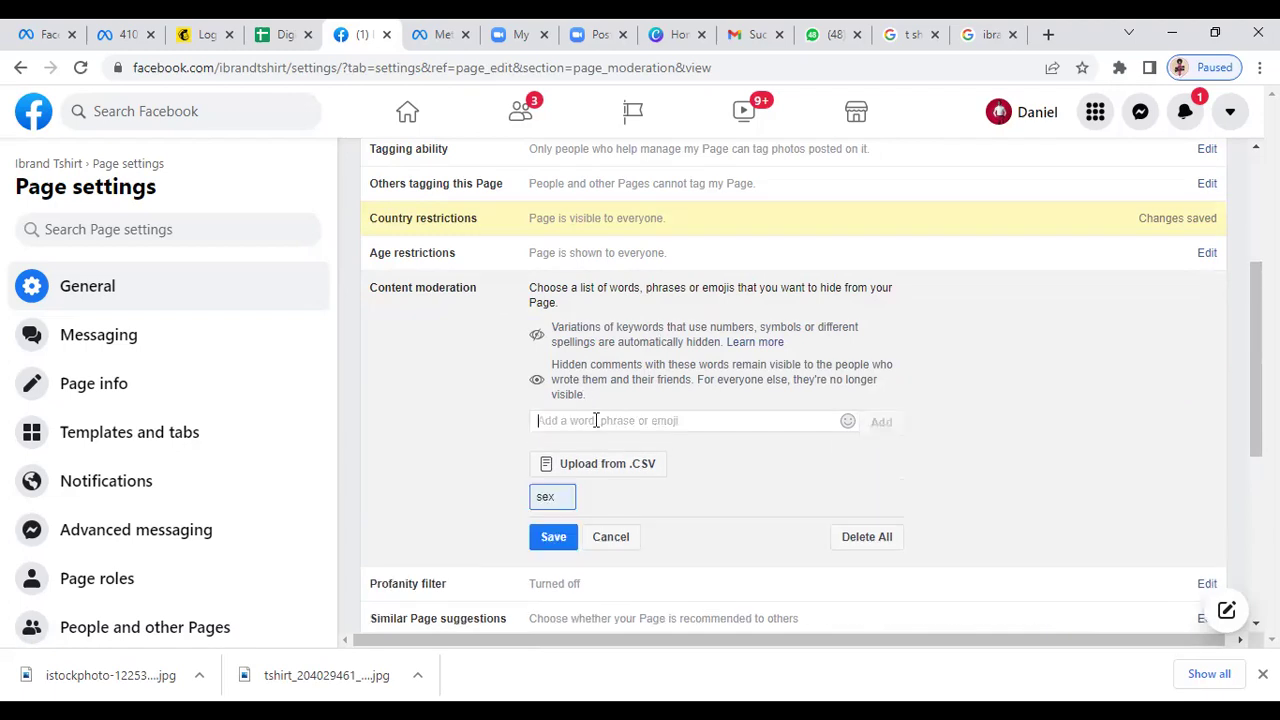
type("mad")
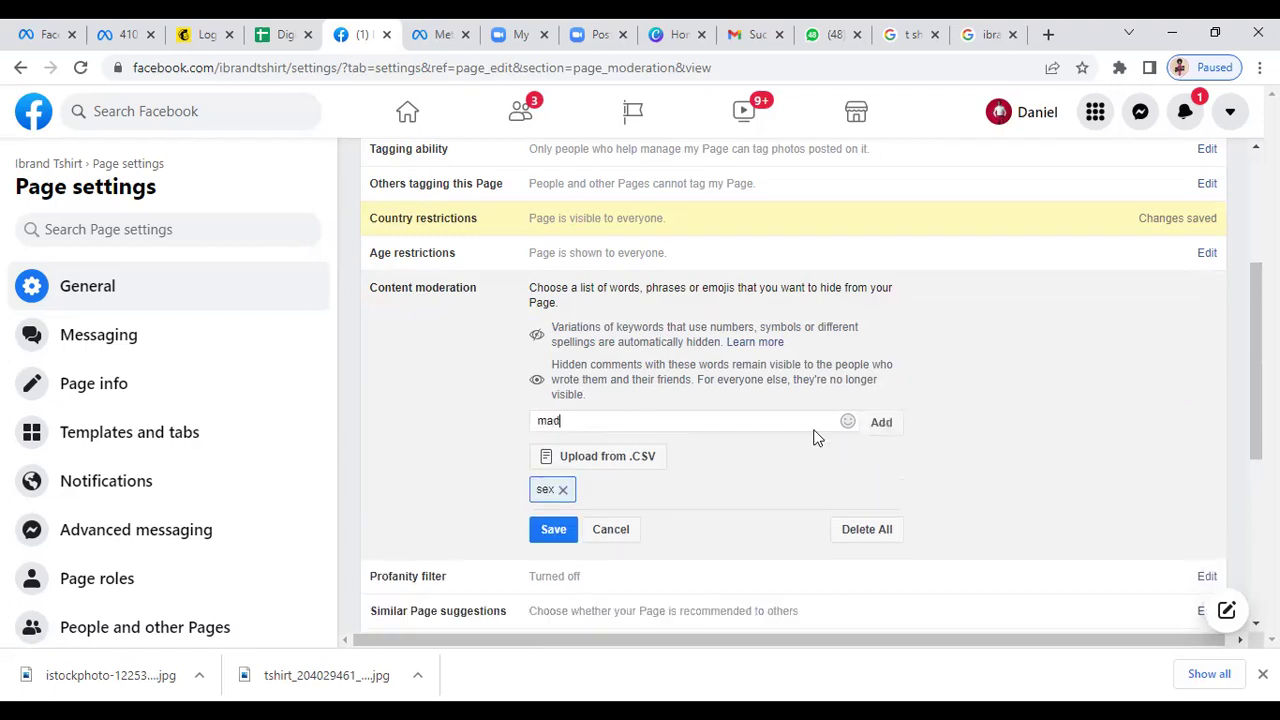
left_click(881, 422)
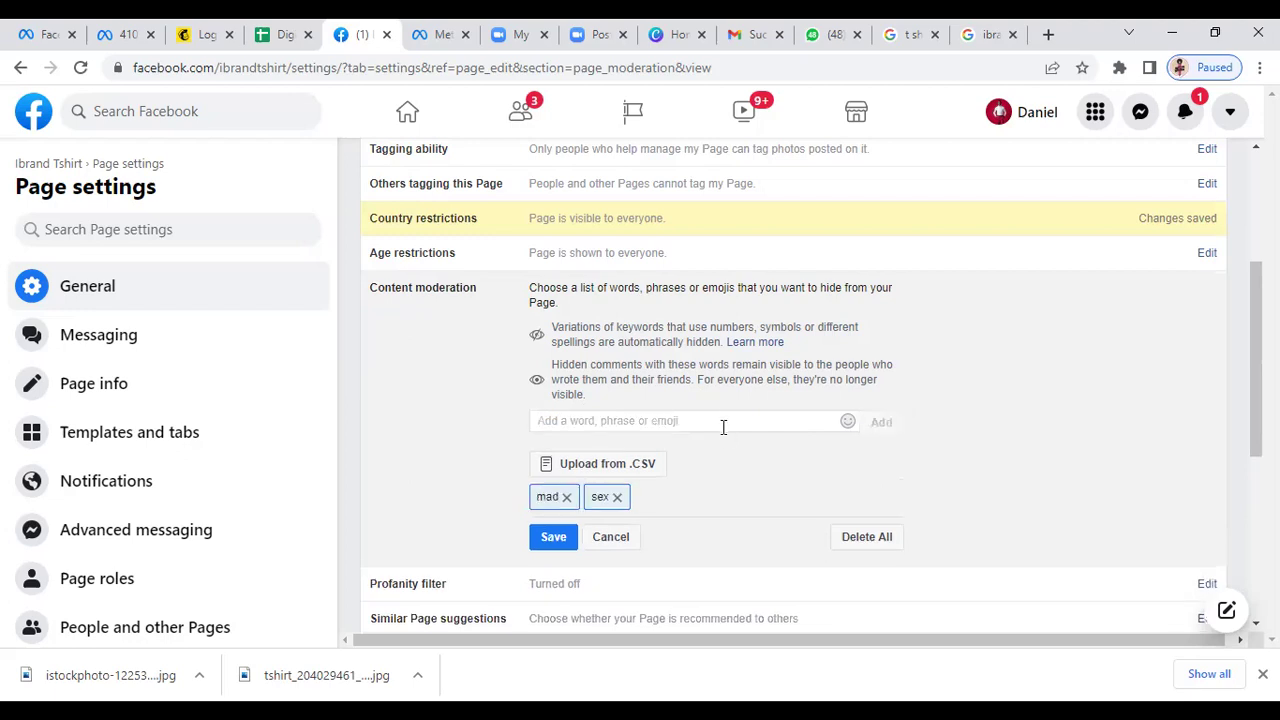
type("crazy")
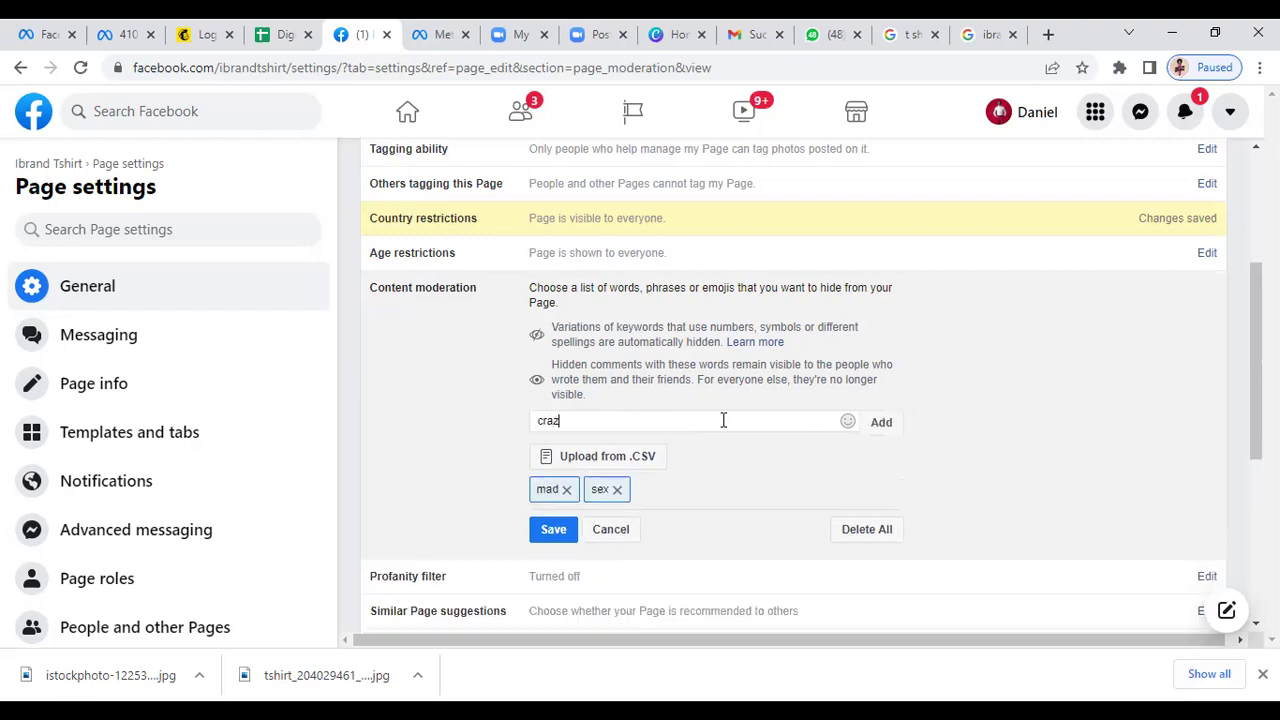
left_click(880, 423)
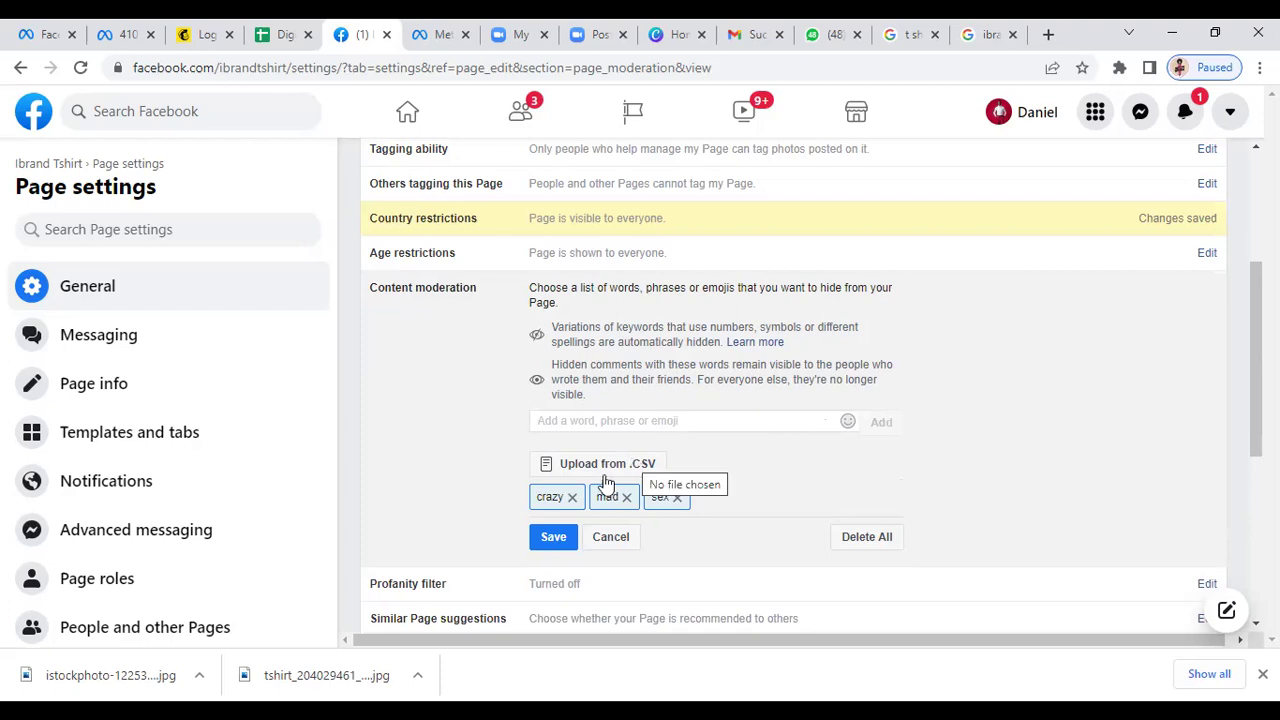
left_click(556, 538)
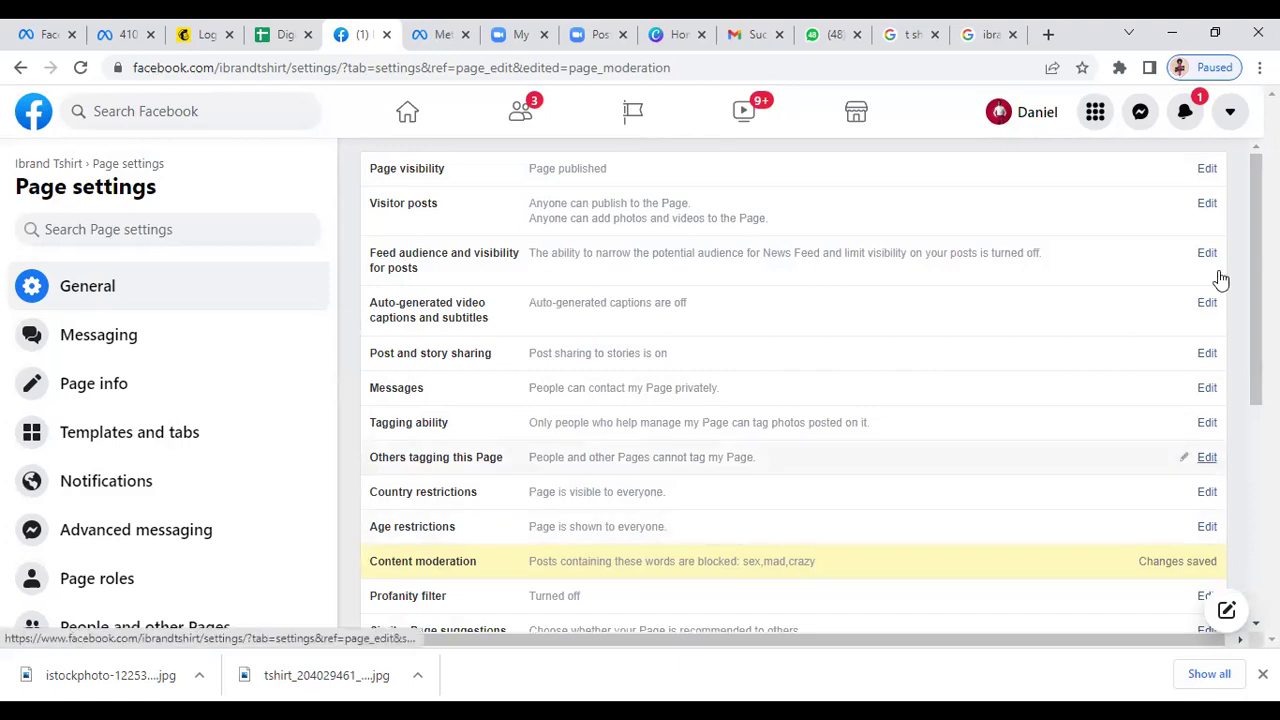
scroll(790, 390, "down", 1)
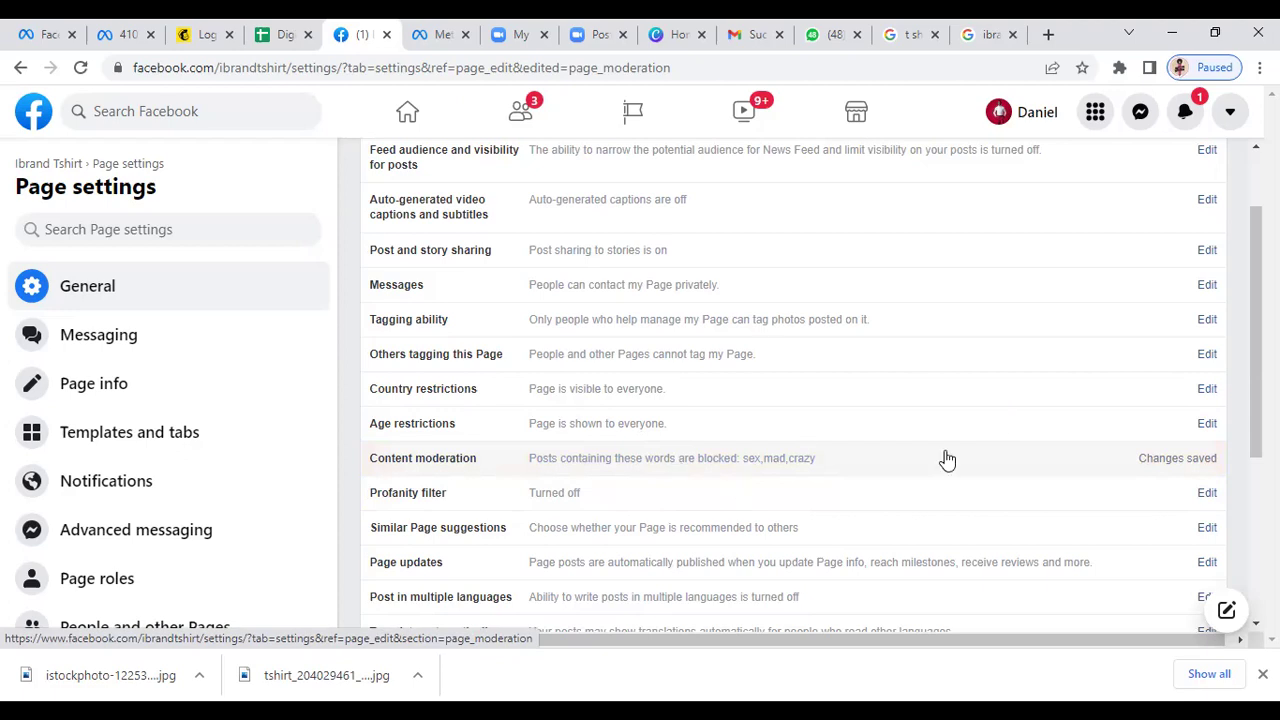
scroll(800, 385, "down", 3)
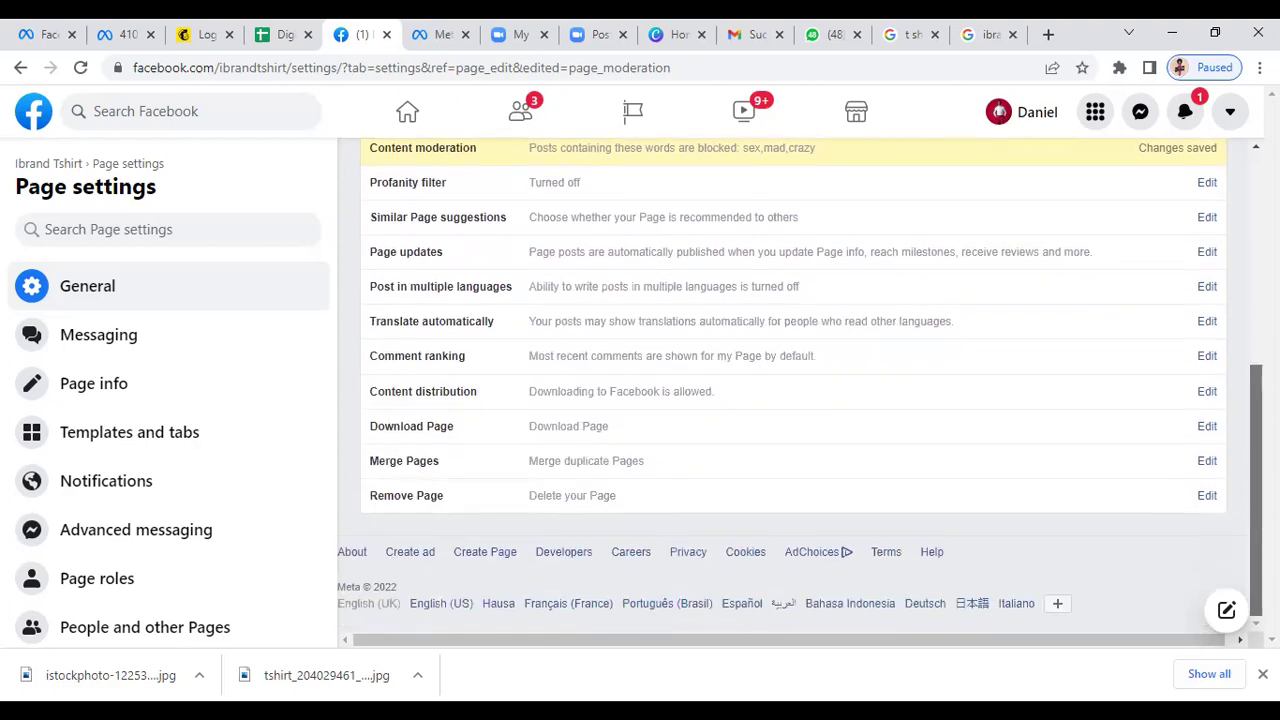
scroll(800, 385, "up", 1)
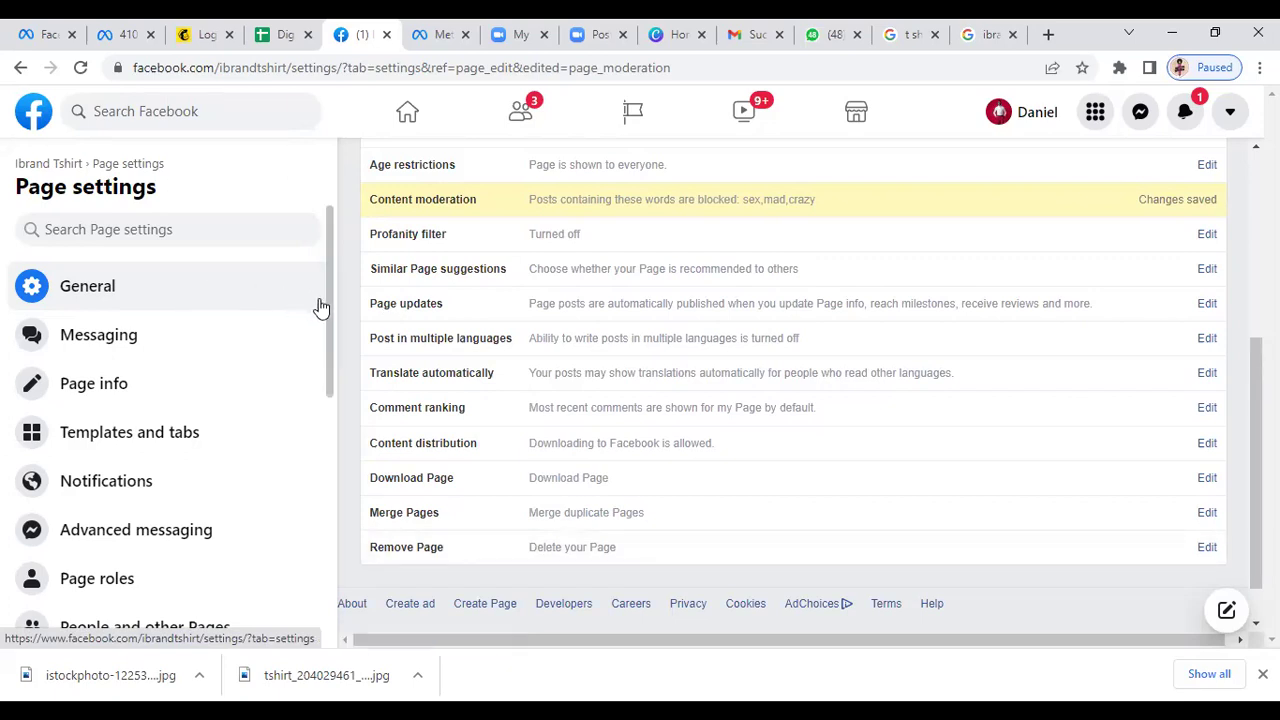
scroll(330, 321, "down", 1)
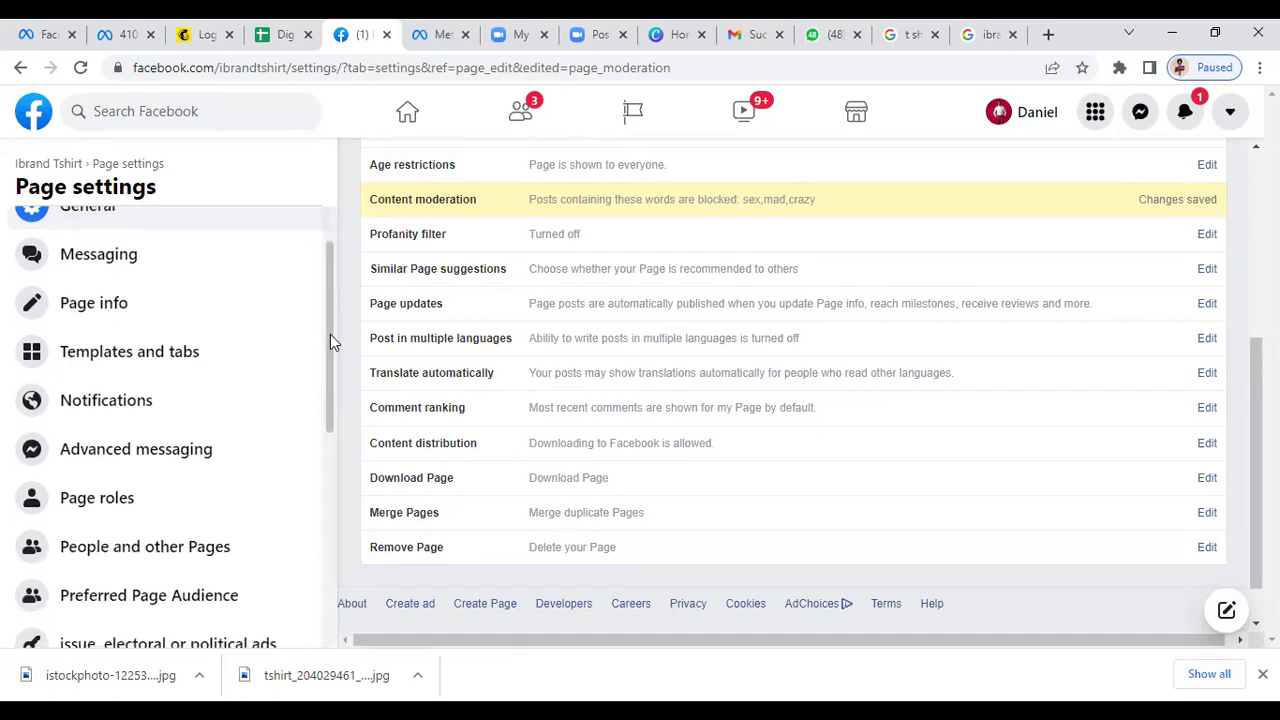
left_click_drag(330, 336, 330, 330)
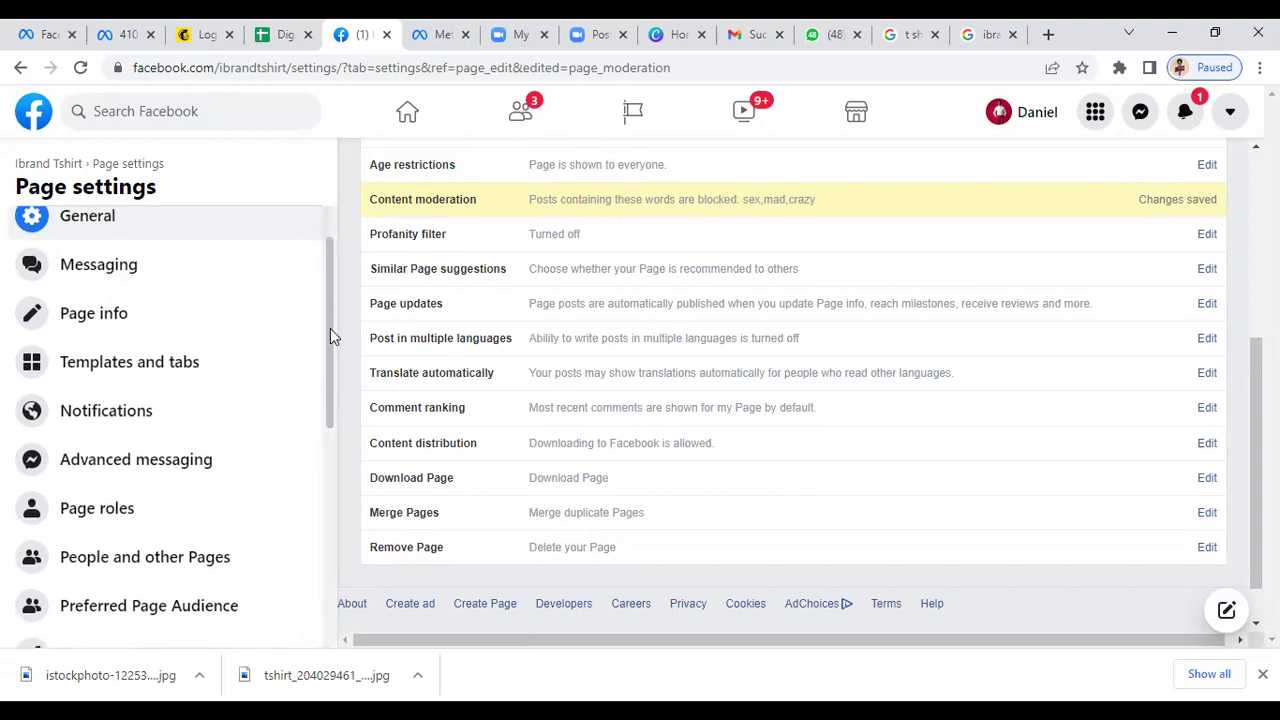
Open Page info and look through the Location, Service area and Hours sections.
left_click(162, 327)
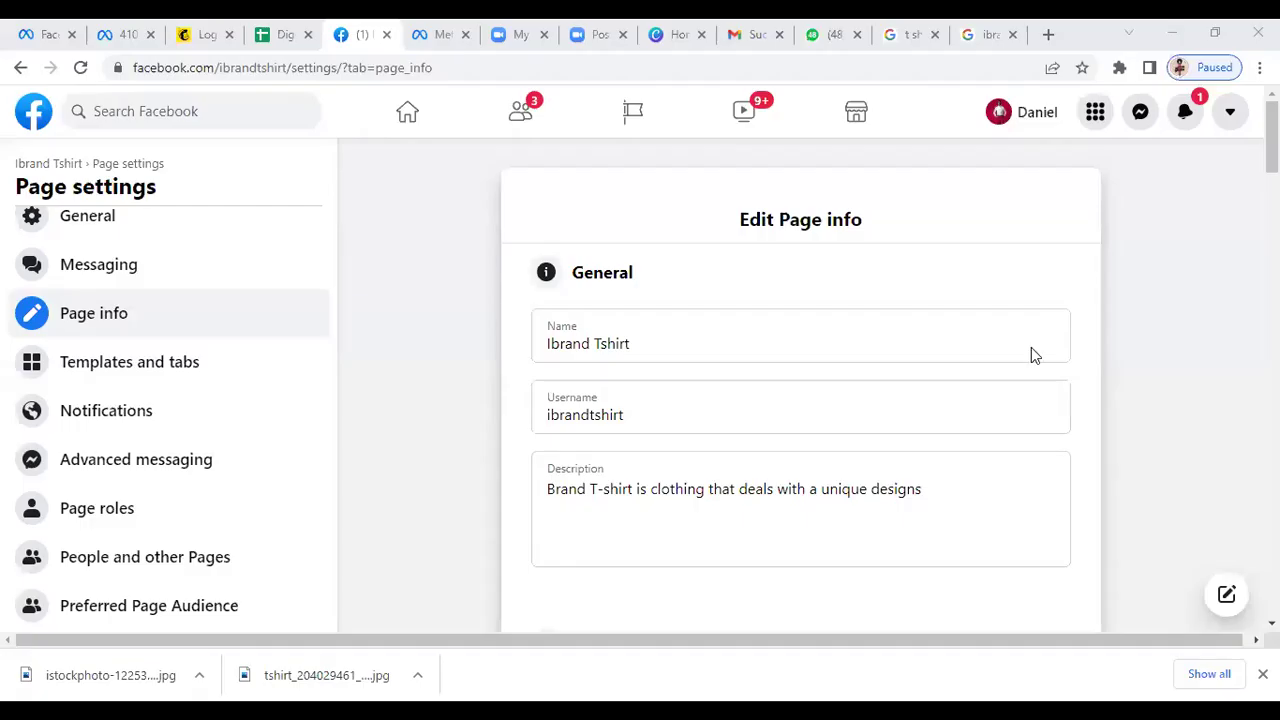
left_click(658, 530)
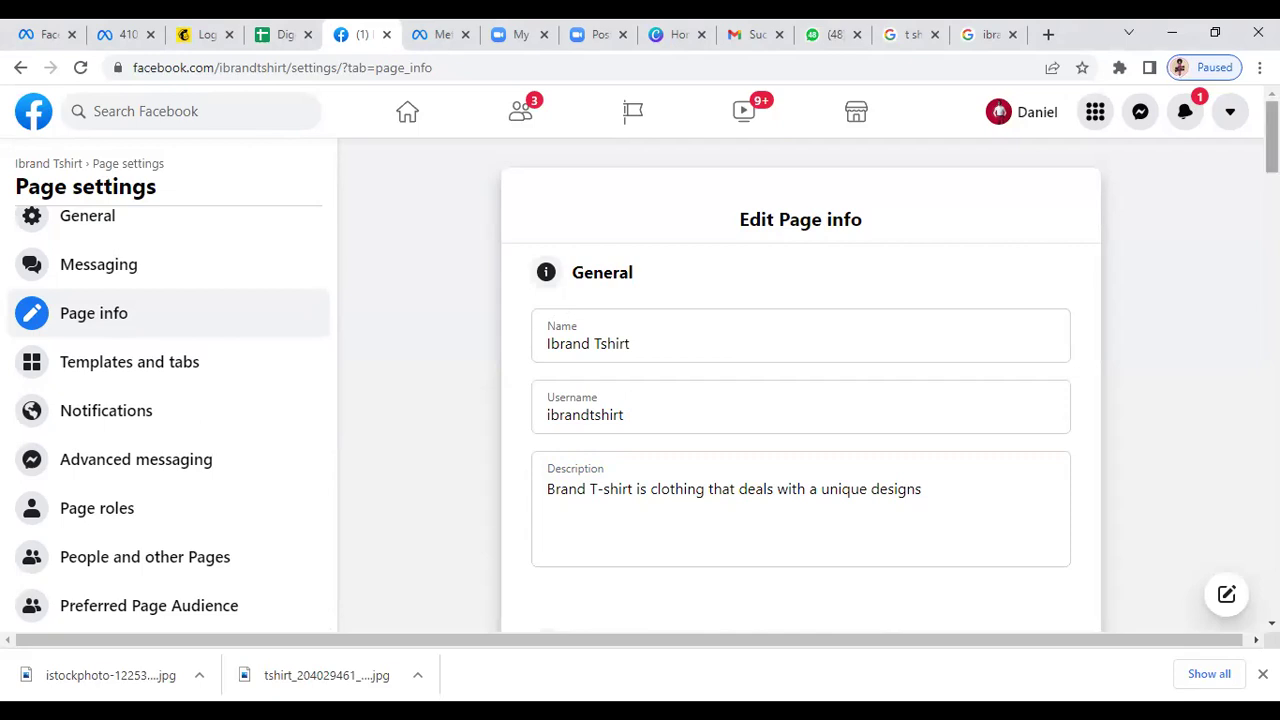
left_click_drag(1272, 137, 1272, 163)
left_click_drag(1272, 260, 1272, 285)
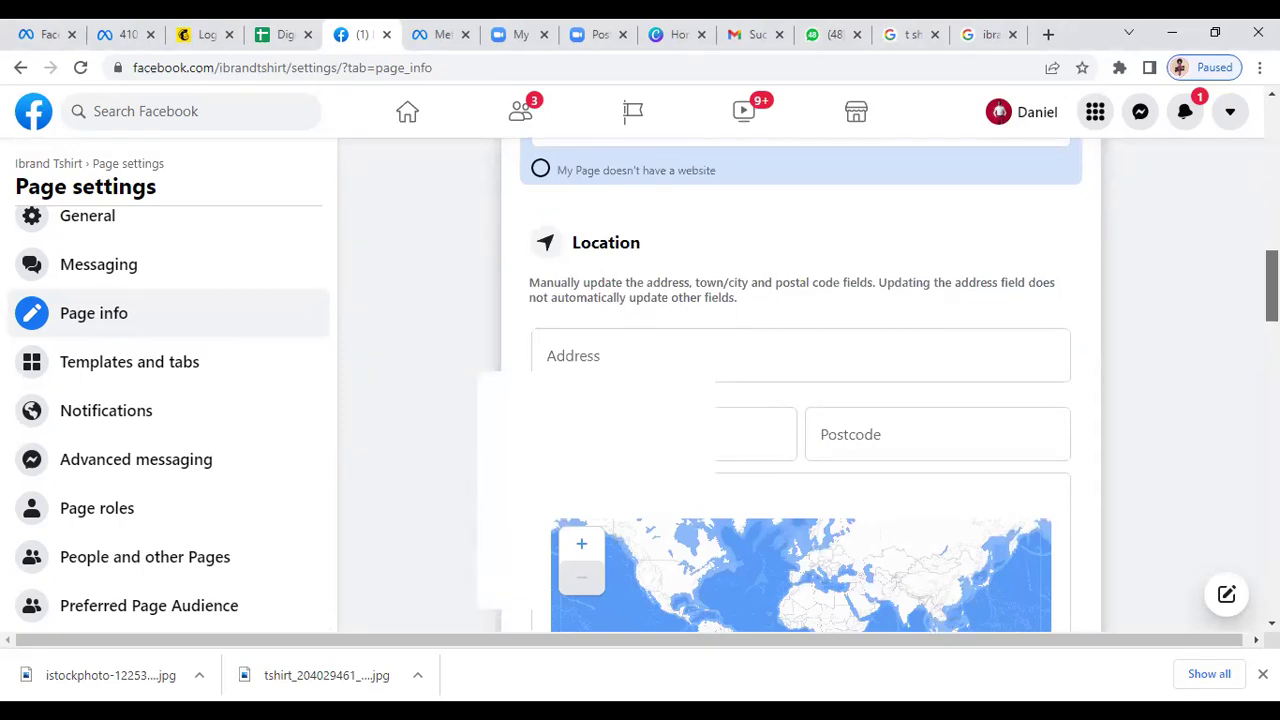
left_click_drag(1272, 285, 1272, 390)
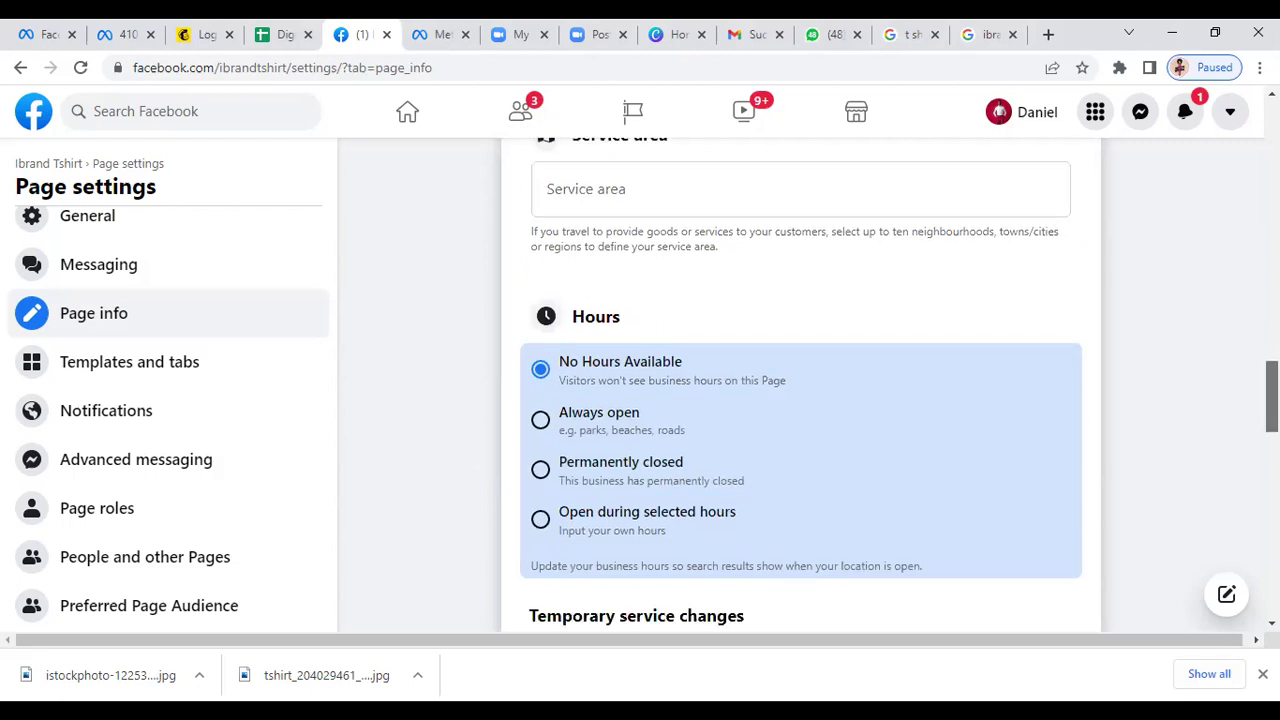
scroll(800, 380, "up", 10)
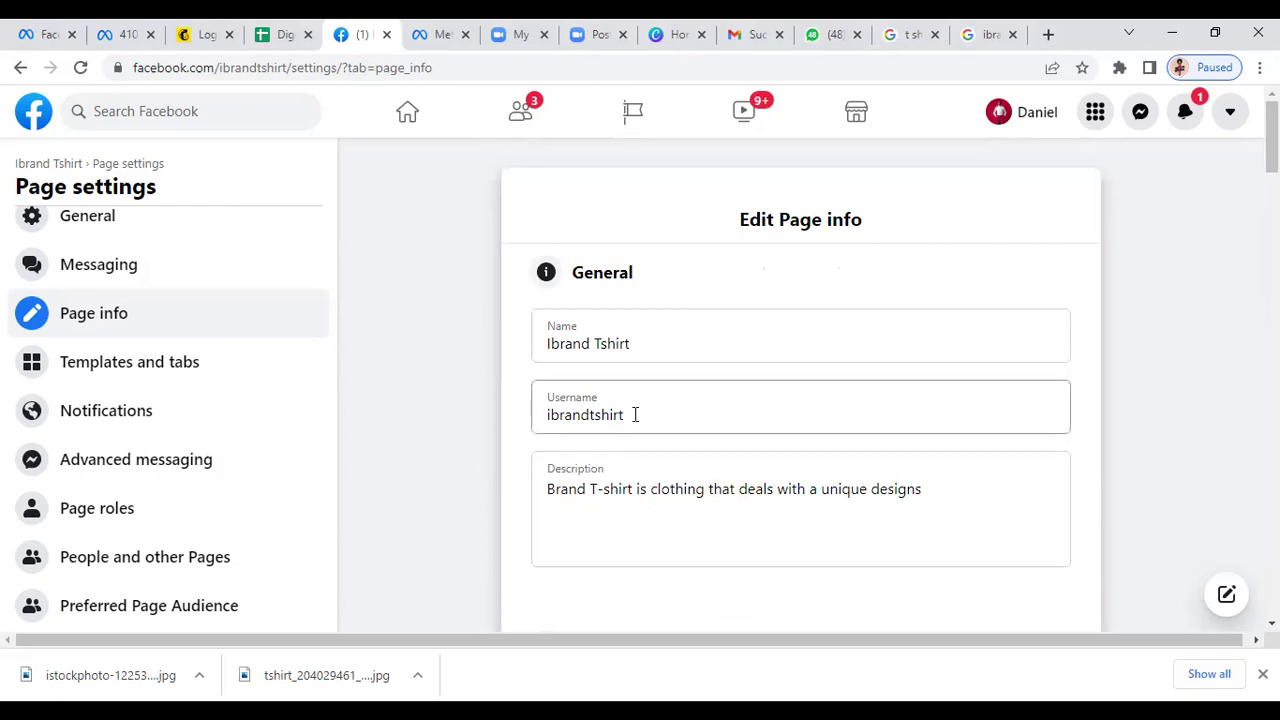
Undo accidental edits so the description reads 'IBrand T-shirt is clothing company that deals with a unique designs of shirts'.
left_click(791, 489)
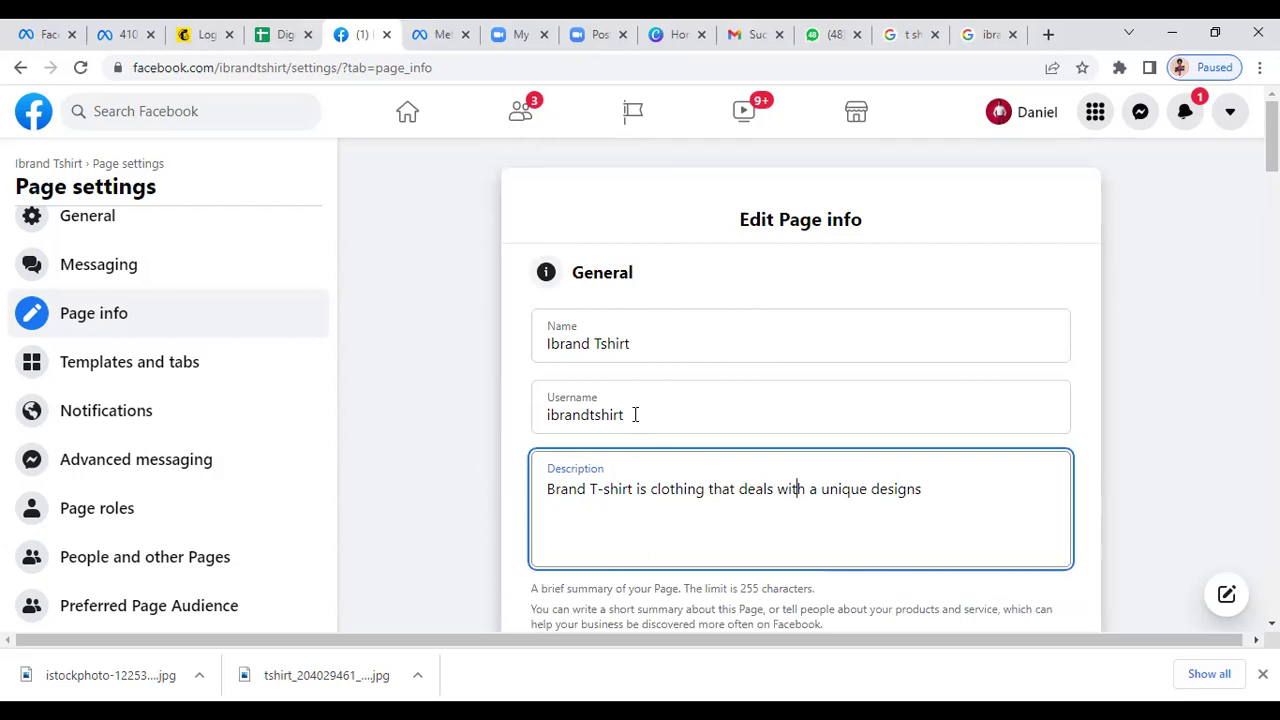
left_click(546, 488)
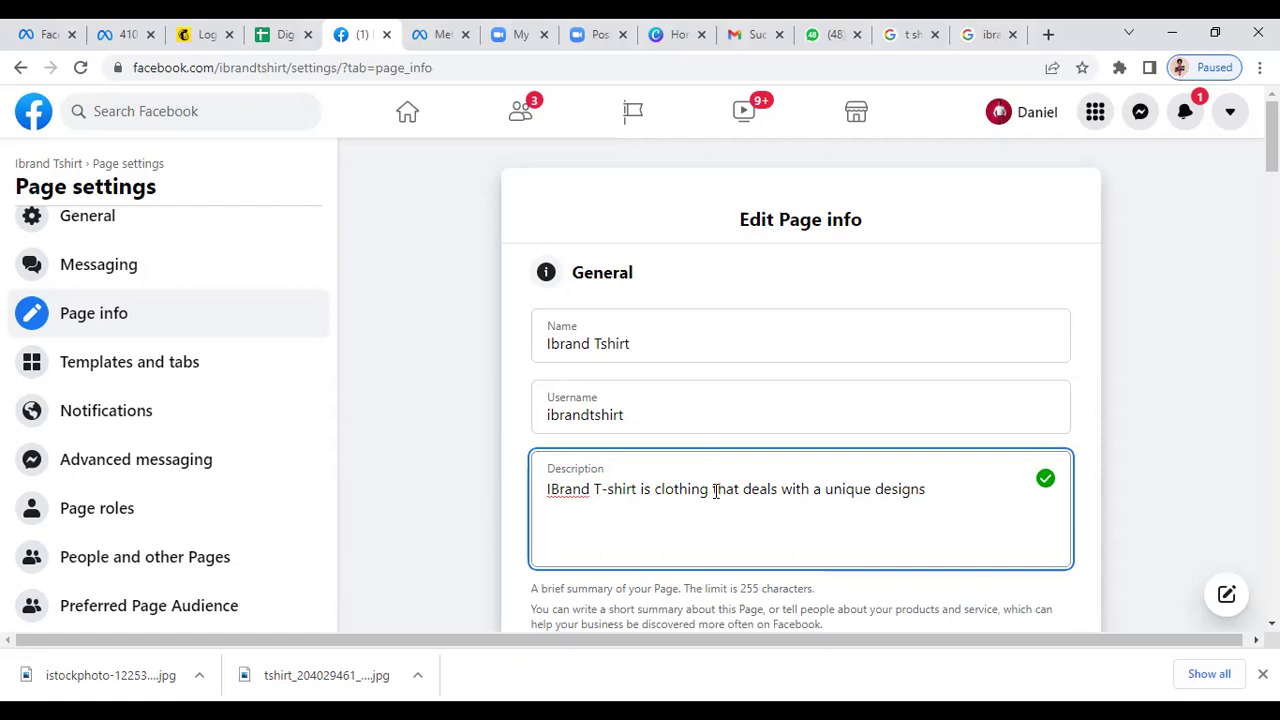
left_click(715, 490)
type("company")
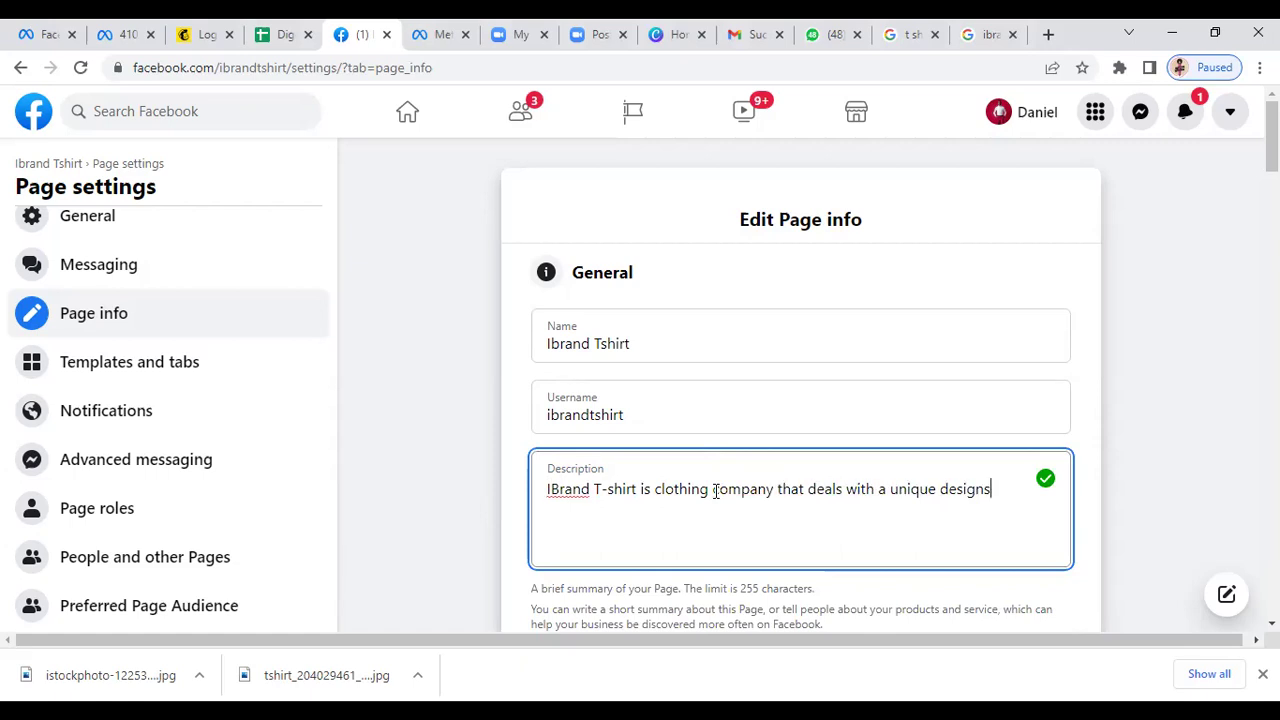
type("  of shirts.")
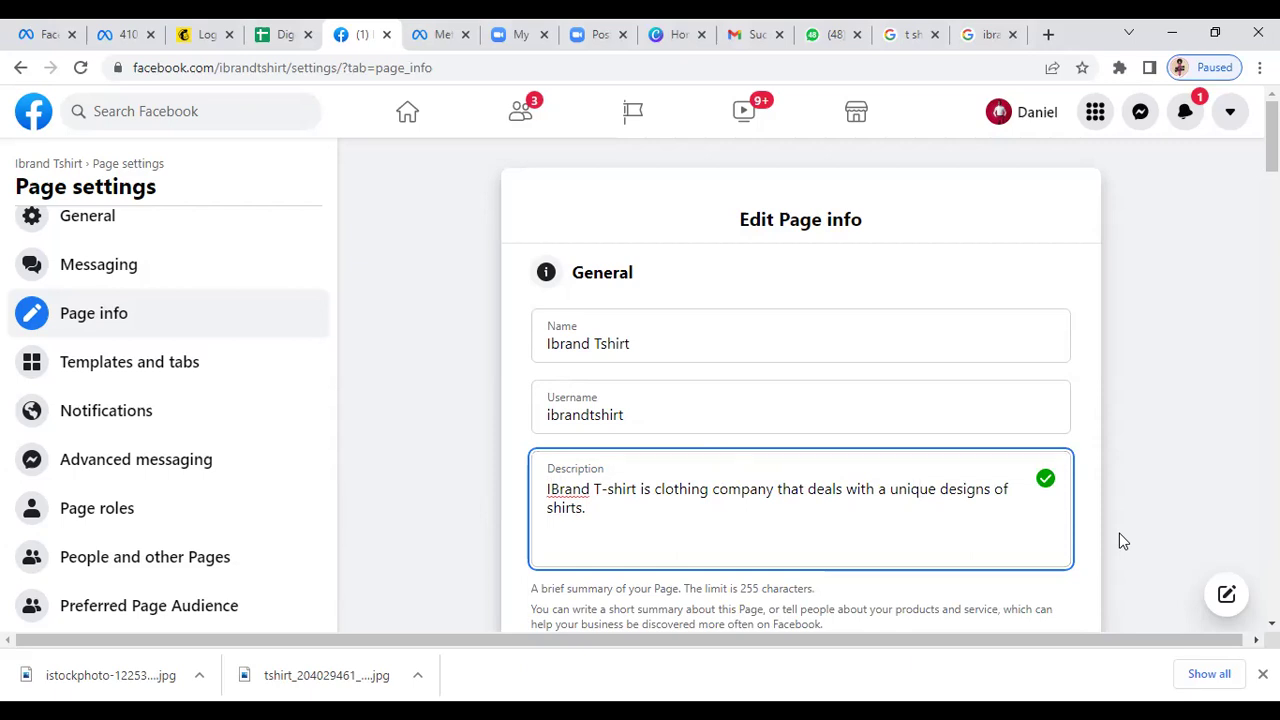
key("shift+Home")
type("unique designs")
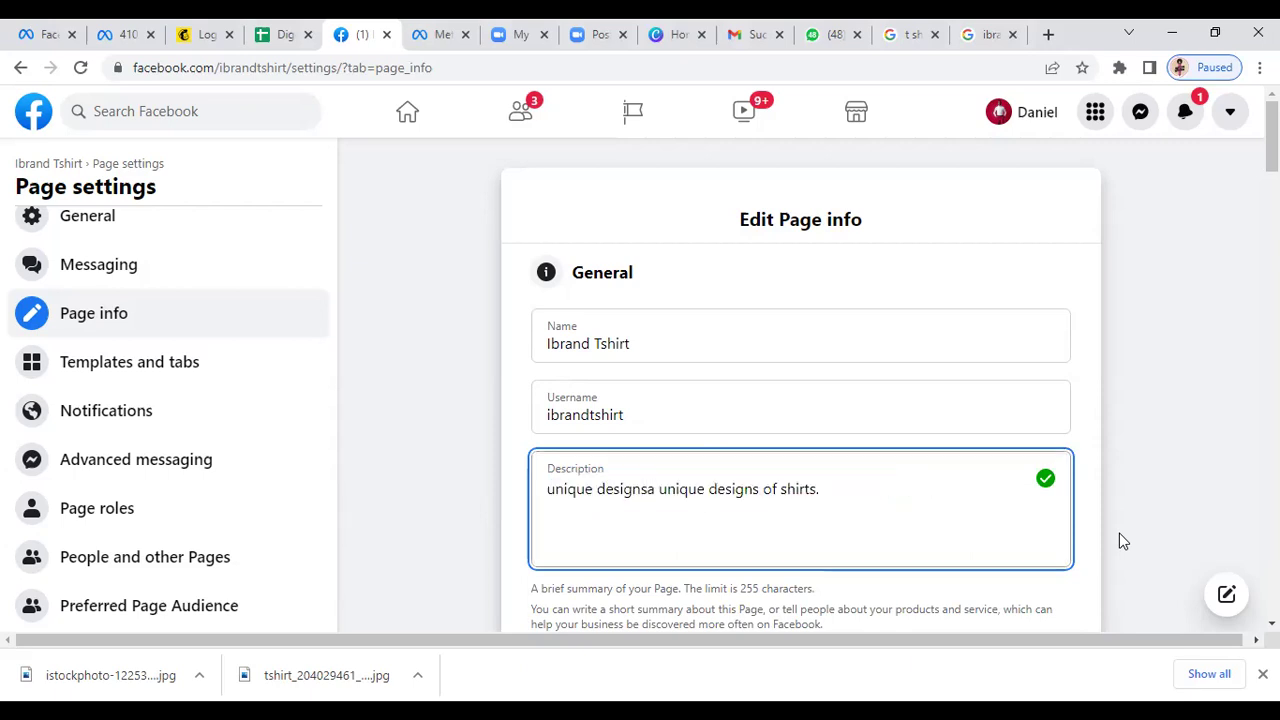
key("BackSpace")
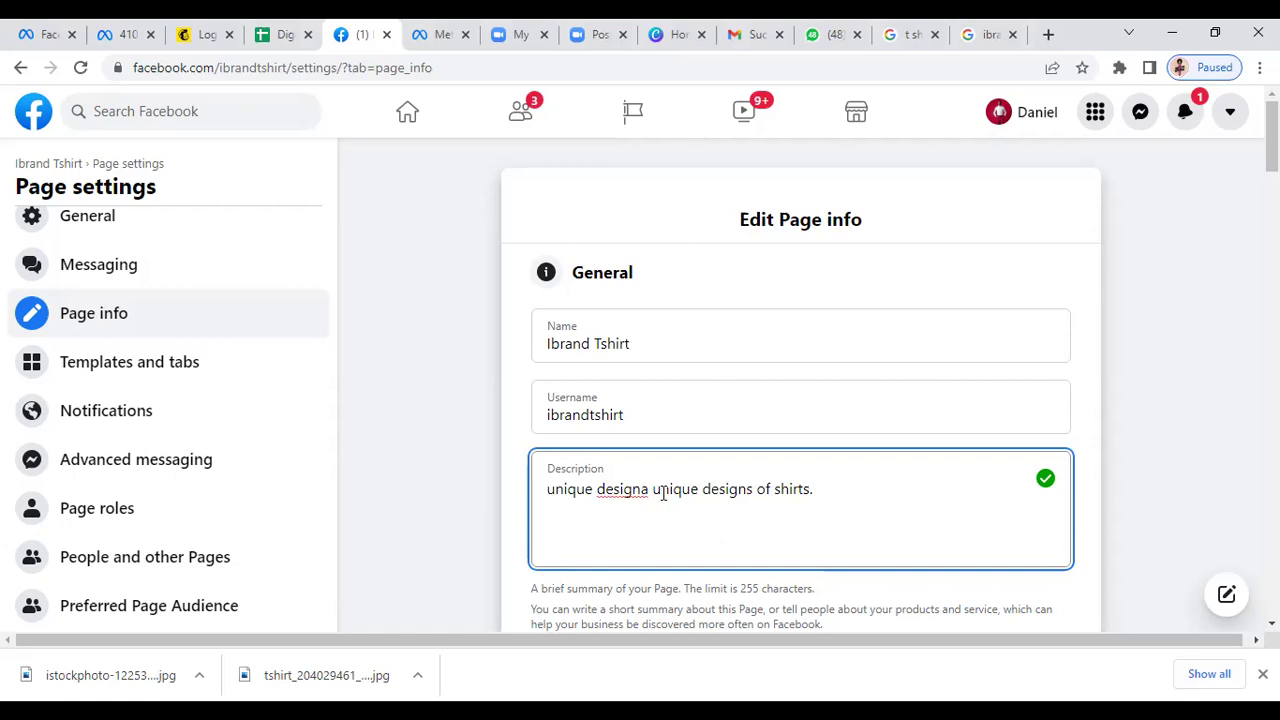
key("ctrl+z")
type("of shirts.")
key("ctrl+z")
key("ctrl+z")
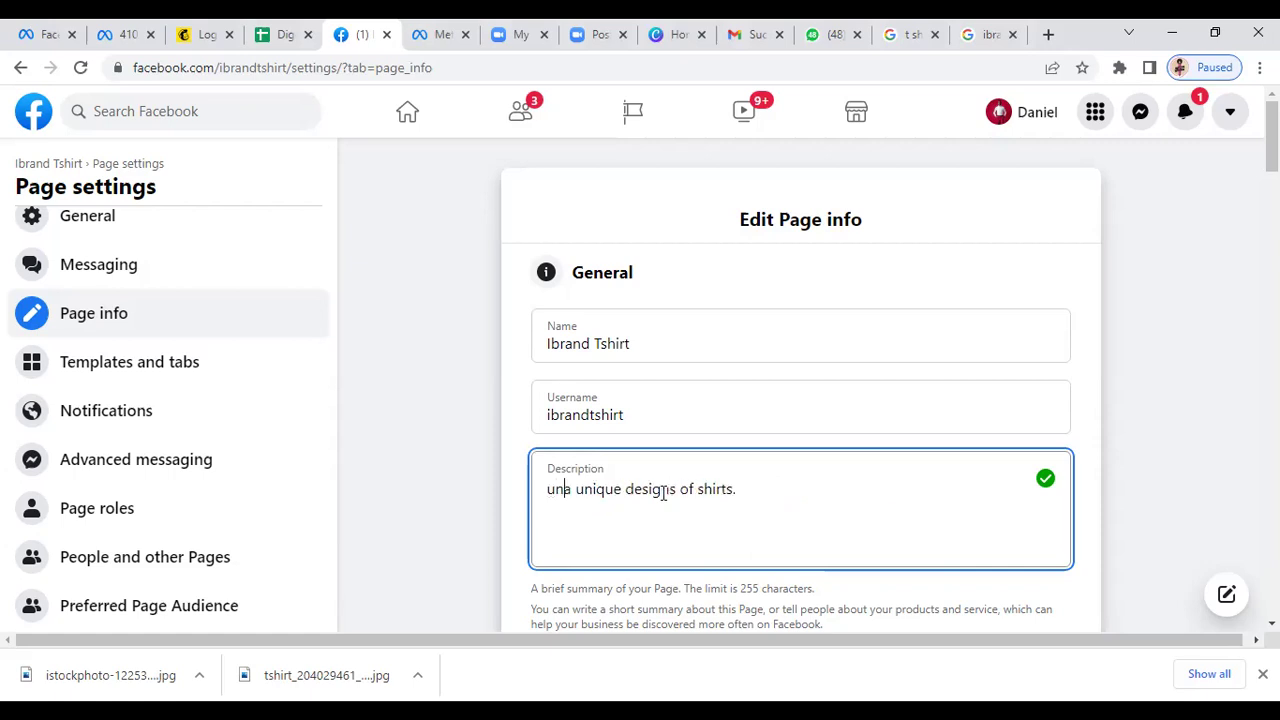
key("ctrl+z")
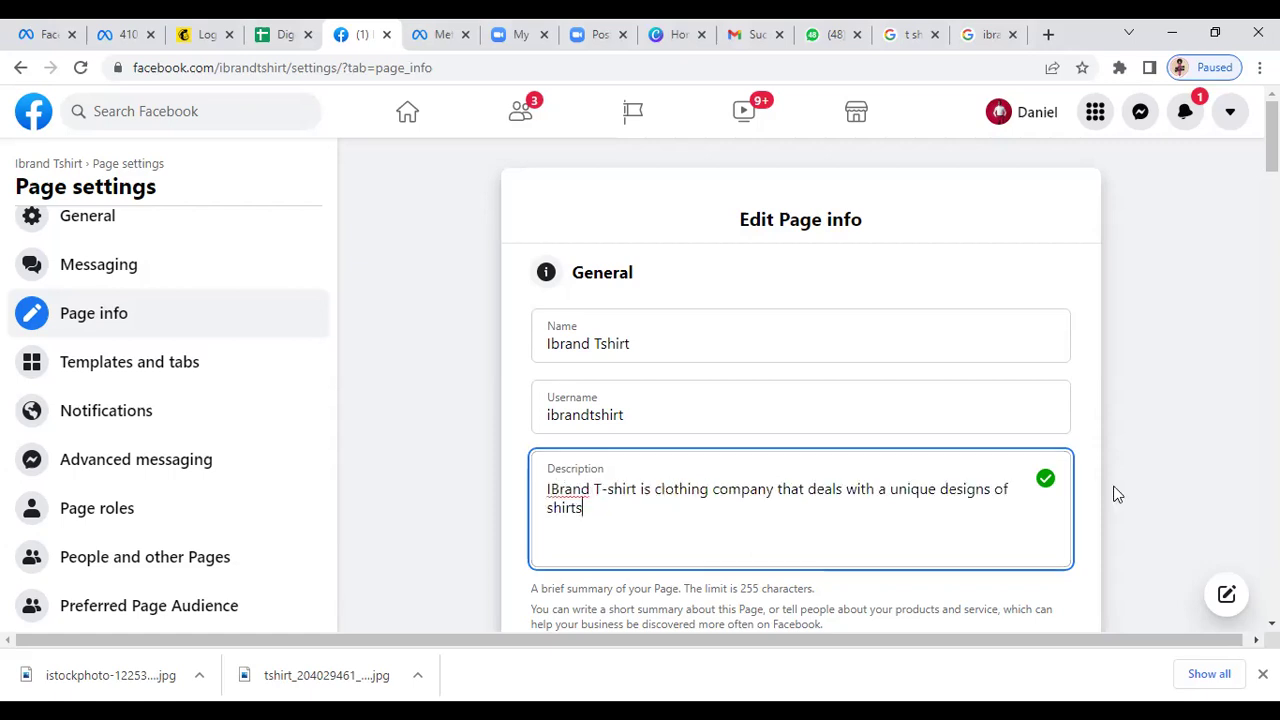
left_click(1117, 494)
Add Clothing company as a second category beside Clothing (brand).
scroll(1270, 150, "down", 2)
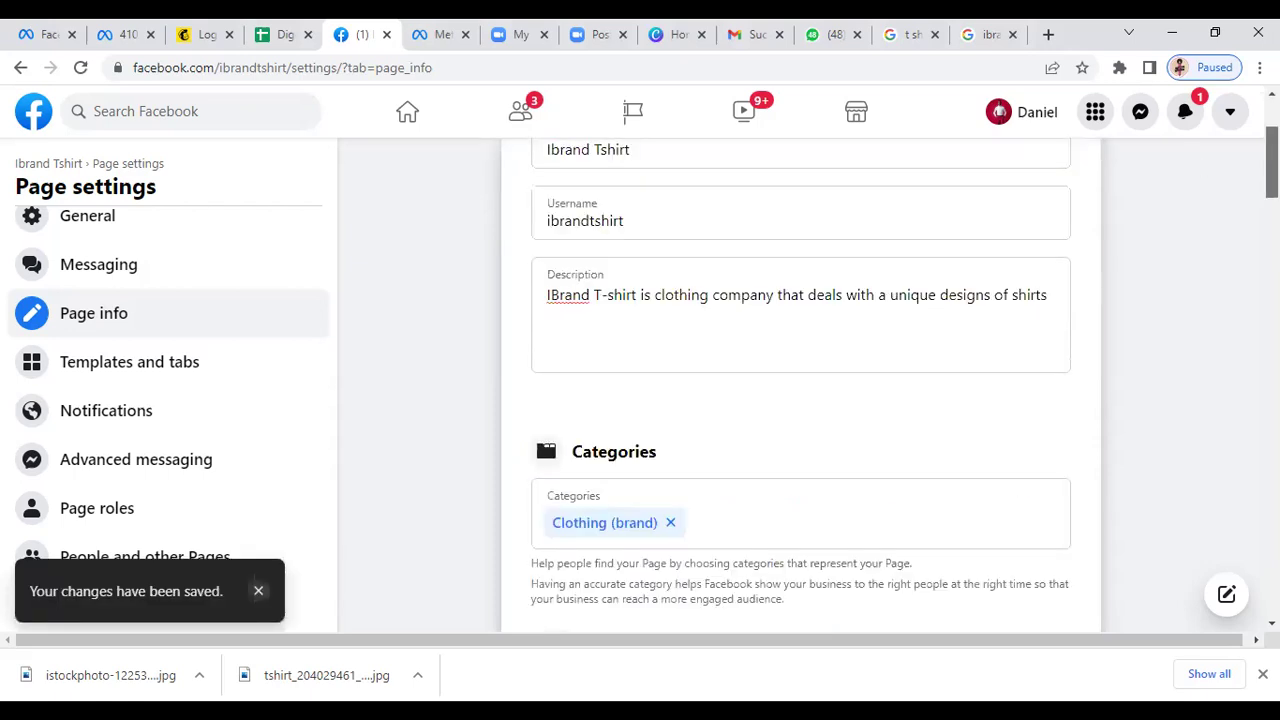
scroll(1270, 150, "down", 1)
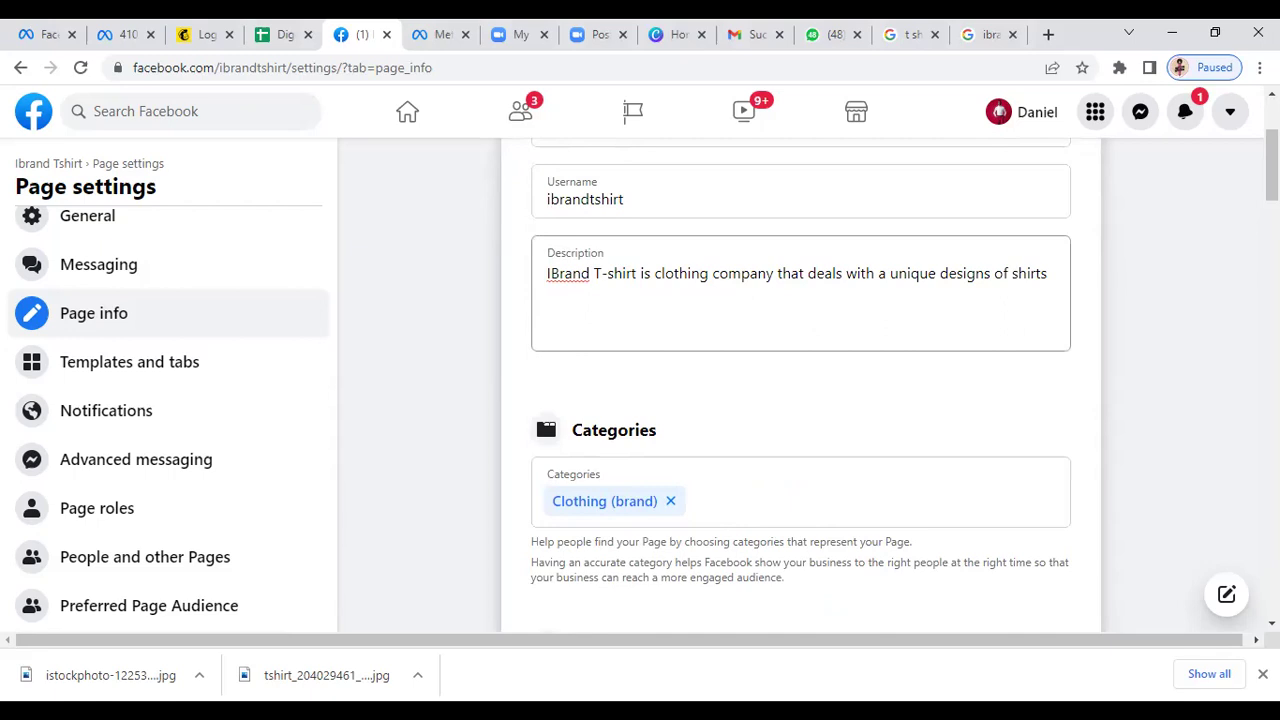
scroll(800, 380, "down", 2)
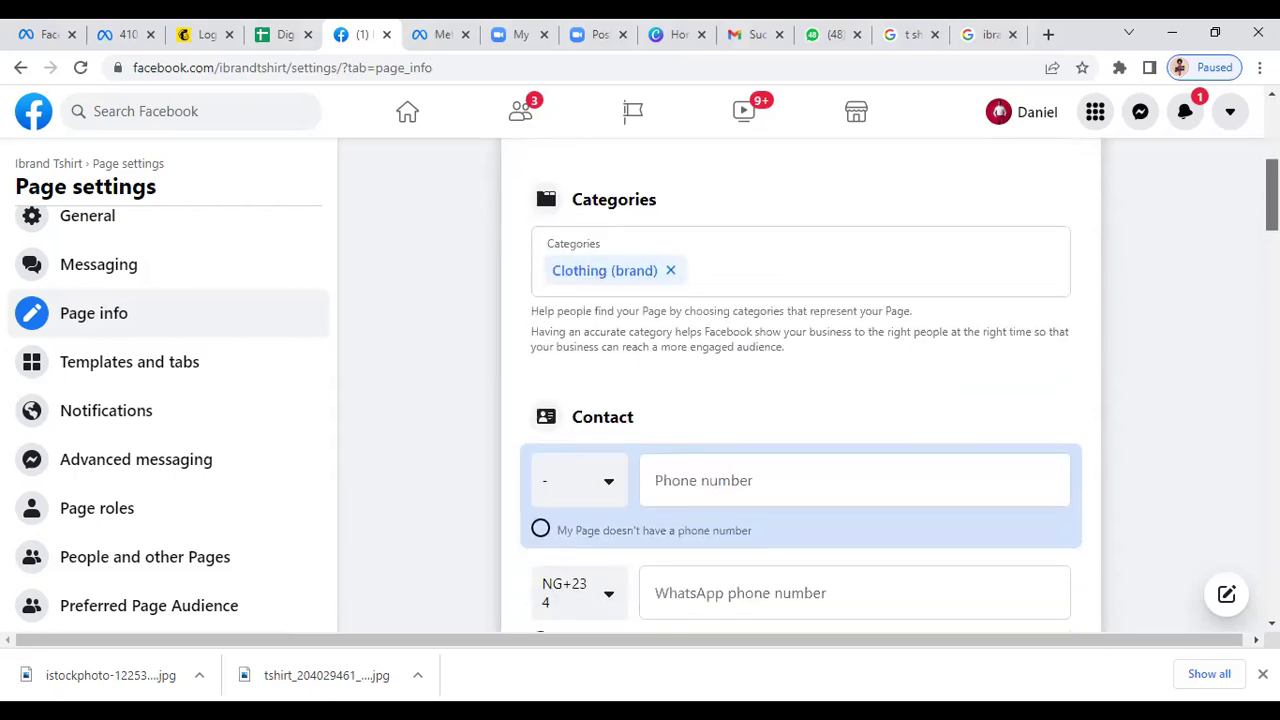
scroll(800, 400, "down", 1)
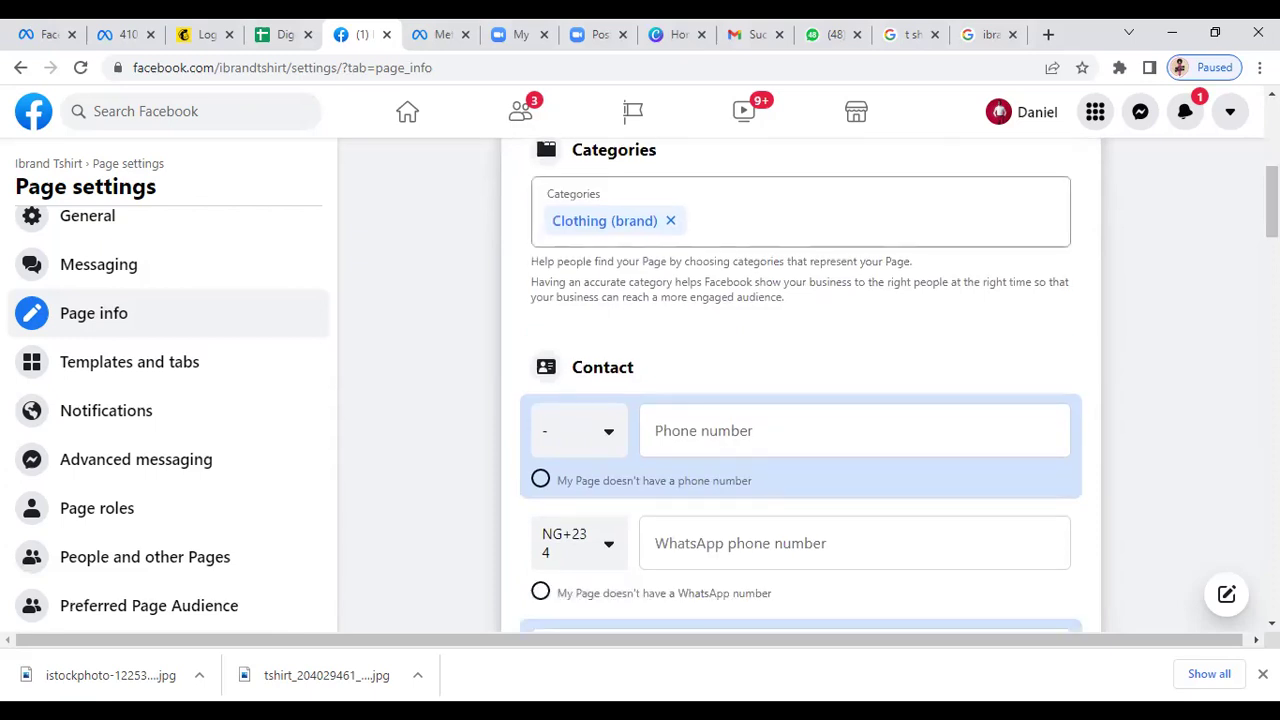
left_click(785, 232)
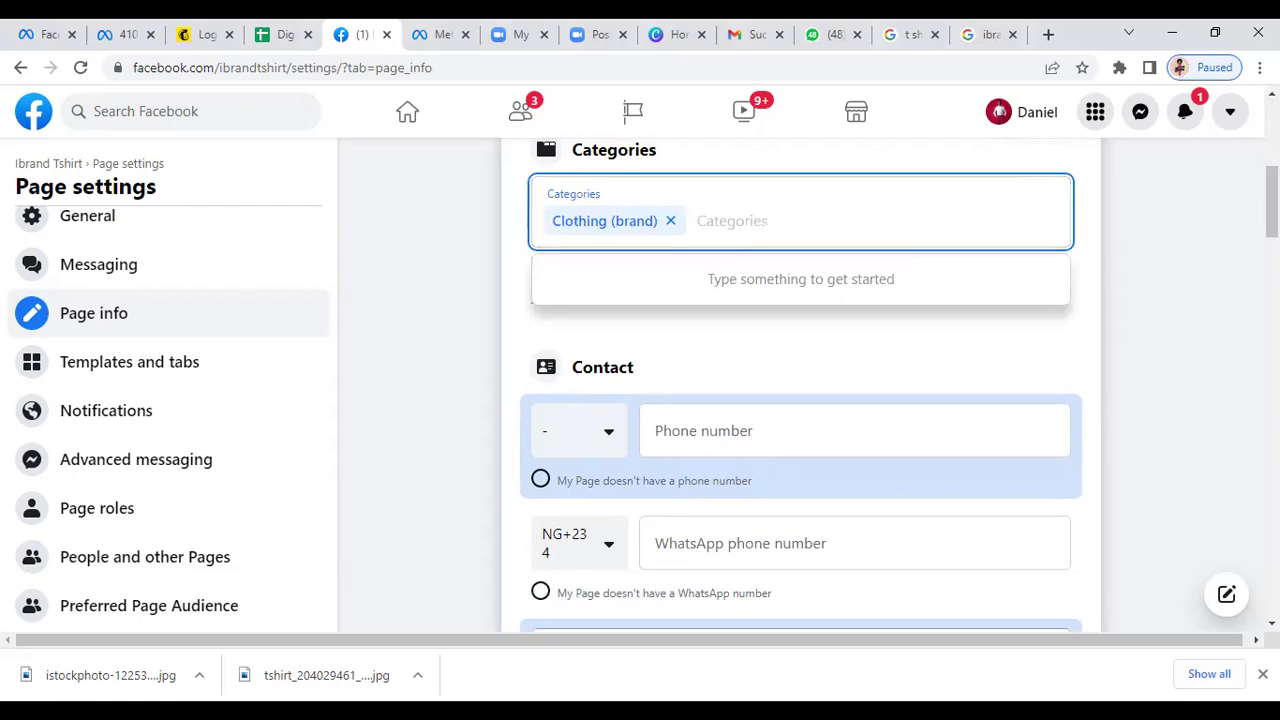
type("cloth")
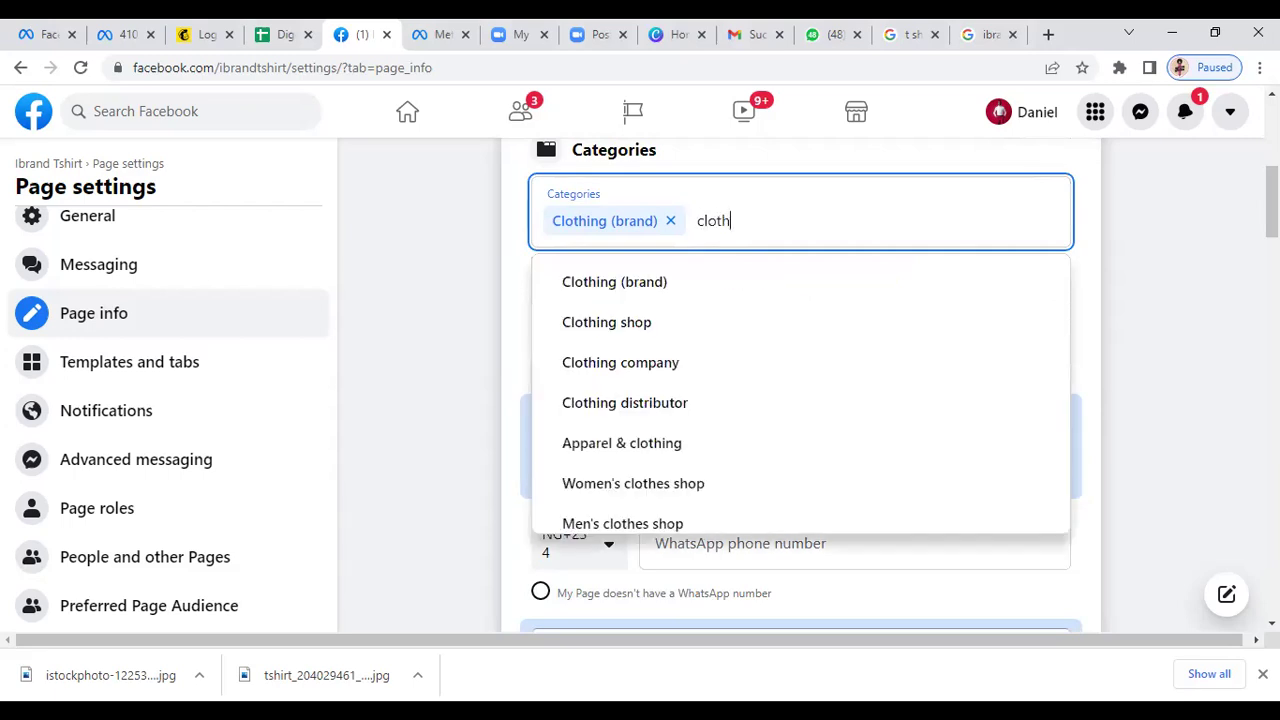
left_click(636, 372)
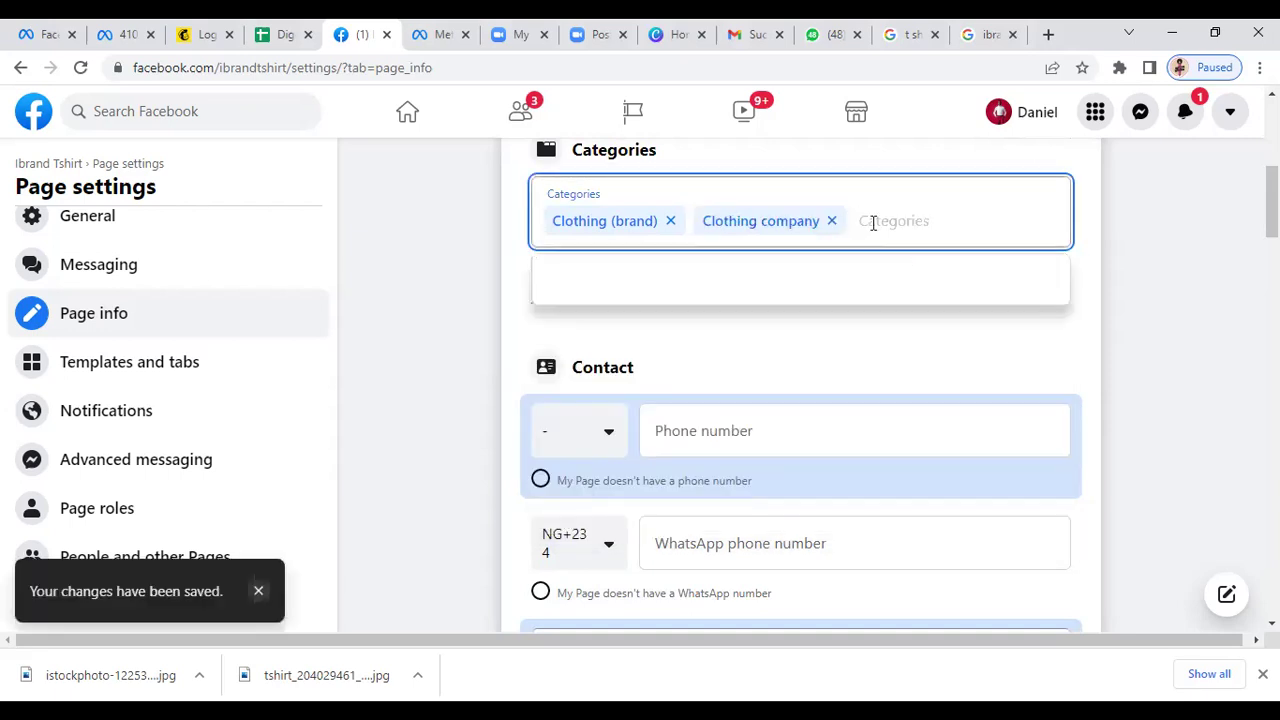
Clear the stray 'online' search text and re-add Clothing company as a category.
type("onlin")
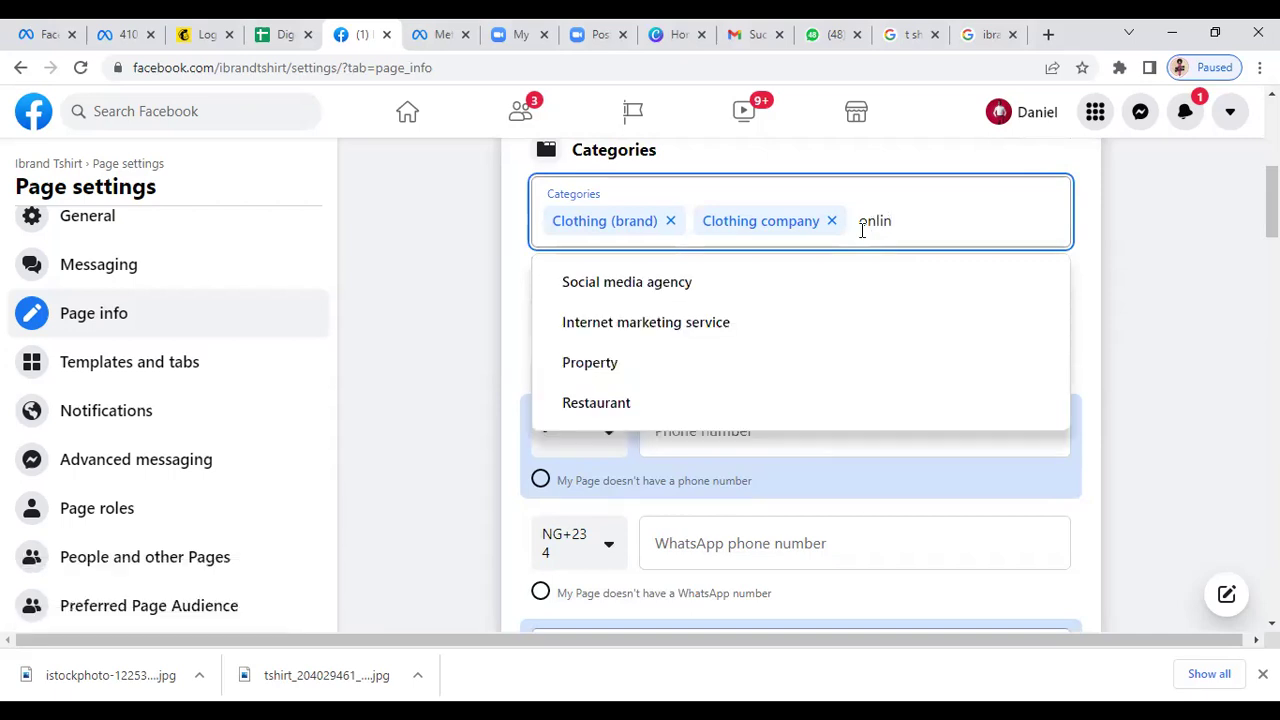
type("e")
key("BackSpace")
key("BackSpace")
key("BackSpace")
key("BackSpace")
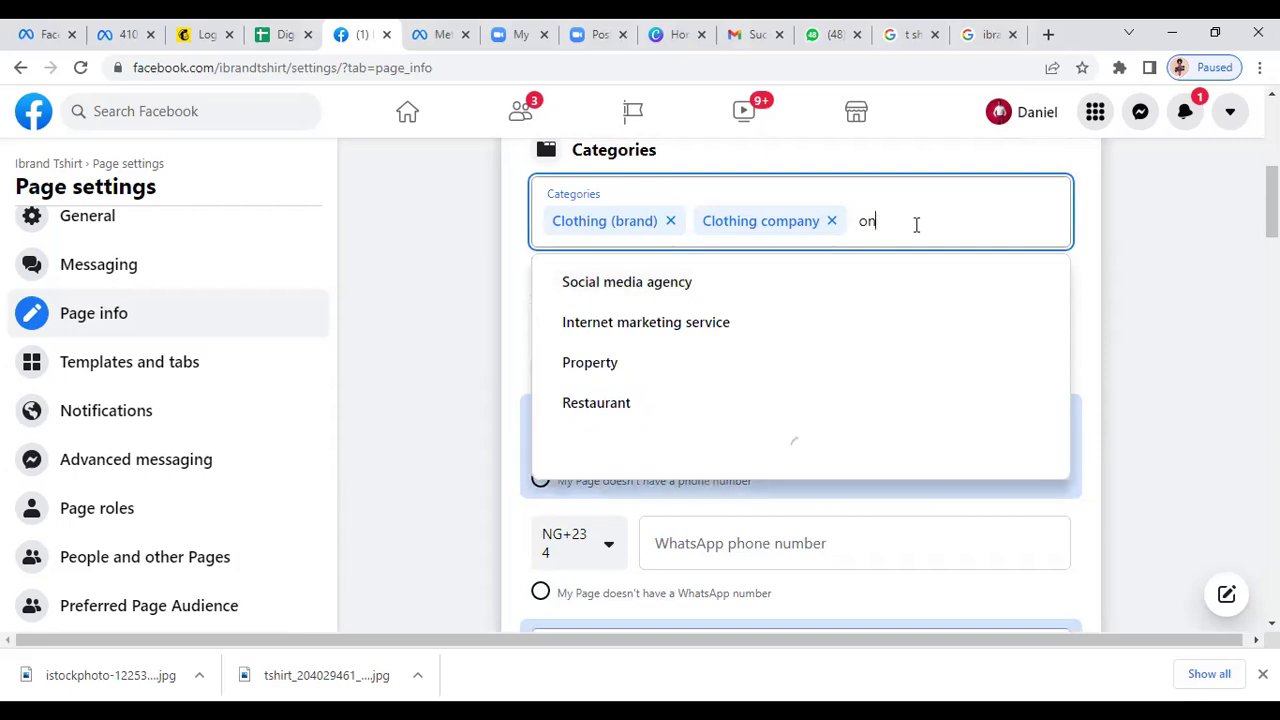
key("BackSpace")
key("BackSpace")
key("BackSpace")
type("c")
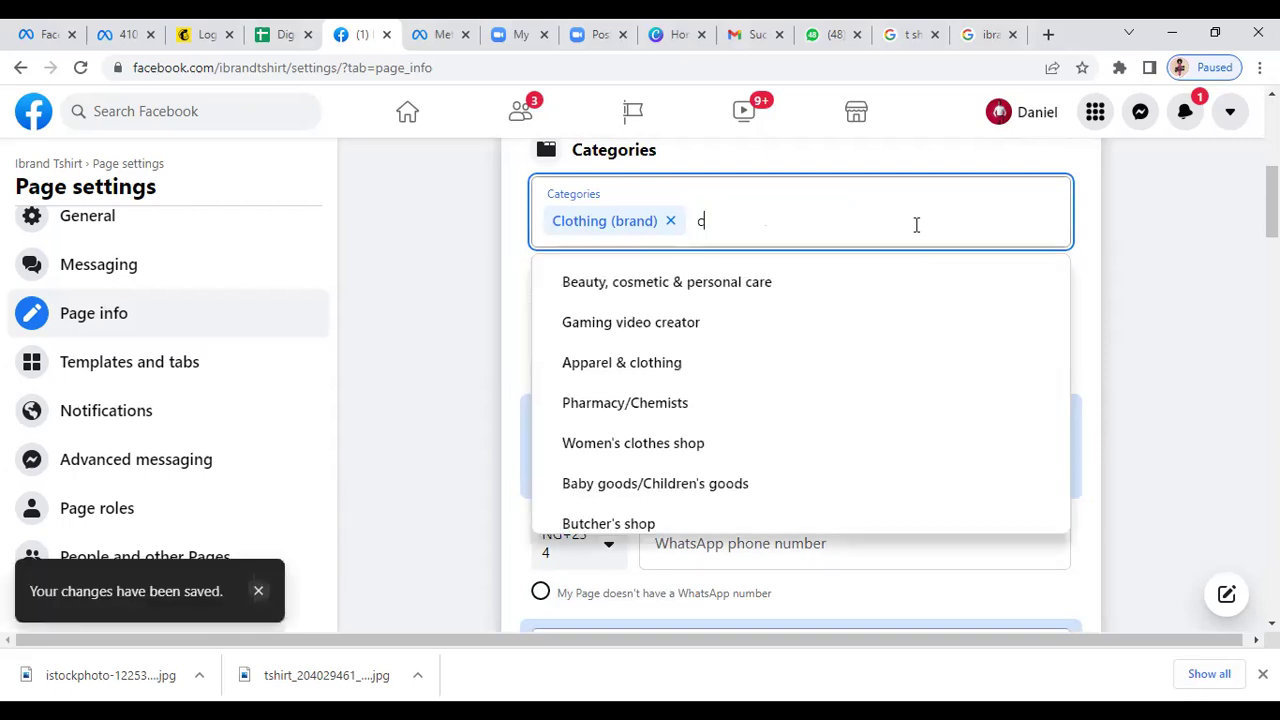
type("loth")
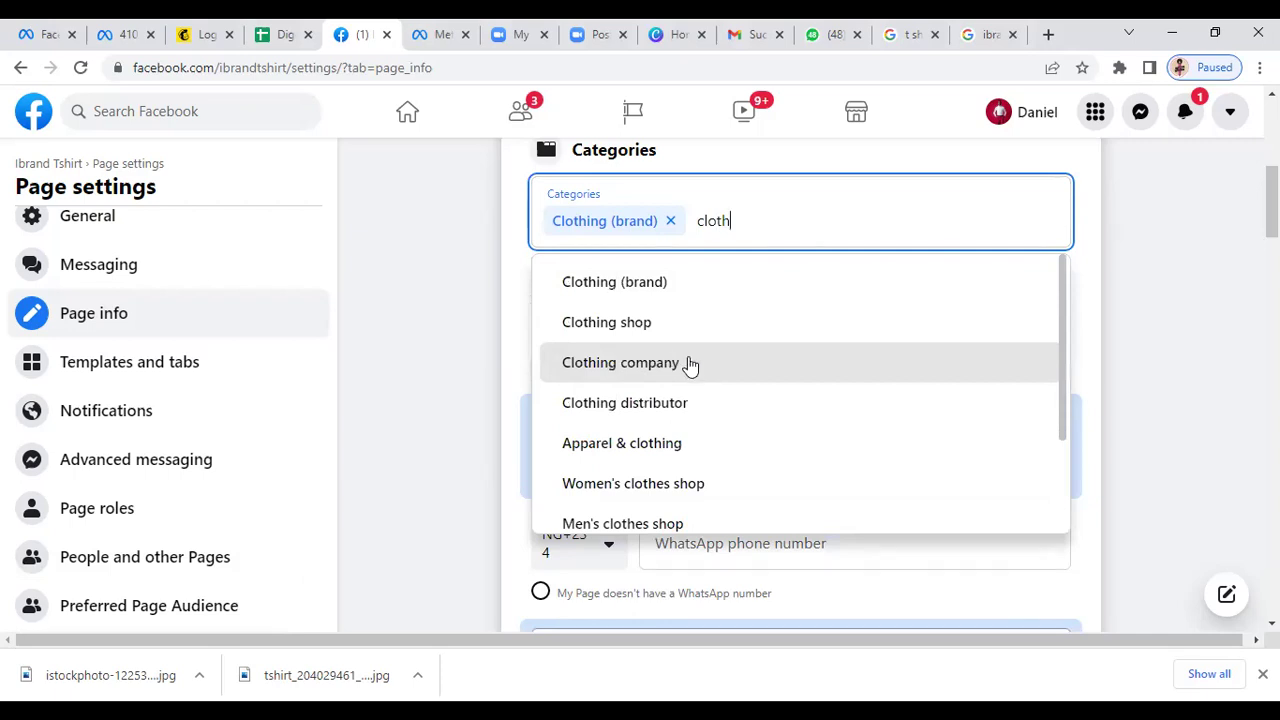
left_click(688, 362)
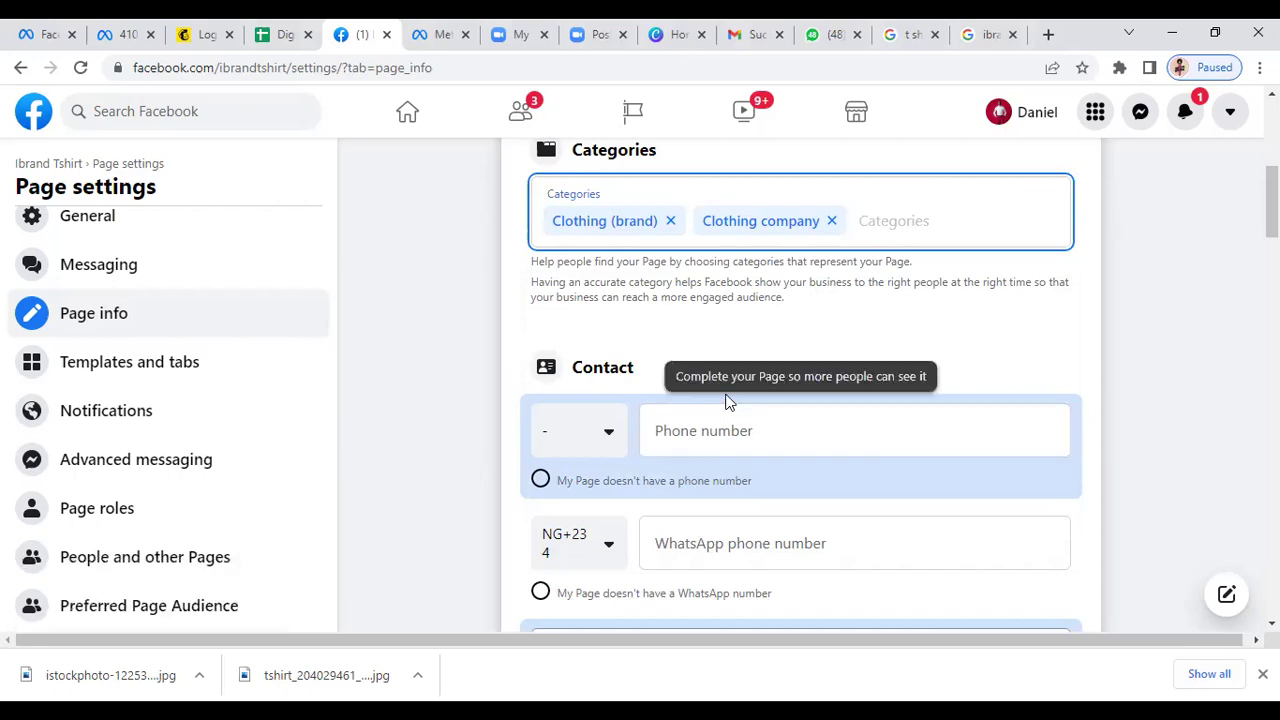
Search categories for 'cloth' and add Clothing distributor as the Page's third category.
left_click(869, 224)
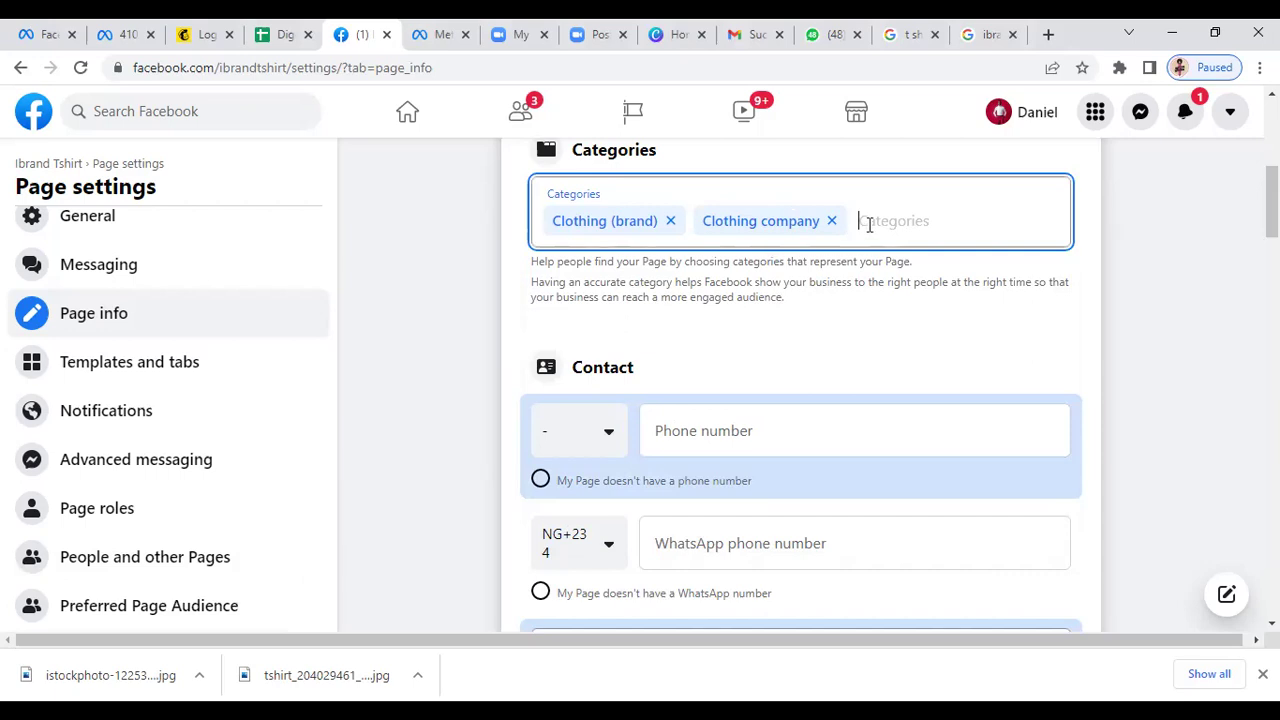
type("cloth")
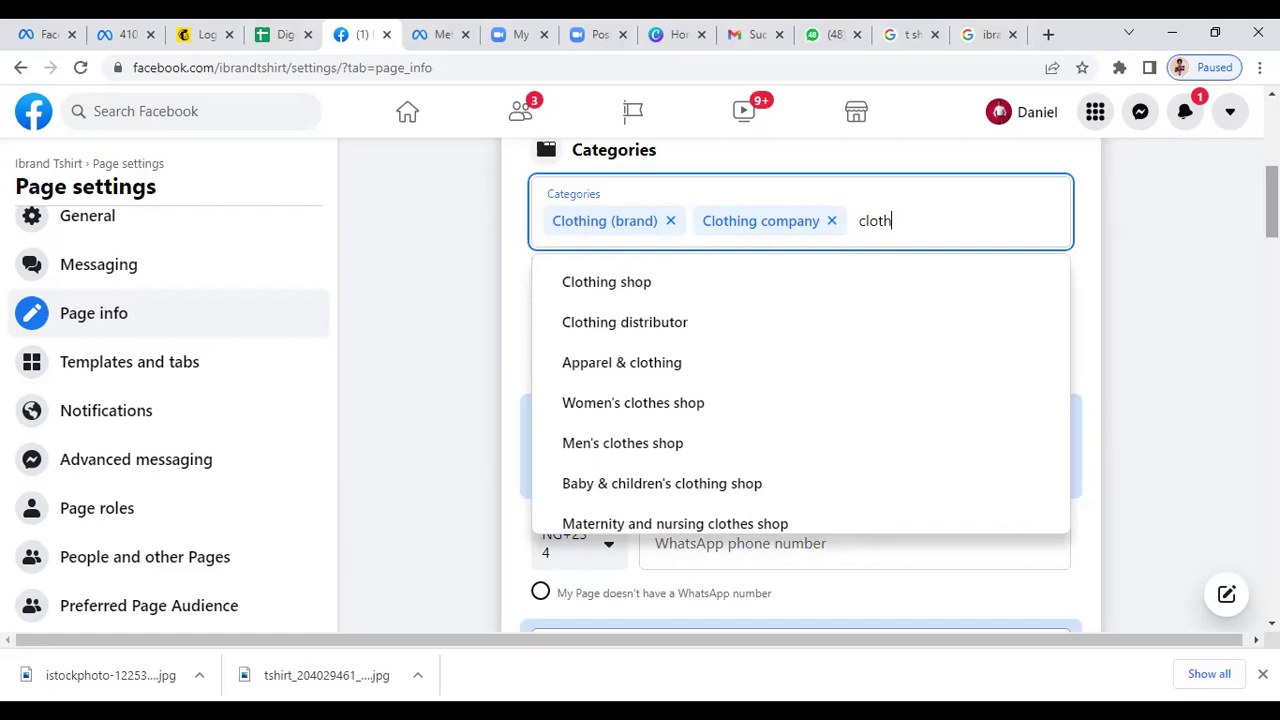
scroll(800, 400, "down", 1)
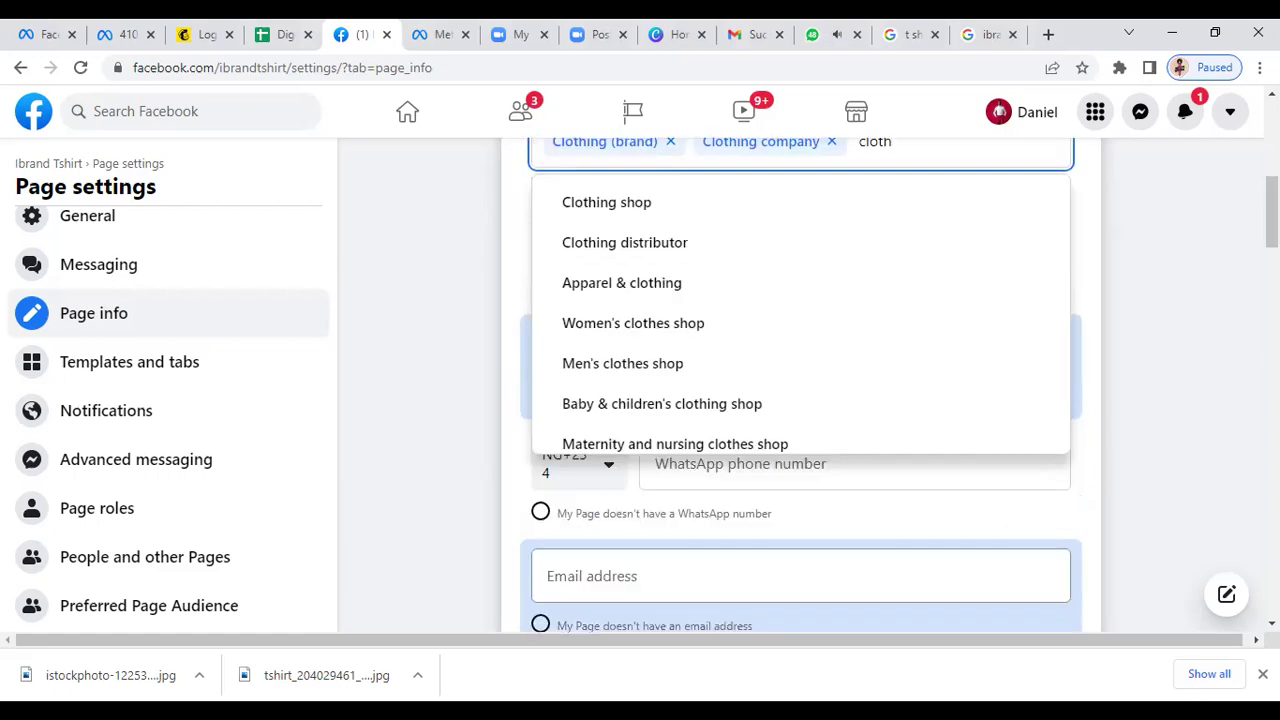
key("ctrl+a")
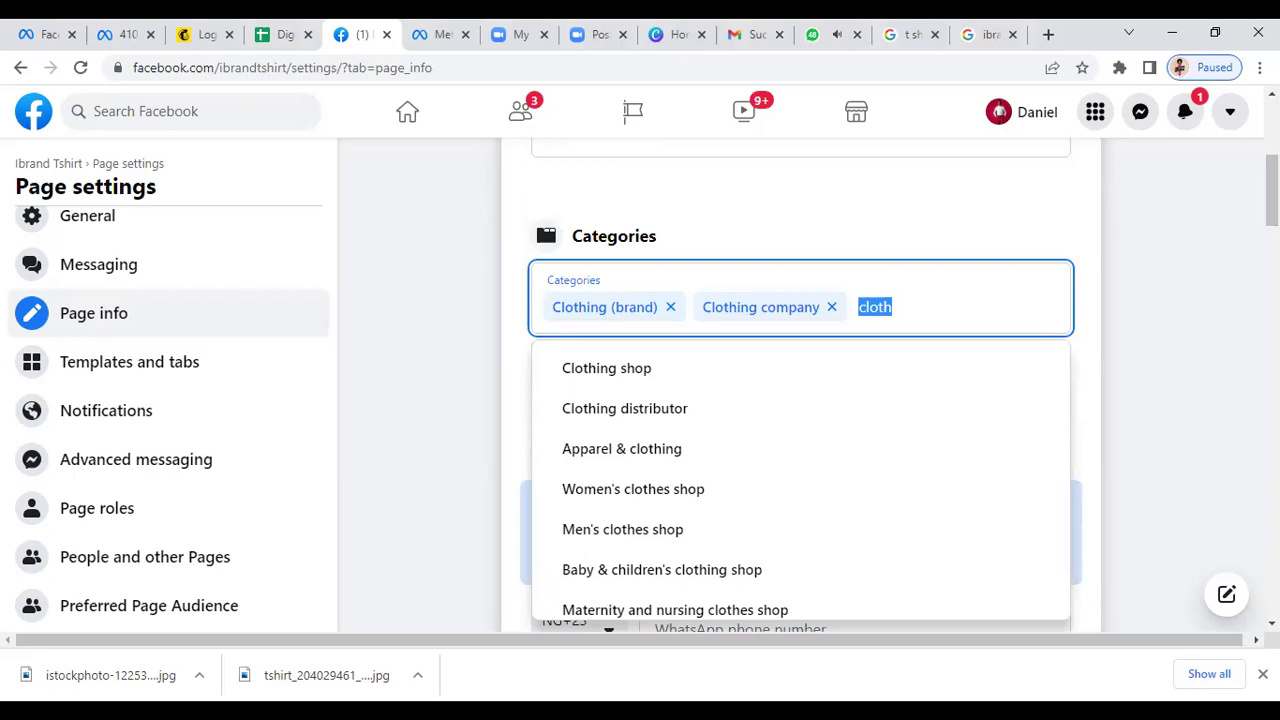
scroll(800, 450, "down", 1)
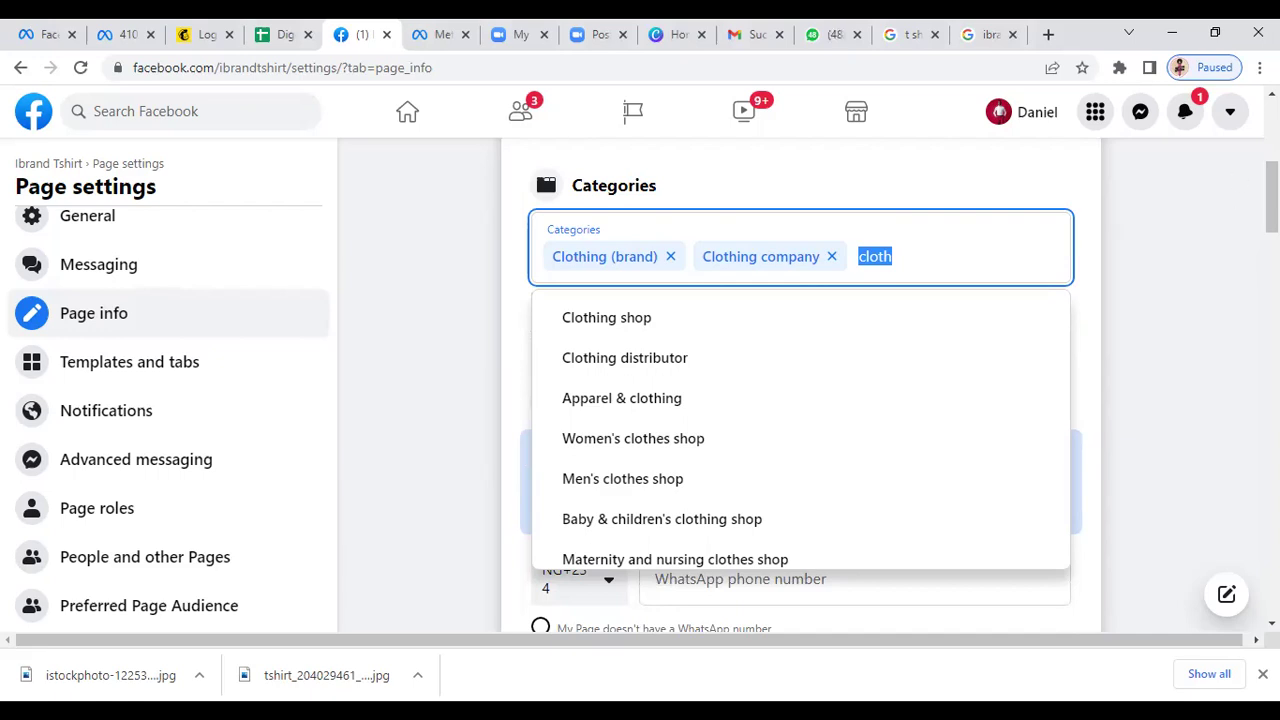
scroll(1272, 200, "down", 1)
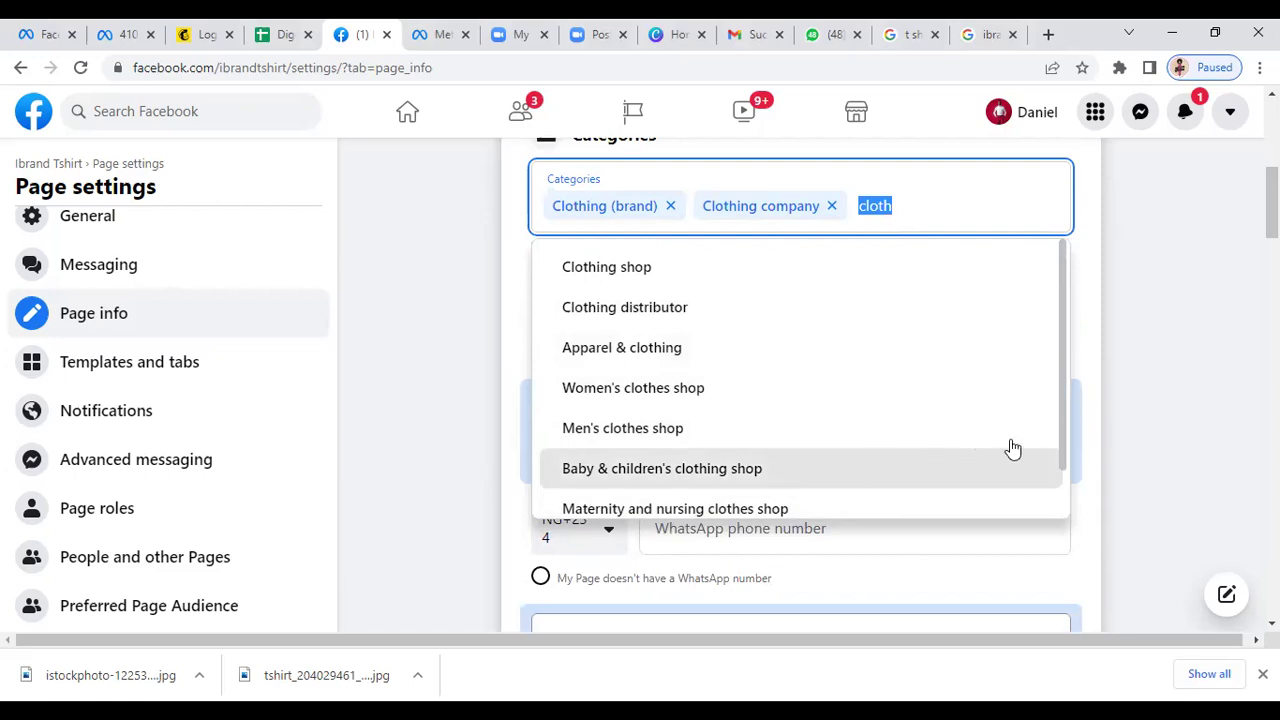
left_click_drag(1061, 369, 1057, 343)
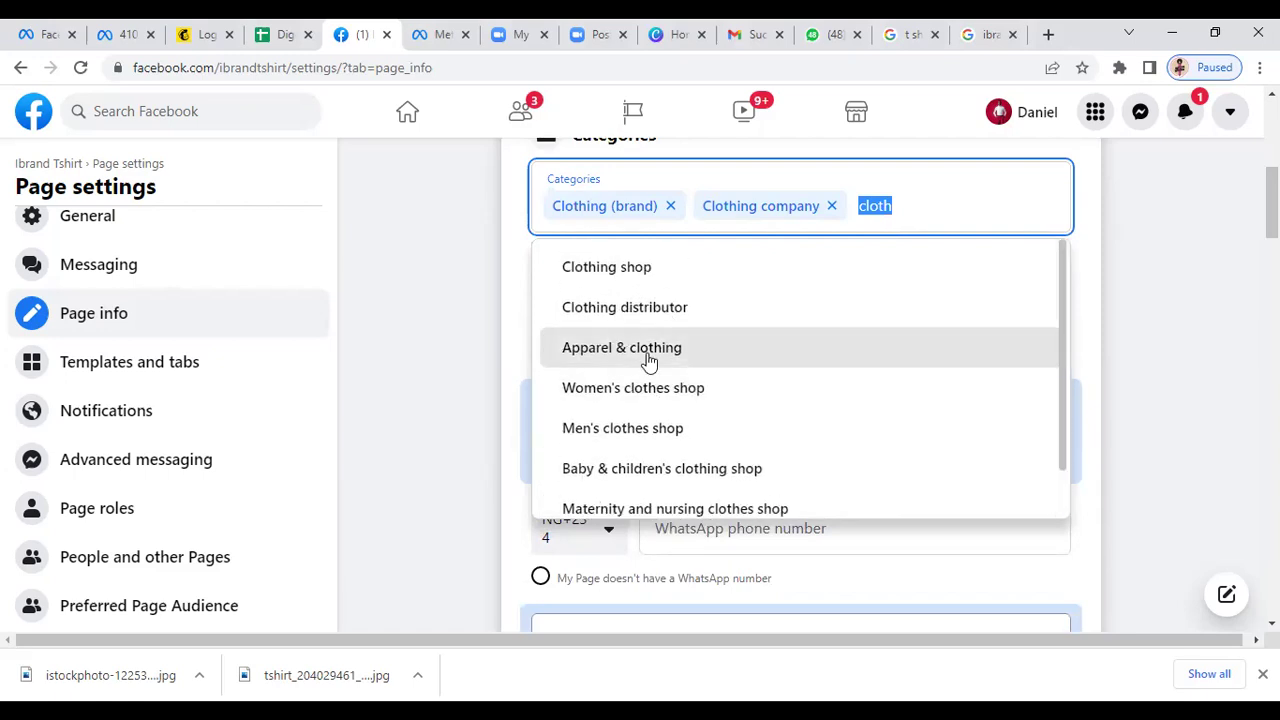
left_click(641, 308)
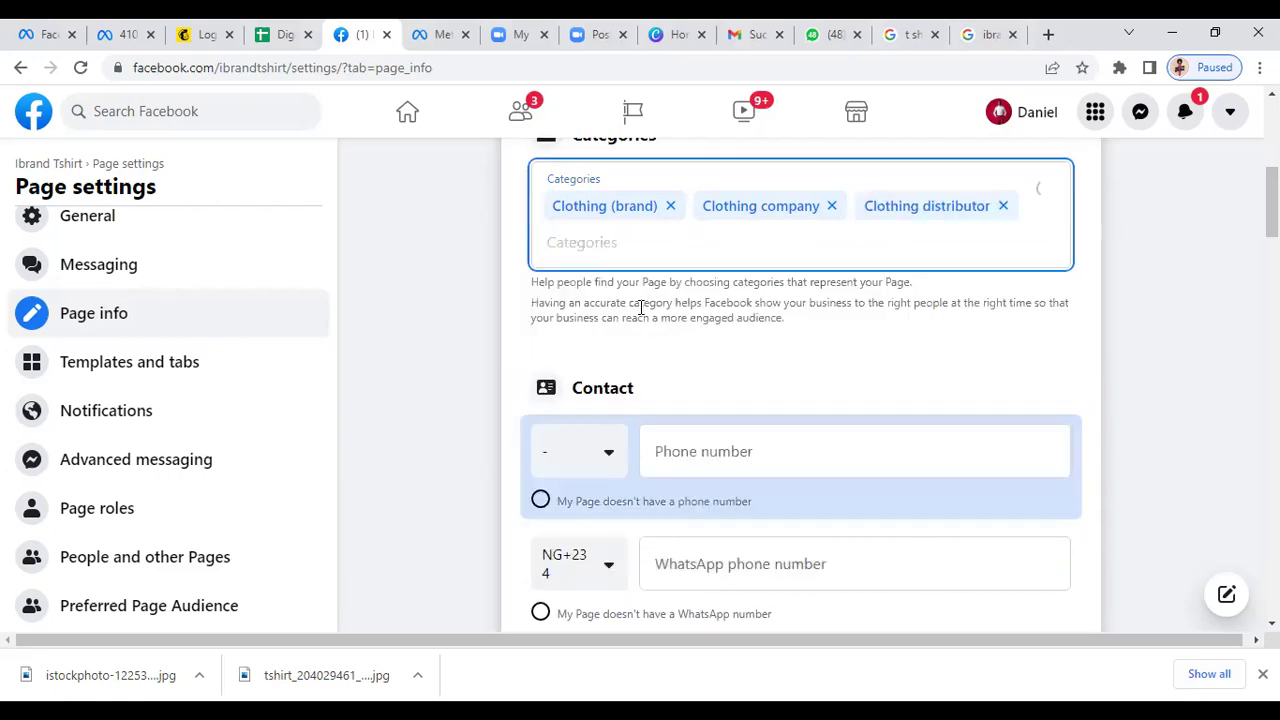
left_click(596, 470)
Set the contact phone country code to Nigeria (+234).
left_click(703, 449)
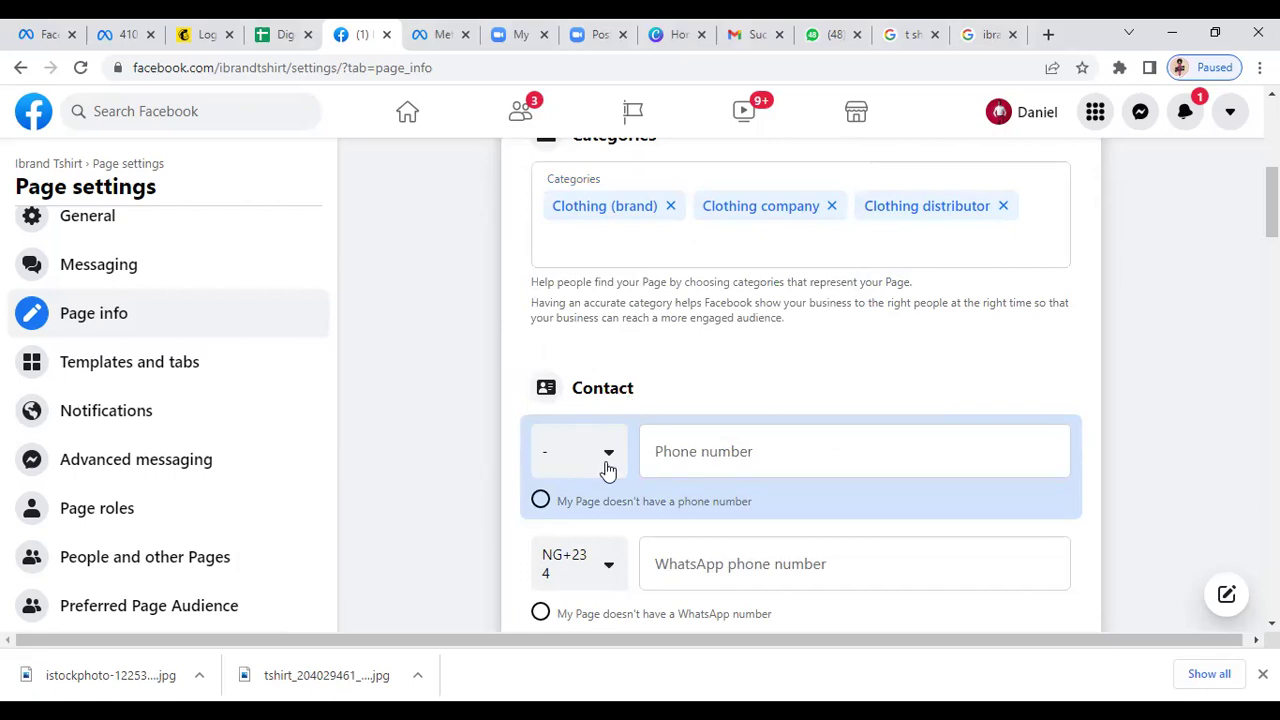
left_click(607, 470)
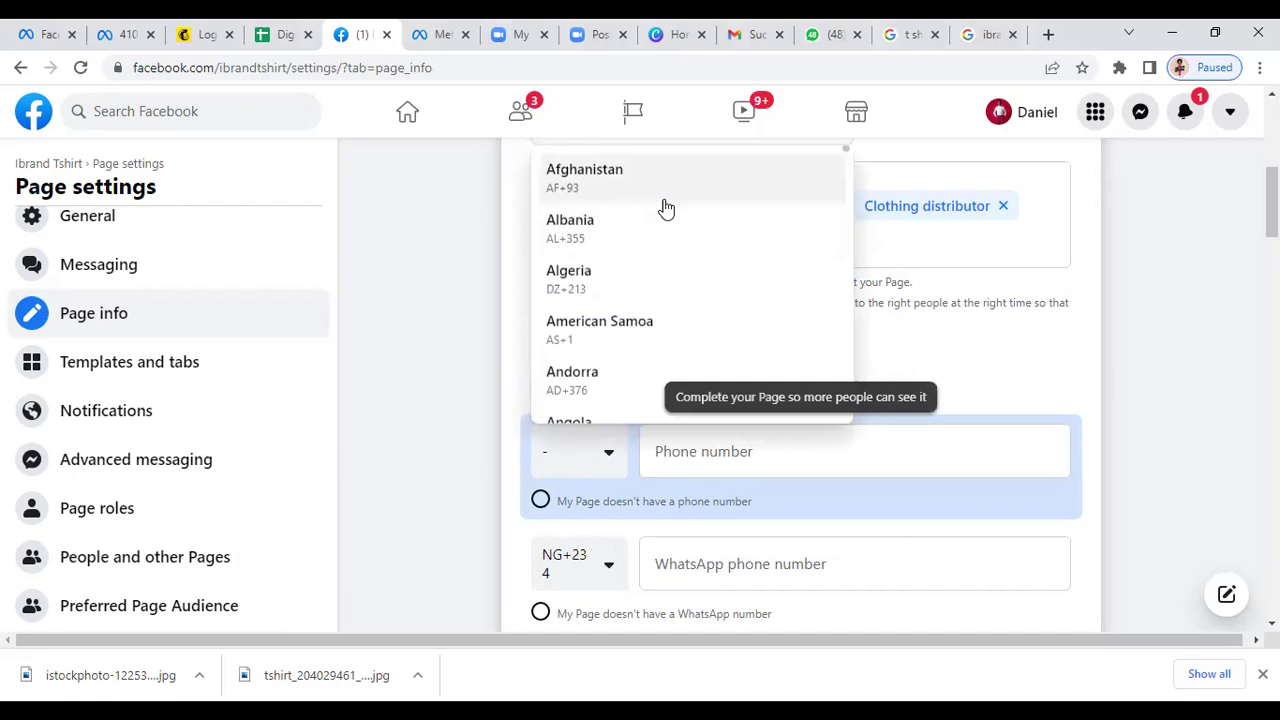
type("nn")
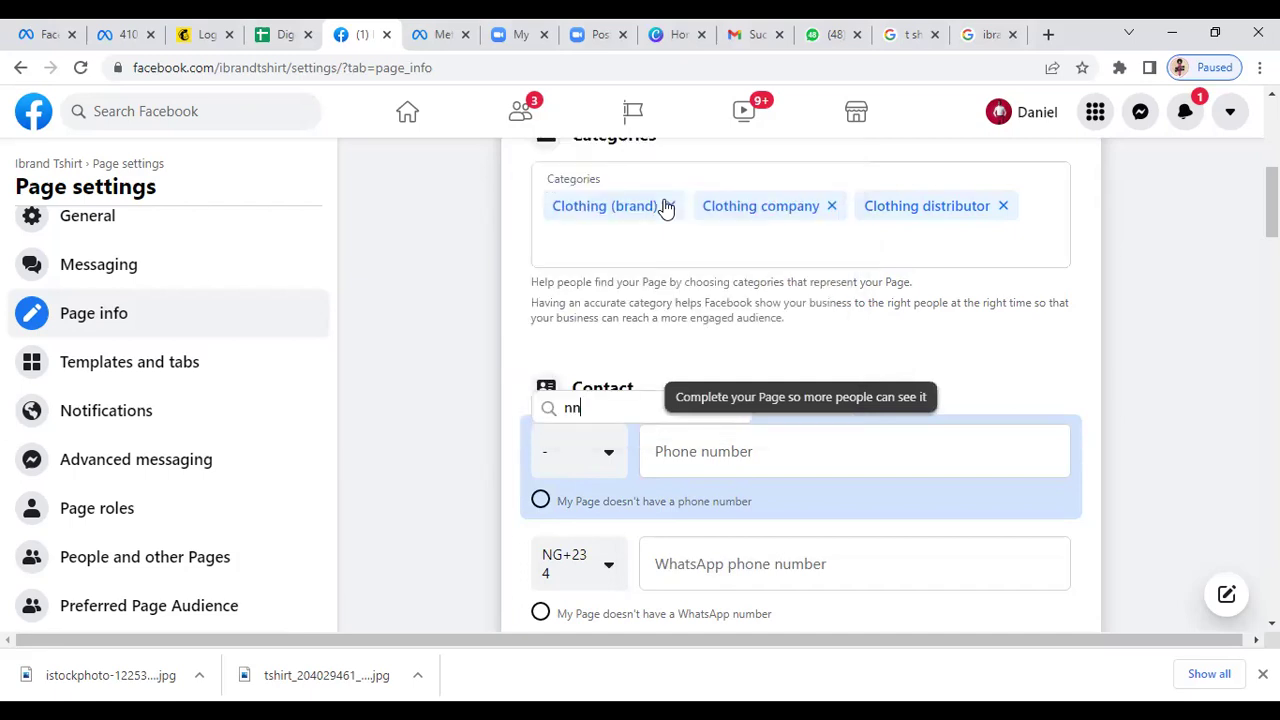
key("BackSpace")
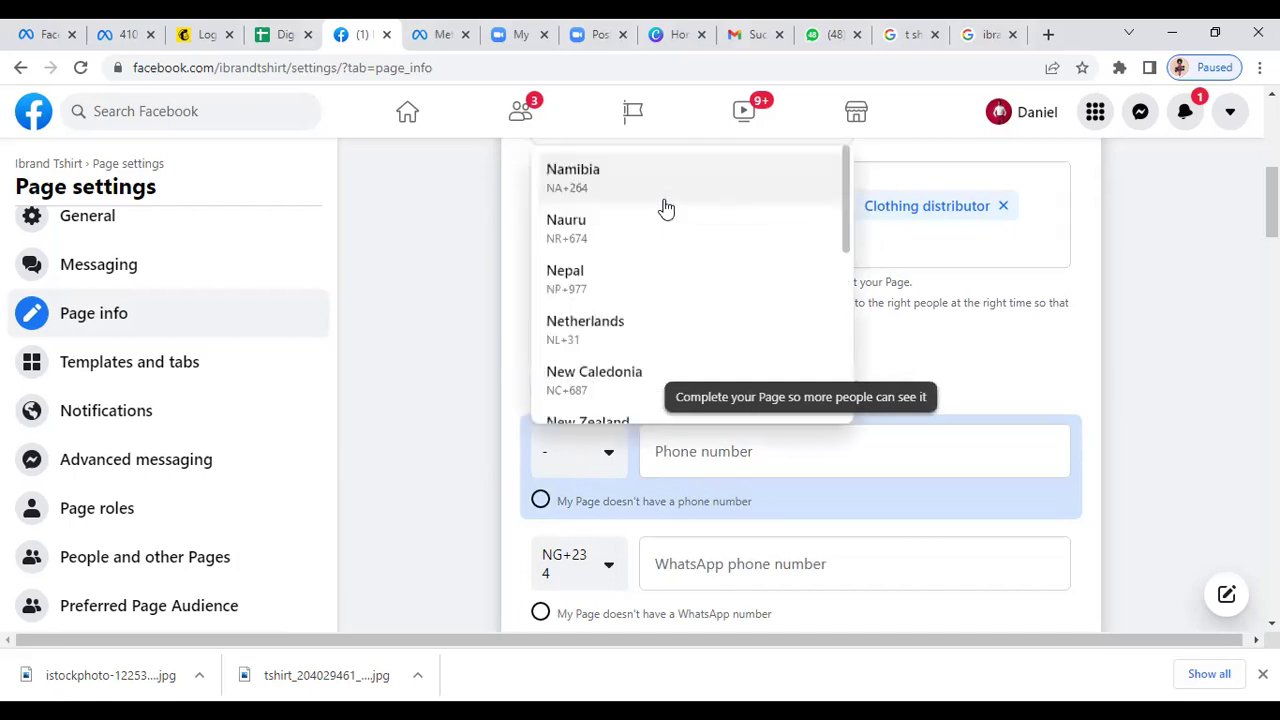
type("iger")
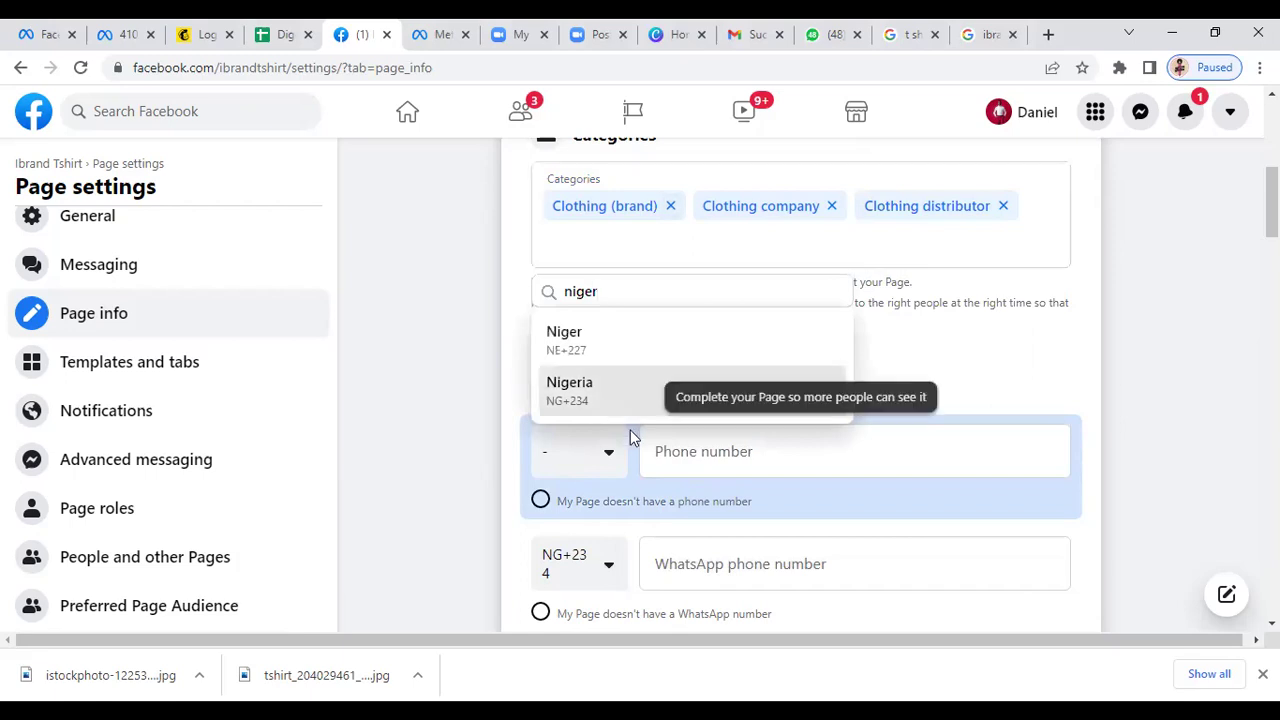
left_click(602, 409)
Enter the Page's contact phone number so it saves.
left_click(705, 453)
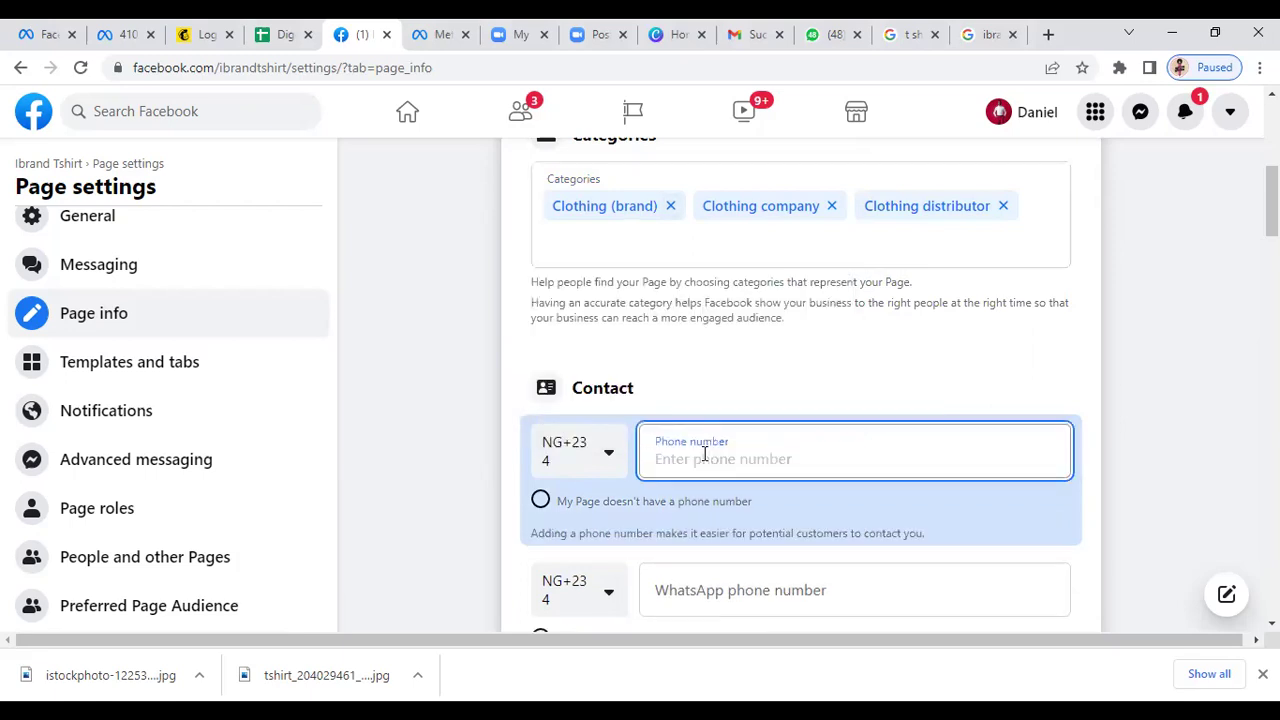
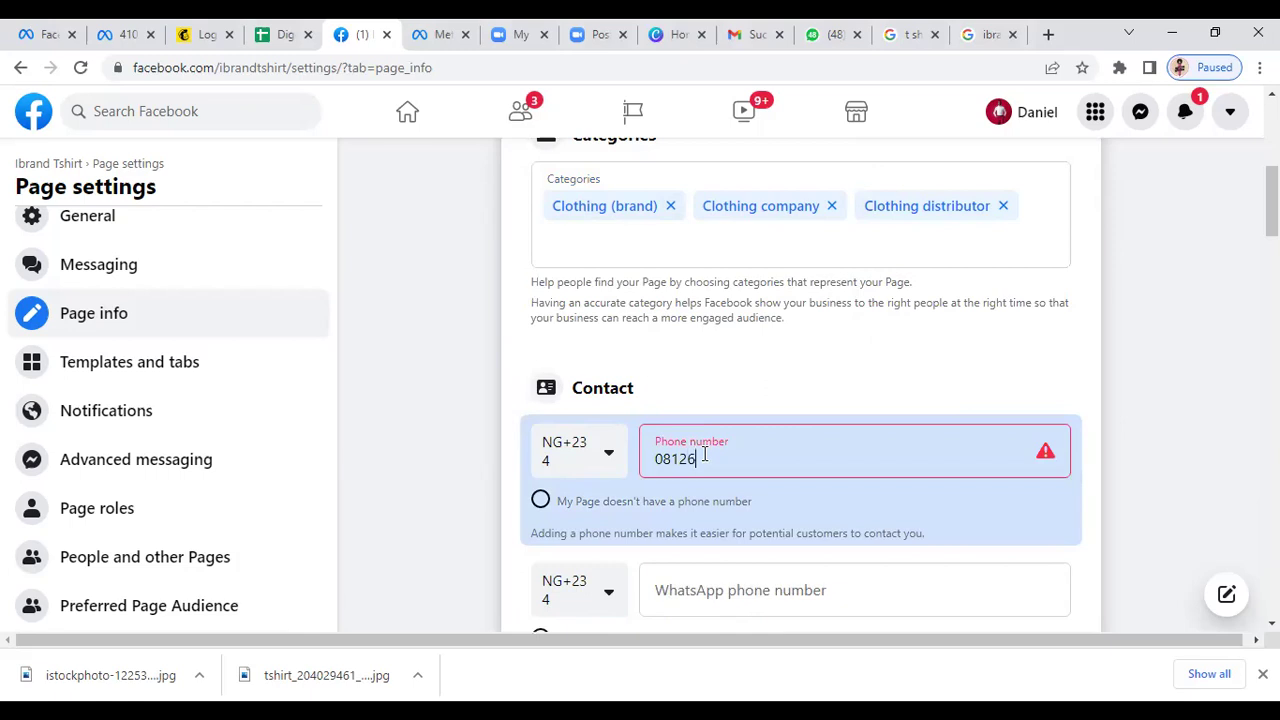
left_click(1027, 386)
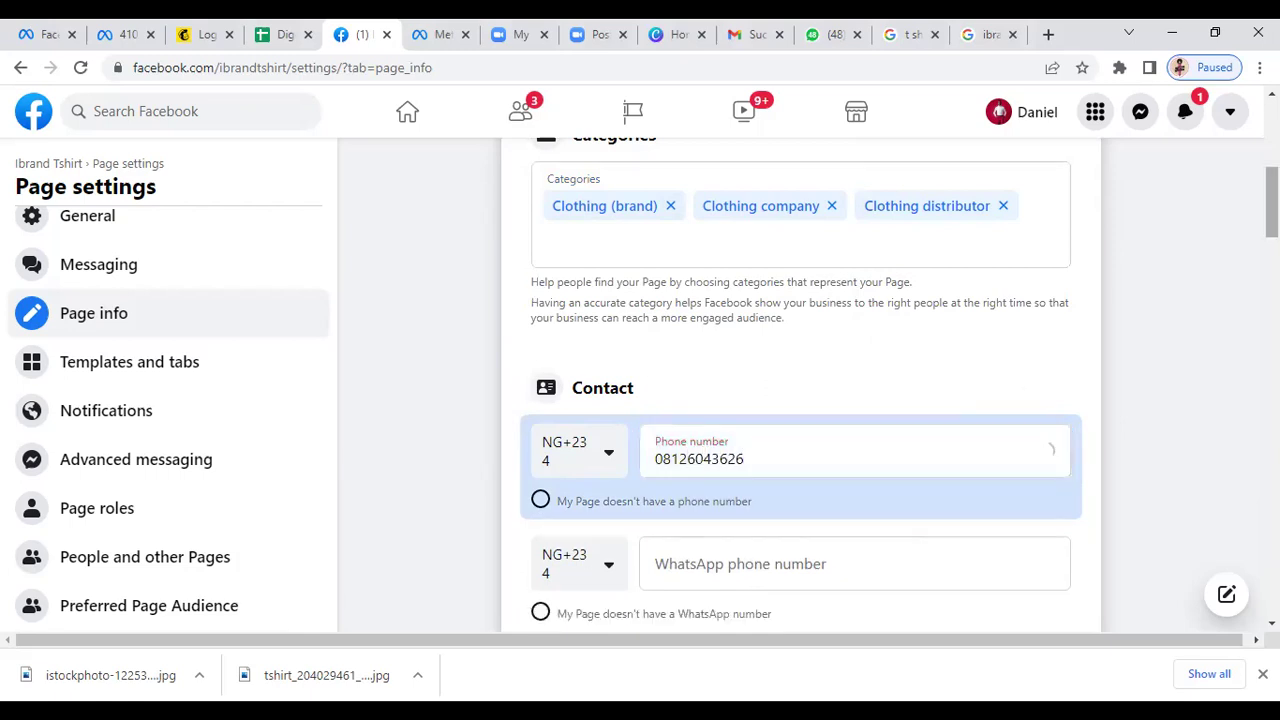
scroll(800, 450, "down", 2)
scroll(886, 331, "down", 1)
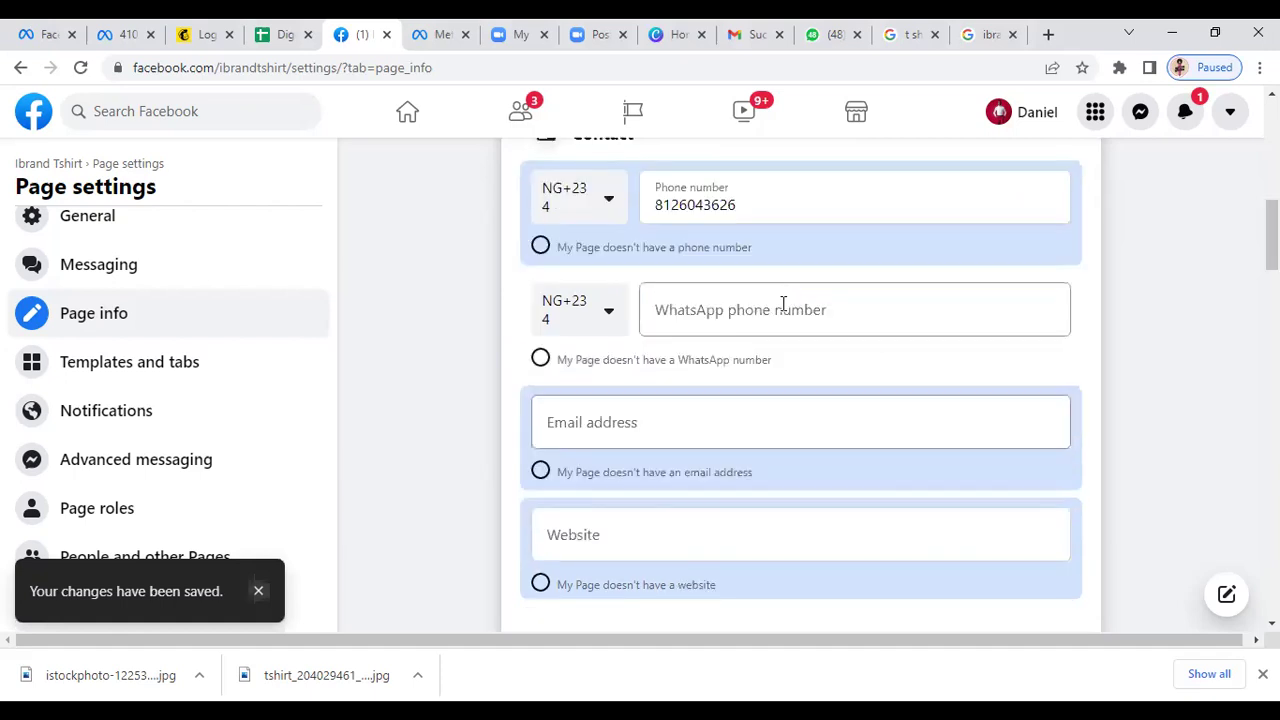
Enter the Page's WhatsApp phone number and request a confirmation code for it.
left_click(785, 303)
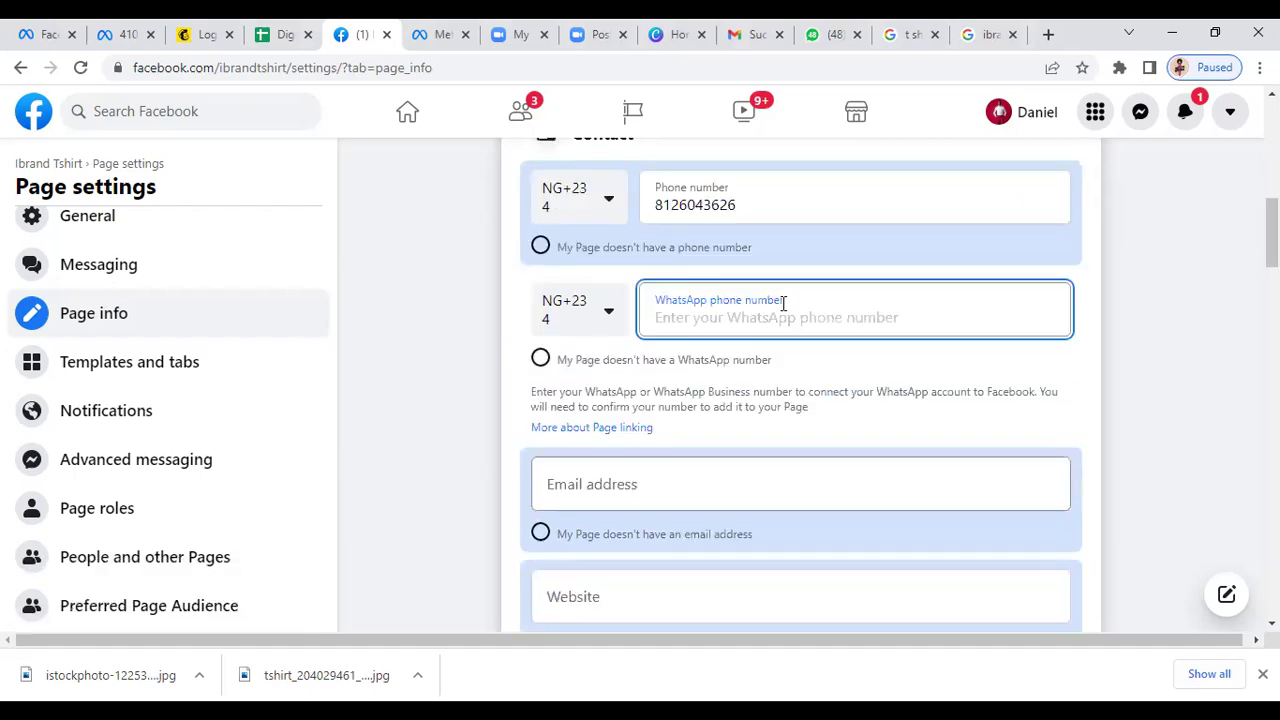
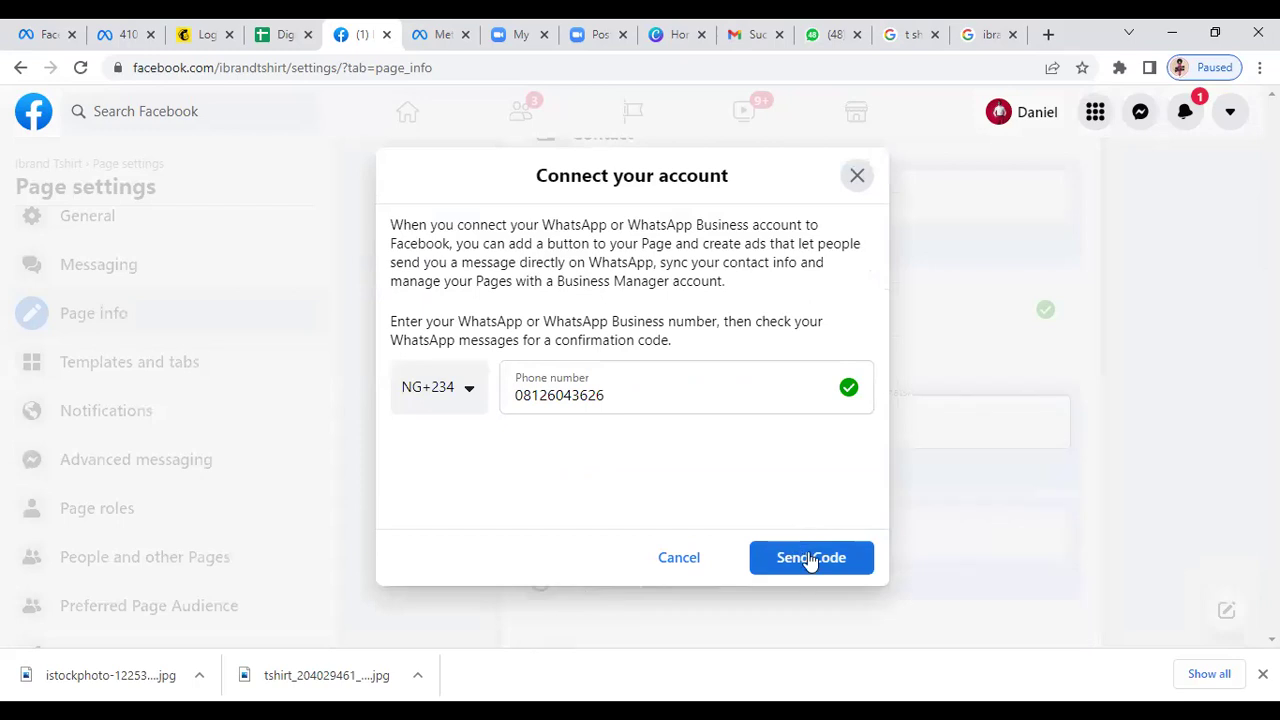
left_click(811, 558)
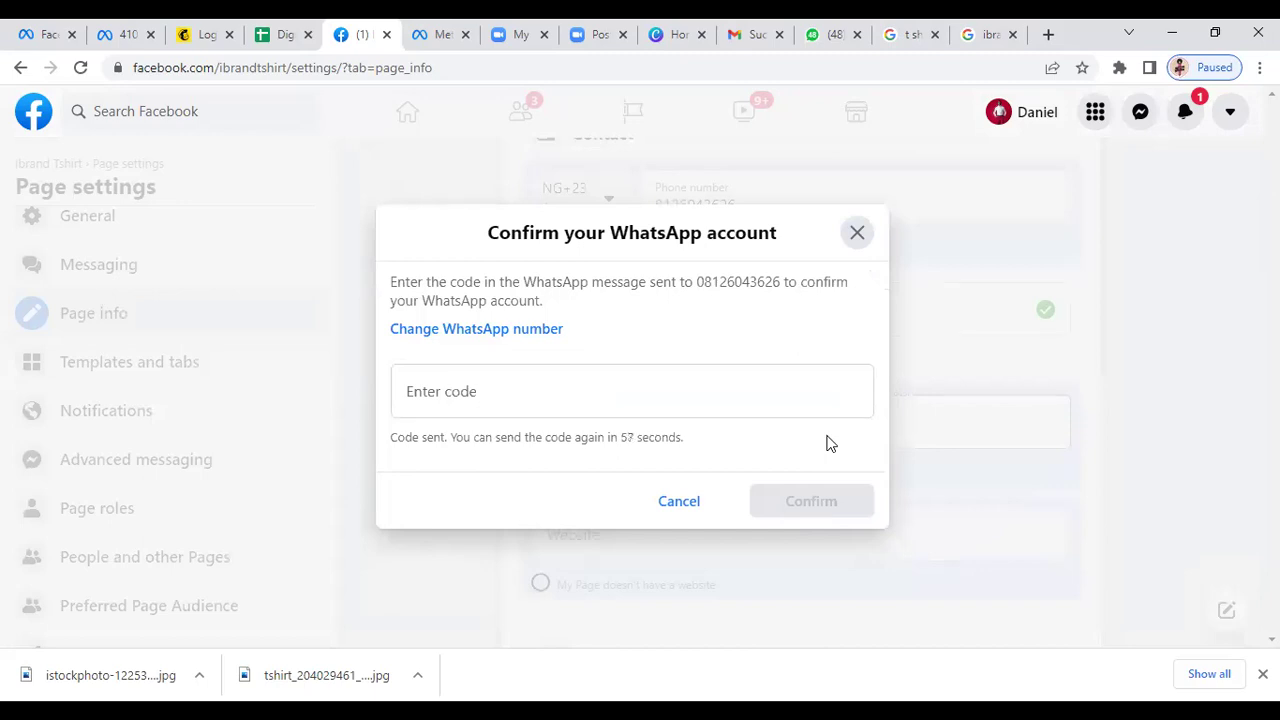
Check WhatsApp Web for the confirmation code, then return to the Facebook Page settings.
left_click(817, 38)
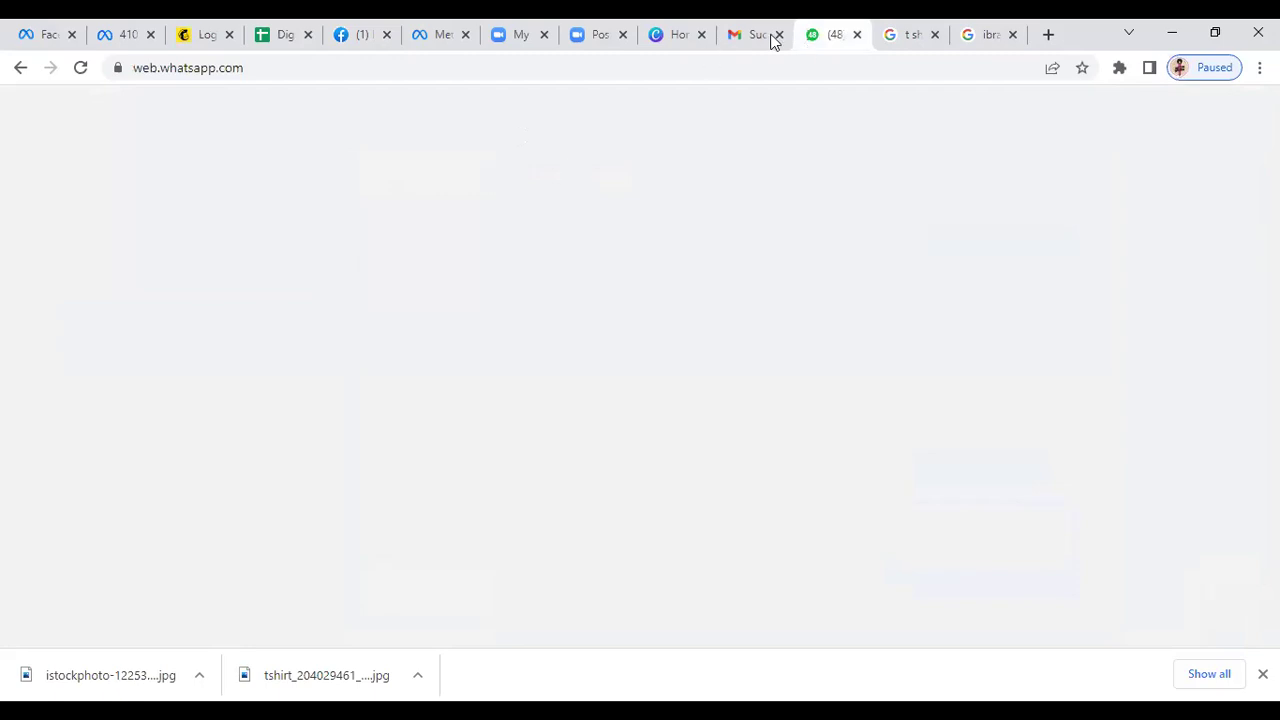
left_click(348, 36)
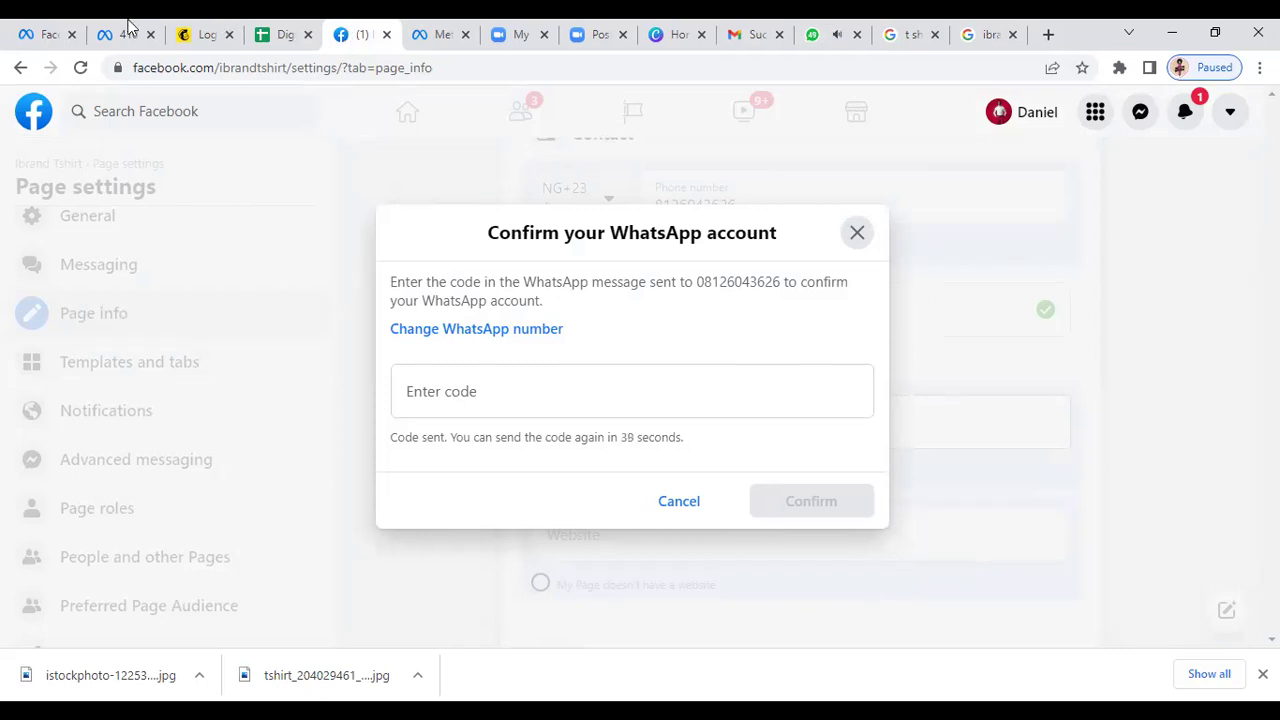
Submit the WhatsApp verification code, dismiss the Limit Reached warning, and close the confirmation dialog.
left_click(473, 392)
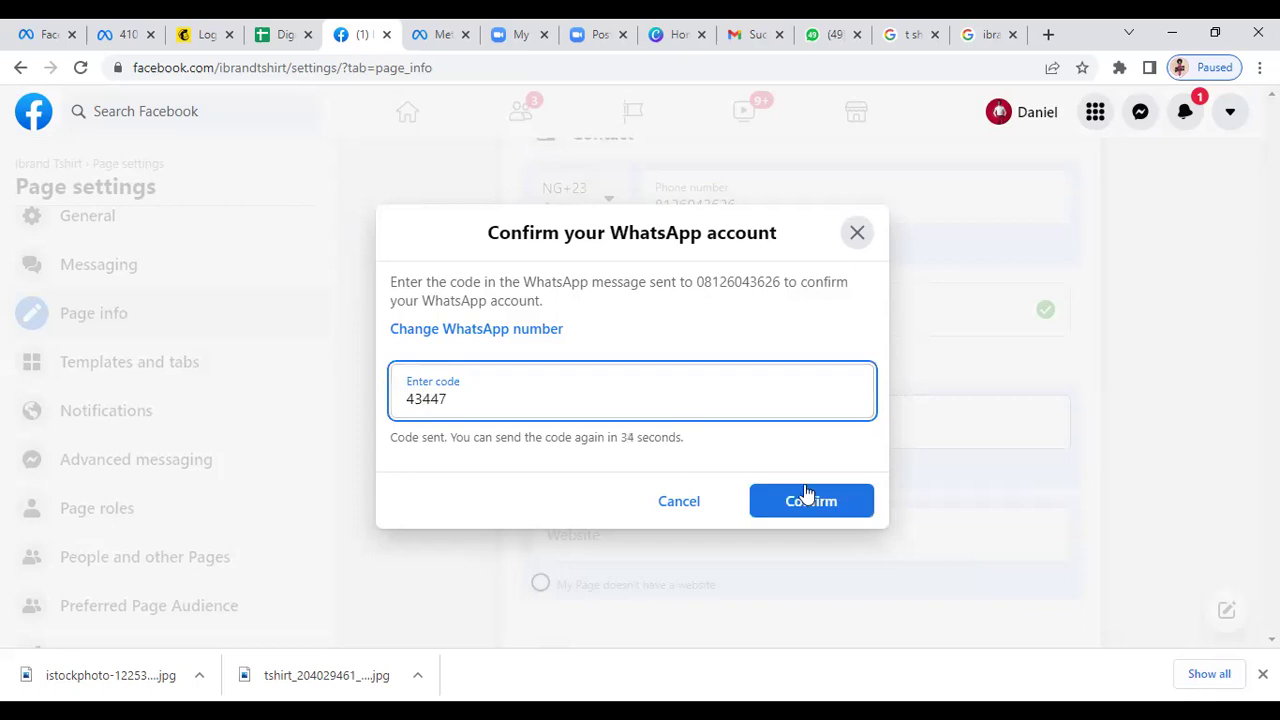
left_click(807, 505)
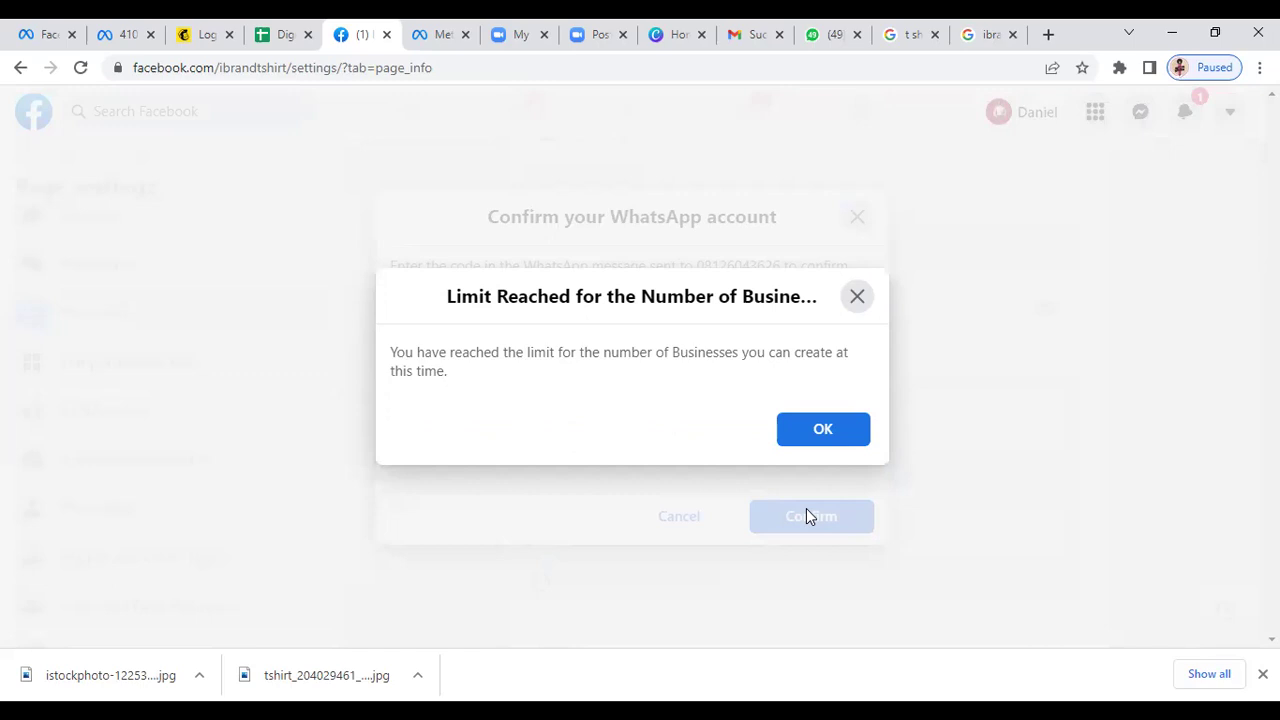
left_click(820, 430)
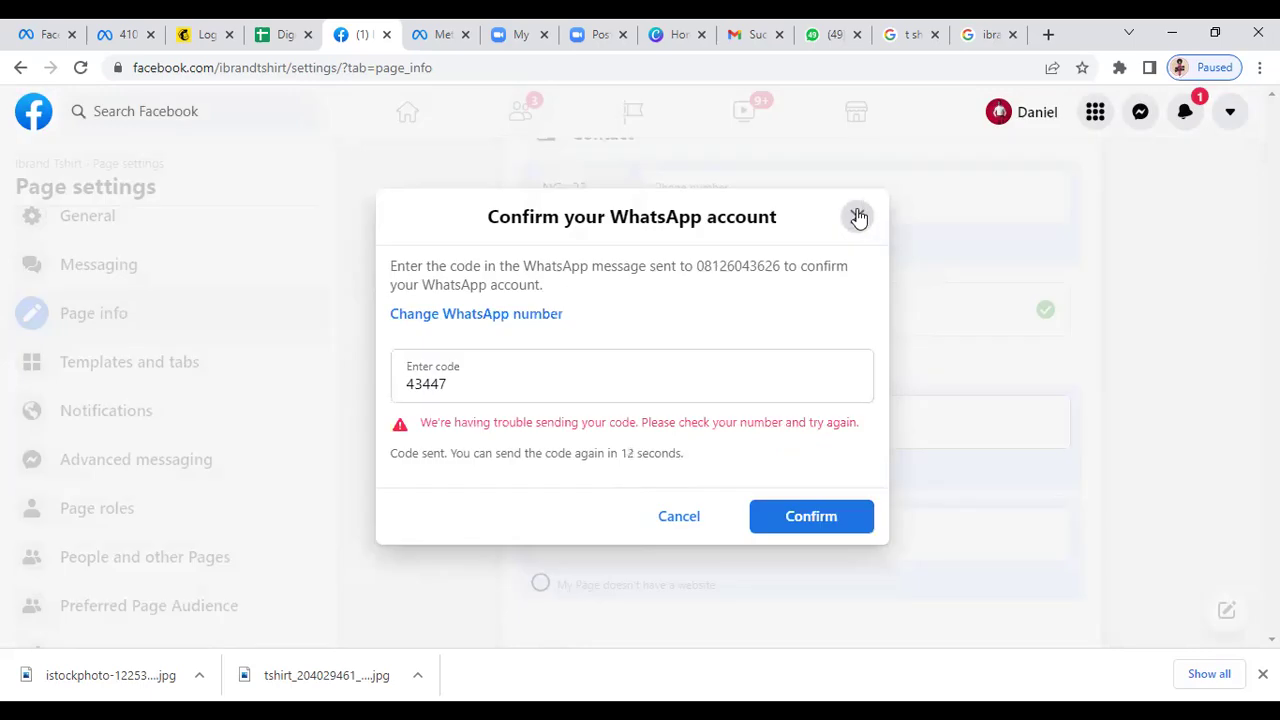
left_click(858, 217)
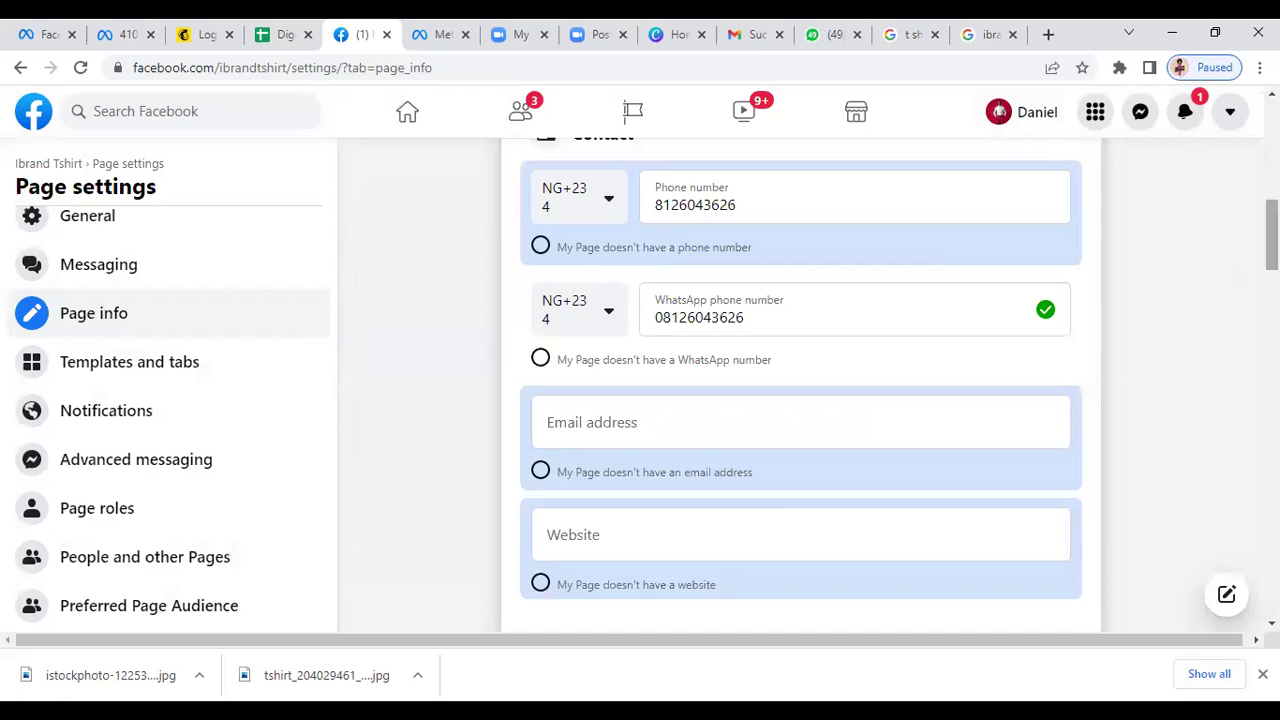
scroll(1068, 240, "down", 2)
Fill in the Page's Gmail contact address, correcting a typo, so it saves.
scroll(1068, 240, "up", 1)
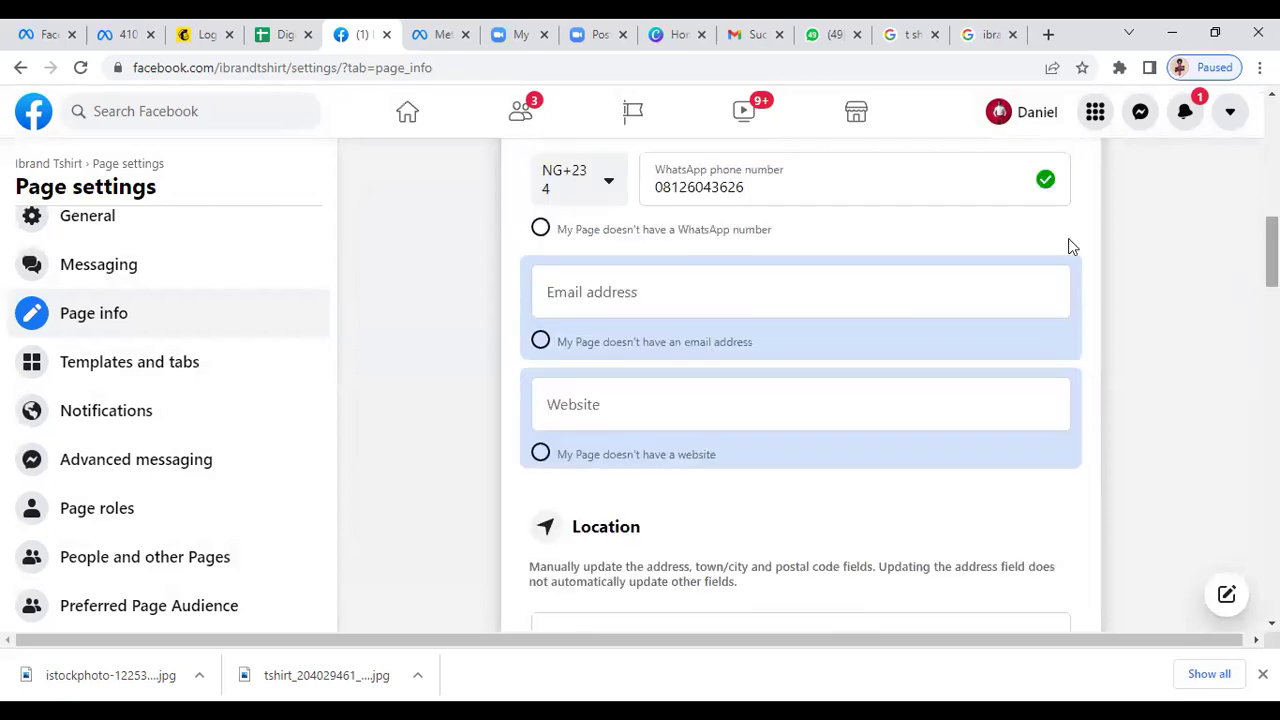
left_click(768, 294)
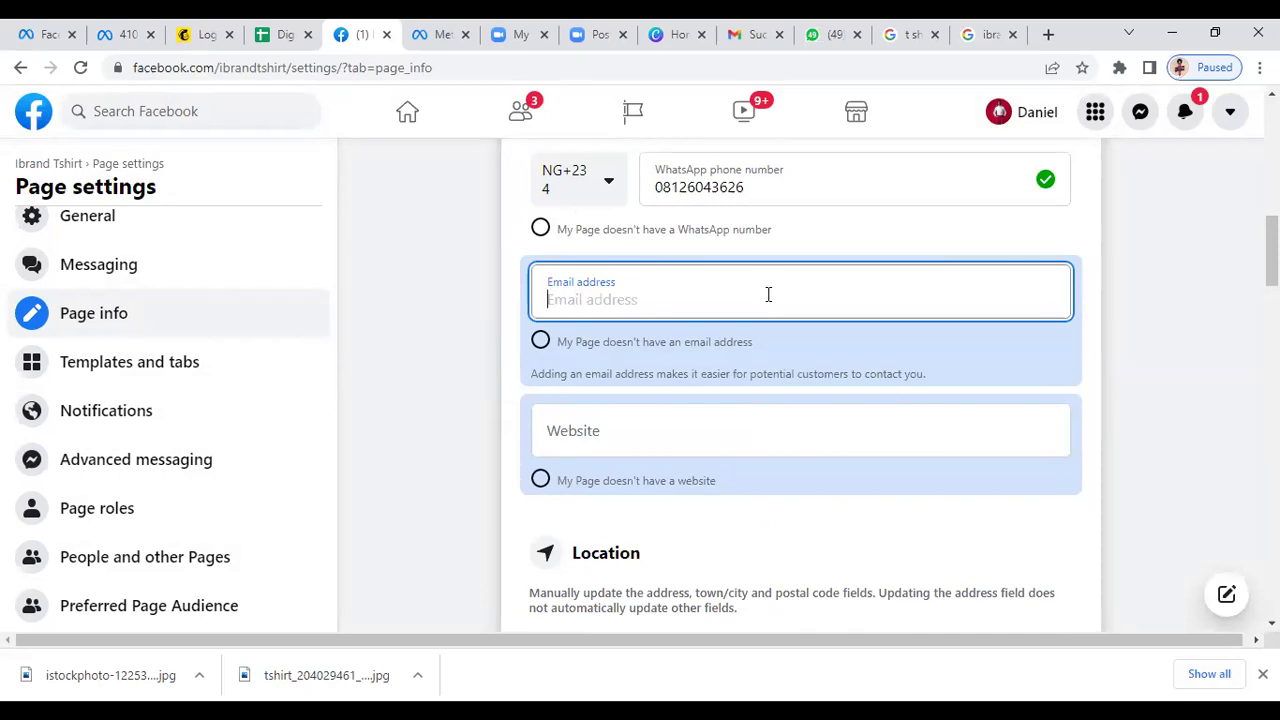
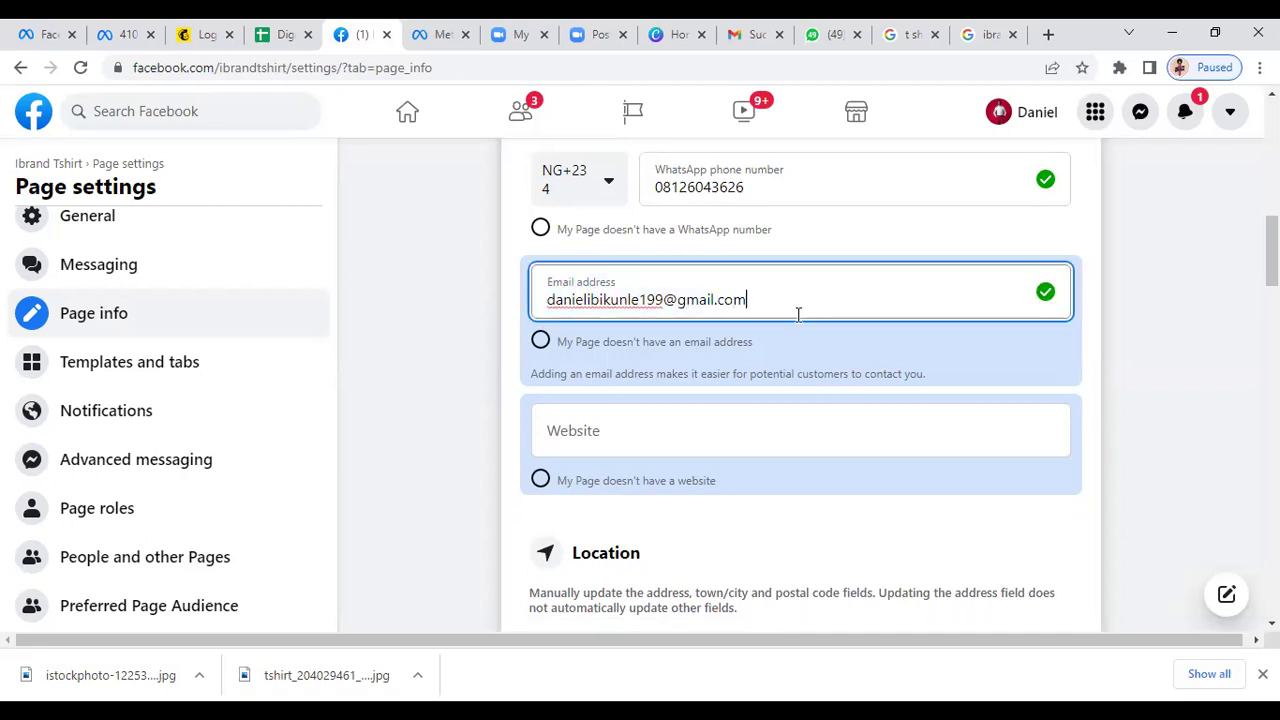
left_click(890, 365)
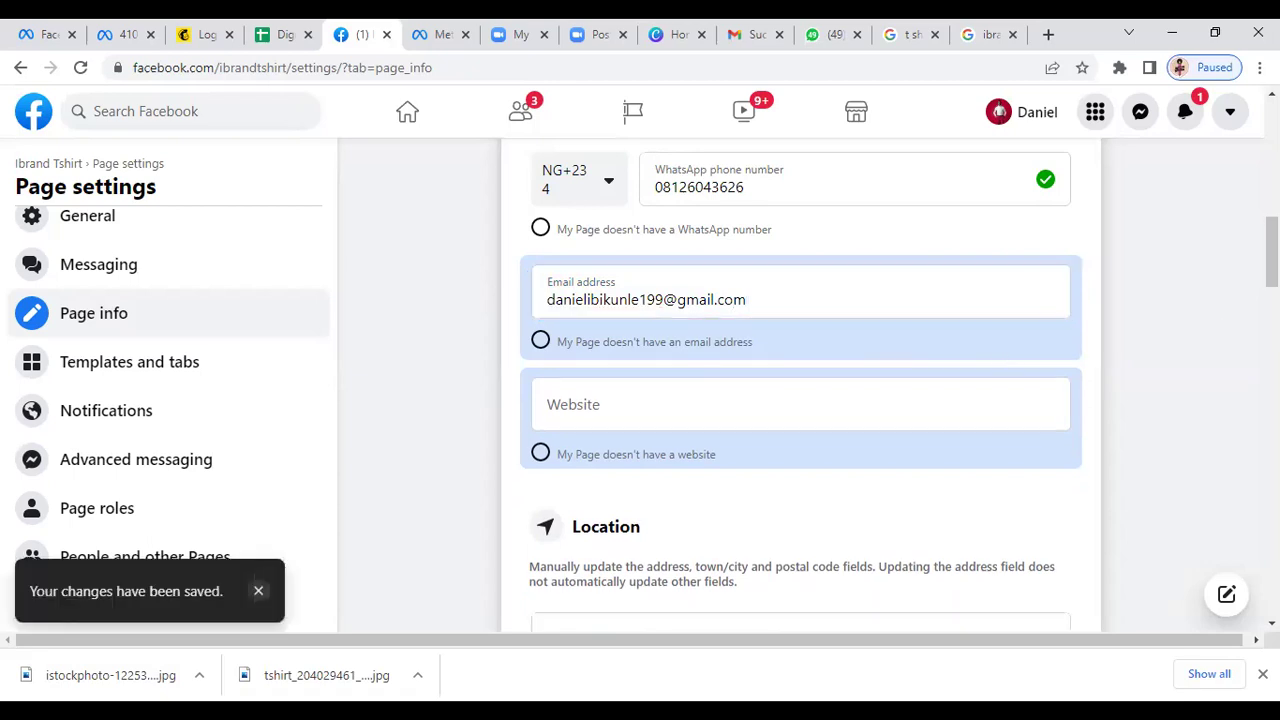
scroll(802, 405, "down", 2)
scroll(802, 405, "up", 2)
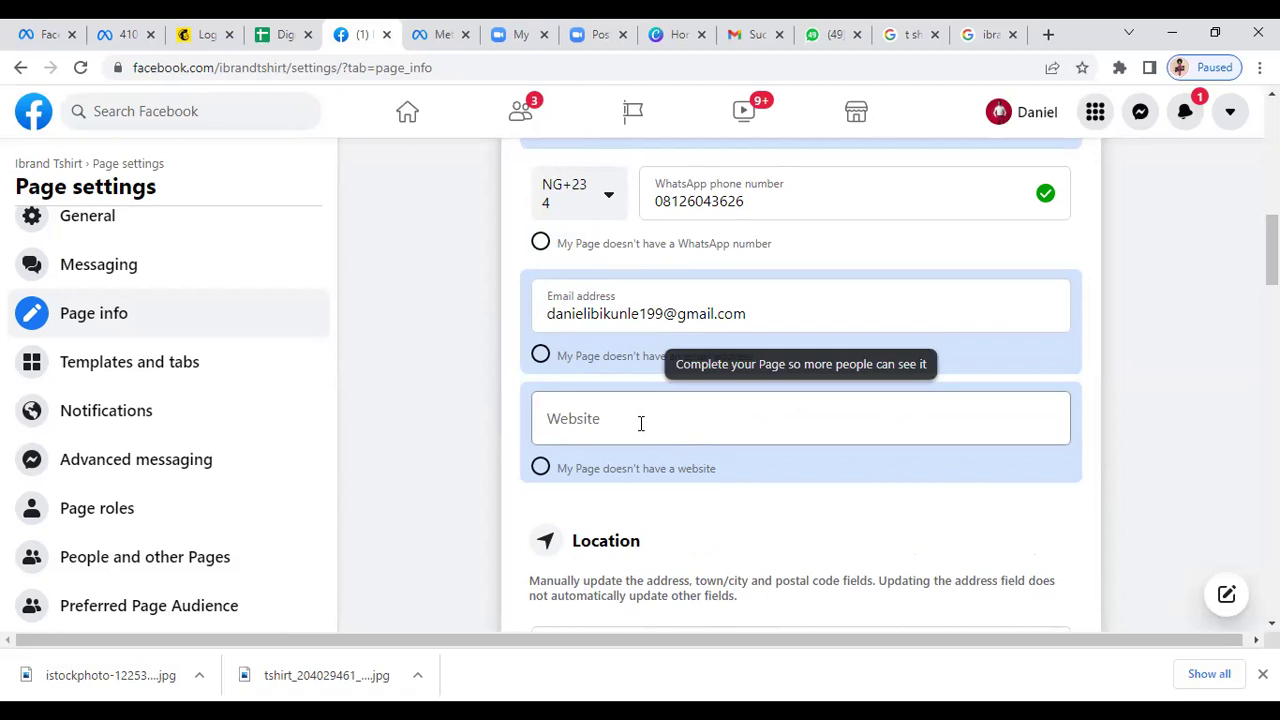
left_click(641, 423)
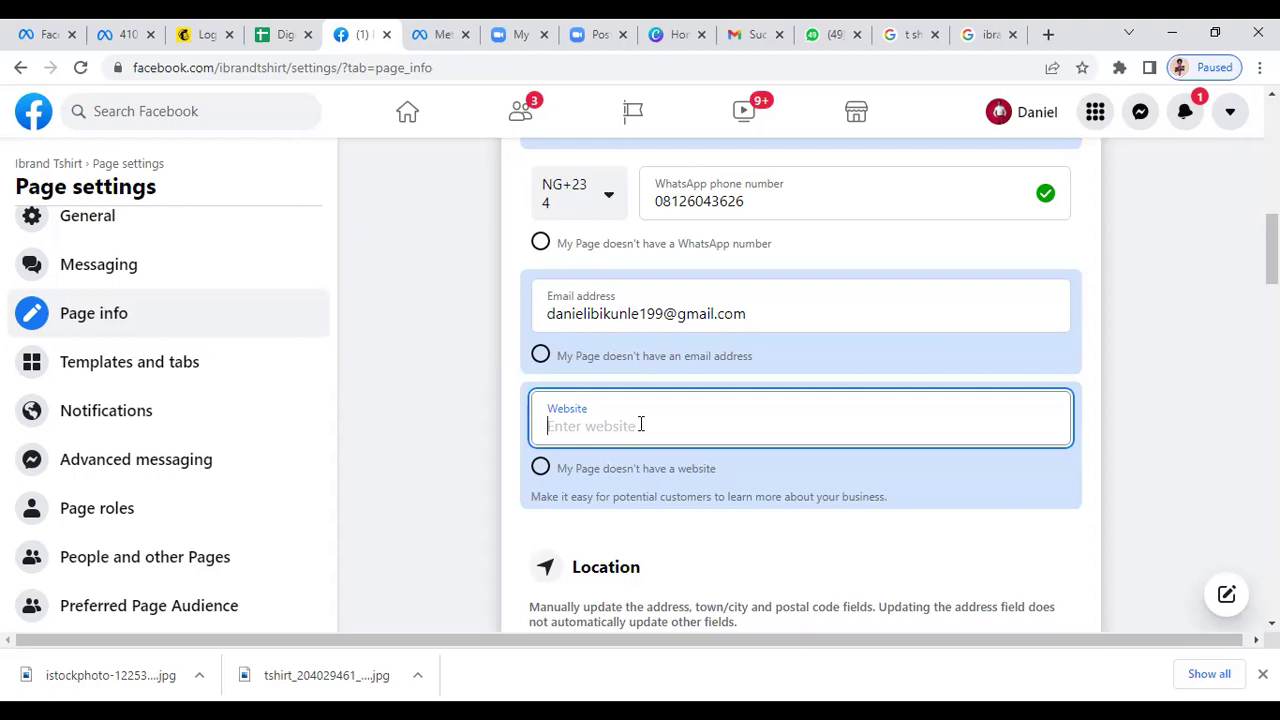
type("https")
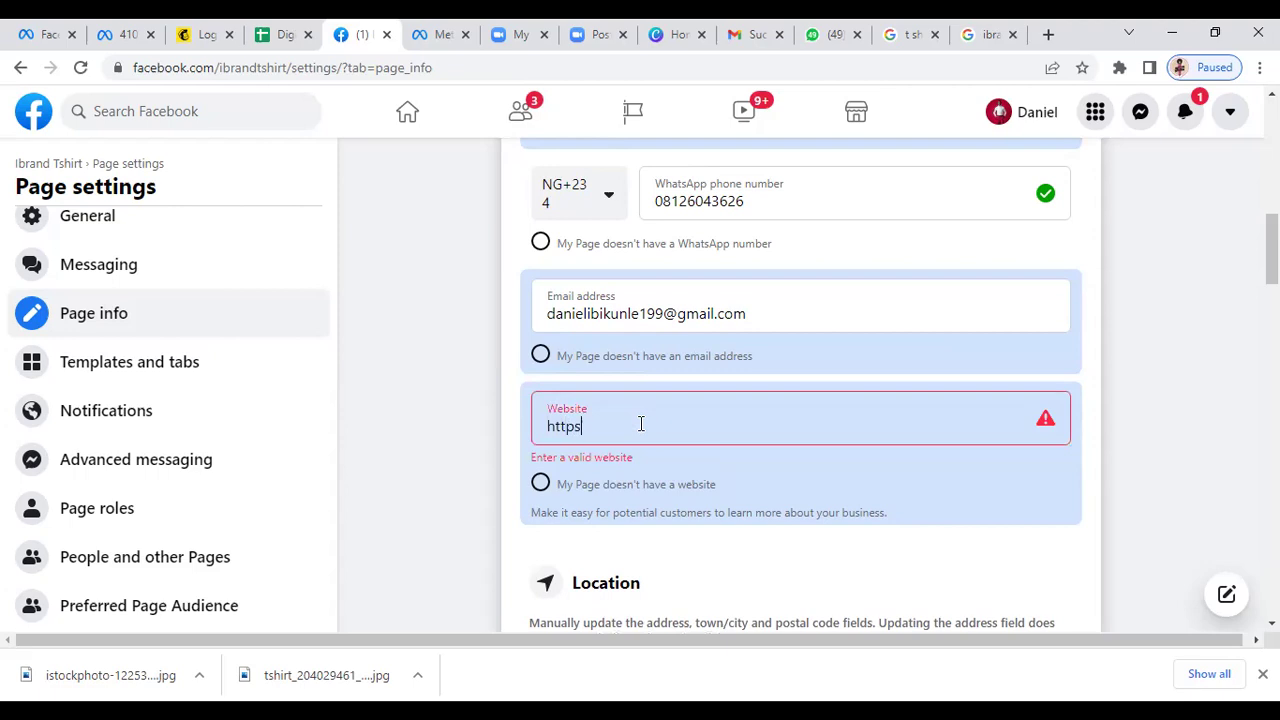
type("://wa.me.234")
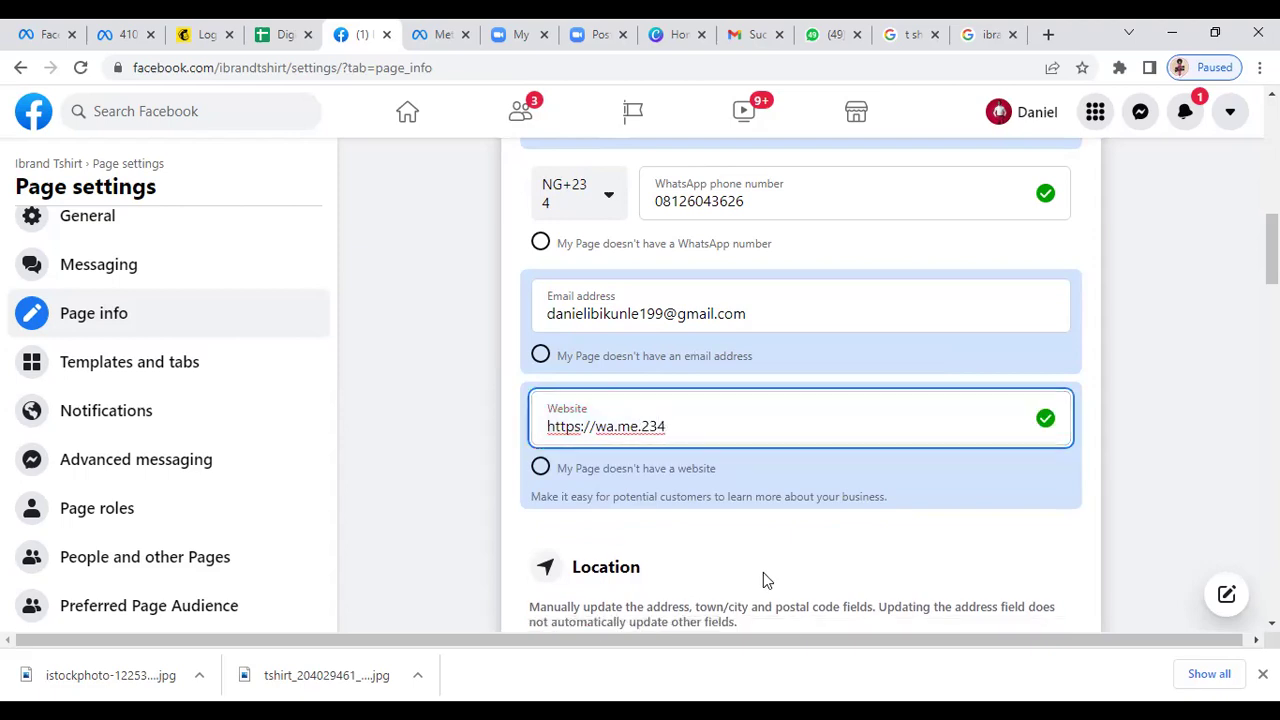
left_click(763, 575)
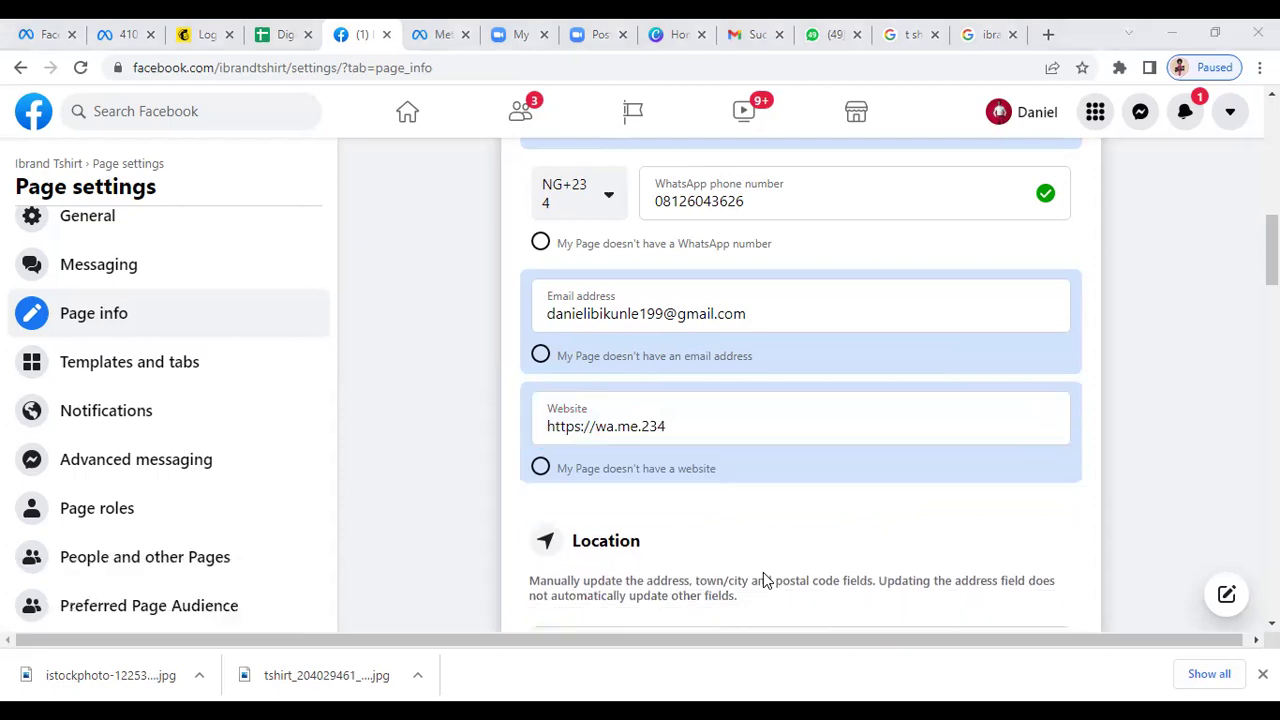
left_click(716, 422)
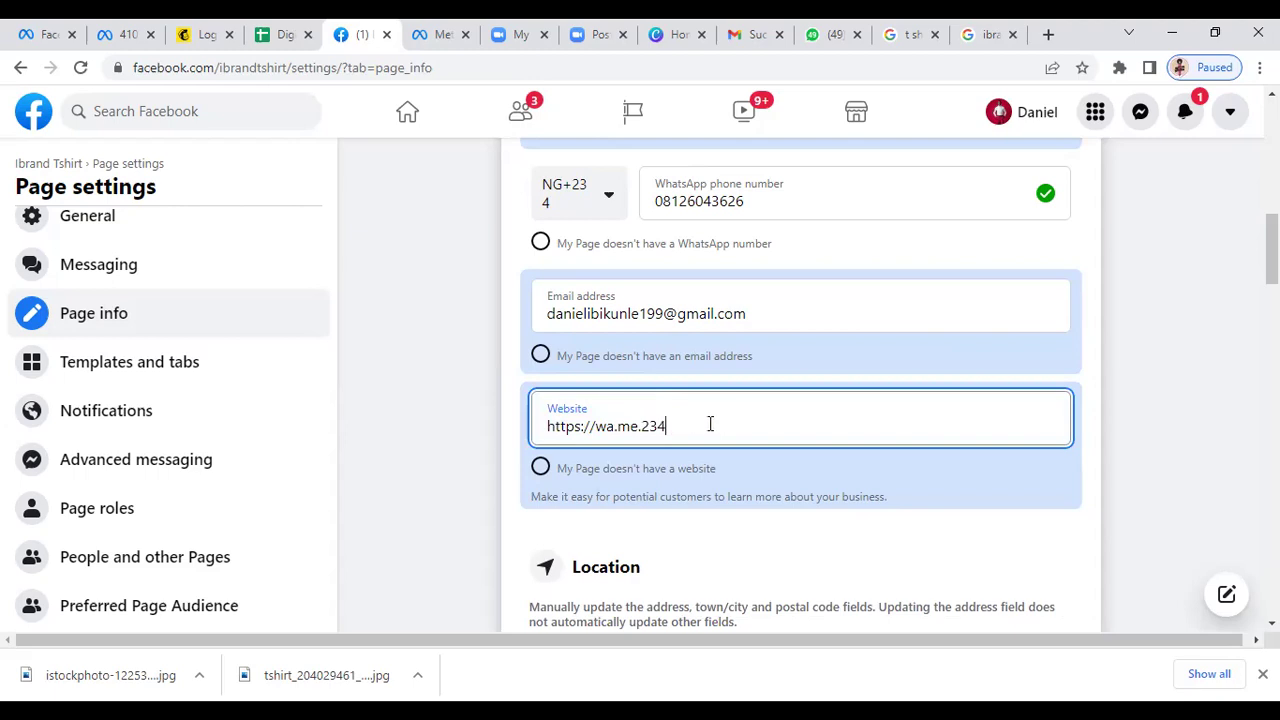
left_click(730, 424)
key("Left")
key("Left")
key("Left")
key("BackSpace")
type("/")
key("Right")
key("Right")
key("Right")
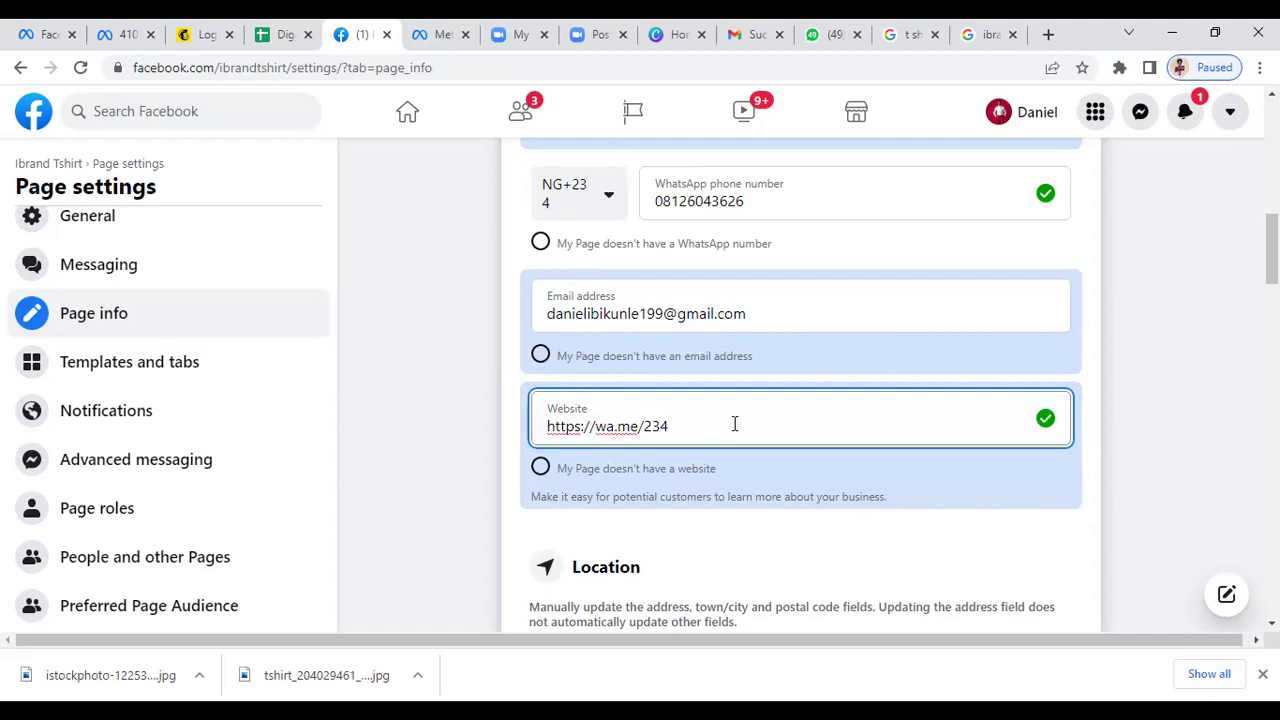
left_click_drag(825, 480, 683, 428)
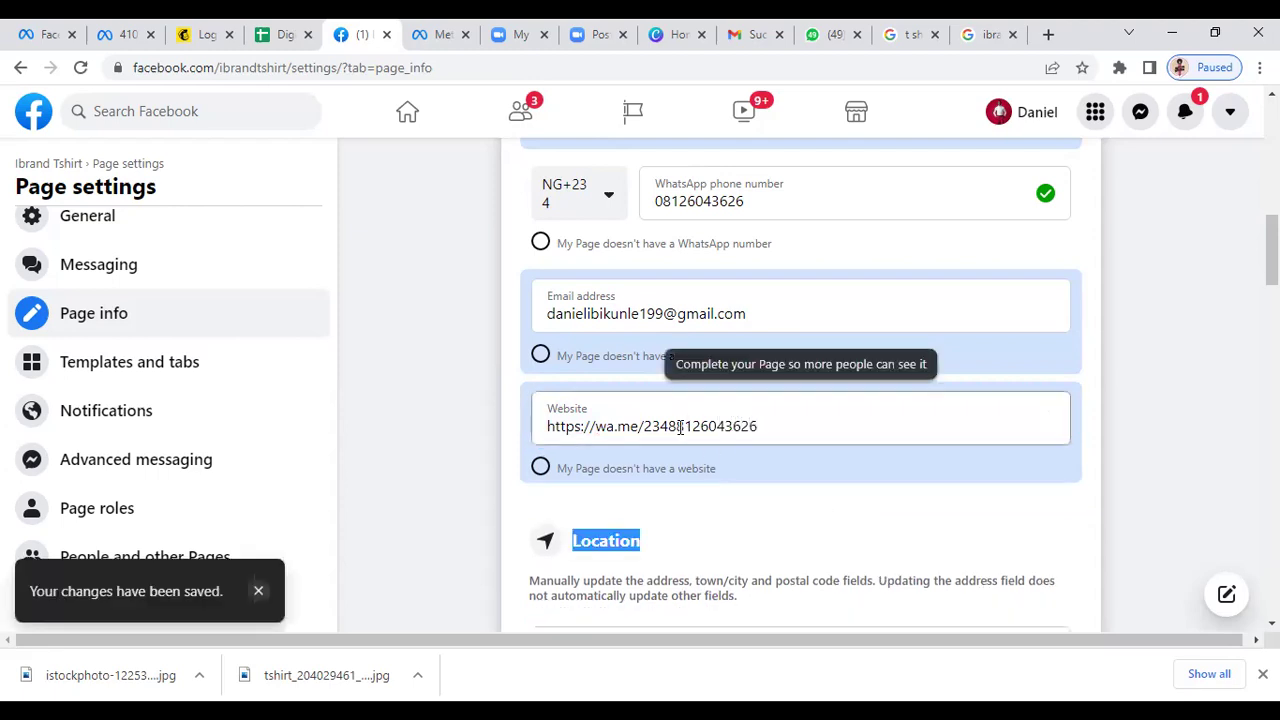
left_click(683, 428)
key("BackSpace")
key("BackSpace")
left_click(795, 466)
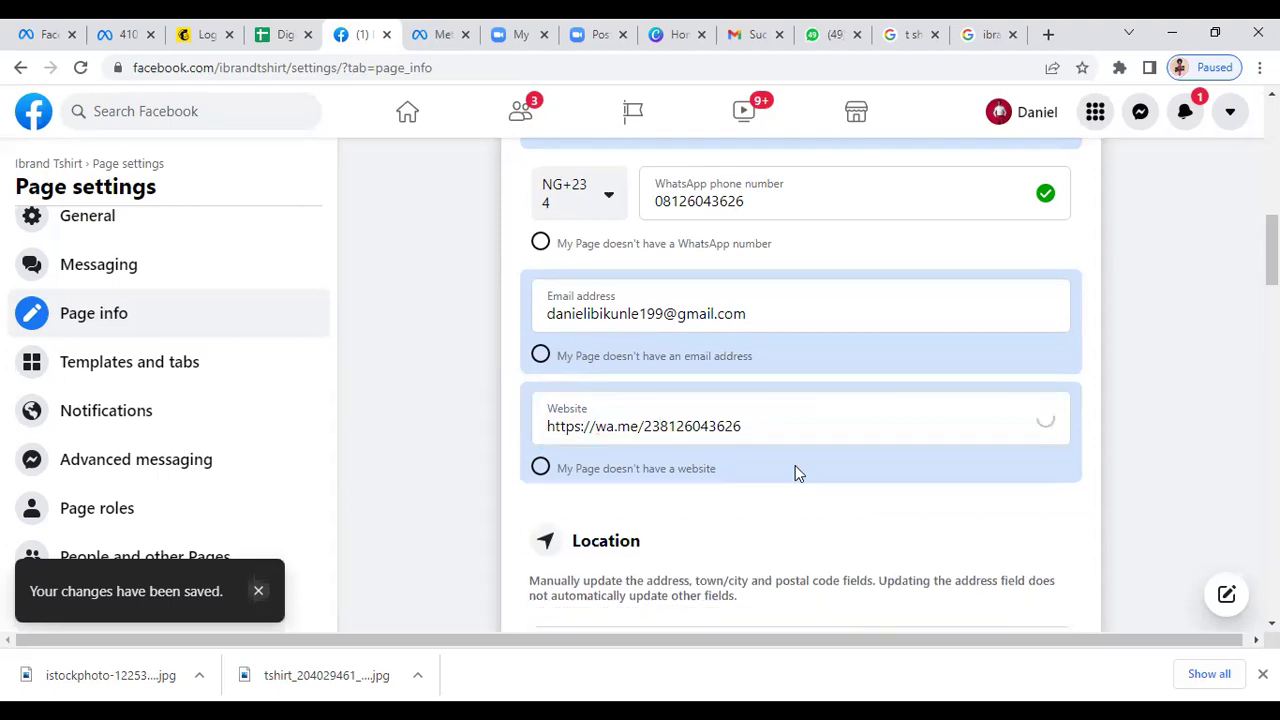
Restore the missing 4 in the 234 country code and recheck the saved website link.
left_click(642, 425)
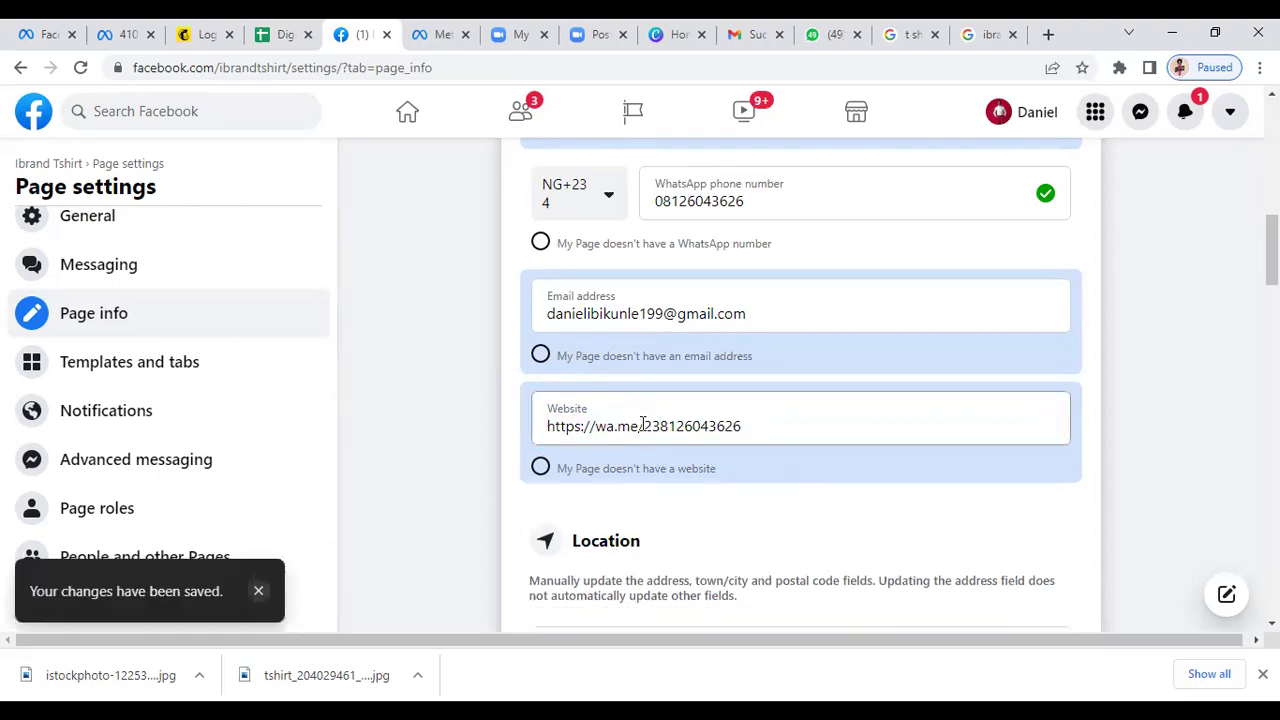
key("shift+Left")
key("shift+Left")
key("shift+Left")
key("shift+Left")
key("shift+Left")
key("shift+Left")
key("shift+Left")
key("shift+Left")
key("shift+Left")
key("shift+Left")
key("shift+Left")
key("shift+Left")
key("shift+Left")
key("shift+Left")
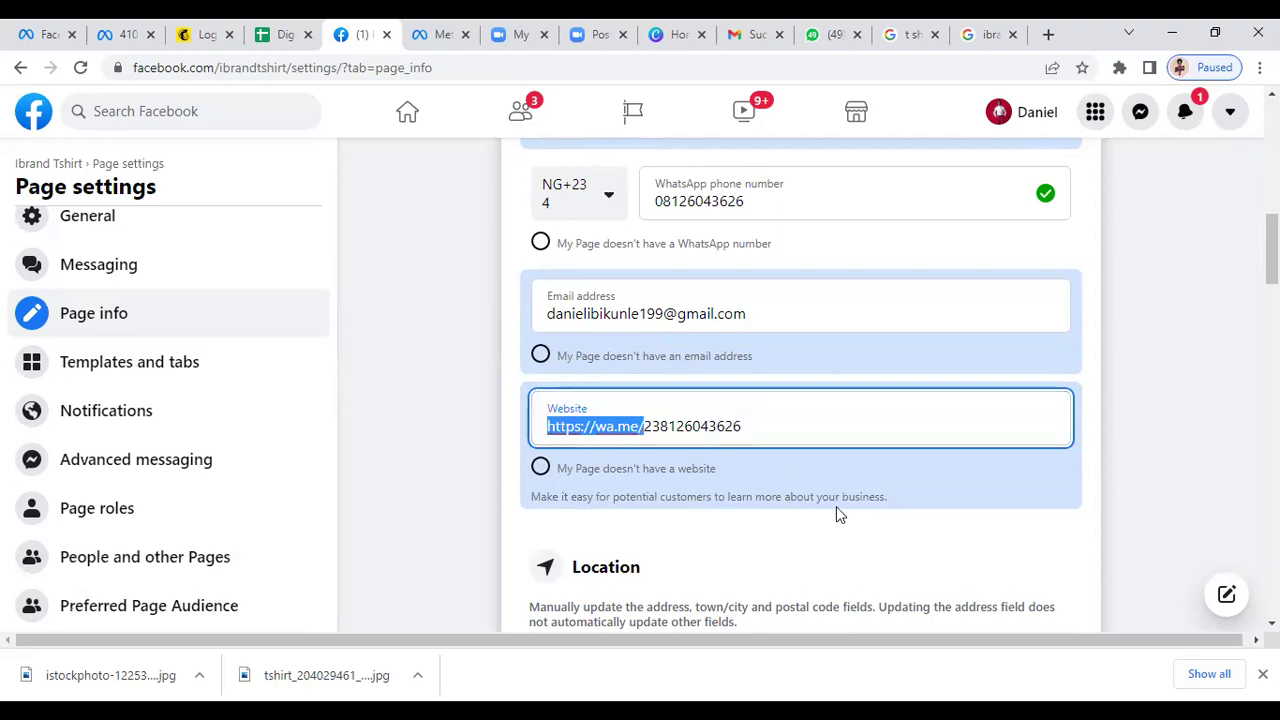
left_click(658, 426)
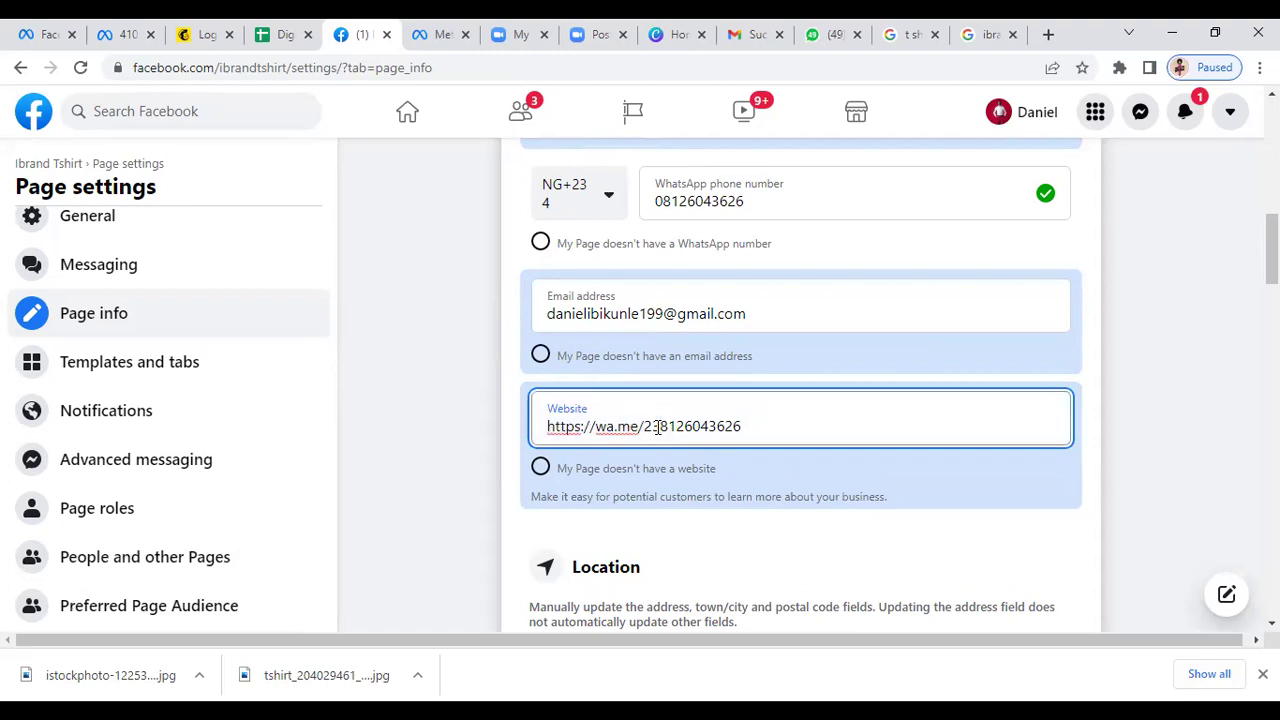
type("4")
left_click(747, 518)
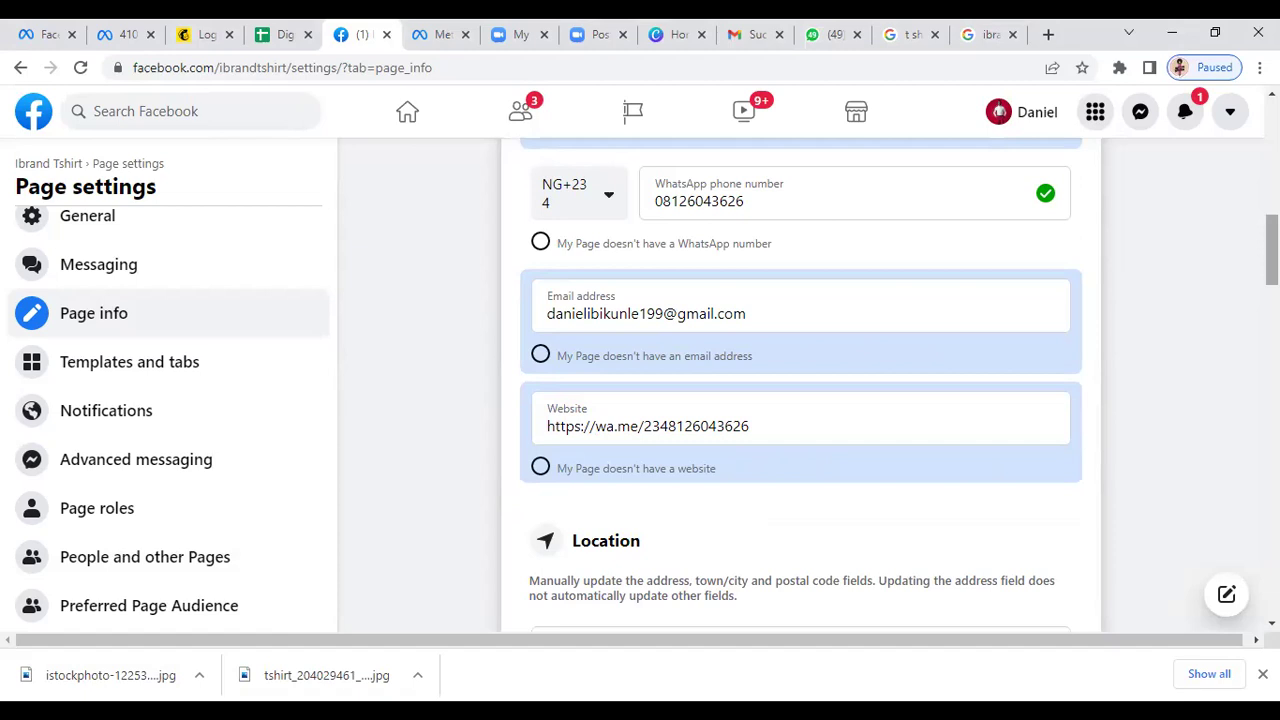
mouse_move(1272, 250)
left_mouse_down()
mouse_move(1272, 278)
mouse_move(1272, 223)
mouse_move(1272, 273)
mouse_move(1272, 238)
left_mouse_up()
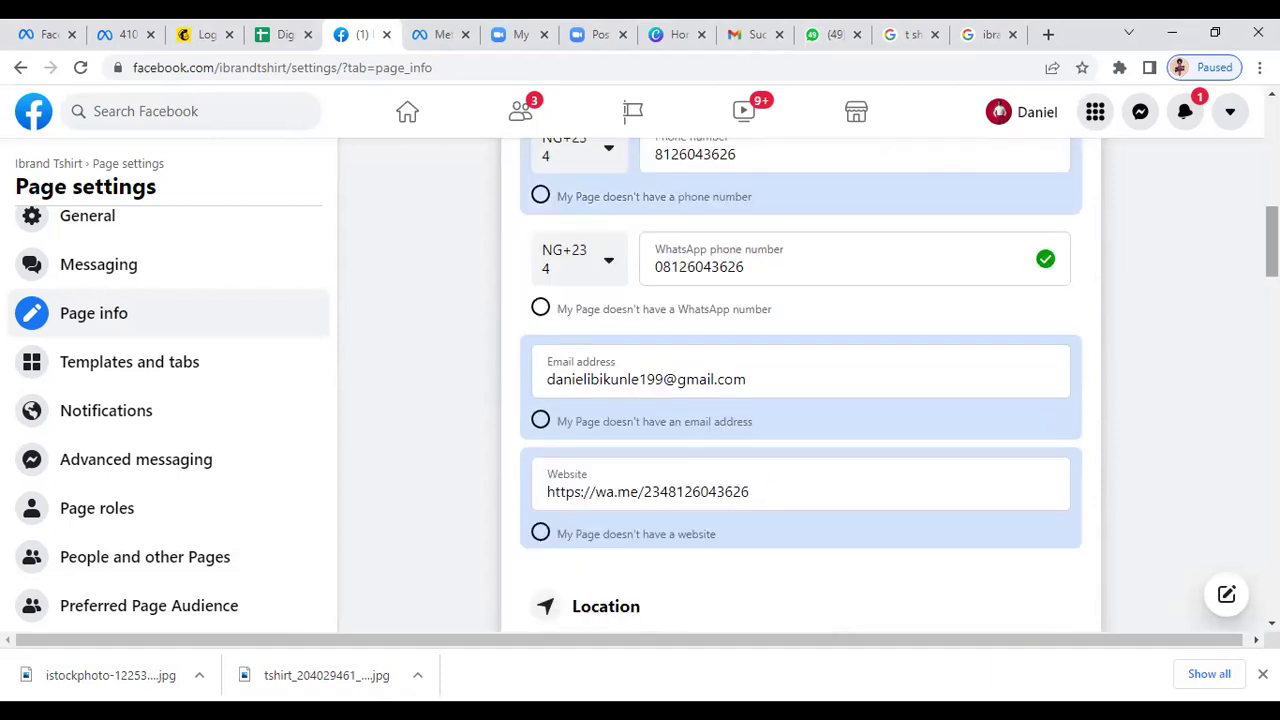
left_click(729, 487)
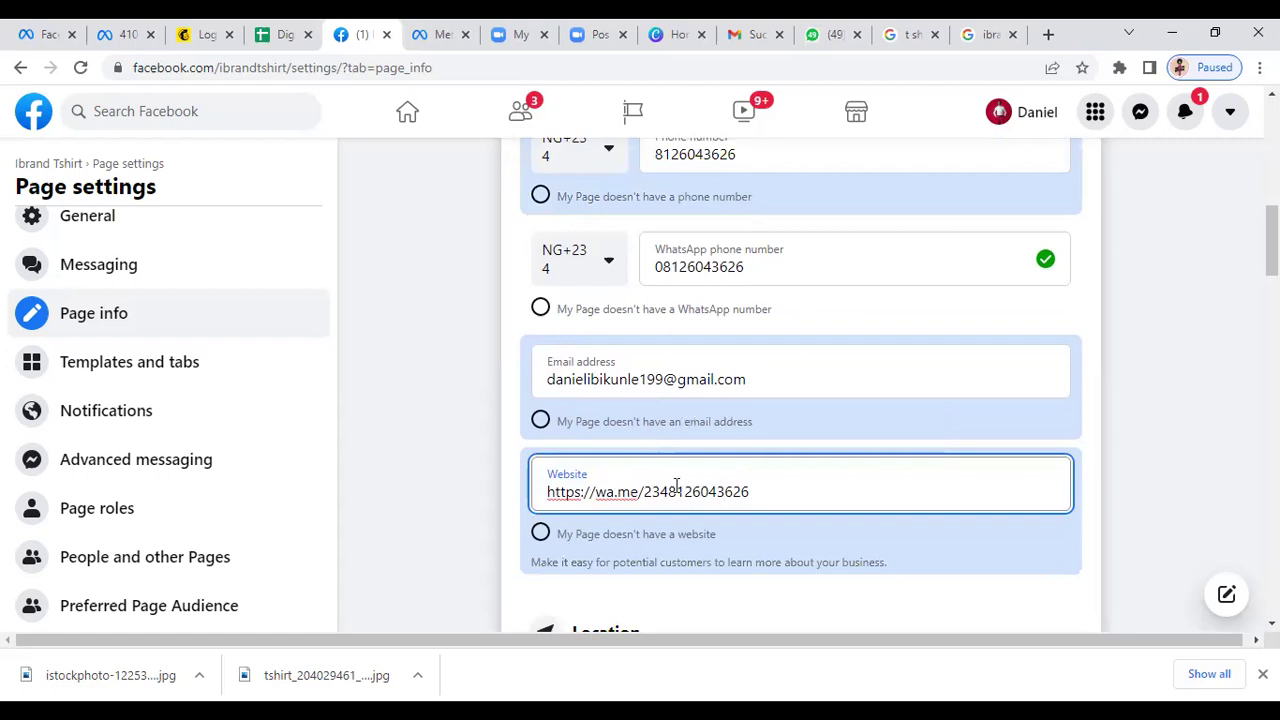
left_click(703, 490)
triple_click(720, 491)
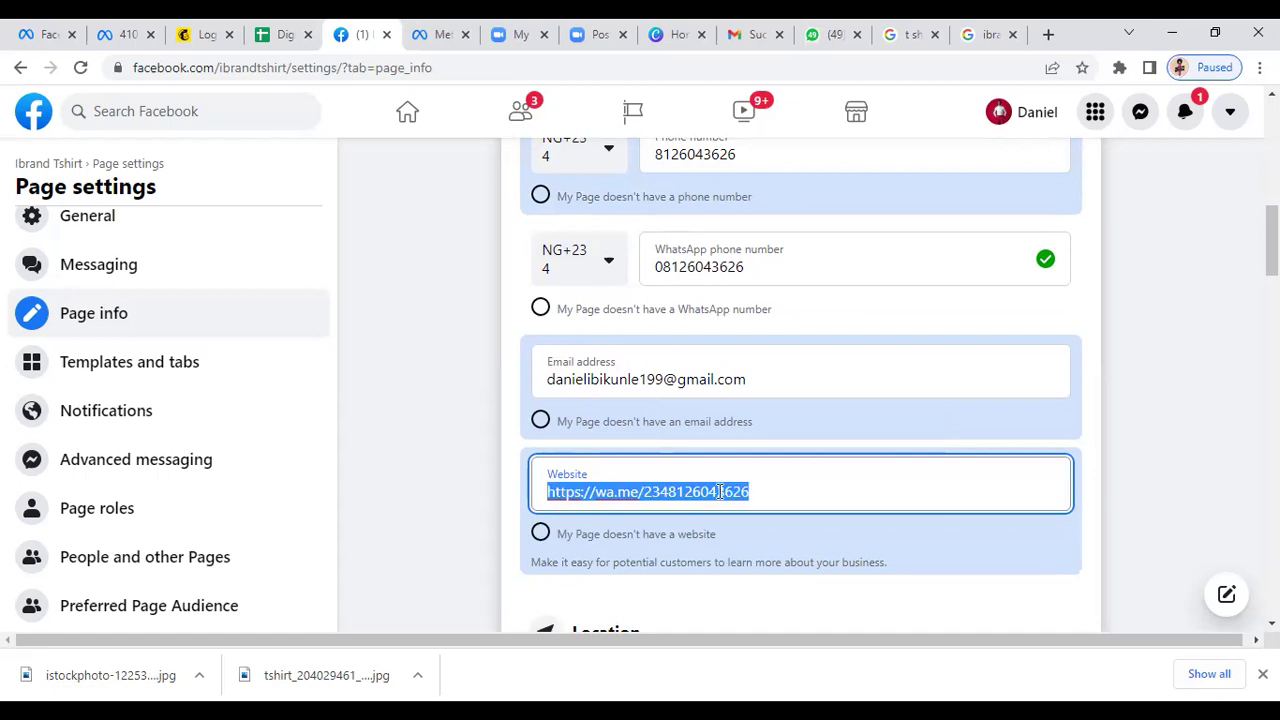
left_click(1093, 483)
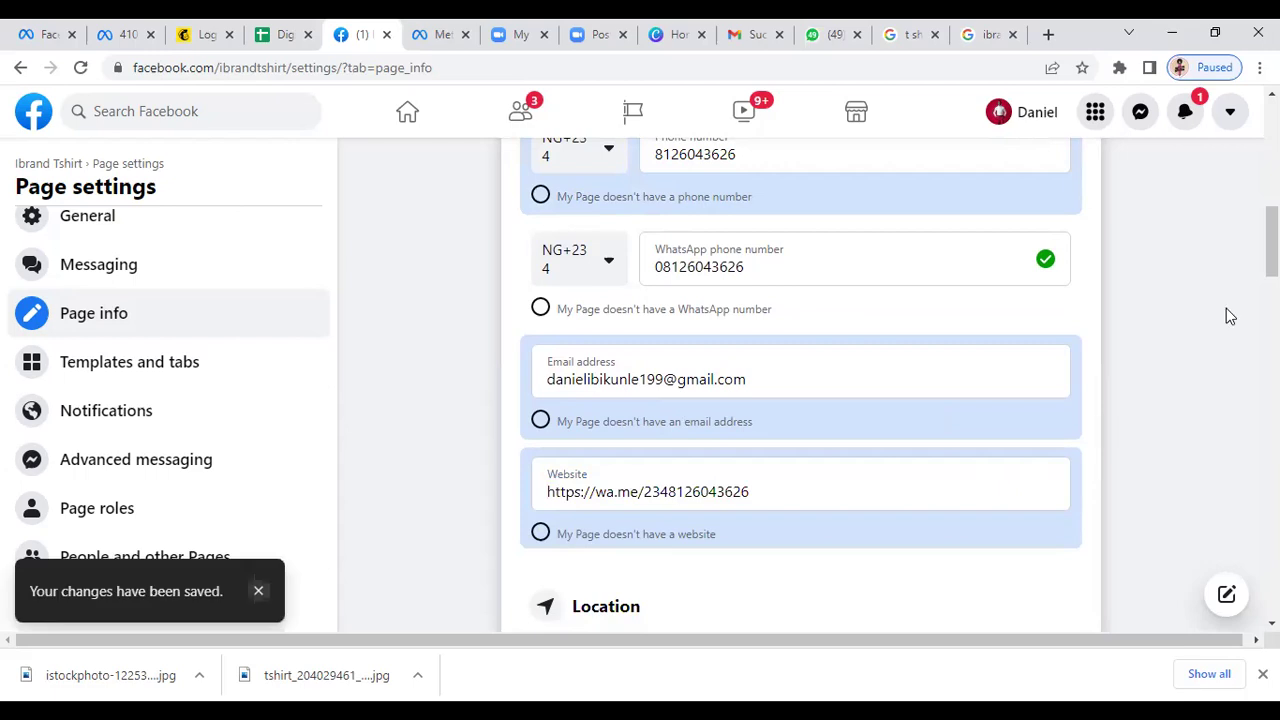
Go through the Address, City and Postcode fields, leaving them empty.
scroll(1230, 316, "down", 4)
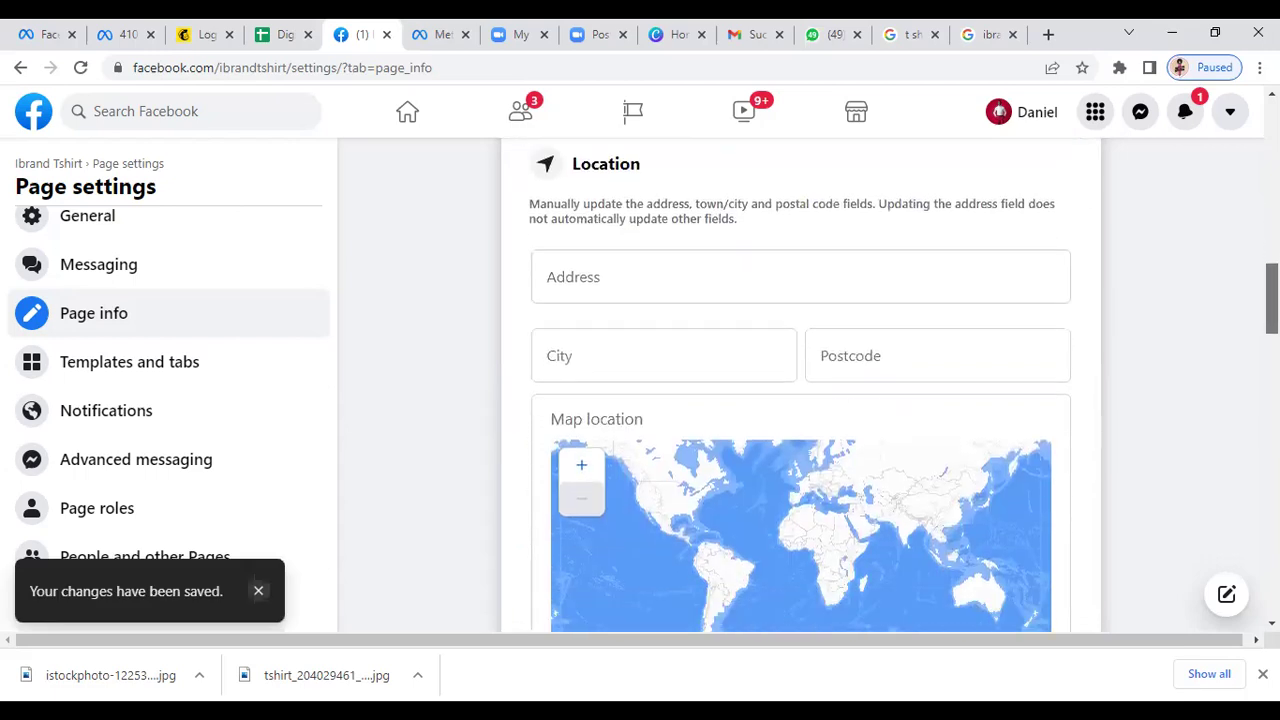
scroll(800, 384, "down", 3)
scroll(800, 384, "up", 2)
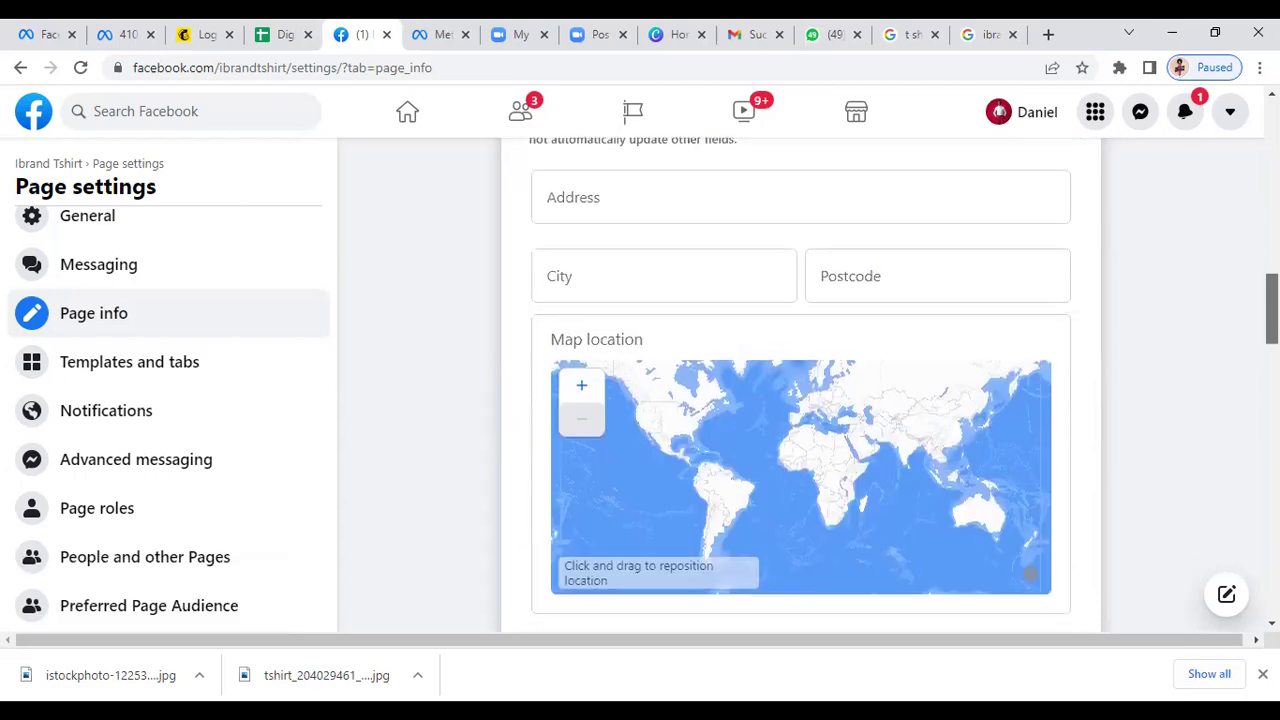
scroll(800, 384, "up", 1)
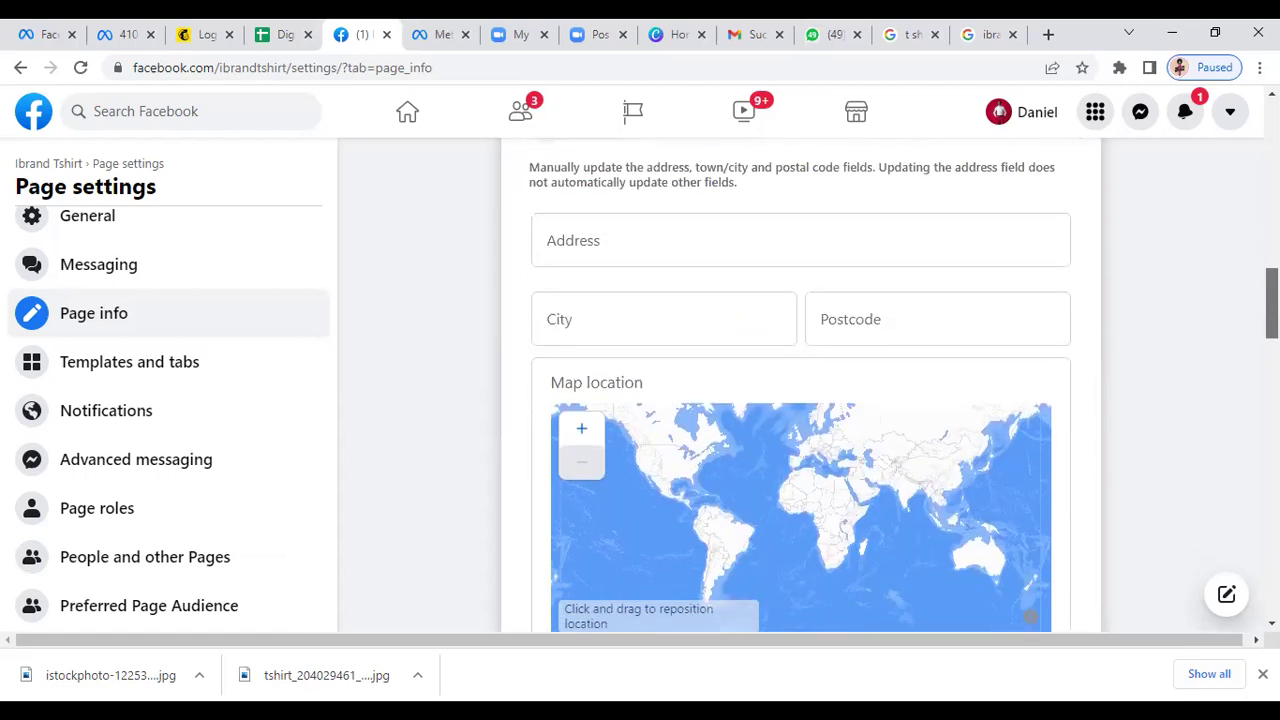
left_click(633, 239)
left_click(668, 302)
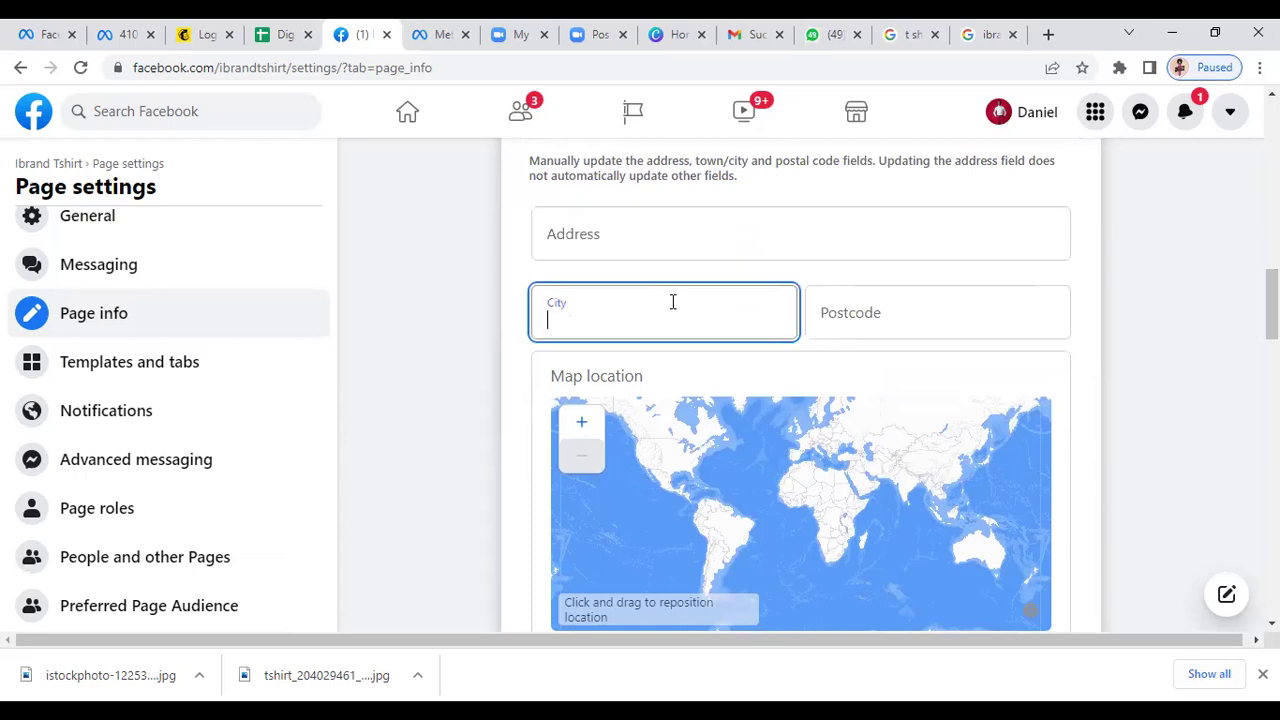
left_click(868, 305)
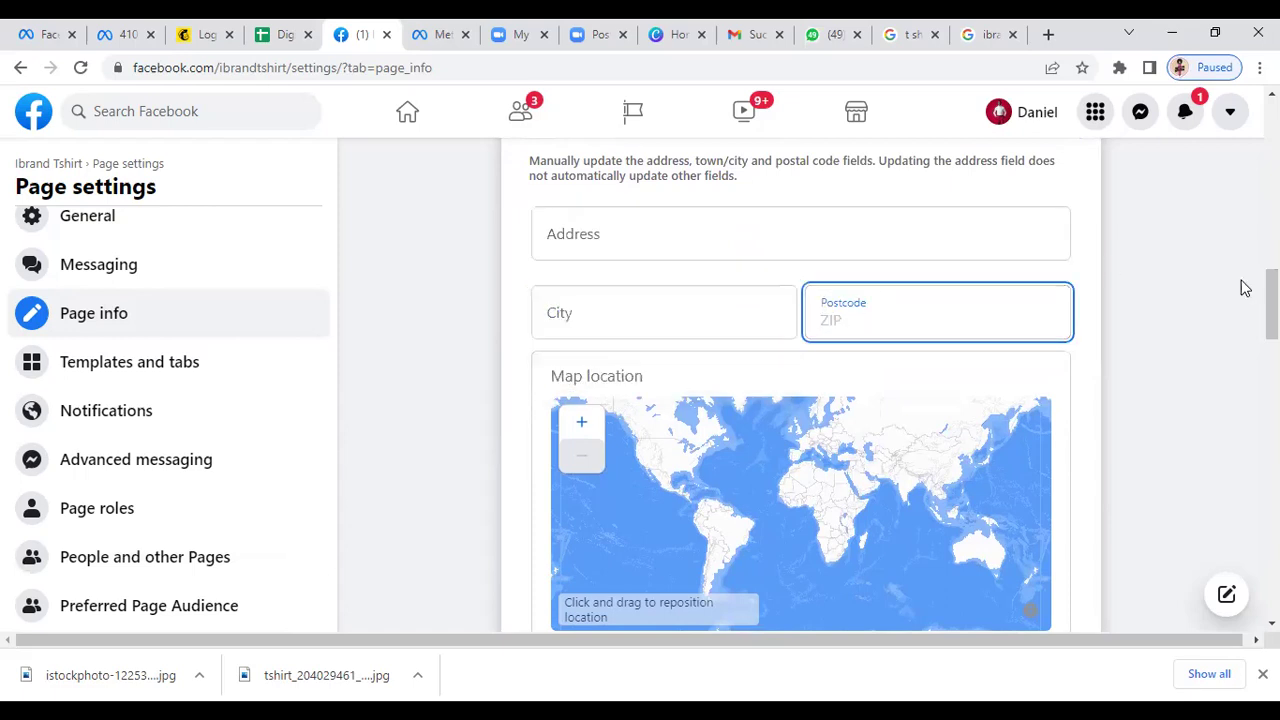
Select 'My Page doesn't have a location' below the map.
scroll(1271, 305, "down", 1)
scroll(1271, 305, "down", 1)
scroll(1271, 305, "up", 2)
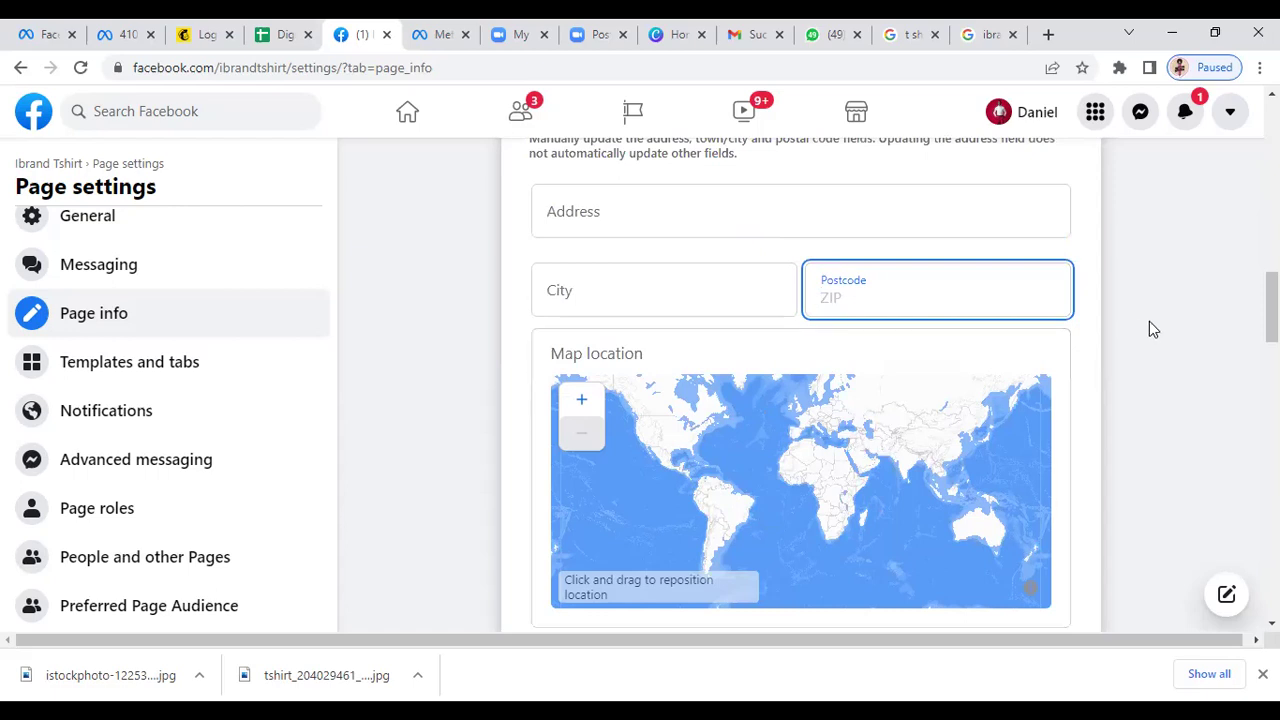
scroll(1271, 305, "down", 2)
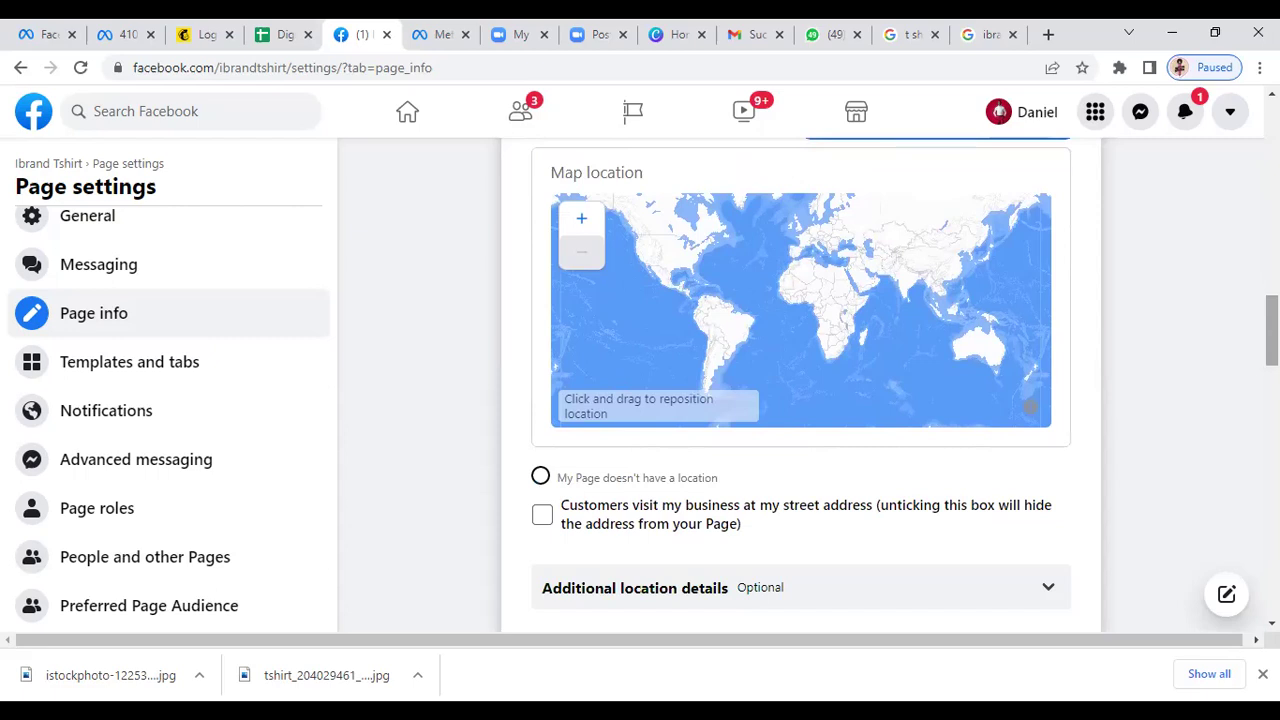
left_click(540, 478)
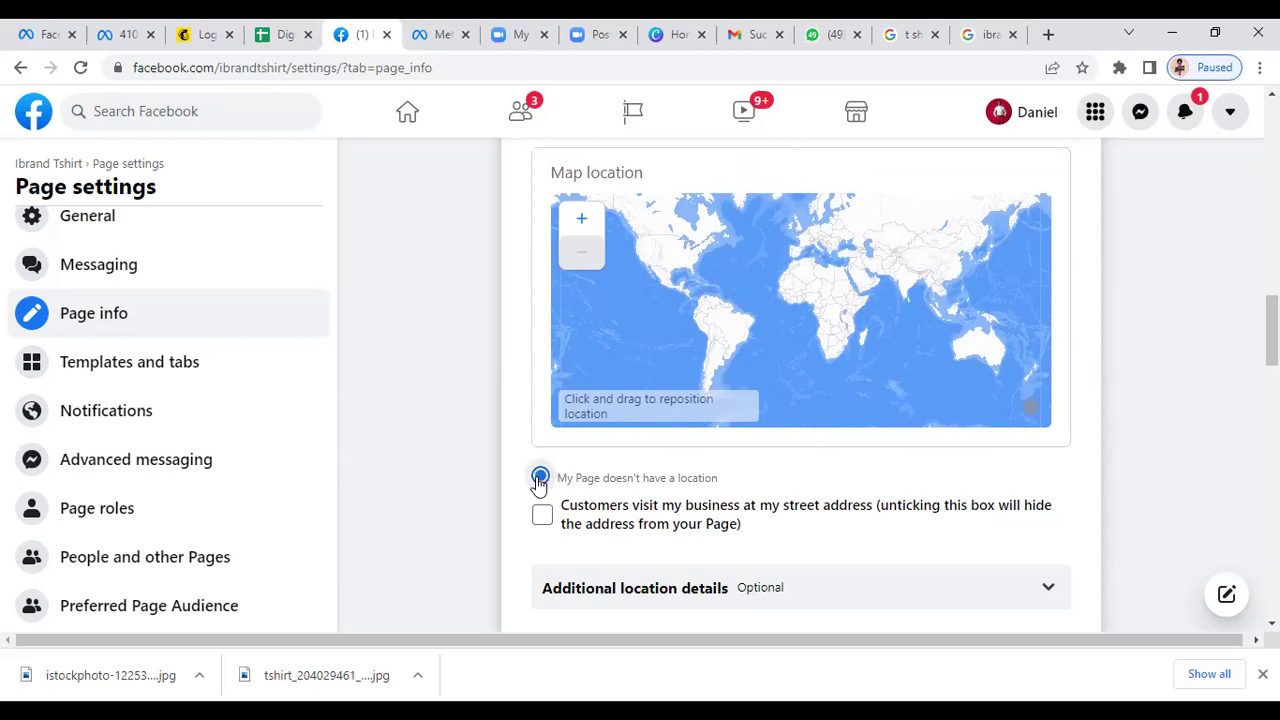
left_click_drag(720, 480, 548, 480)
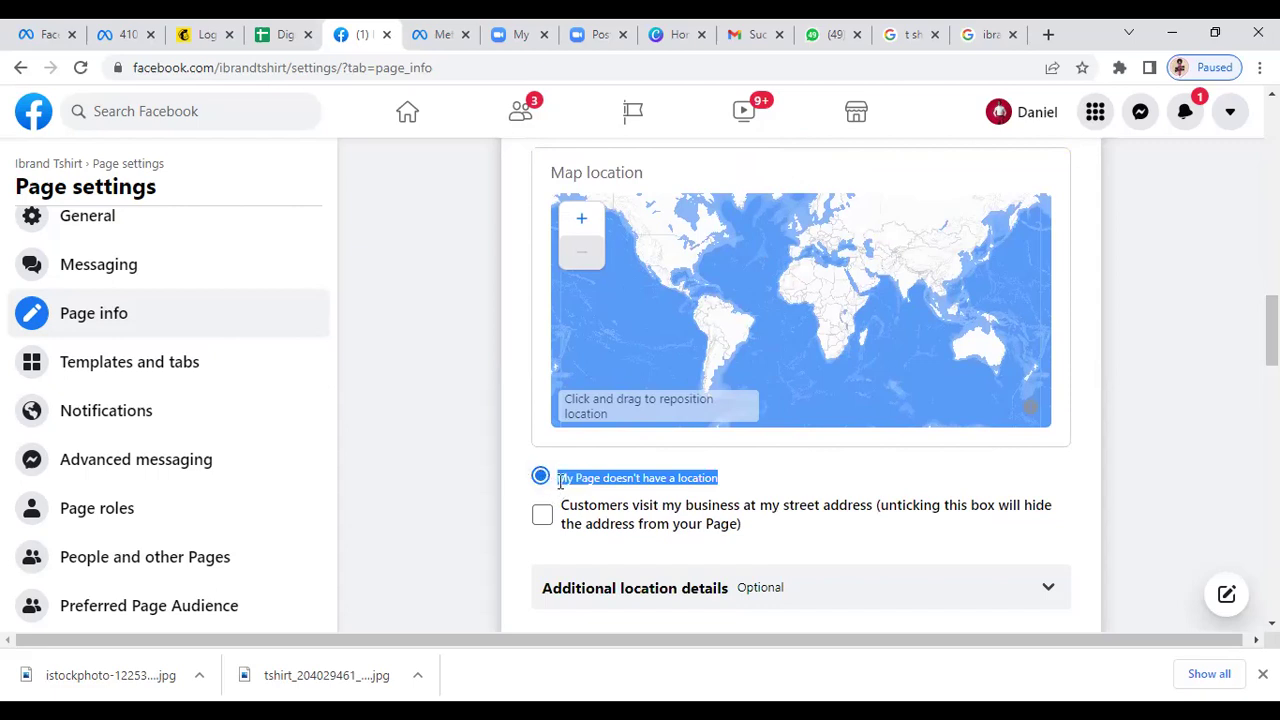
left_click(1044, 478)
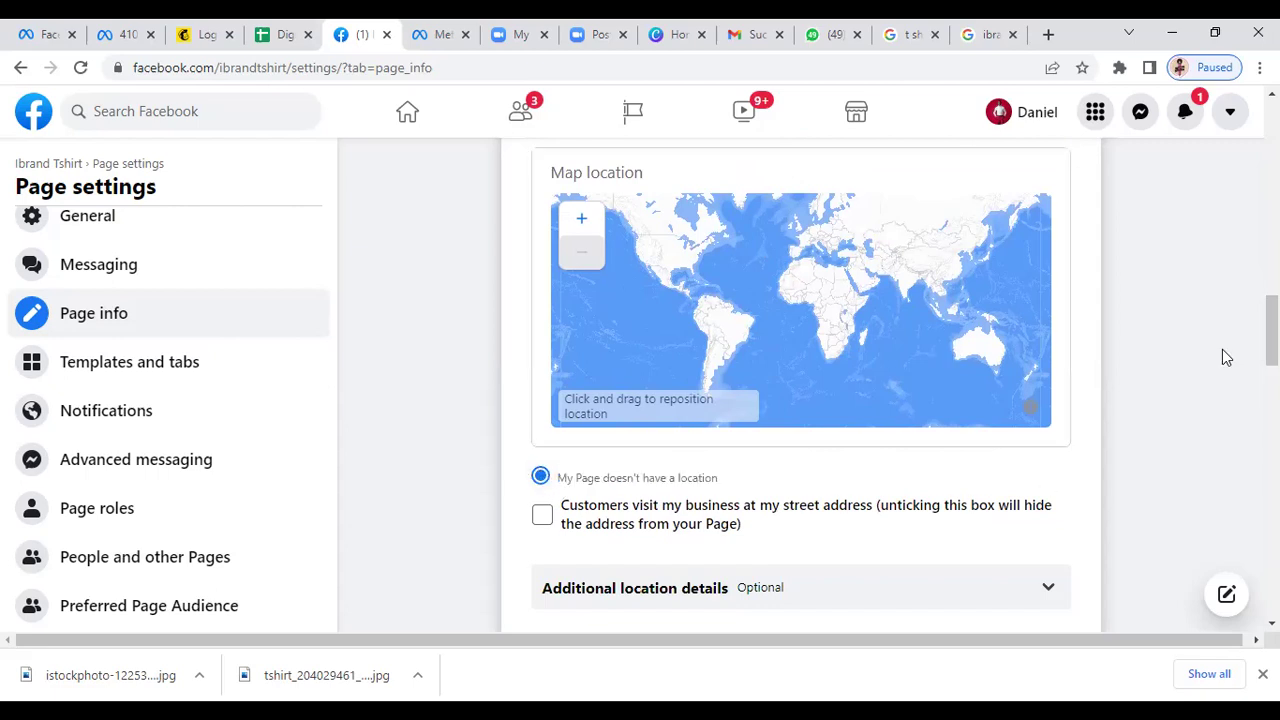
left_click_drag(1271, 331, 1271, 373)
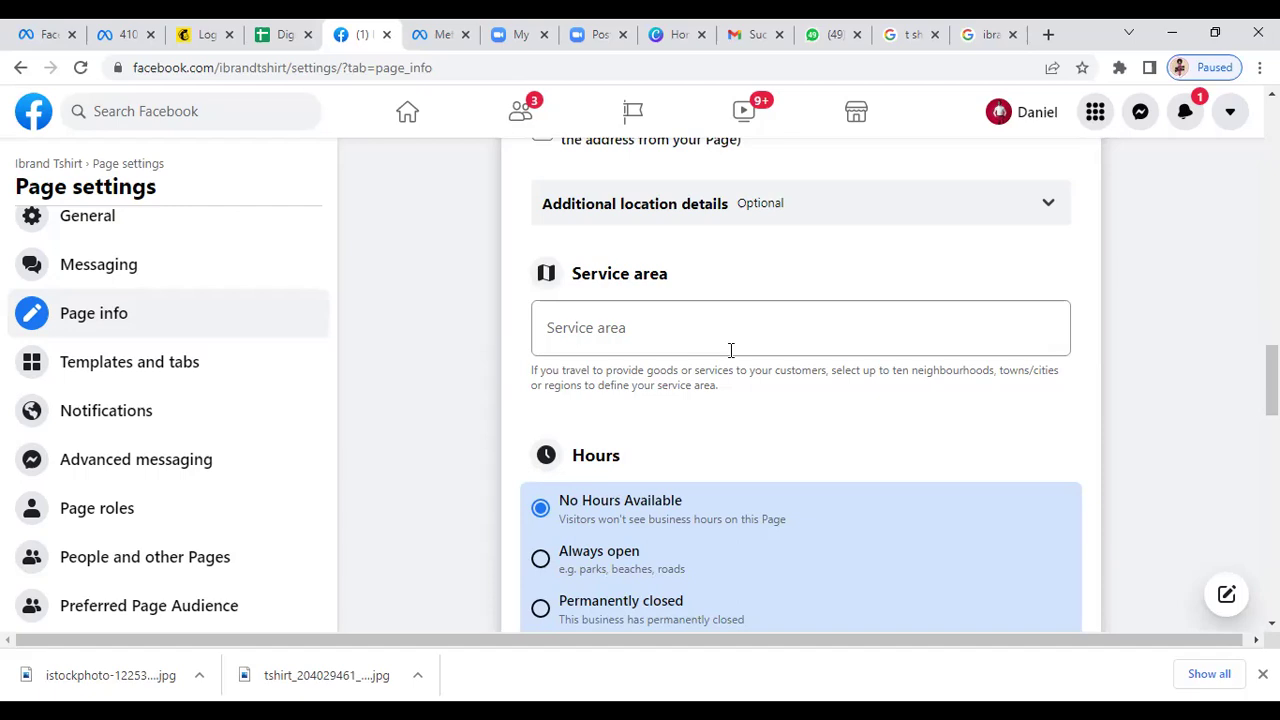
Enter 'Ghana, Cameroon' in the Service area field, fixing the Cameroon misspelling.
left_click(731, 350)
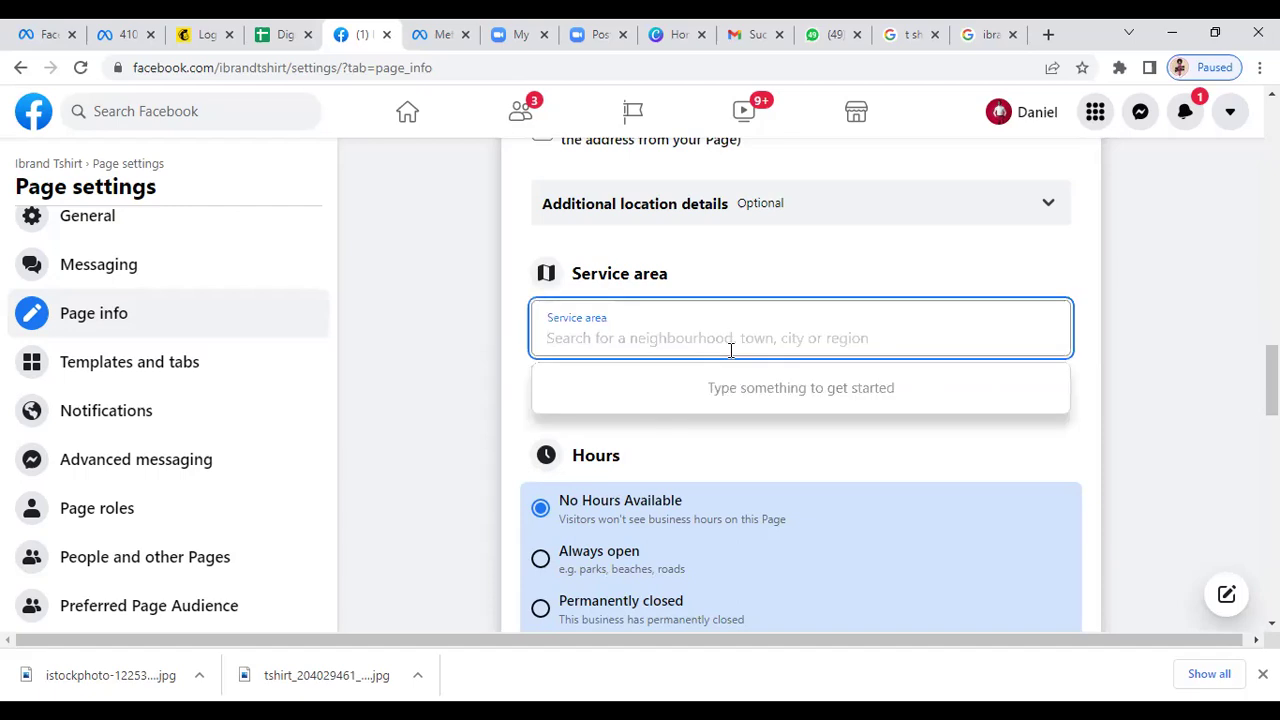
type("Ghana")
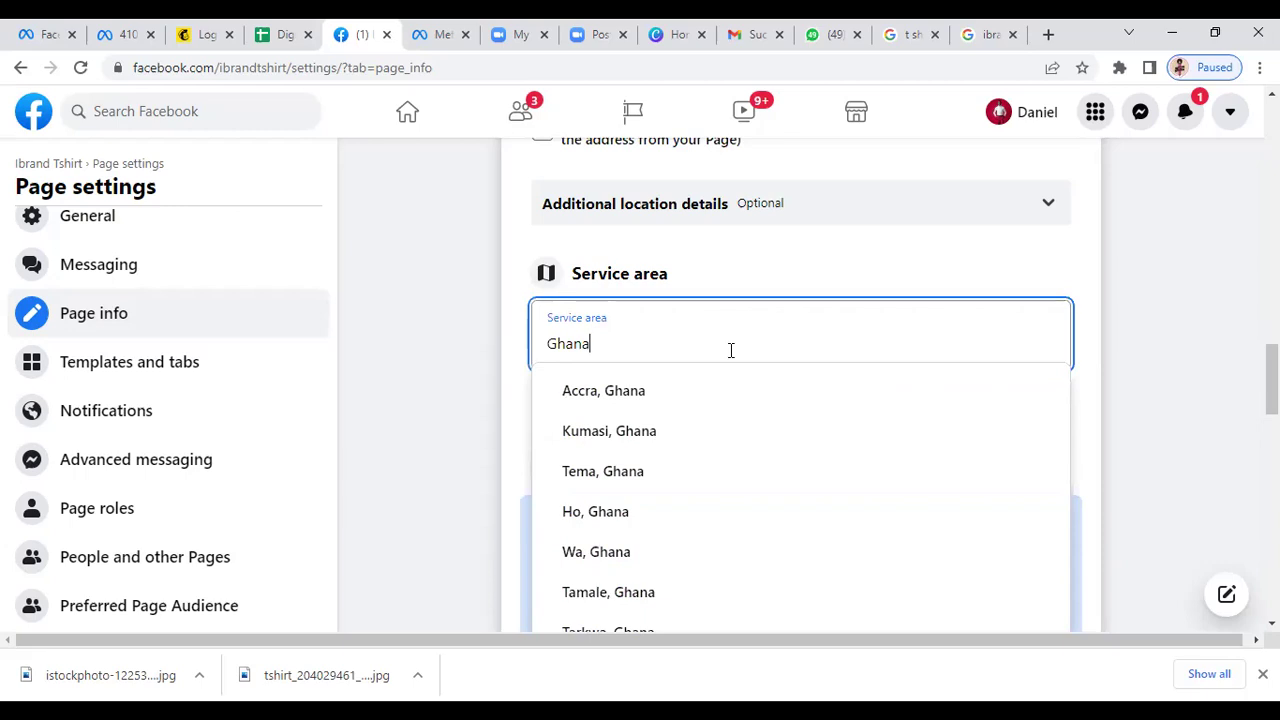
type(", Ca")
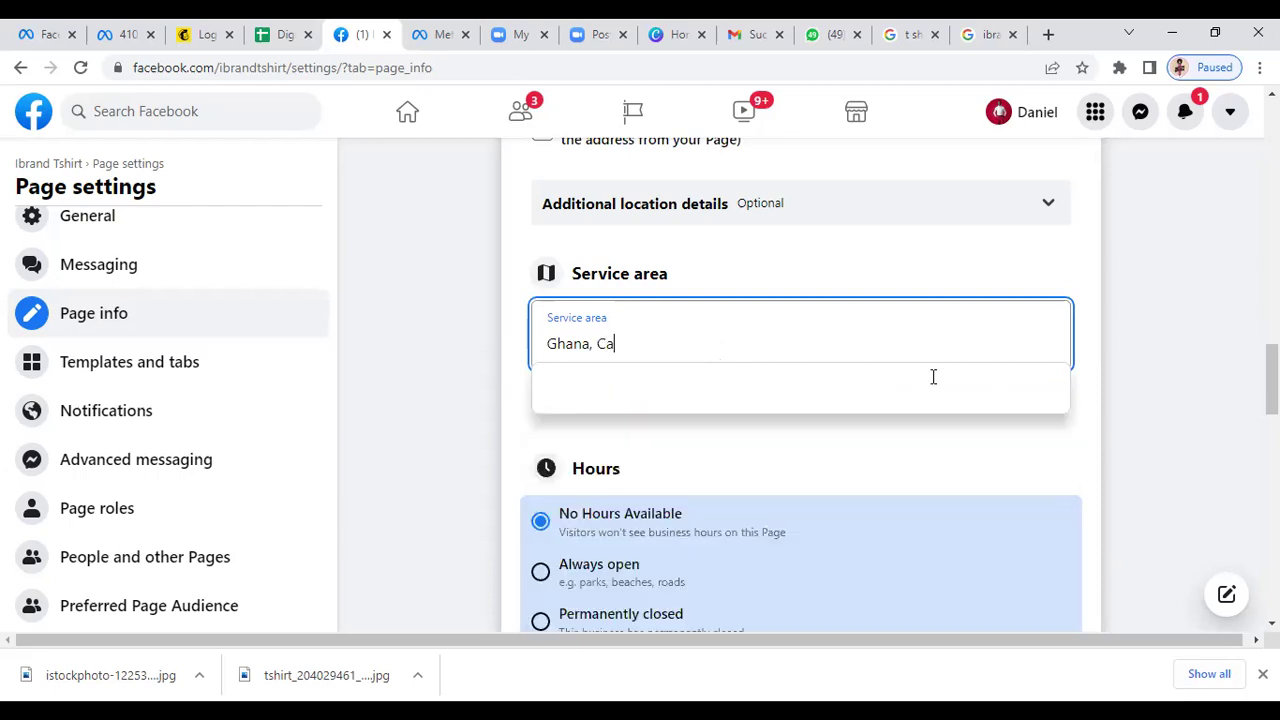
type("merron")
key("BackSpace")
key("BackSpace")
key("BackSpace")
key("BackSpace")
type("oon")
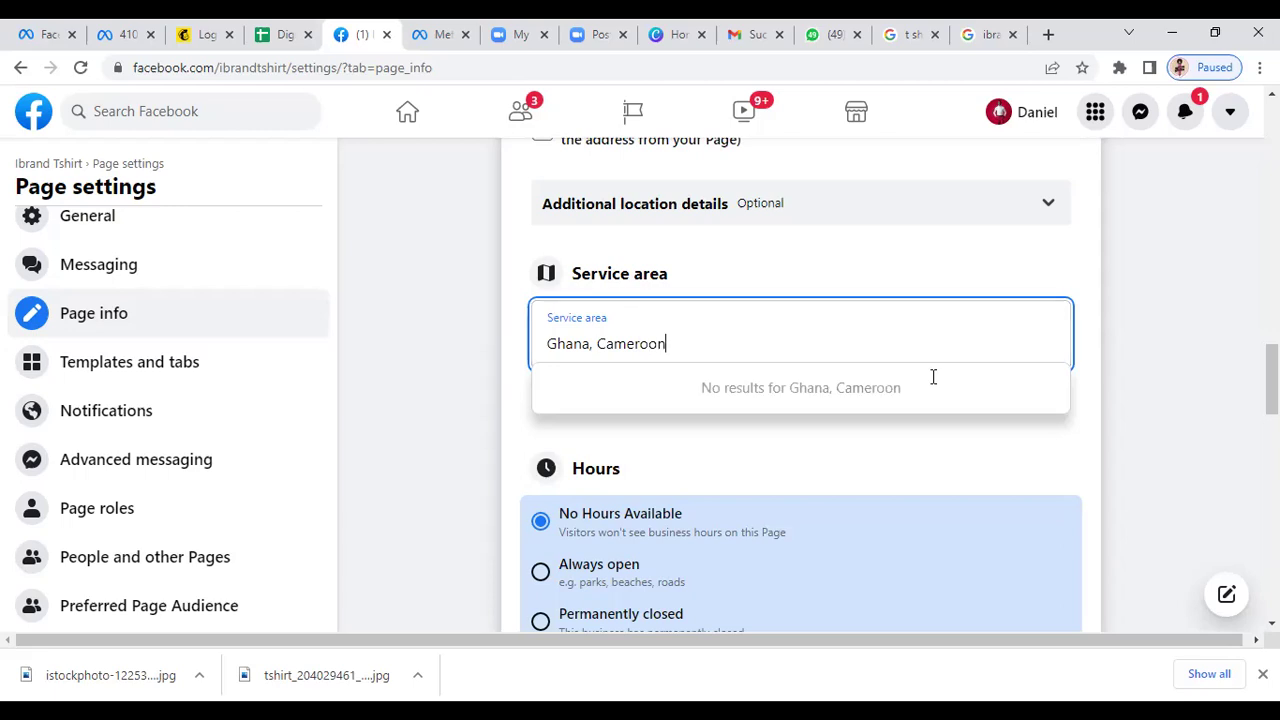
left_click(933, 377)
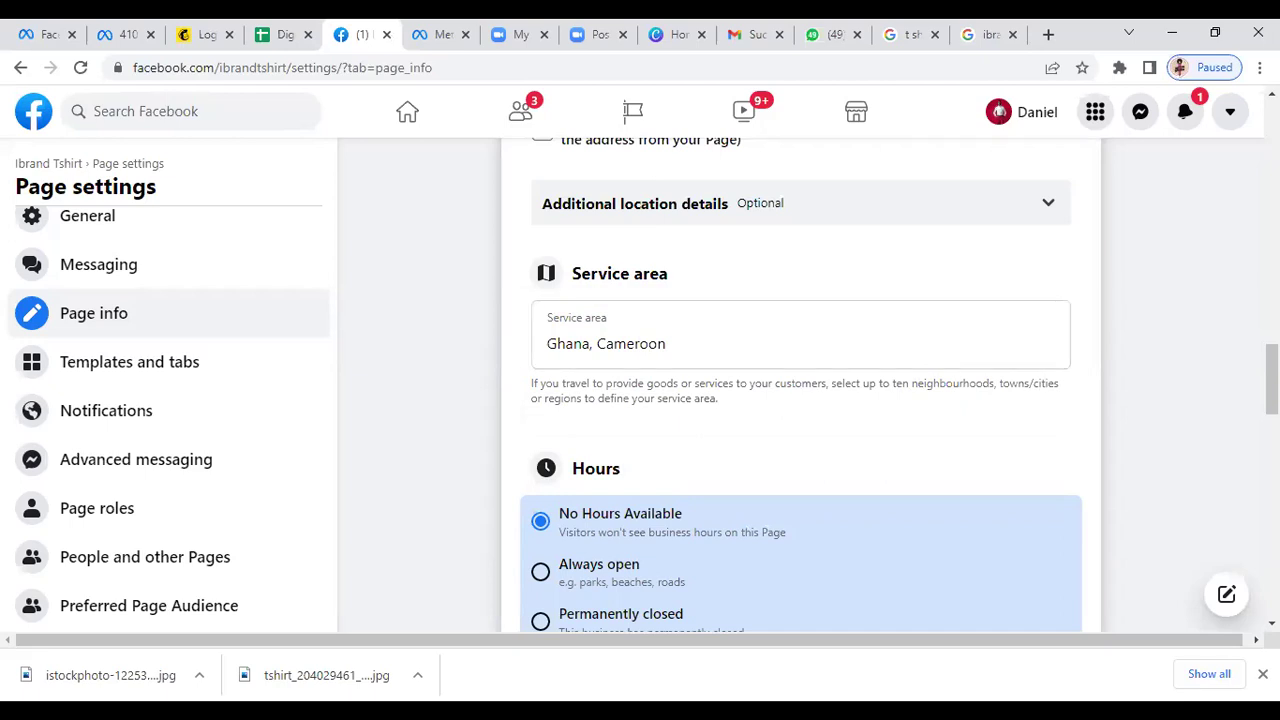
left_click_drag(1272, 378, 1272, 408)
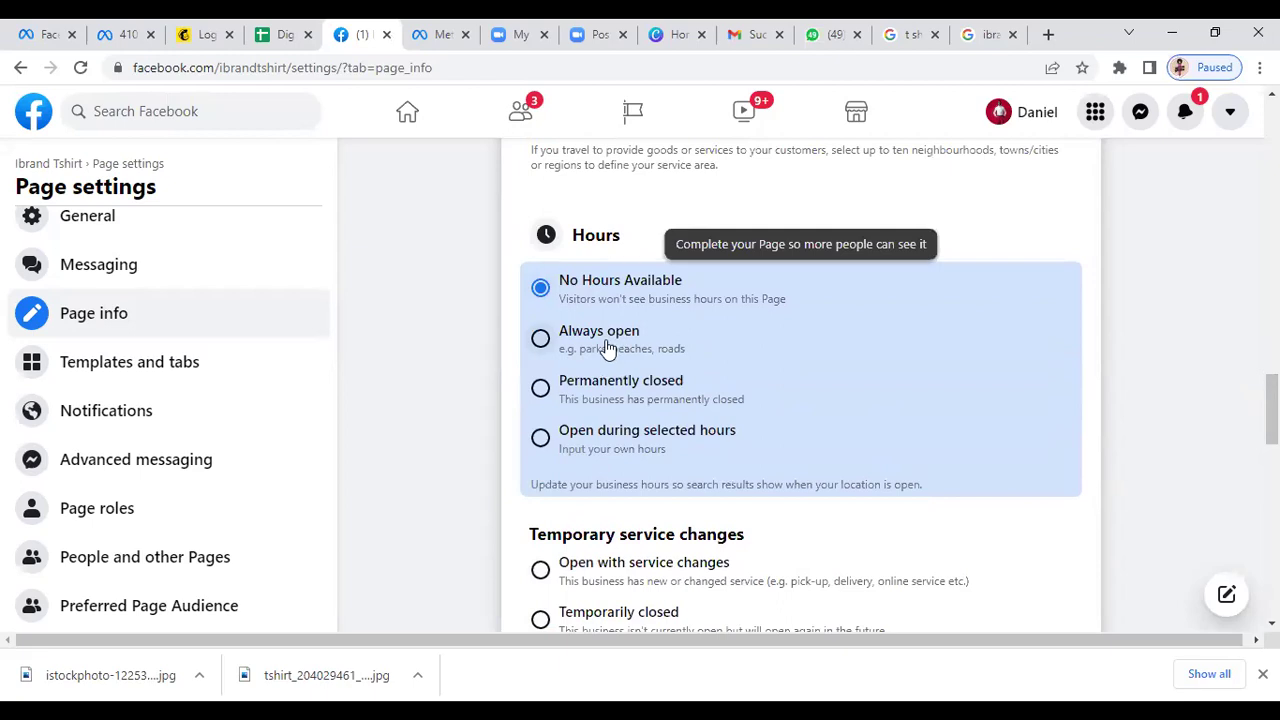
Try Always open, then switch the Page hours to Open during selected hours.
left_click(540, 340)
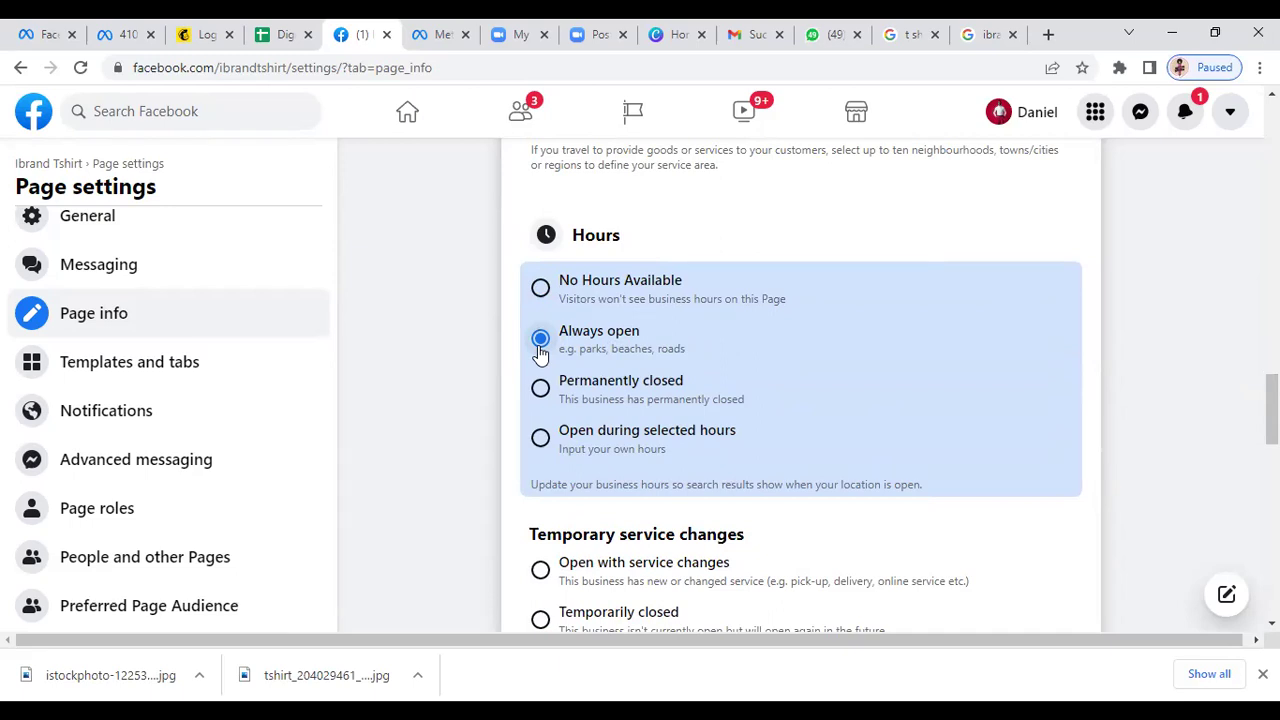
left_click(540, 438)
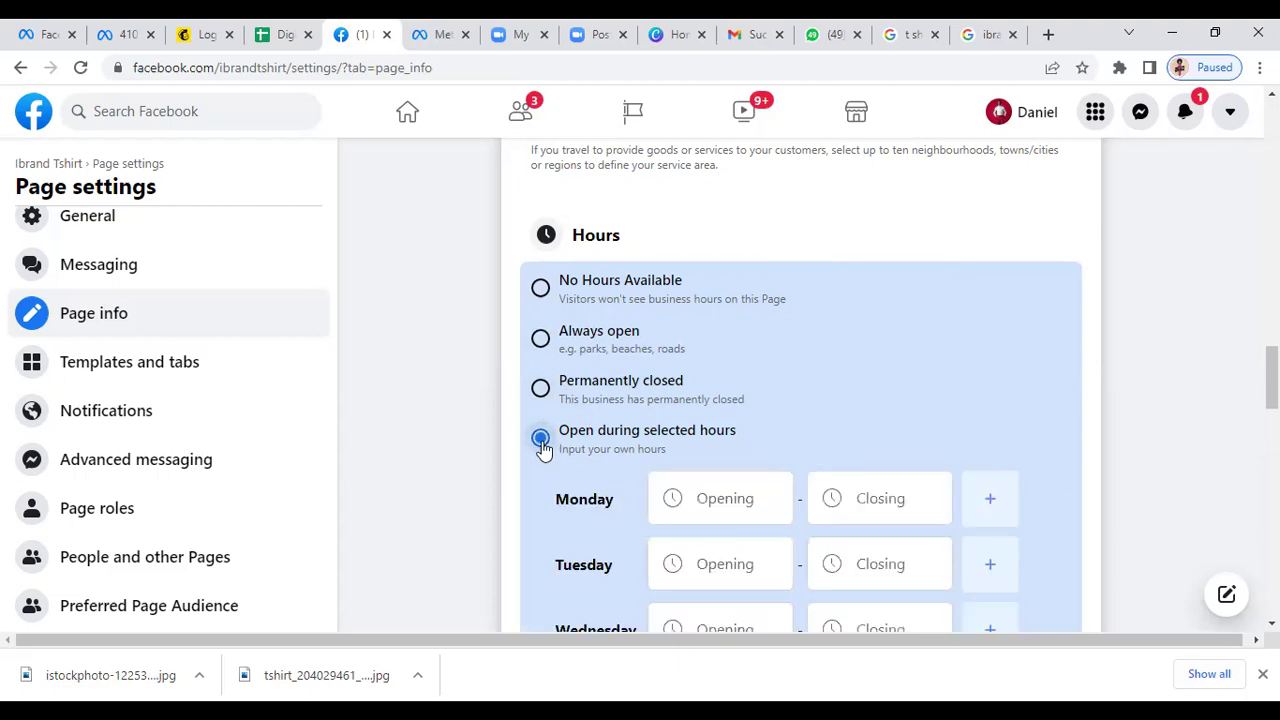
scroll(1272, 380, "down", 1)
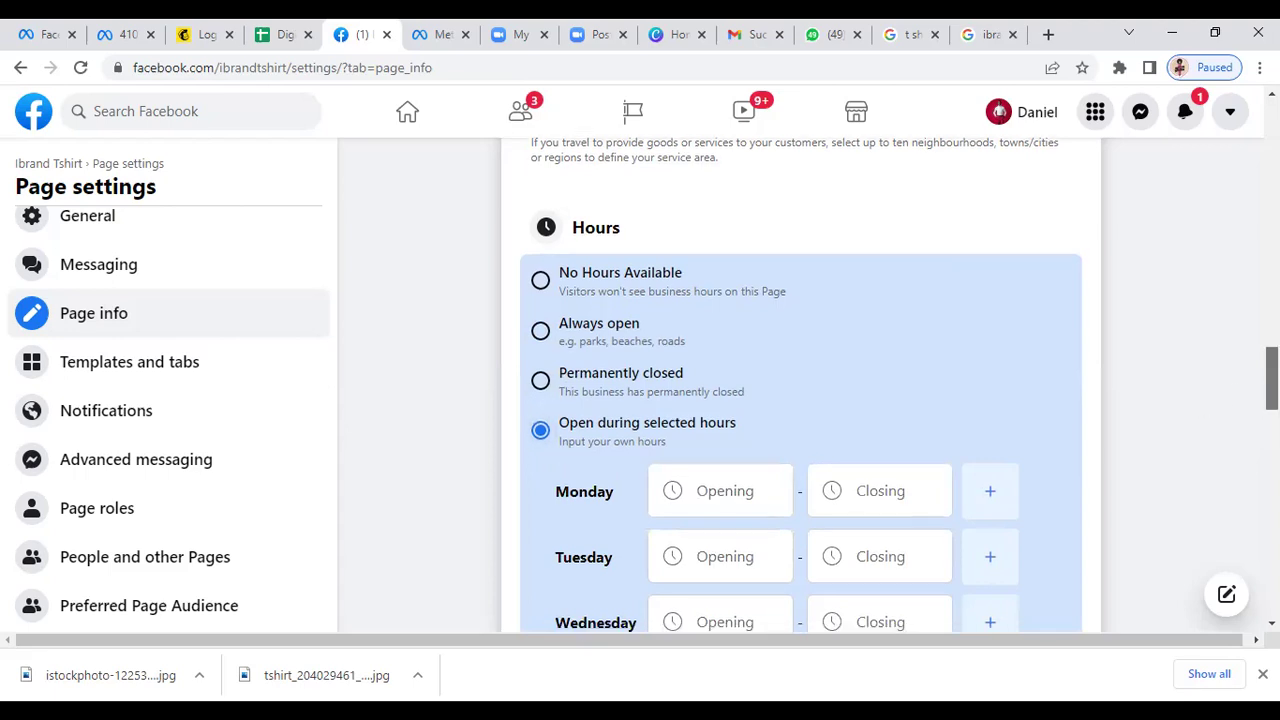
scroll(1272, 380, "down", 2)
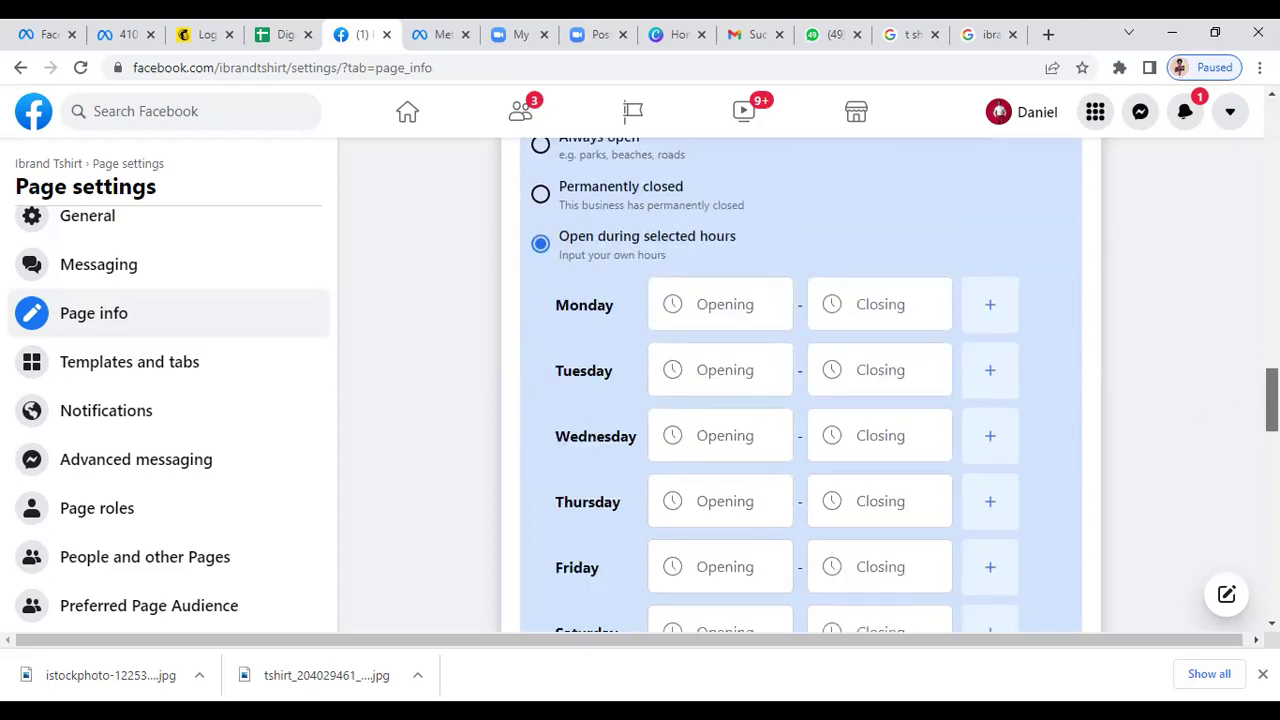
Set Monday's opening and closing times both to 08:00.
left_click(710, 273)
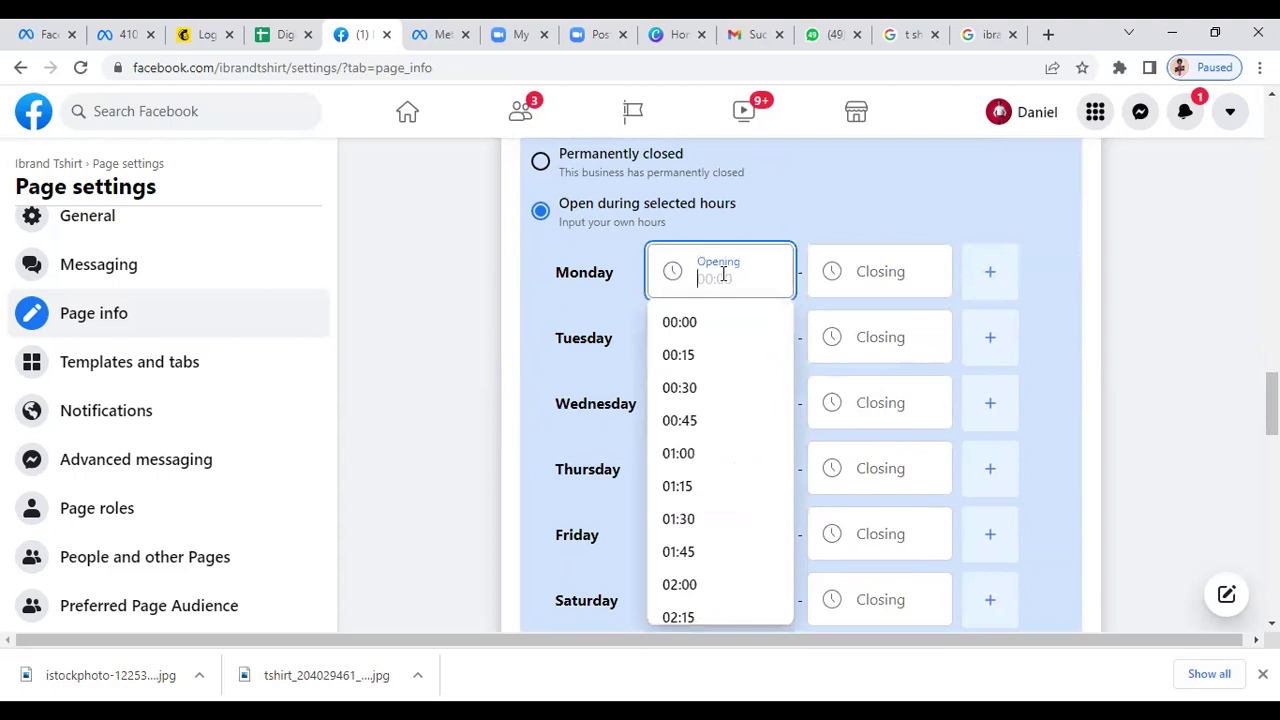
type("8")
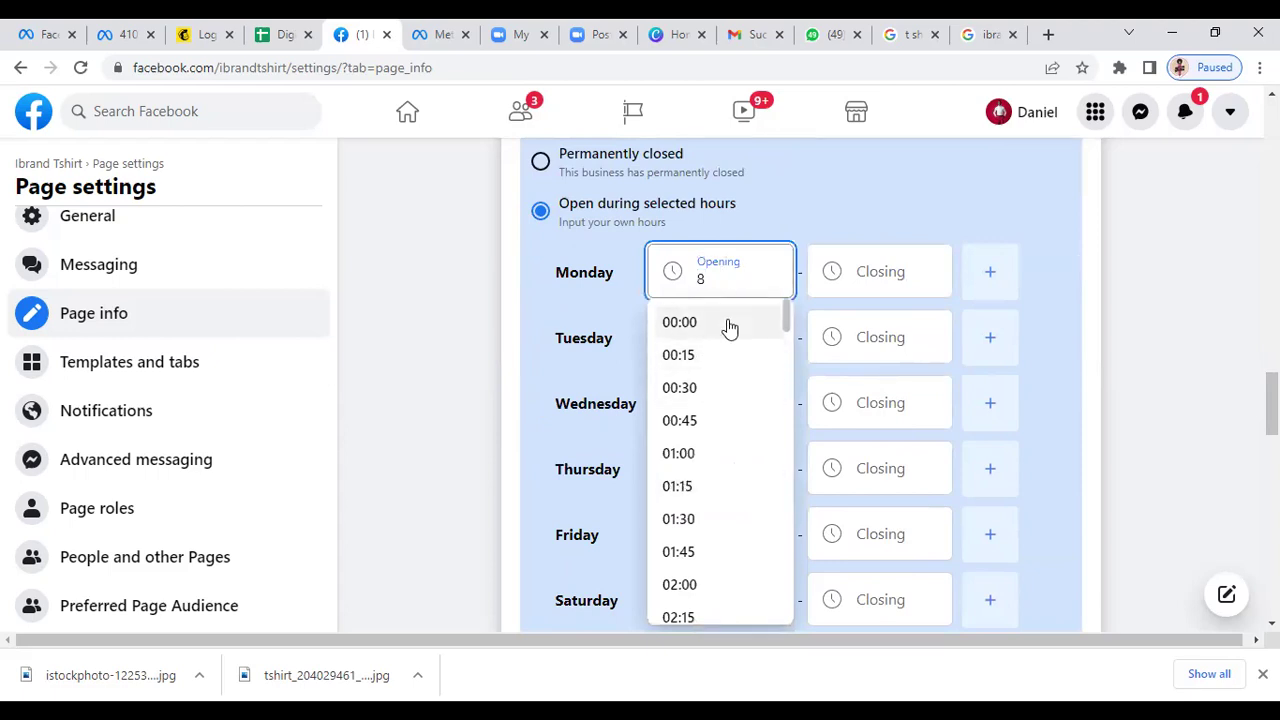
type(":00")
left_click_drag(785, 356, 789, 423)
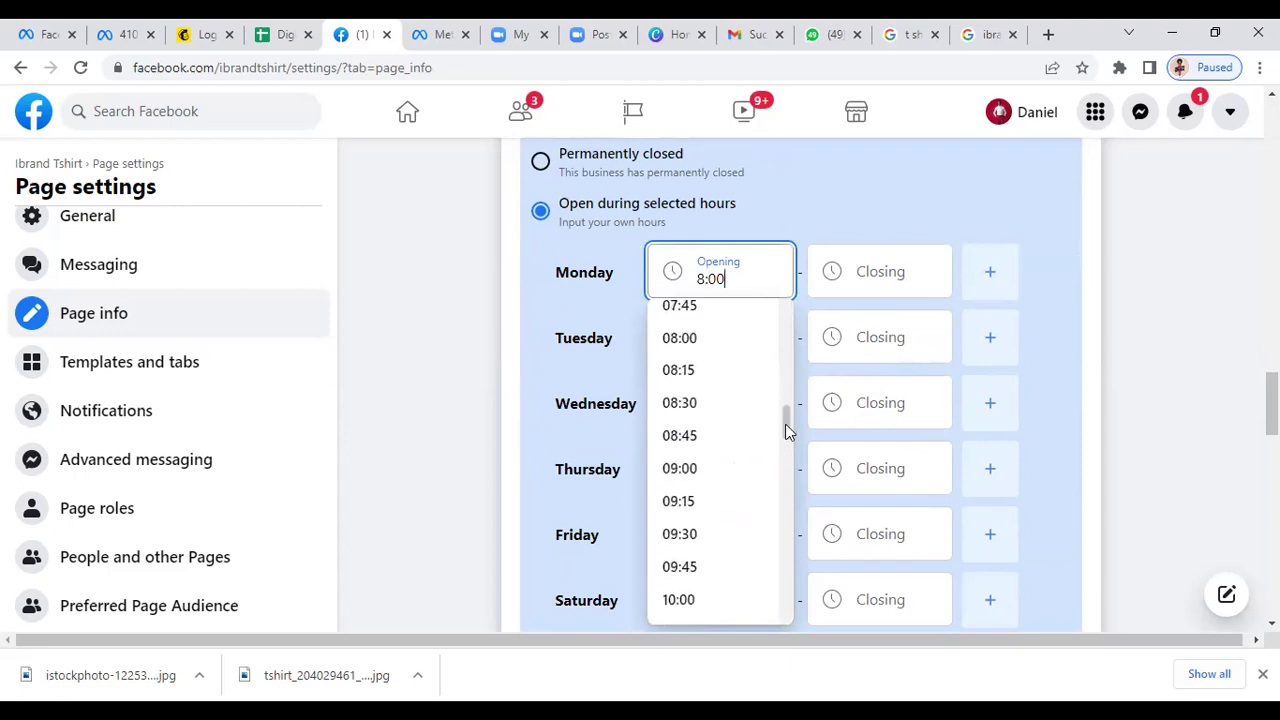
left_click(912, 269)
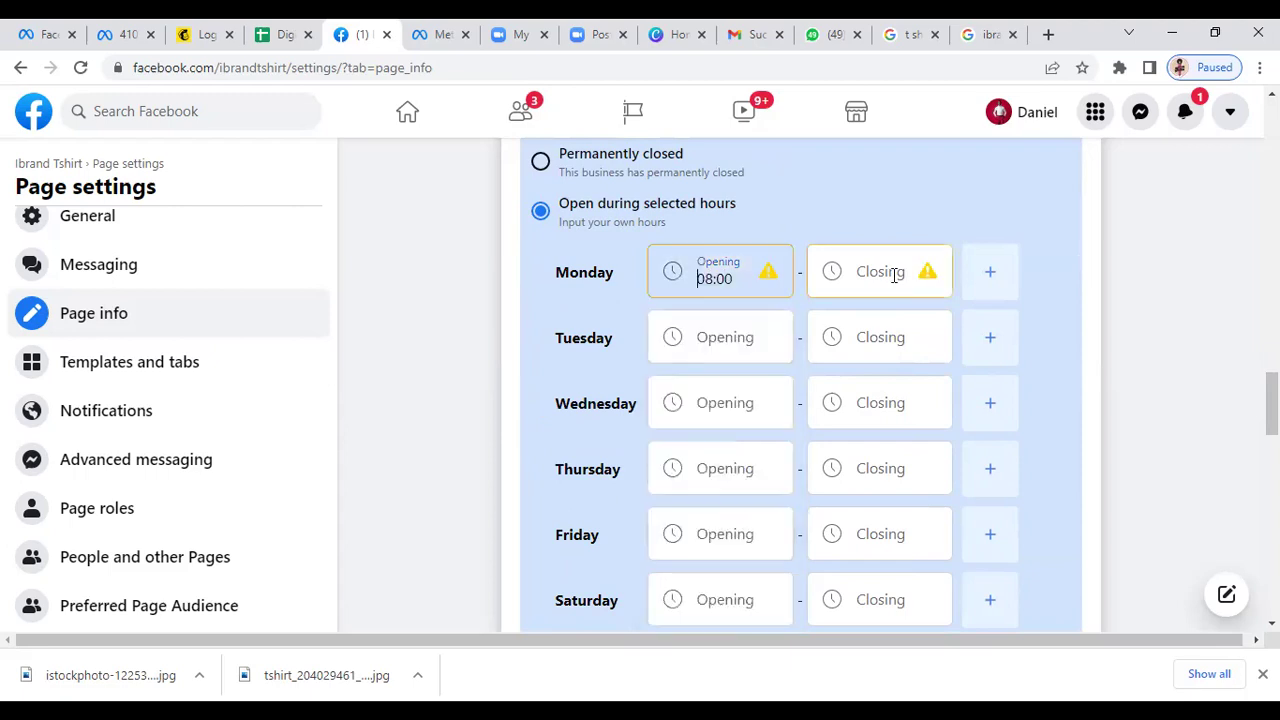
left_click(863, 288)
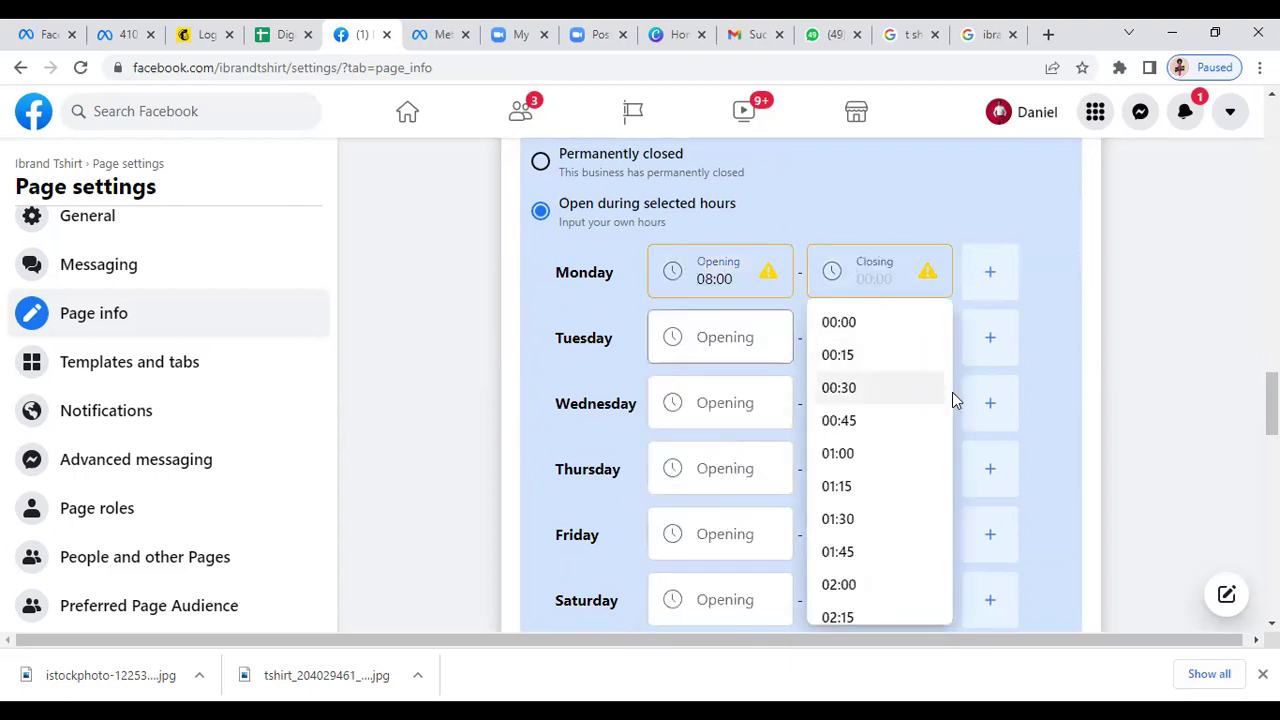
type("9:")
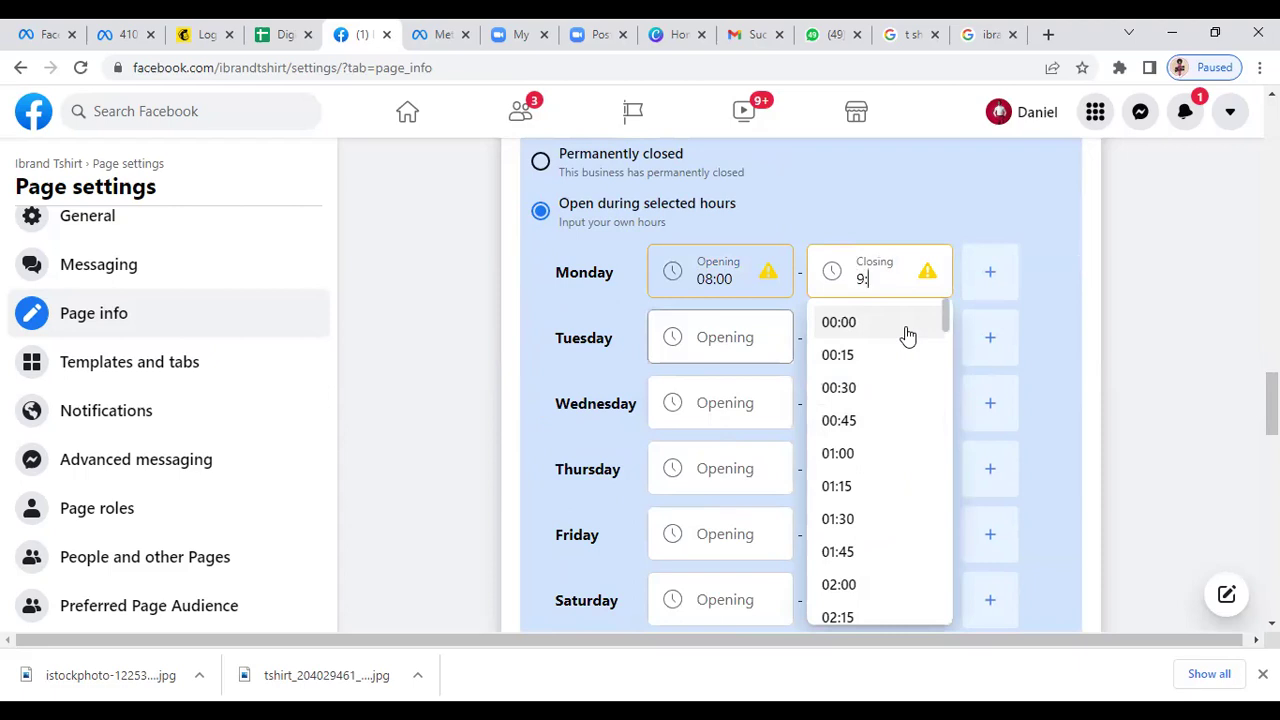
key("BackSpace")
type("8:00")
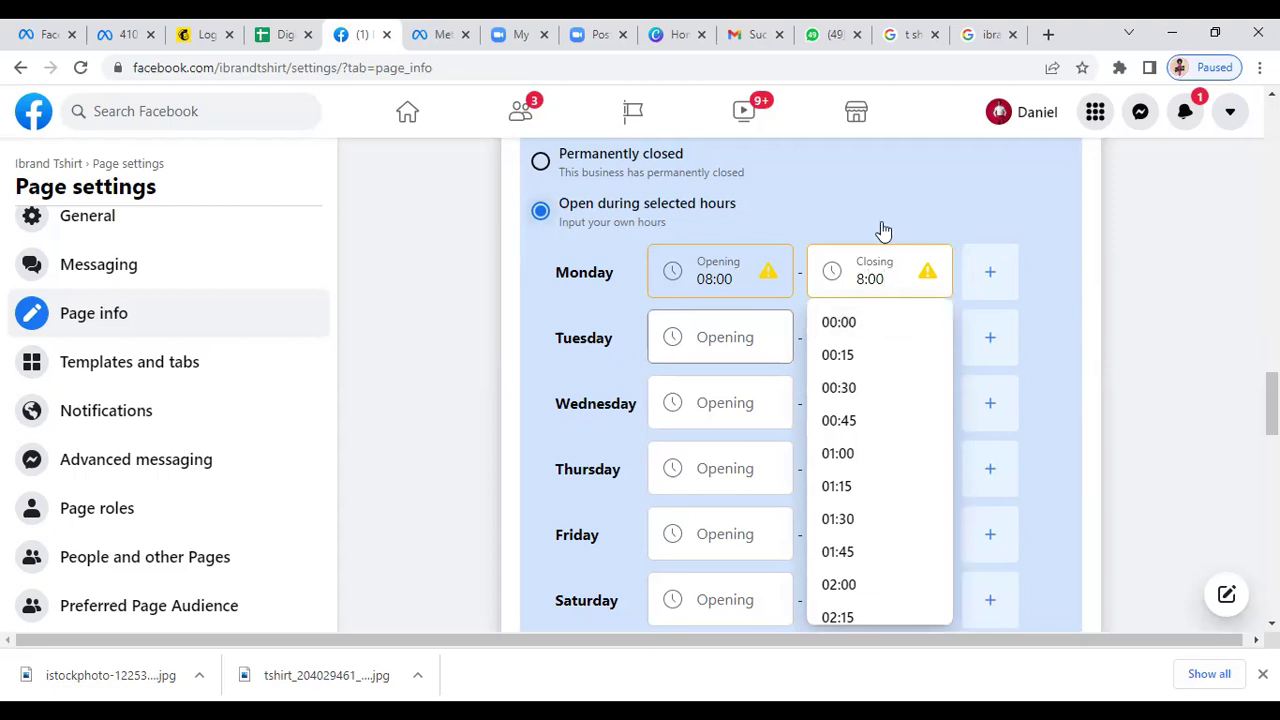
left_click(883, 231)
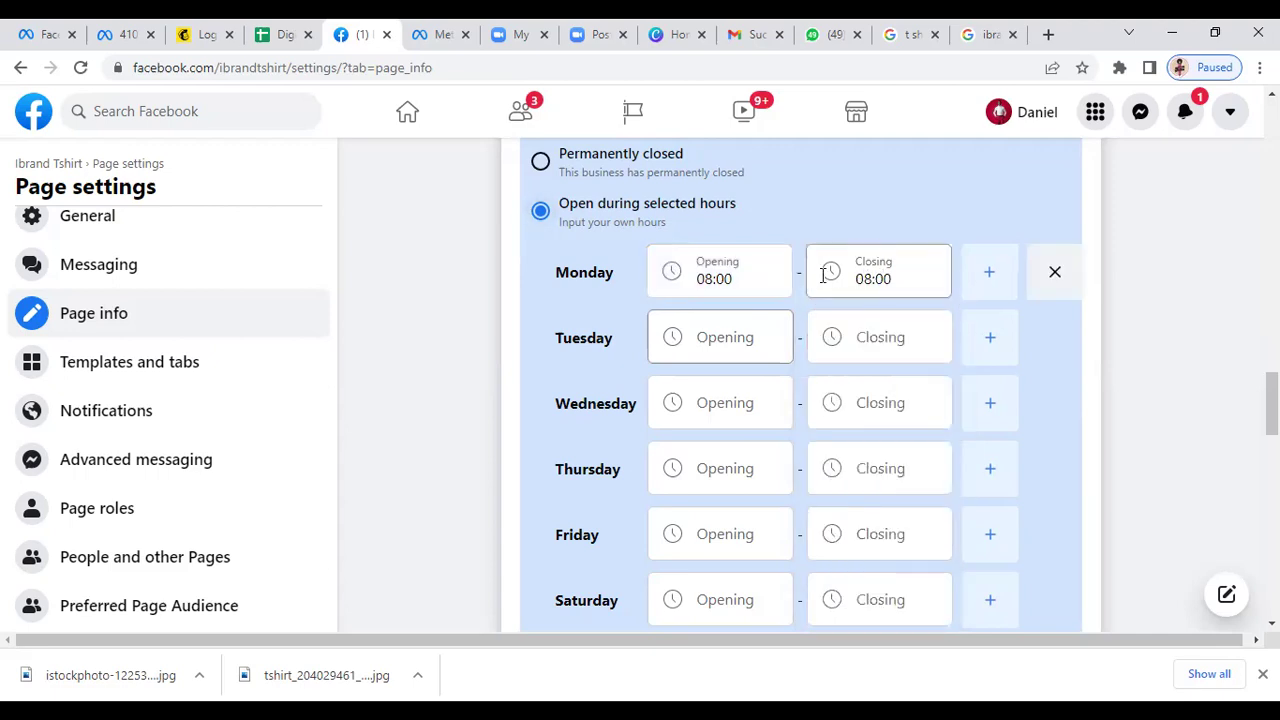
key("Tab")
left_click(706, 337)
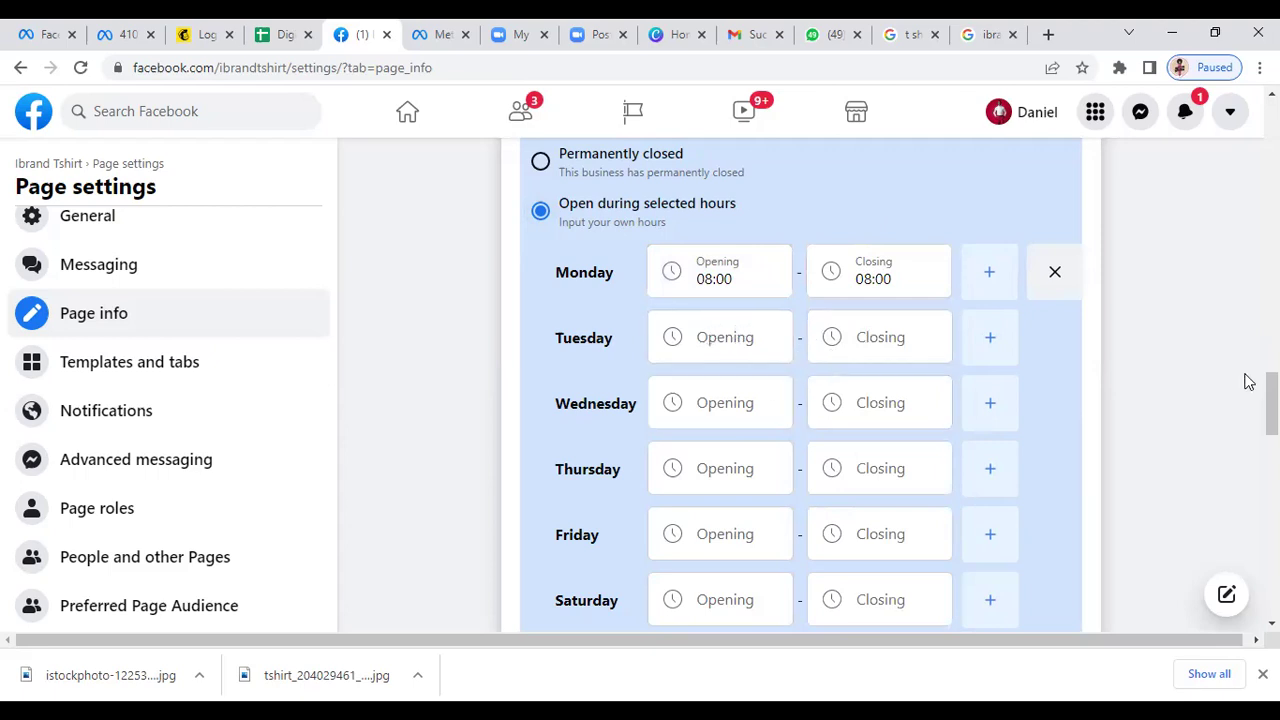
scroll(629, 463, "up", 3)
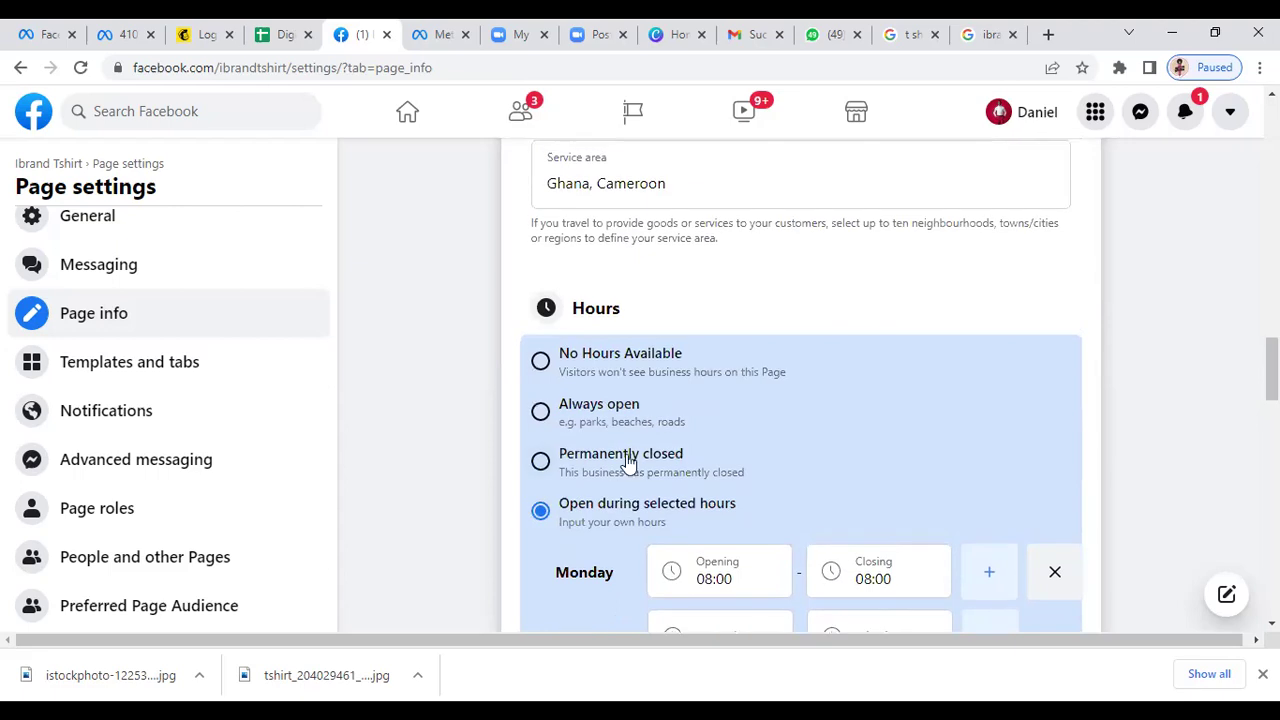
Set the Page hours to Always open, then scroll down to the empty Privacy Policy, Impressum and Products fields.
left_click(561, 419)
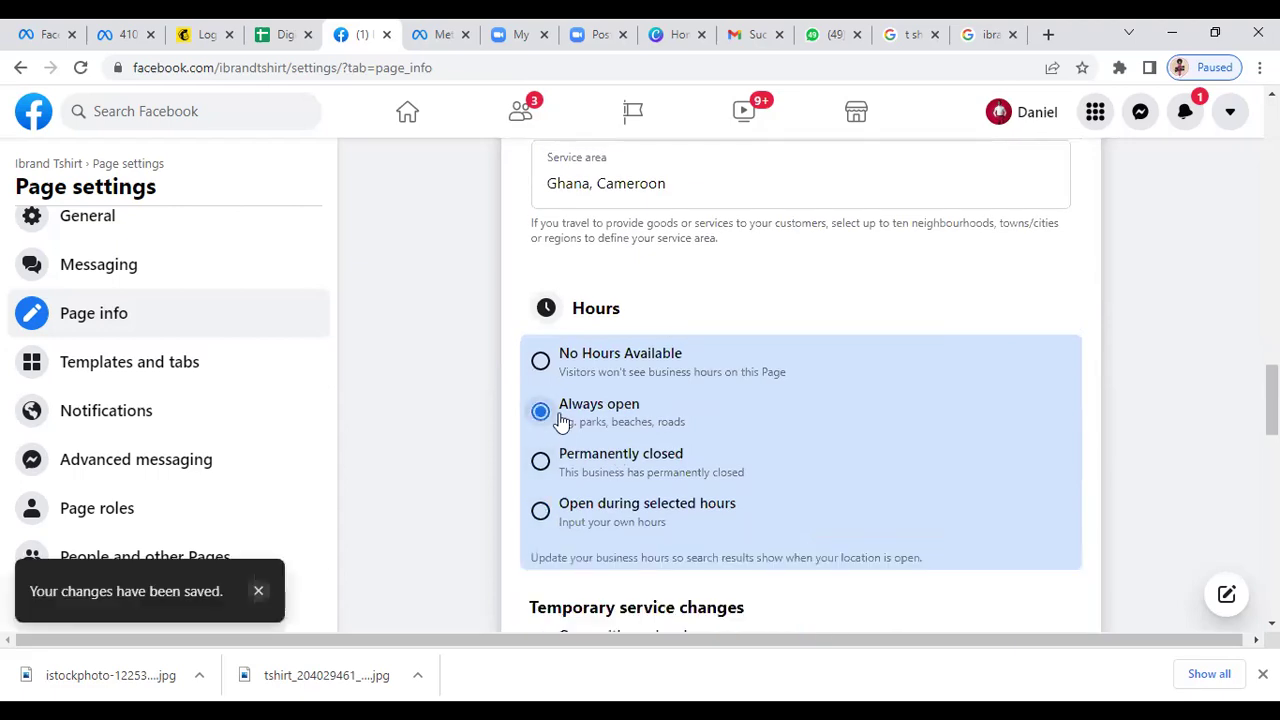
scroll(1118, 395, "down", 4)
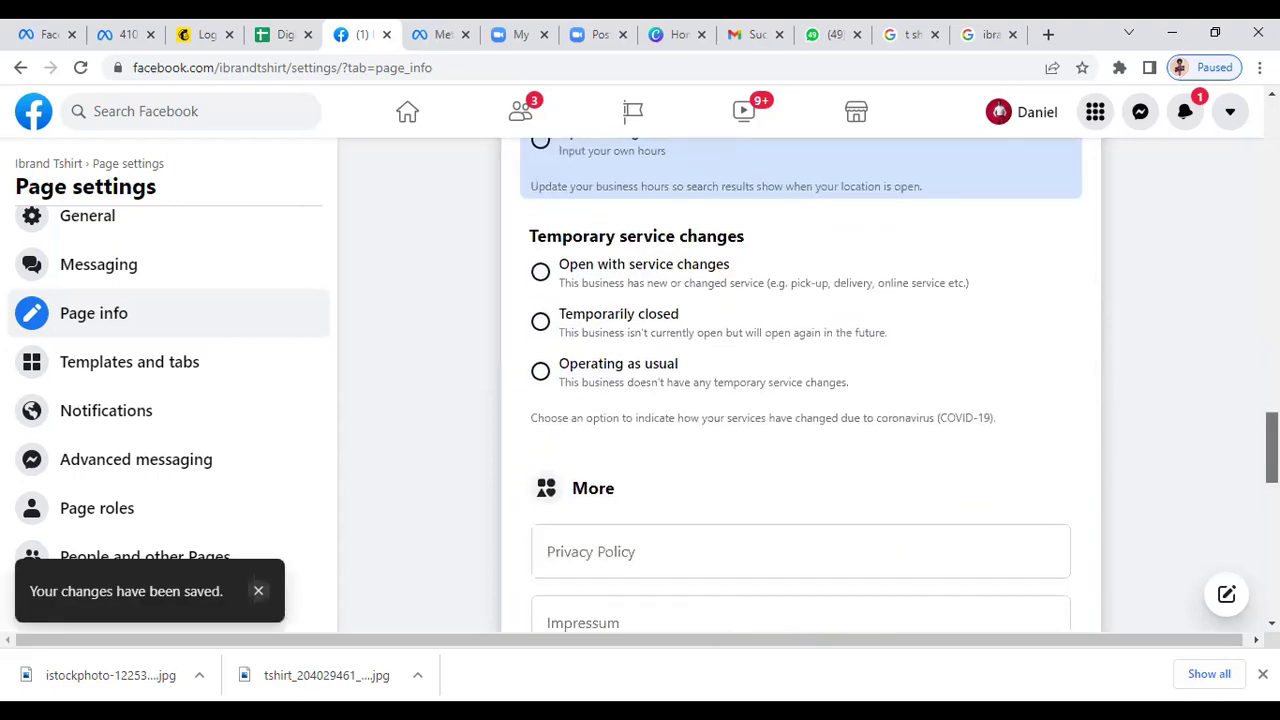
scroll(800, 400, "down", 1)
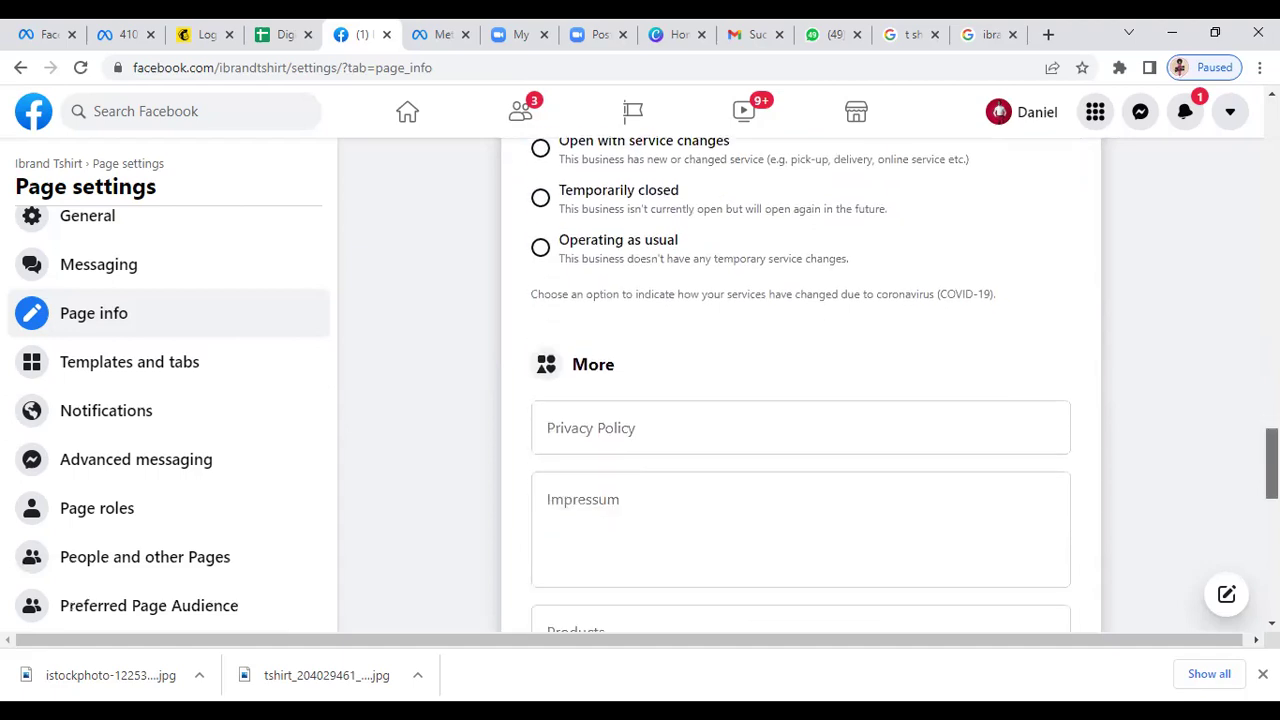
scroll(800, 400, "up", 1)
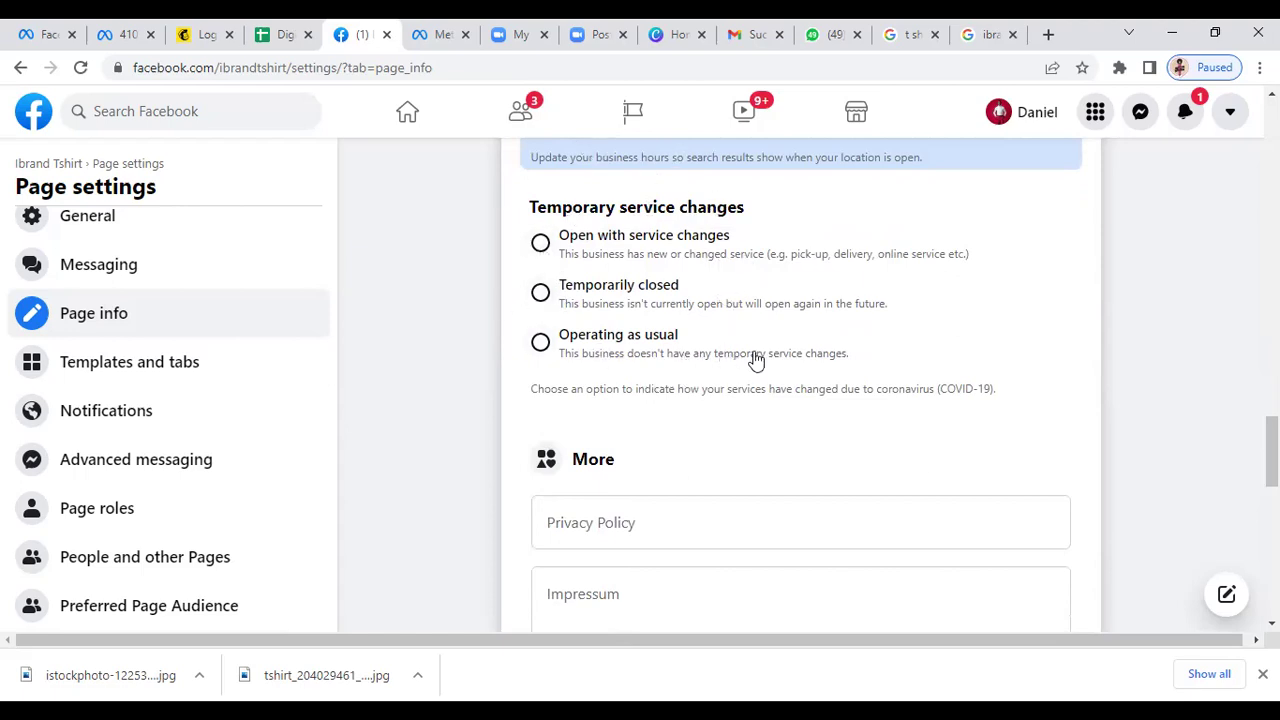
scroll(757, 383, "down", 2)
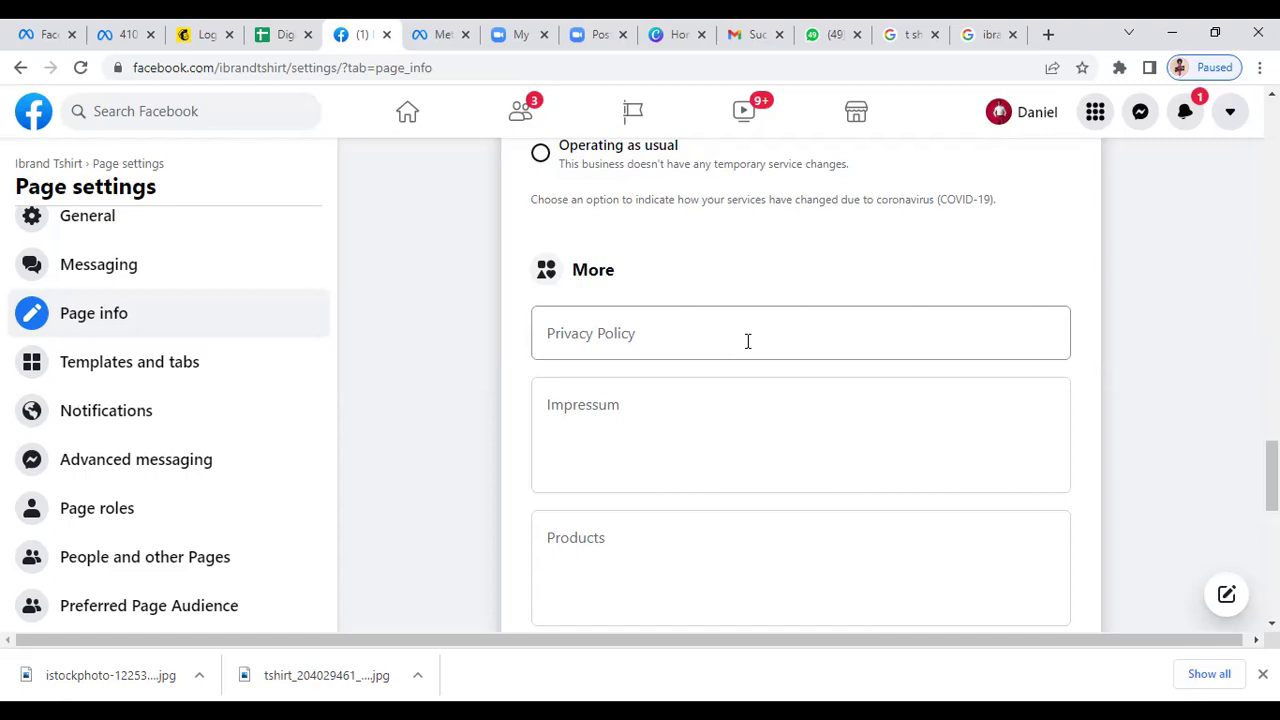
left_click(747, 341)
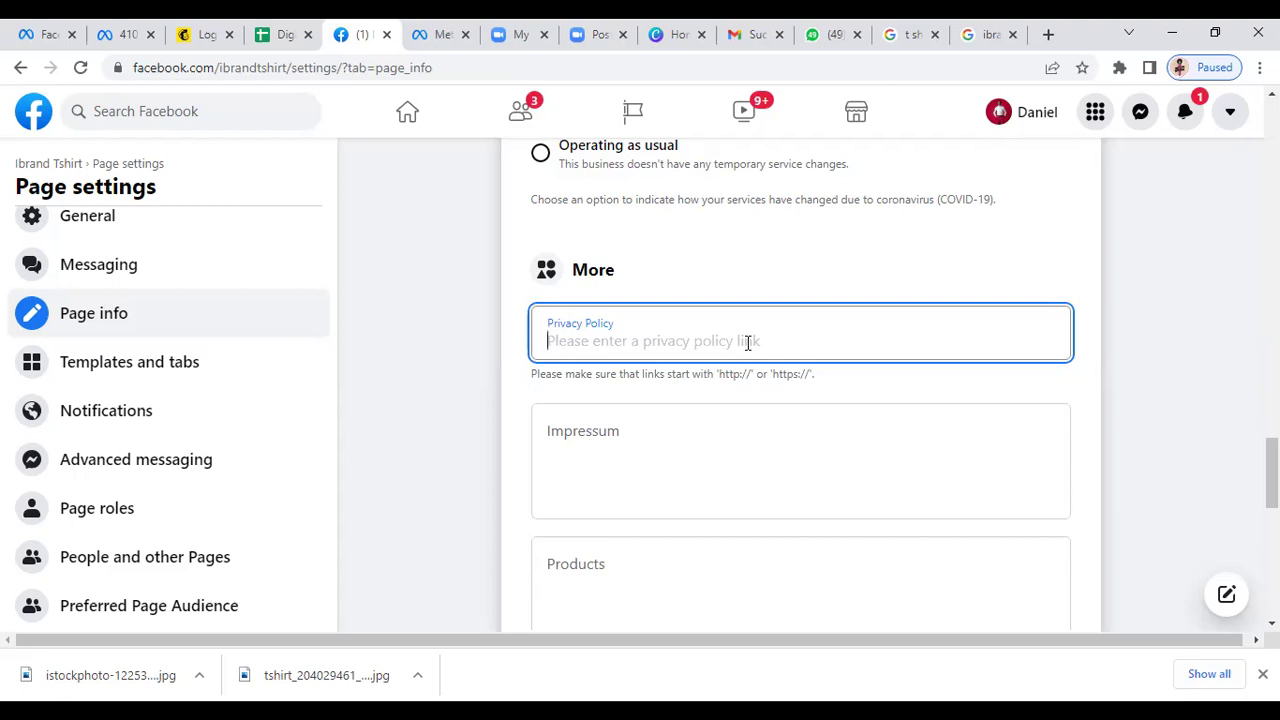
type("htt")
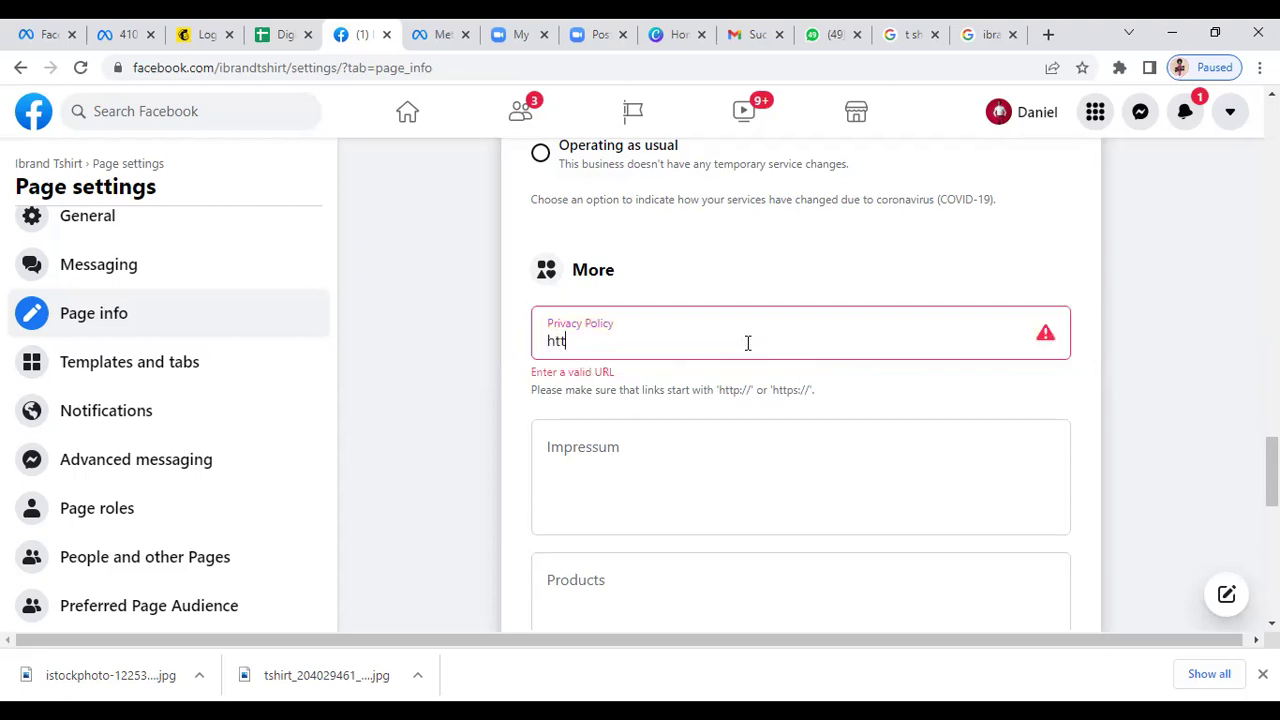
type("pp")
key("BackSpace")
type("//")
key("BackSpace")
key("BackSpace")
type("s//")
key("BackSpace")
key("BackSpace")
key("BackSpace")
key("BackSpace")
key("BackSpace")
key("BackSpace")
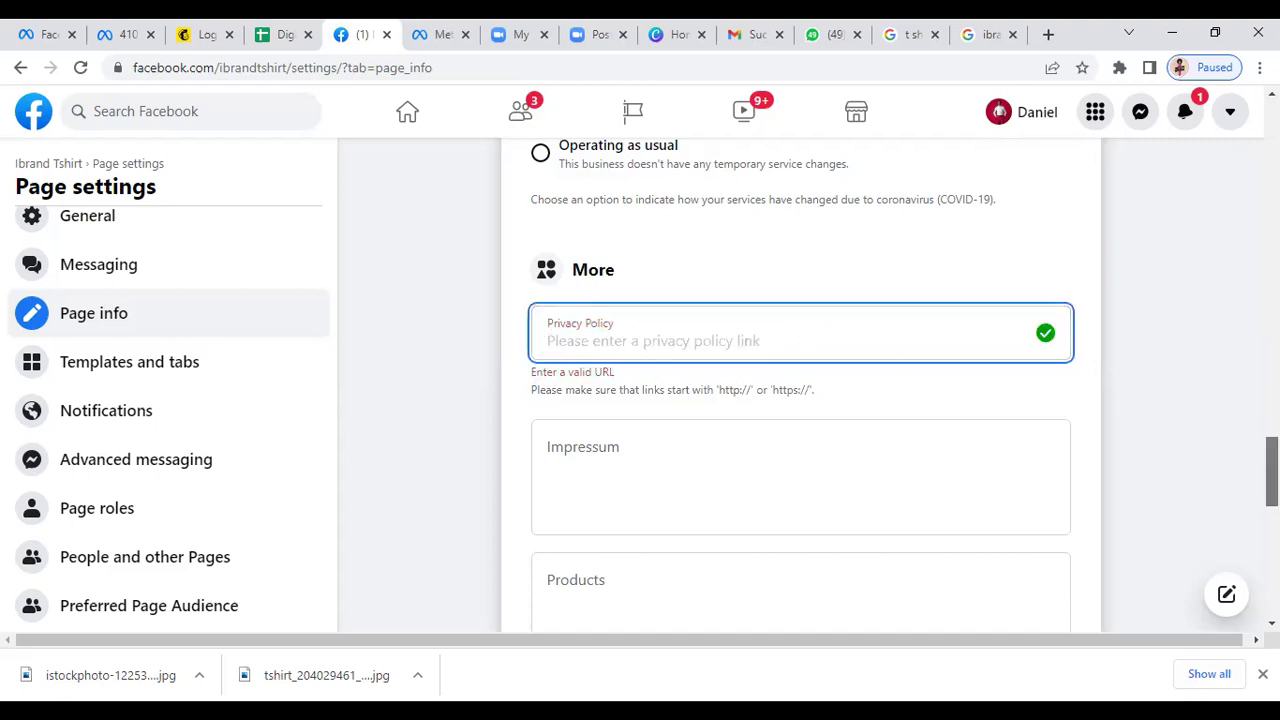
scroll(800, 400, "down", 5)
scroll(800, 400, "down", 4)
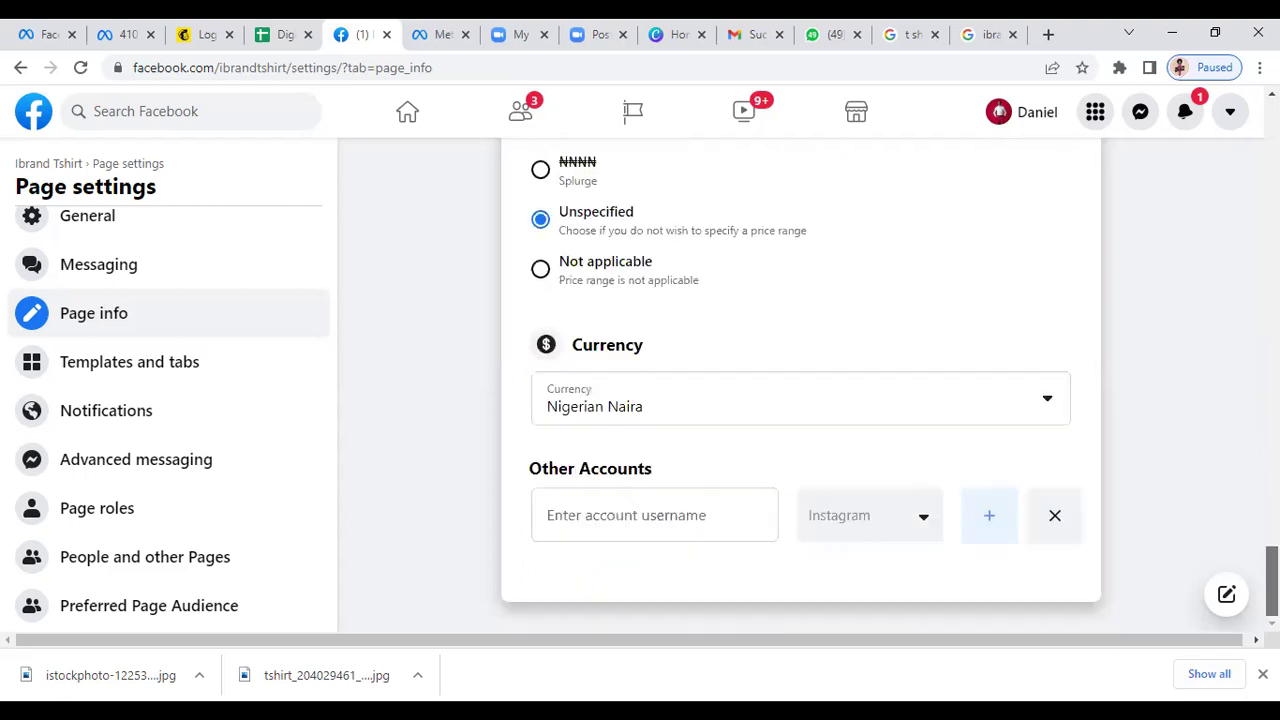
scroll(800, 400, "up", 8)
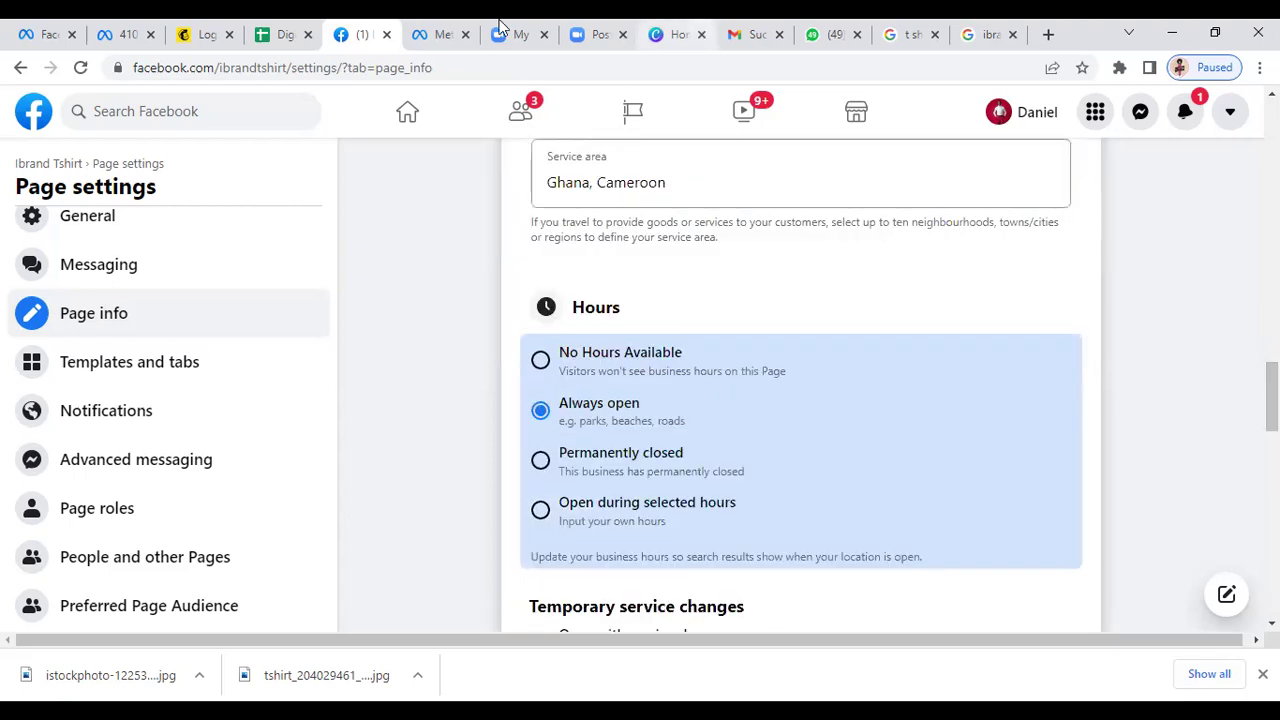
Load facebook.com in the Zoom page's tab and switch to the new Facebook tab.
left_click(596, 38)
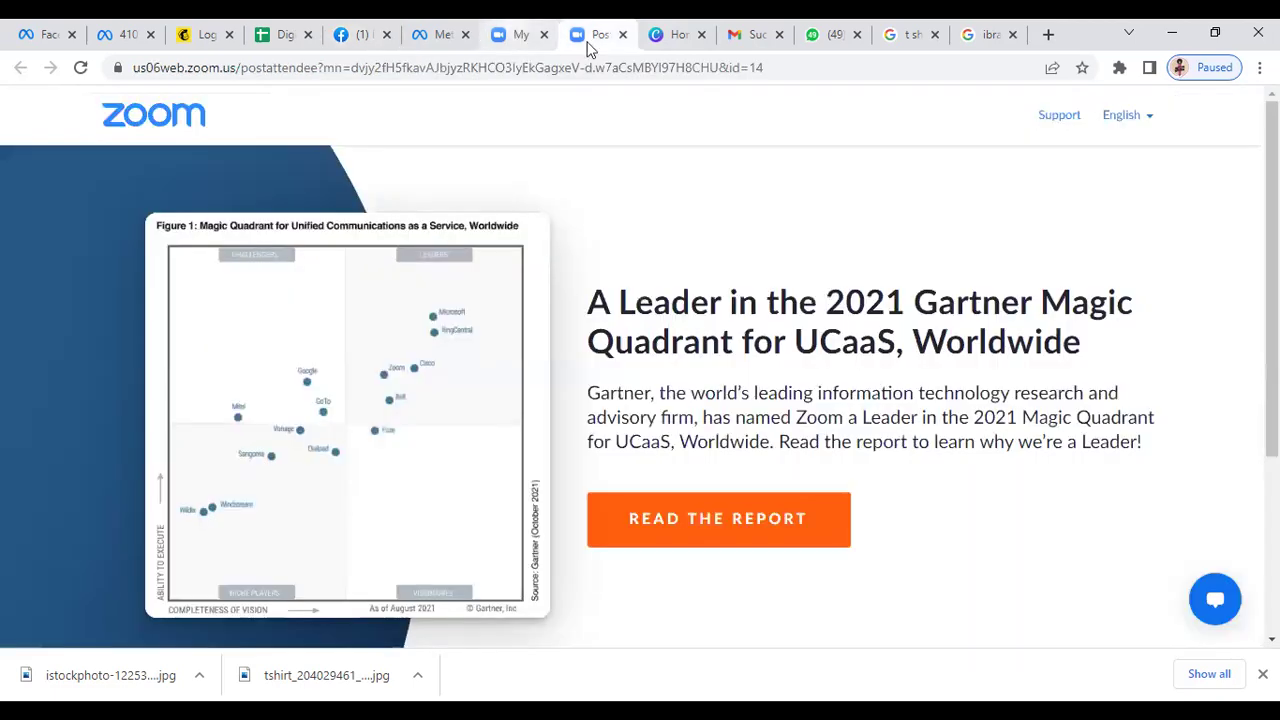
left_click(578, 66)
type("face")
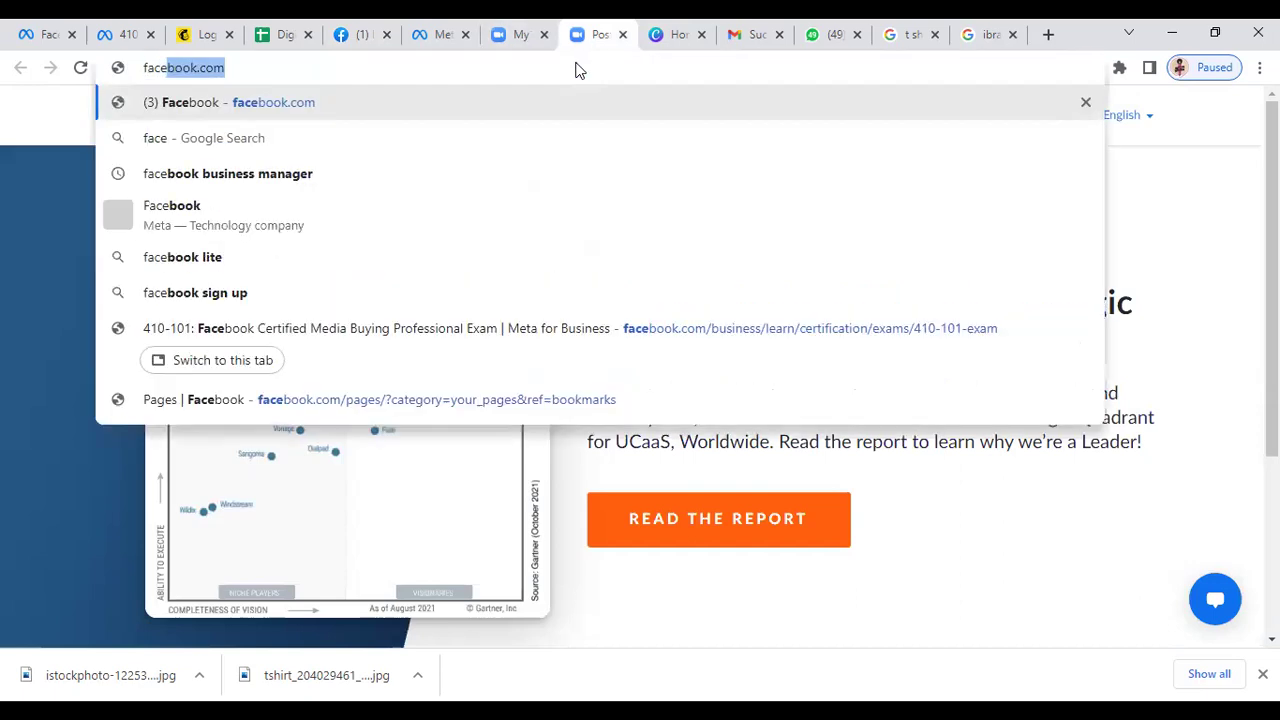
key("Return")
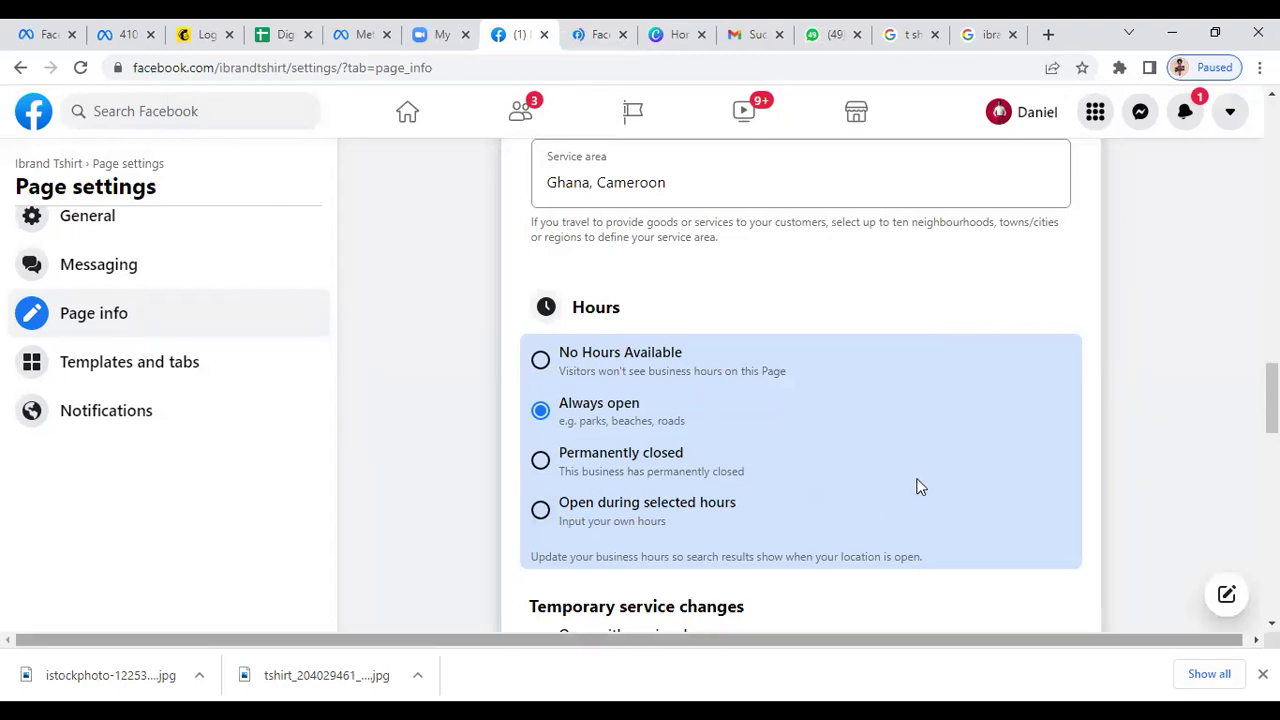
left_click(583, 25)
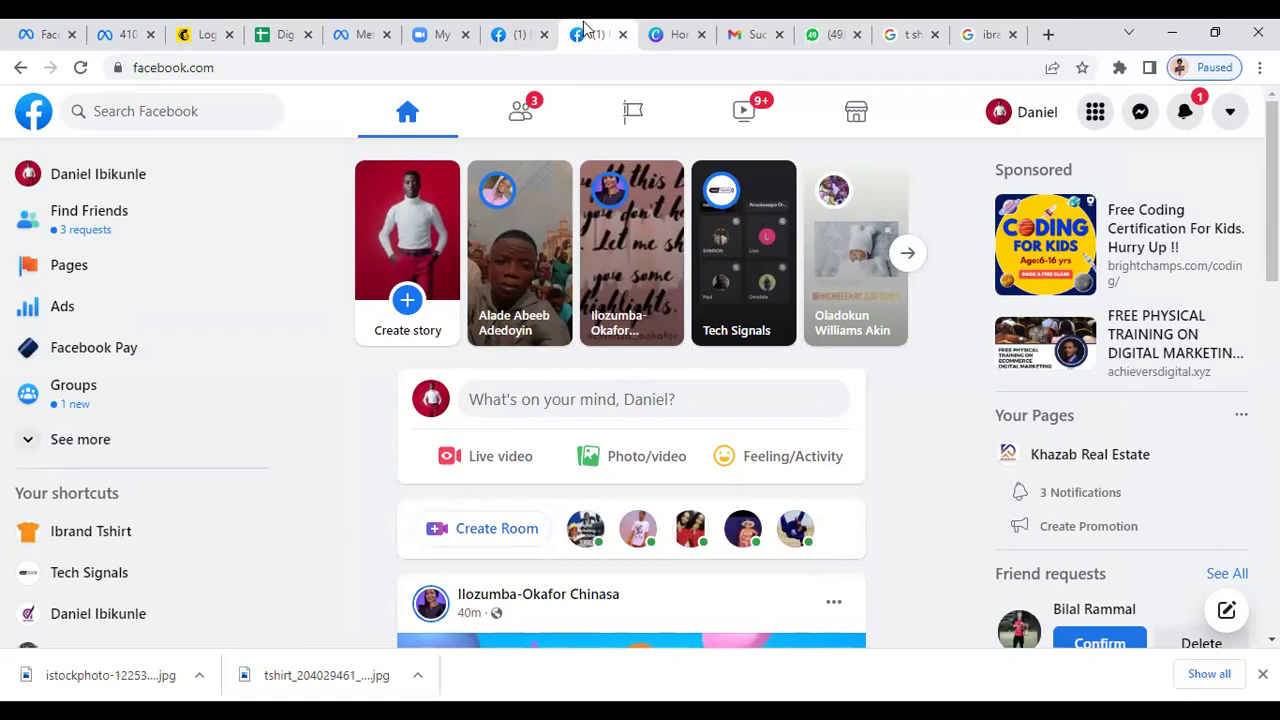
left_click(513, 32)
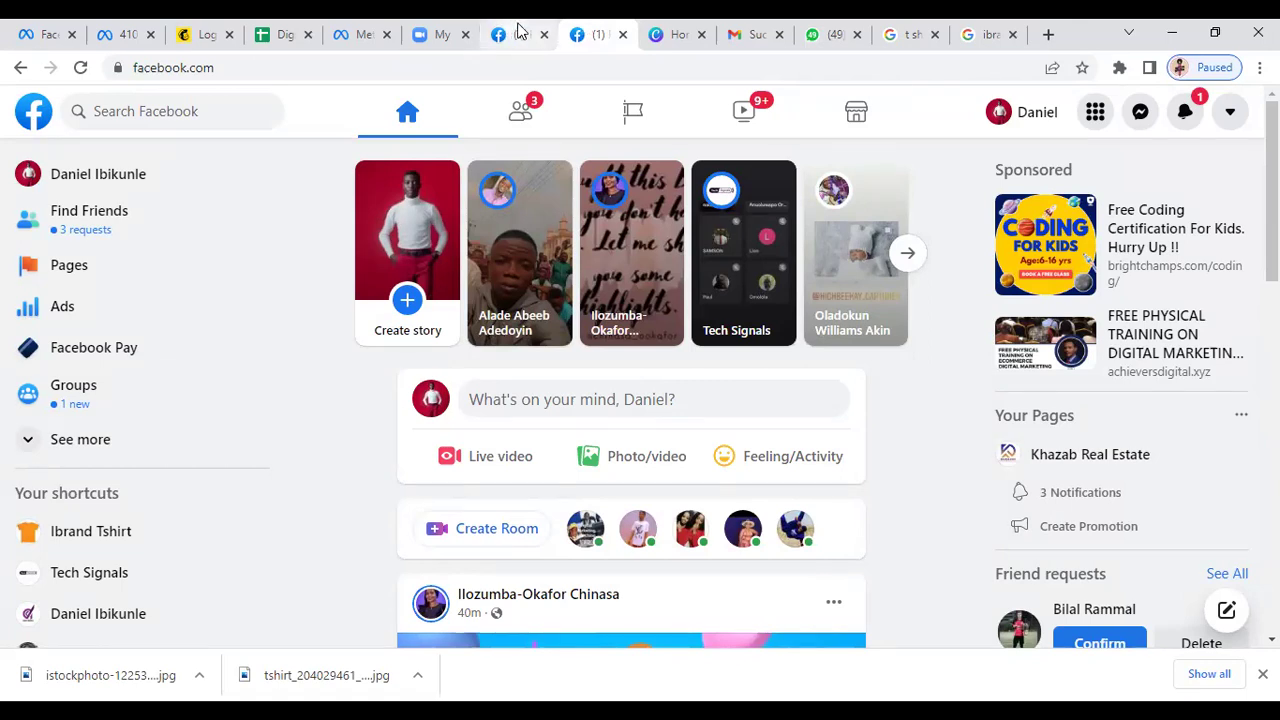
key("ctrl+Tab")
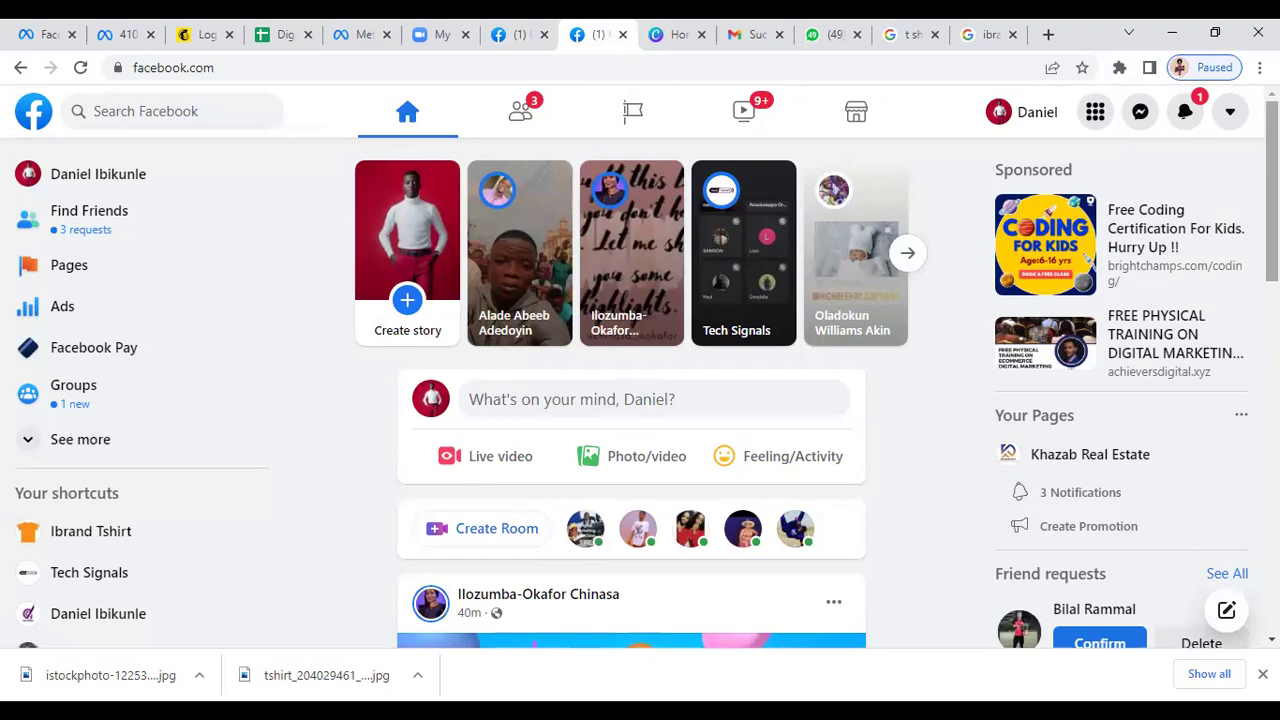
left_click_drag(1272, 191, 1272, 542)
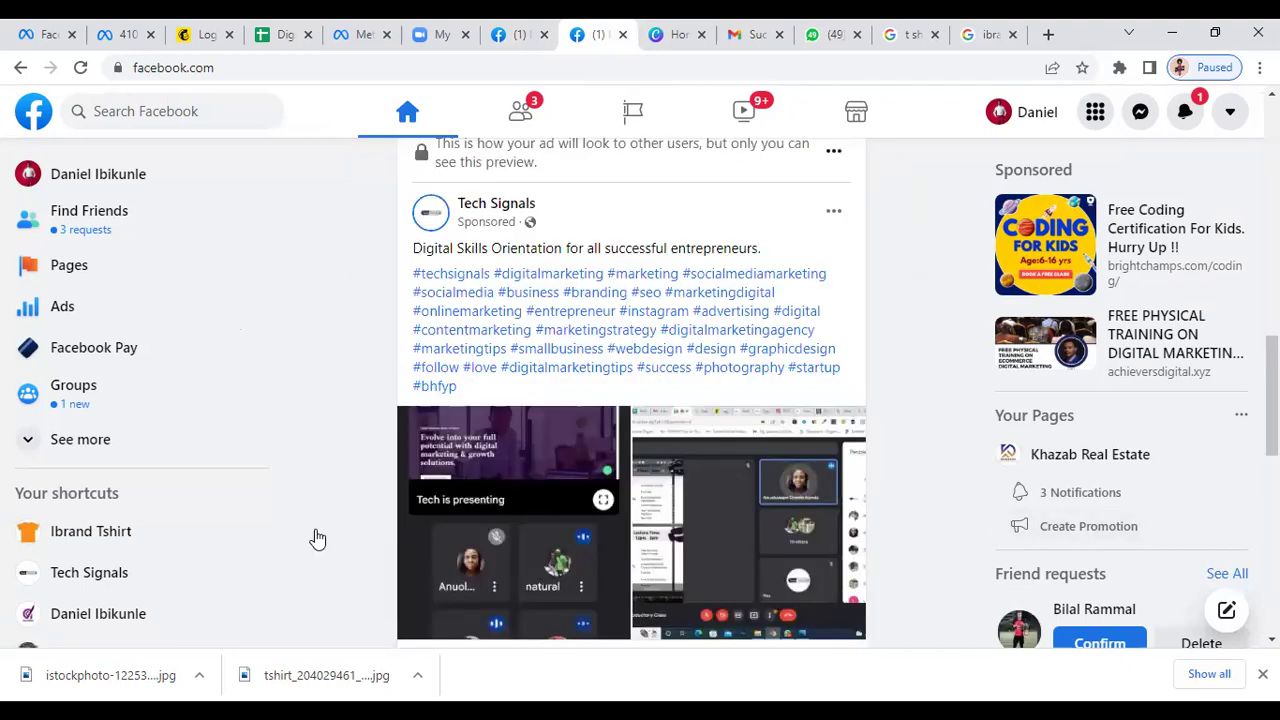
scroll(346, 560, "down", 1)
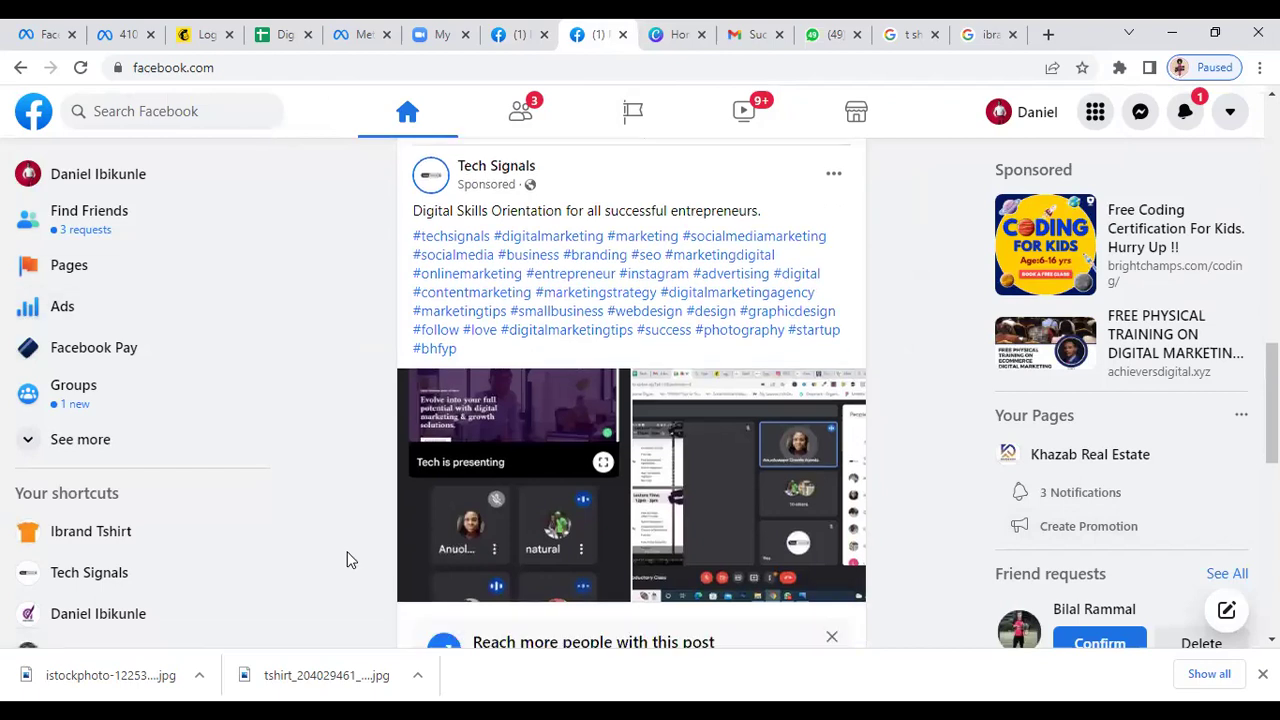
scroll(346, 560, "down", 8)
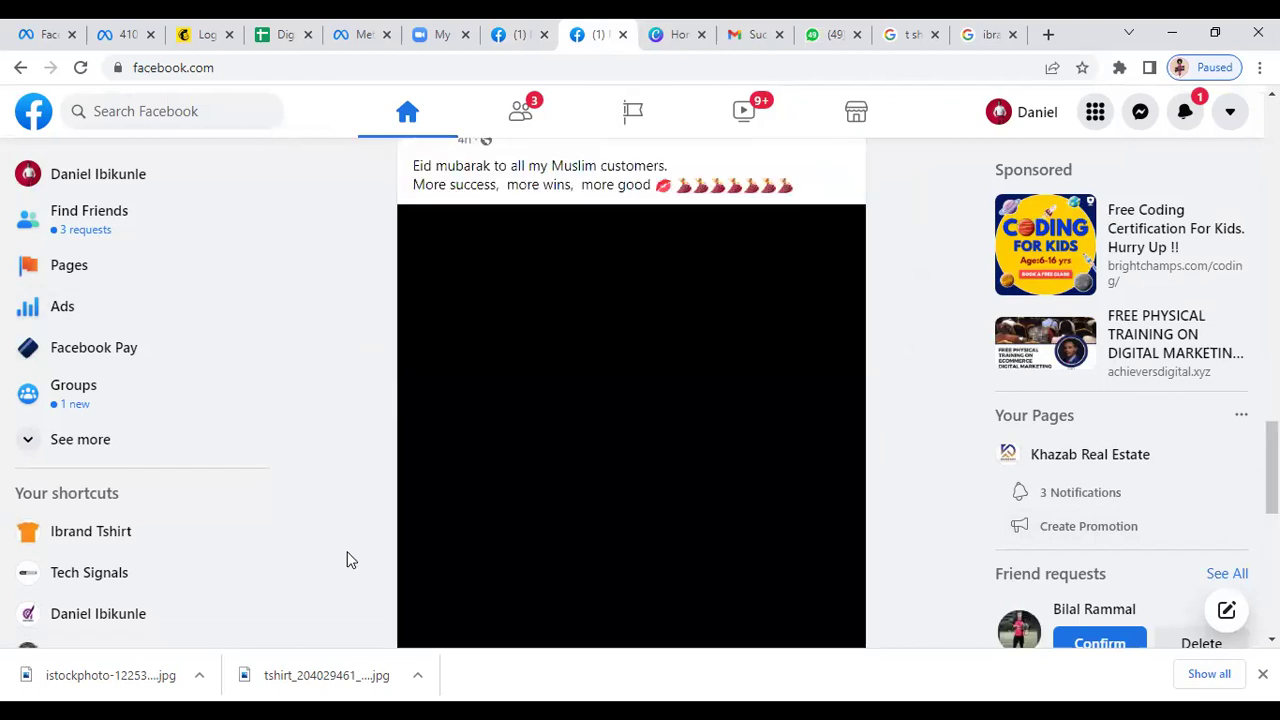
scroll(346, 560, "down", 2)
scroll(631, 392, "down", 5)
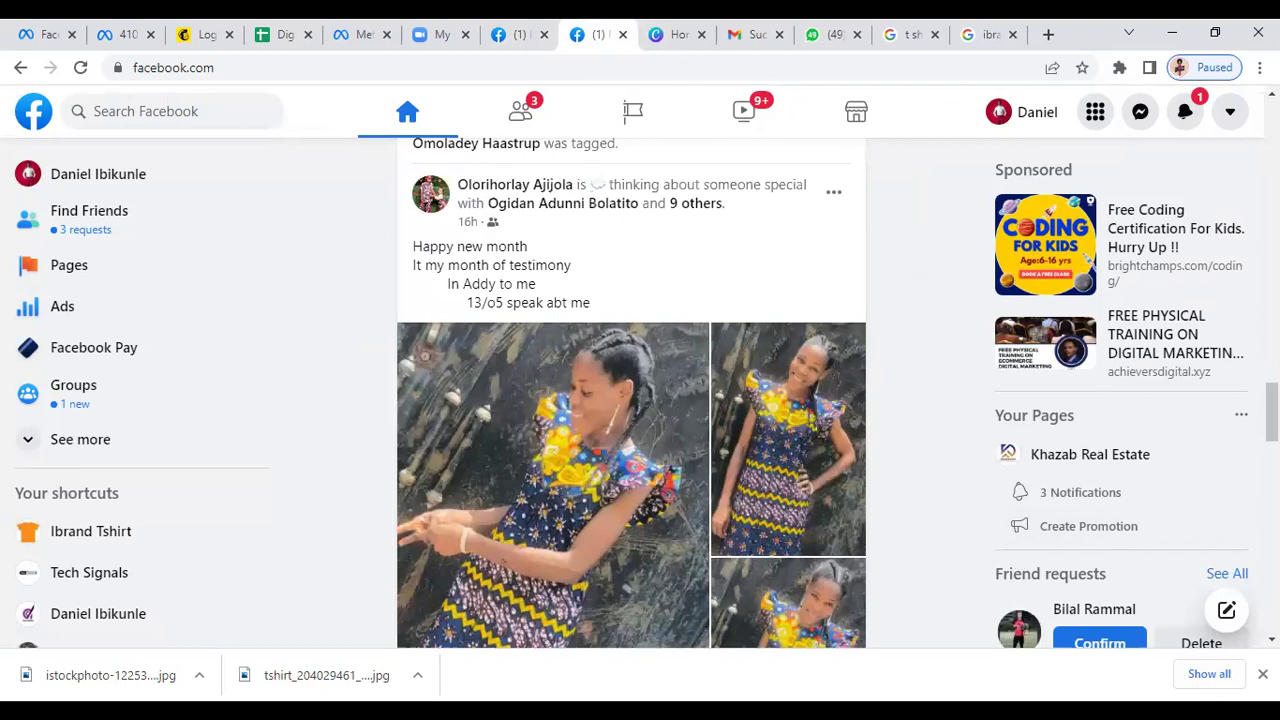
scroll(497, 369, "down", 10)
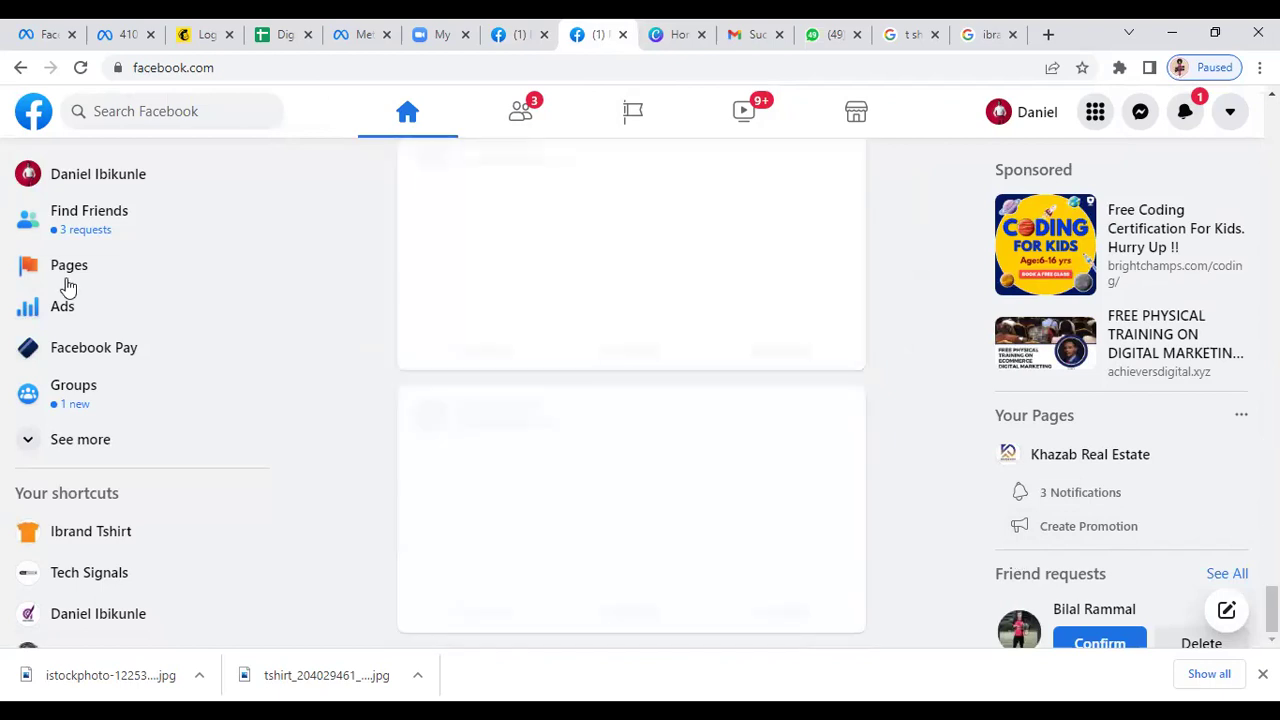
Show Pages you manage from the left sidebar and scroll the list toward Ibrand Tshirt.
left_click(73, 281)
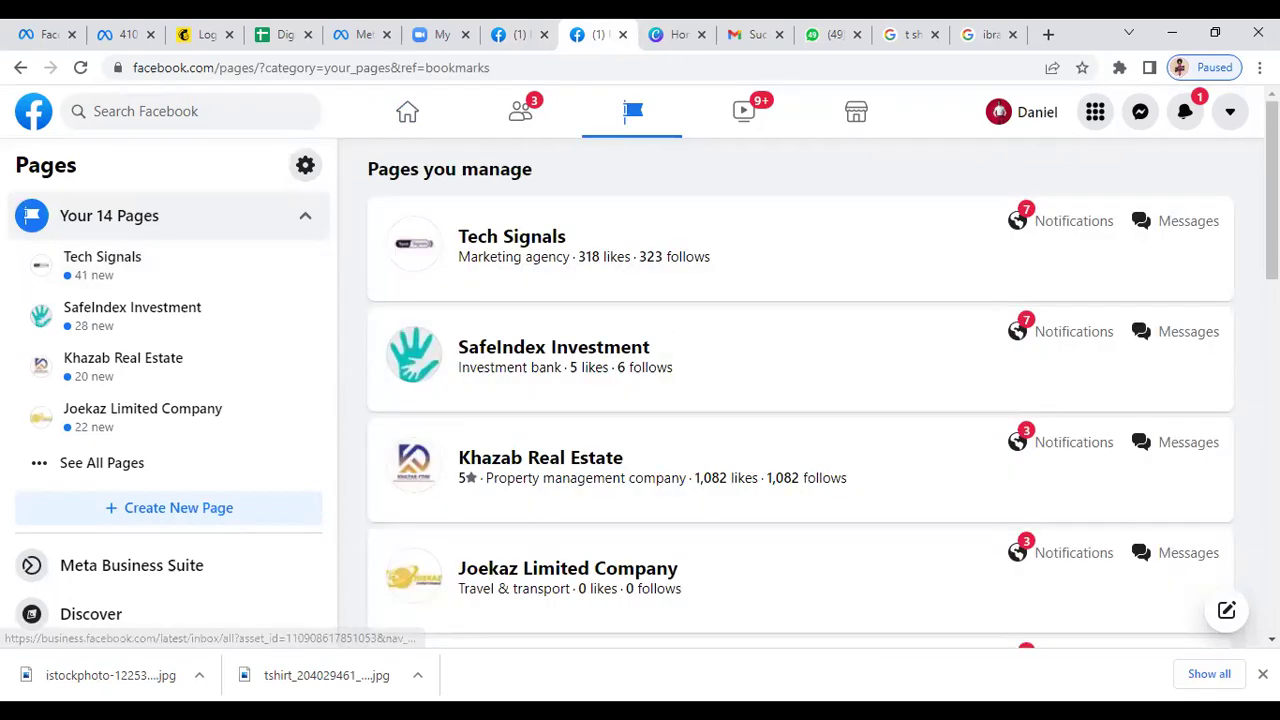
scroll(800, 390, "down", 10)
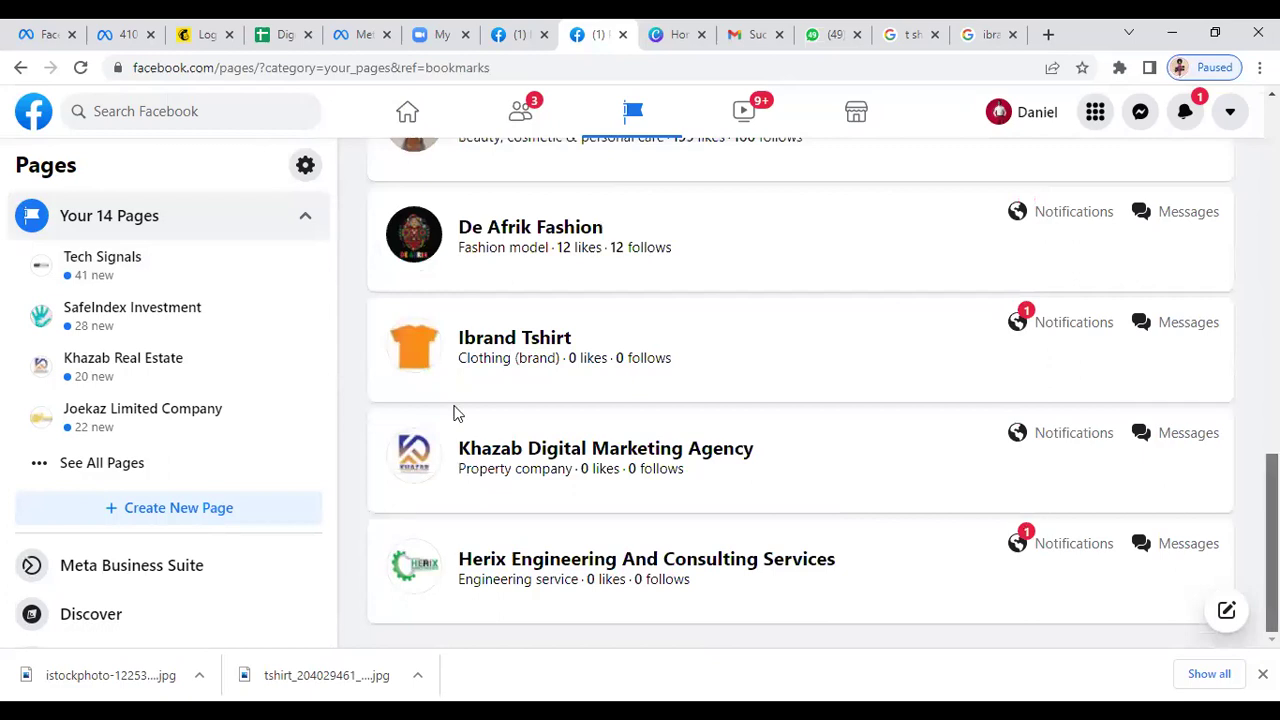
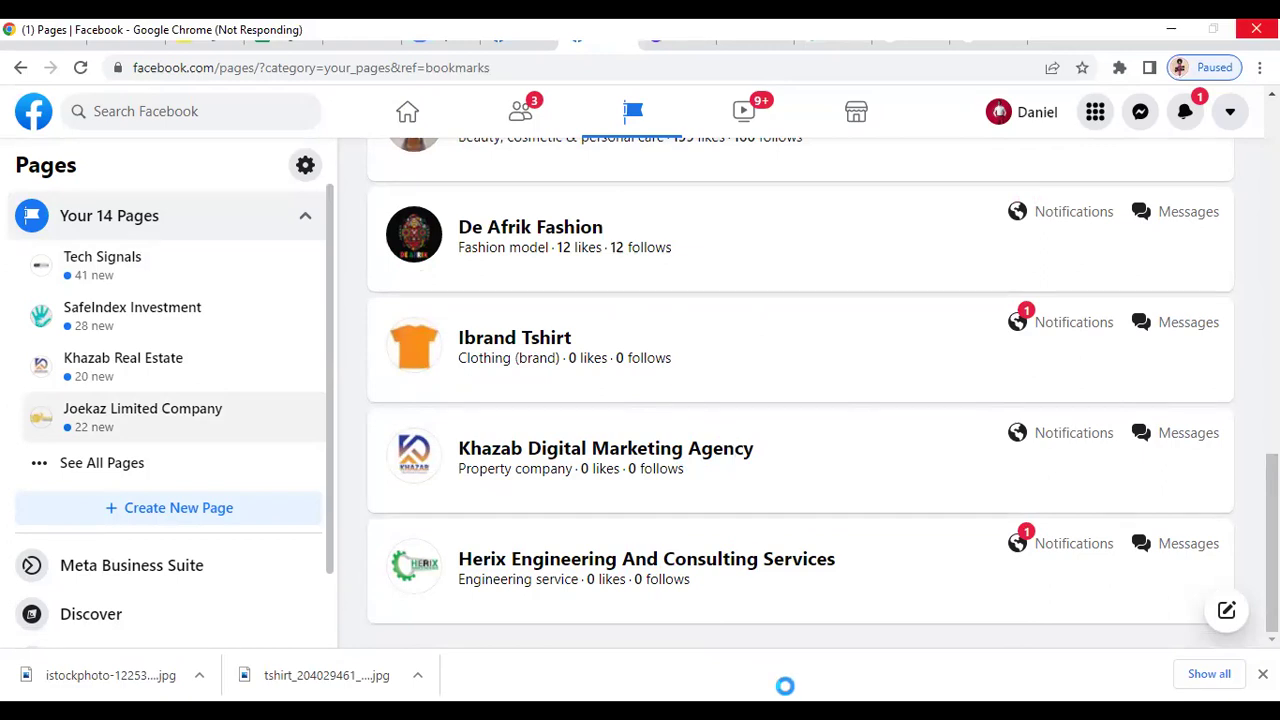
Scroll back to the top of the managed Pages list and open Tech Signals.
scroll(323, 546, "down", 1)
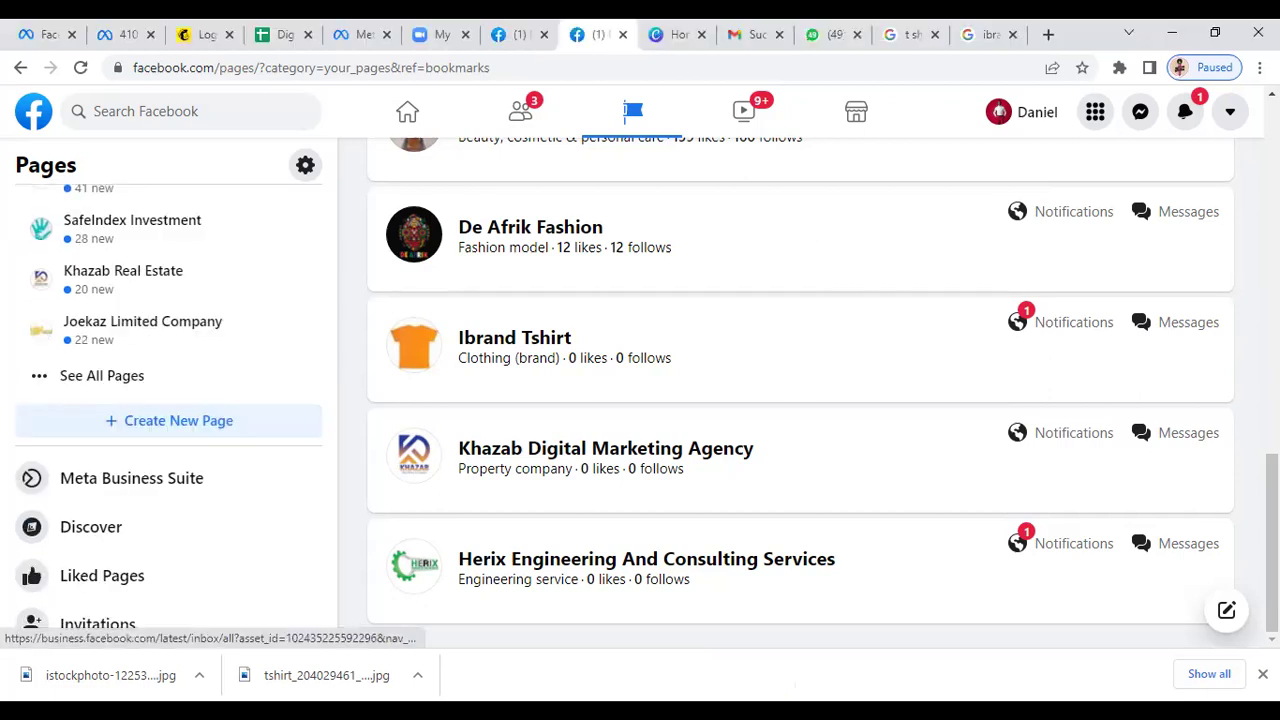
scroll(760, 209, "up", 15)
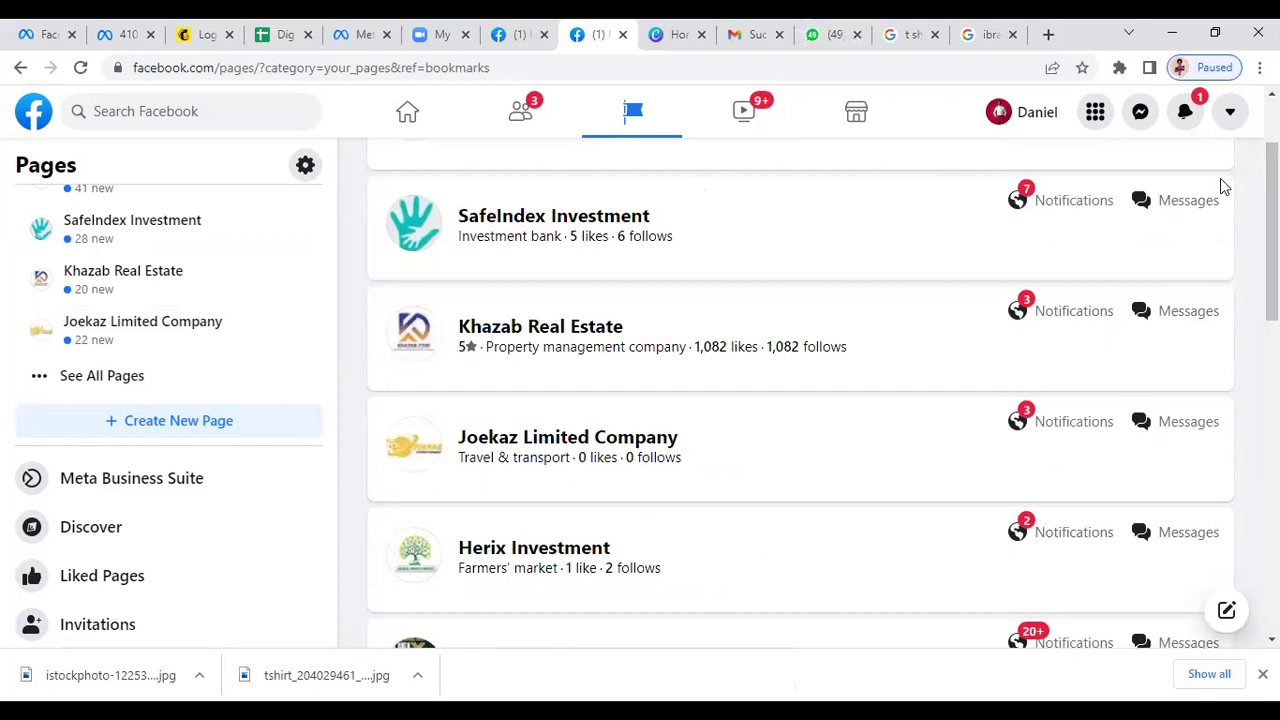
scroll(690, 250, "up", 2)
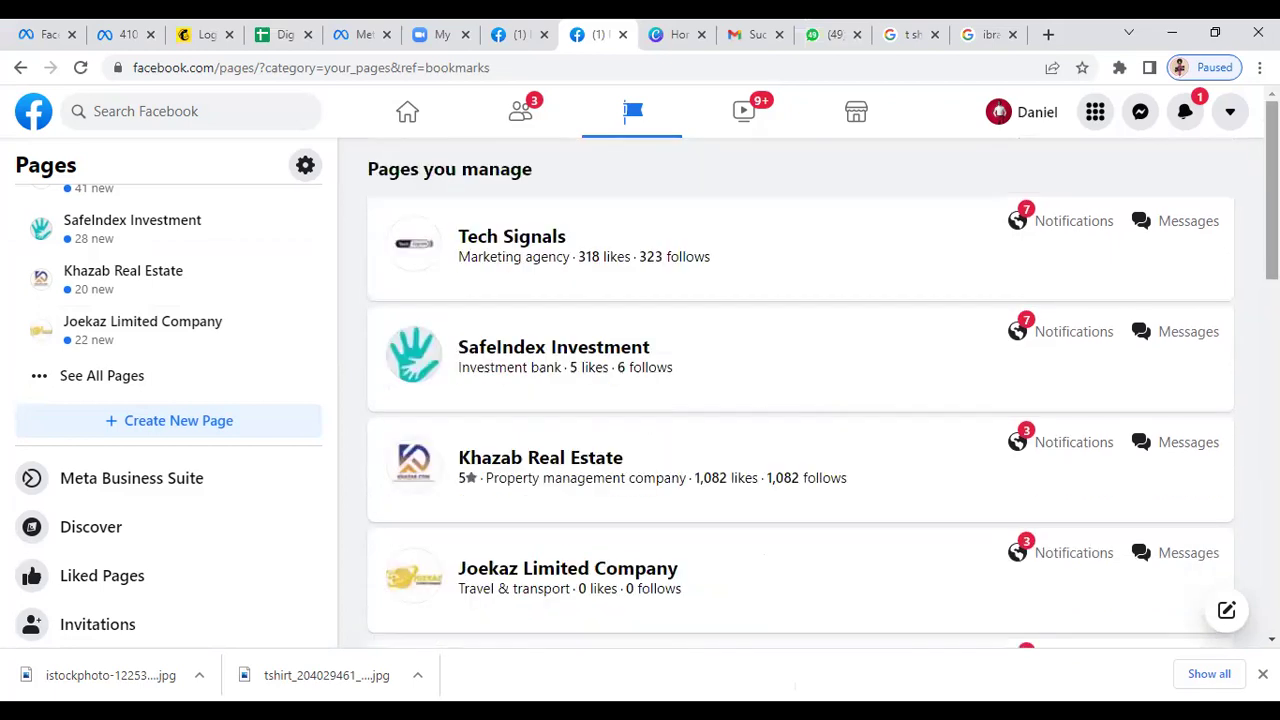
left_click(503, 244)
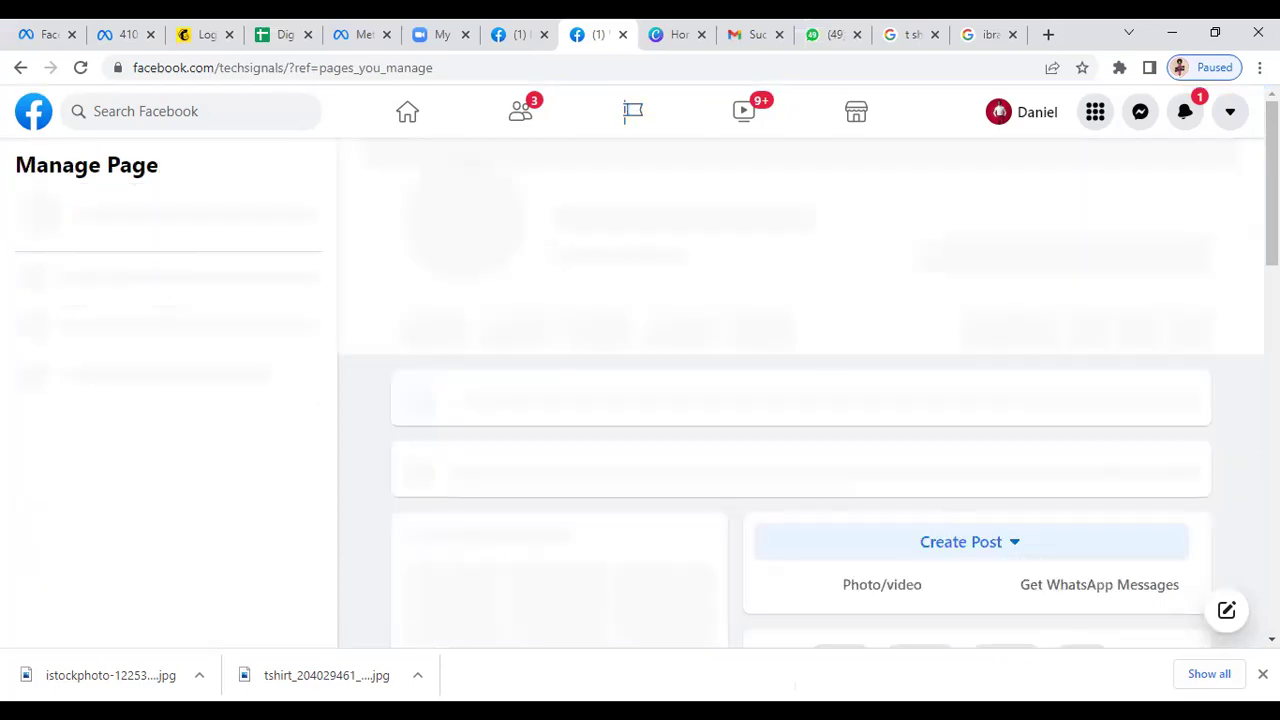
scroll(1106, 451, "down", 1)
scroll(777, 570, "down", 10)
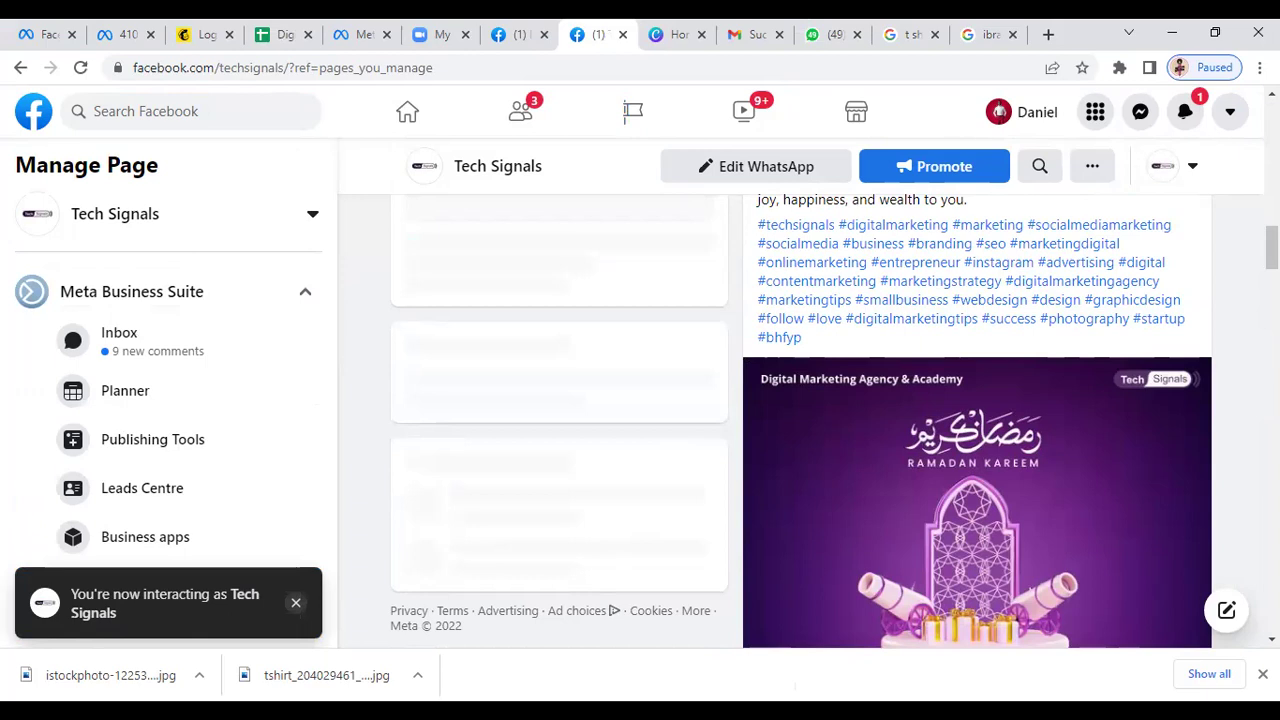
scroll(976, 420, "down", 5)
scroll(976, 420, "down", 10)
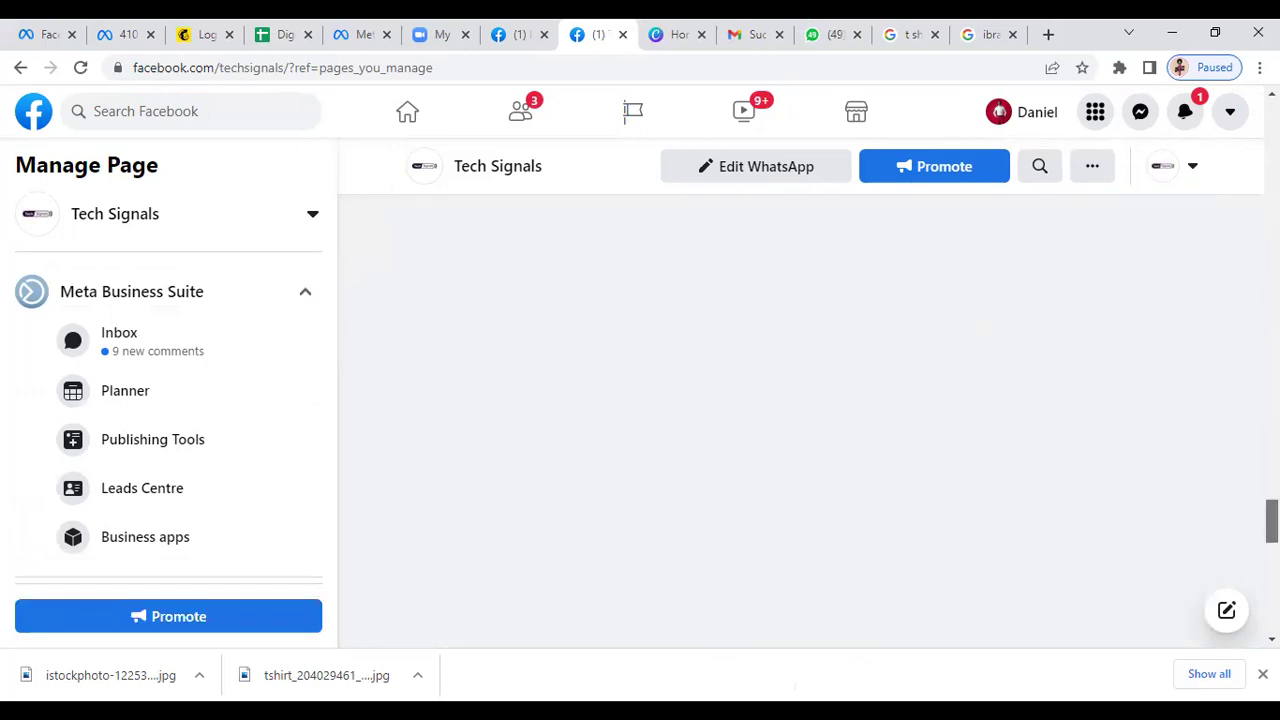
scroll(800, 420, "down", 5)
scroll(976, 420, "up", 10)
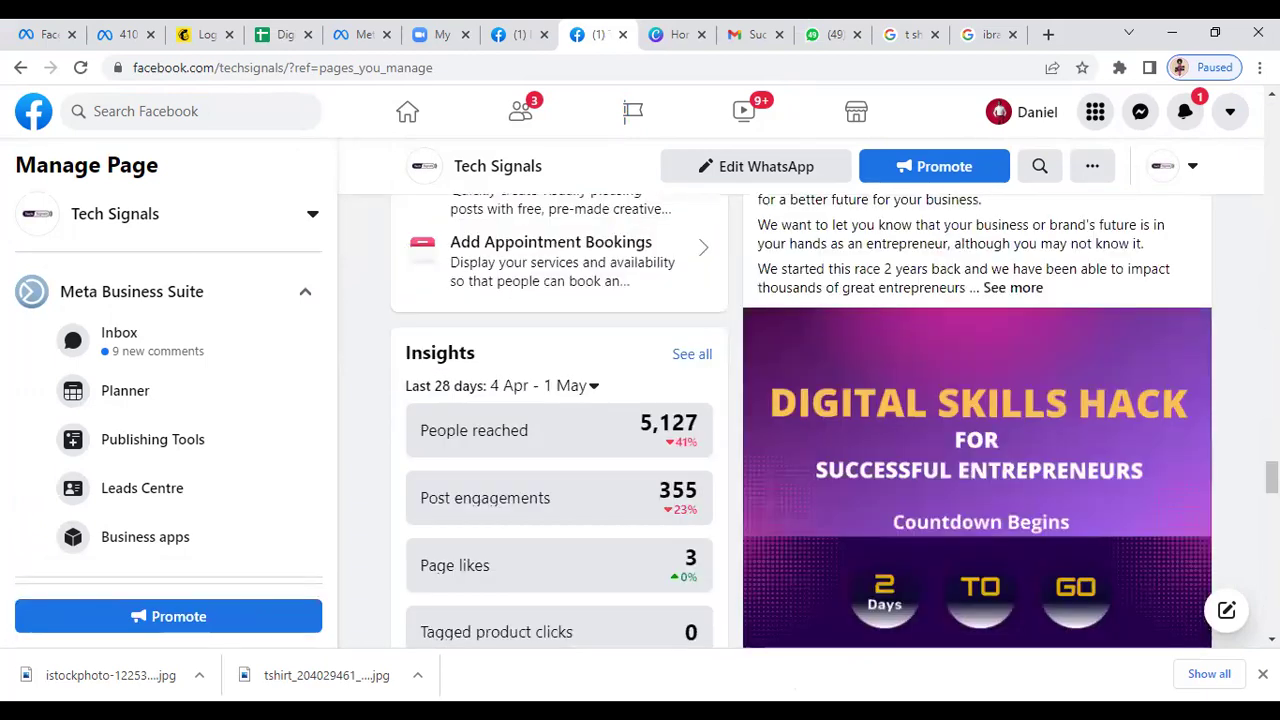
scroll(976, 420, "down", 5)
scroll(976, 420, "down", 4)
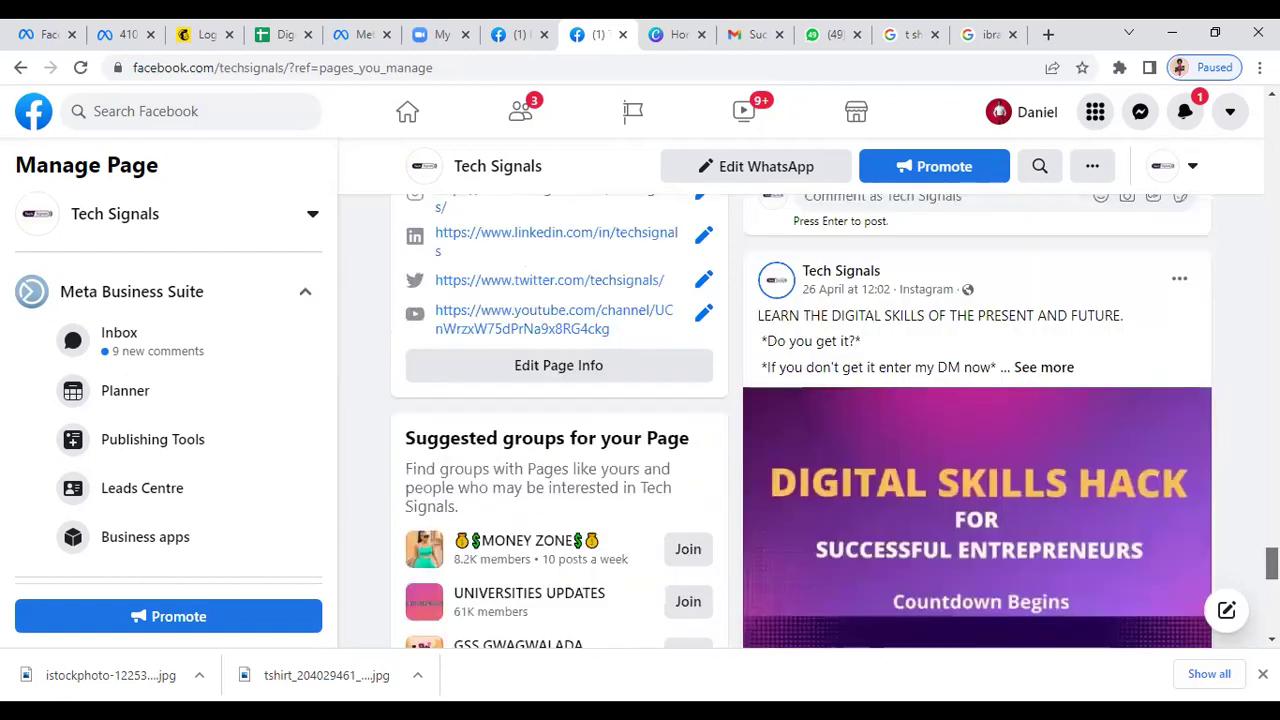
scroll(976, 420, "down", 5)
scroll(976, 420, "up", 4)
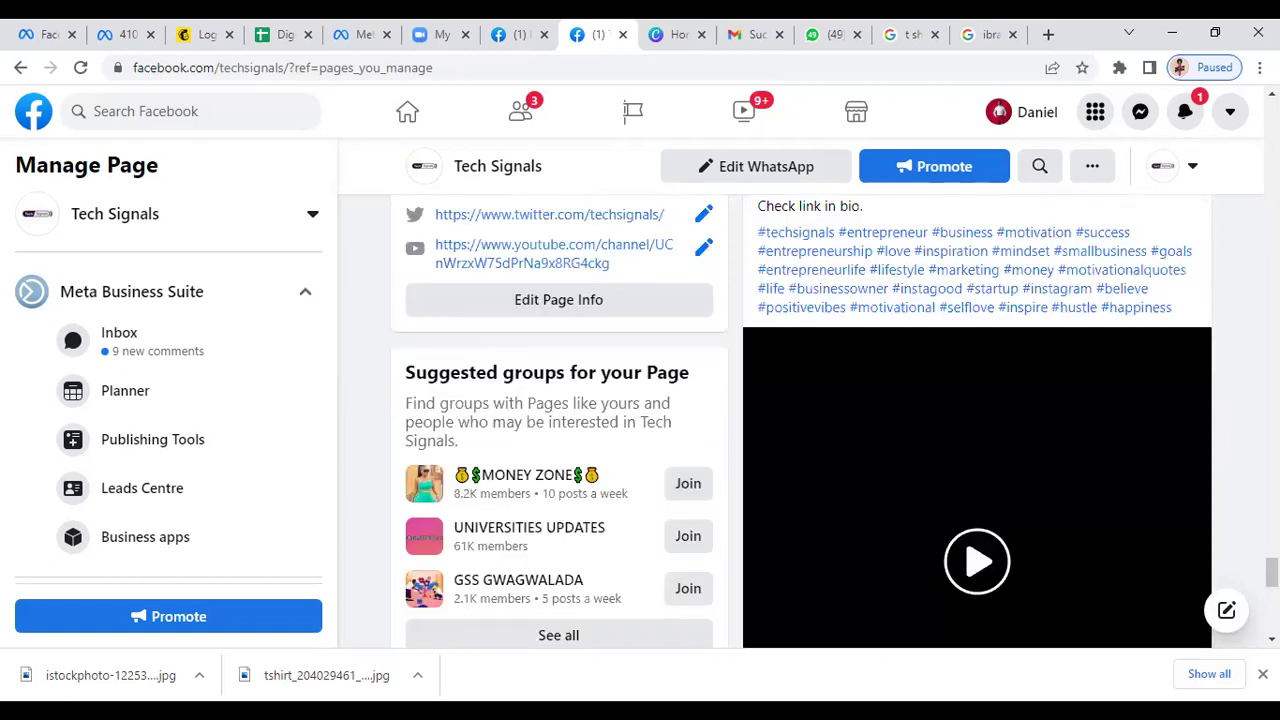
scroll(976, 420, "down", 4)
scroll(976, 420, "up", 5)
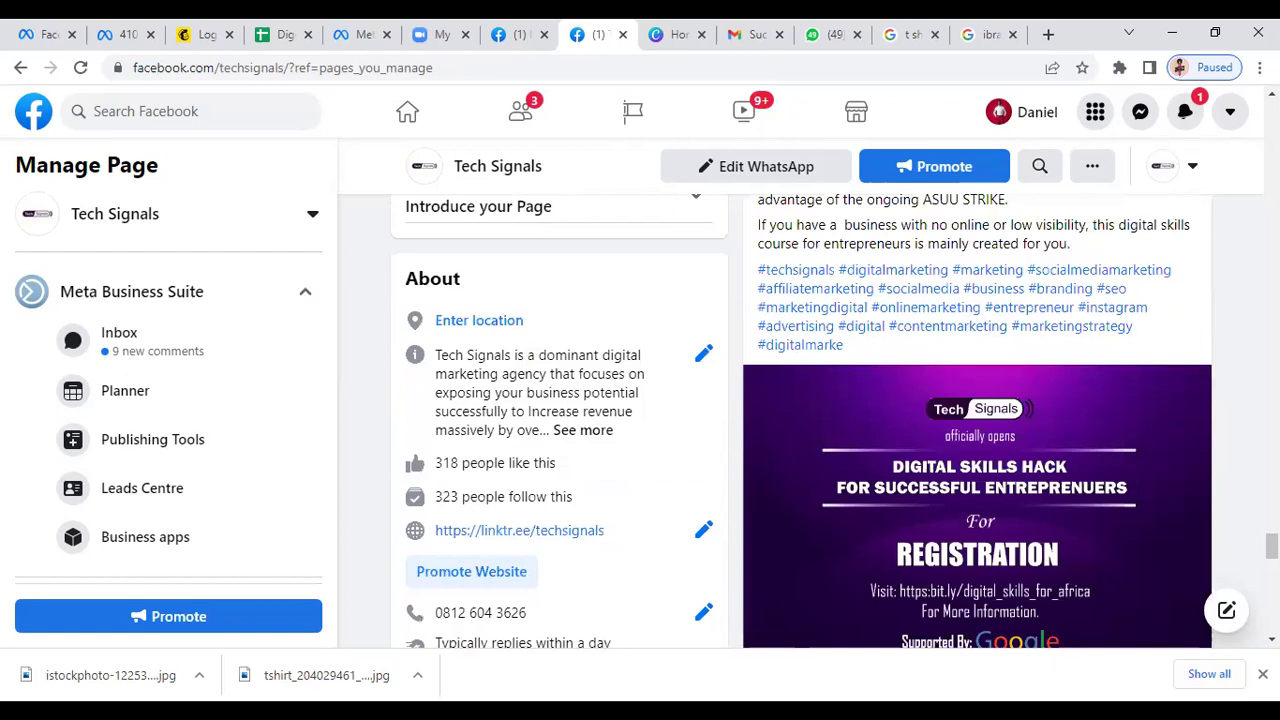
scroll(976, 420, "down", 5)
scroll(976, 420, "down", 5)
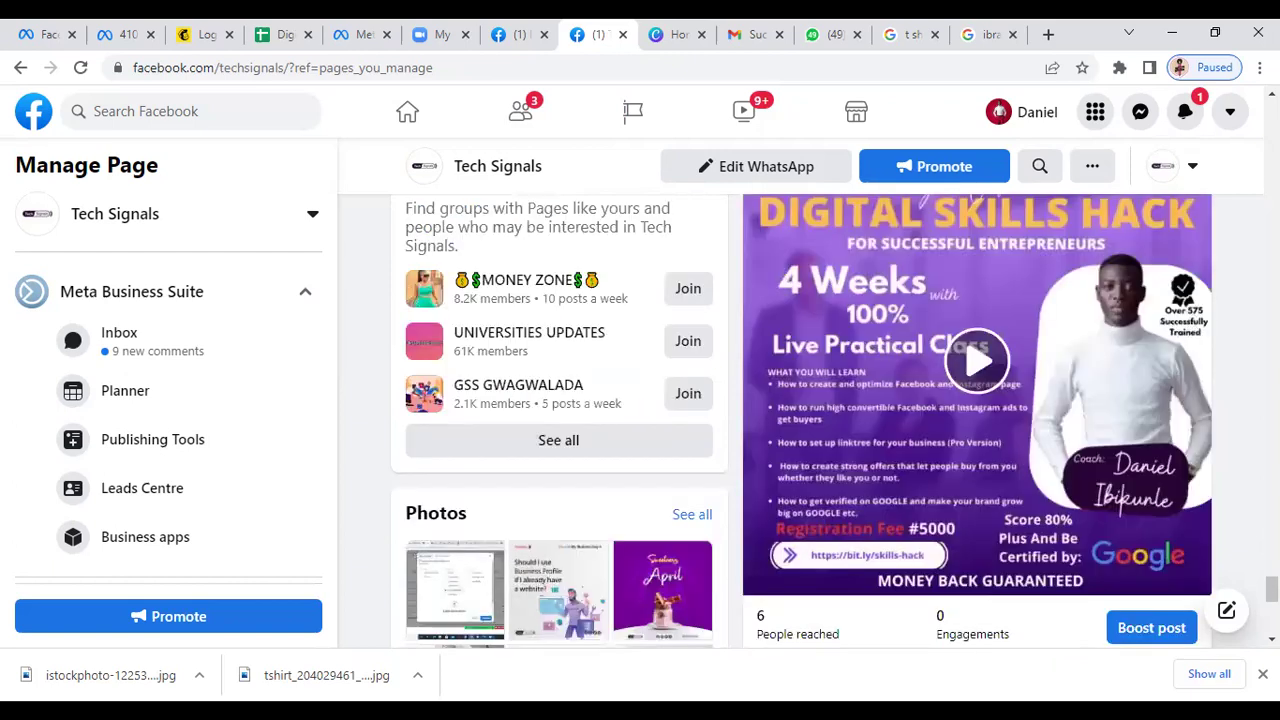
scroll(976, 420, "down", 3)
scroll(838, 402, "down", 5)
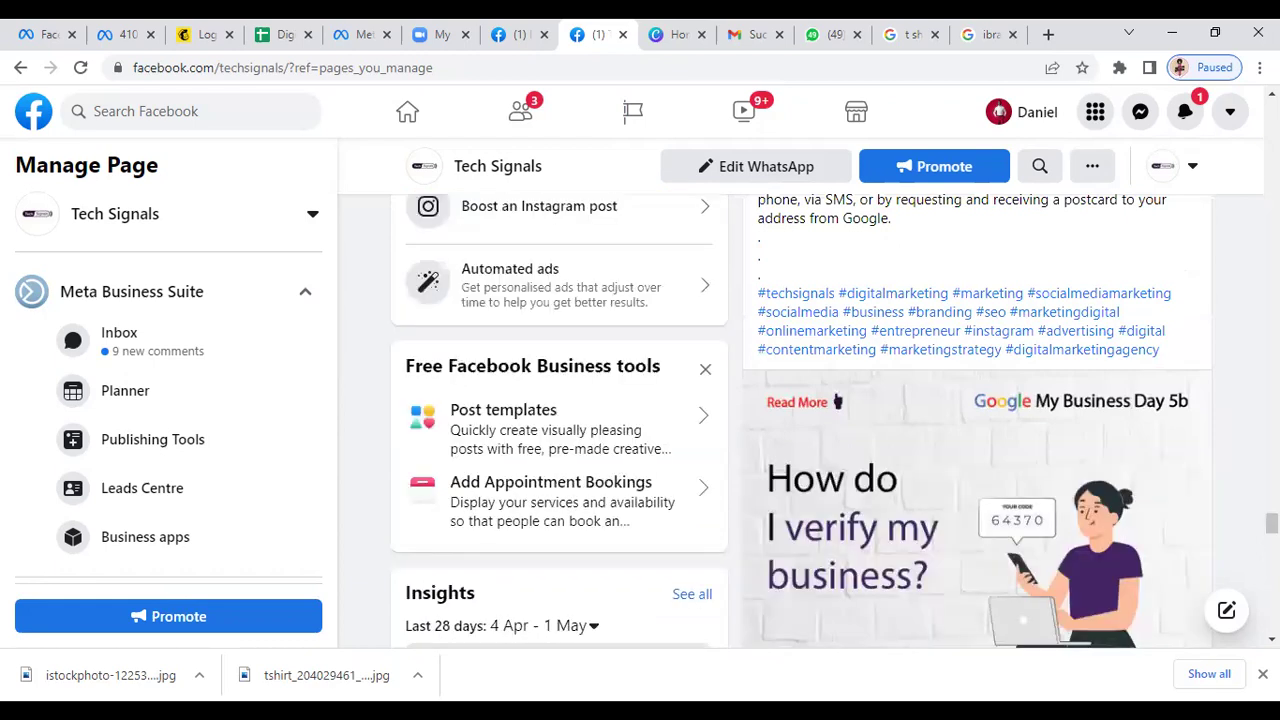
scroll(838, 401, "down", 4)
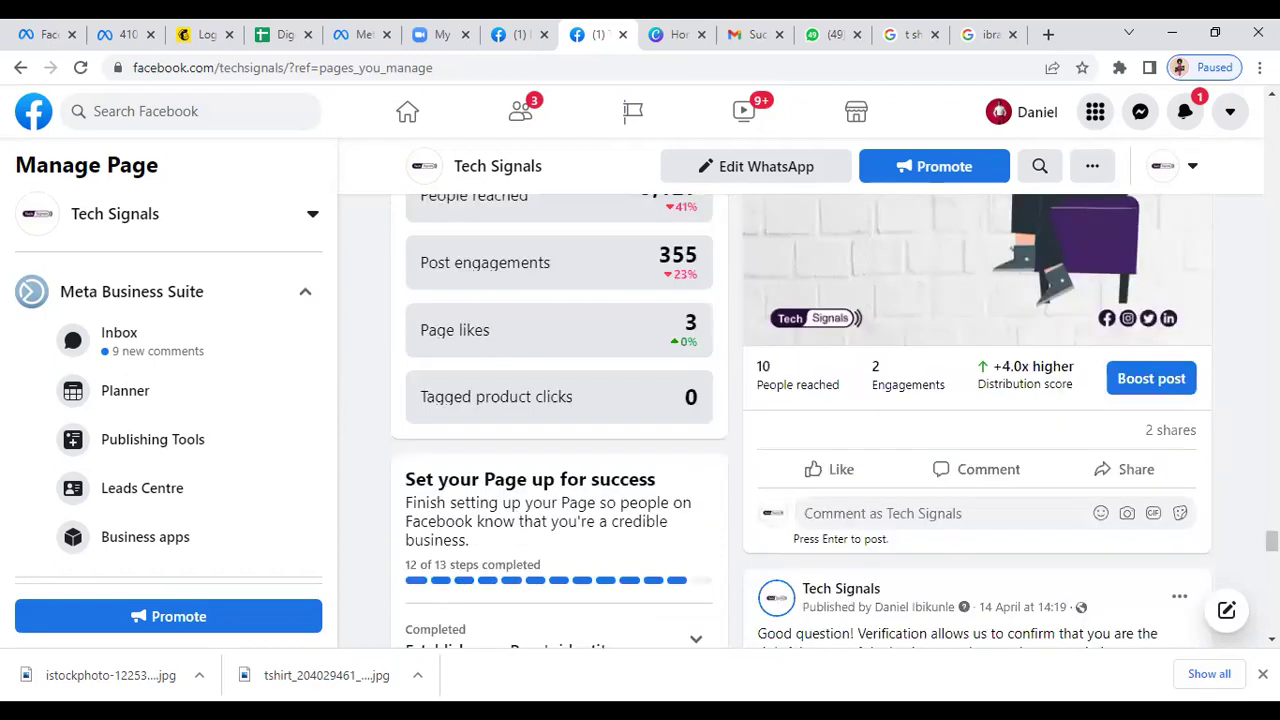
scroll(838, 402, "down", 3)
scroll(838, 477, "down", 5)
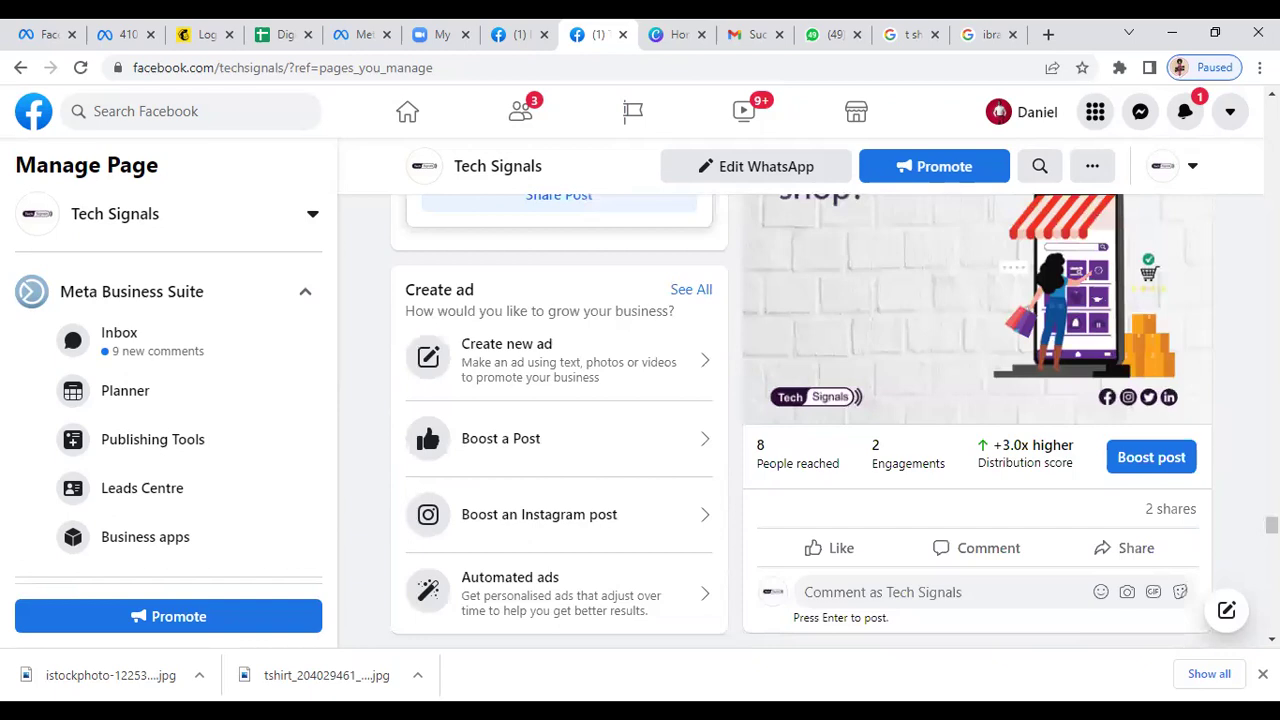
scroll(800, 400, "down", 5)
scroll(800, 400, "down", 5)
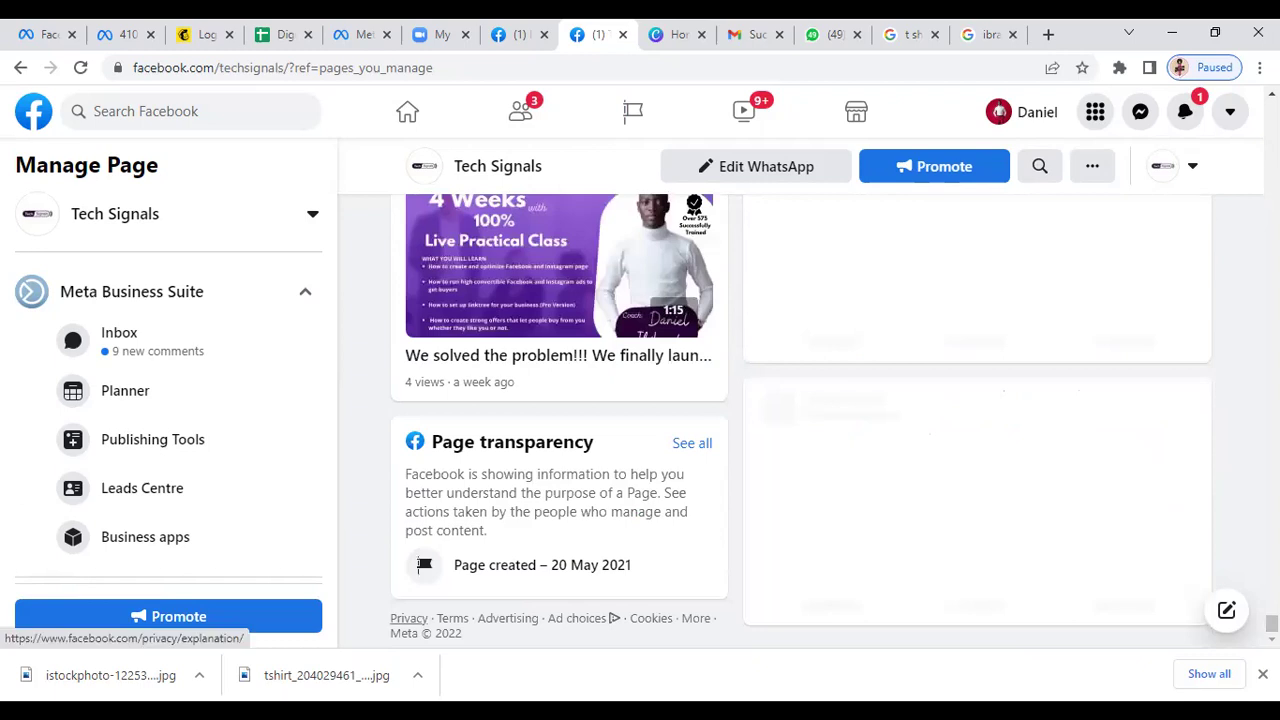
Dismiss a stray browser context menu and scroll through the Tech Signals Manage Page.
right_click(414, 619)
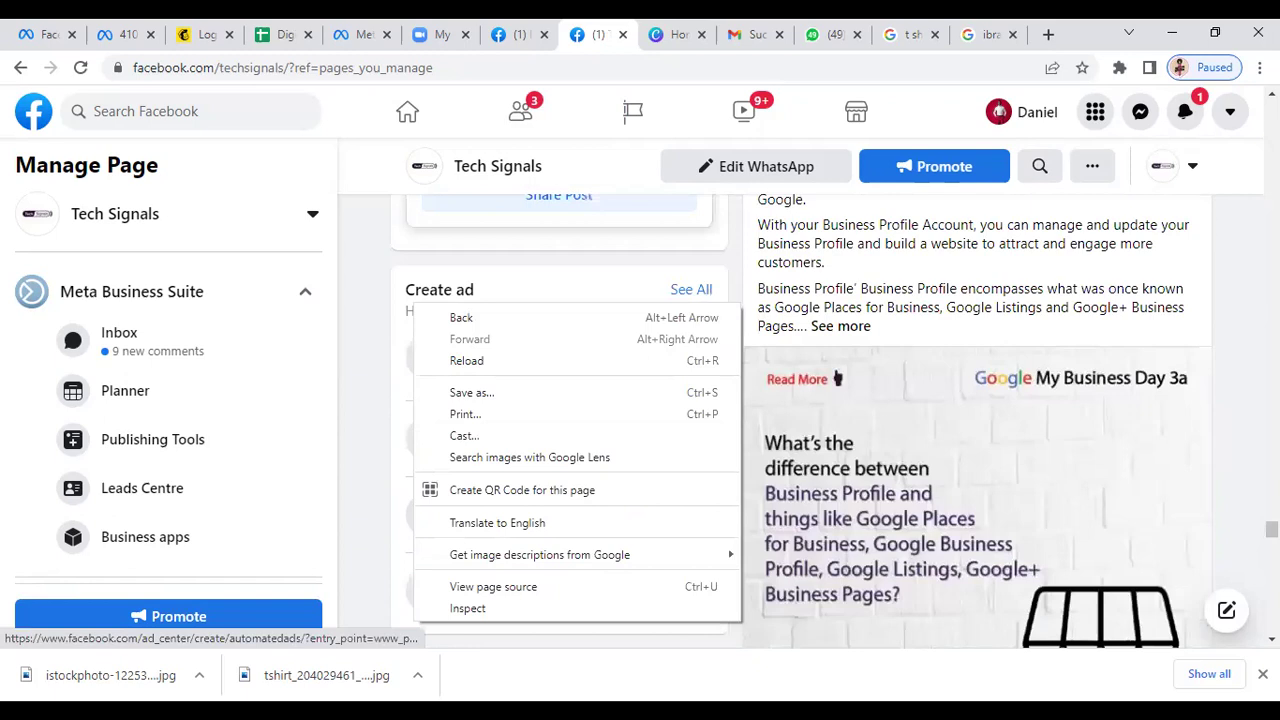
left_click(332, 563)
scroll(560, 450, "down", 3)
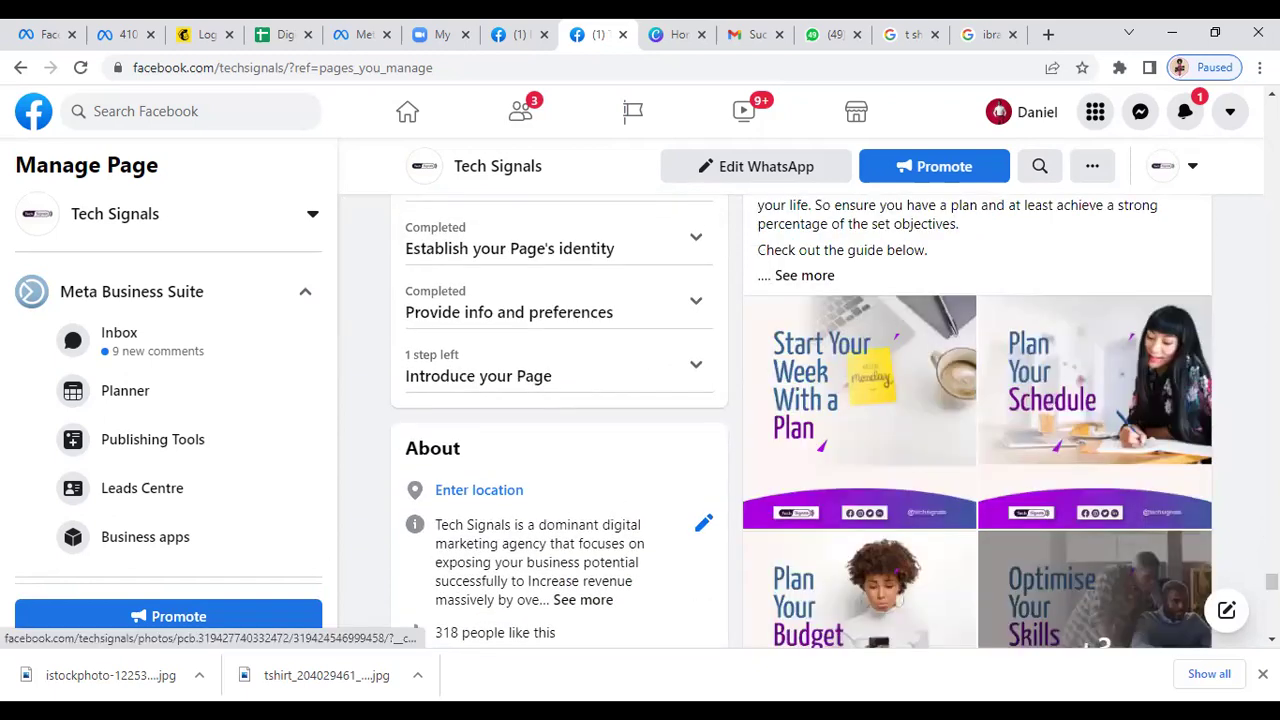
scroll(718, 576, "down", 5)
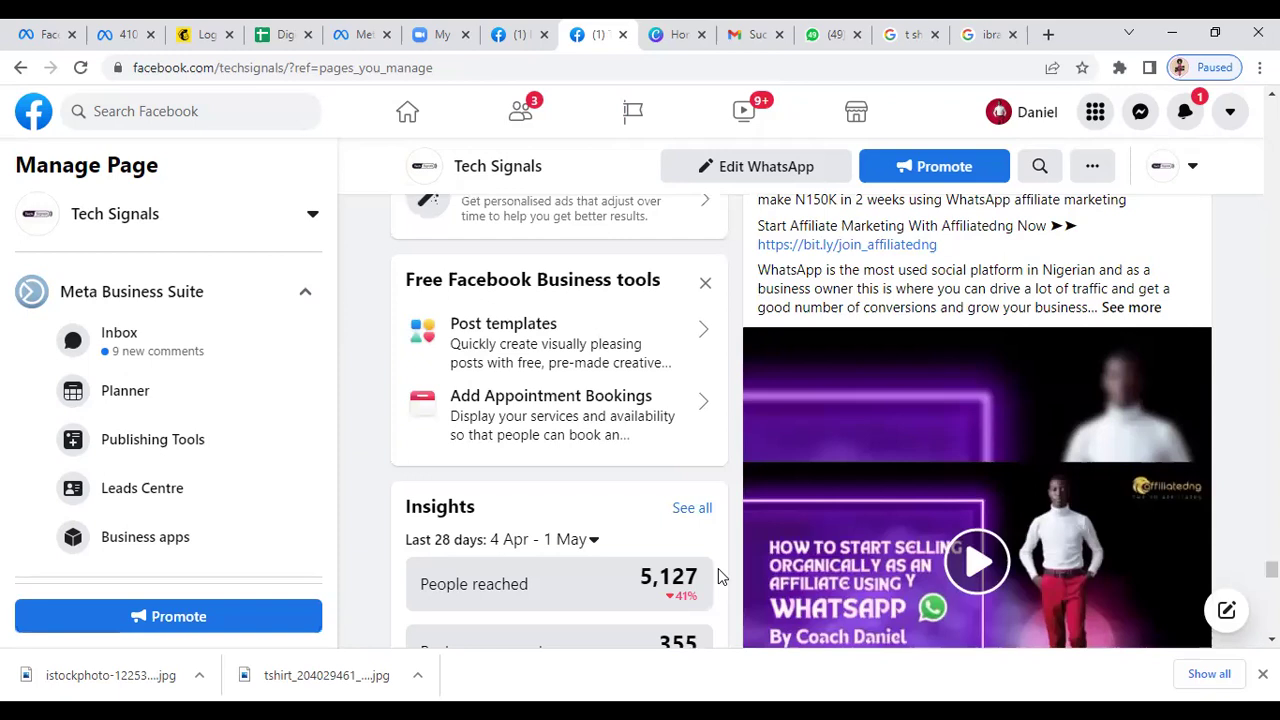
scroll(719, 576, "down", 5)
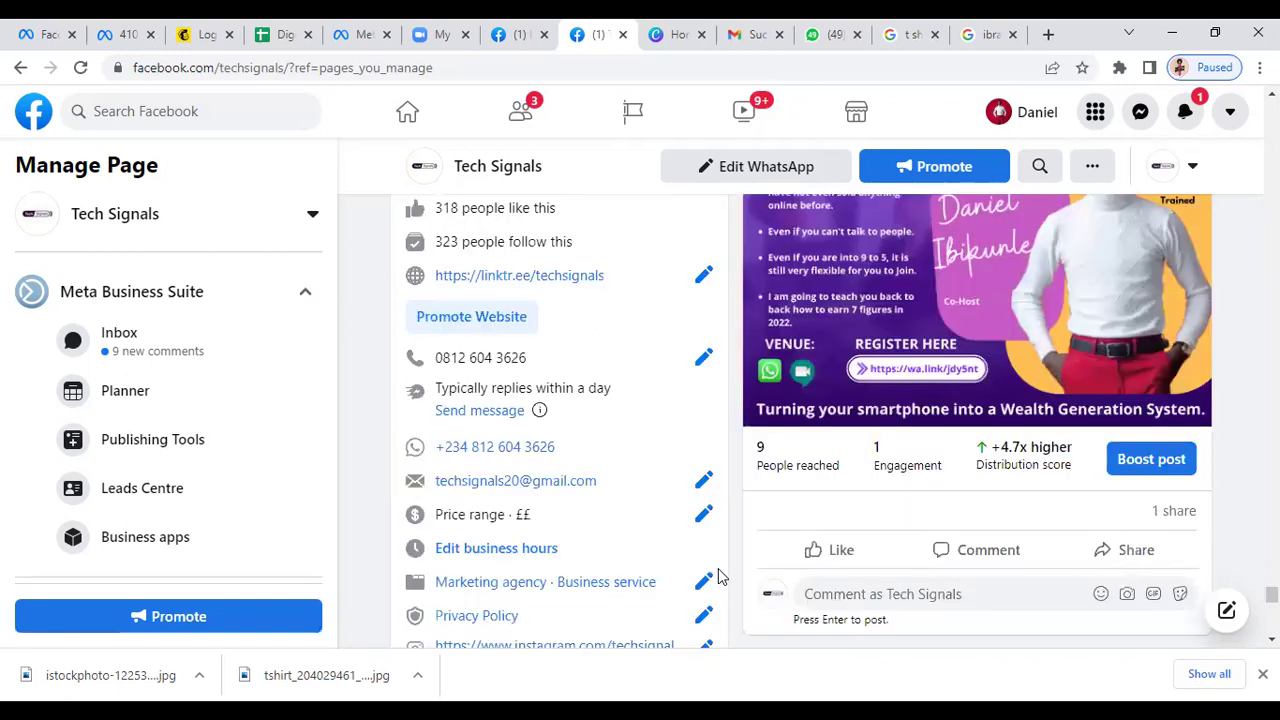
scroll(719, 577, "down", 5)
scroll(718, 570, "up", 5)
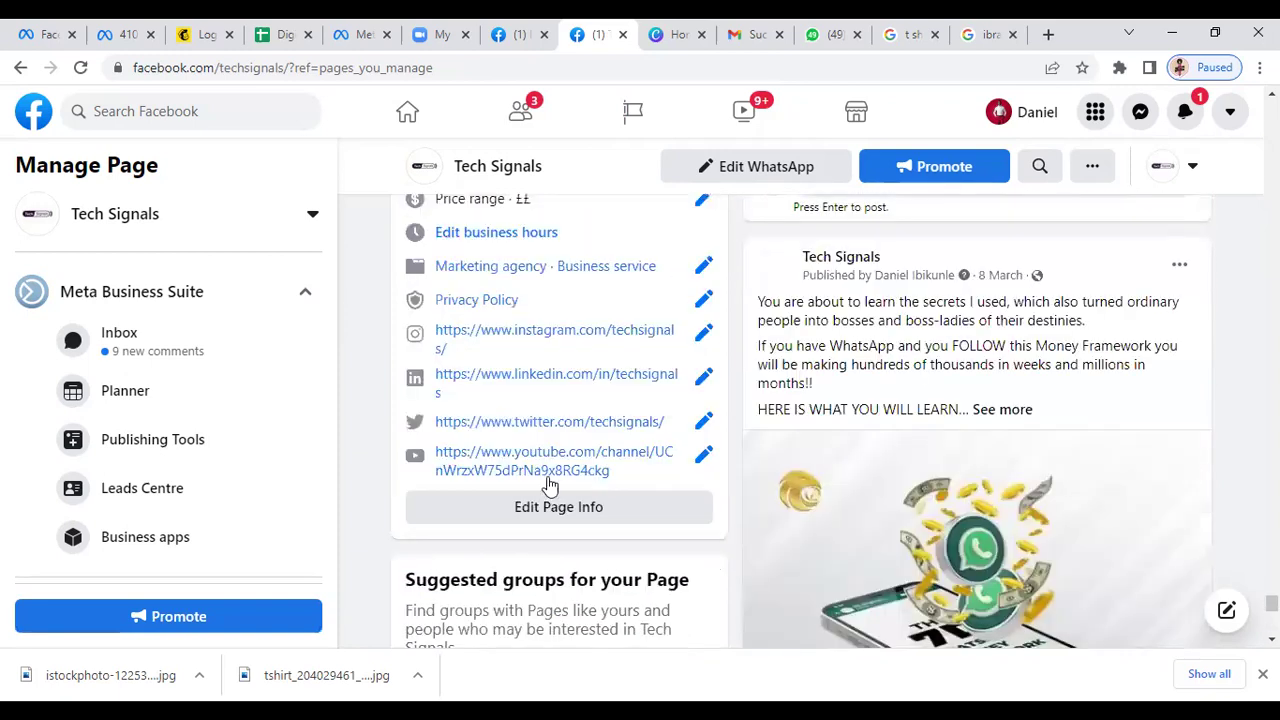
scroll(550, 488, "up", 5)
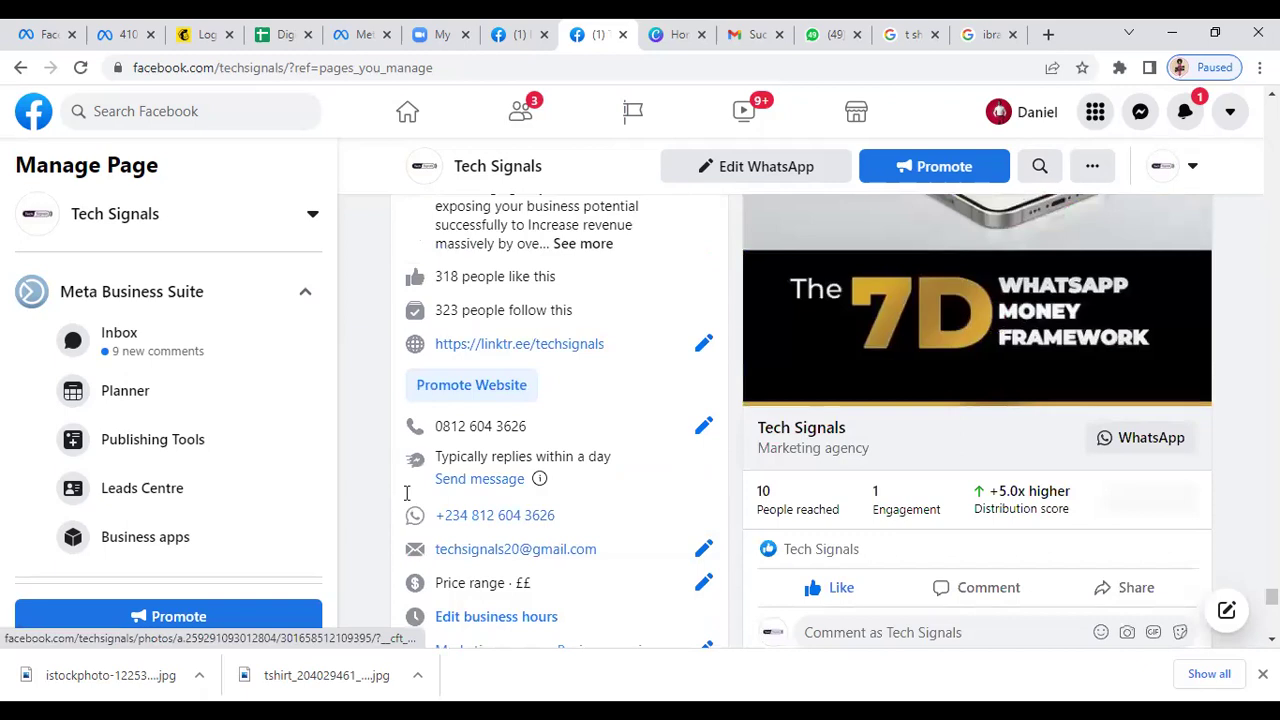
scroll(407, 492, "down", 5)
scroll(407, 492, "down", 5)
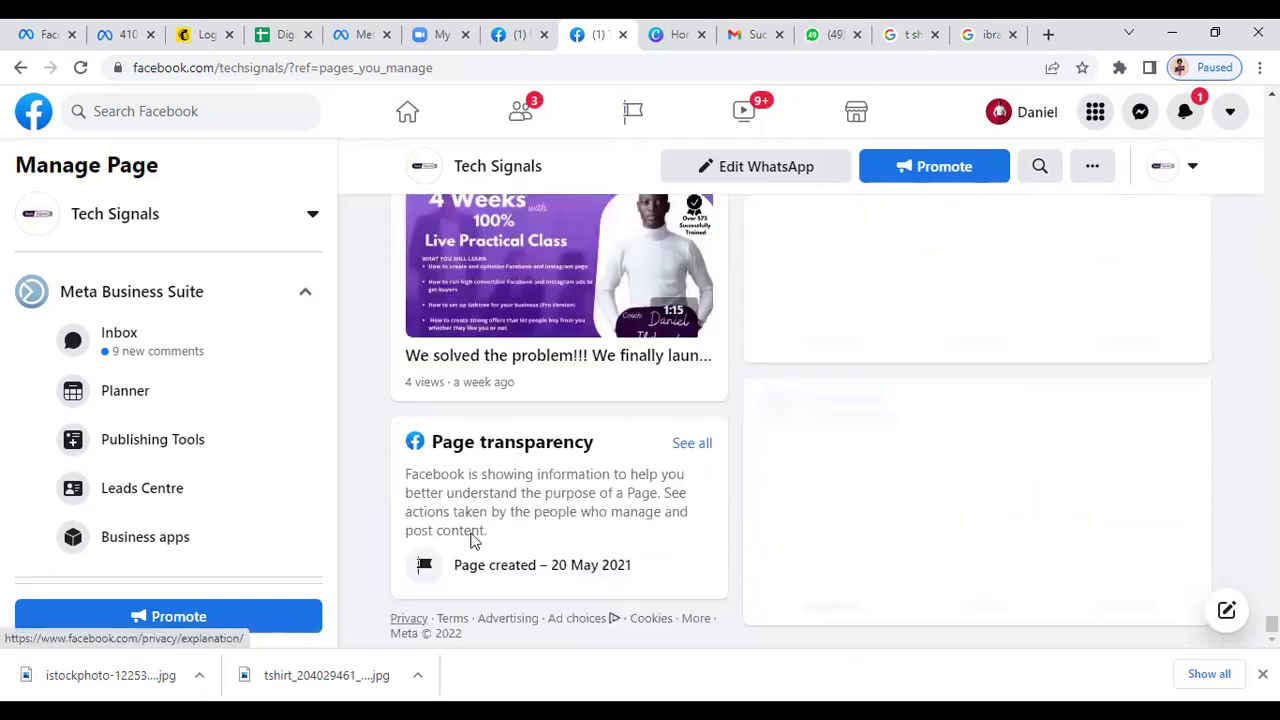
Copy the Insights link address, then scroll down to Page transparency (created 20 May 2021).
right_click(488, 546)
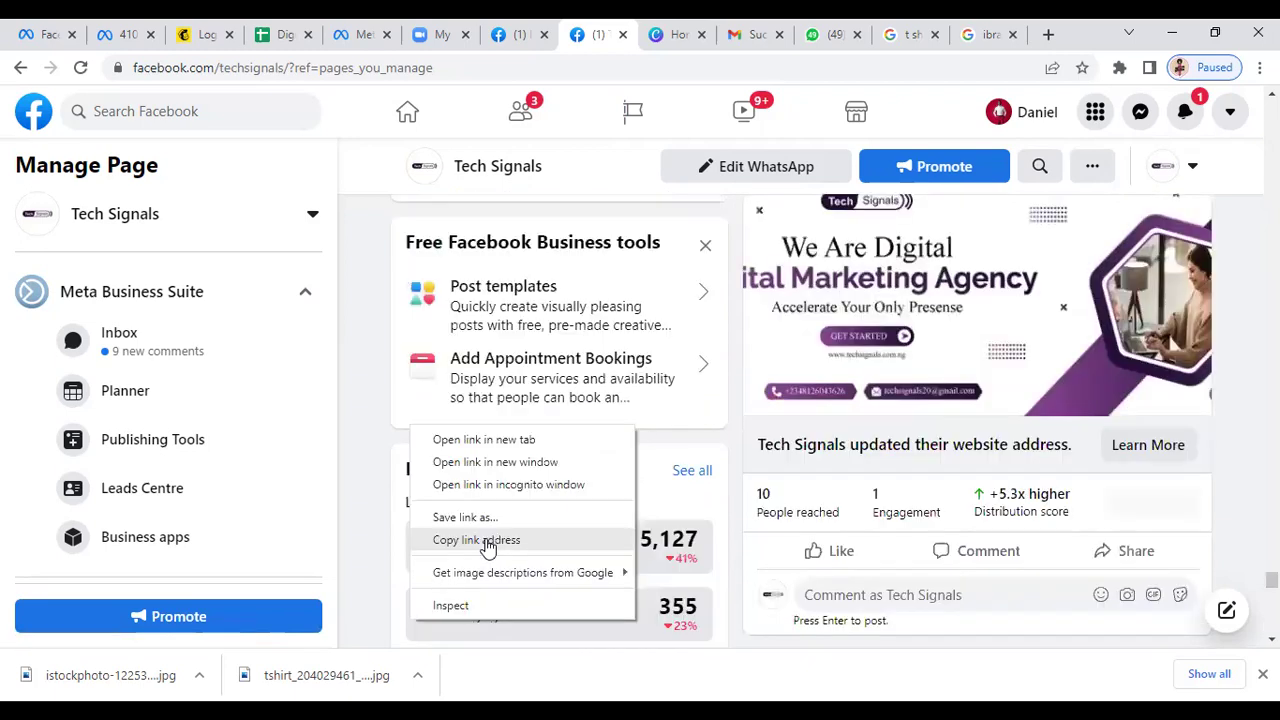
left_click(488, 541)
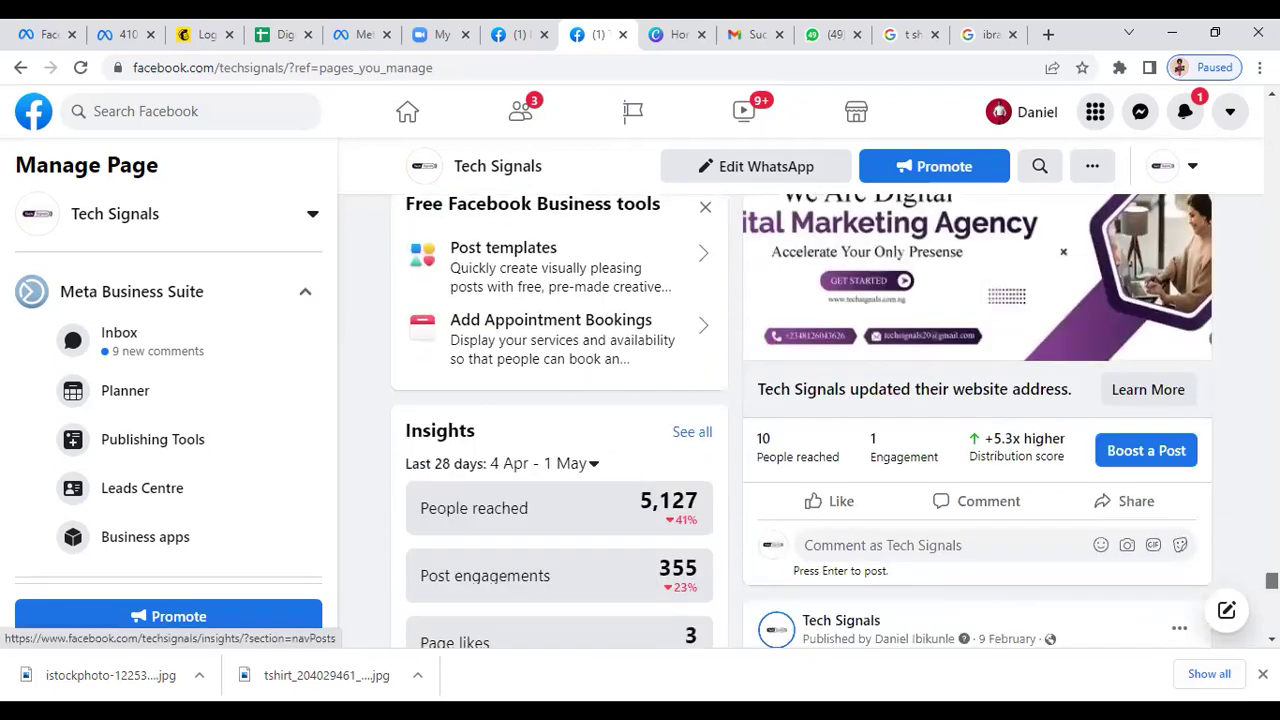
scroll(612, 495, "down", 5)
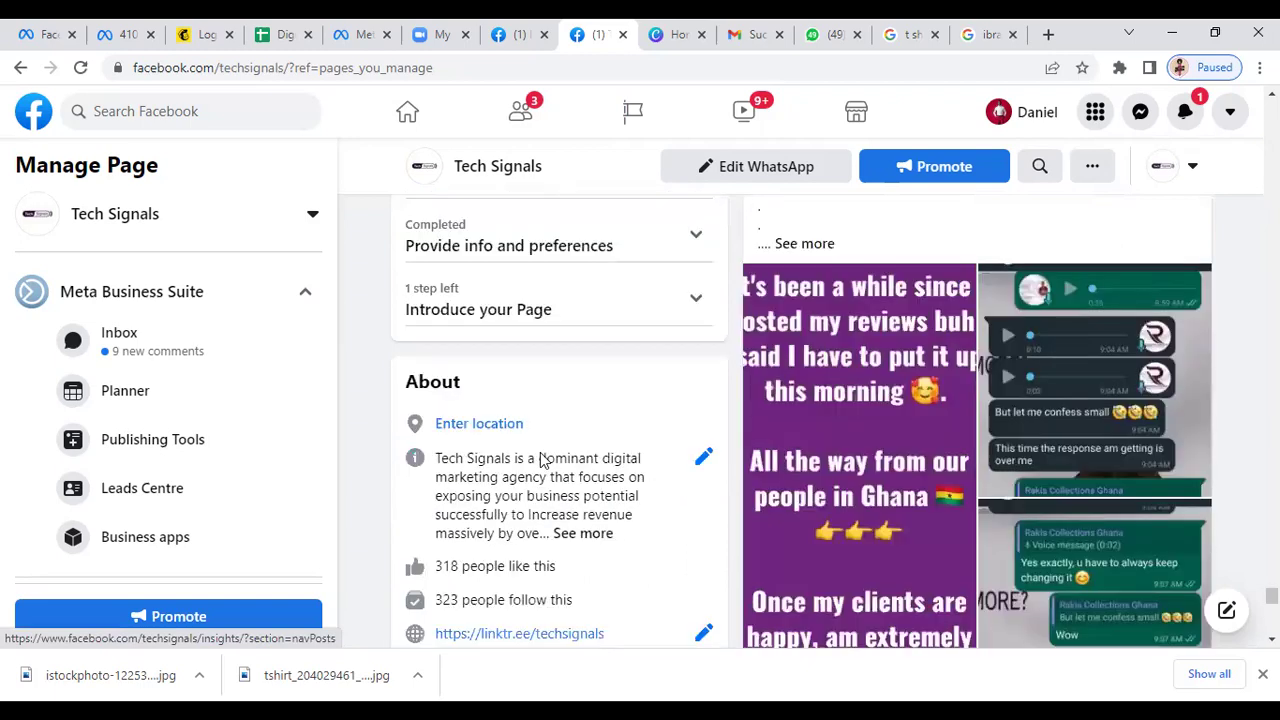
scroll(540, 458, "down", 3)
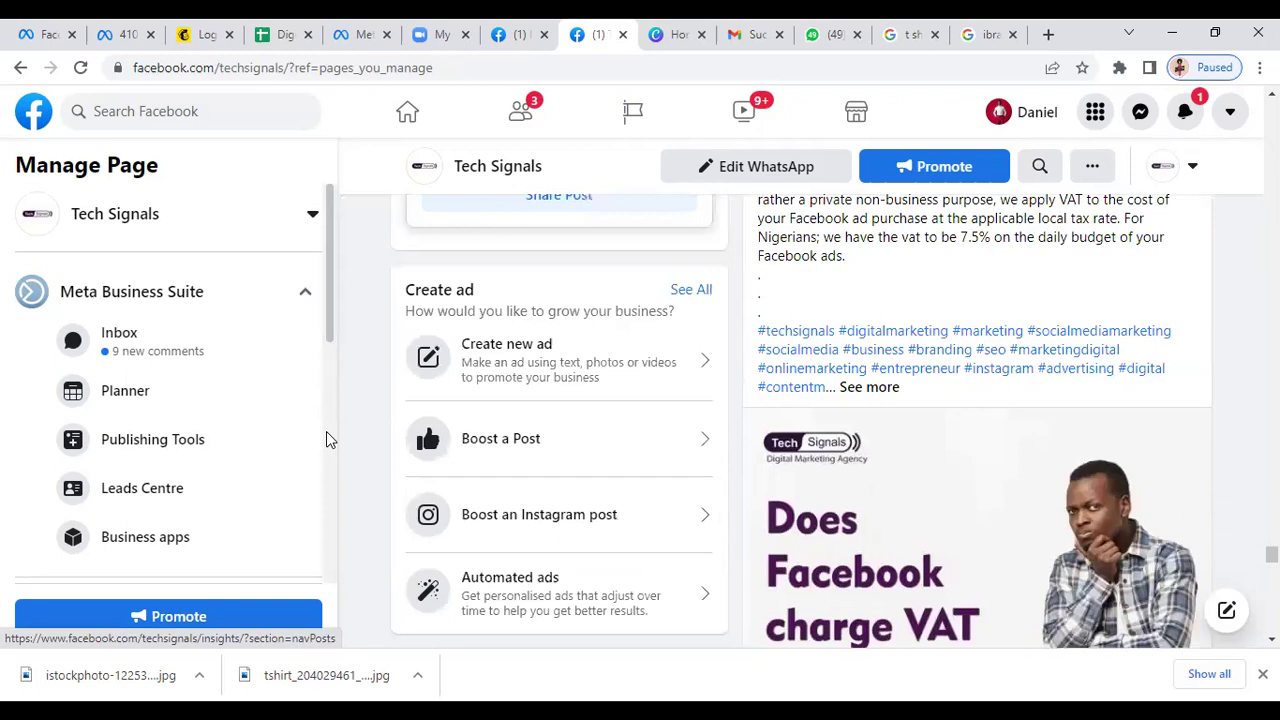
scroll(326, 431, "down", 1)
scroll(326, 431, "down", 2)
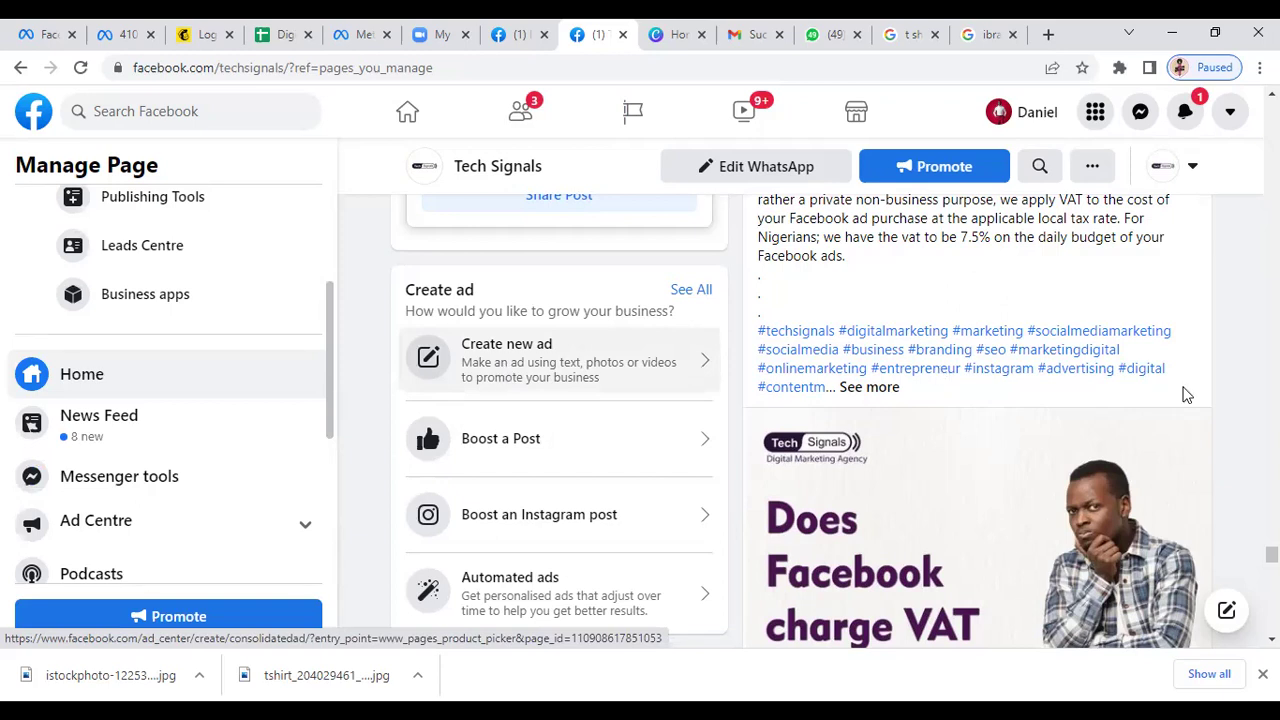
scroll(977, 420, "down", 6)
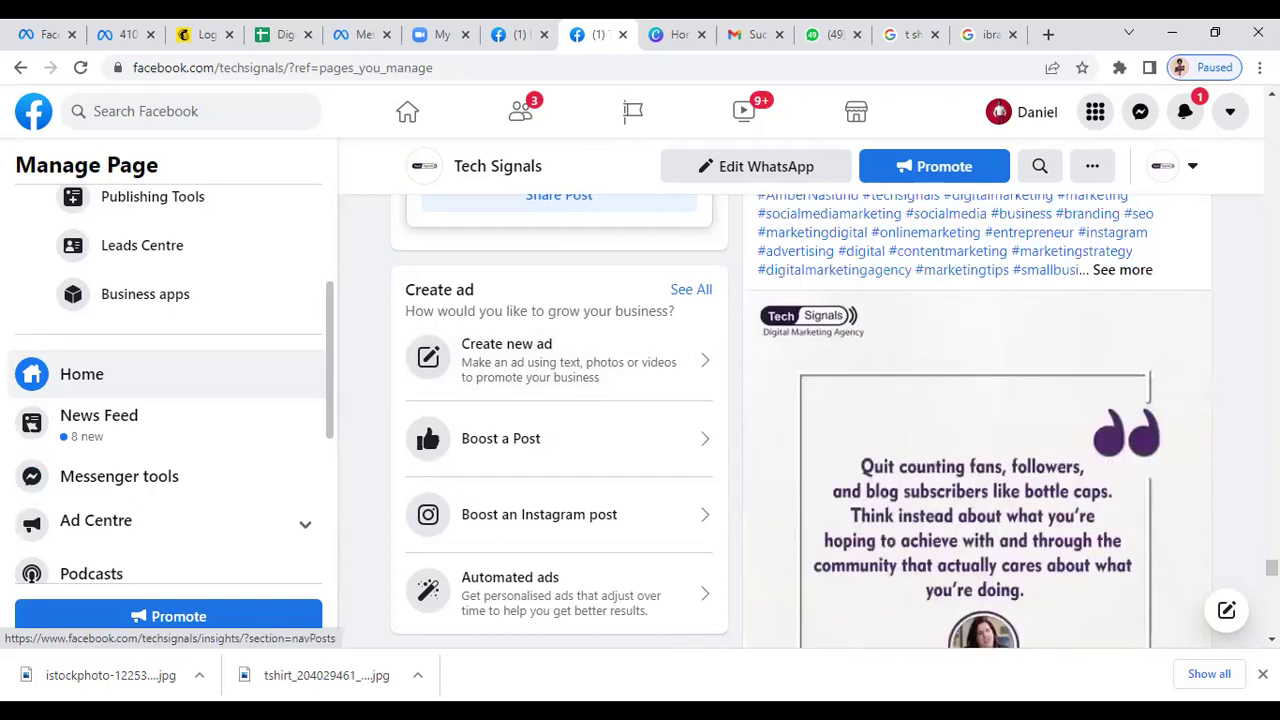
scroll(977, 420, "down", 5)
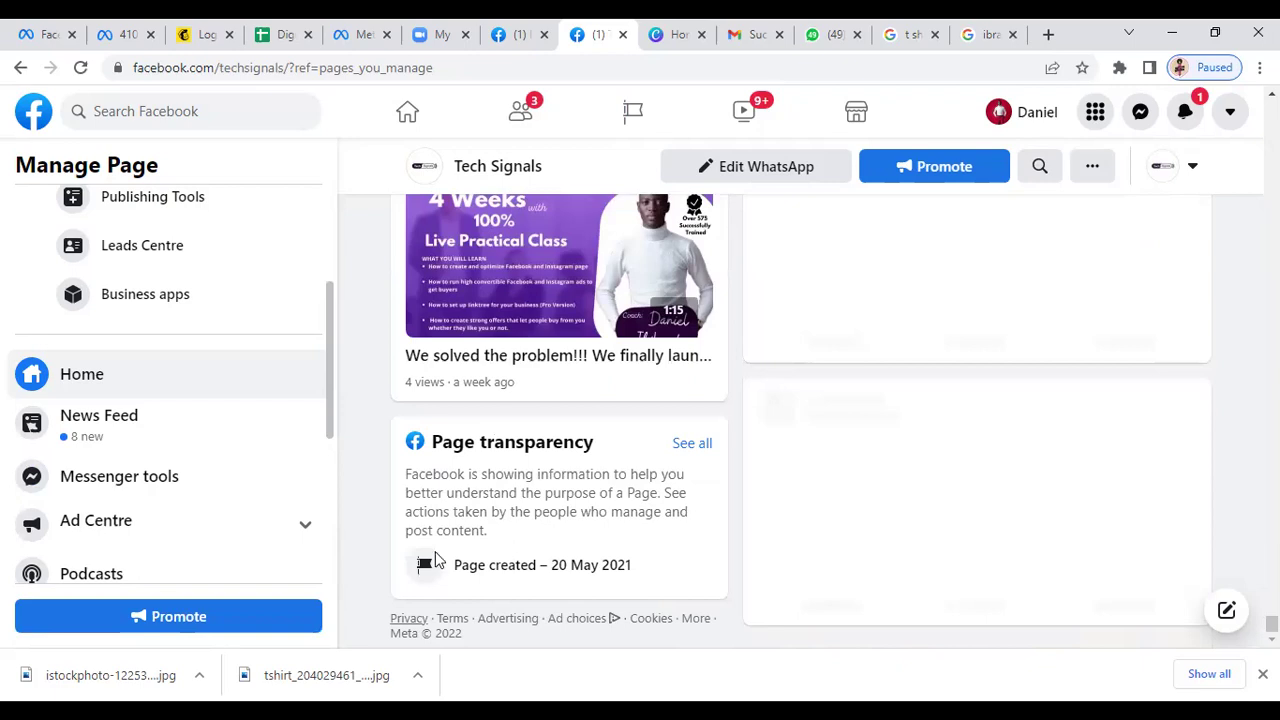
scroll(435, 551, "up", 4)
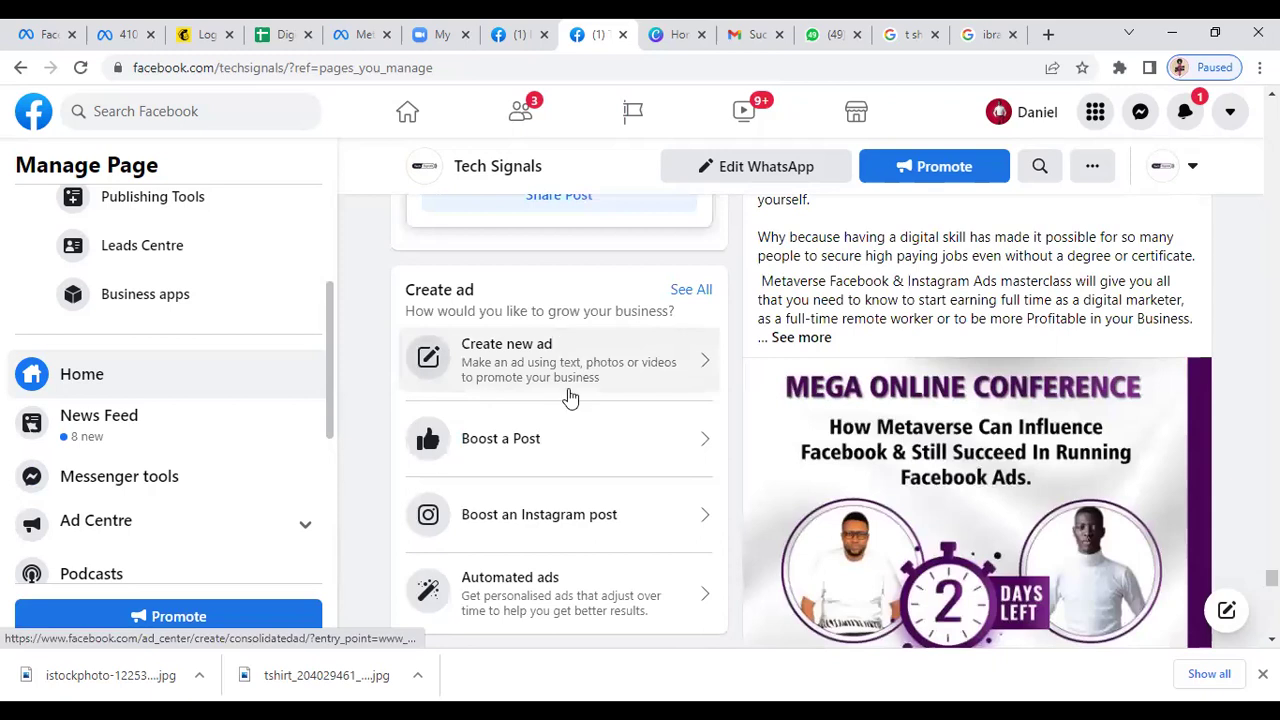
Paste the copied insights link into Ibrand Tshirt's Privacy Policy field.
left_click(517, 30)
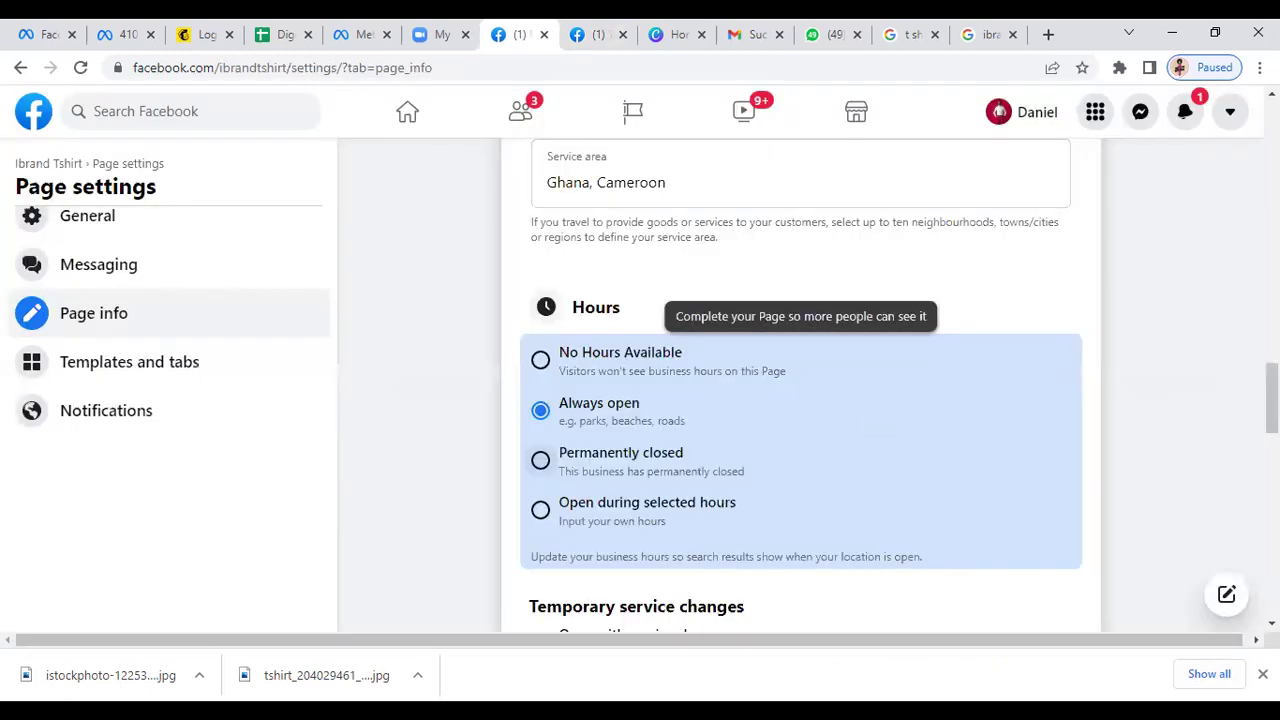
scroll(669, 262, "down", 3)
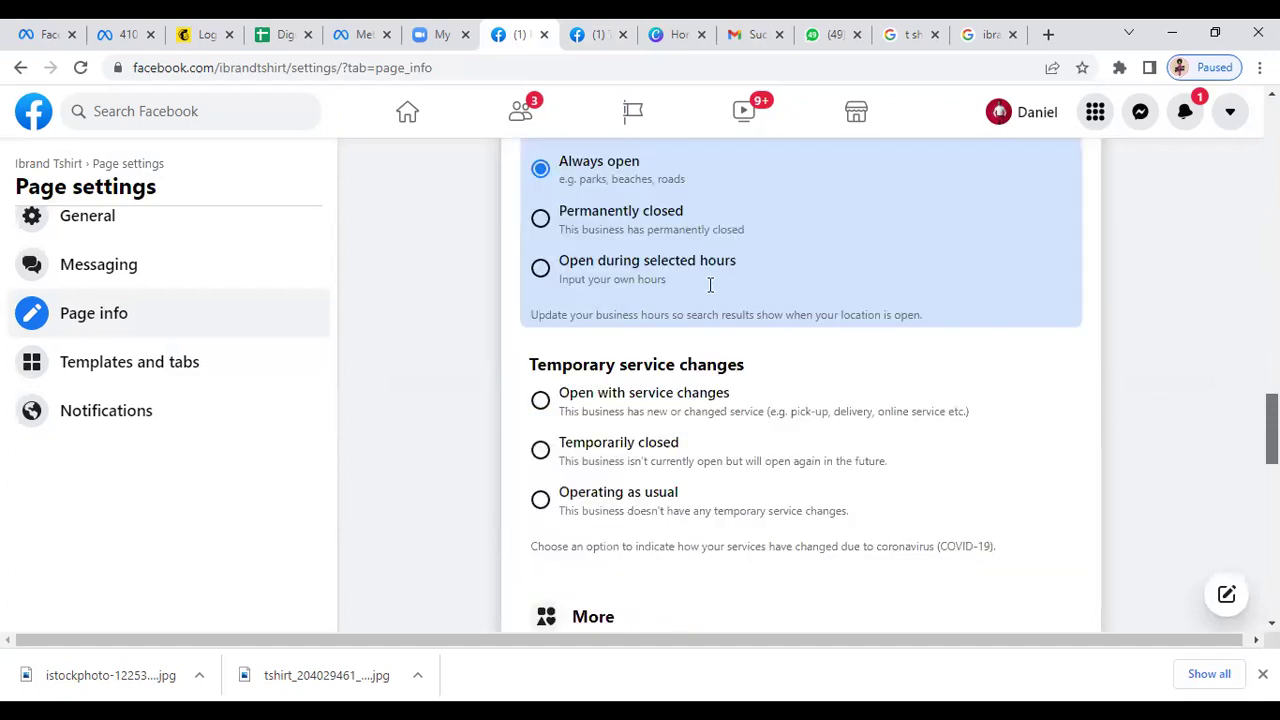
scroll(669, 262, "down", 4)
left_click(669, 262)
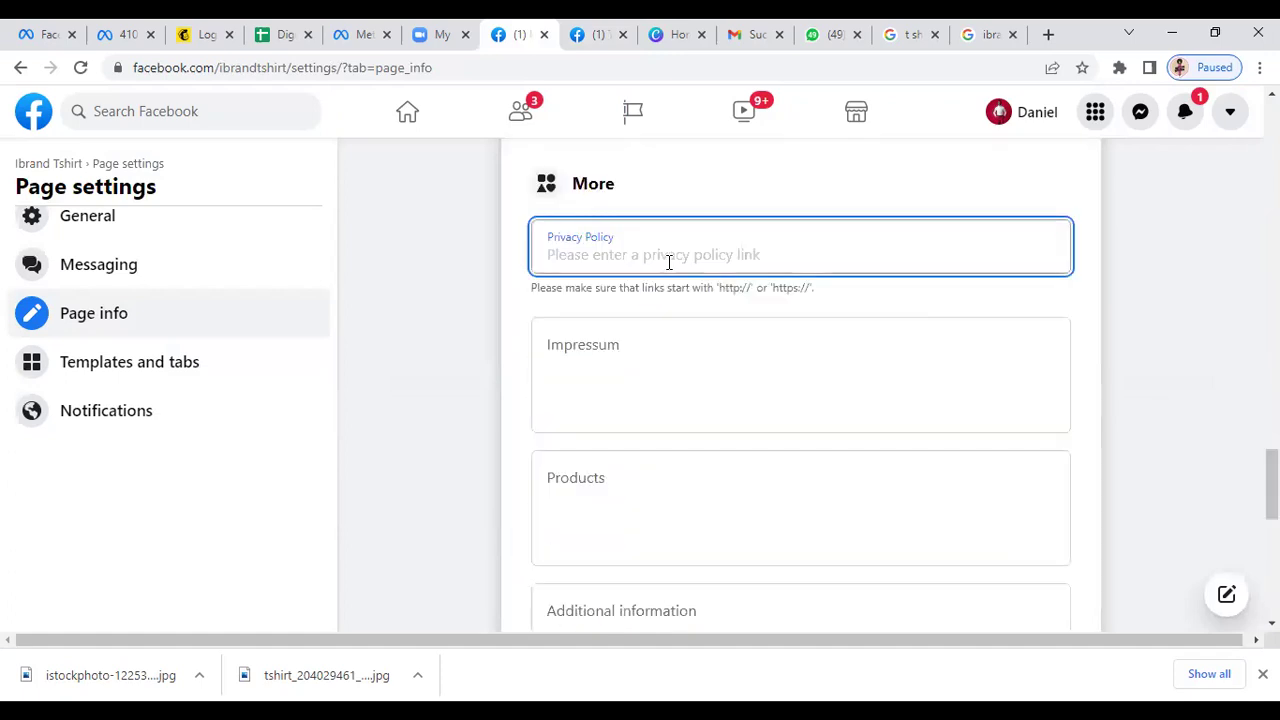
key("ctrl+v")
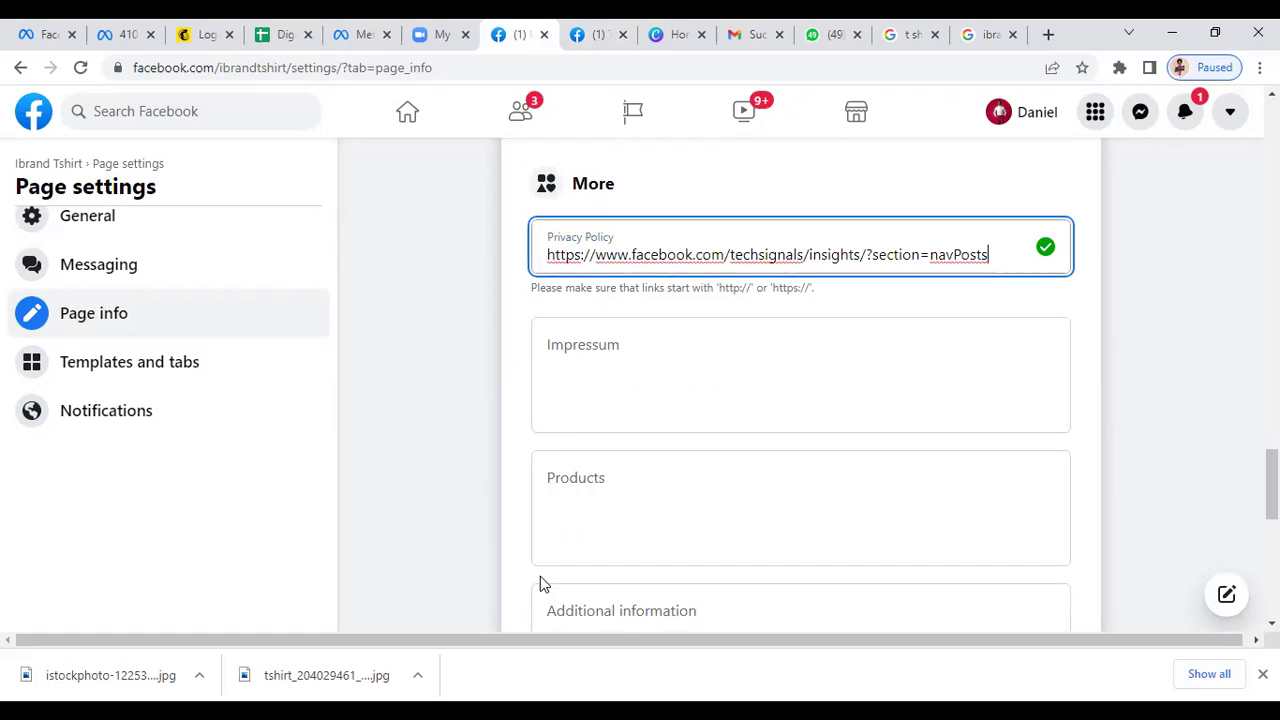
Select the techsignals portion of the pasted URL and go back to the Tech Signals tab.
key("ctrl+shift+Left")
key("ctrl+shift+Left")
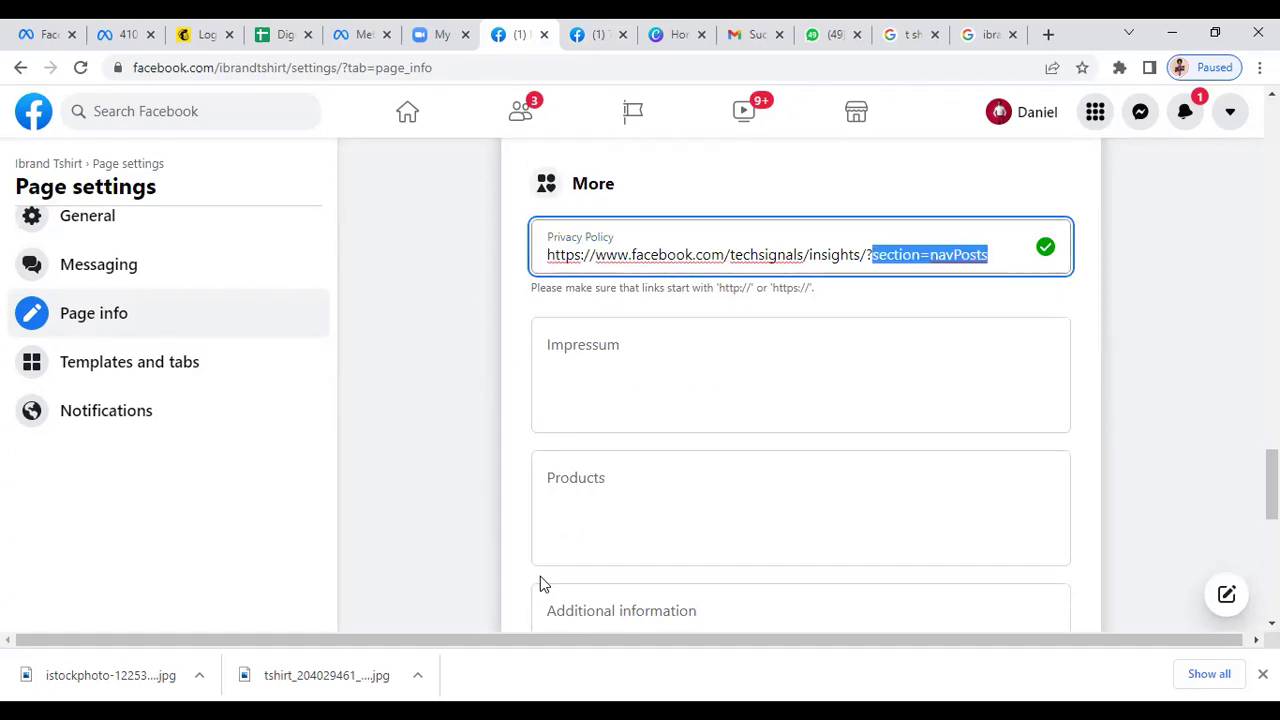
key("ctrl+shift+Left")
key("ctrl+shift+Left")
key("ctrl+shift+Left")
key("ctrl+shift+Left")
key("shift+Right")
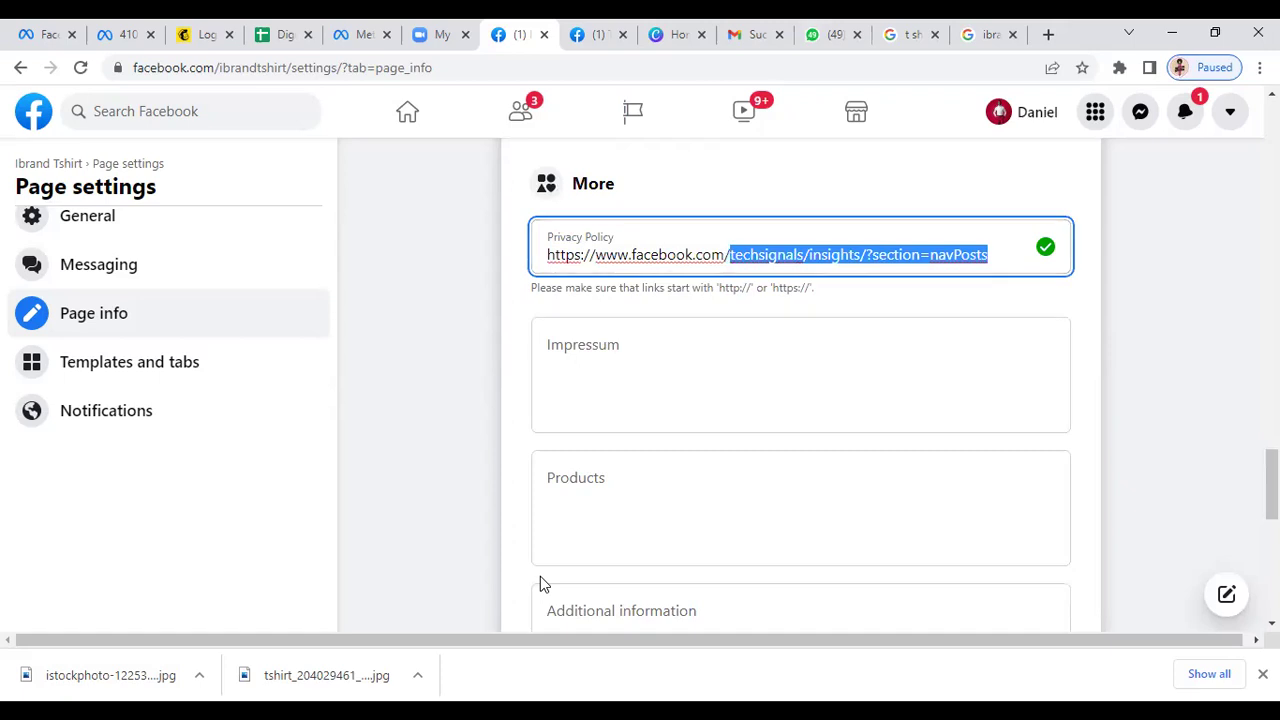
key("ctrl+Tab")
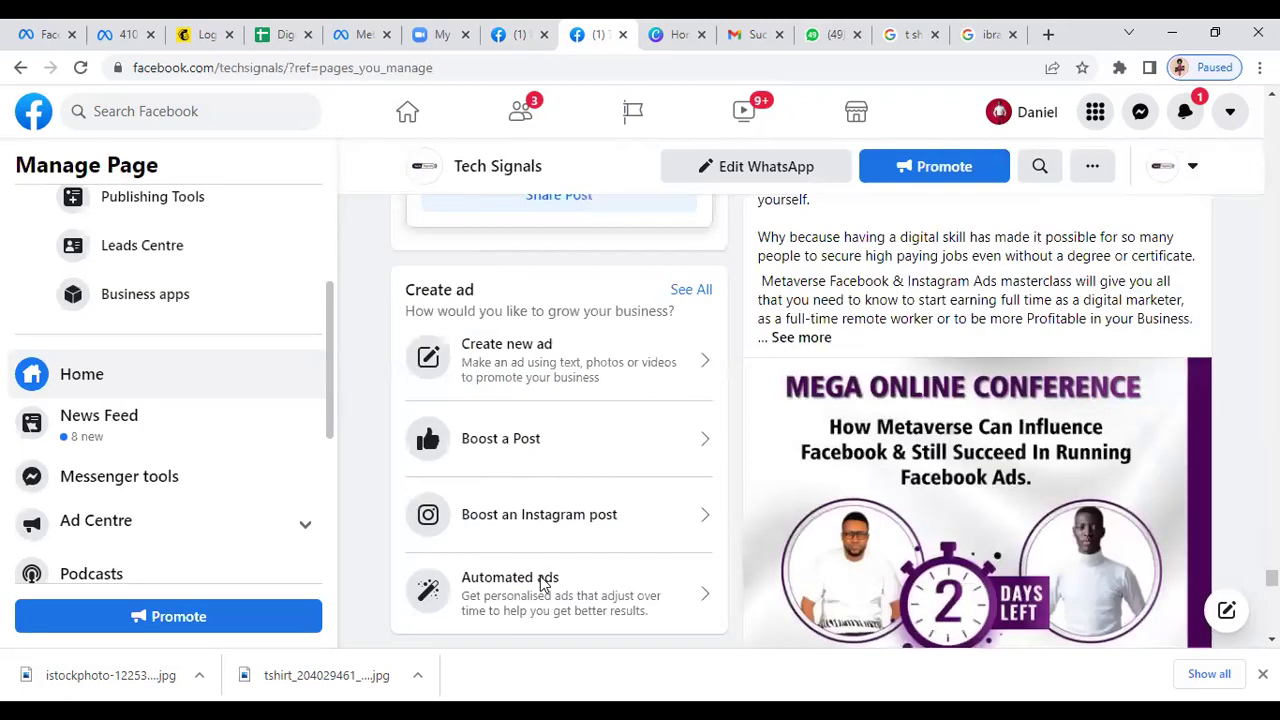
Copy Facebook's footer Privacy link and paste it over the Privacy Policy URL.
scroll(541, 582, "down", 10)
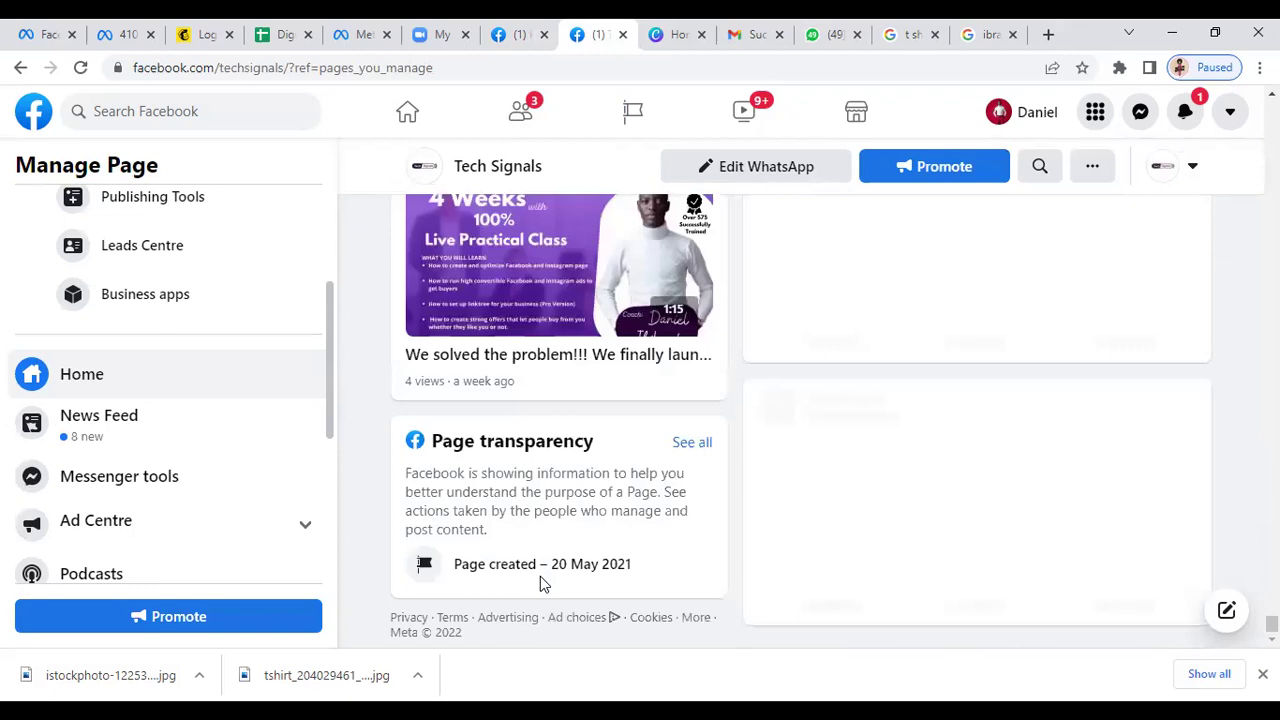
key("Tab")
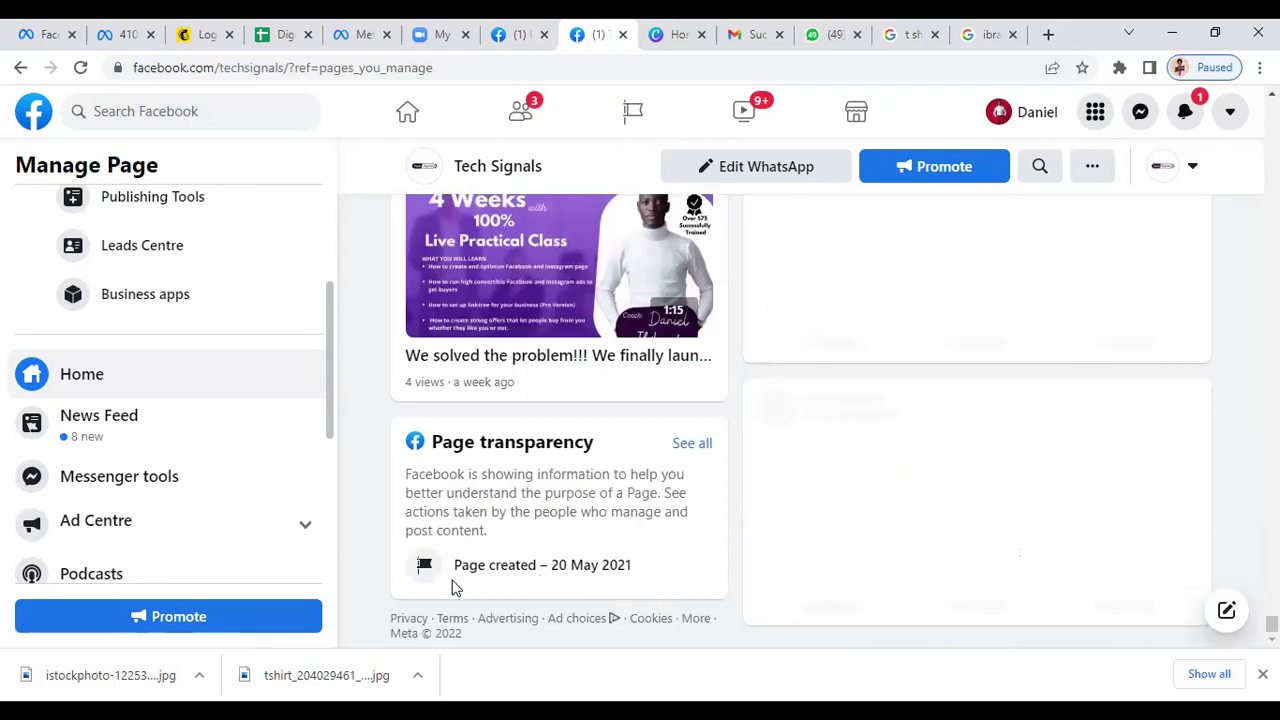
right_click(470, 550)
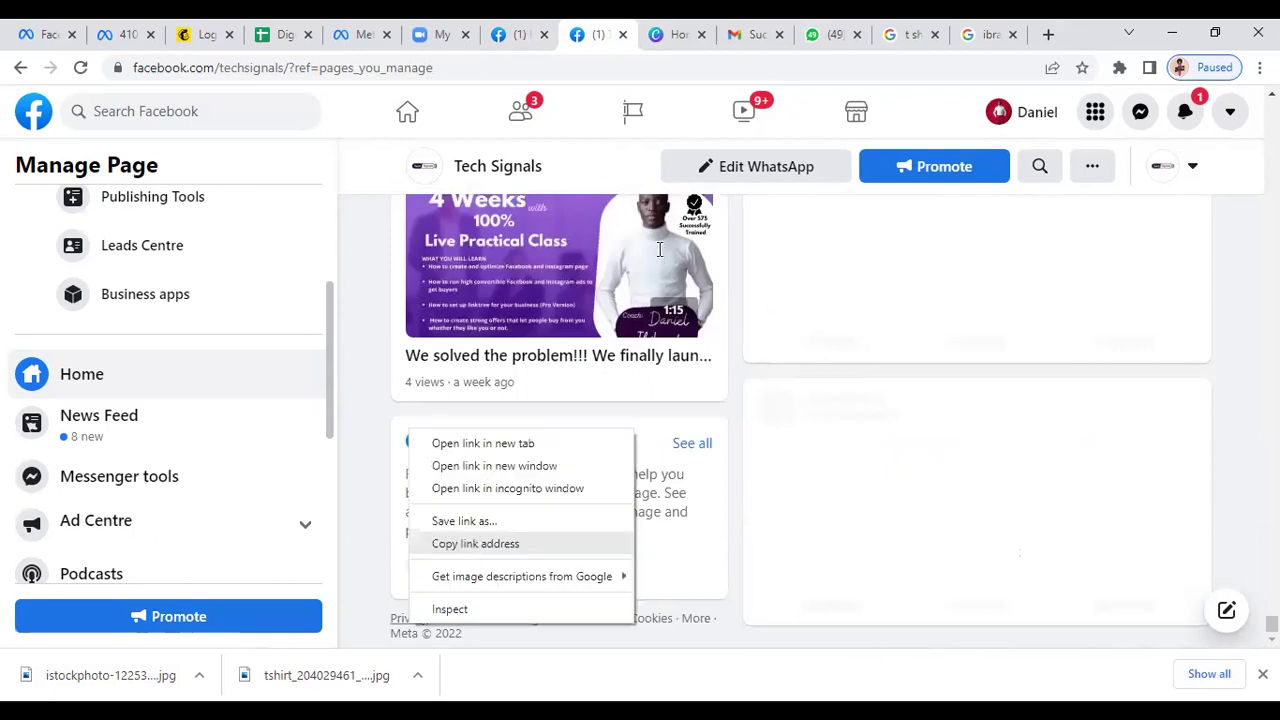
key("ctrl+shift+Tab")
type("https://www.facebook.com/privacy/explanation/")
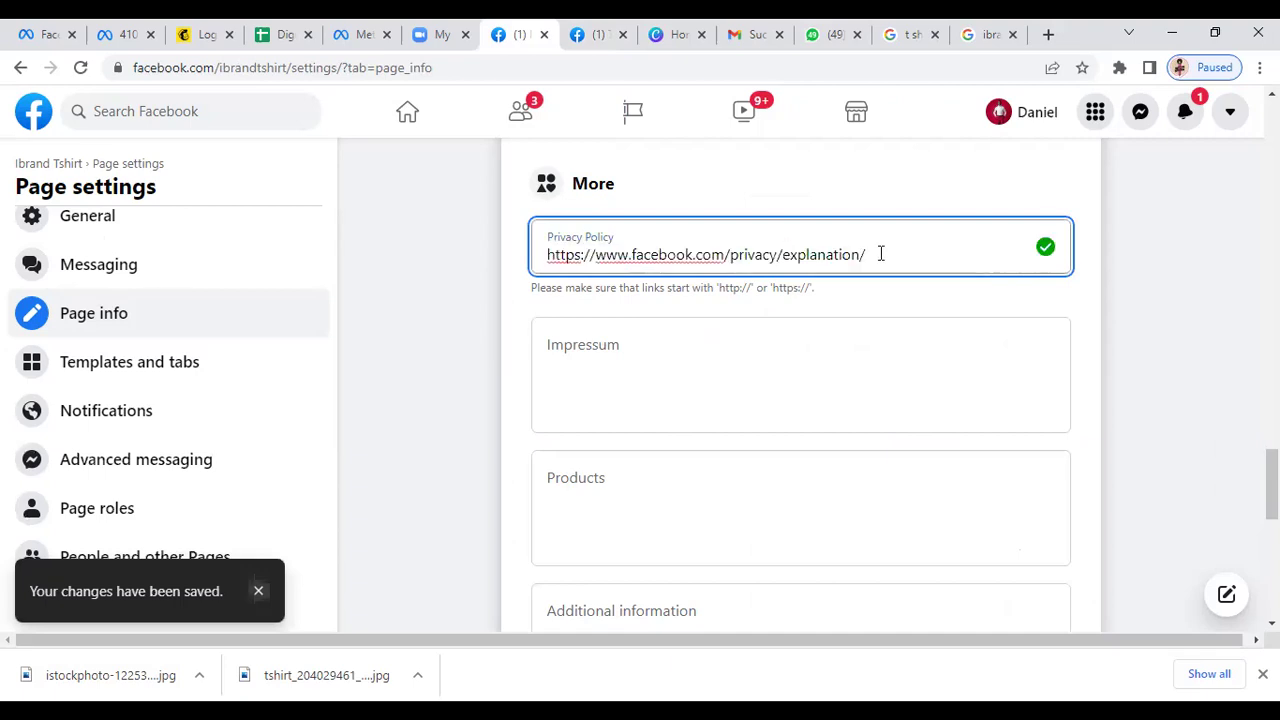
Commit the Privacy Policy field so Facebook saves the privacy/explanation link.
left_click(864, 303)
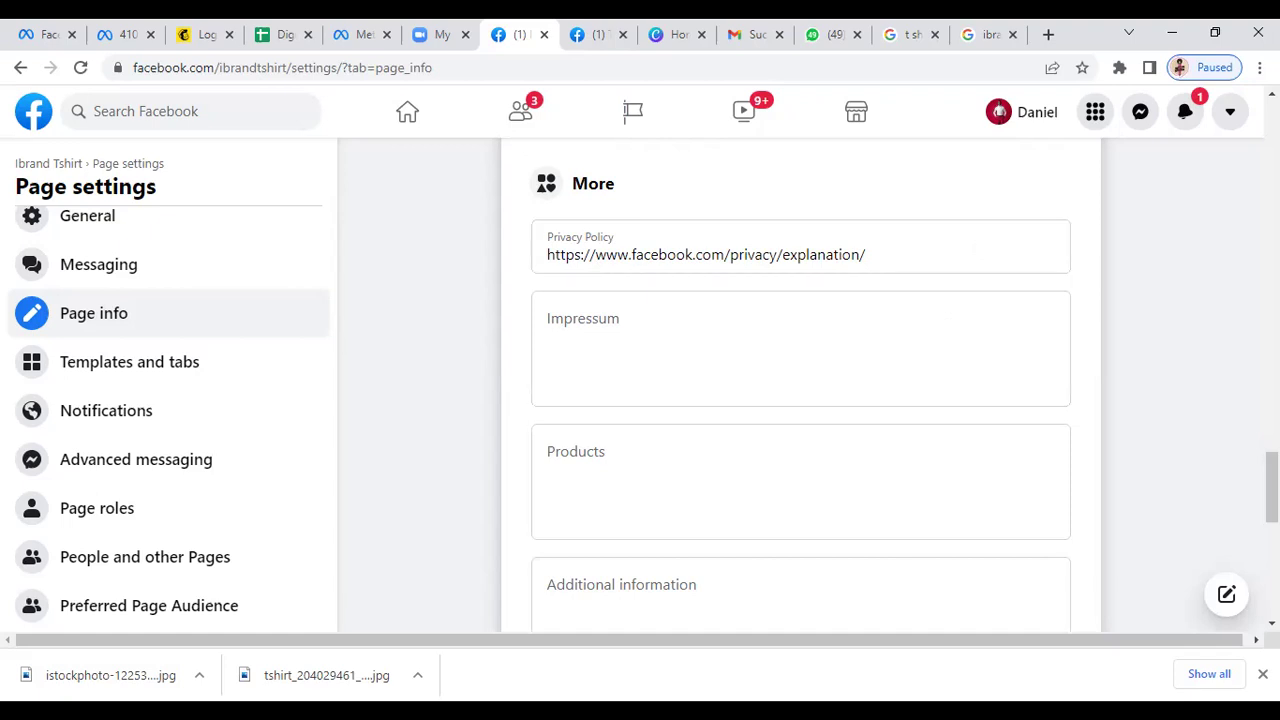
scroll(1272, 488, "down", 1)
scroll(1272, 488, "down", 1)
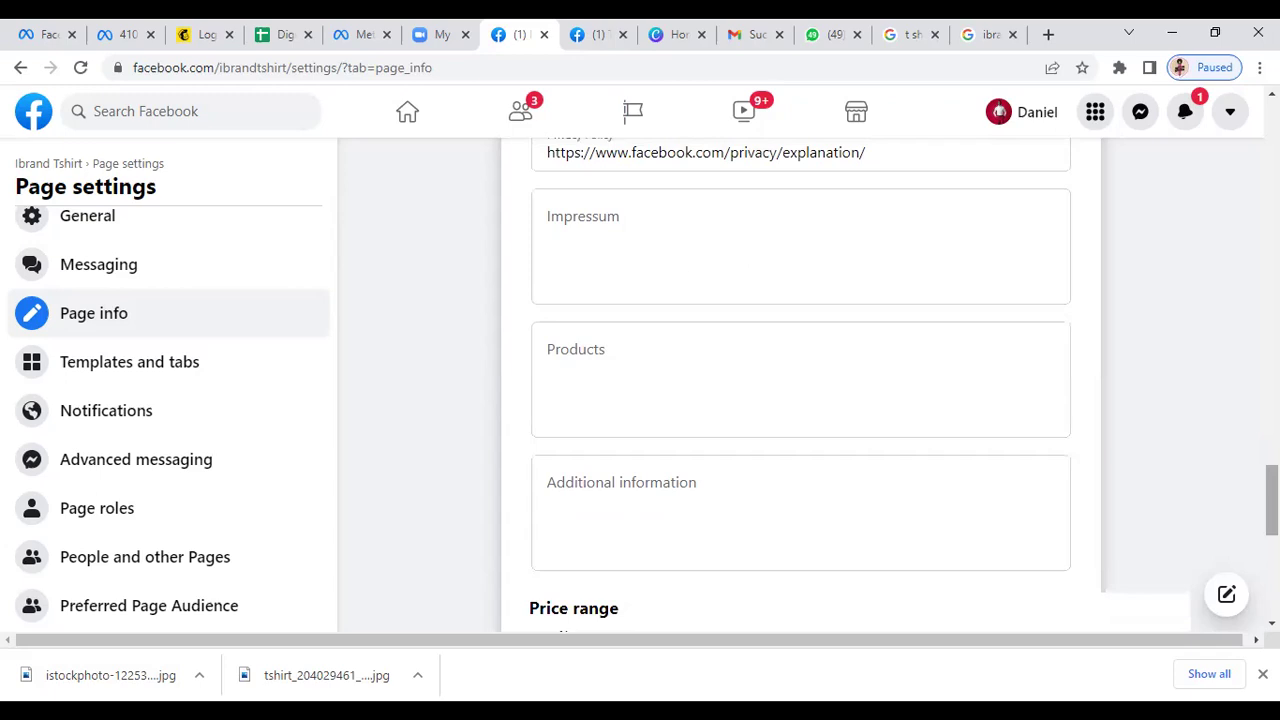
scroll(800, 384, "down", 6)
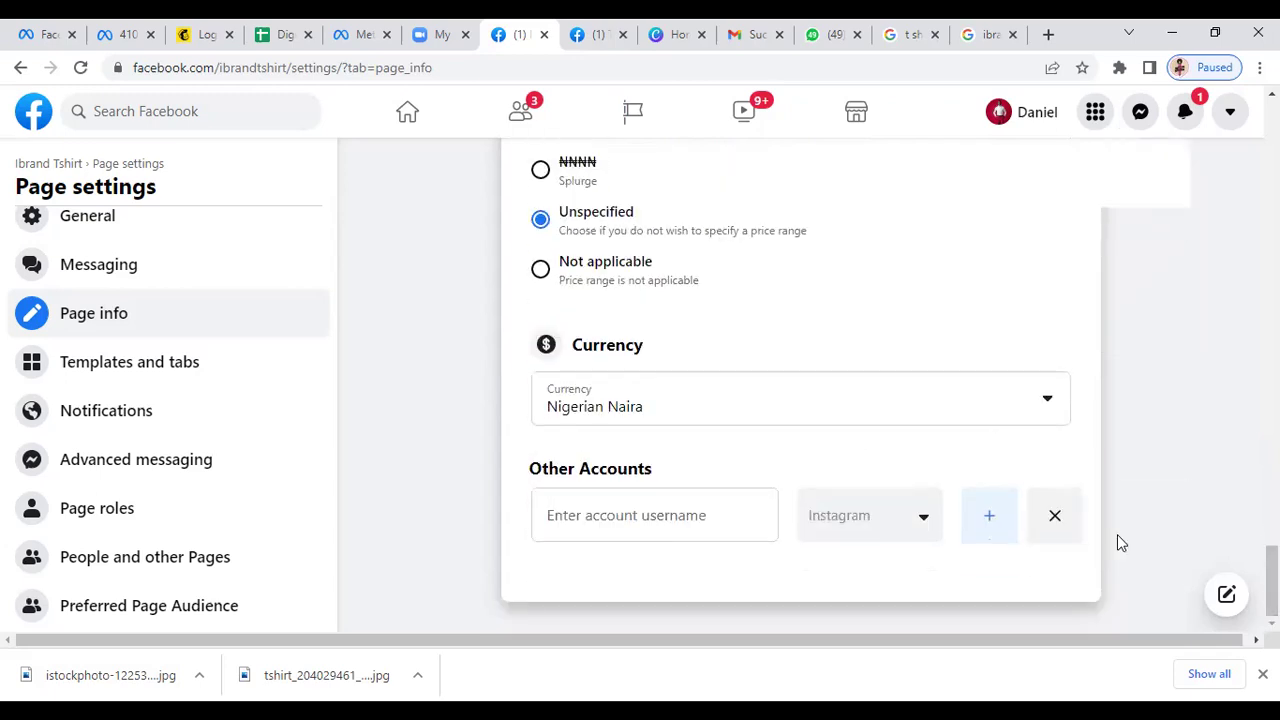
scroll(1117, 540, "up", 3)
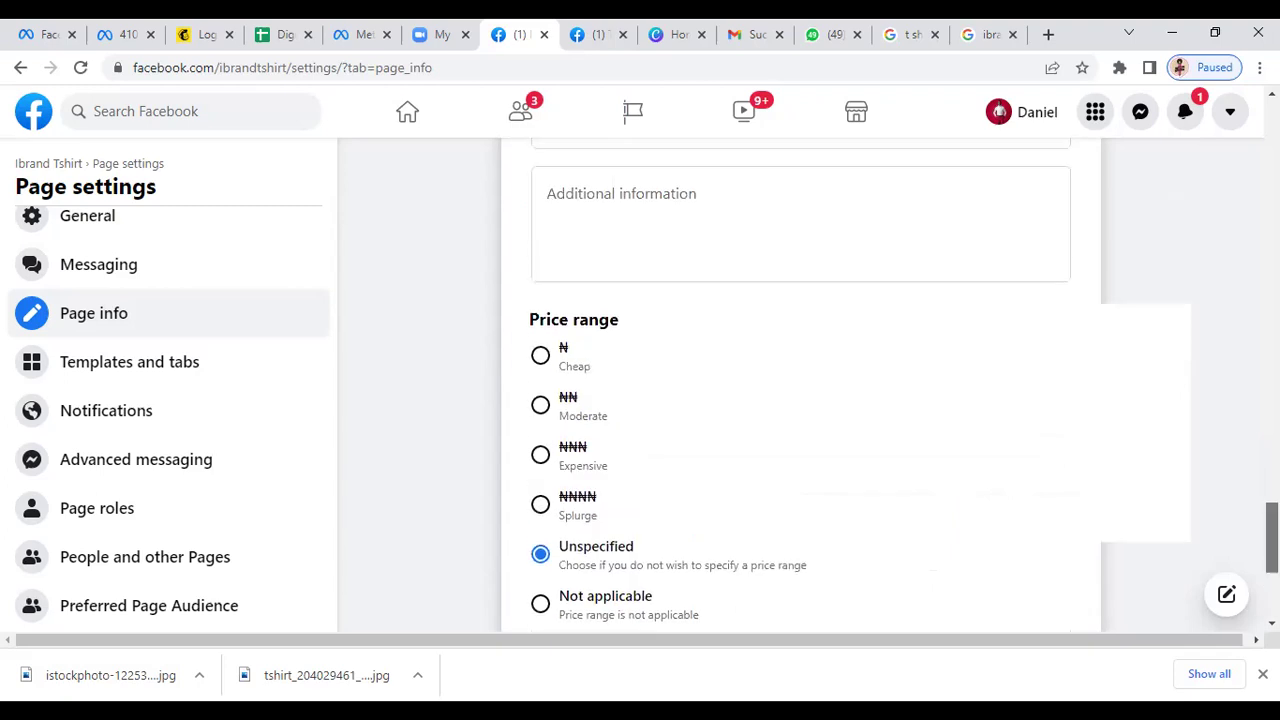
scroll(800, 384, "down", 2)
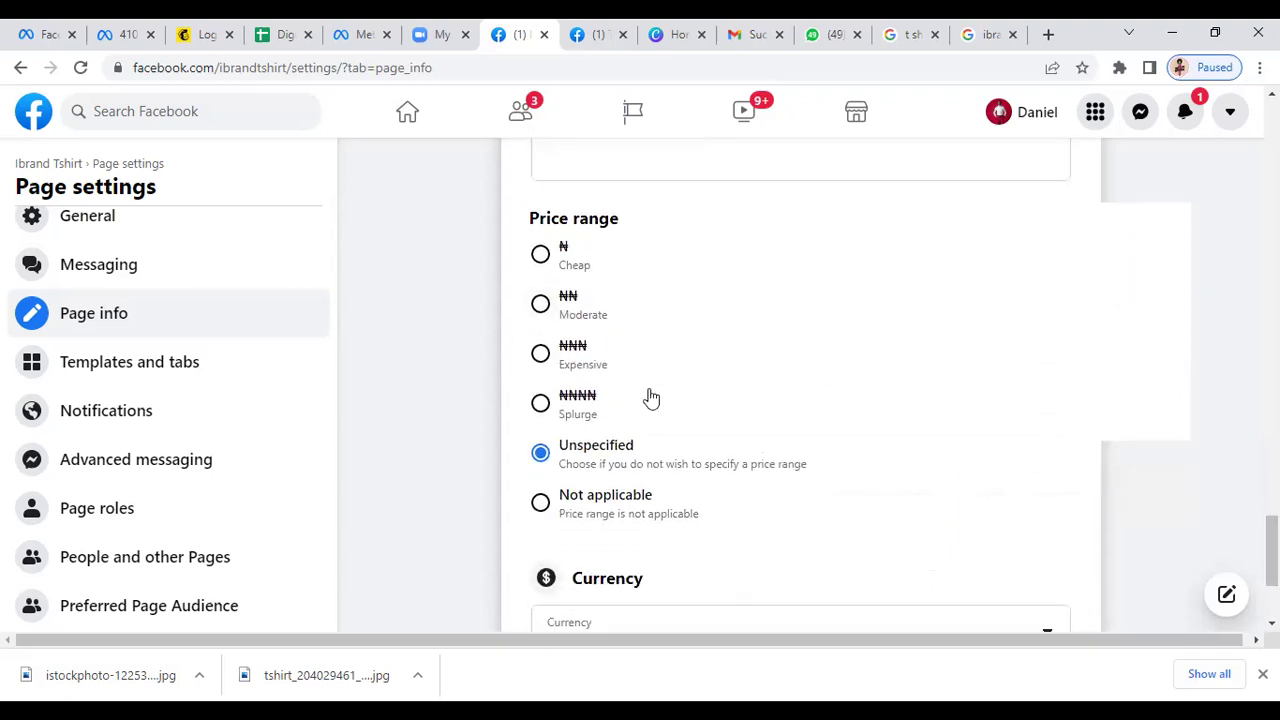
left_click(598, 468)
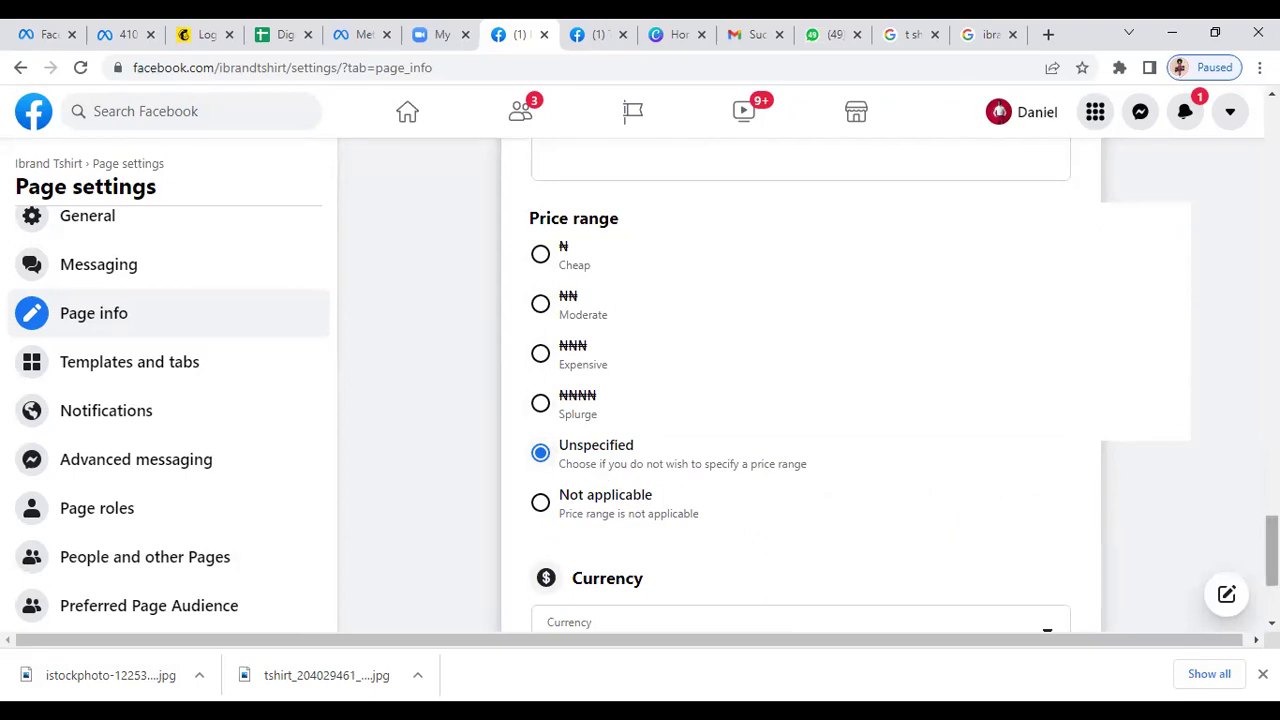
left_click_drag(1272, 550, 1272, 566)
scroll(694, 506, "down", 1)
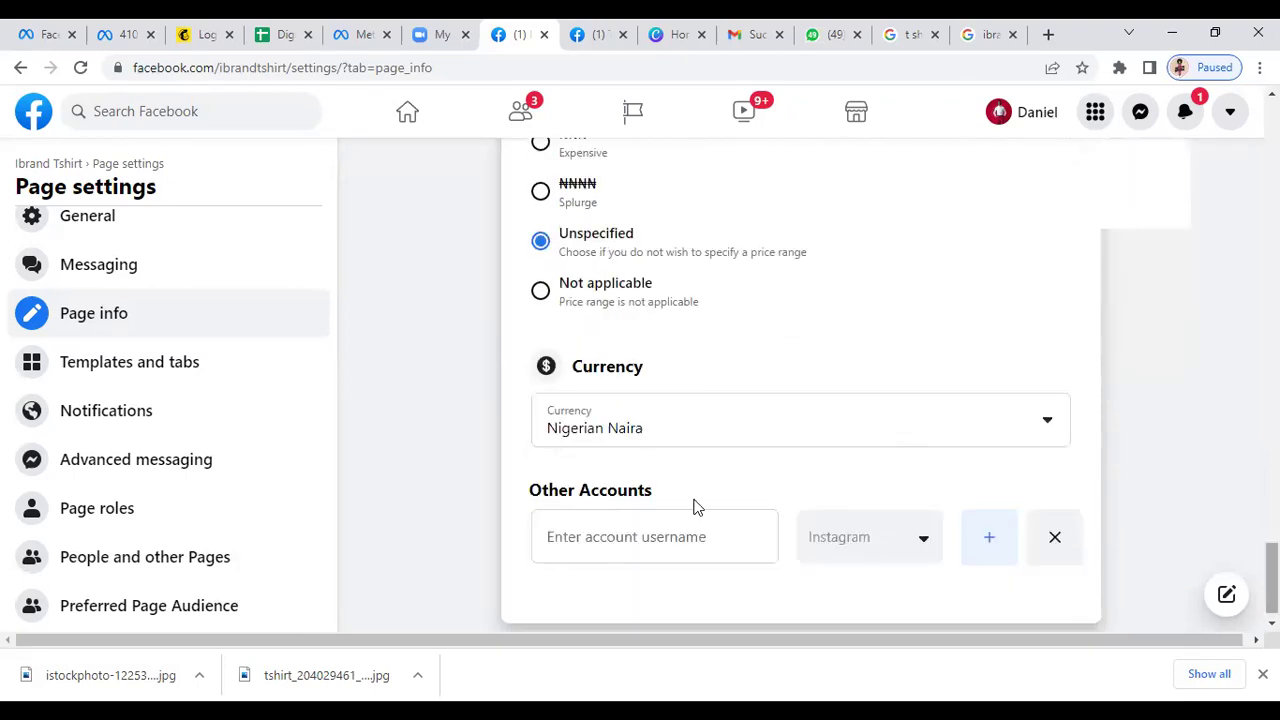
left_click(674, 440)
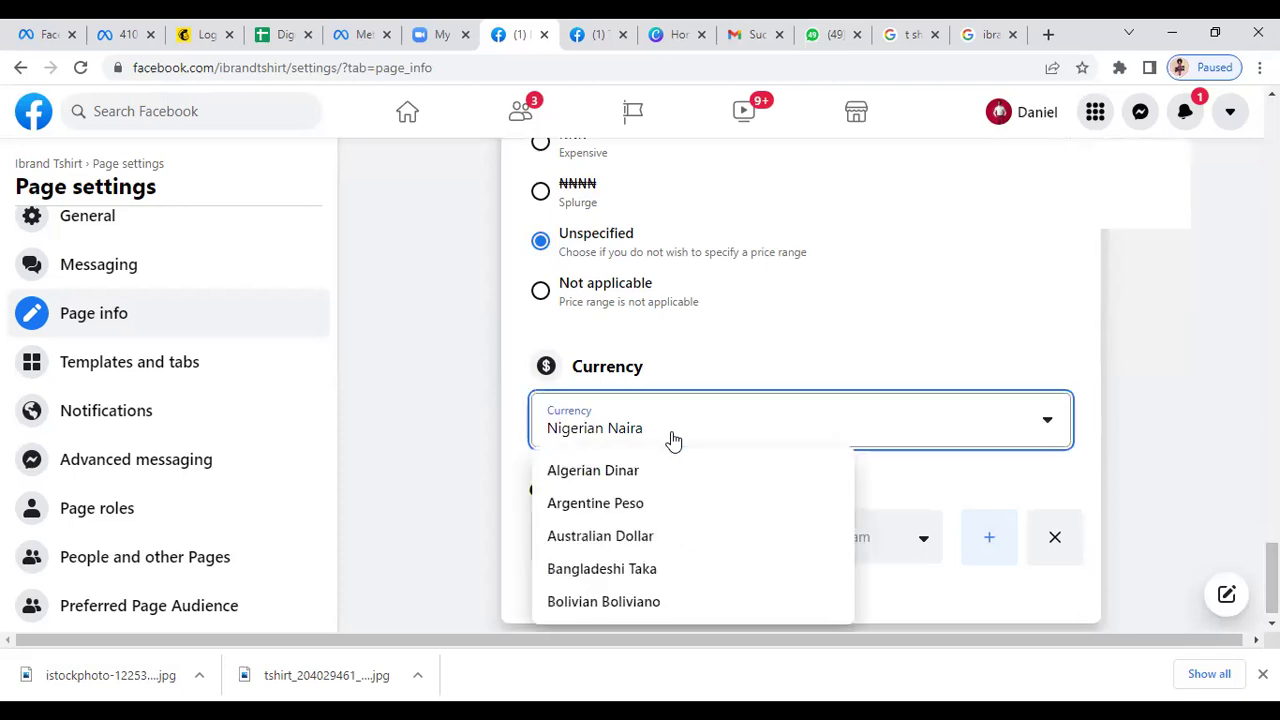
left_click(508, 337)
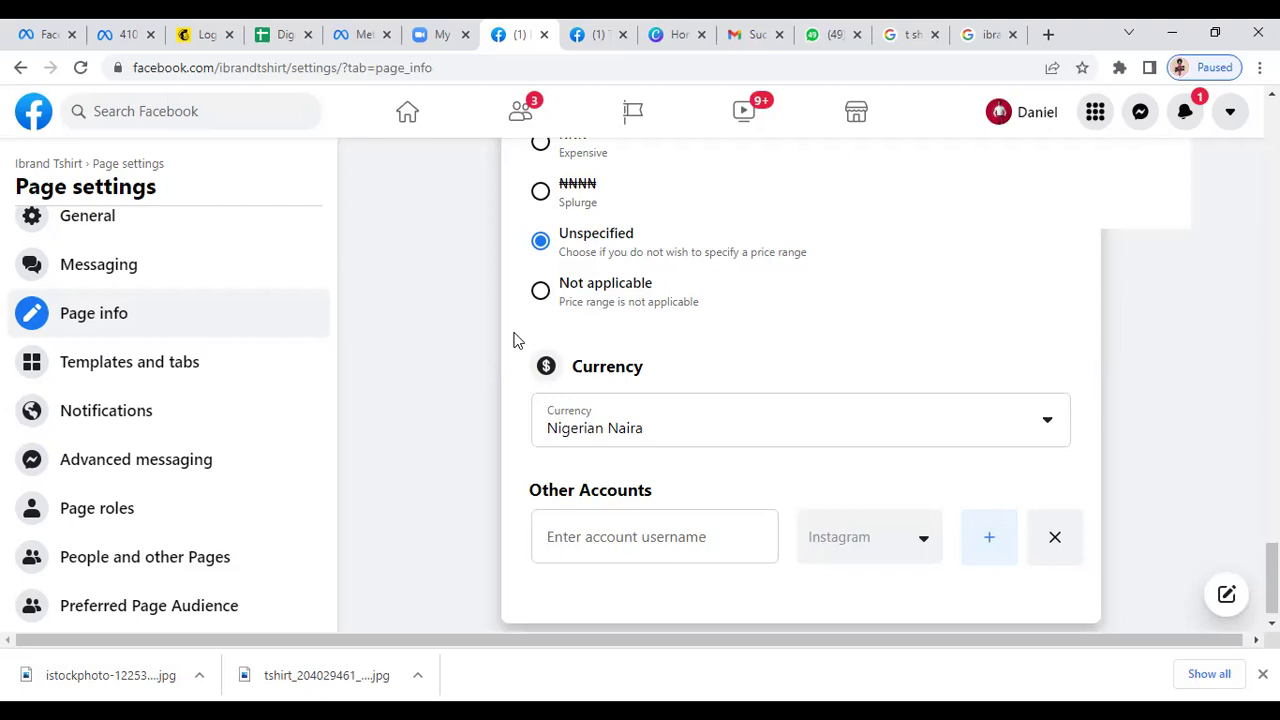
left_click(630, 541)
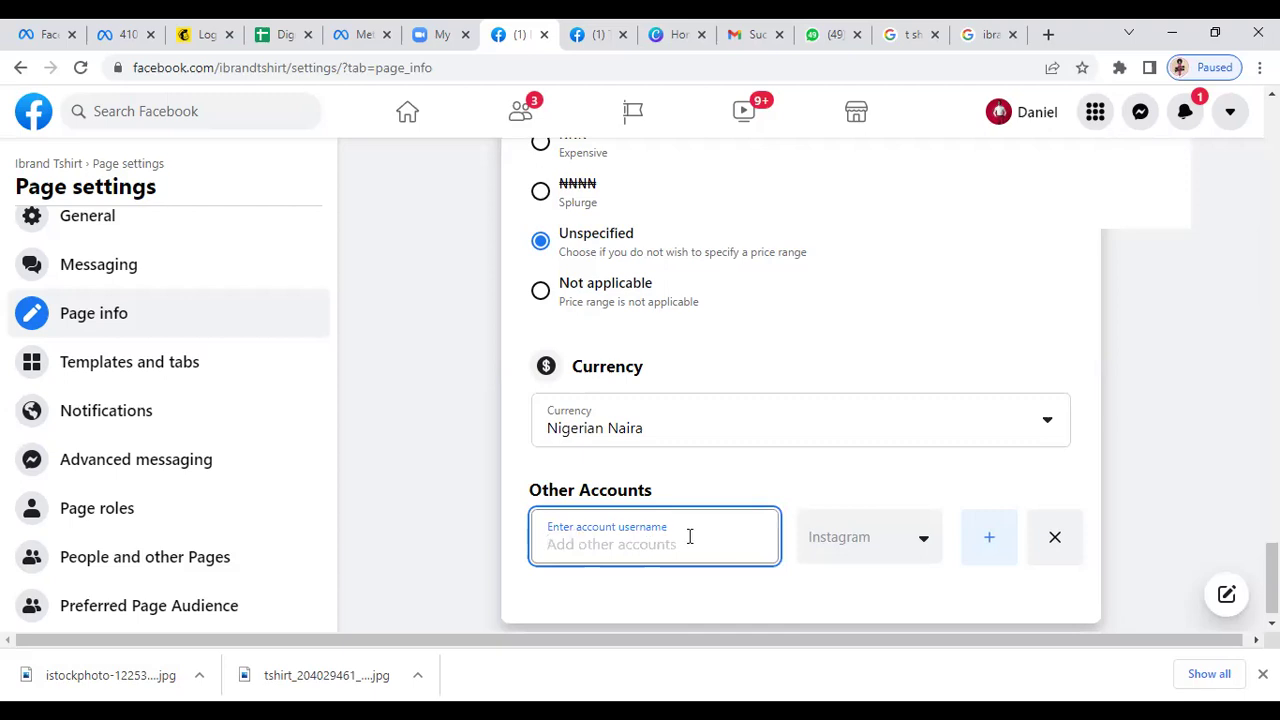
left_click(598, 34)
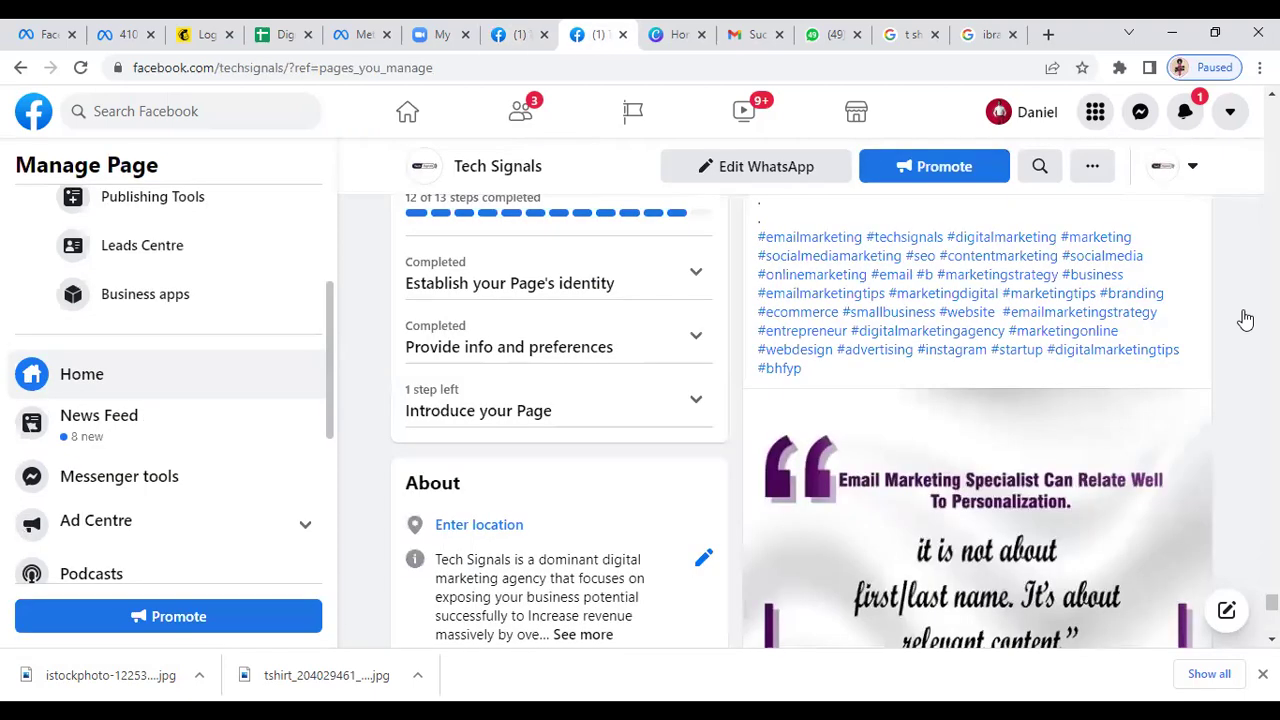
scroll(1245, 318, "down", 10)
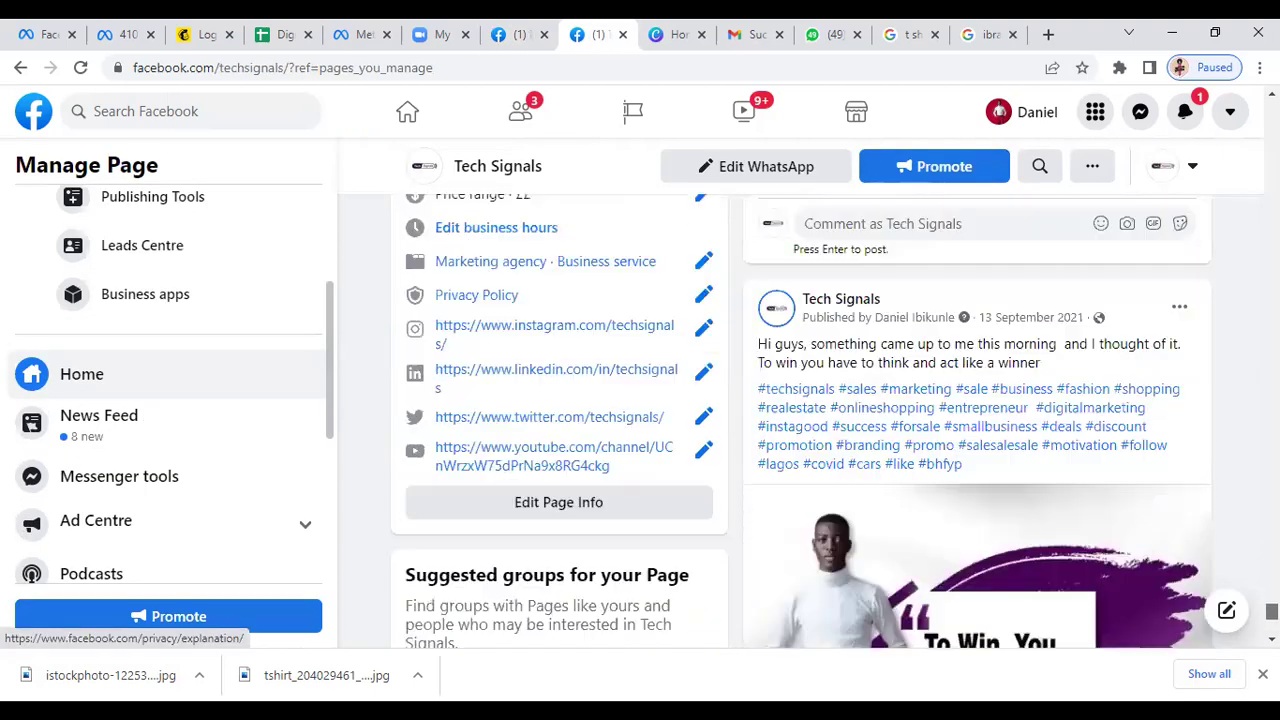
scroll(980, 420, "down", 3)
scroll(980, 420, "up", 3)
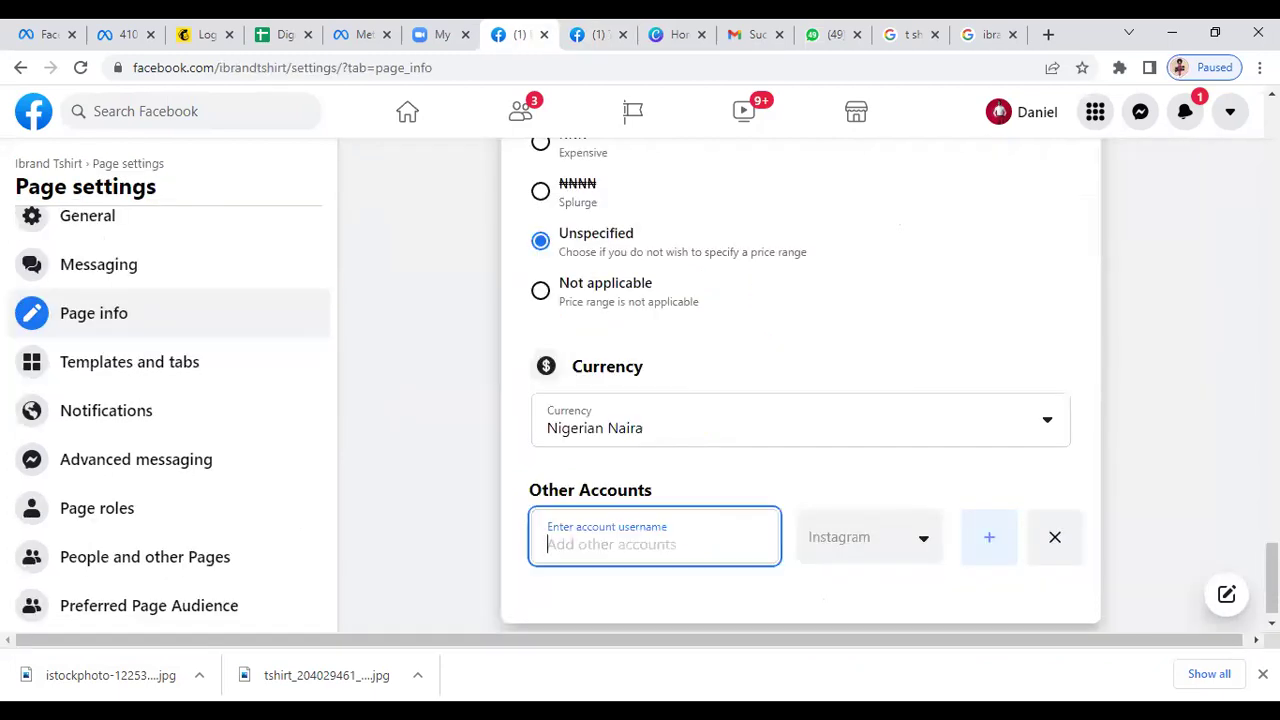
scroll(800, 400, "up", 5)
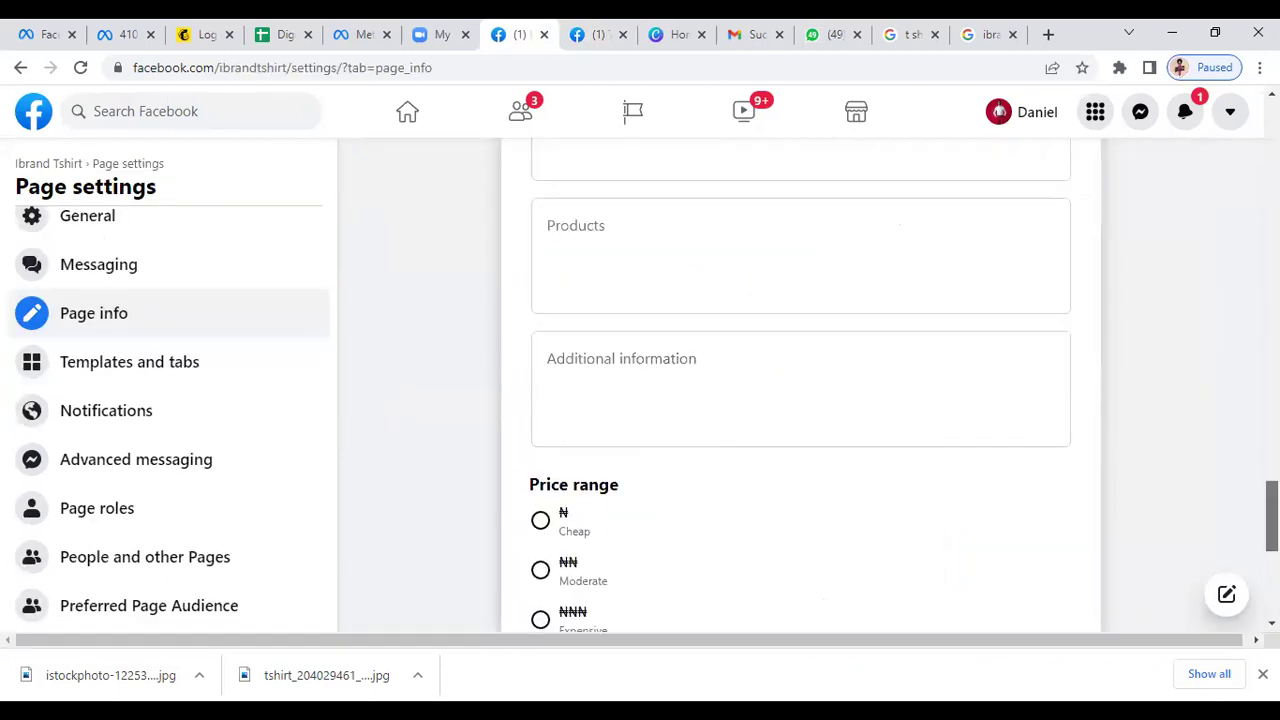
scroll(855, 383, "up", 4)
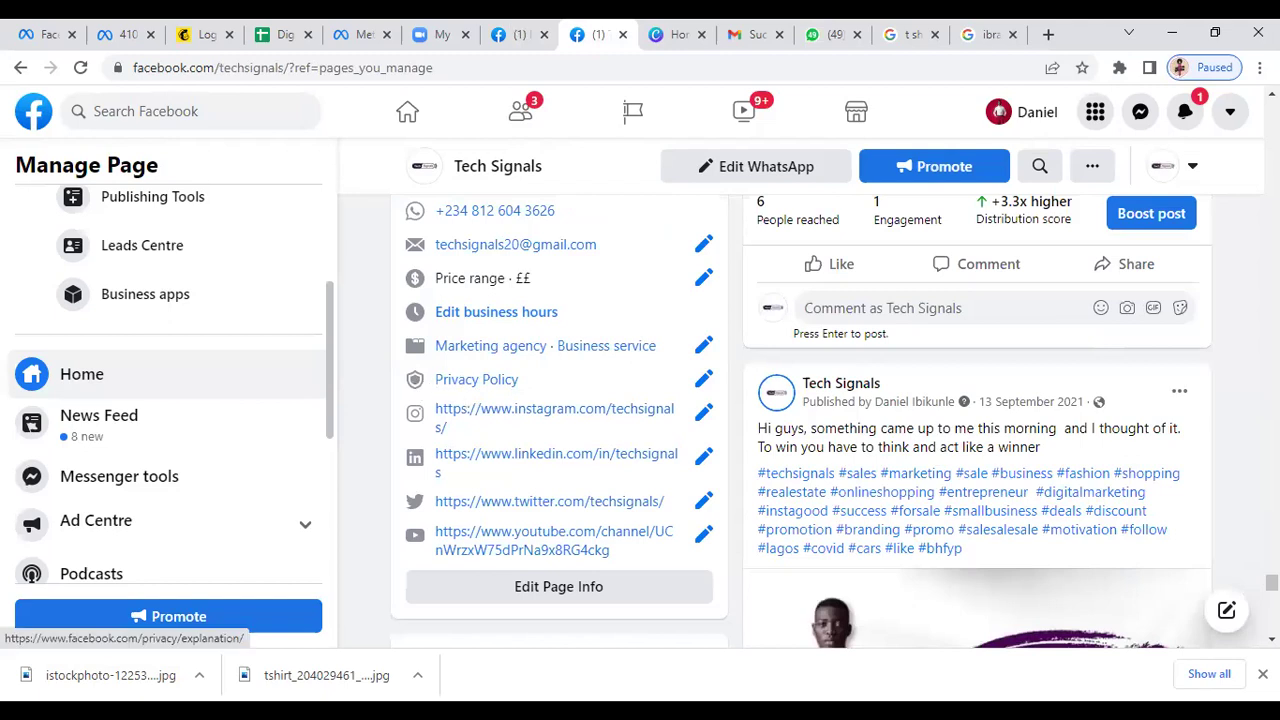
key("ctrl+shift+Tab")
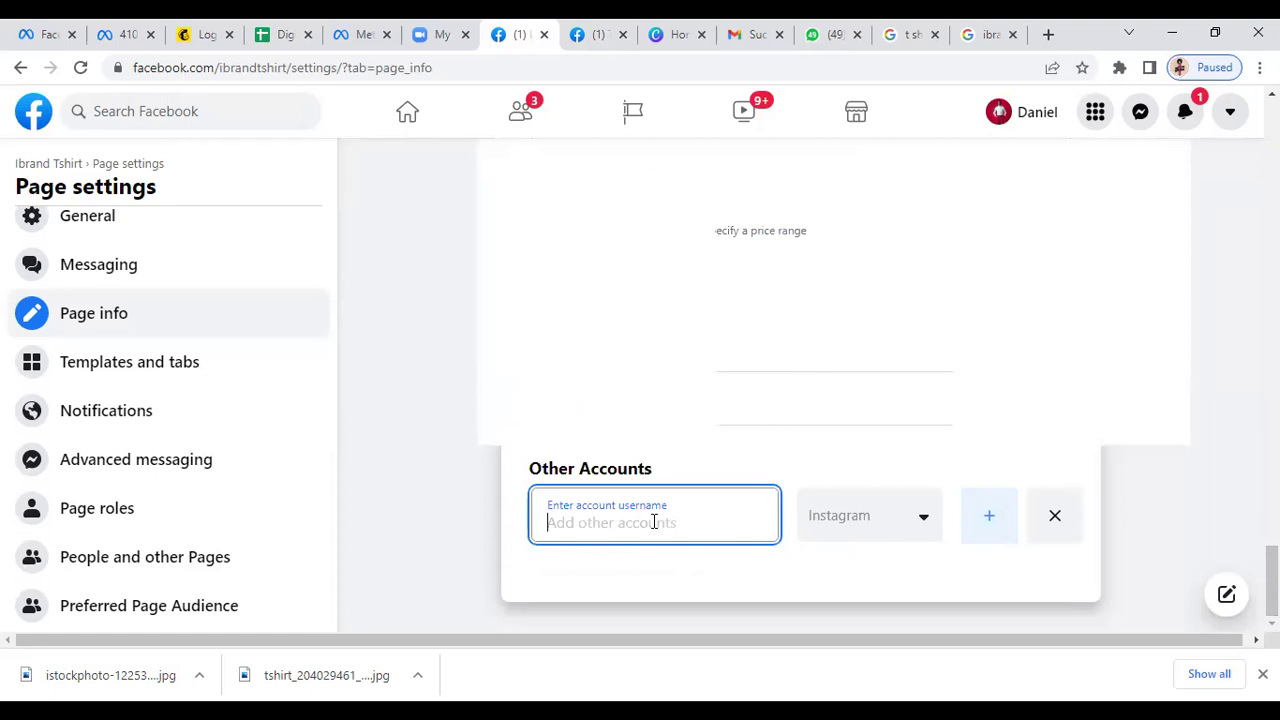
Enter the page's Instagram username under Other Accounts, keep Instagram, and add another row.
type("instagram")
double_click(654, 521)
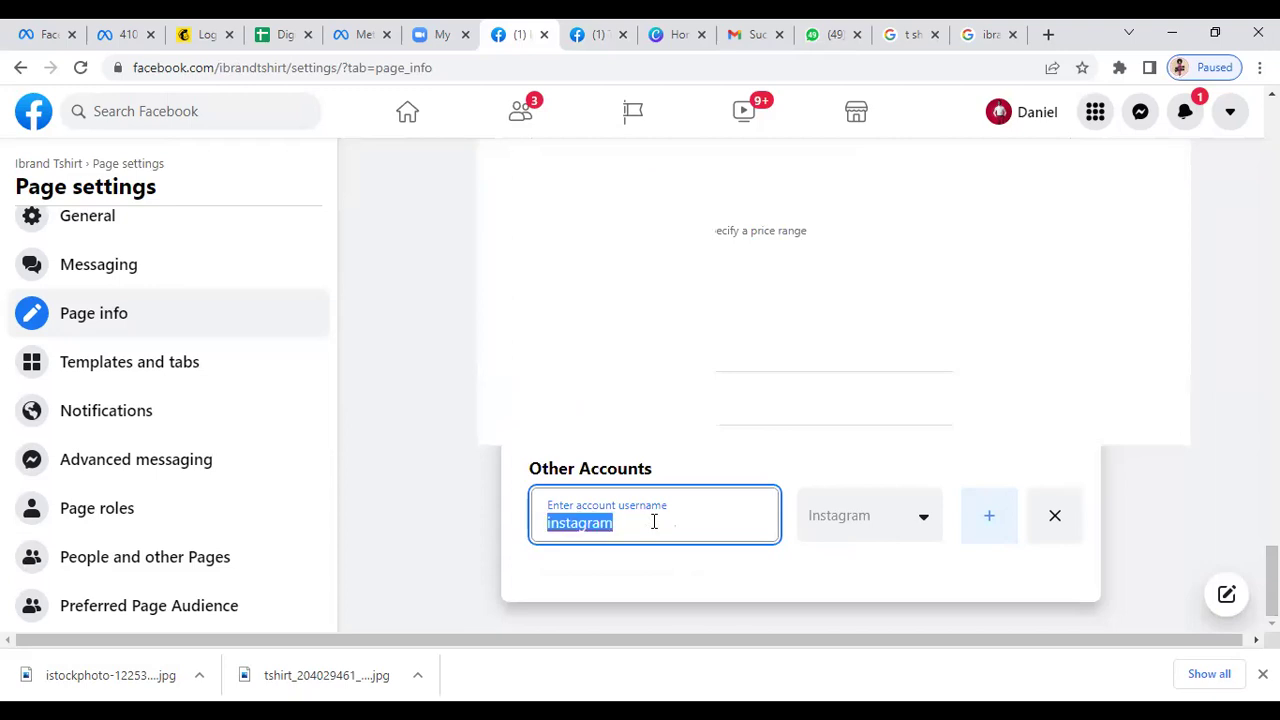
type("ibr")
type("andt")
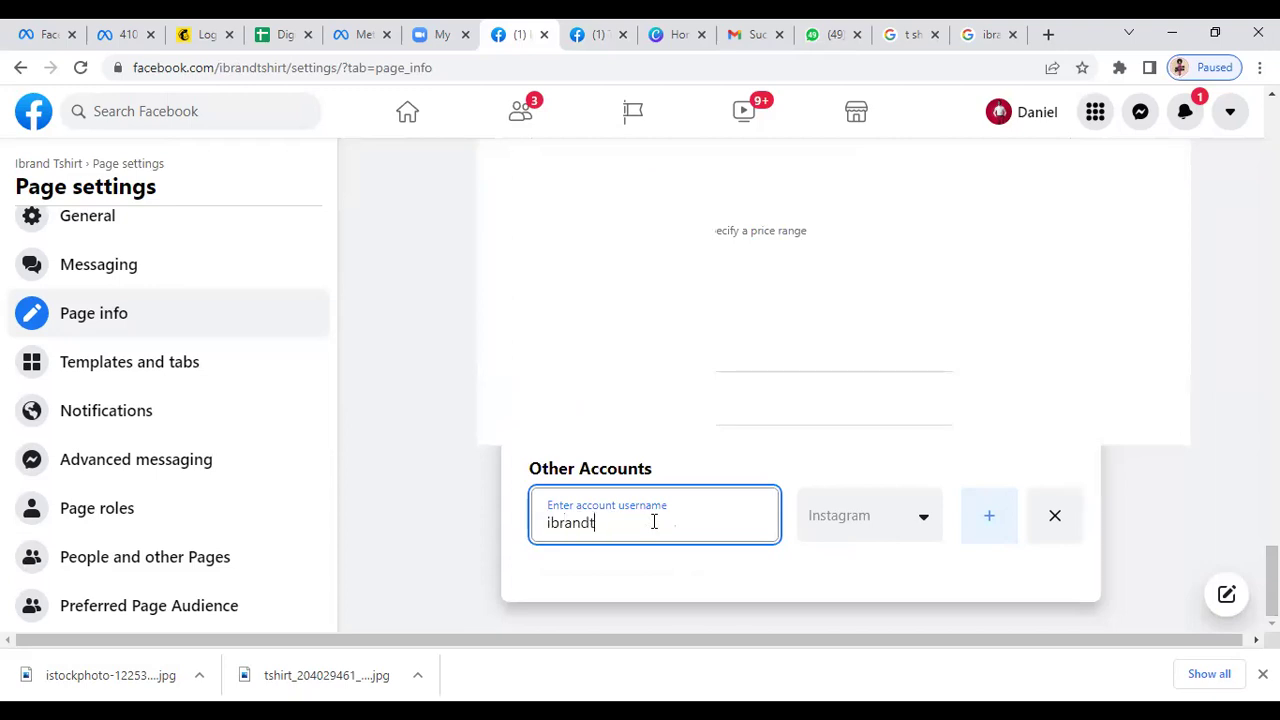
type("shirt")
left_click(895, 529)
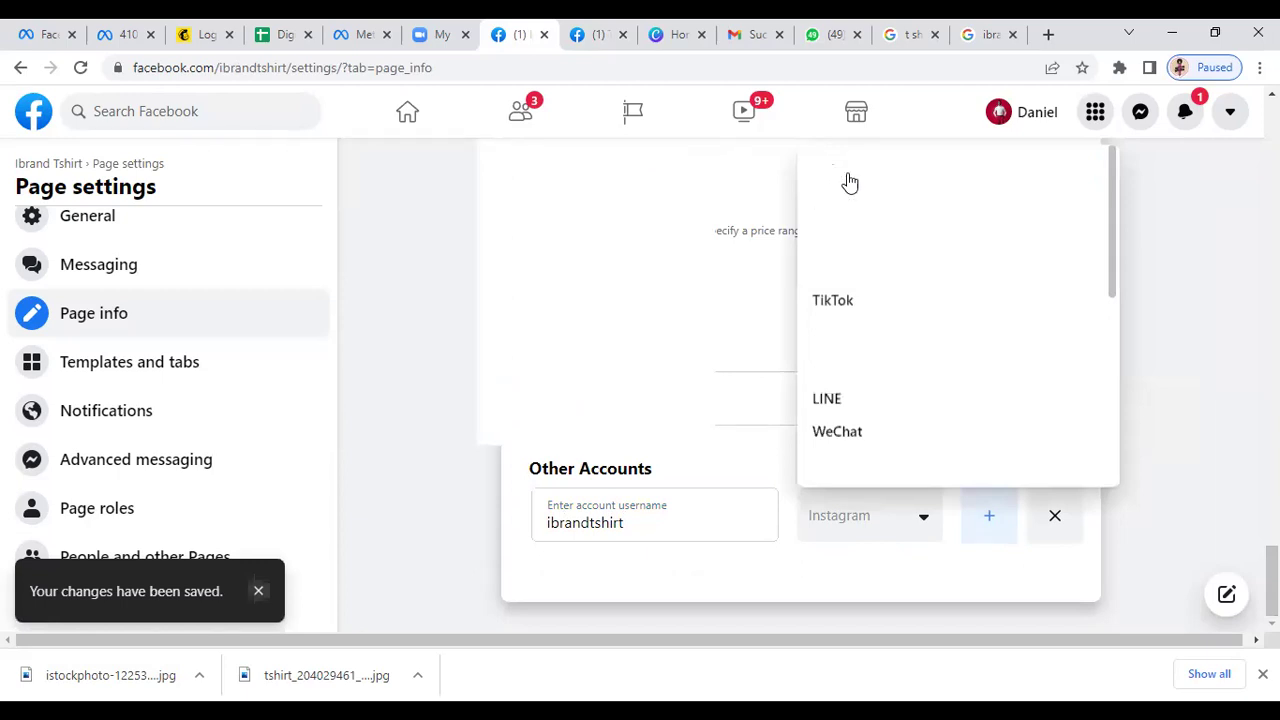
left_click(931, 566)
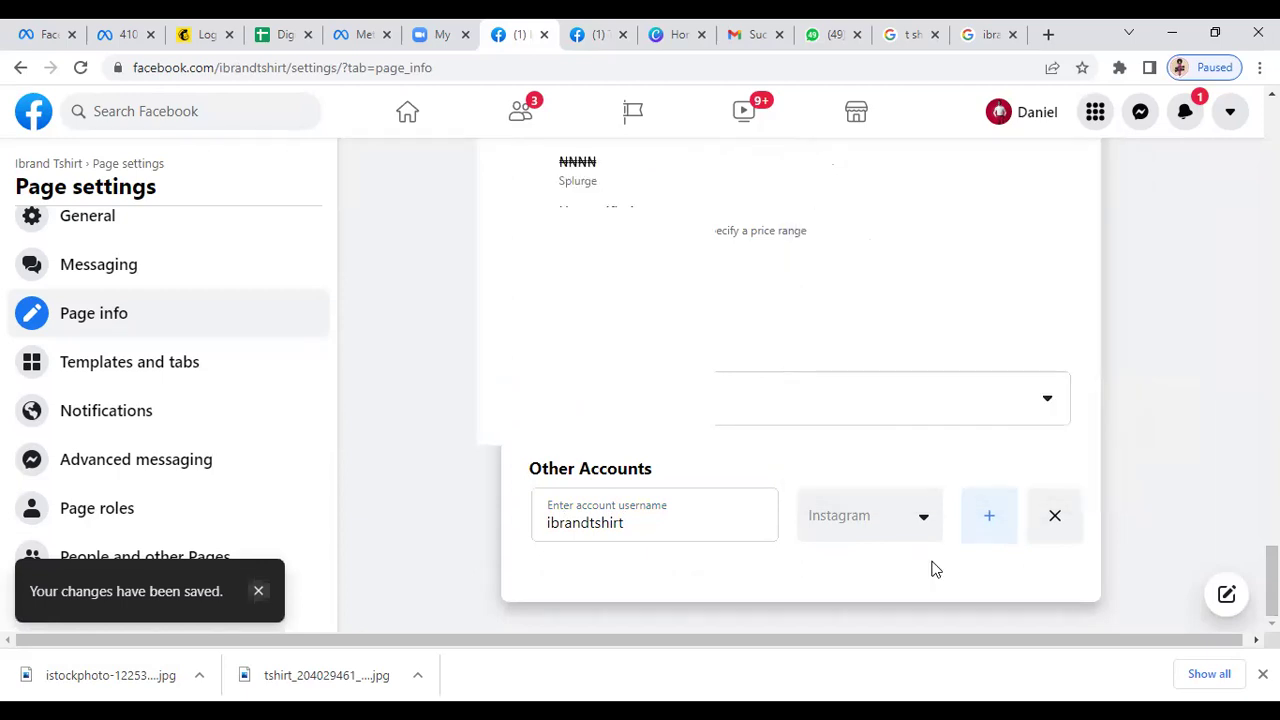
left_click(987, 520)
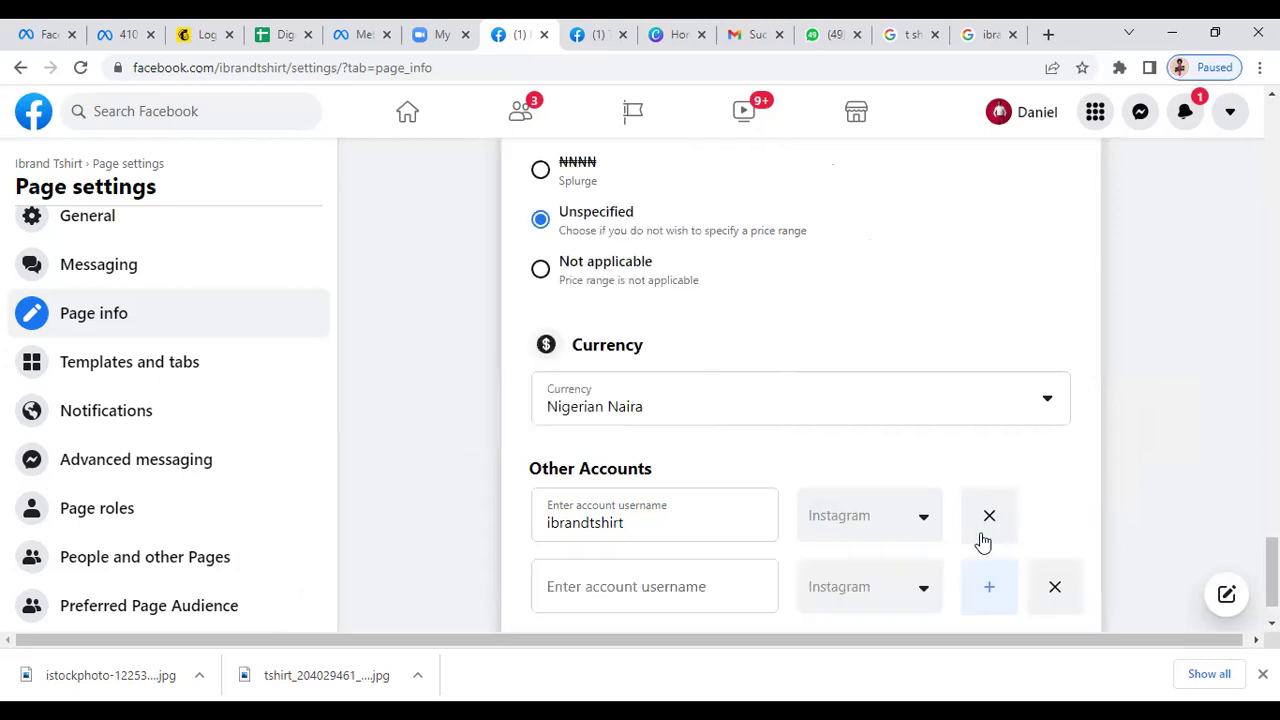
Set the new Other Accounts row to Twitter and enter the page's Twitter username.
left_click(607, 580)
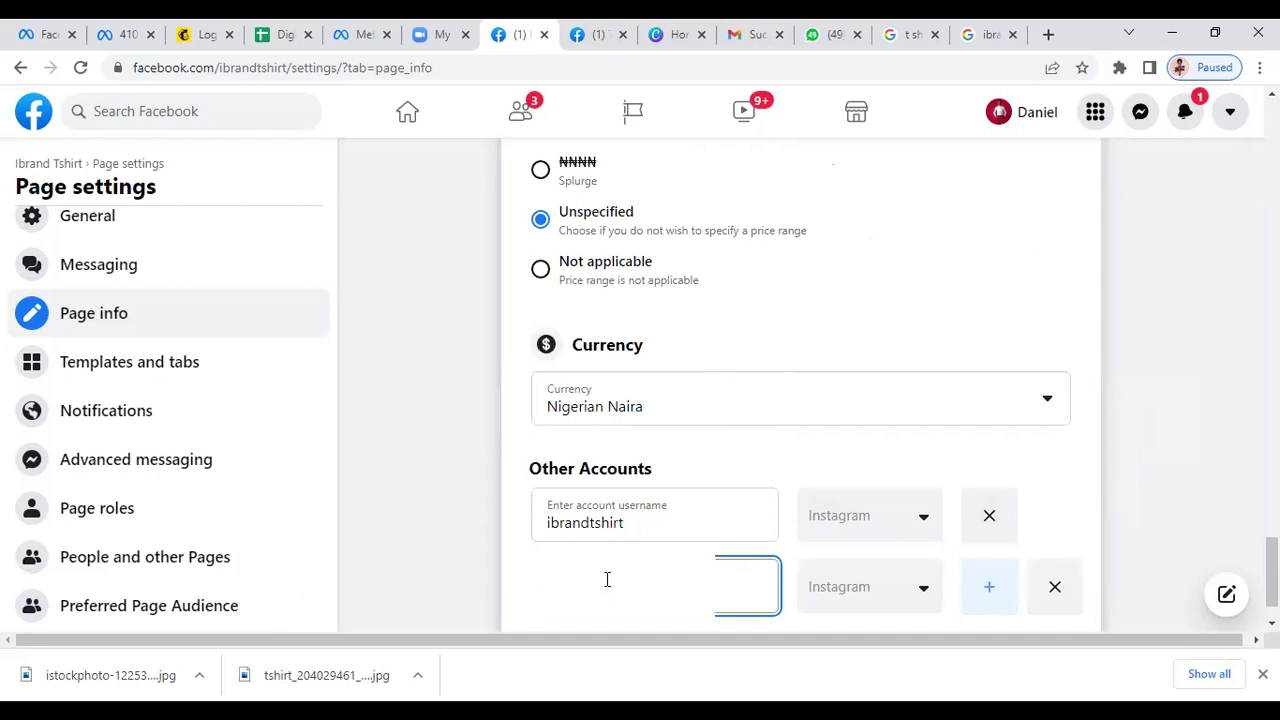
left_click(843, 491)
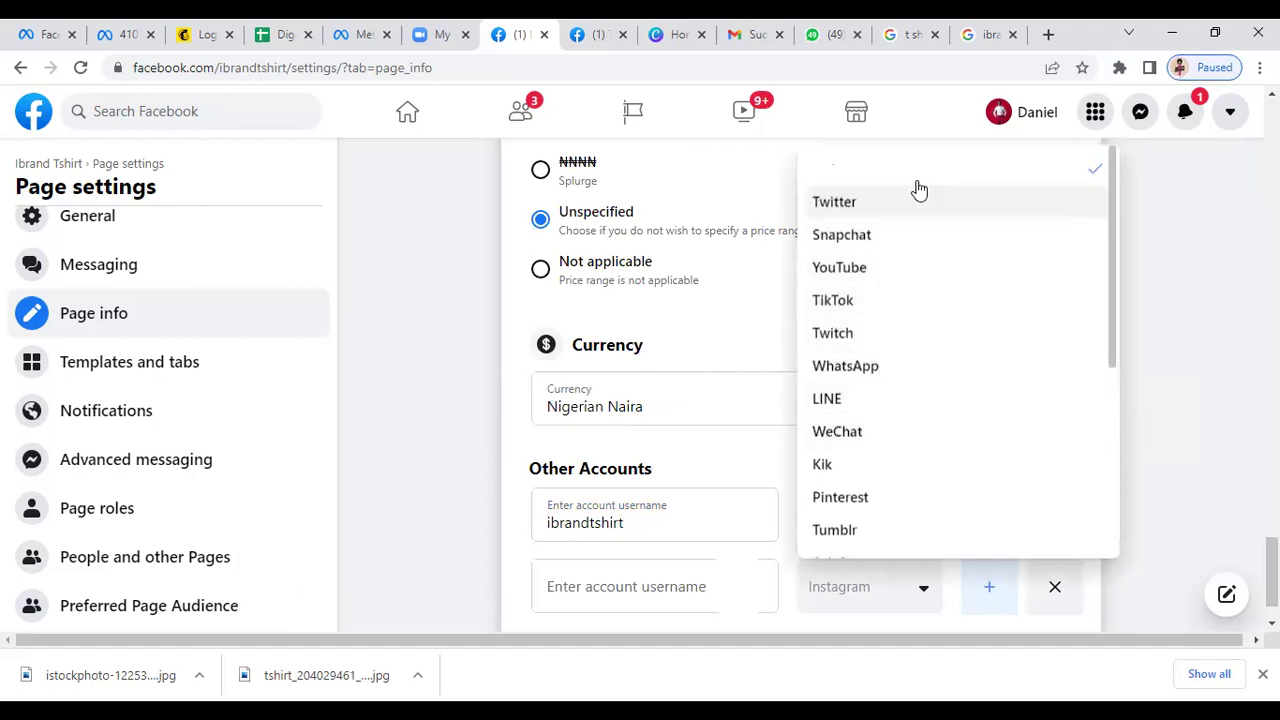
left_click(857, 203)
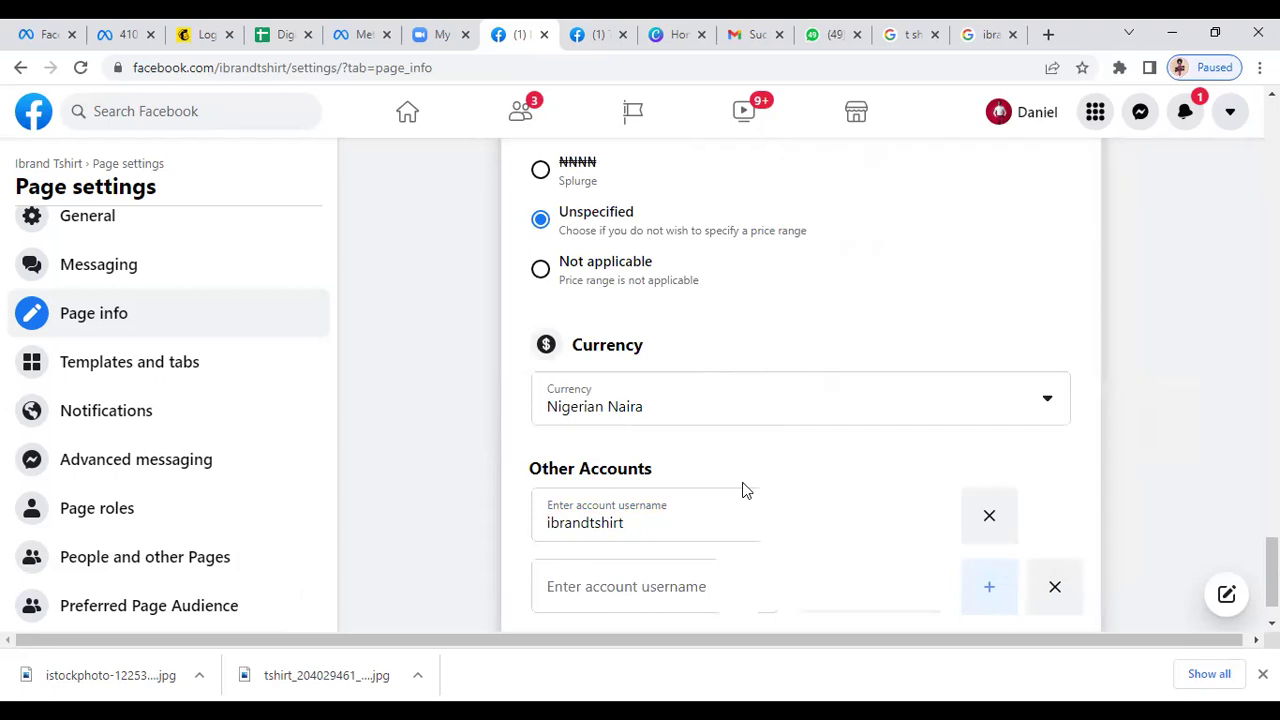
left_click(620, 573)
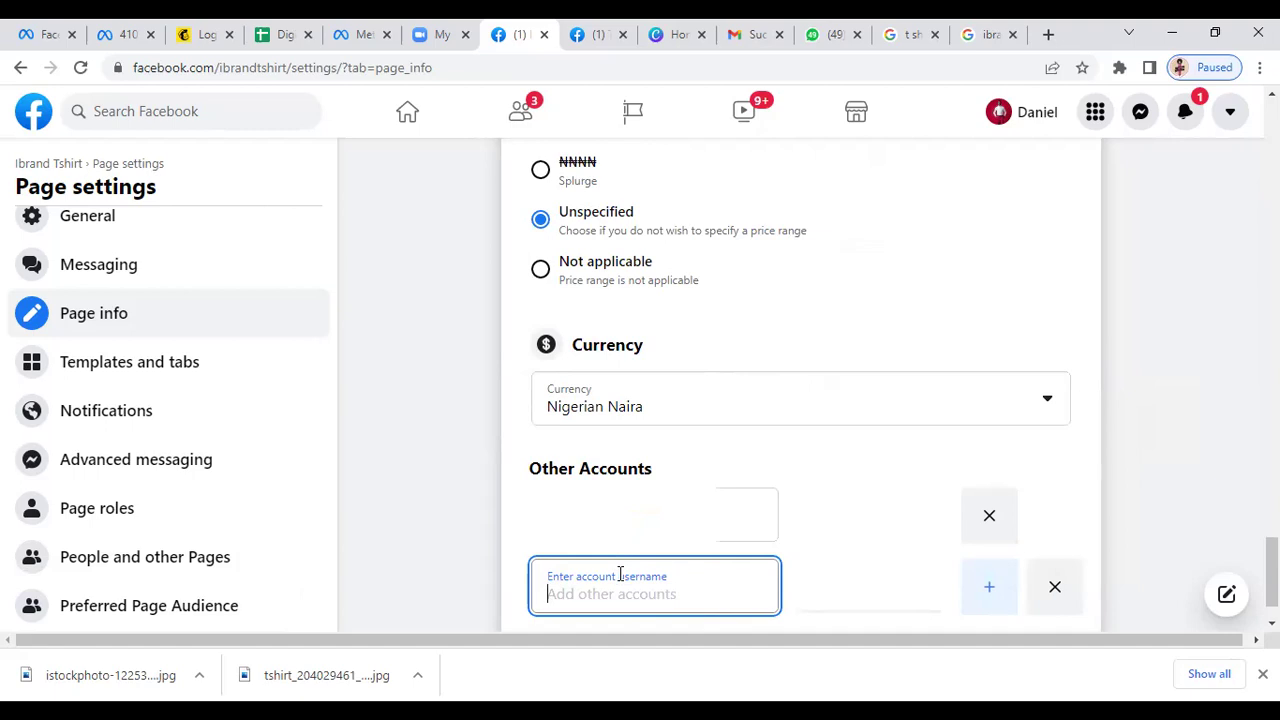
type("i")
type("n")
key("BackSpace")
key("BackSpace")
type("ibrand")
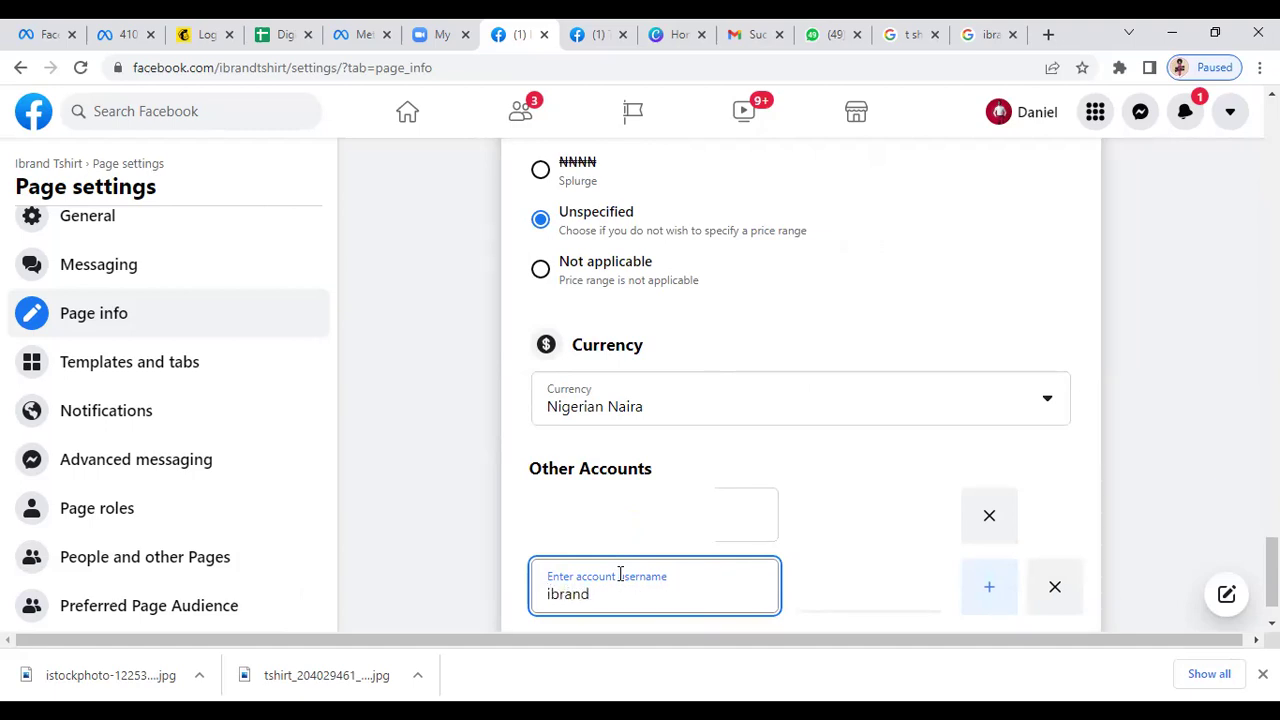
type("_tshirt")
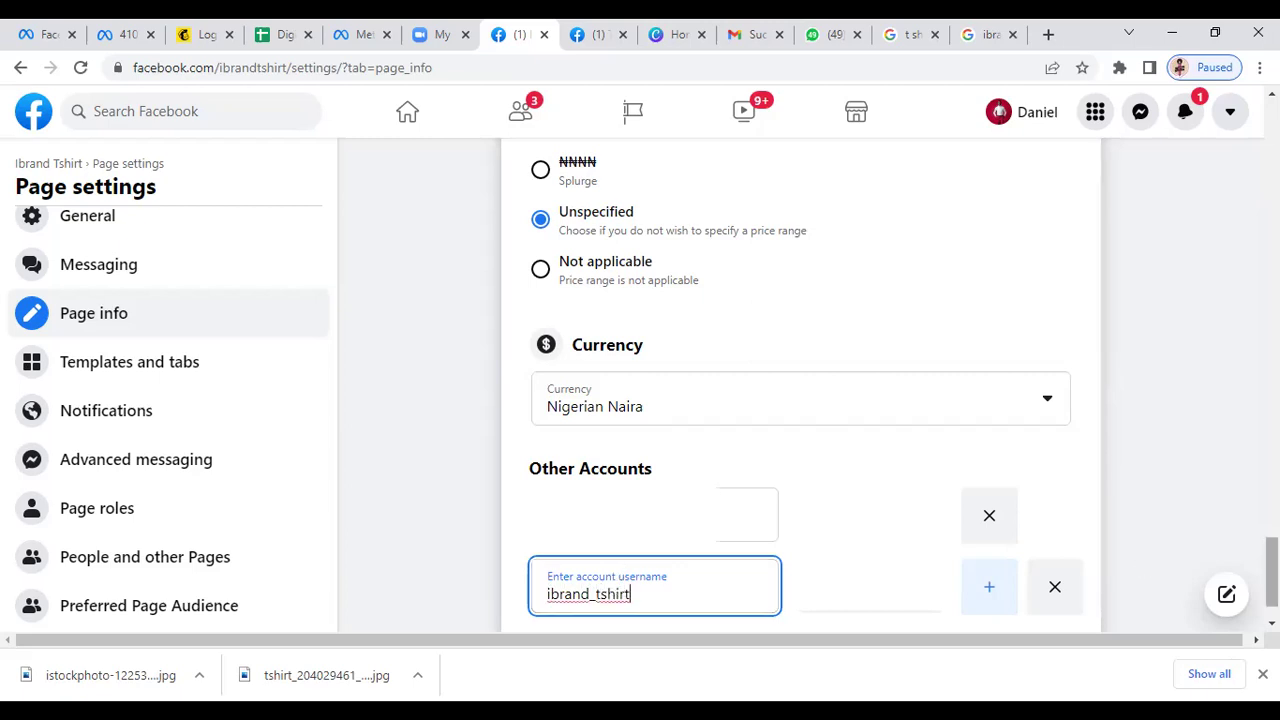
scroll(1272, 575, "down", 1)
left_click(955, 582)
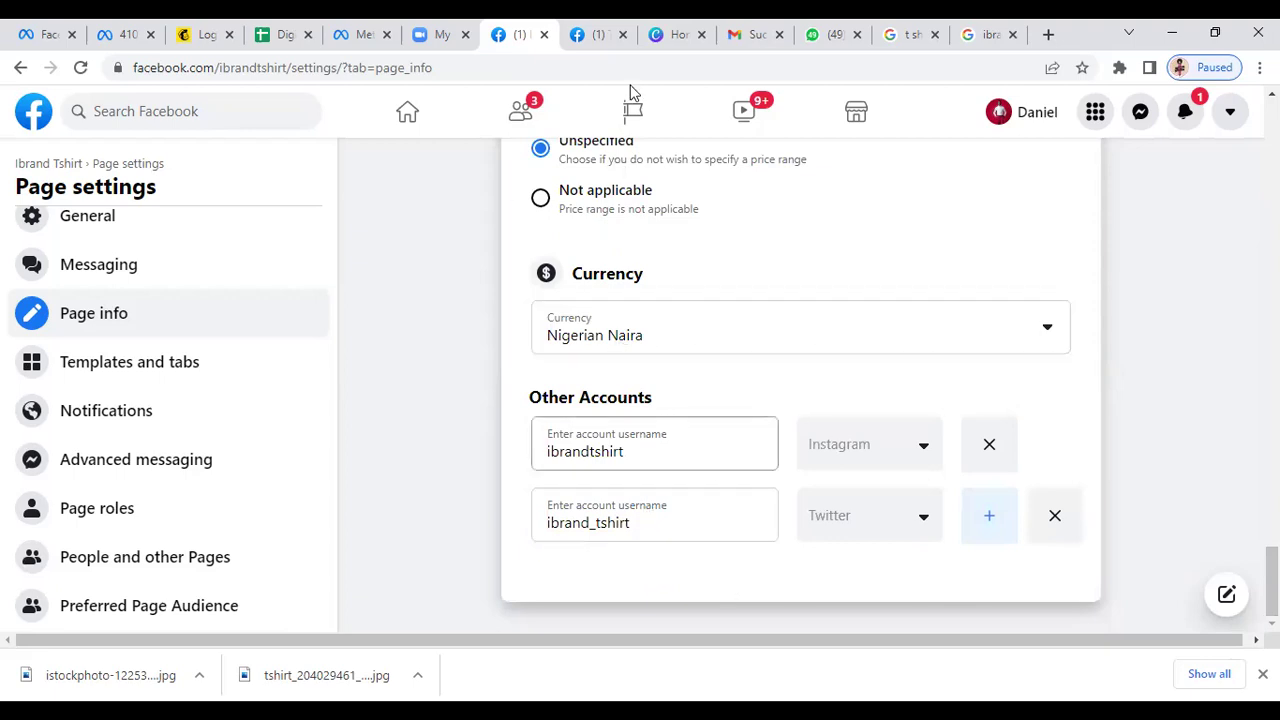
Compare with the Tech Signals page info, then return to Ibrand Tshirt's settings.
left_click(598, 30)
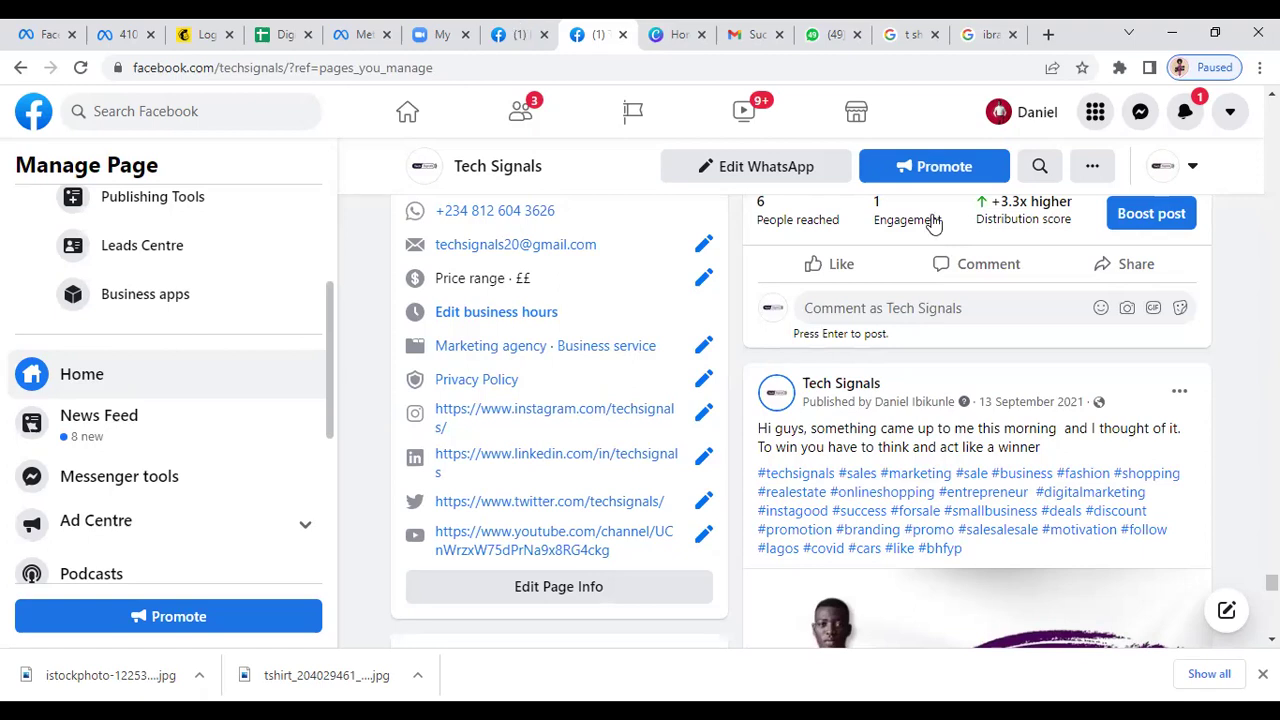
key("ctrl+shift+Tab")
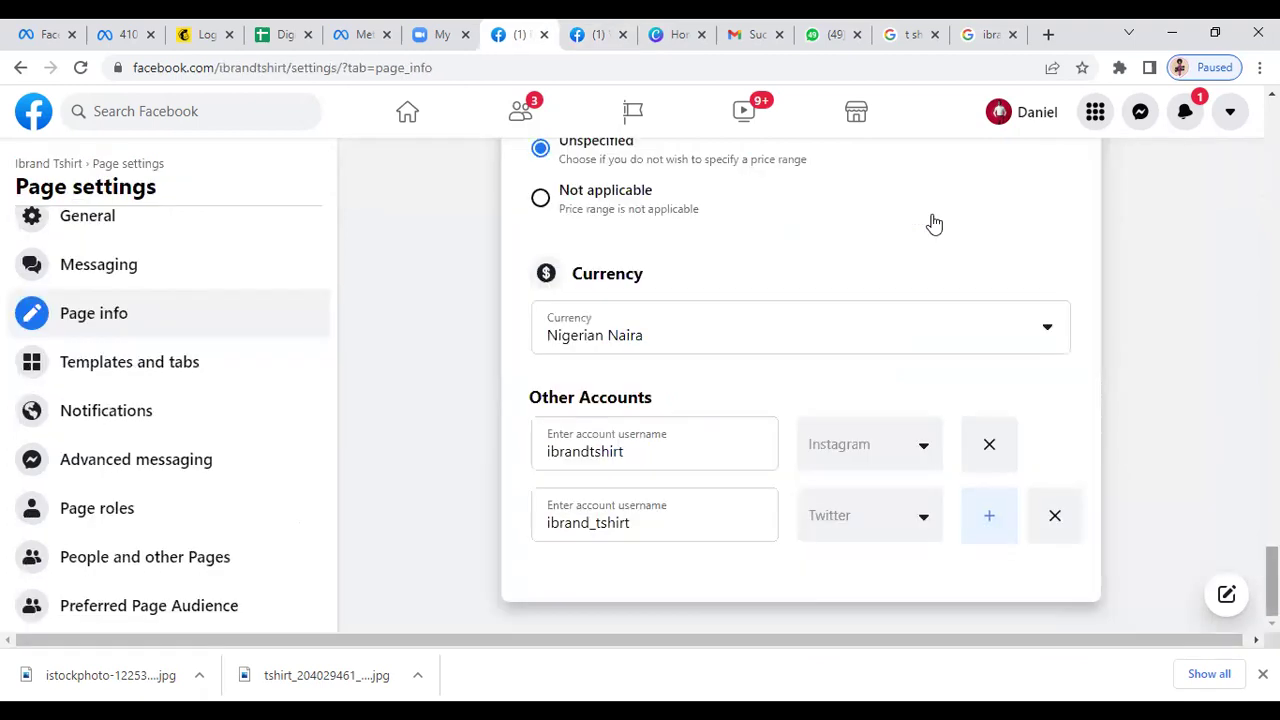
scroll(931, 223, "up", 1)
scroll(800, 400, "up", 15)
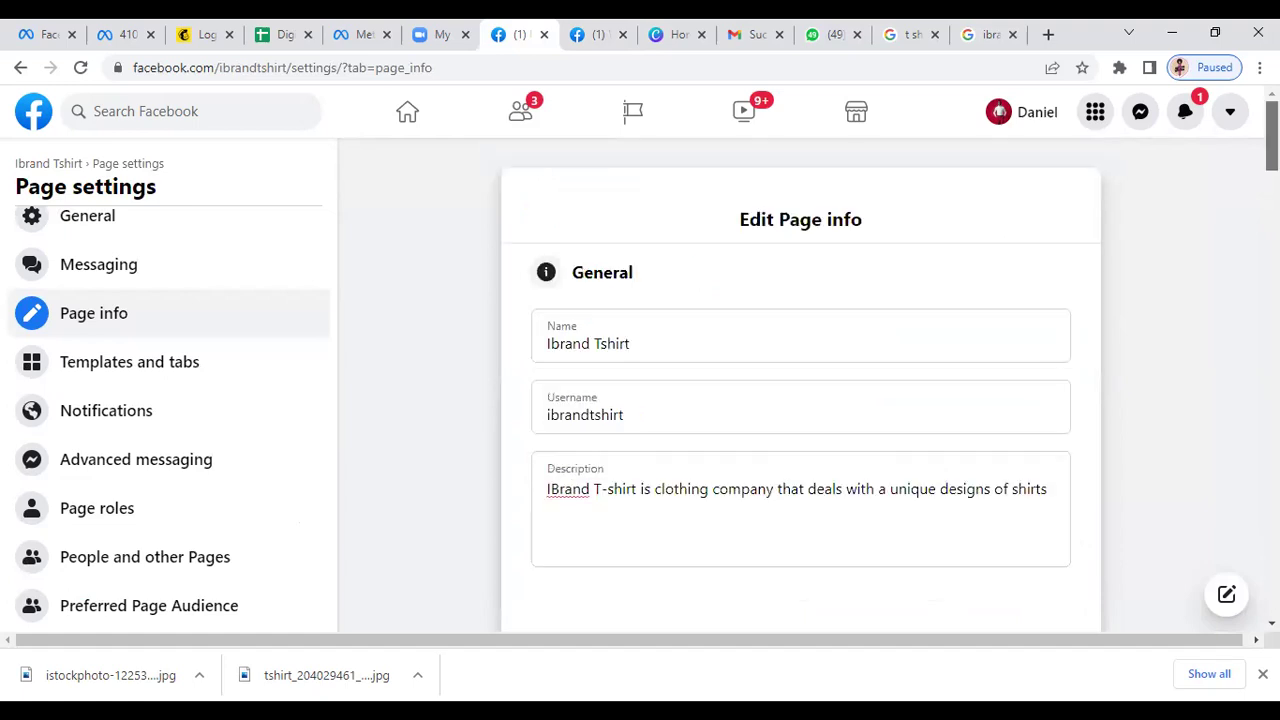
scroll(800, 400, "down", 1)
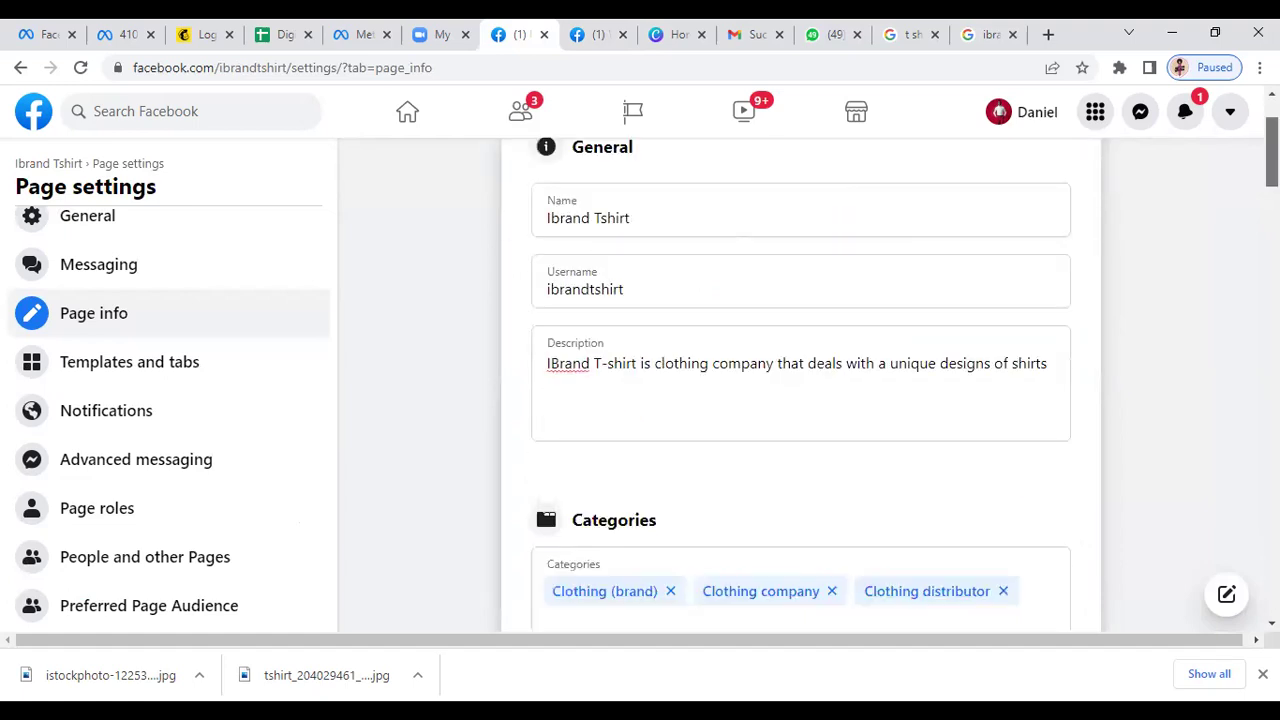
scroll(800, 400, "down", 6)
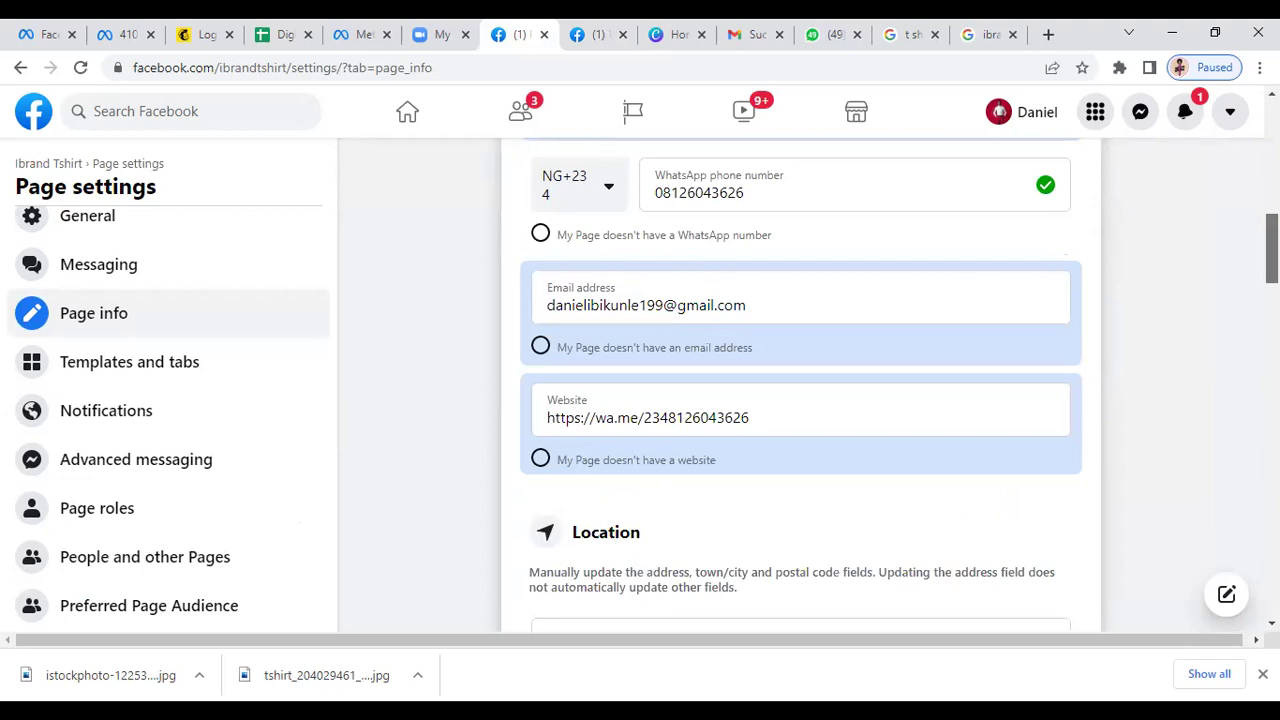
scroll(800, 400, "down", 6)
scroll(800, 400, "down", 3)
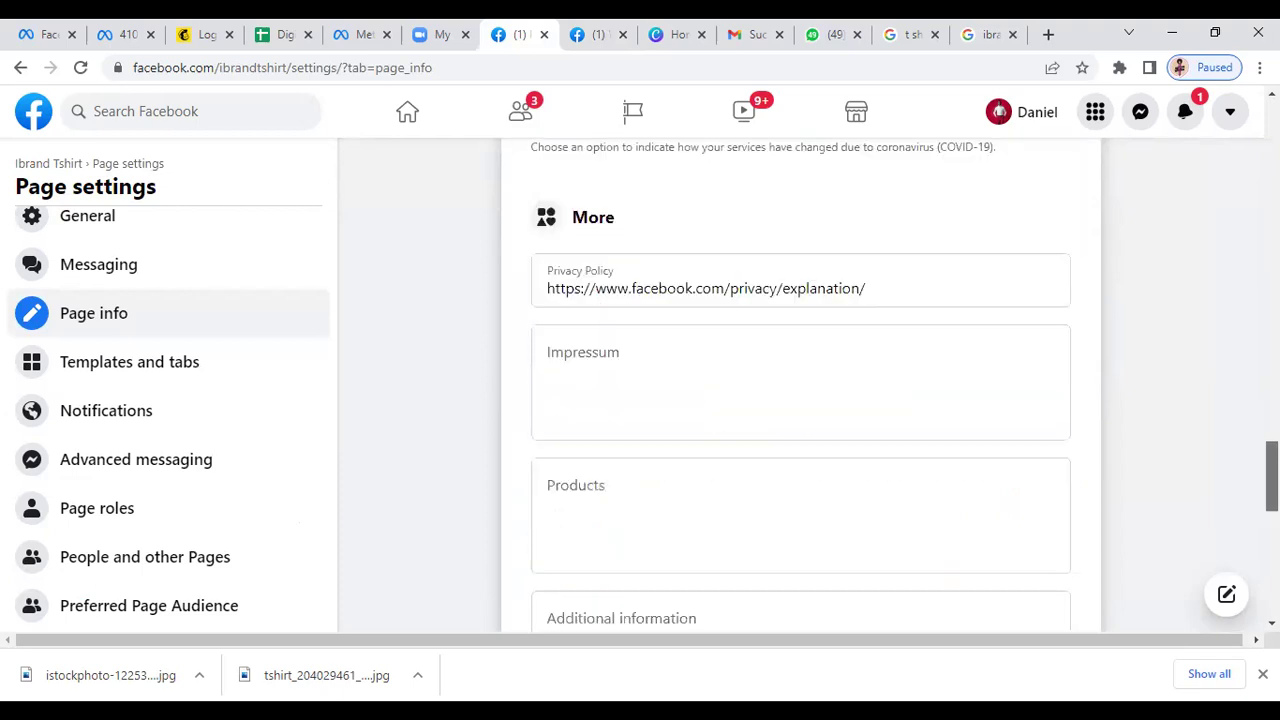
scroll(800, 400, "down", 5)
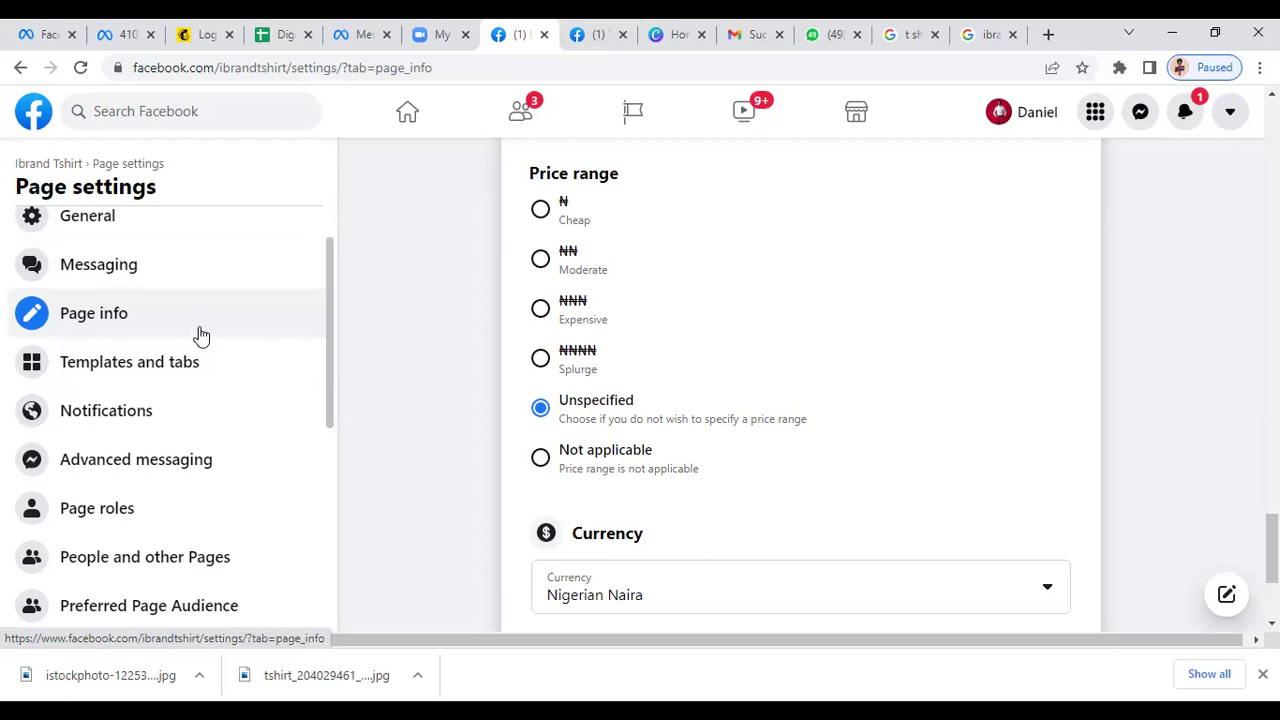
left_click(157, 374)
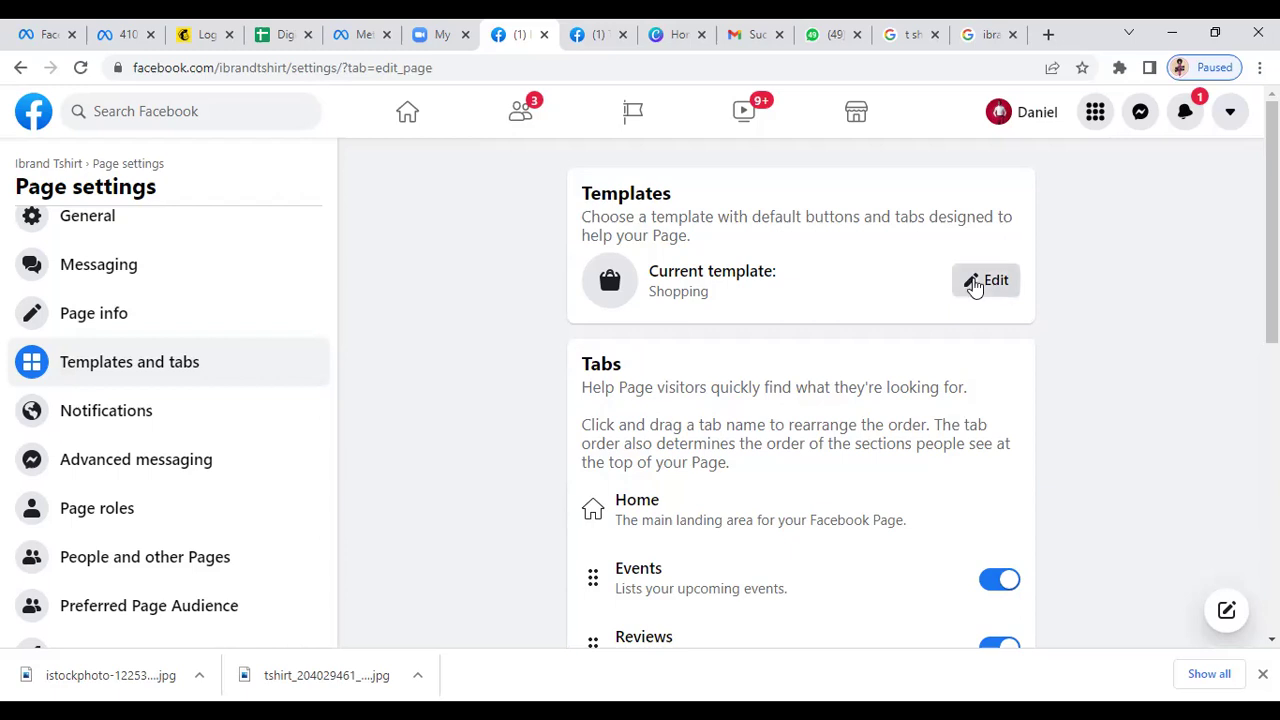
Open the Templates chooser from Current template and scroll through Shopping down to Standard.
left_click(976, 285)
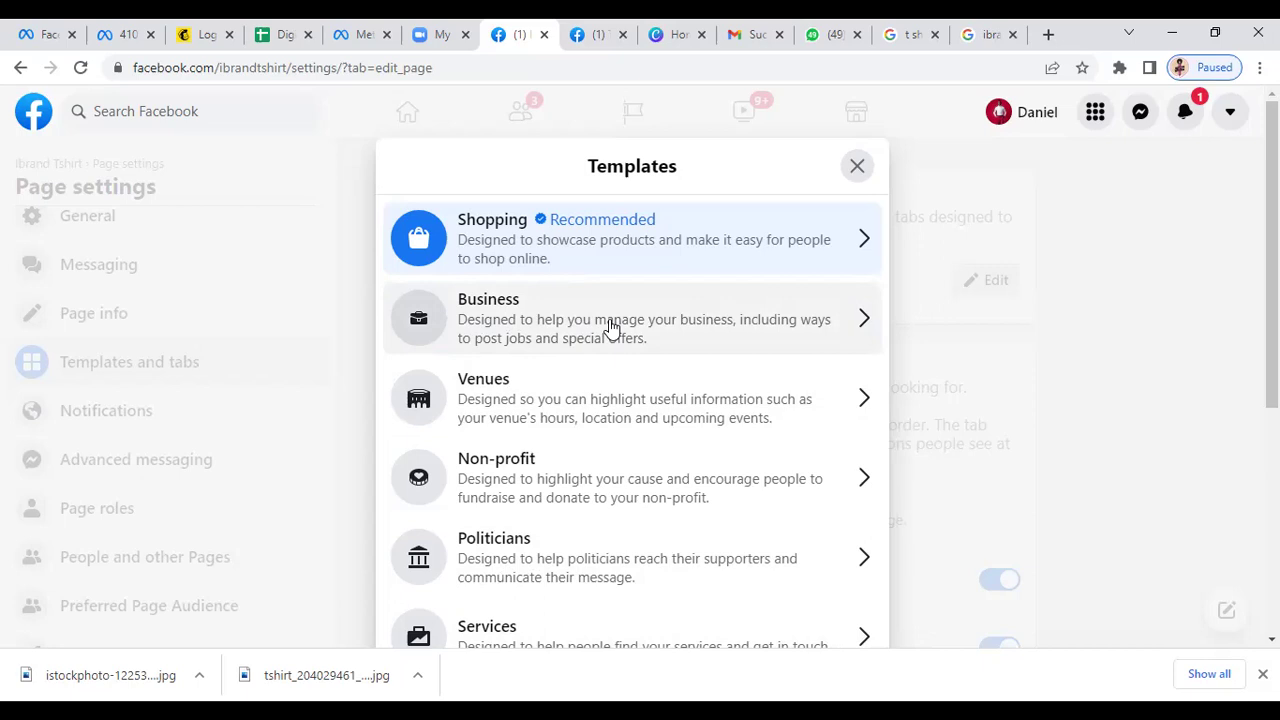
scroll(1272, 300, "down", 1)
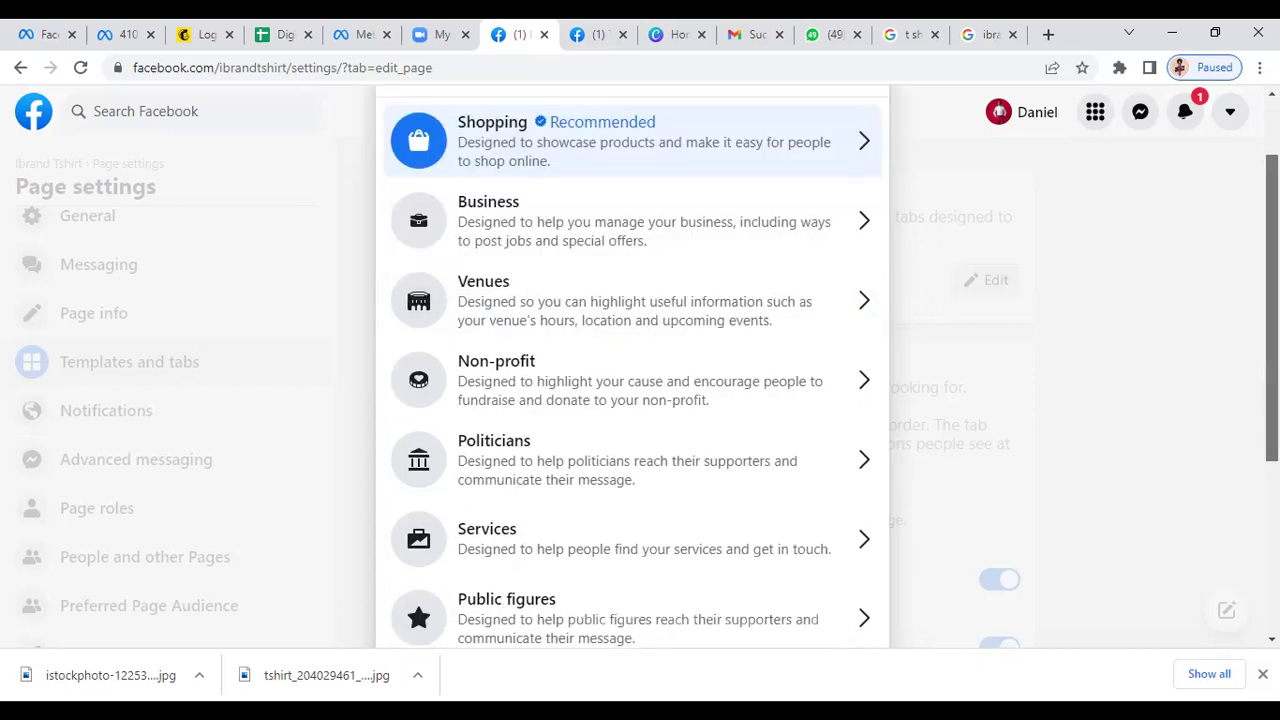
scroll(1272, 370, "down", 3)
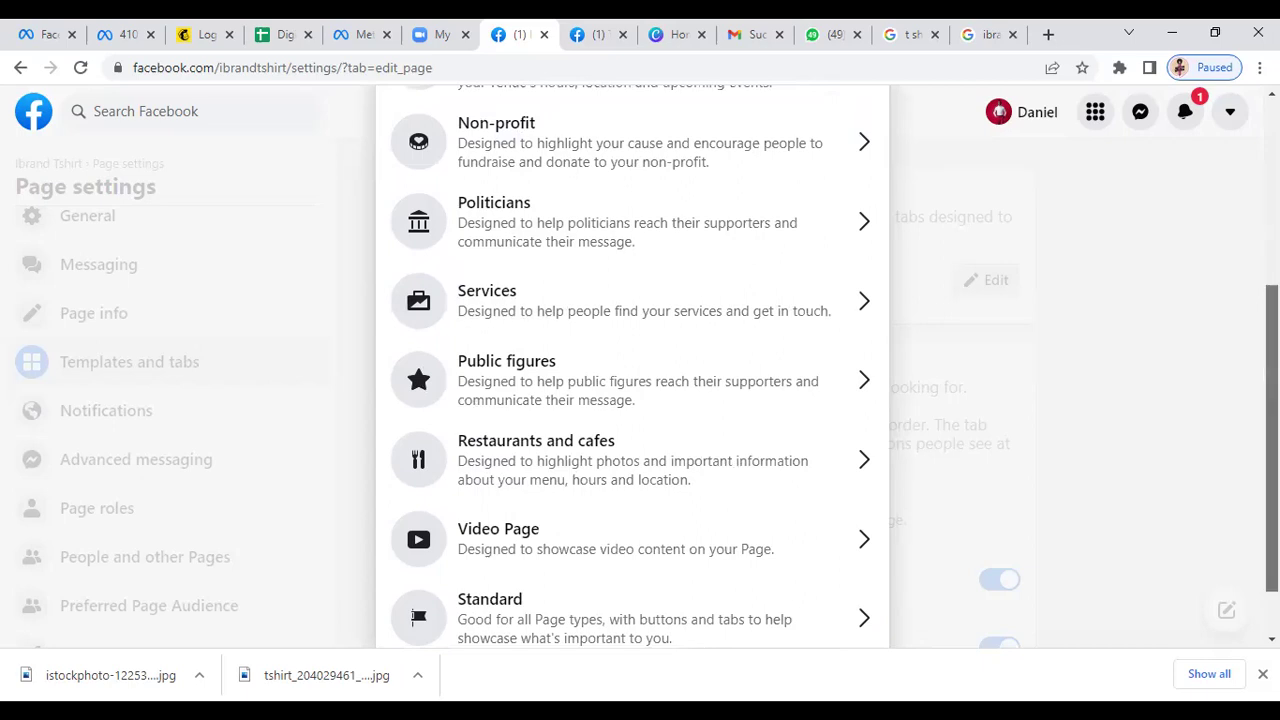
scroll(1272, 400, "up", 3)
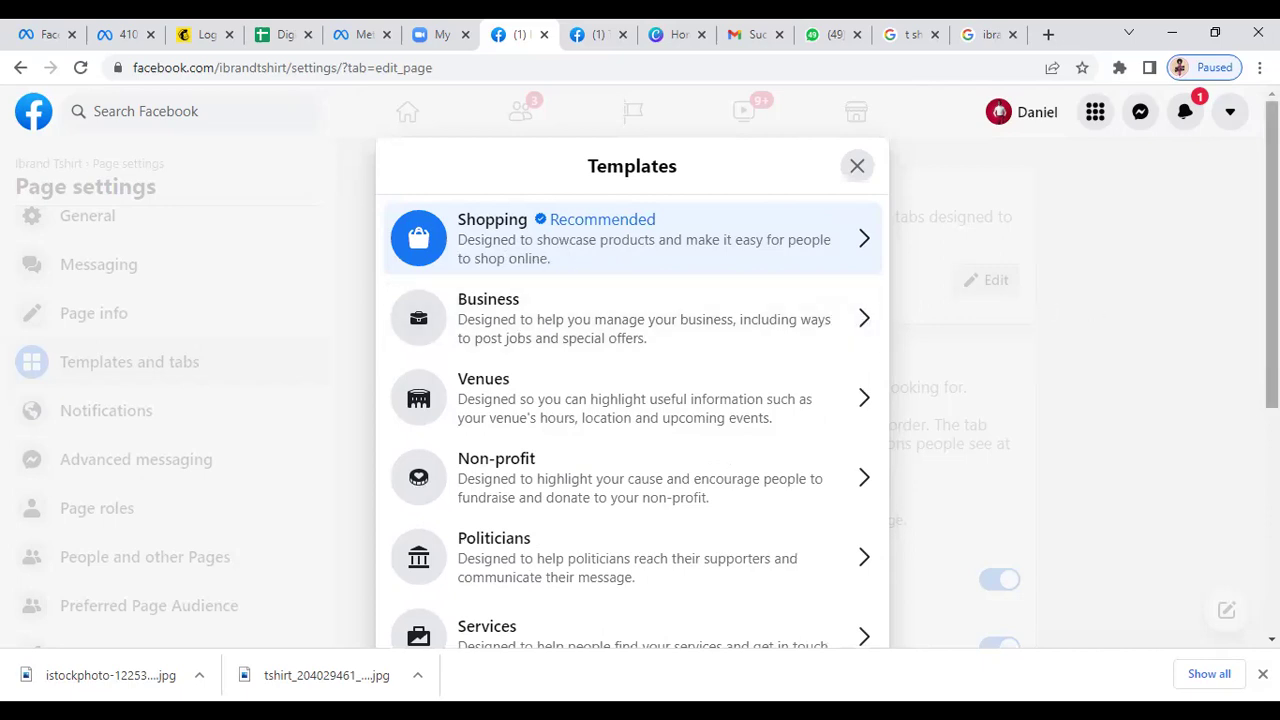
scroll(632, 400, "down", 2)
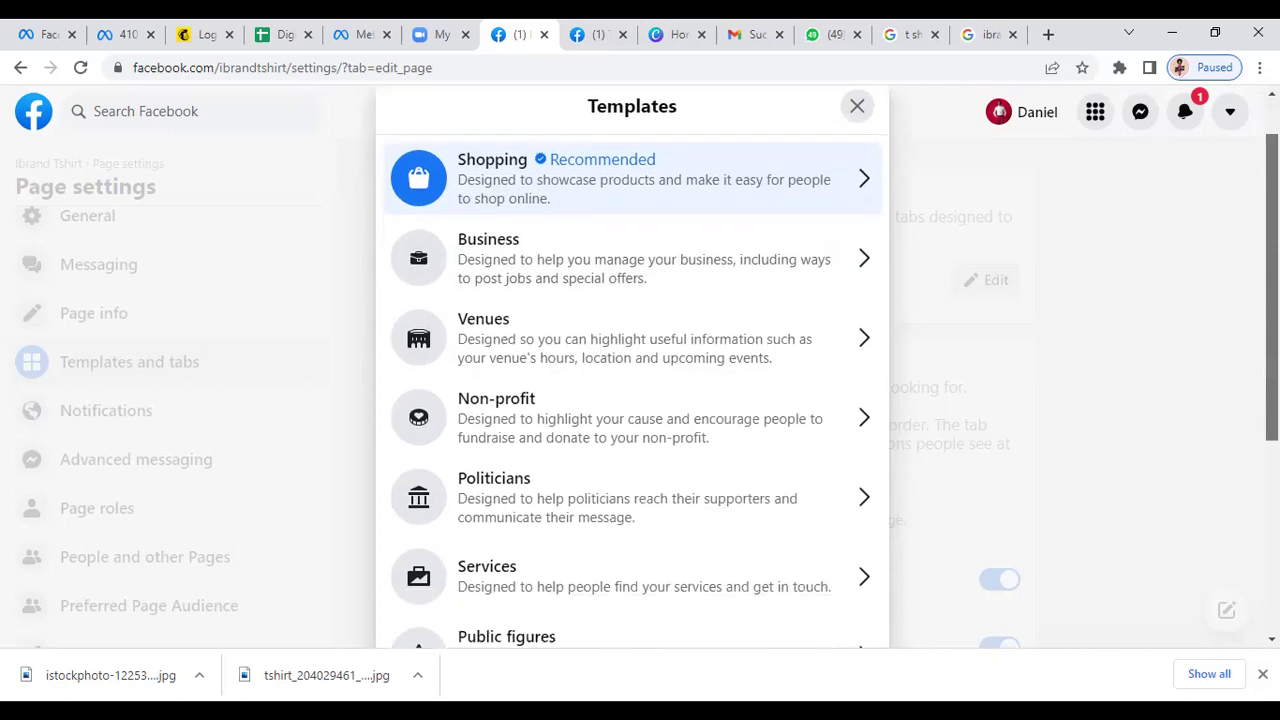
scroll(632, 400, "down", 2)
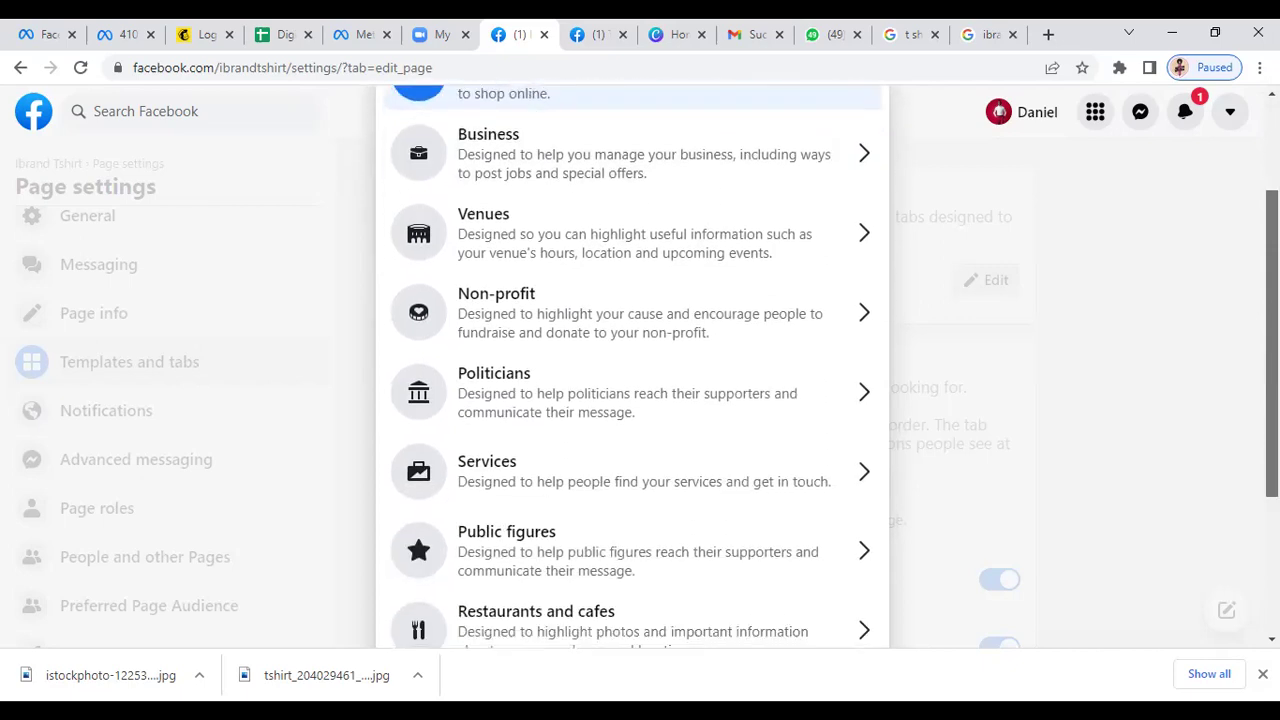
scroll(632, 400, "down", 1)
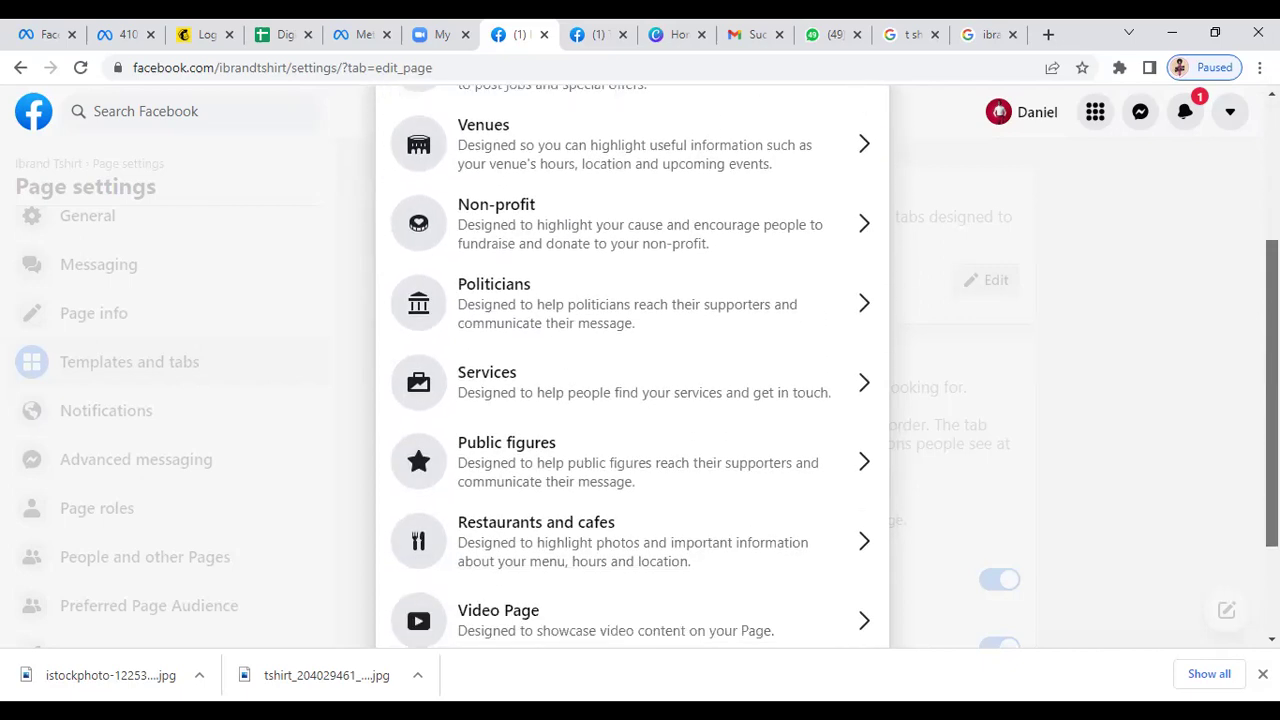
scroll(632, 400, "down", 1)
scroll(632, 400, "down", 1)
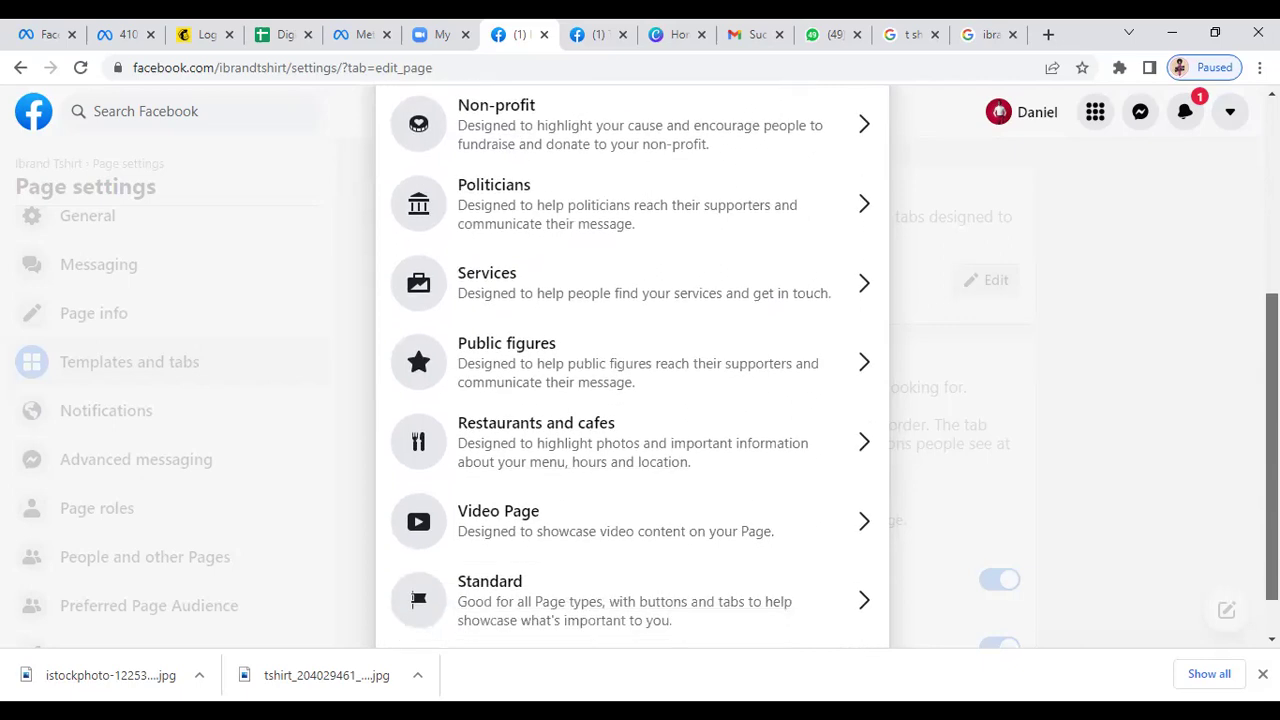
scroll(632, 400, "down", 1)
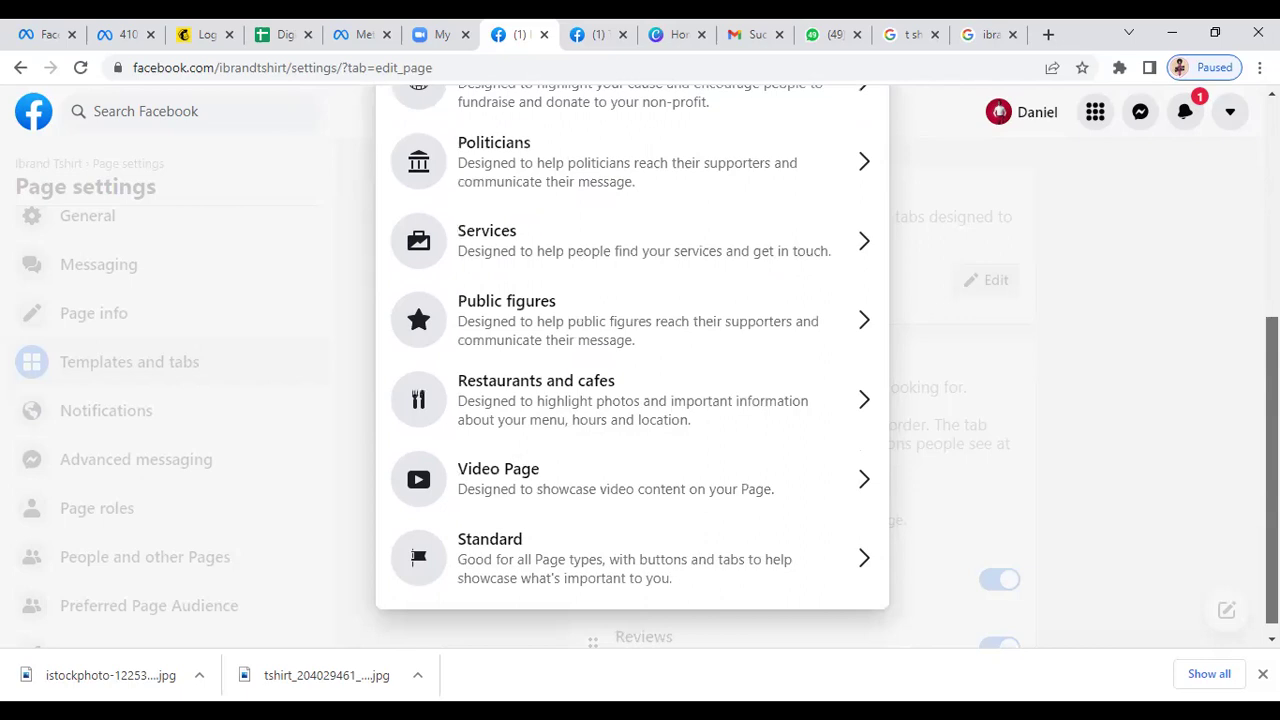
scroll(632, 400, "down", 1)
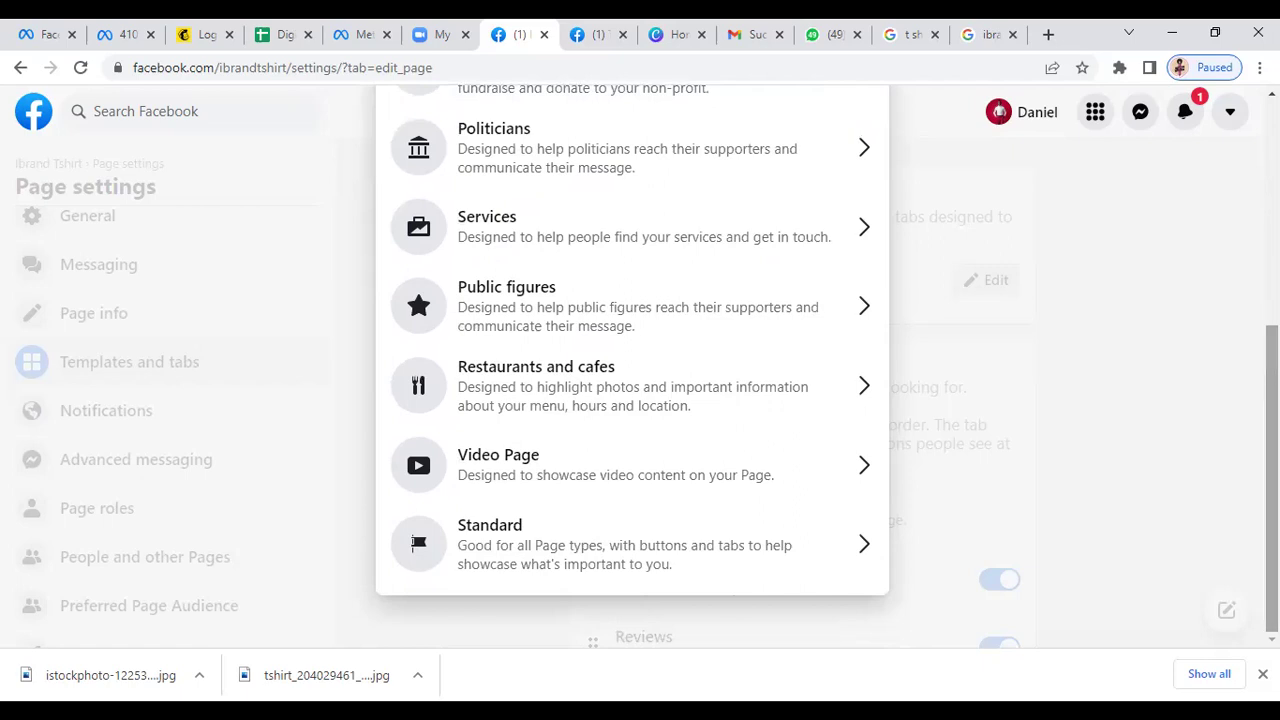
scroll(595, 262, "up", 5)
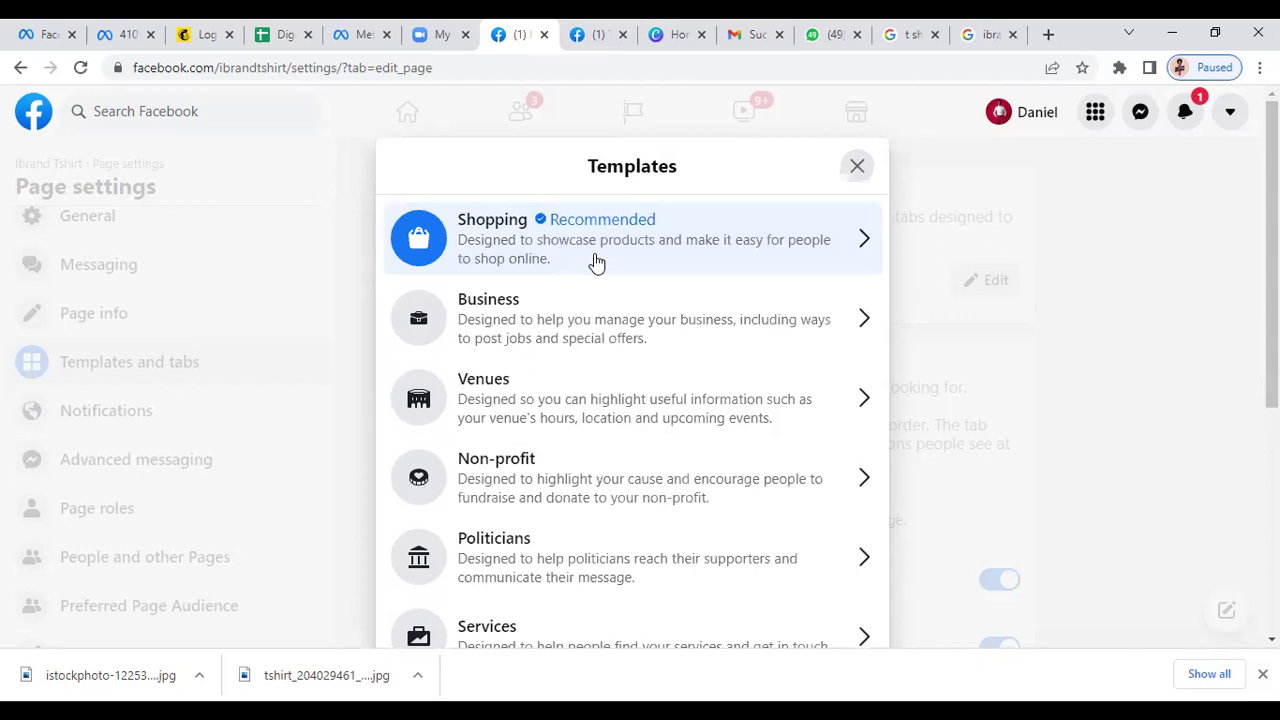
Preview Shopping's Events, Reviews, Photos, Shop and More tabs, then close the picker unchanged.
left_click(720, 237)
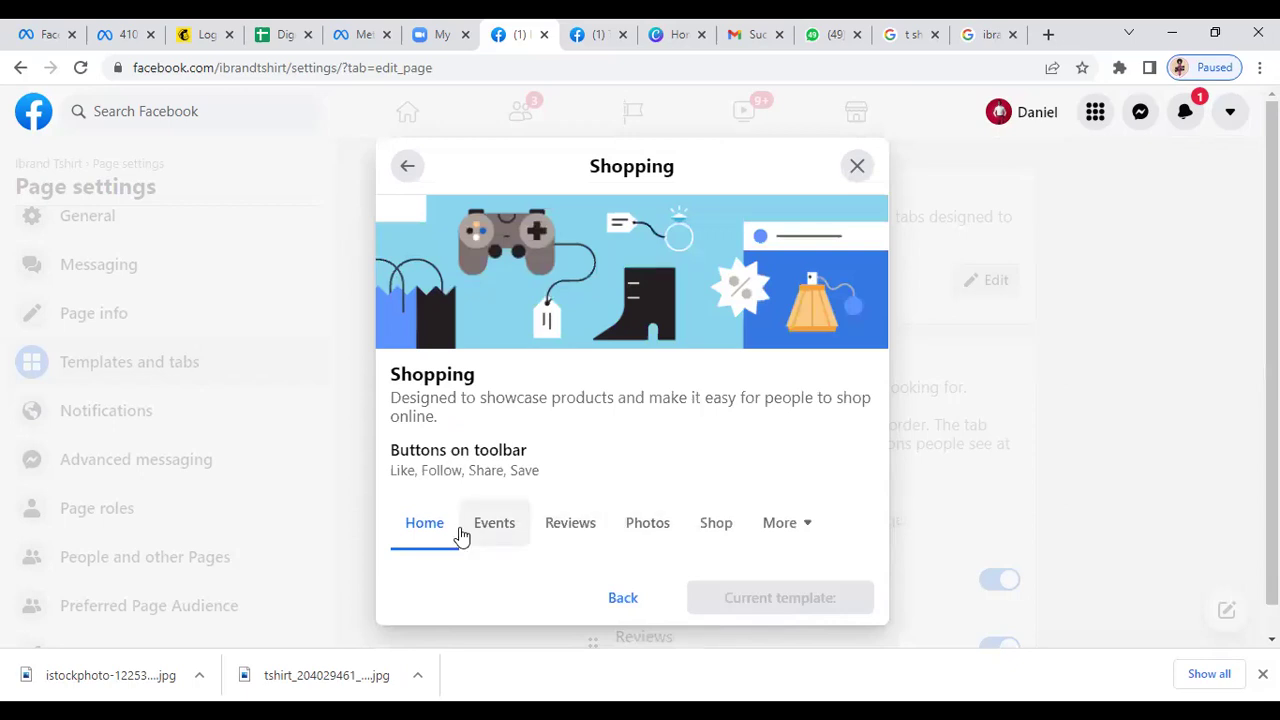
left_click(493, 527)
left_click(555, 522)
left_click(645, 525)
left_click(728, 532)
left_click(786, 531)
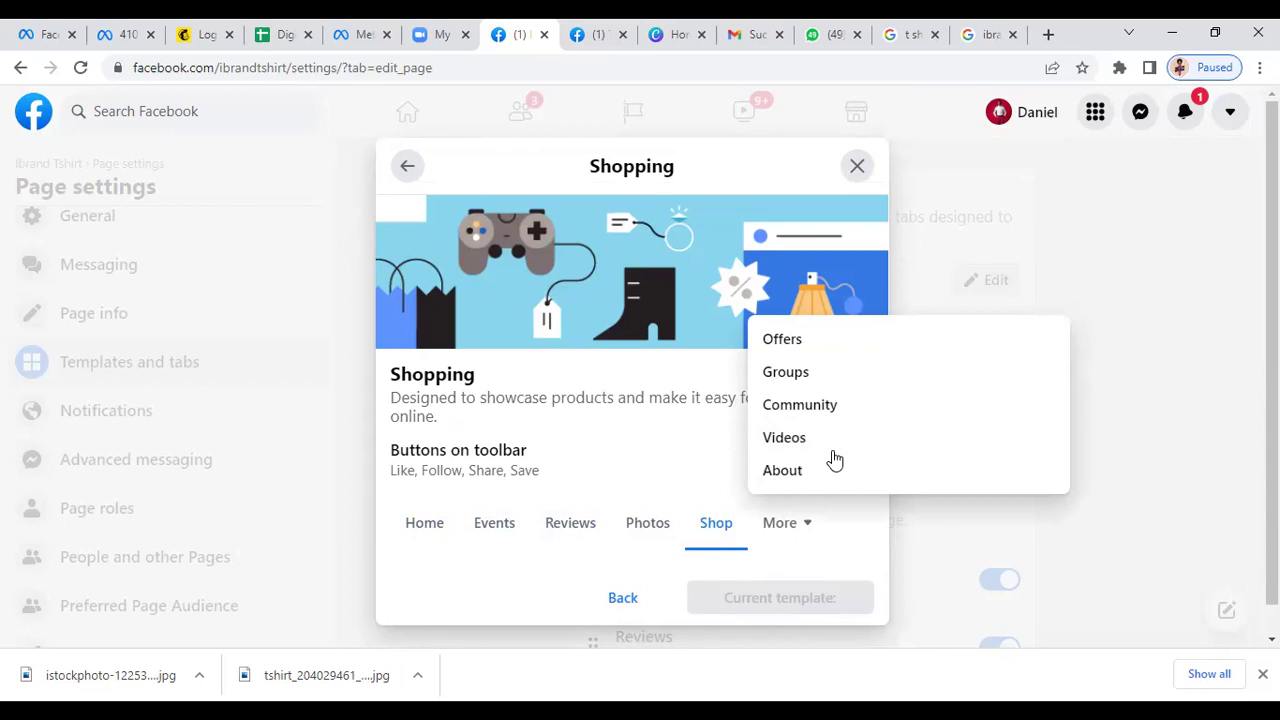
left_click(871, 405)
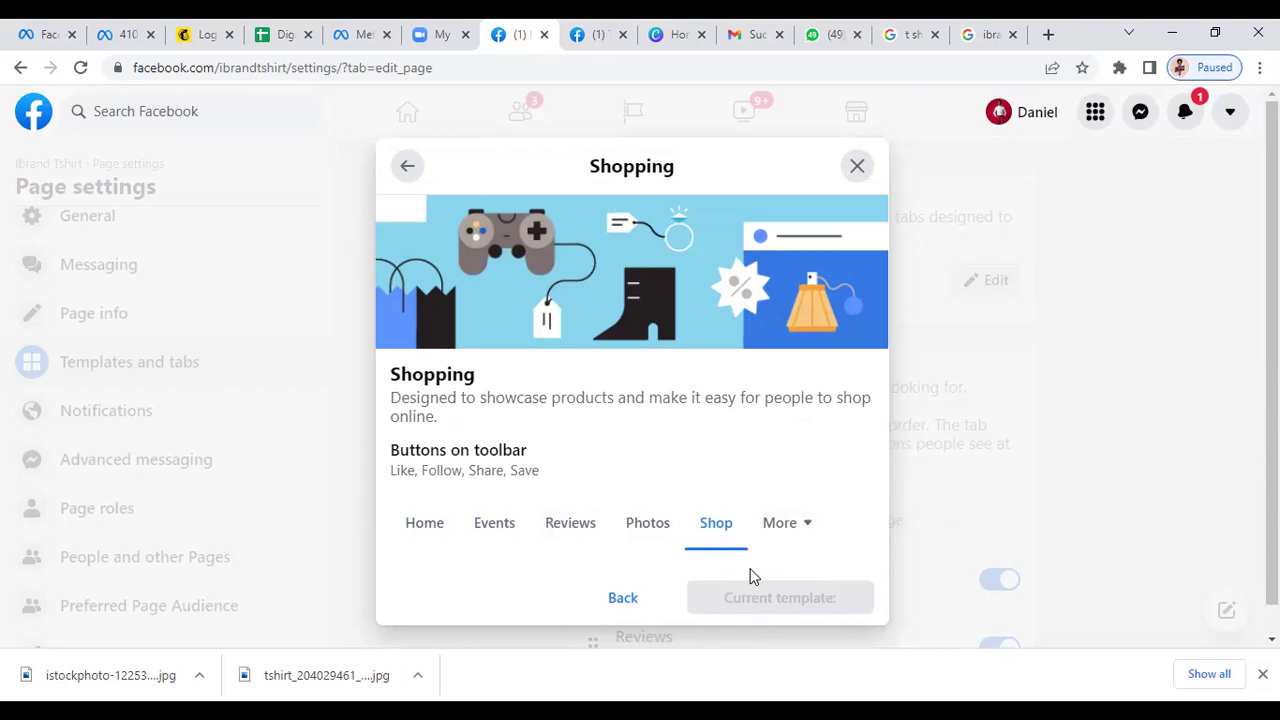
left_click(856, 167)
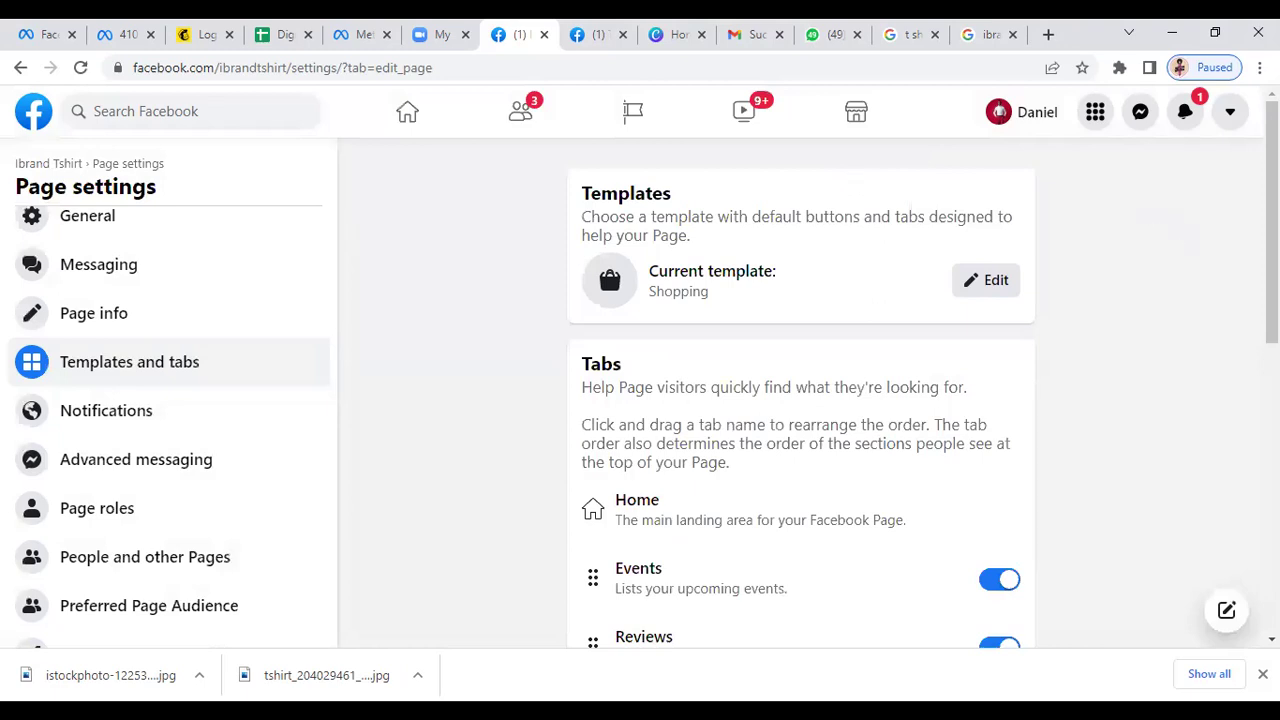
Scroll down the Page settings sidebar and select Page roles.
scroll(800, 400, "down", 1)
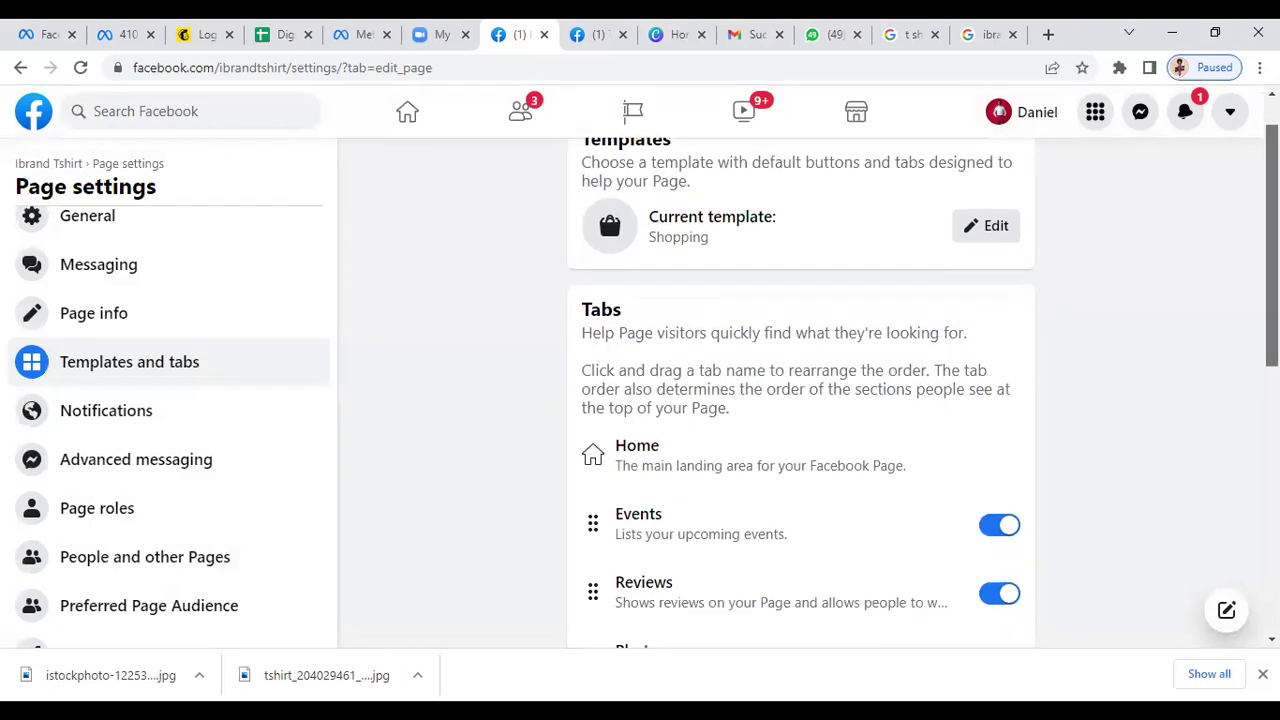
scroll(800, 400, "up", 1)
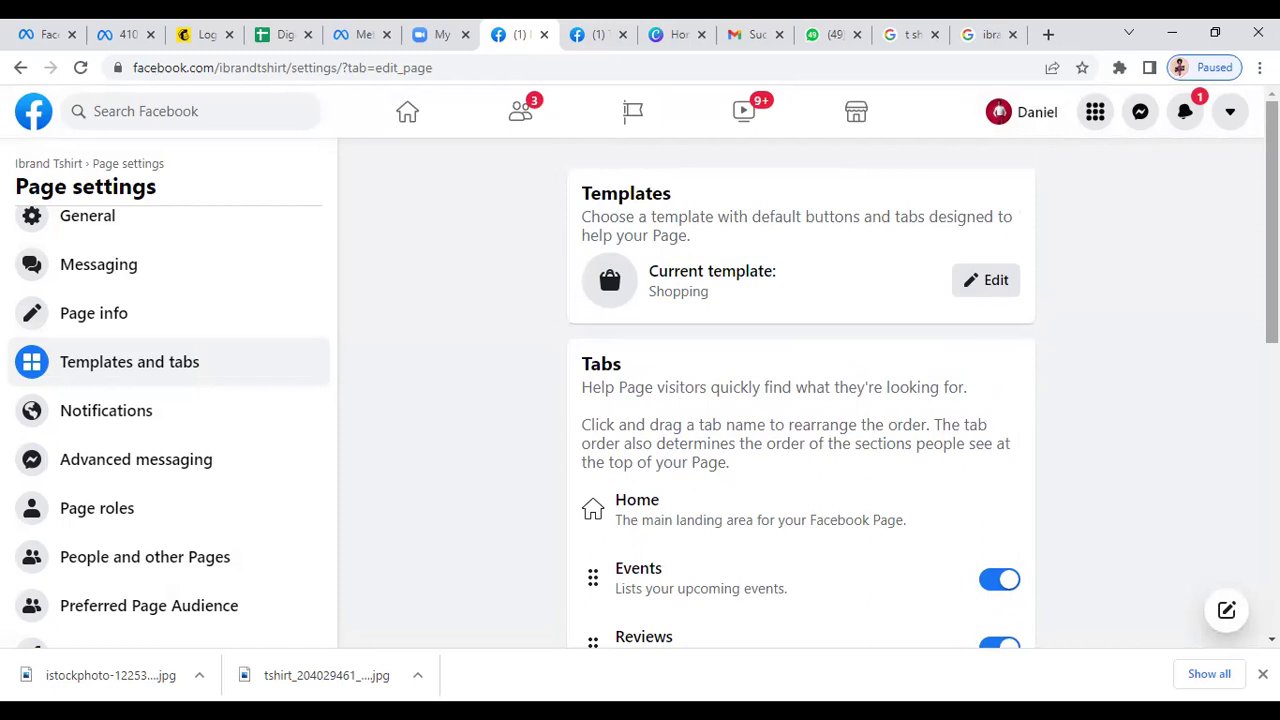
scroll(800, 400, "down", 2)
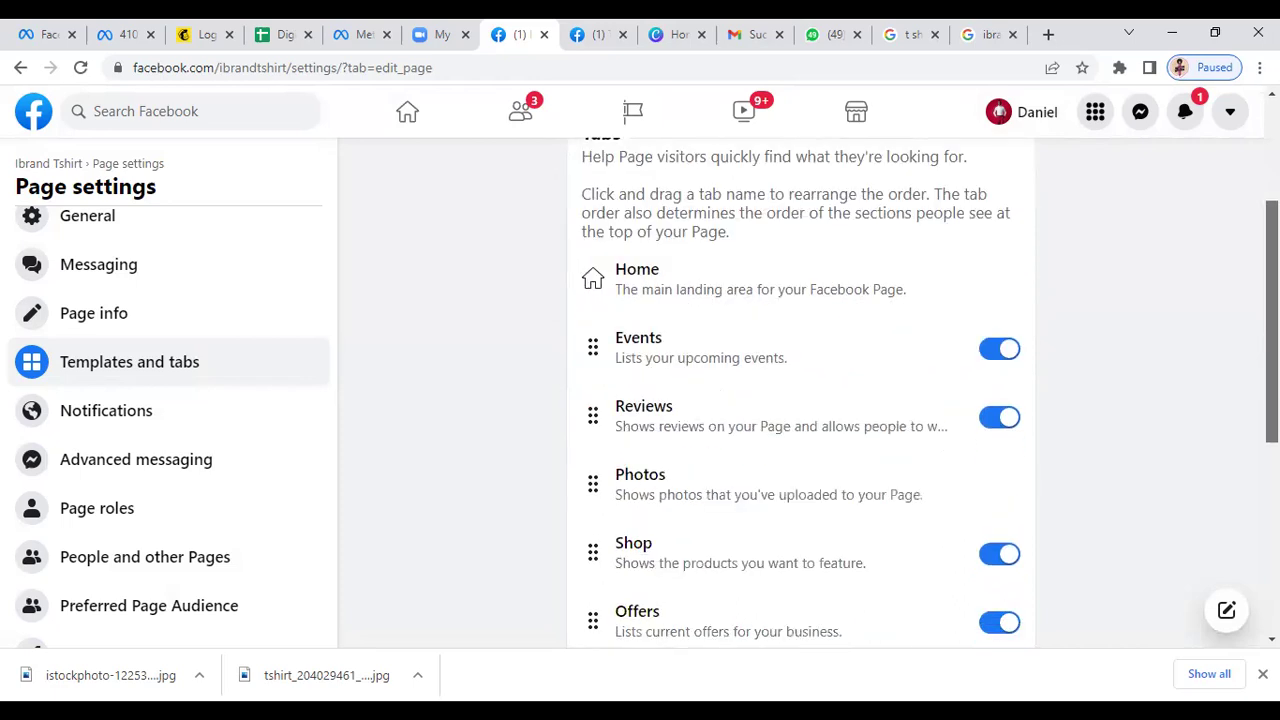
scroll(800, 400, "down", 2)
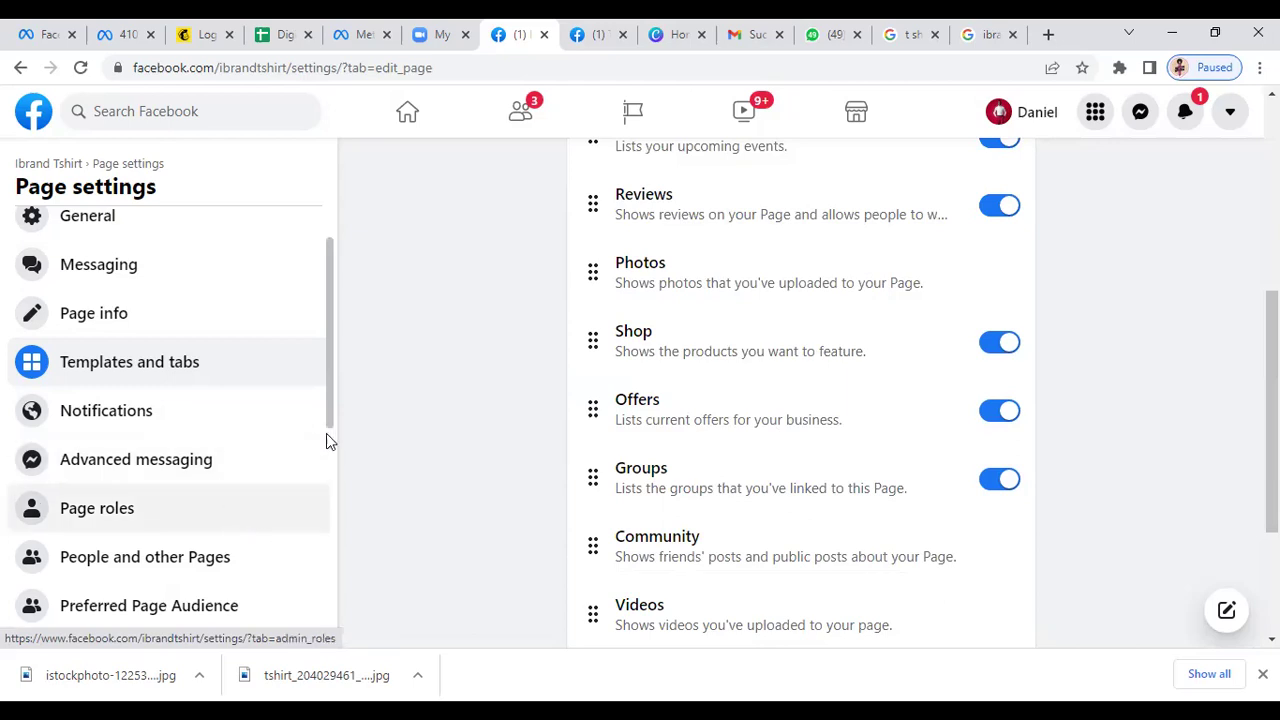
scroll(327, 435, "down", 1)
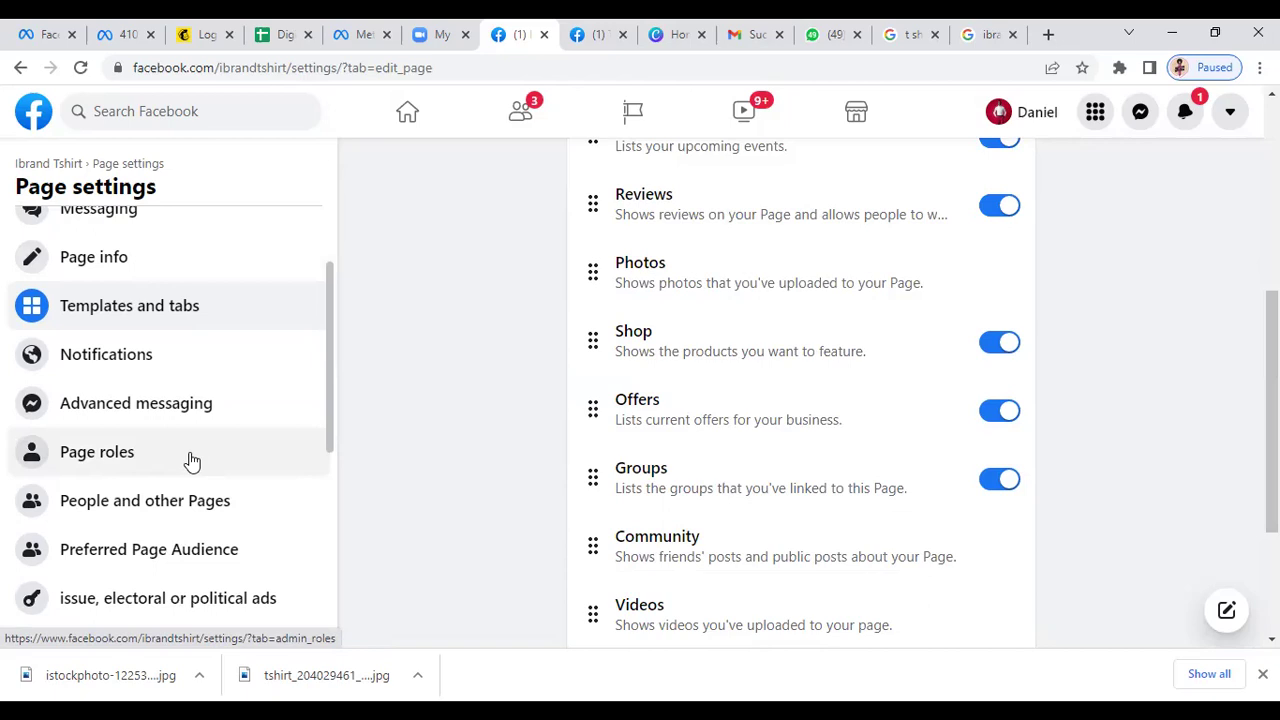
left_click(192, 468)
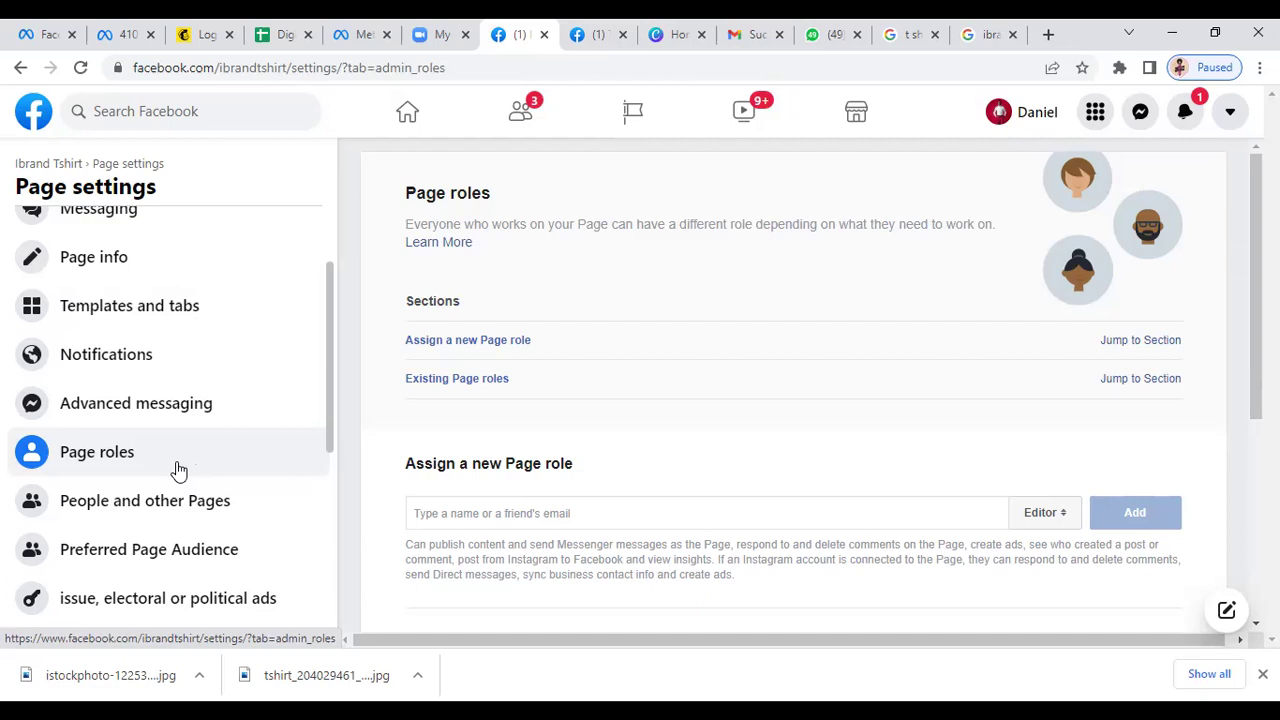
left_click(176, 461)
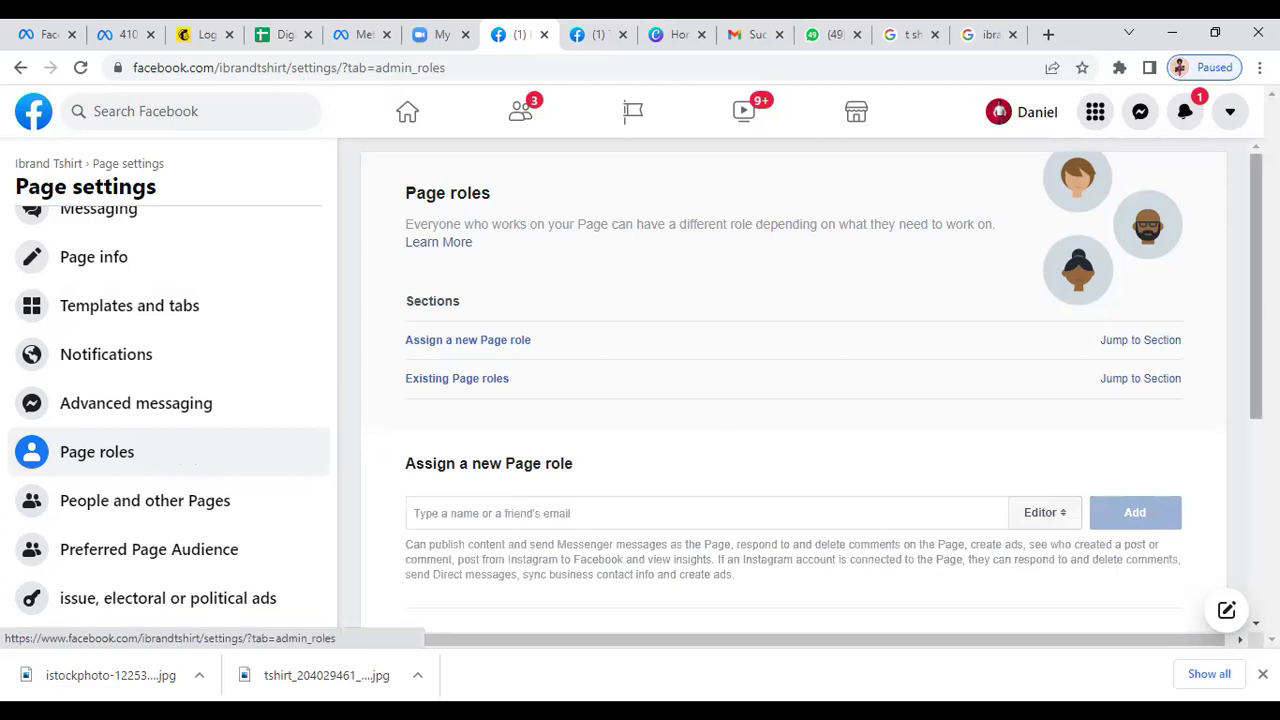
scroll(684, 370, "down", 1)
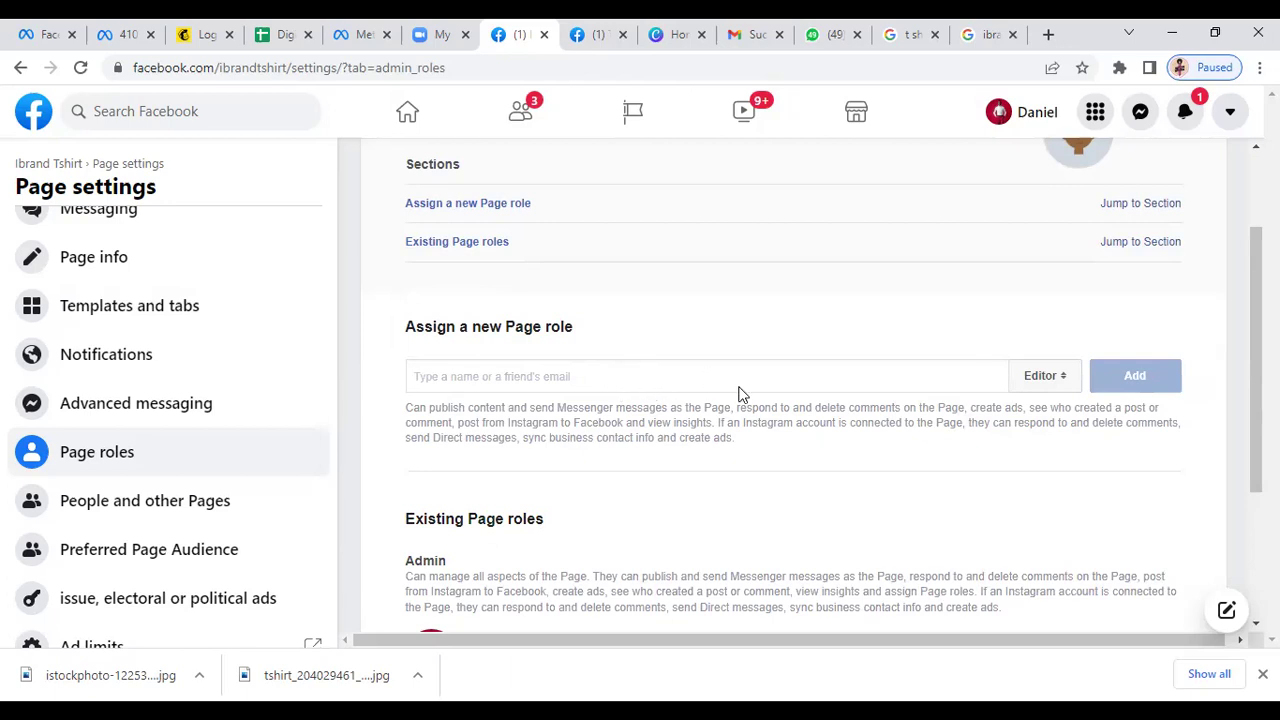
Enter a friend's name in the Assign a new Page role box and choose them from the suggestions.
left_click(926, 375)
type("Da")
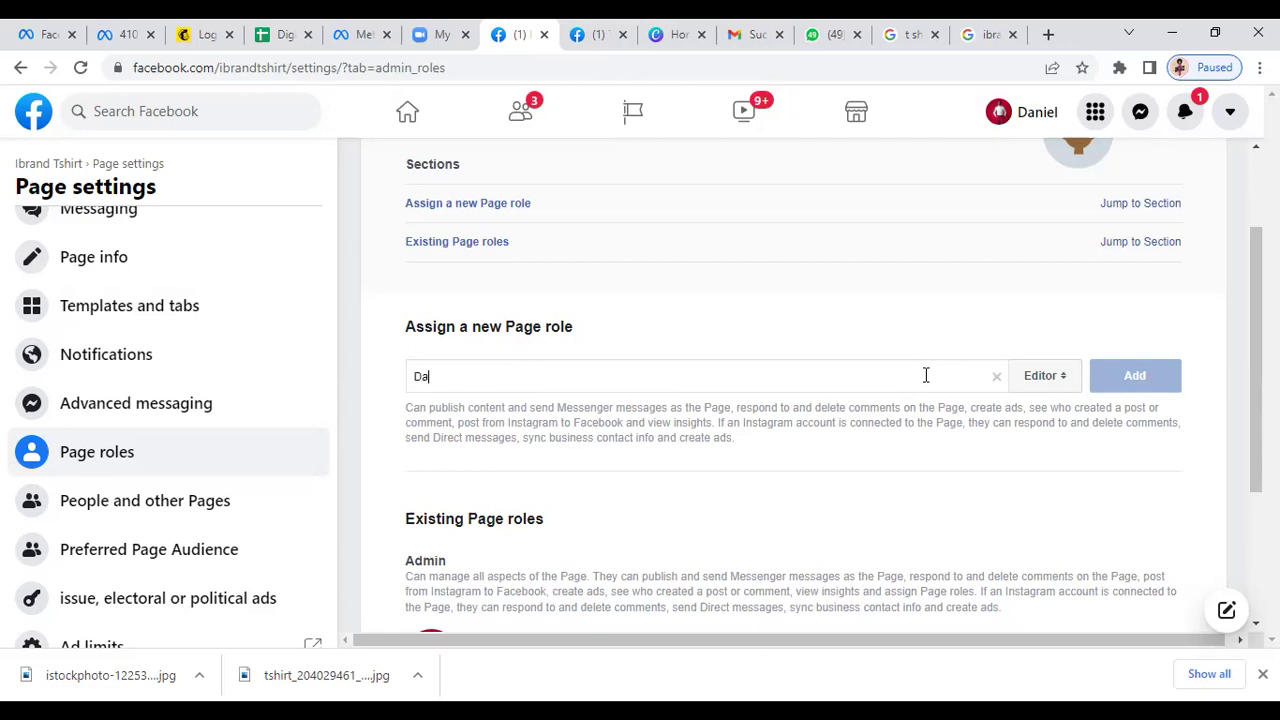
type("niel")
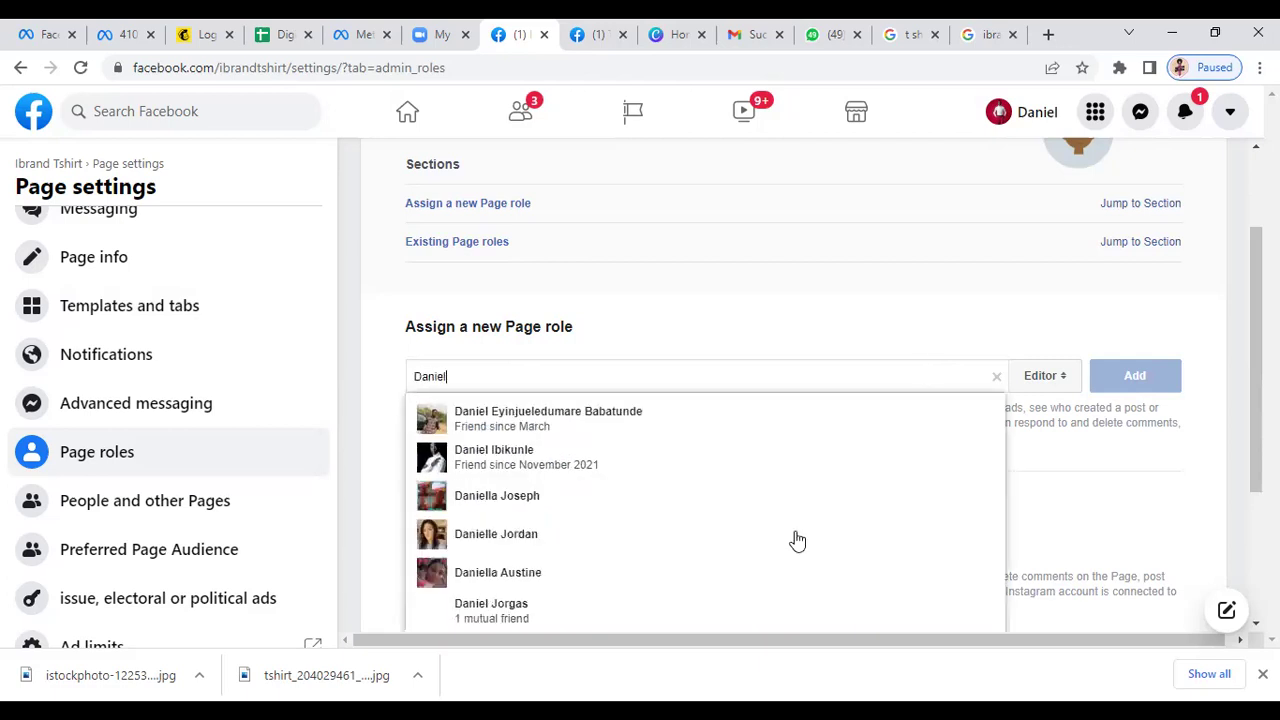
left_click(532, 464)
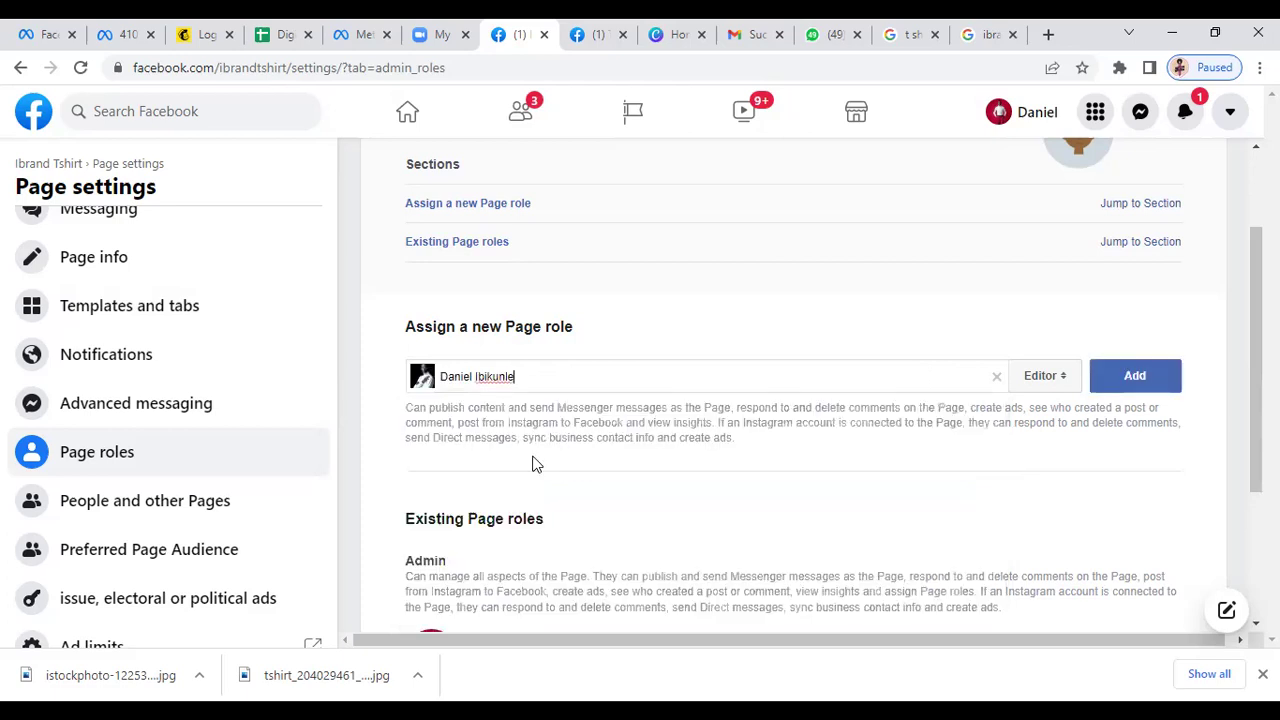
triple_click(759, 376)
left_click(759, 376)
key("ctrl+a")
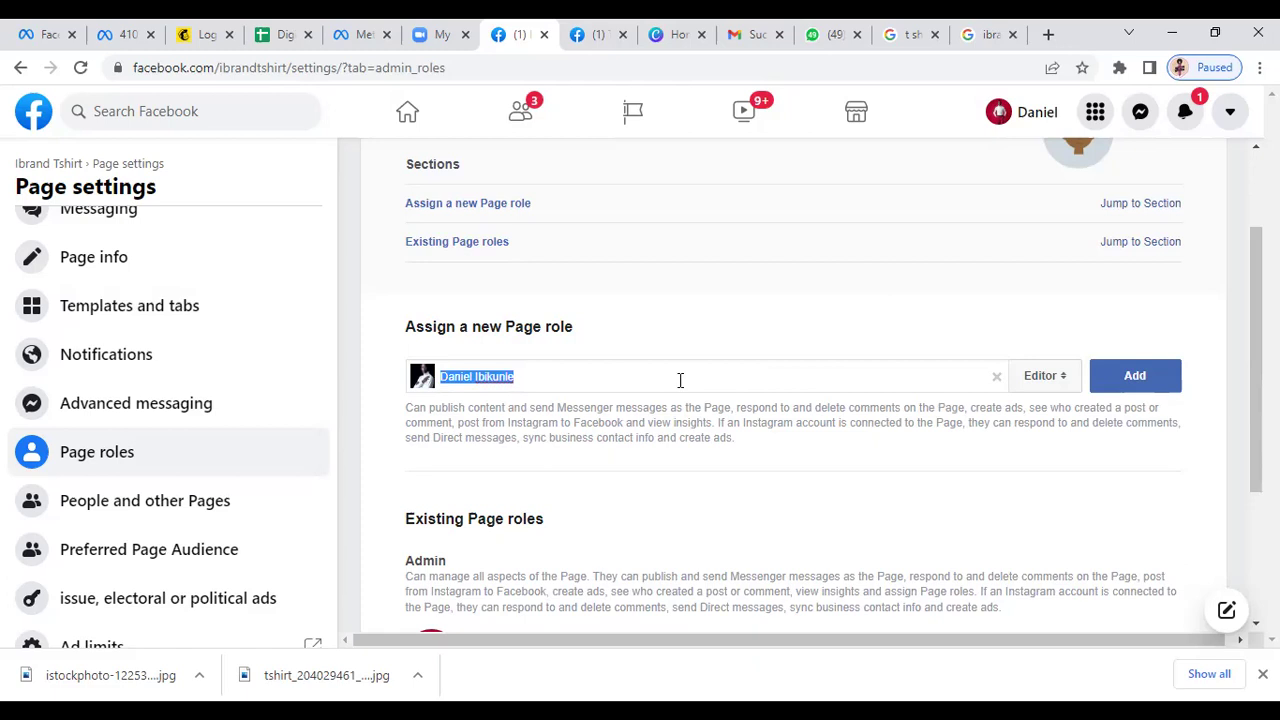
left_click(1051, 387)
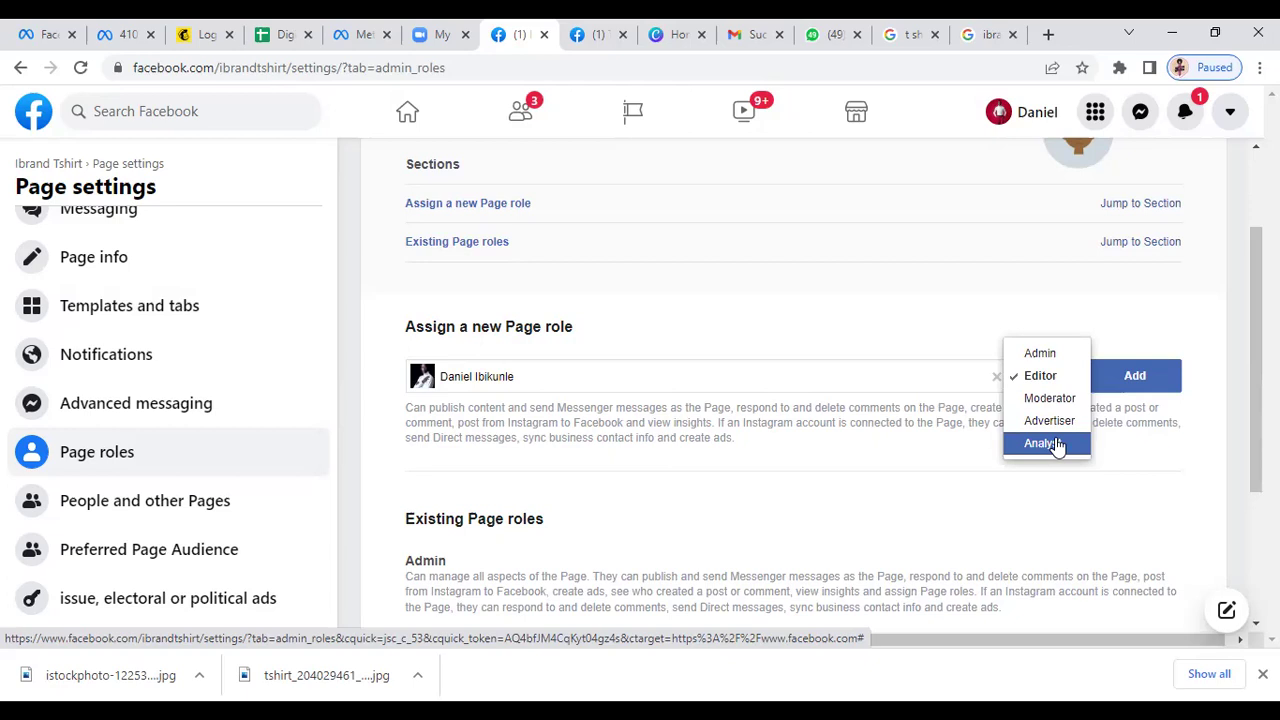
Switch the role to Admin and add the friend, then cancel the password confirmation.
left_click(1036, 360)
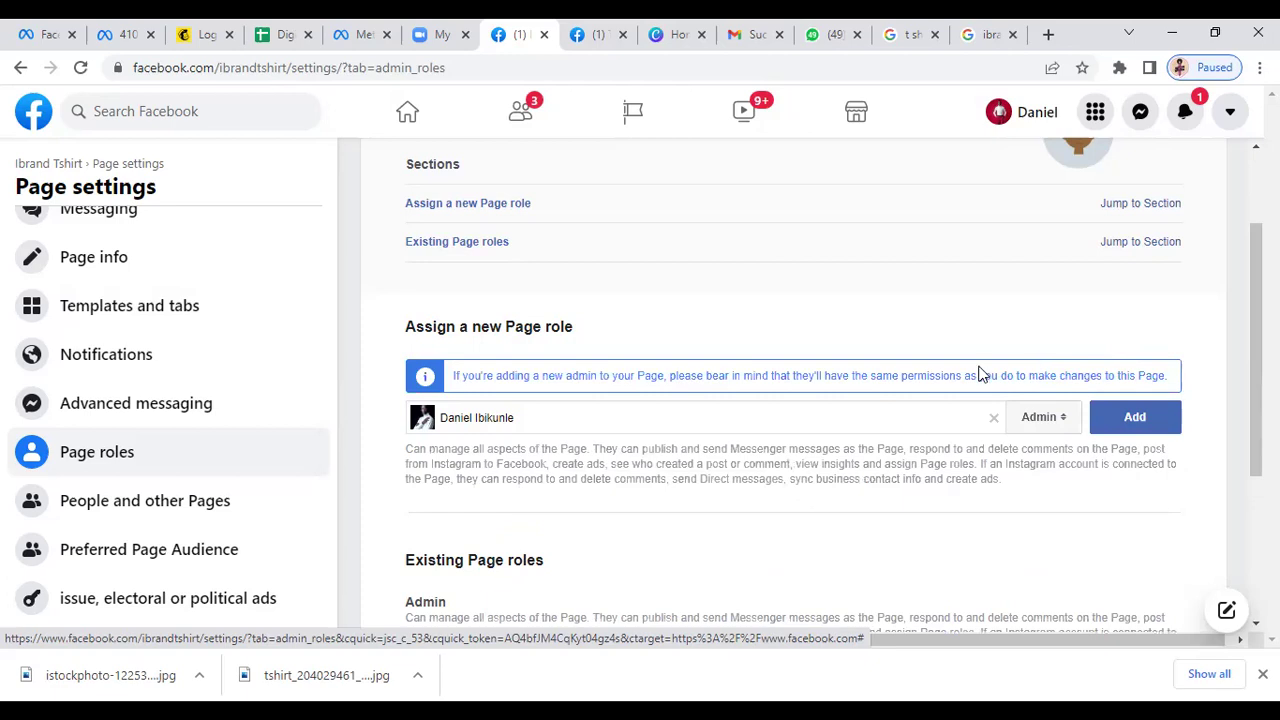
left_click(1143, 424)
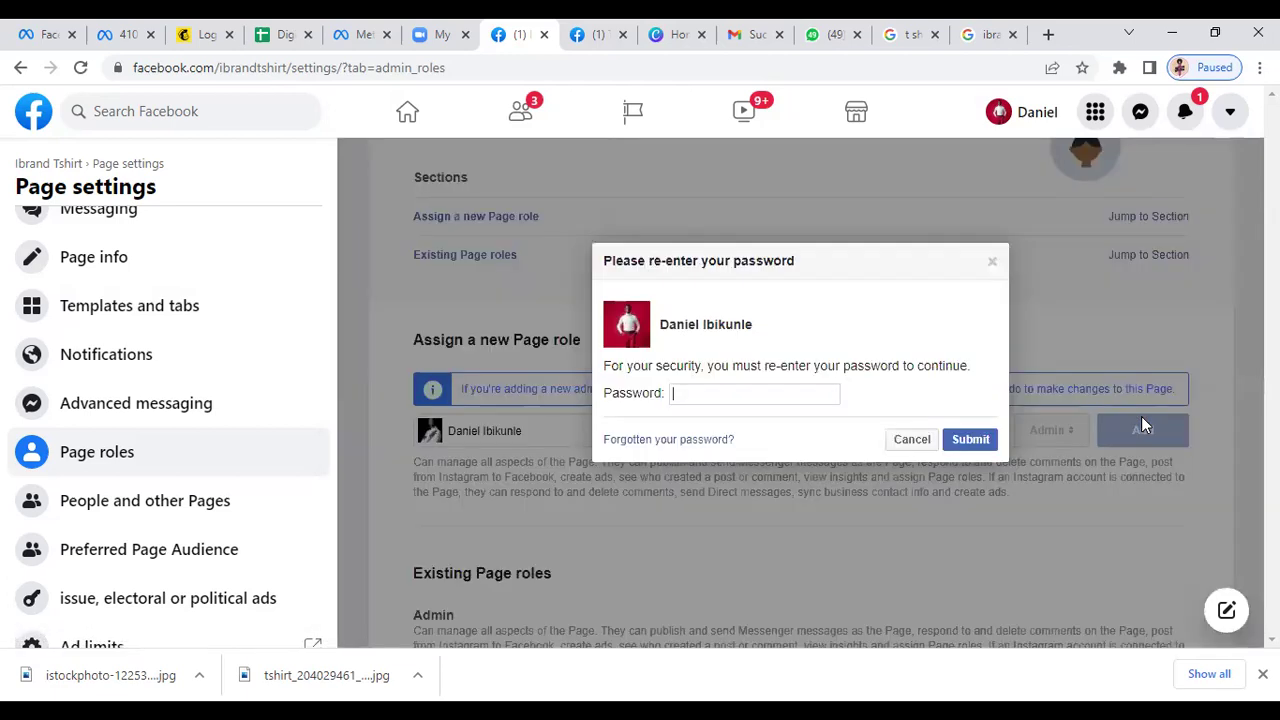
left_click(757, 392)
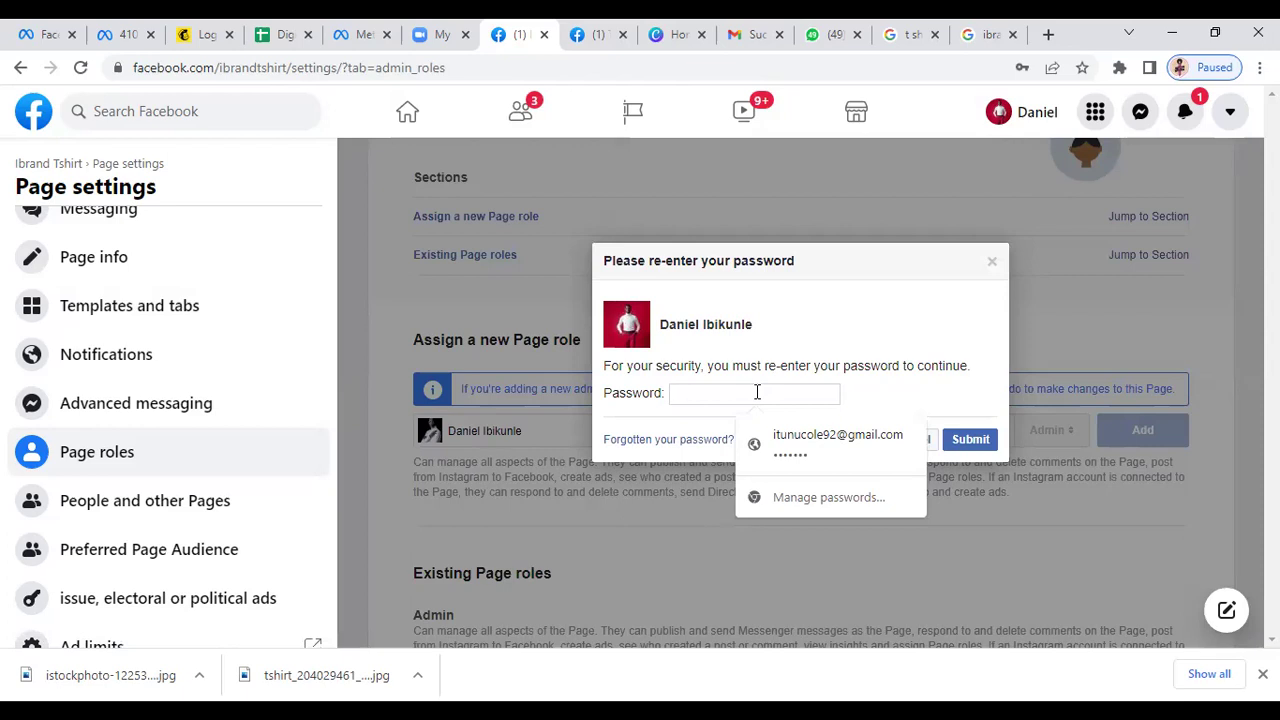
left_click(977, 393)
left_click(957, 443)
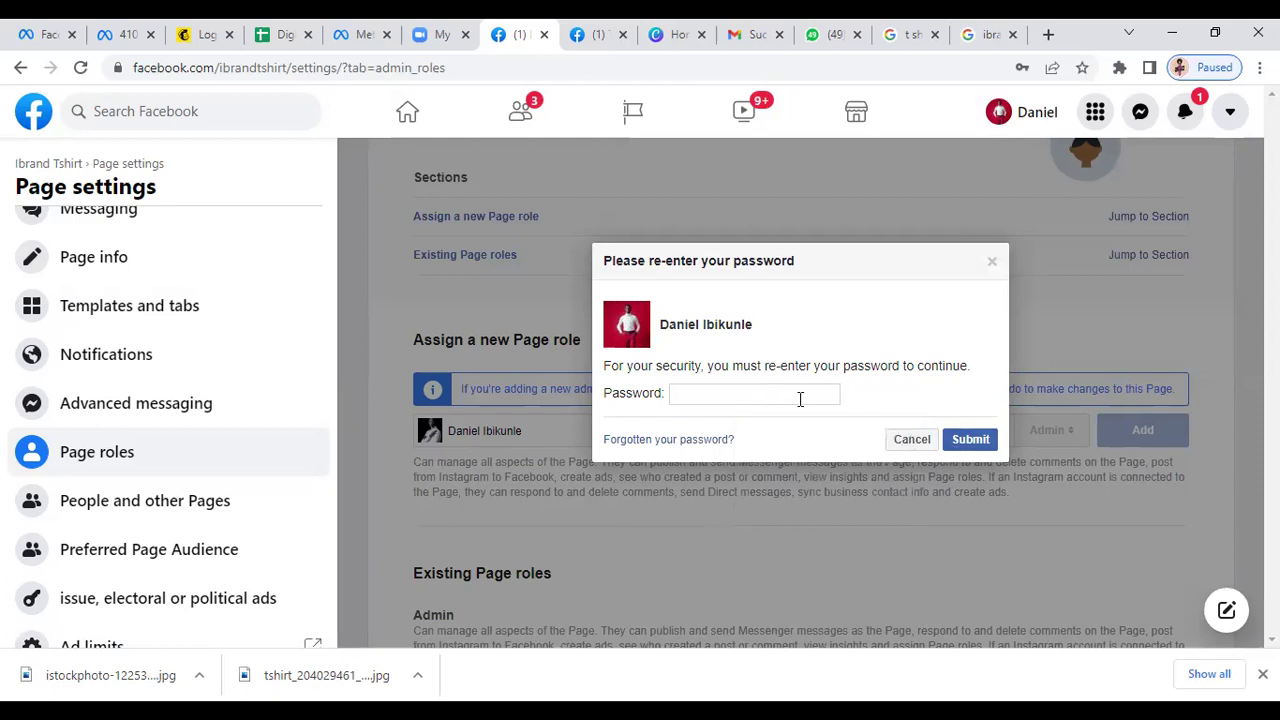
left_click(907, 441)
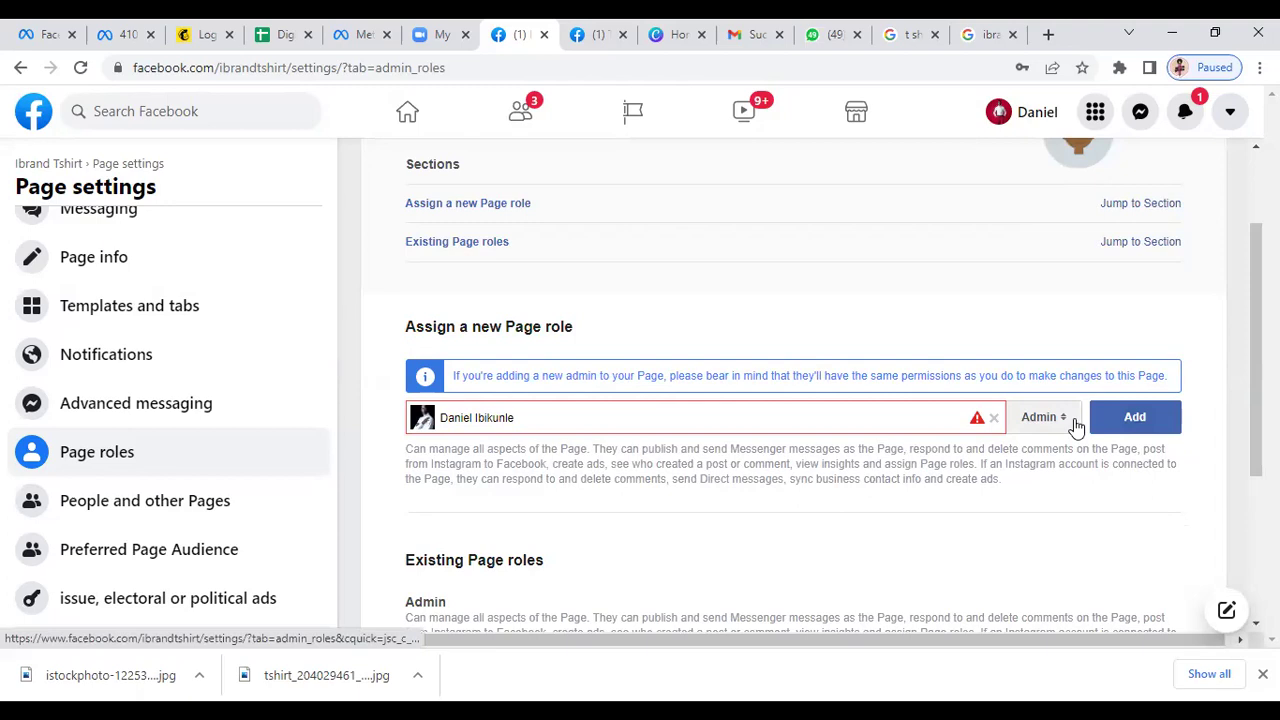
Clear the abandoned role entry and focus the empty name field above the one existing Admin.
left_click(993, 418)
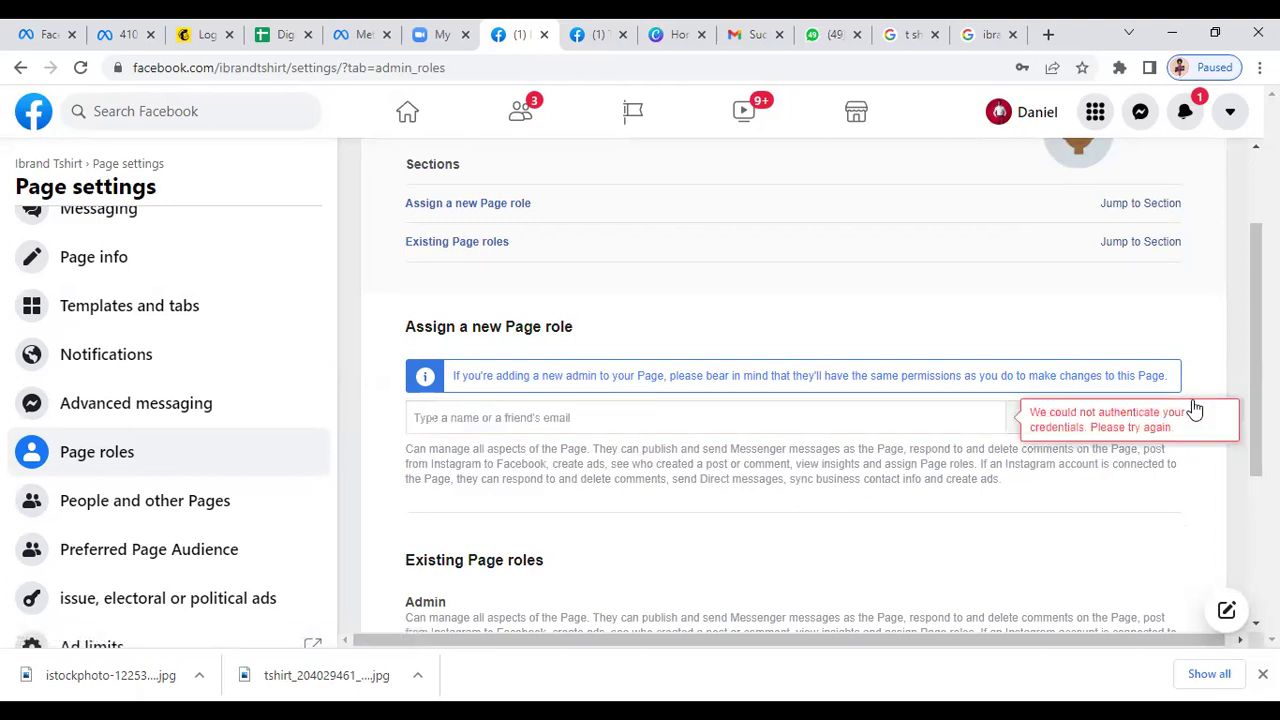
scroll(1256, 400, "down", 1)
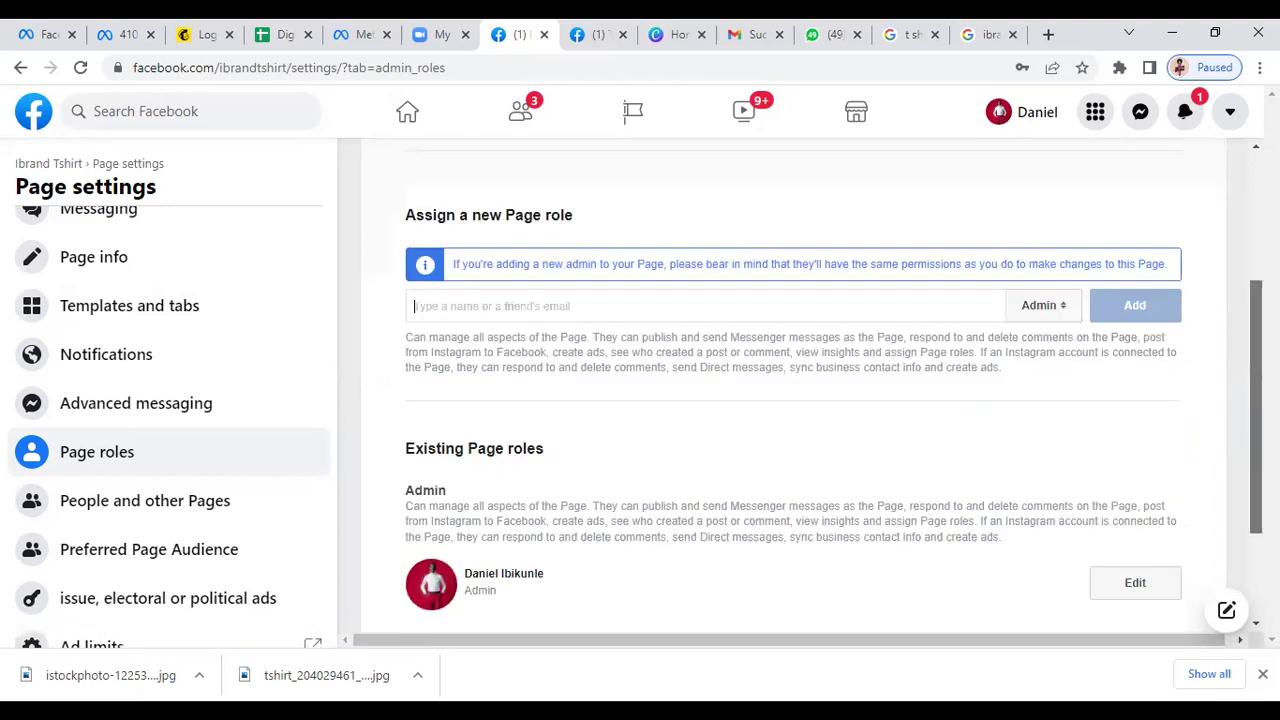
scroll(1256, 400, "down", 2)
scroll(1256, 400, "up", 1)
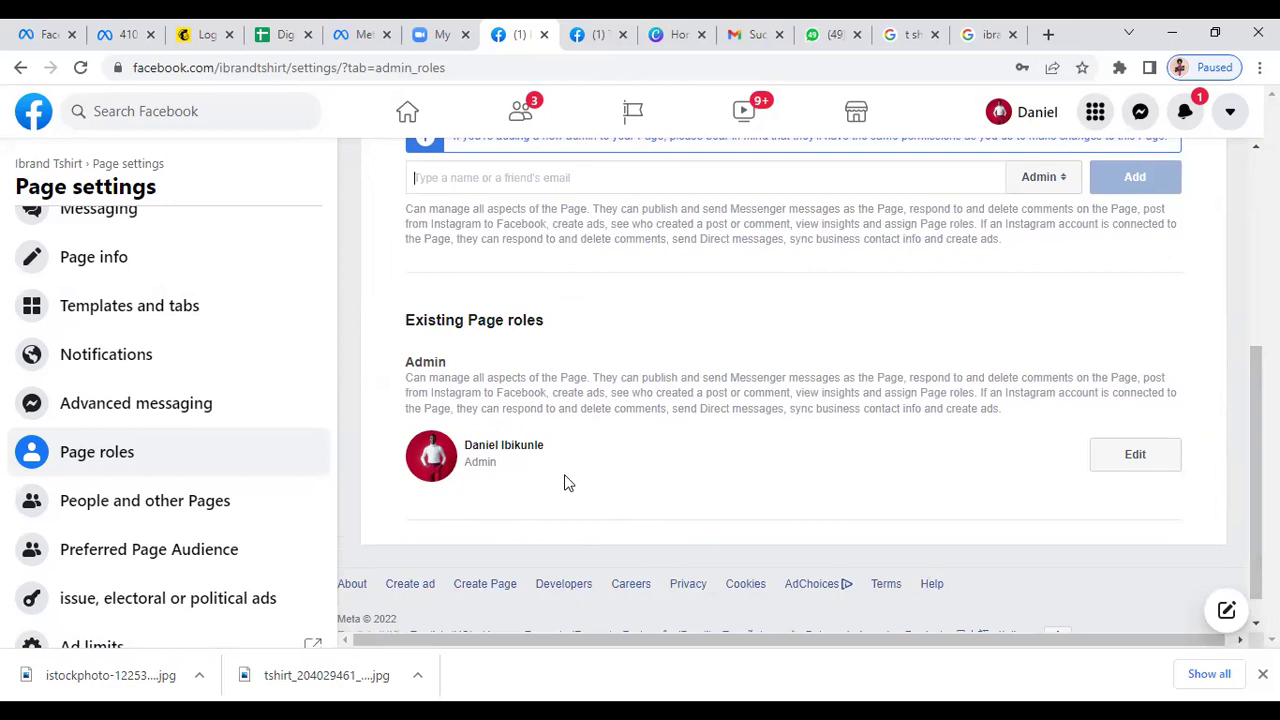
left_click(490, 177)
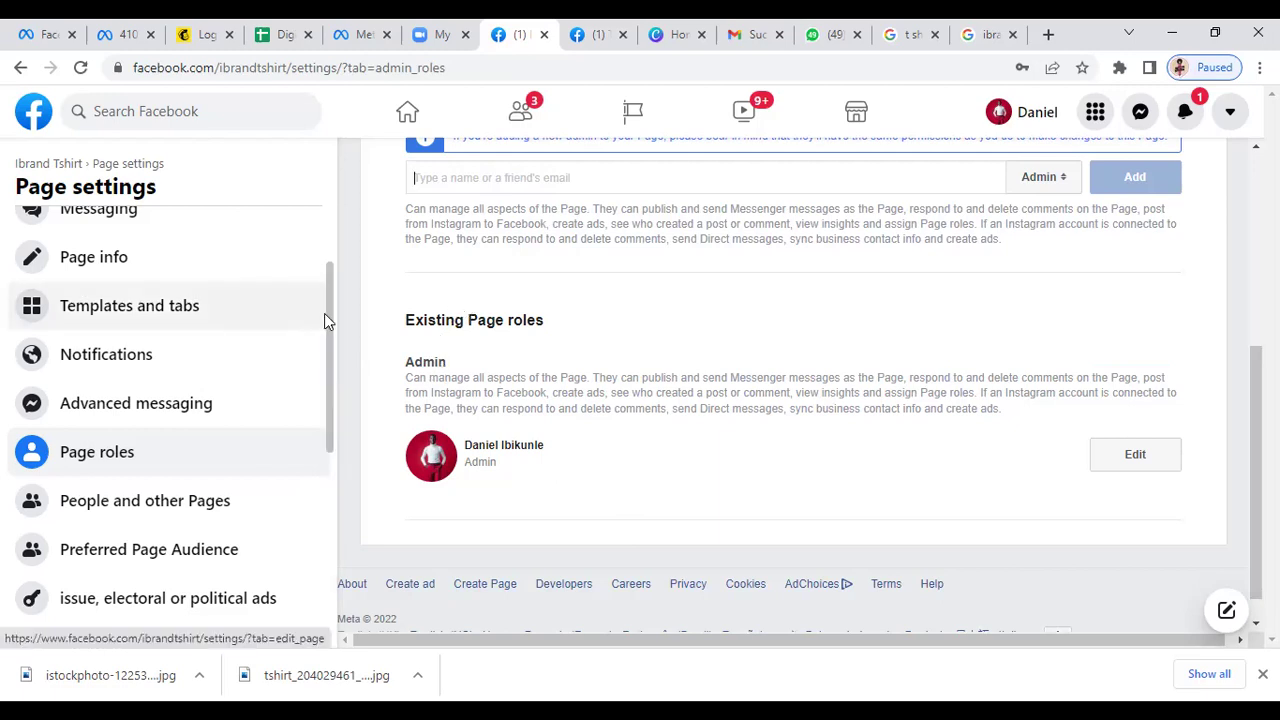
scroll(330, 308, "down", 2)
scroll(336, 512, "down", 3)
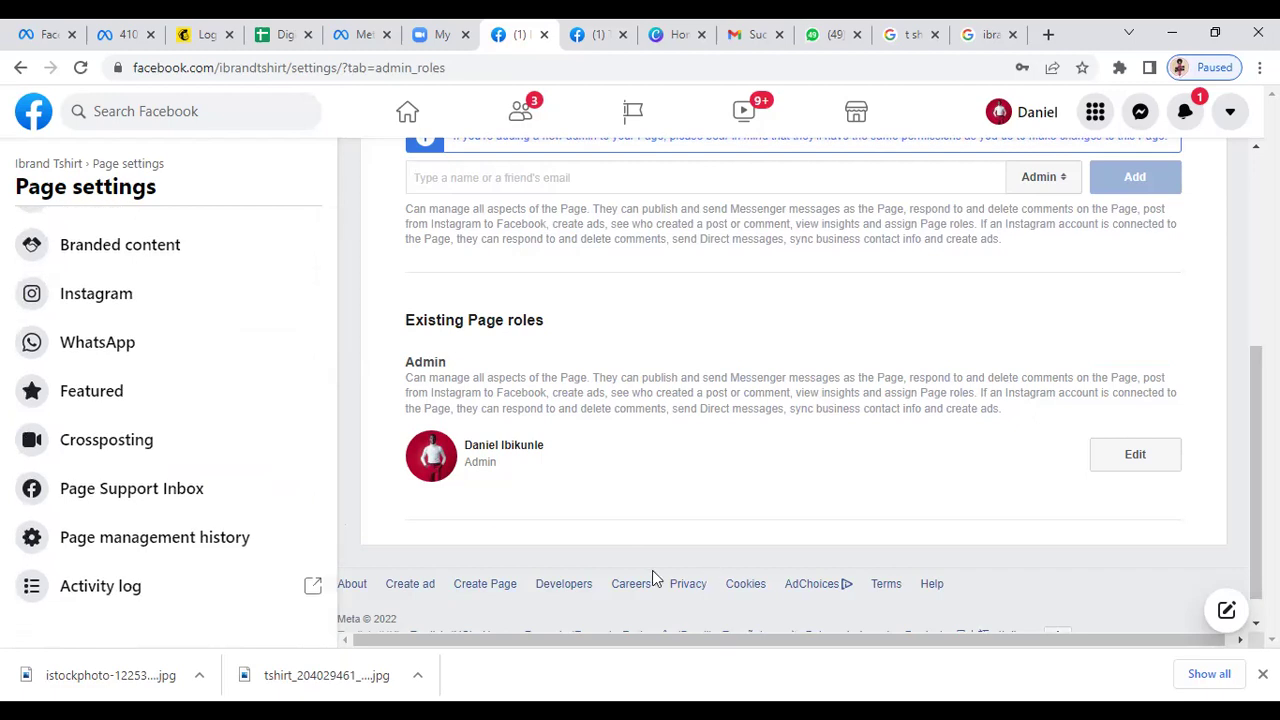
left_click(415, 177)
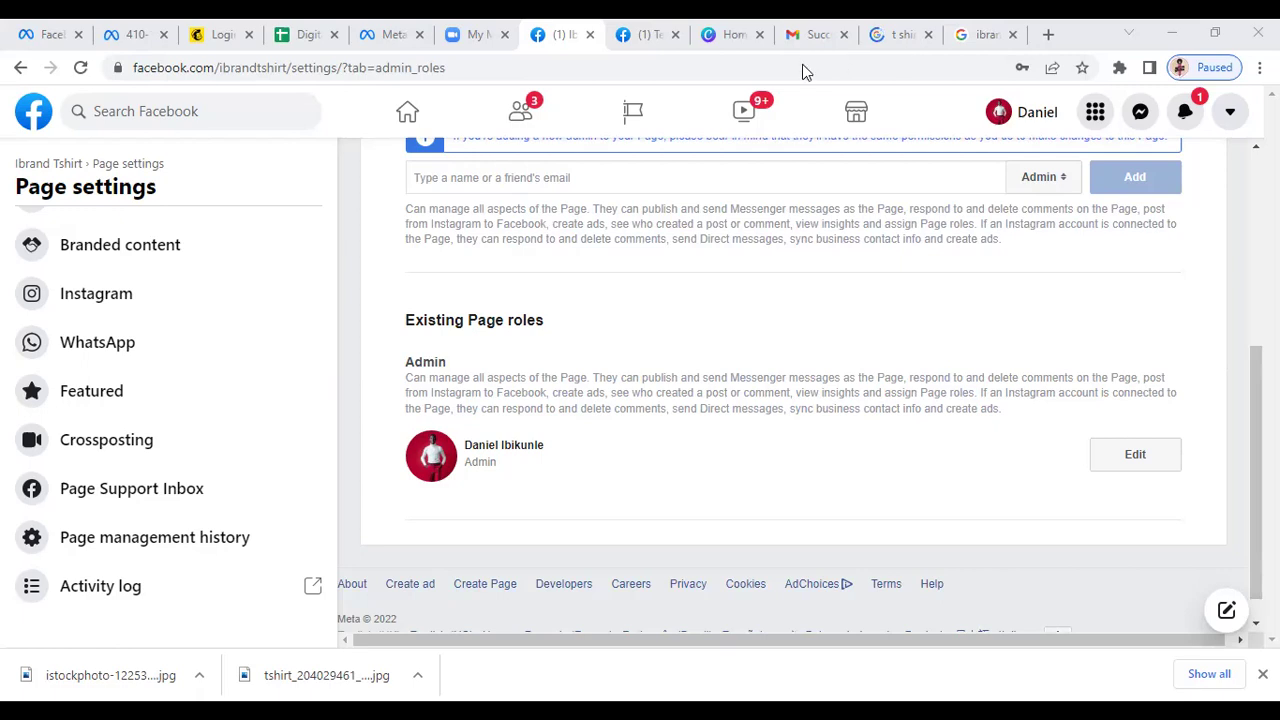
Type 'pay' into the last Chrome tab's address bar, then go back to the Facebook Page roles tab.
key("ctrl+9")
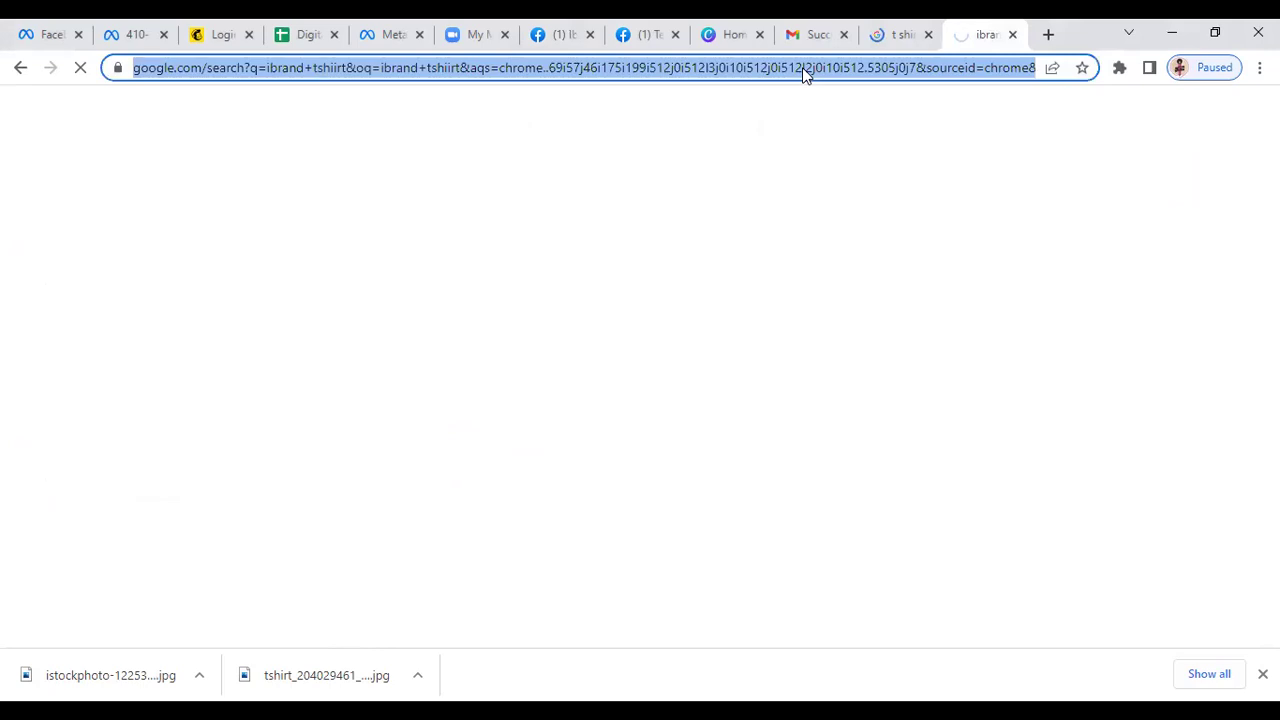
type("pay")
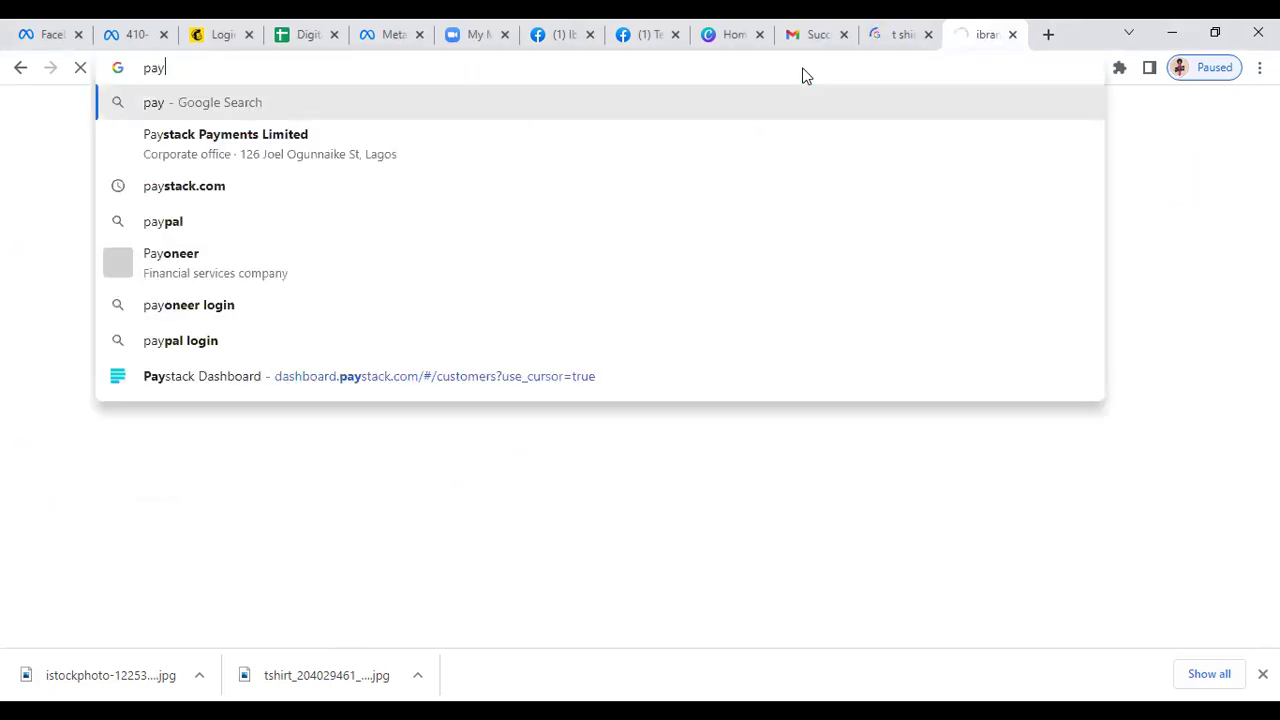
key("BackSpace")
left_click(540, 30)
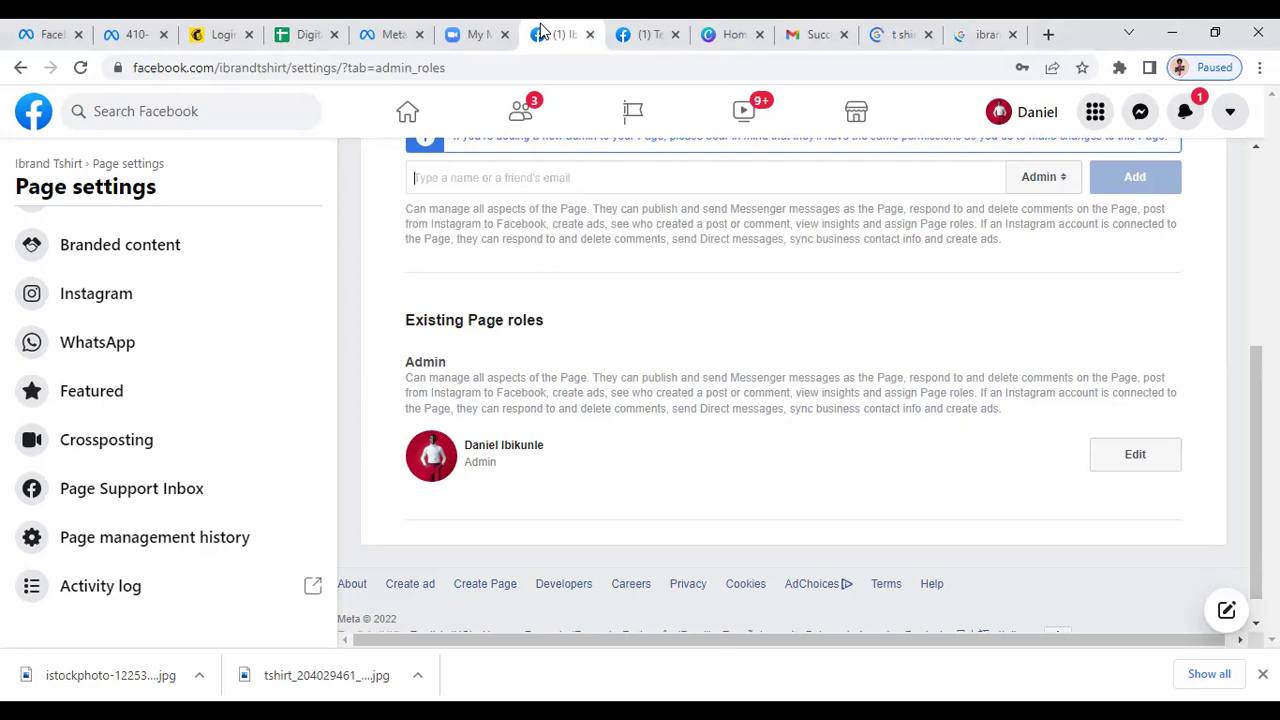
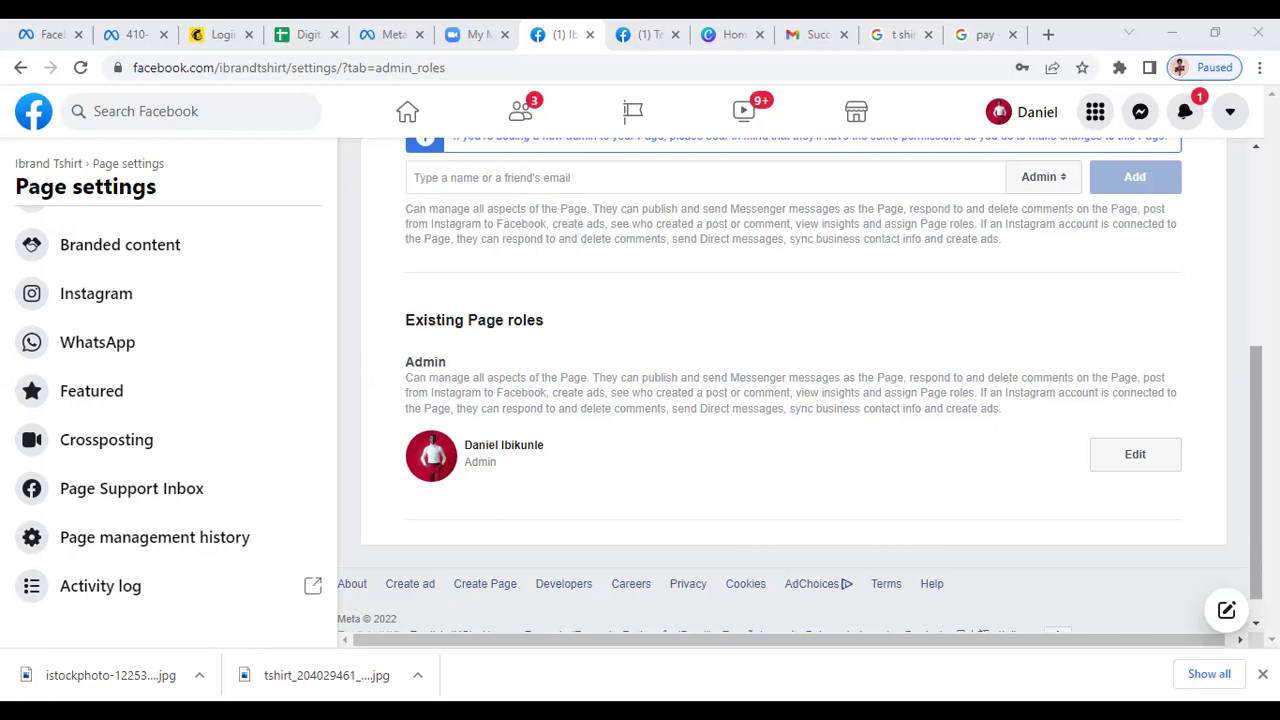
Scroll the Page settings sidebar, open Branded content, then the Instagram settings.
scroll(1237, 437, "up", 4)
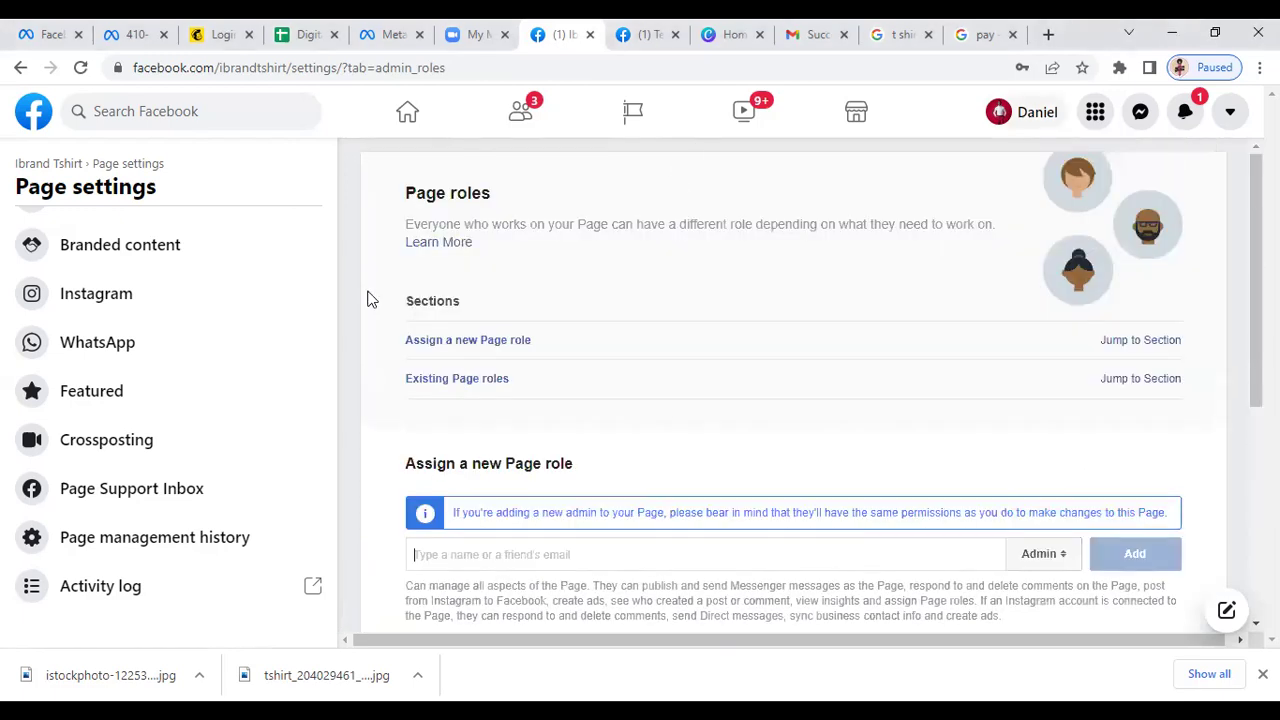
scroll(328, 291, "up", 7)
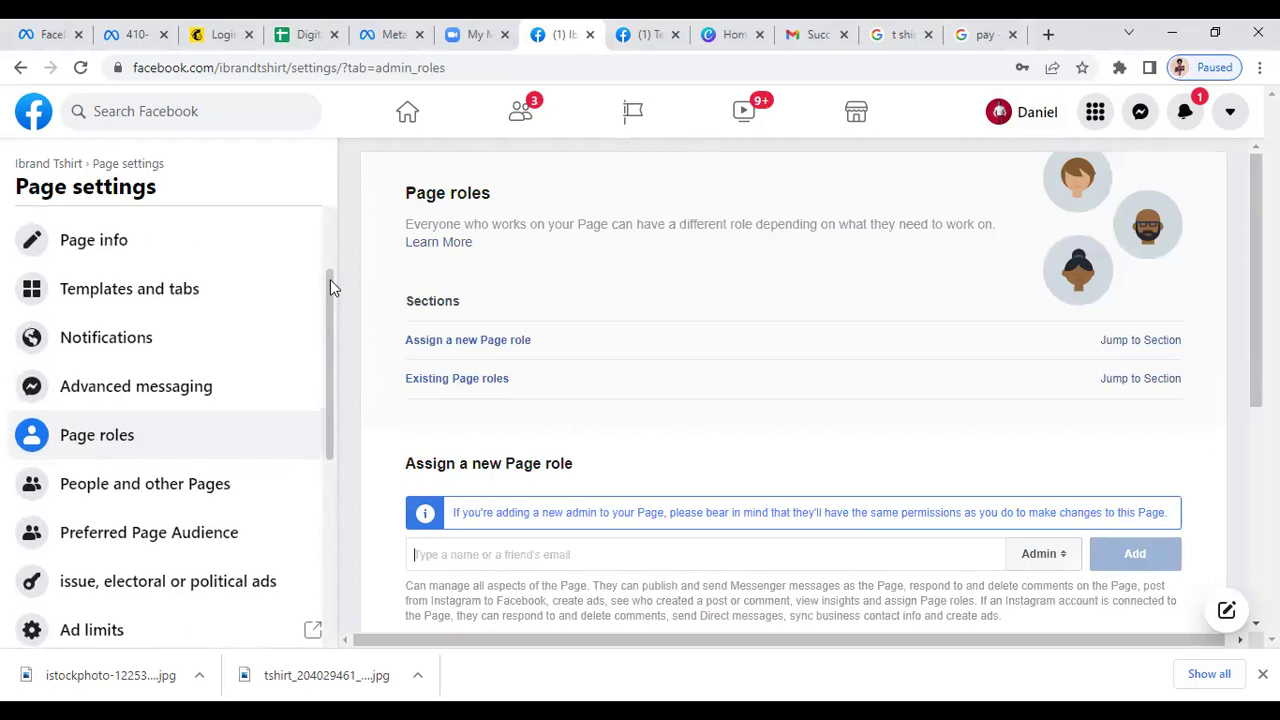
left_click_drag(334, 231, 331, 364)
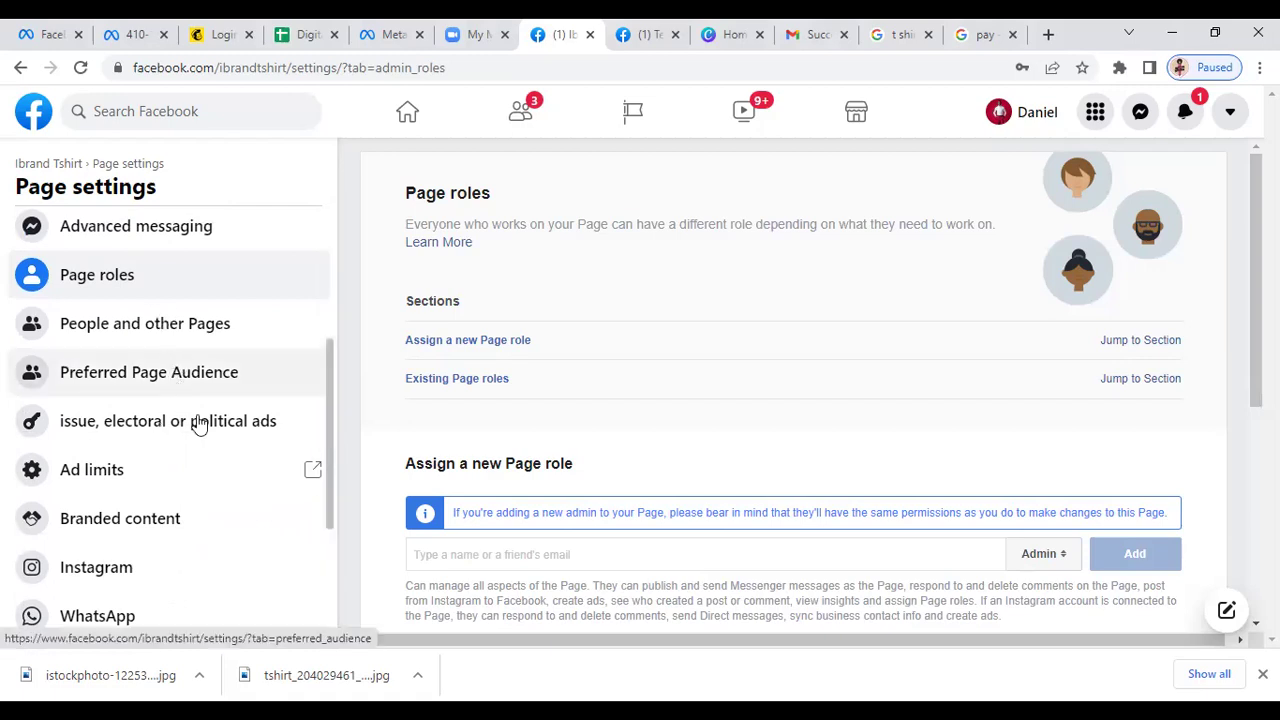
scroll(326, 553, "down", 3)
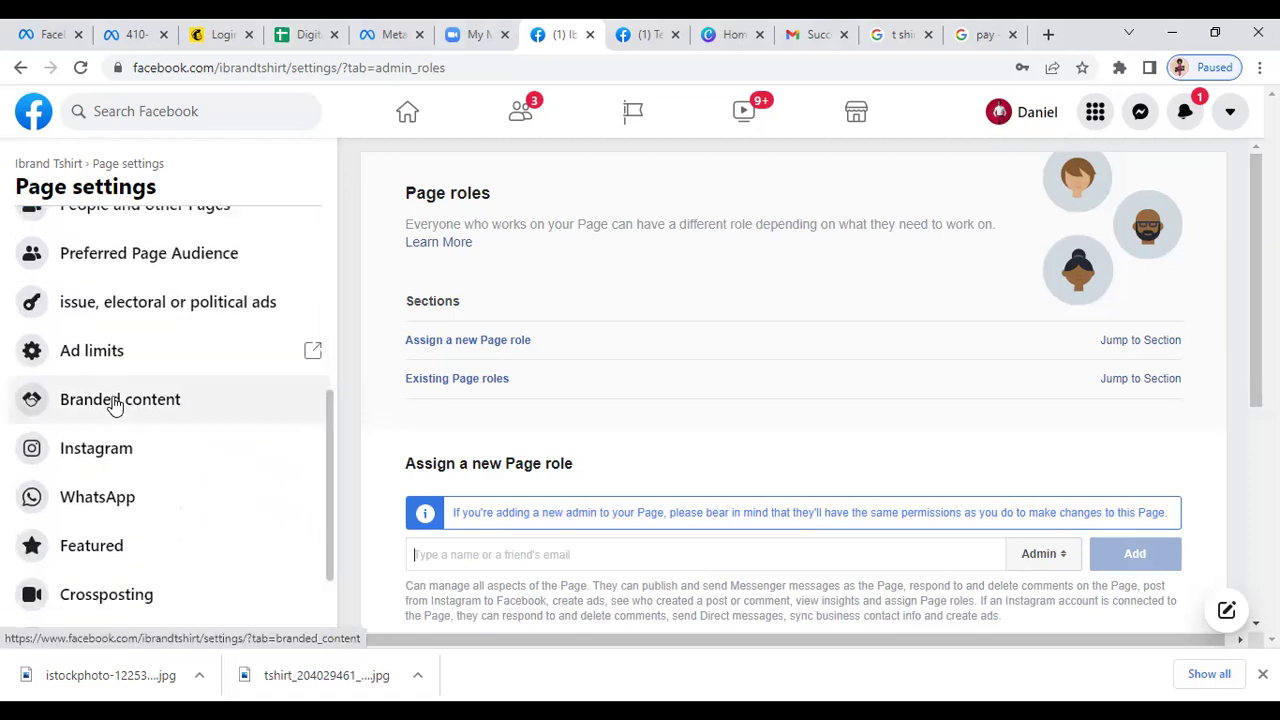
left_click(162, 410)
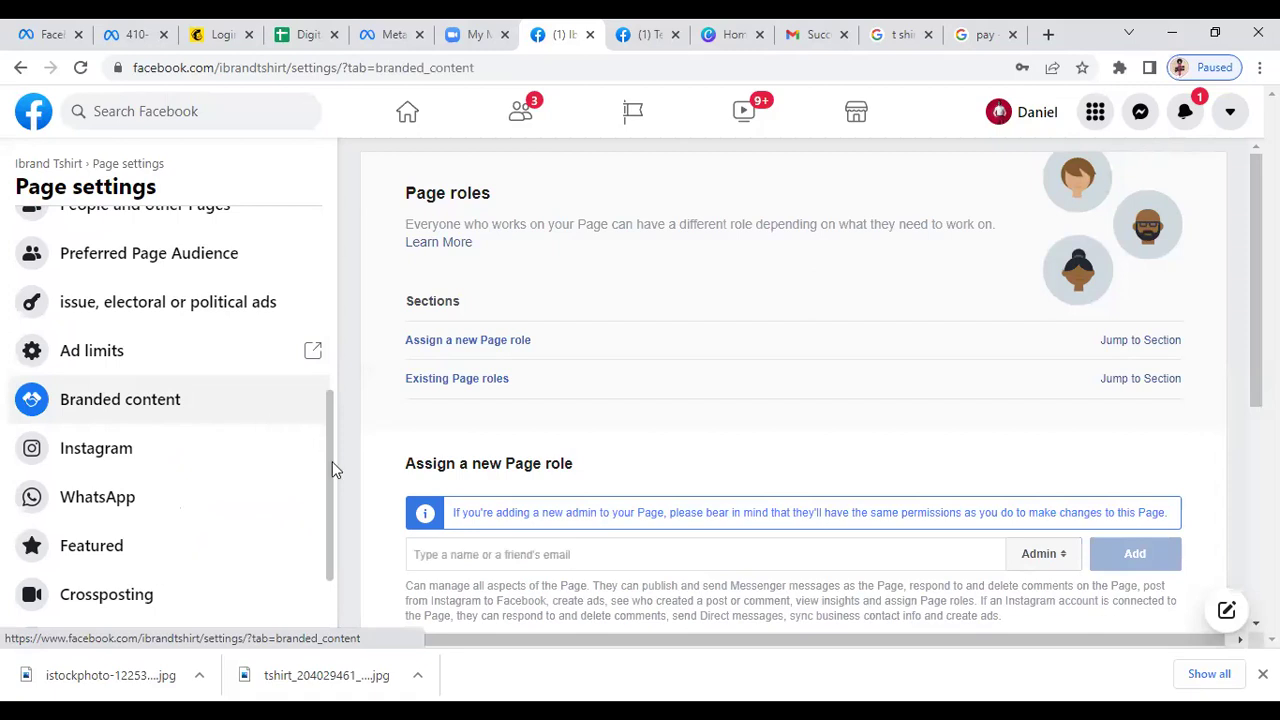
scroll(329, 520, "down", 2)
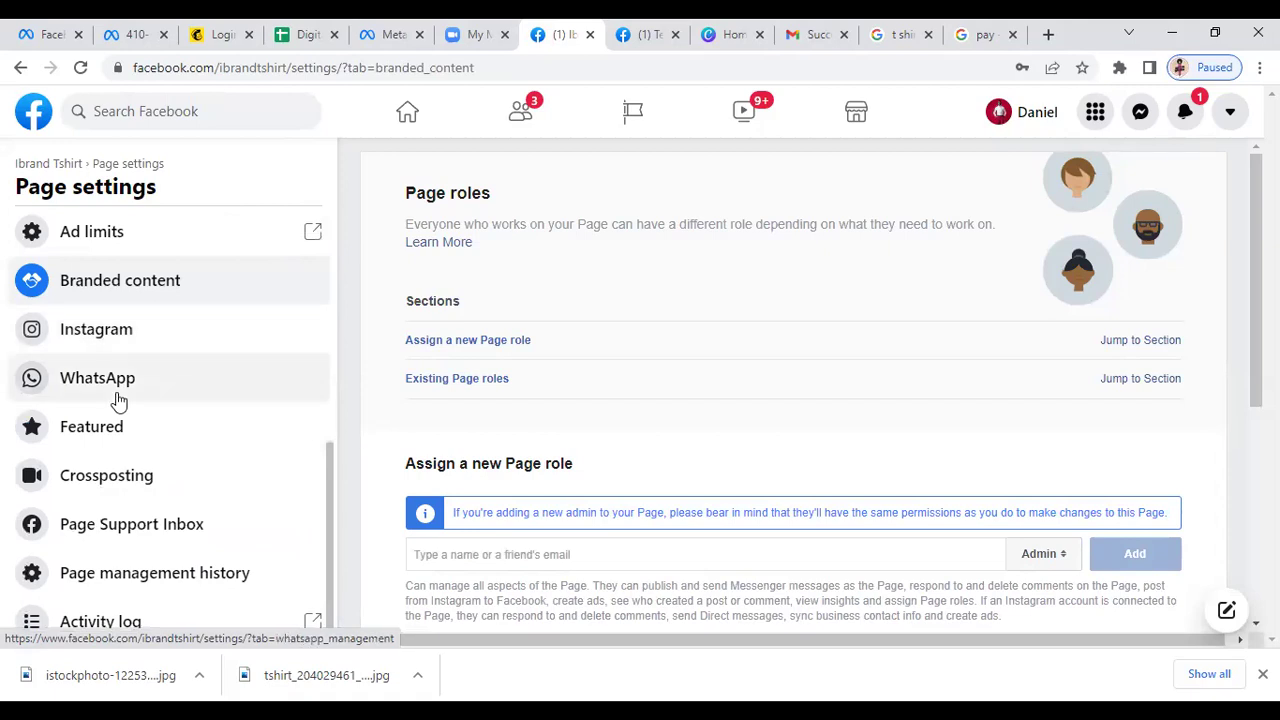
left_click(118, 347)
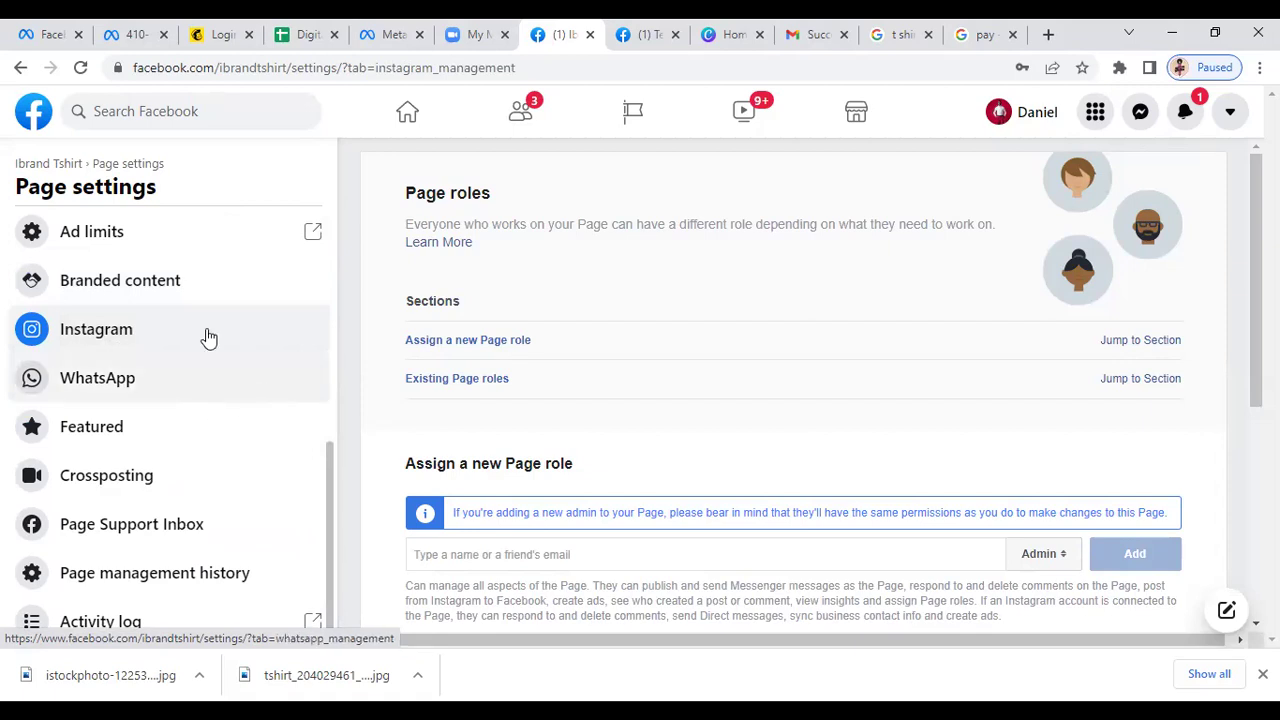
Open the WhatsApp then Instagram connection settings to show the Connect to Instagram panel.
left_click(188, 389)
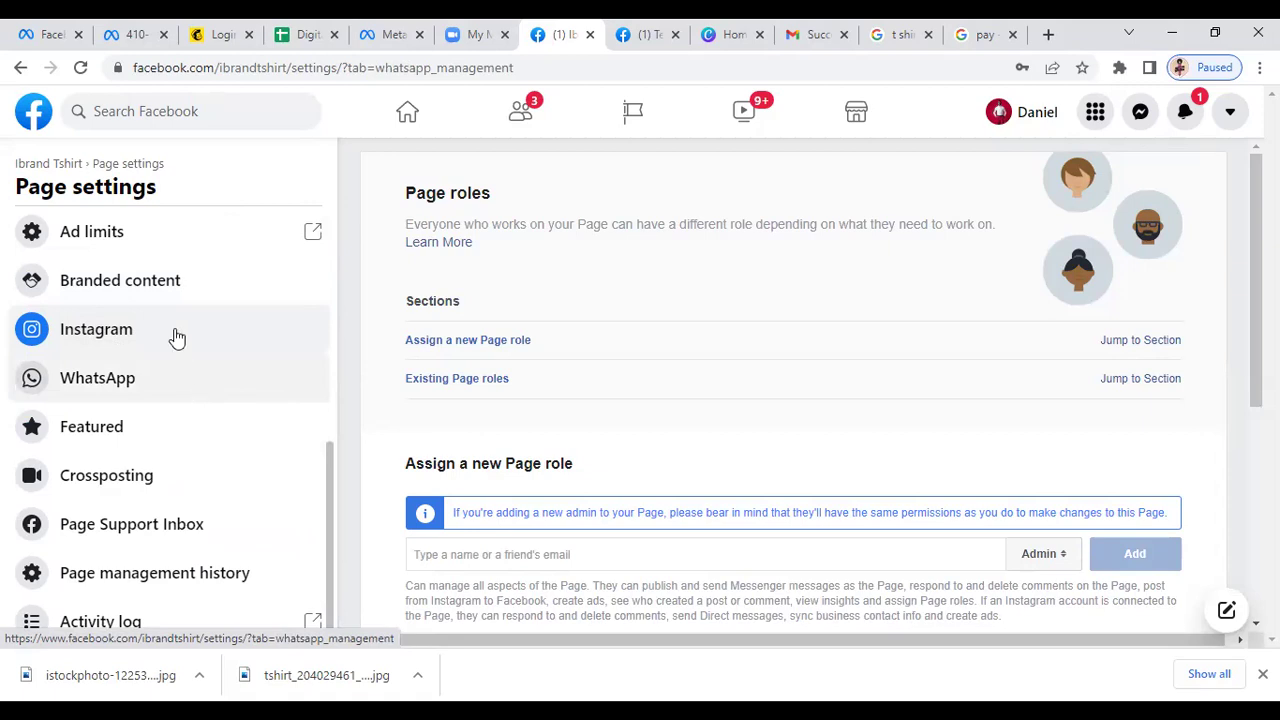
left_click(176, 337)
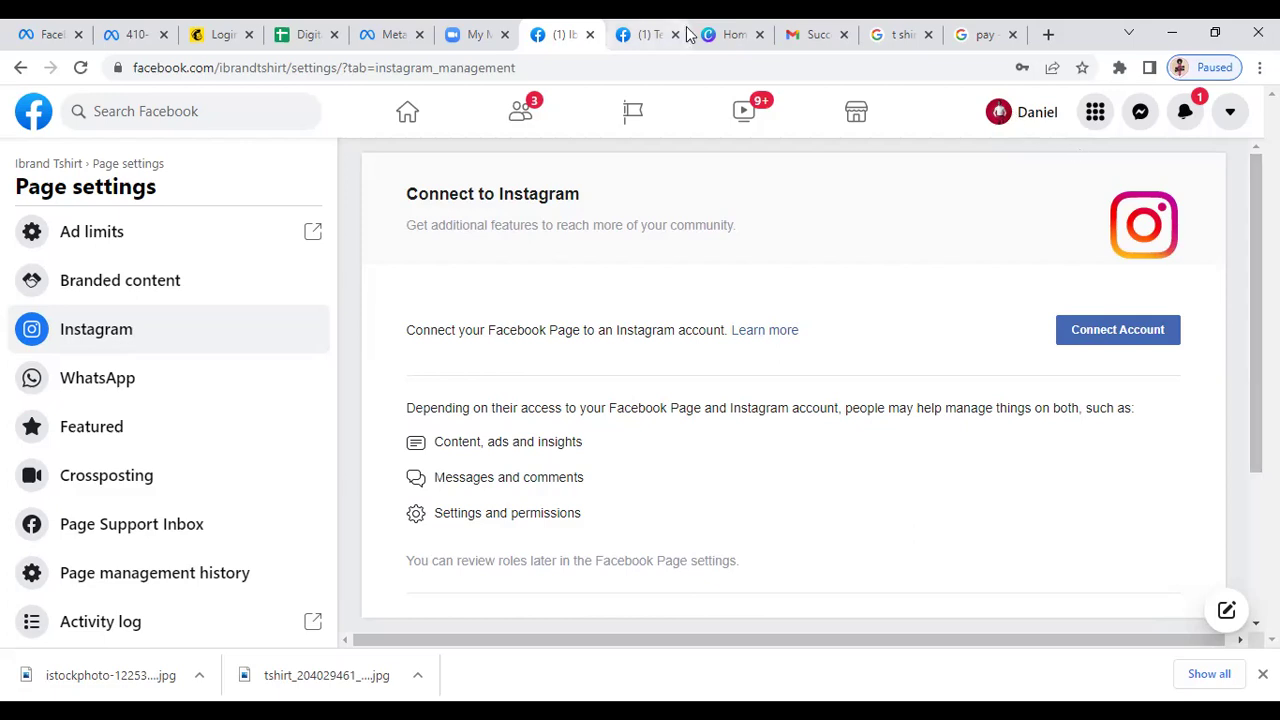
Move the Gmail tab beside Facebook and load instagram.com in it.
left_click(800, 38)
left_click_drag(808, 40, 639, 47)
left_click(635, 63)
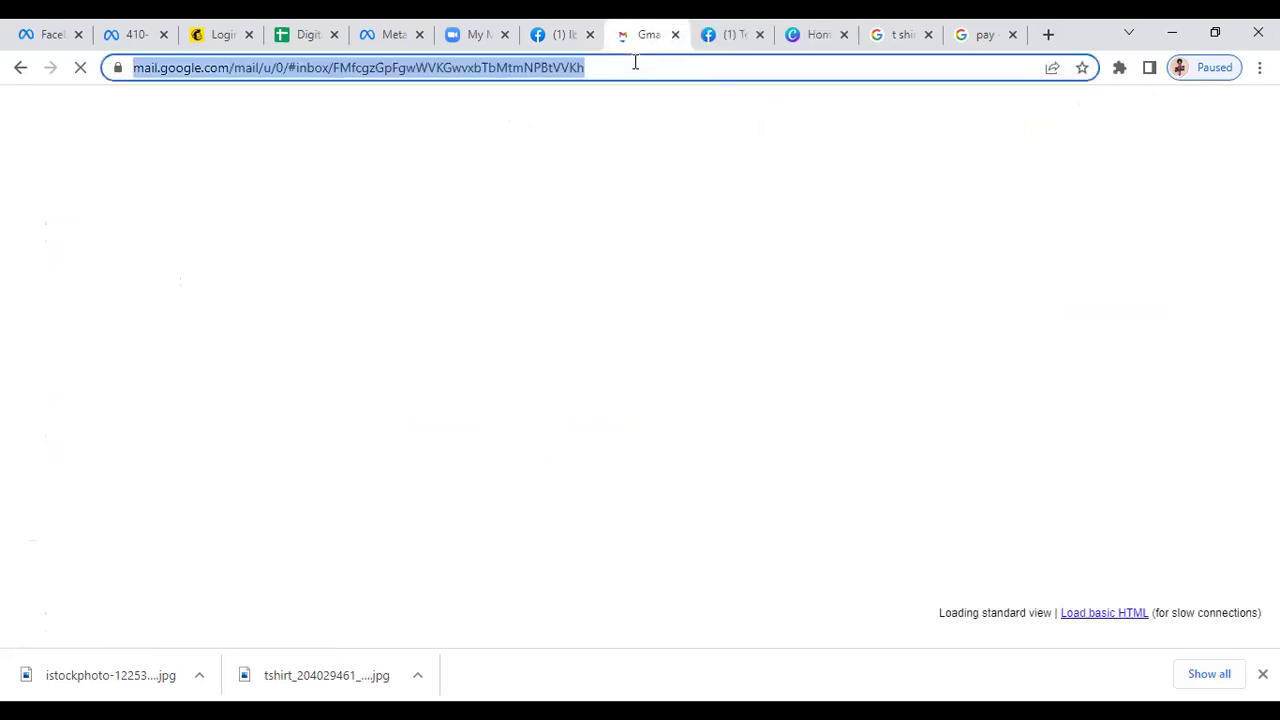
type("omst")
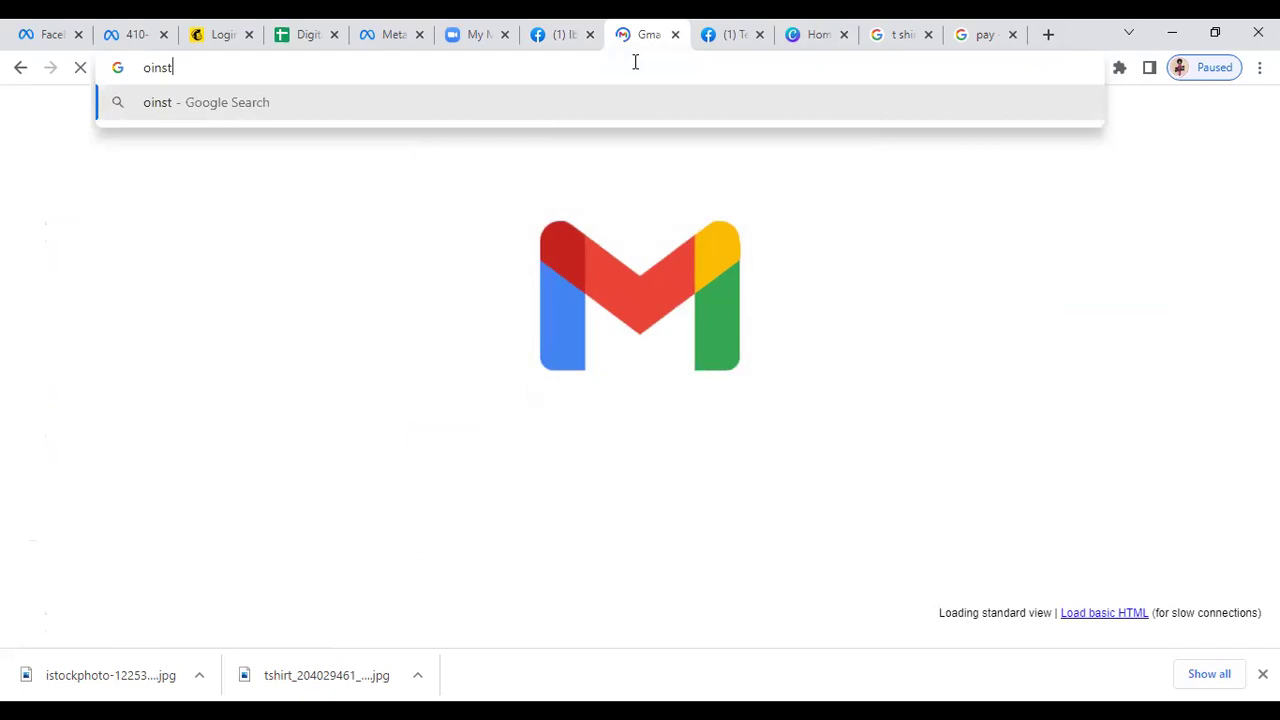
key("BackSpace")
key("BackSpace")
key("BackSpace")
key("BackSpace")
type("instagram")
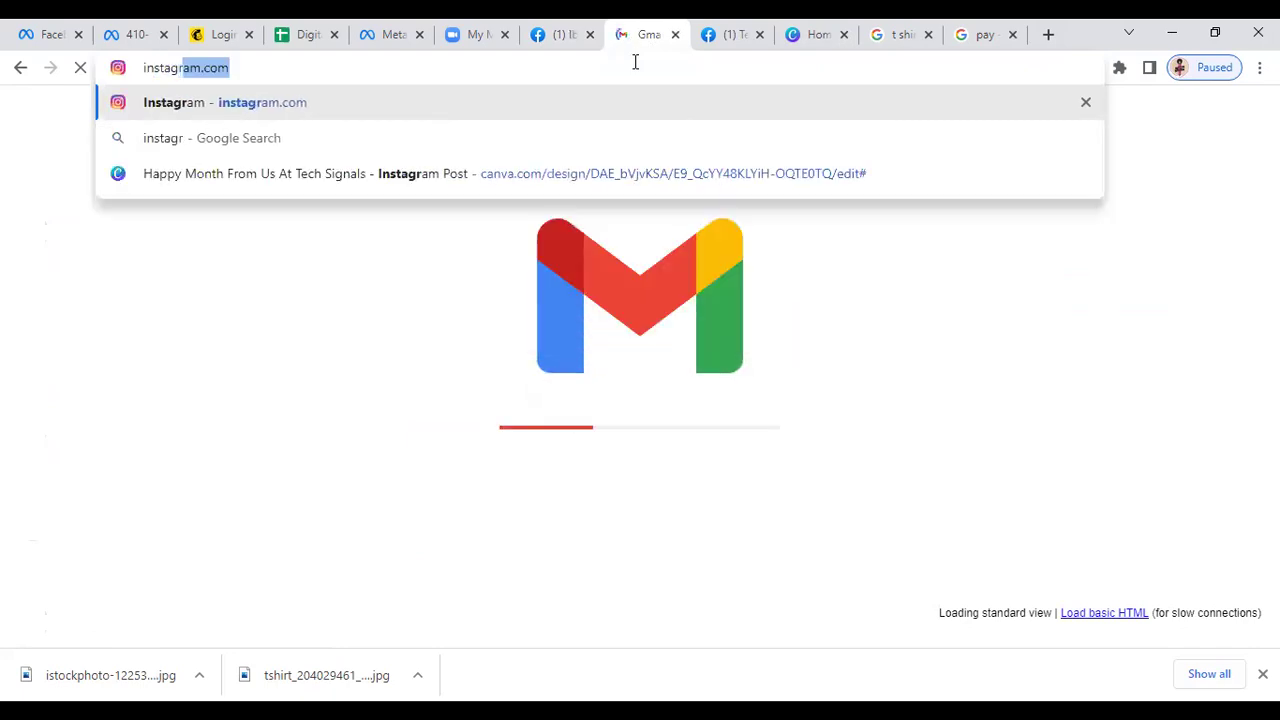
key("Return")
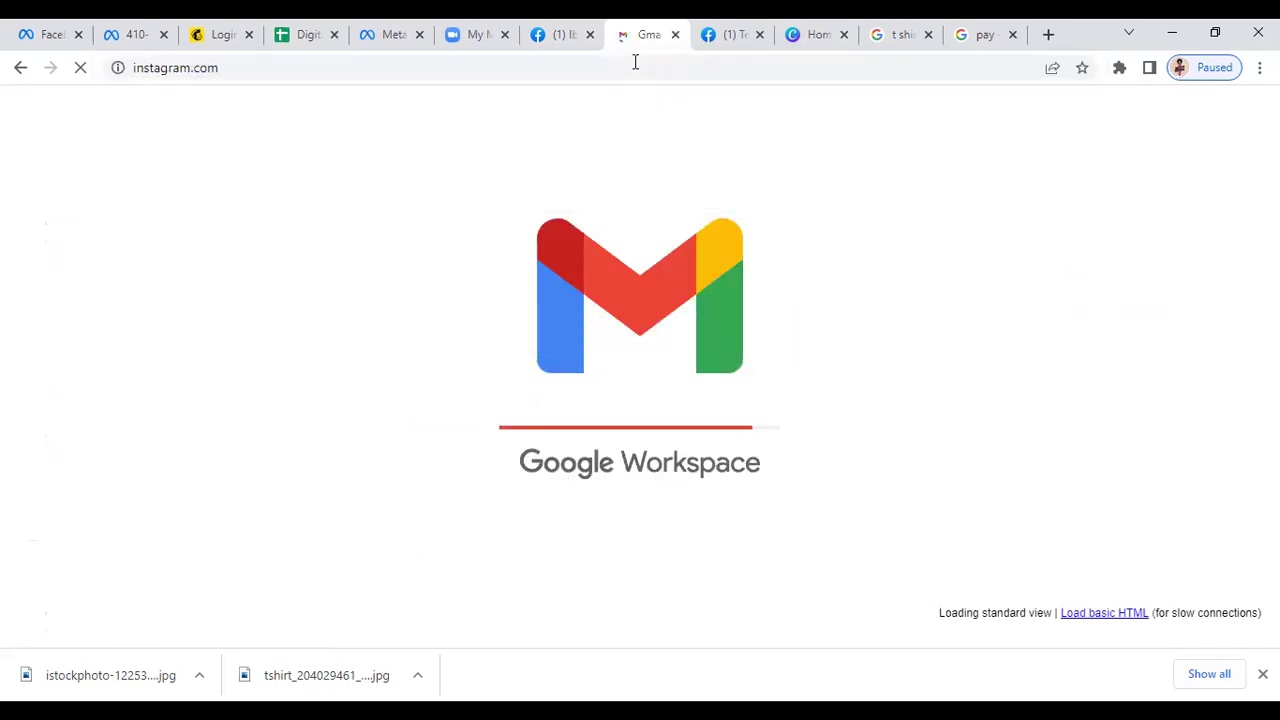
Check the Facebook tab, then reload instagram.com after the No internet error.
left_click(540, 38)
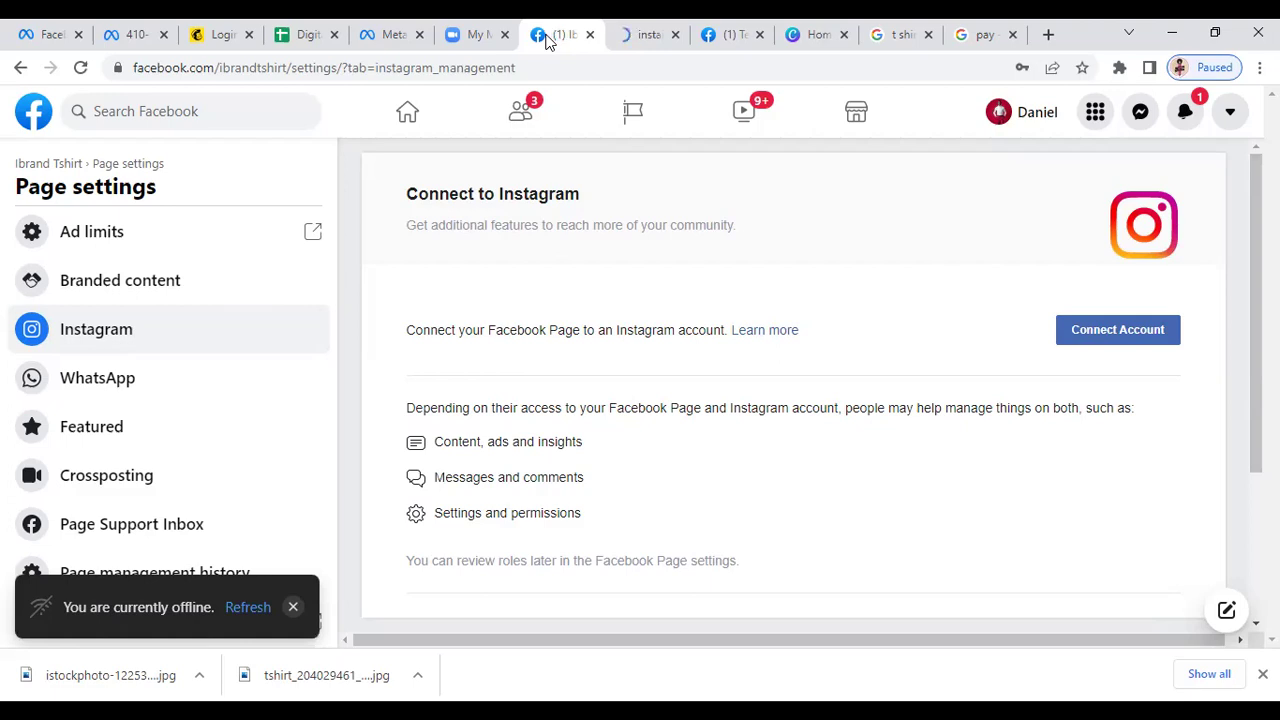
left_click(630, 37)
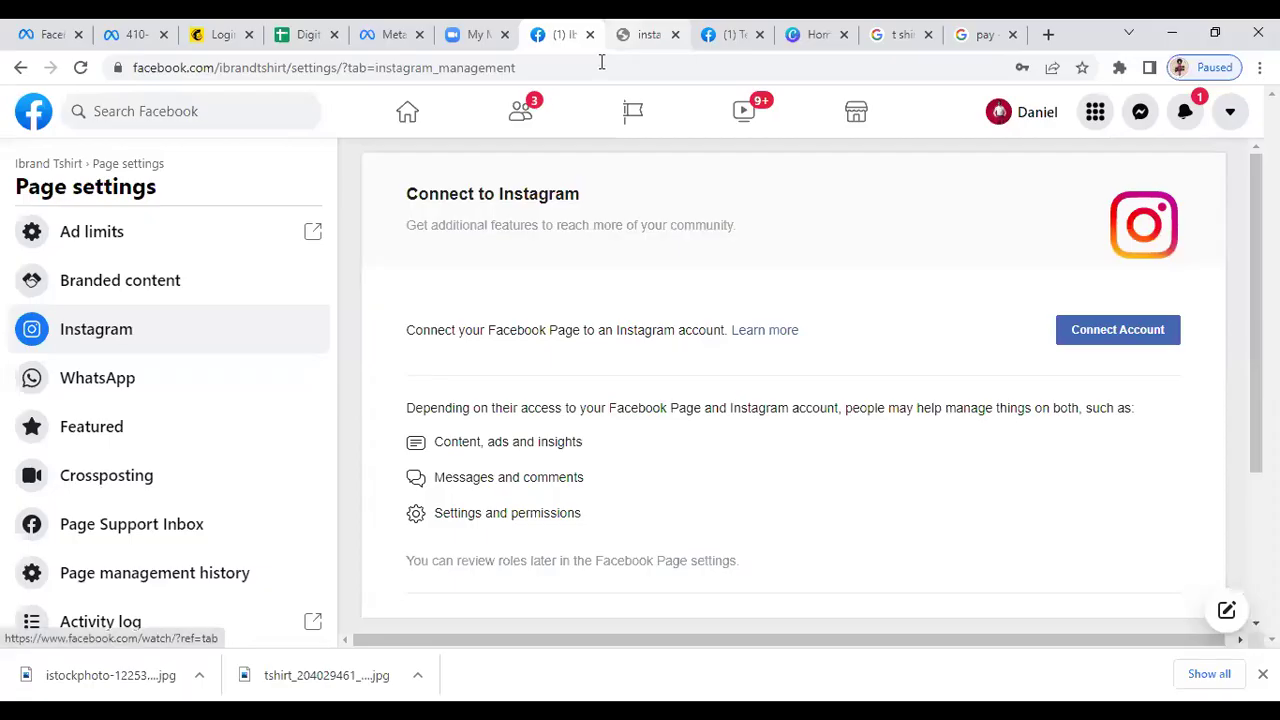
key("ctrl+Tab")
left_click(601, 62)
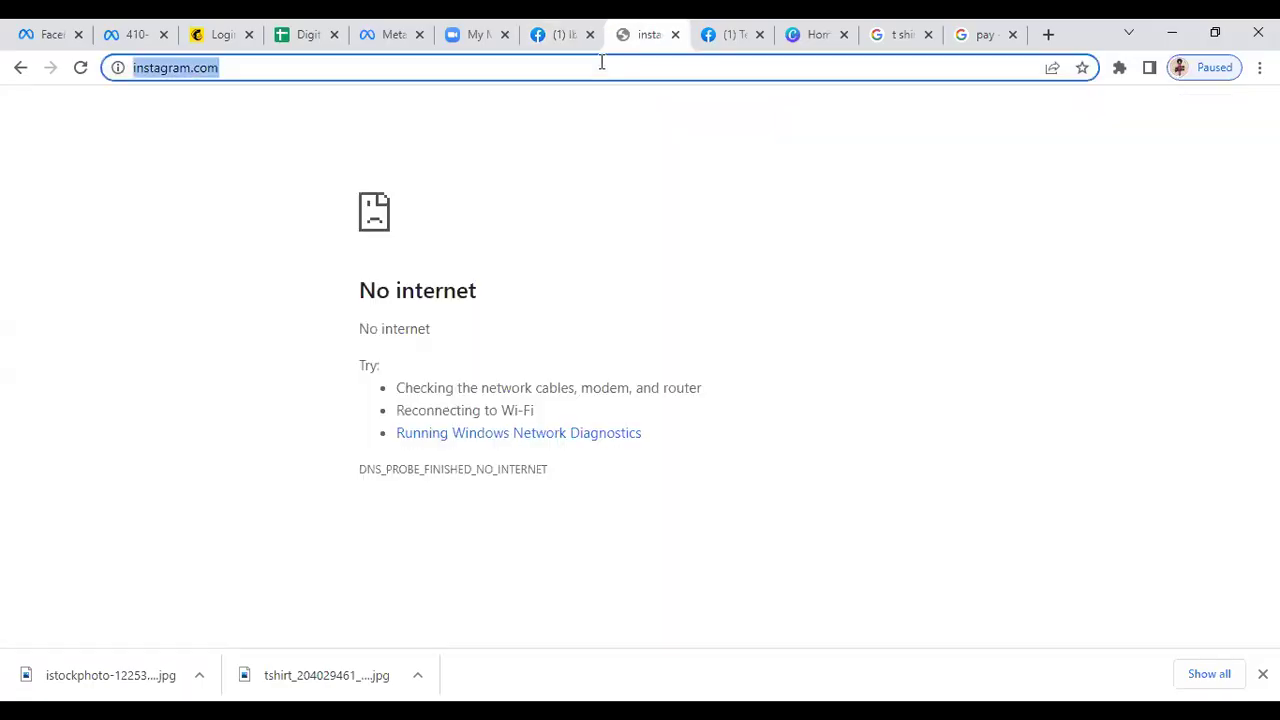
key("Return")
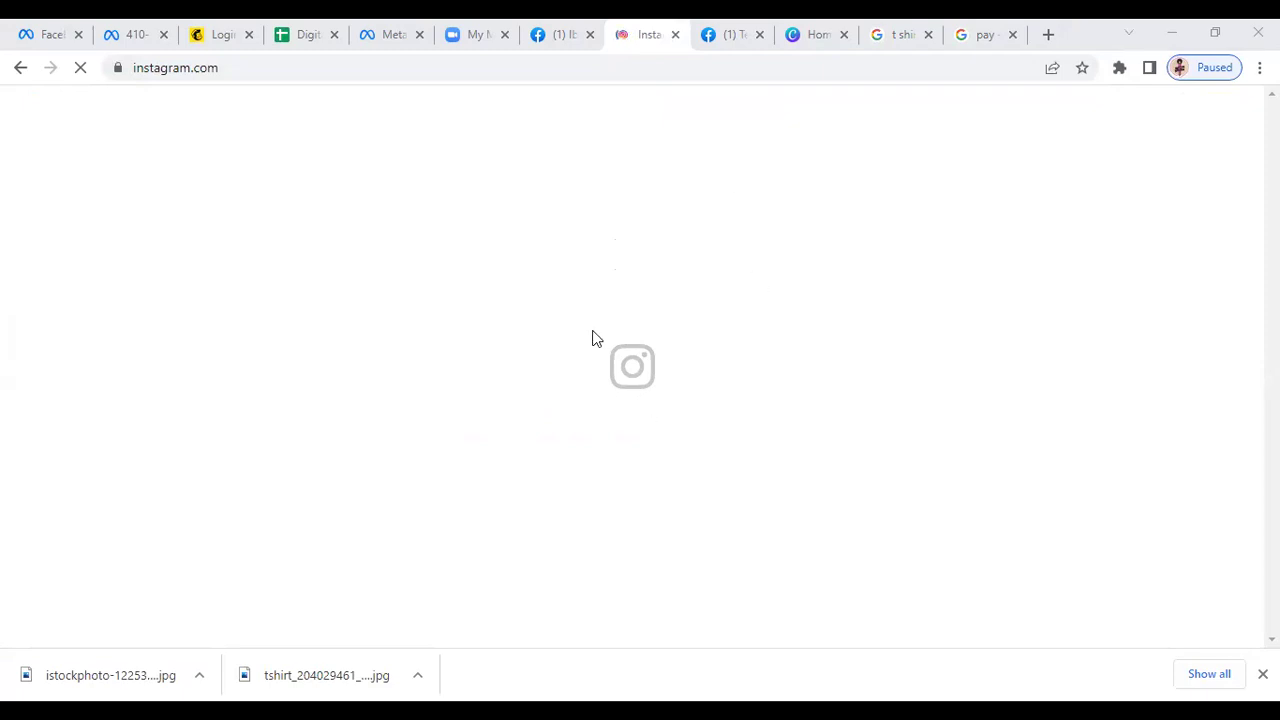
Open Instagram's sign-up form and enter the mobile number.
left_click(555, 30)
left_click(639, 38)
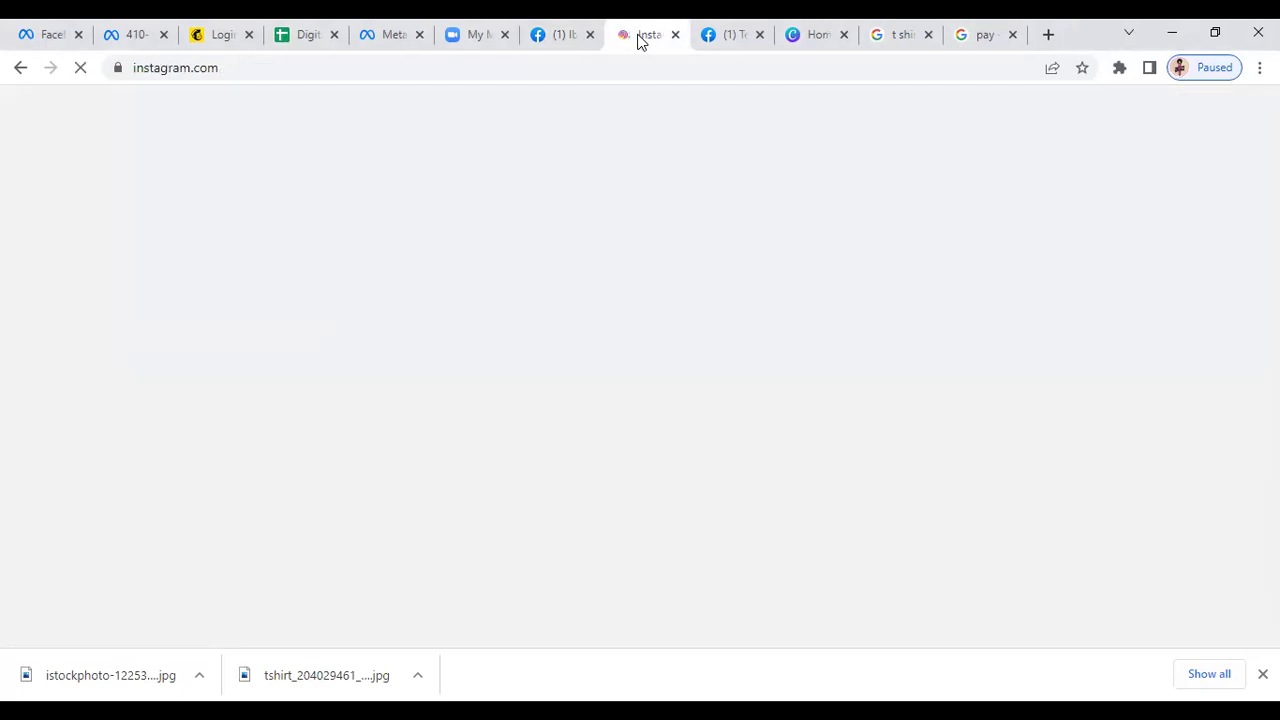
left_click(557, 35)
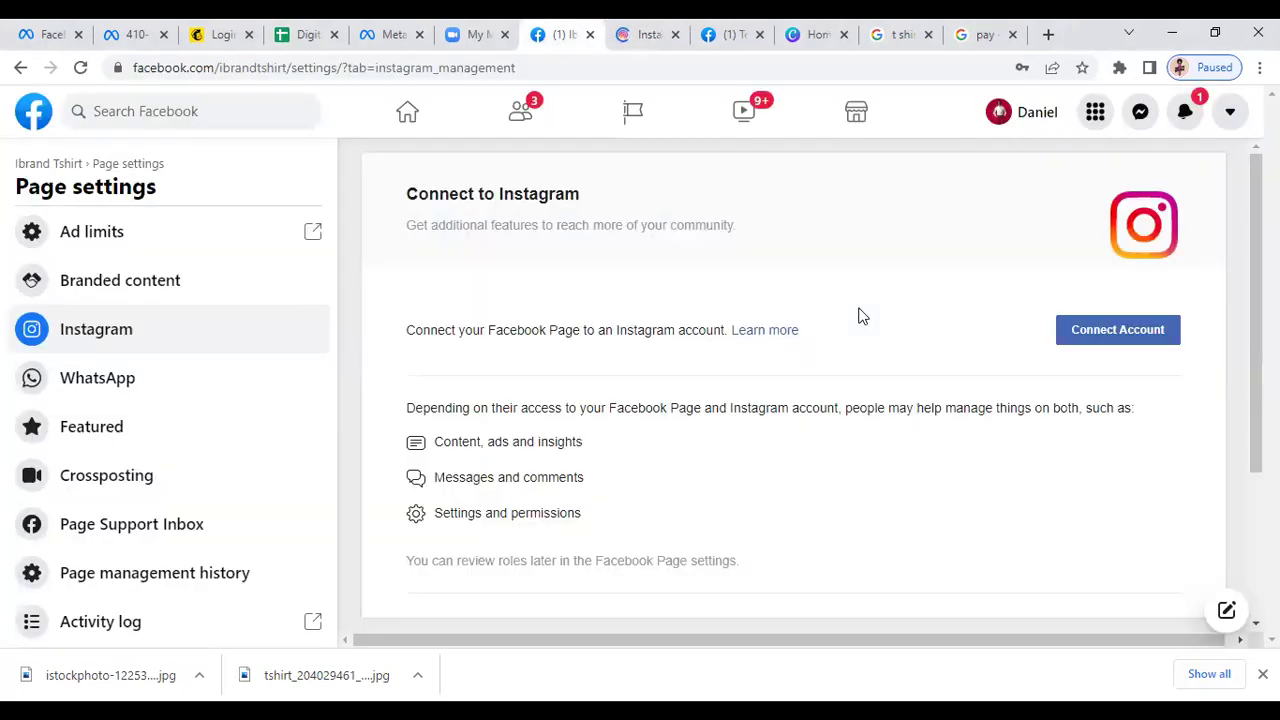
left_click(634, 40)
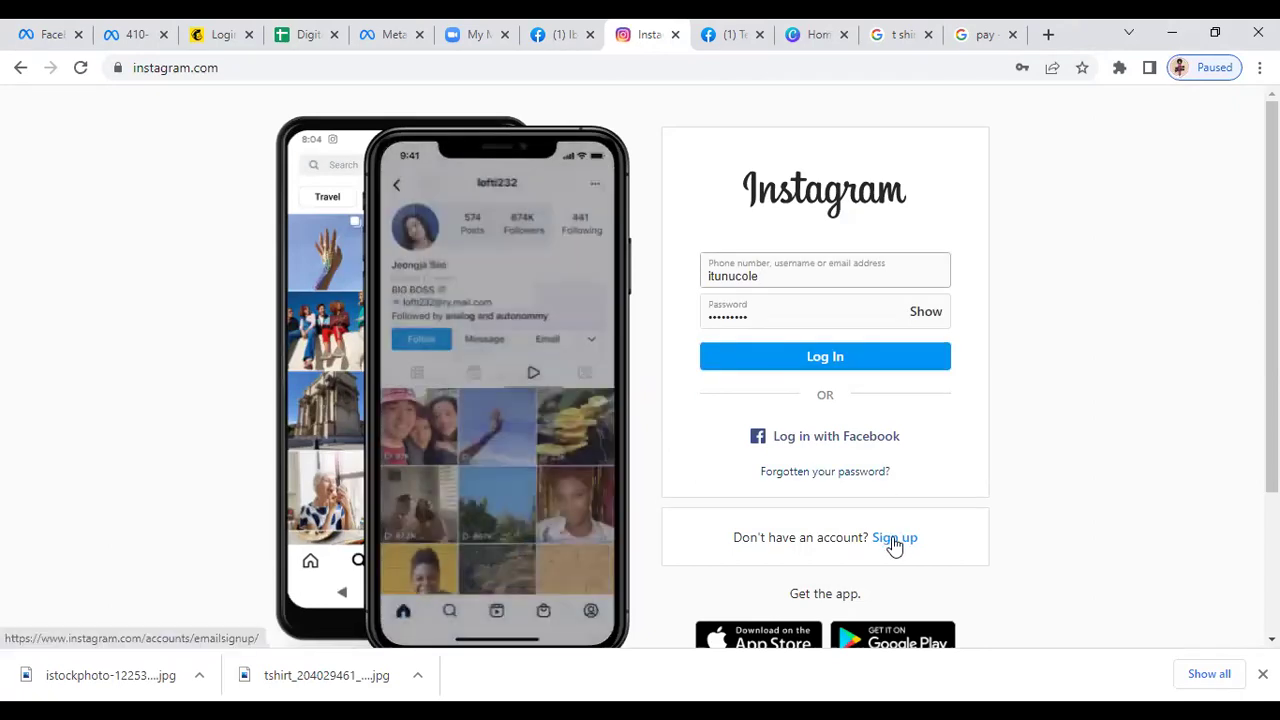
left_click(892, 536)
left_click(605, 368)
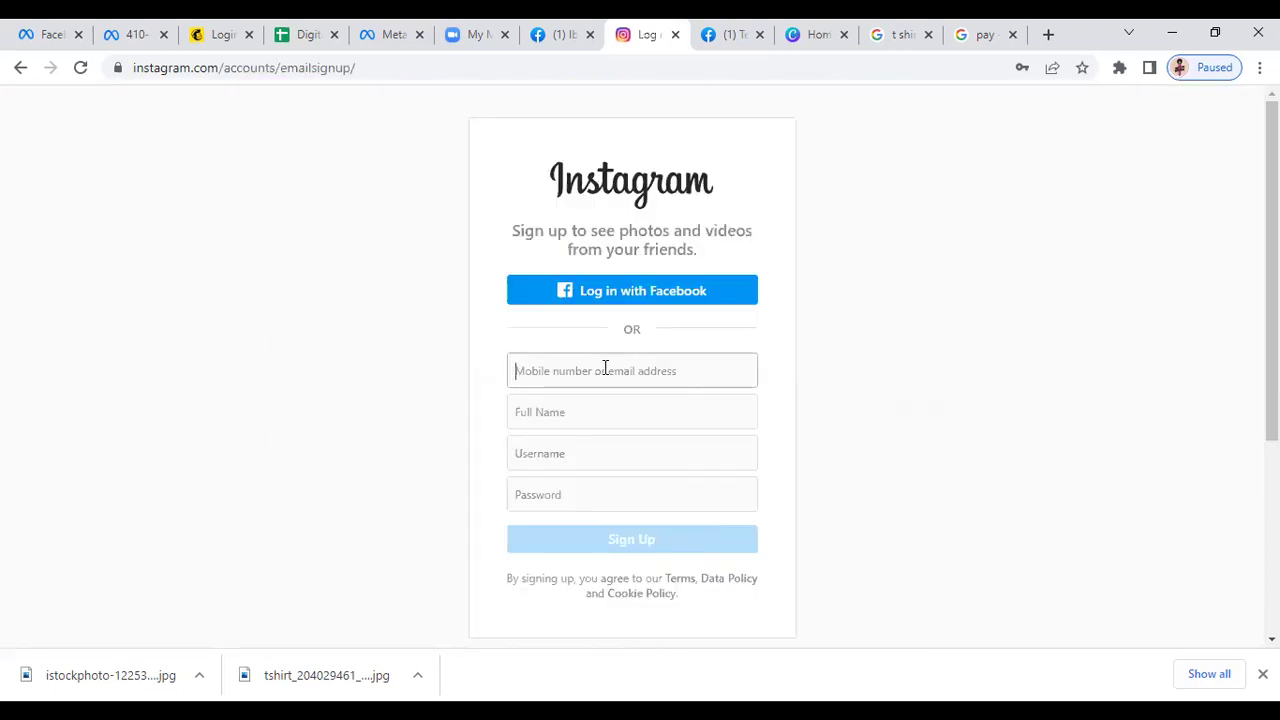
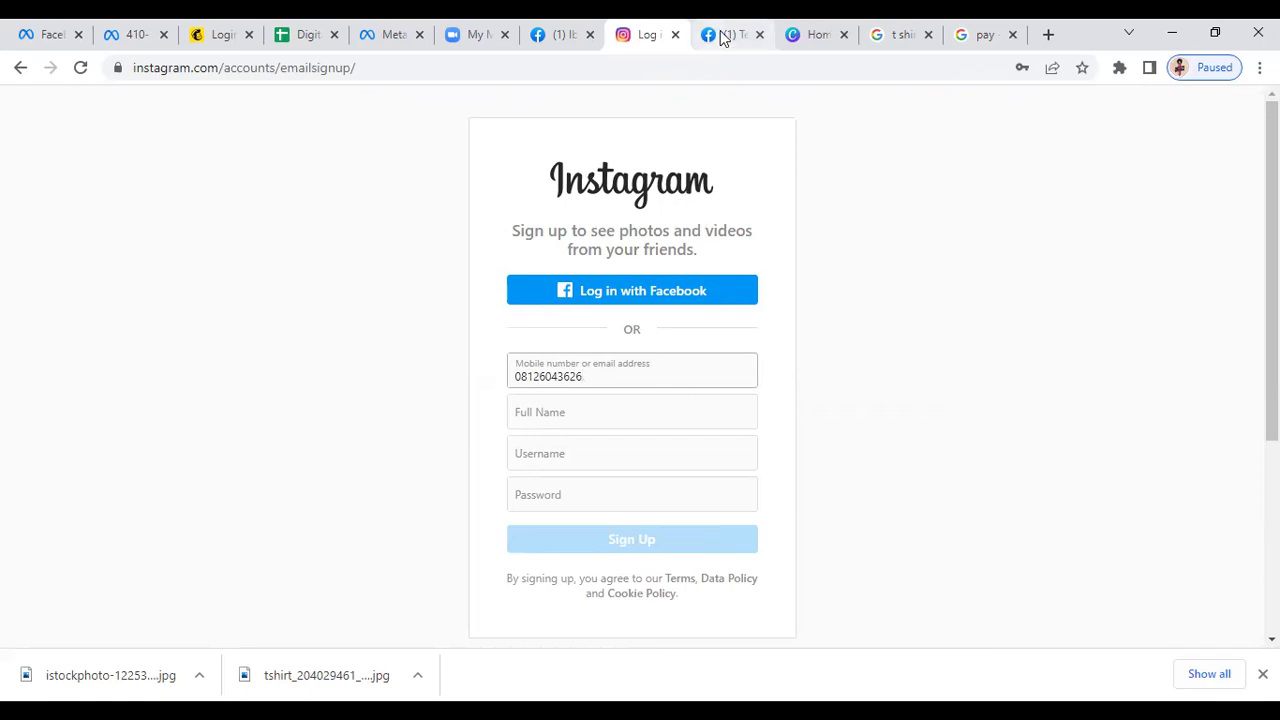
Open Gmail in the t shirt search tab, then return to Instagram's Full Name field.
left_click_drag(903, 44, 706, 30)
left_click(708, 72)
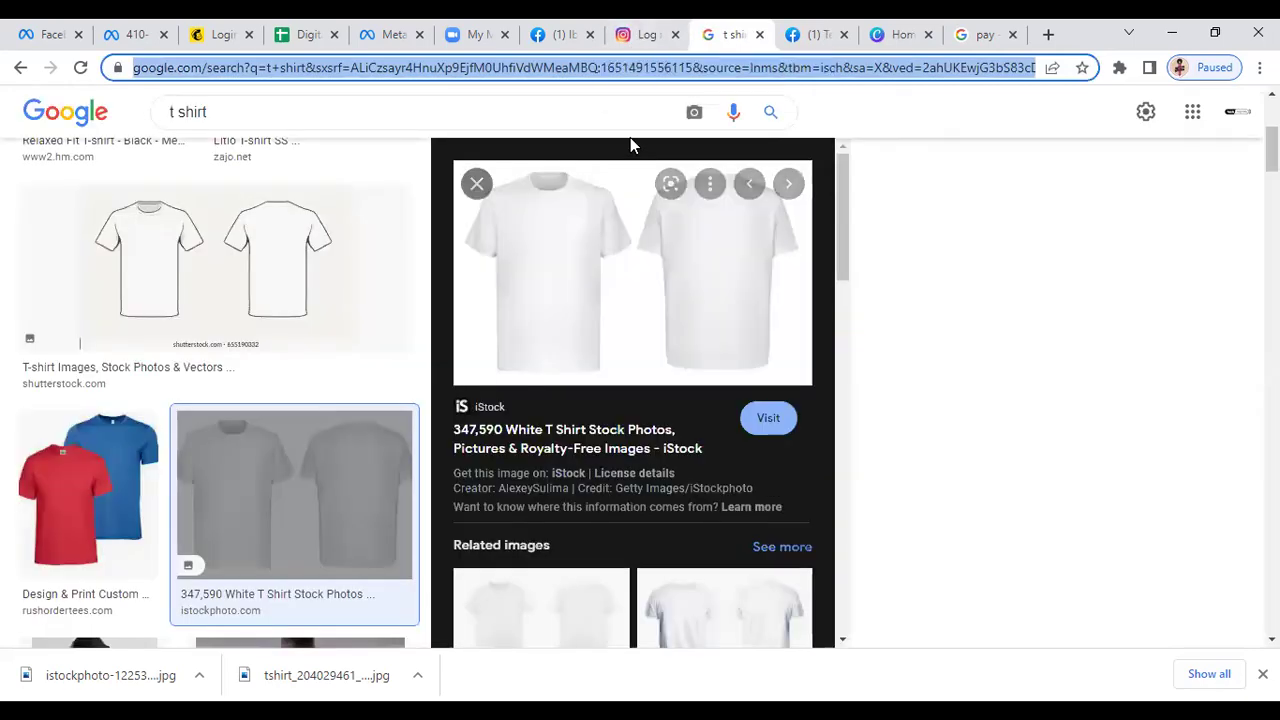
type("gmail")
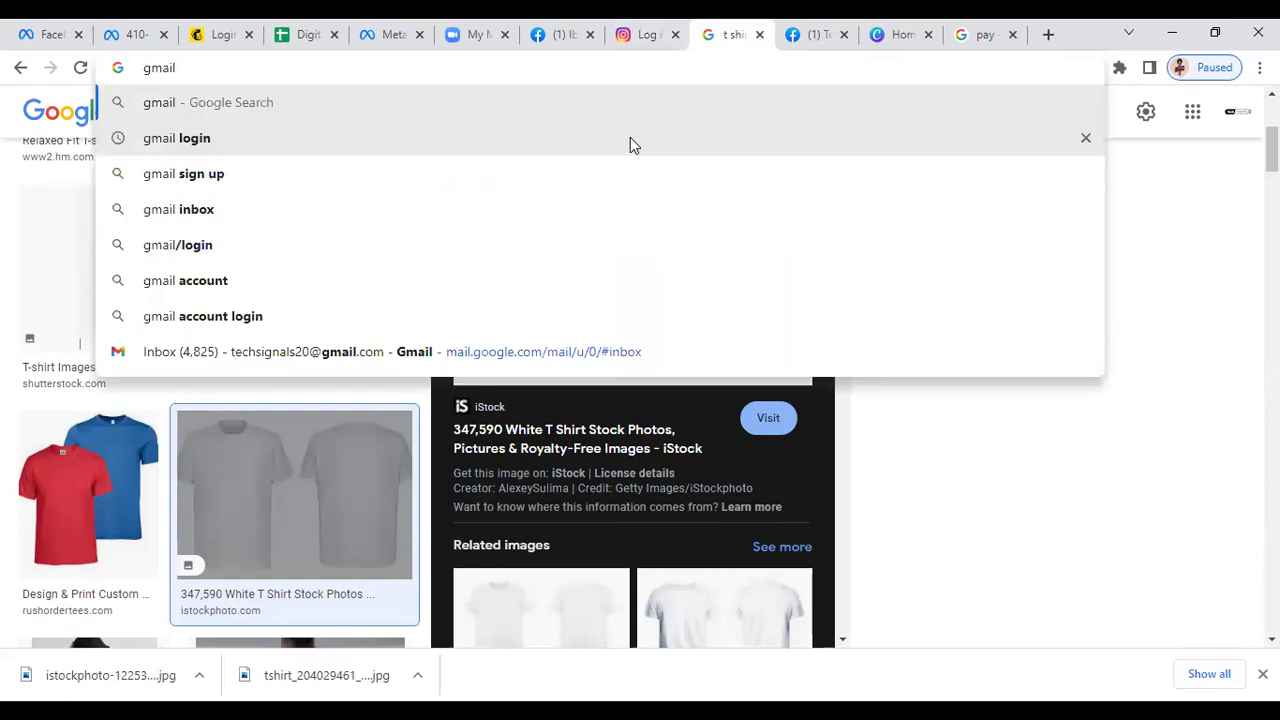
left_click(377, 351)
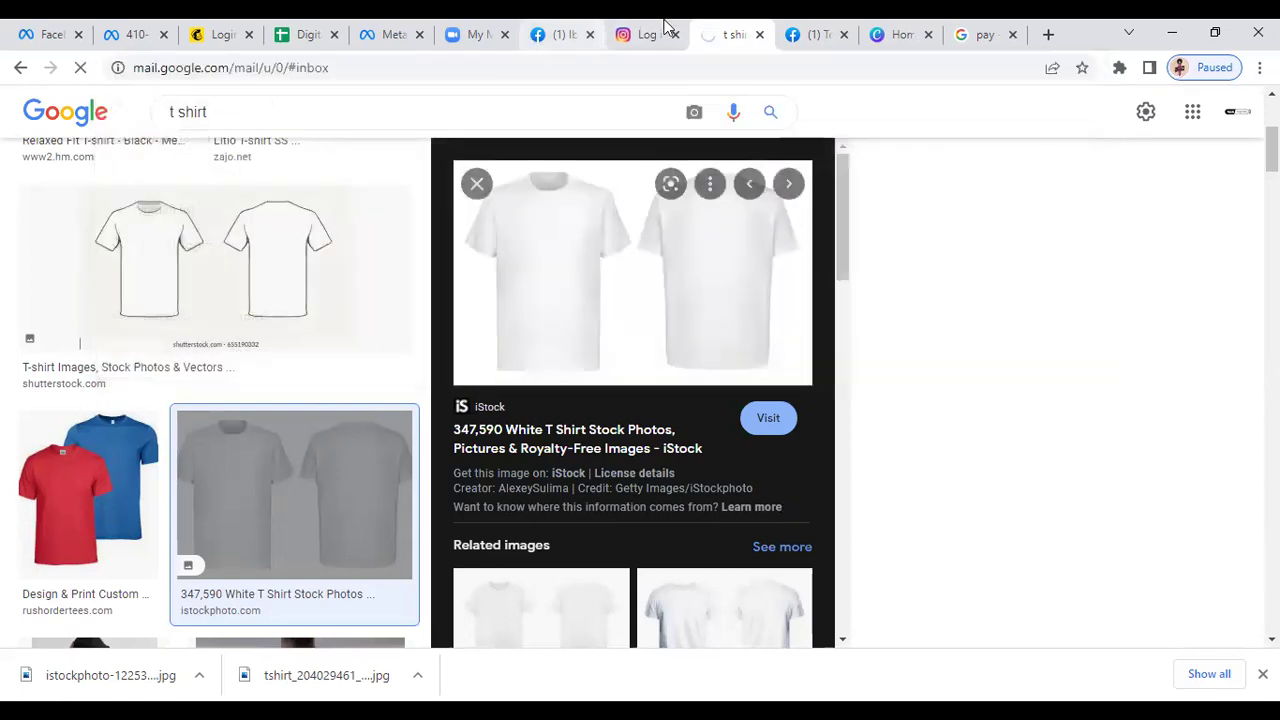
left_click(648, 34)
left_click(571, 405)
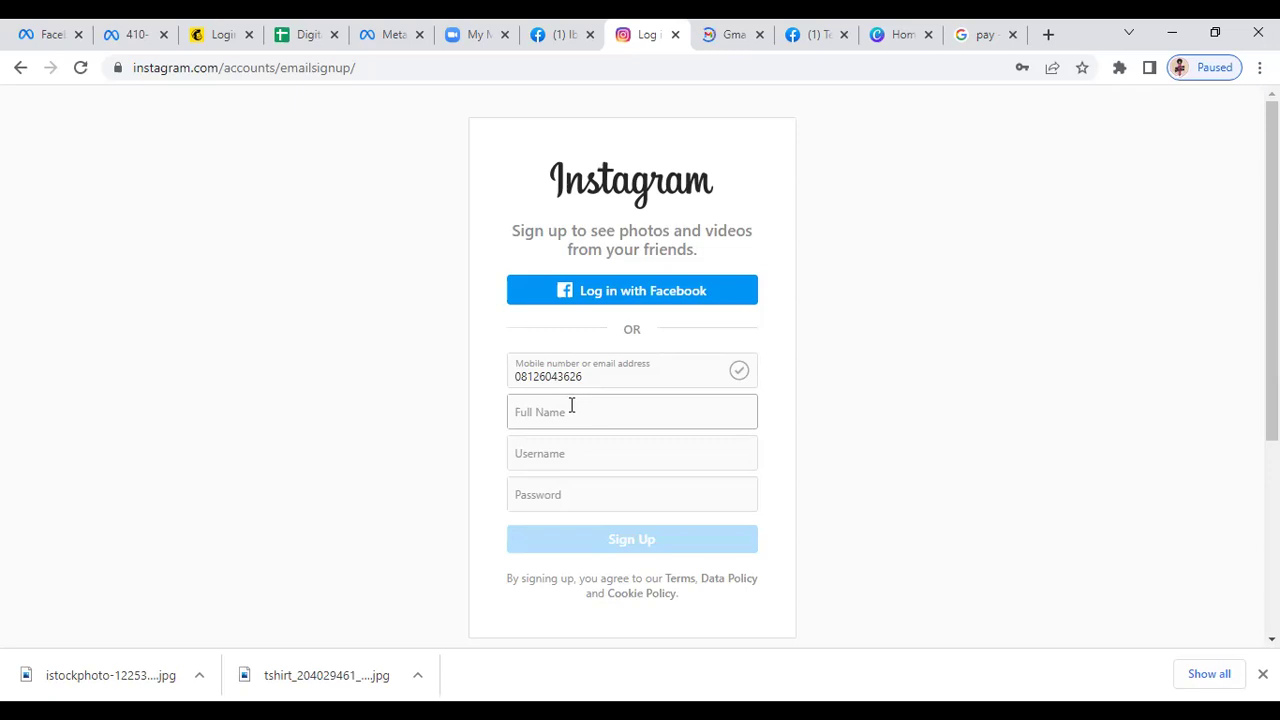
left_click(571, 405)
From the Gmail inbox's account switcher, add another Google account in a new tab.
left_click(714, 26)
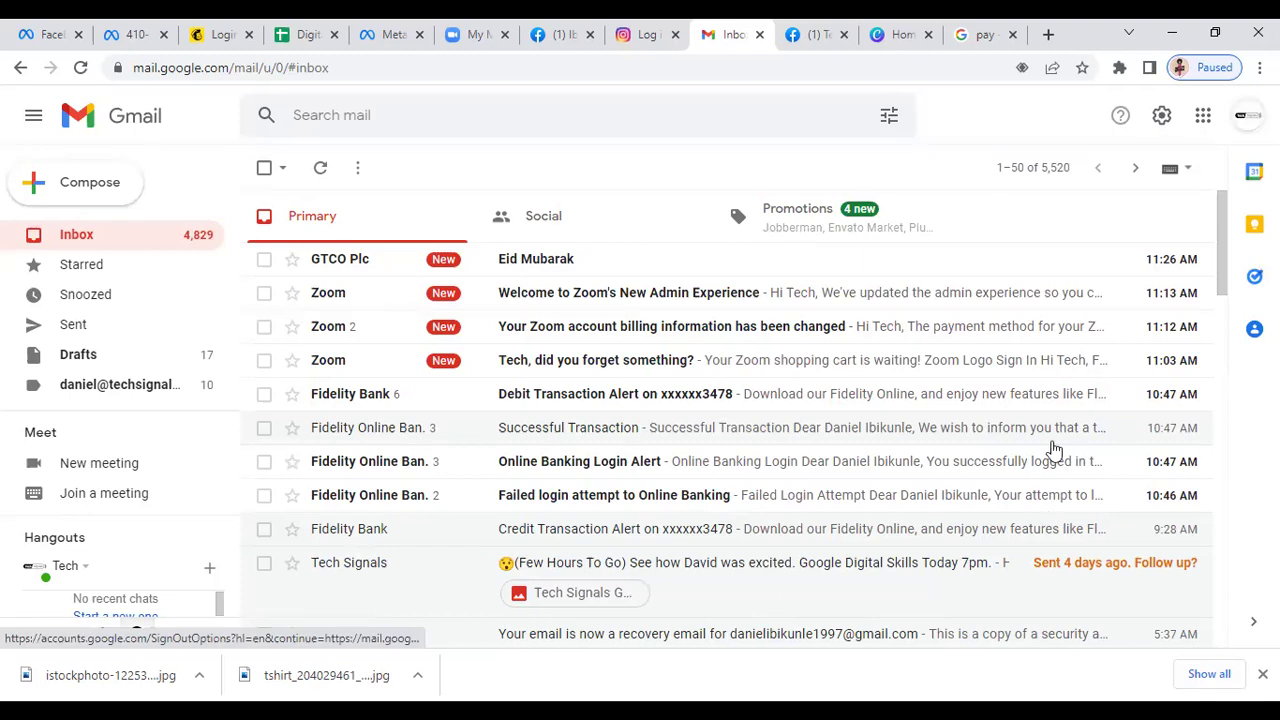
key("Return")
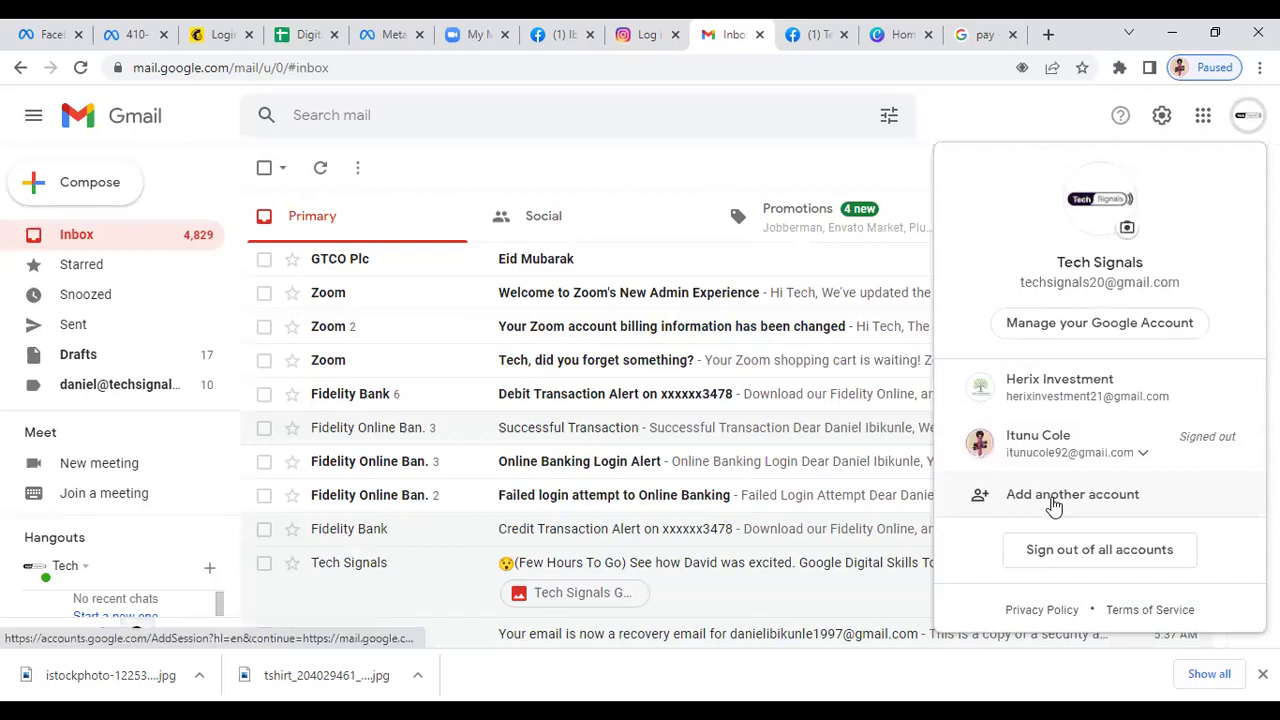
left_click(1053, 495)
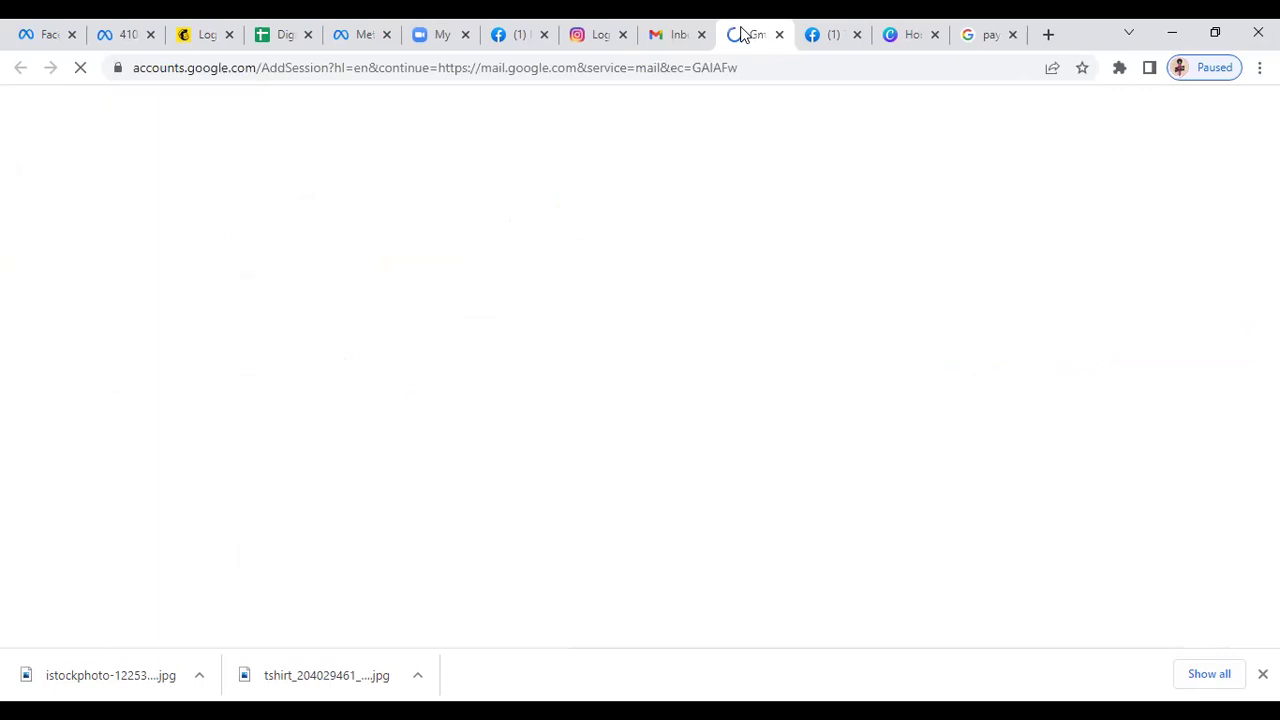
left_click_drag(740, 35, 685, 28)
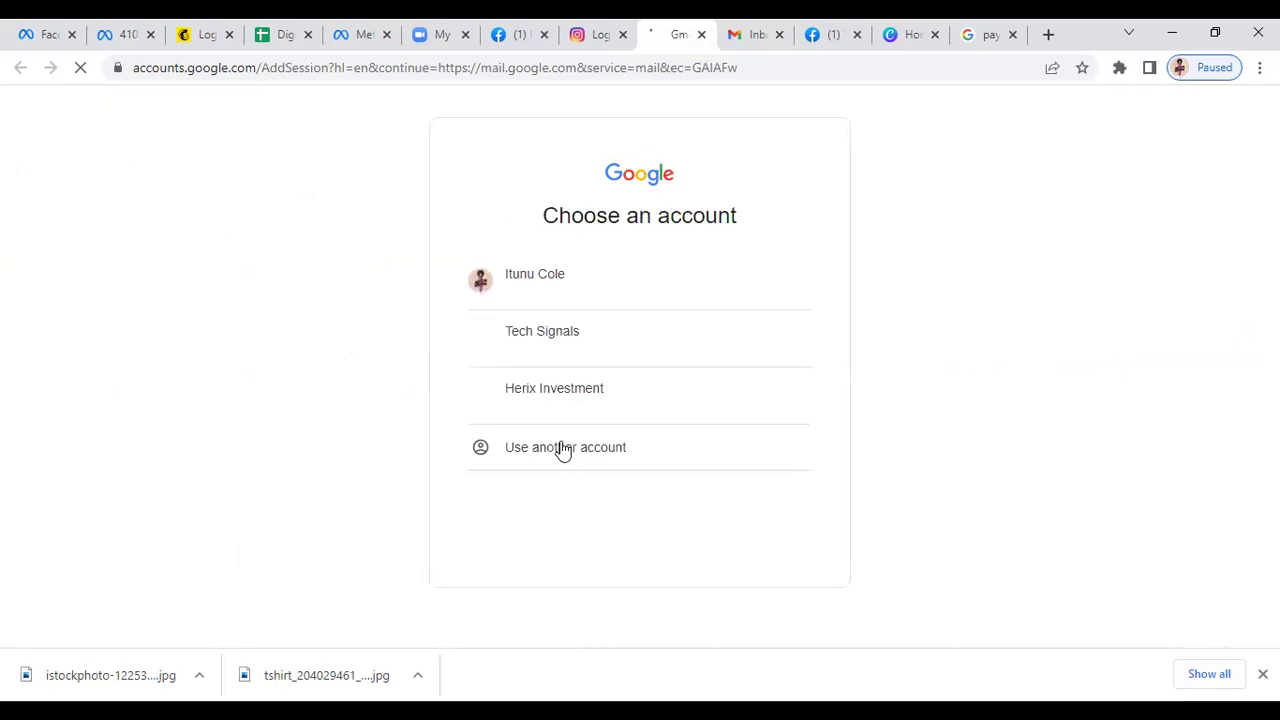
key("ctrl+shift+Tab")
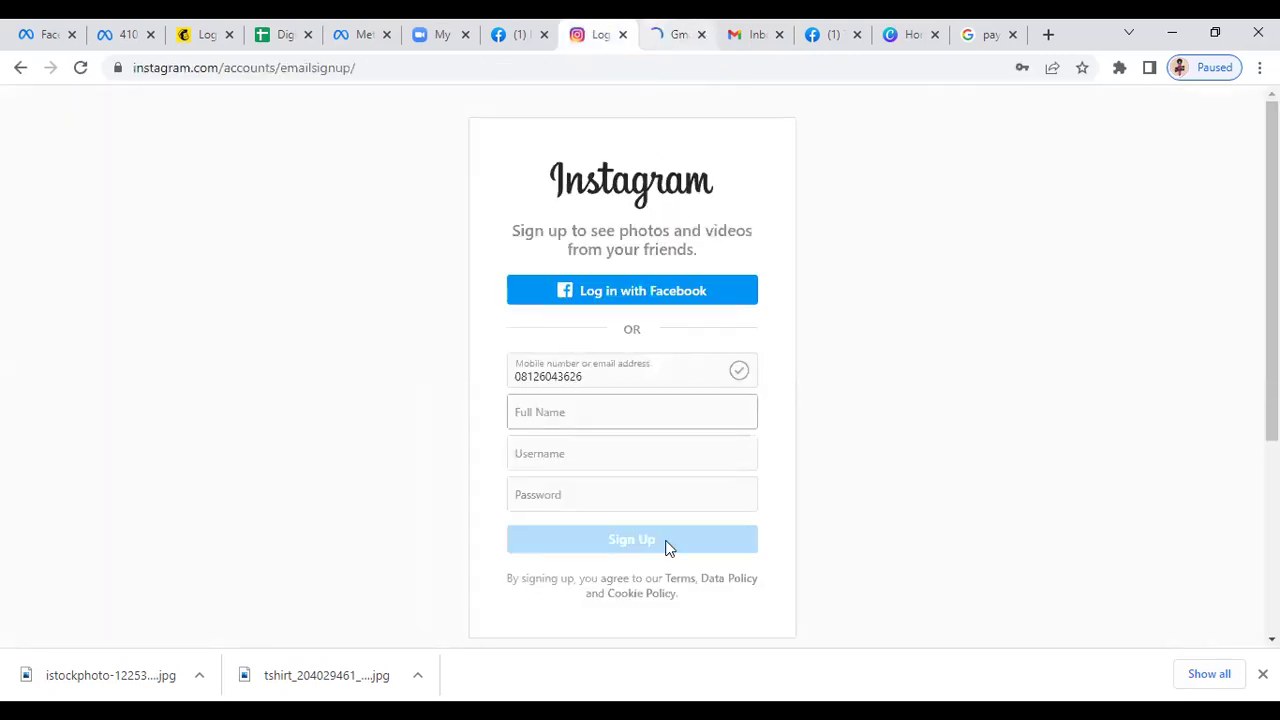
key("ctrl+Tab")
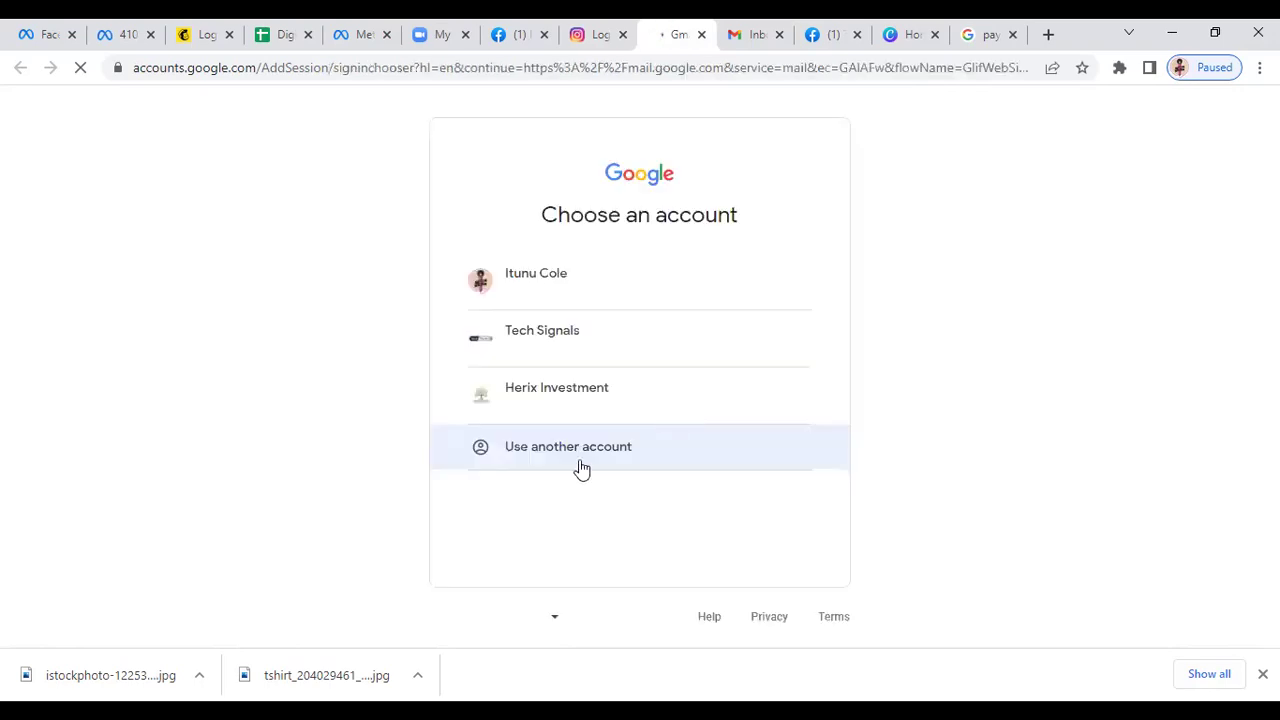
Choose Use another account, then Create account > To manage my business.
left_click(571, 456)
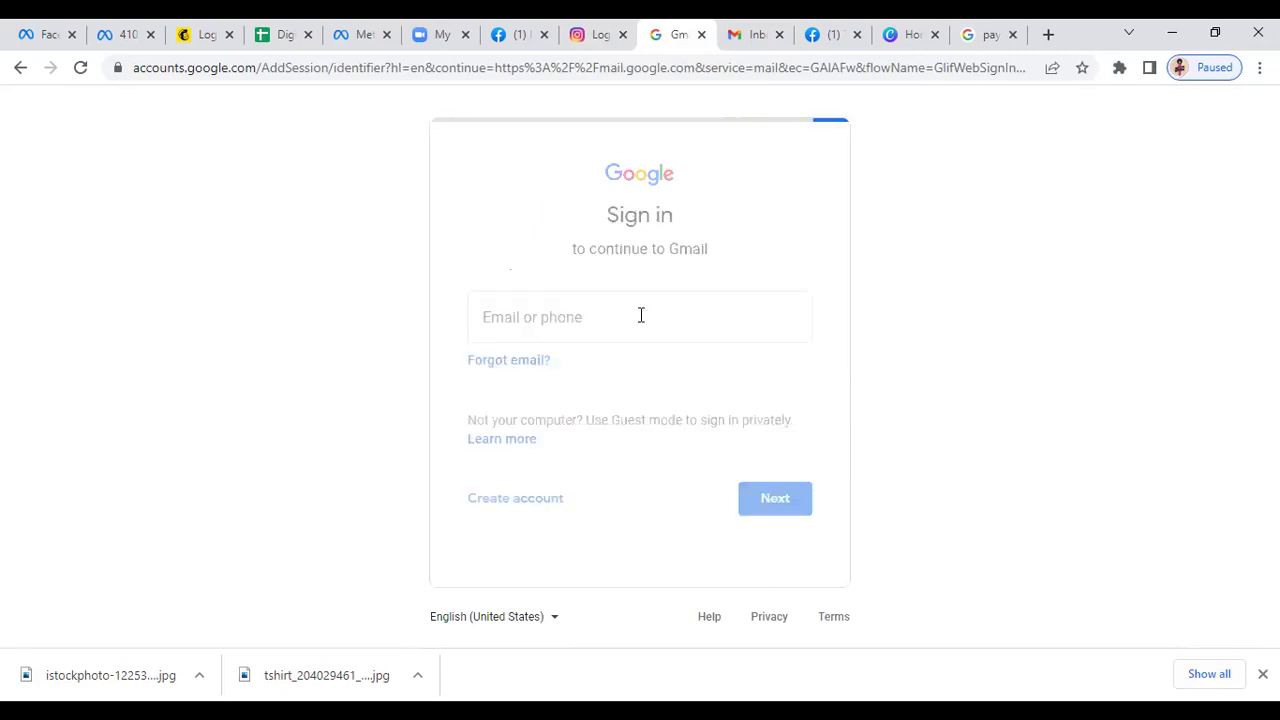
left_click(515, 498)
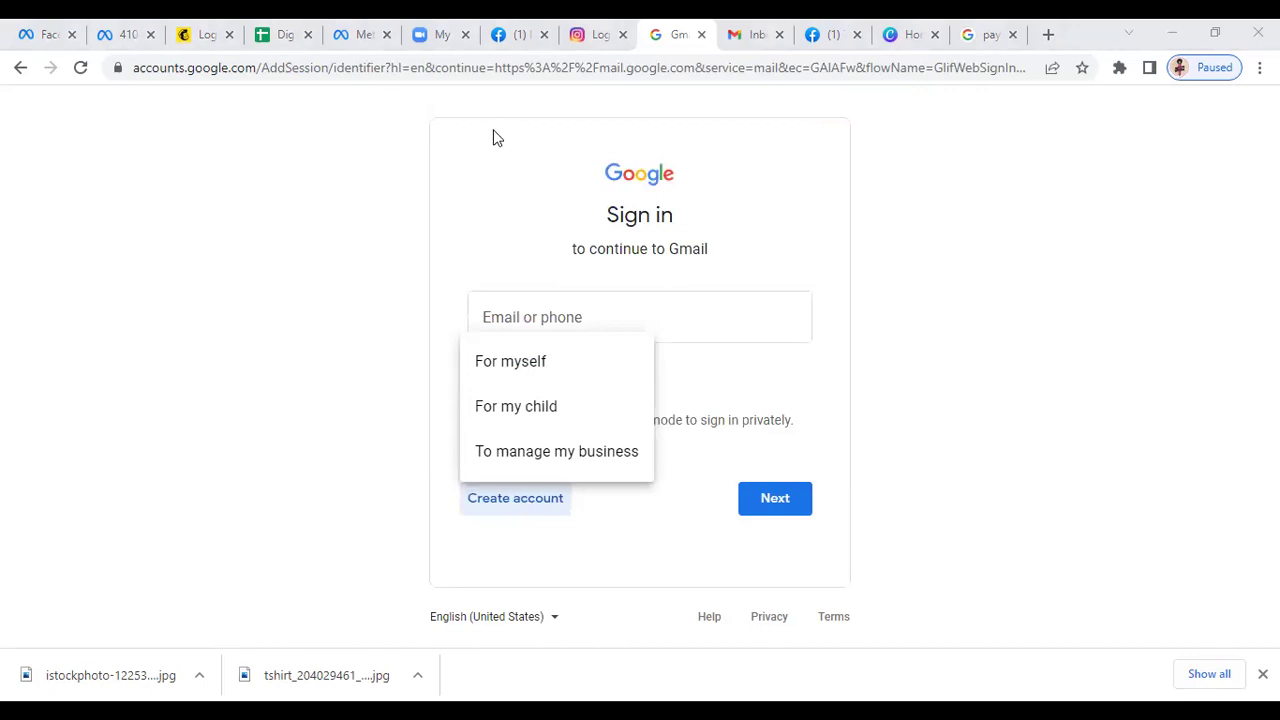
left_click(657, 190)
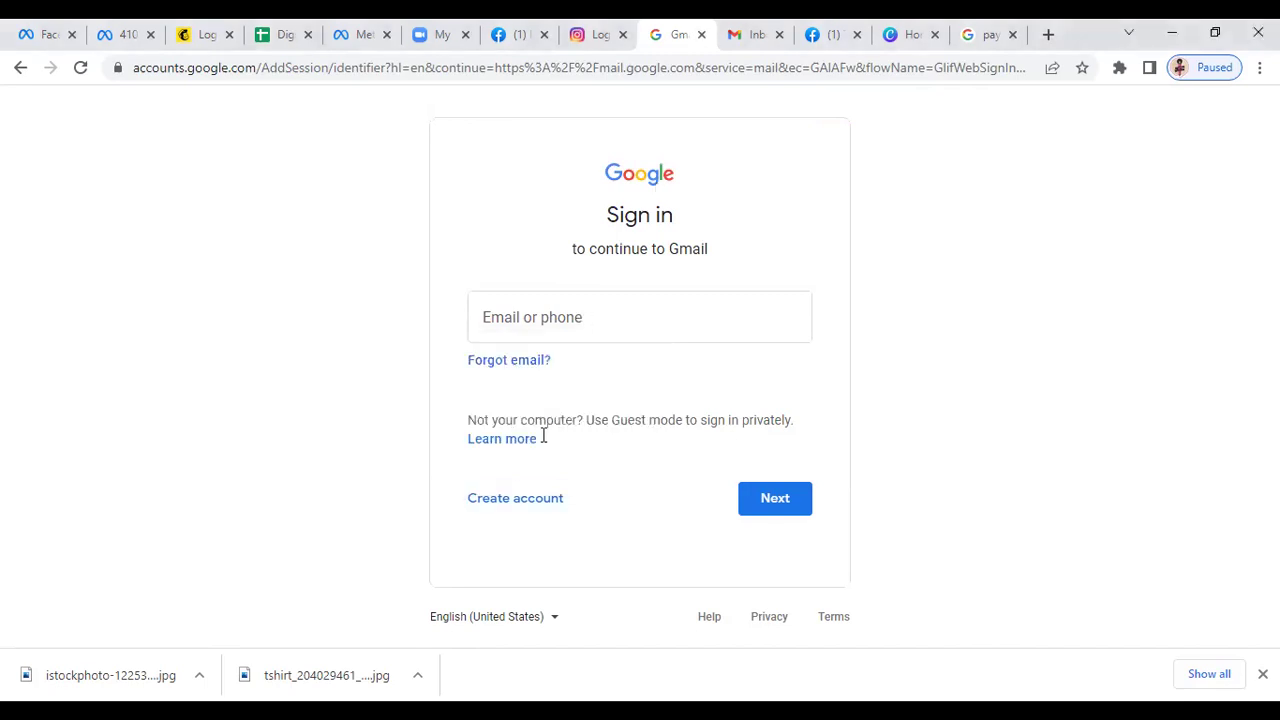
left_click(520, 500)
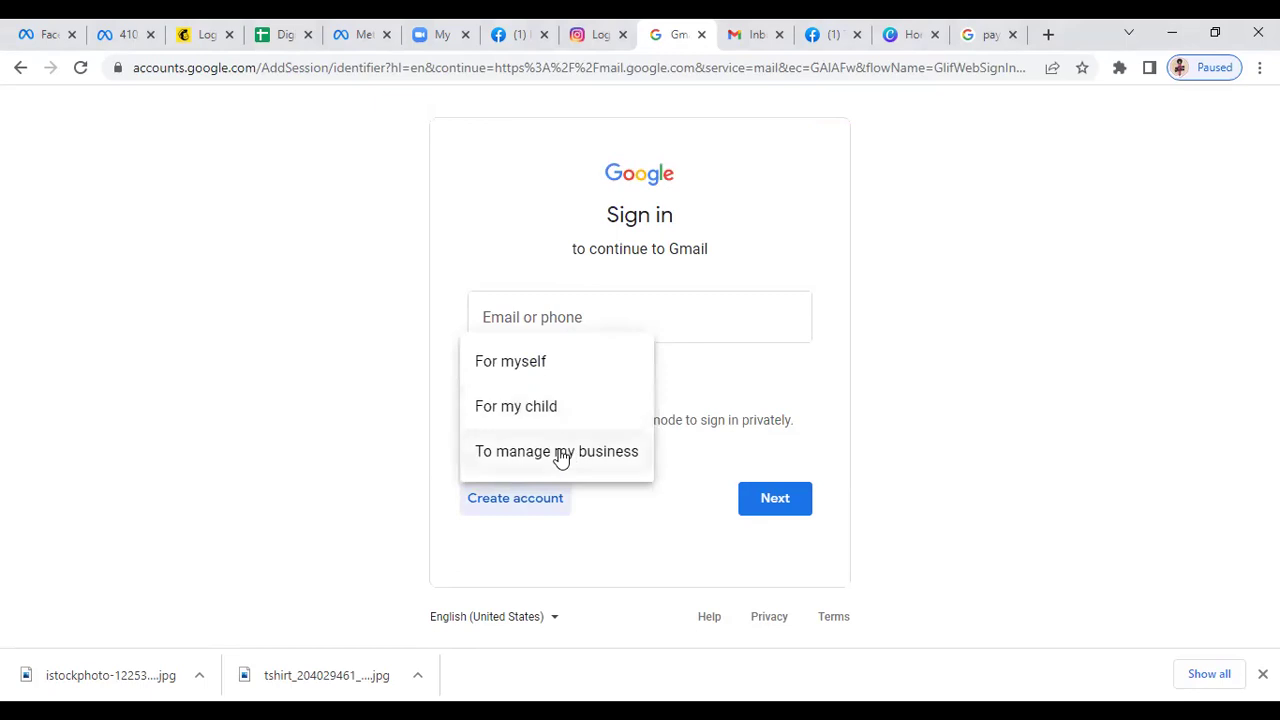
left_click(561, 455)
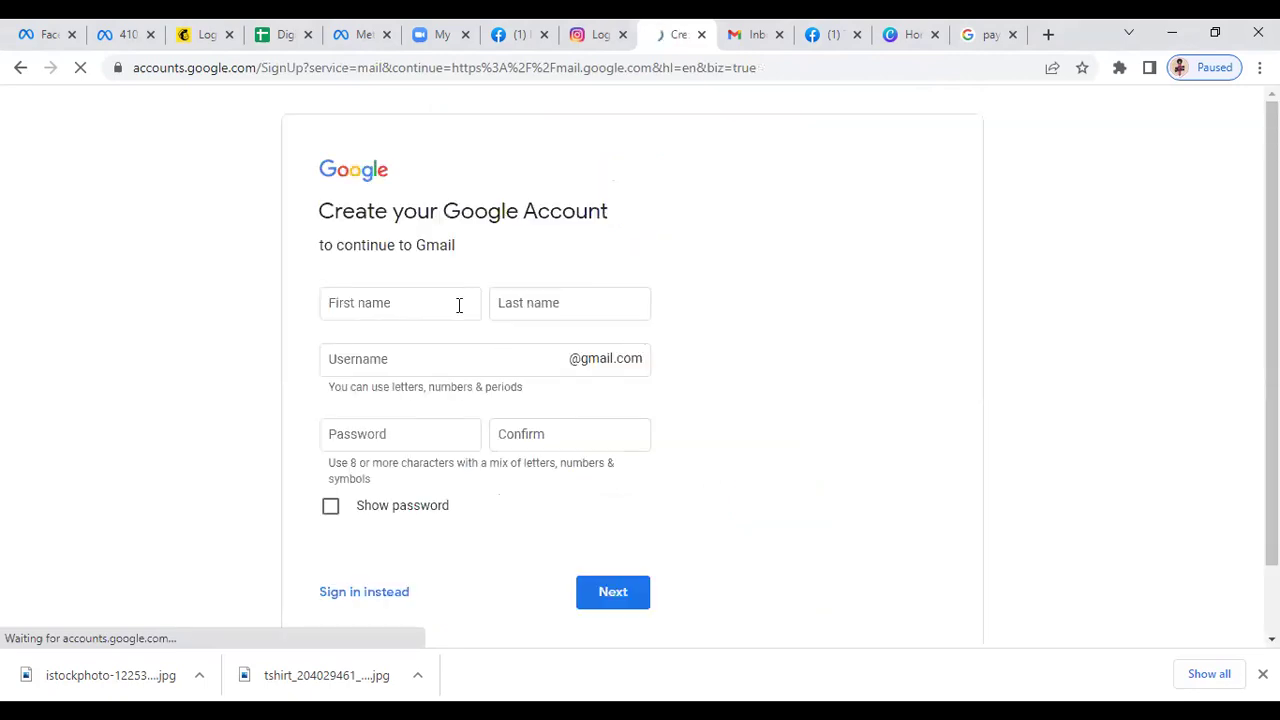
Enter first name Ibrand, last name Tshirt, and the new Gmail username.
left_click(459, 305)
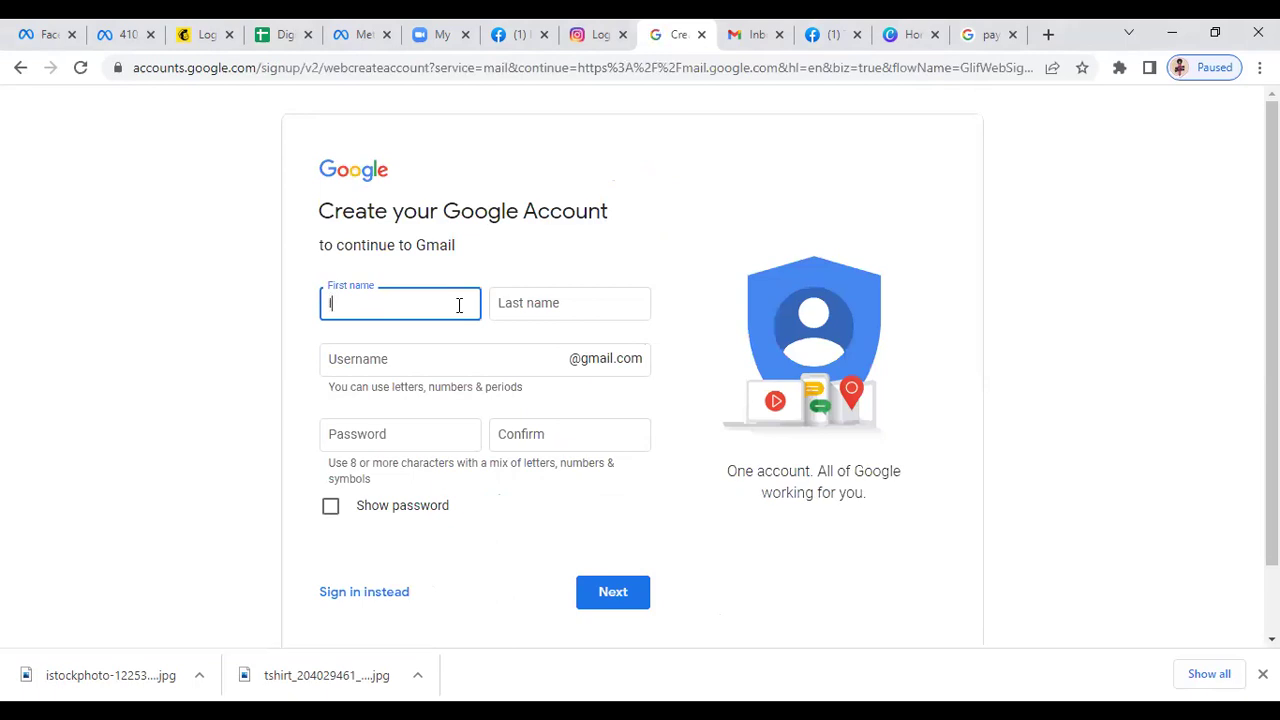
type("Ir")
key("BackSpace")
type("brand")
left_click(490, 302)
type("Tshirt")
left_click(436, 363)
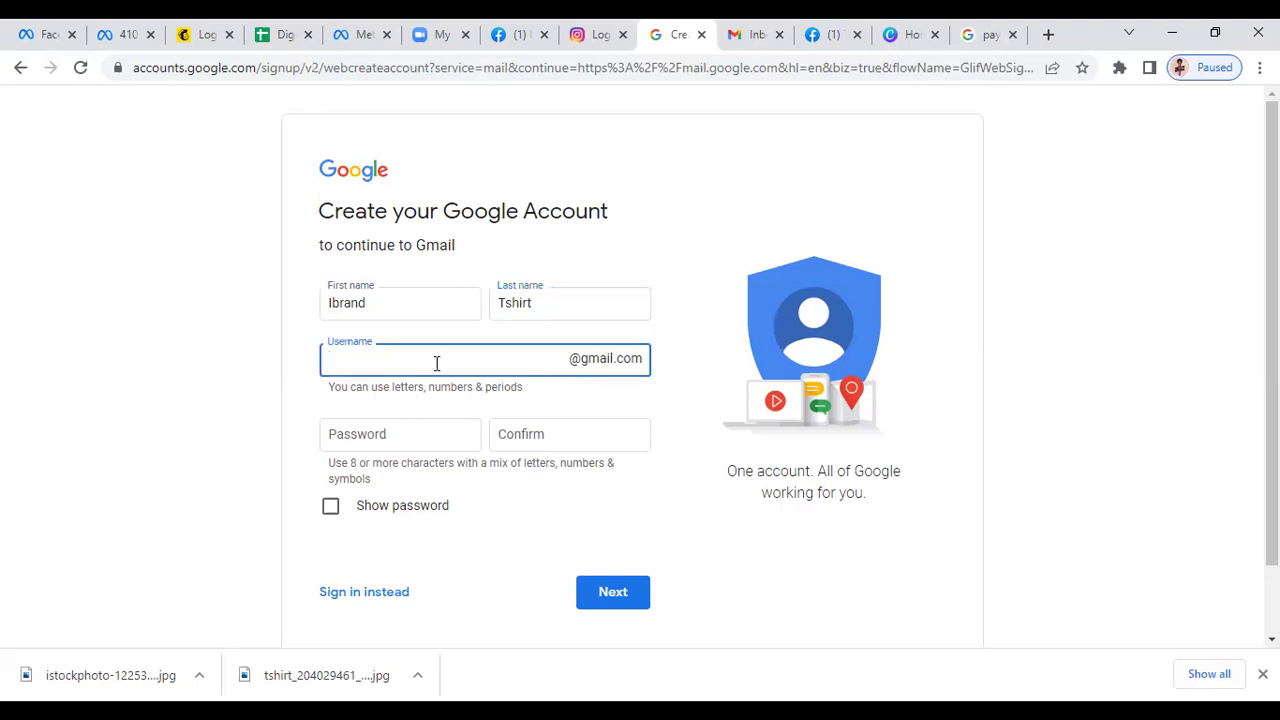
Enter and confirm the account password, check it with Show password, and submit.
left_click(420, 436)
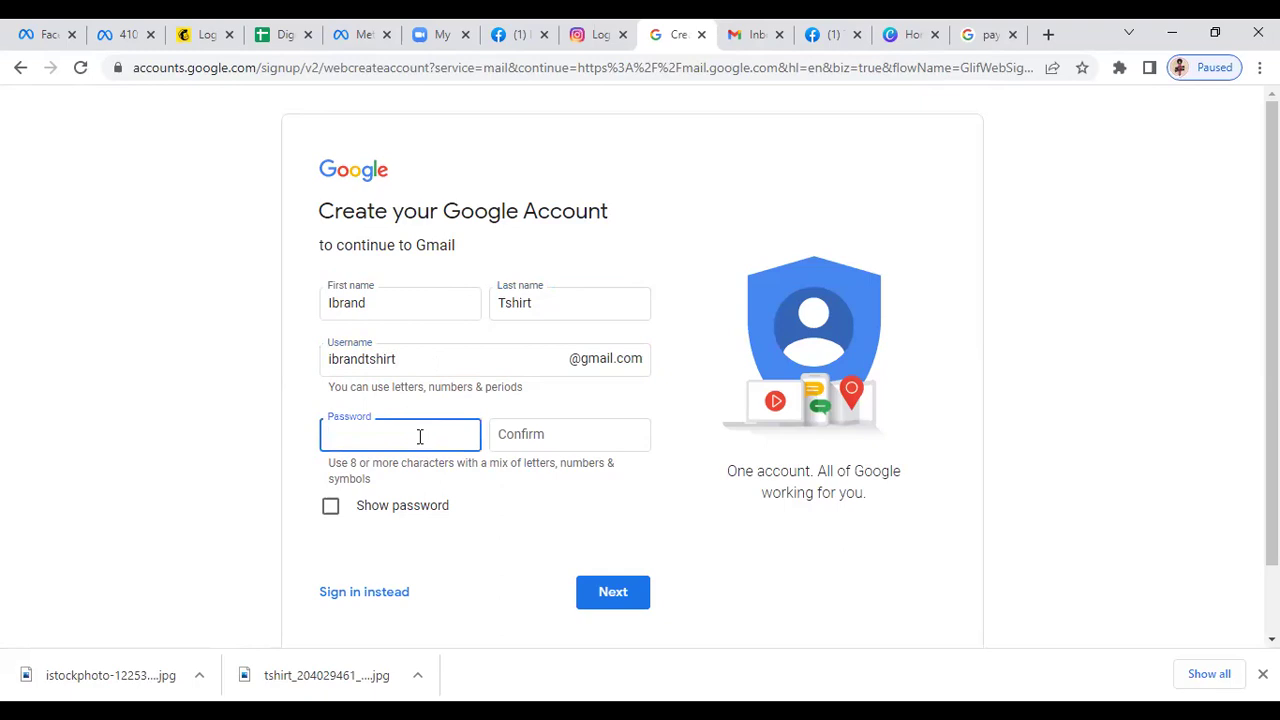
type("••••••••••")
key("Tab")
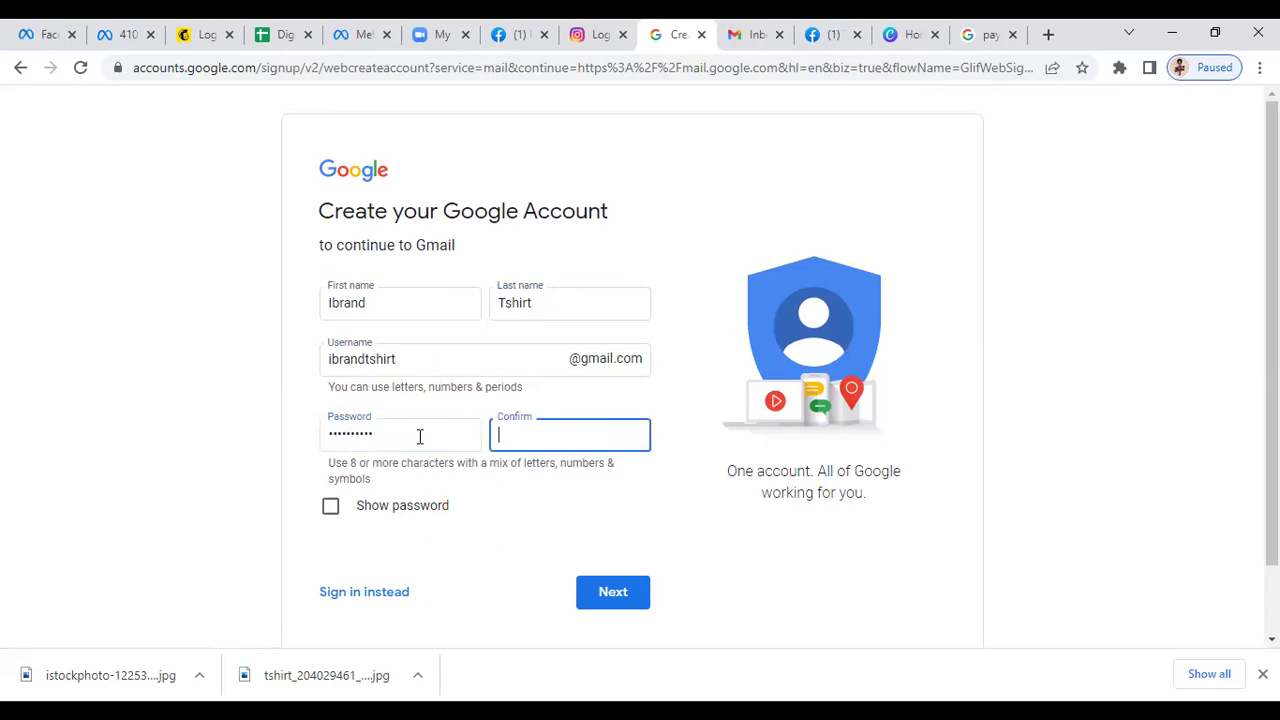
type("••••••••••")
left_click(377, 515)
left_click(377, 515)
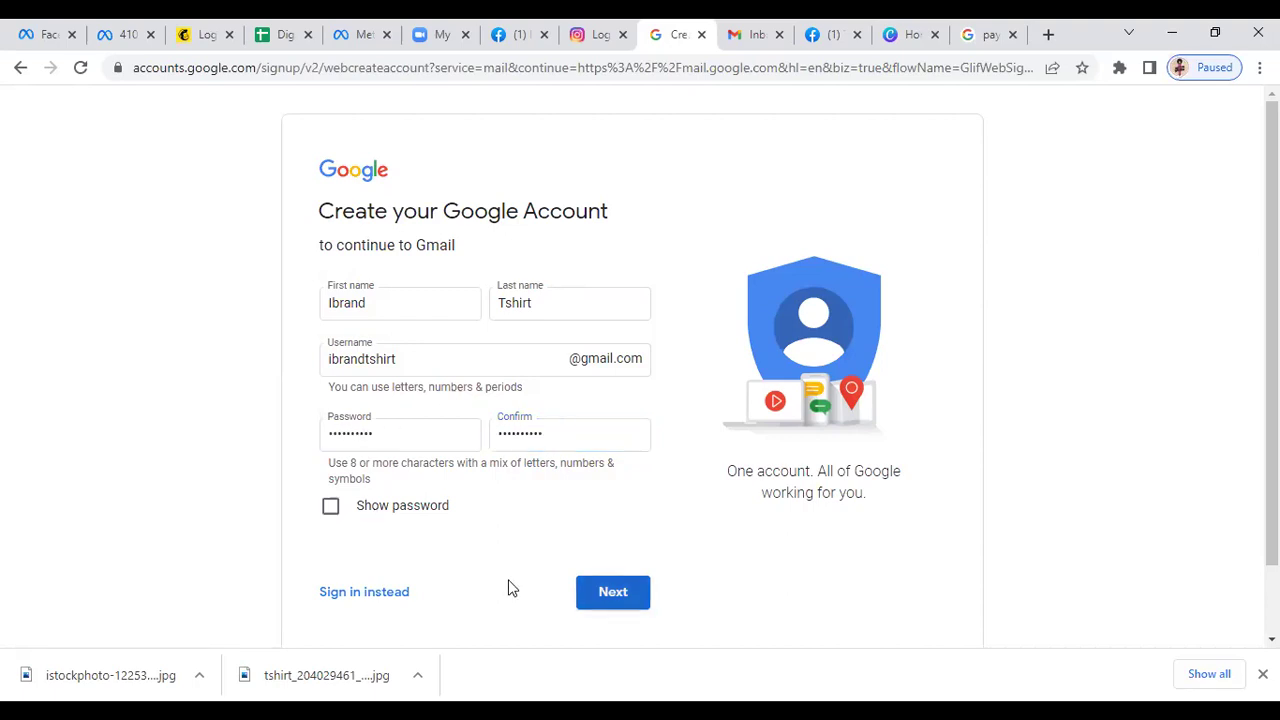
key("Return")
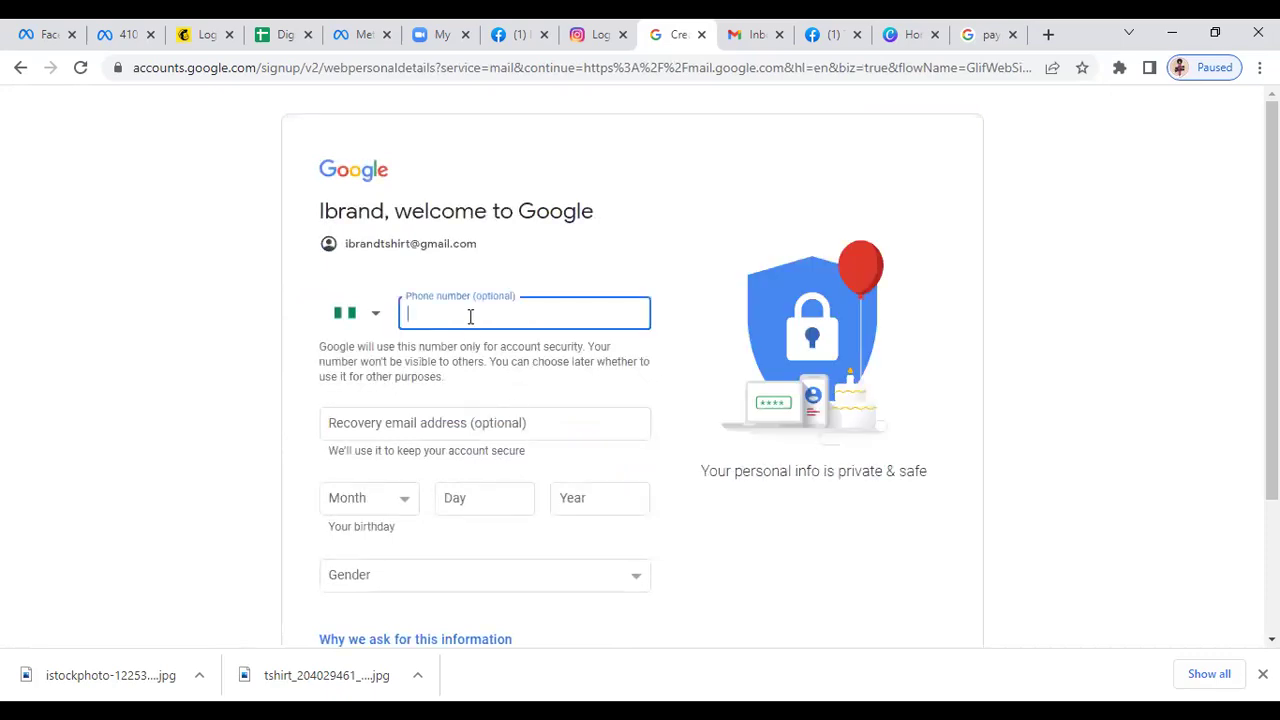
Type the recovery Gmail address in Recovery email address.
left_click(444, 425)
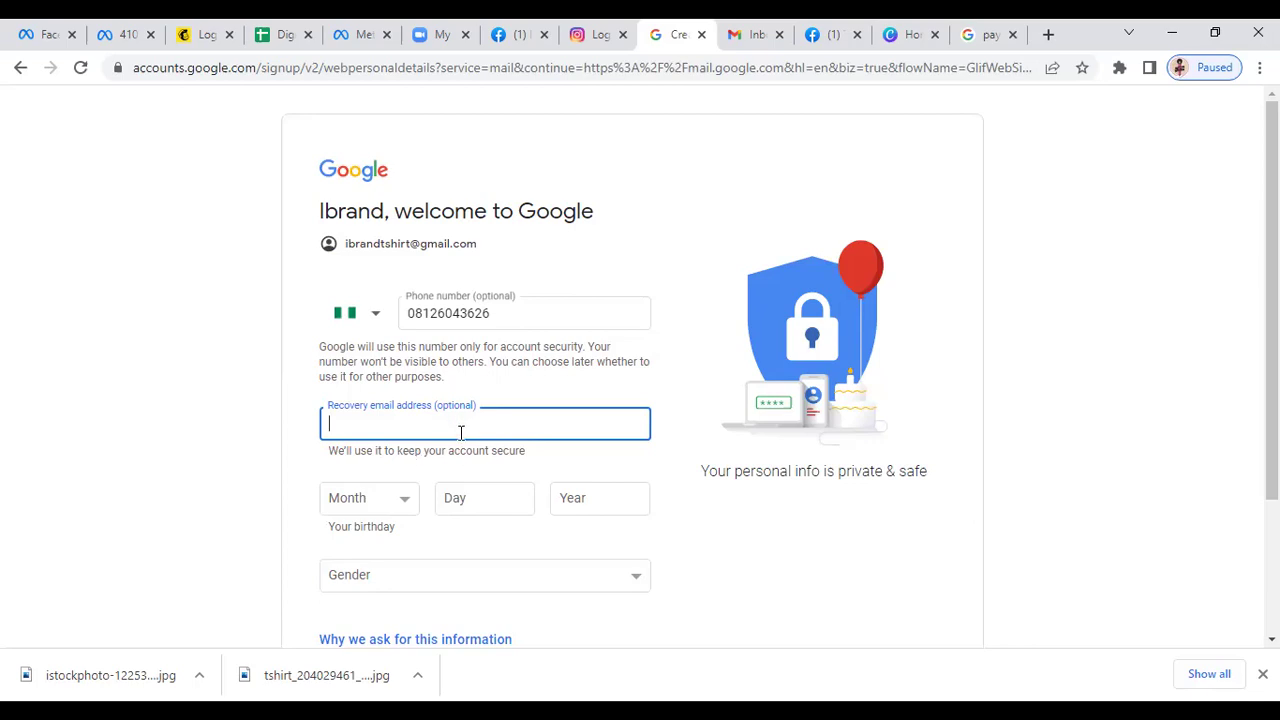
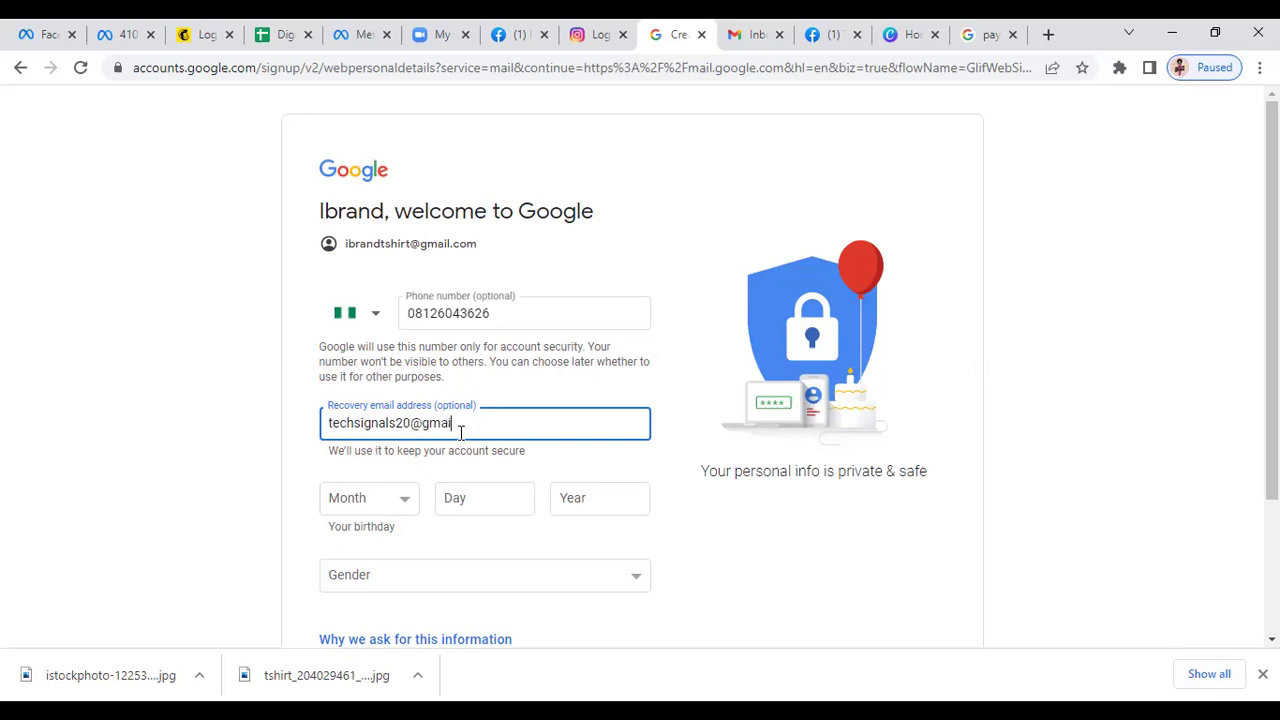
Set the birthday to July 16, 1997.
left_click(406, 506)
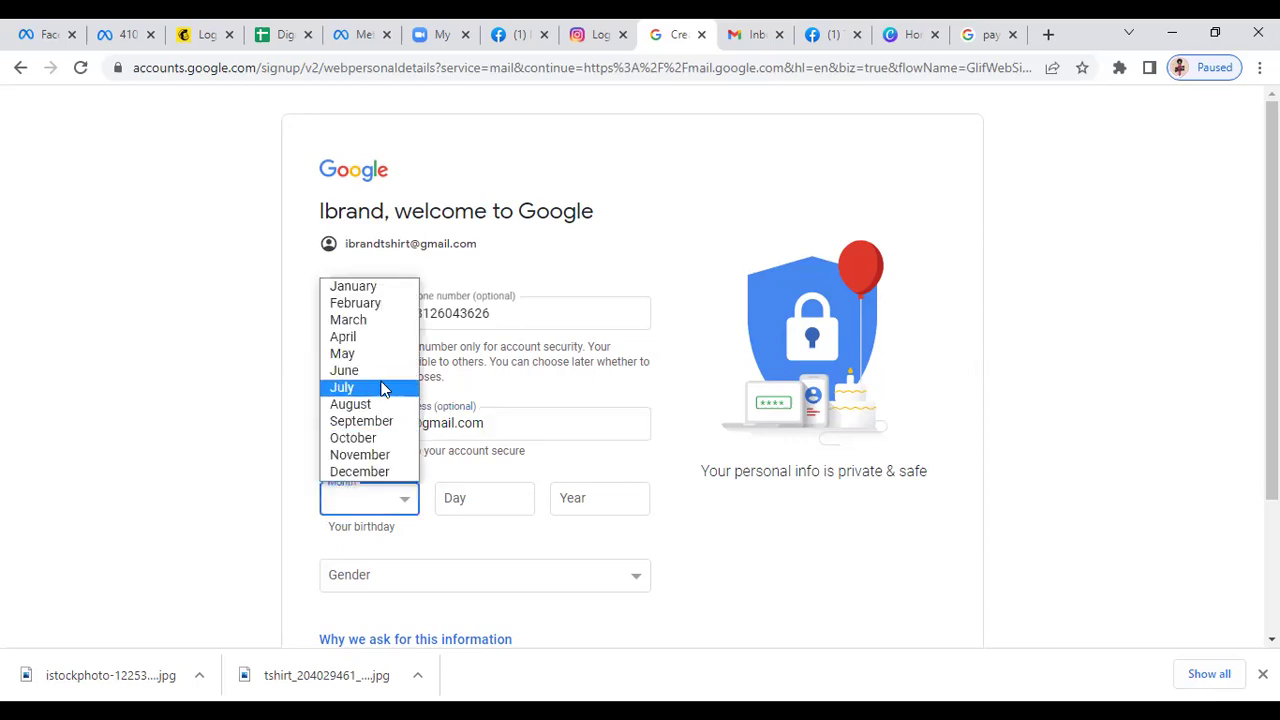
left_click(471, 503)
type("16")
left_click(600, 504)
type("1997")
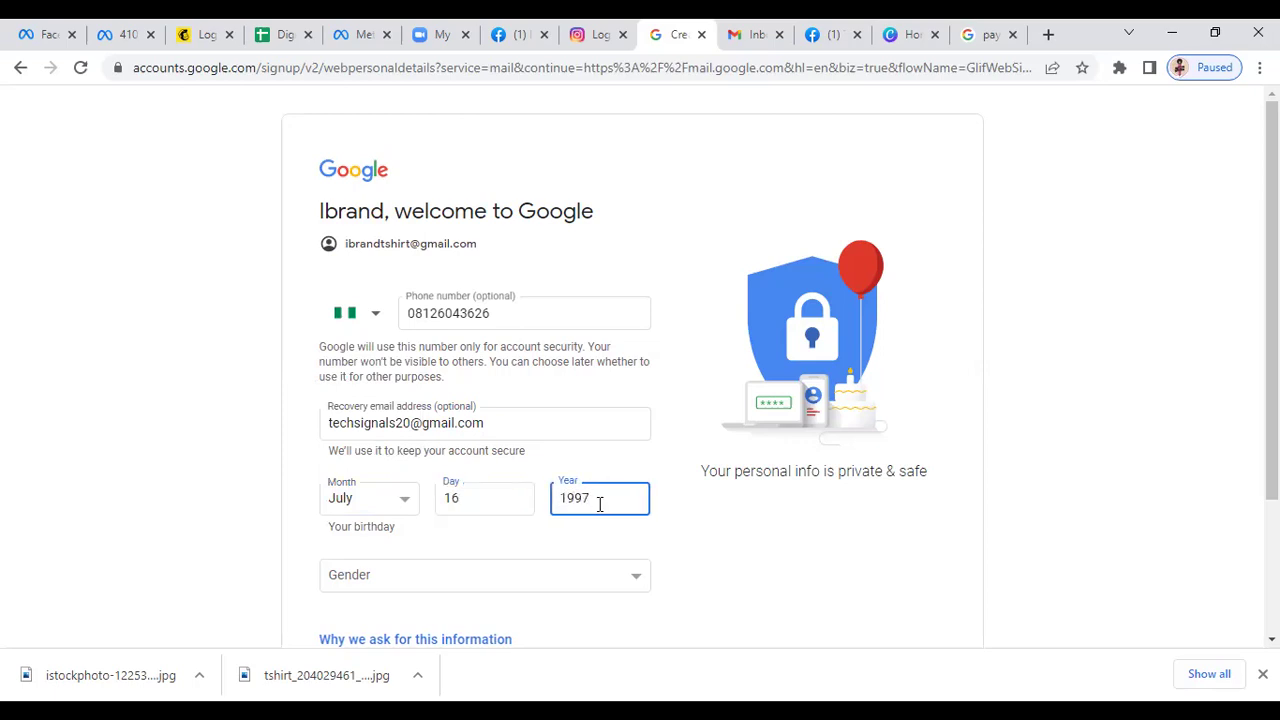
Set the gender to Rather not say and continue with Next.
key("Tab")
key("Tab")
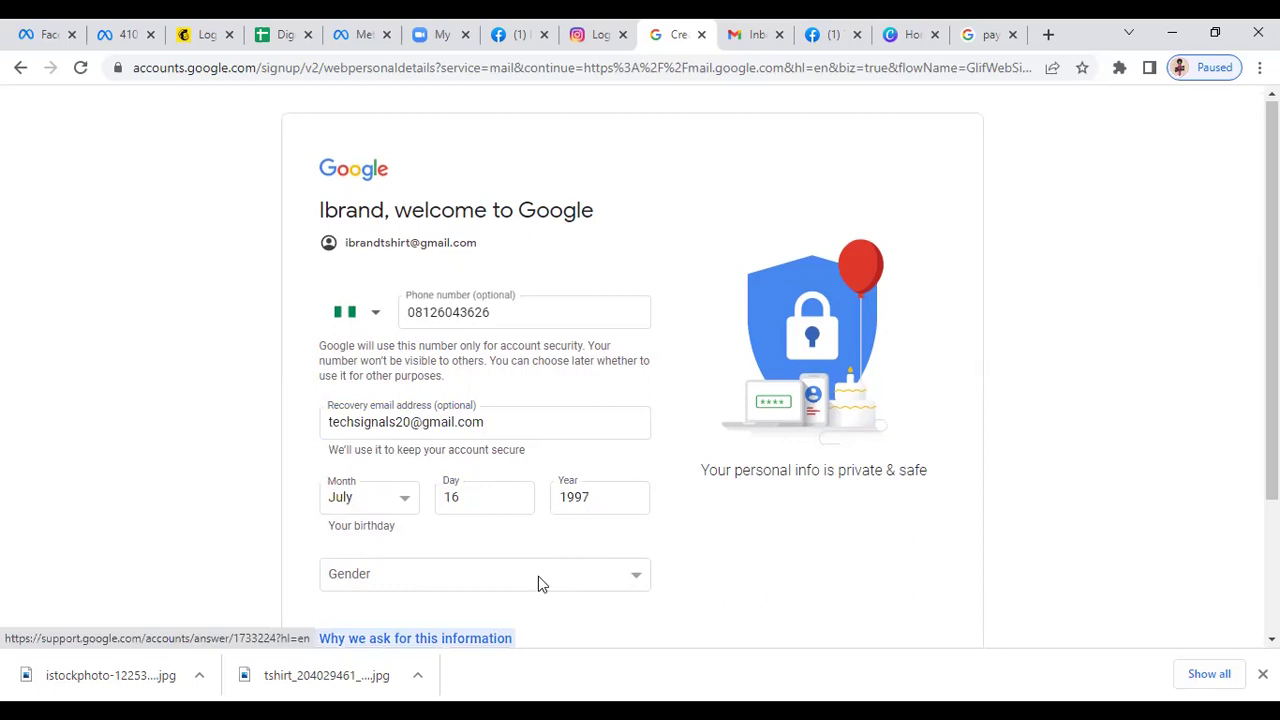
left_click(523, 580)
key("Down")
key("Return")
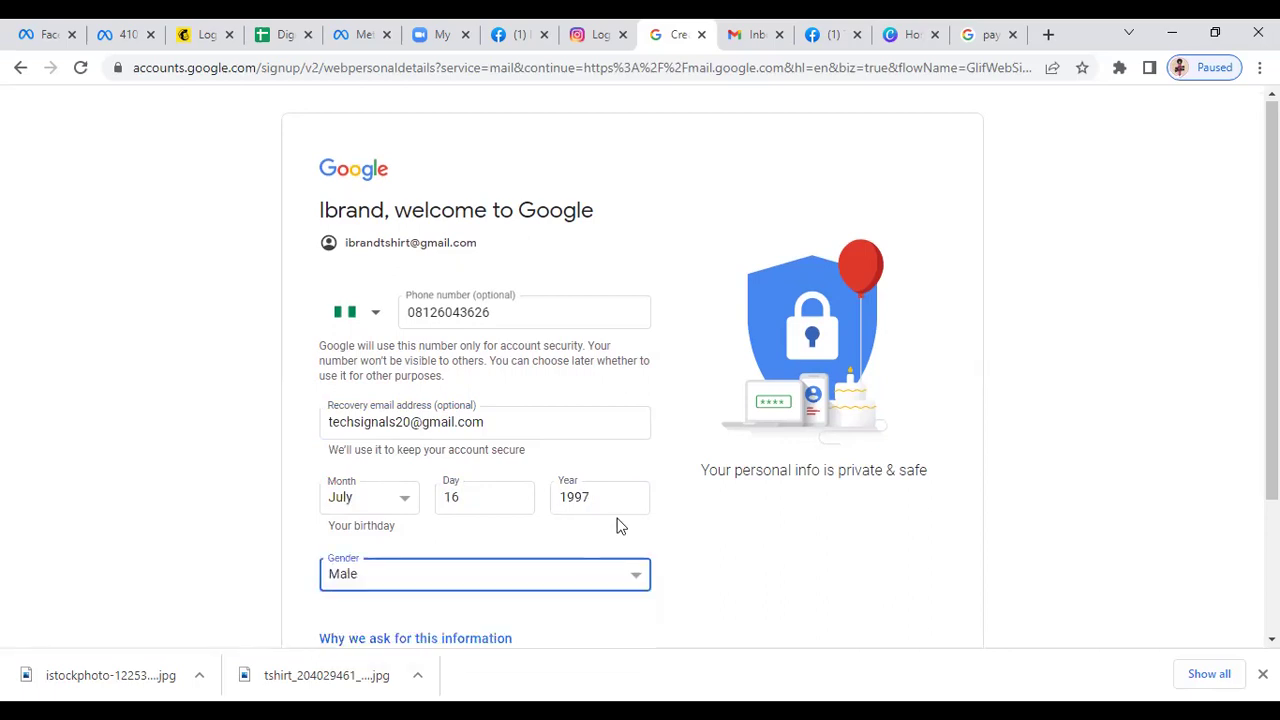
left_click(610, 585)
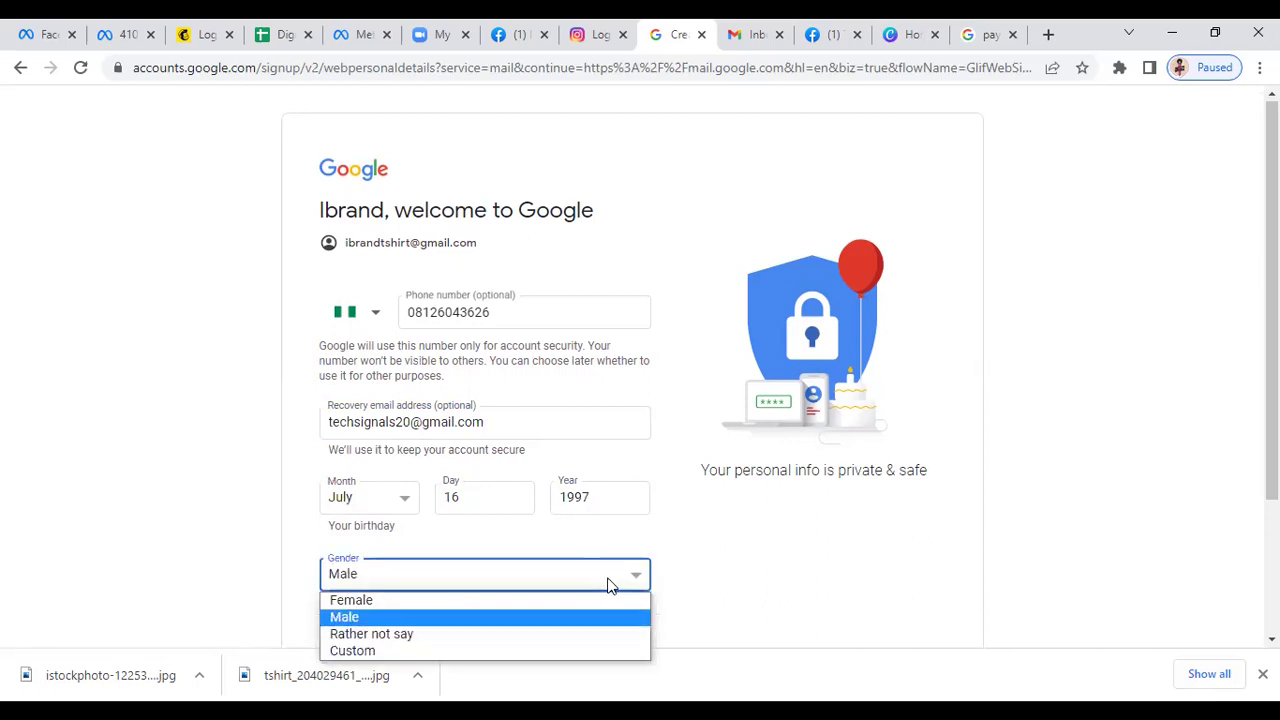
left_click(493, 587)
left_click(493, 576)
key("Down")
key("Down")
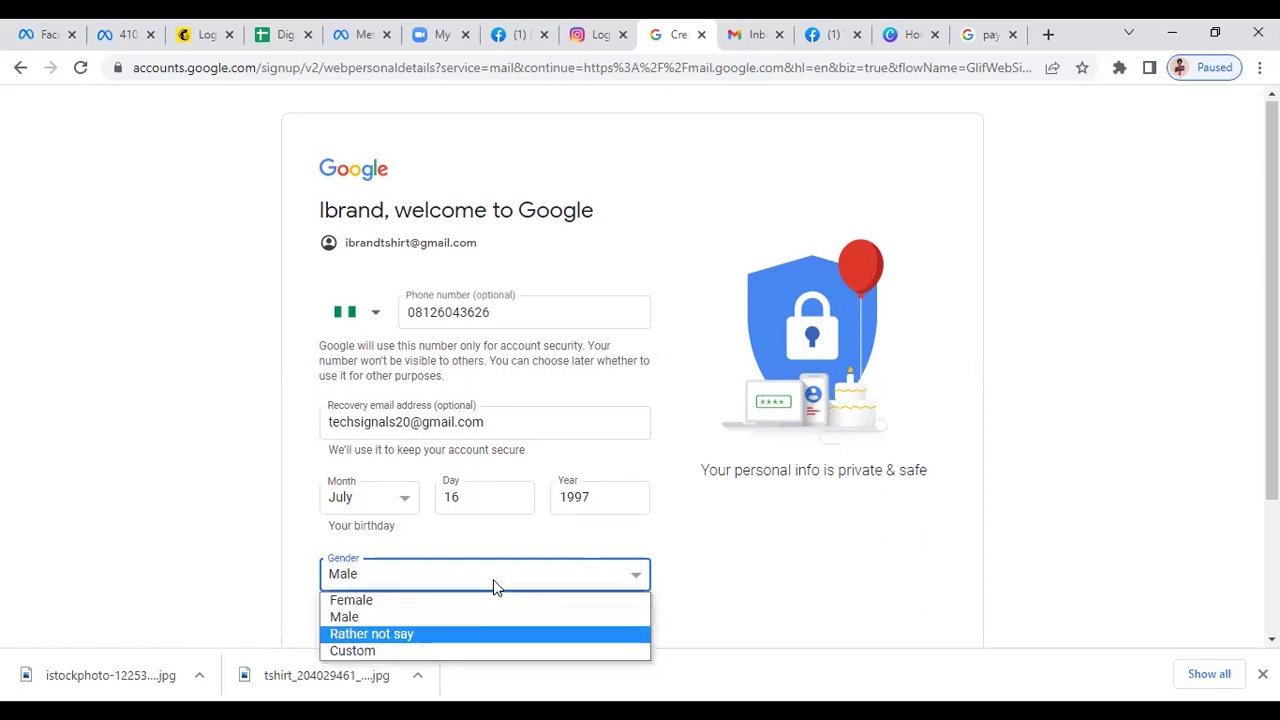
key("Return")
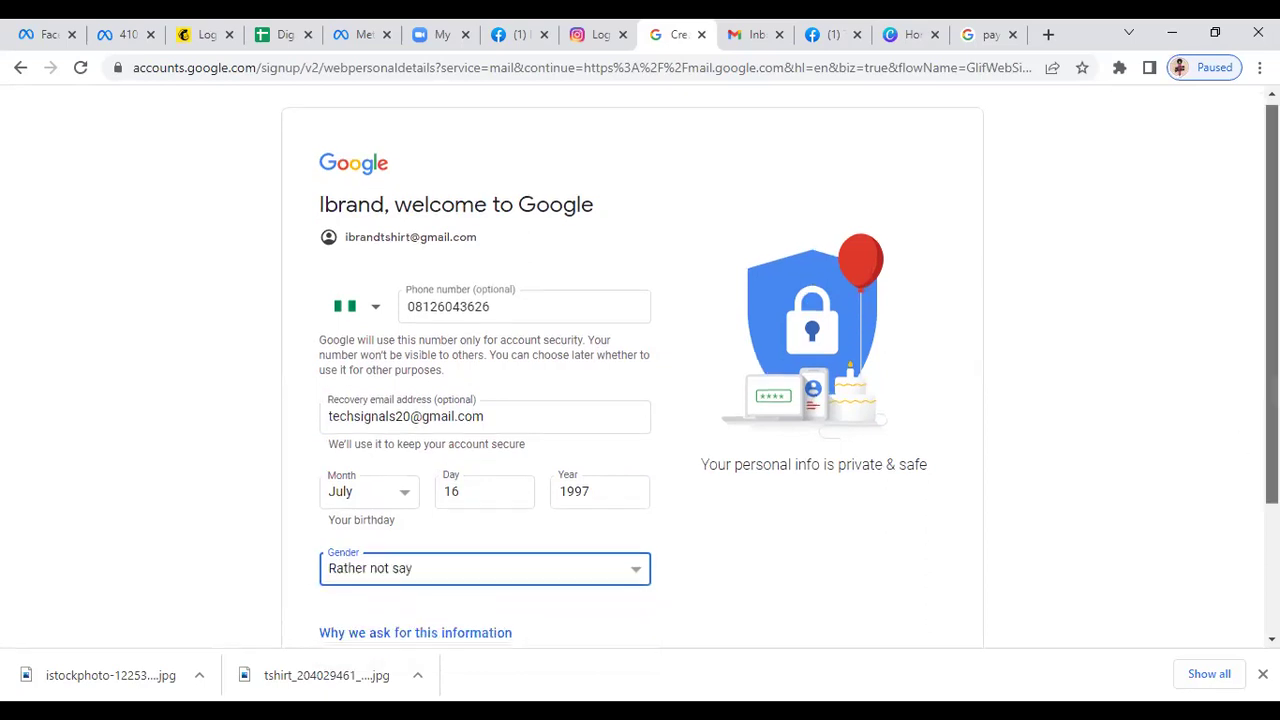
scroll(640, 400, "down", 2)
left_click(615, 511)
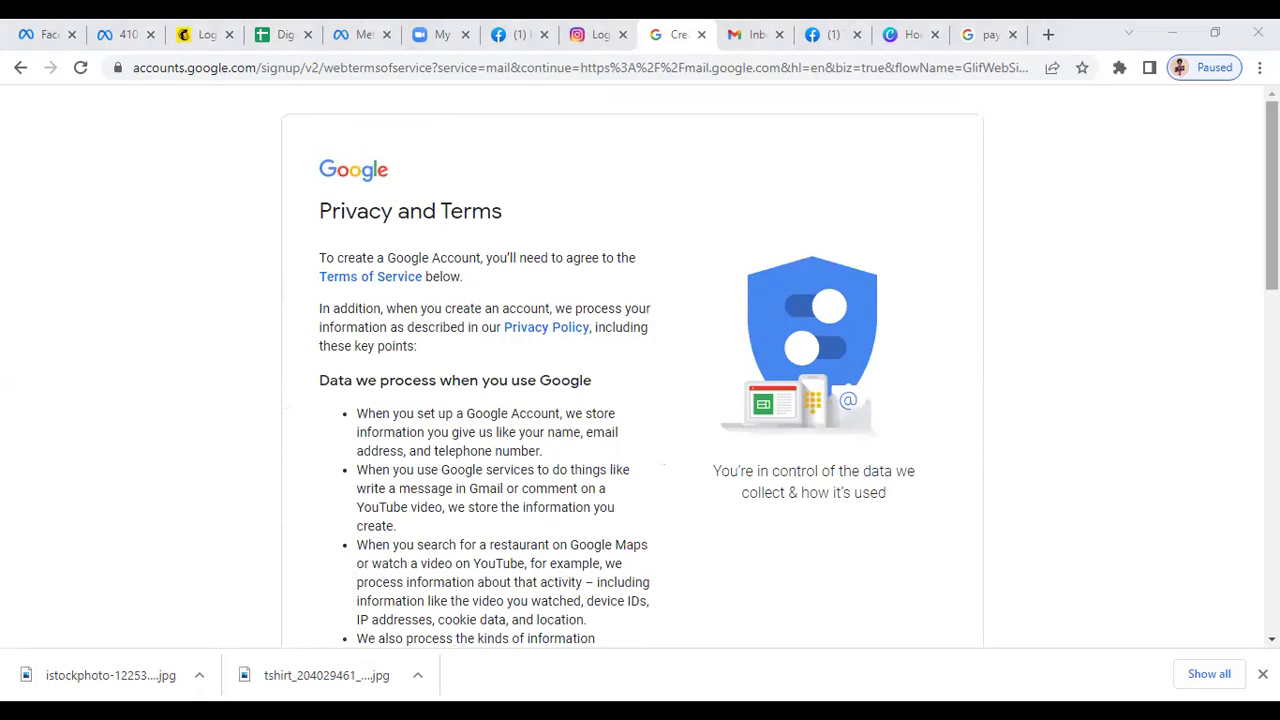
Agree to Google's Privacy and Terms and dismiss the new Chrome profile popup.
scroll(632, 370, "down", 7)
scroll(632, 450, "down", 3)
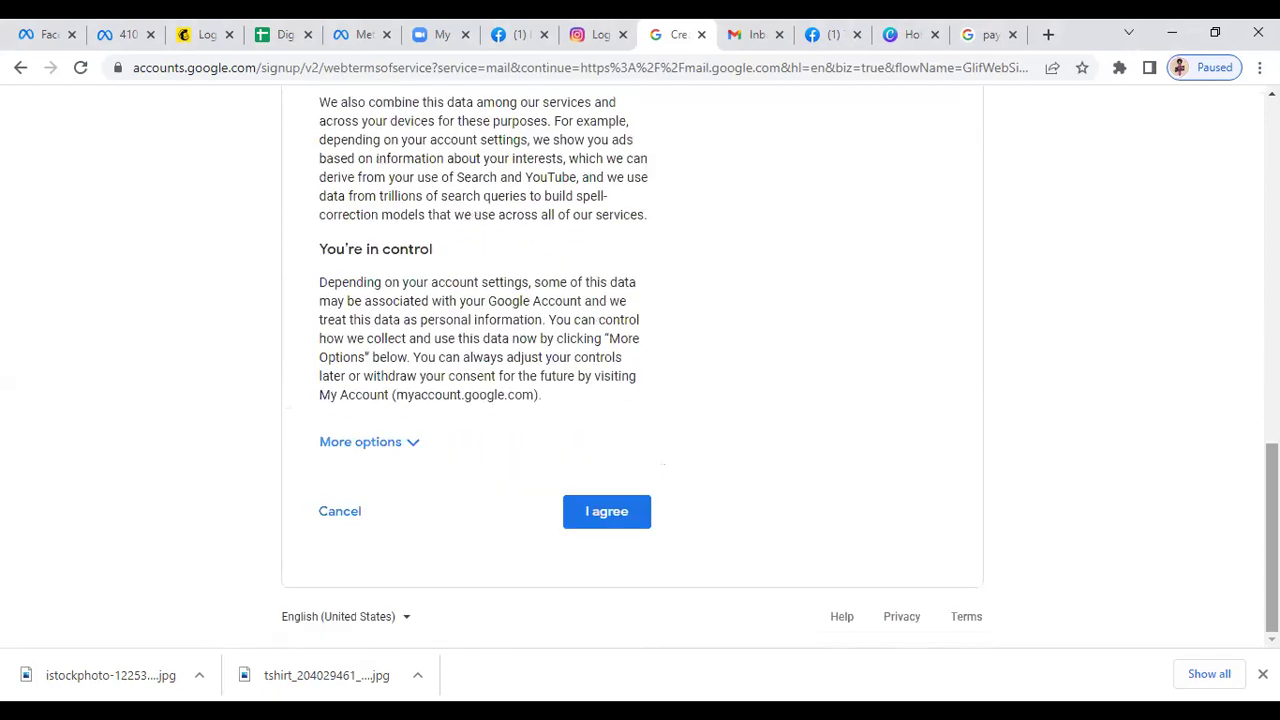
left_click(607, 513)
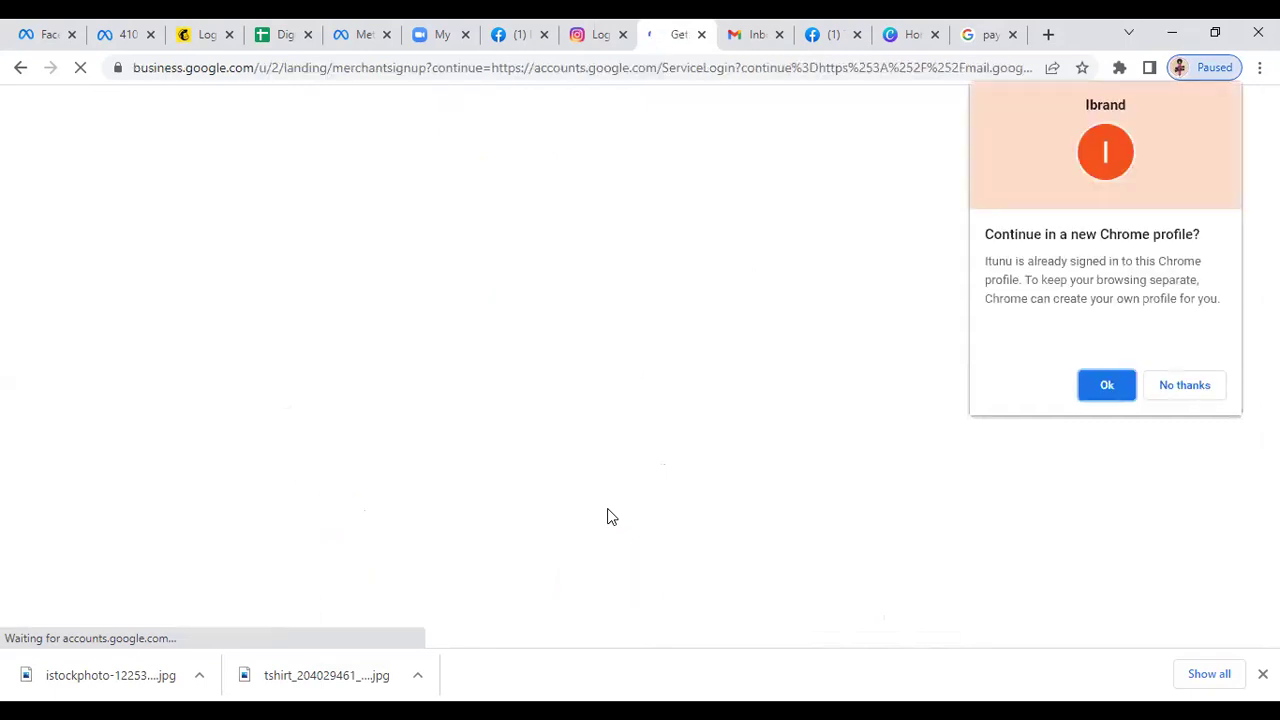
left_click(1186, 385)
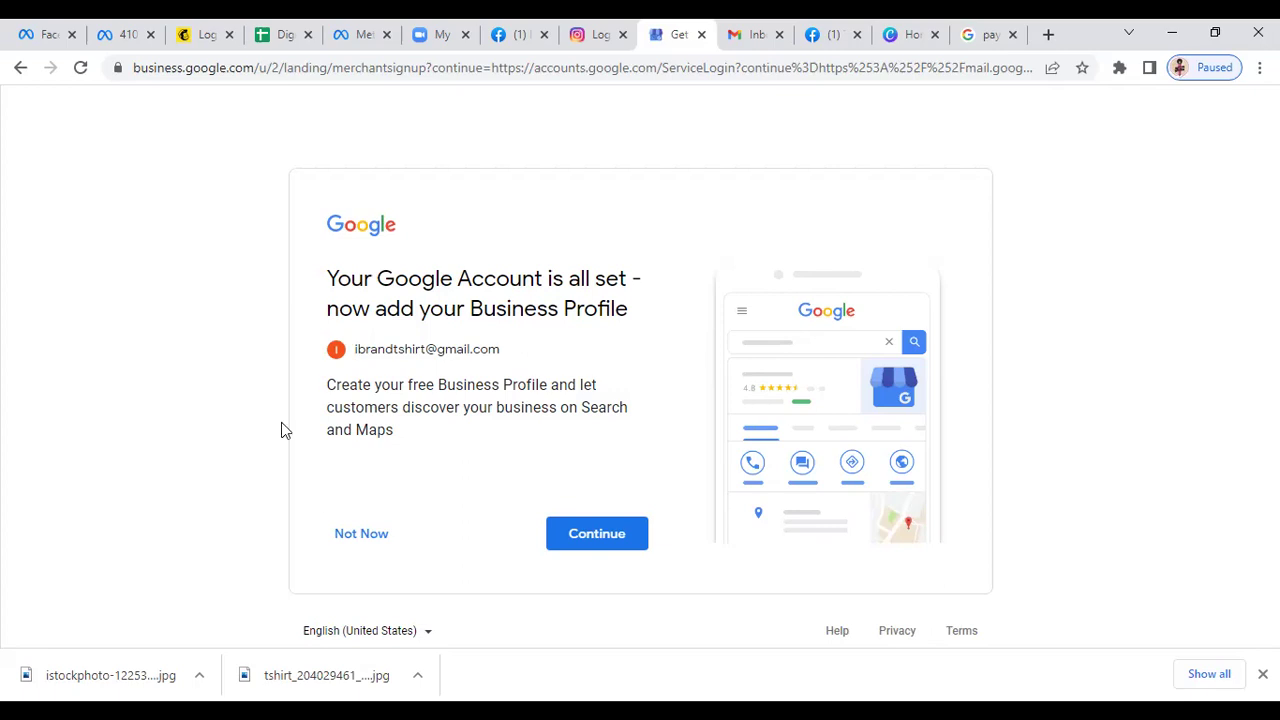
Skip the Business Profile with Not Now and clear the phone number from Instagram's sign-up field.
left_click(370, 535)
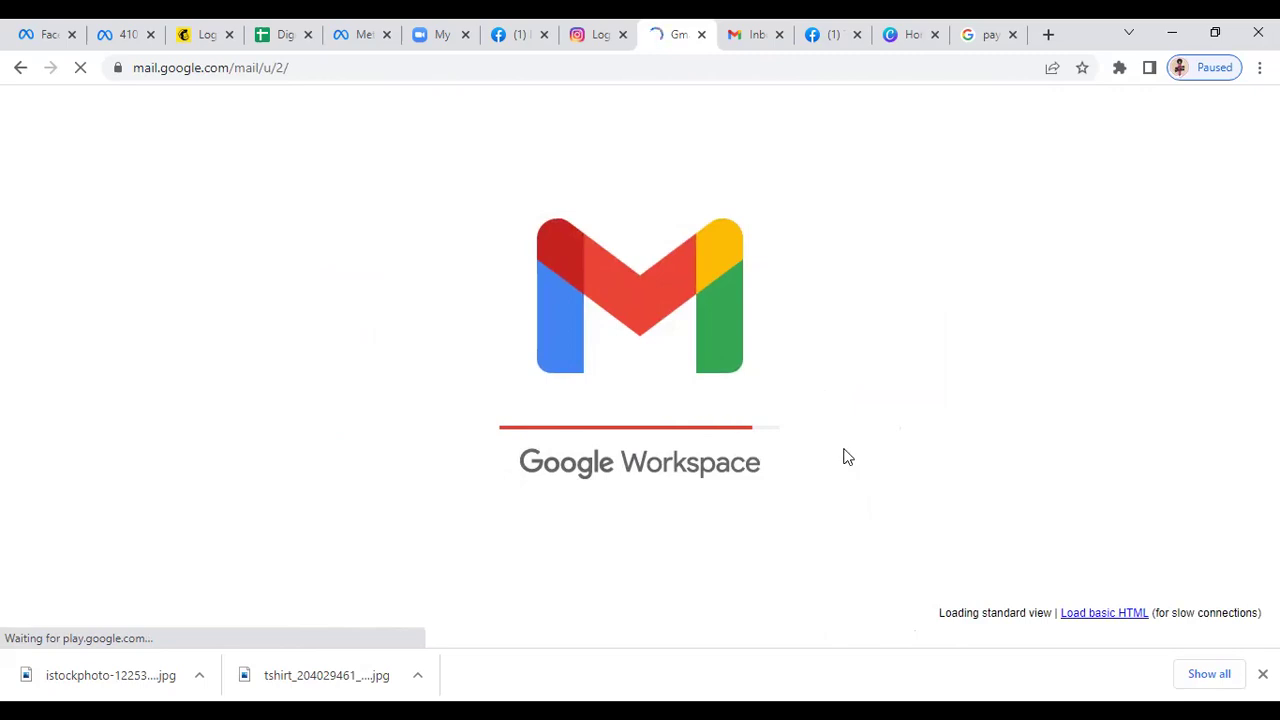
left_click(592, 33)
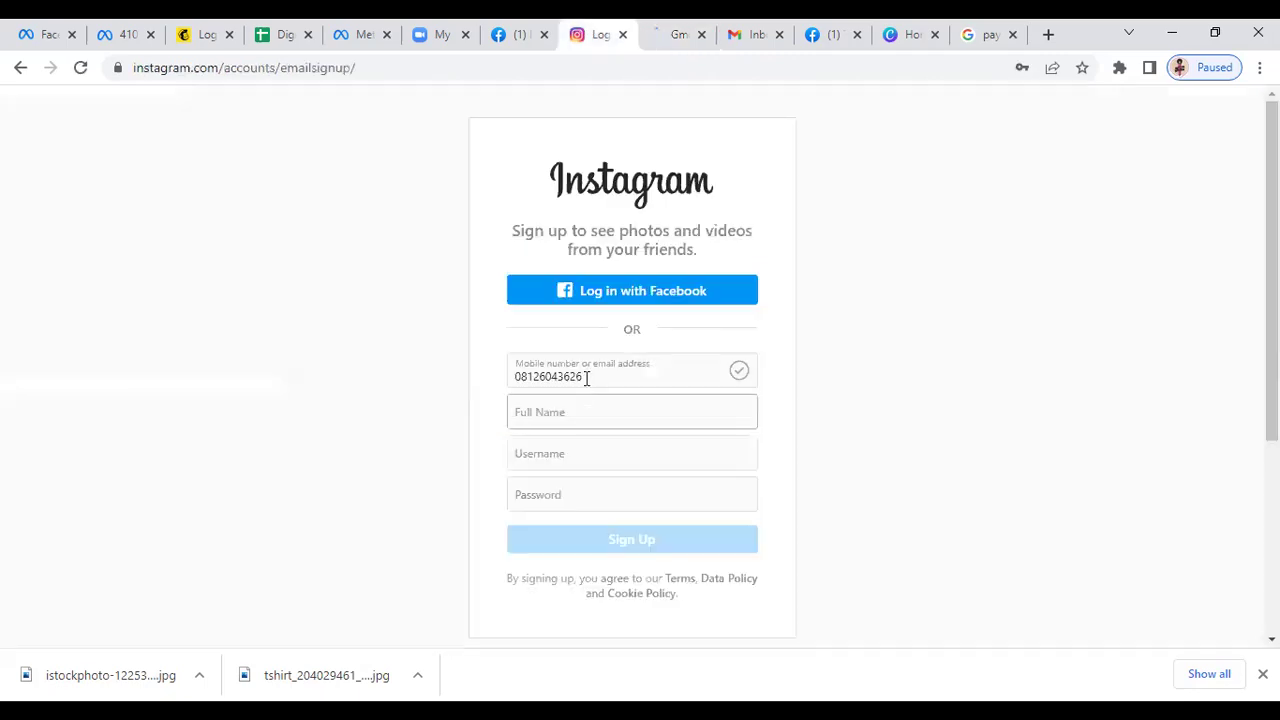
double_click(587, 378)
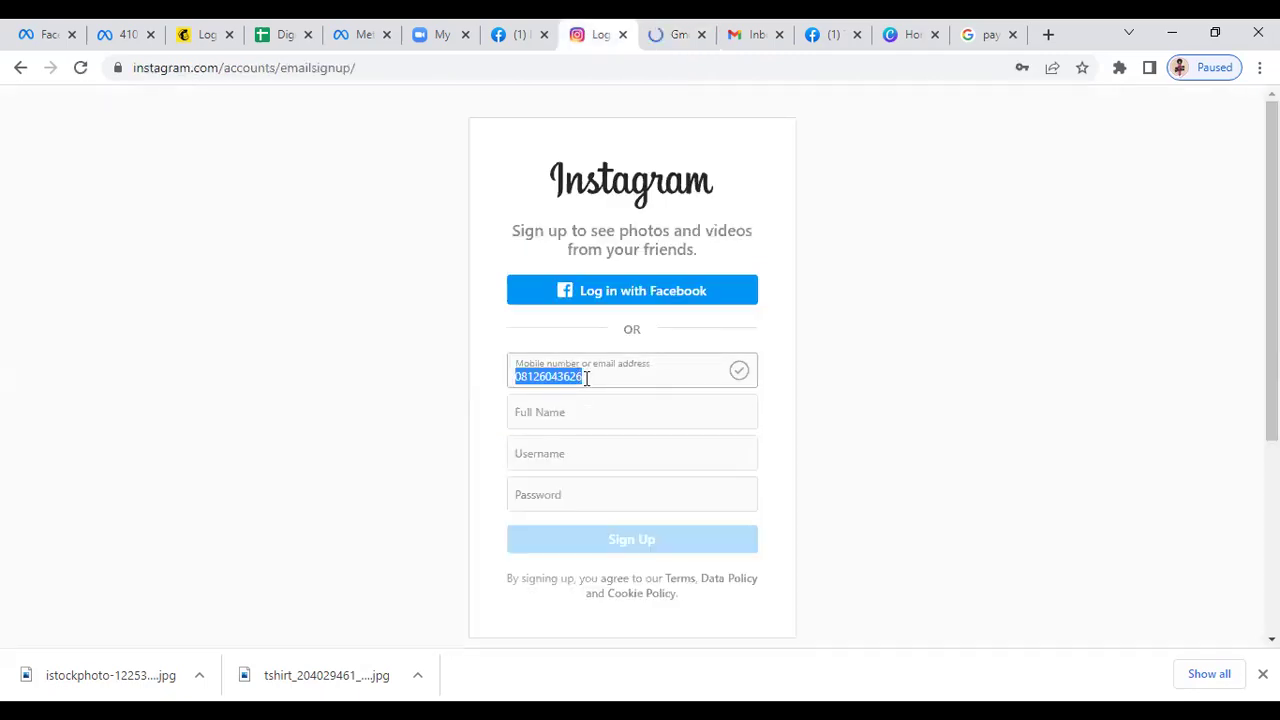
key("BackSpace")
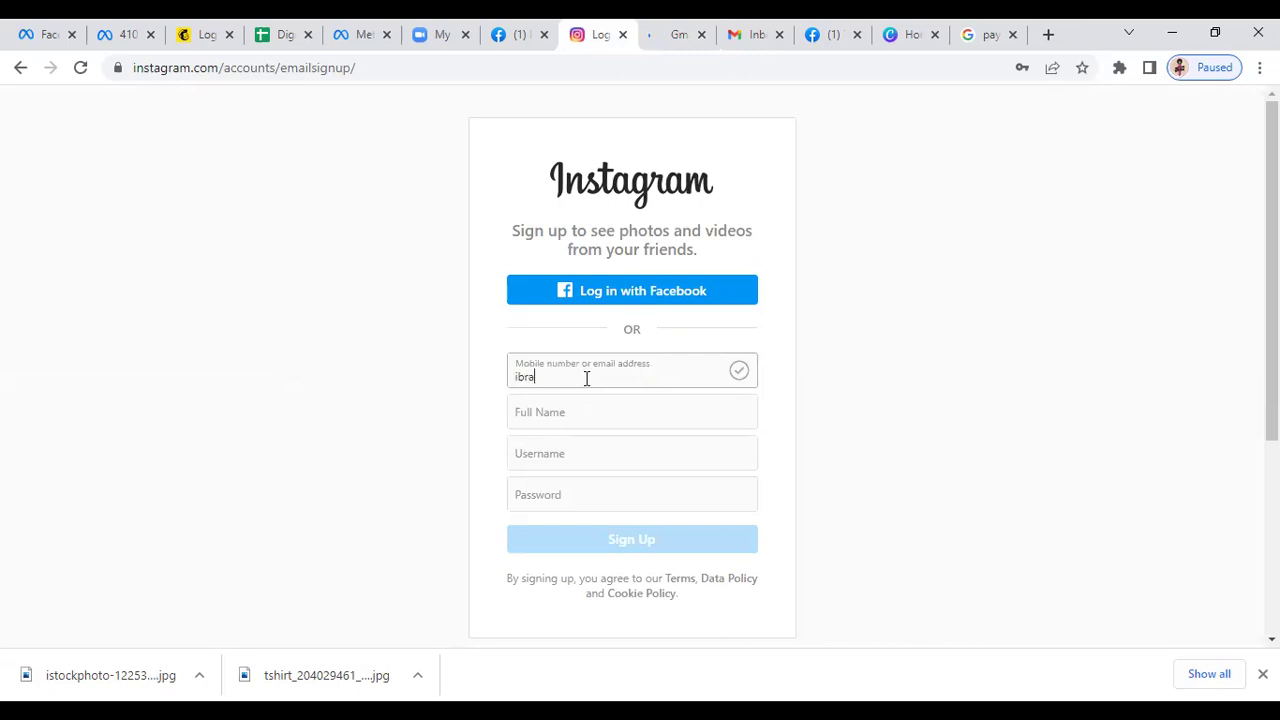
Enter the brand's new Gmail address in the sign-up email field and verify its Google account in Gmail.
key("ctrl+a")
left_click(683, 27)
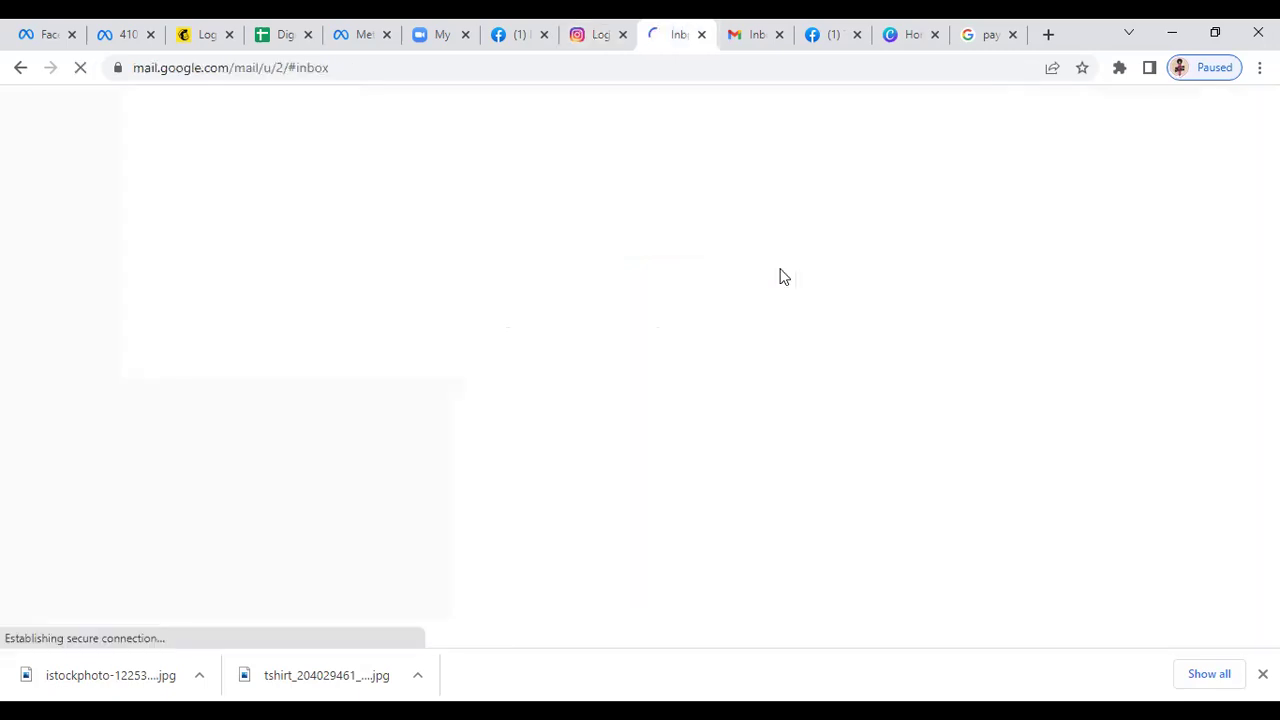
left_click(1245, 118)
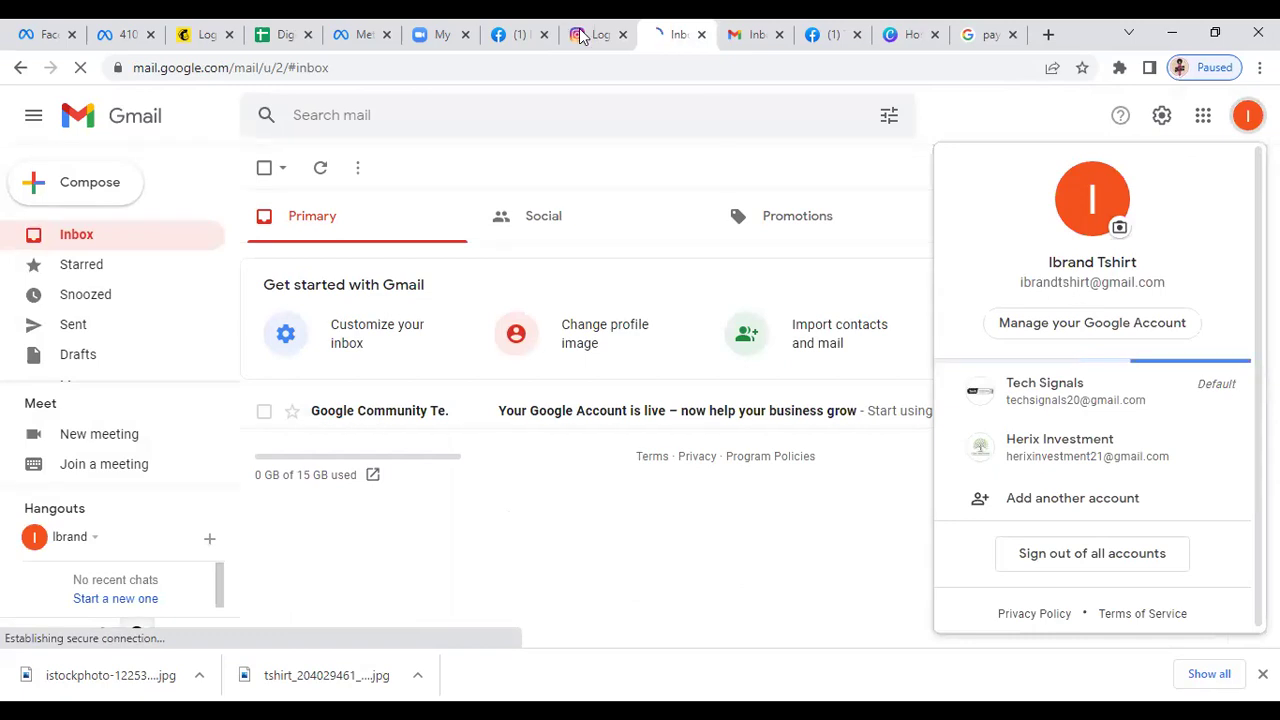
left_click(742, 34)
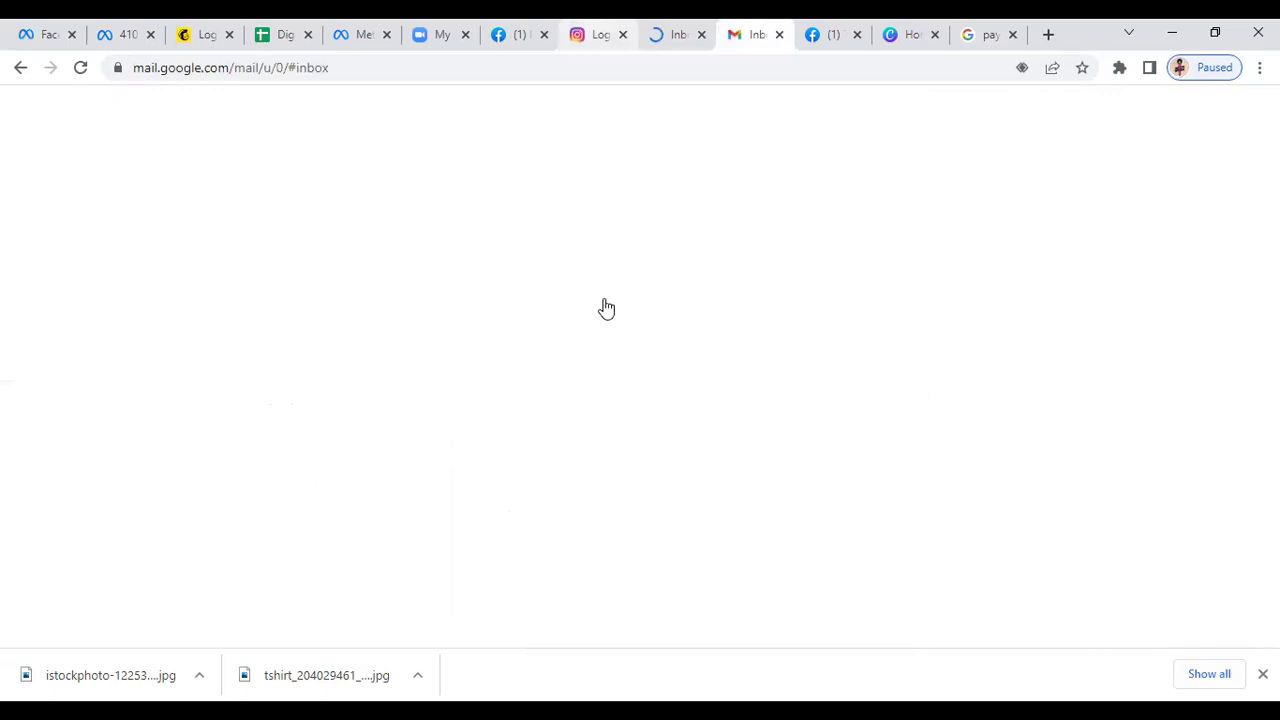
left_click(558, 418)
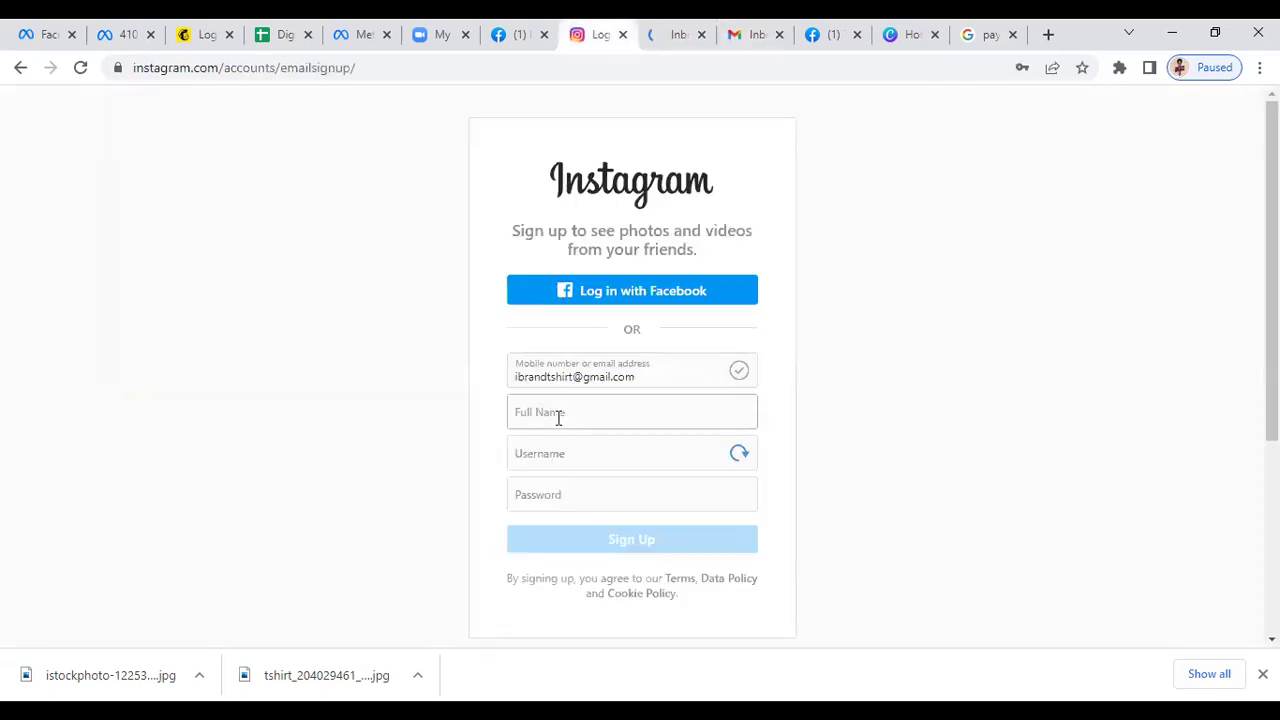
Fill in the full name 'Ibrand Tshirt' and the username 'ibrand_tshirt'.
type("Ibrand Tshirt")
left_click(575, 453)
type("ibr")
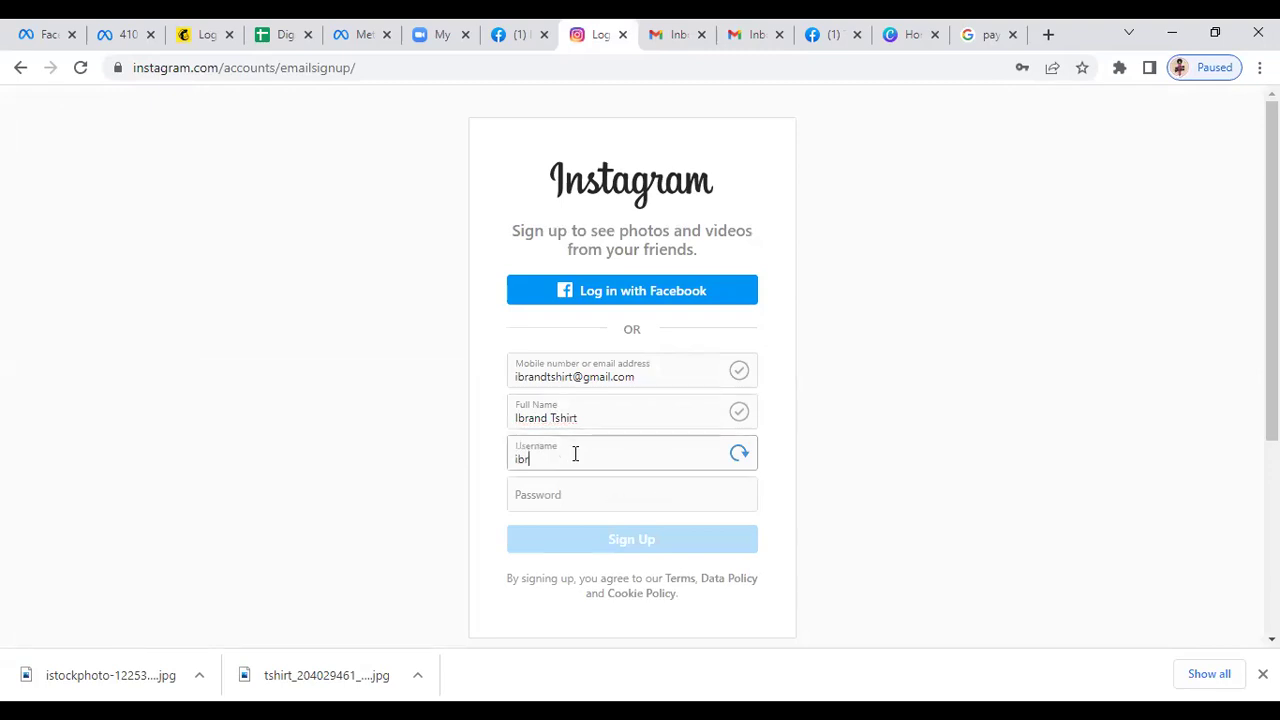
type("and_tshirt")
Enter the account password, retyping it once to correct it.
left_click(588, 489)
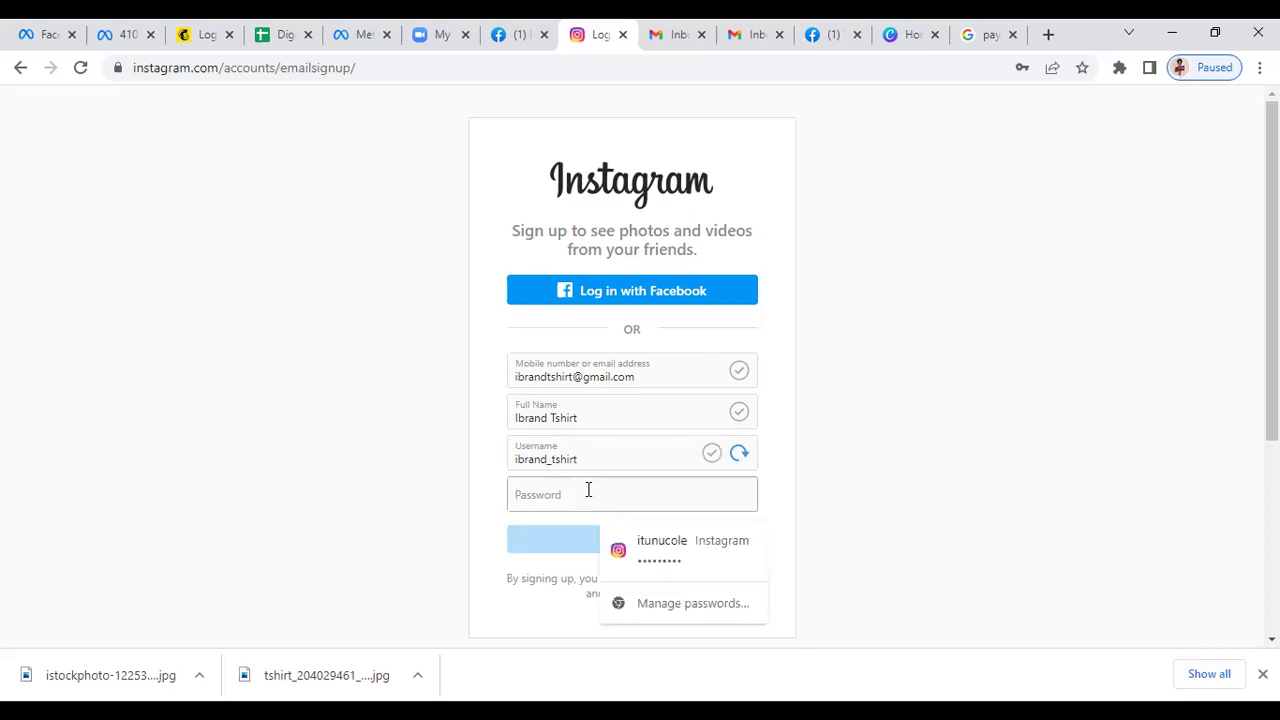
type("i")
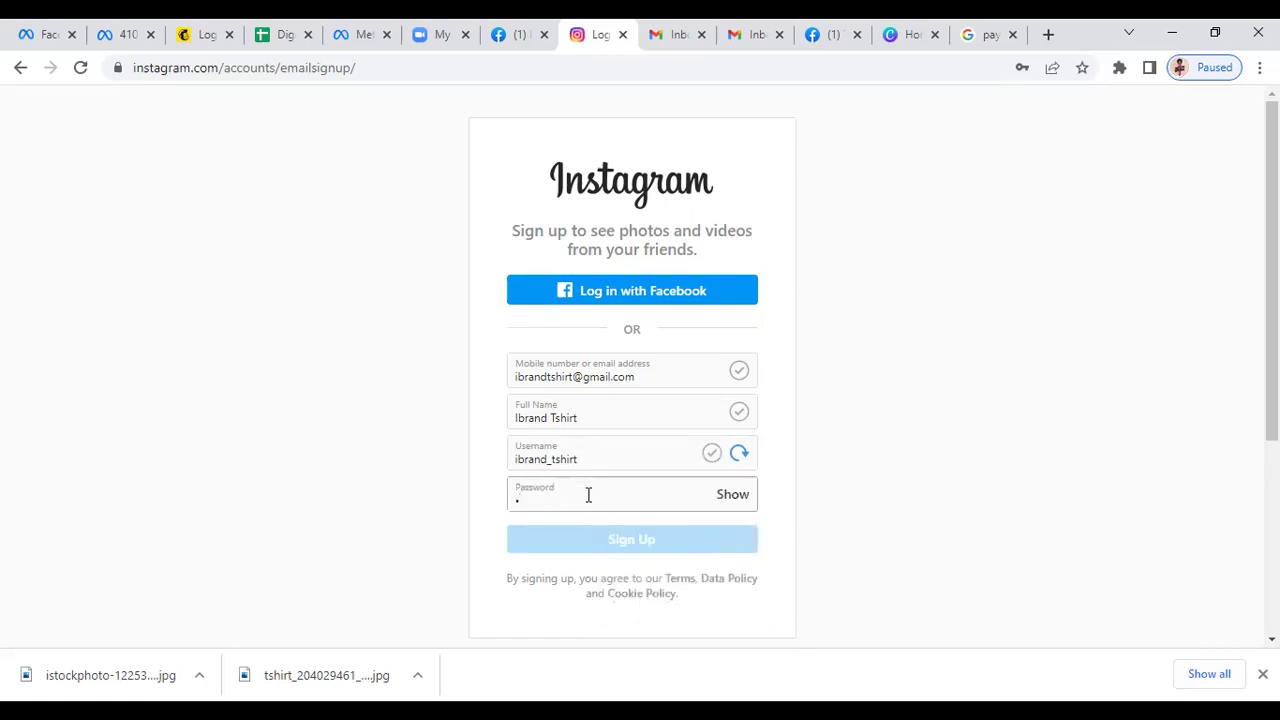
key("BackSpace")
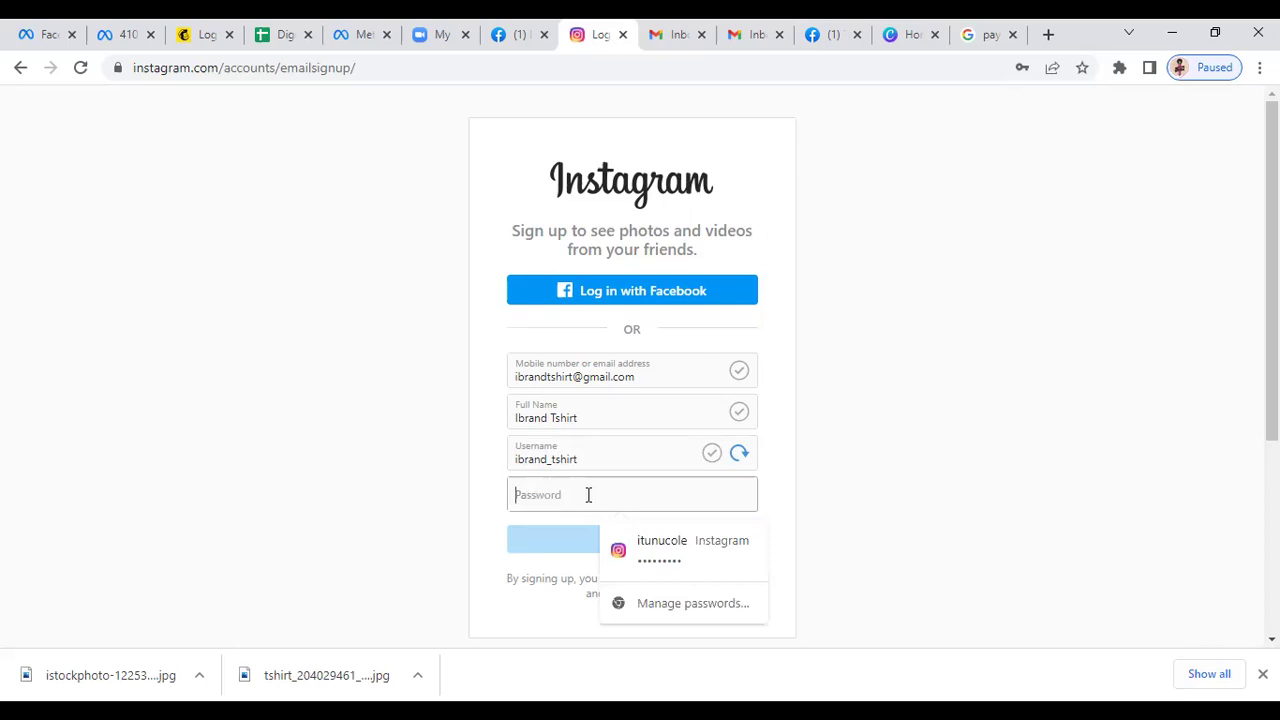
type("•••")
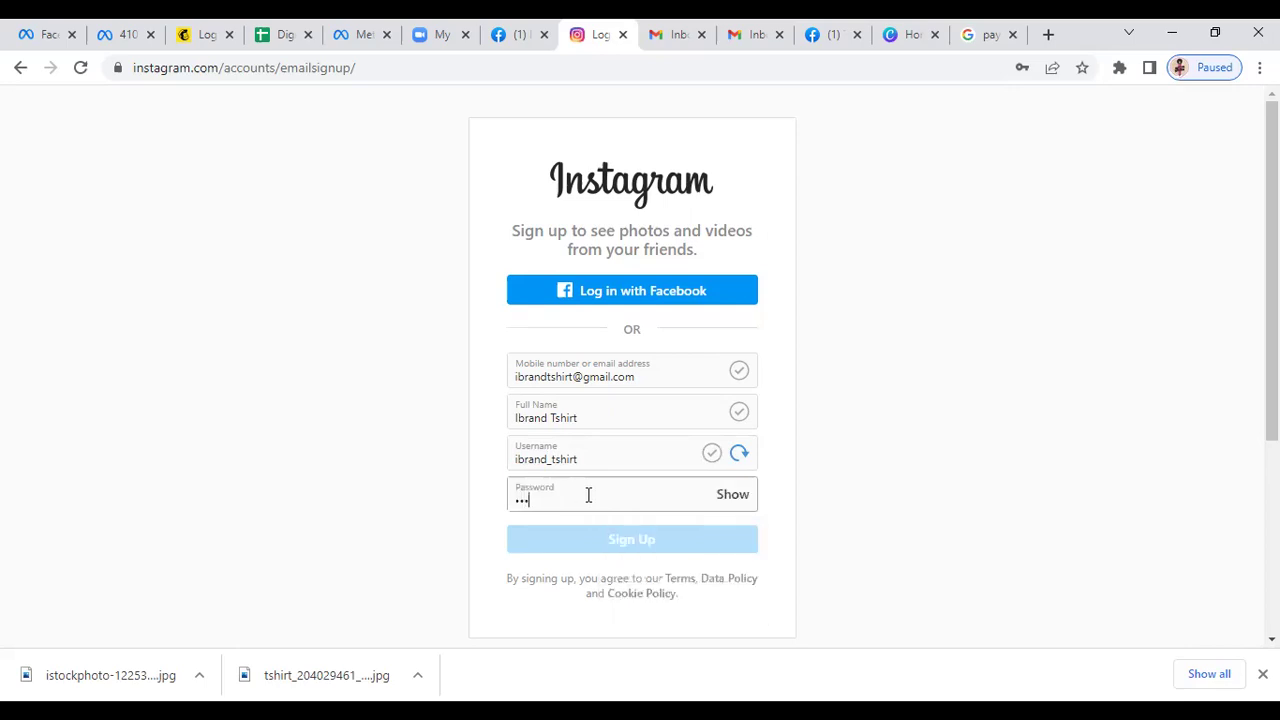
type("•••")
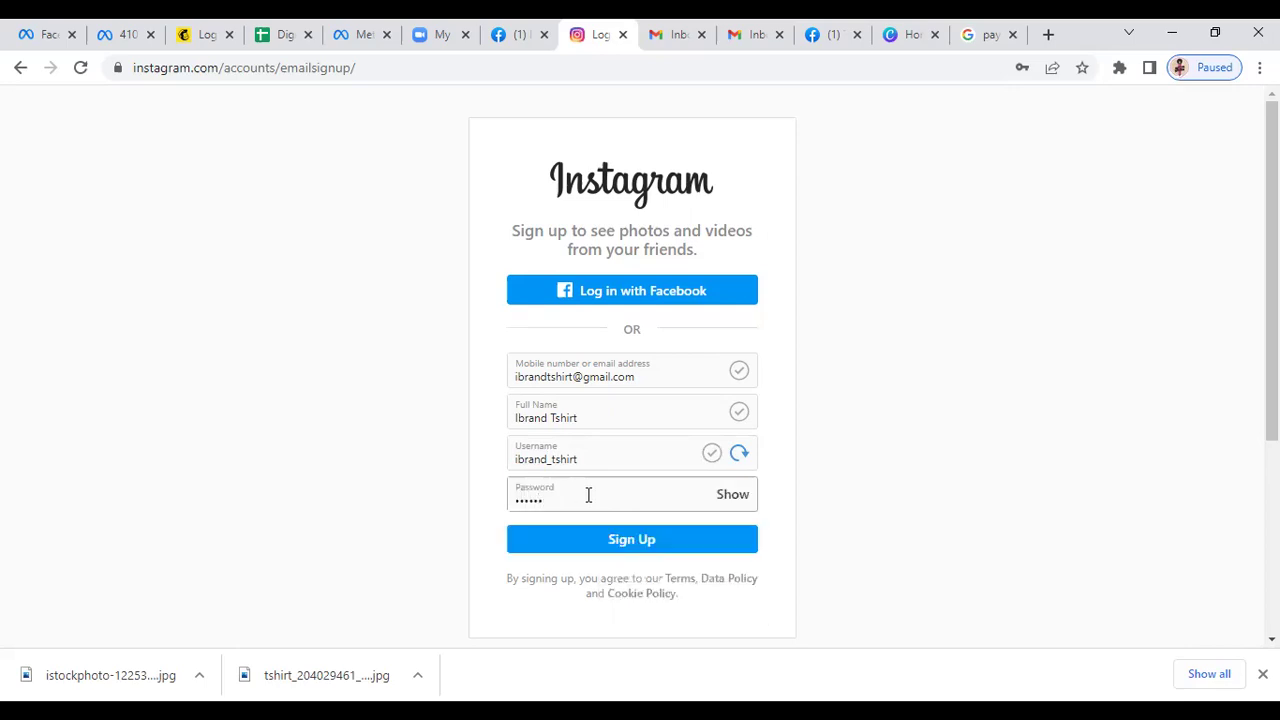
key("ctrl+a")
type("•")
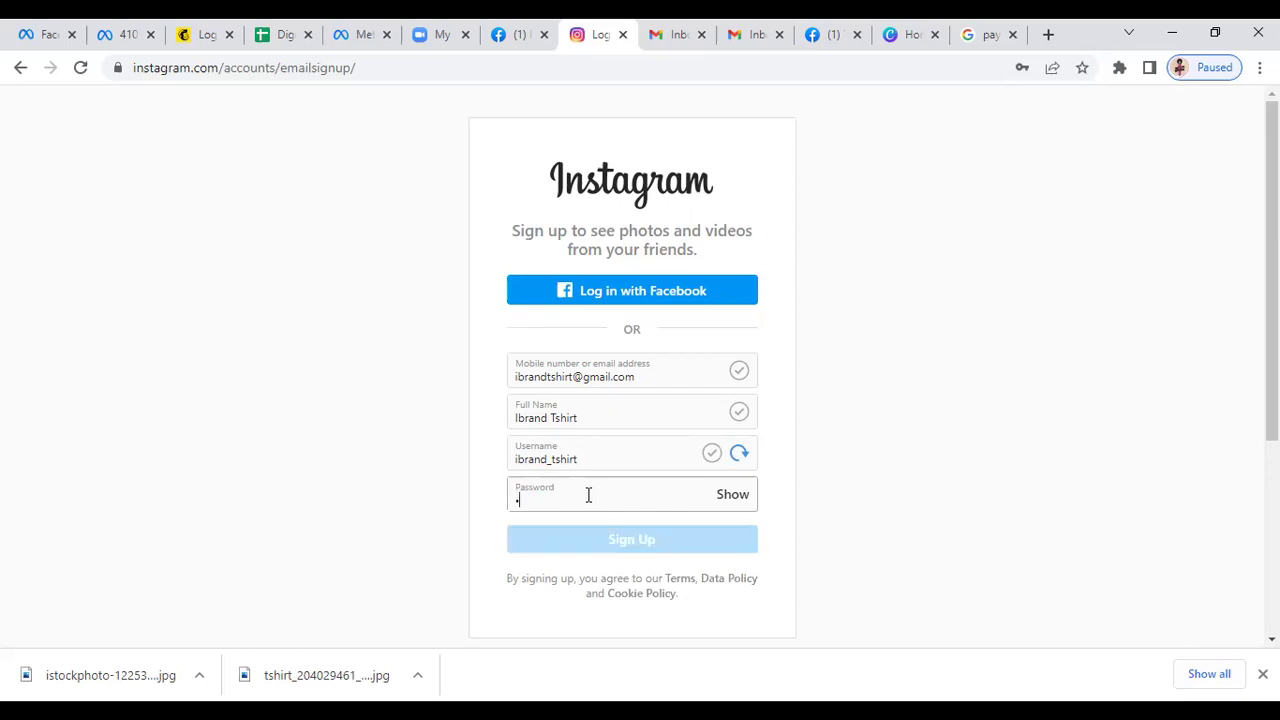
type("••••••••")
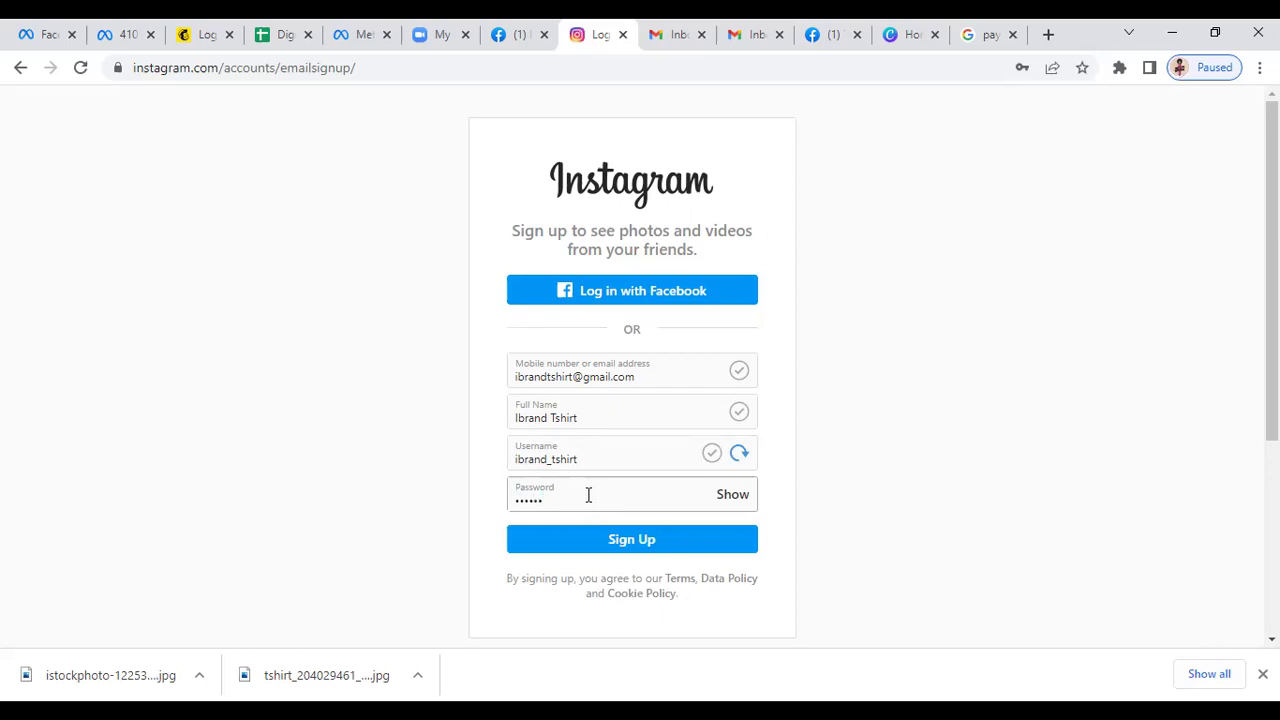
type("•")
left_click(634, 545)
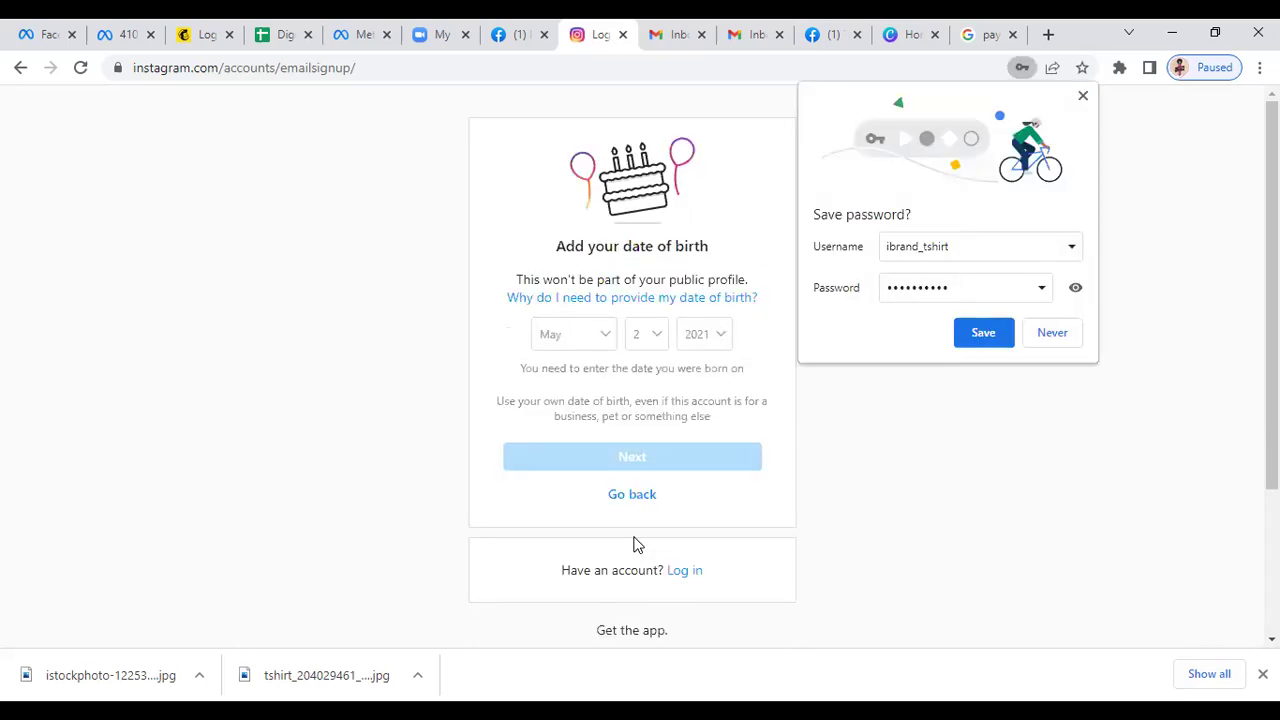
left_click(600, 344)
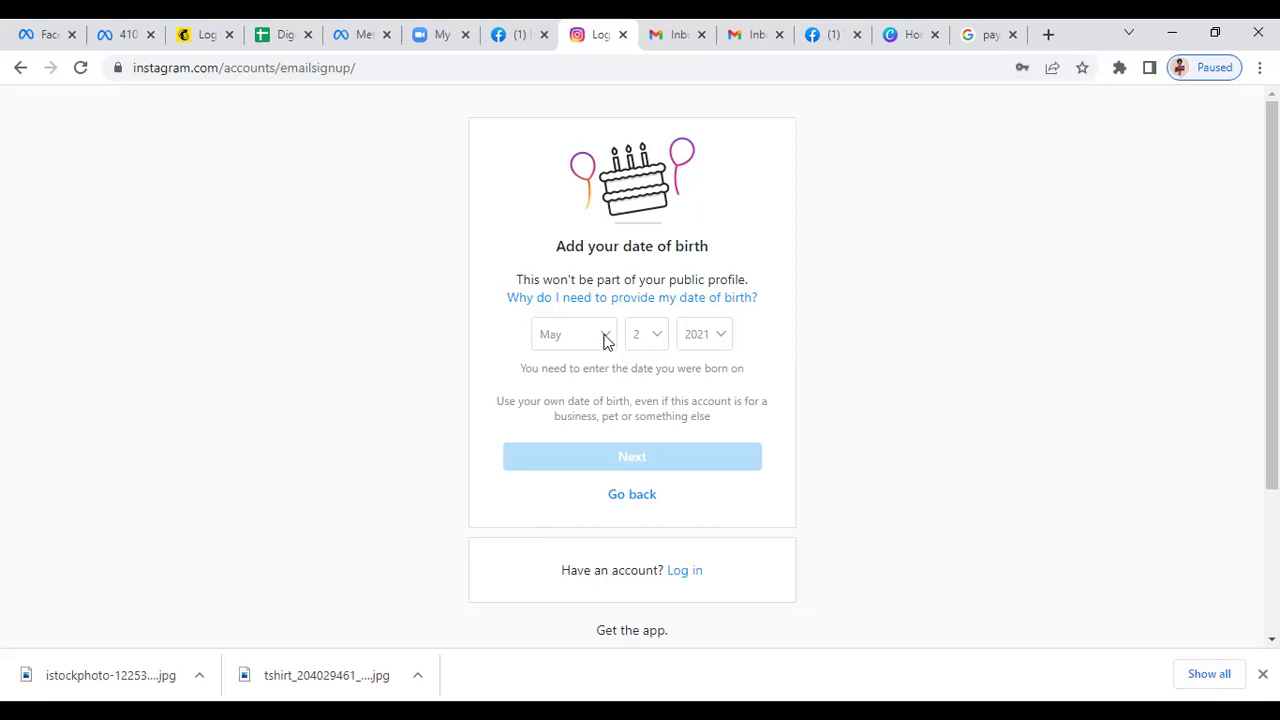
left_click(567, 456)
left_click(646, 334)
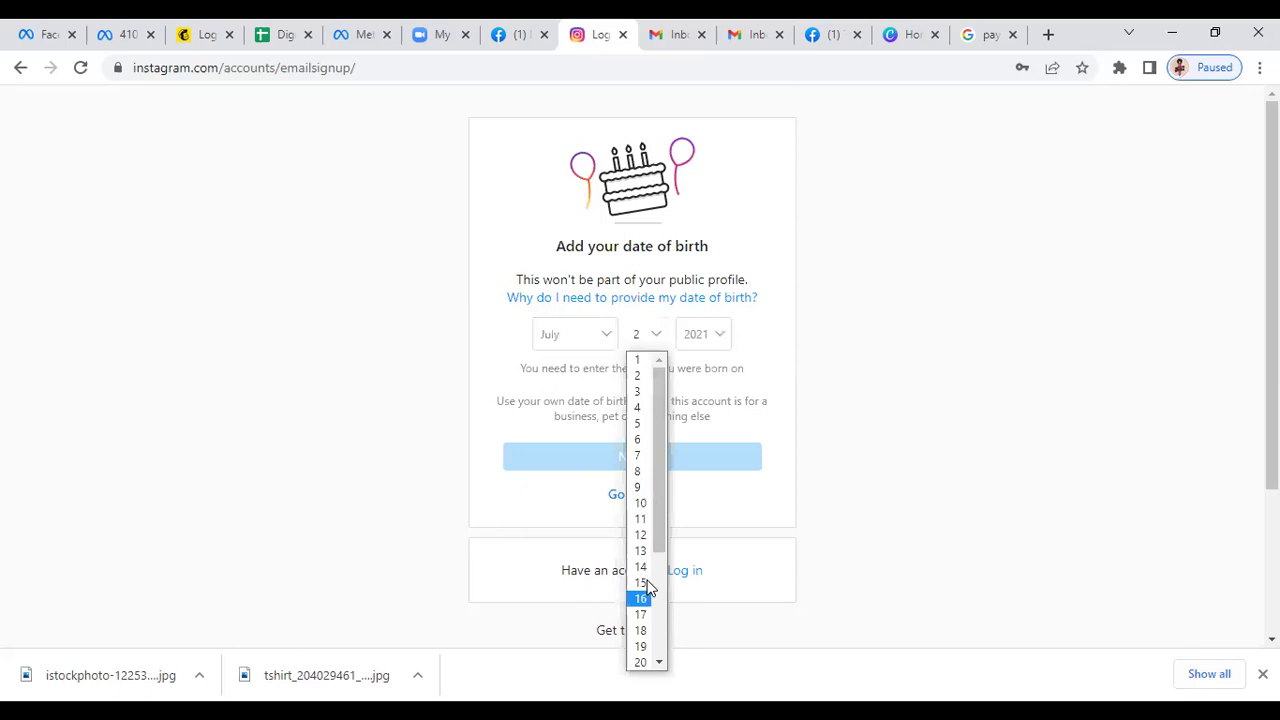
left_click(642, 598)
left_click(705, 347)
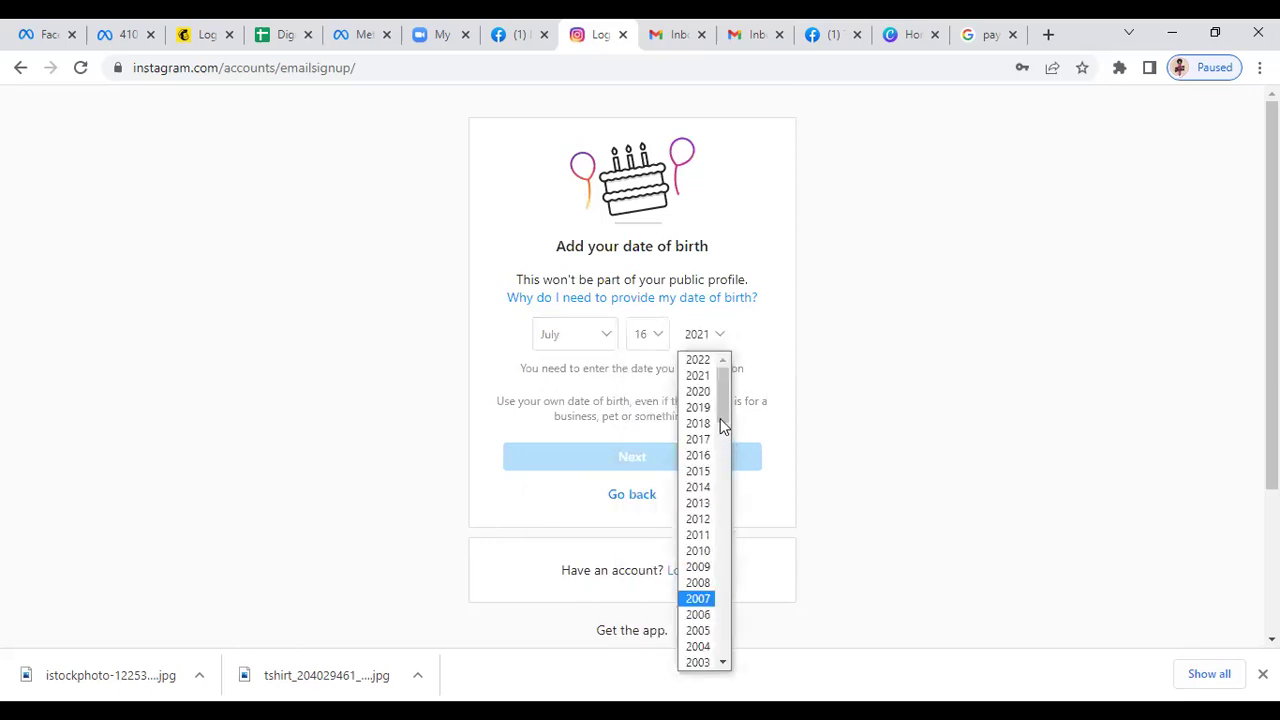
scroll(722, 440, "down", 3)
scroll(722, 430, "down", 2)
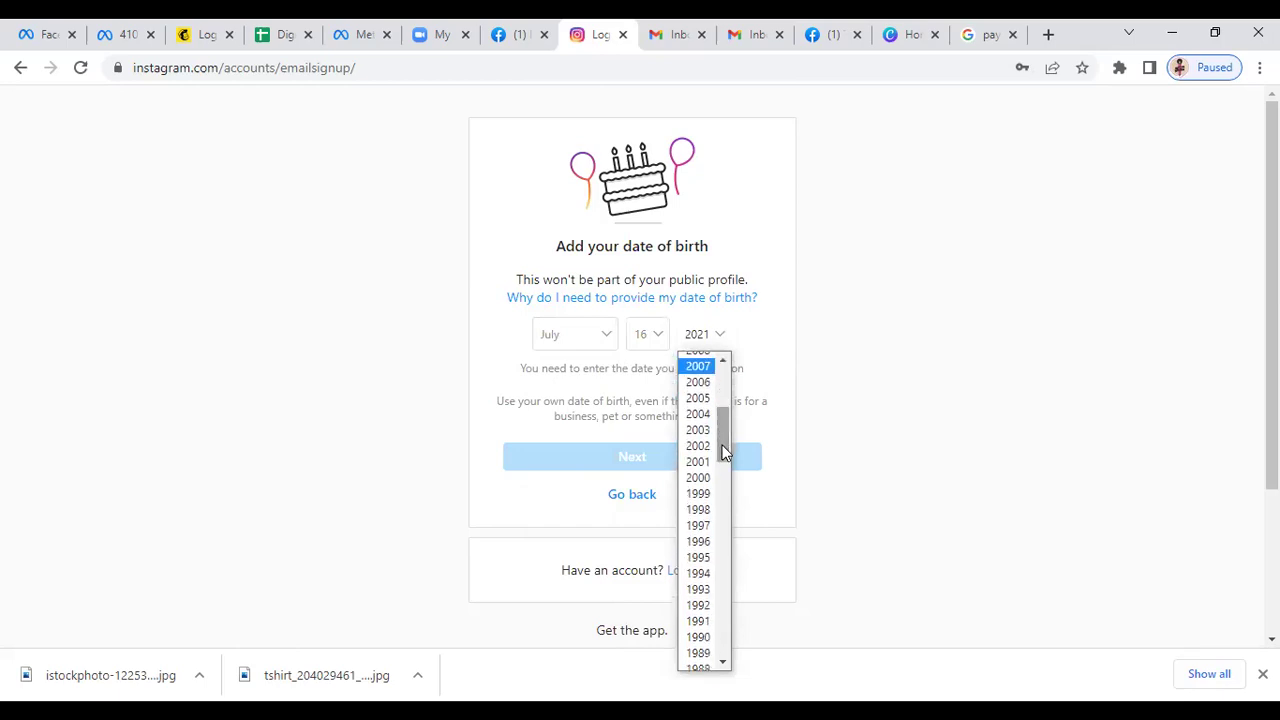
left_click(697, 530)
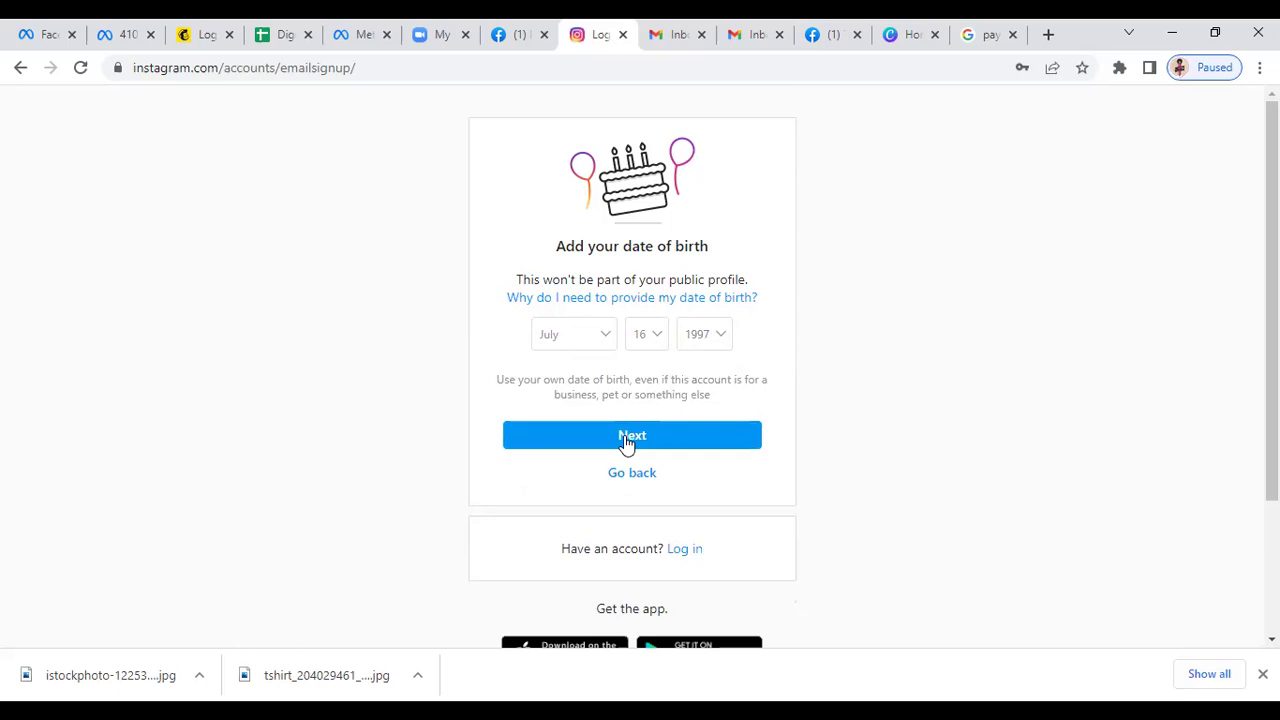
left_click(627, 438)
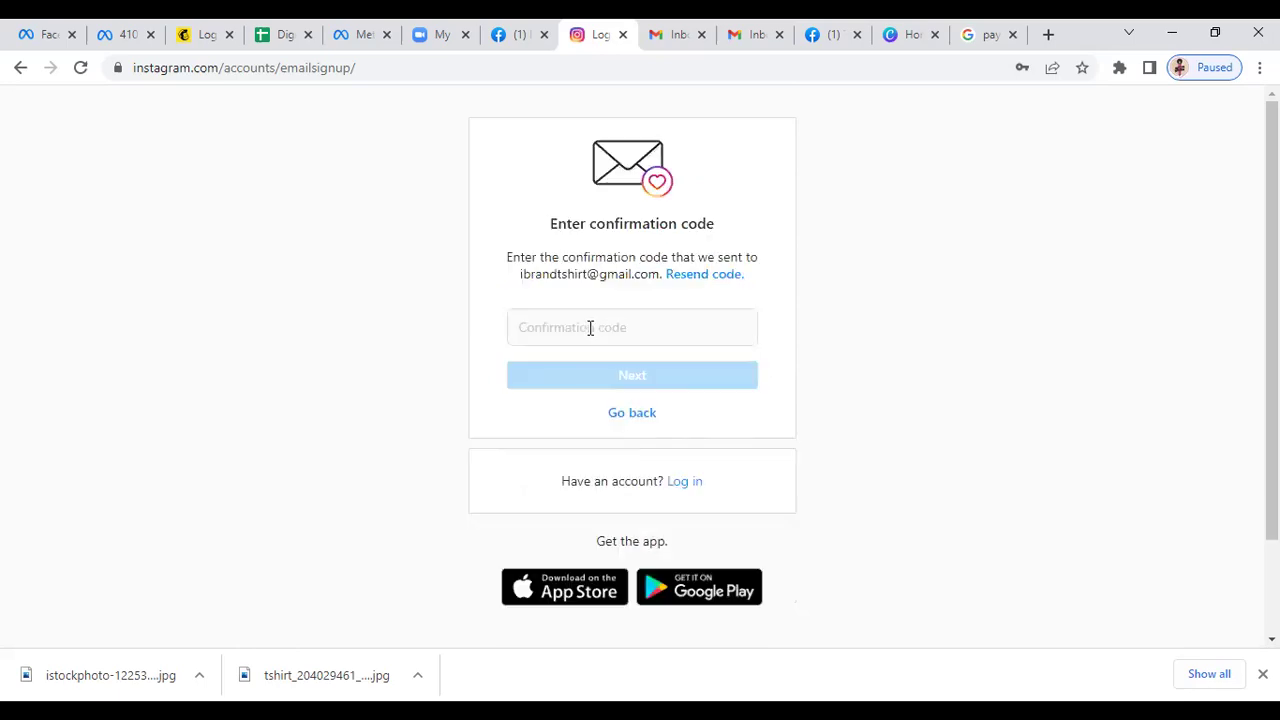
Copy the confirmation code from Instagram's Gmail email into the confirmation step and submit it.
left_click(660, 32)
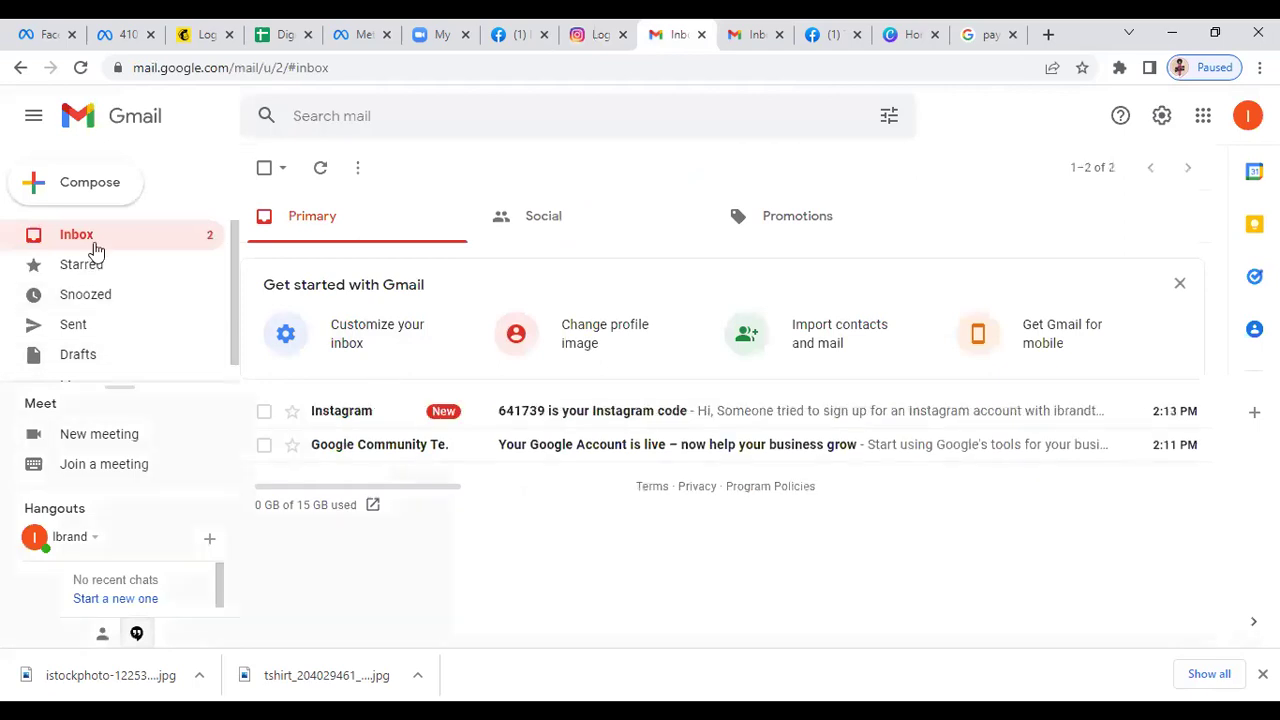
left_click(517, 420)
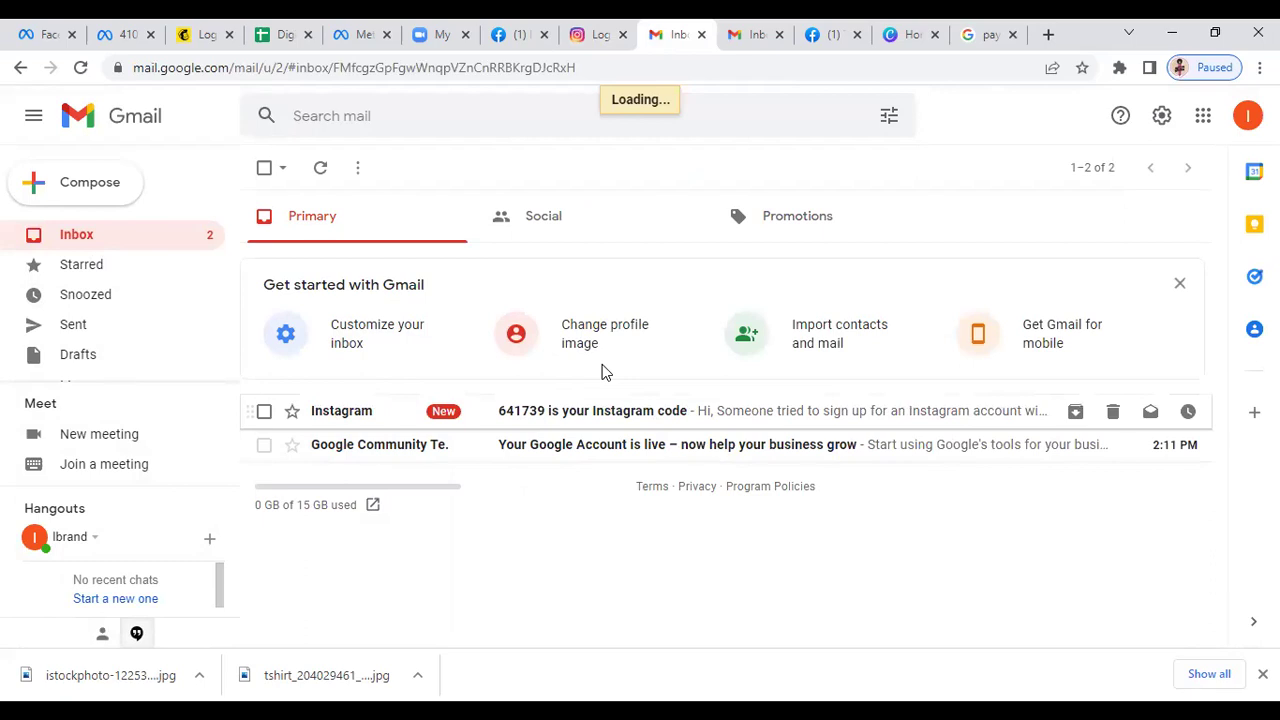
key("ctrl+shift+Tab")
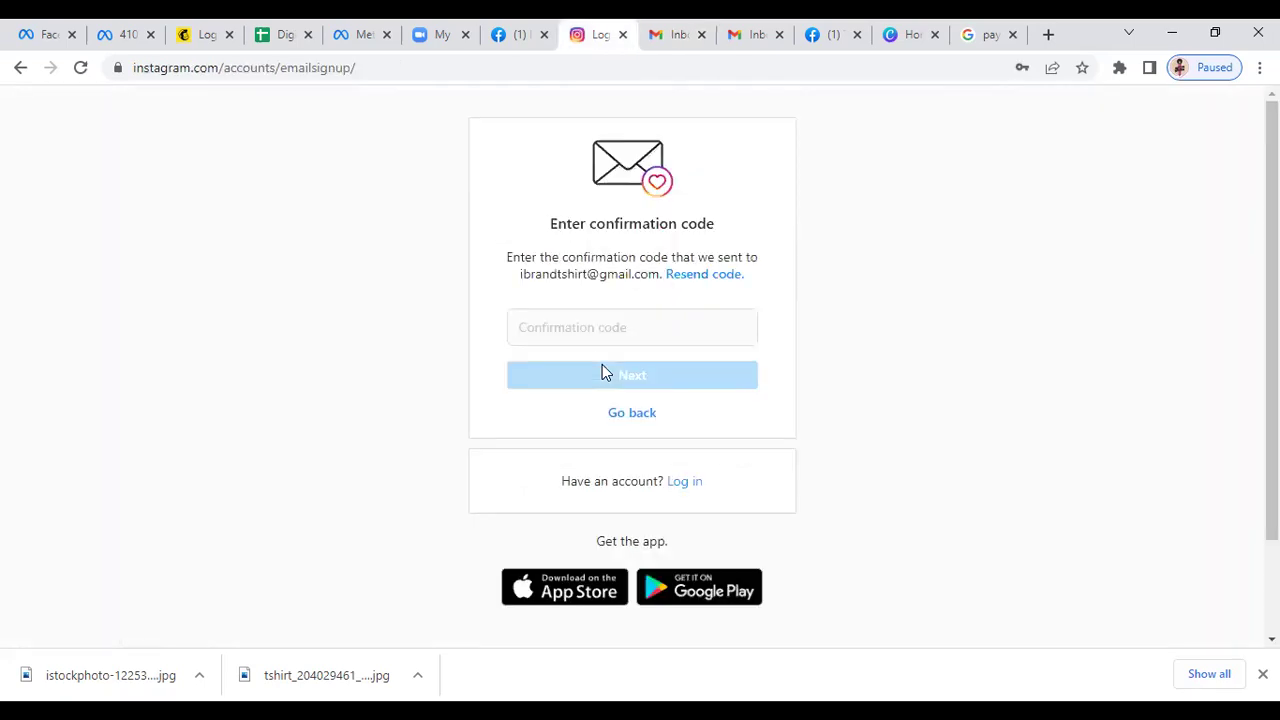
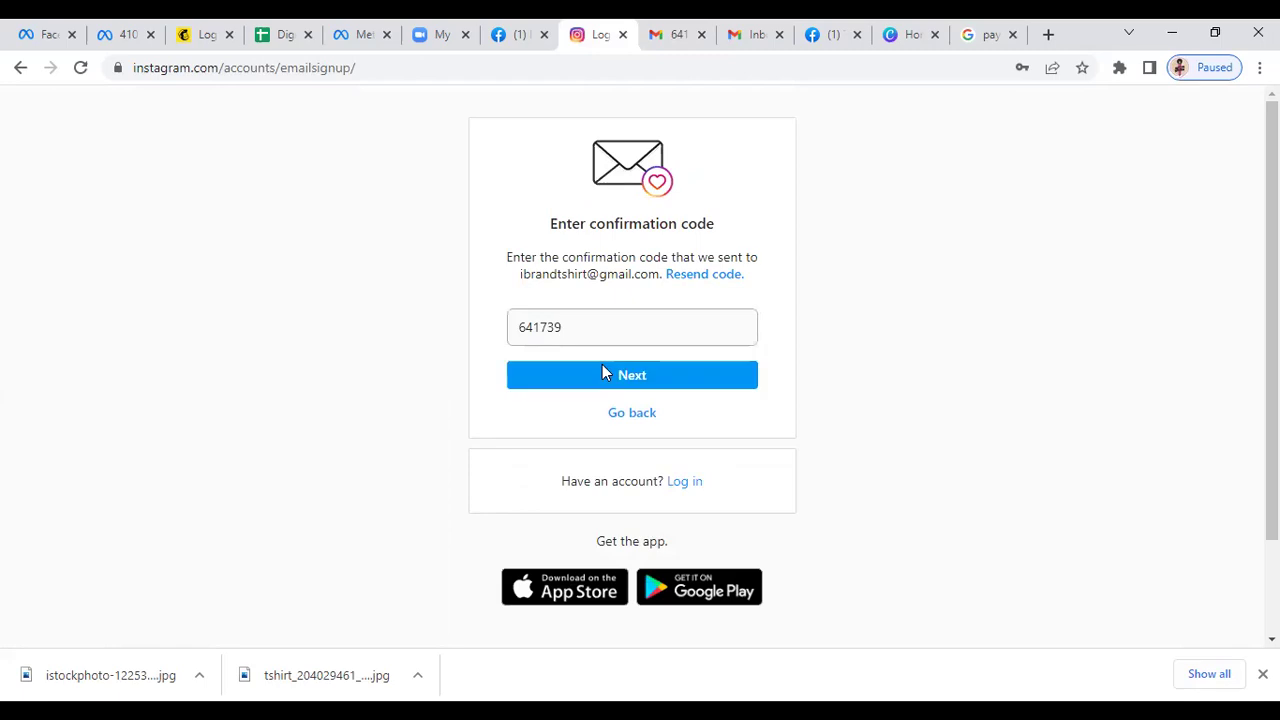
left_click(602, 372)
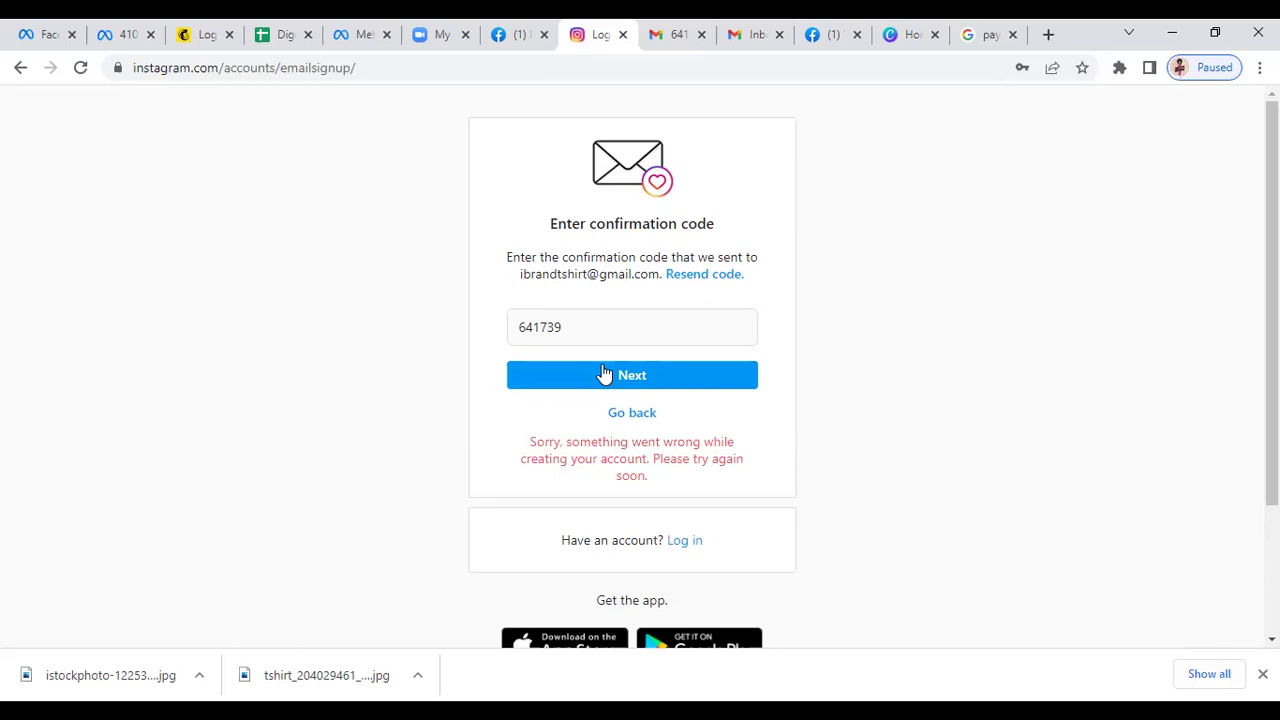
Resubmit the confirmation code, then start a new incognito window to retry the sign-up.
left_click(617, 375)
key("alt+f")
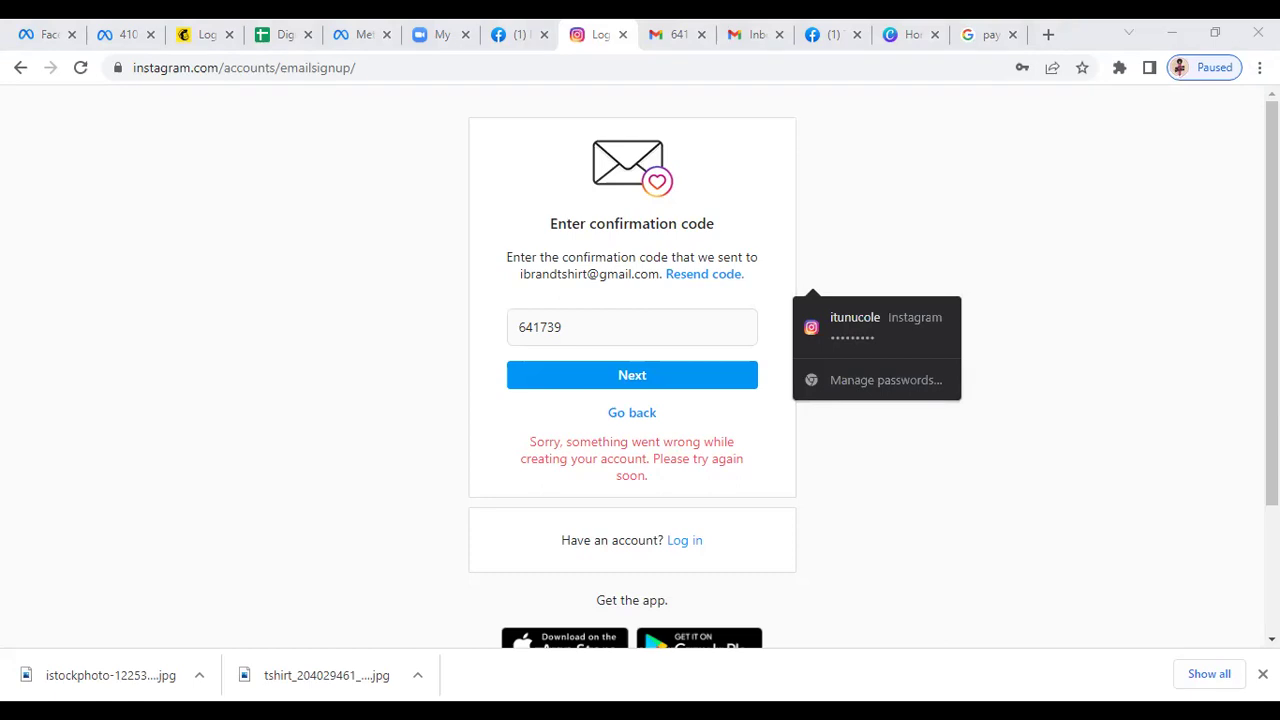
key("Escape")
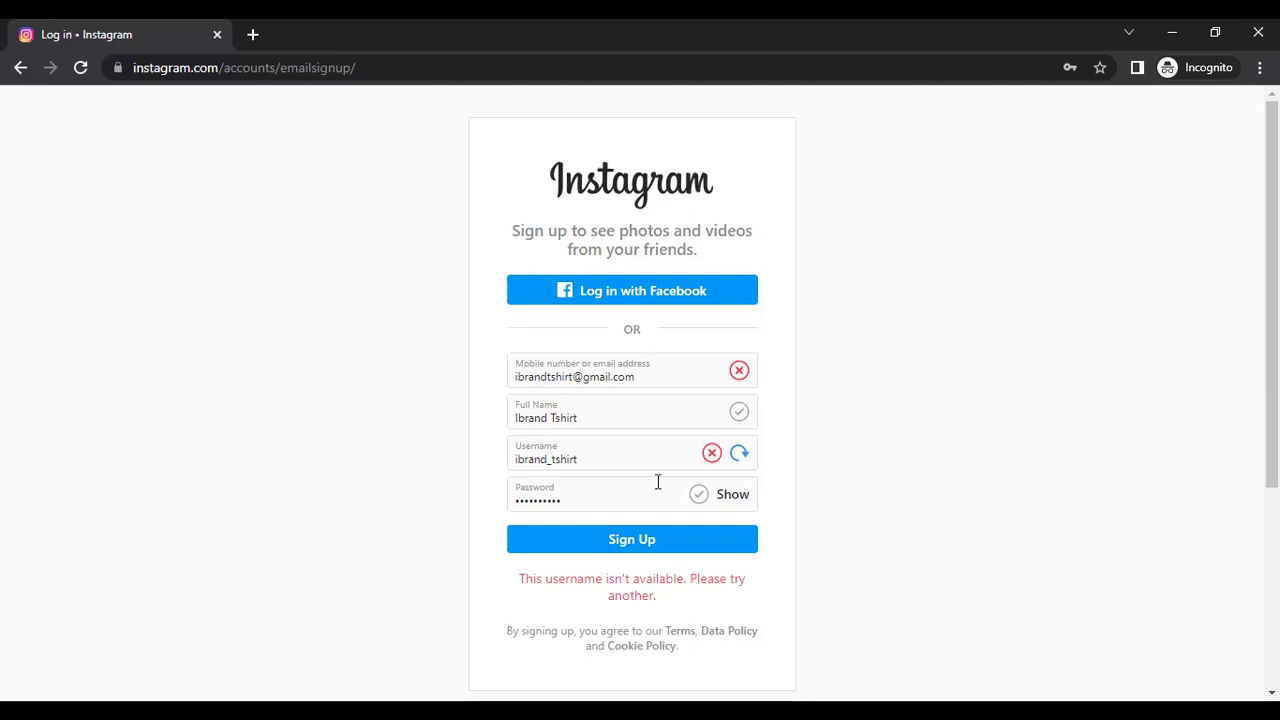
Go to Instagram's login page through the Log in link below the sign-up form.
scroll(769, 443, "down", 3)
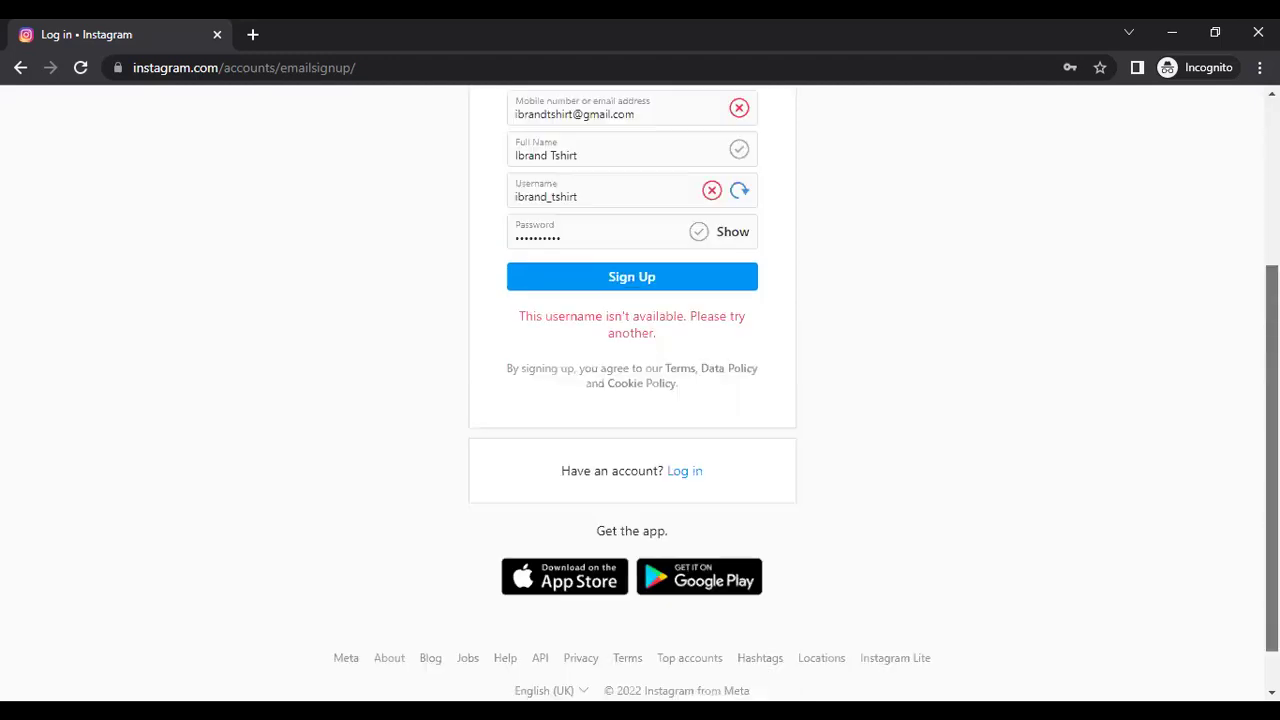
left_click(683, 479)
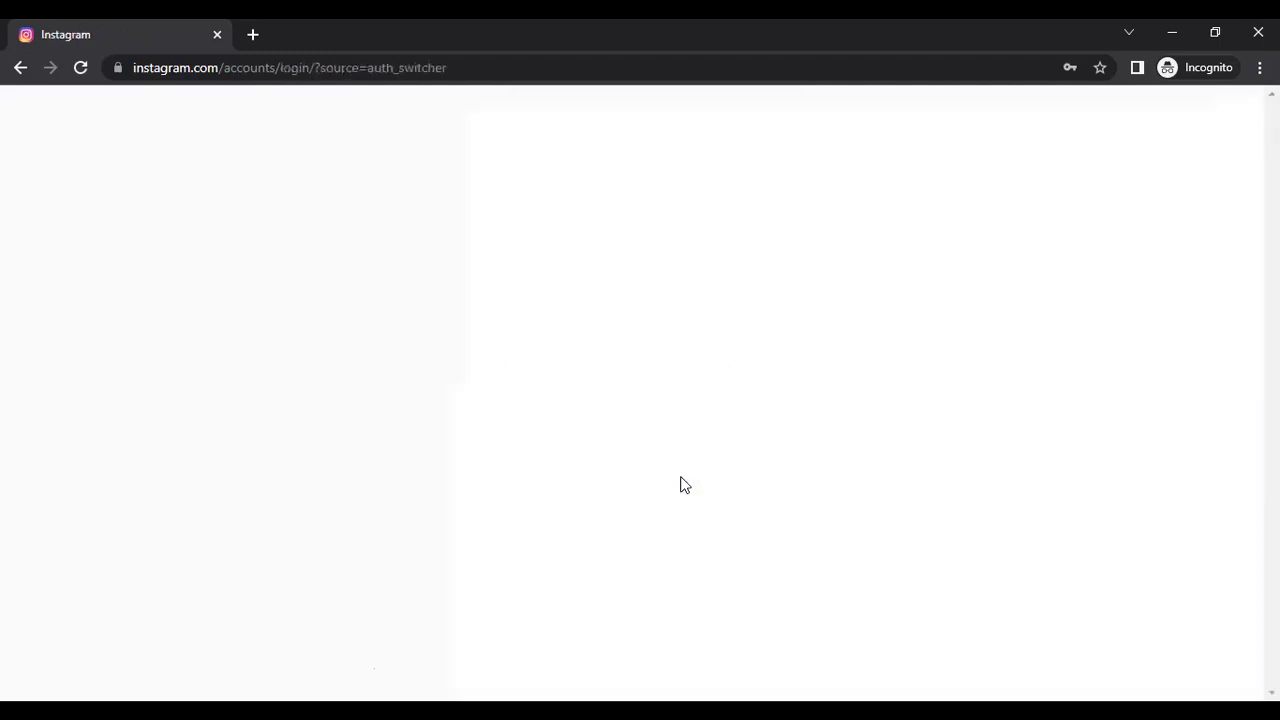
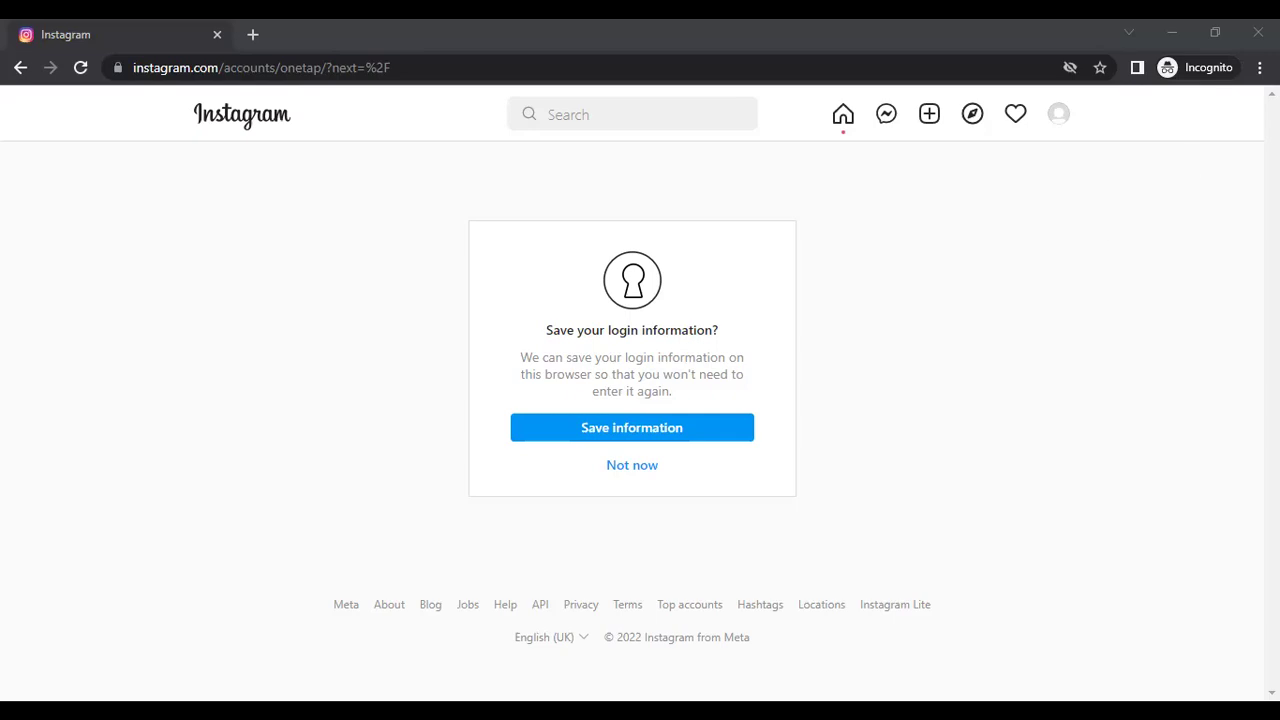
Choose 'Not now' on Instagram's save-login prompt to reach the home feed.
key("alt+f")
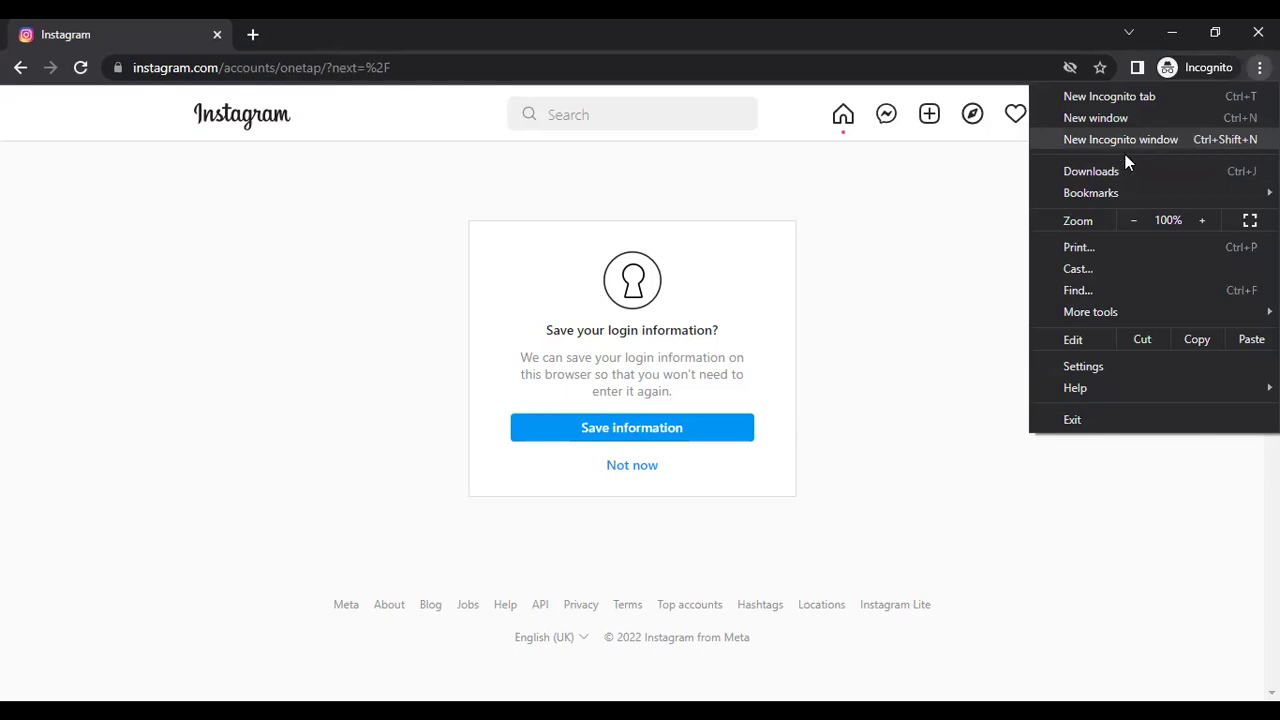
left_click(1259, 67)
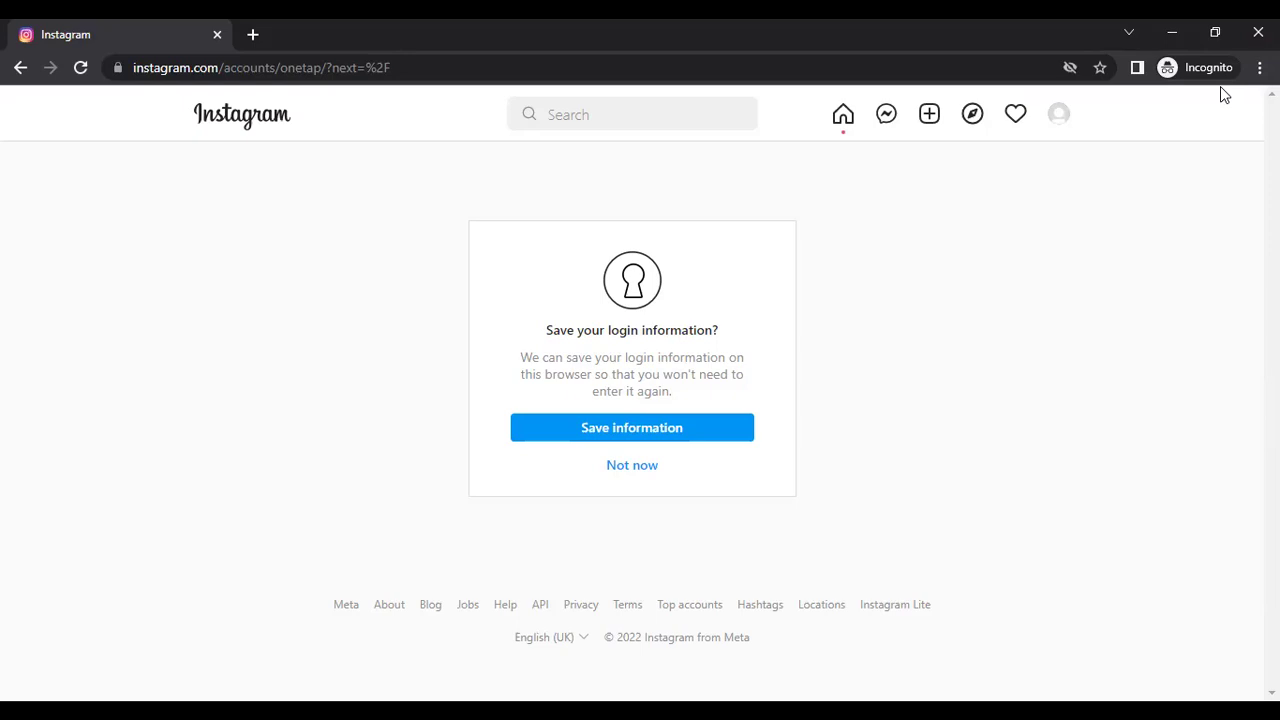
left_click(1060, 118)
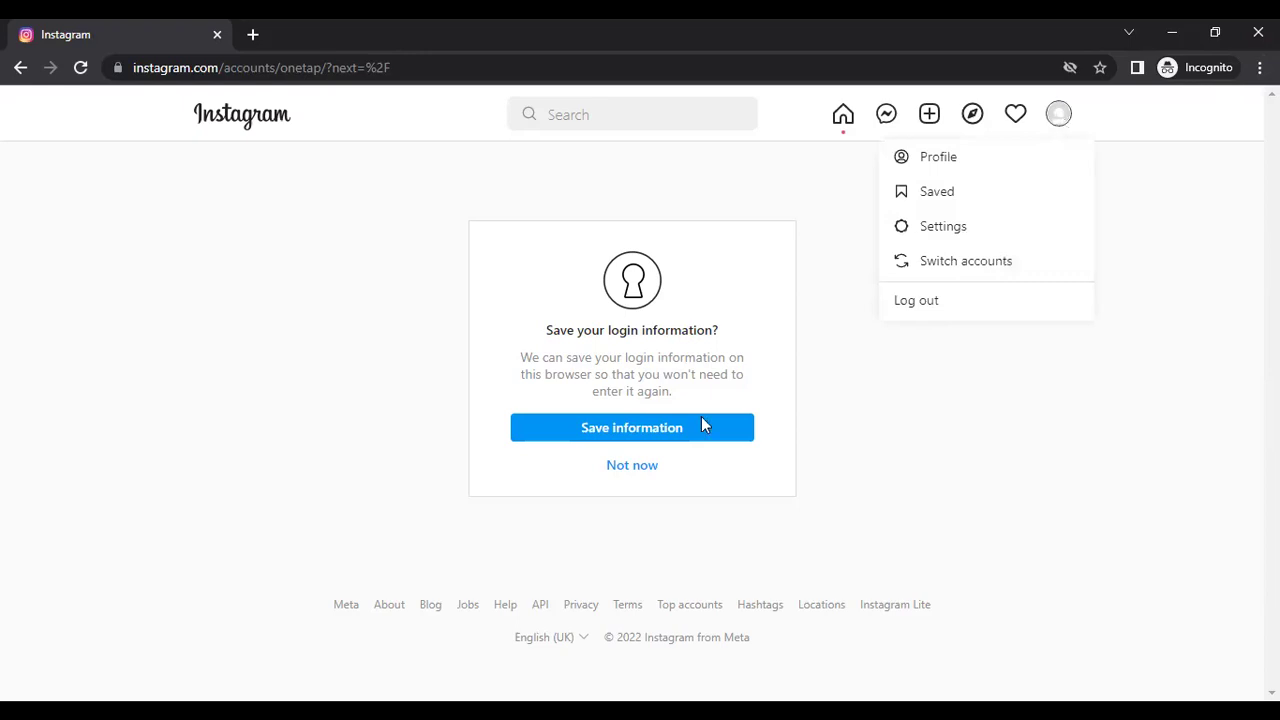
left_click(622, 470)
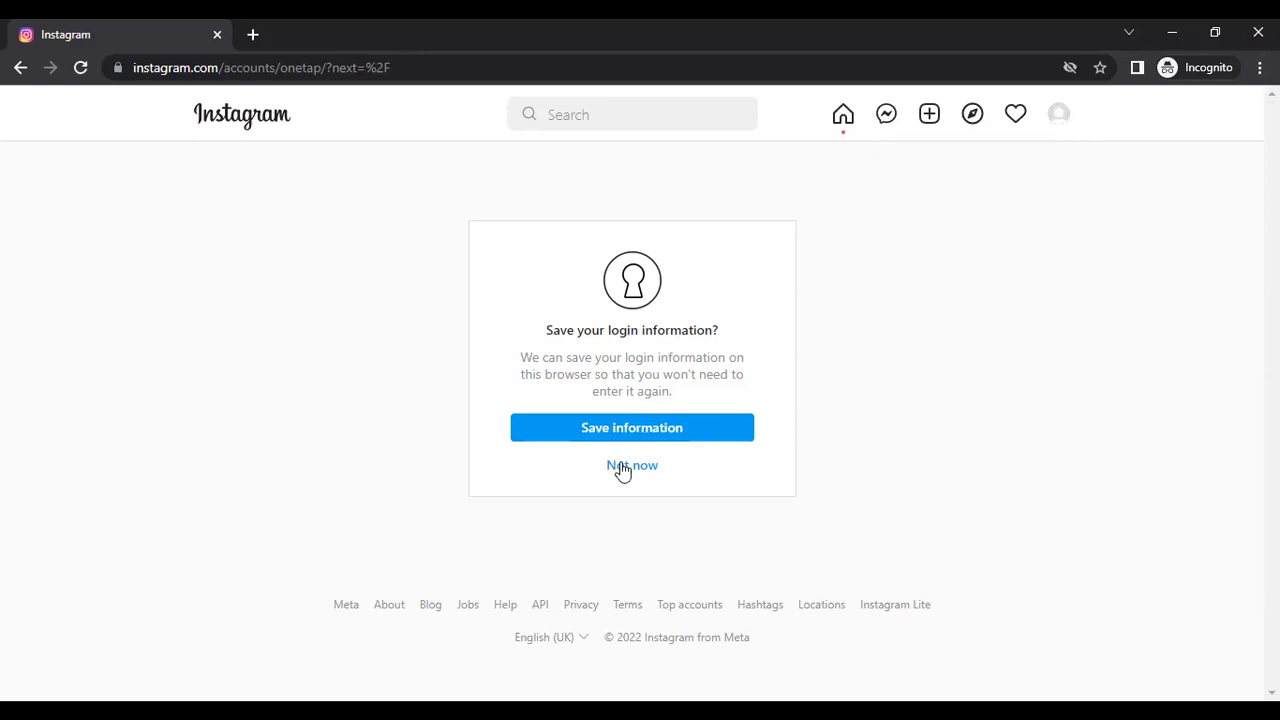
left_click(622, 470)
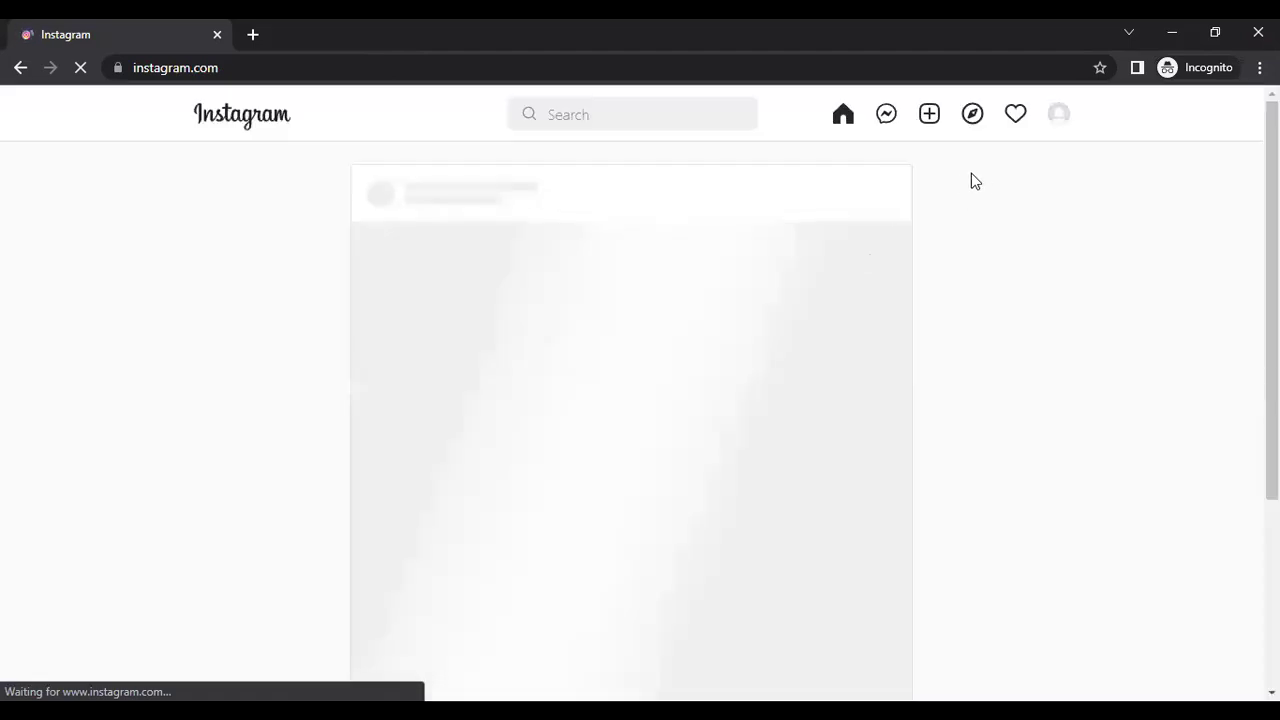
Open the ibrand_tshirt Edit Profile page and bring up the file picker for a new profile photo.
left_click(1058, 122)
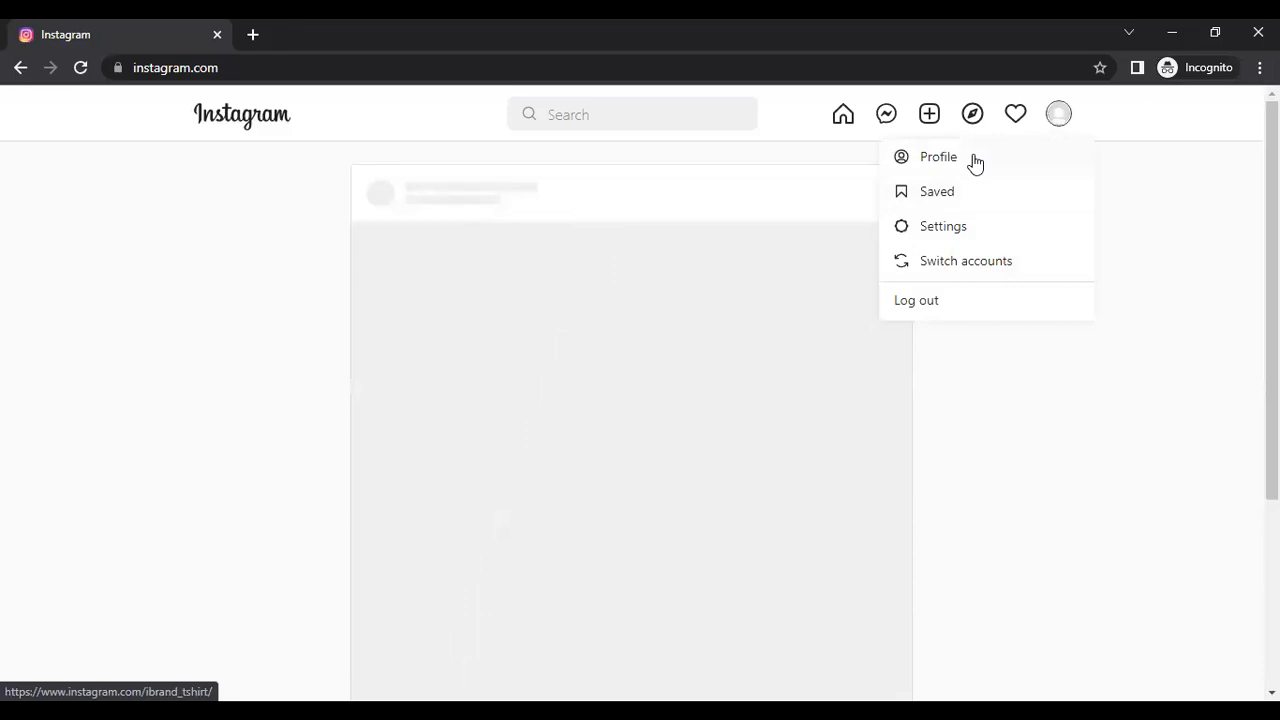
left_click(975, 163)
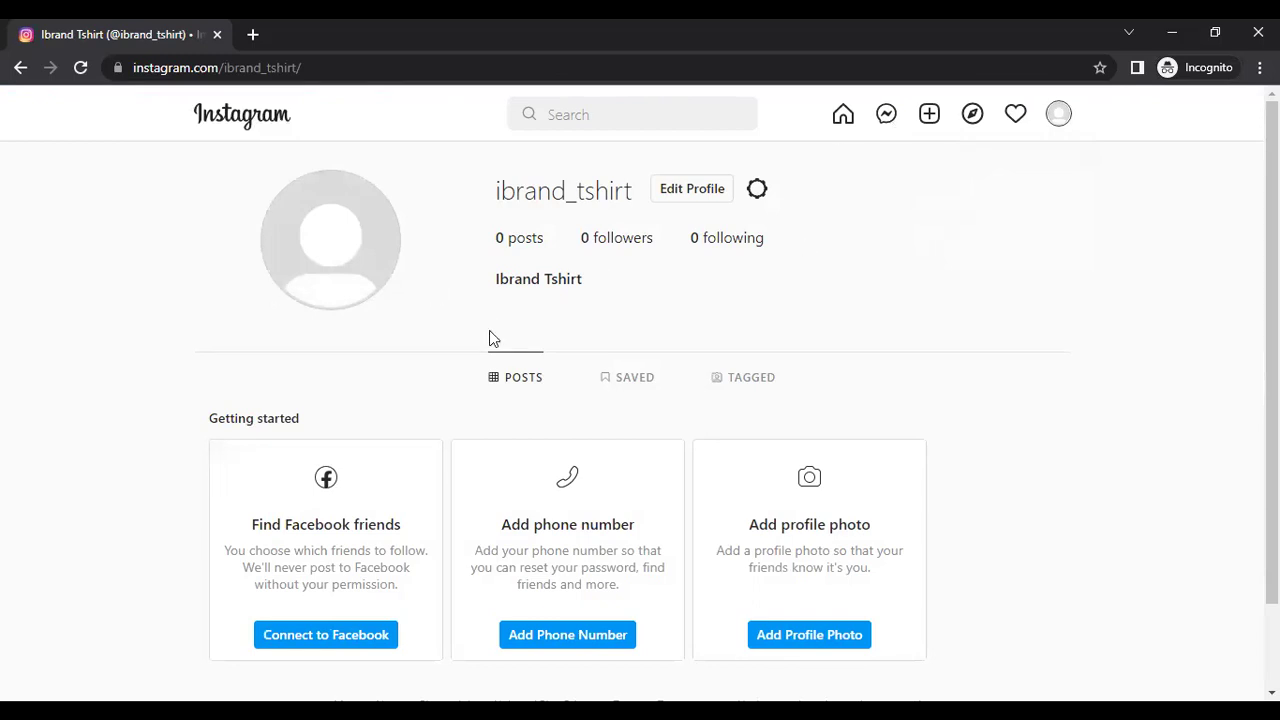
left_click(692, 189)
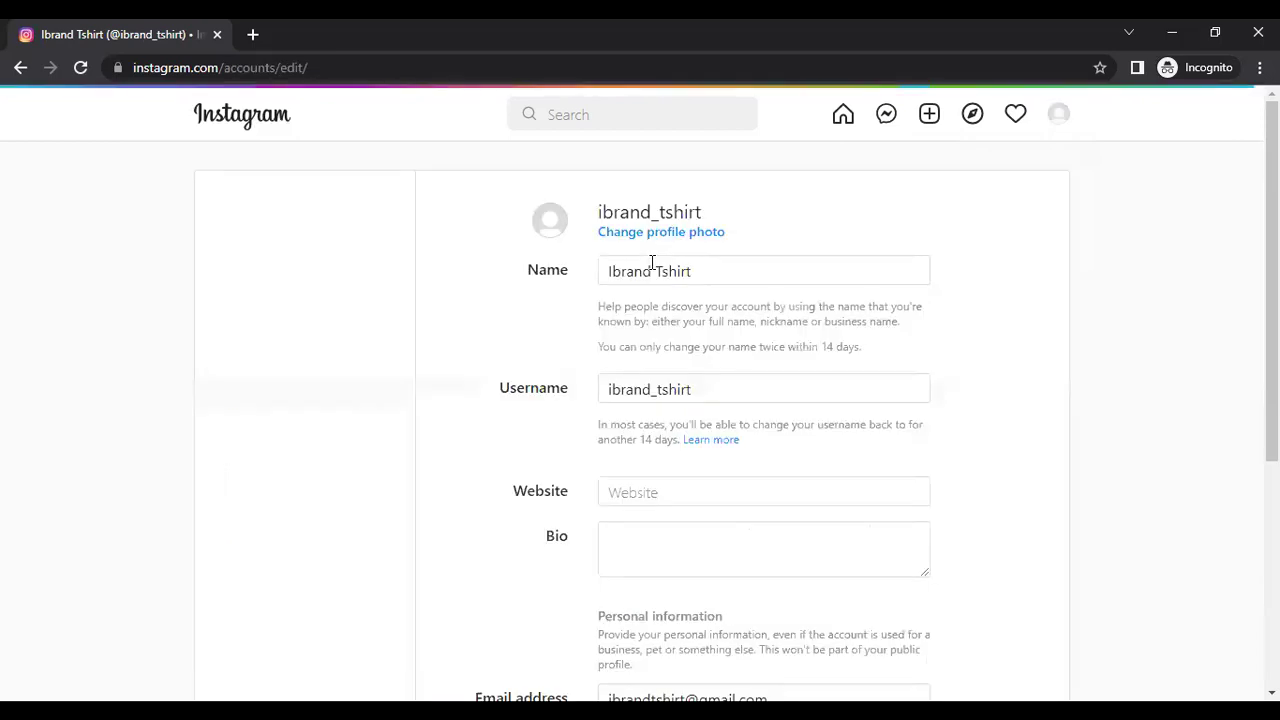
left_click(549, 243)
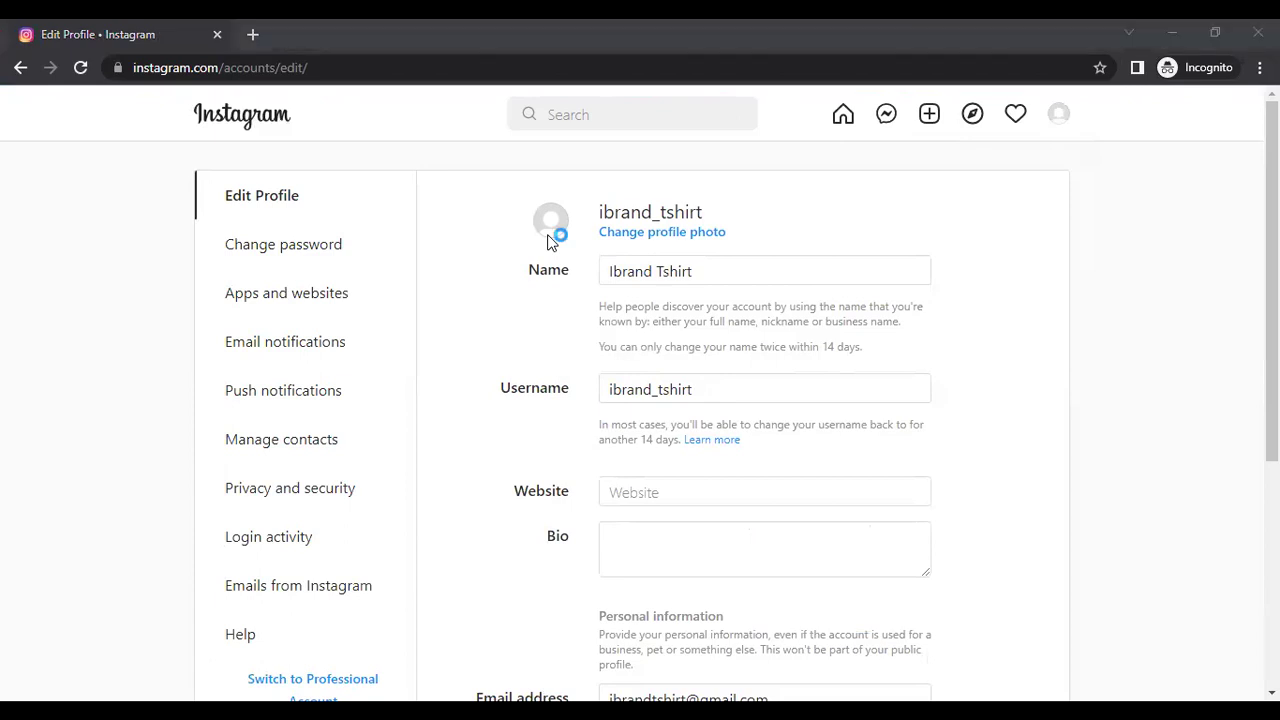
left_click(648, 230)
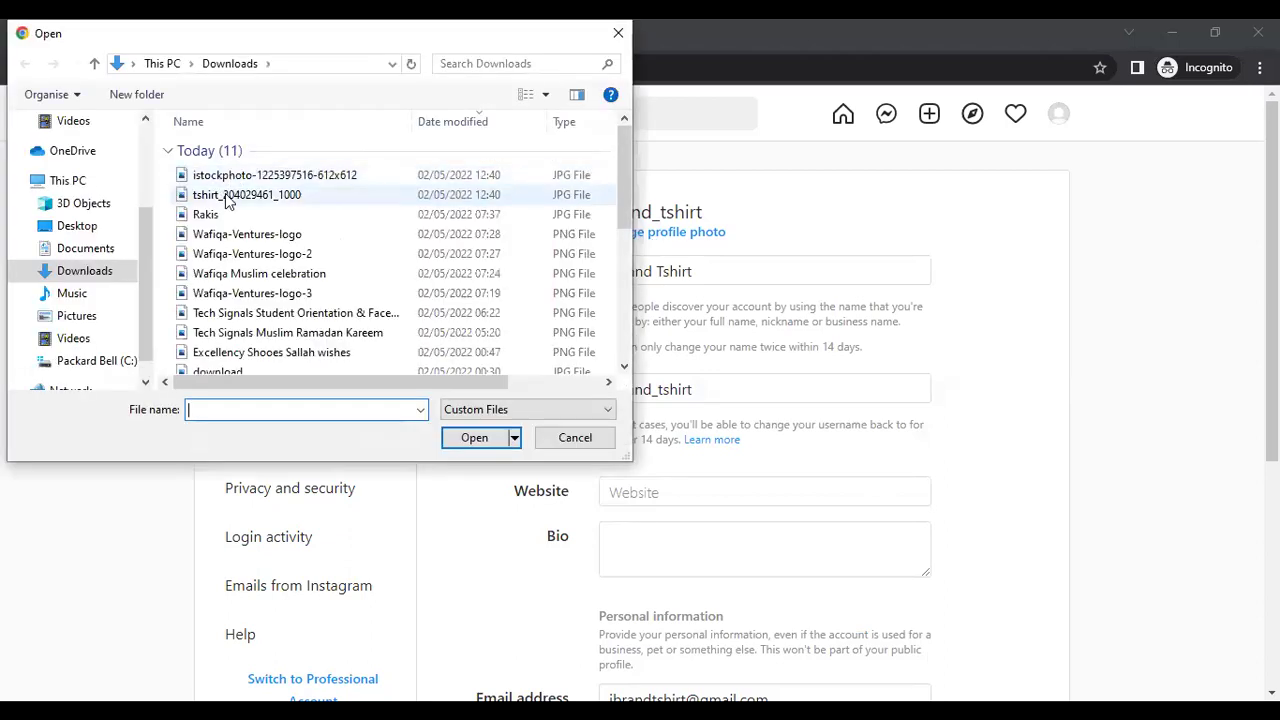
Set tshirt_204029461_1000 as the ibrand_tshirt profile photo and return to the profile page.
left_click(228, 197)
left_click(462, 440)
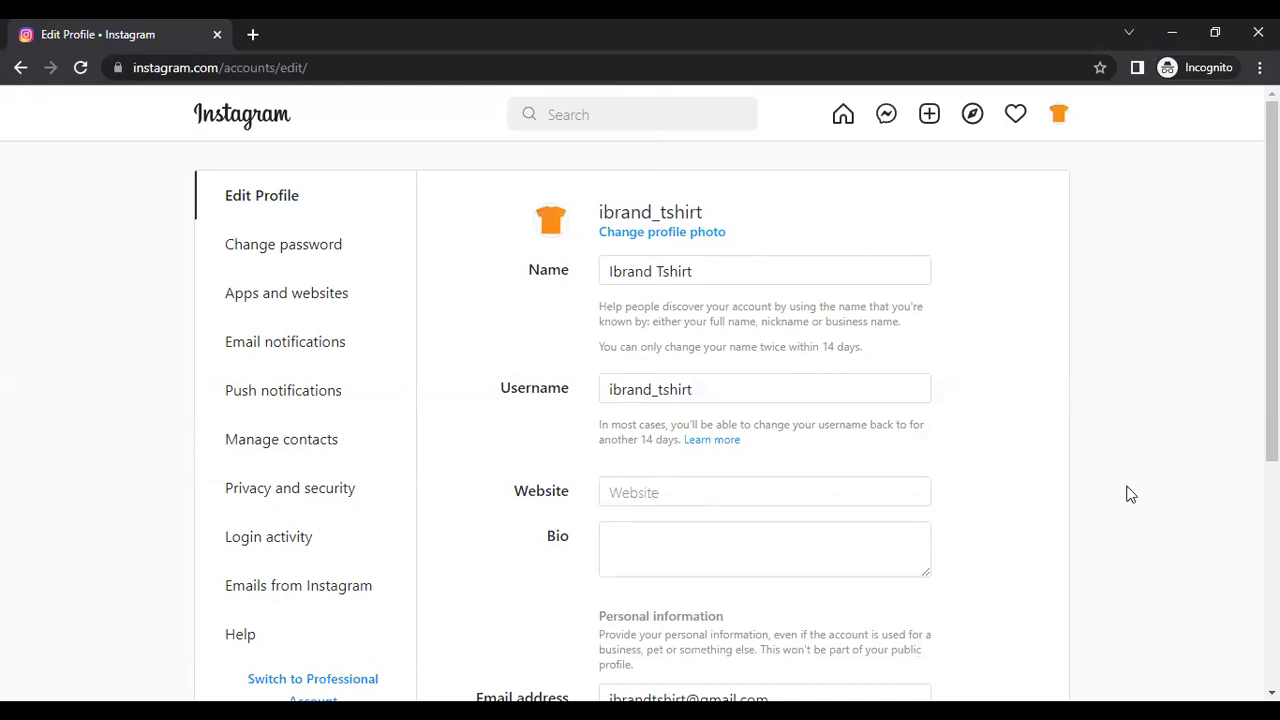
scroll(1271, 300, "down", 2)
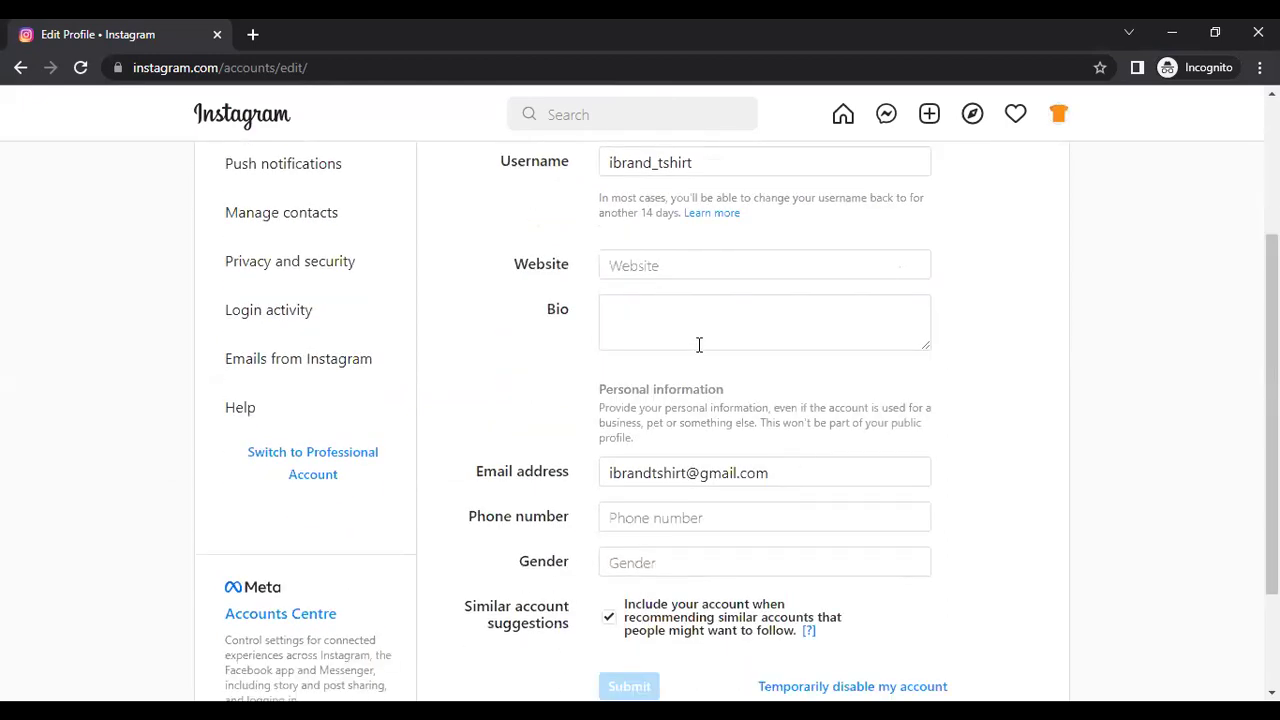
left_click(1059, 115)
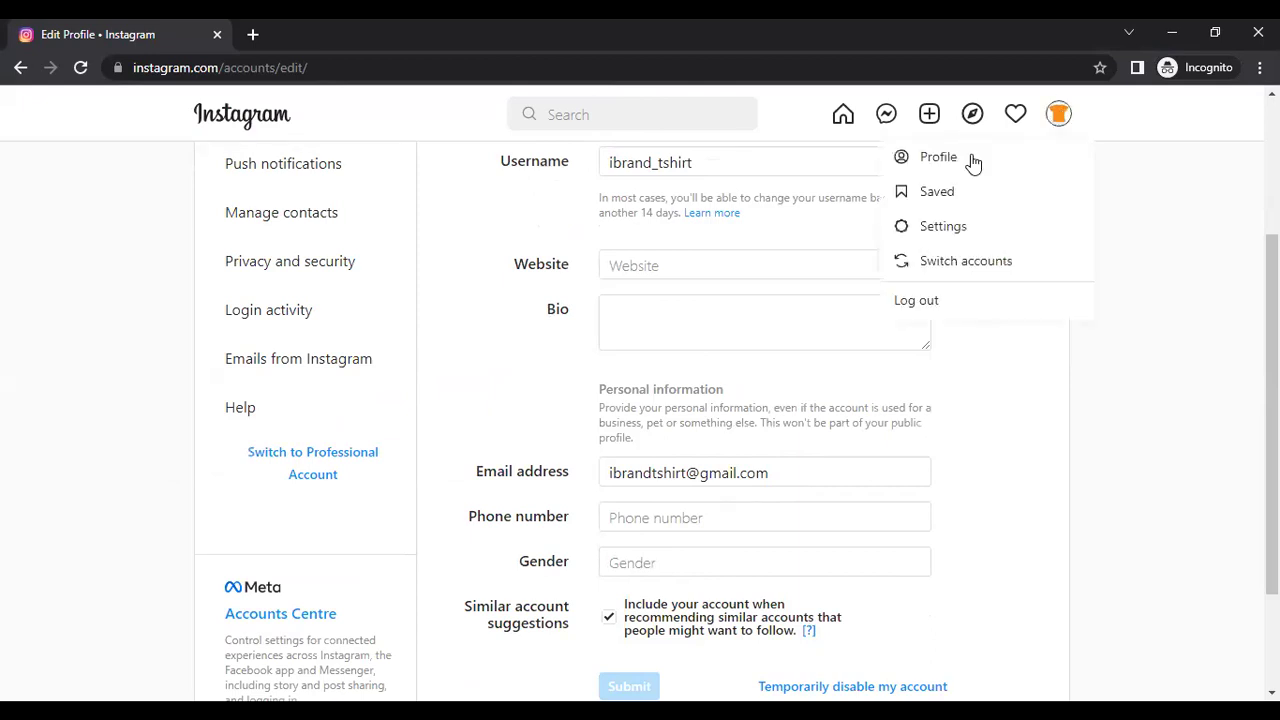
left_click(971, 160)
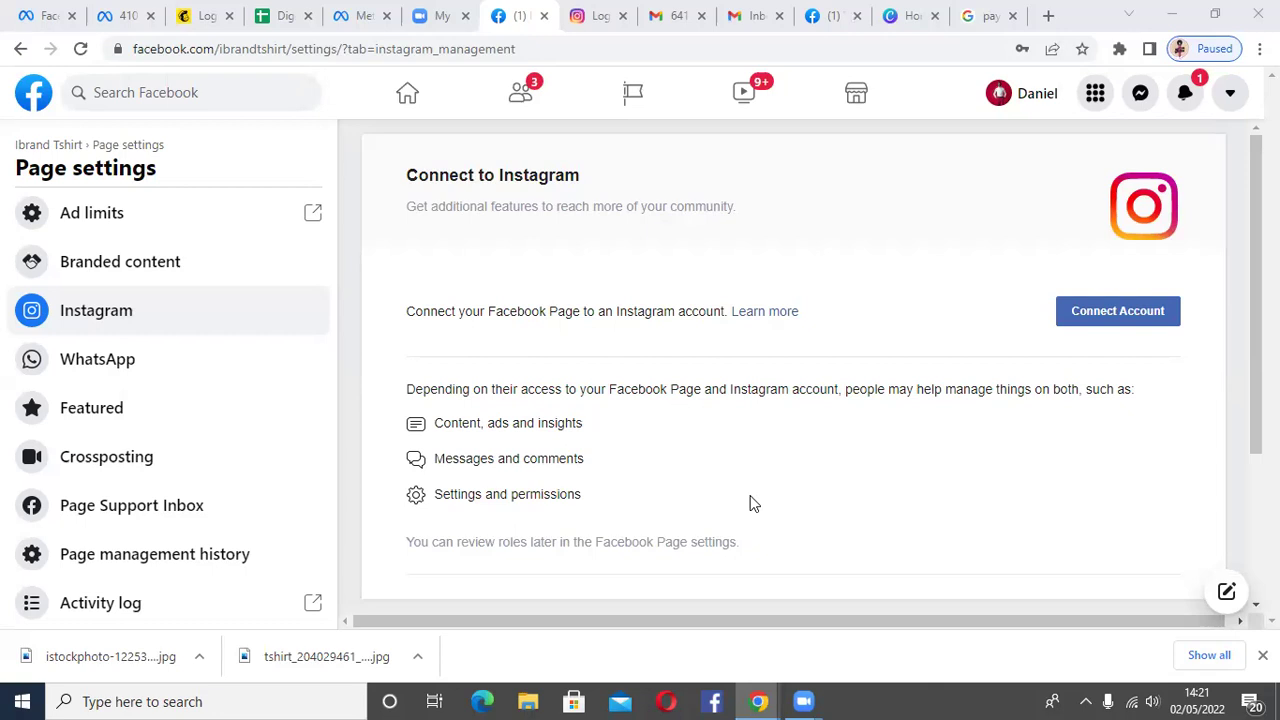
Close the separate Instagram window and choose Connect Account in the Page's Instagram settings.
left_click(674, 309)
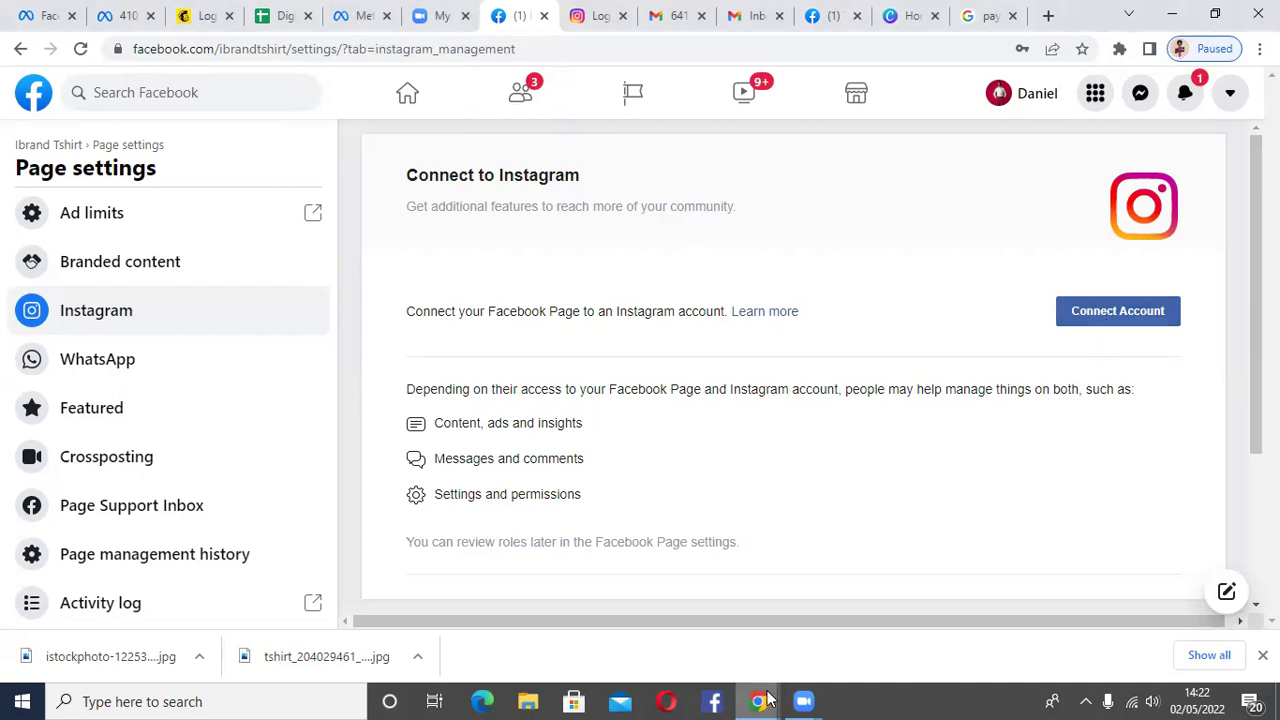
mouse_move(768, 697)
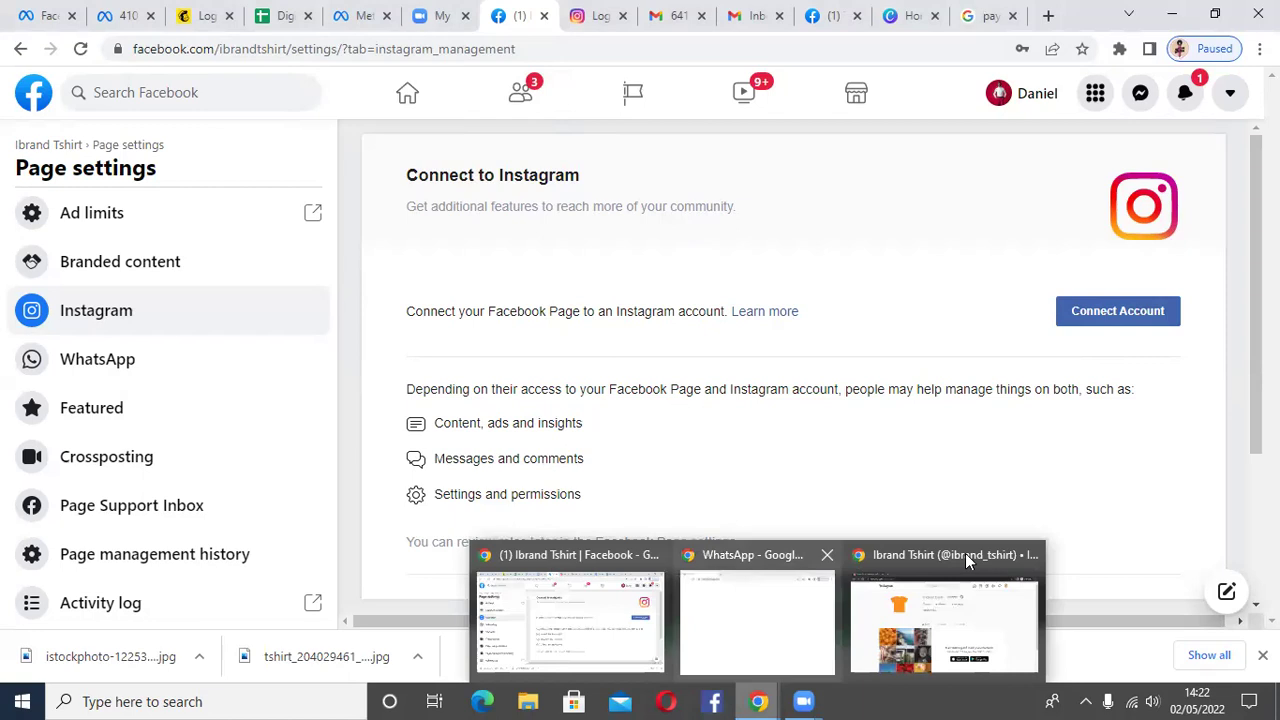
left_click(1040, 549)
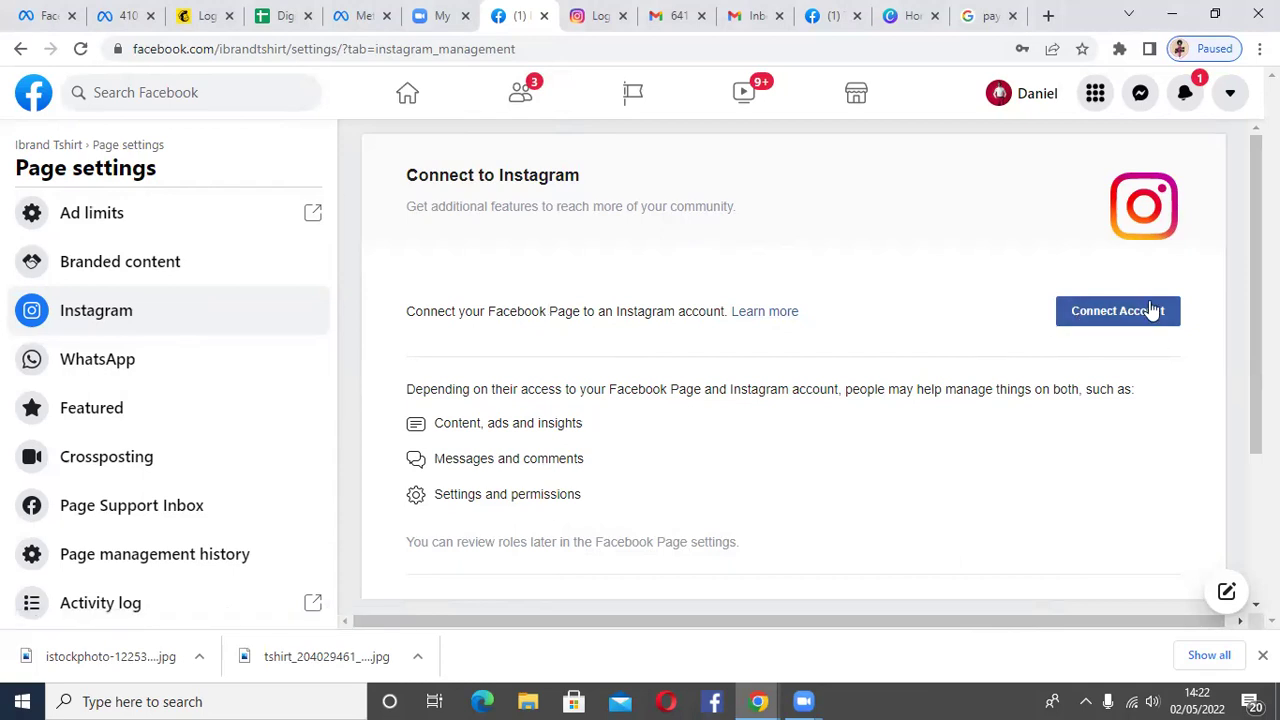
left_click(1116, 322)
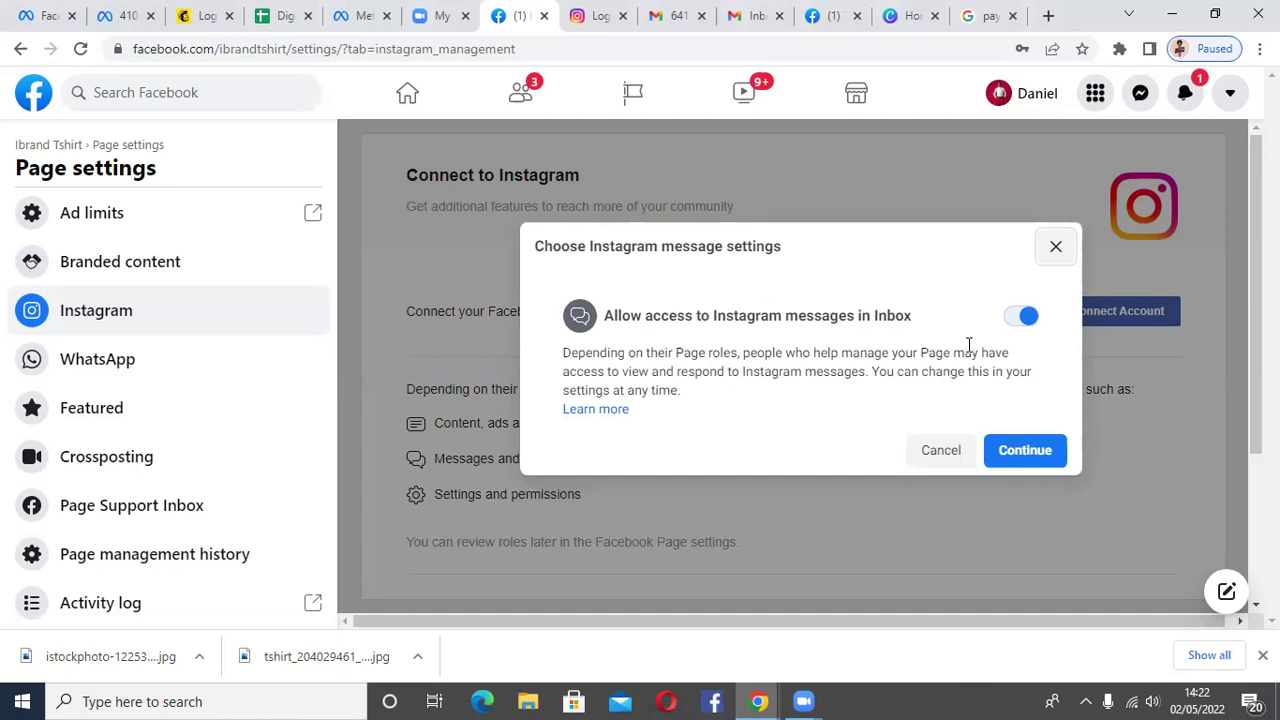
Keep Instagram message access in Inbox allowed and continue until the Instagram login window appears.
left_click(1034, 455)
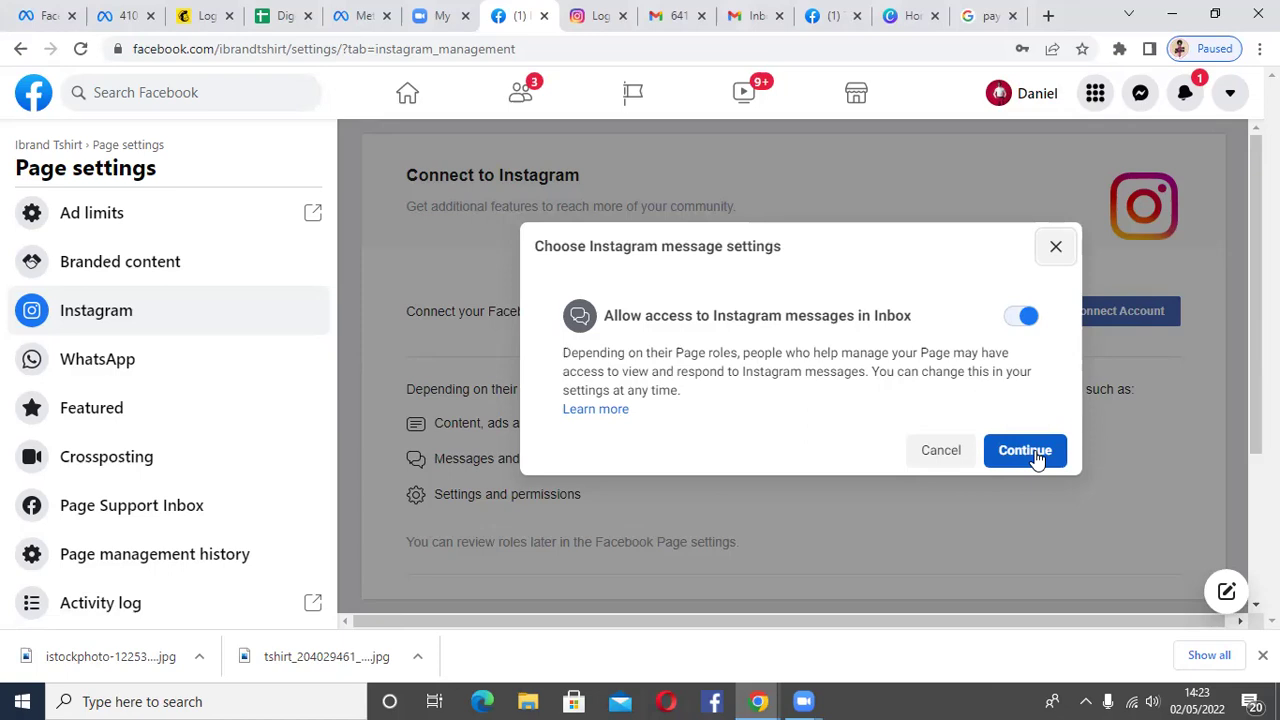
left_click(1038, 457)
left_click(1030, 456)
left_click(1026, 458)
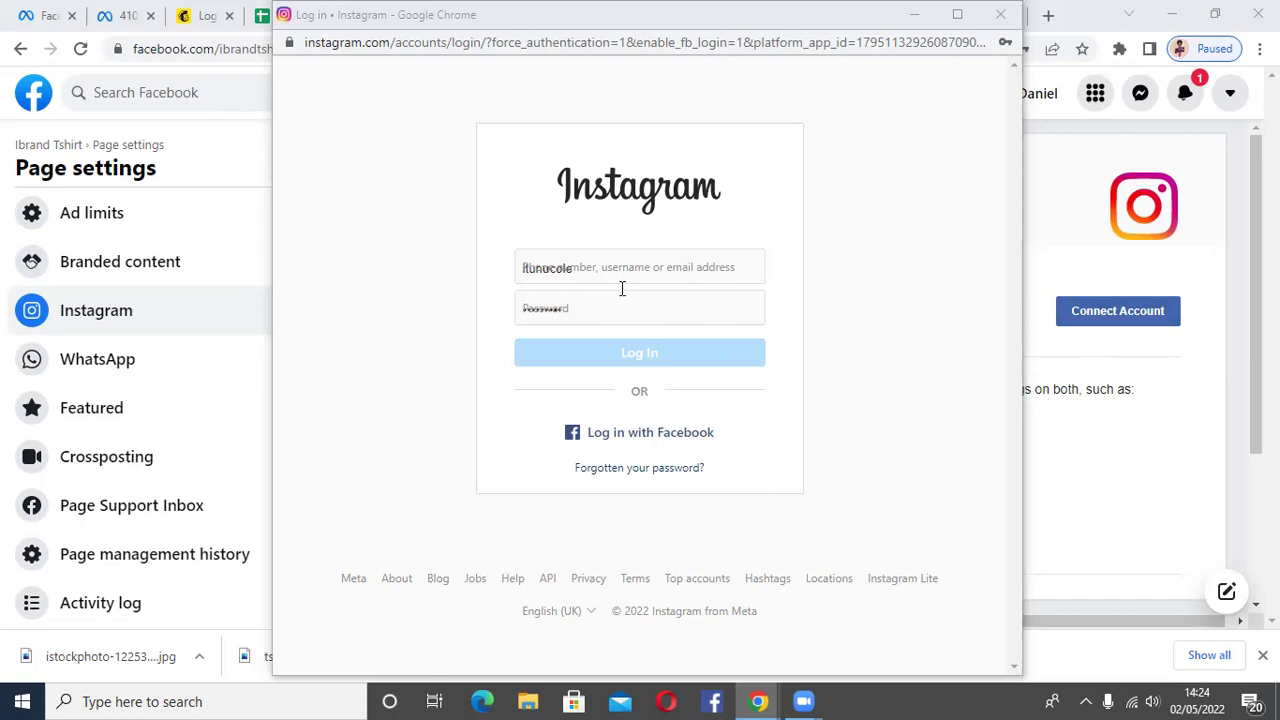
Replace the prefilled username in the Instagram login window with ibrand_tshirt.
left_click(585, 267)
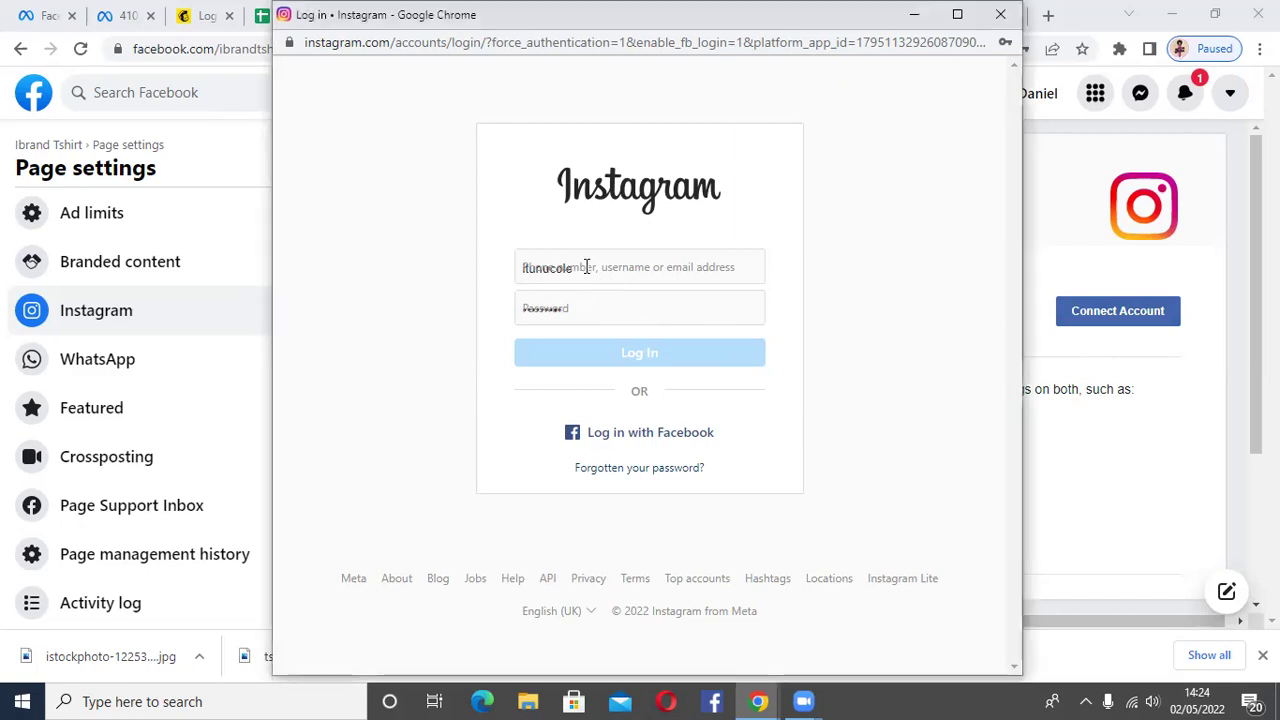
key("ctrl+a")
key("BackSpace")
type("ibrant")
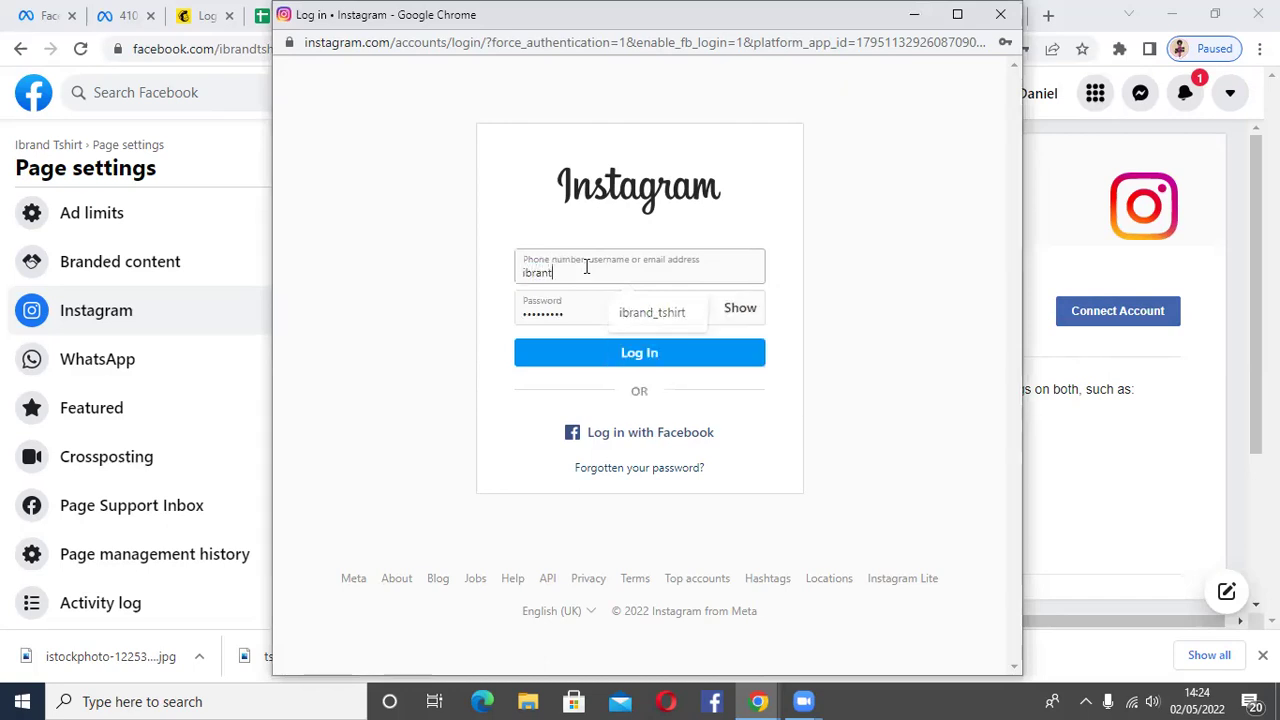
key("BackSpace")
type("d_tshirt")
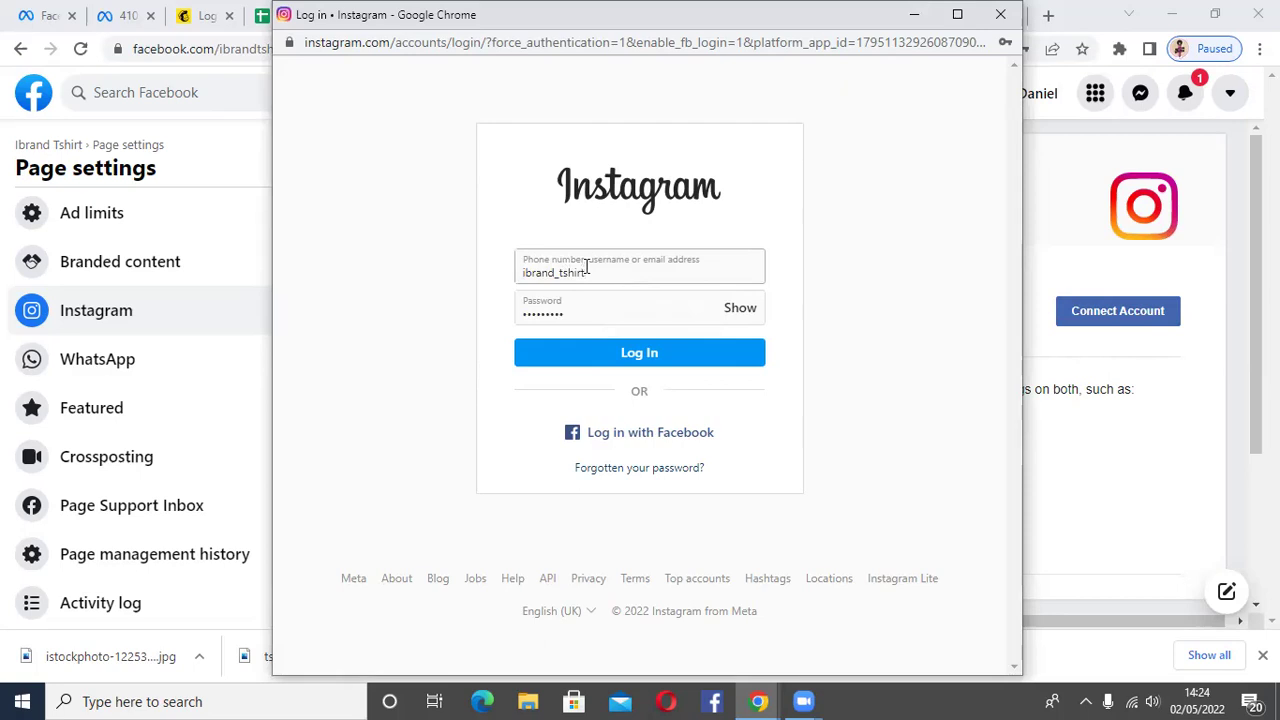
Enter the account password, attempt the login, and close the window after the connection error.
key("Tab")
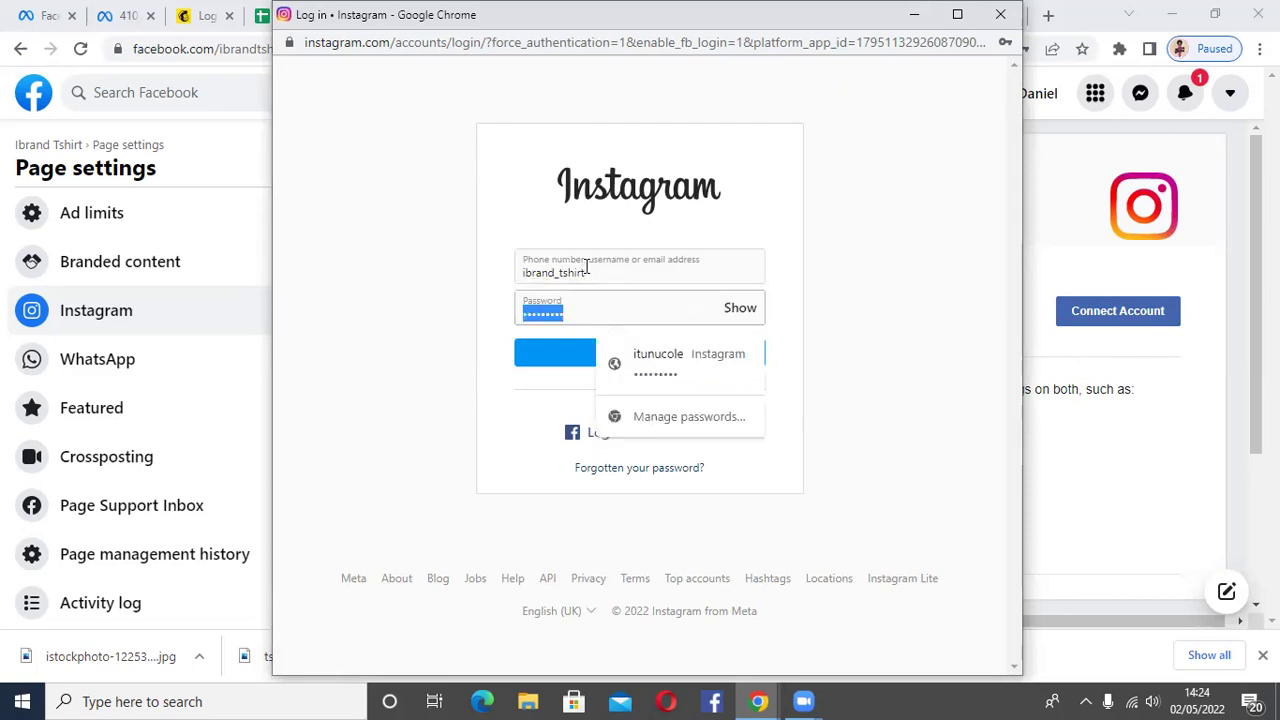
type("a•••••")
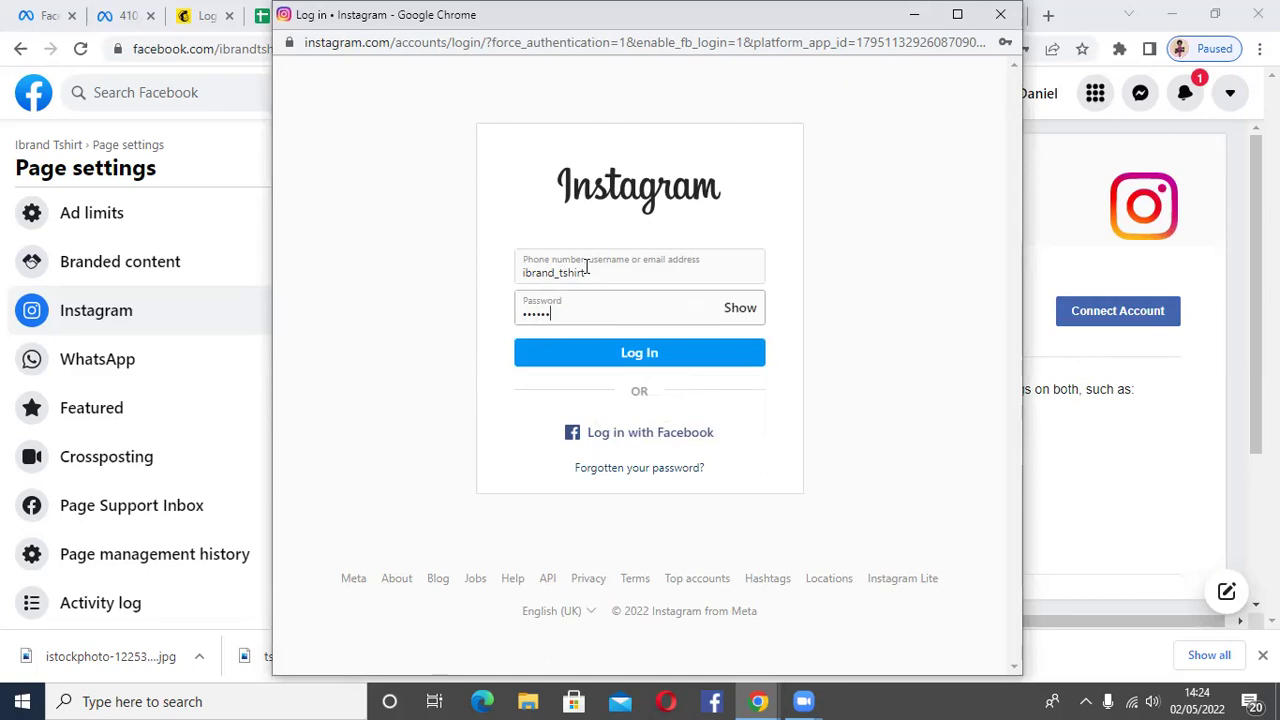
type("••••")
left_click(651, 360)
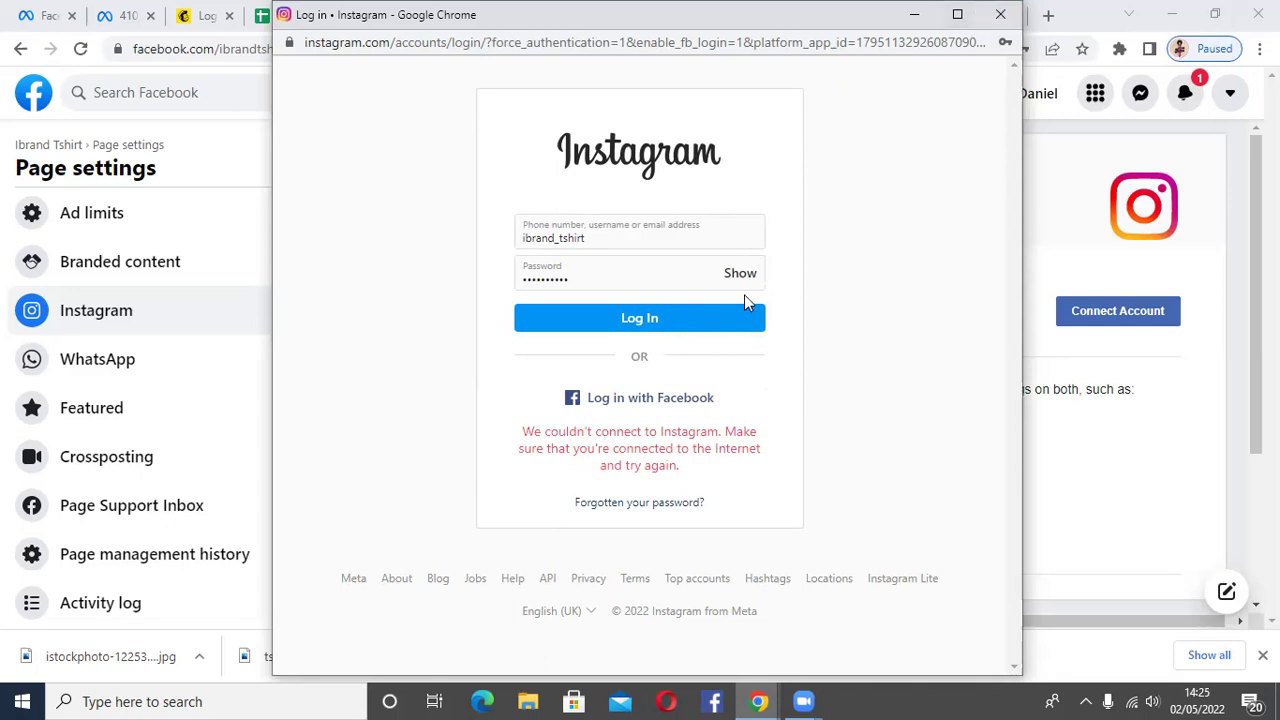
left_click(1005, 28)
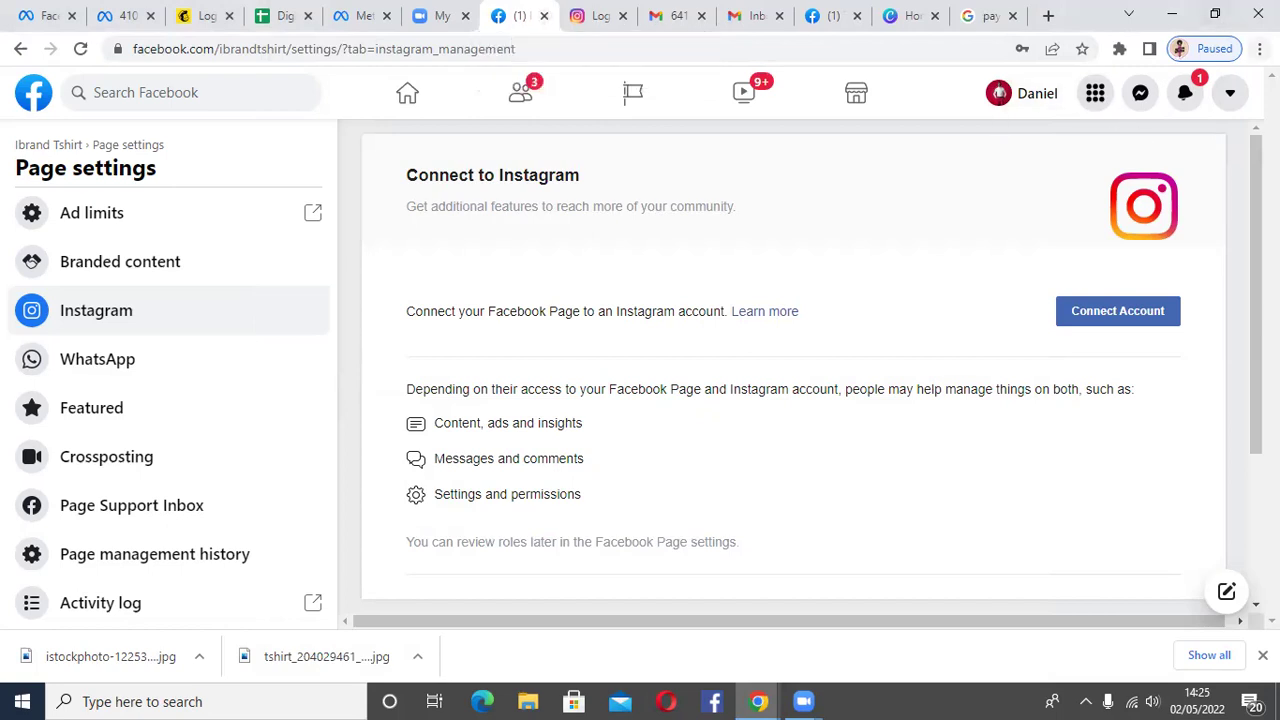
Close the Facebook Page settings tab and the Instagram confirmation-code tab.
left_click(1260, 48)
mouse_move(1100, 157)
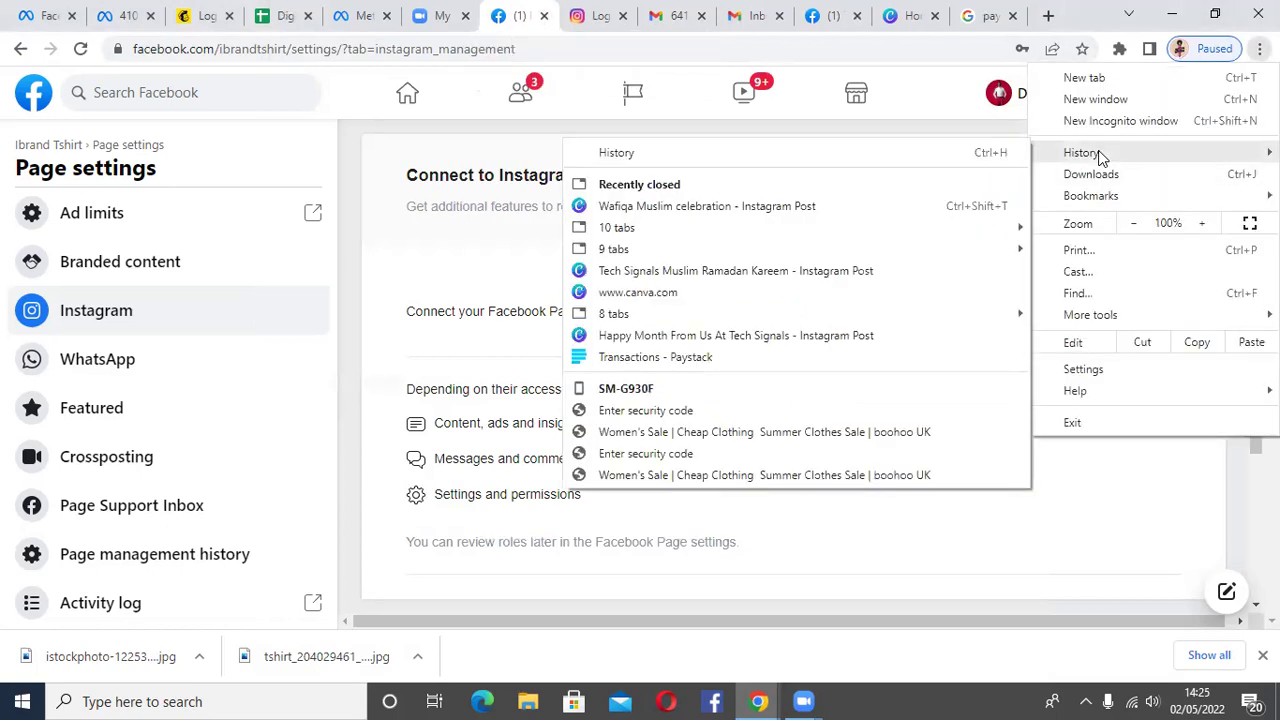
left_click(546, 20)
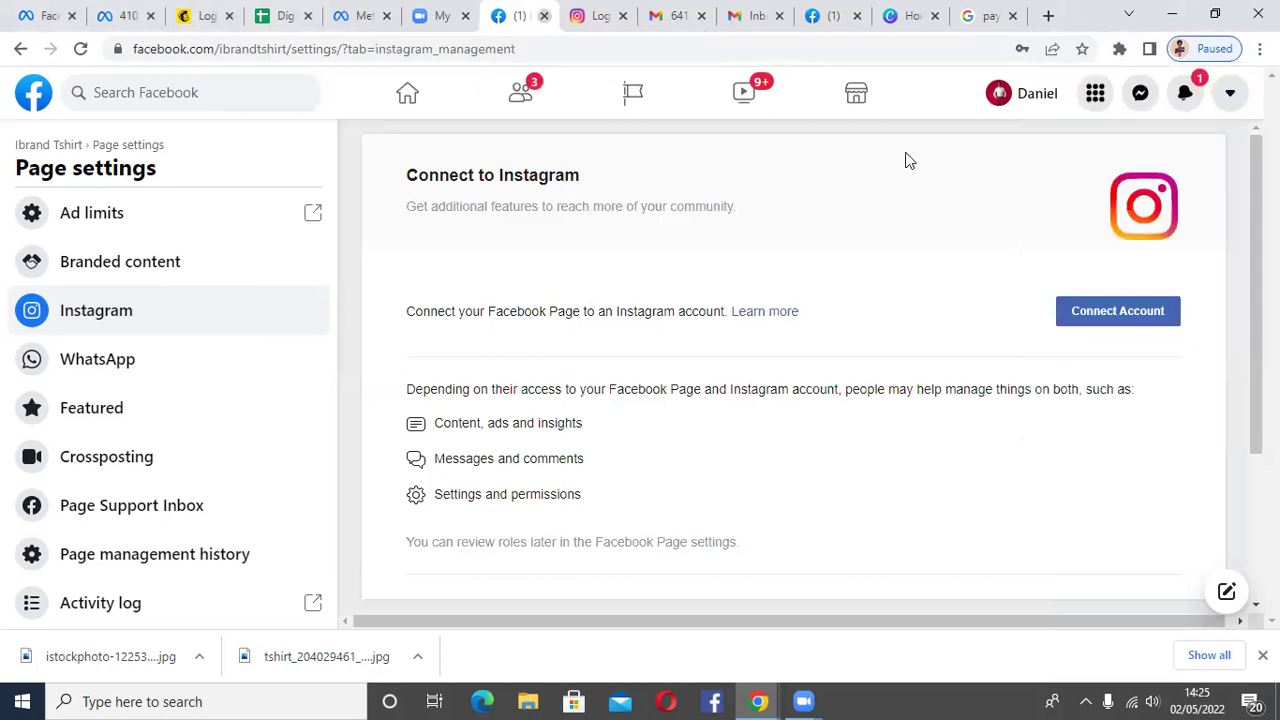
key("ctrl+w")
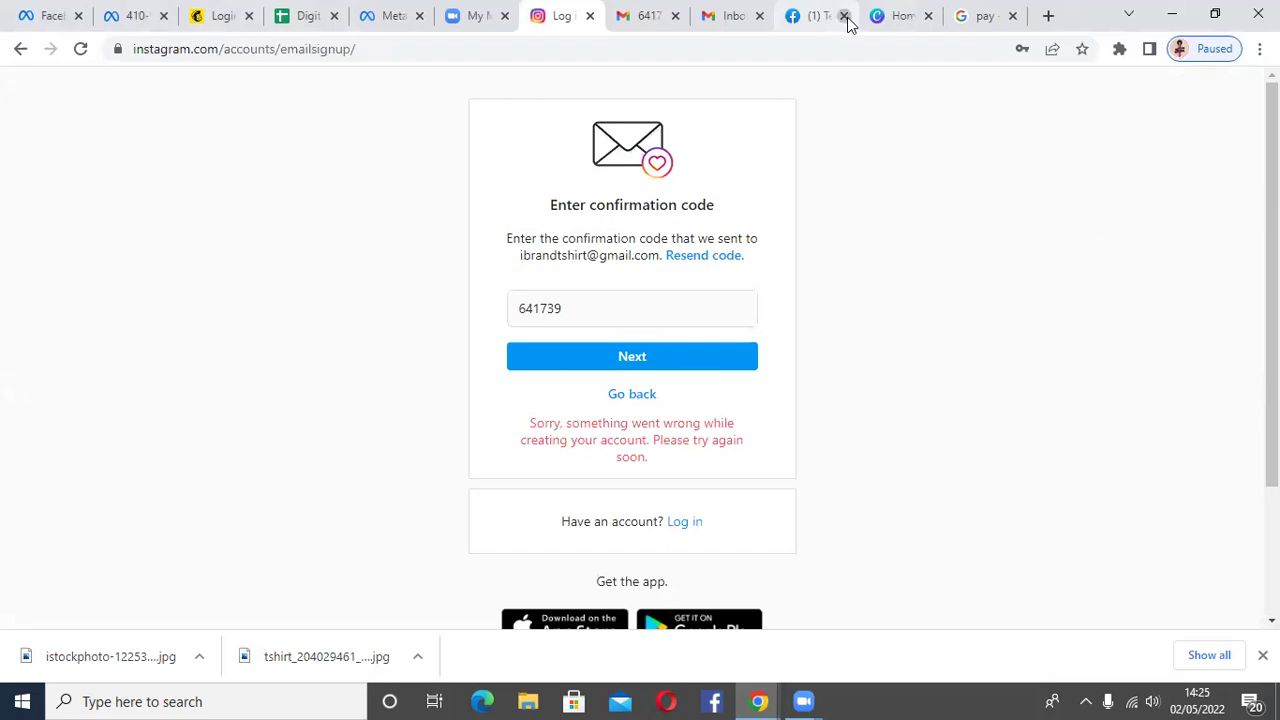
left_click(590, 16)
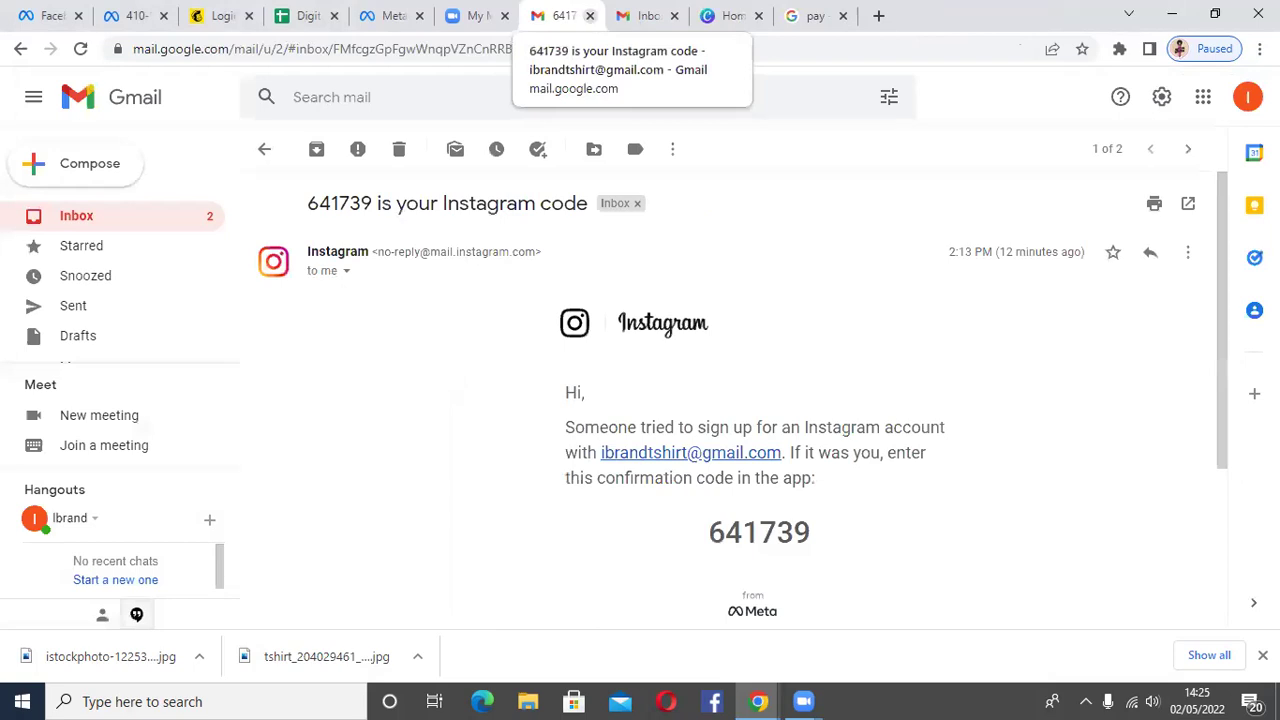
Open a new incognito Chrome window and bring it in front of Gmail.
left_click(1259, 48)
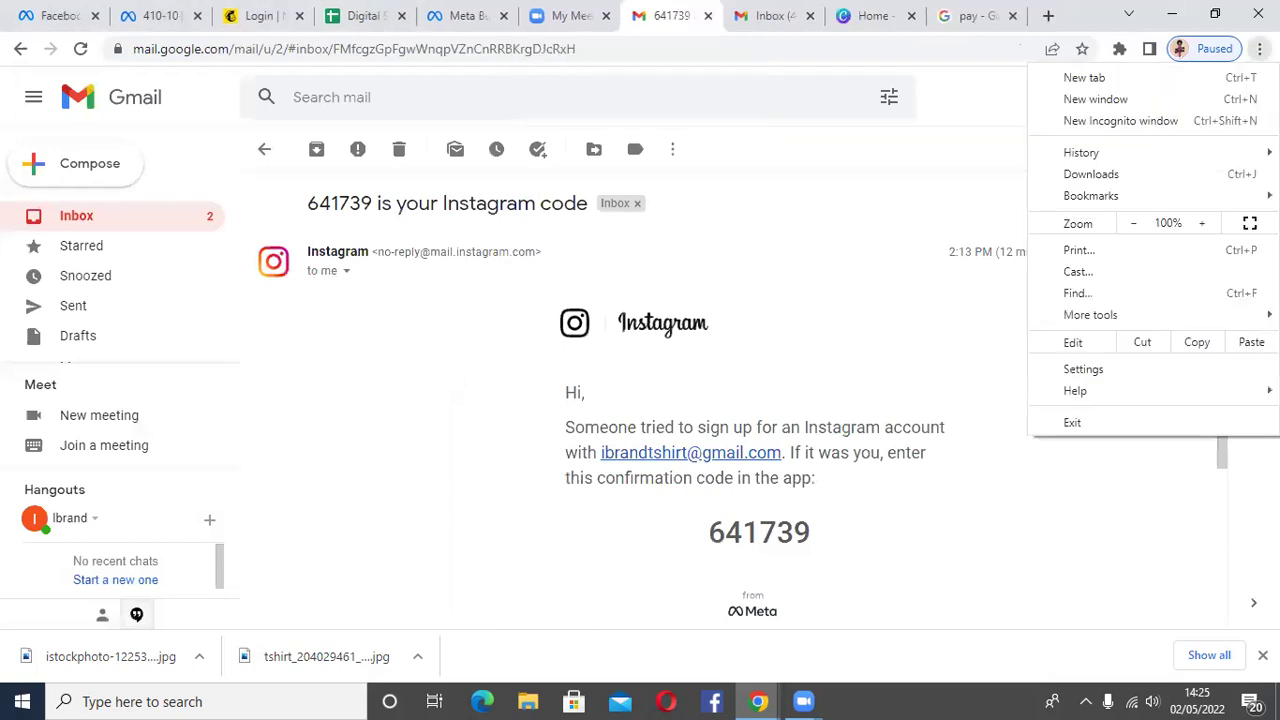
left_click(1087, 121)
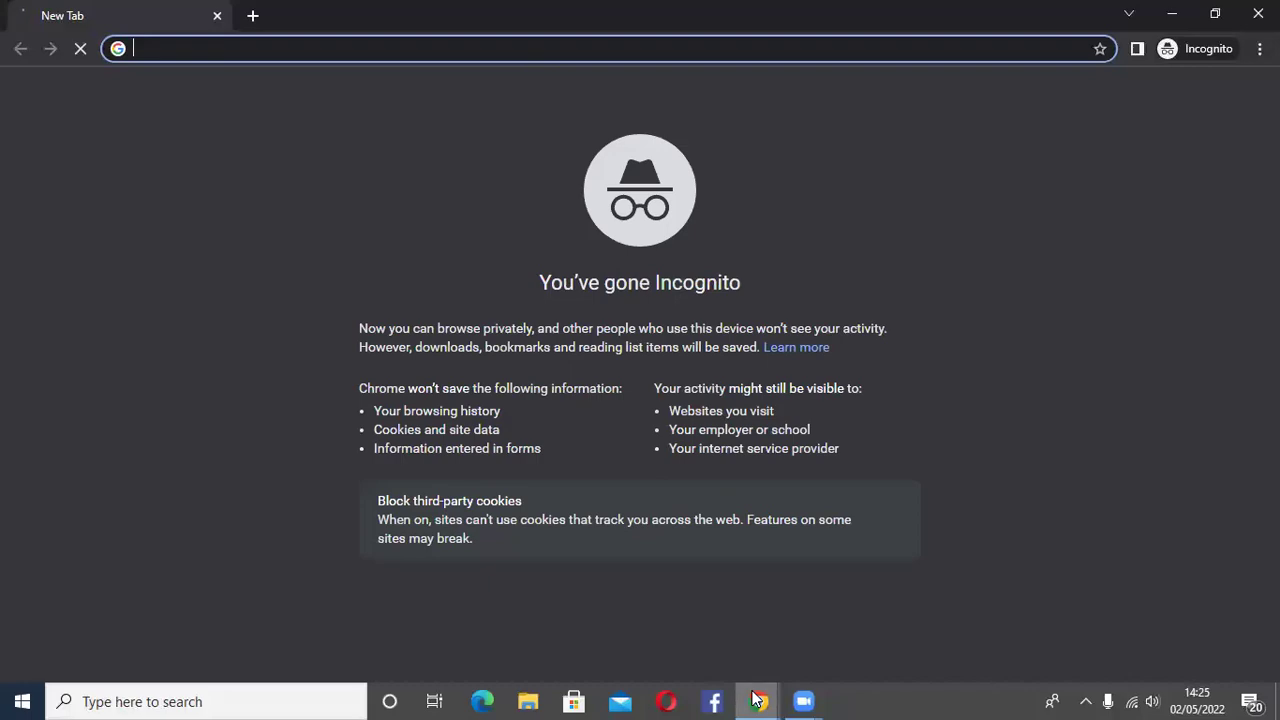
mouse_move(757, 700)
left_click(645, 608)
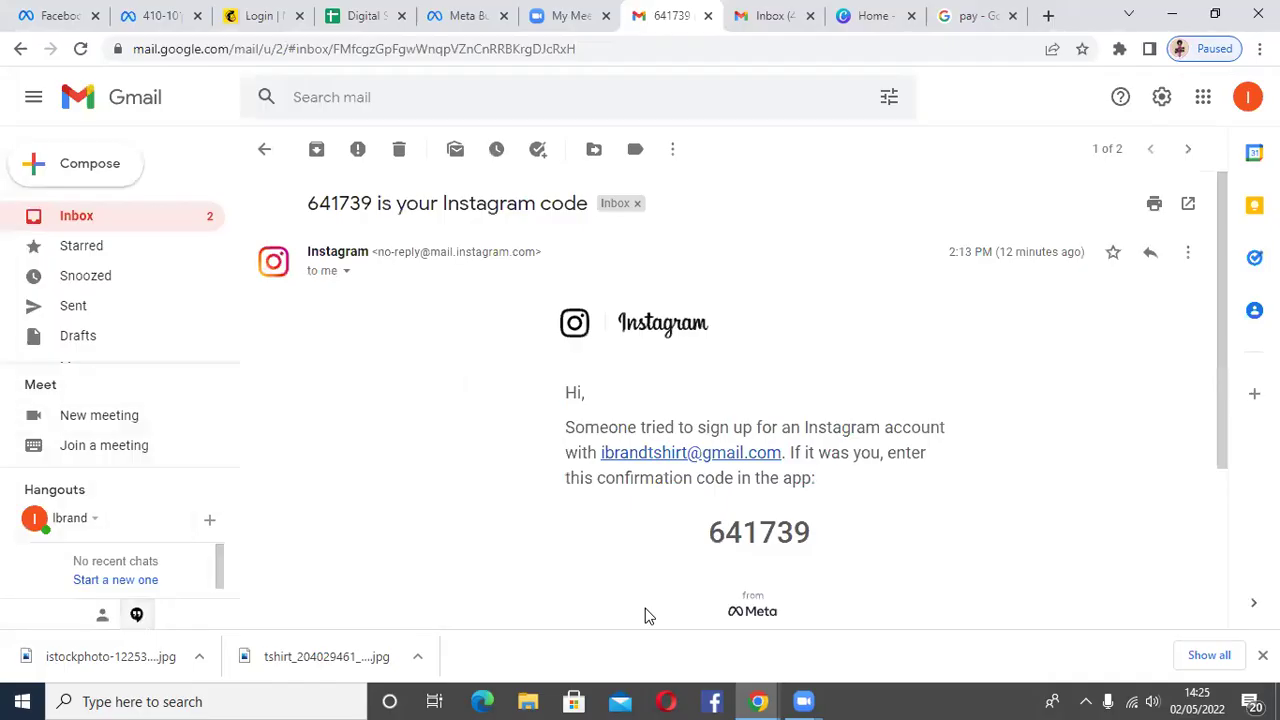
mouse_move(757, 700)
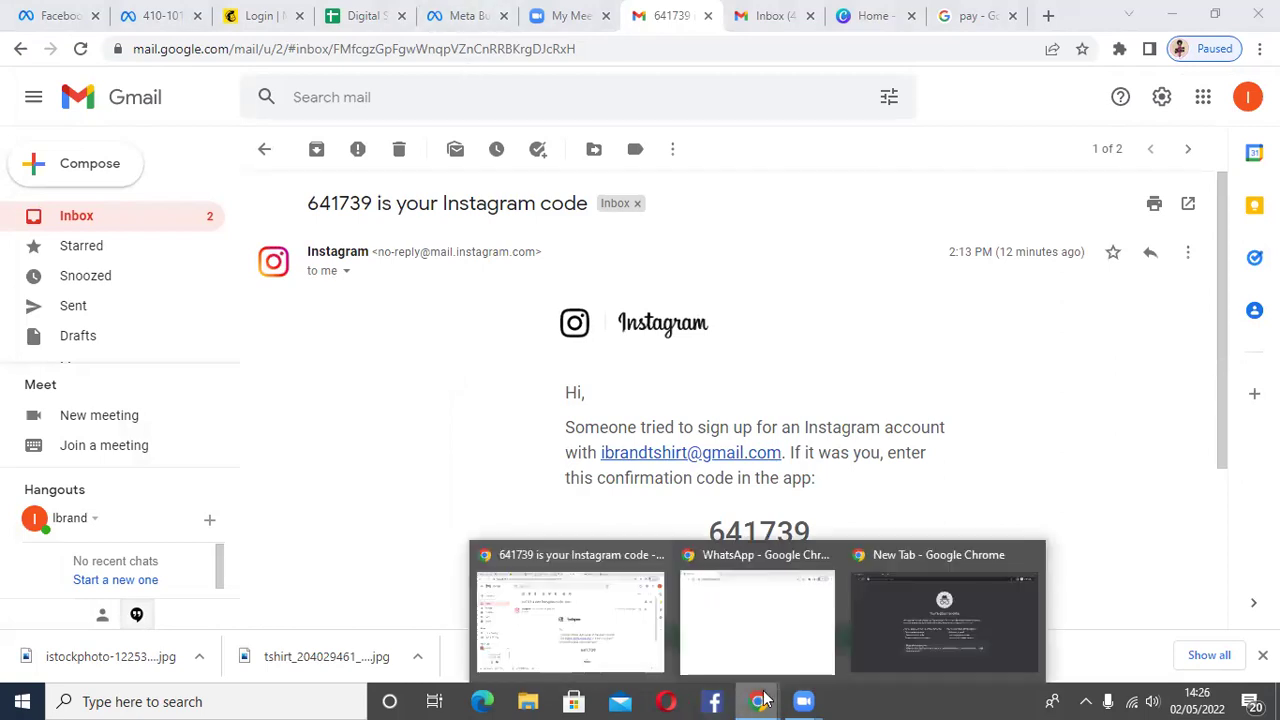
left_click(893, 653)
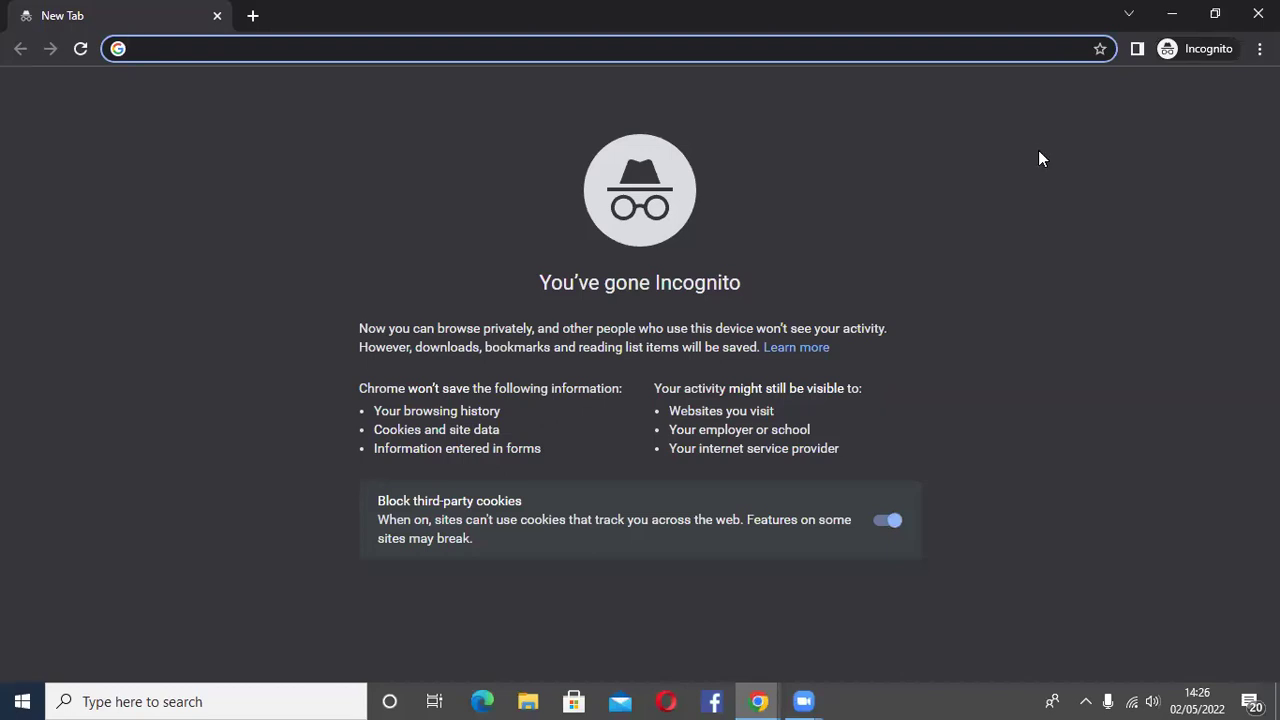
Load facebook.com in the incognito window.
left_click(1259, 48)
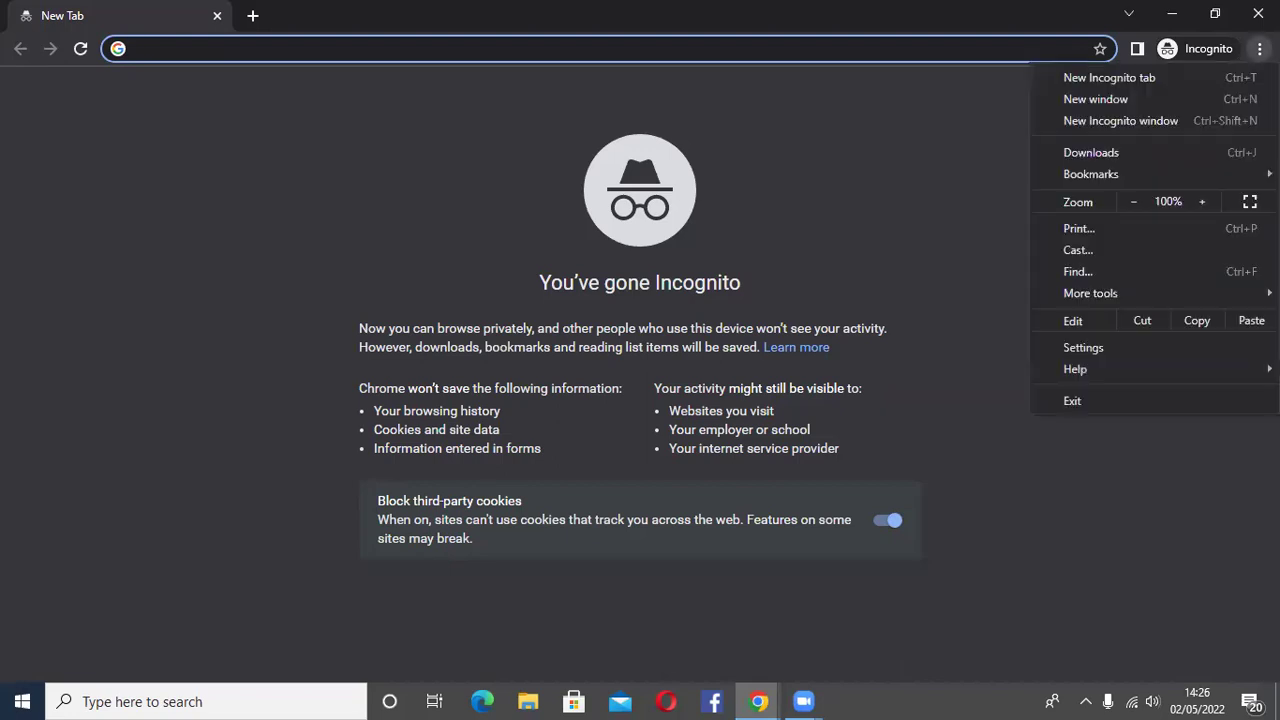
left_click(1115, 81)
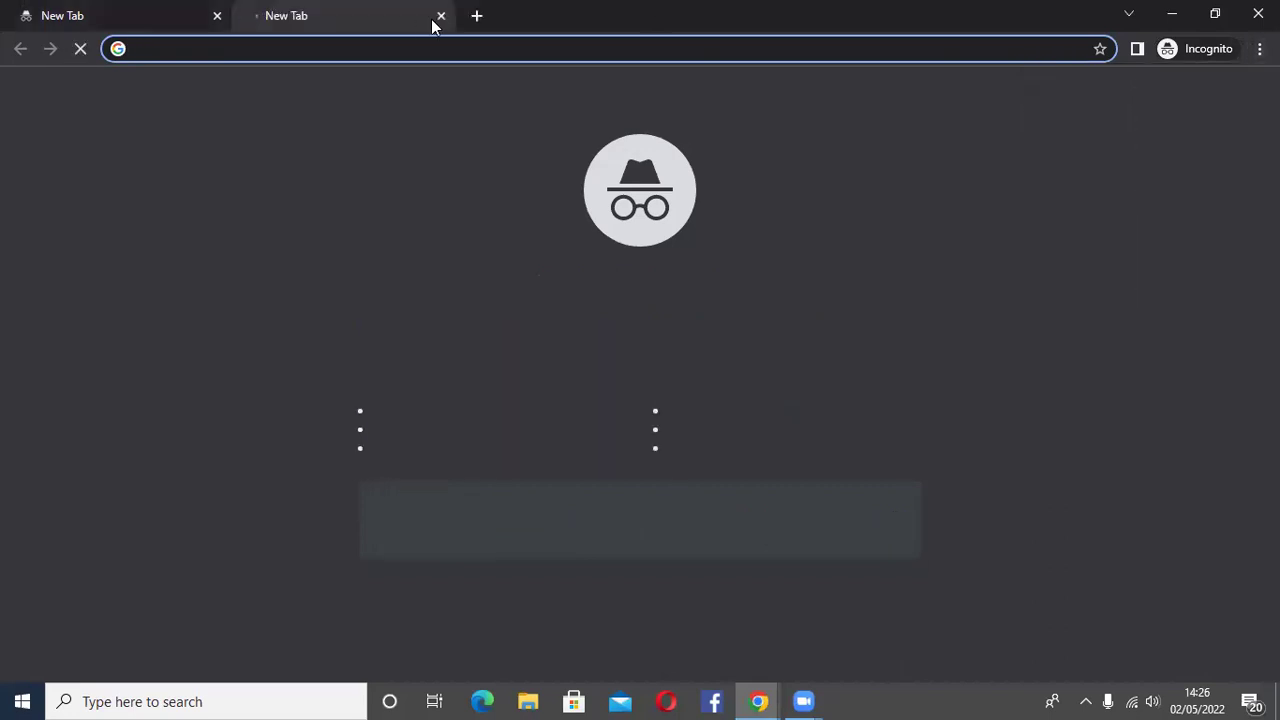
middle_click(275, 12)
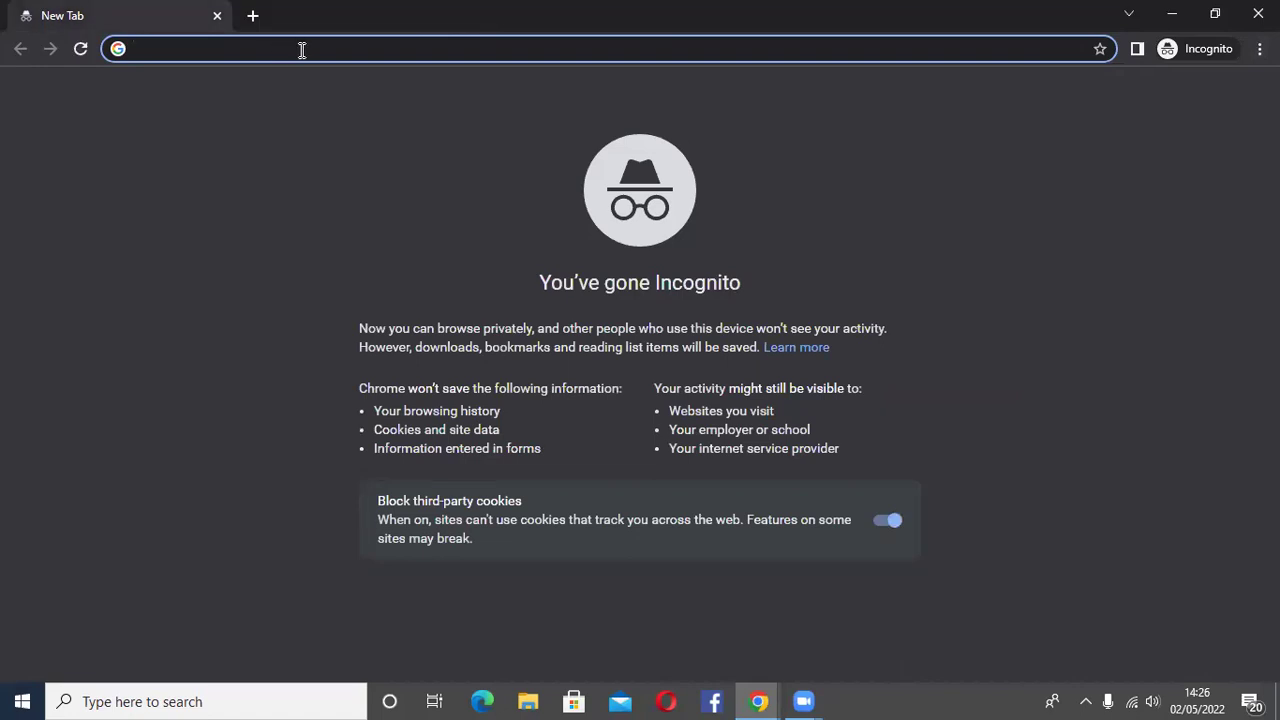
type("face")
key("Return")
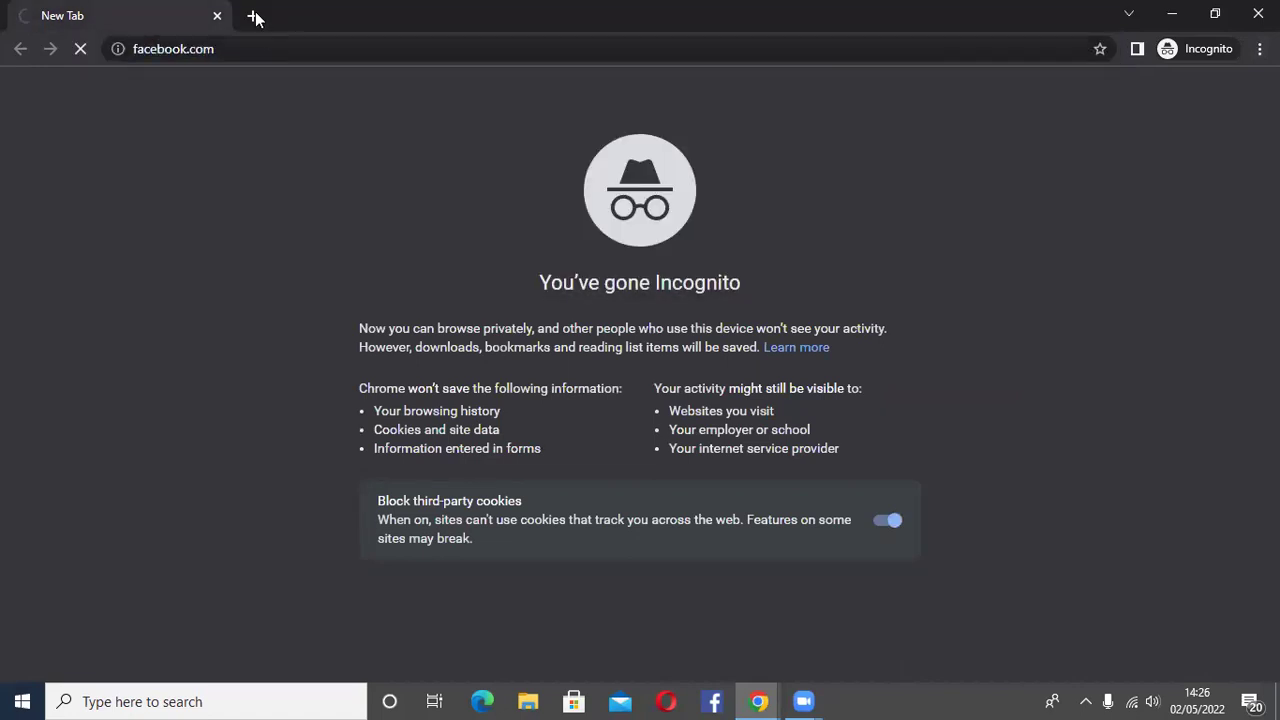
Load instagram.com in a second tab and return to the Facebook tab.
key("ctrl+t")
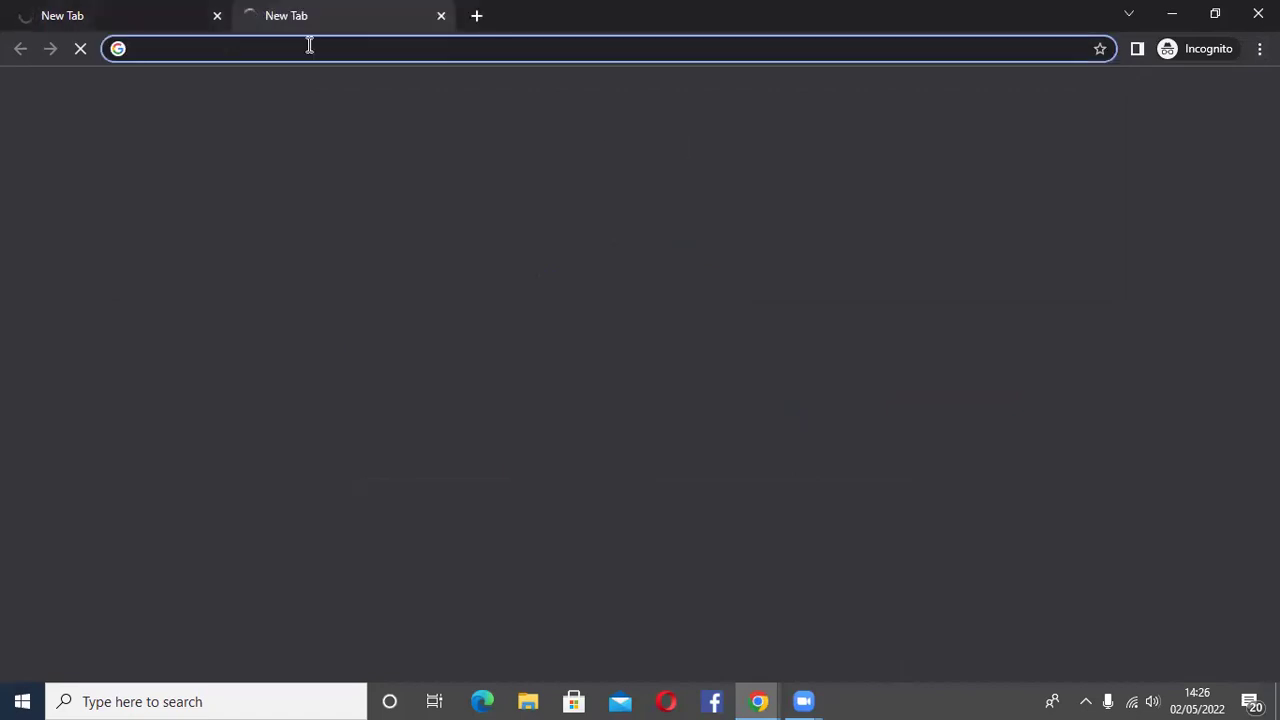
type("inst")
key("Return")
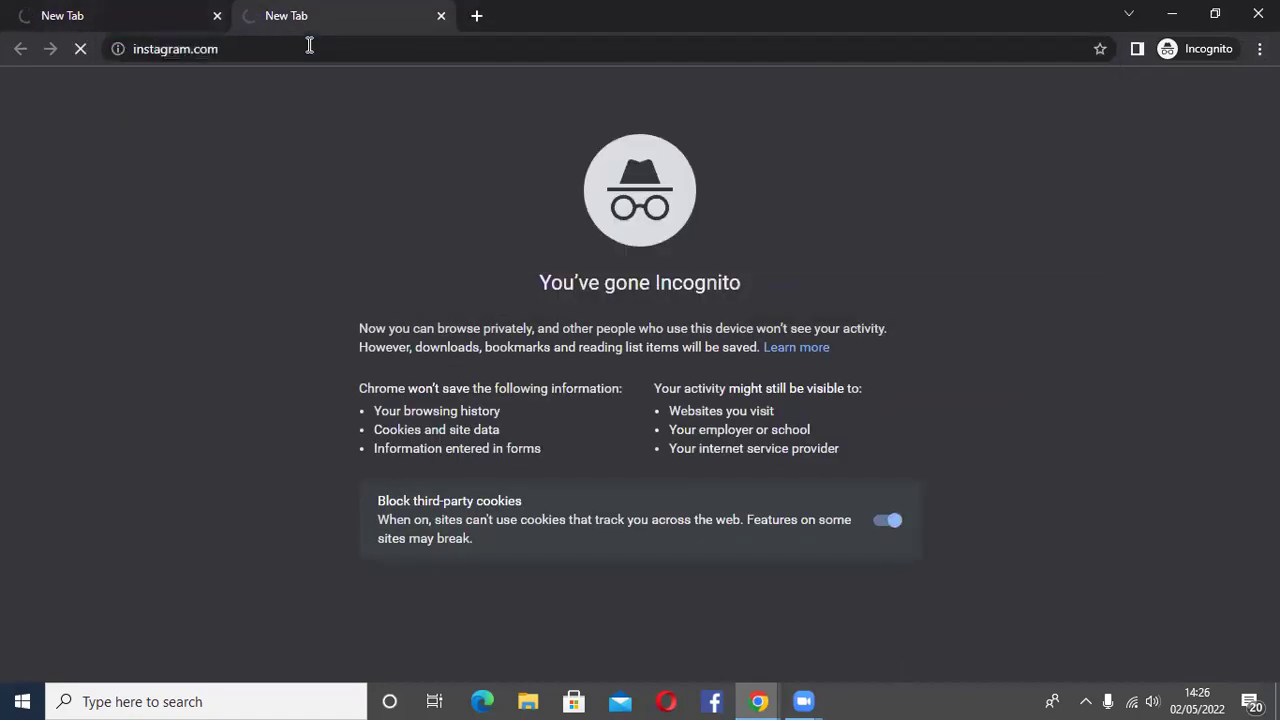
left_click(155, 18)
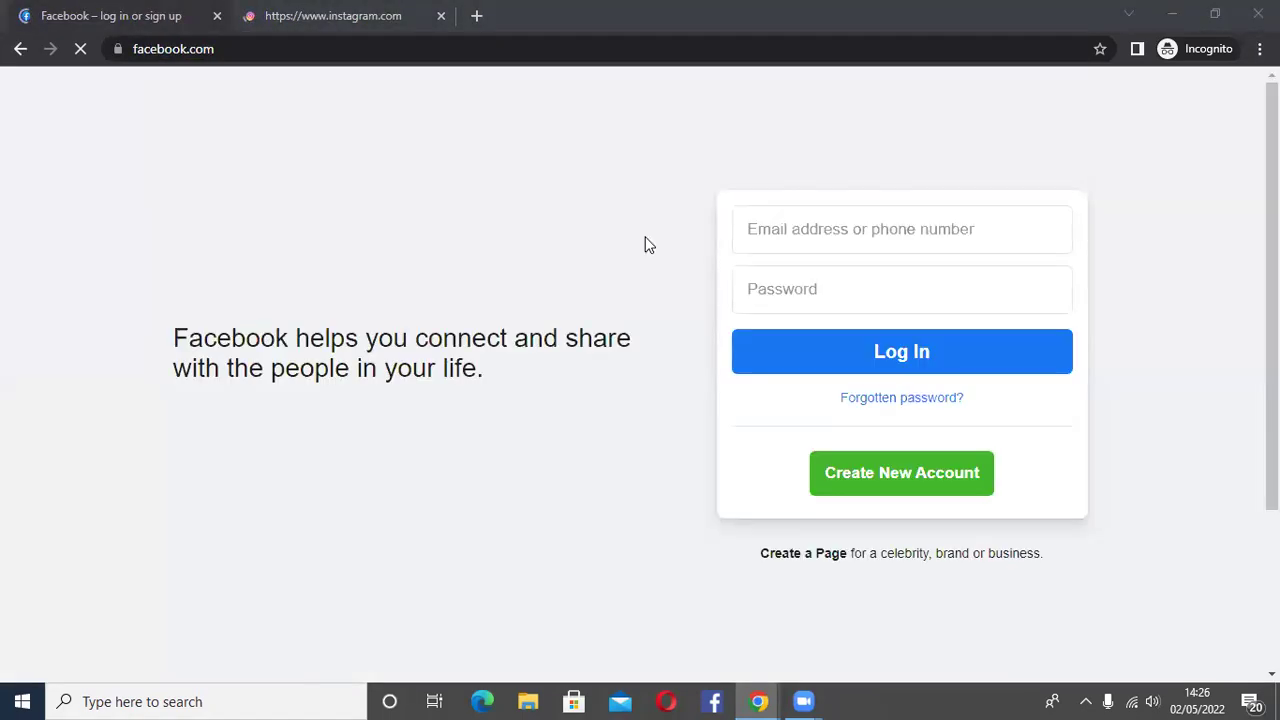
Fill Facebook's login e-mail field with the saved account e-mail suggestion.
left_click(840, 230)
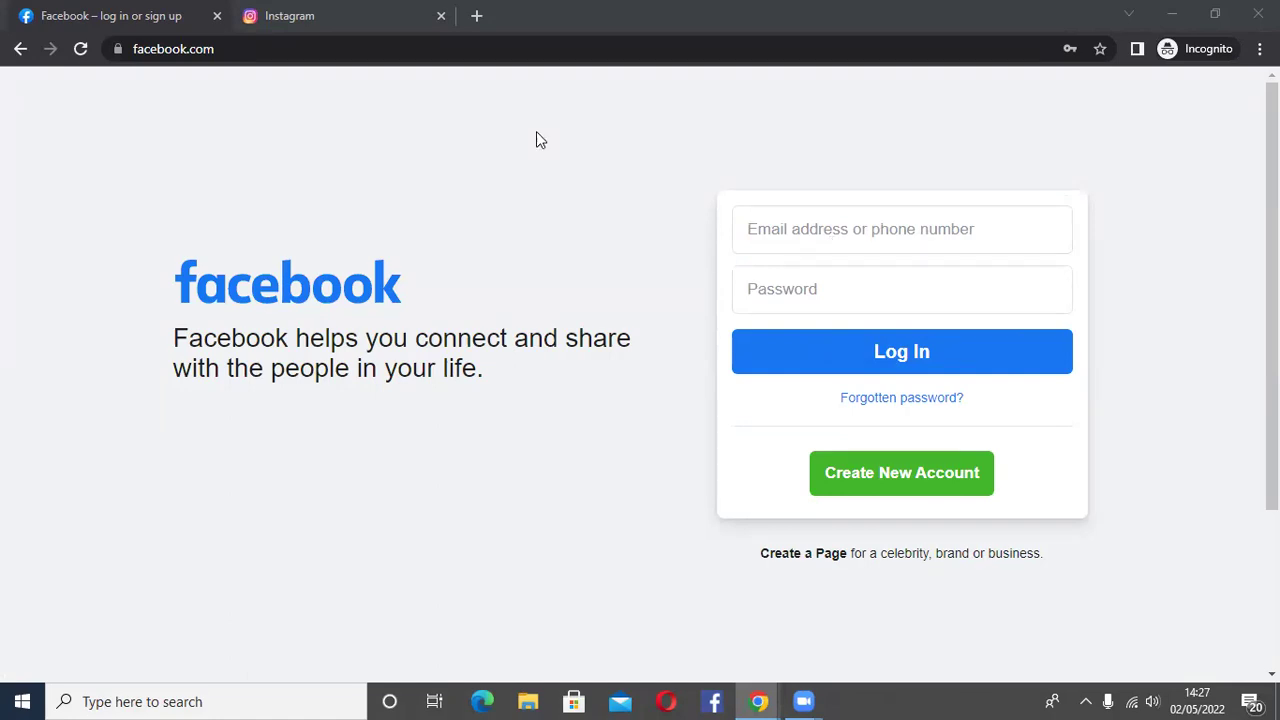
left_click(872, 230)
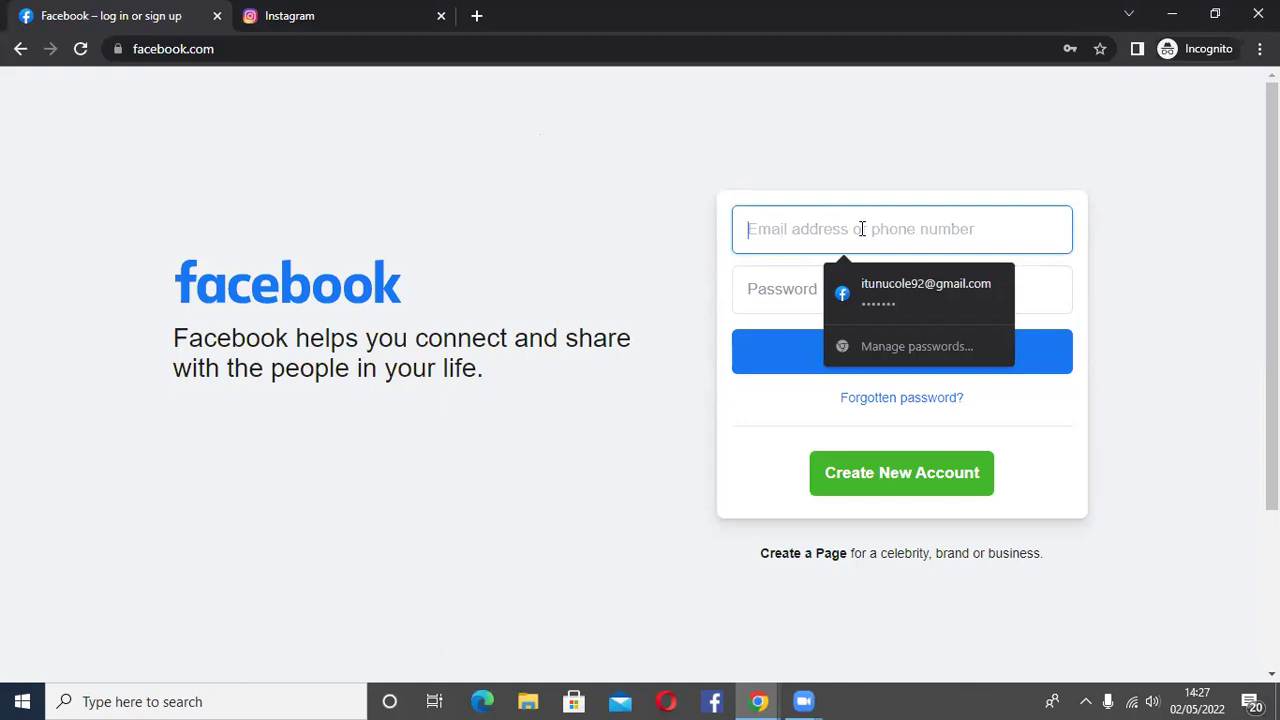
left_click(786, 227)
type("hec")
key("BackSpace")
type("x")
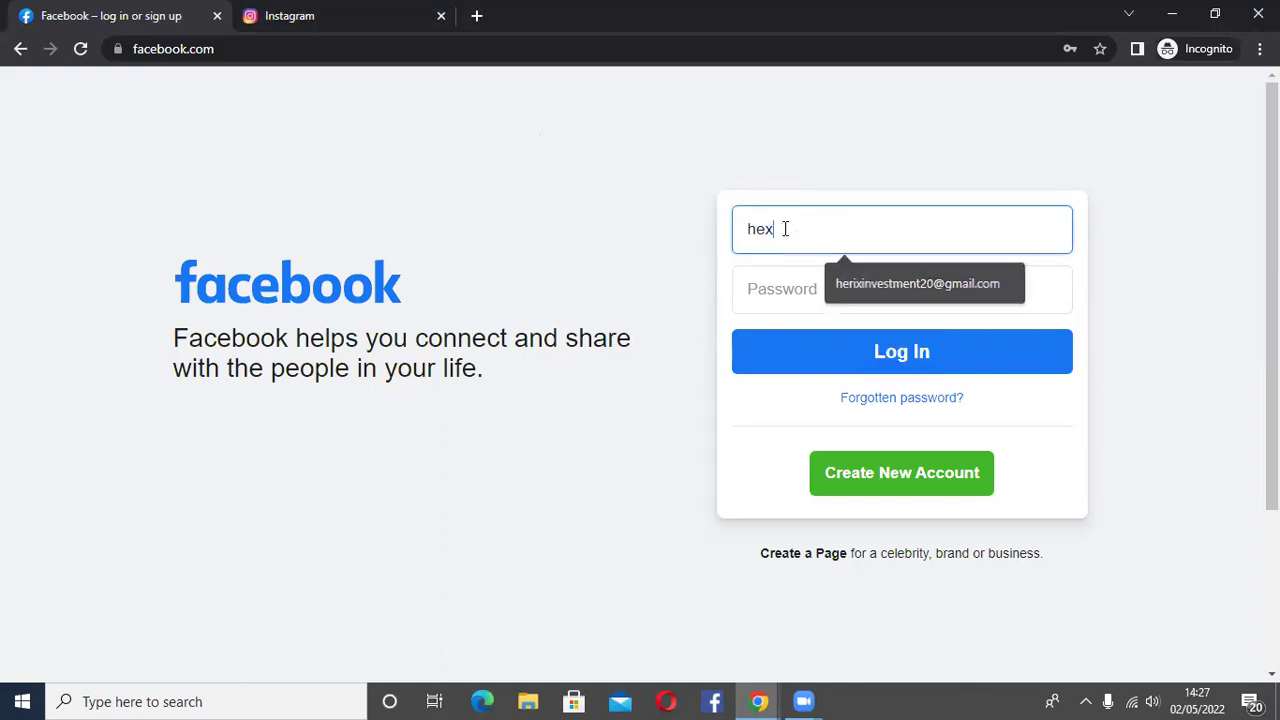
key("BackSpace")
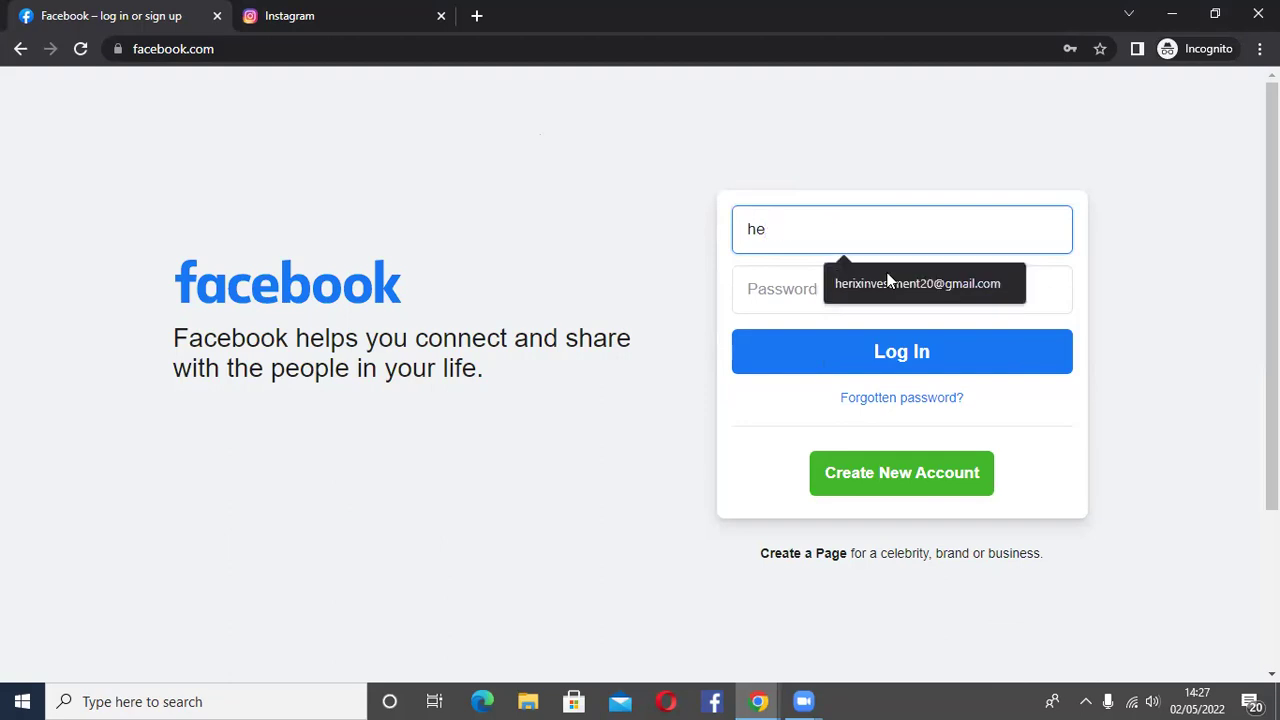
left_click(877, 292)
Enter the account password and submit the Facebook login.
left_click(877, 292)
type("******")
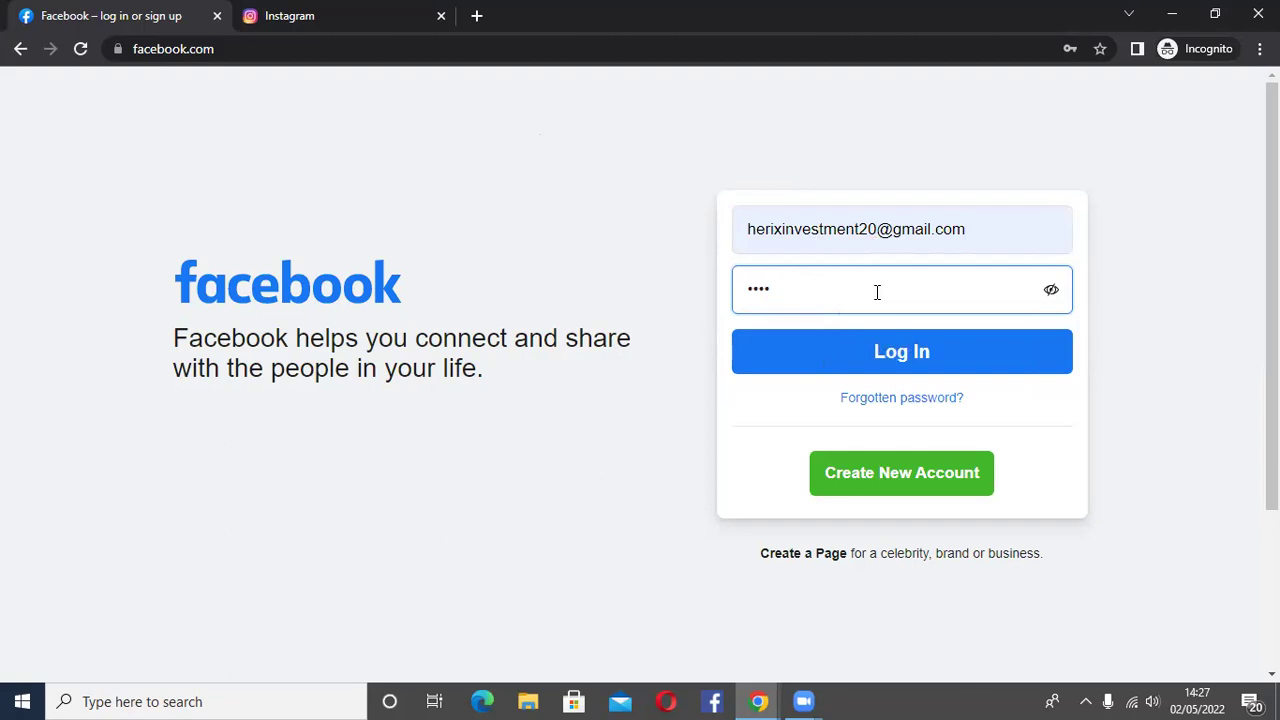
type("*********")
key("Return")
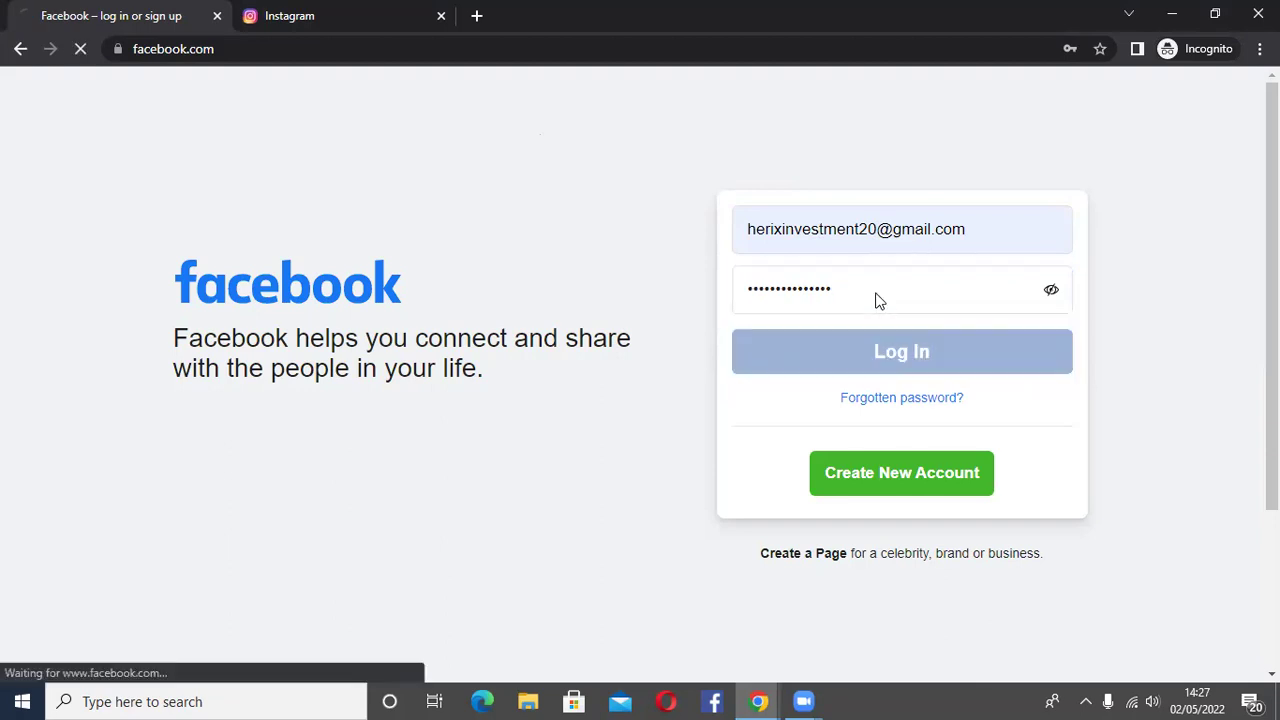
left_click(325, 10)
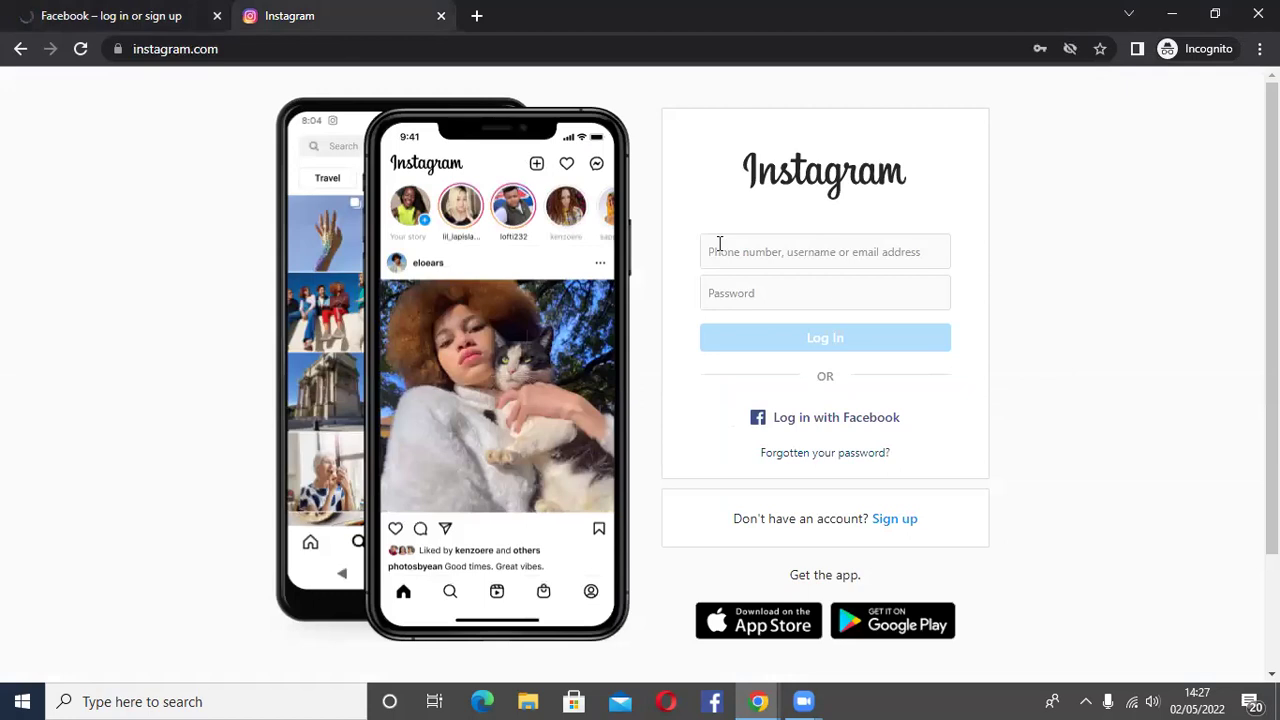
left_click(773, 257)
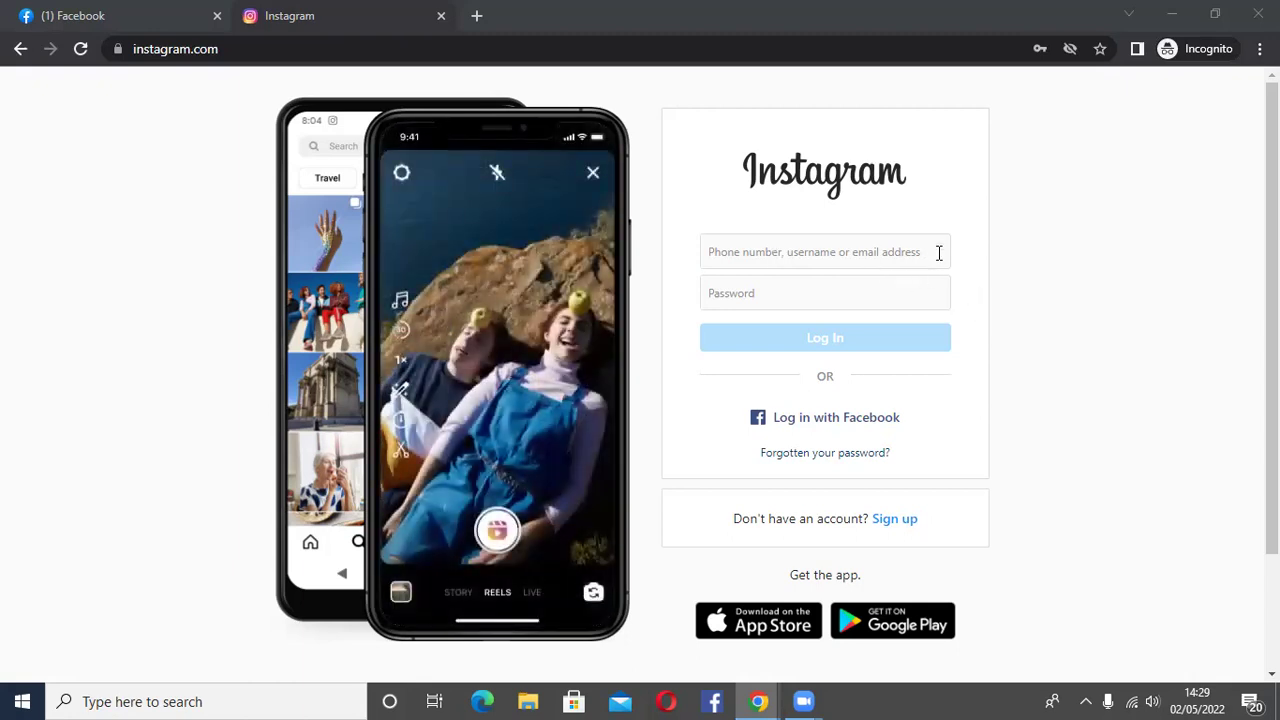
Log in to Instagram as ibrand_tshirt with the account password, then return to Facebook.
left_click(836, 238)
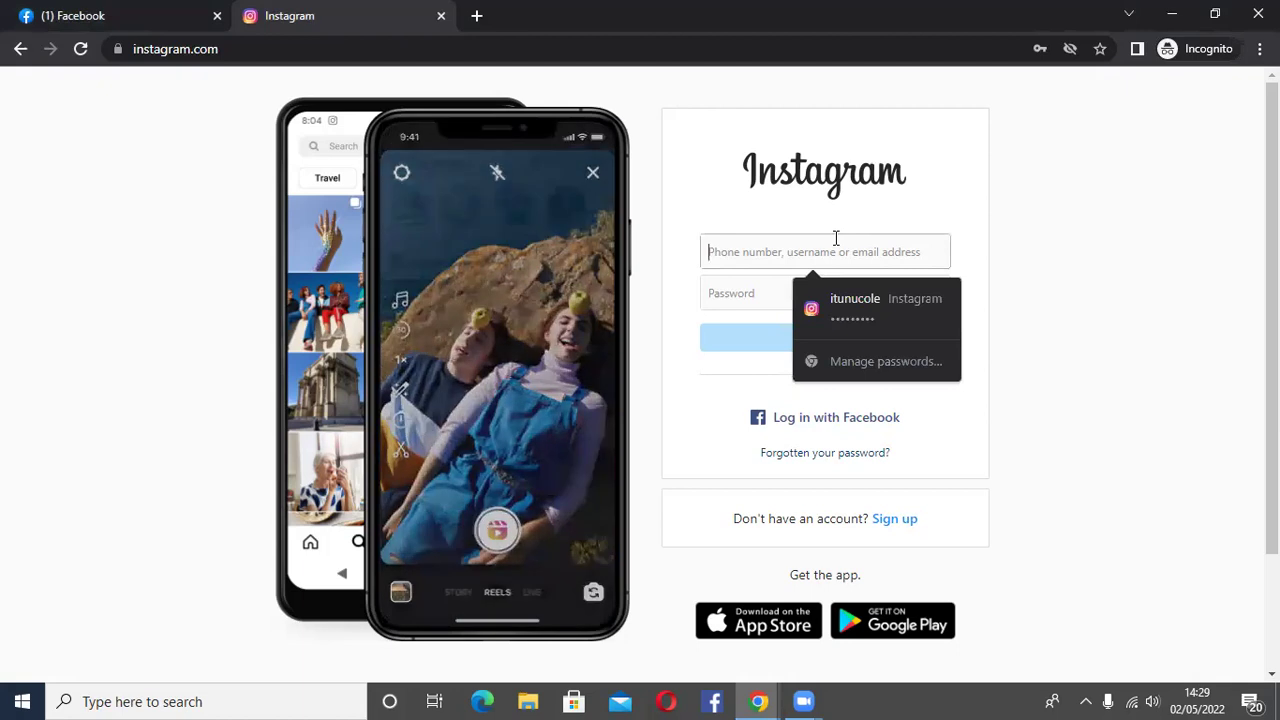
left_click(731, 257)
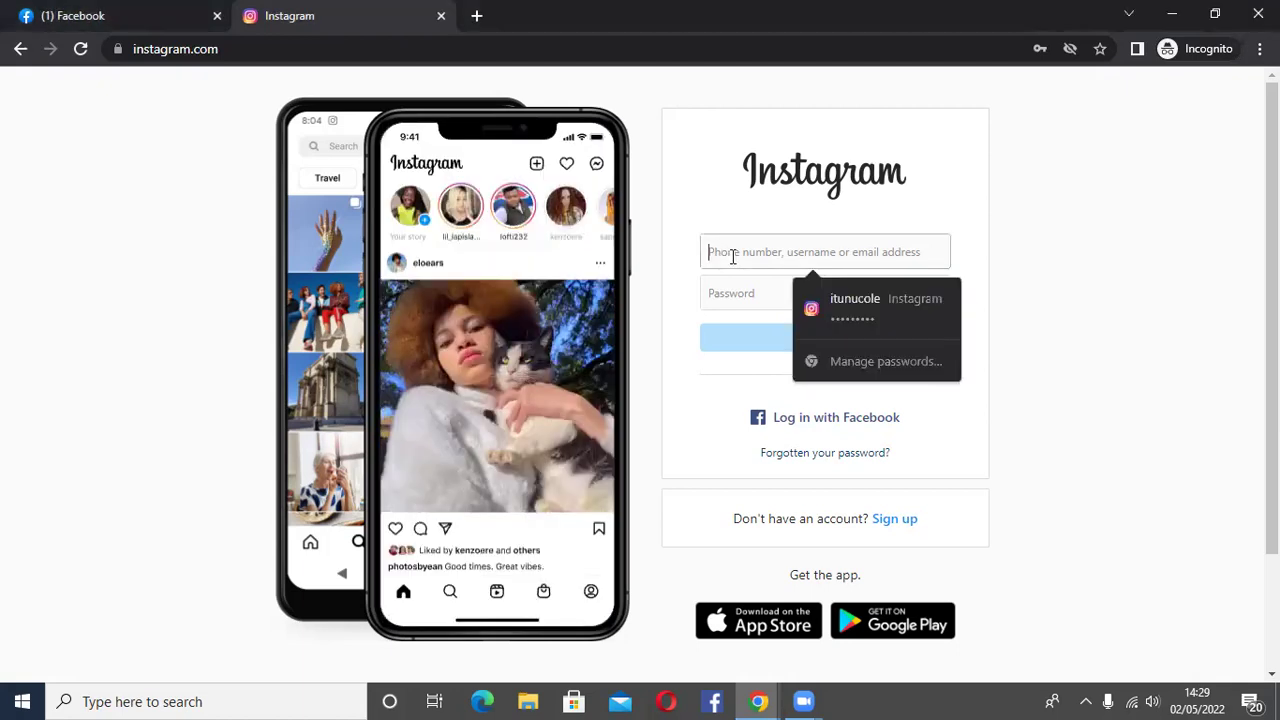
type("ibrand")
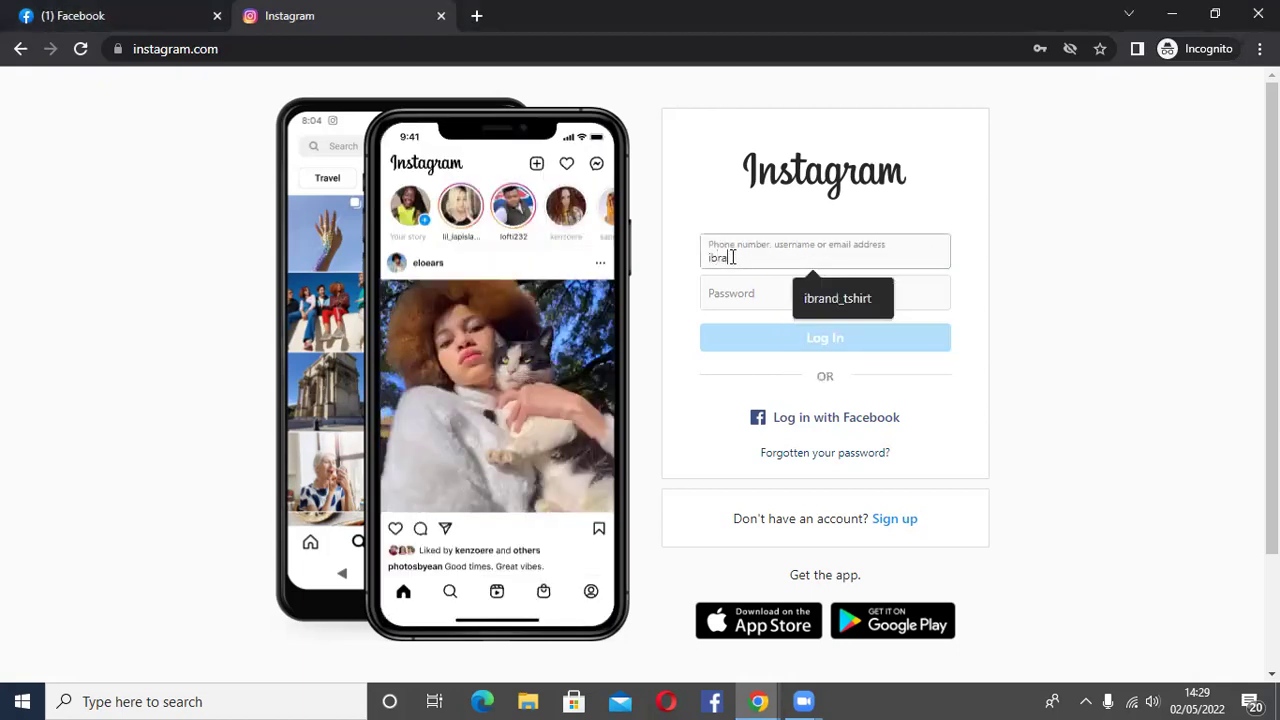
type("_")
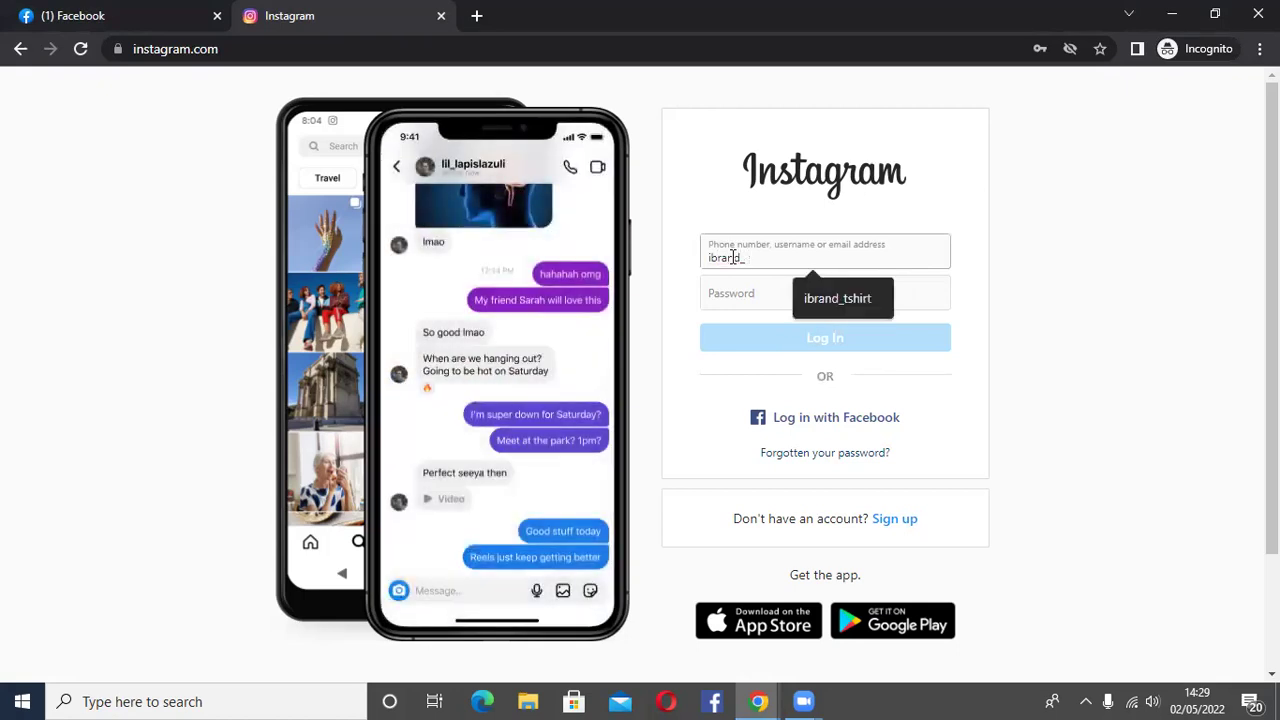
type("t")
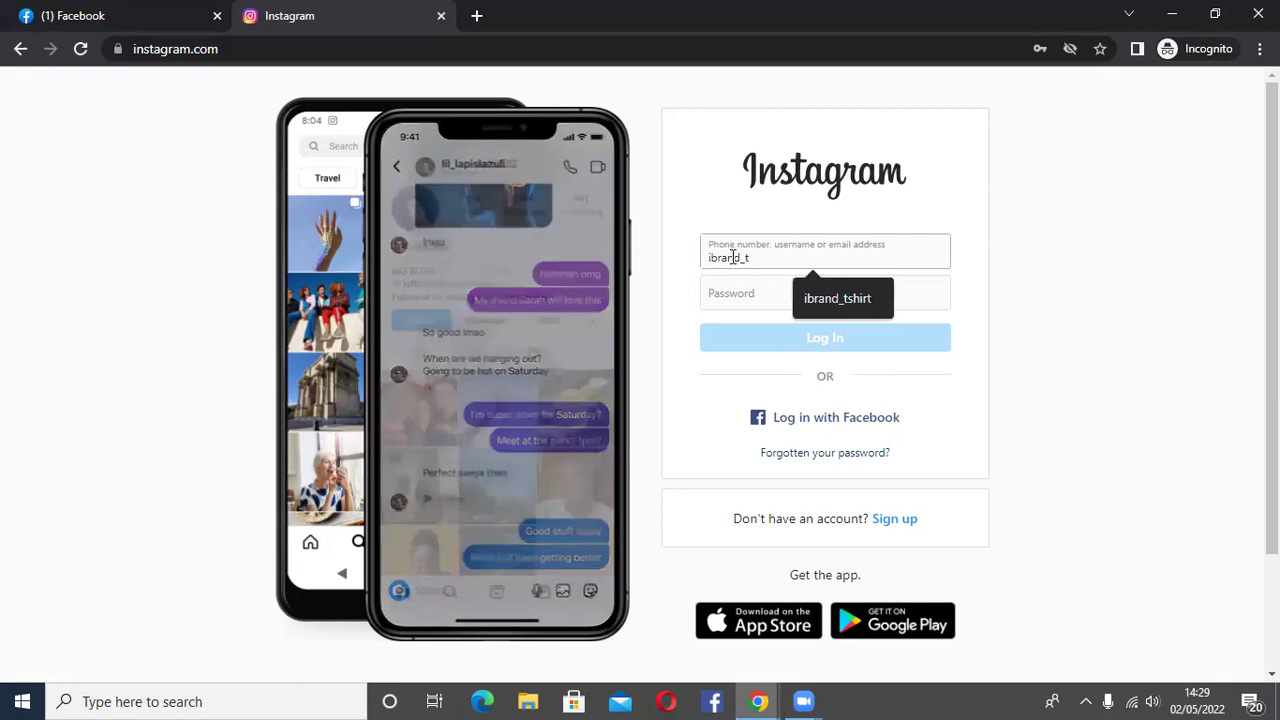
type("shirt")
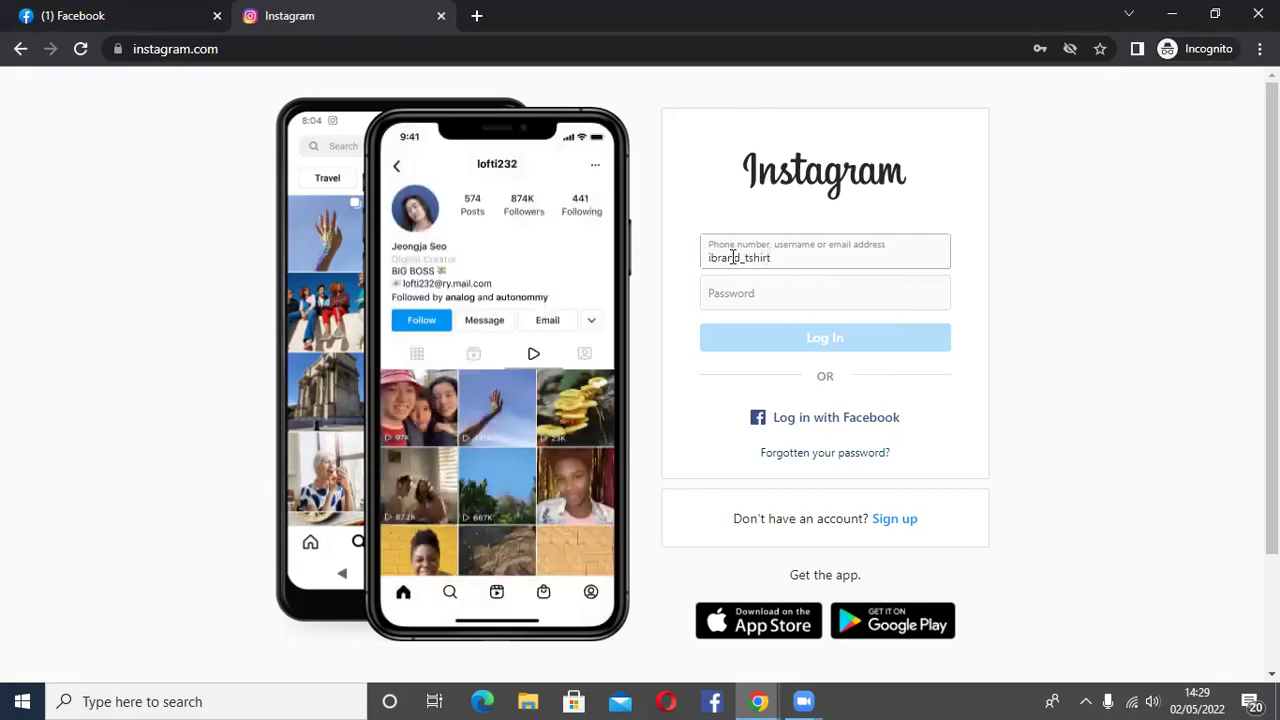
key("Tab")
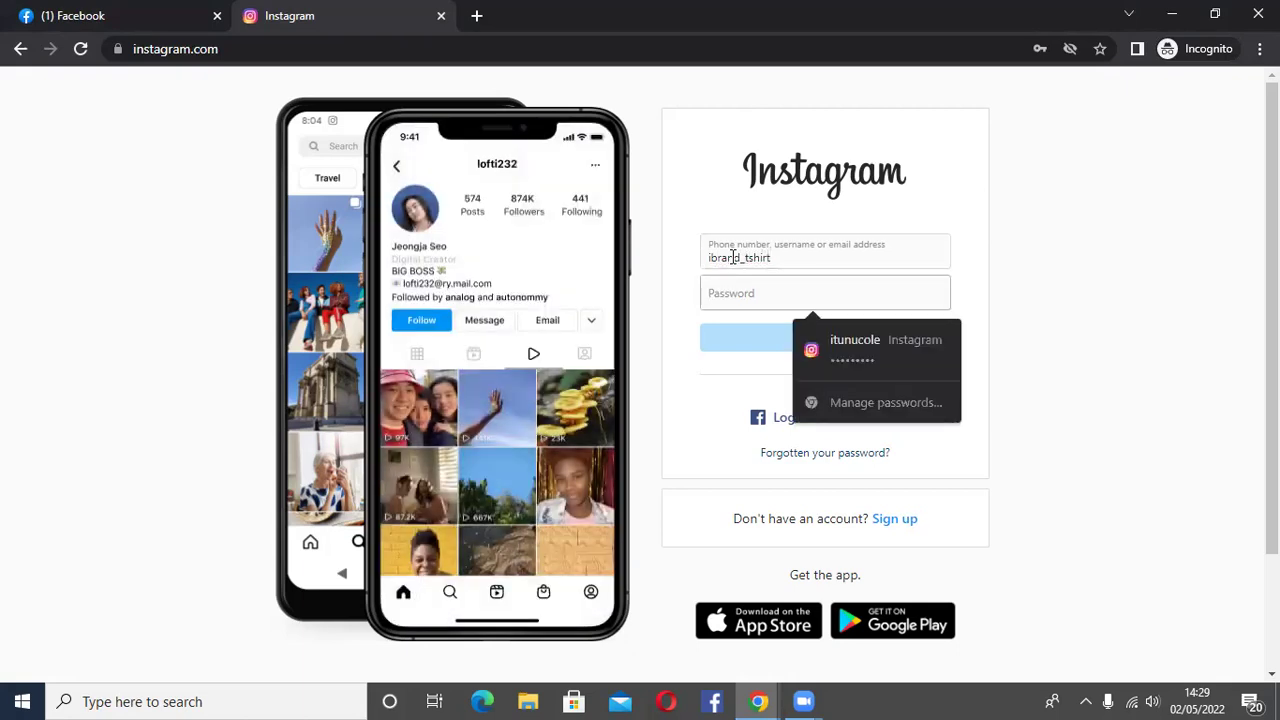
type("*******")
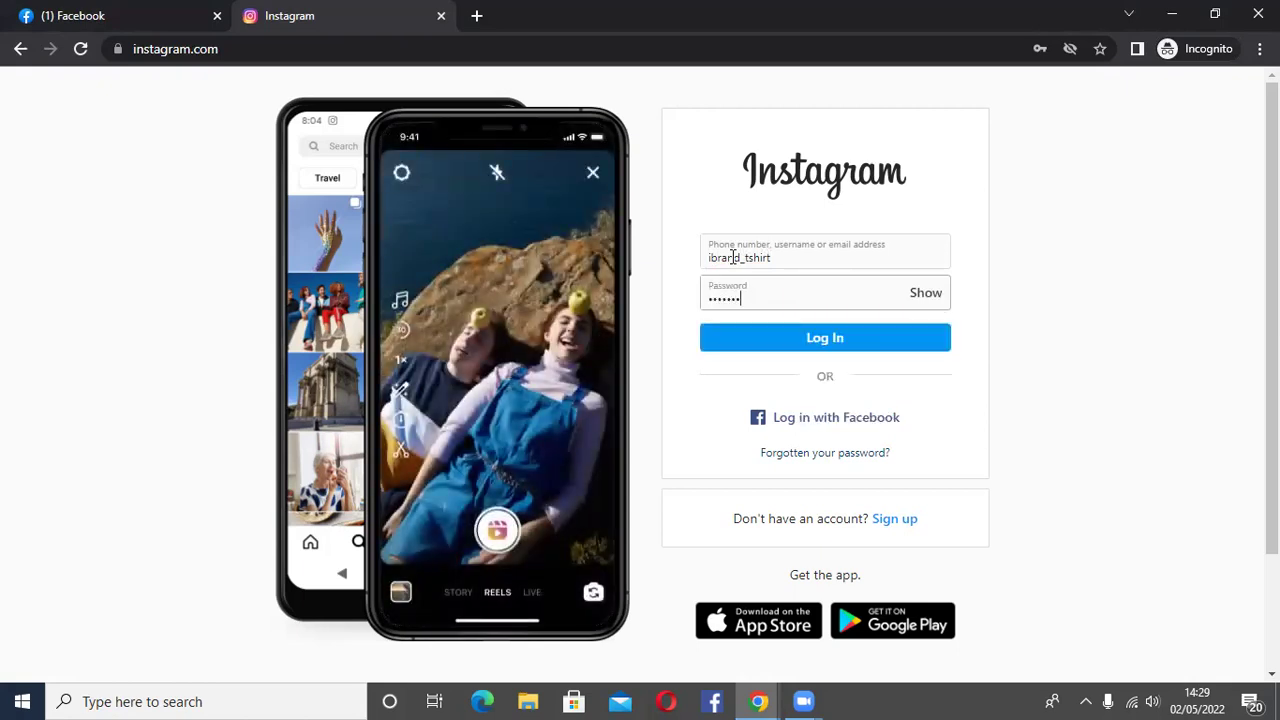
type("**")
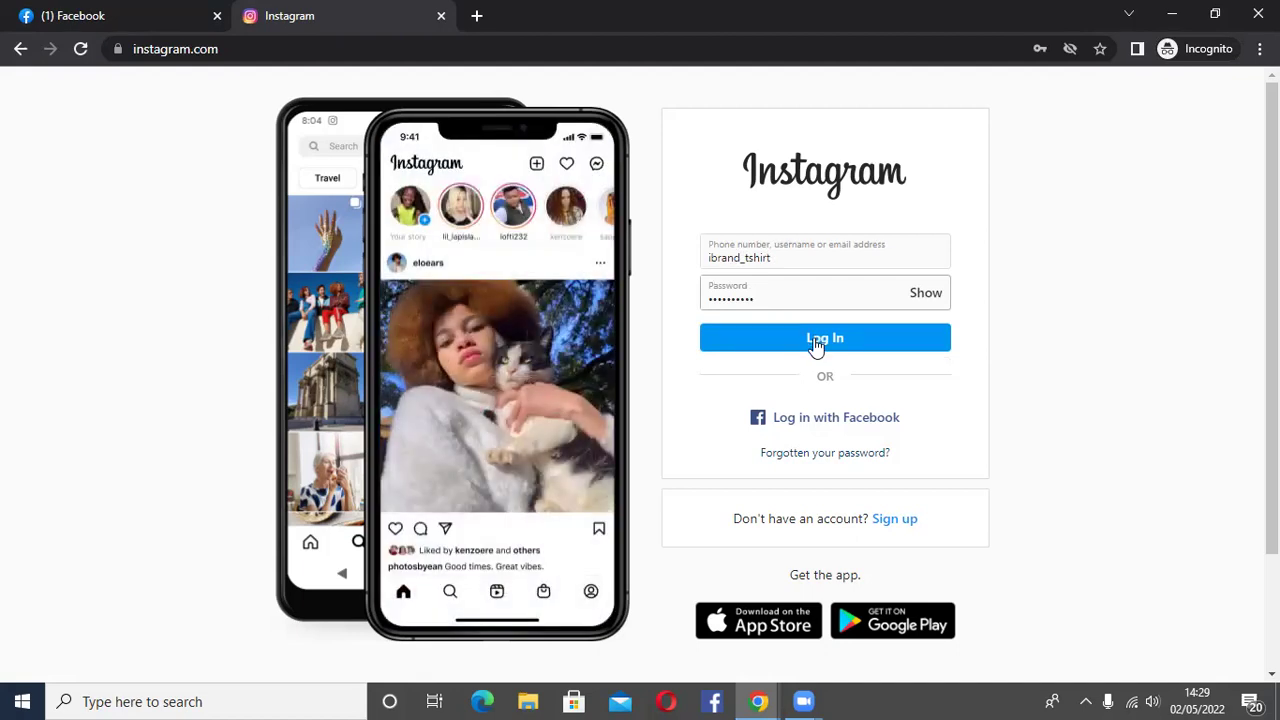
left_click(815, 343)
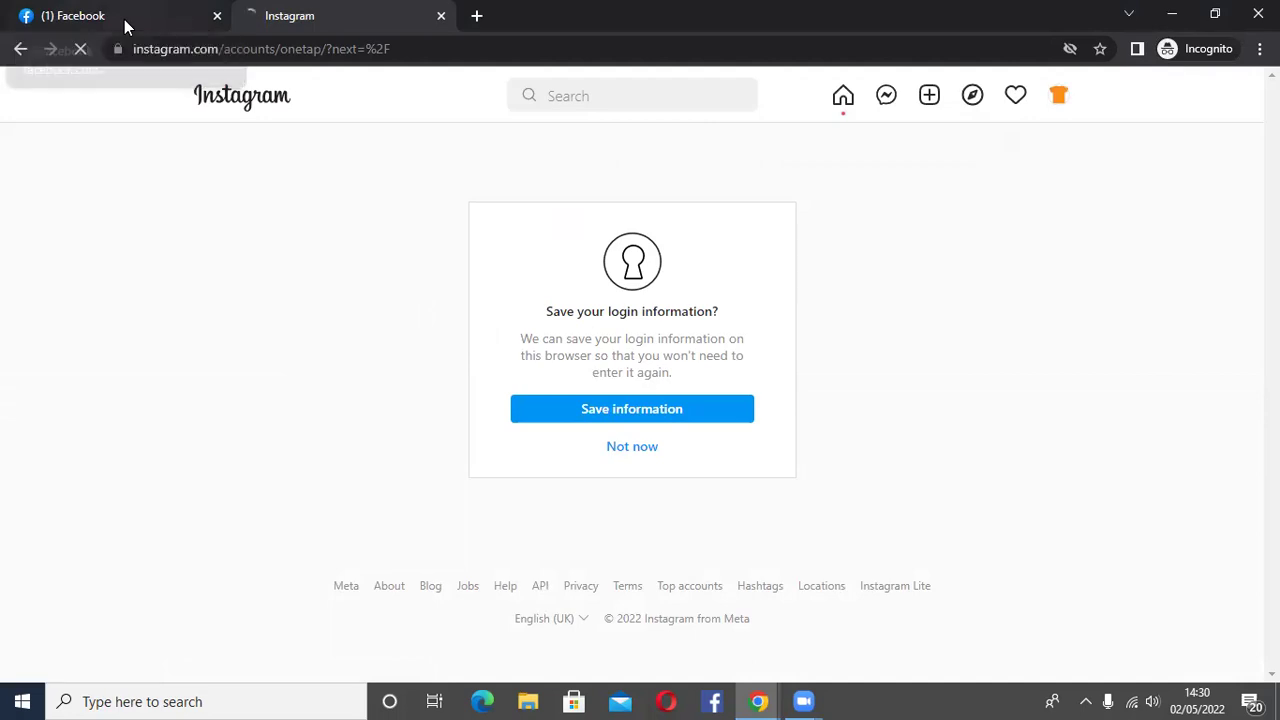
left_click(124, 19)
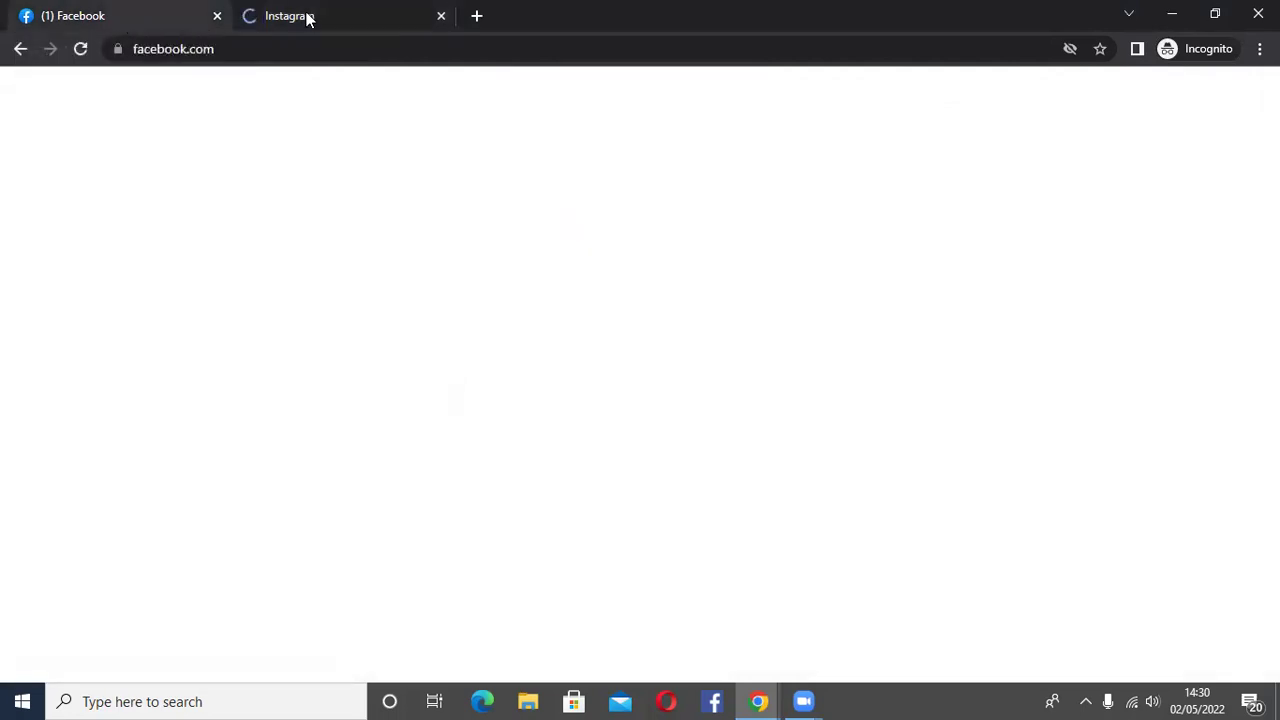
Open the Ibrand Tshirt Page from the Pages you manage list while Instagram finishes loading.
left_click(308, 17)
left_click(123, 14)
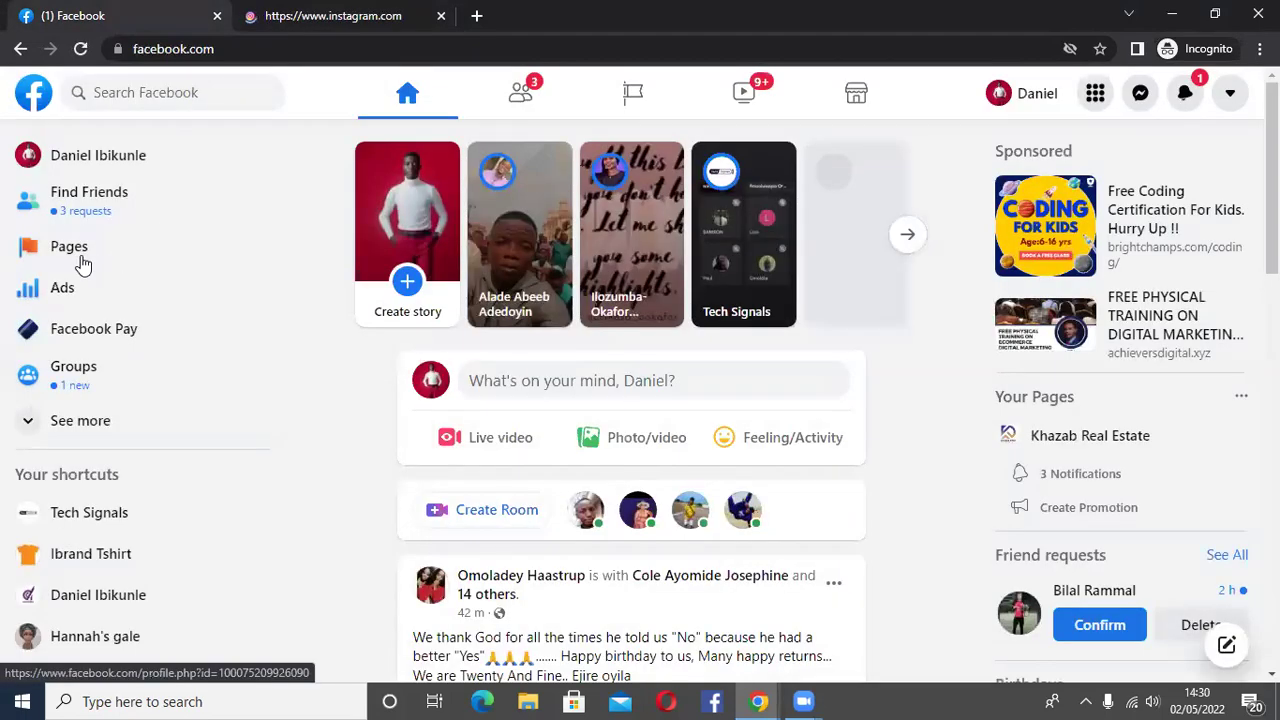
left_click(83, 262)
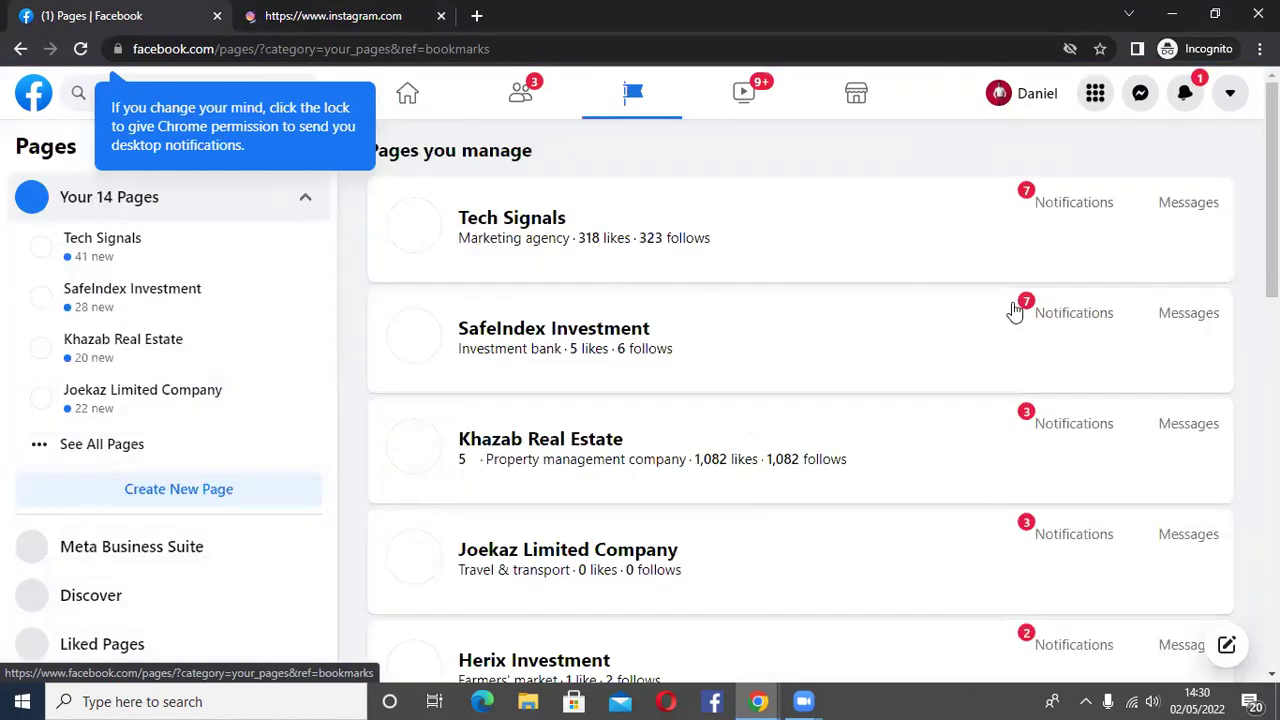
scroll(800, 400, "down", 5)
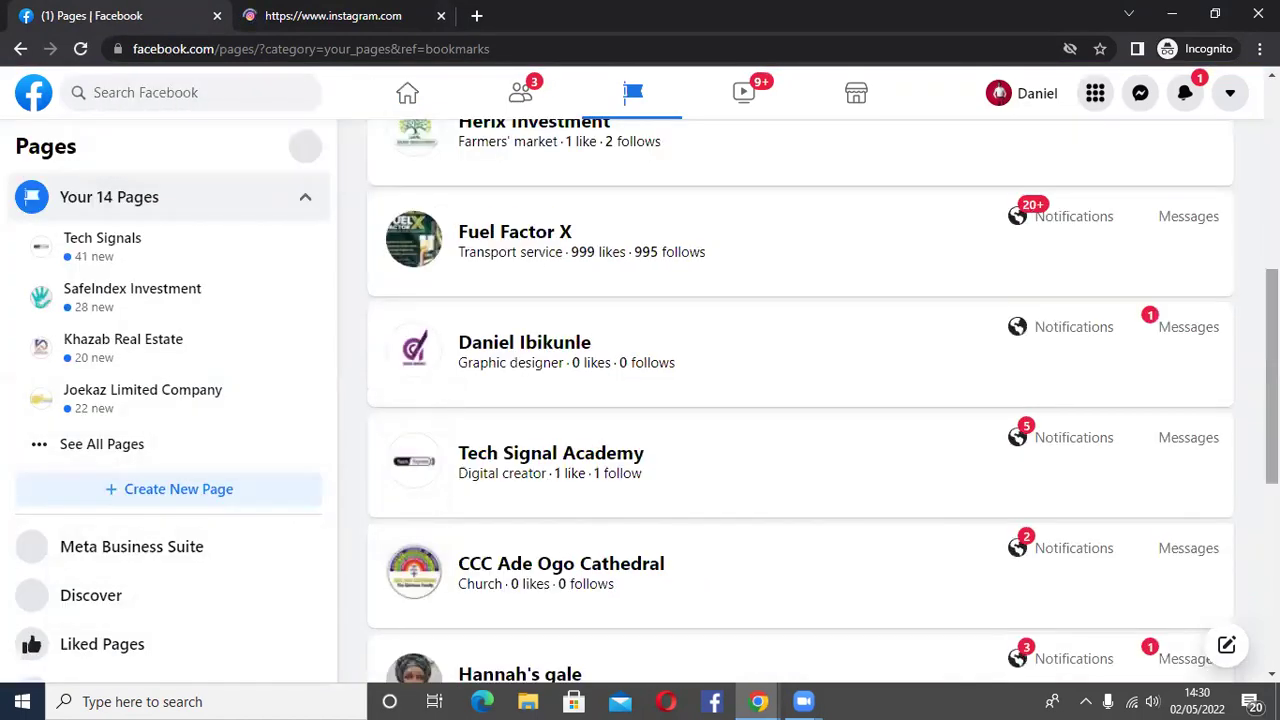
scroll(800, 400, "down", 5)
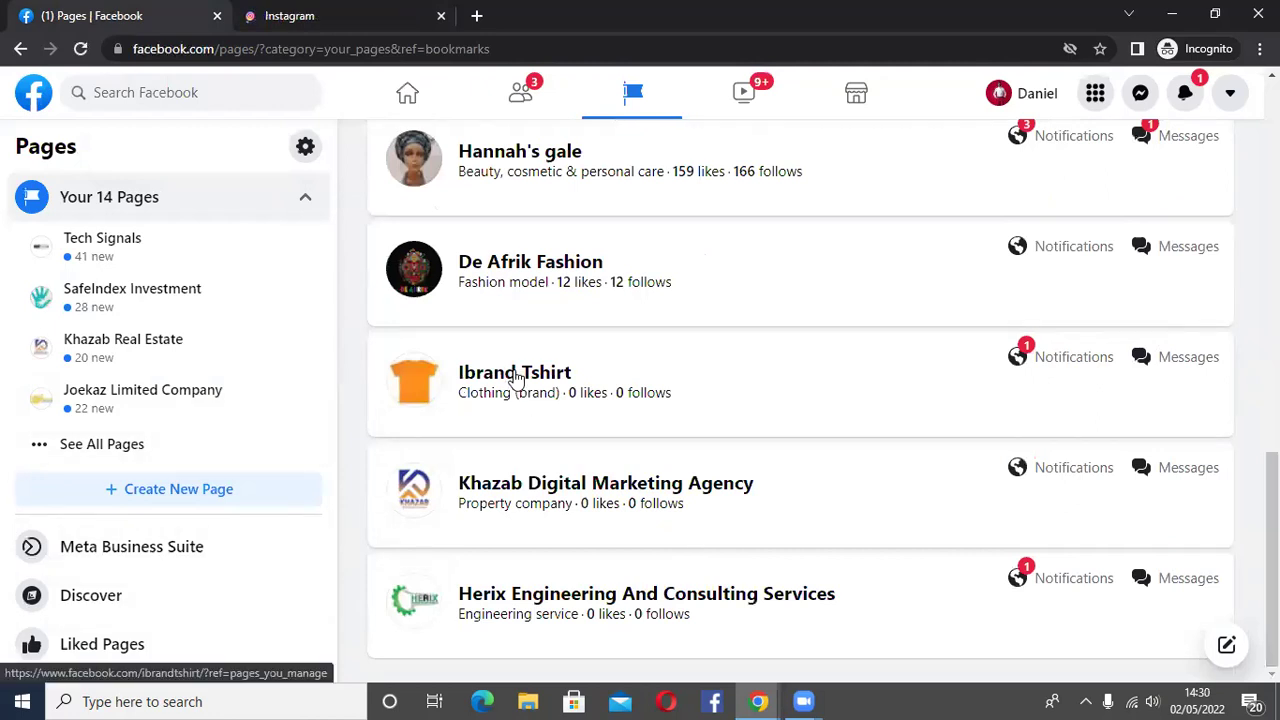
left_click(516, 378)
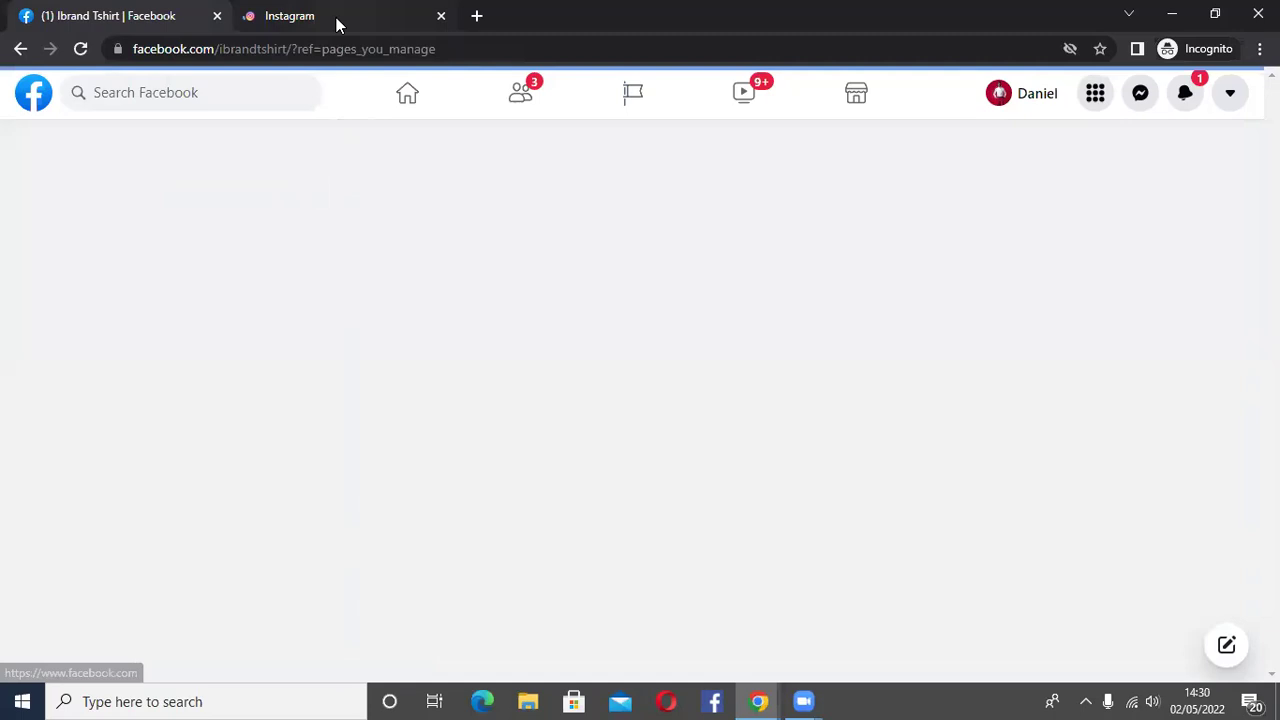
left_click(336, 17)
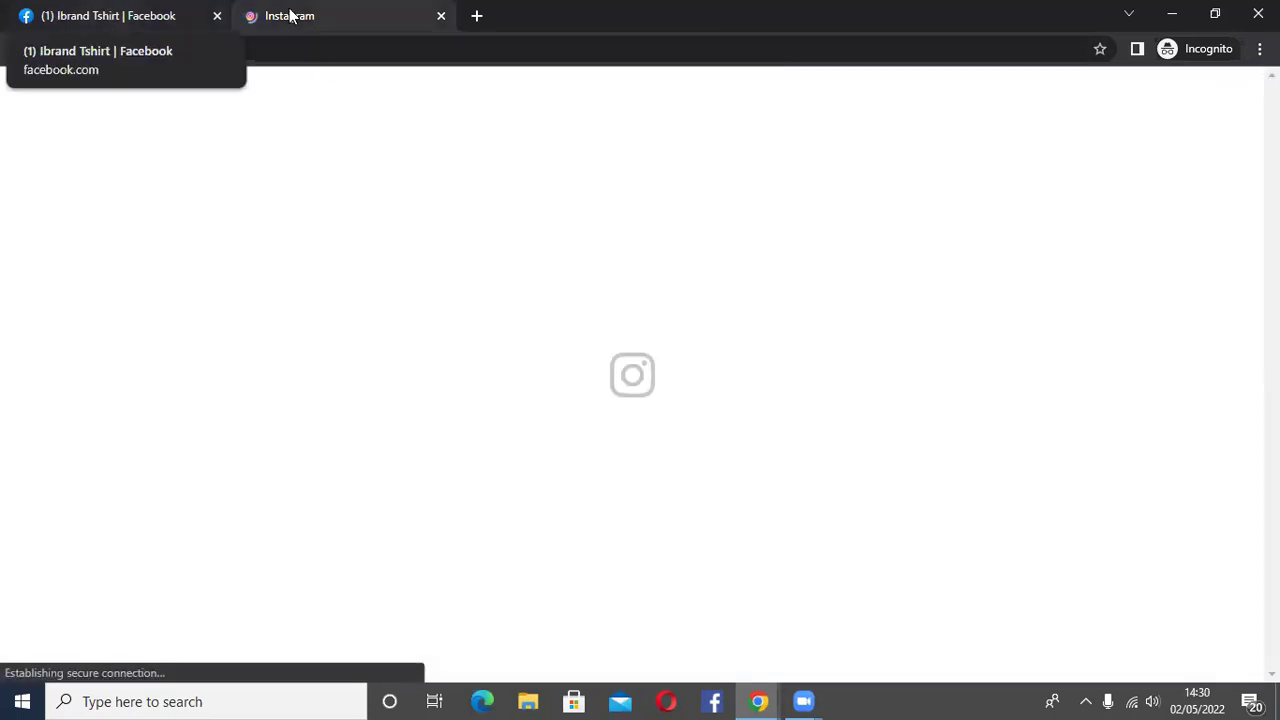
key("ctrl+shift+Tab")
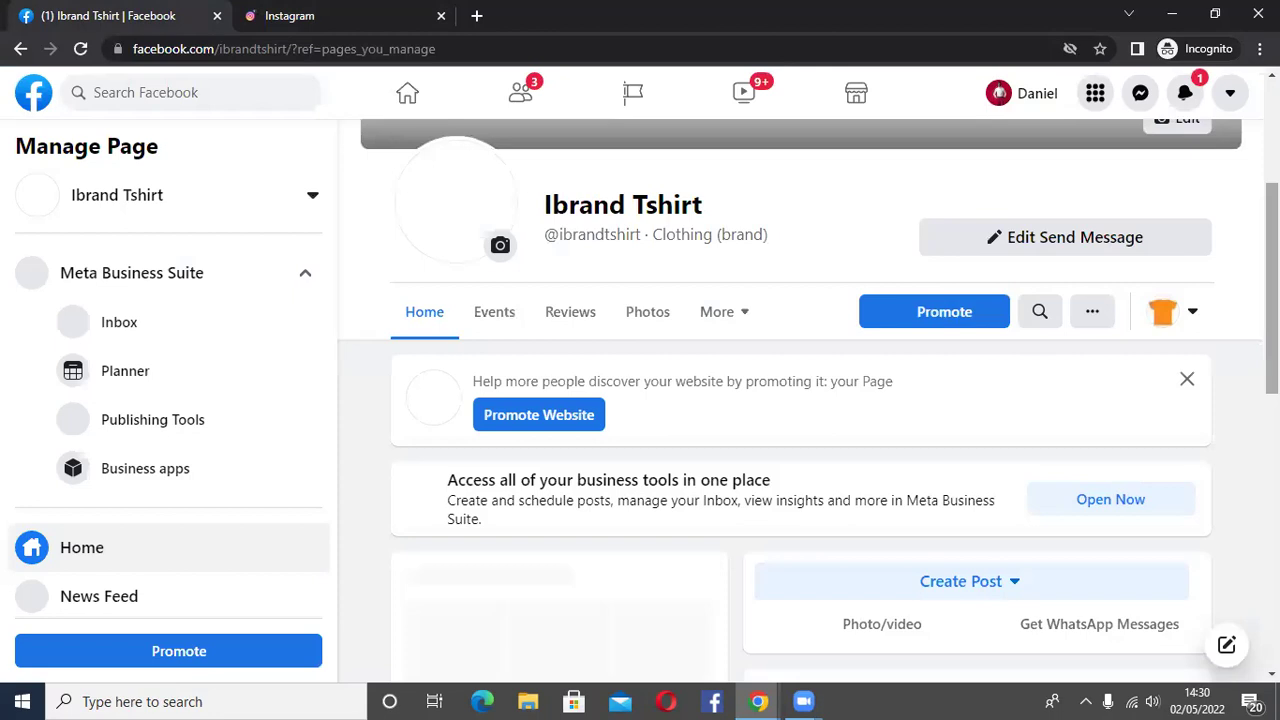
Open Settings from the bottom of the Ibrand Tshirt Page's Manage Page sidebar.
scroll(829, 423, "down", 5)
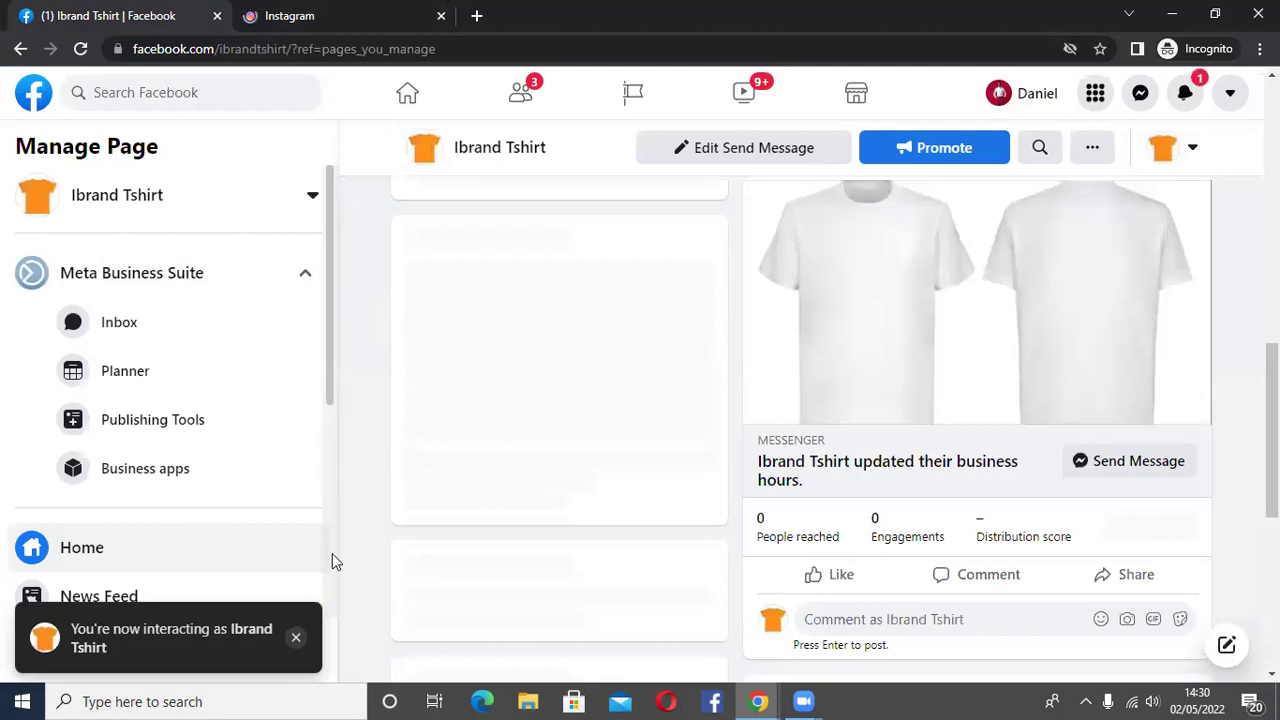
scroll(334, 561, "down", 3)
scroll(330, 580, "down", 1)
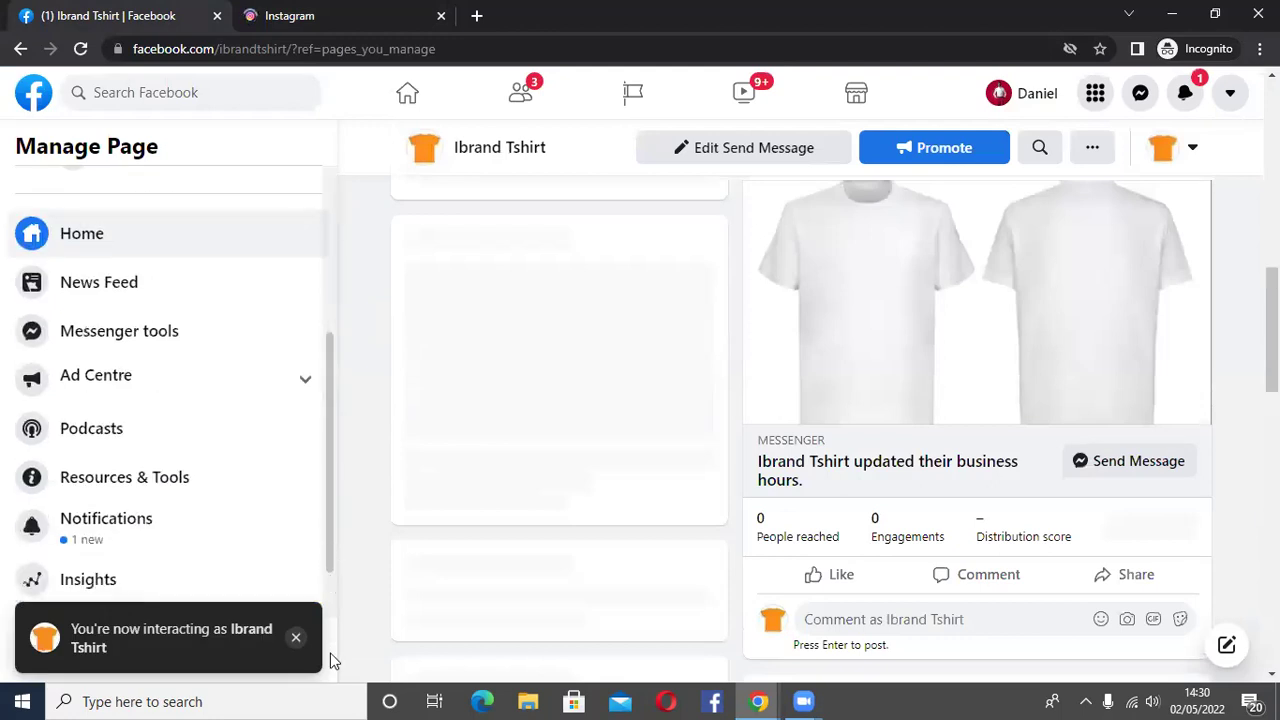
scroll(331, 663, "down", 2)
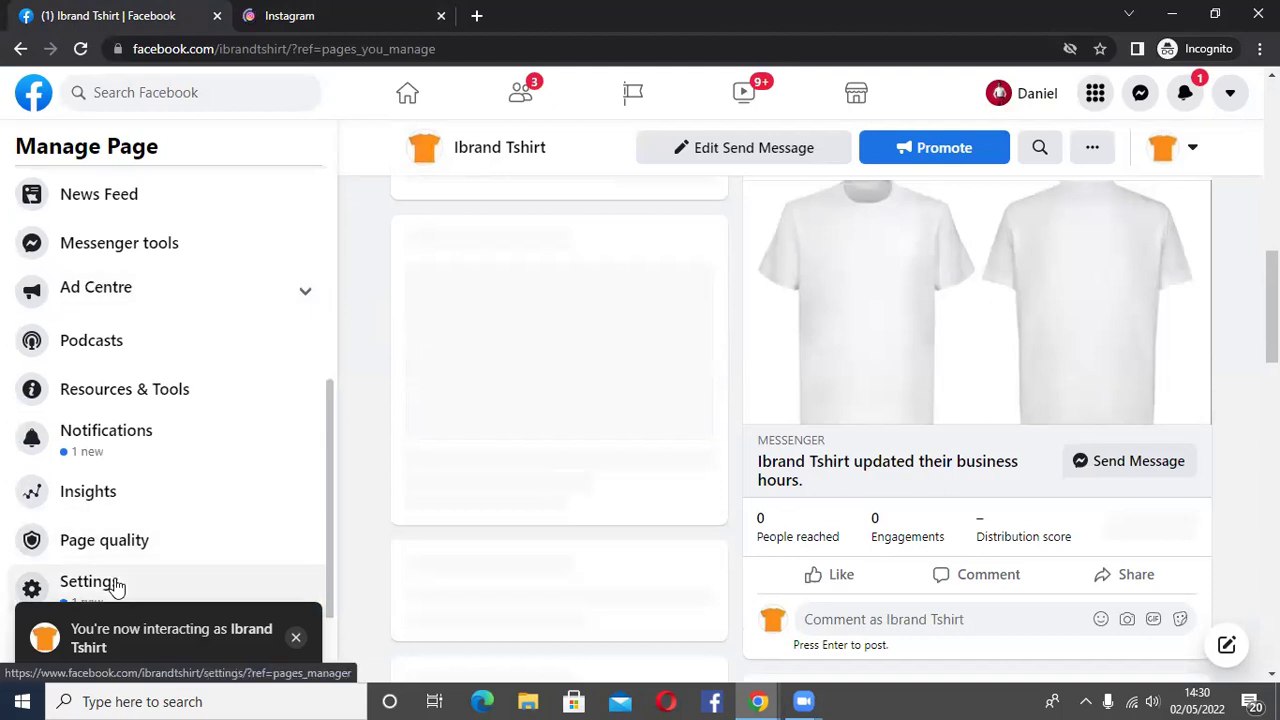
left_click(223, 578)
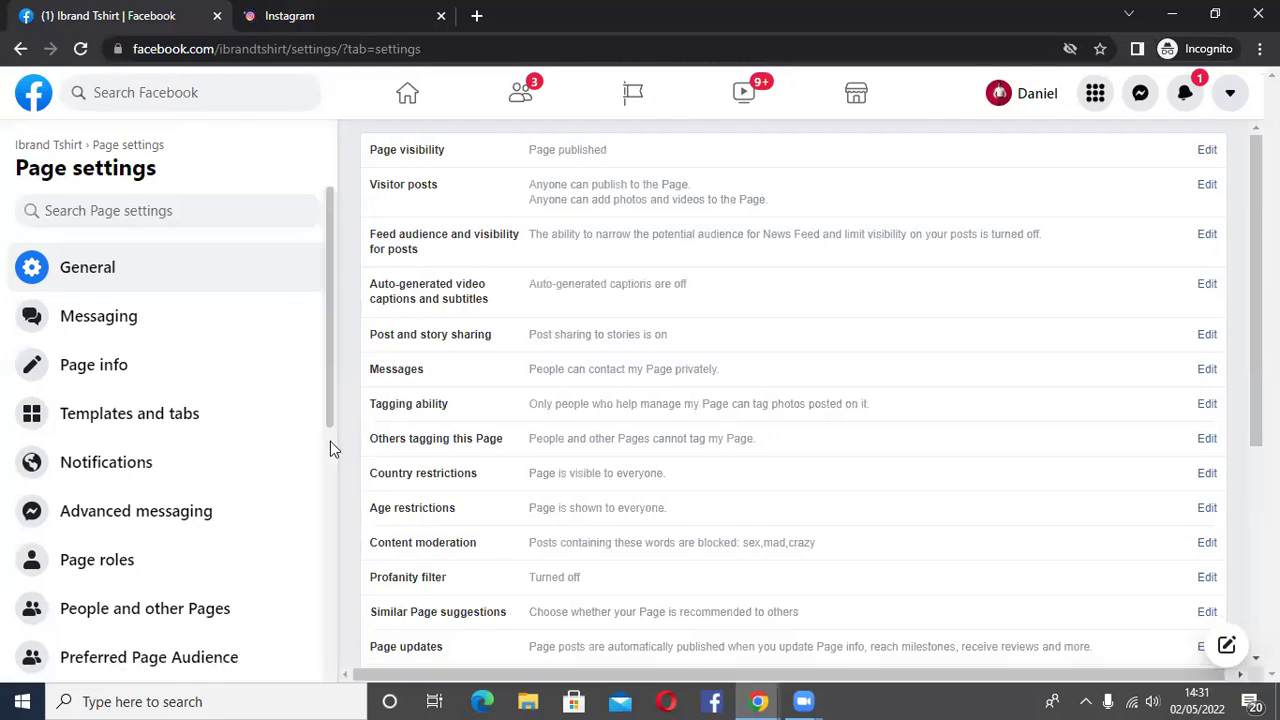
Go to the Instagram section of the Page settings sidebar.
scroll(330, 441, "down", 1)
scroll(326, 583, "down", 2)
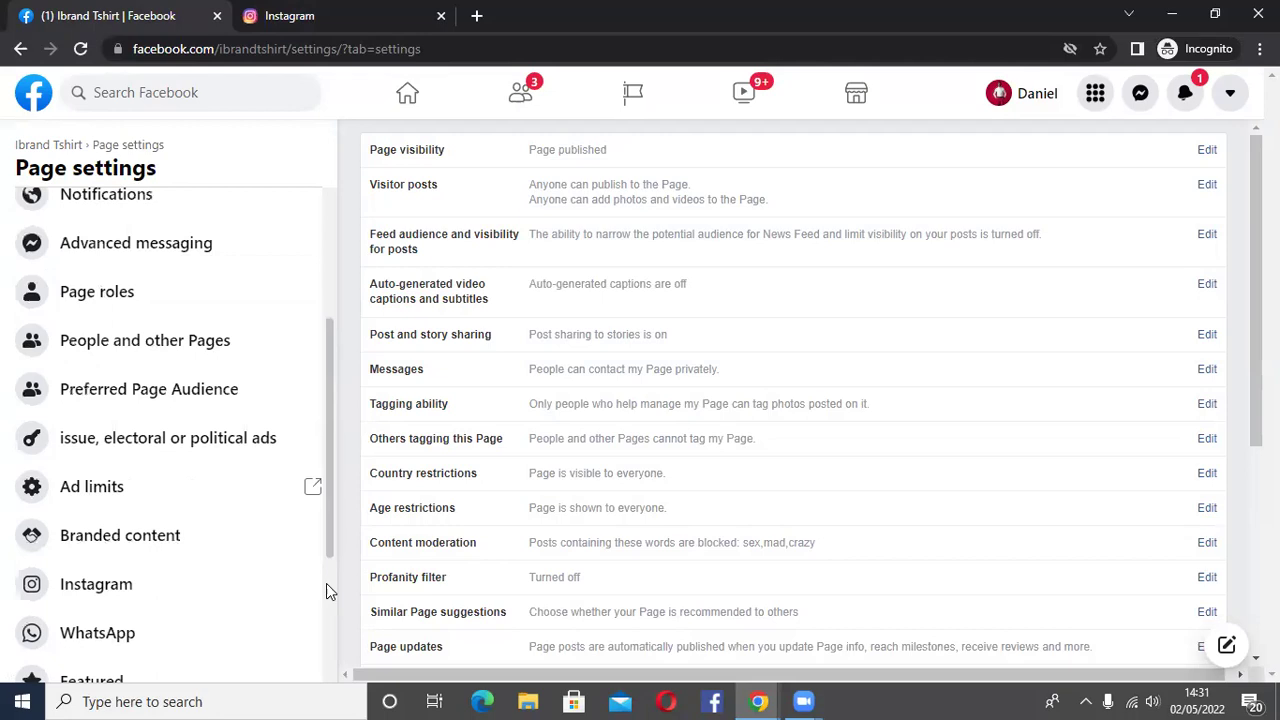
scroll(326, 583, "down", 1)
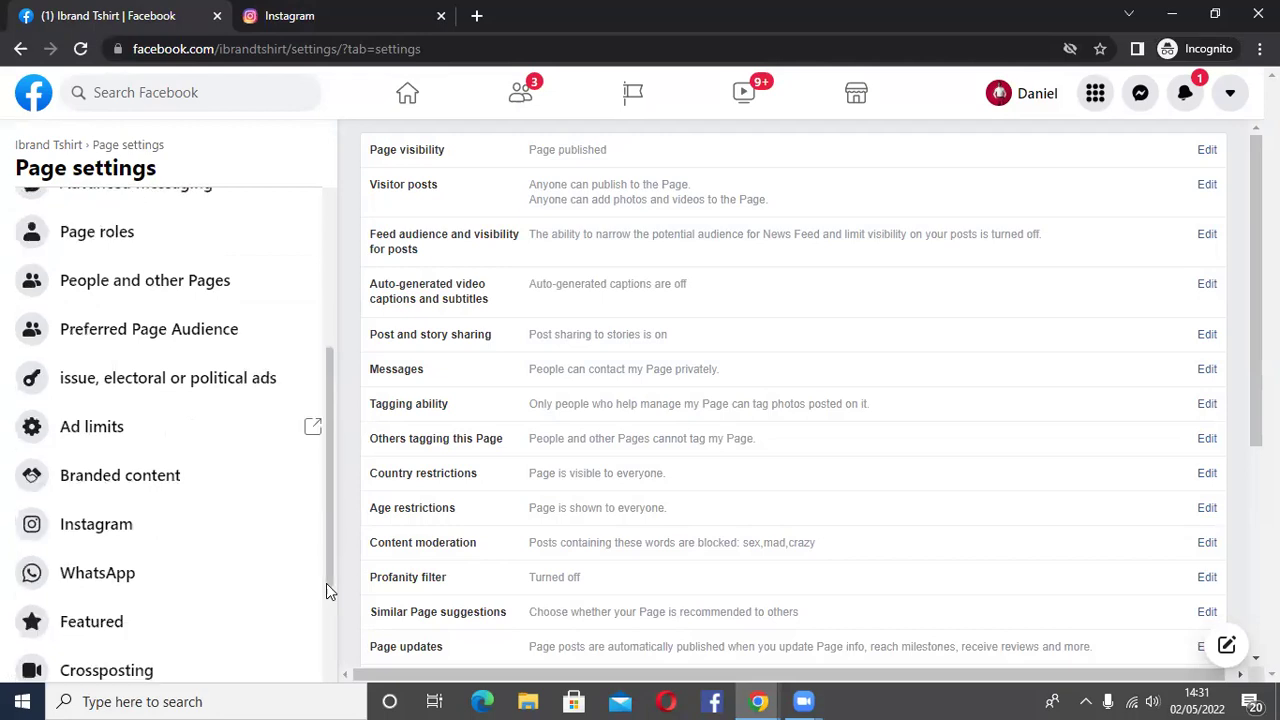
left_click(117, 537)
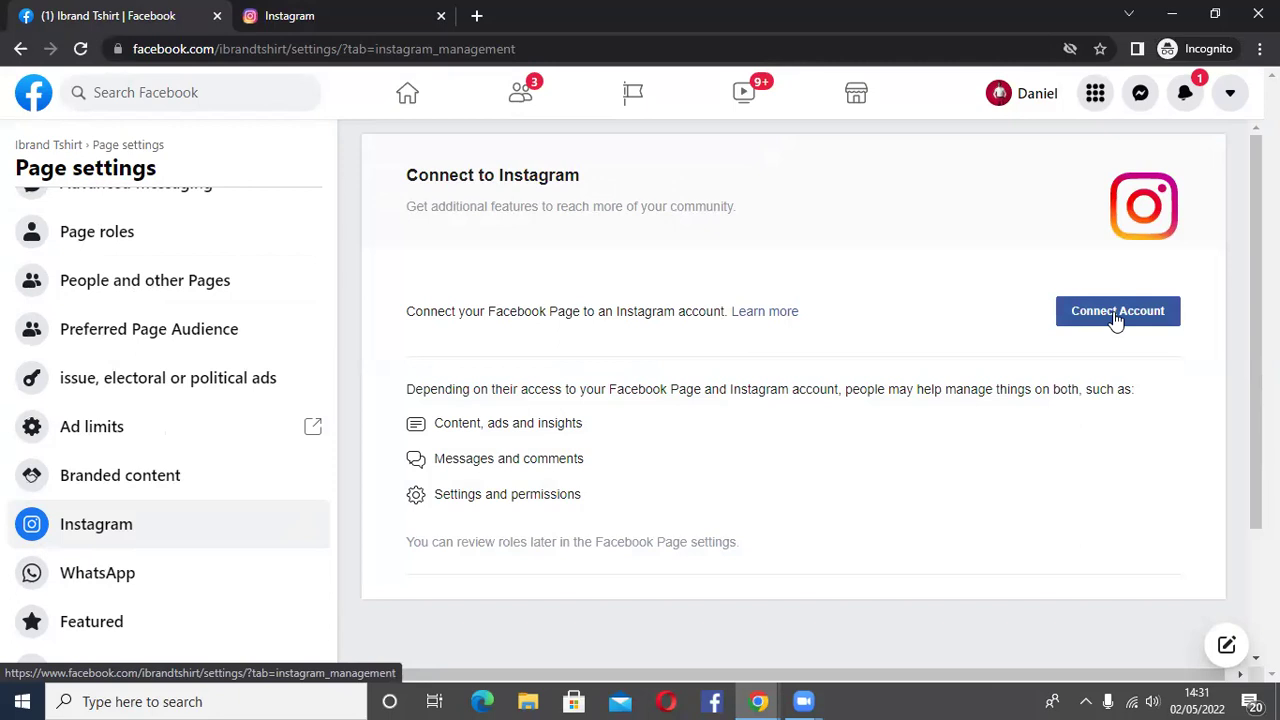
Choose Connect Account and continue with Instagram message access in Inbox left allowed.
left_click(1116, 312)
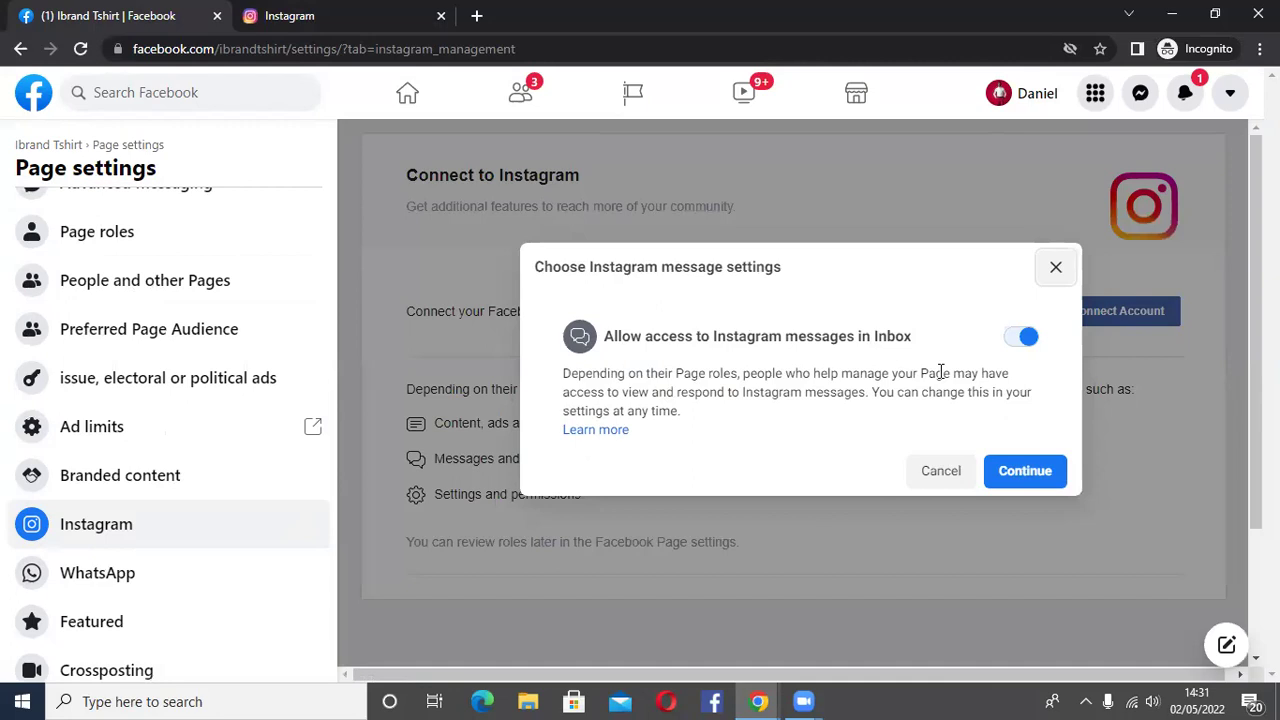
left_click(1017, 482)
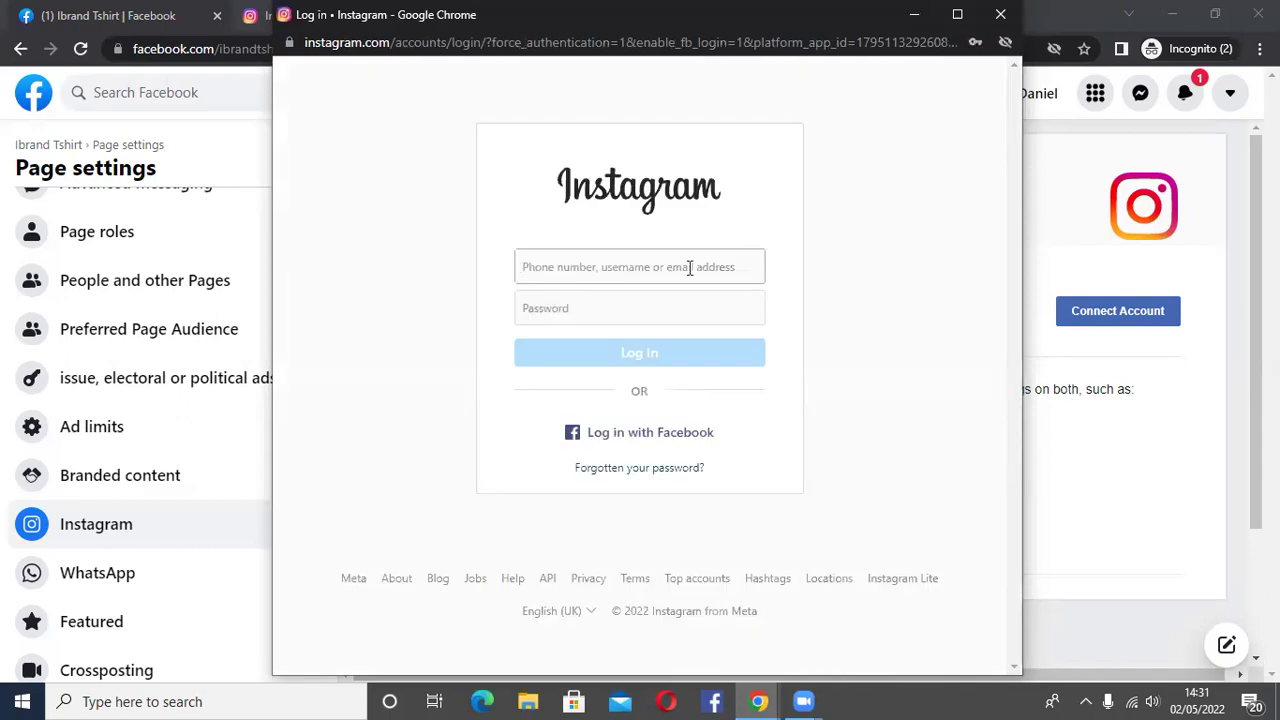
Log in as ibrand_tshirt with its password in the Instagram popup and decline saving login details.
left_click(689, 268)
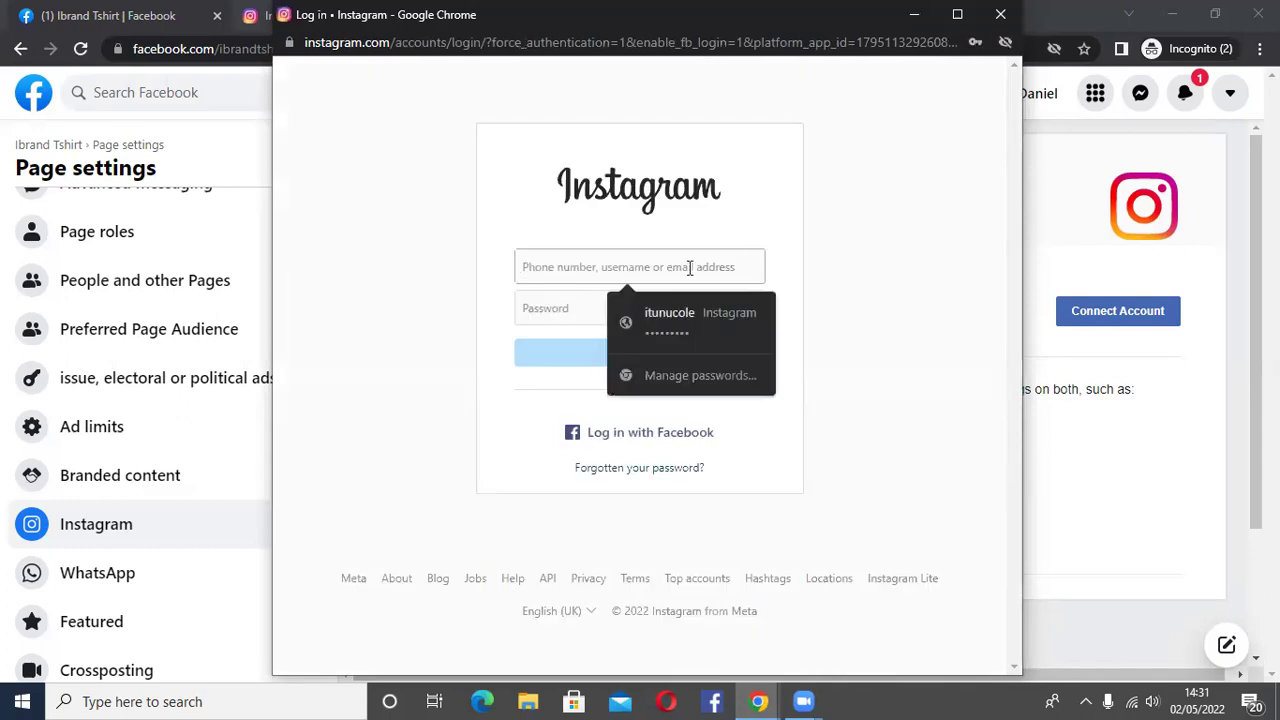
type("i")
key("BackSpace")
type("i")
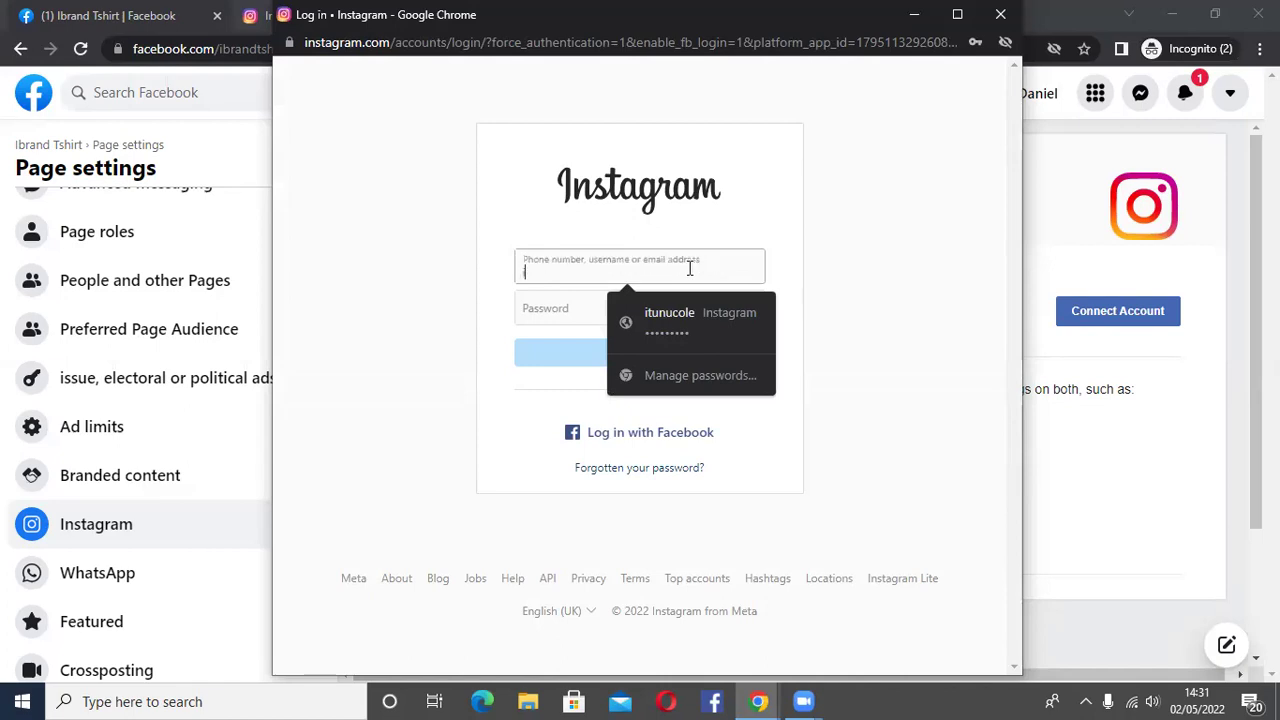
type("brand")
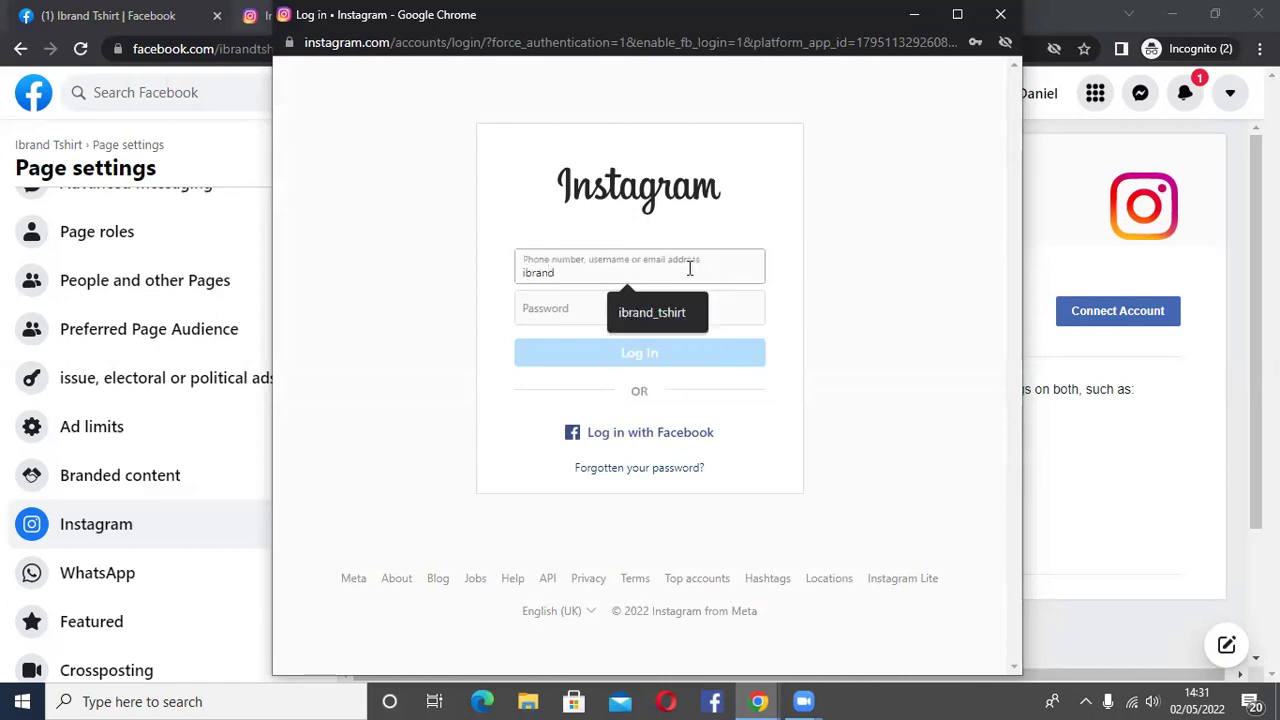
type("_tshirt")
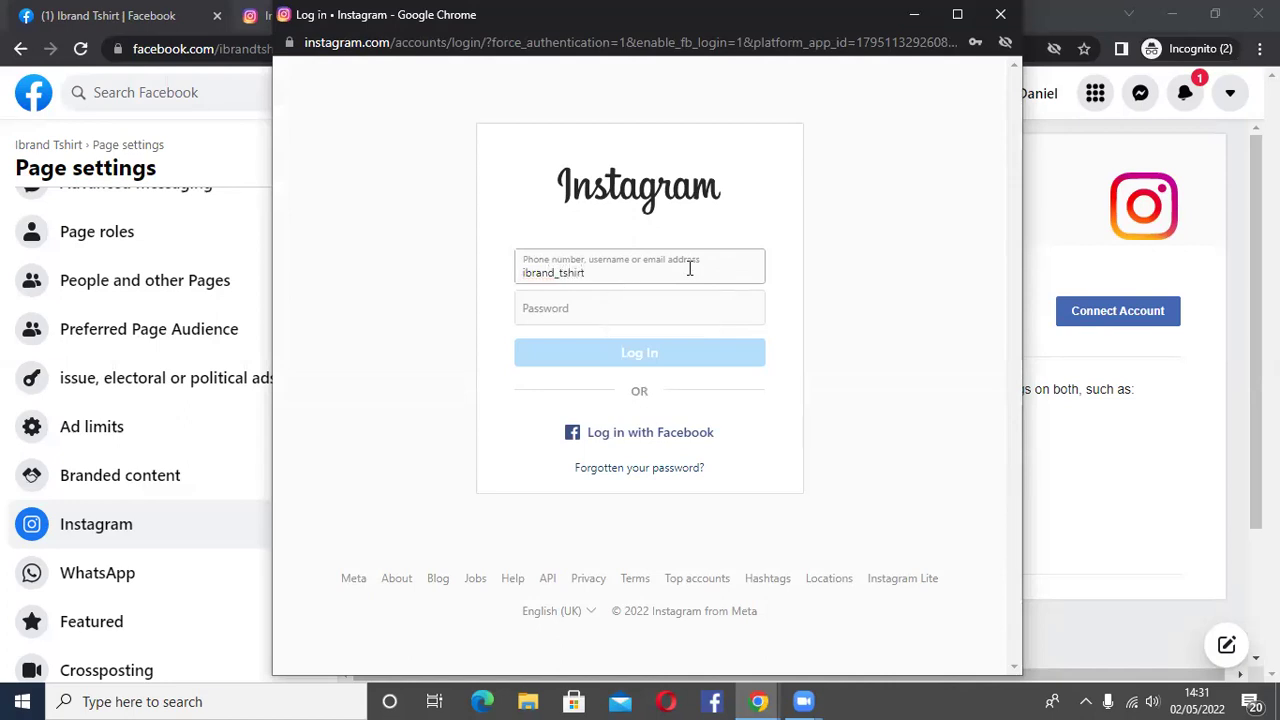
key("Tab")
type("••••")
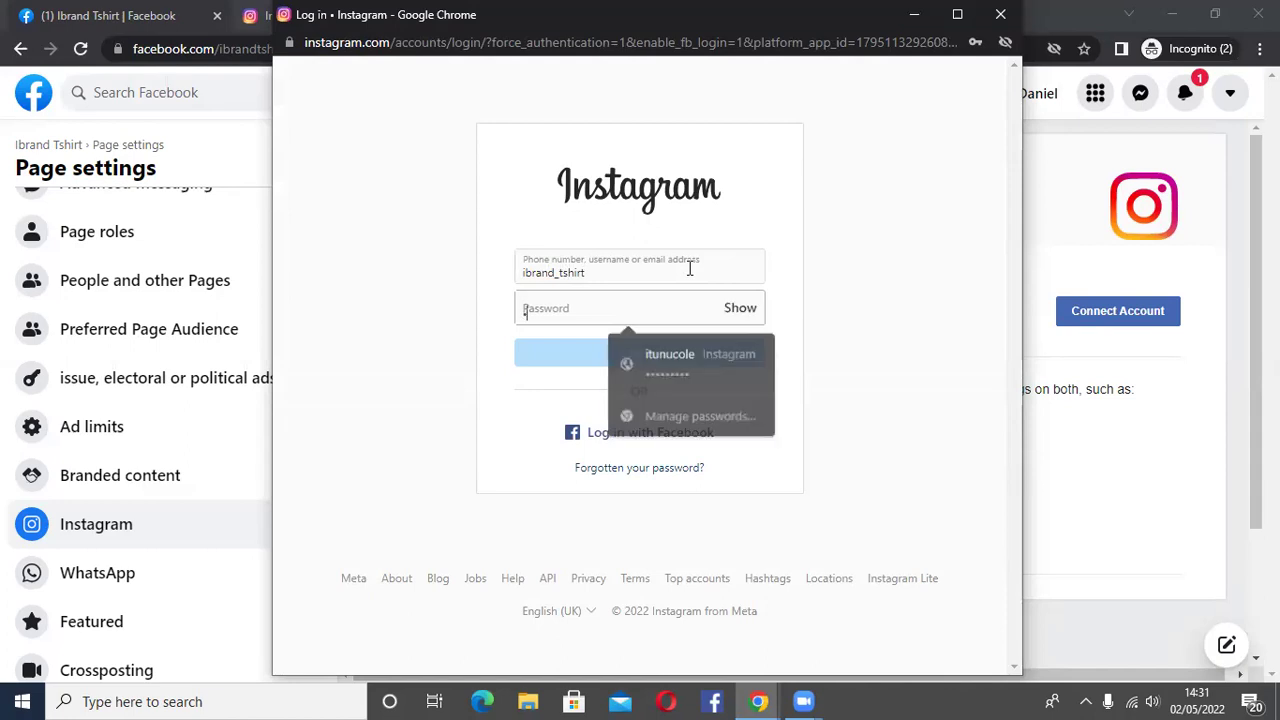
type("••")
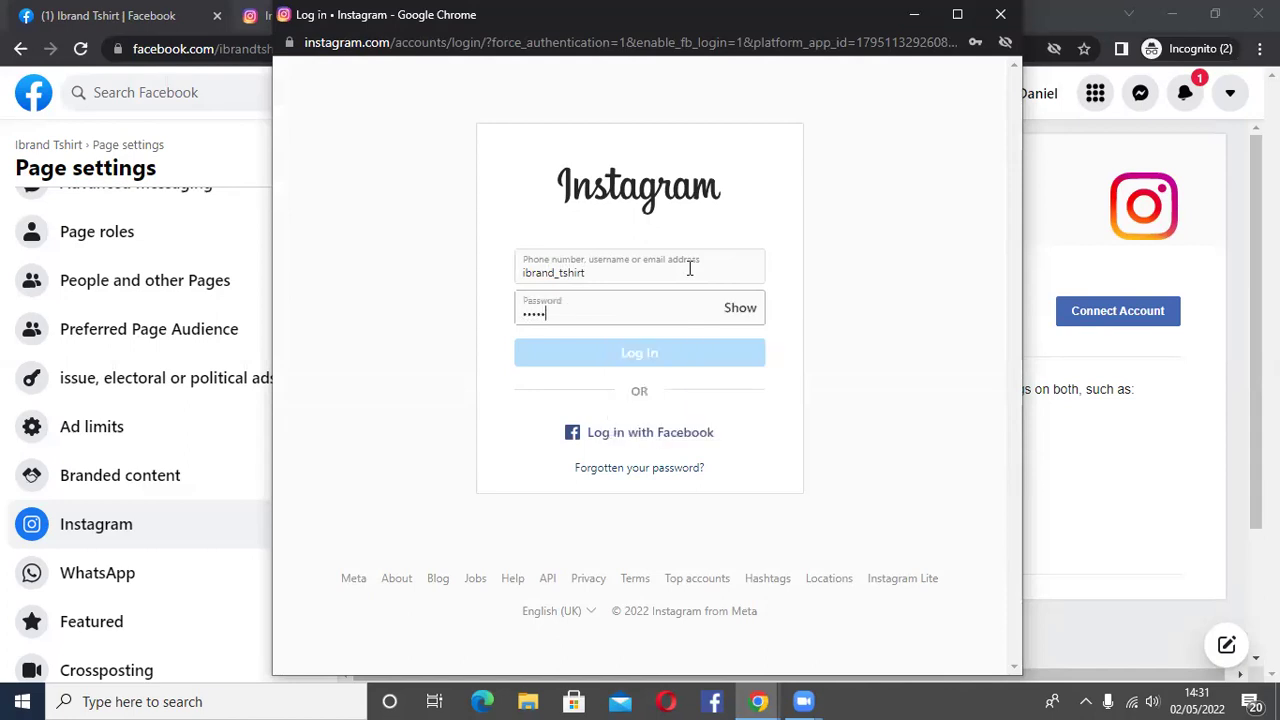
type("••••")
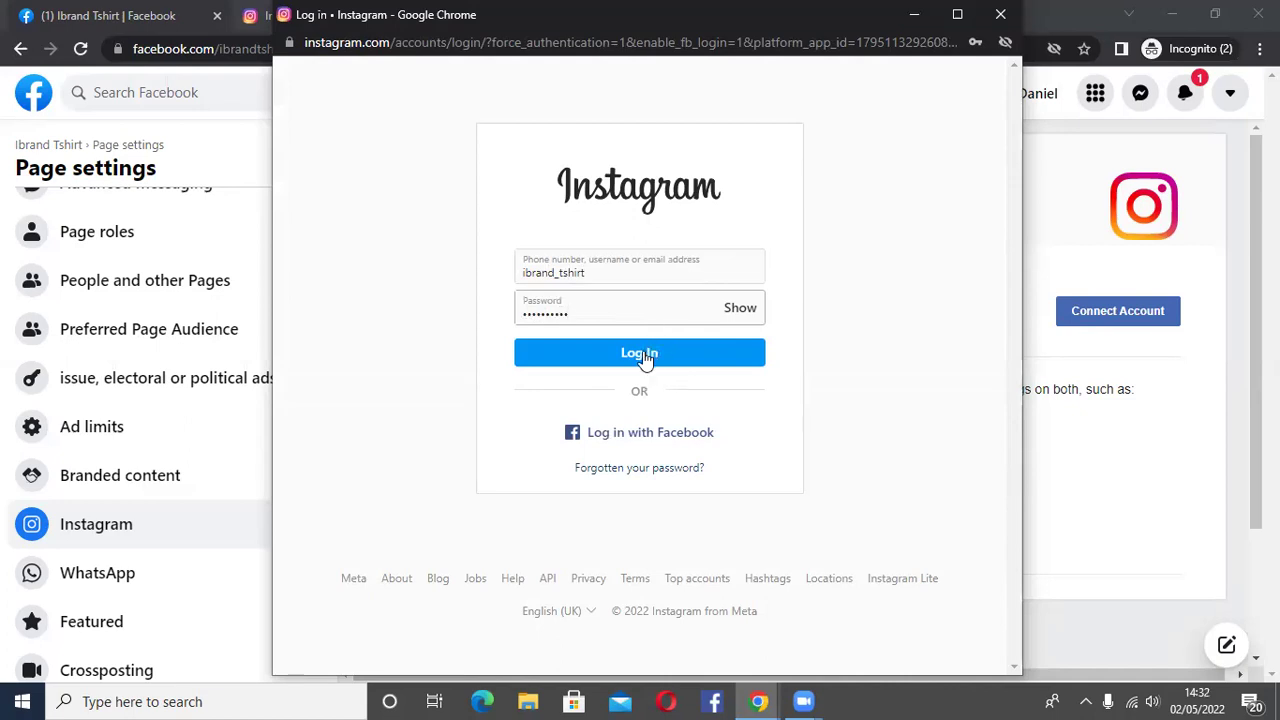
left_click(643, 355)
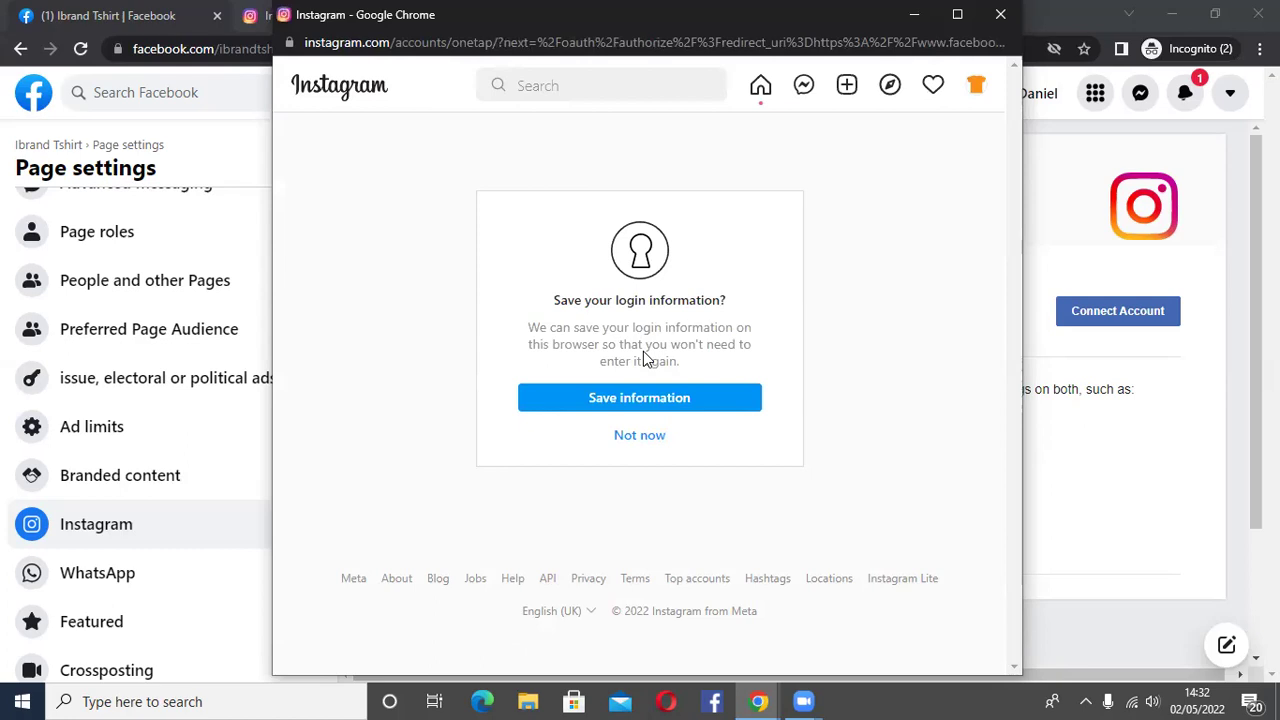
left_click(643, 433)
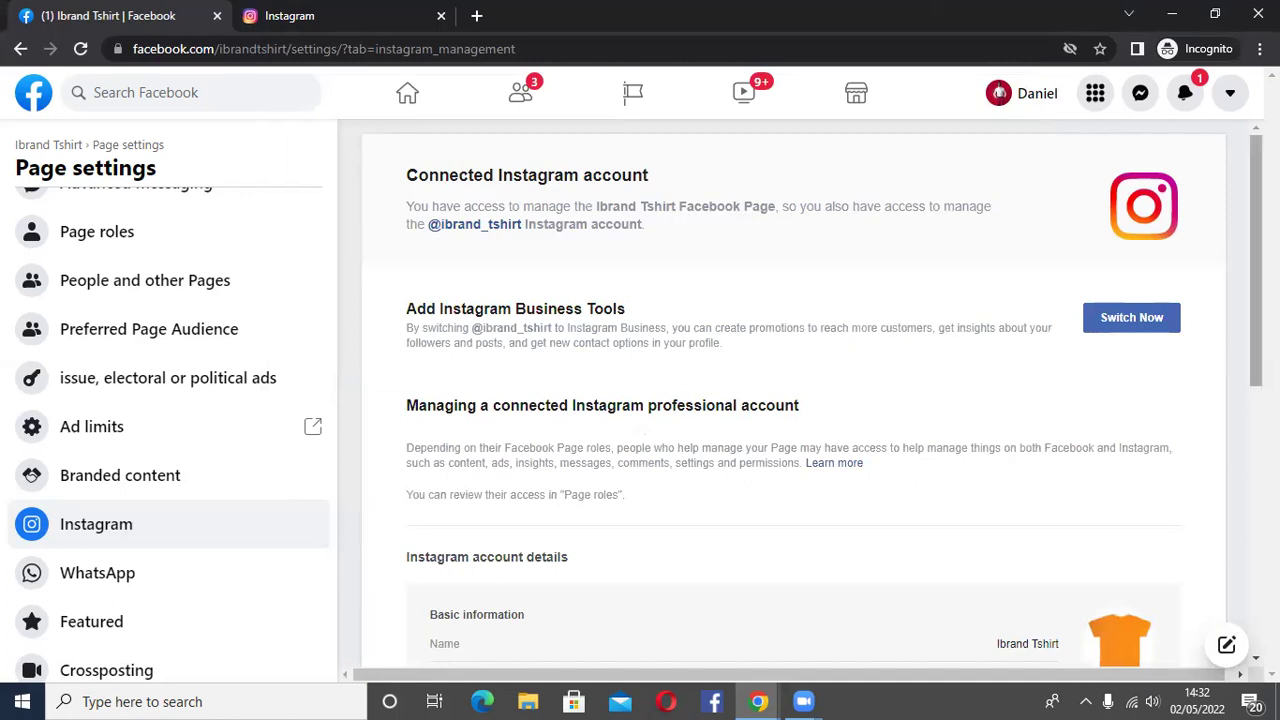
Scroll down to review the linked account's basic info: name Ibrand Tshirt, username ibrand_tshirt.
scroll(1256, 260, "down", 2)
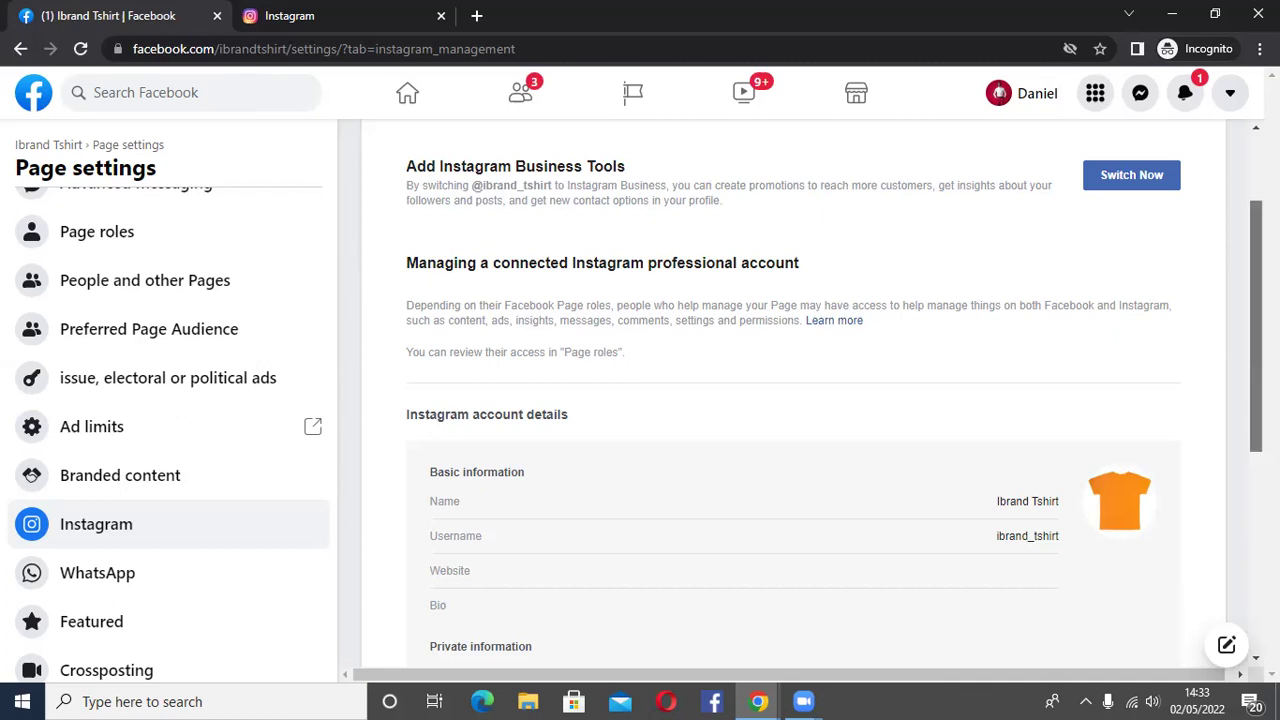
scroll(793, 400, "down", 3)
scroll(793, 400, "up", 1)
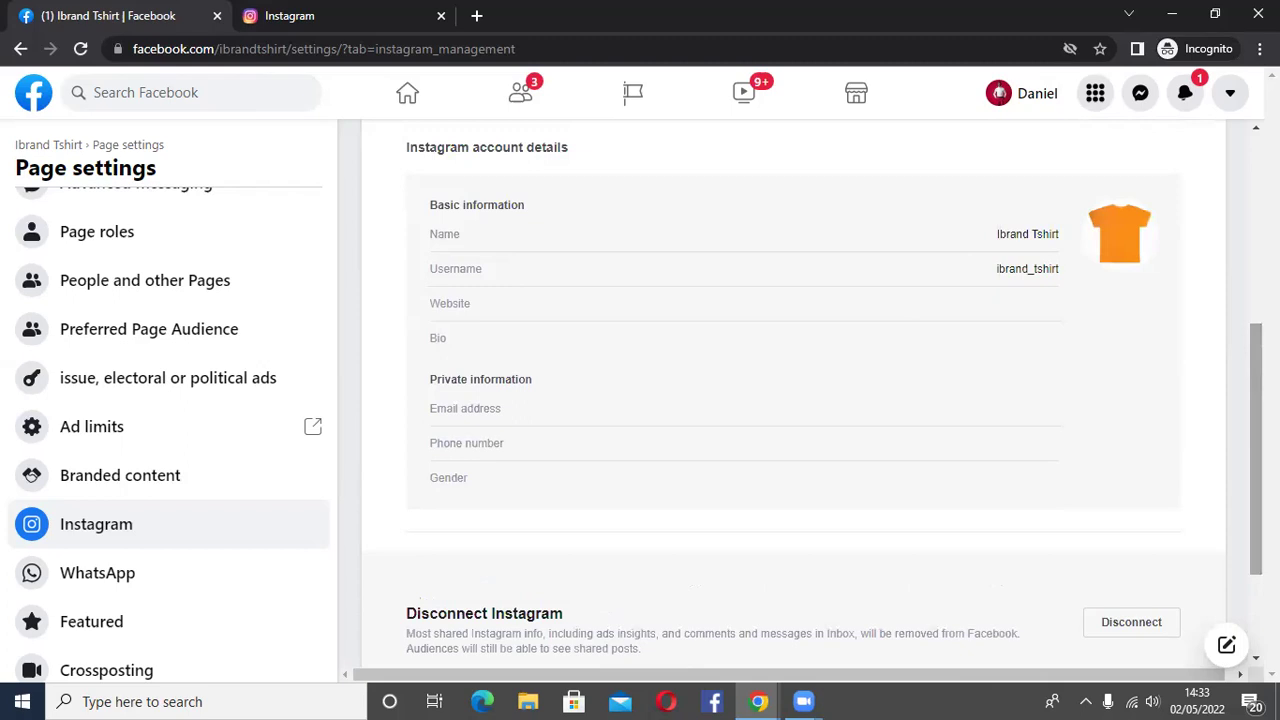
scroll(793, 400, "up", 1)
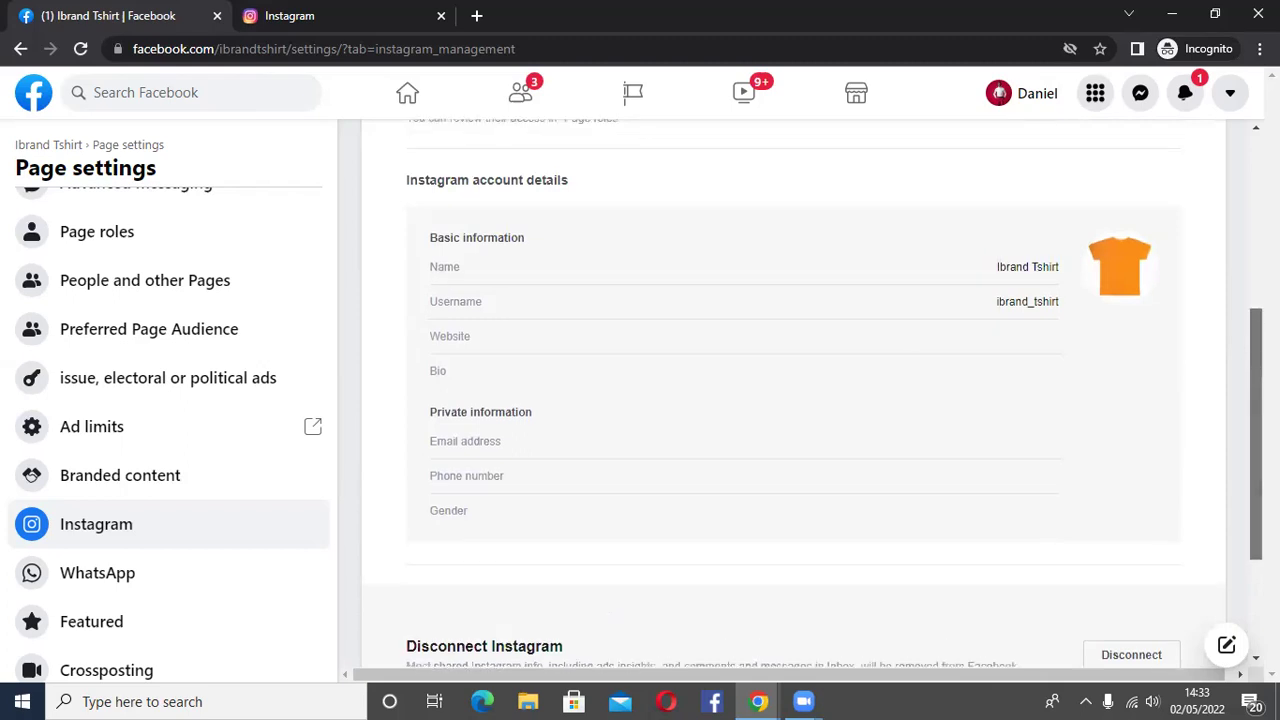
scroll(793, 400, "up", 1)
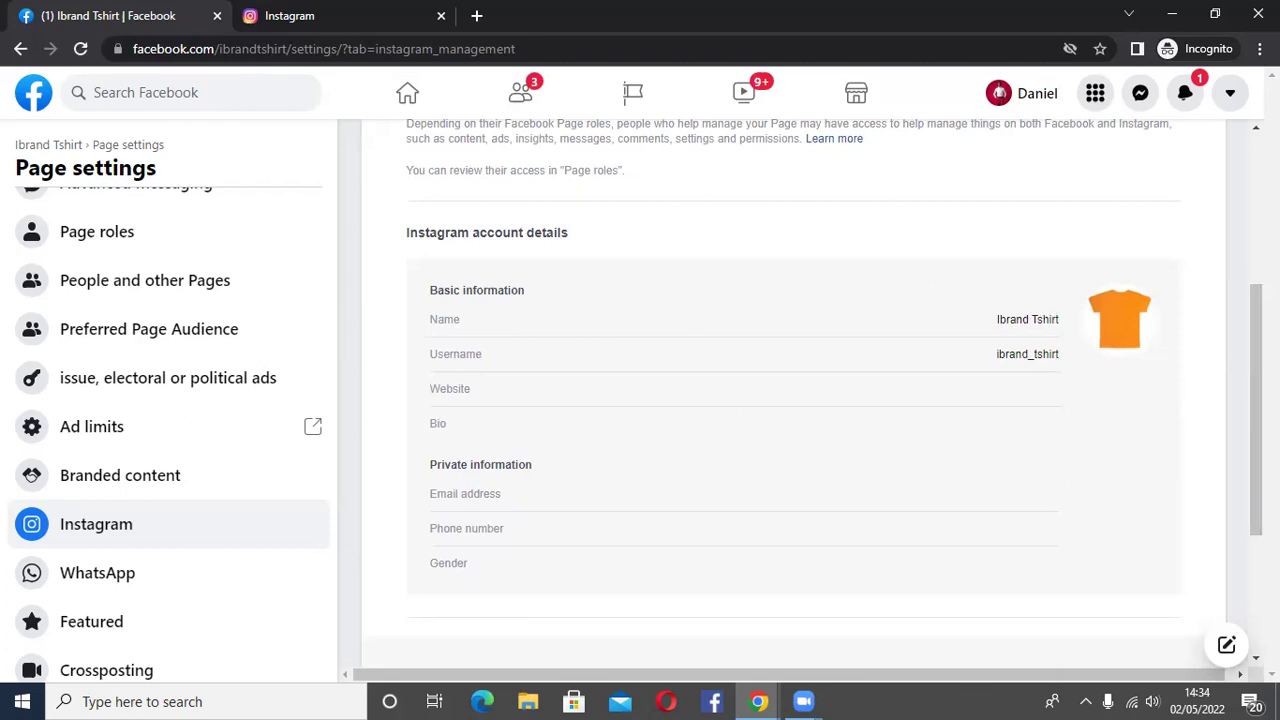
scroll(1256, 410, "up", 3)
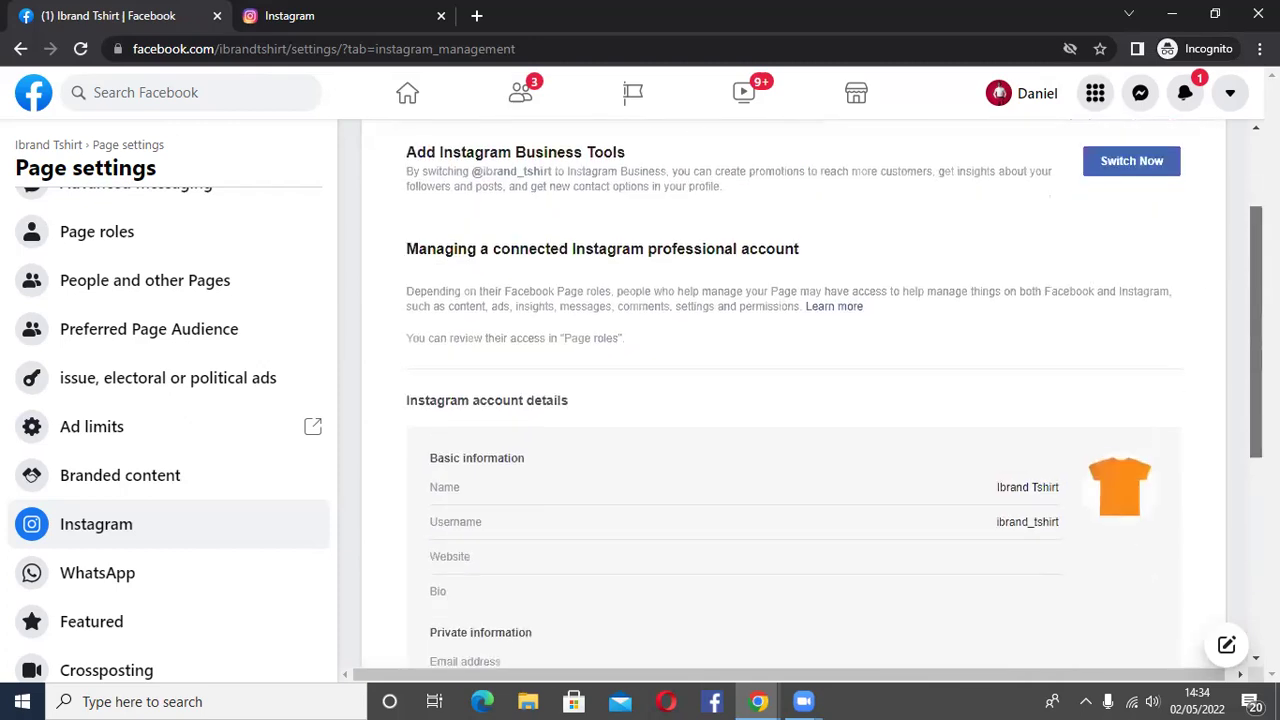
scroll(1256, 410, "down", 1)
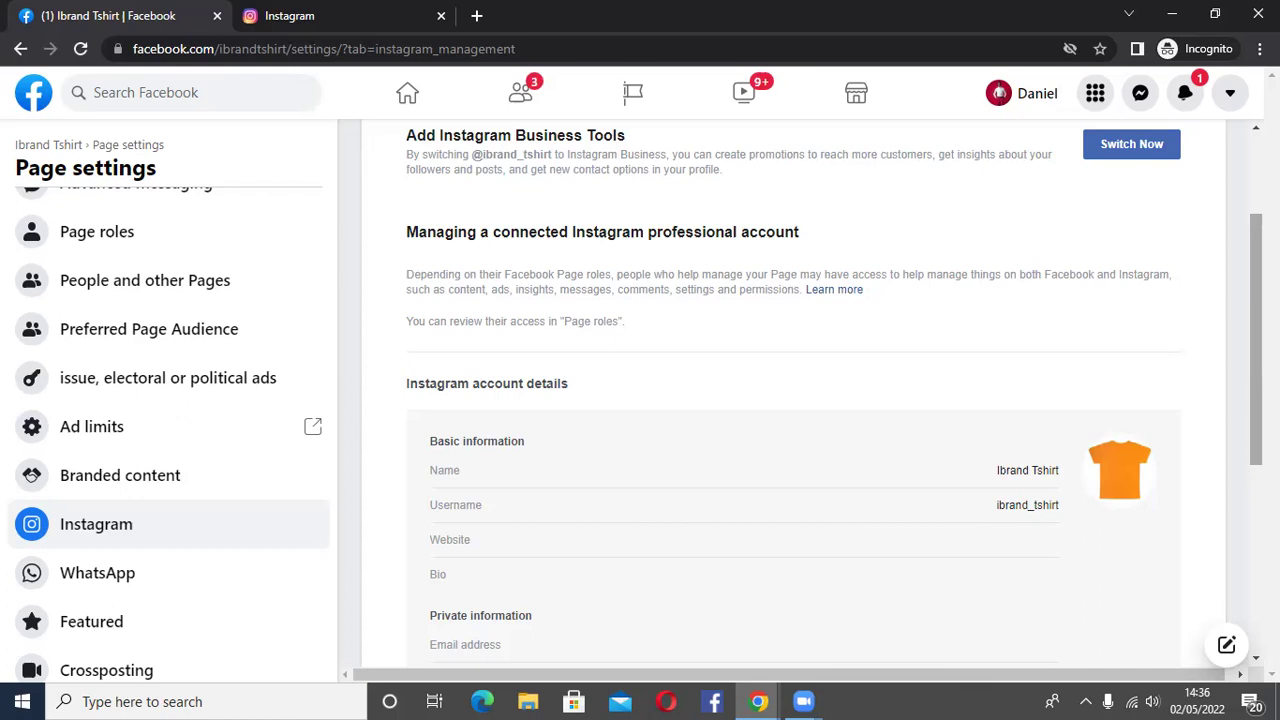
scroll(790, 400, "down", 2)
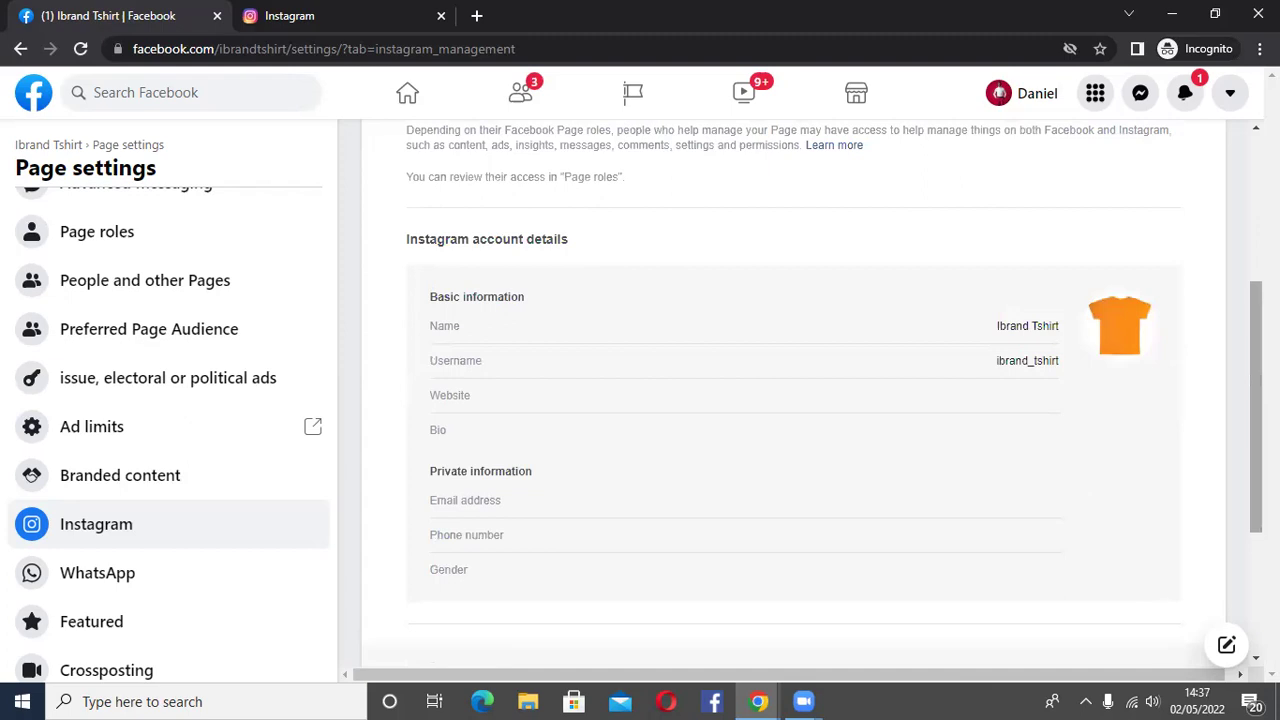
scroll(790, 400, "down", 1)
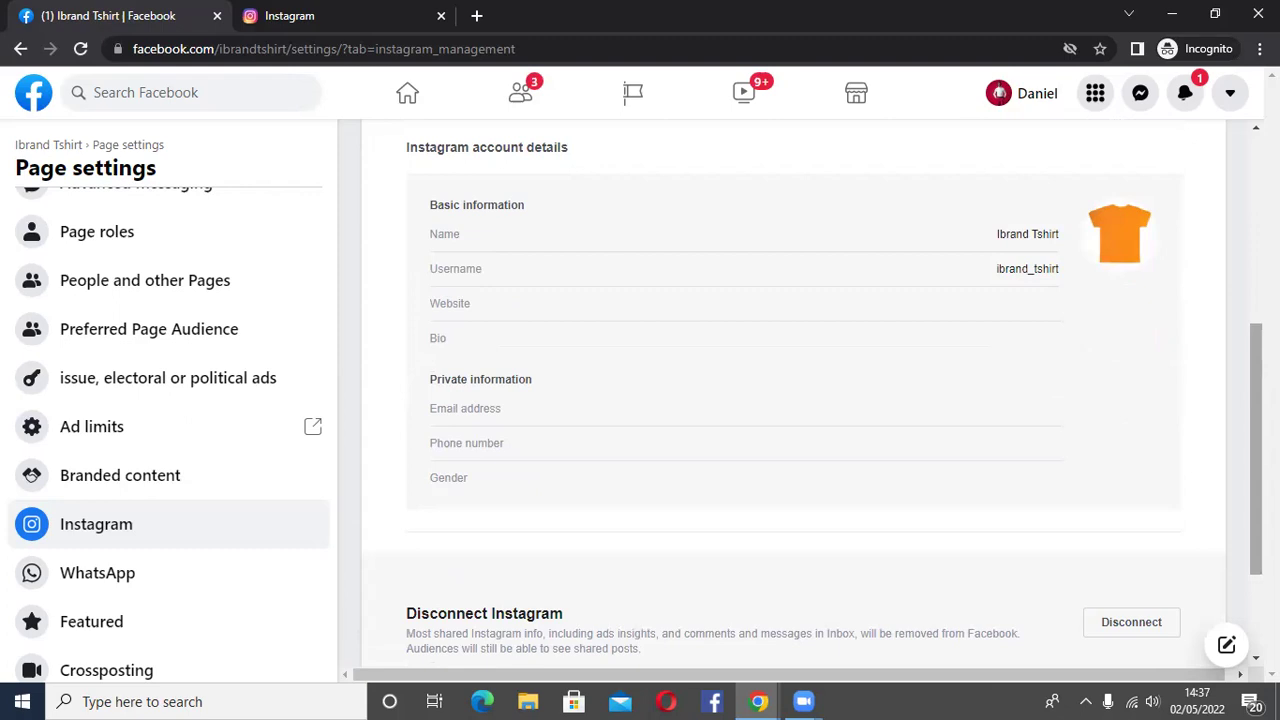
scroll(790, 400, "down", 2)
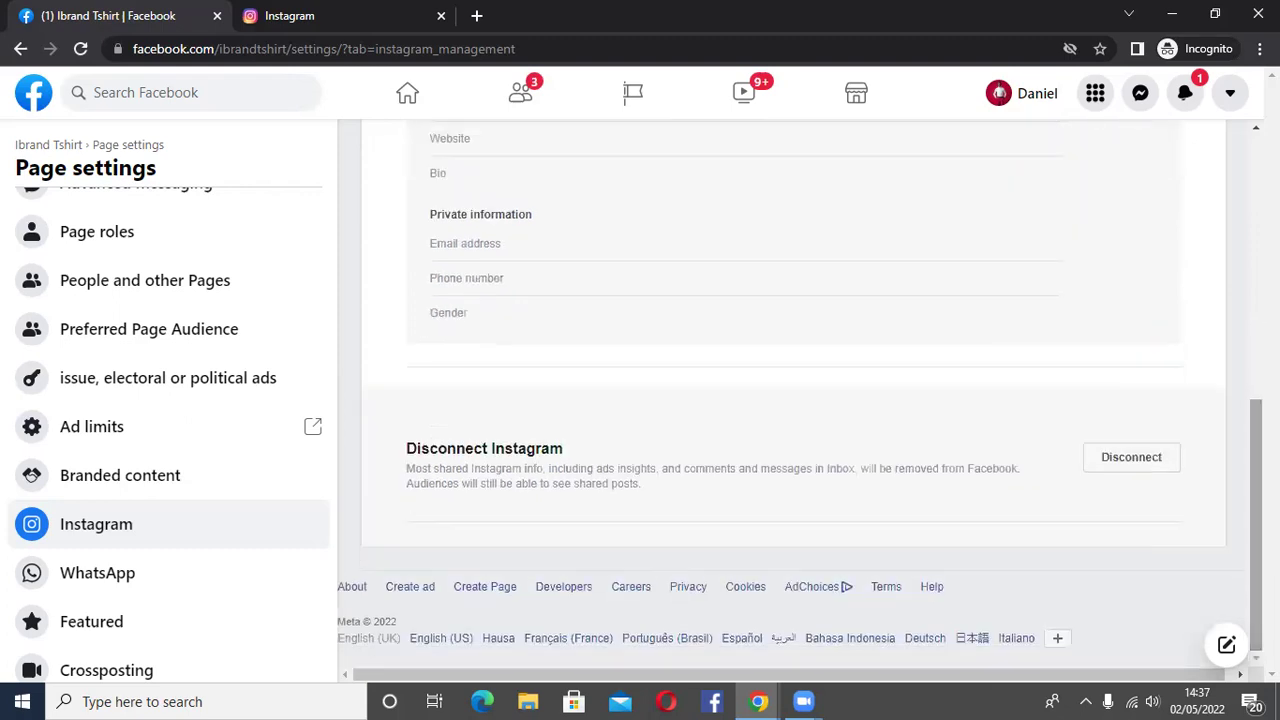
scroll(790, 400, "up", 3)
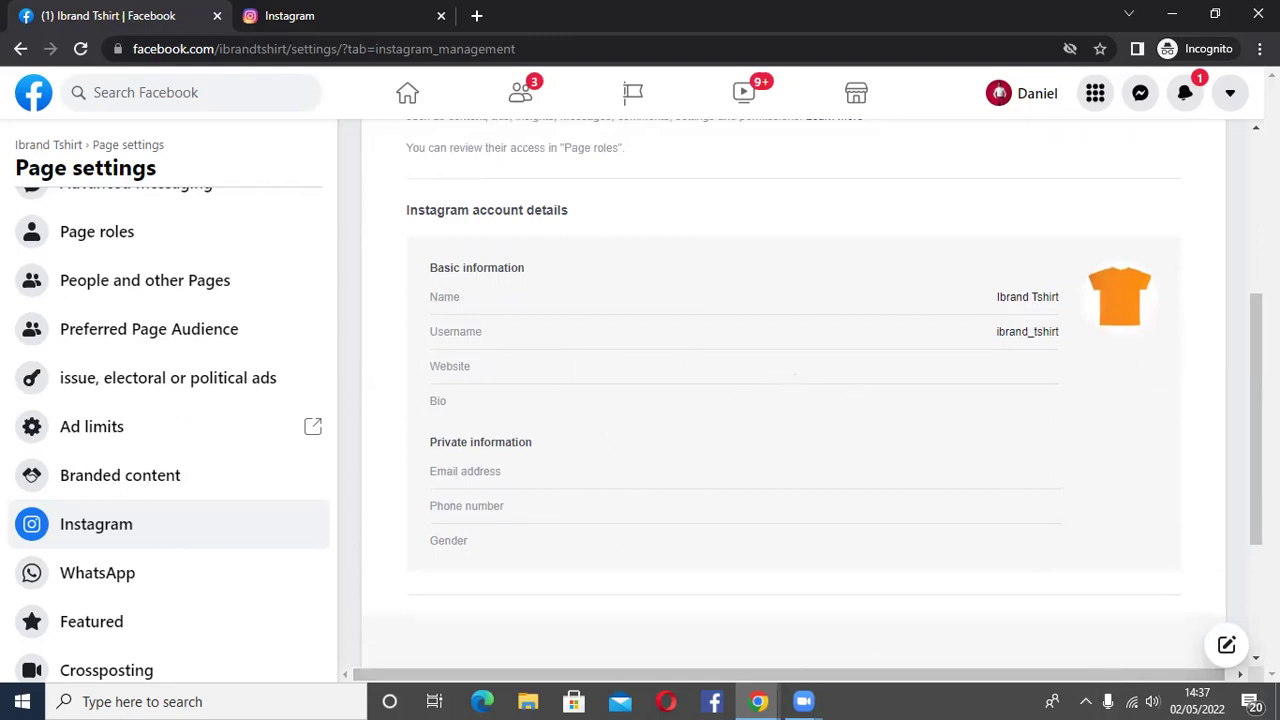
left_click_drag(1256, 420, 1256, 259)
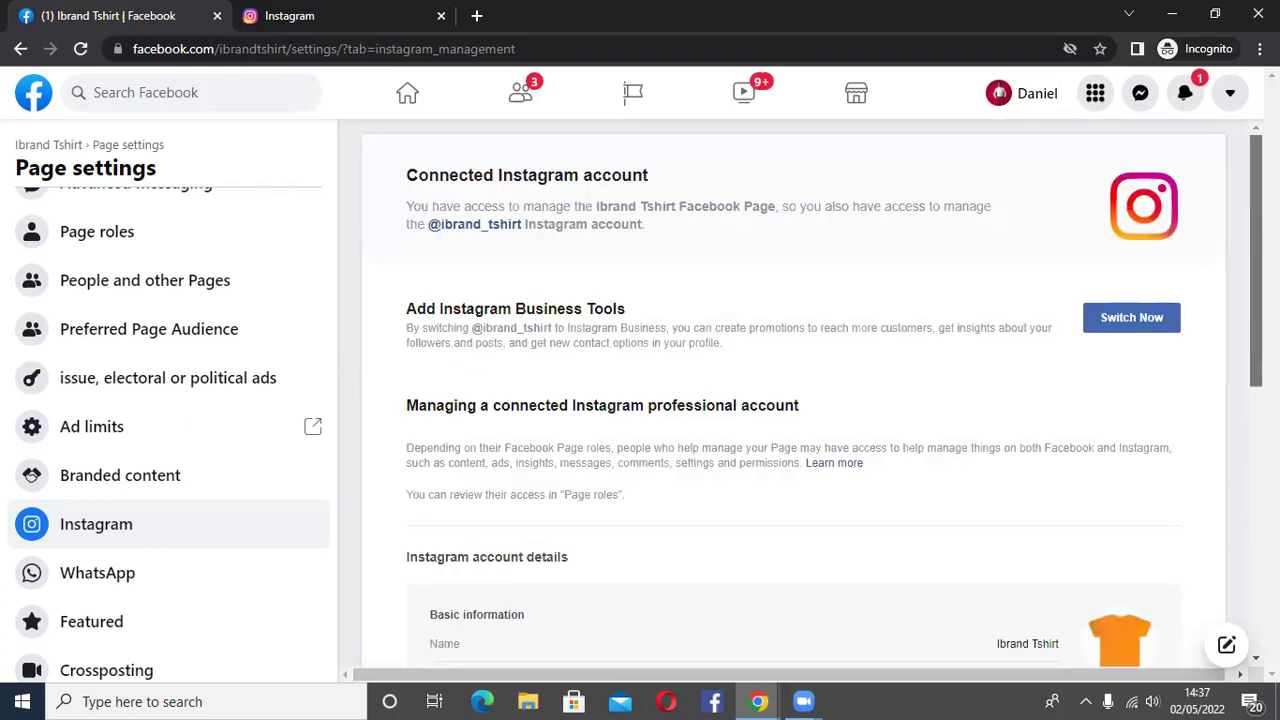
Turn on Instagram notifications, view the ibrand_tshirt profile, then return to Facebook's Page settings.
left_click(302, 12)
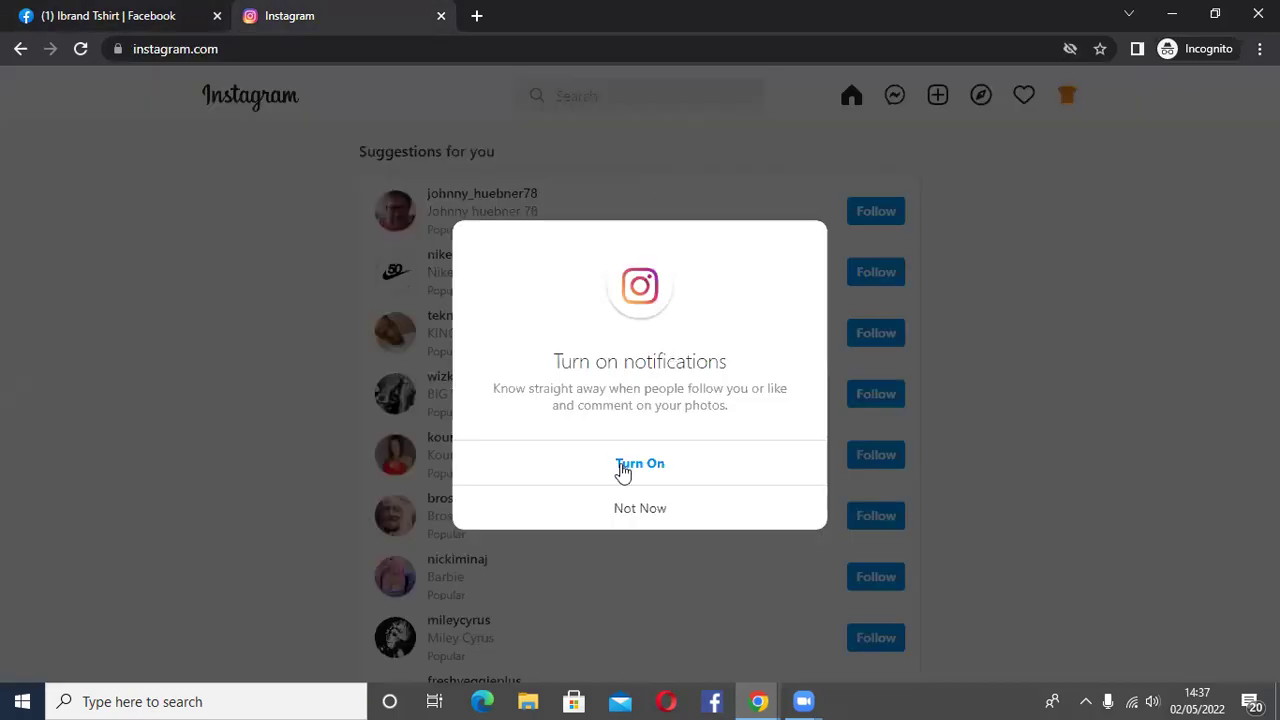
left_click(622, 468)
left_click(1058, 98)
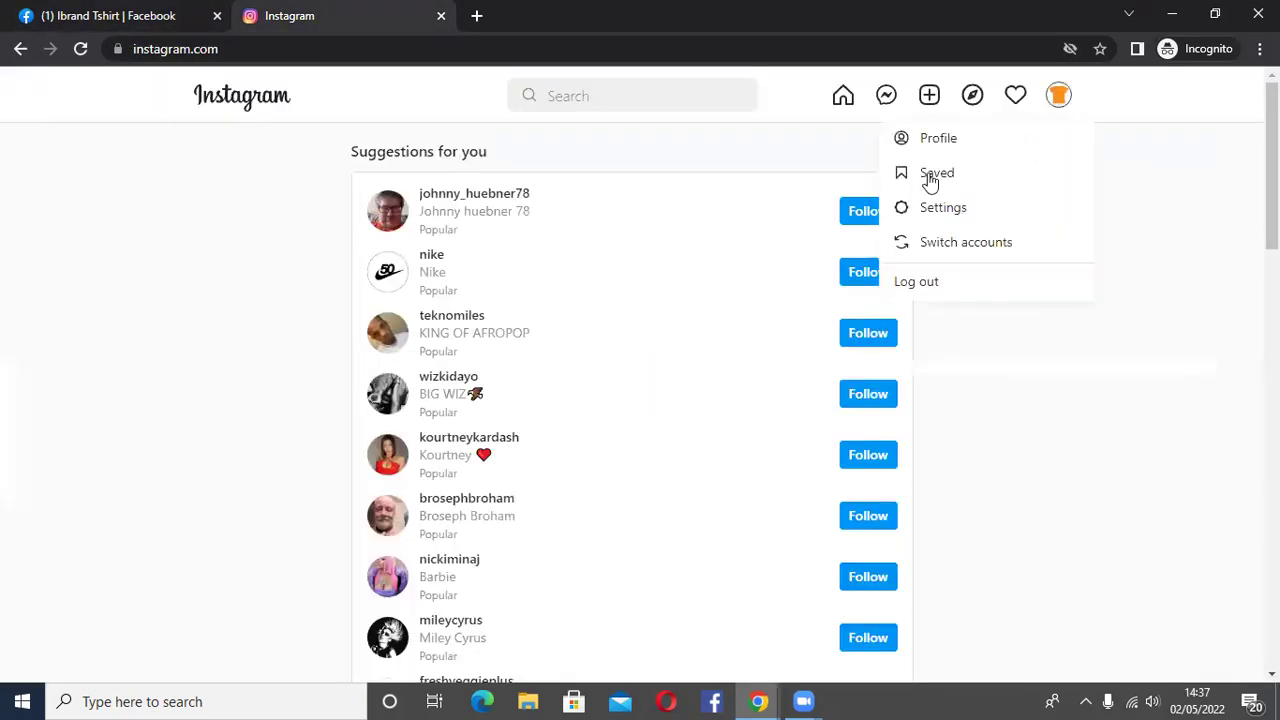
left_click(941, 139)
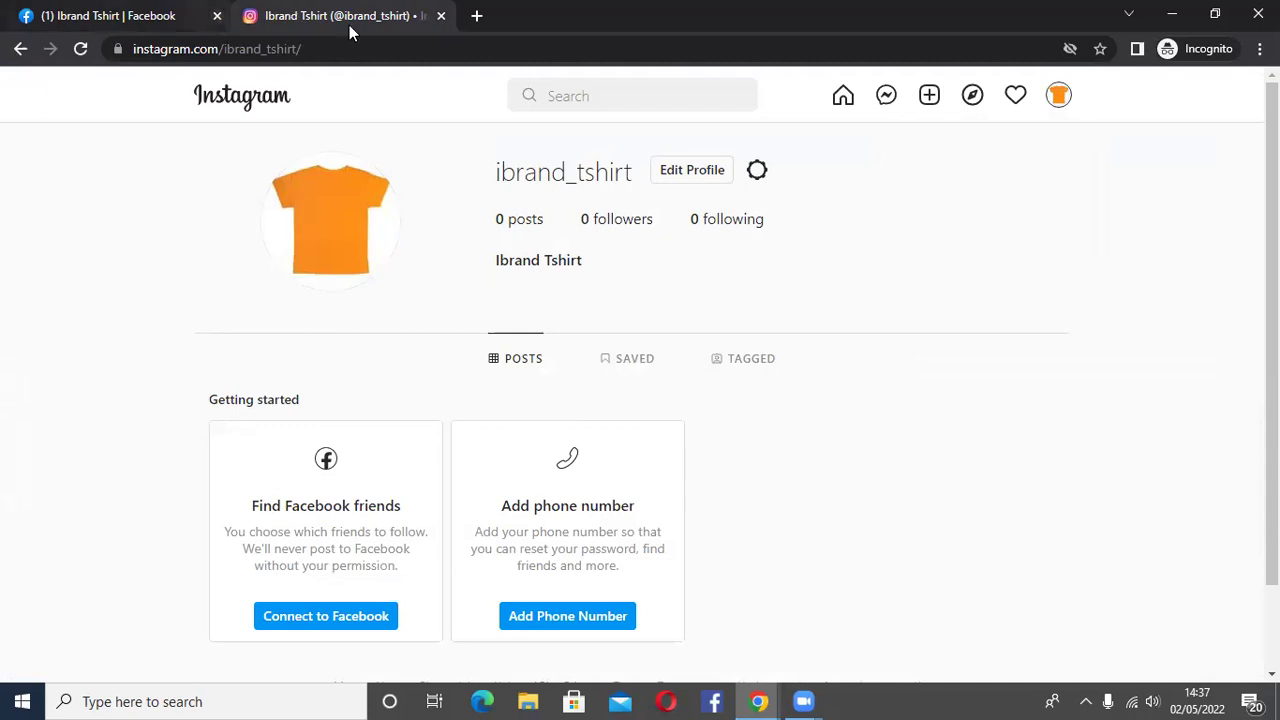
left_click(152, 10)
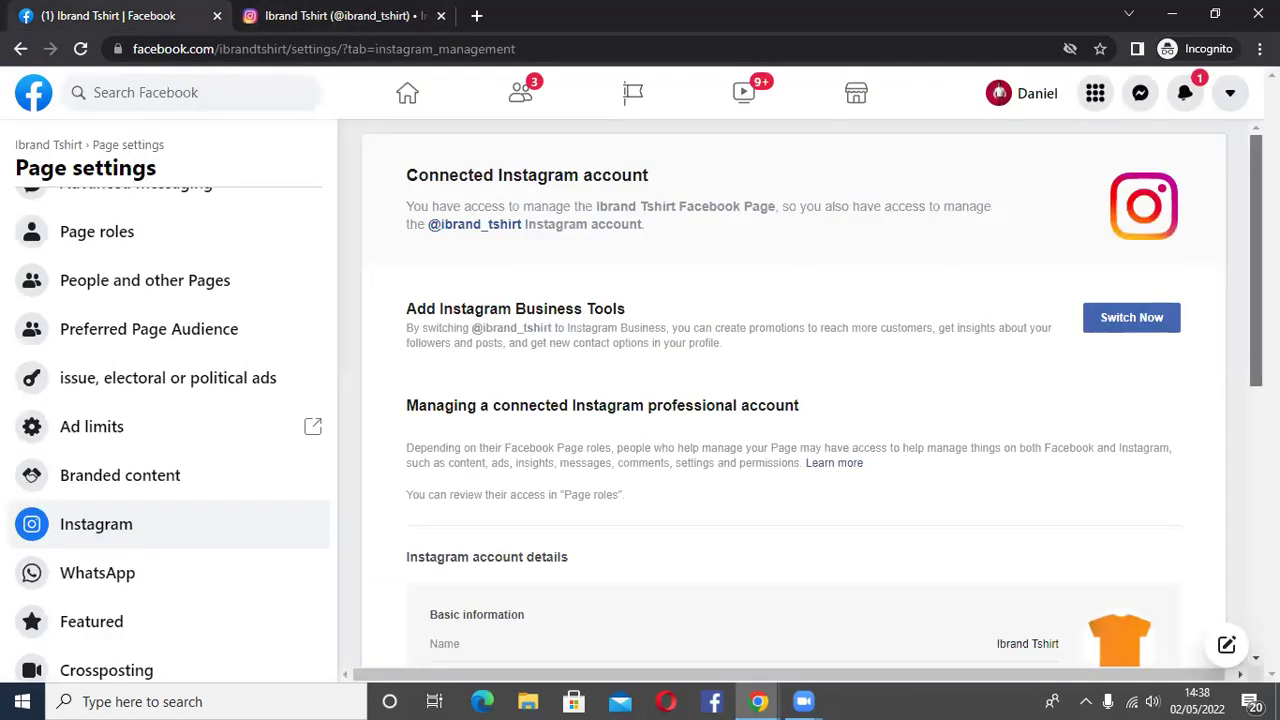
scroll(794, 400, "down", 1)
scroll(794, 400, "down", 2)
scroll(794, 400, "up", 1)
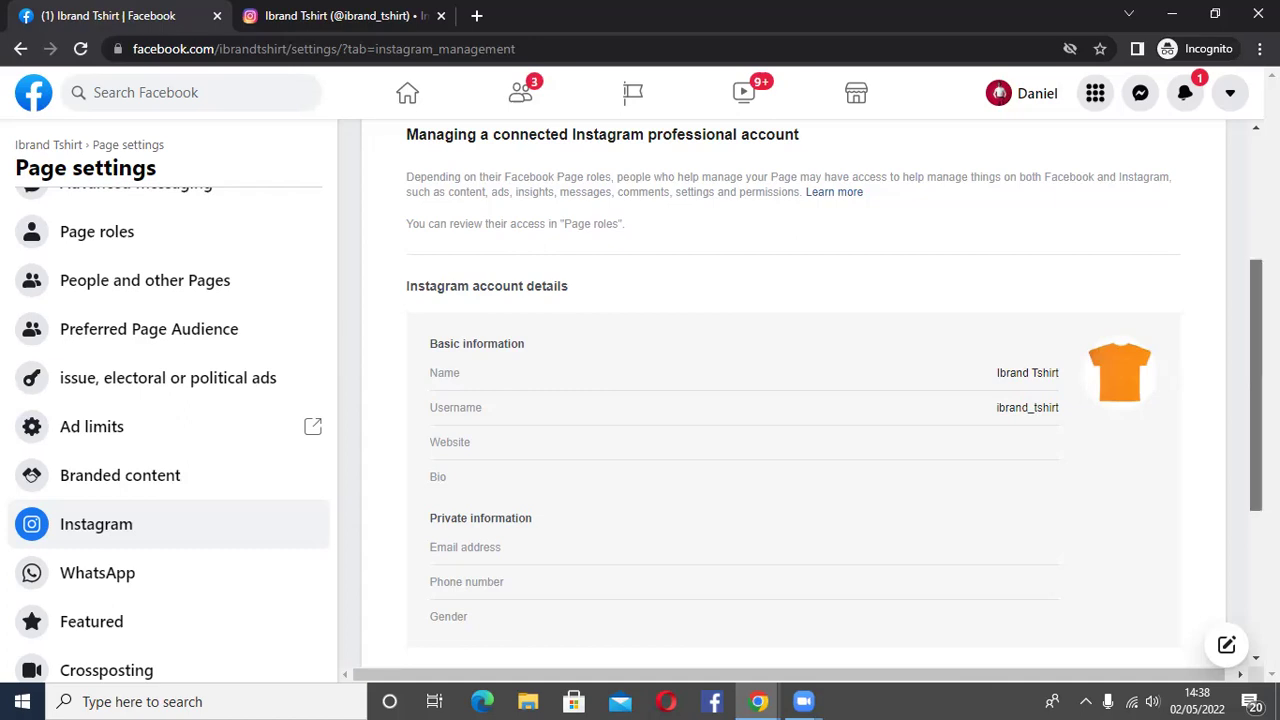
scroll(793, 400, "down", 3)
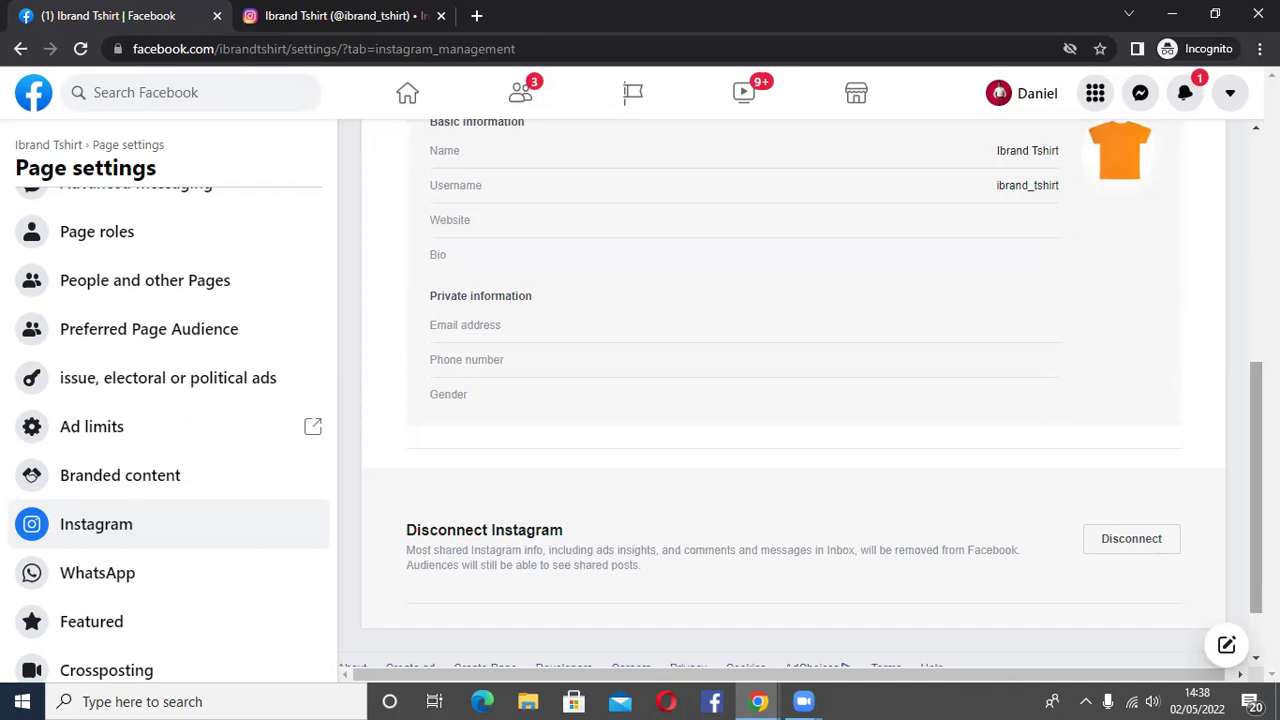
scroll(793, 400, "up", 2)
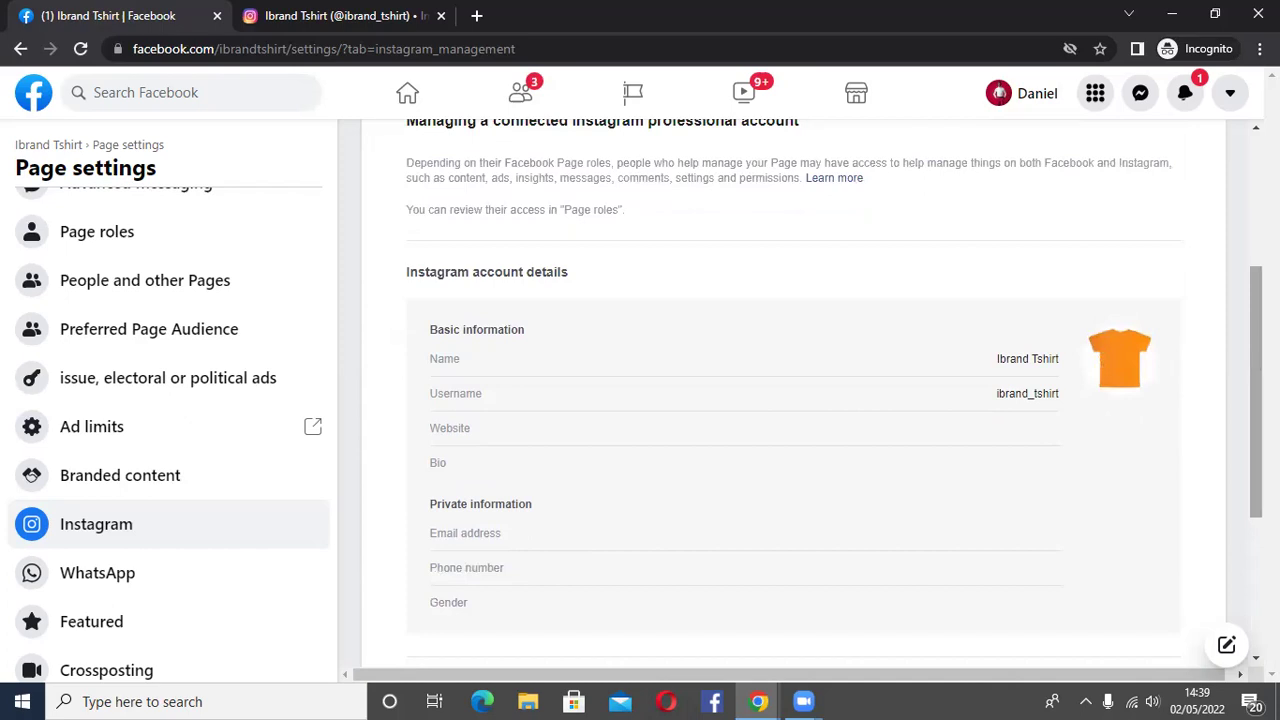
scroll(793, 400, "up", 2)
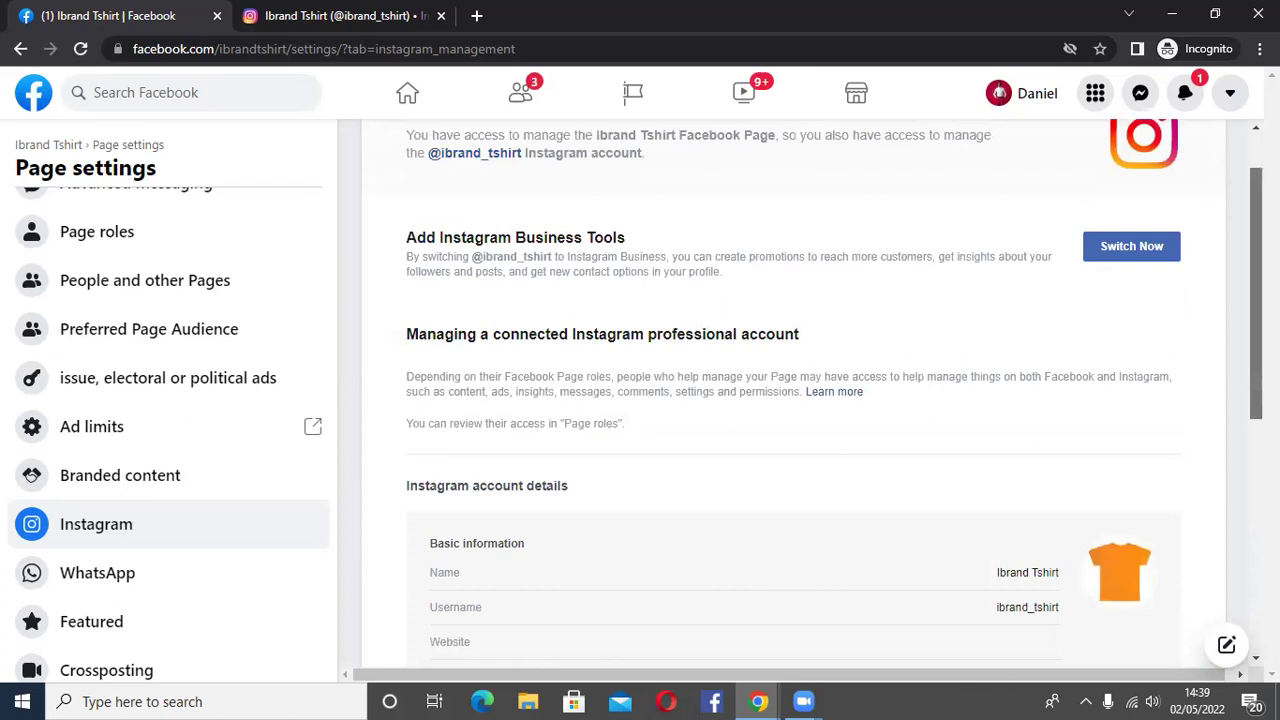
scroll(612, 345, "up", 1)
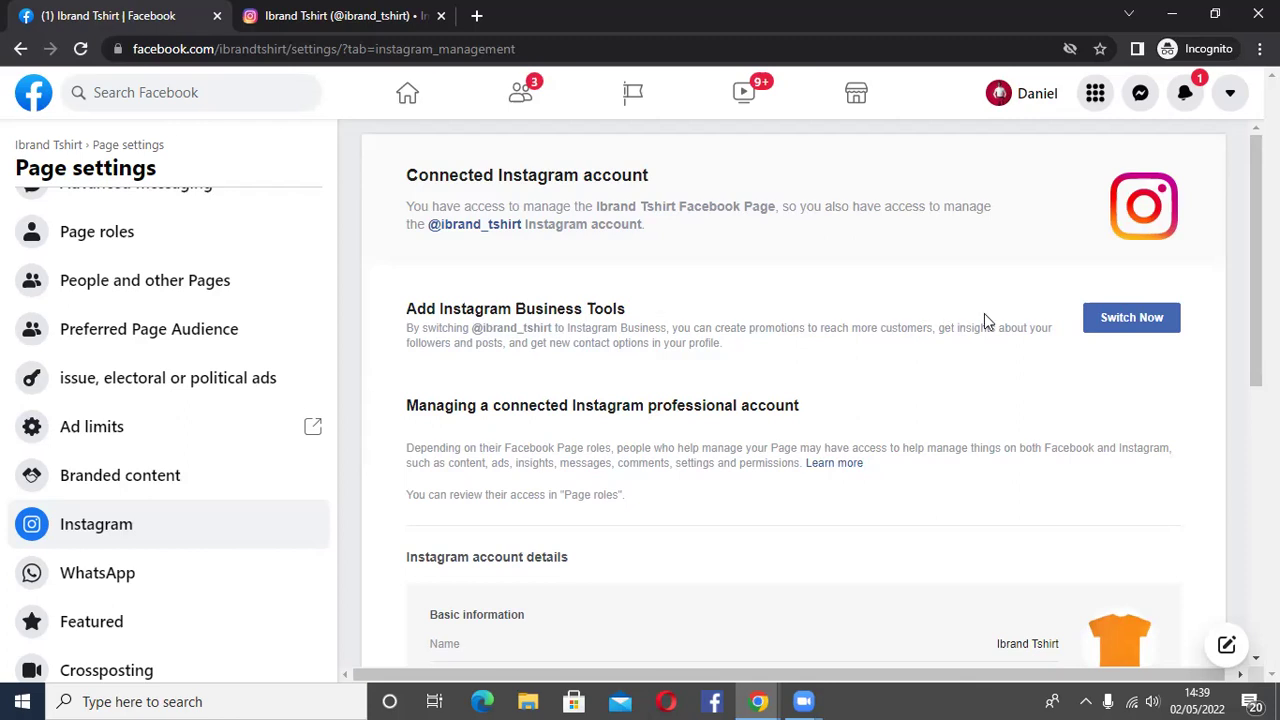
Choose Switch Now, log in to ibrand_tshirt with its password, and skip saving login info.
left_click(1118, 332)
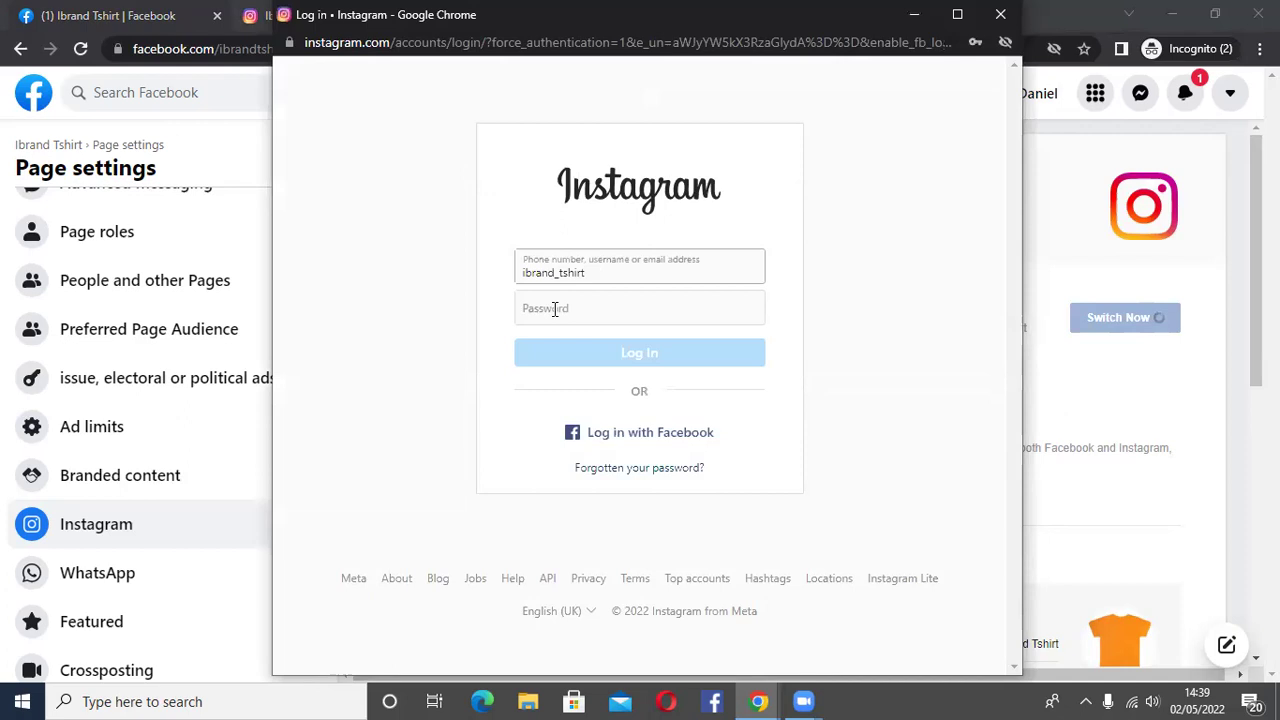
left_click(555, 317)
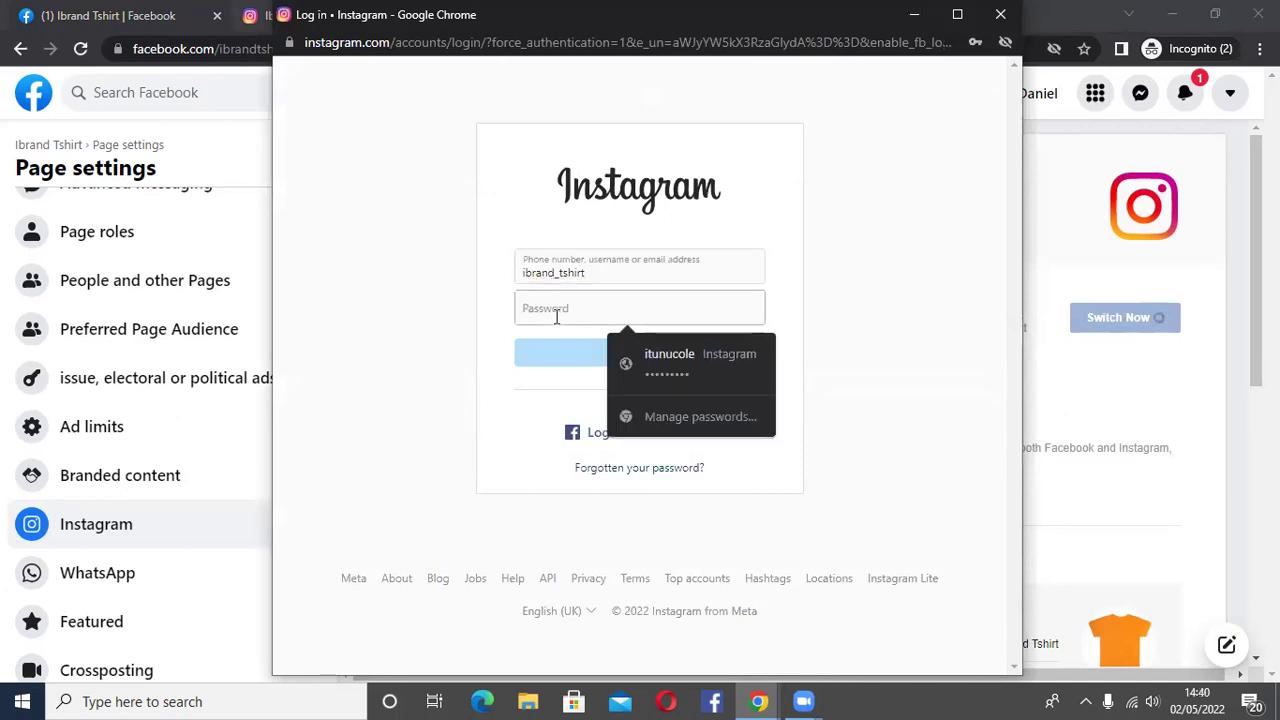
type("******")
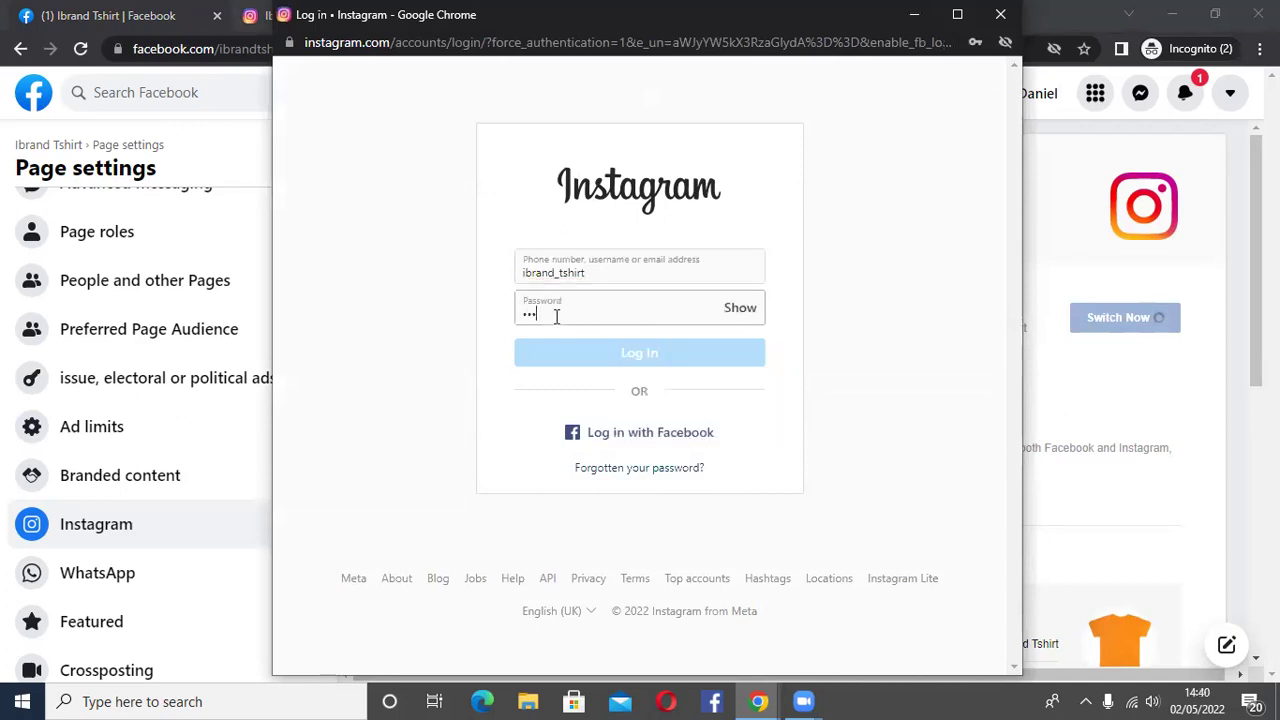
type("**")
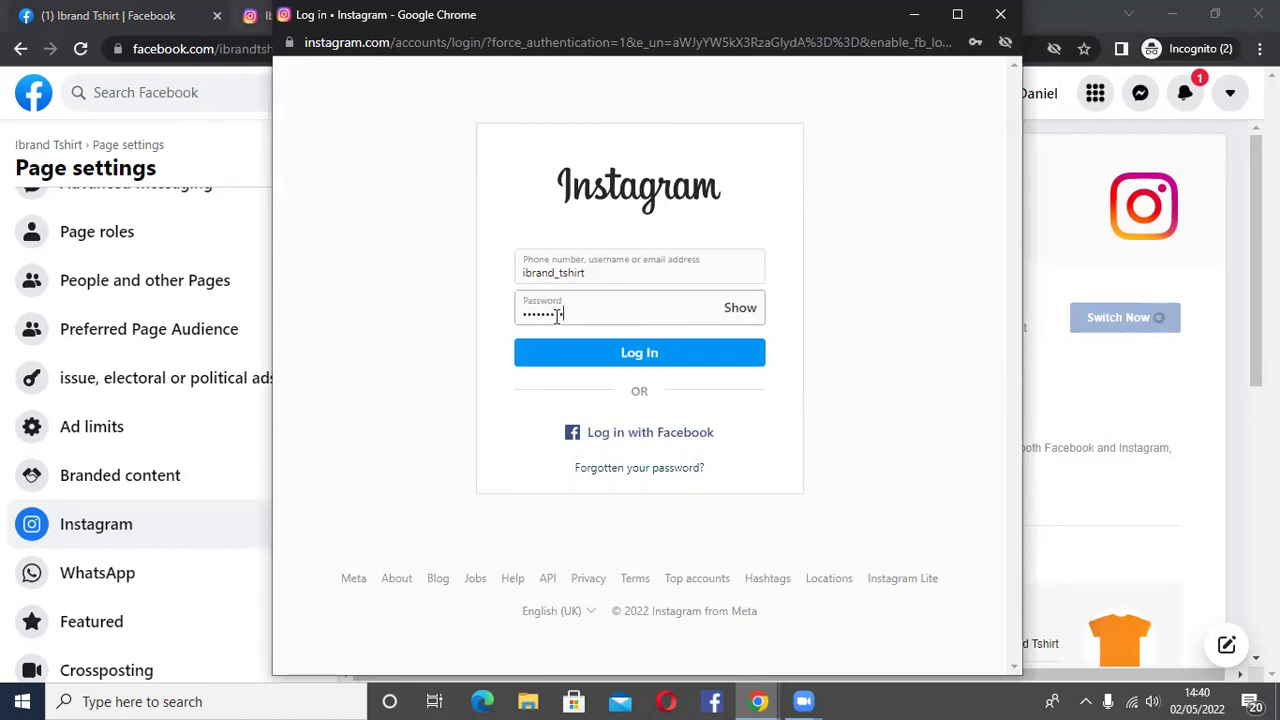
type("**")
left_click(643, 356)
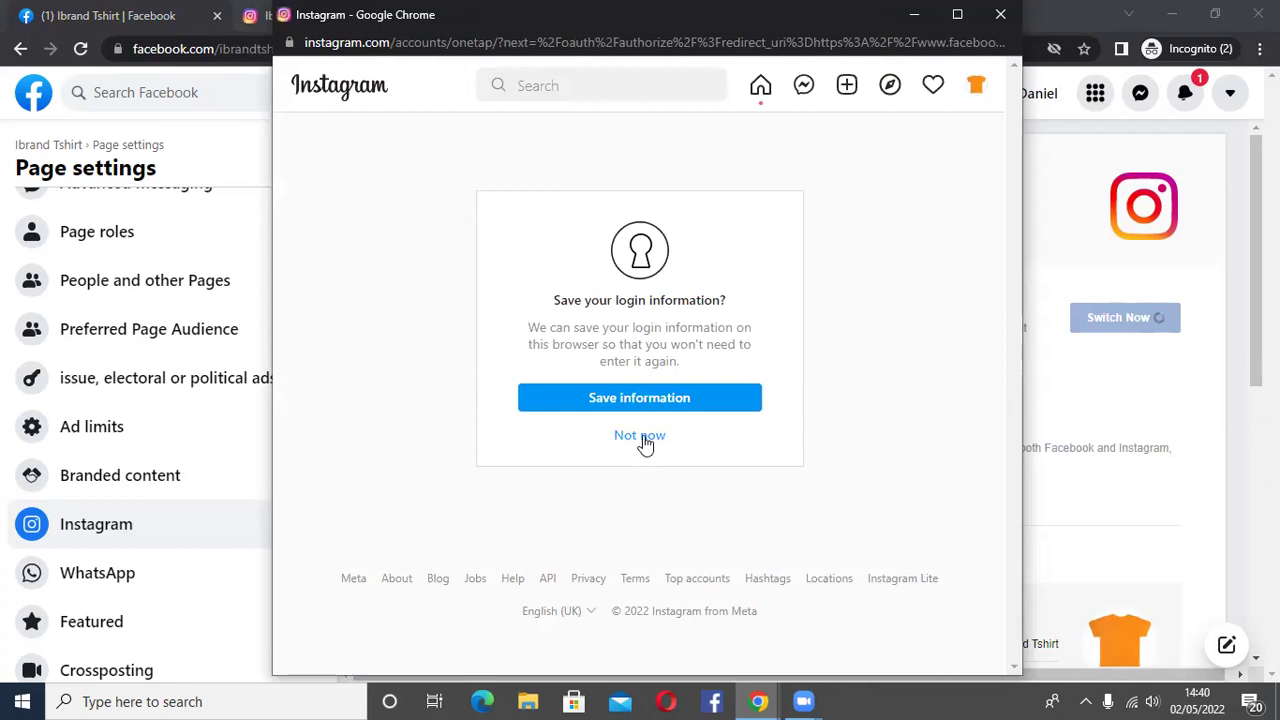
left_click(640, 436)
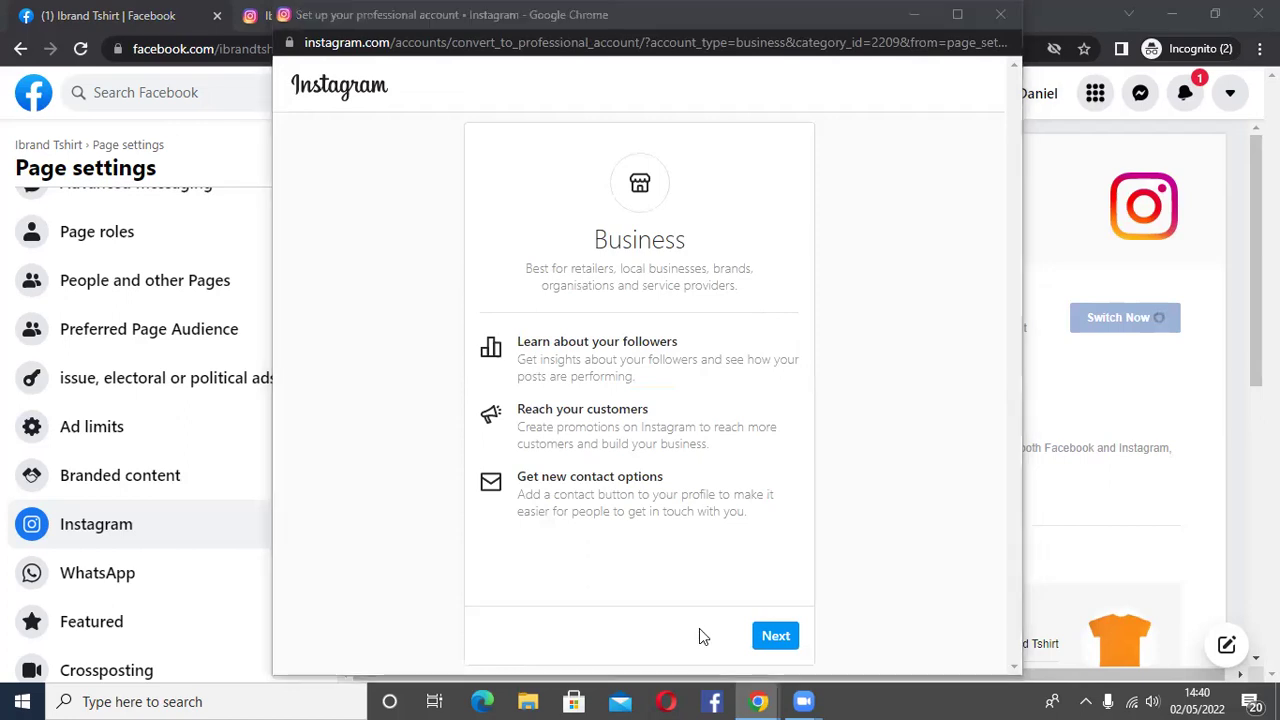
Move past the business account overview and enter the brand's contact e-mail address.
left_click(665, 638)
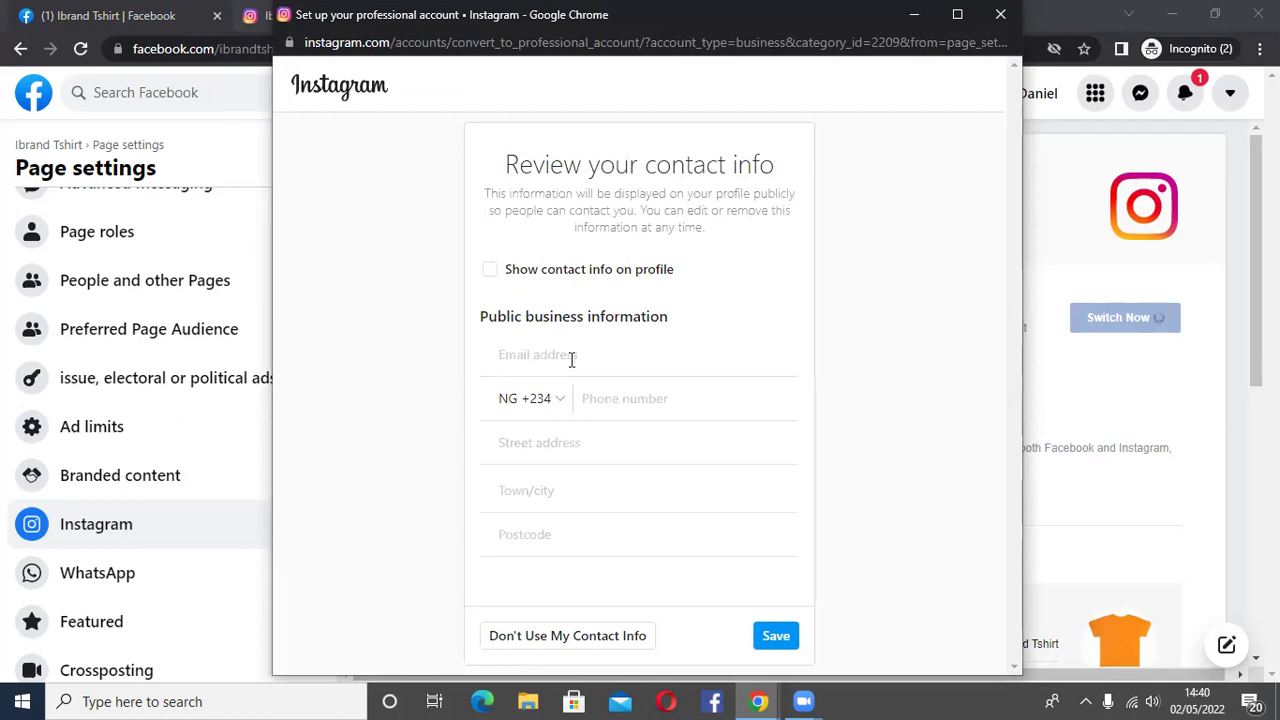
left_click(572, 360)
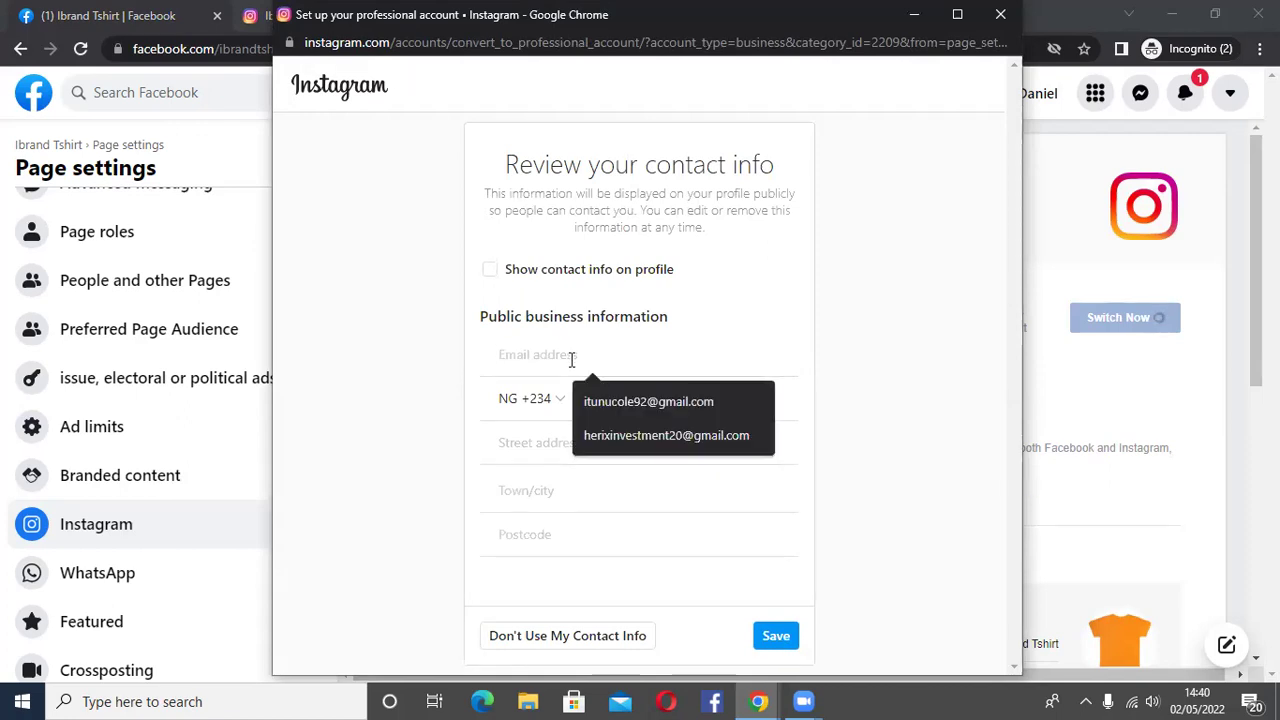
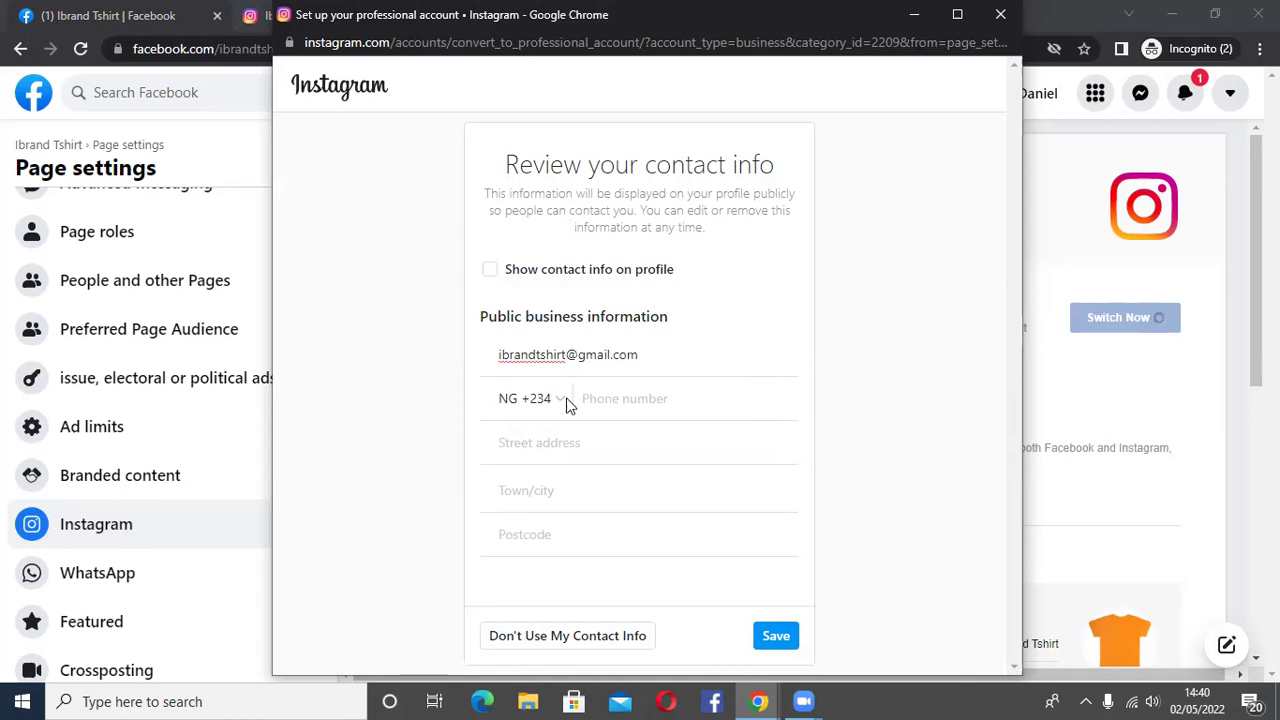
Add the business phone number and save the contact info.
left_click(615, 403)
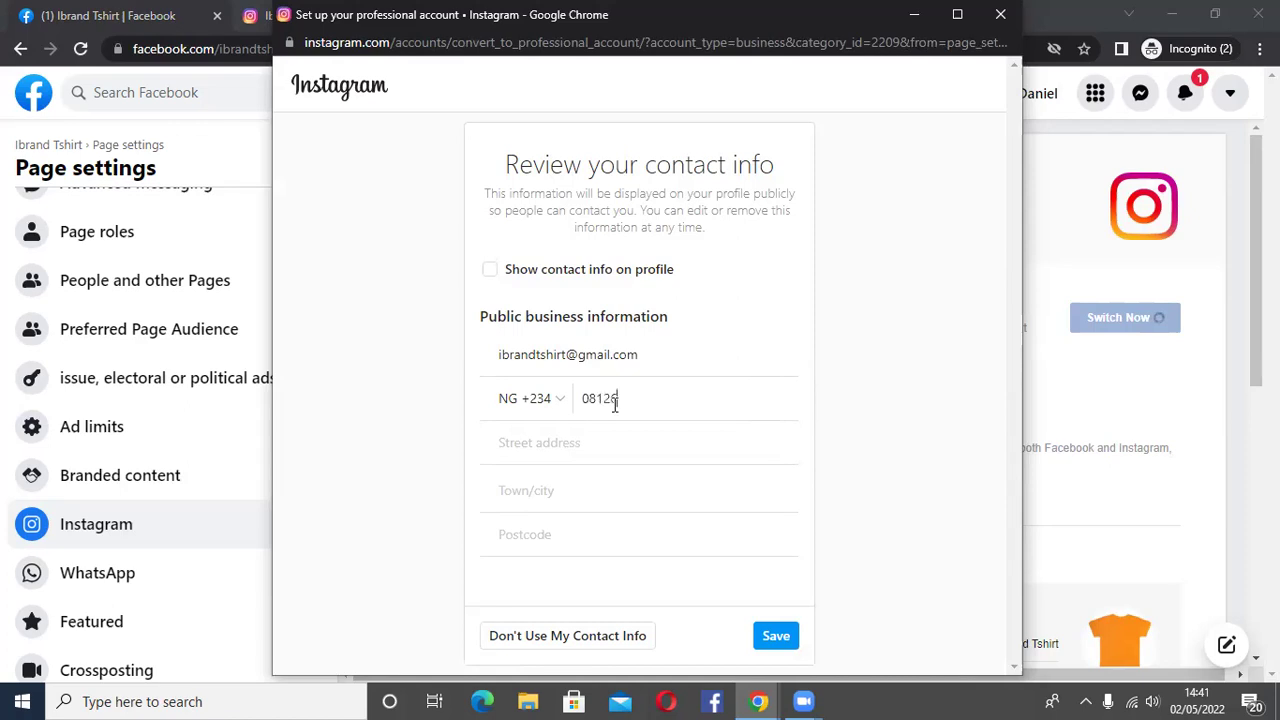
left_click(585, 437)
left_click(765, 636)
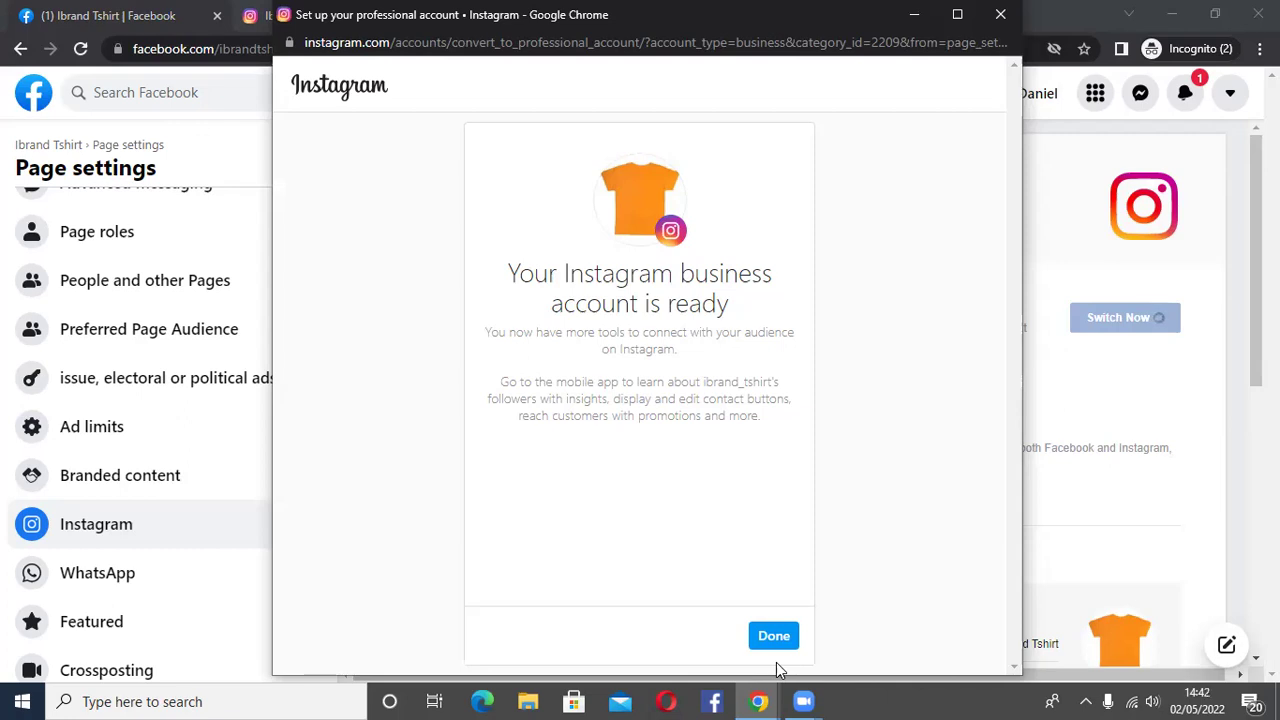
left_click(786, 640)
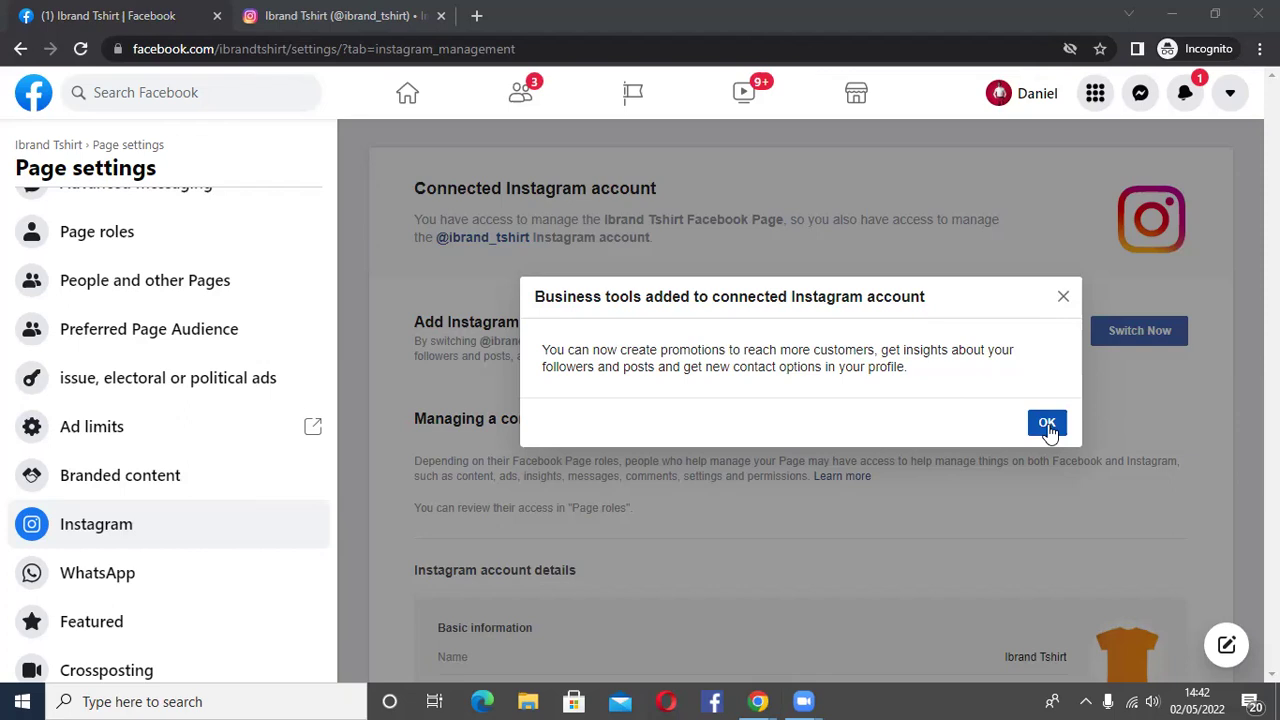
left_click(1047, 424)
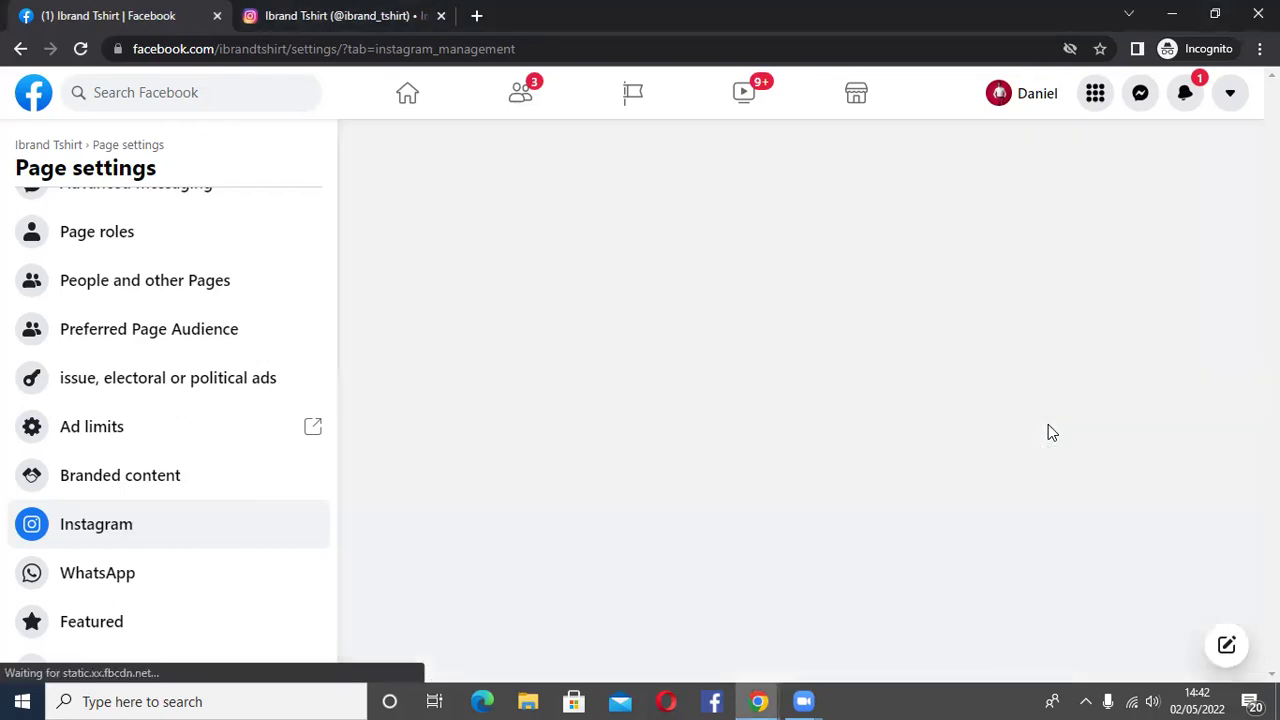
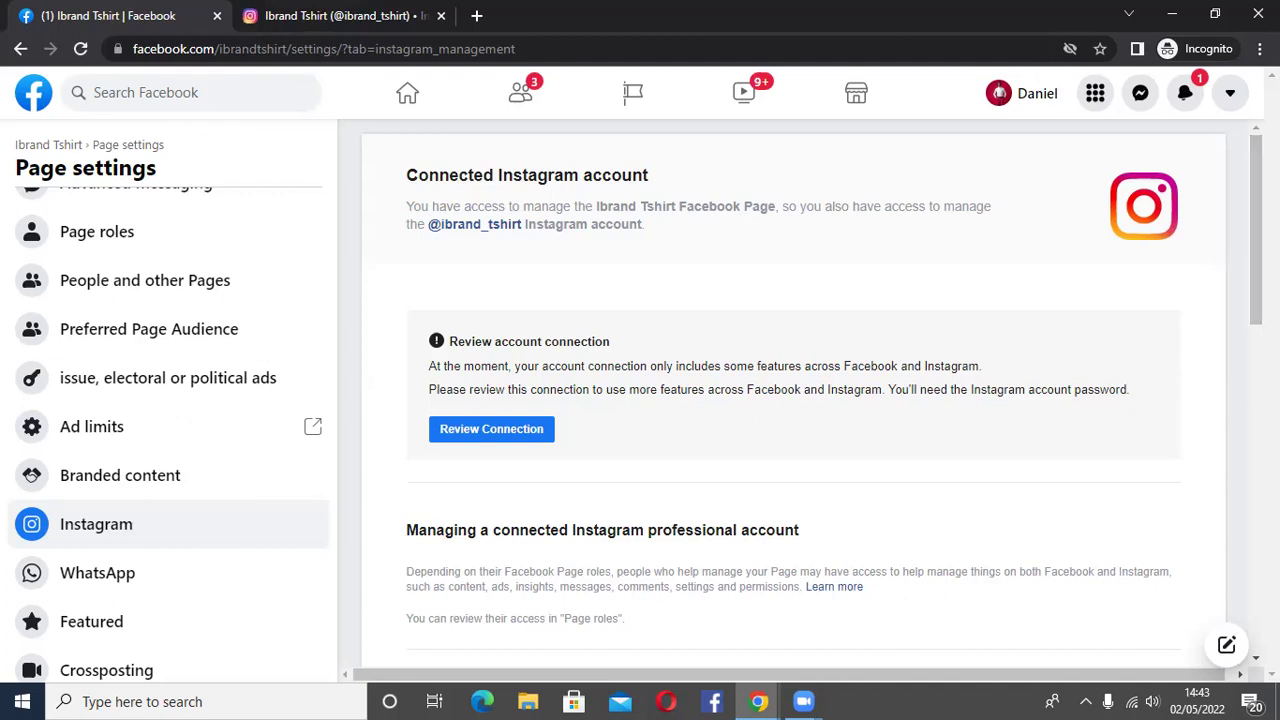
Launch the Review connection walkthrough for the Page's linked Instagram account.
scroll(790, 400, "down", 2)
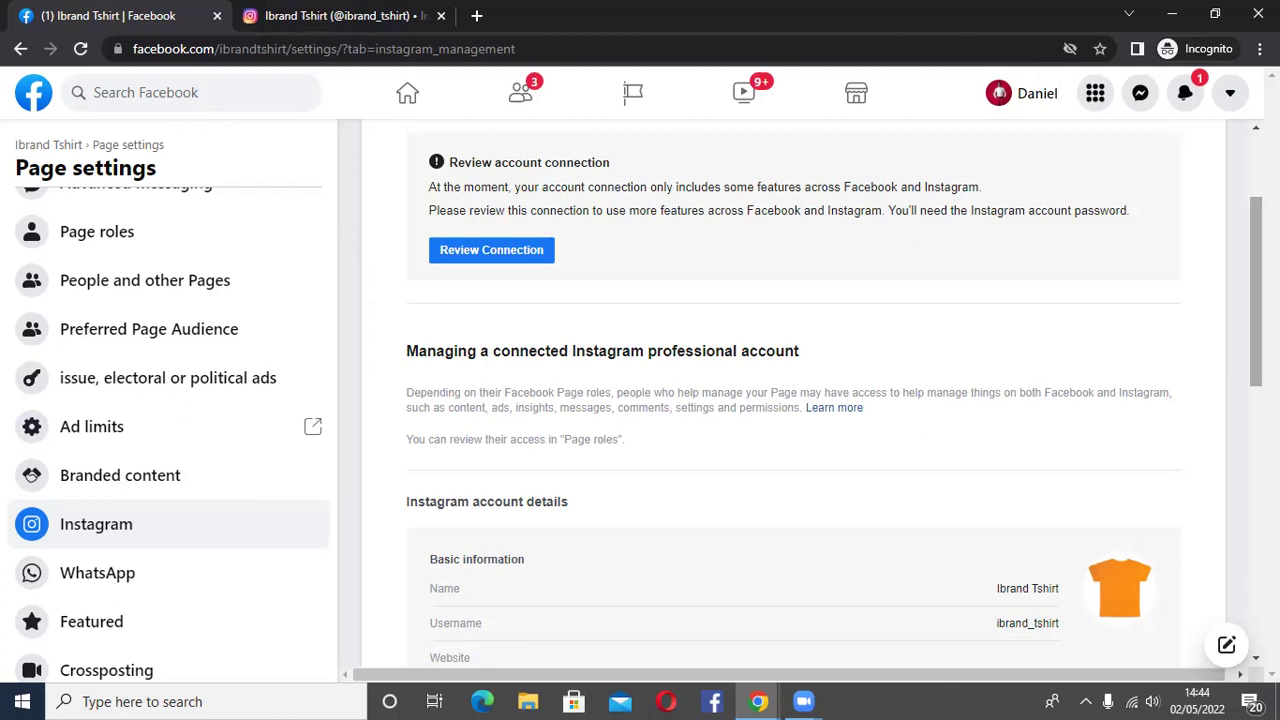
scroll(674, 331, "up", 2)
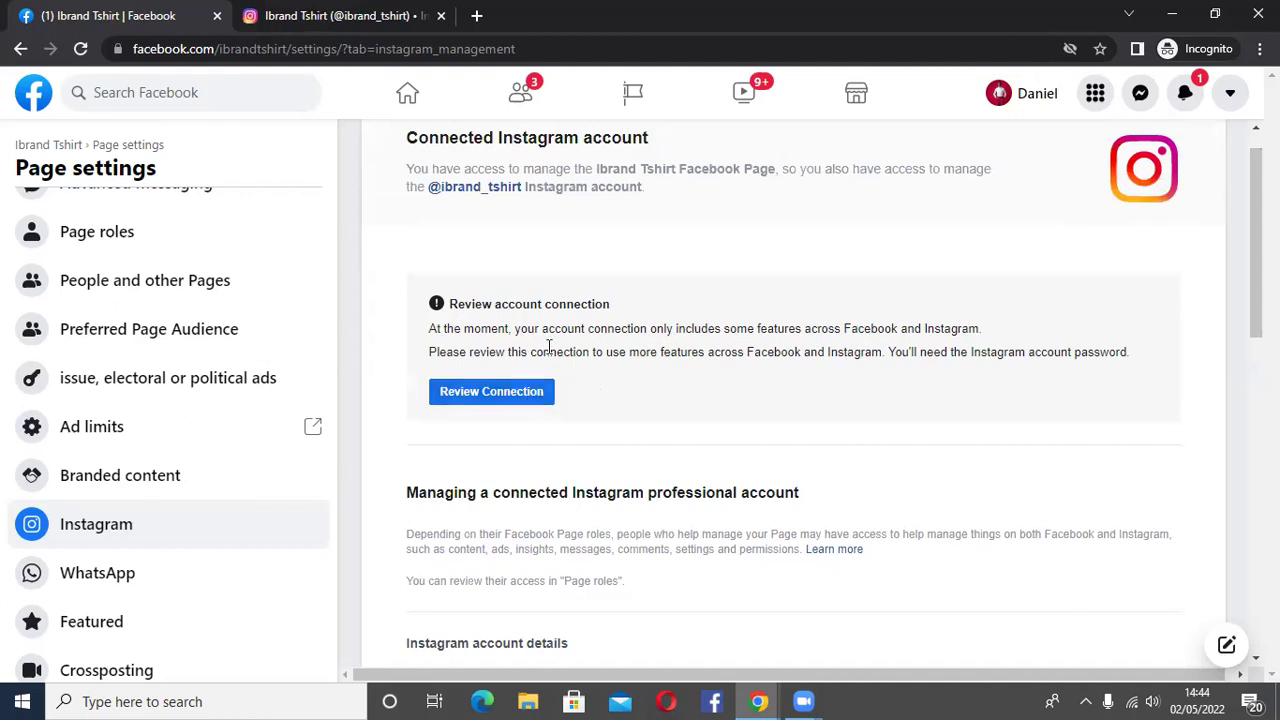
left_click(505, 393)
left_click(488, 400)
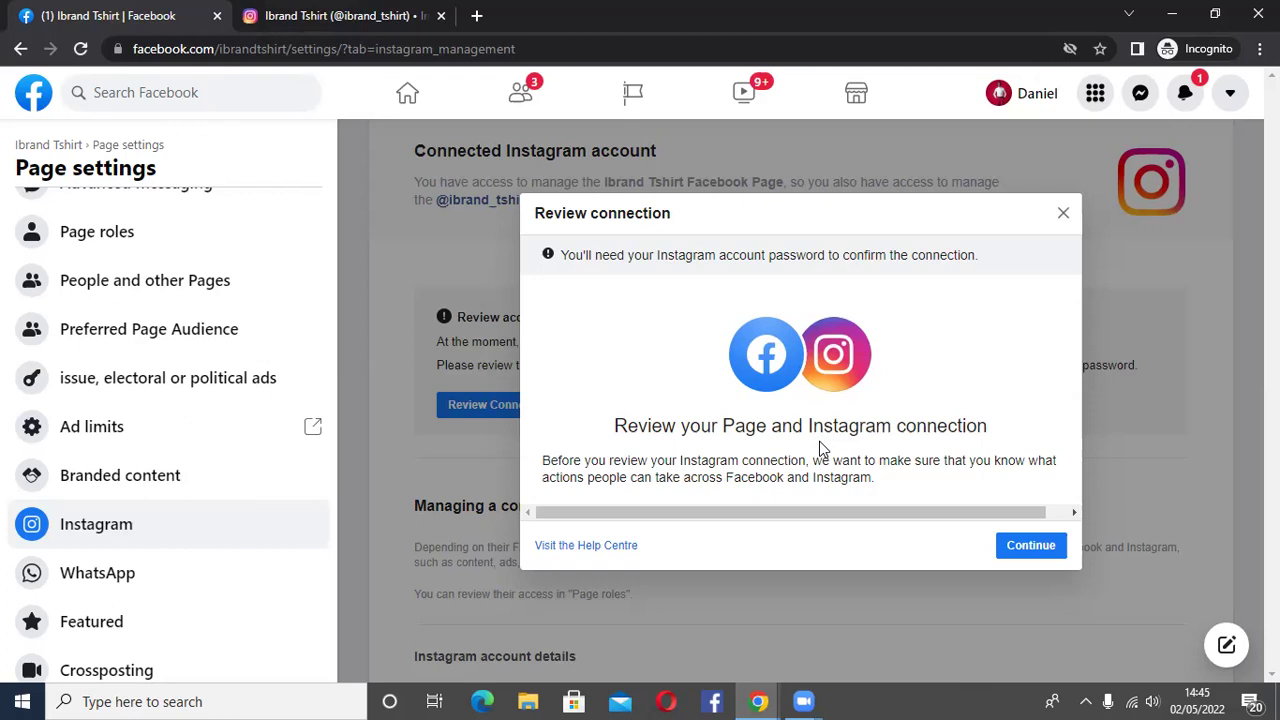
Advance past the review introduction and expand 'More about this connection'.
key("Tab")
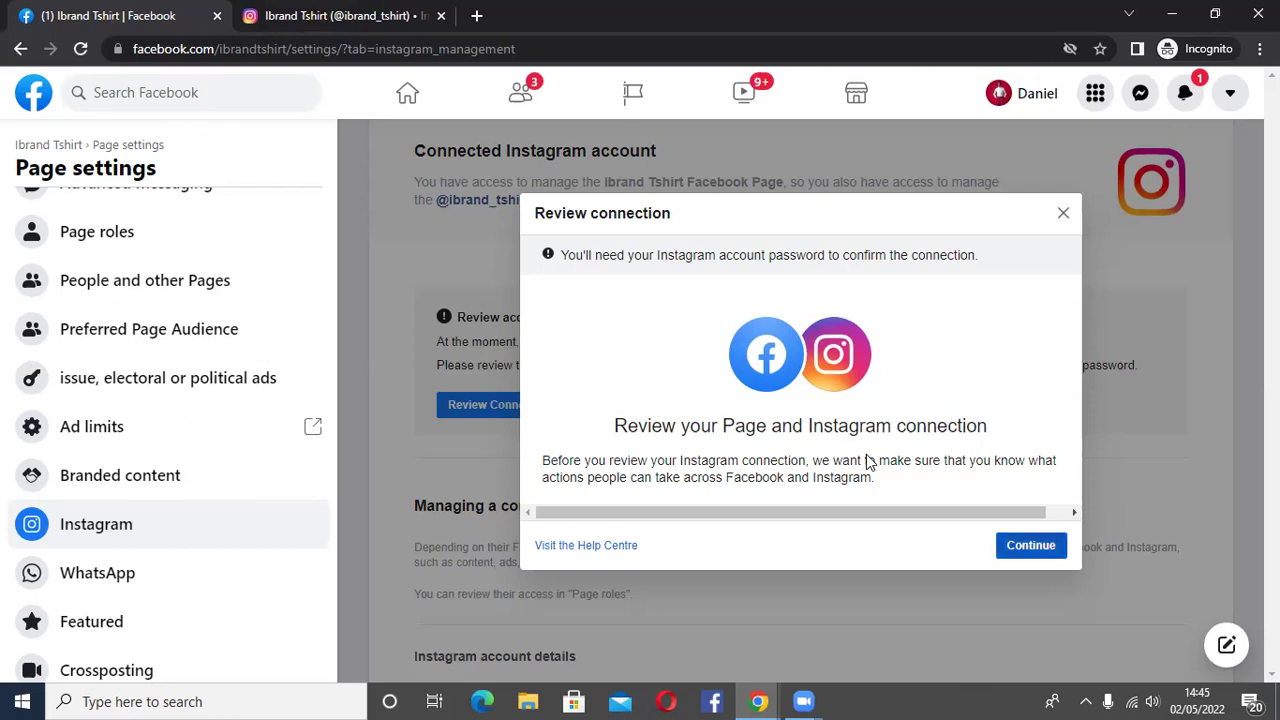
left_click(1058, 513)
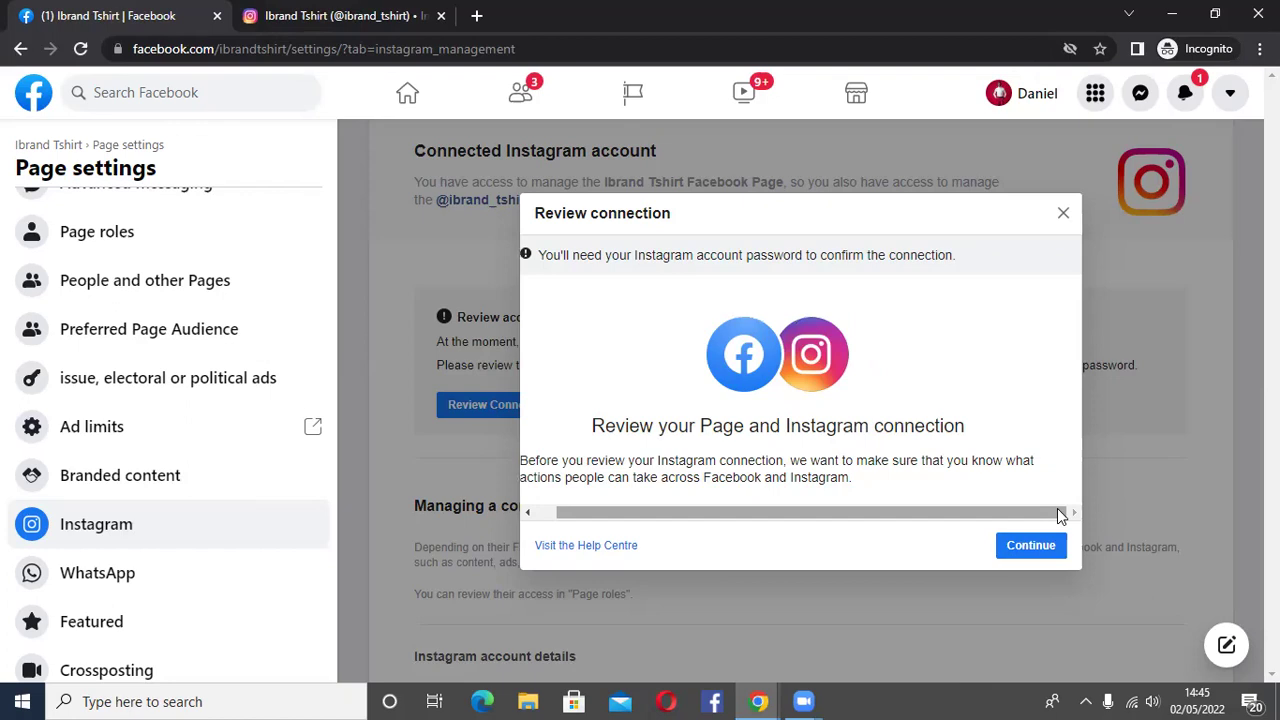
key("Tab")
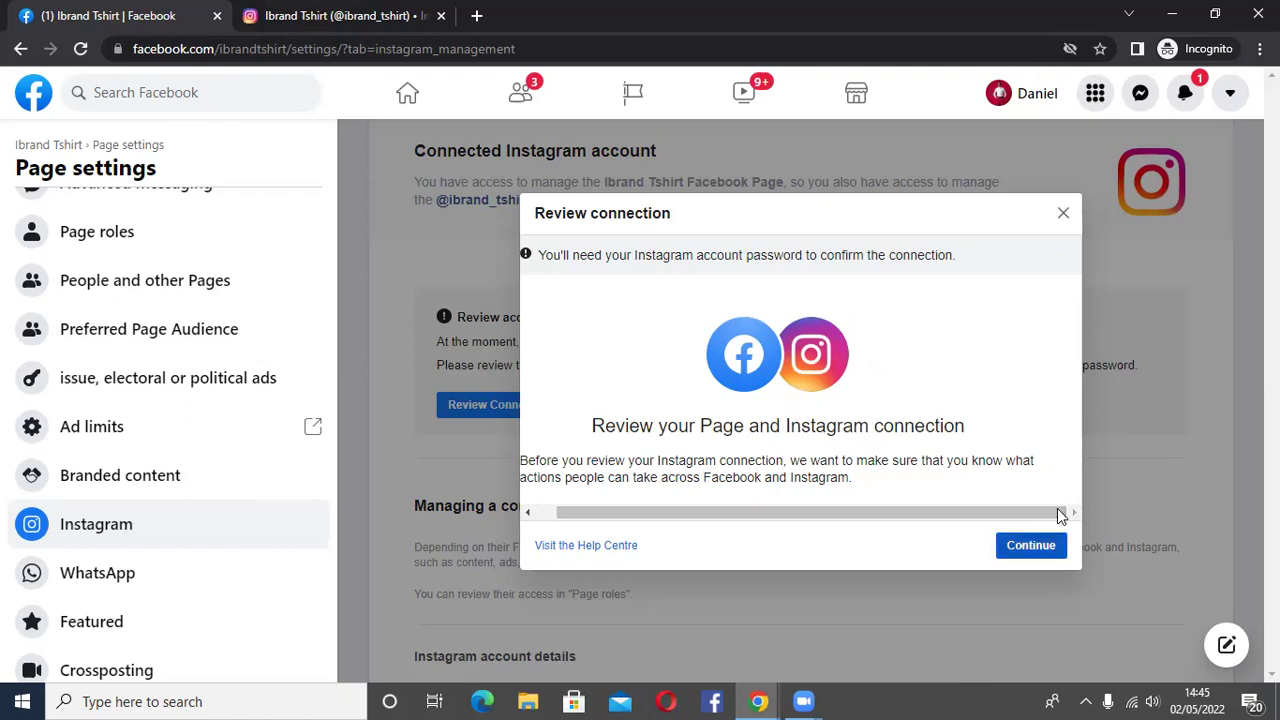
key("Return")
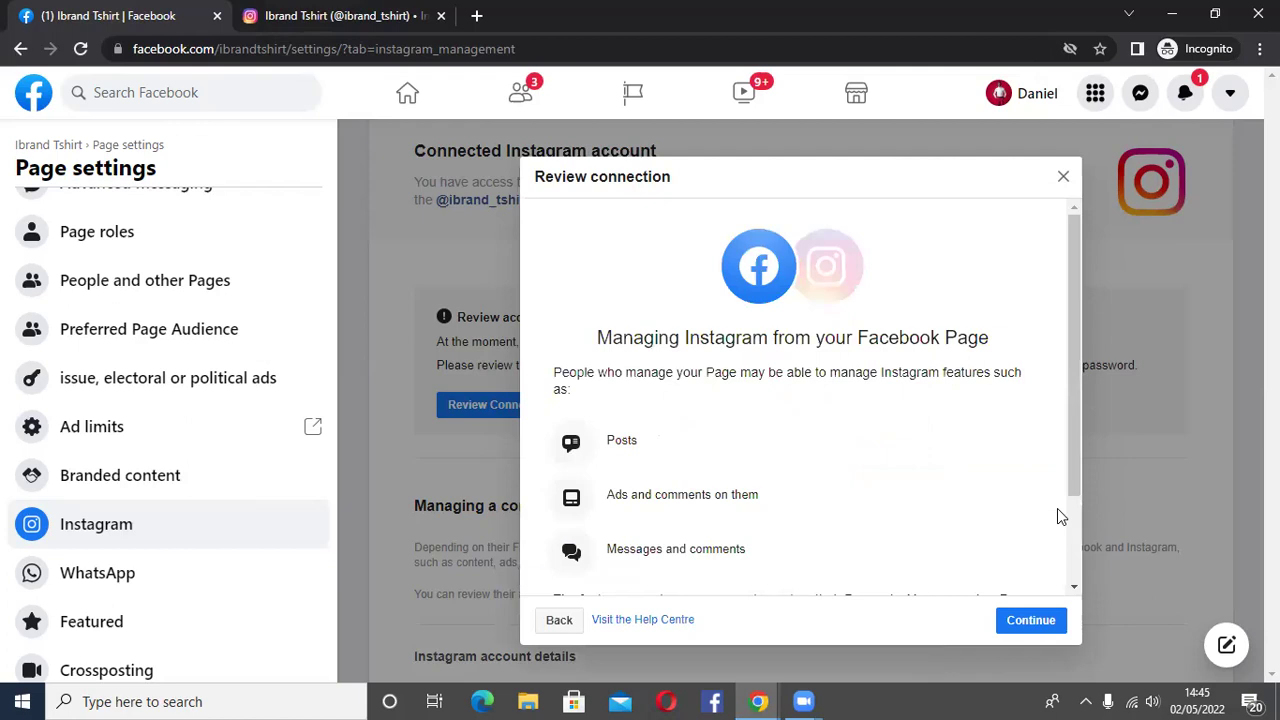
scroll(1057, 510, "down", 1)
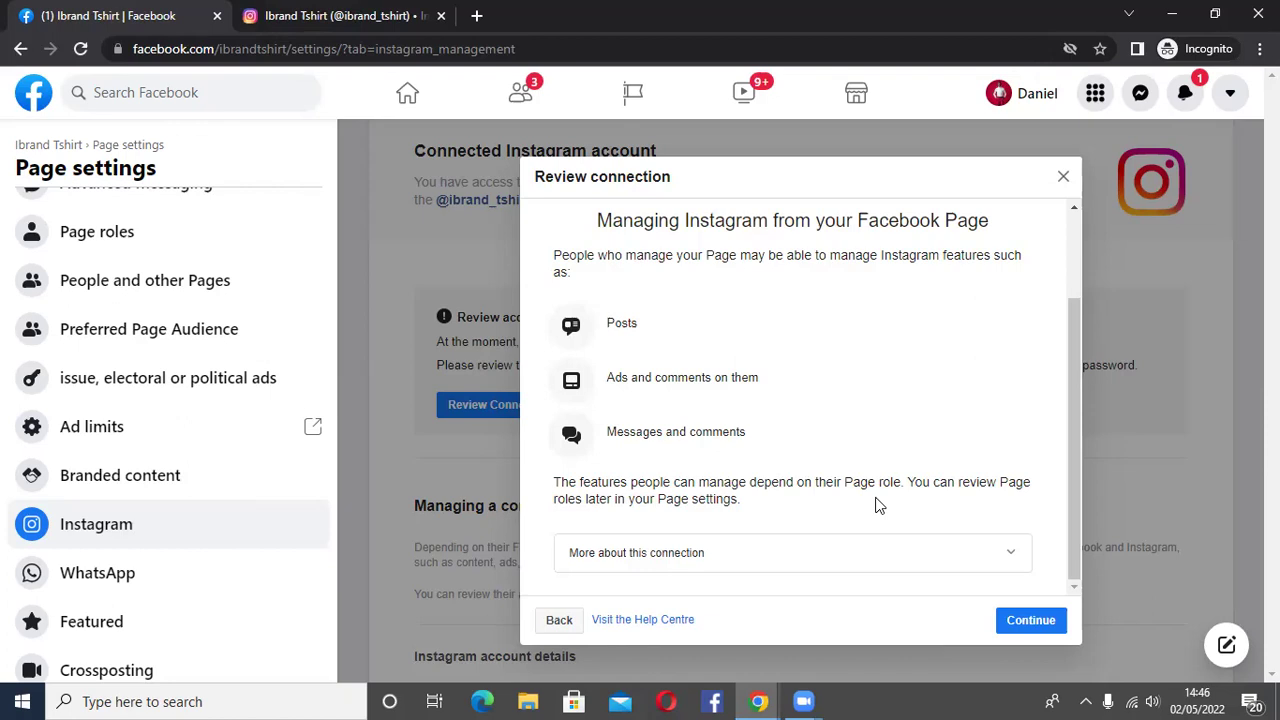
key("Return")
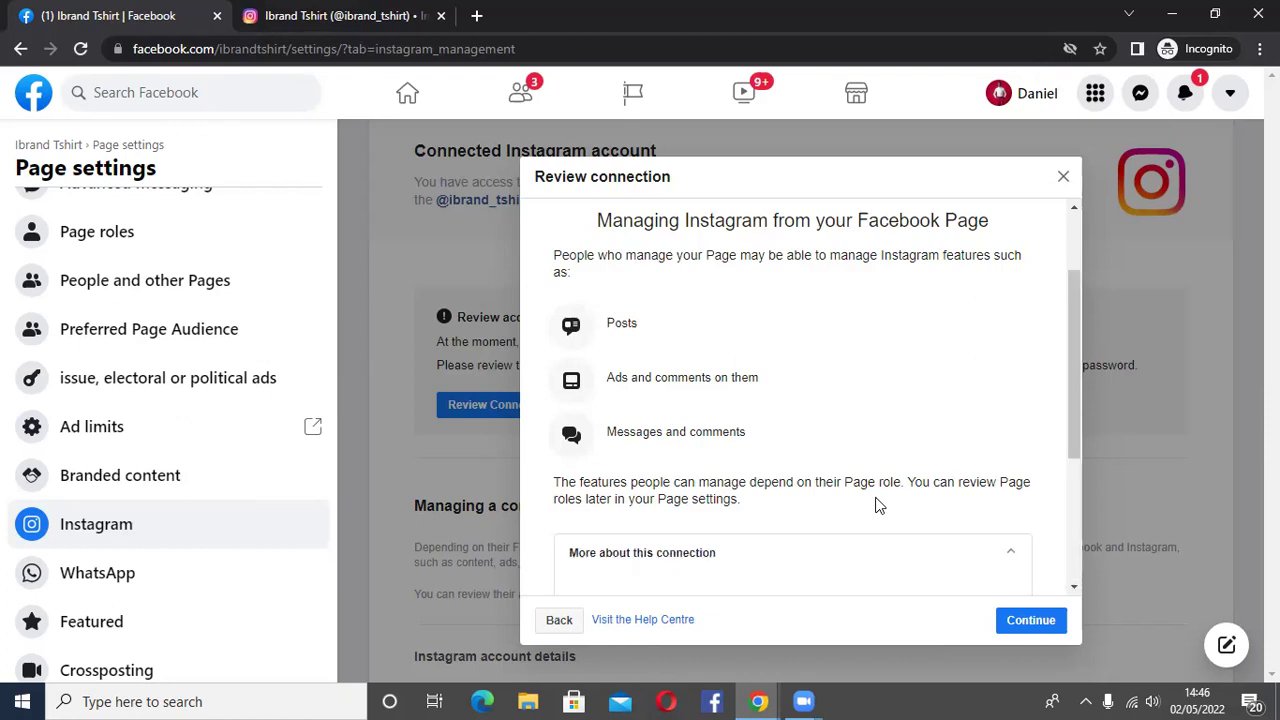
scroll(1070, 445, "down", 3)
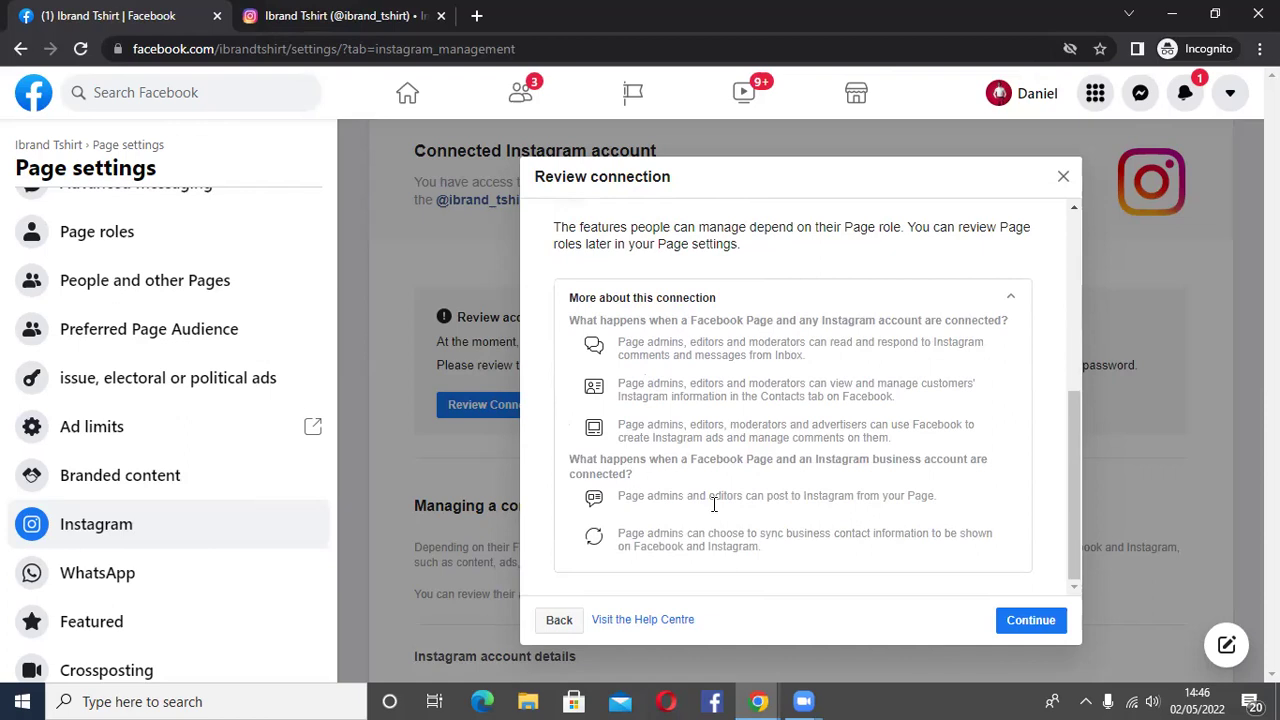
Expand the connection details on the next review page and continue toward confirmation.
left_click(1031, 620)
left_click(1021, 621)
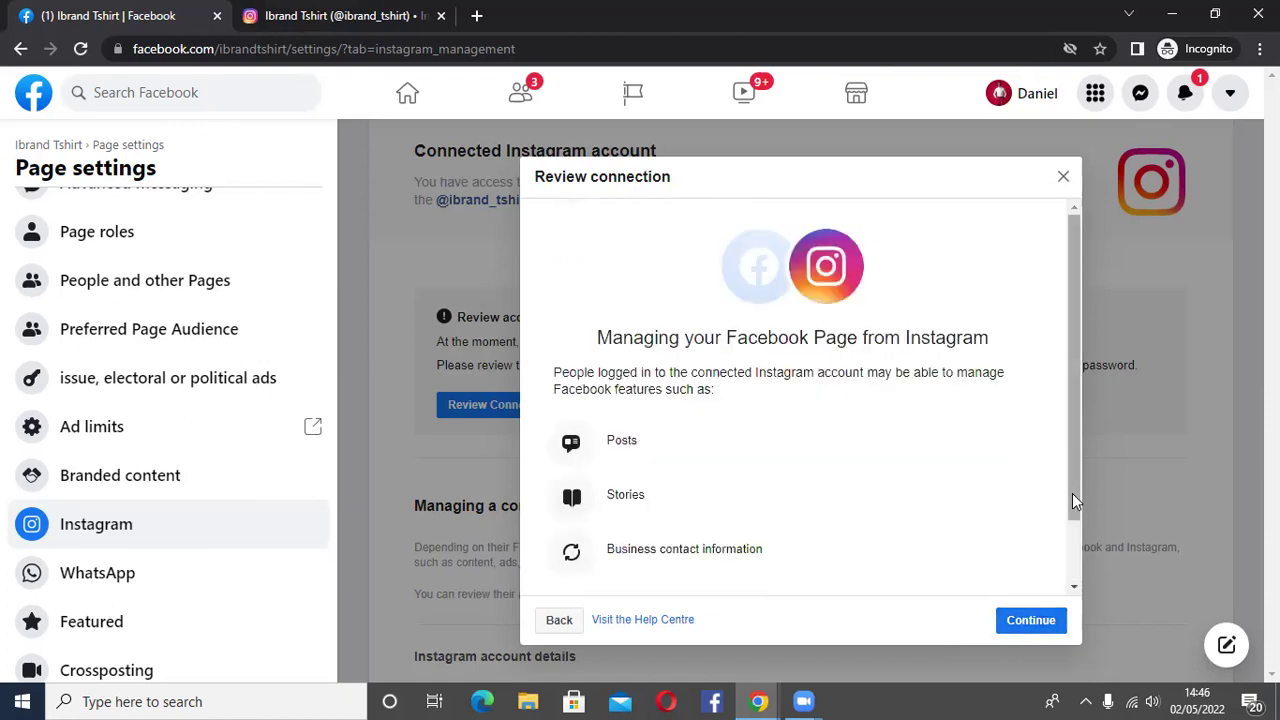
scroll(1072, 493, "down", 2)
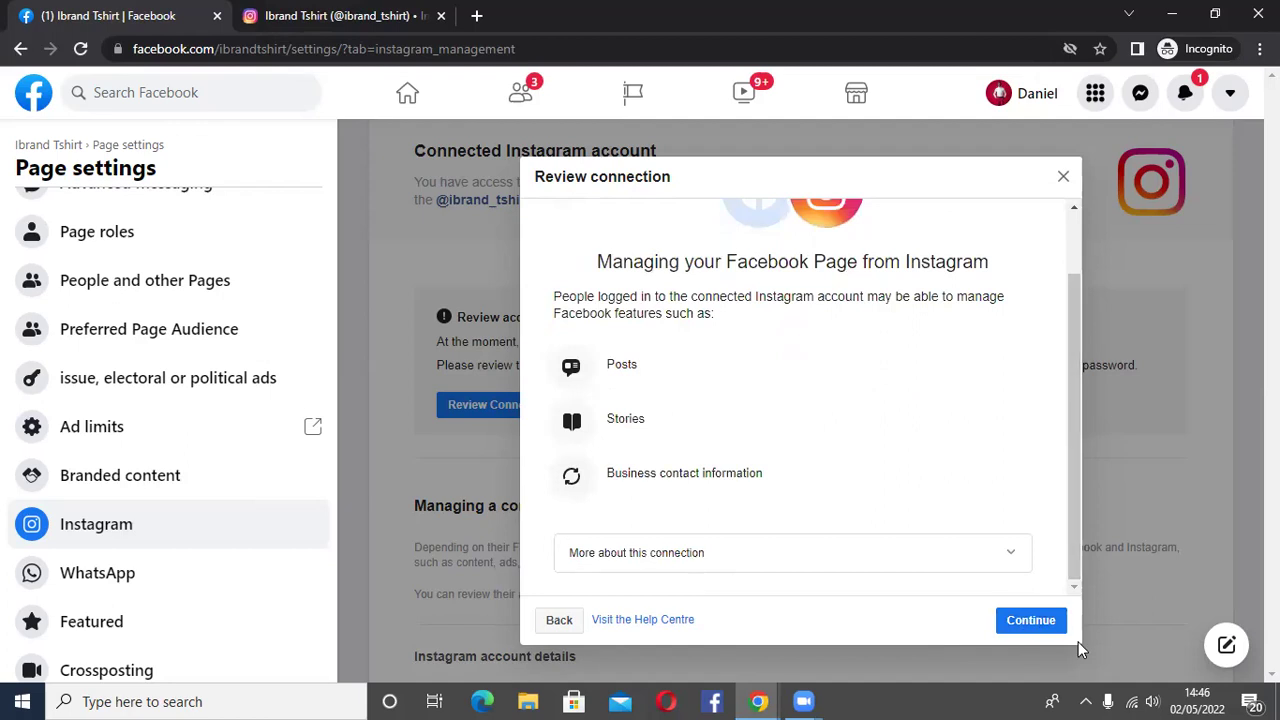
key("Return")
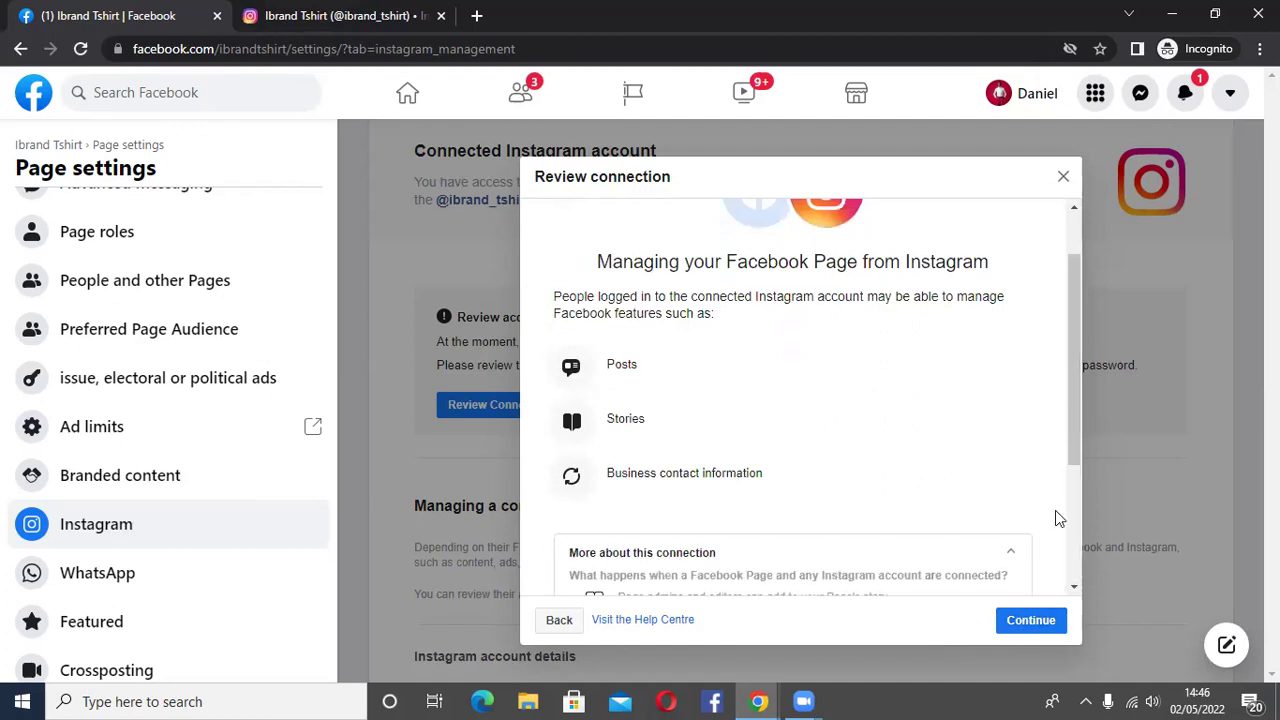
scroll(1060, 518, "down", 3)
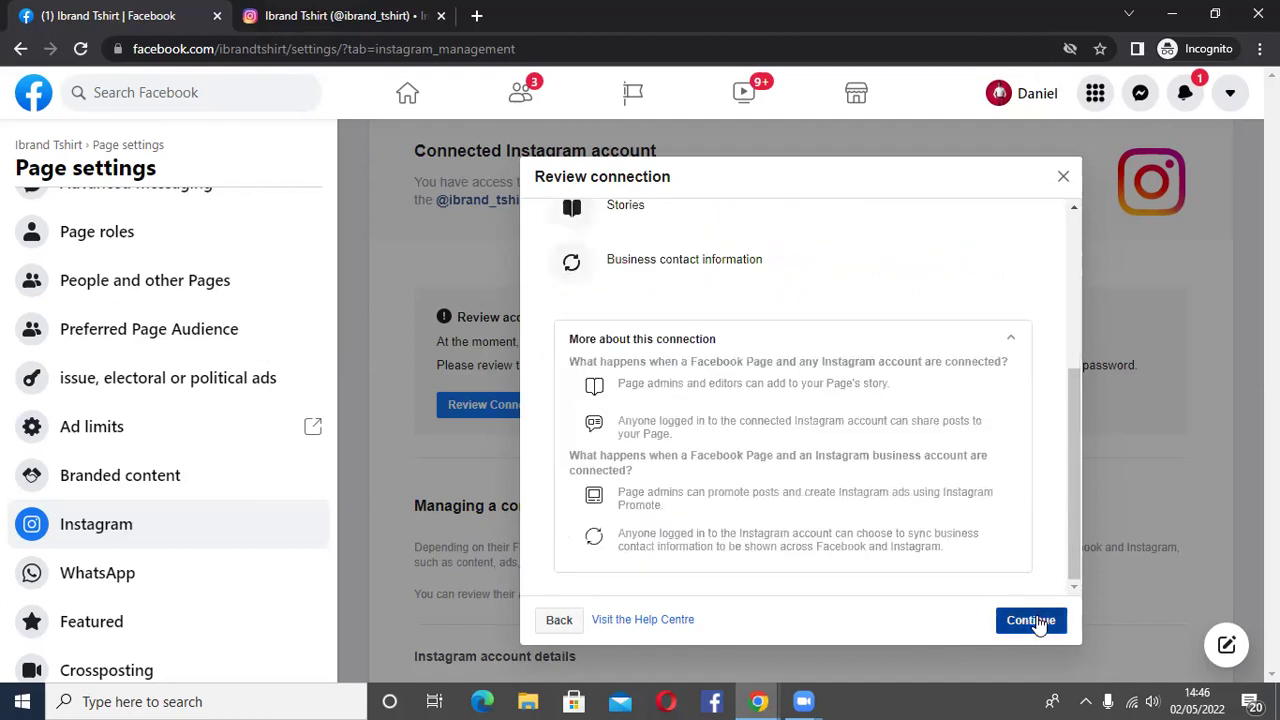
left_click(1036, 621)
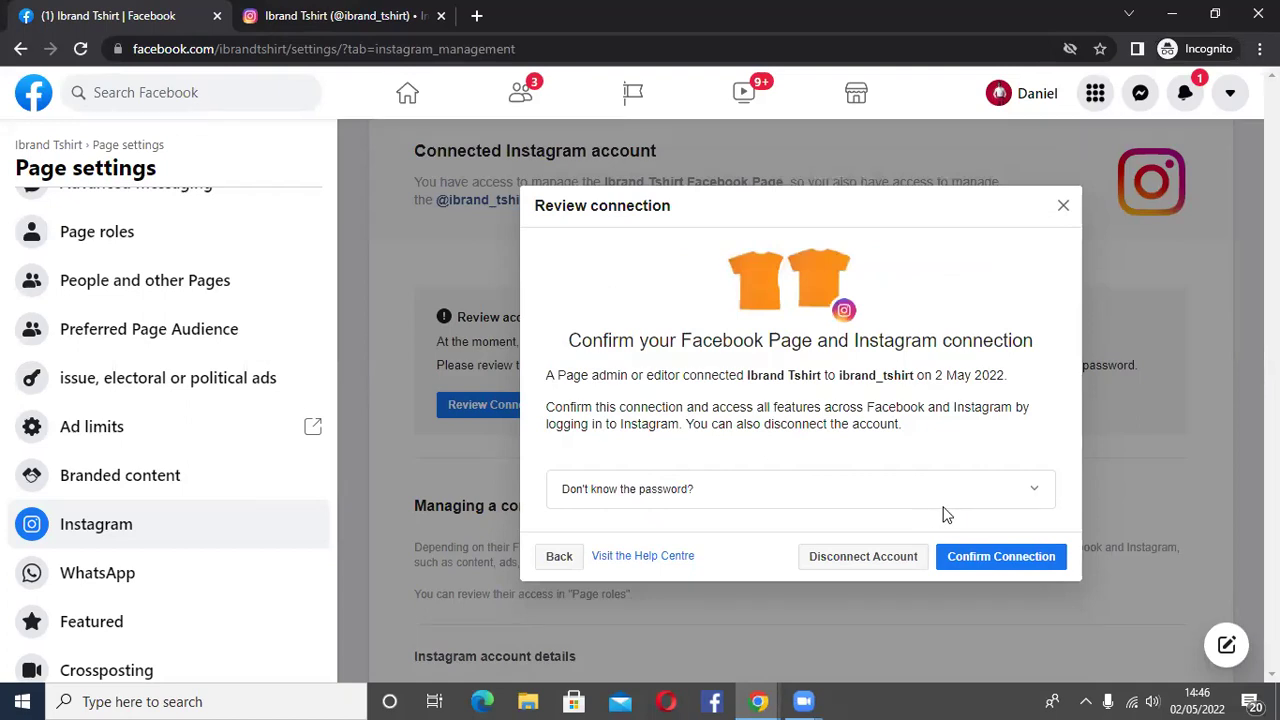
Confirm the connection so the Instagram login window appears.
key("Return")
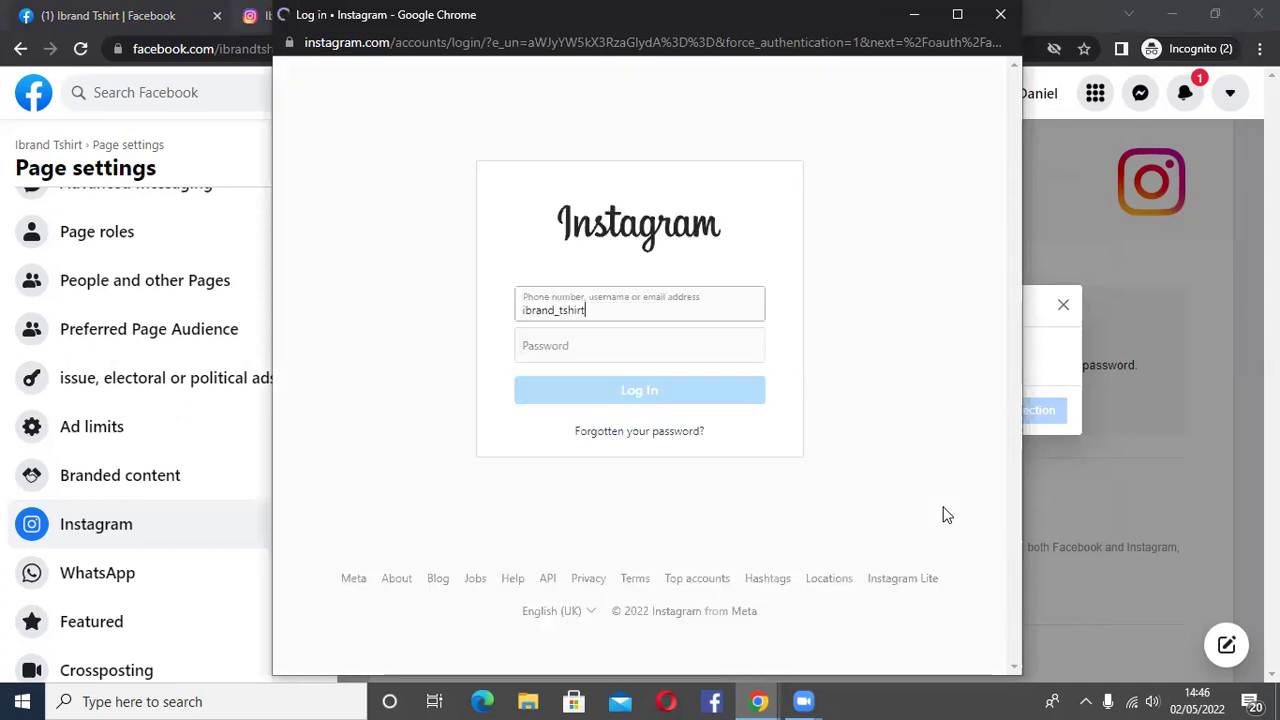
Log in to the Ibrand Tshirt Instagram account with its password.
key("Tab")
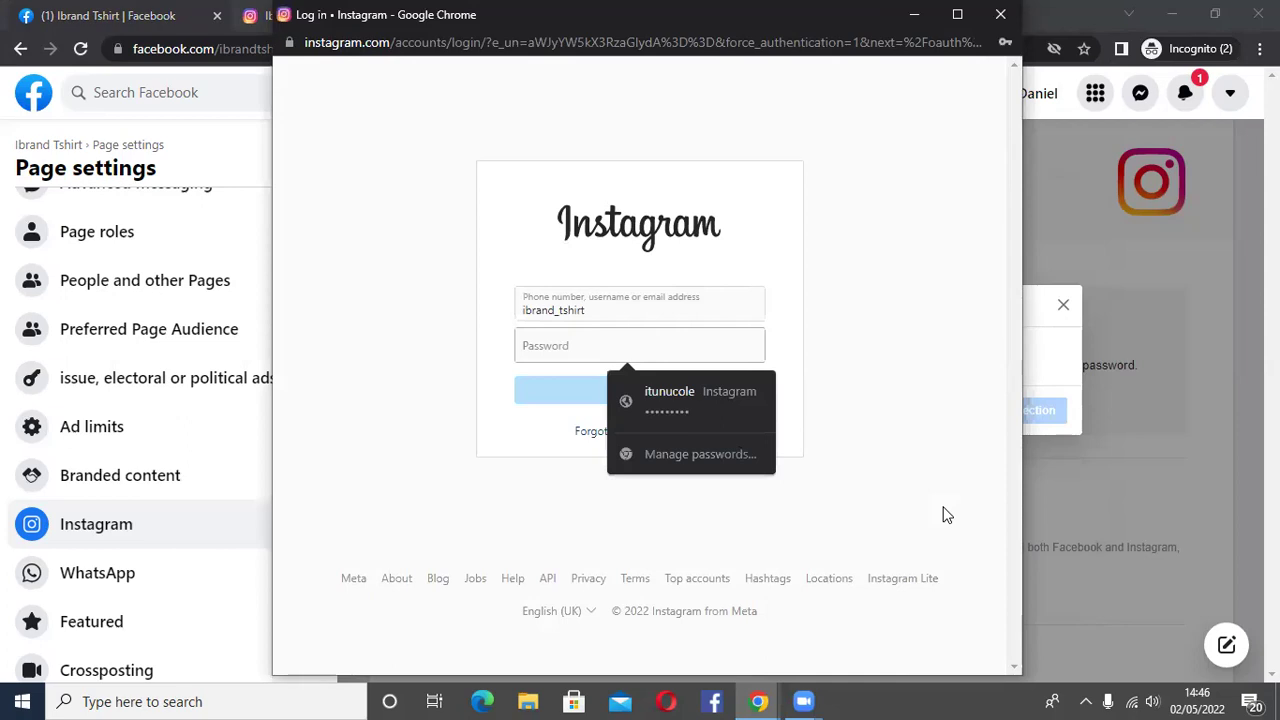
type("i")
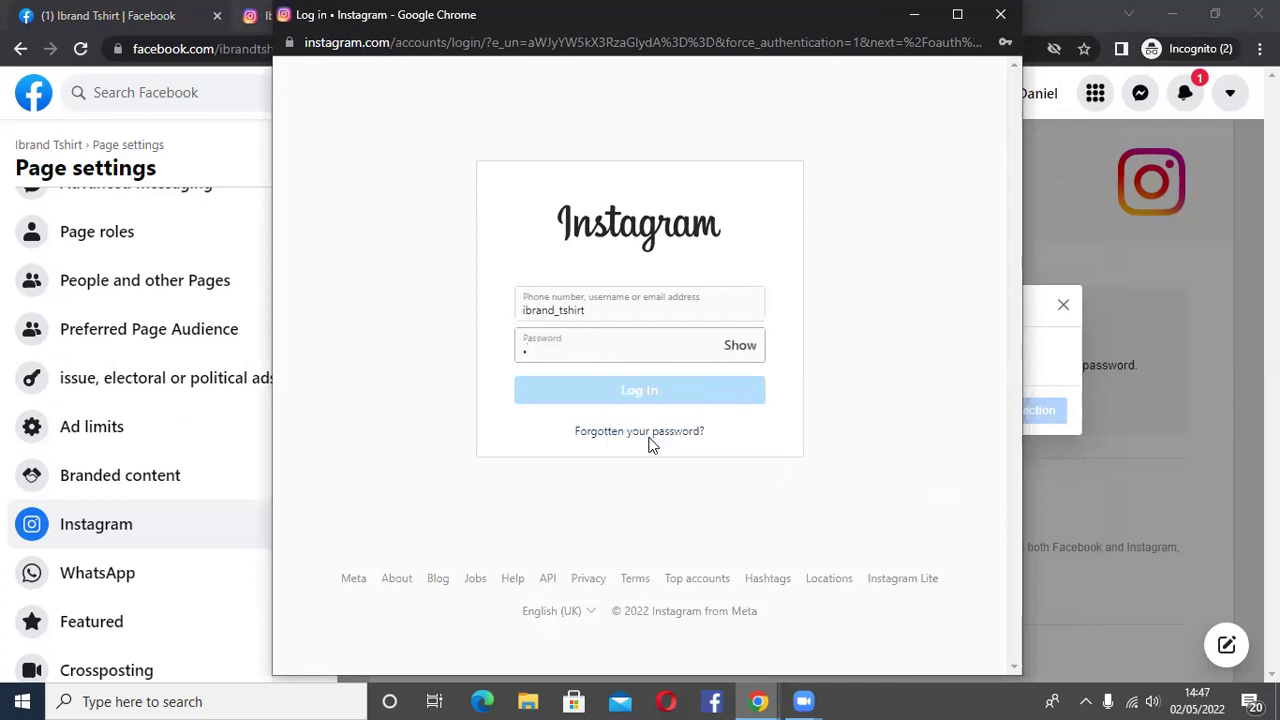
type("•••••••••")
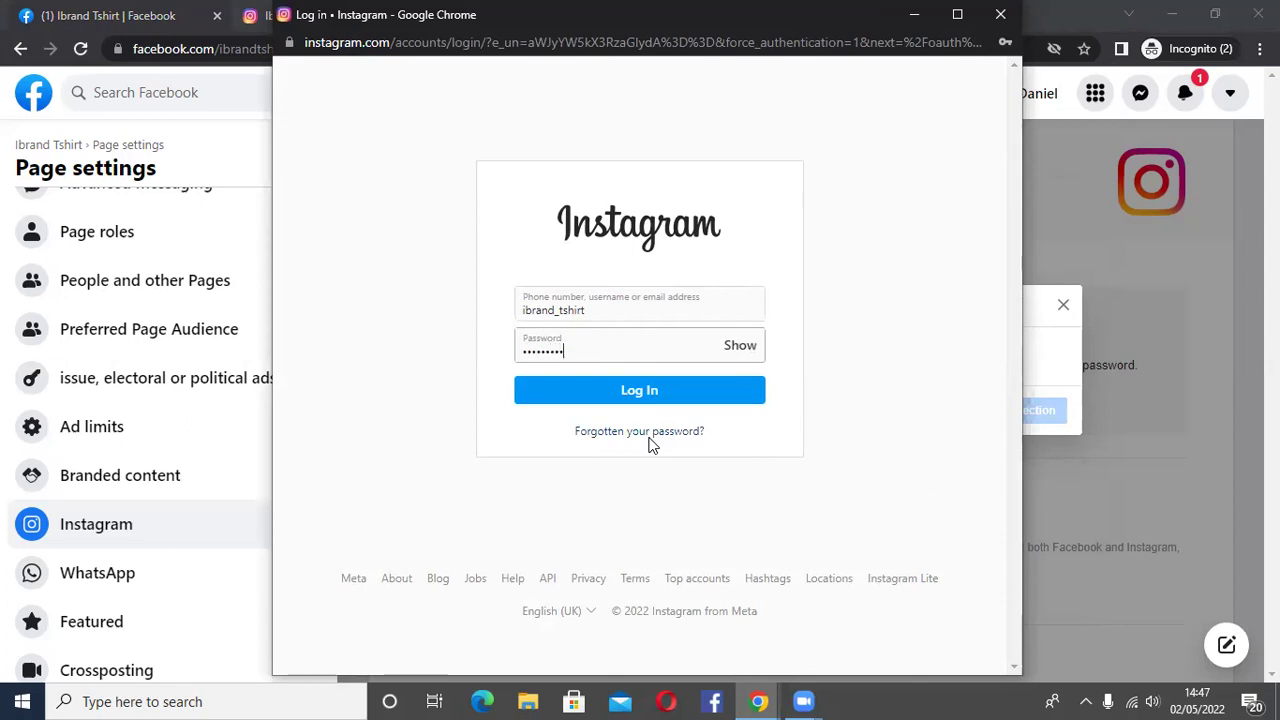
key("Return")
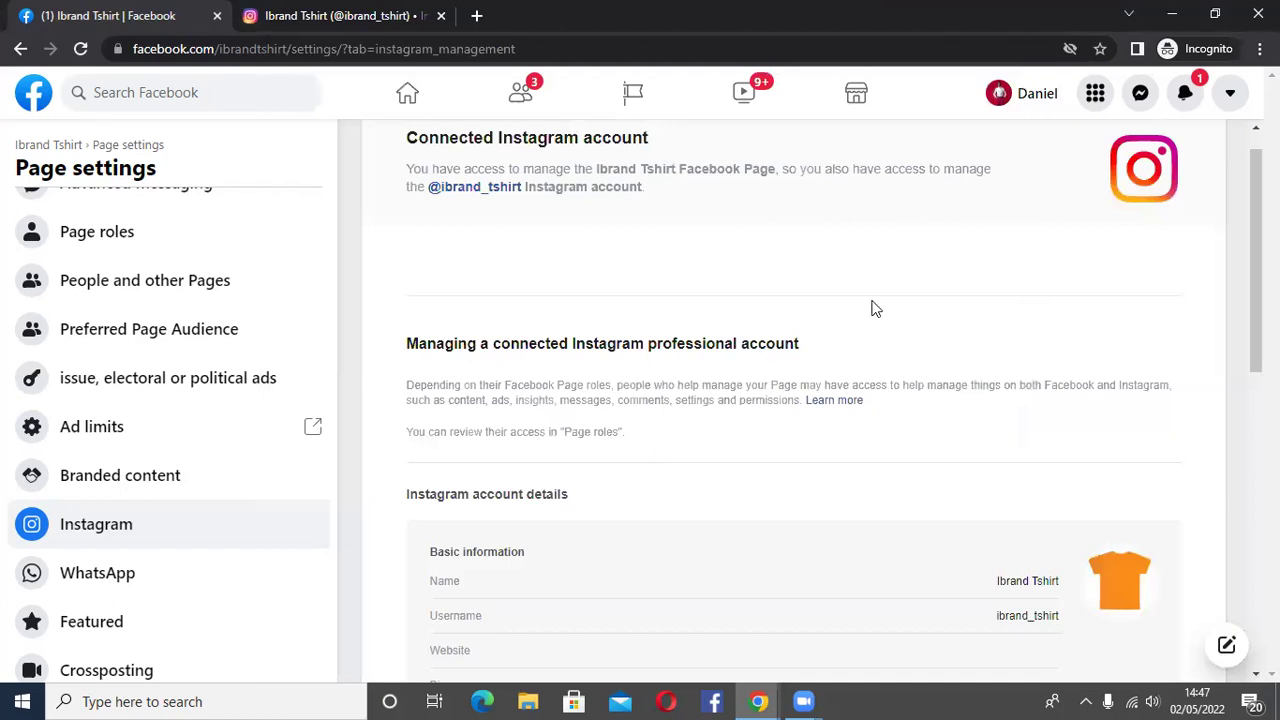
Look over the connected Instagram account's basic and contact details, then return to Instagram.
scroll(813, 396, "up", 1)
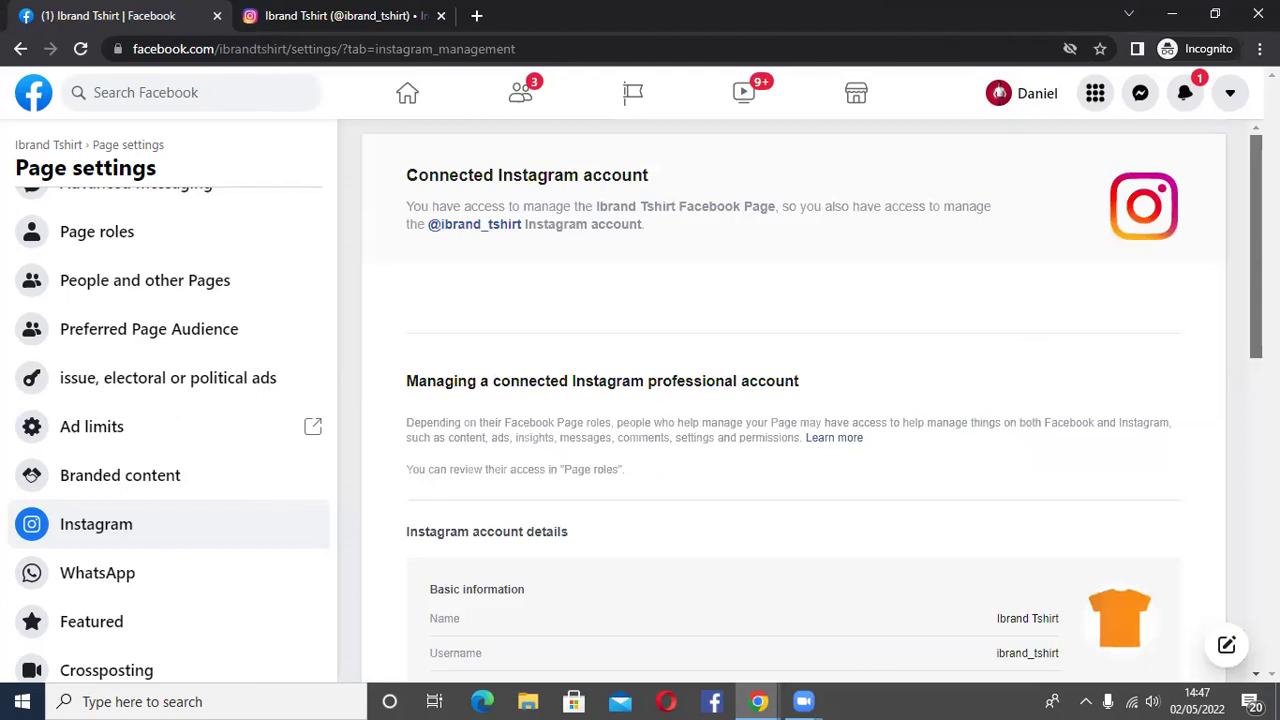
scroll(793, 400, "down", 1)
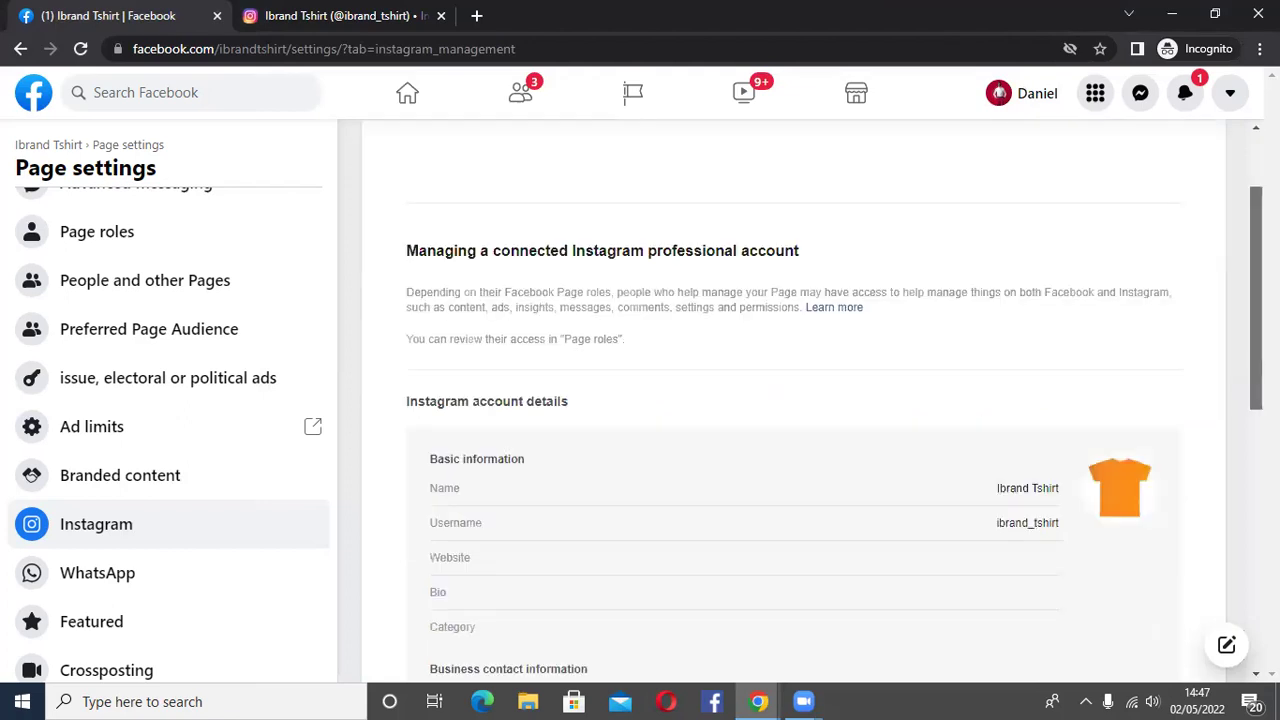
scroll(793, 400, "down", 2)
scroll(793, 400, "down", 1)
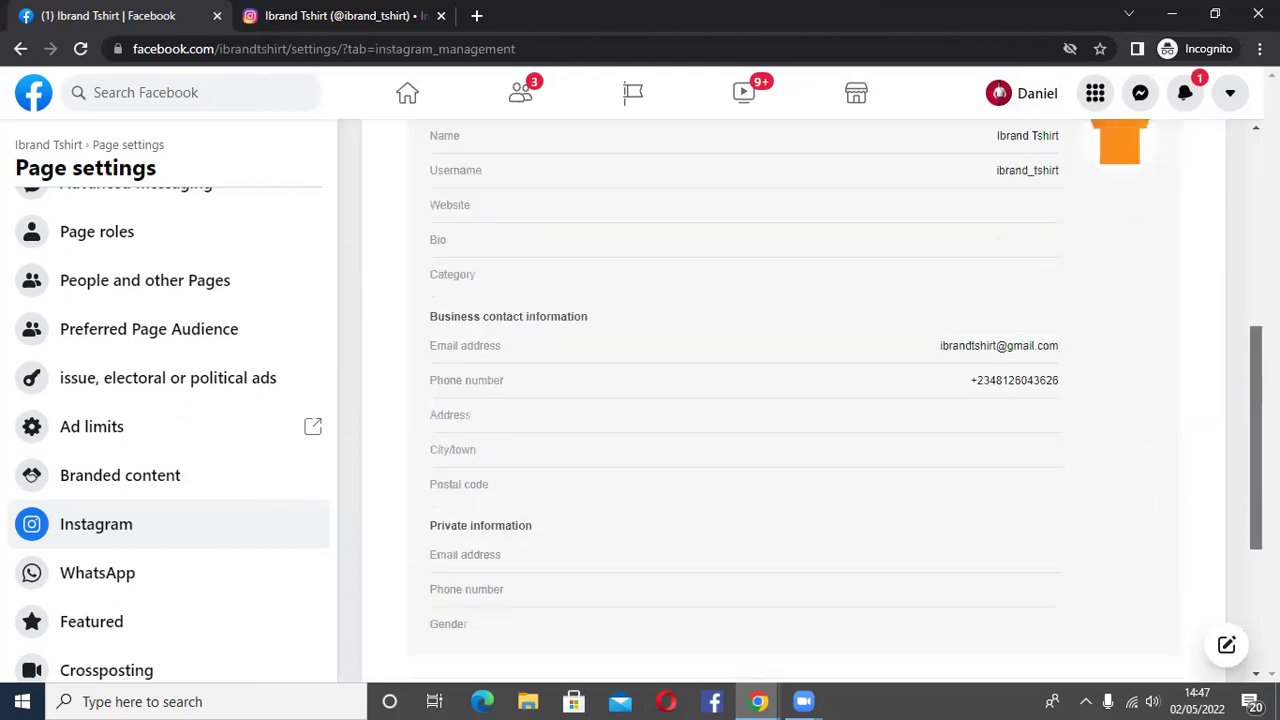
scroll(519, 506, "down", 1)
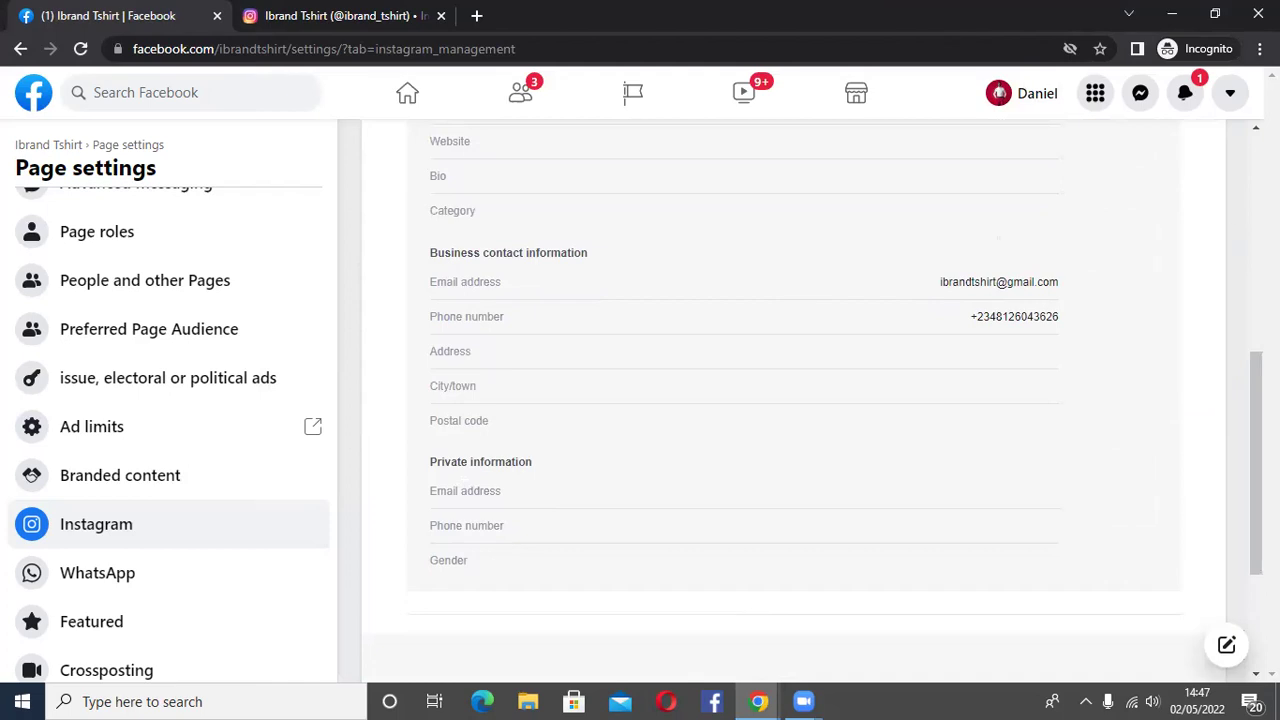
scroll(790, 400, "up", 5)
scroll(790, 400, "down", 1)
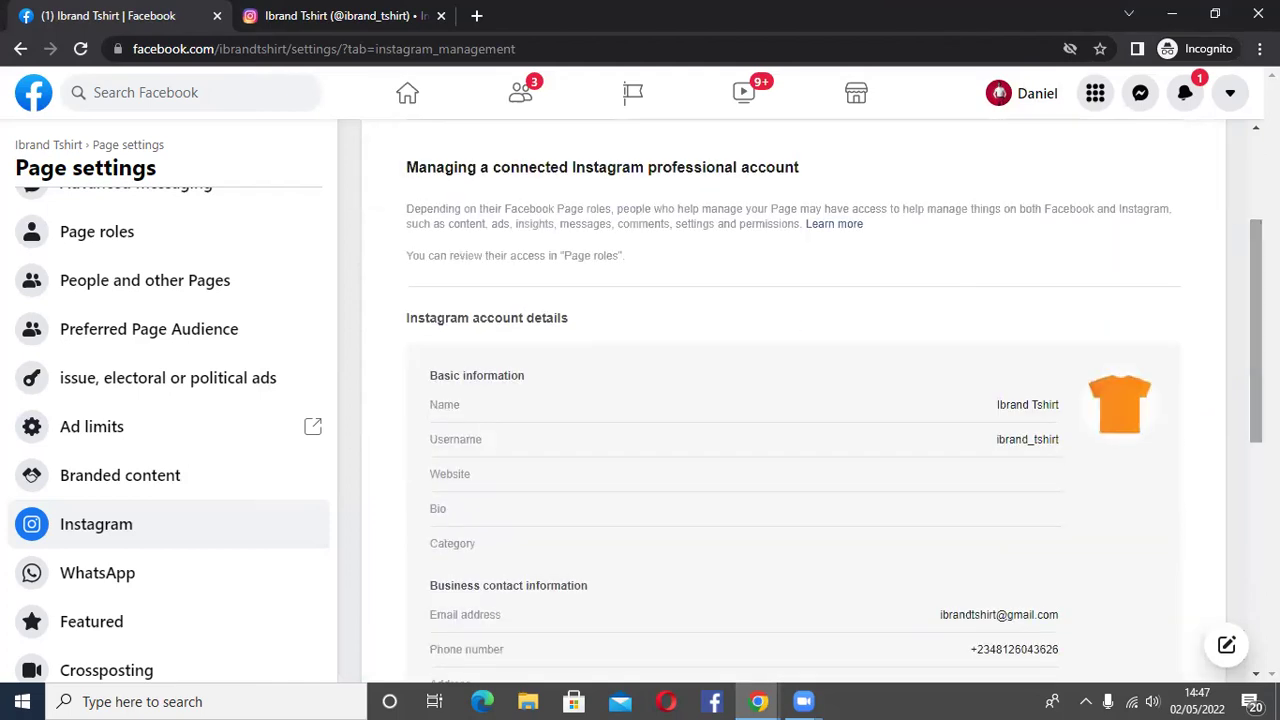
scroll(790, 400, "down", 2)
scroll(790, 400, "up", 1)
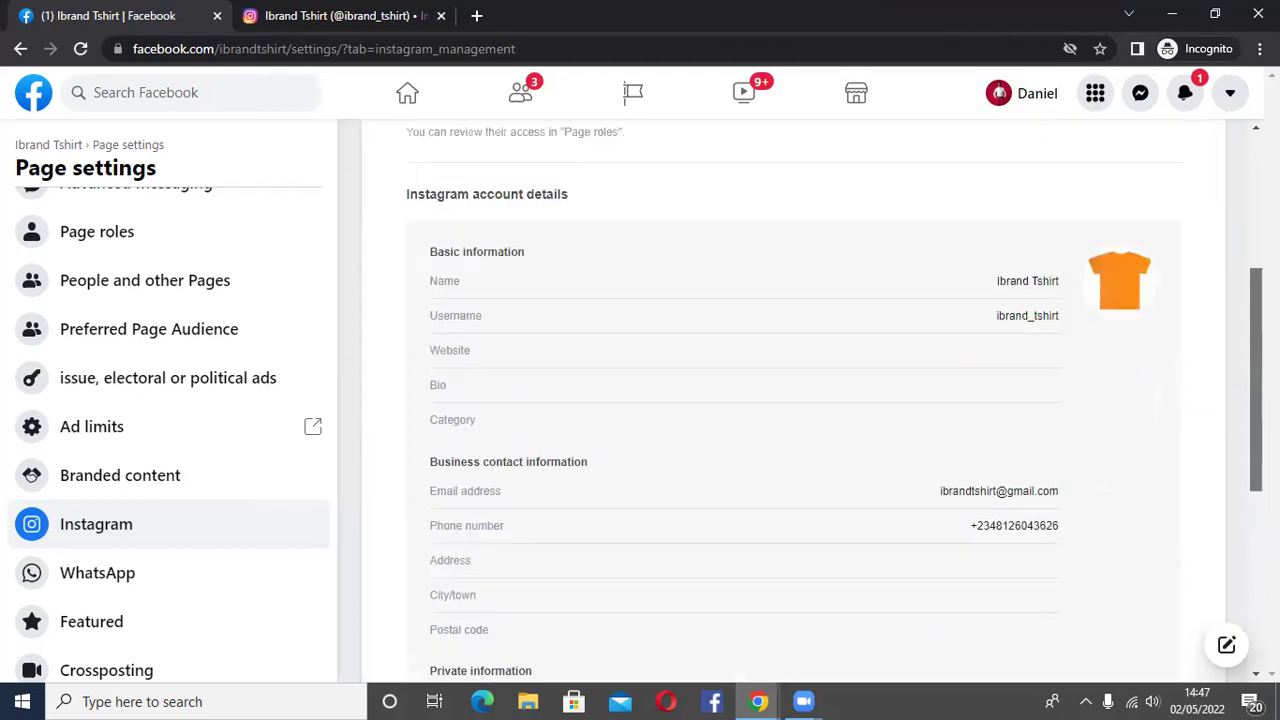
scroll(790, 400, "up", 2)
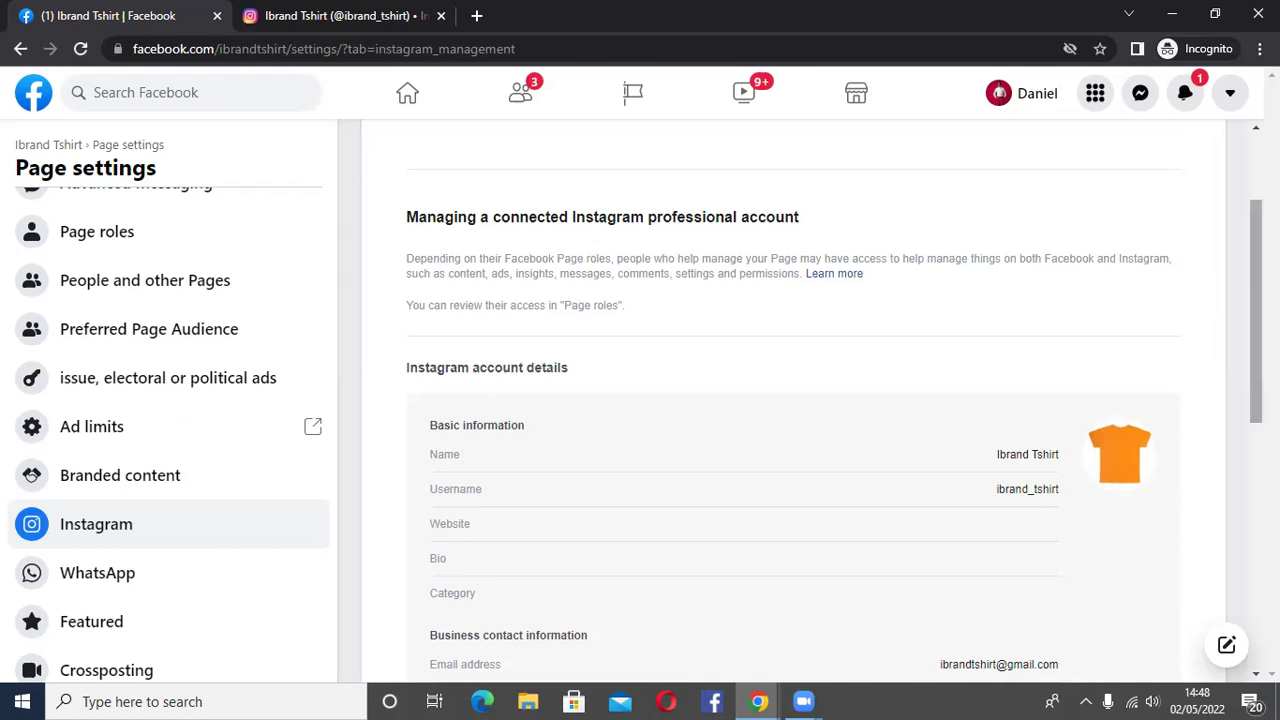
scroll(1256, 310, "down", 5)
scroll(1256, 310, "up", 2)
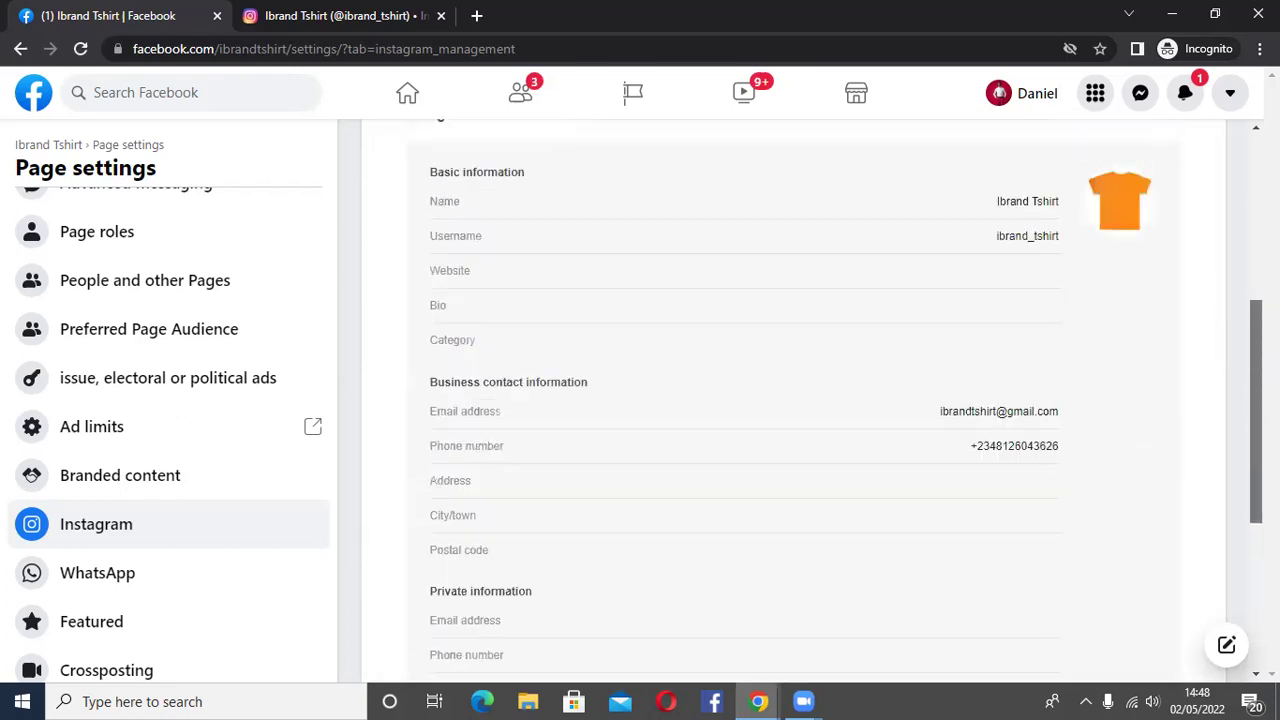
scroll(1256, 310, "up", 3)
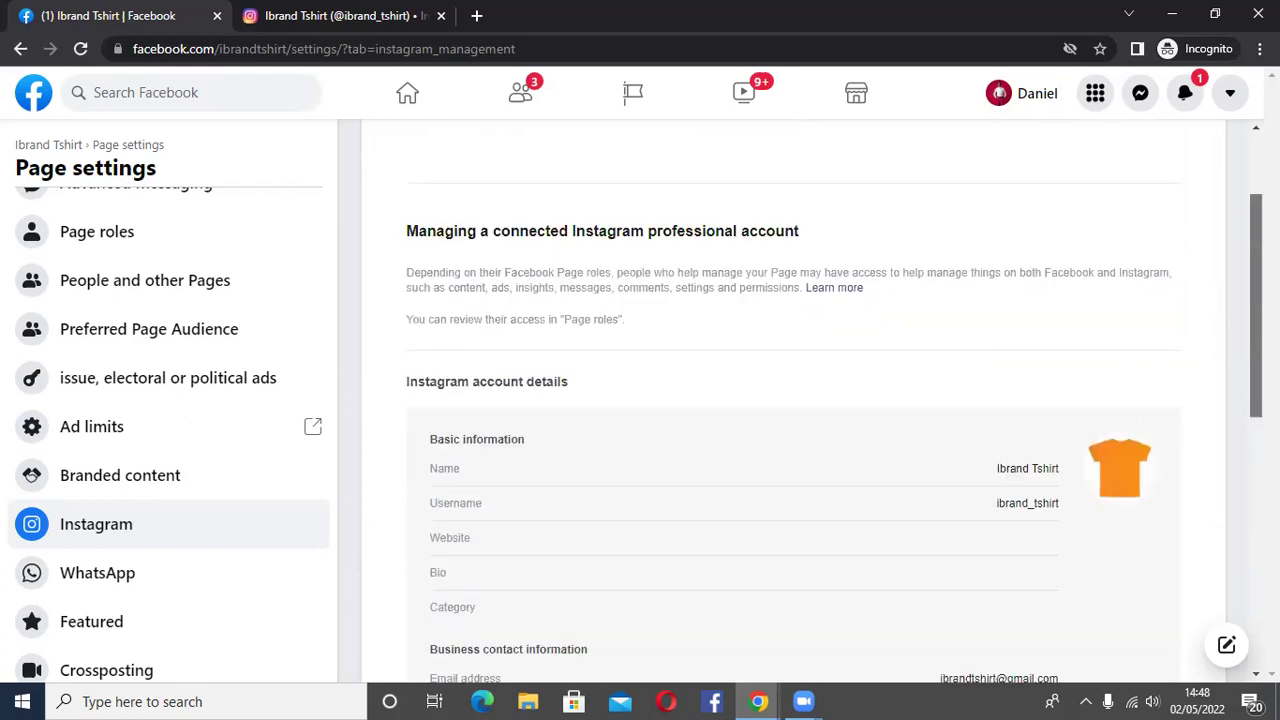
scroll(1256, 310, "up", 1)
scroll(1256, 310, "up", 1)
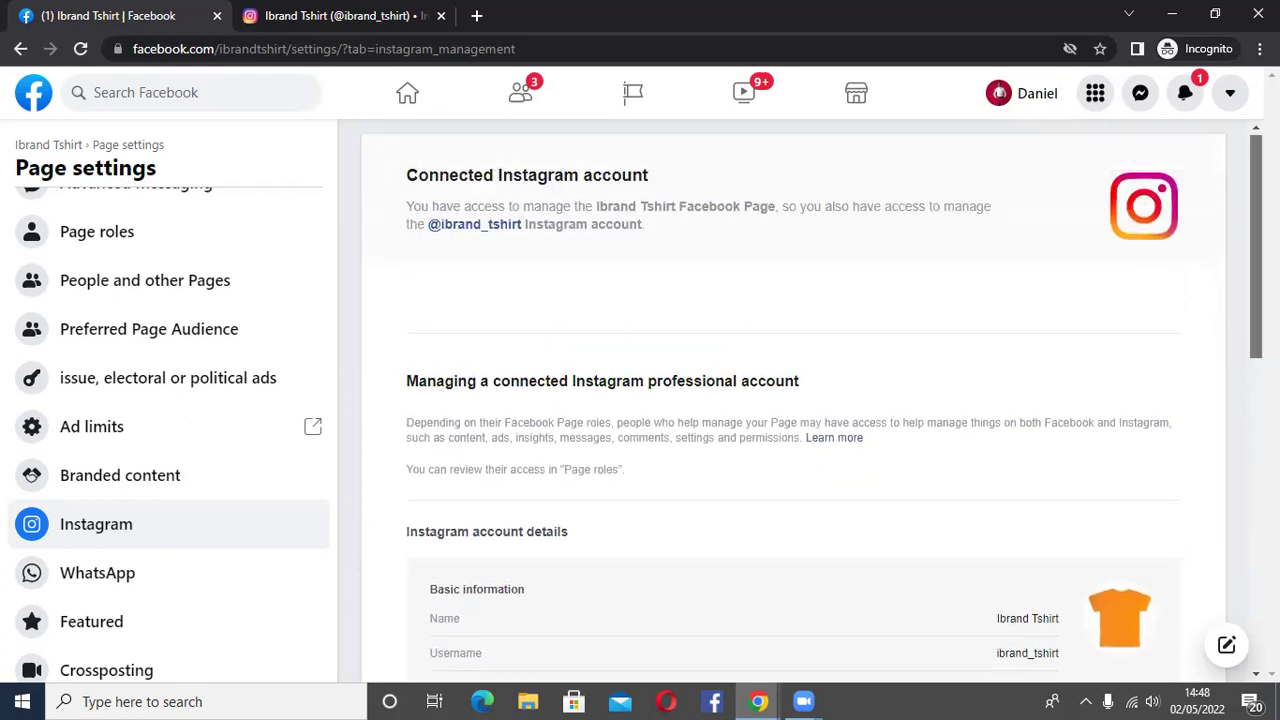
left_click(322, 14)
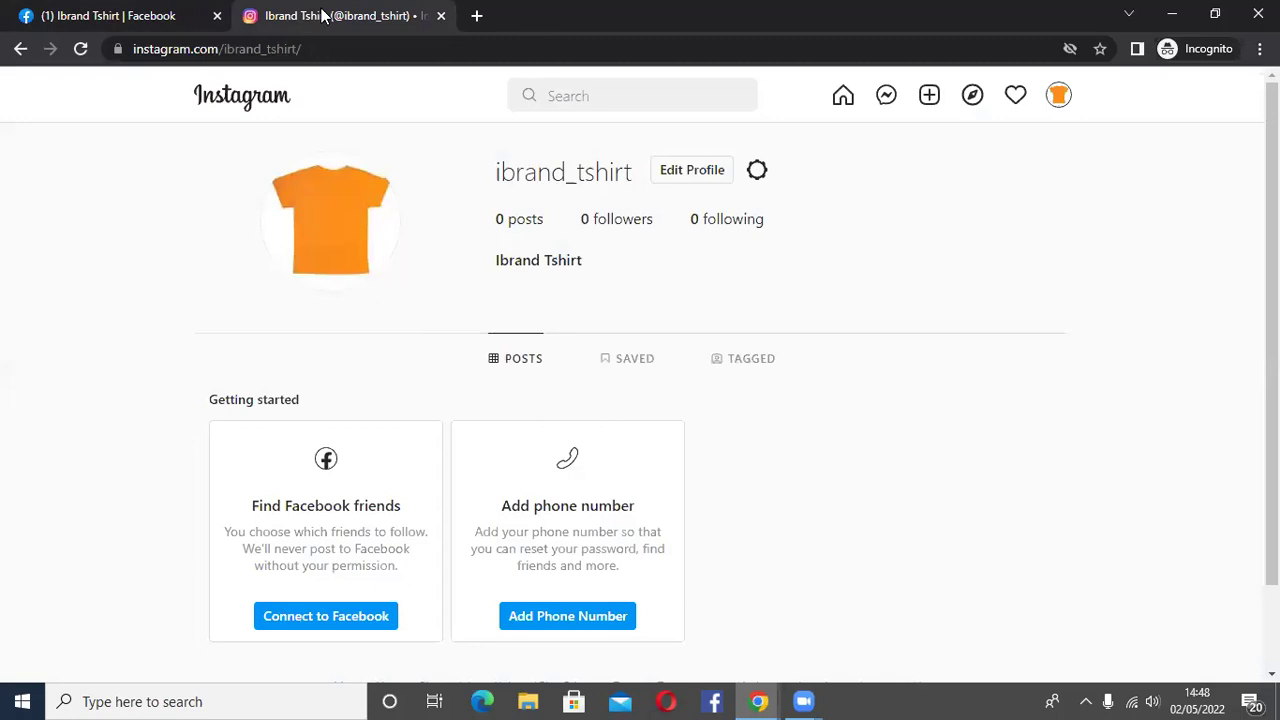
Search Instagram for 'tech signals' and open the techsignals agency profile.
left_click(577, 95)
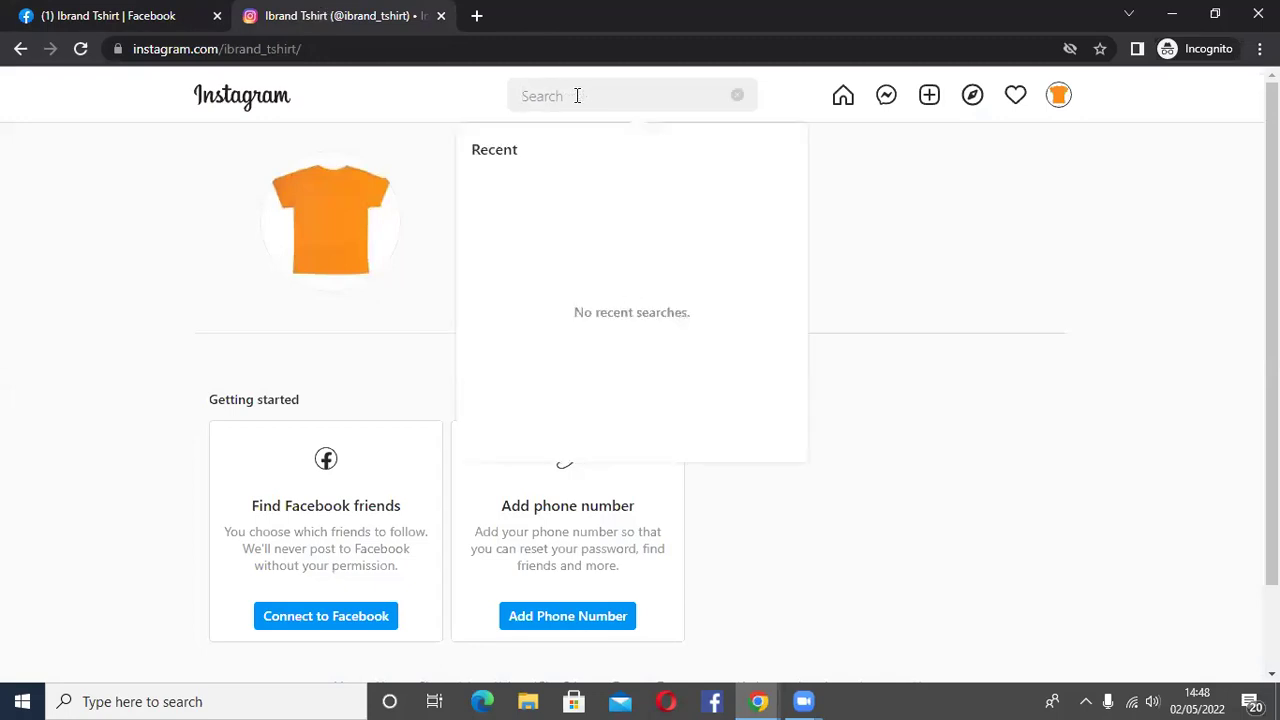
type("i")
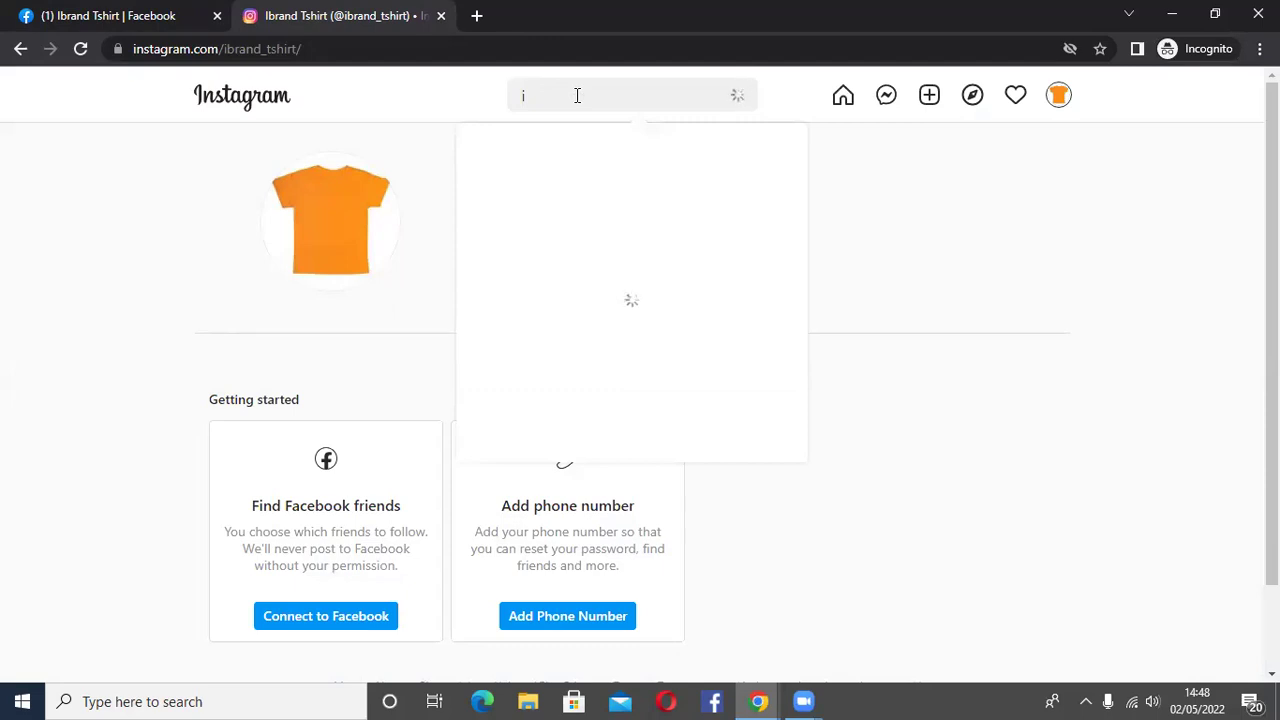
key("BackSpace")
type("tech signals")
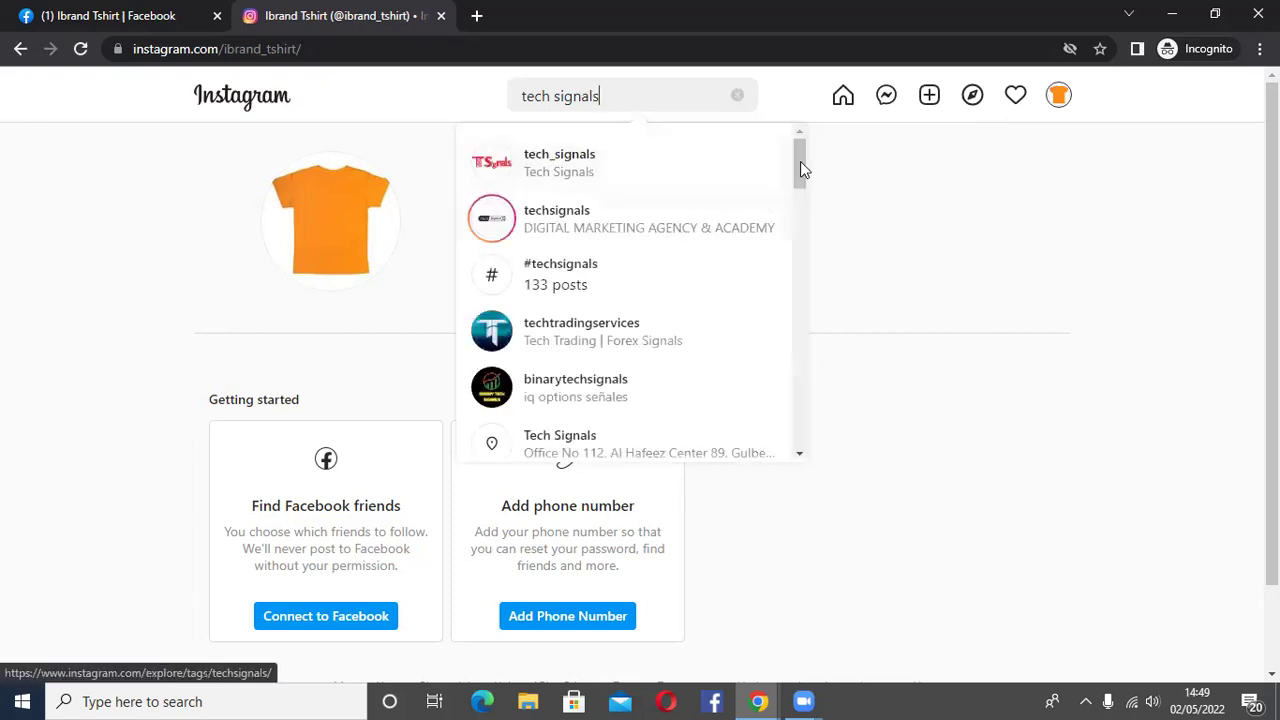
left_click_drag(806, 237, 800, 145)
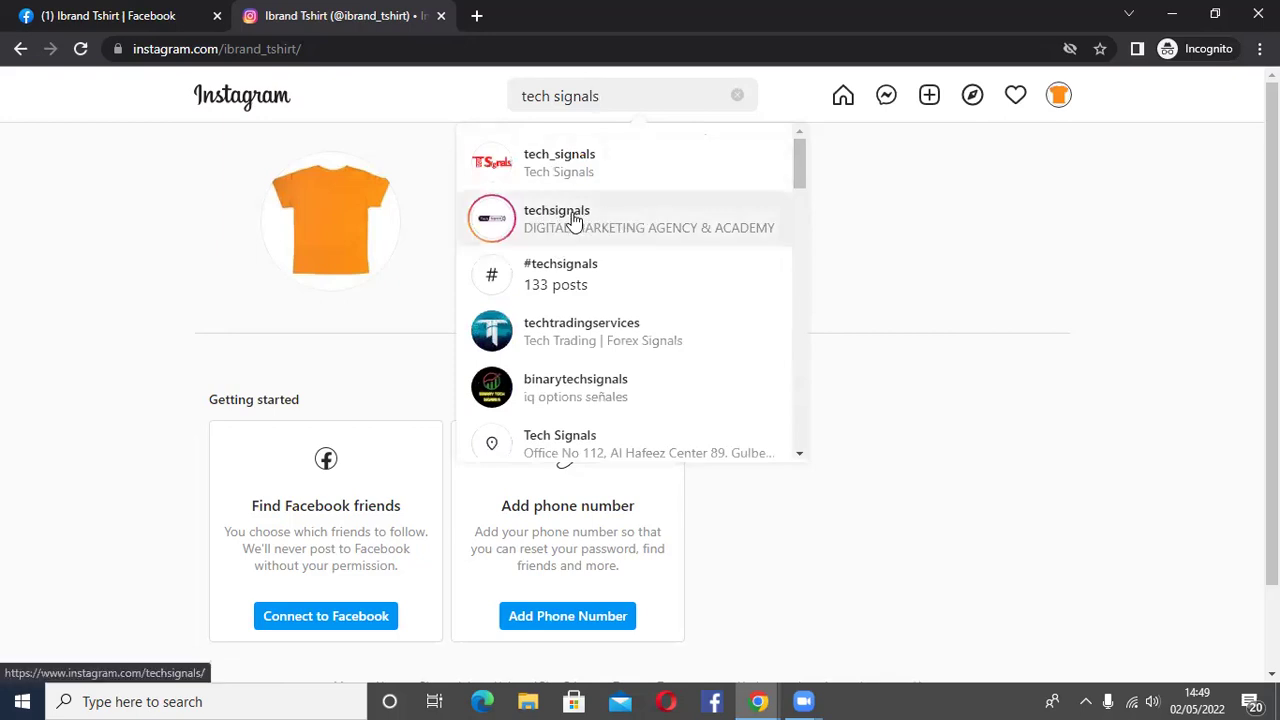
left_click(754, 252)
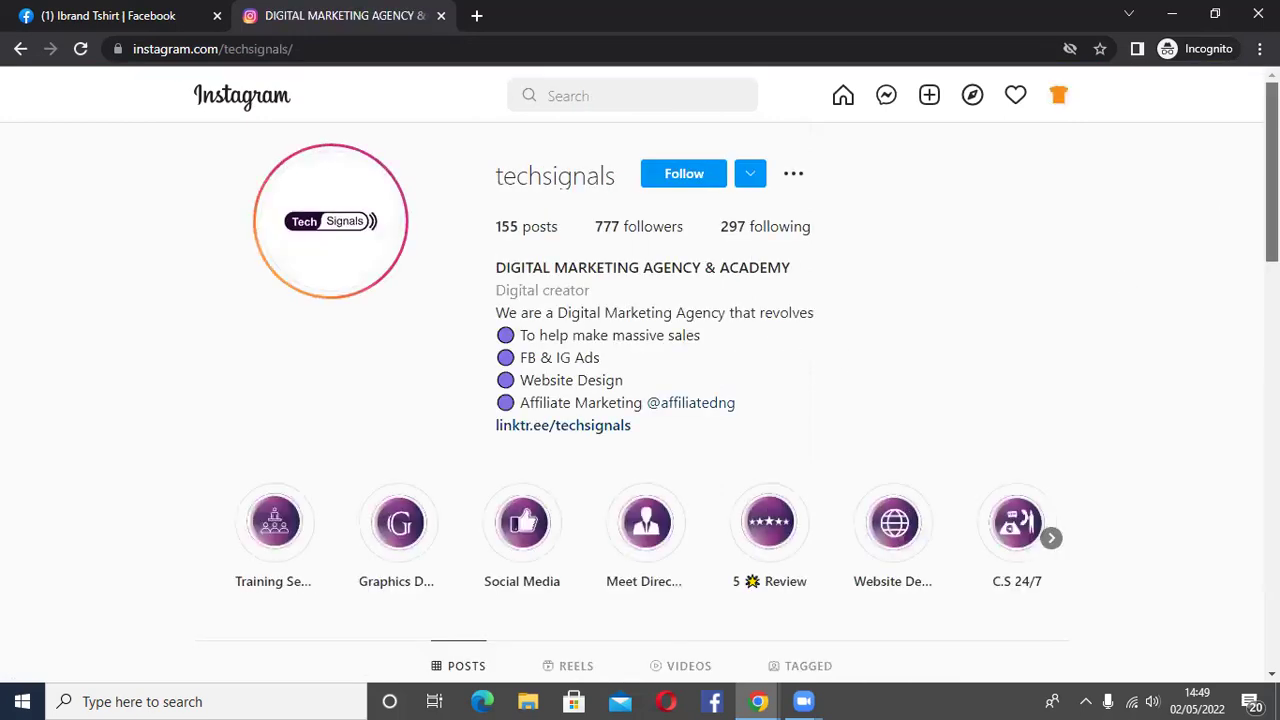
scroll(1220, 197, "down", 1)
scroll(640, 400, "down", 1)
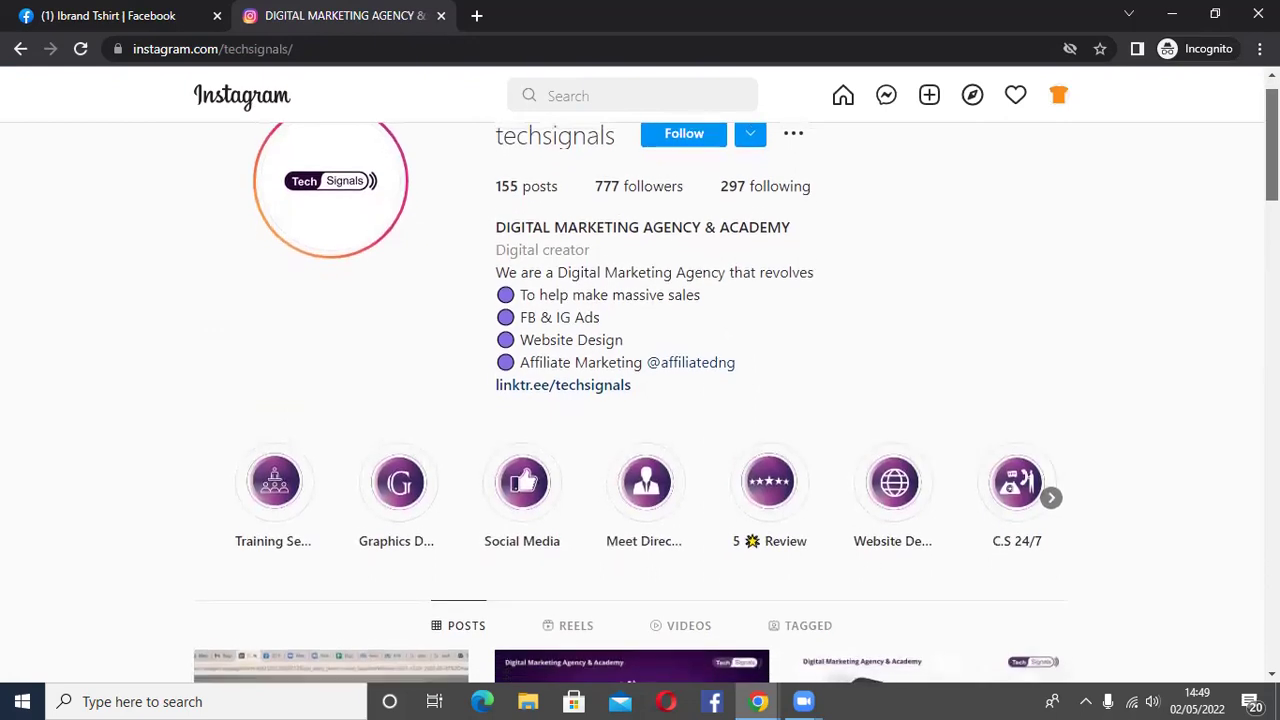
scroll(640, 400, "up", 1)
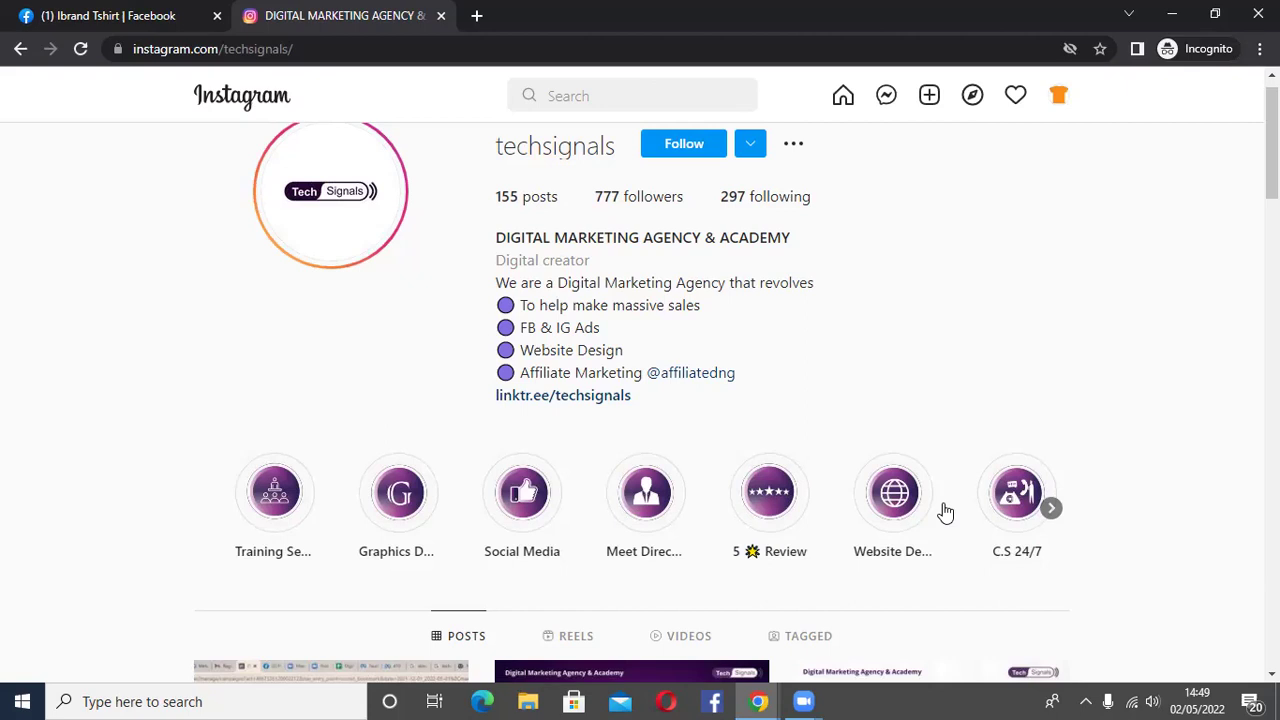
left_click(1053, 514)
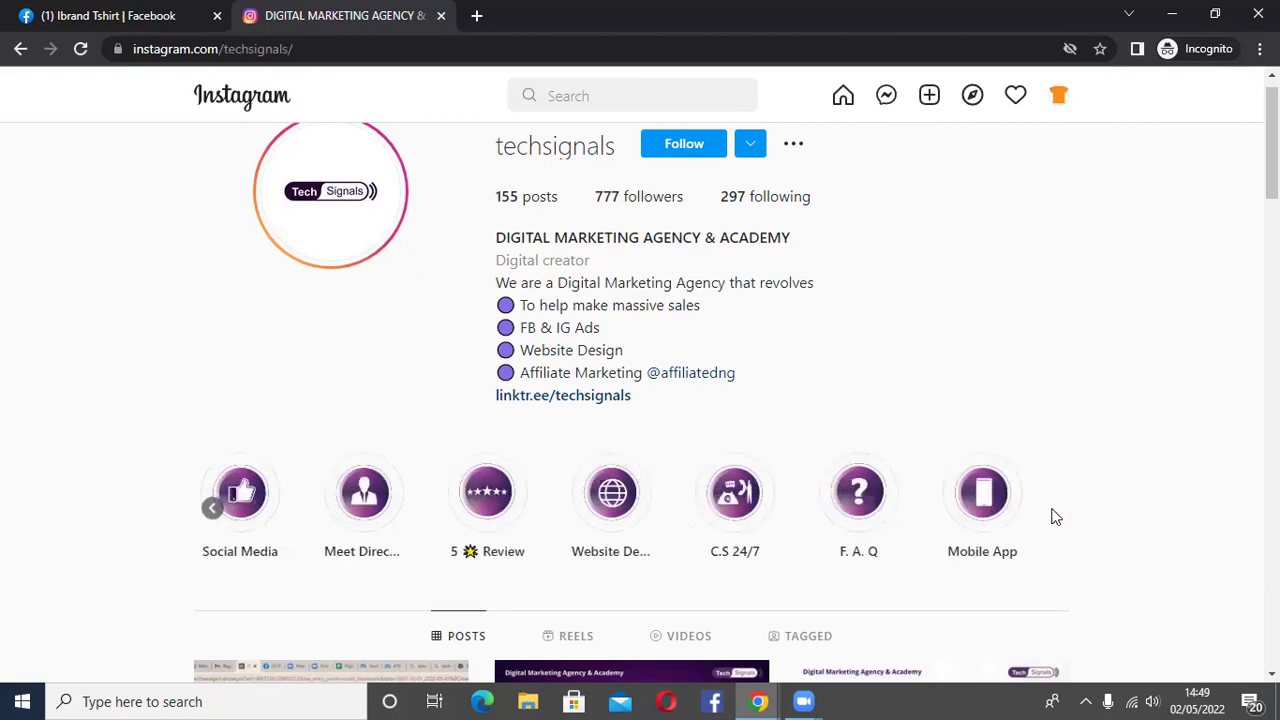
left_click(212, 508)
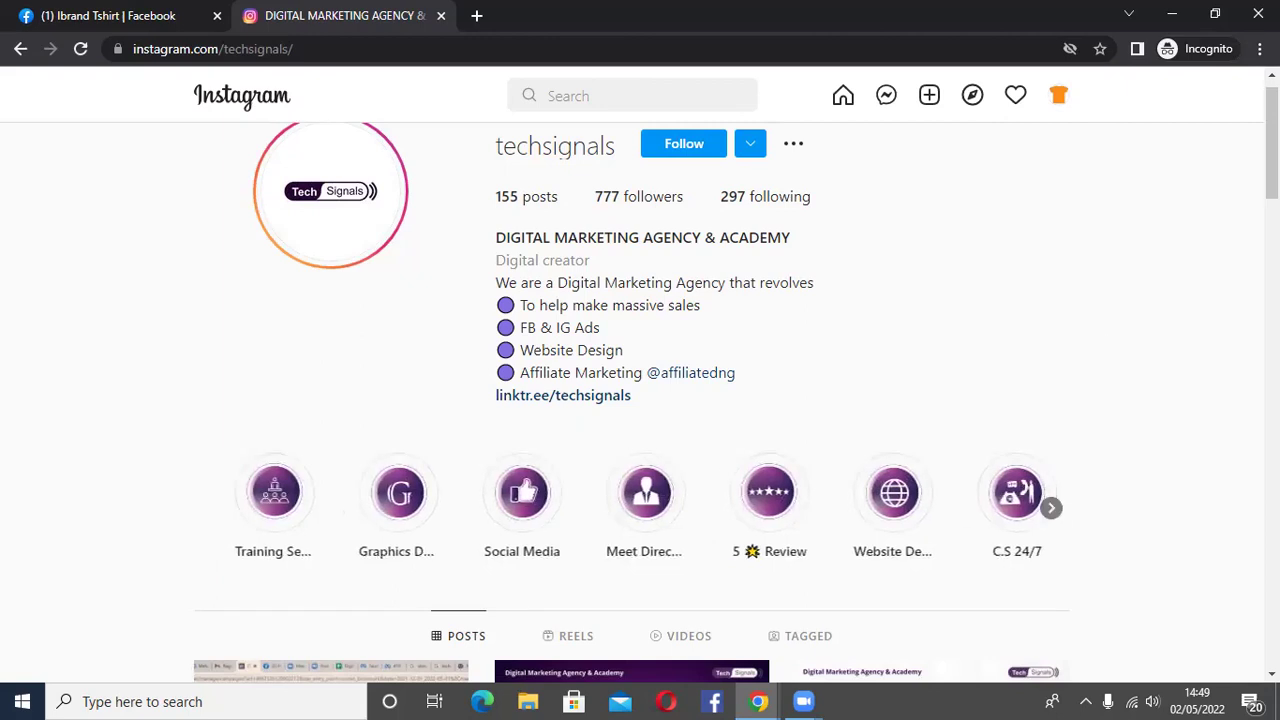
scroll(640, 400, "down", 3)
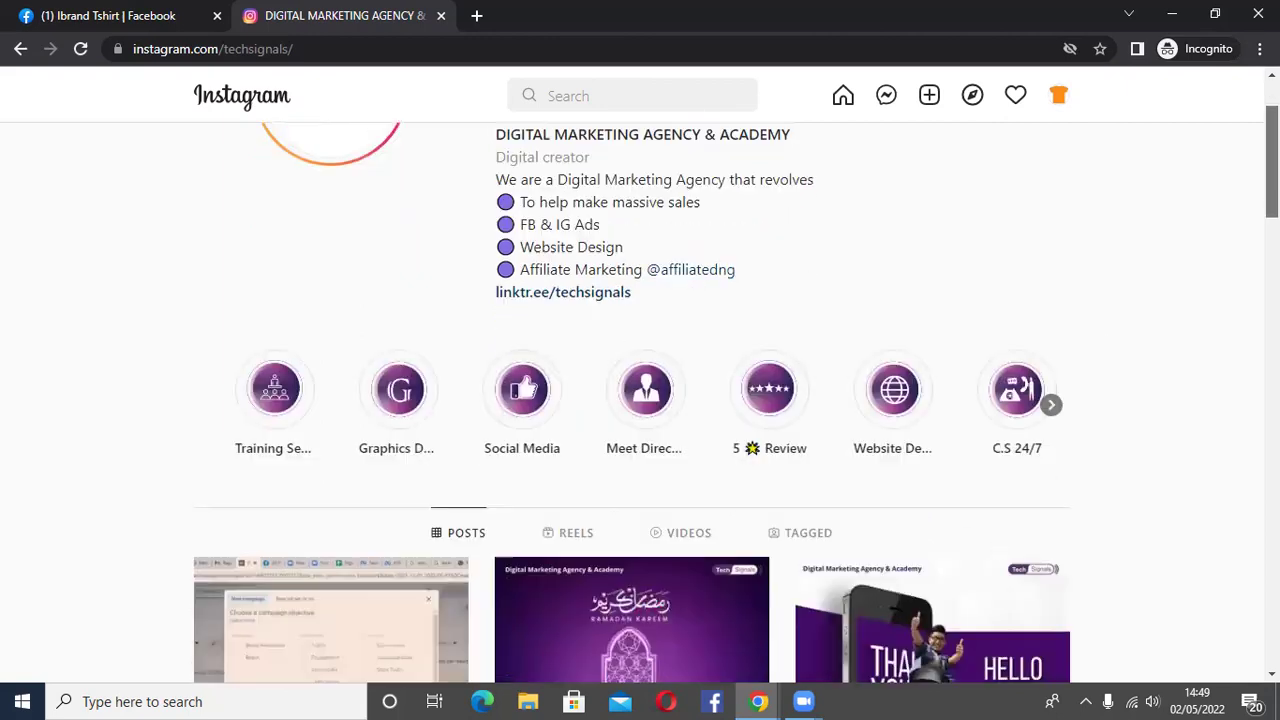
scroll(640, 400, "down", 2)
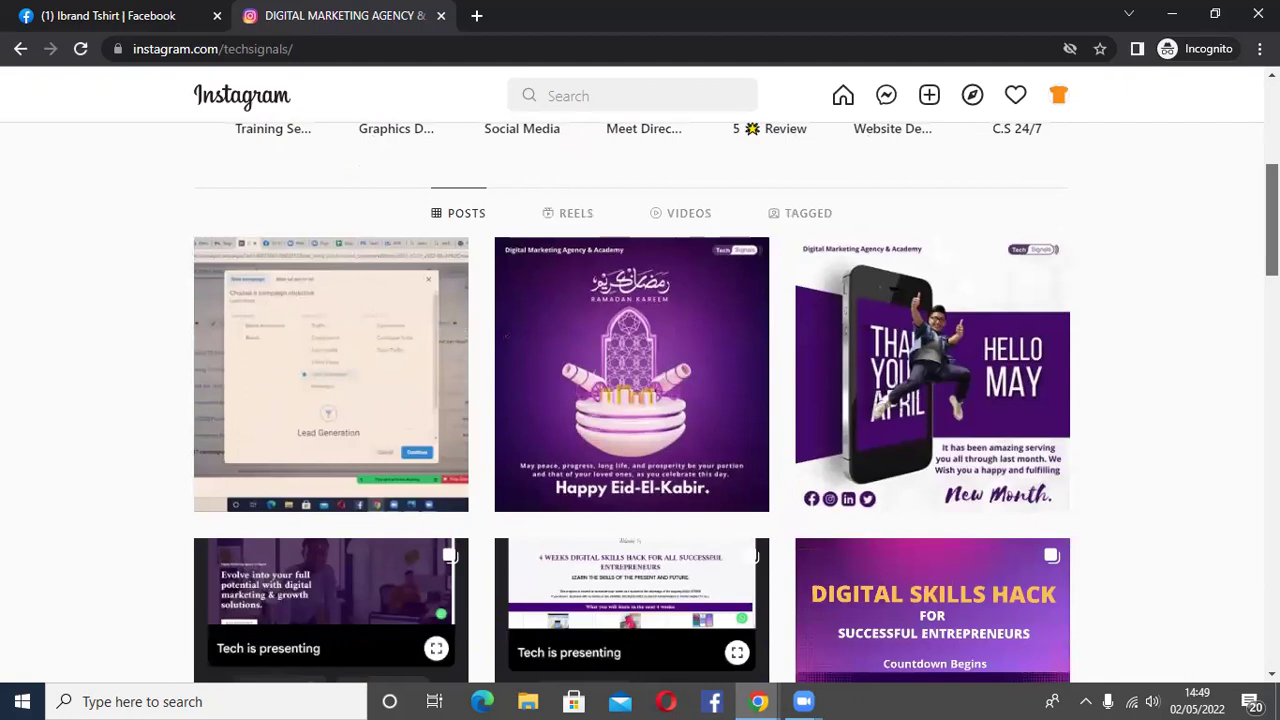
scroll(640, 400, "down", 7)
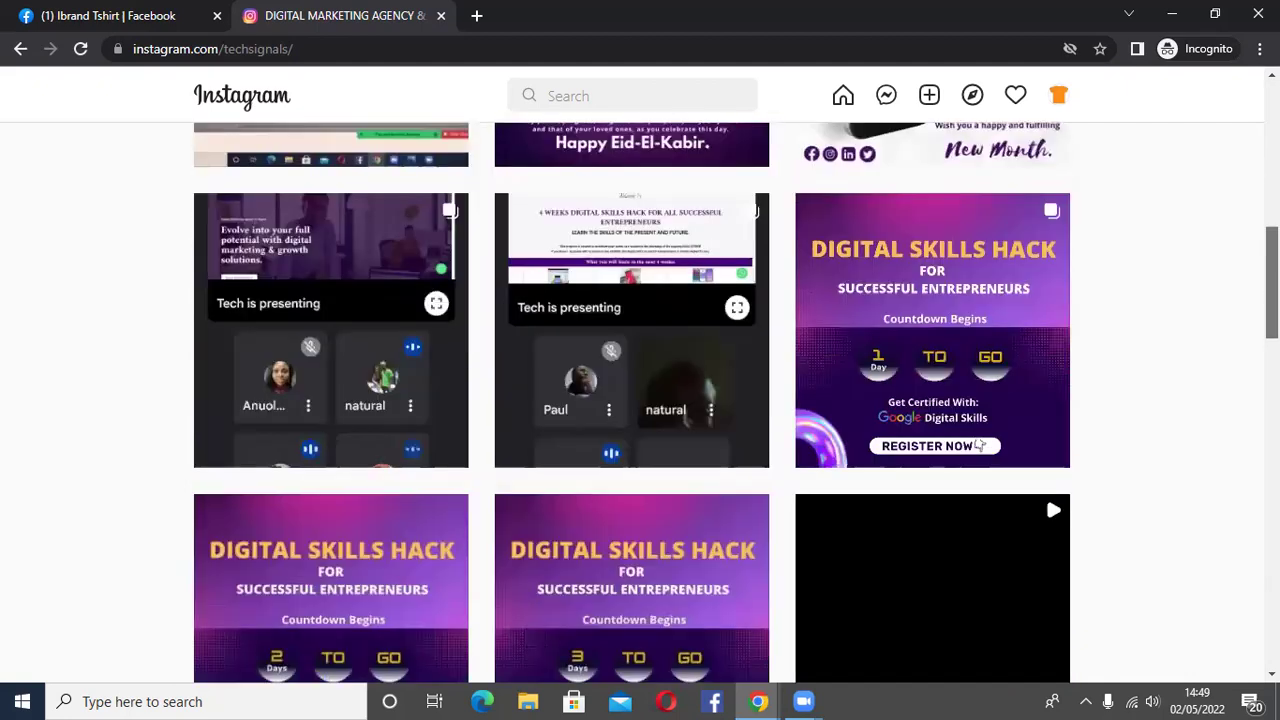
scroll(640, 400, "down", 6)
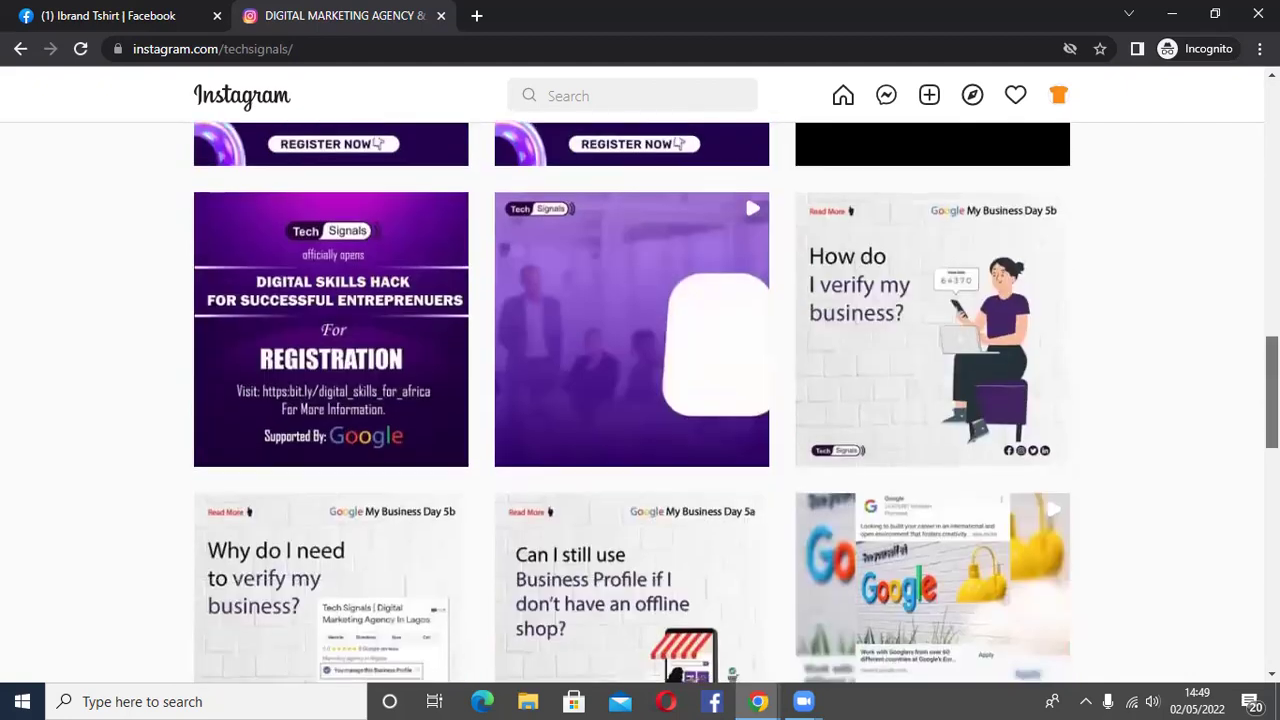
scroll(640, 400, "down", 6)
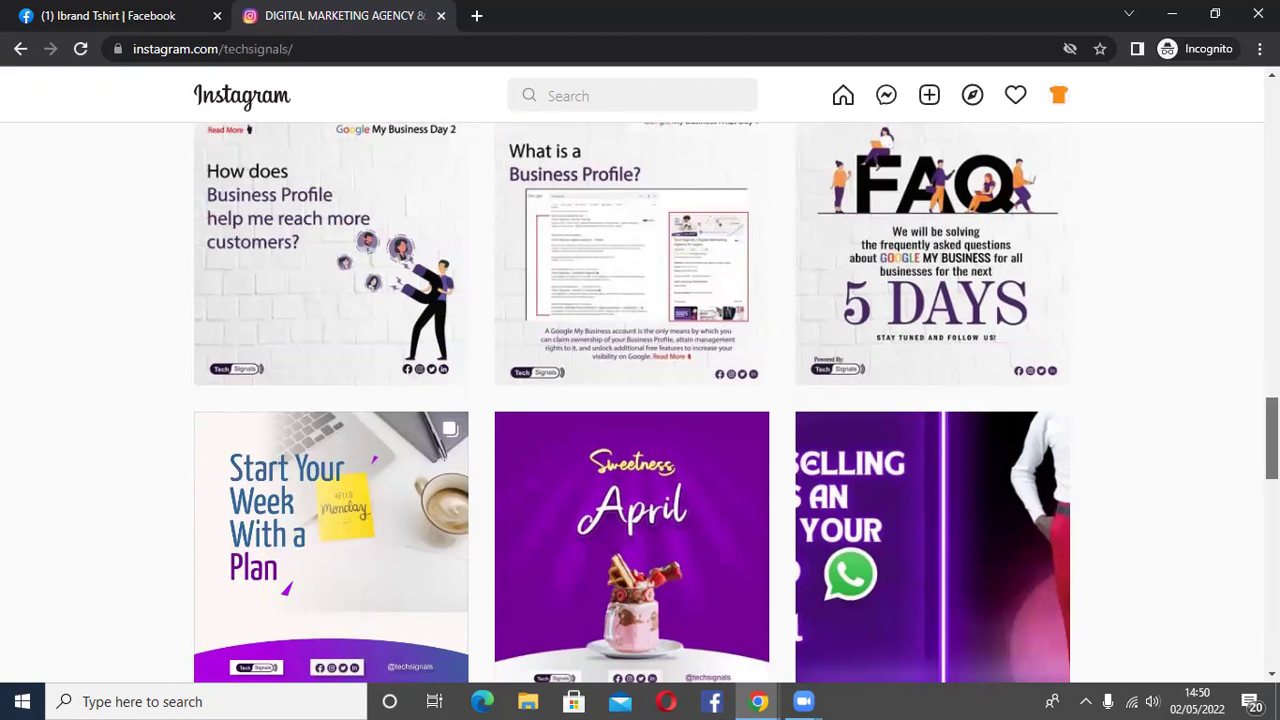
scroll(640, 400, "down", 1)
scroll(915, 305, "up", 2)
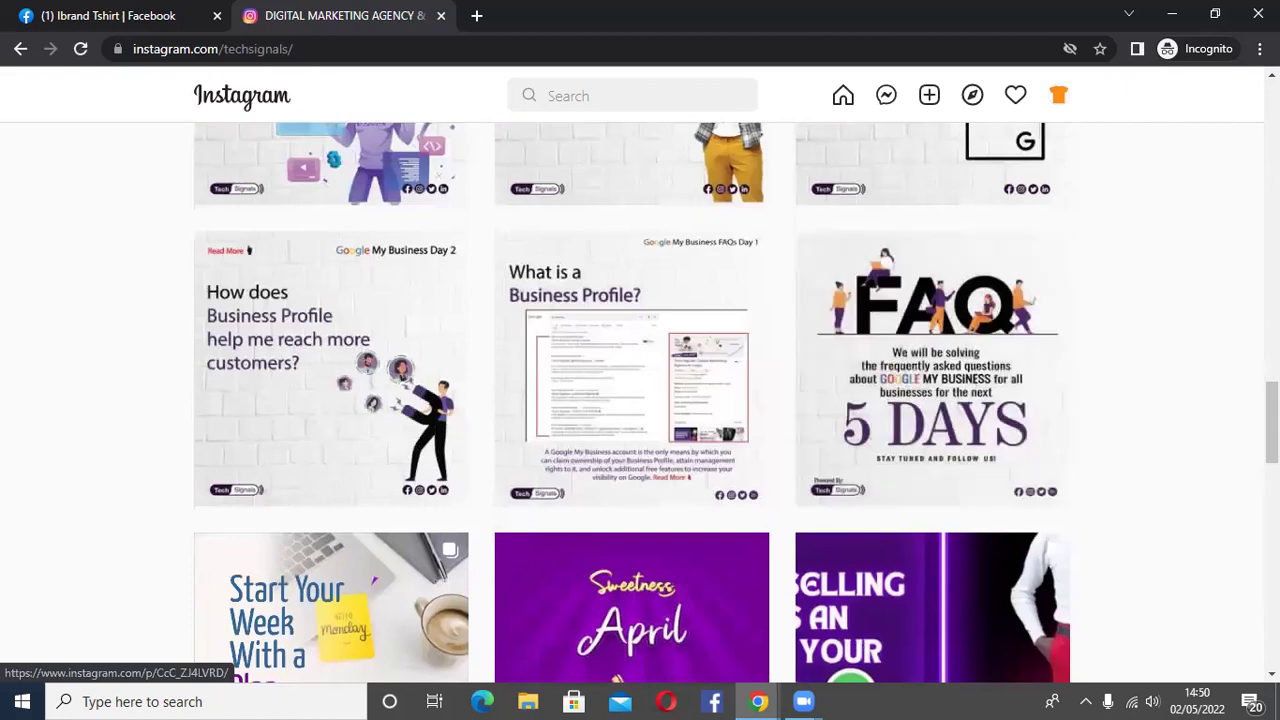
scroll(1272, 420, "down", 1)
scroll(1272, 420, "down", 10)
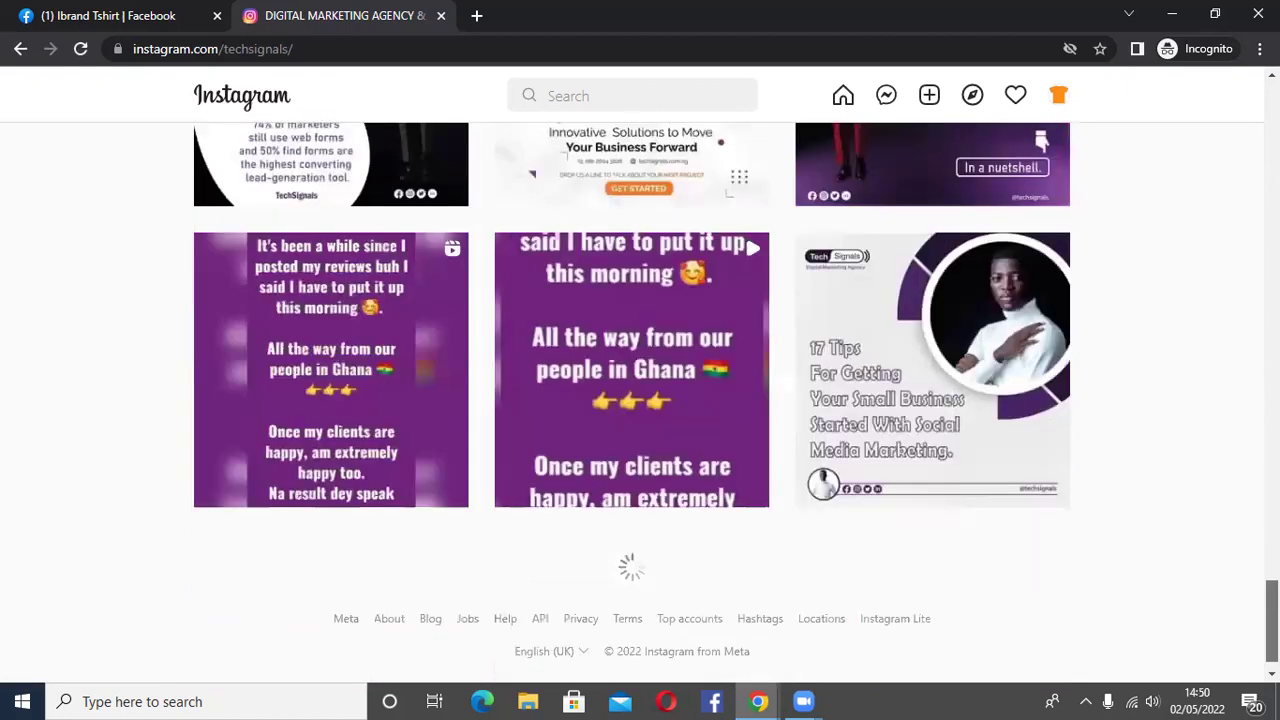
scroll(632, 400, "down", 4)
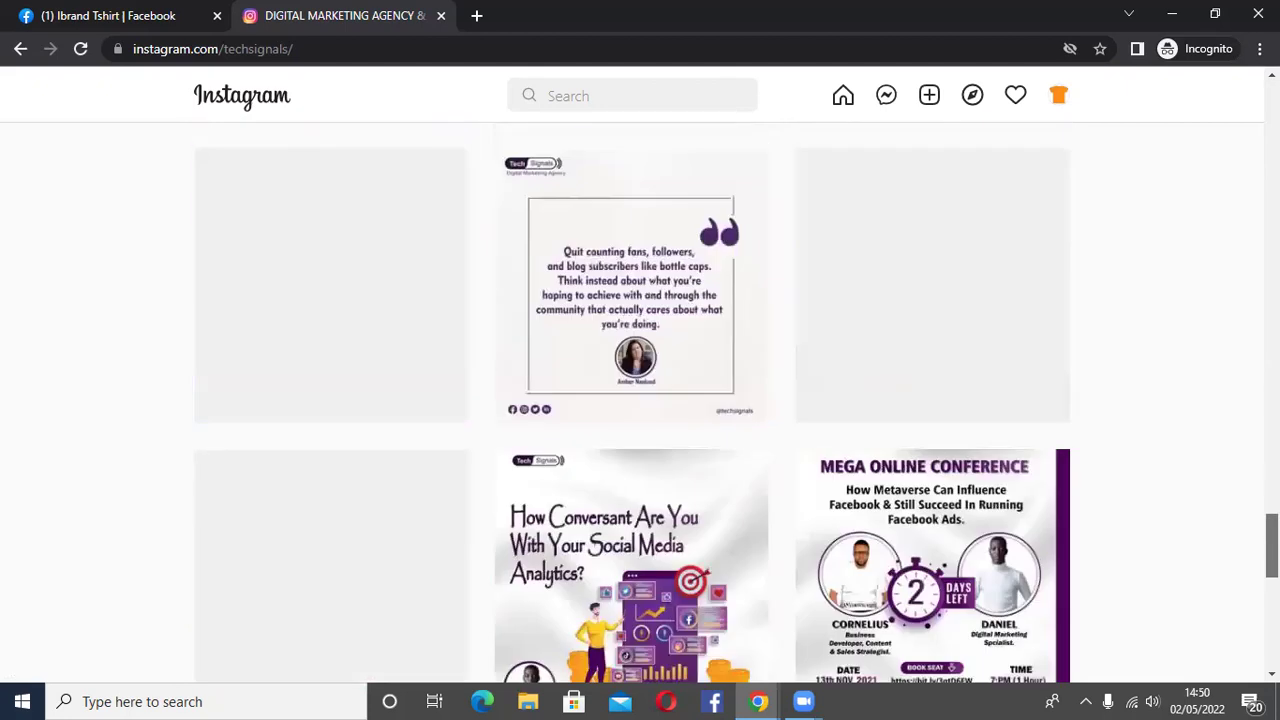
scroll(632, 400, "down", 3)
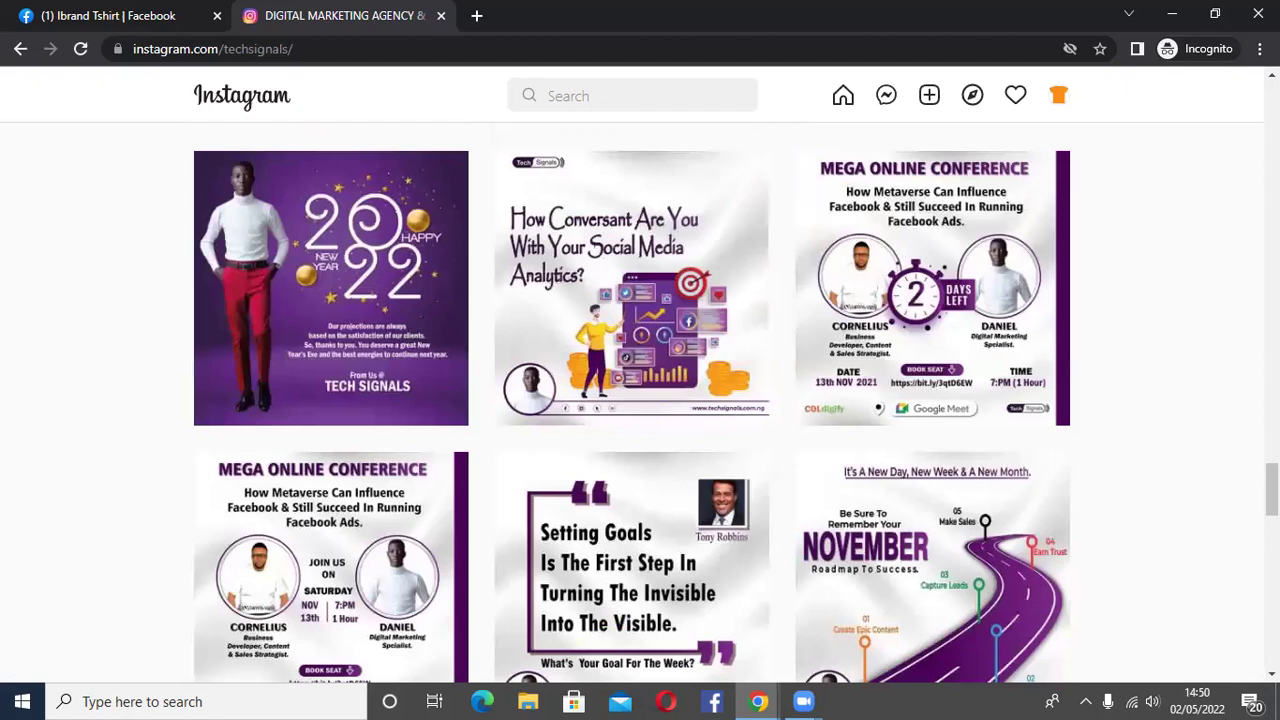
scroll(632, 400, "down", 5)
scroll(632, 400, "up", 10)
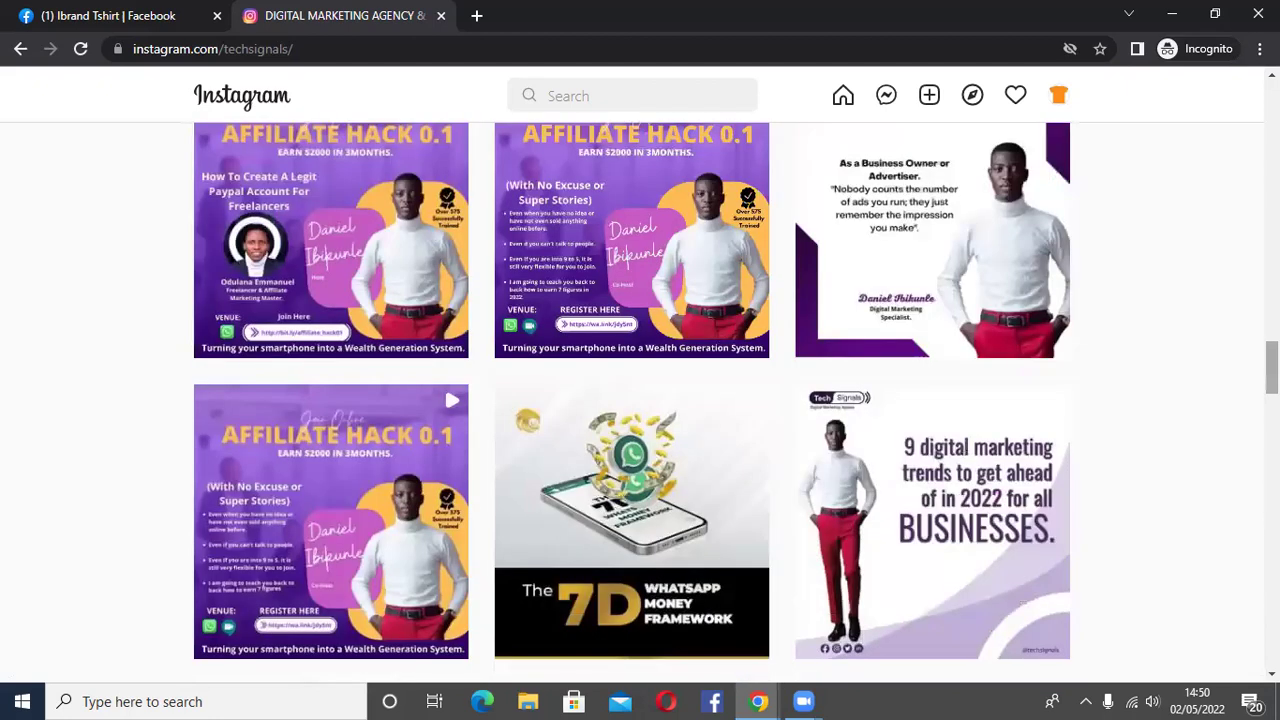
scroll(632, 400, "down", 2)
scroll(632, 400, "down", 5)
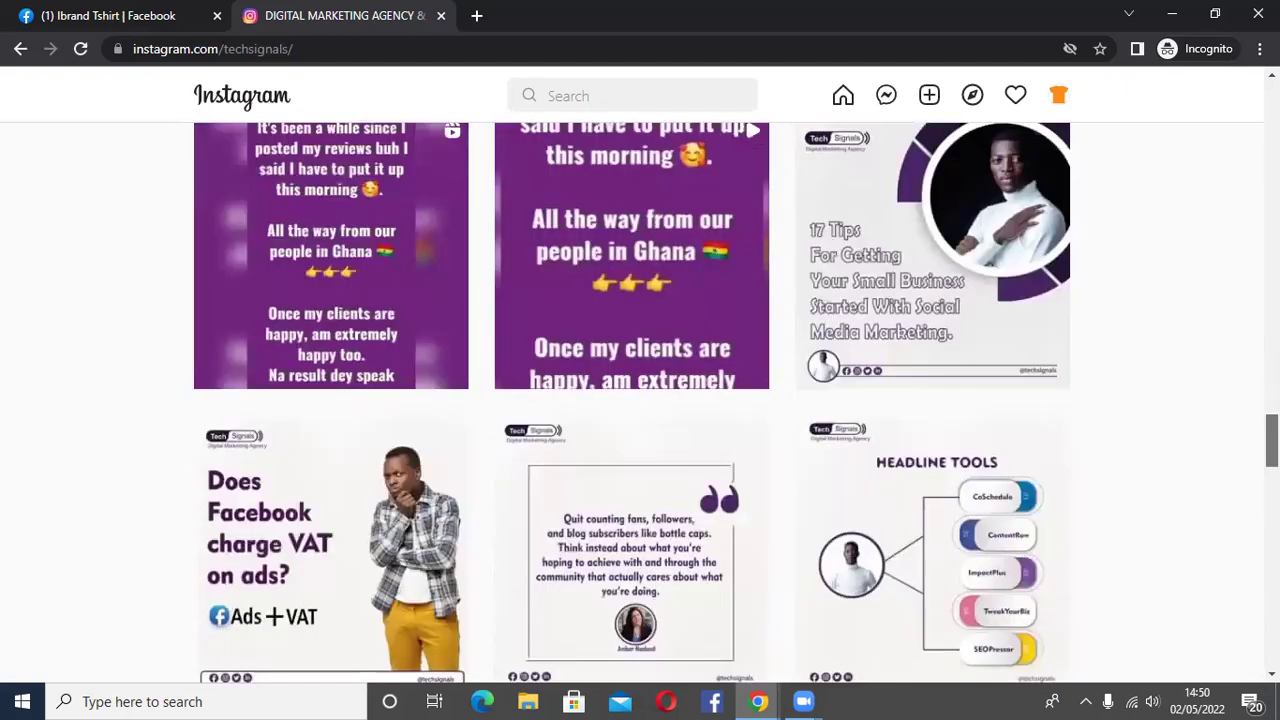
scroll(632, 400, "down", 5)
scroll(632, 400, "down", 5)
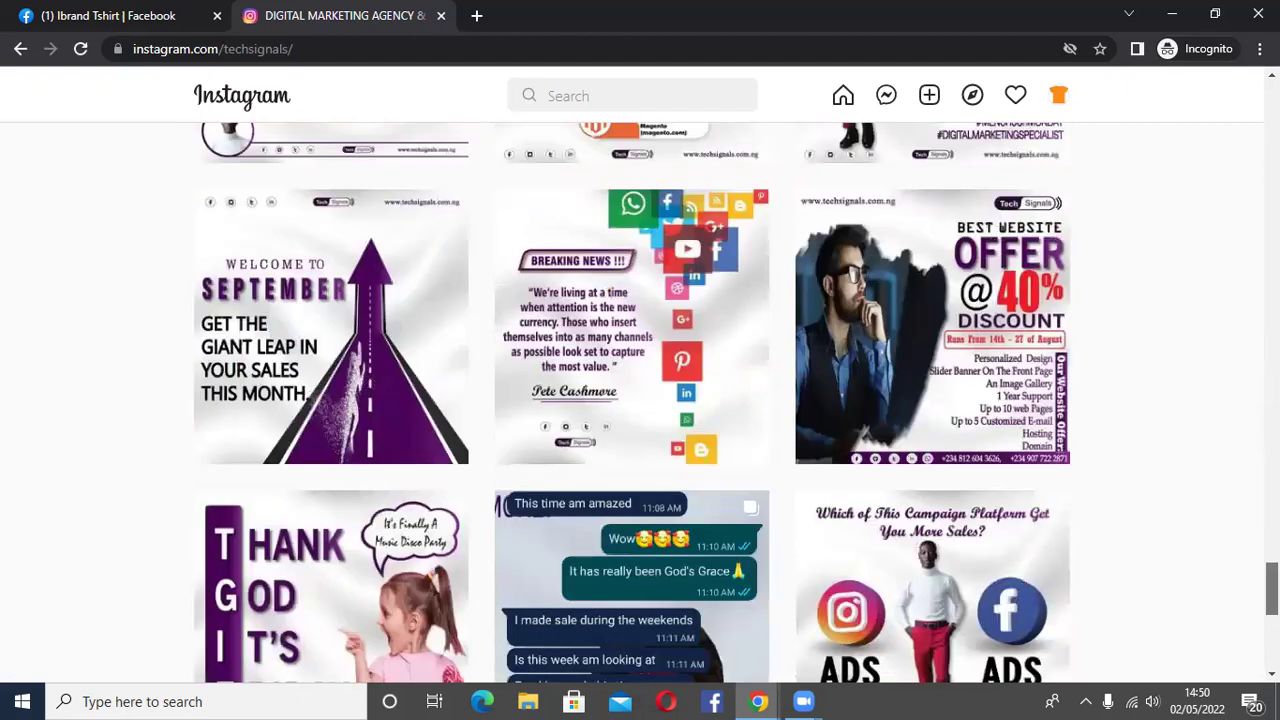
scroll(632, 400, "down", 3)
scroll(632, 400, "up", 10)
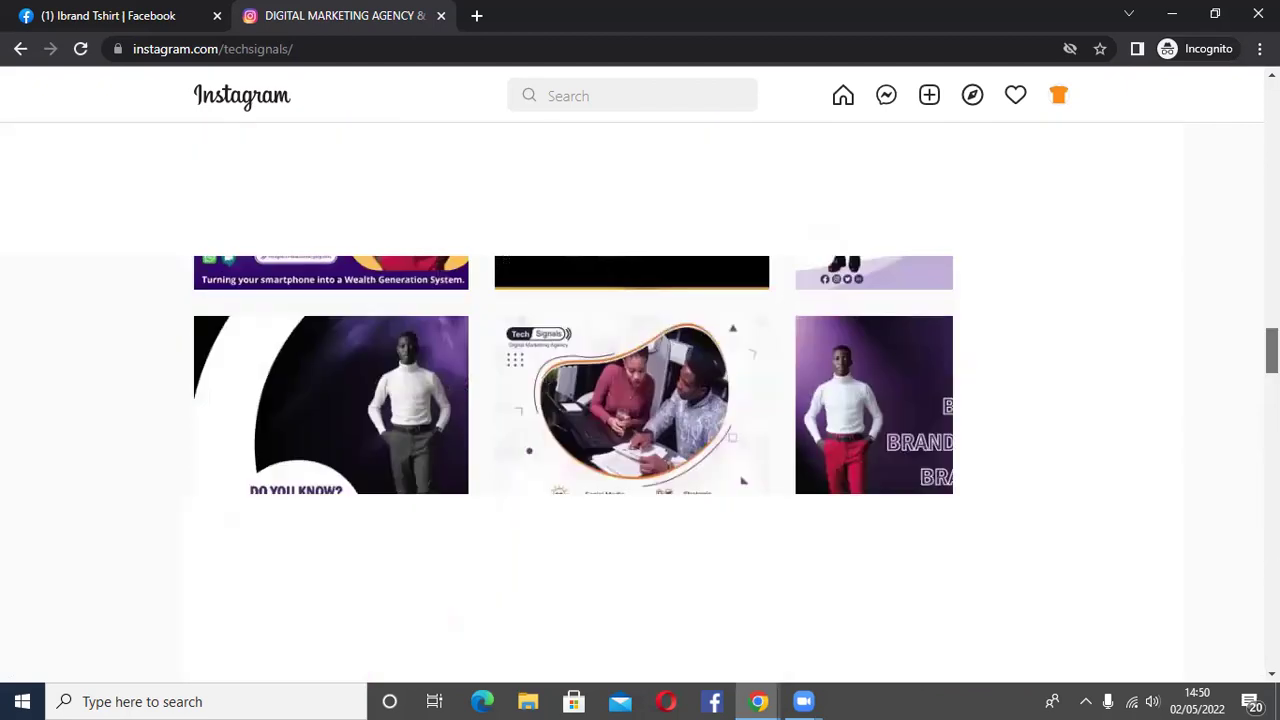
scroll(632, 400, "up", 10)
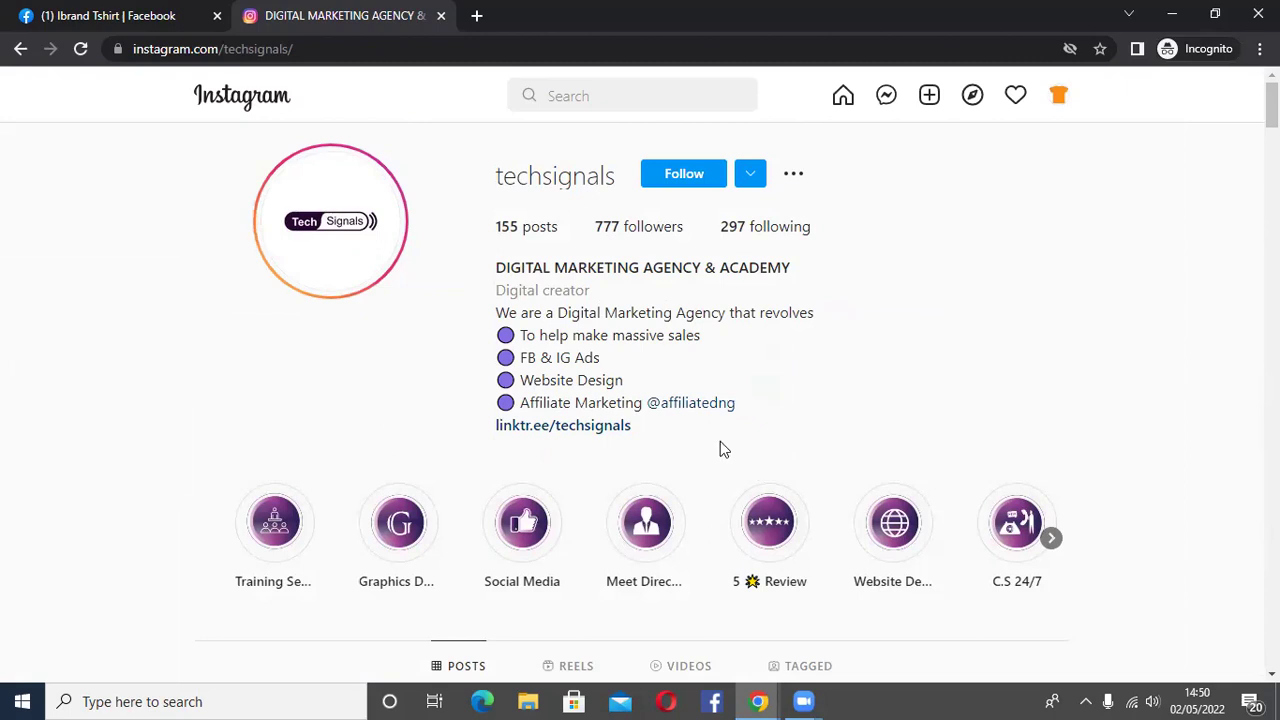
scroll(772, 326, "down", 1)
scroll(772, 326, "up", 1)
Browse every link on linktr.ee/techsignals down to the footer, then go back to Instagram.
left_click(541, 428)
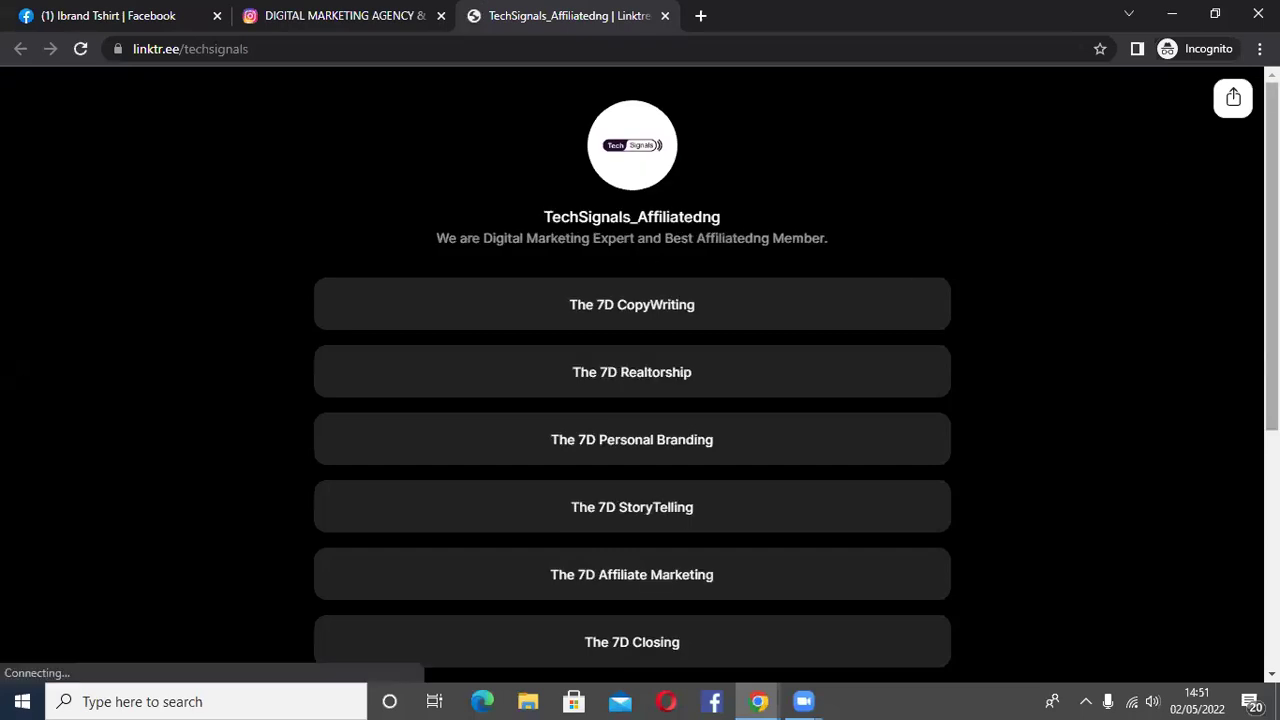
scroll(632, 400, "down", 1)
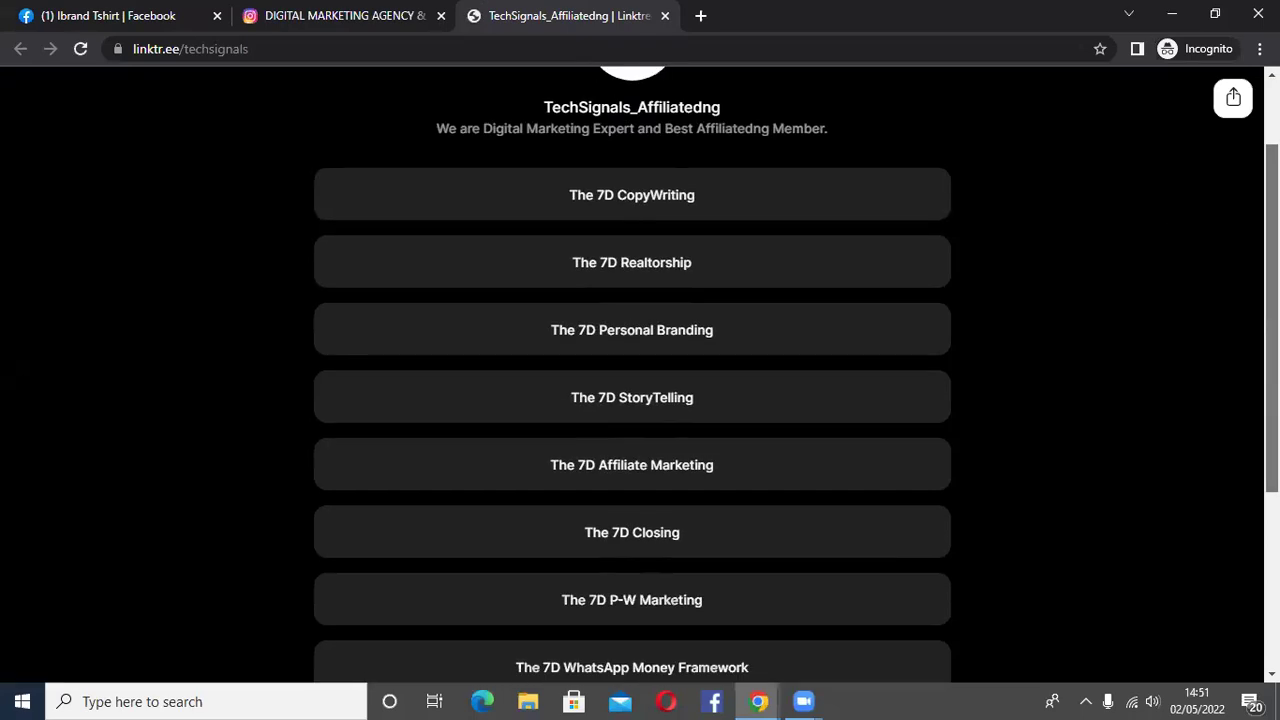
scroll(632, 400, "down", 1)
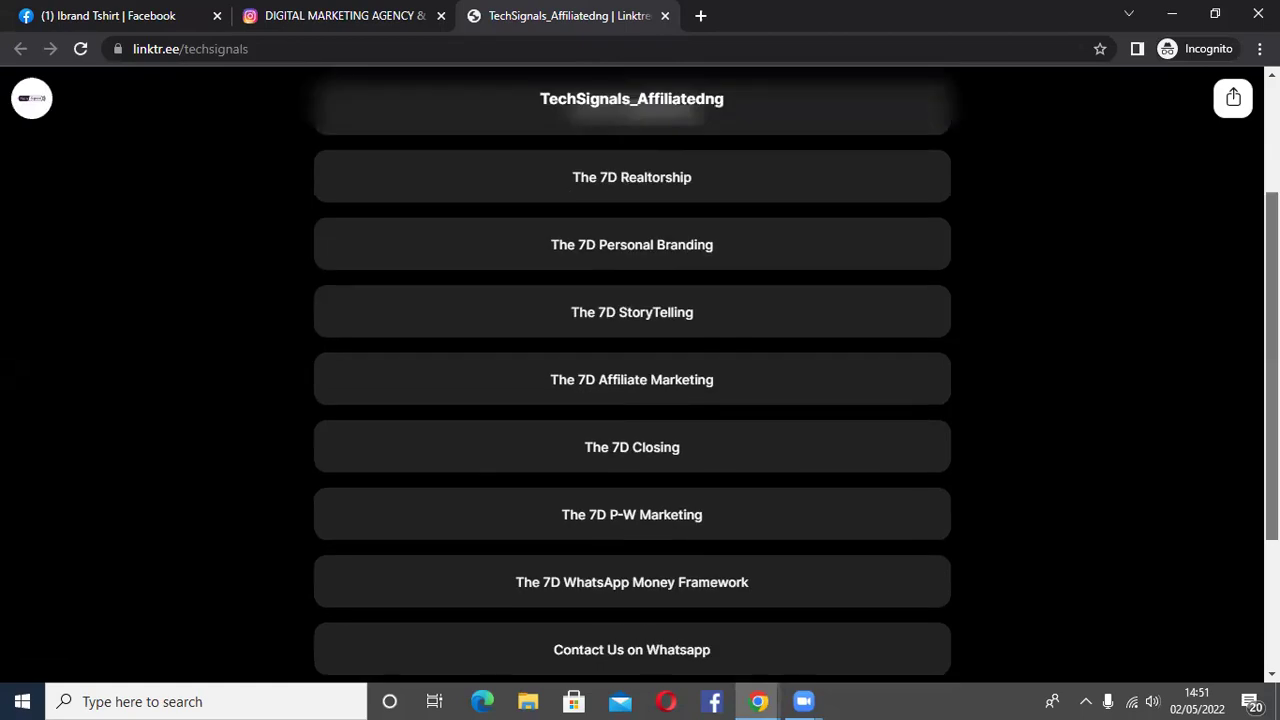
scroll(632, 400, "up", 2)
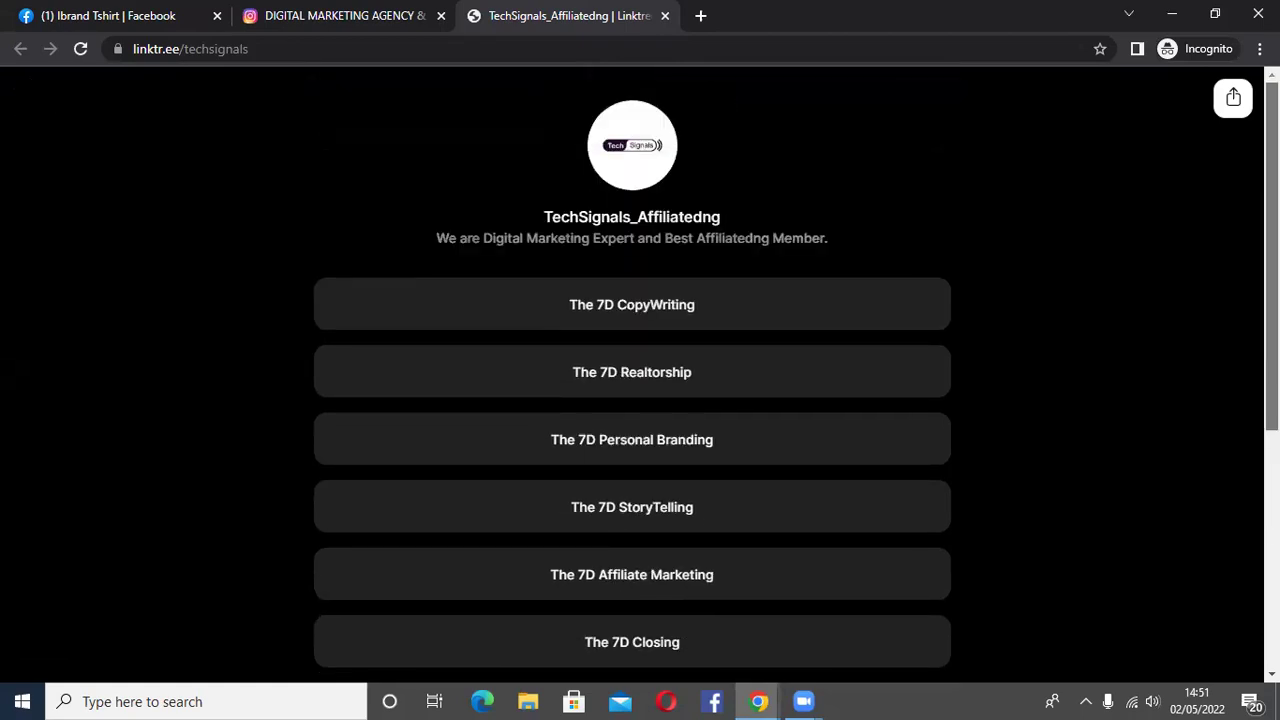
scroll(632, 400, "down", 4)
scroll(632, 400, "up", 3)
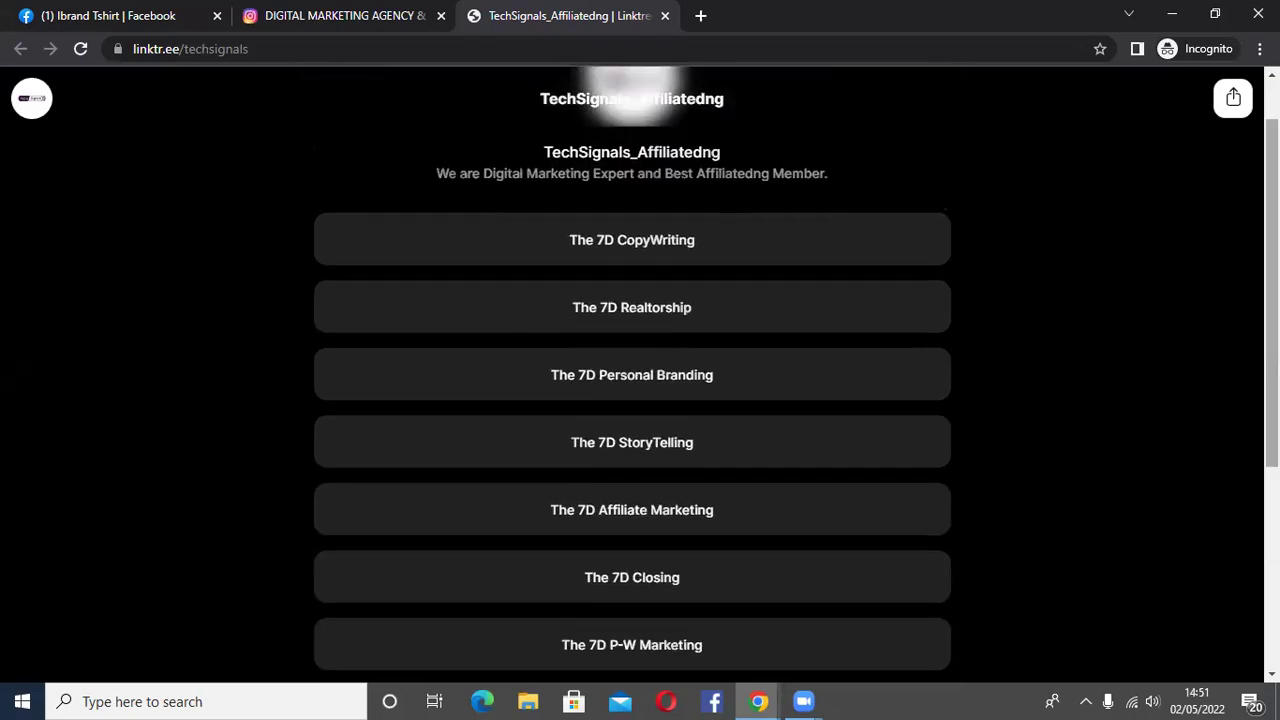
scroll(632, 400, "up", 1)
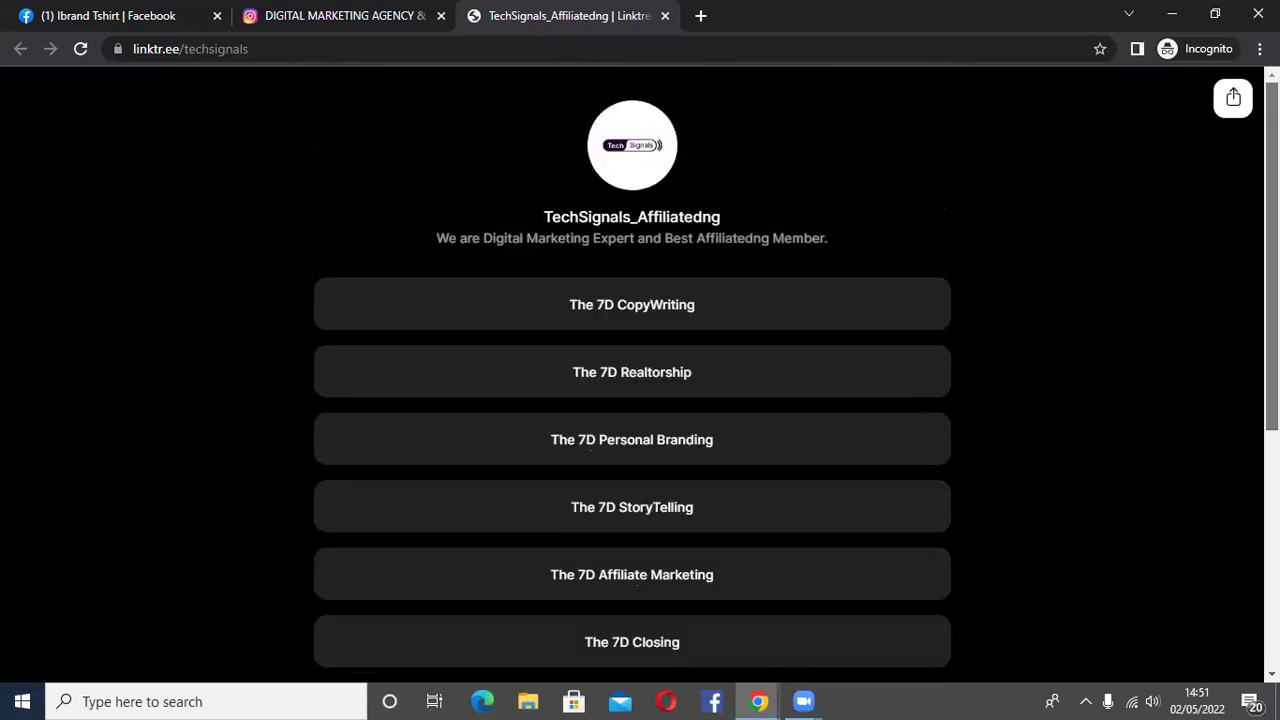
scroll(632, 400, "down", 2)
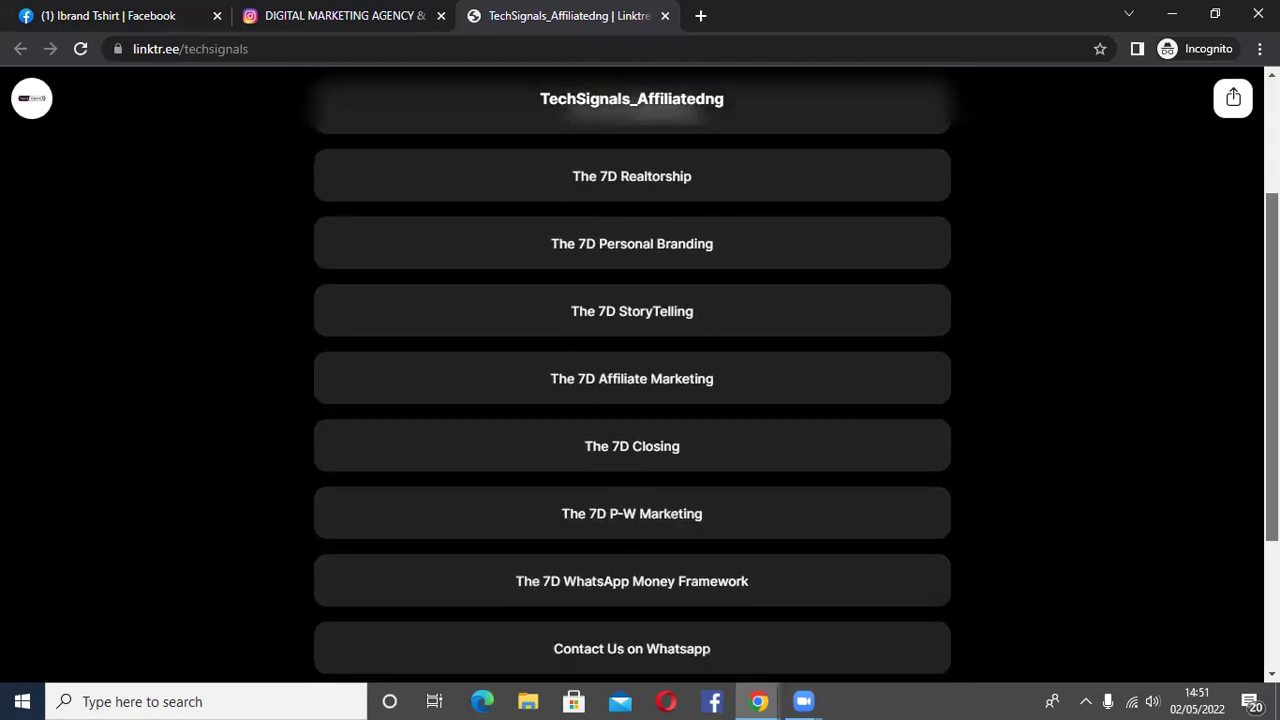
scroll(632, 376, "up", 1)
scroll(632, 376, "down", 1)
scroll(632, 376, "up", 1)
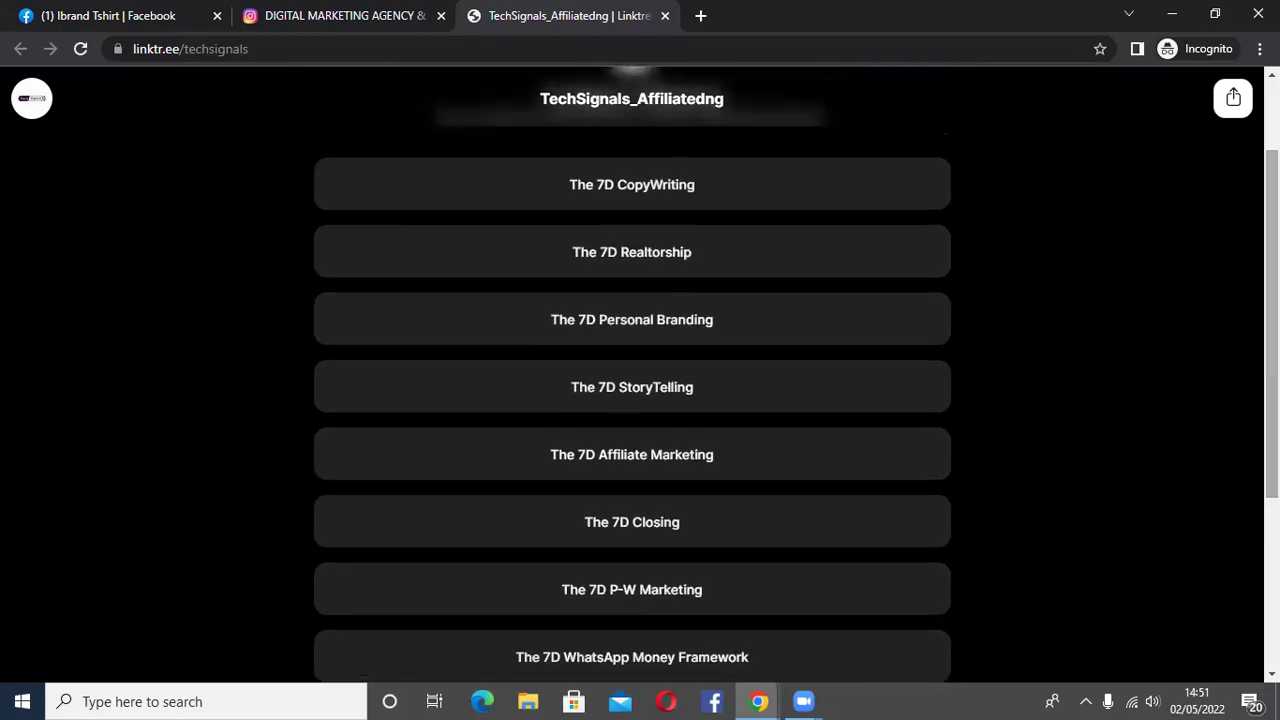
scroll(632, 376, "down", 3)
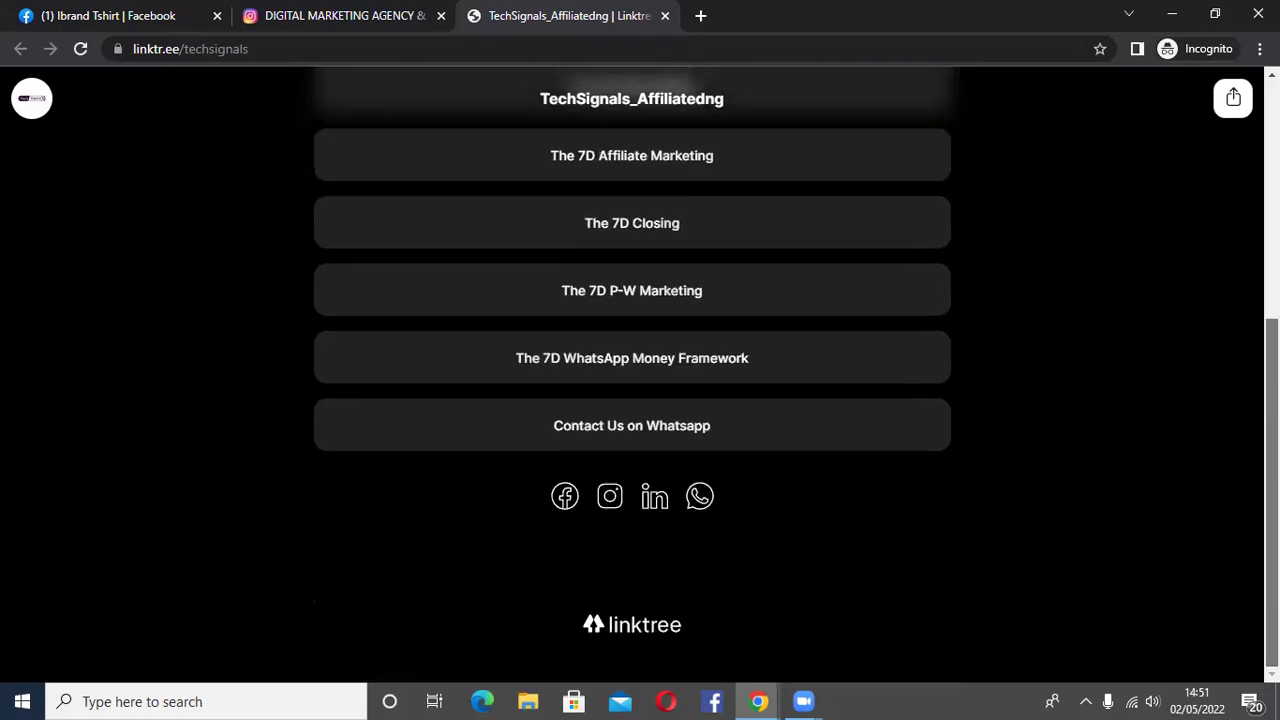
scroll(647, 134, "up", 3)
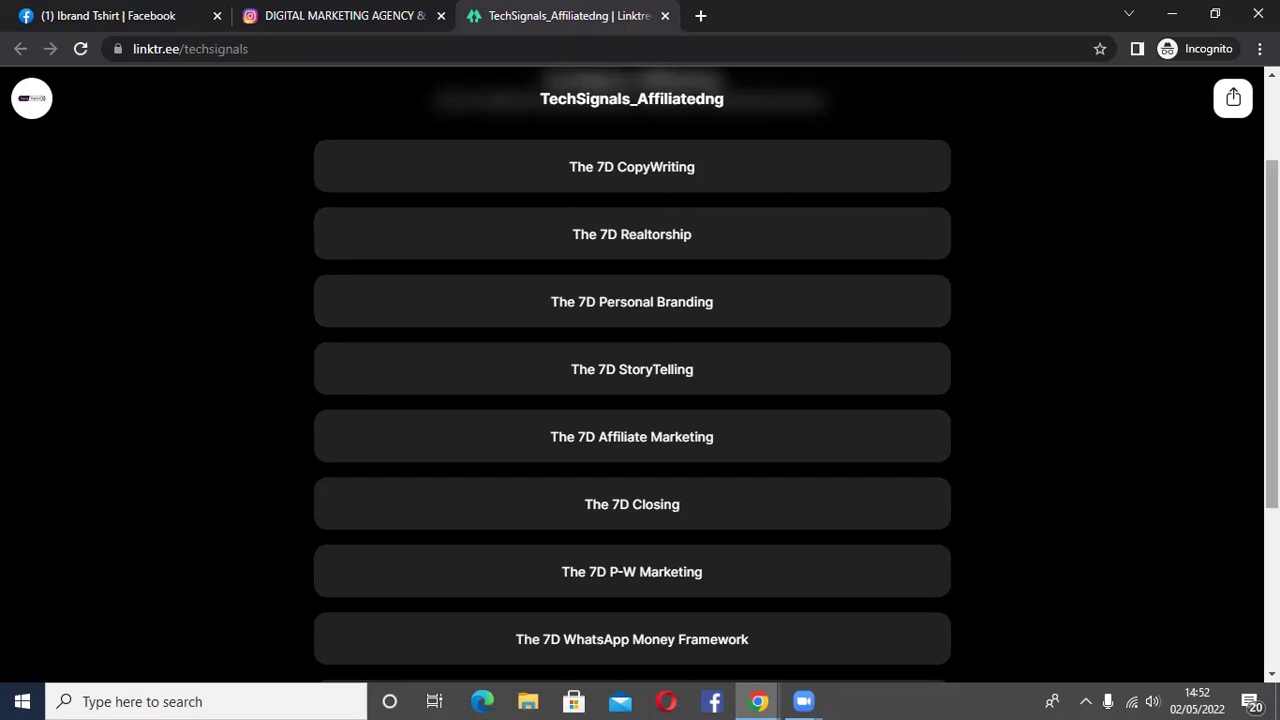
scroll(632, 400, "down", 3)
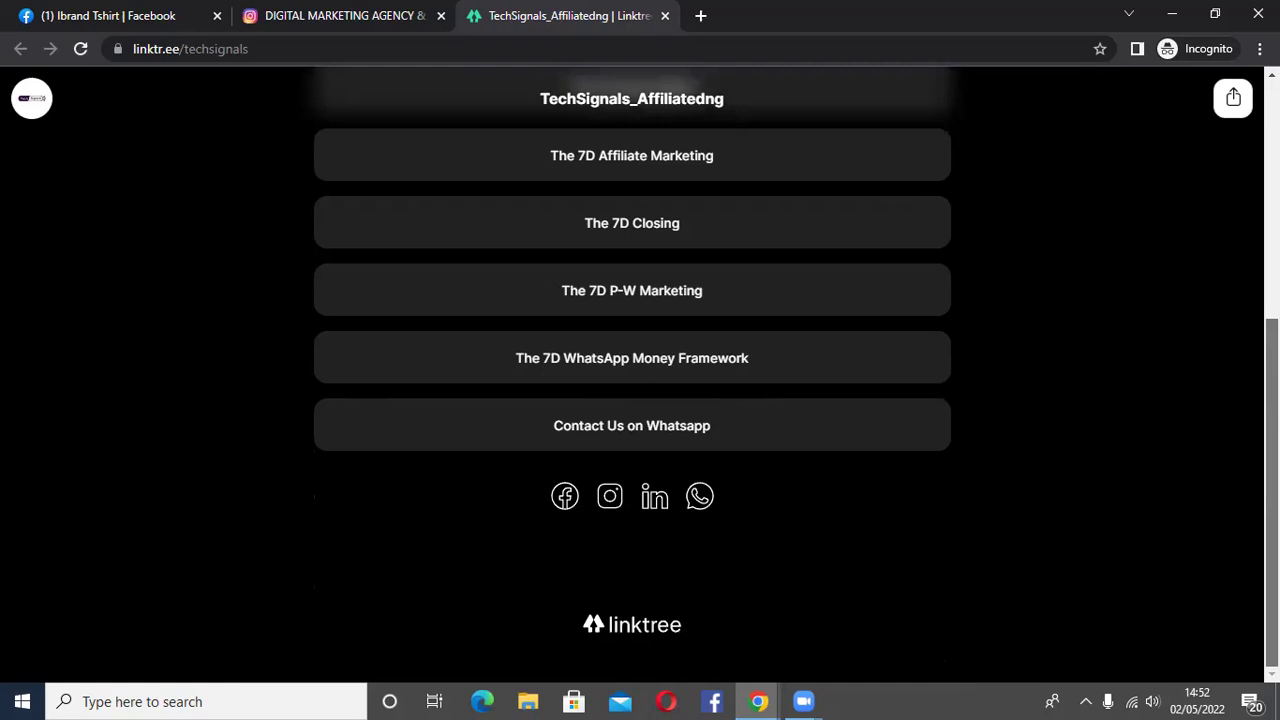
scroll(968, 187, "up", 5)
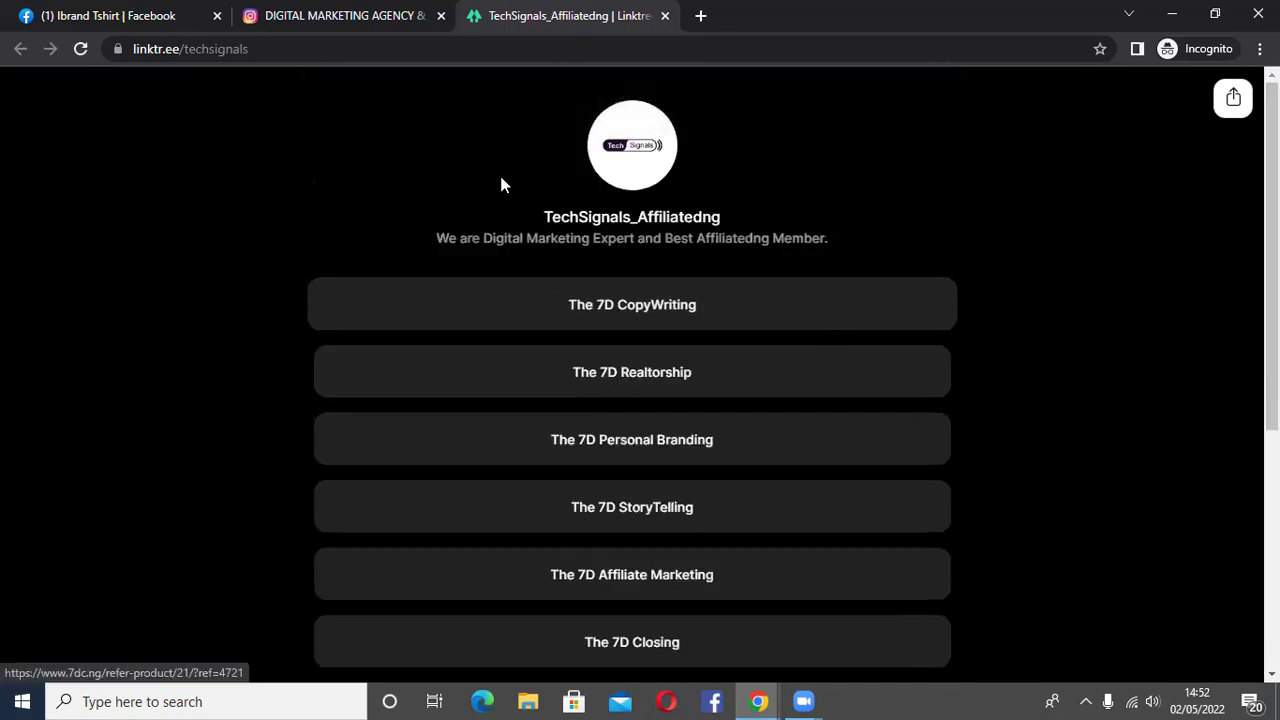
left_click(368, 8)
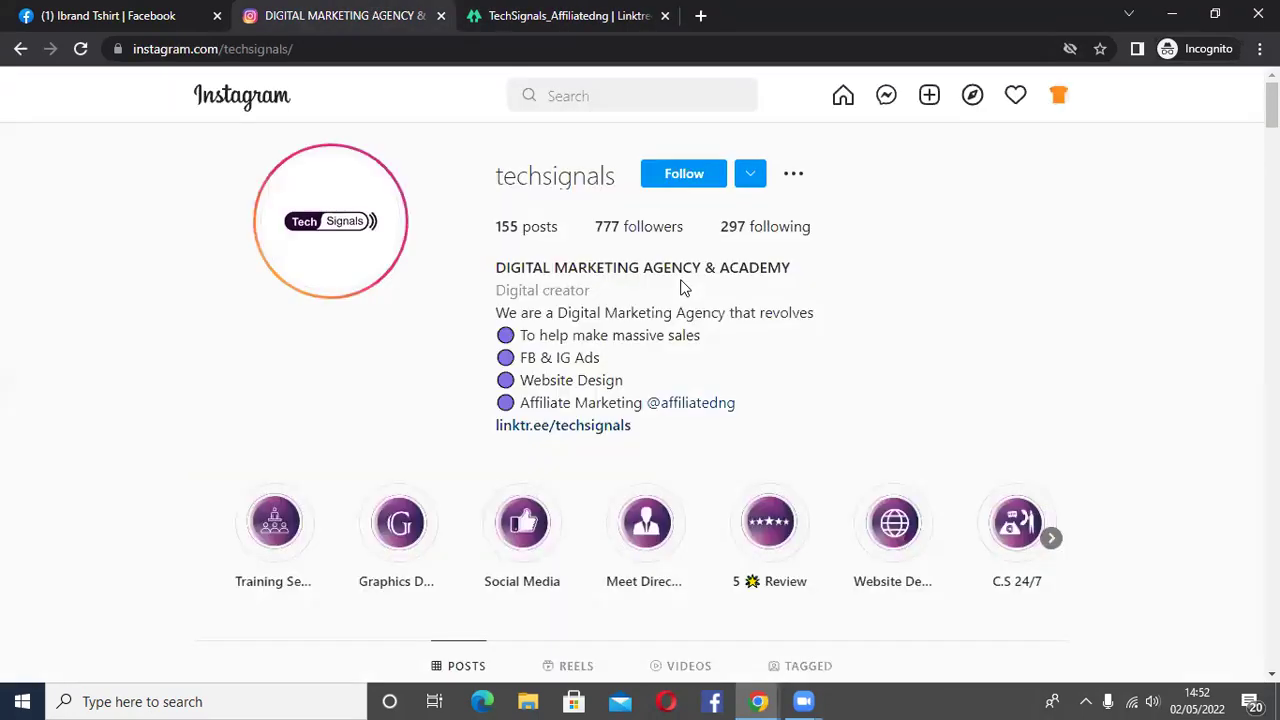
Scroll down the techsignals profile and back up to its story highlights.
scroll(640, 400, "down", 3)
scroll(640, 400, "up", 3)
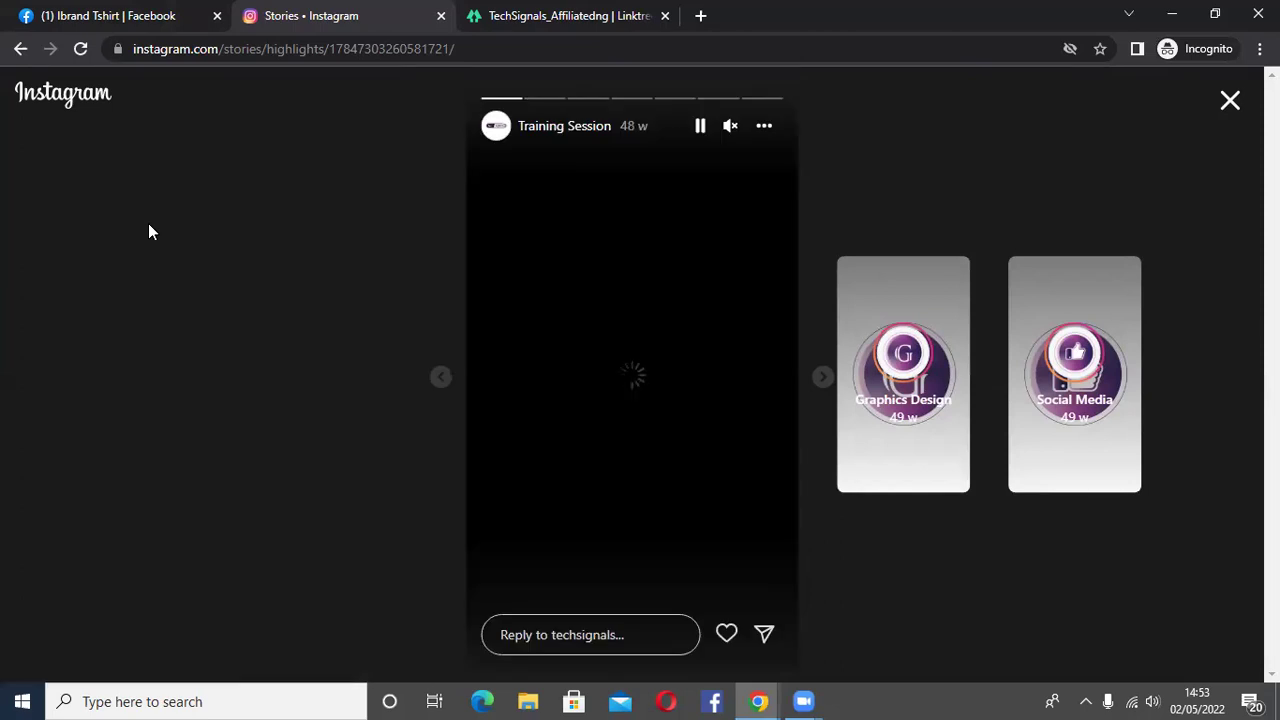
Close the highlight, review the techsignals profile, then show Zoom's participant list with Alt+U.
left_click(148, 224)
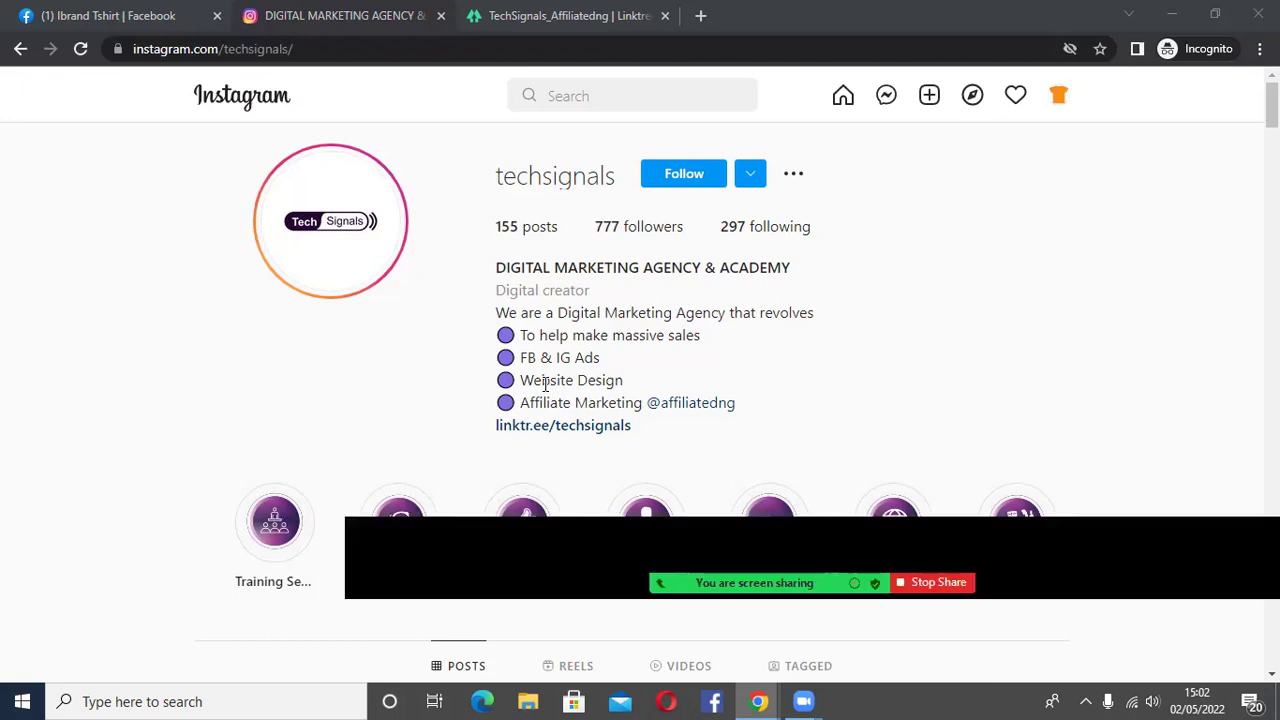
key("alt+u")
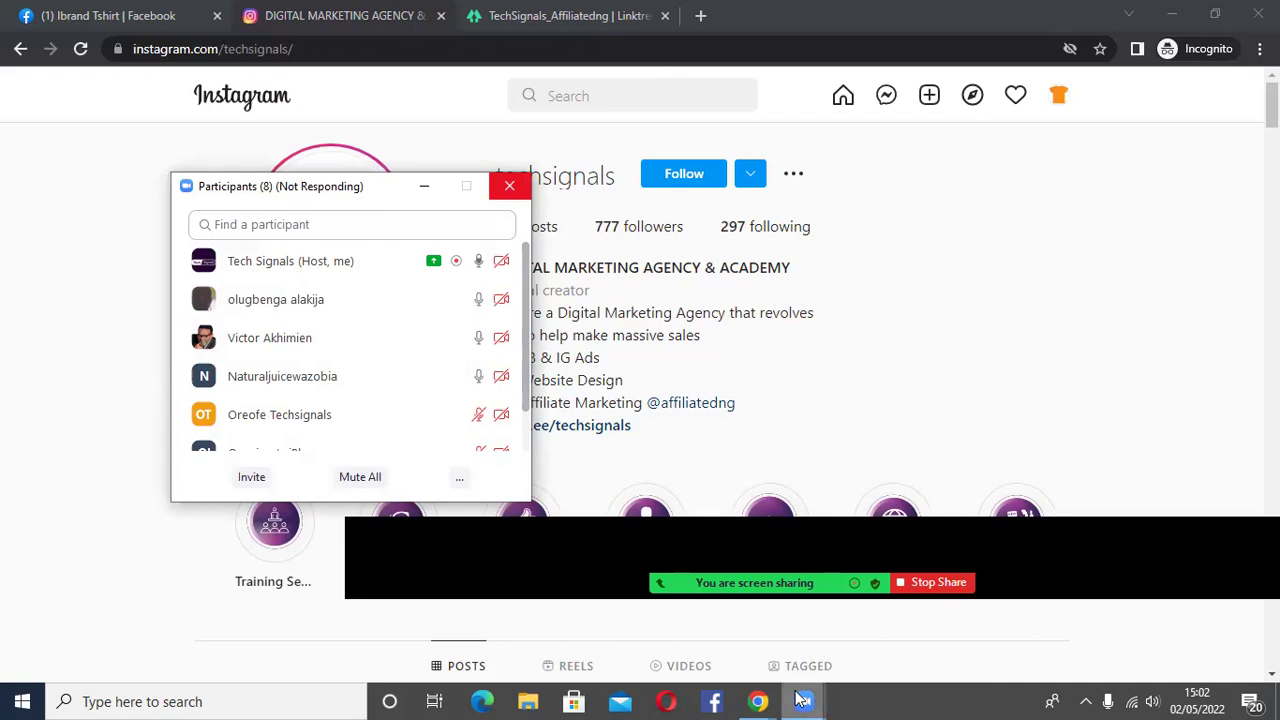
Pass through Zoom's Meeting Controls window and bring the techsignals Instagram profile back to front.
left_click(802, 700)
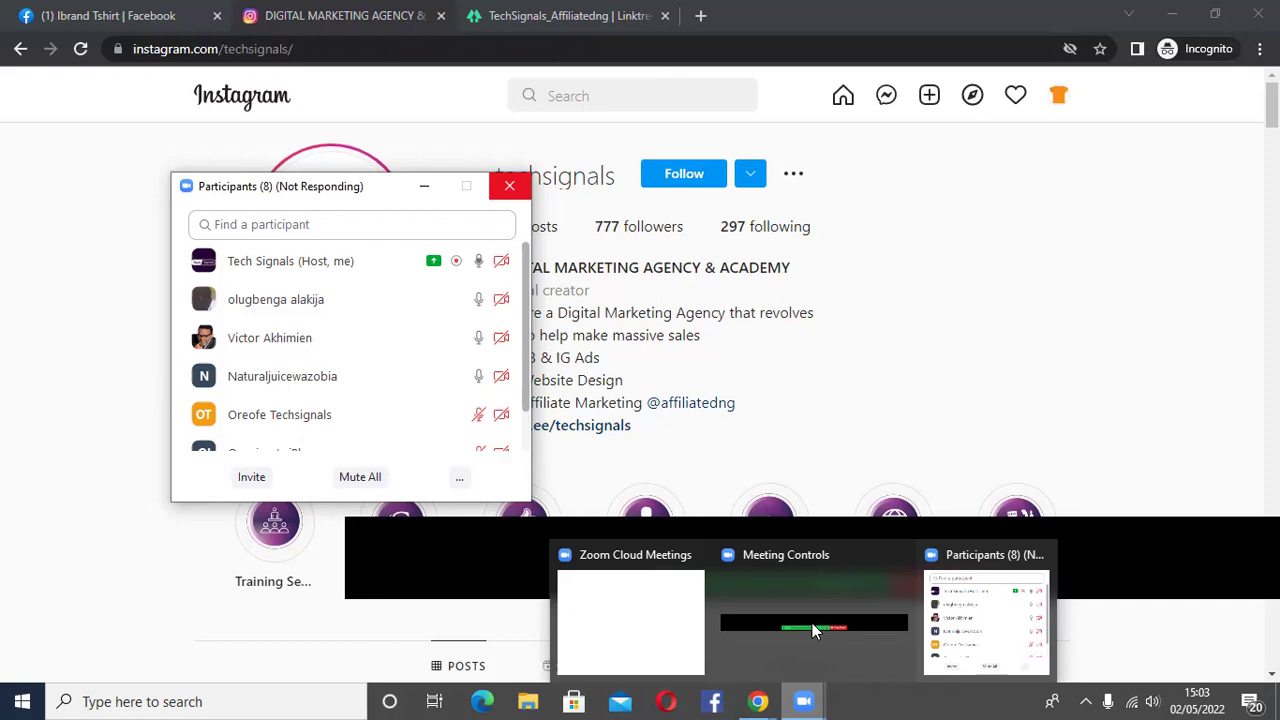
left_click(812, 623)
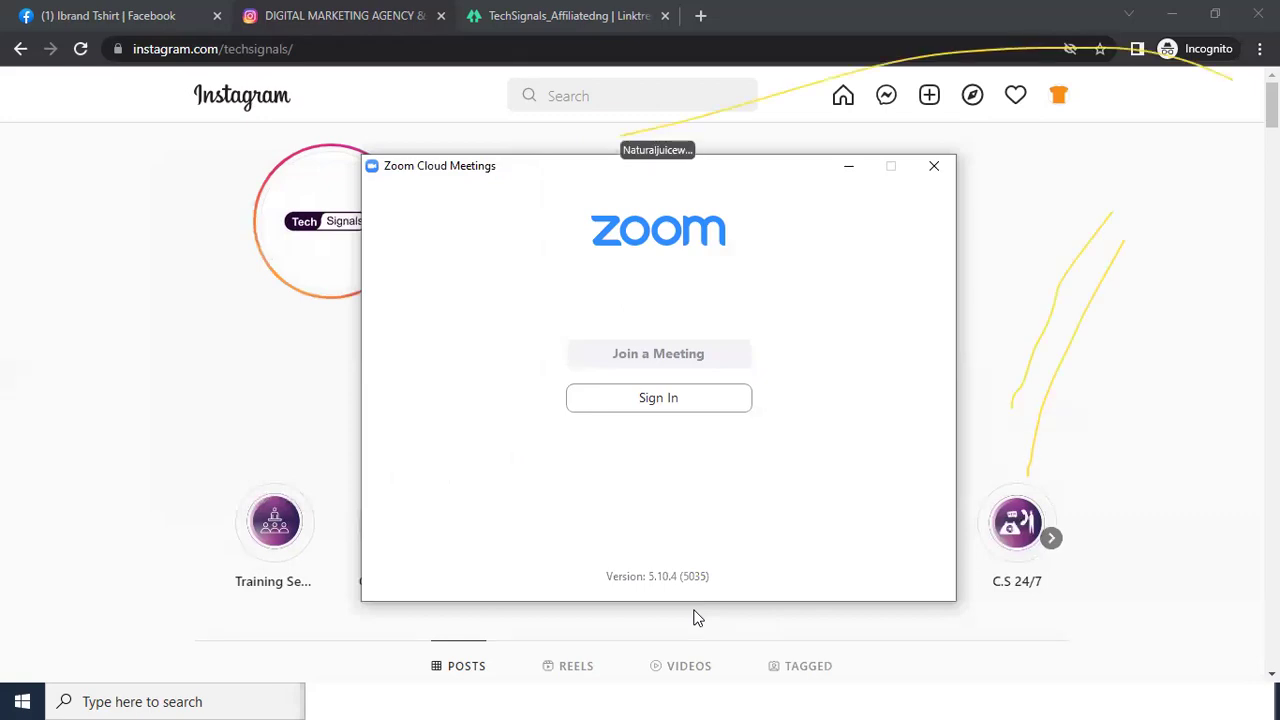
left_click(697, 618)
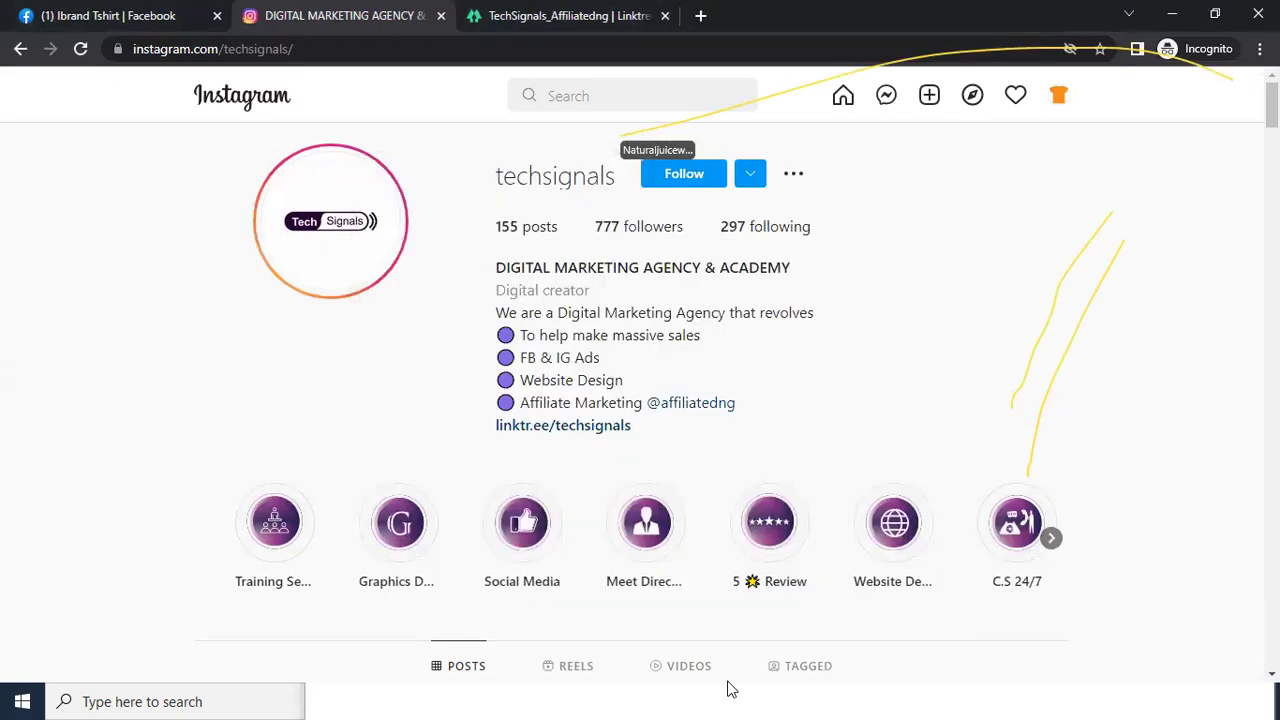